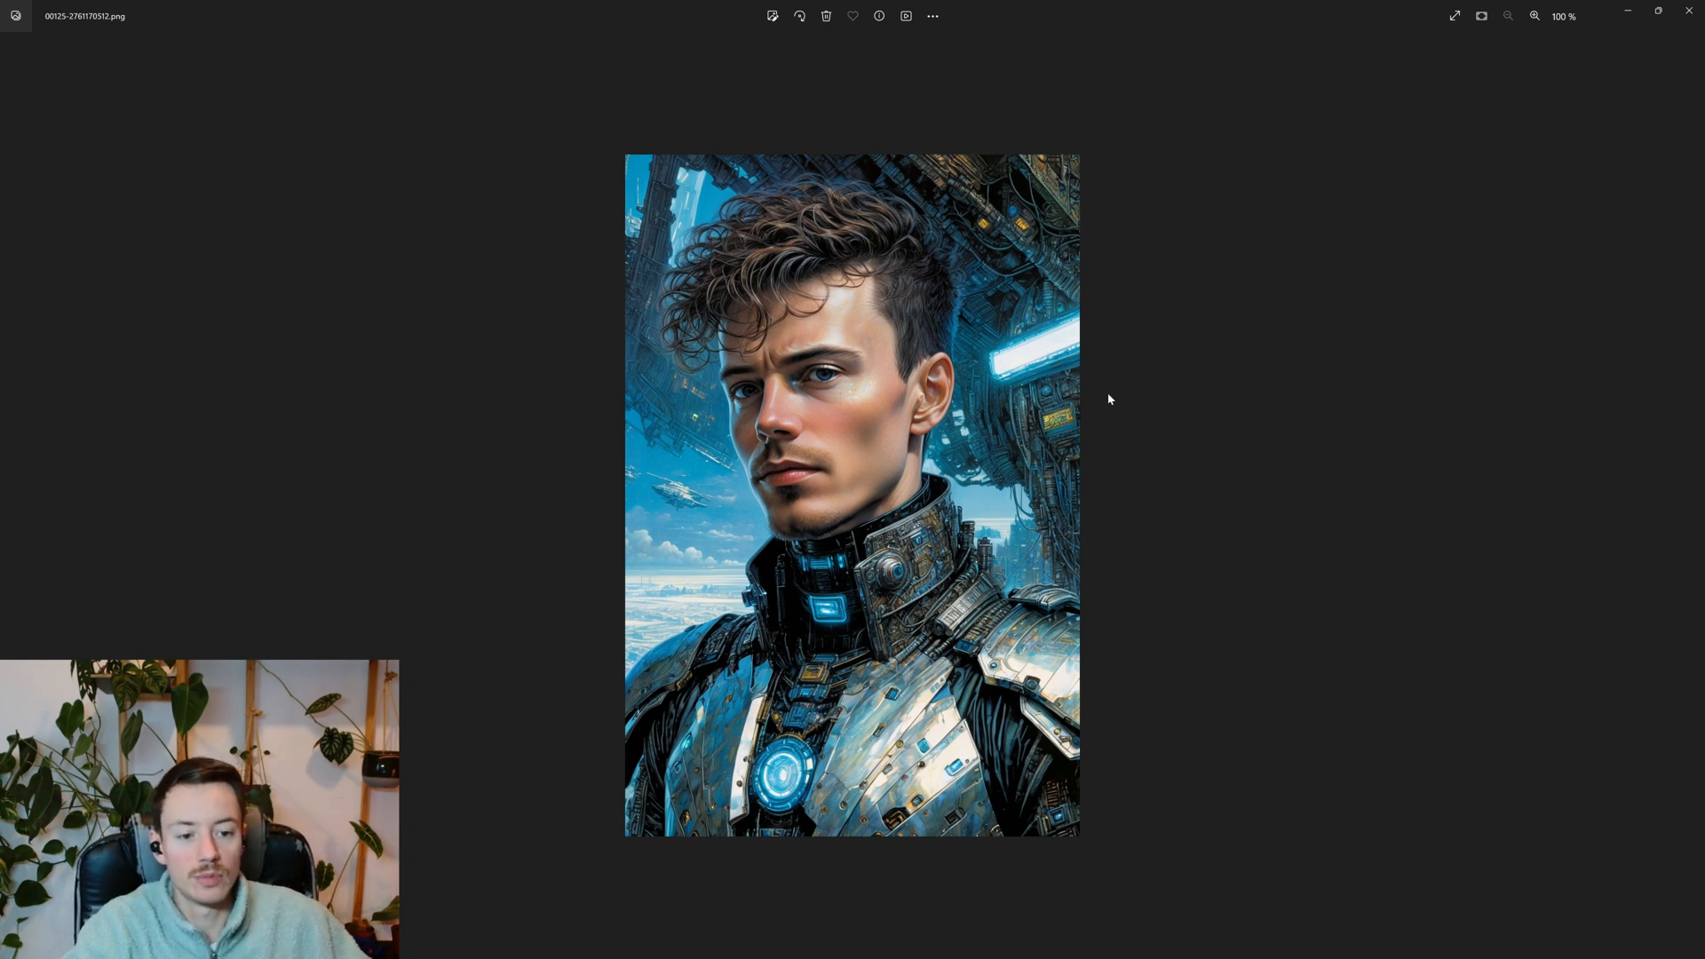
Browse the AI-generated portraits in the photo viewer, comparing the different styles through to the Viking warrior image
key("Left")
key("Right")
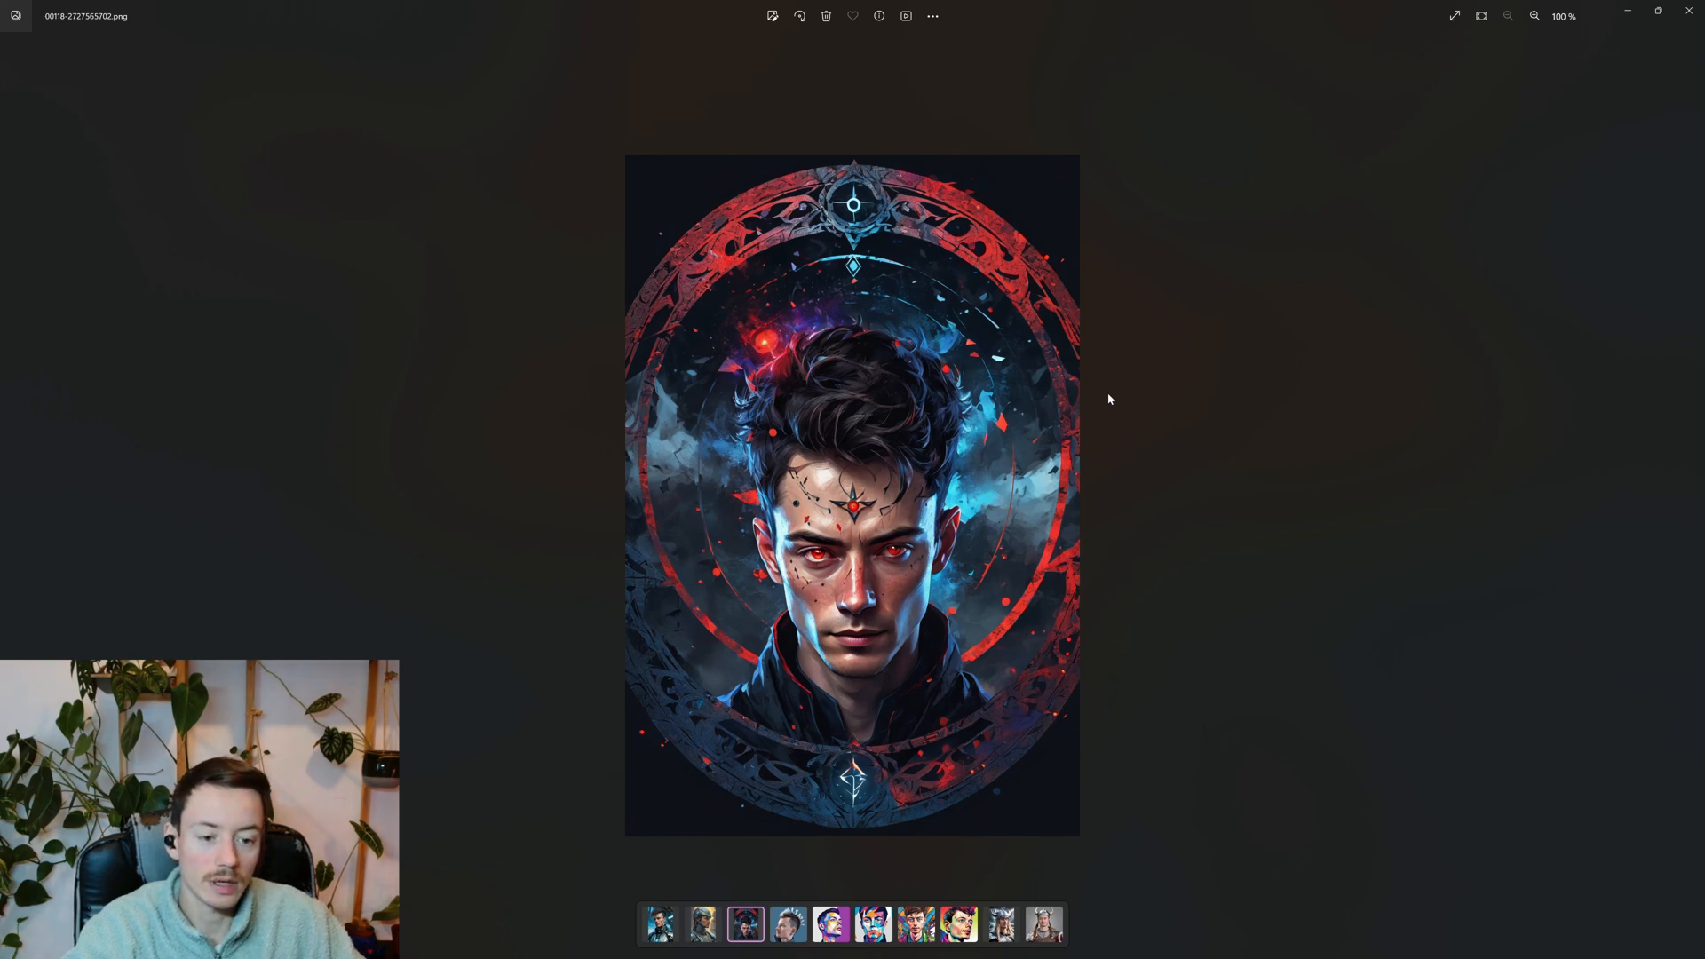
key("Right")
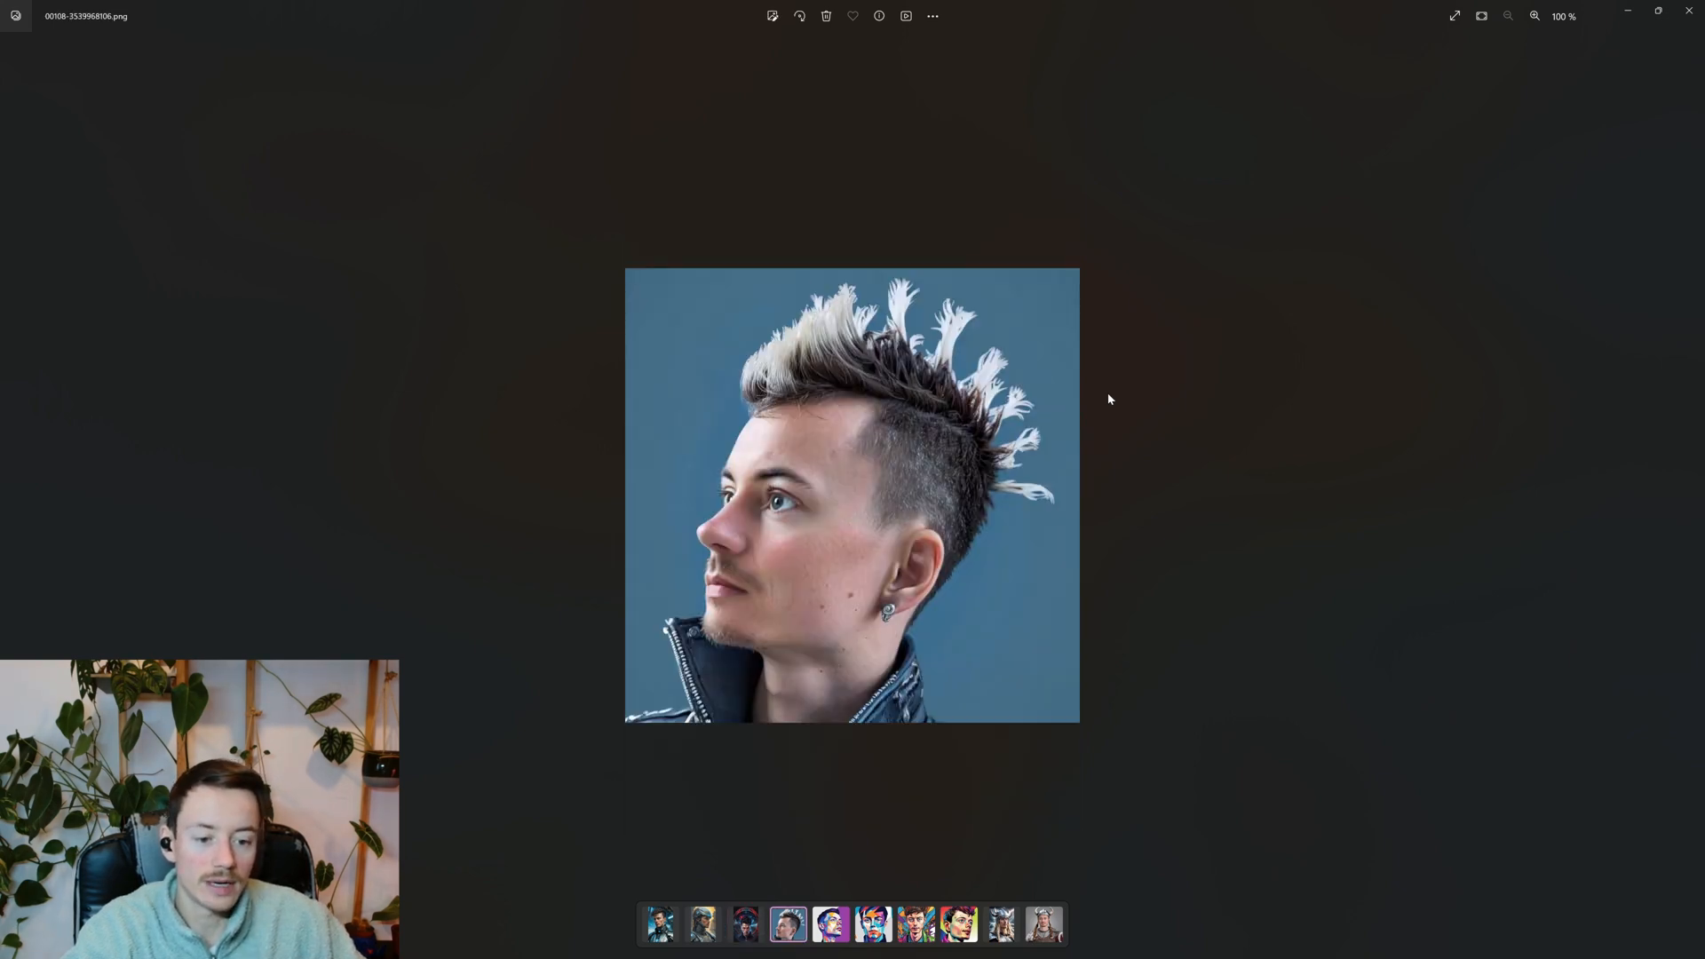
key("Right")
key("Right")
key("Right")
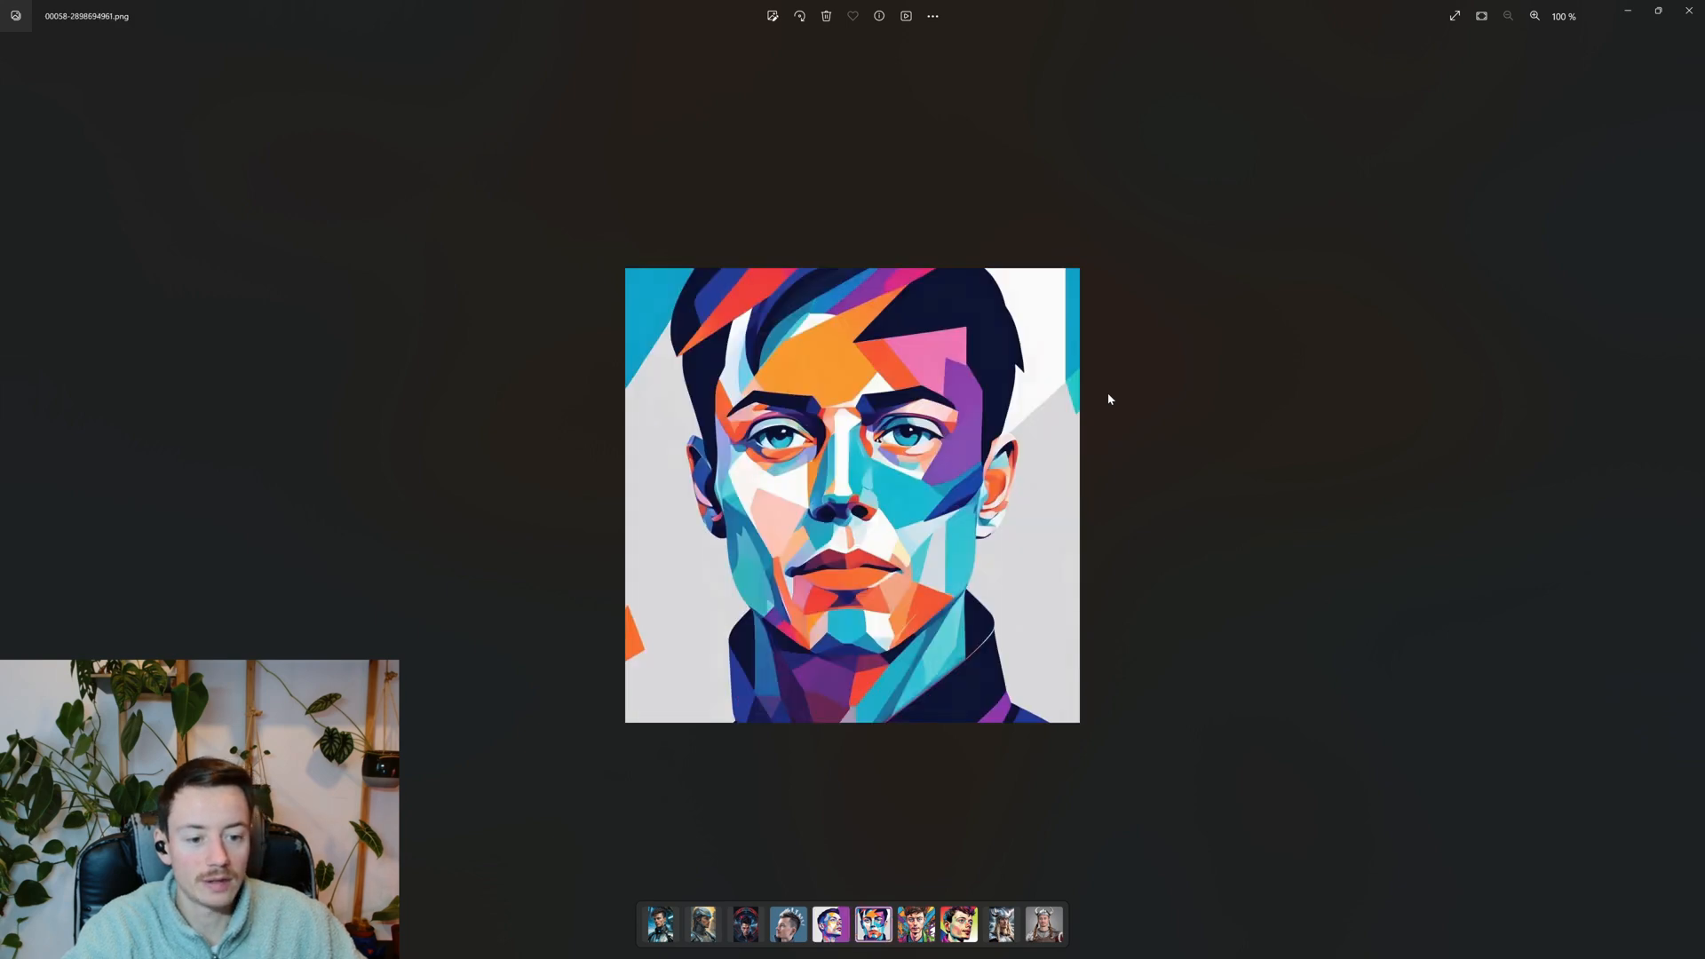
key("Right")
key("Right")
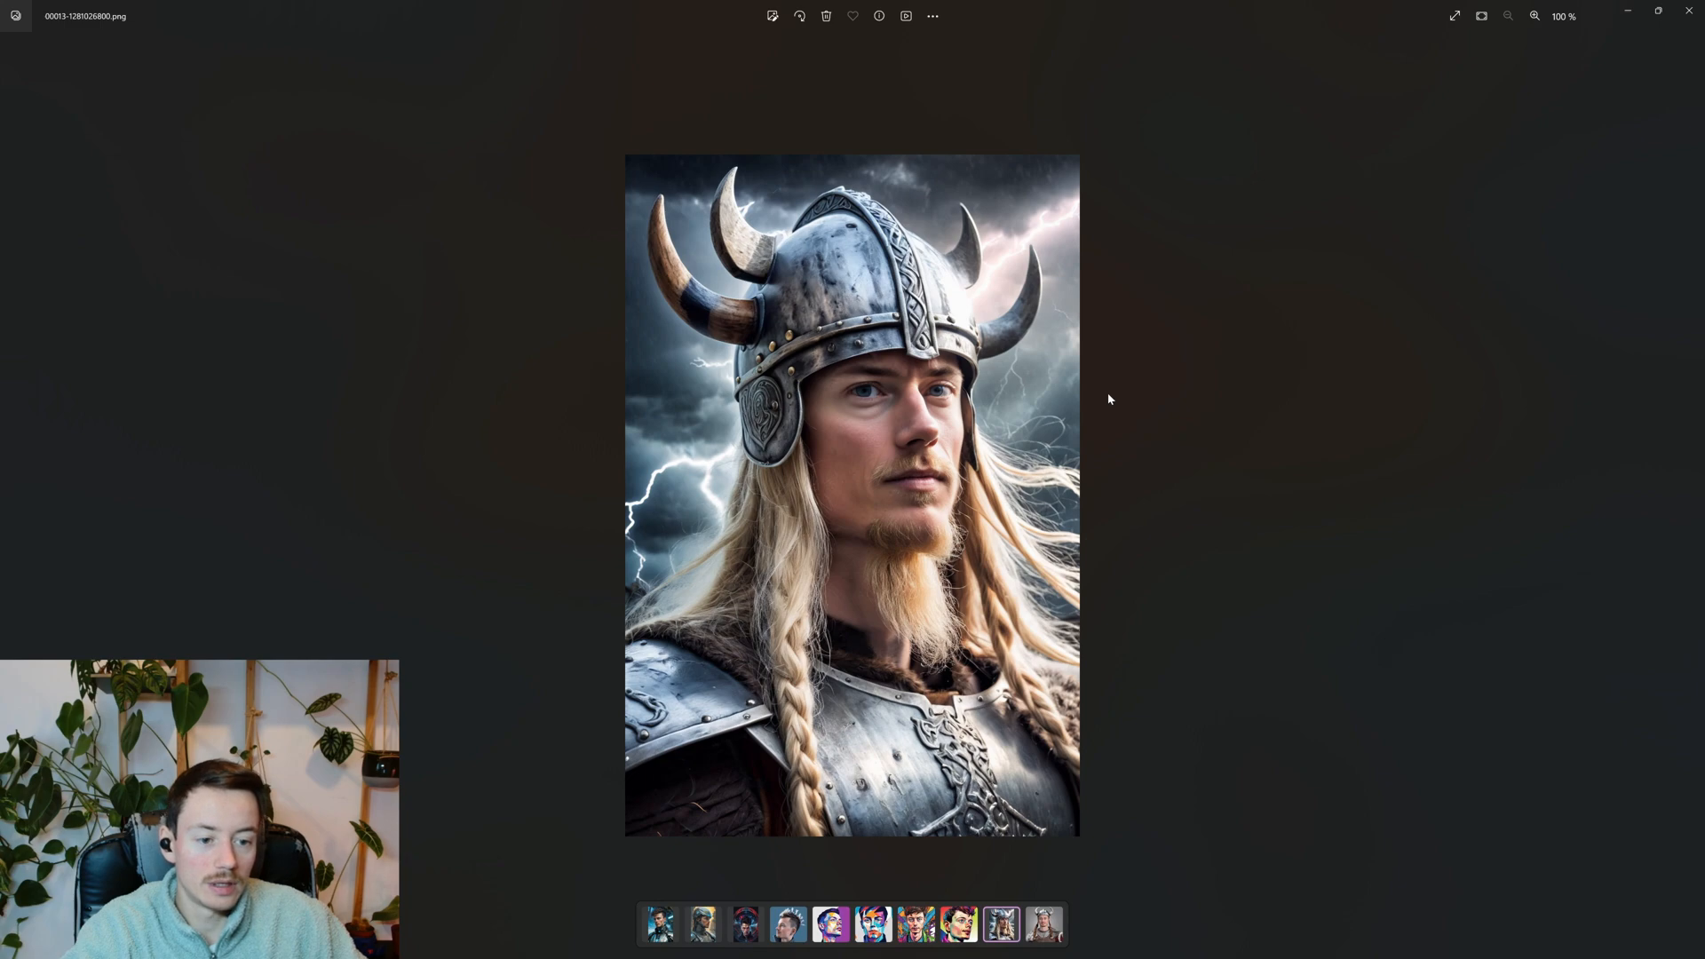
key("Right")
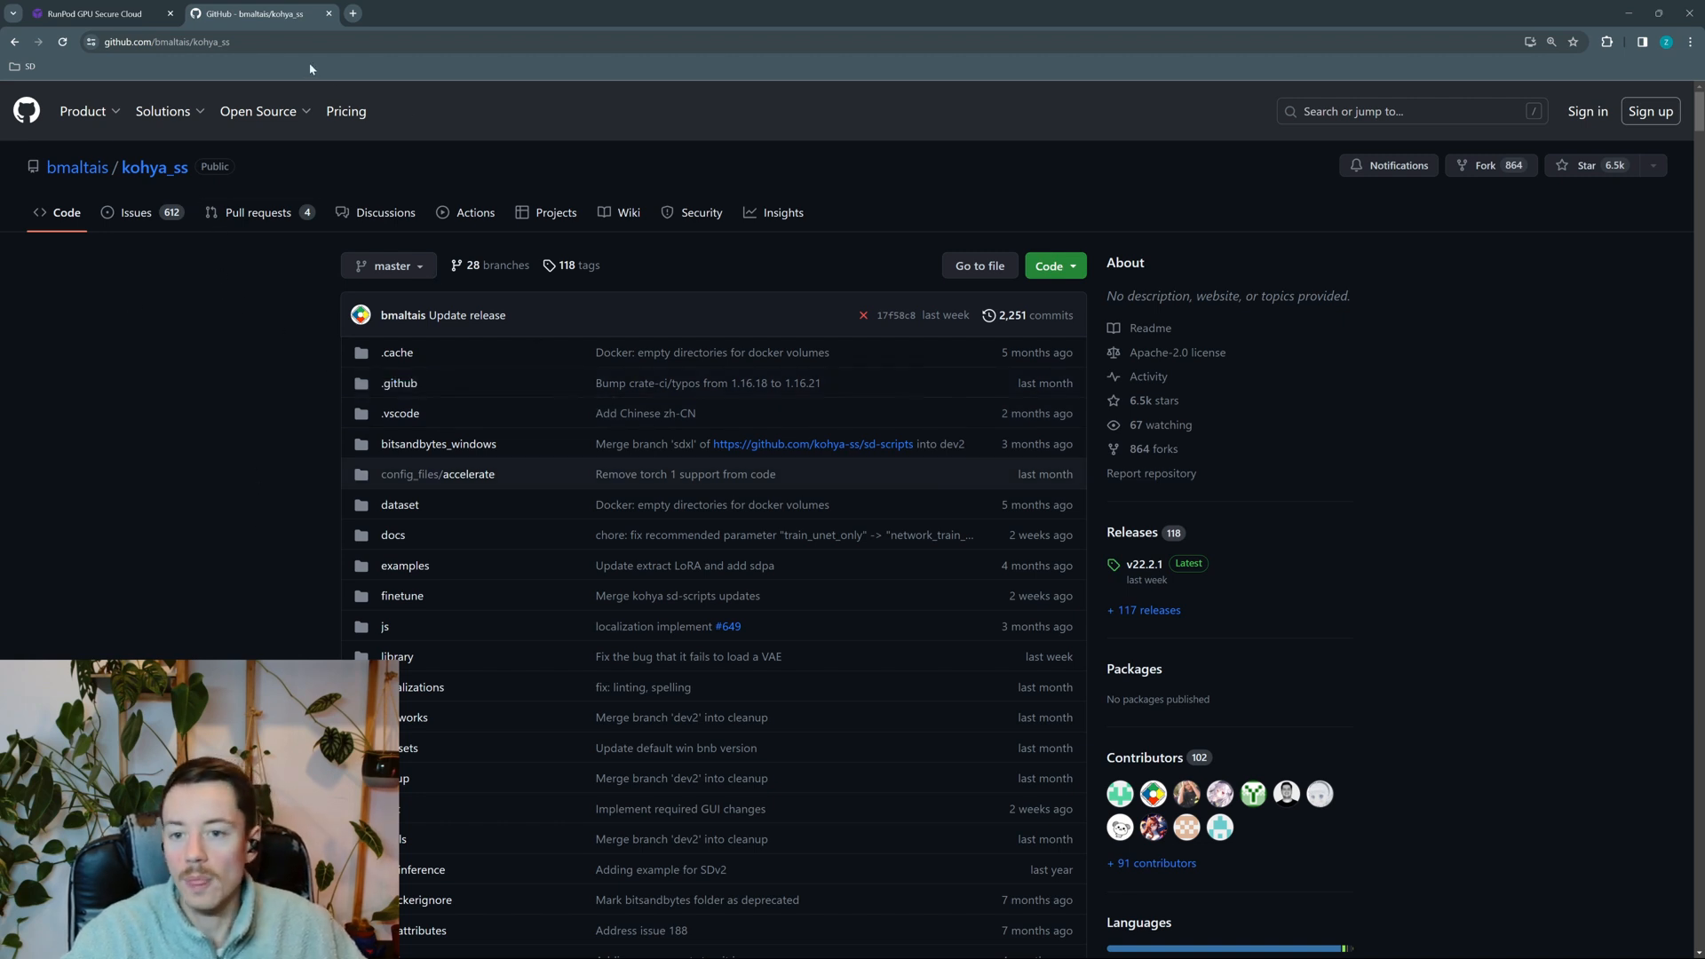
Find "install" on the bmaltais/kohya_ss GitHub page and go to the README's Installation section
left_click(222, 40)
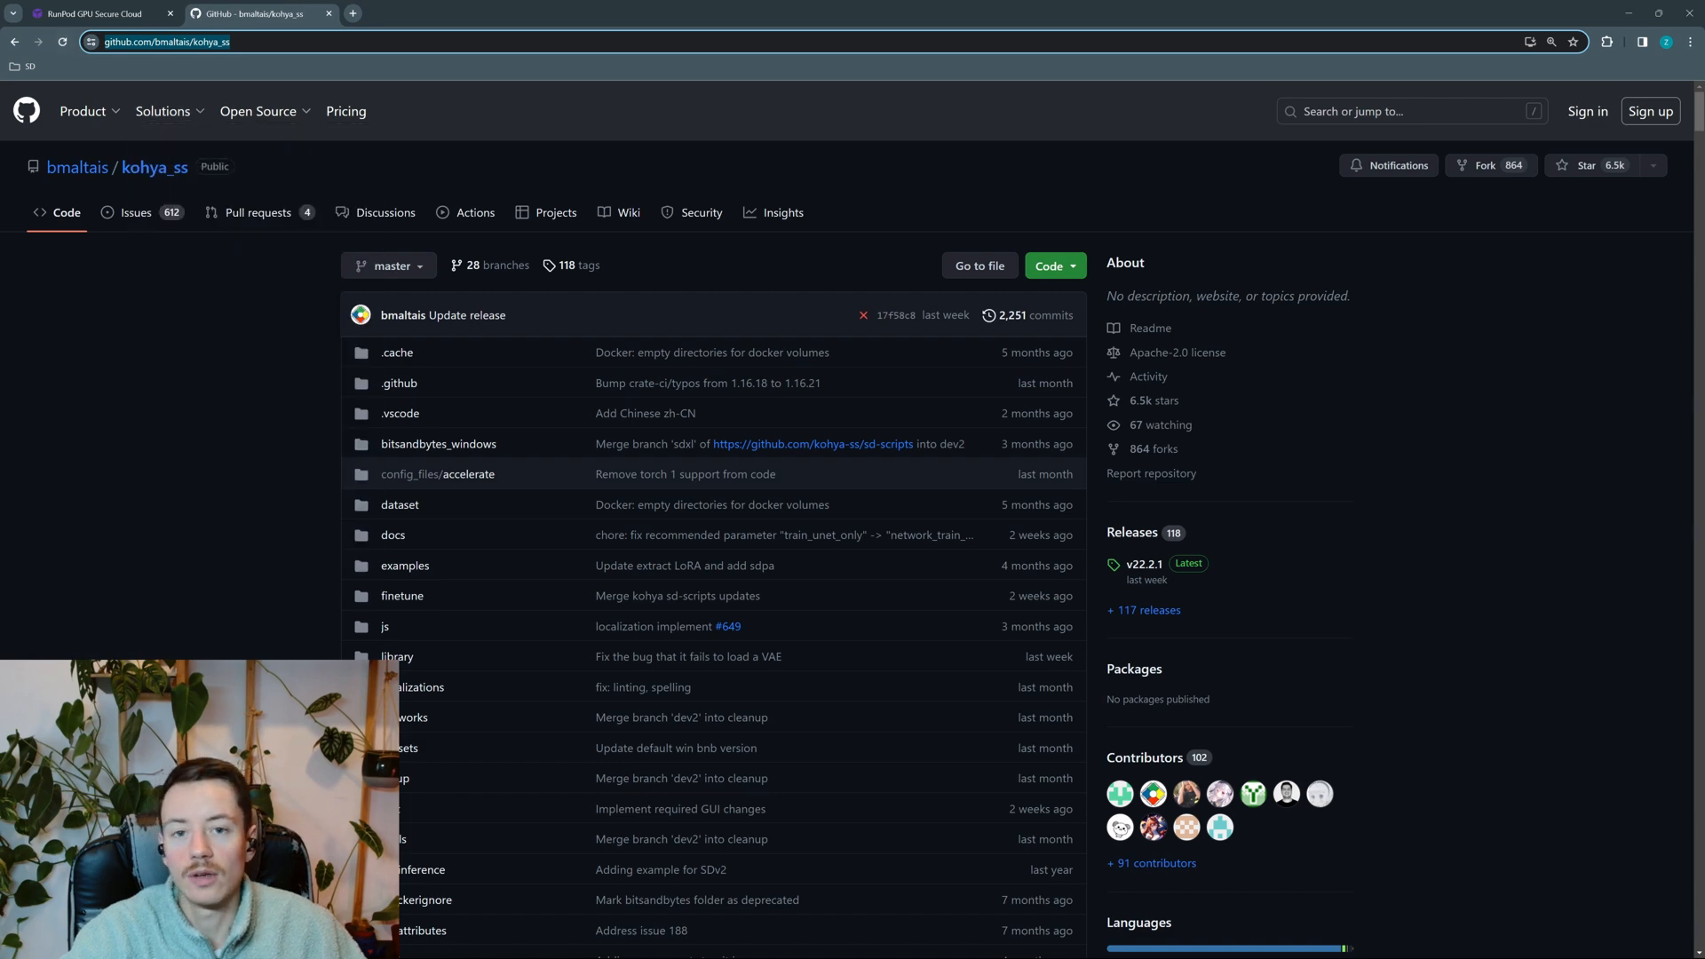
left_click(216, 428)
scroll(232, 428, "down", 6)
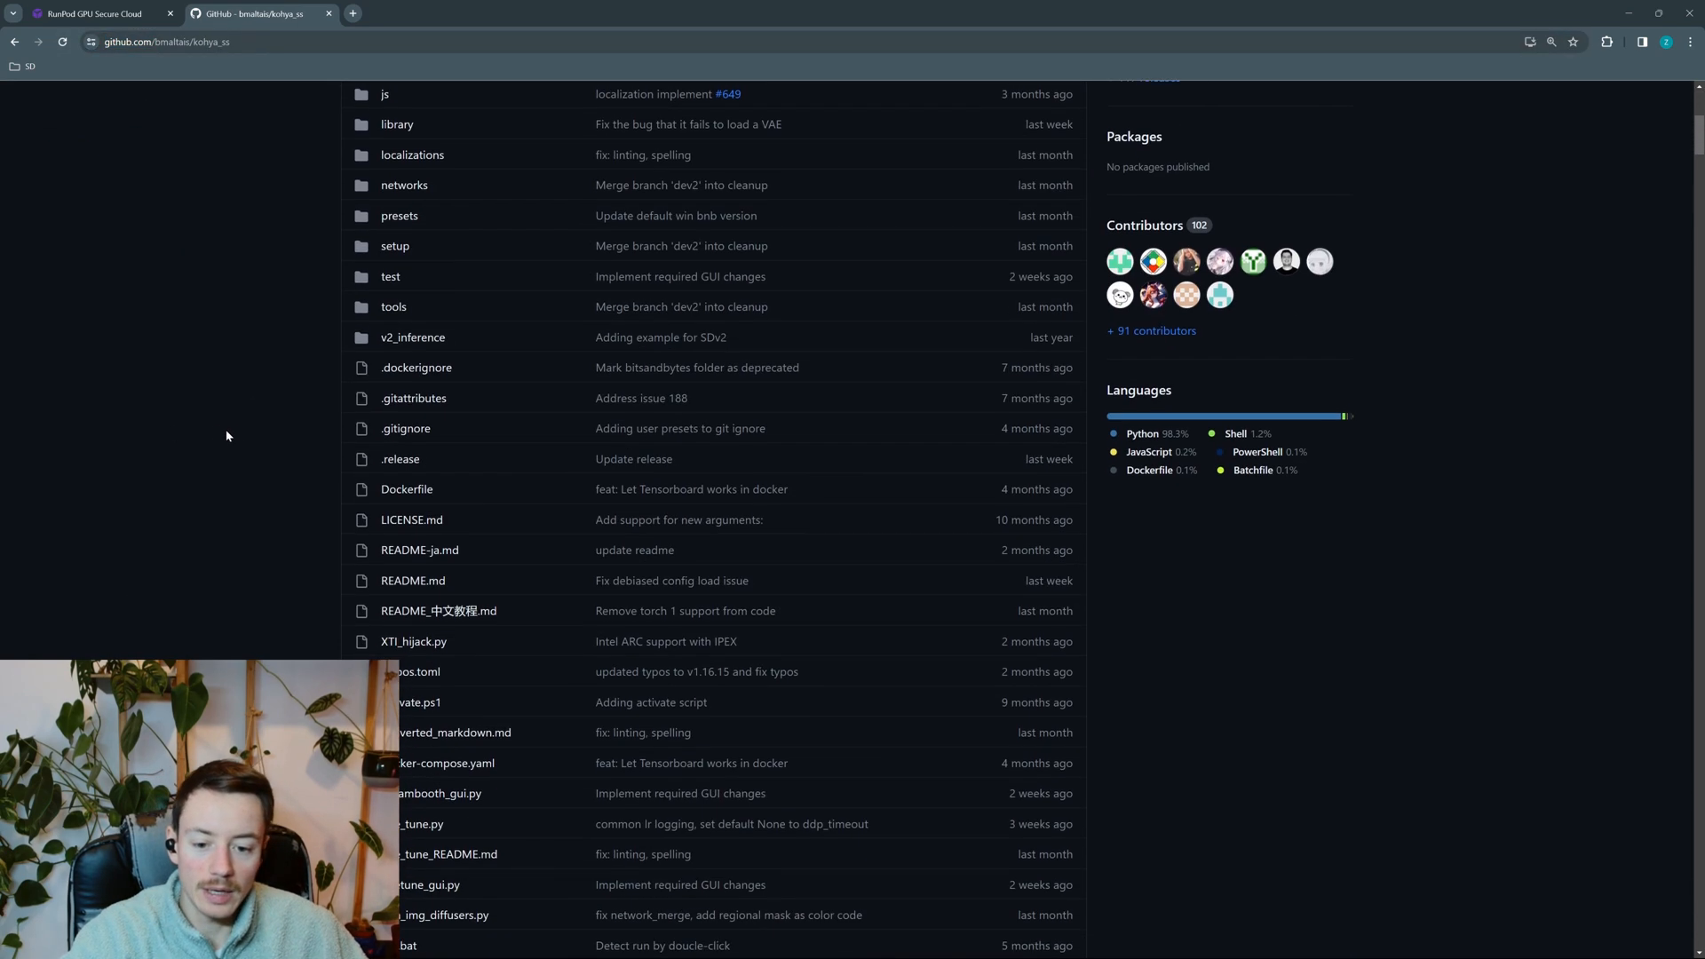
key("ctrl+f")
type("install")
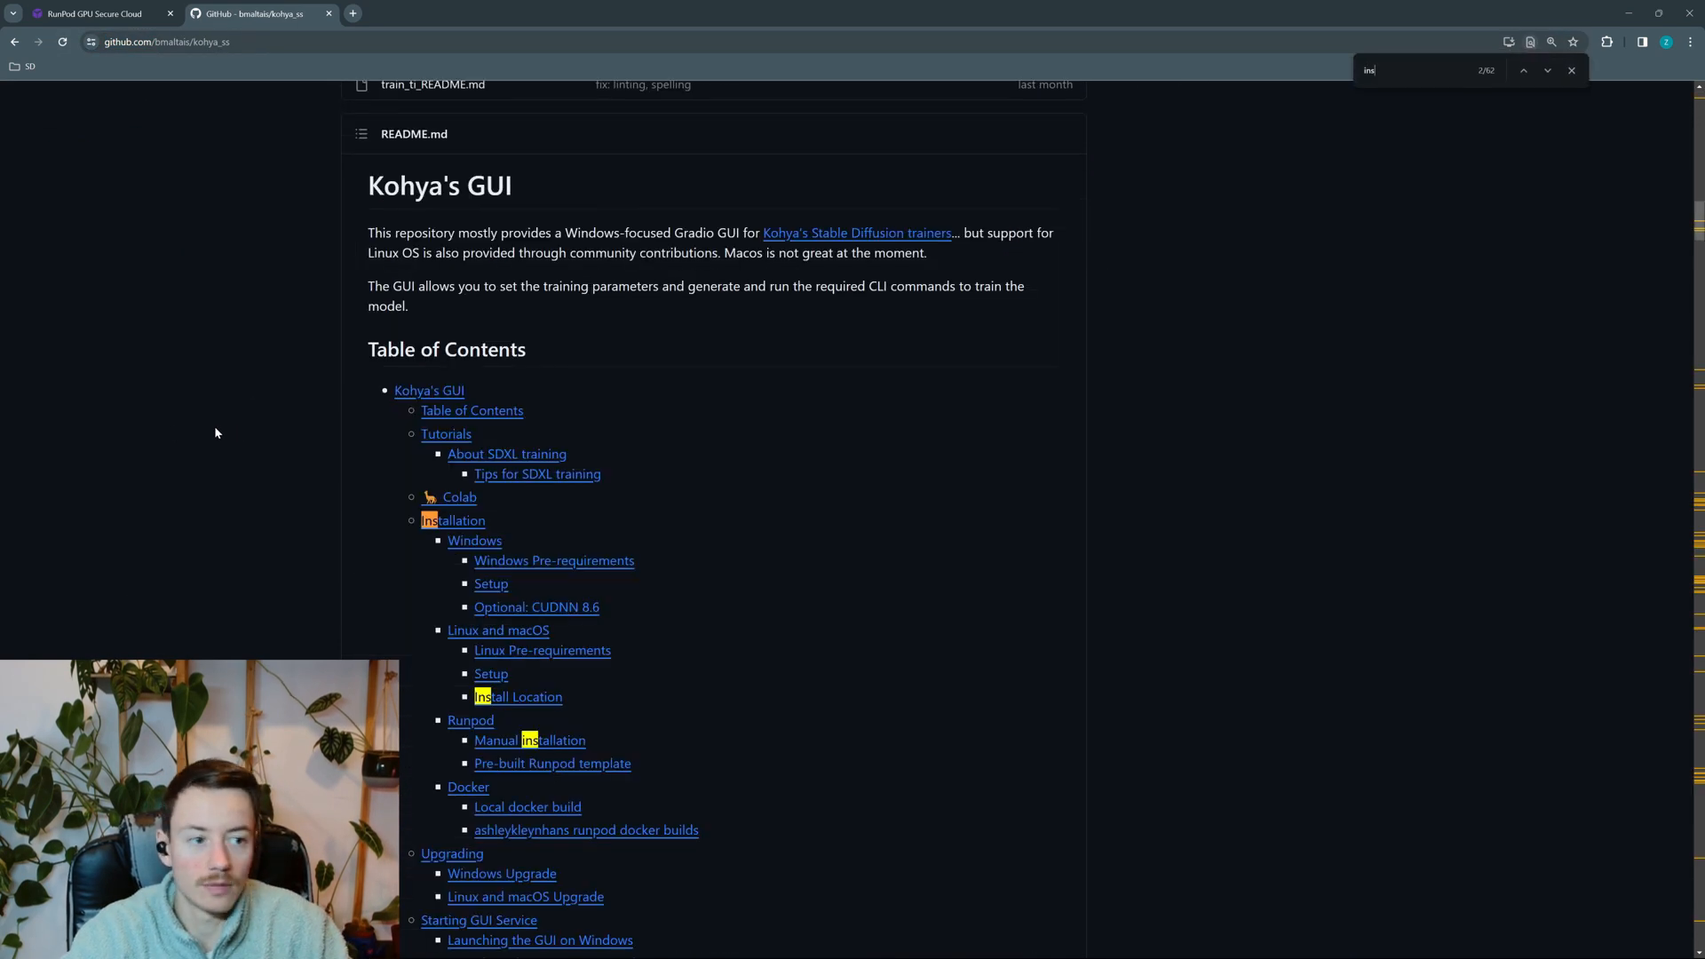
key("Return")
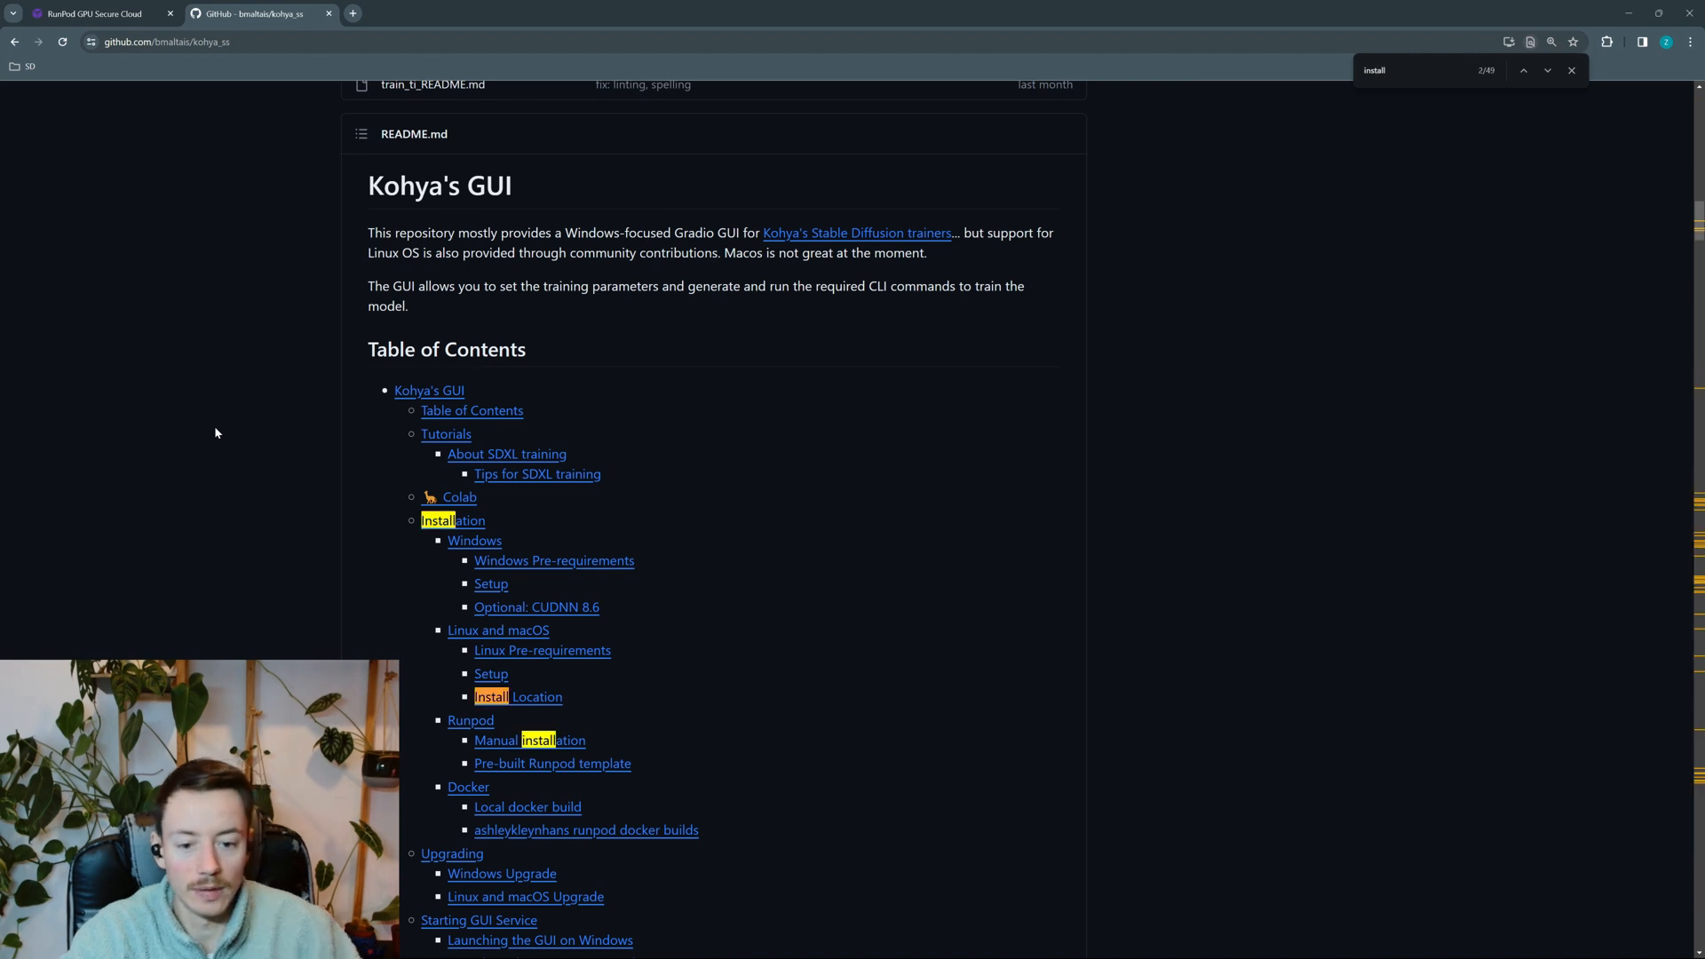
left_click(464, 521)
left_click(1572, 70)
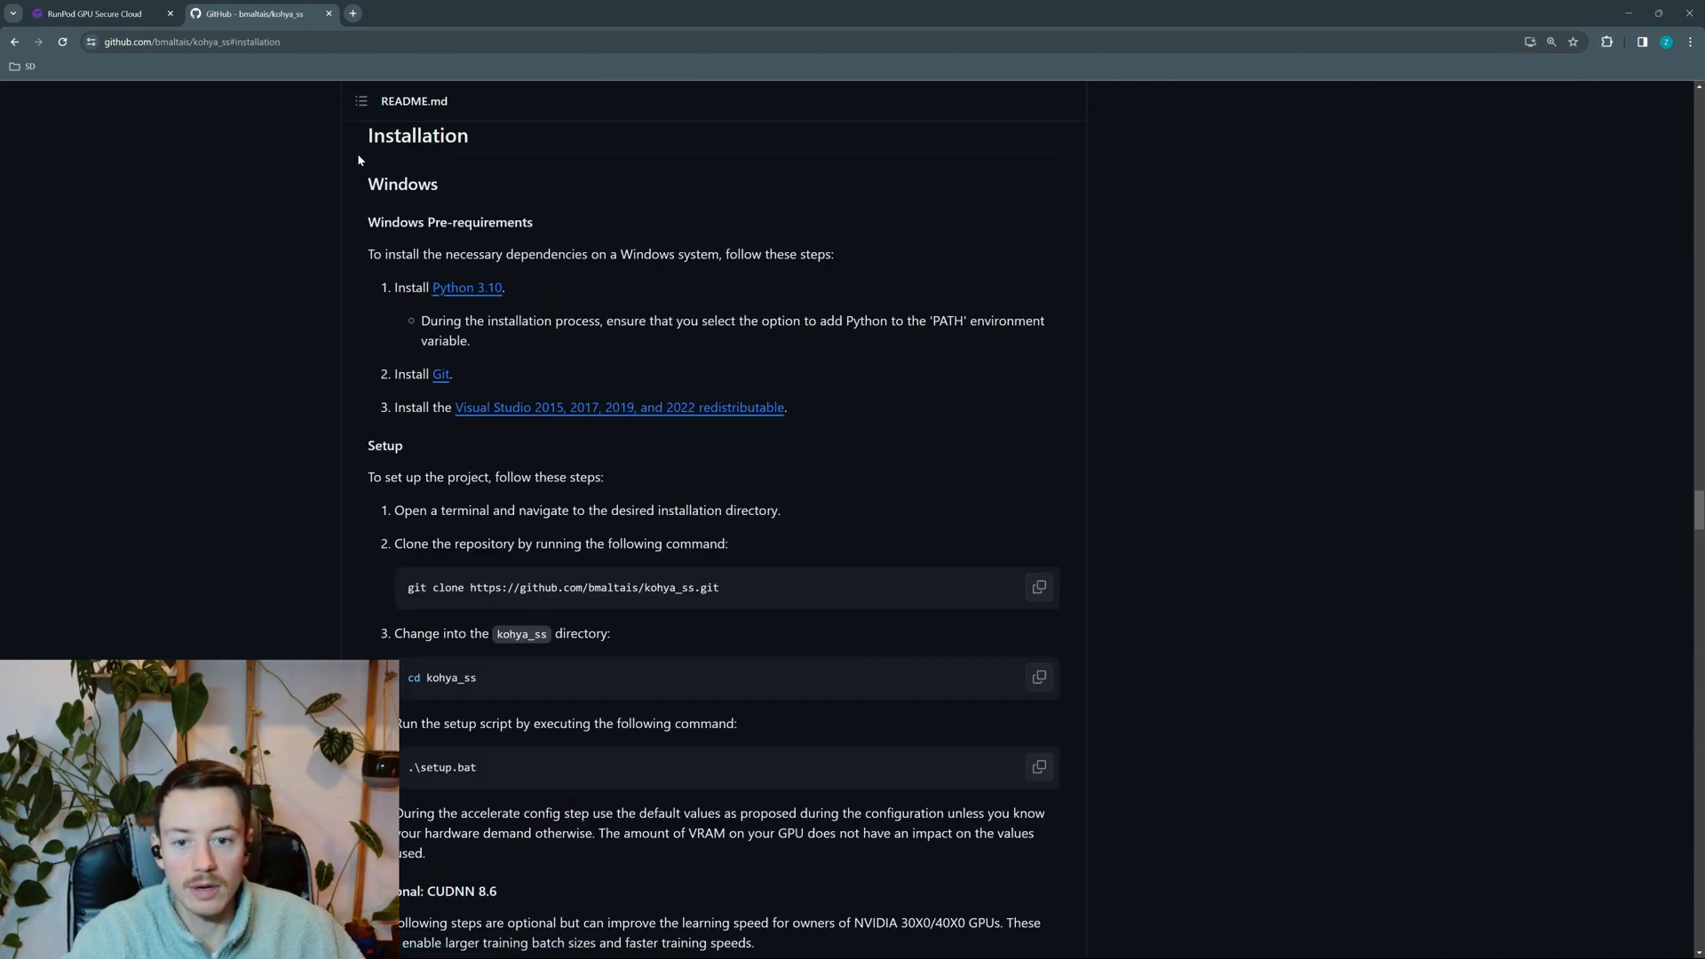
Look through the README's Windows and Linux setup instructions and return to the beginning of the repository page
scroll(448, 680, "down", 3)
scroll(449, 679, "down", 10)
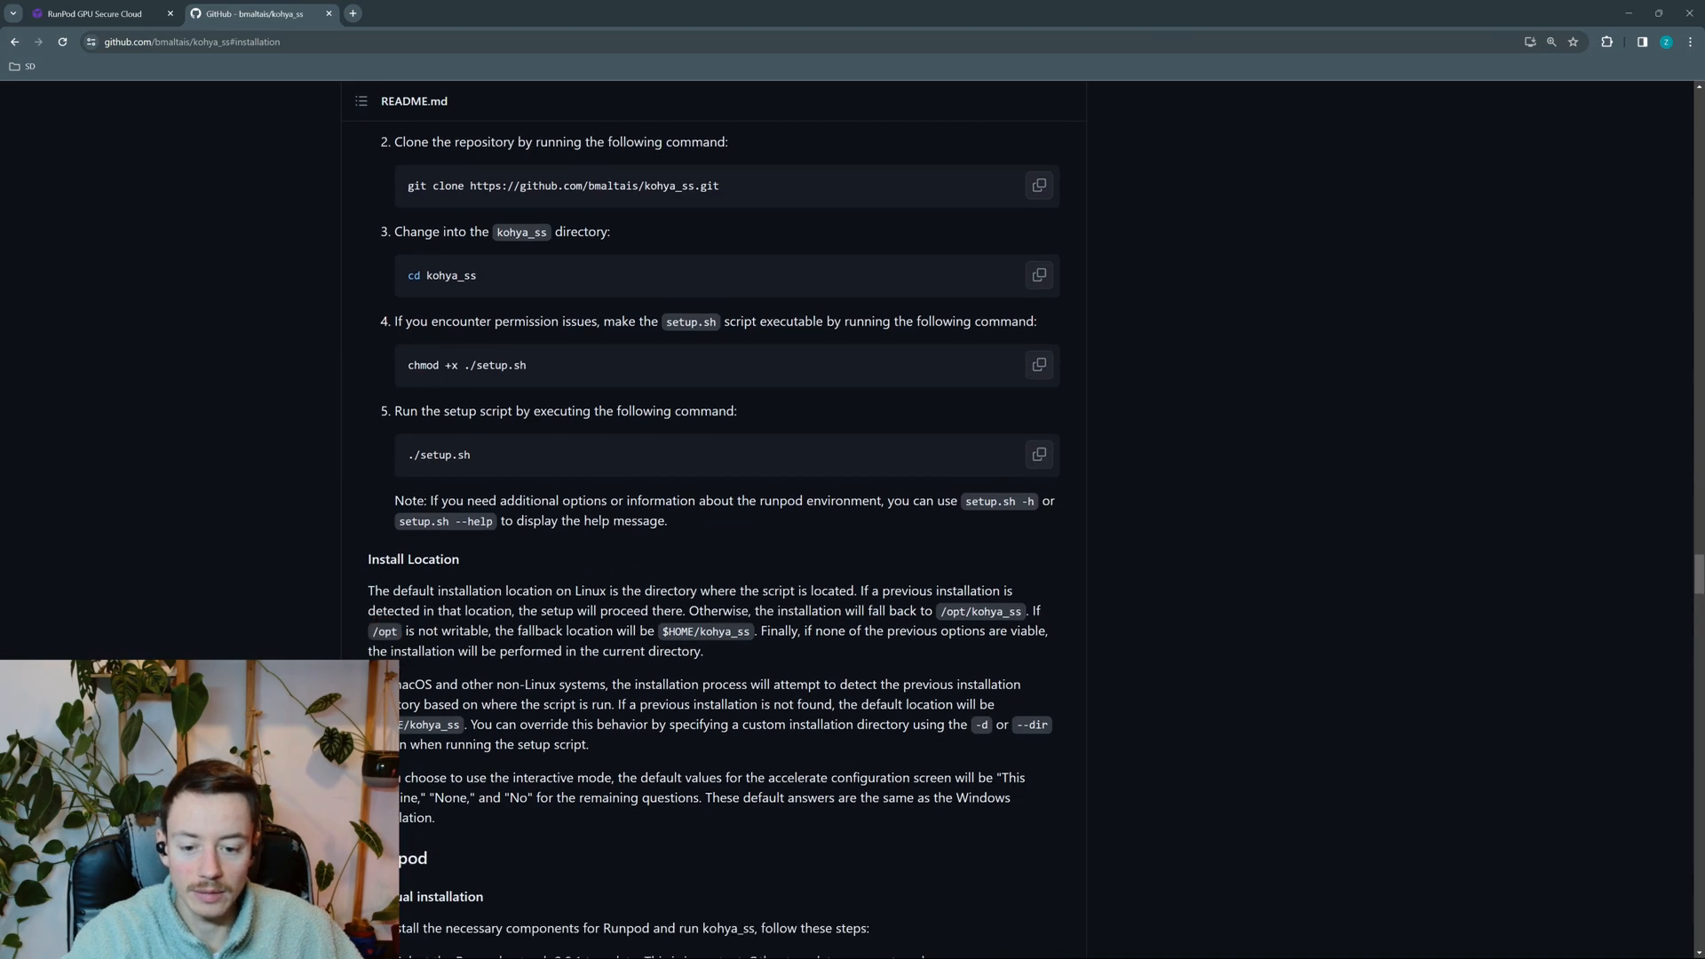
scroll(711, 532, "up", 10)
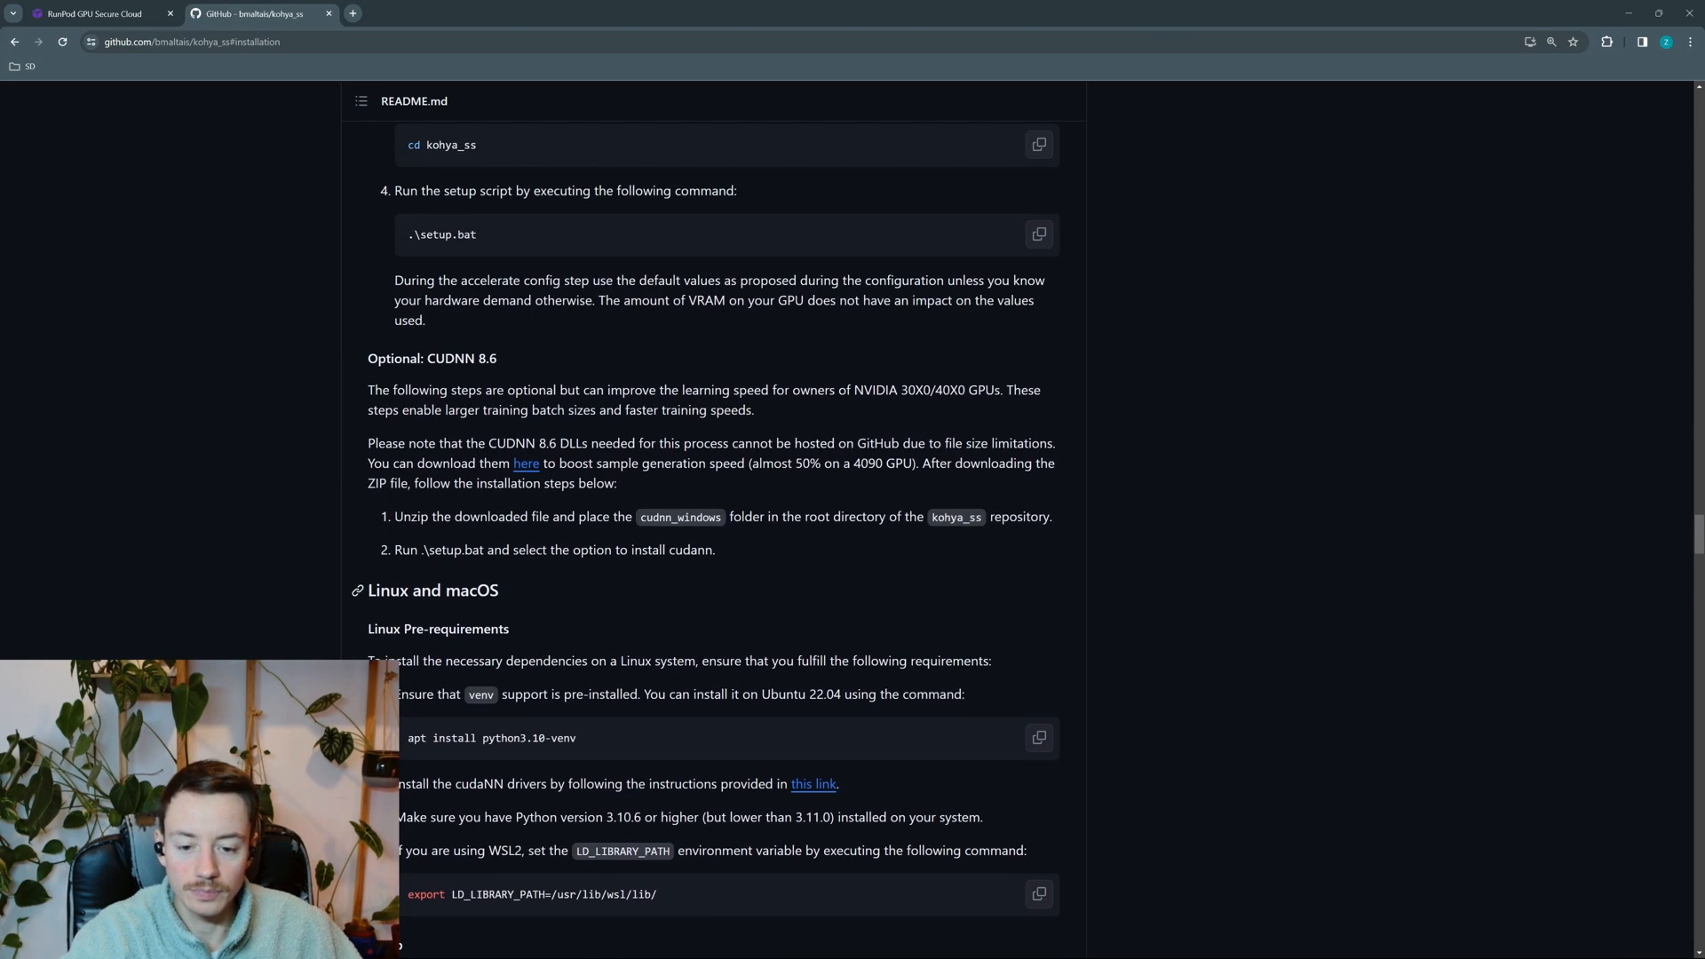
scroll(302, 399, "up", 4)
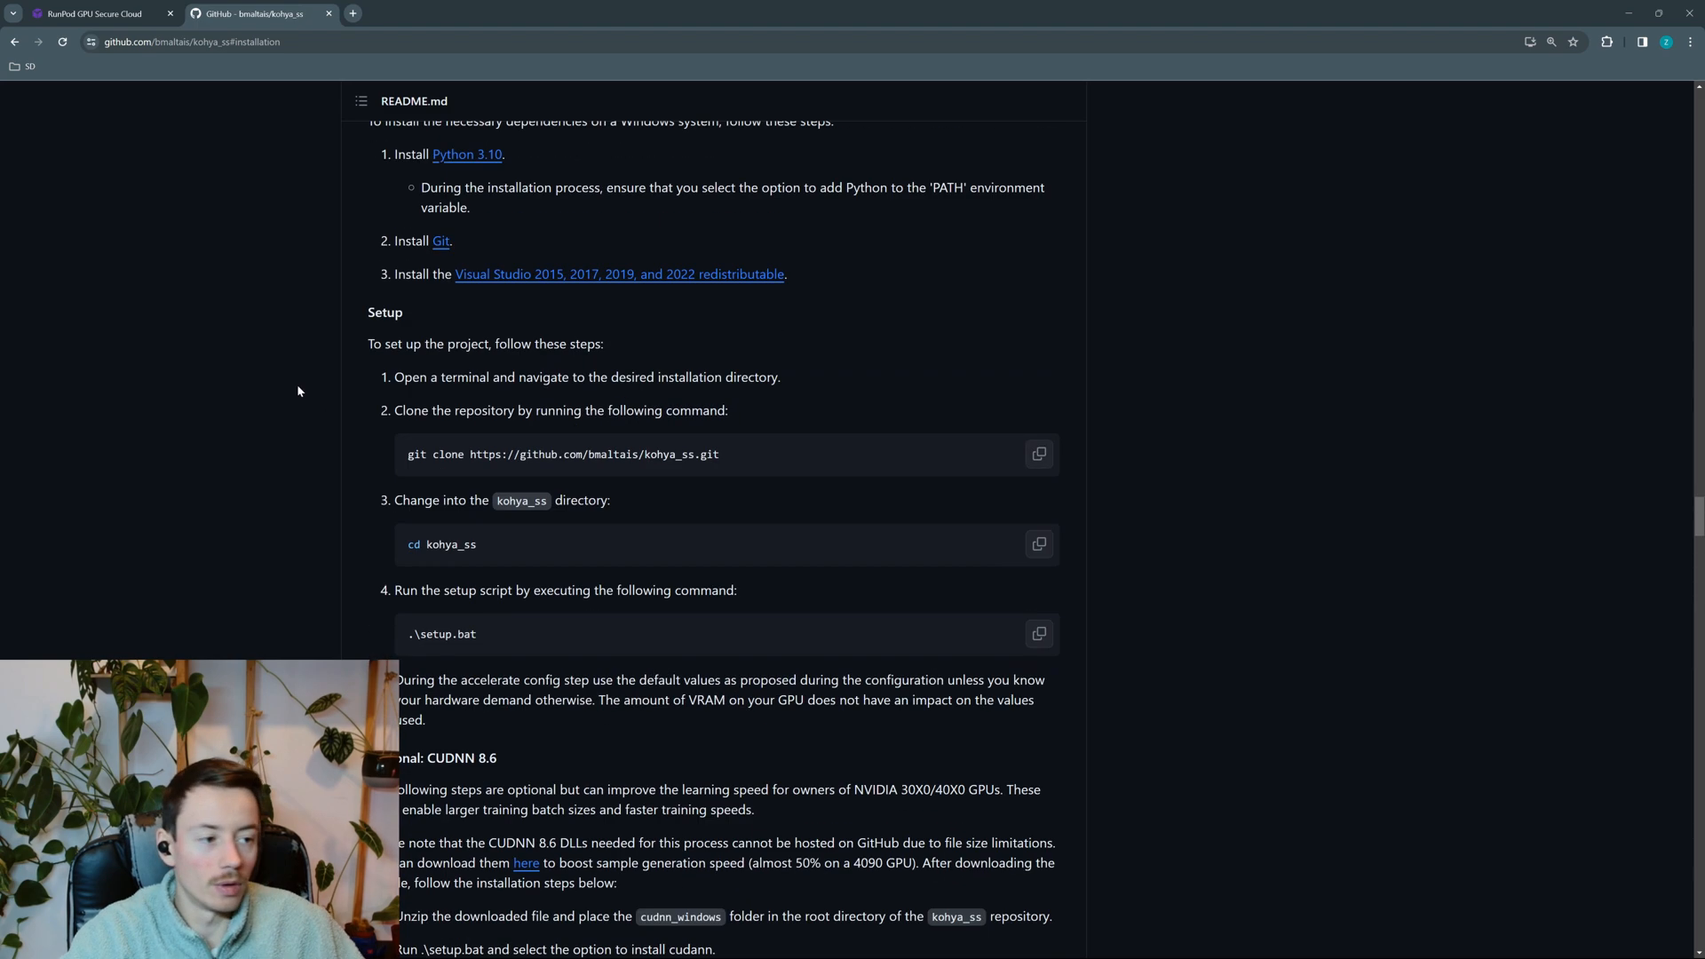
left_click_drag(1701, 515, 1703, 62)
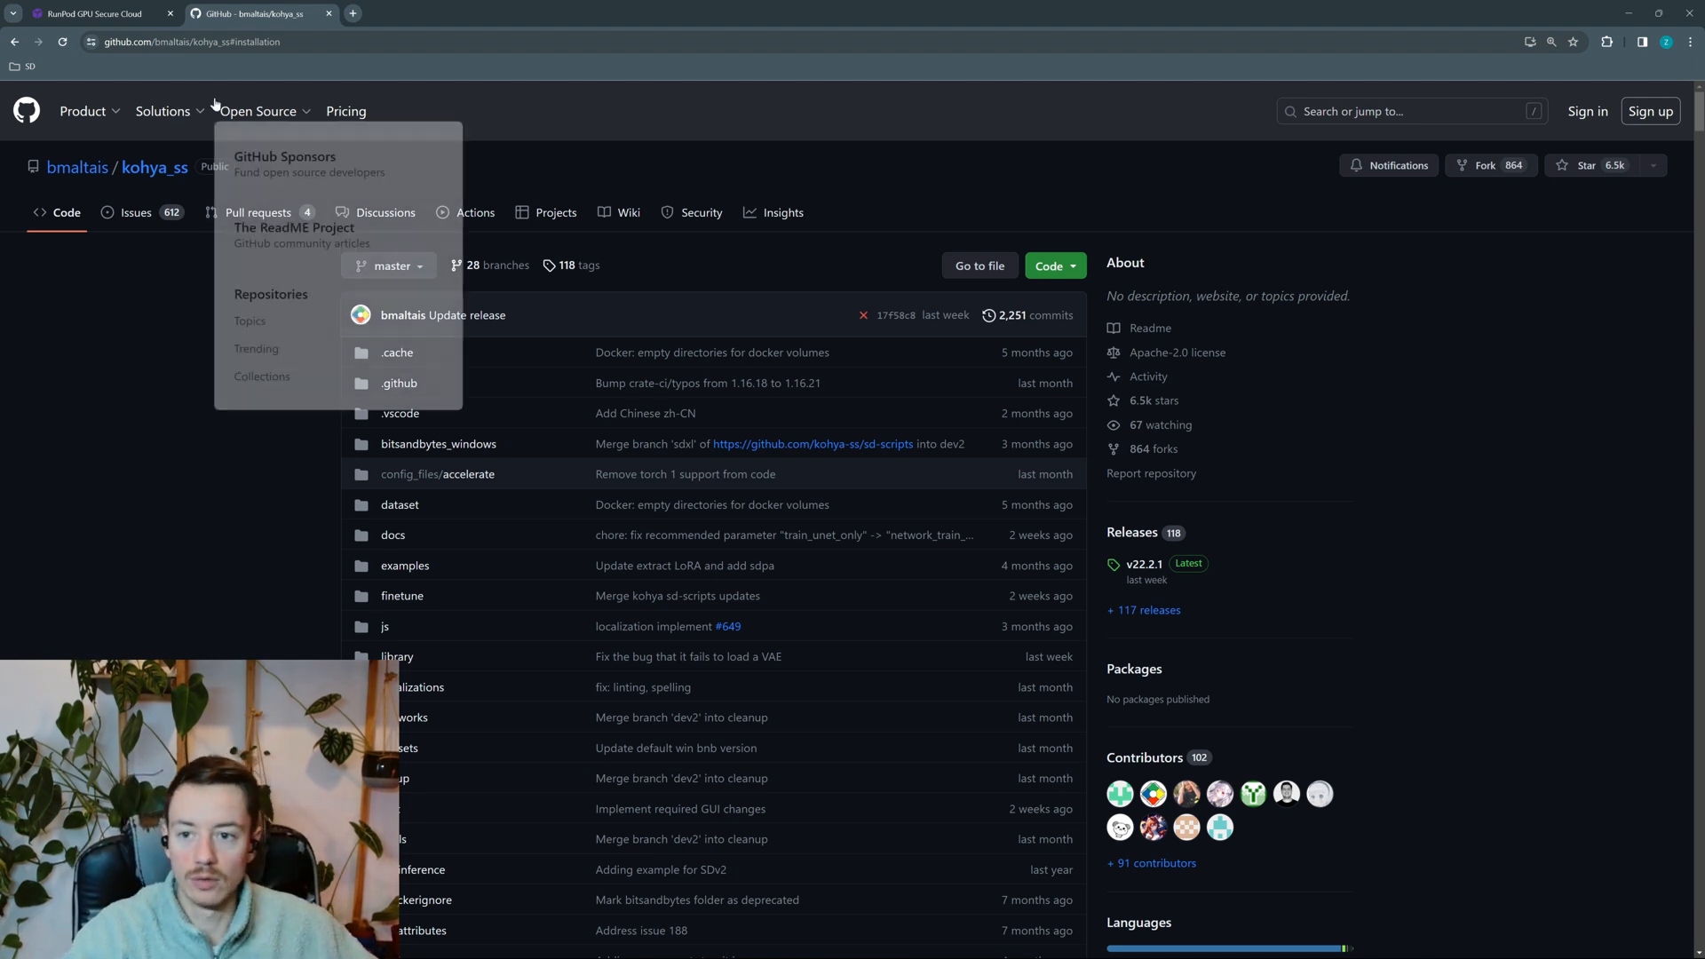
Review RunPod's Secure Cloud GPU offers for the Stable Diffusion Kohya_ss ComfyUI Ultimate template and expand the deployed pod's details
left_click(71, 15)
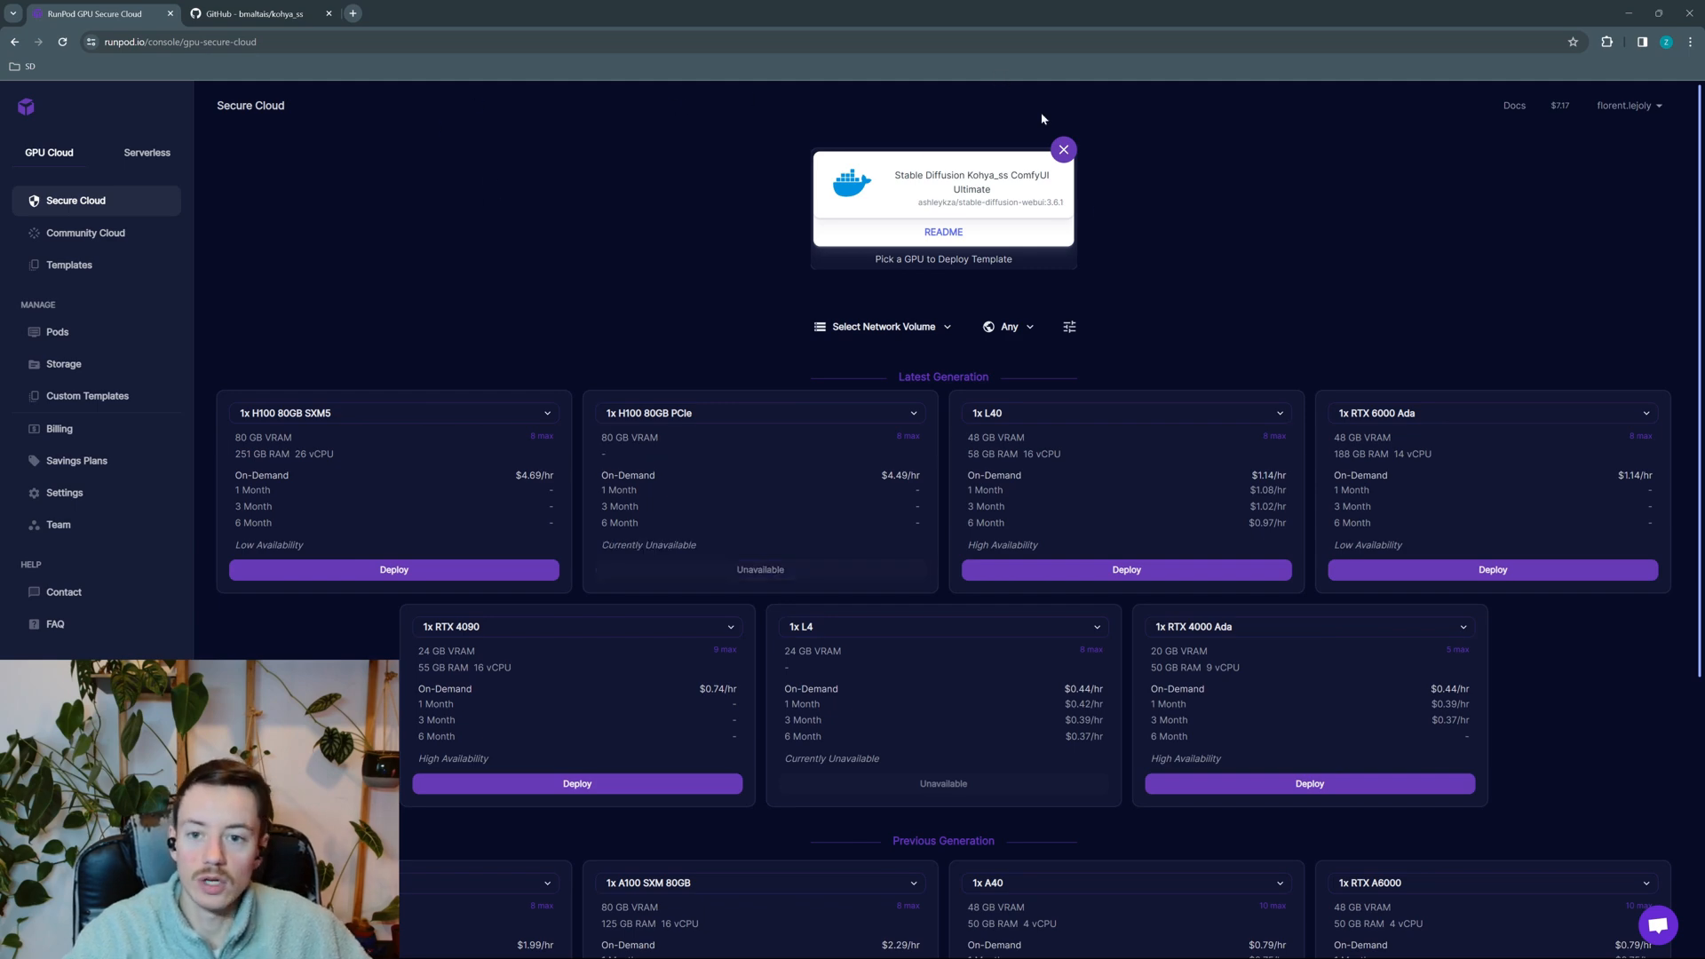
scroll(692, 222, "down", 2)
scroll(789, 235, "up", 2)
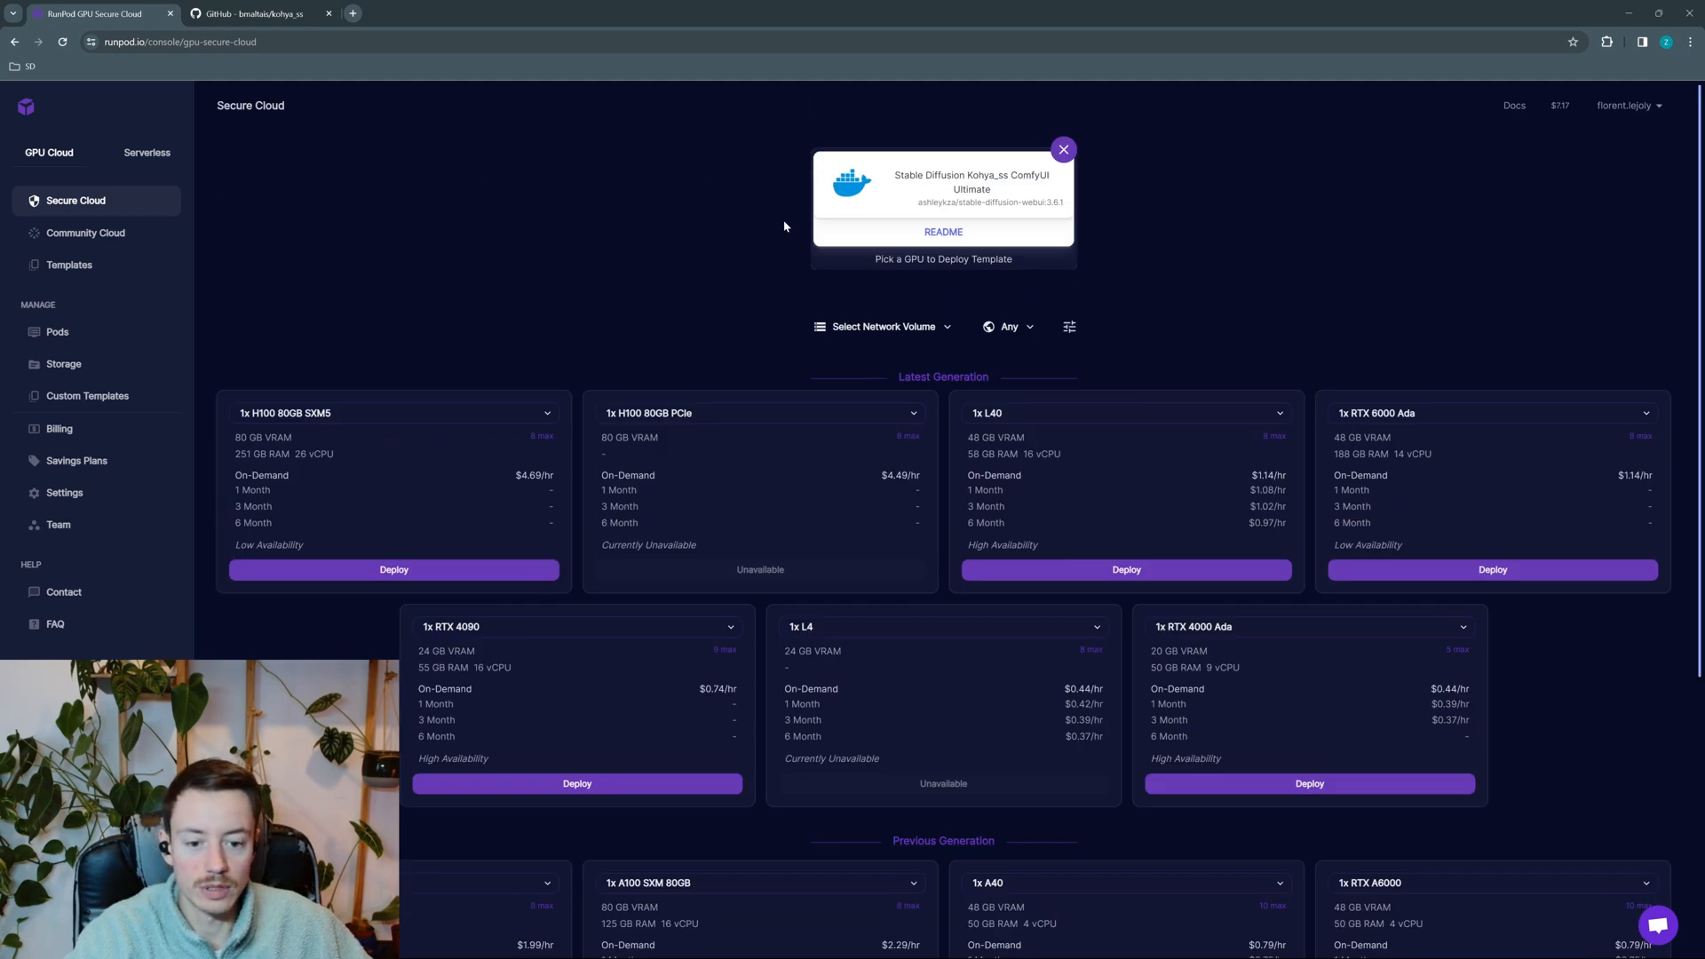
scroll(665, 207, "down", 4)
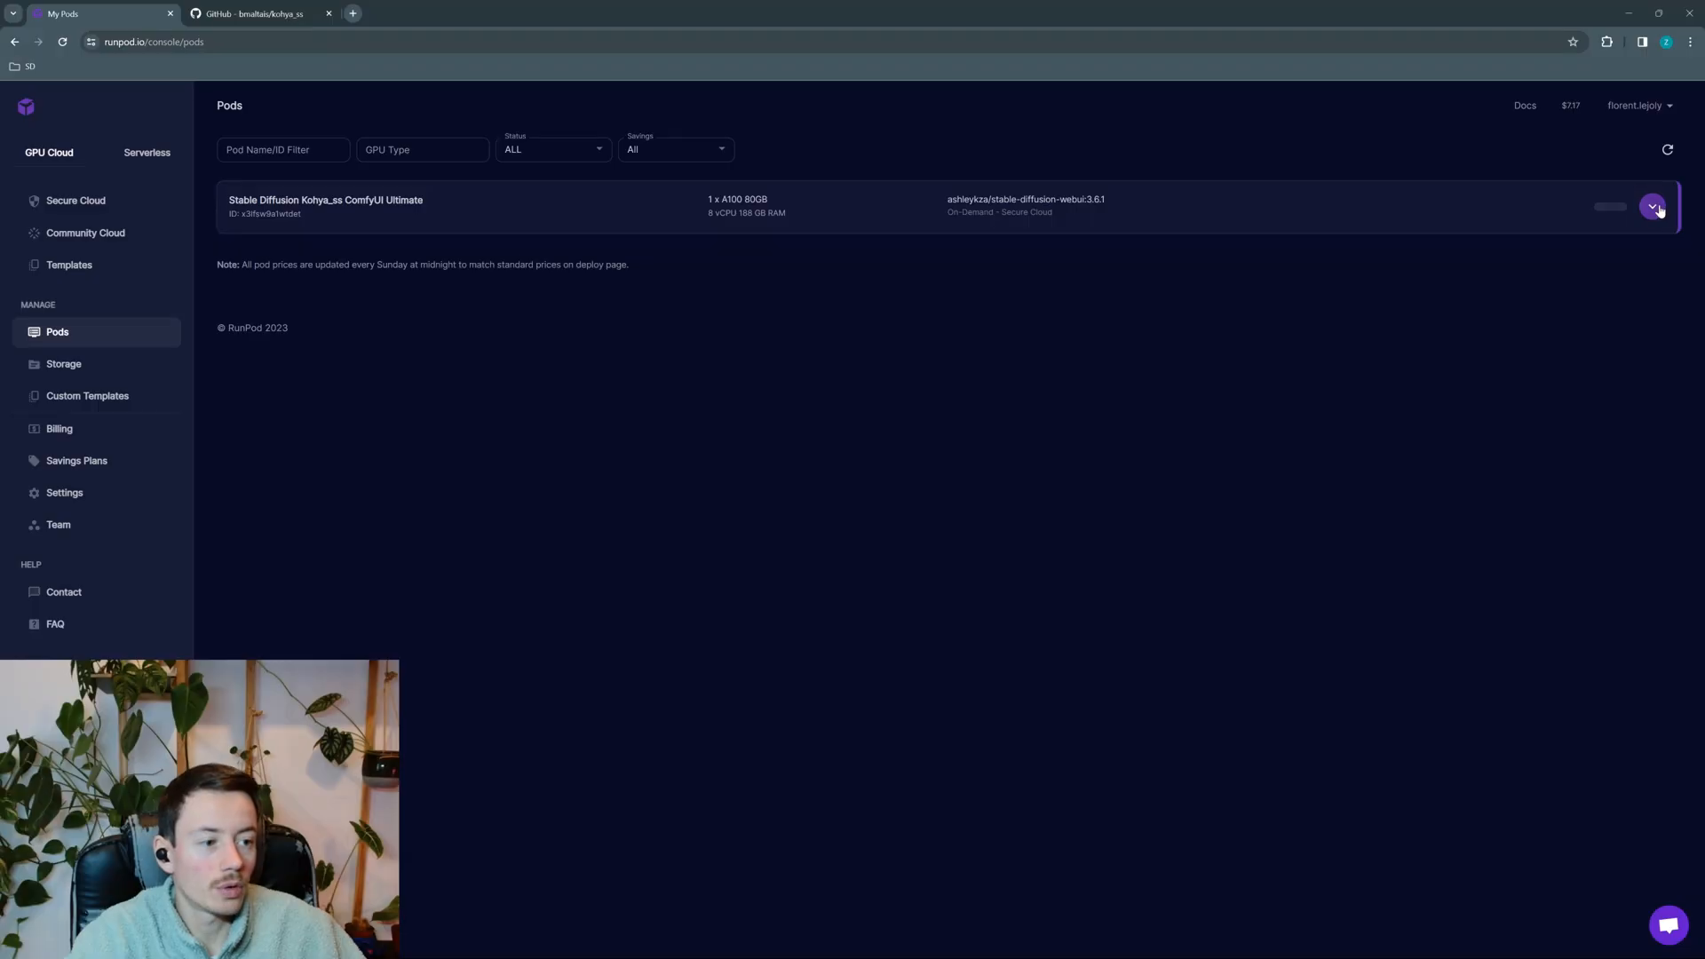
left_click(1652, 212)
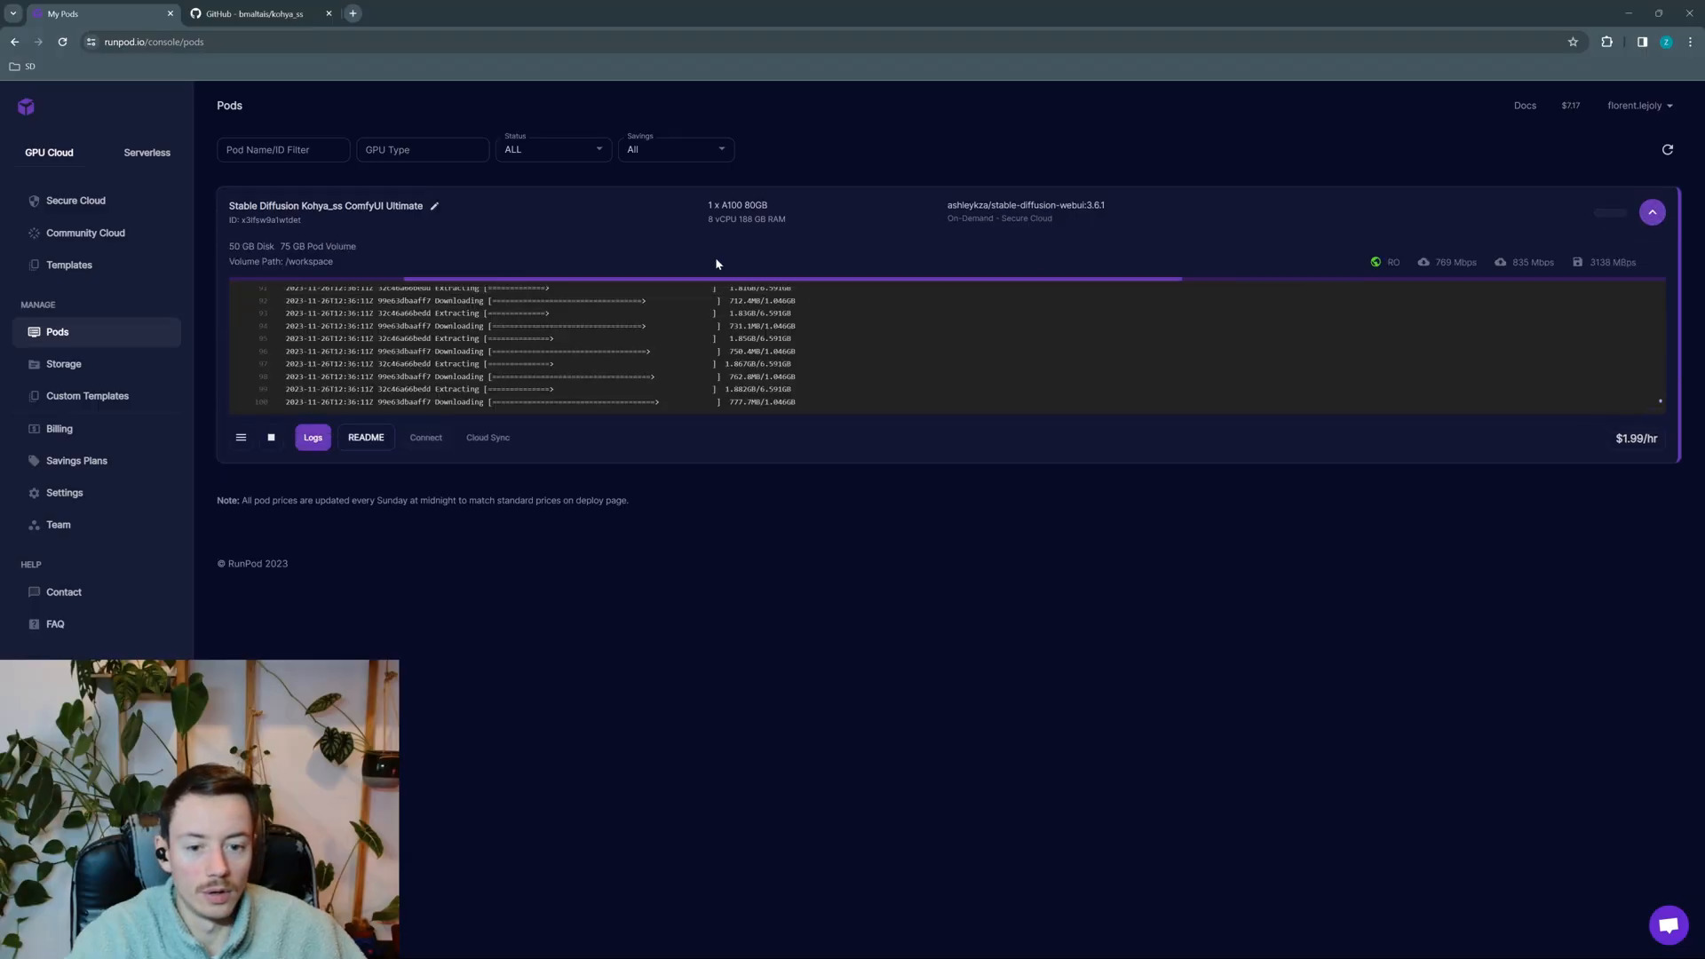
Open the "images bzt video lora" folder from the desktop and highlight its whole set of training photos, leaving nothing selected
left_click(1624, 12)
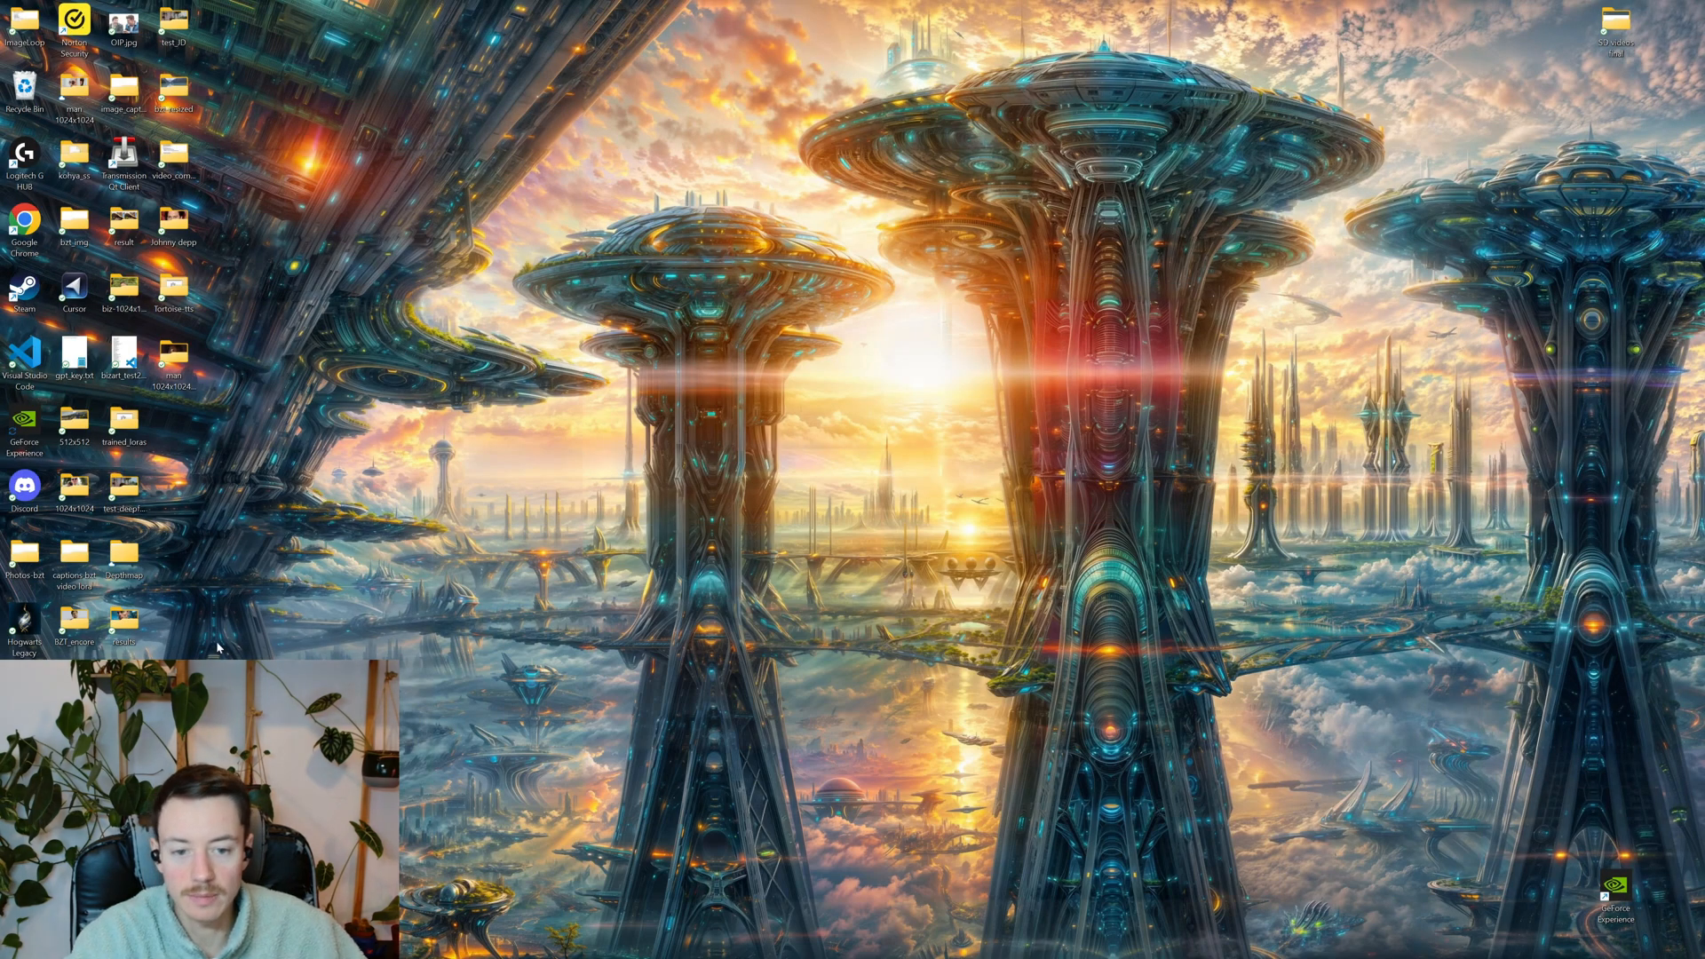
double_click(74, 688)
left_click_drag(1309, 372, 435, 176)
left_click(680, 488)
left_click_drag(1296, 361, 472, 182)
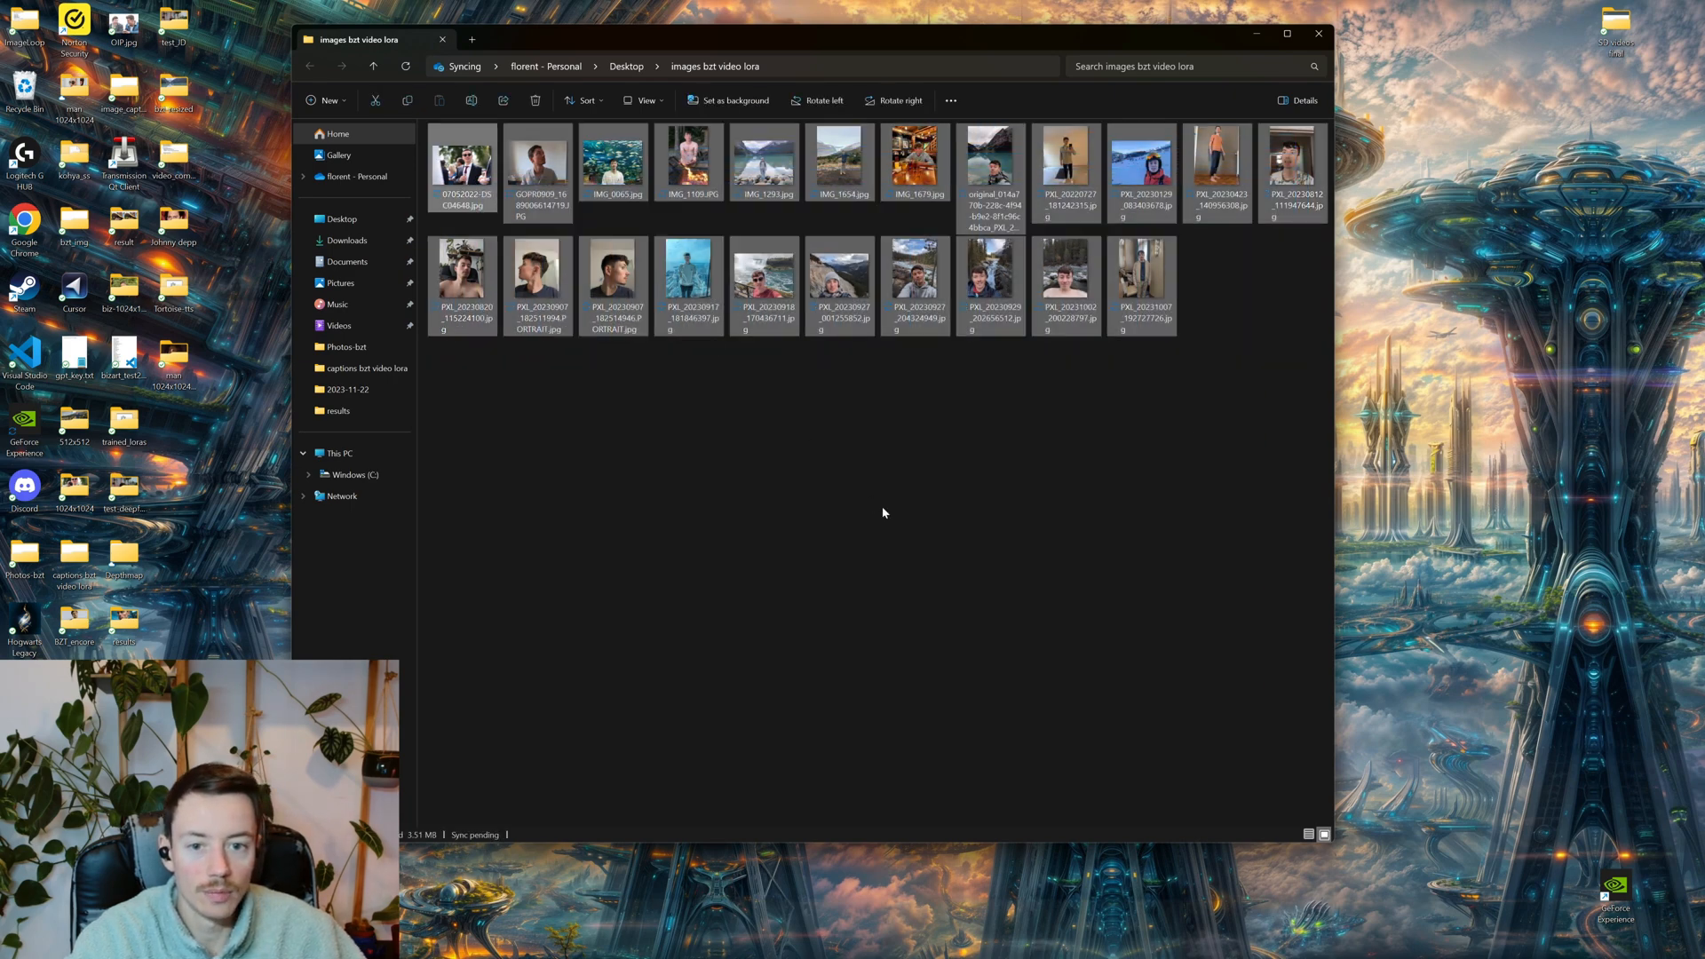
left_click(879, 510)
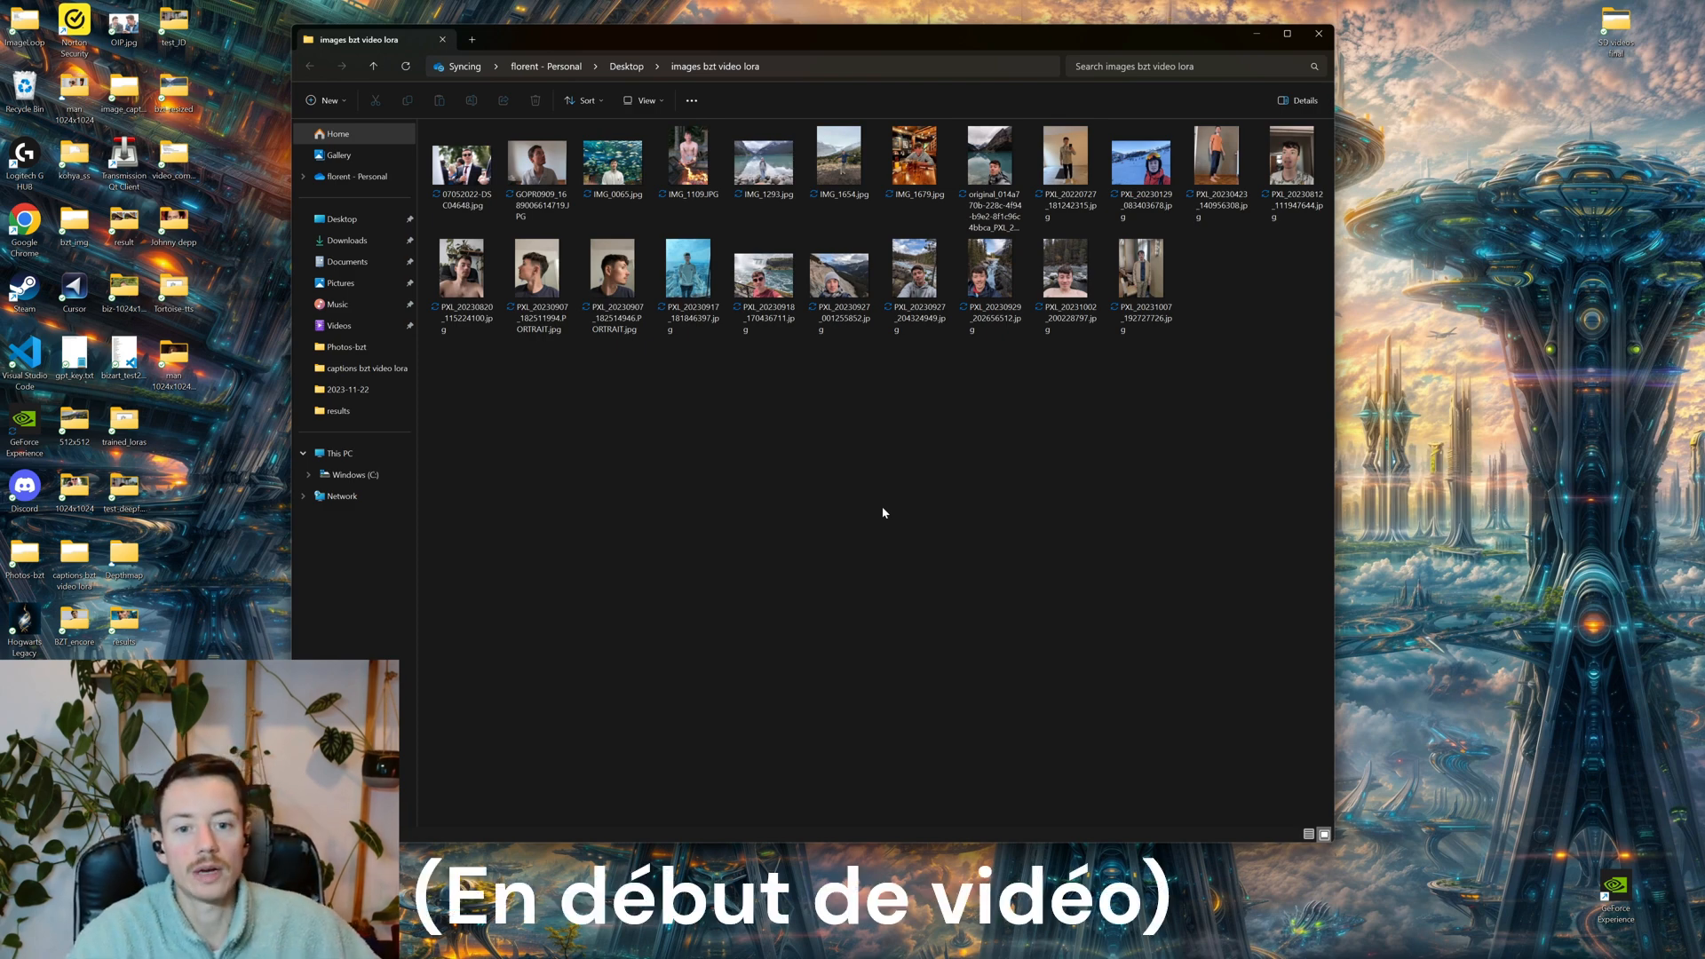
left_click_drag(1294, 350, 433, 166)
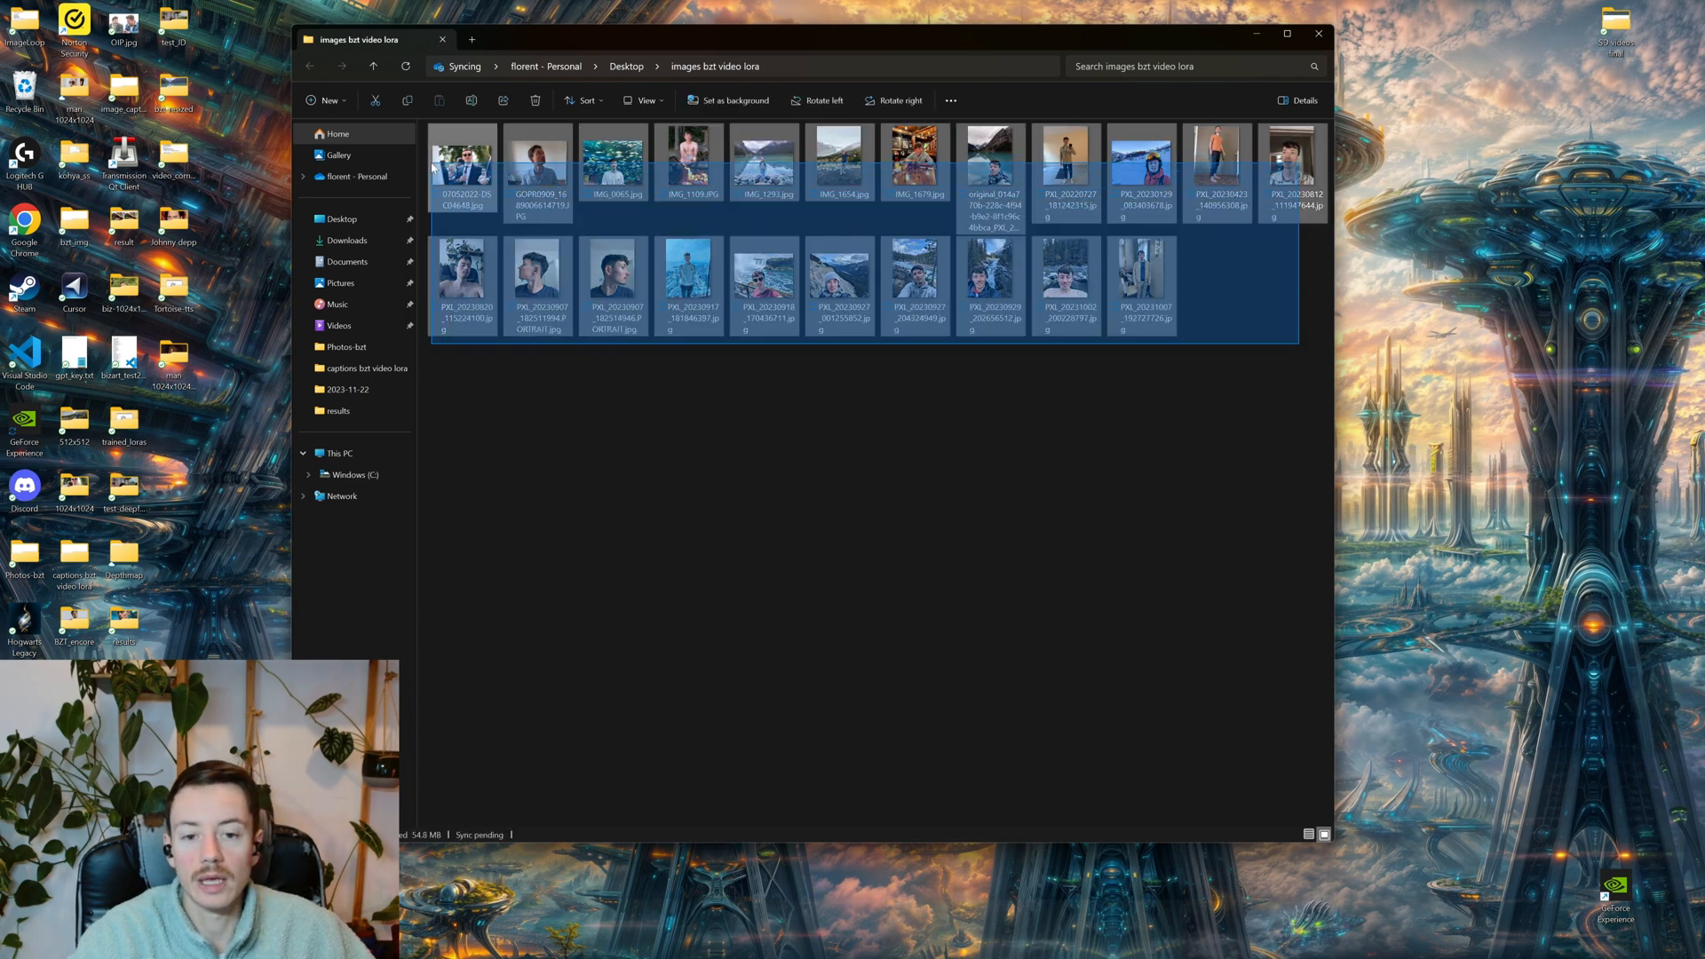
left_click(856, 468)
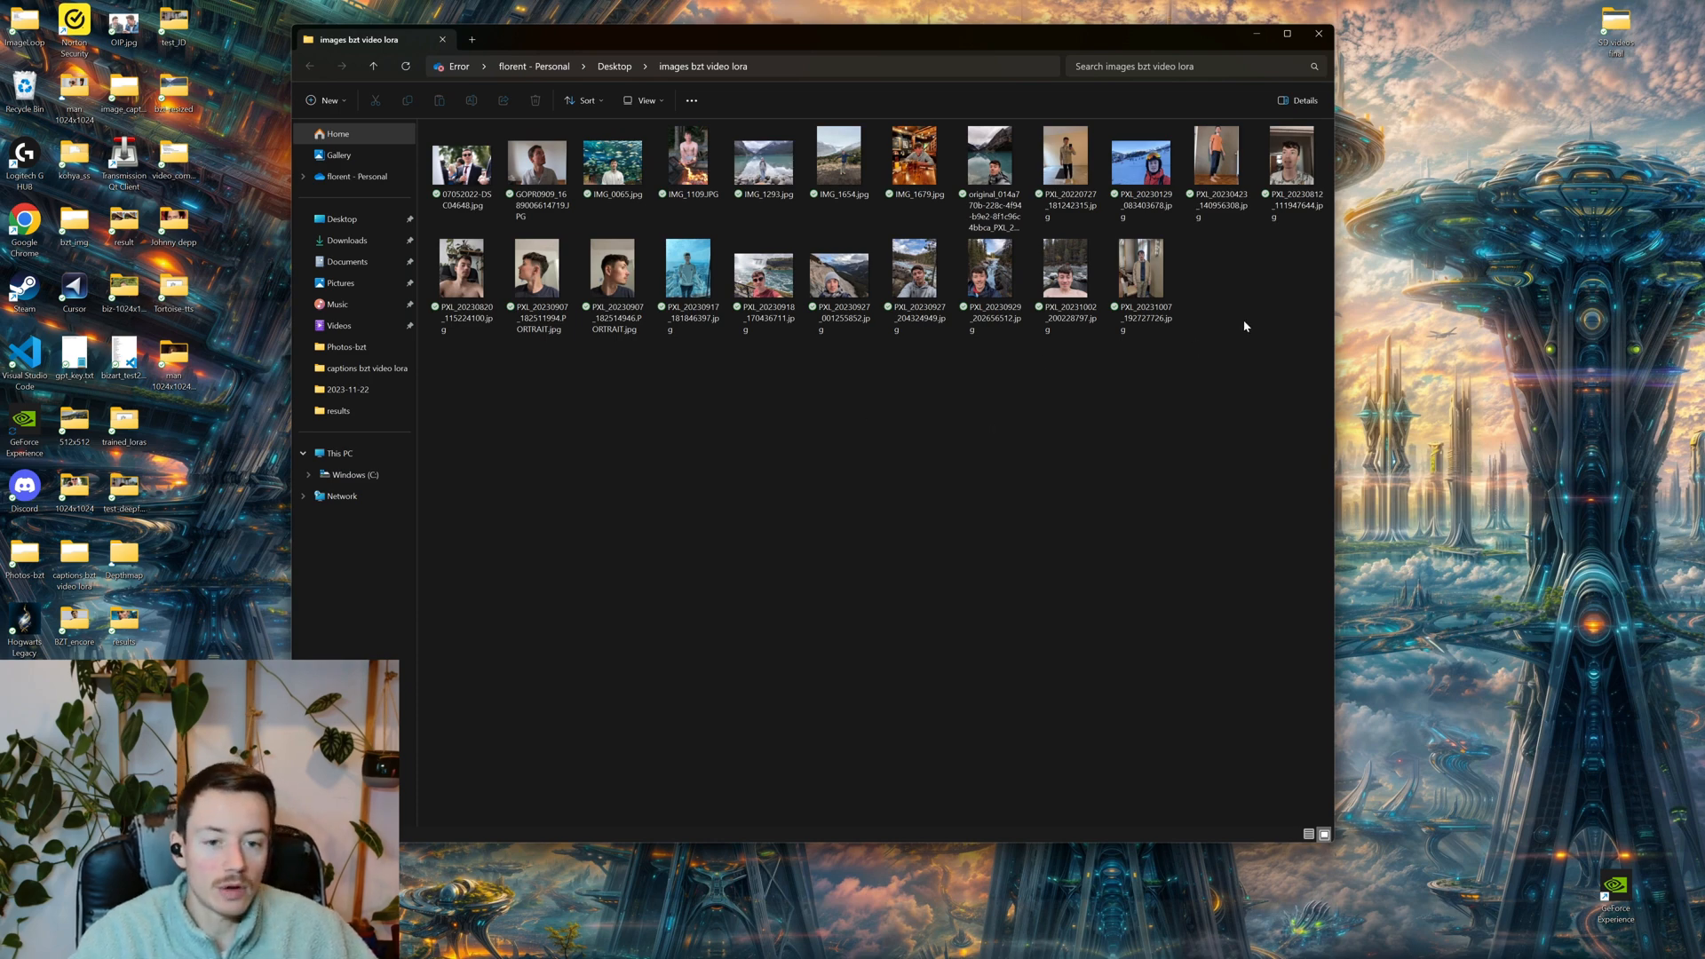
View the first few training photos full size, close the viewer, and point out a full-body photo in the folder
double_click(468, 182)
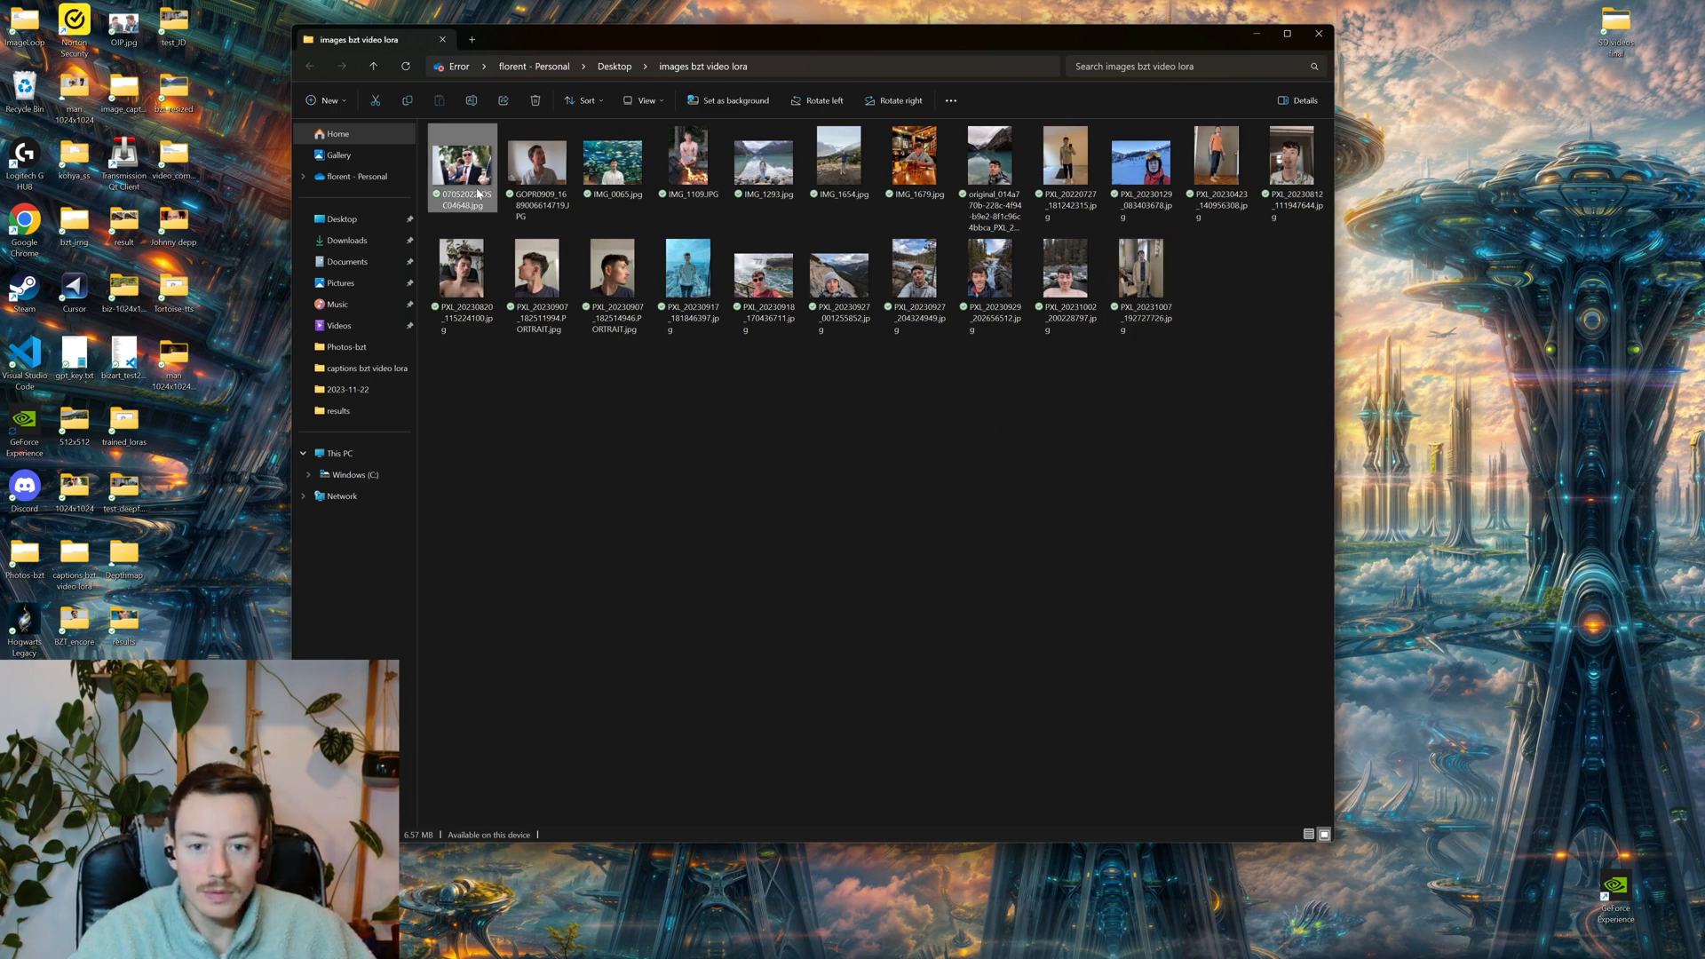
key("Right")
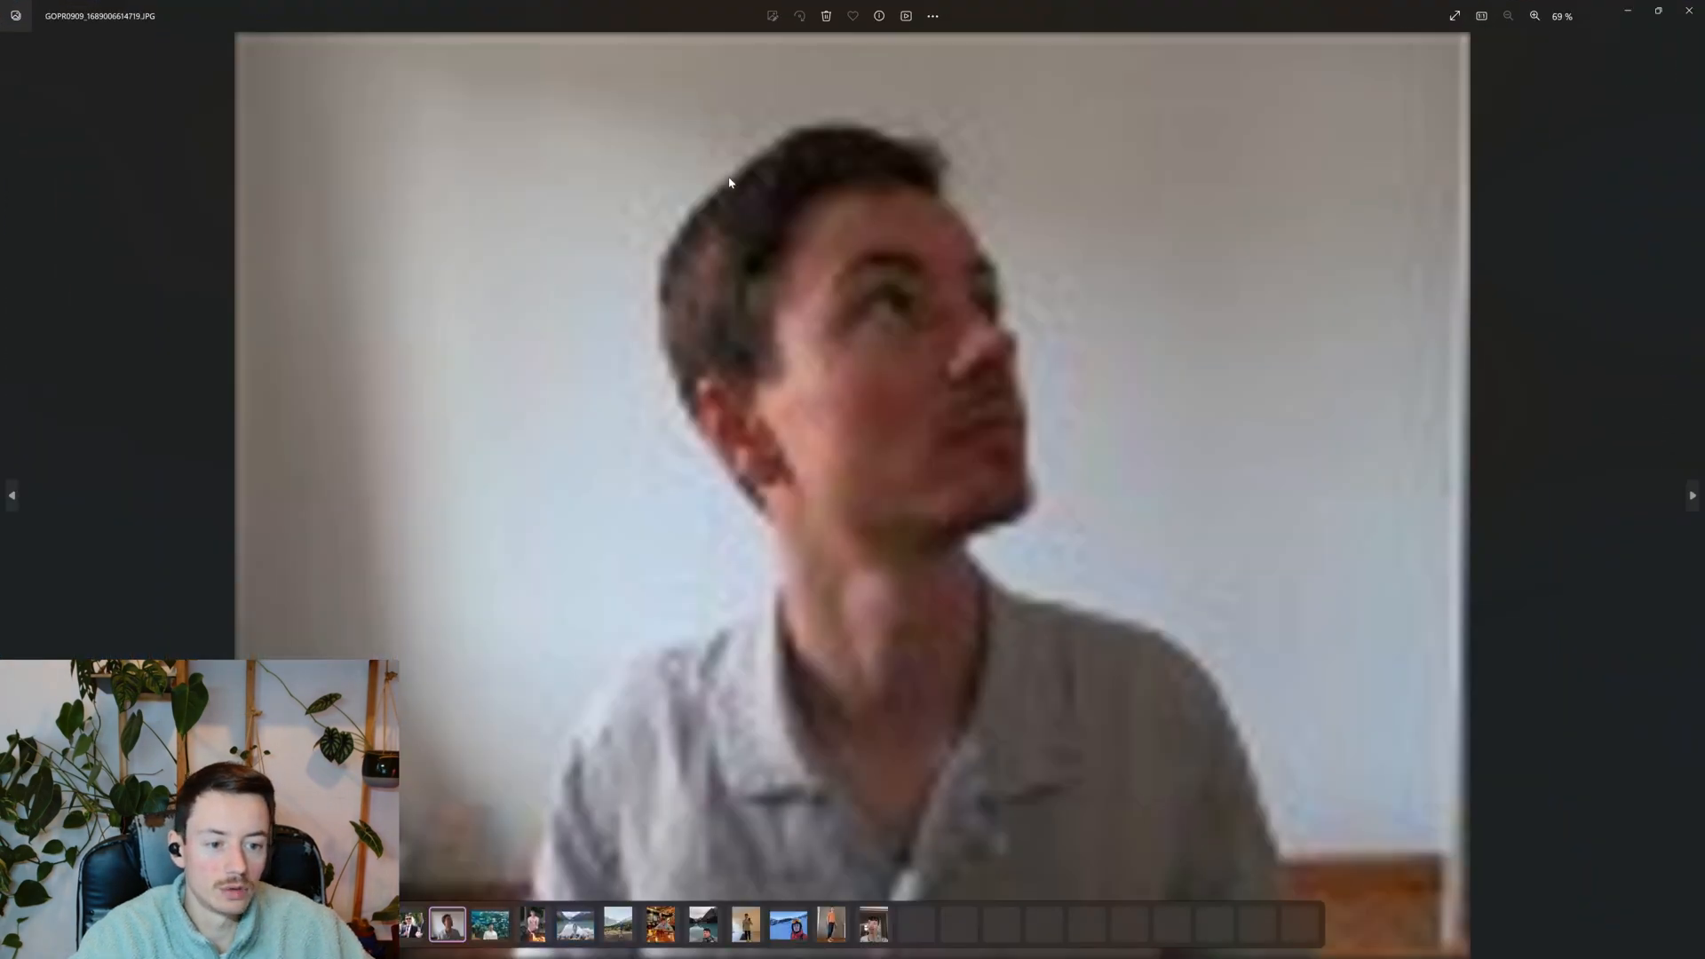
key("Left")
key("Right")
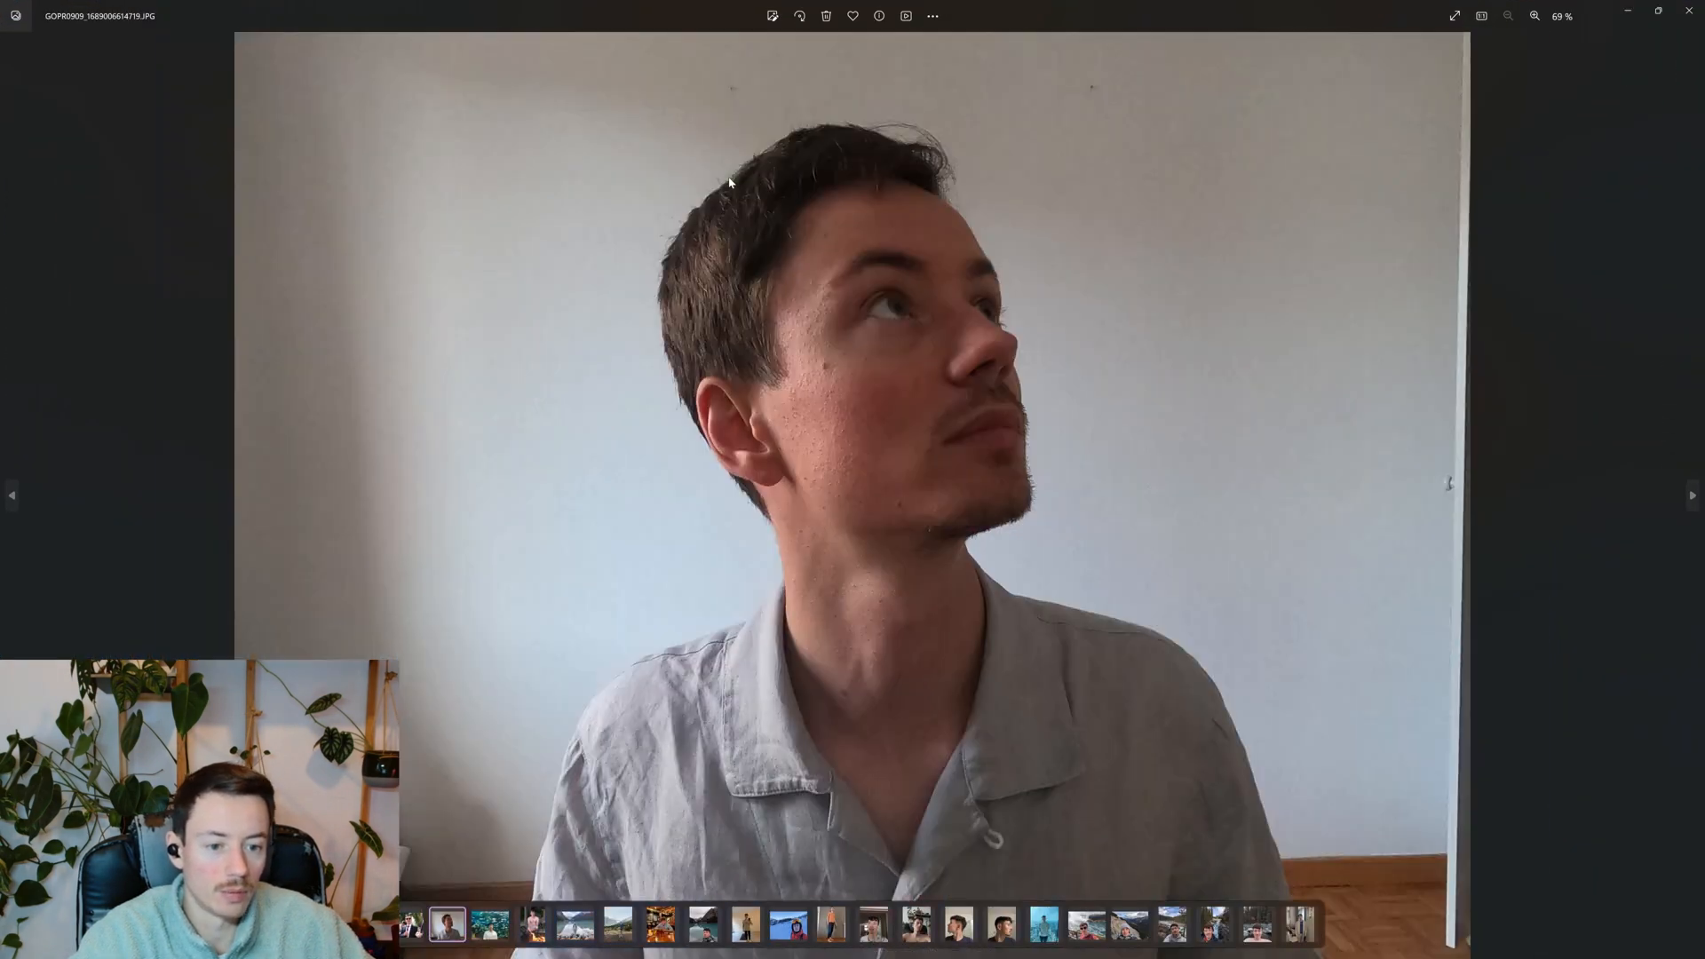
key("Right")
key("Right")
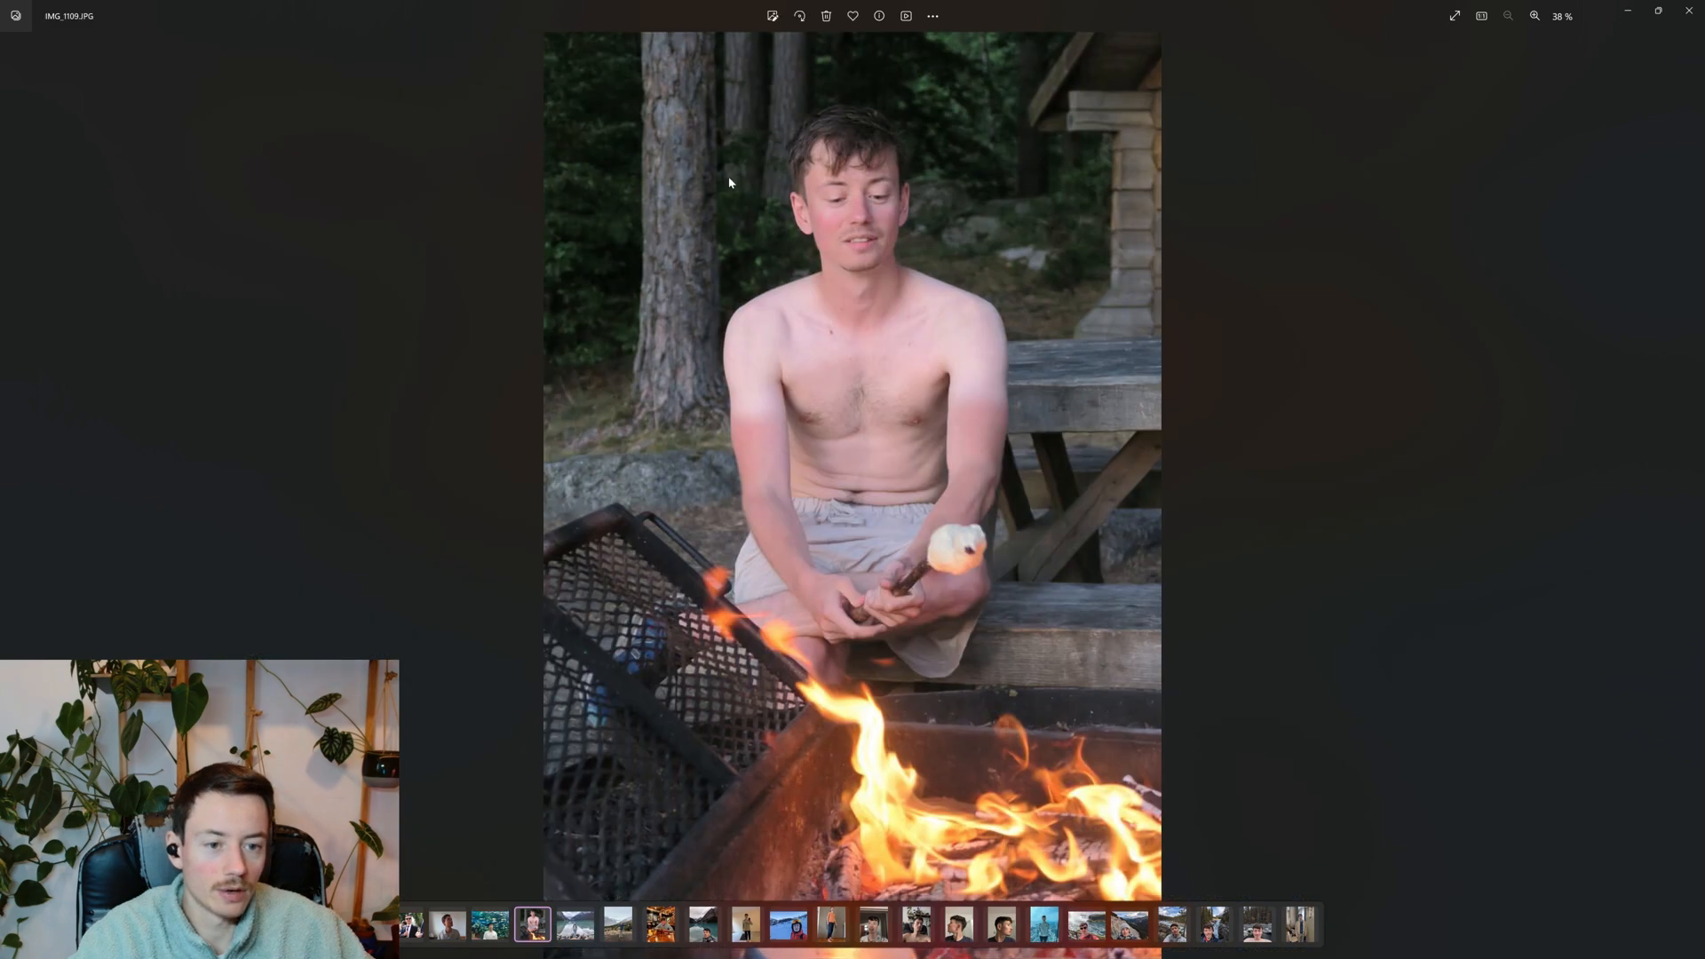
left_click(1689, 10)
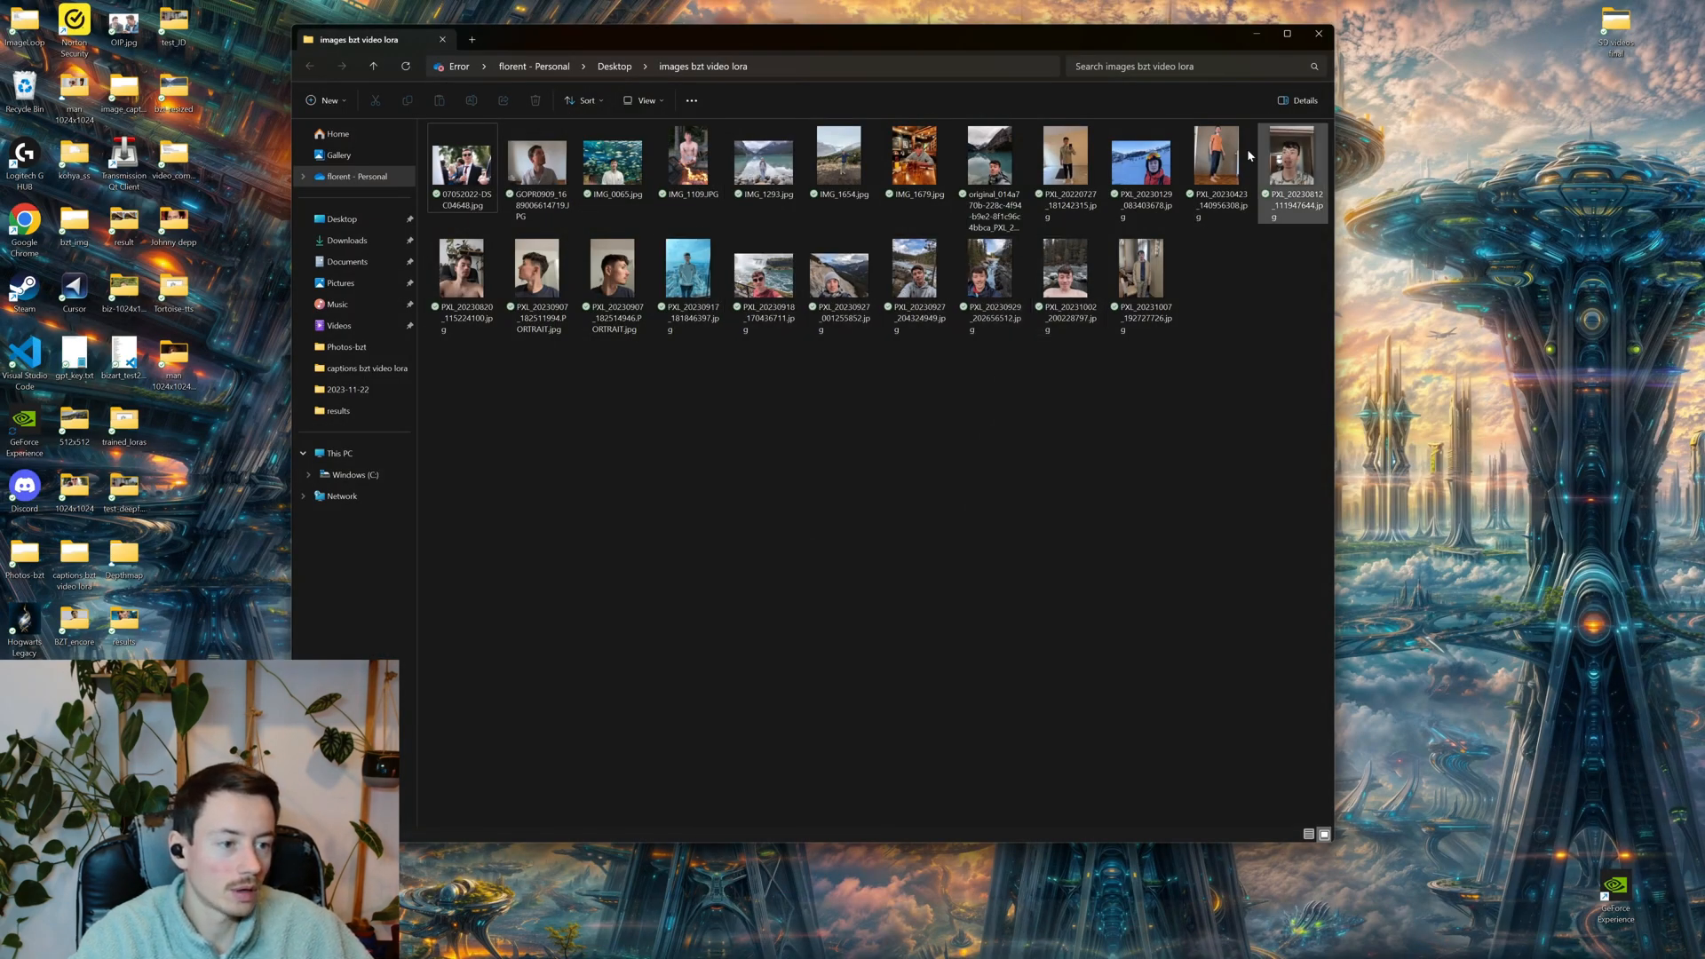
left_click(1216, 165)
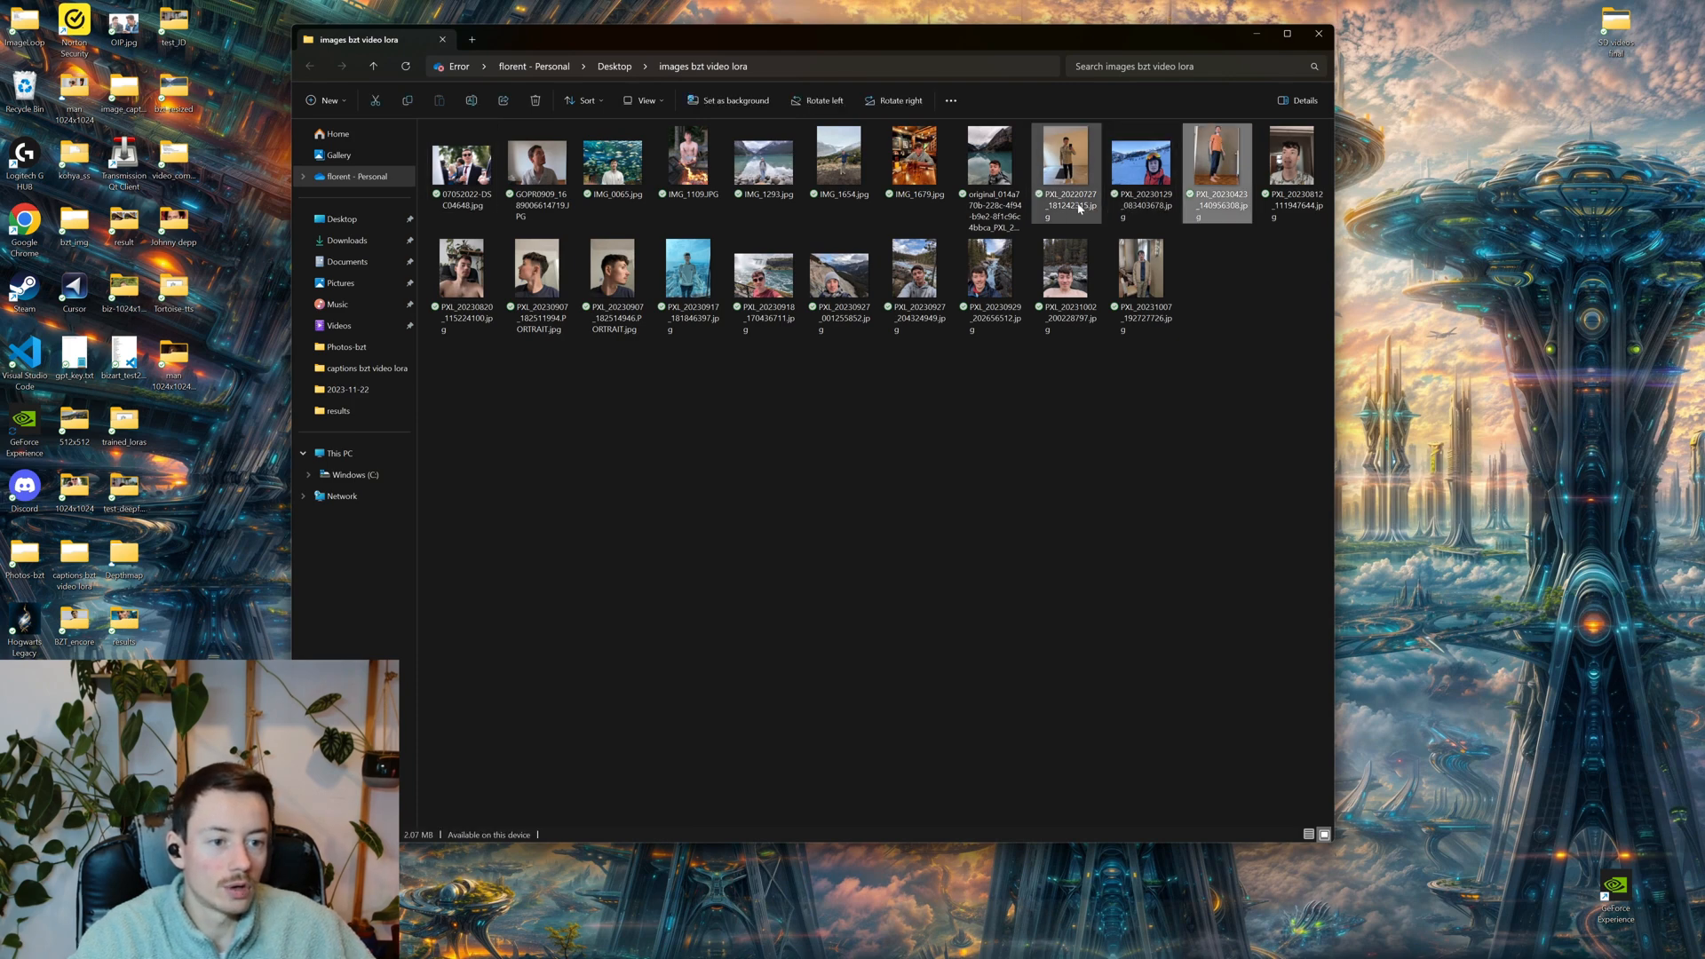
left_click(843, 453)
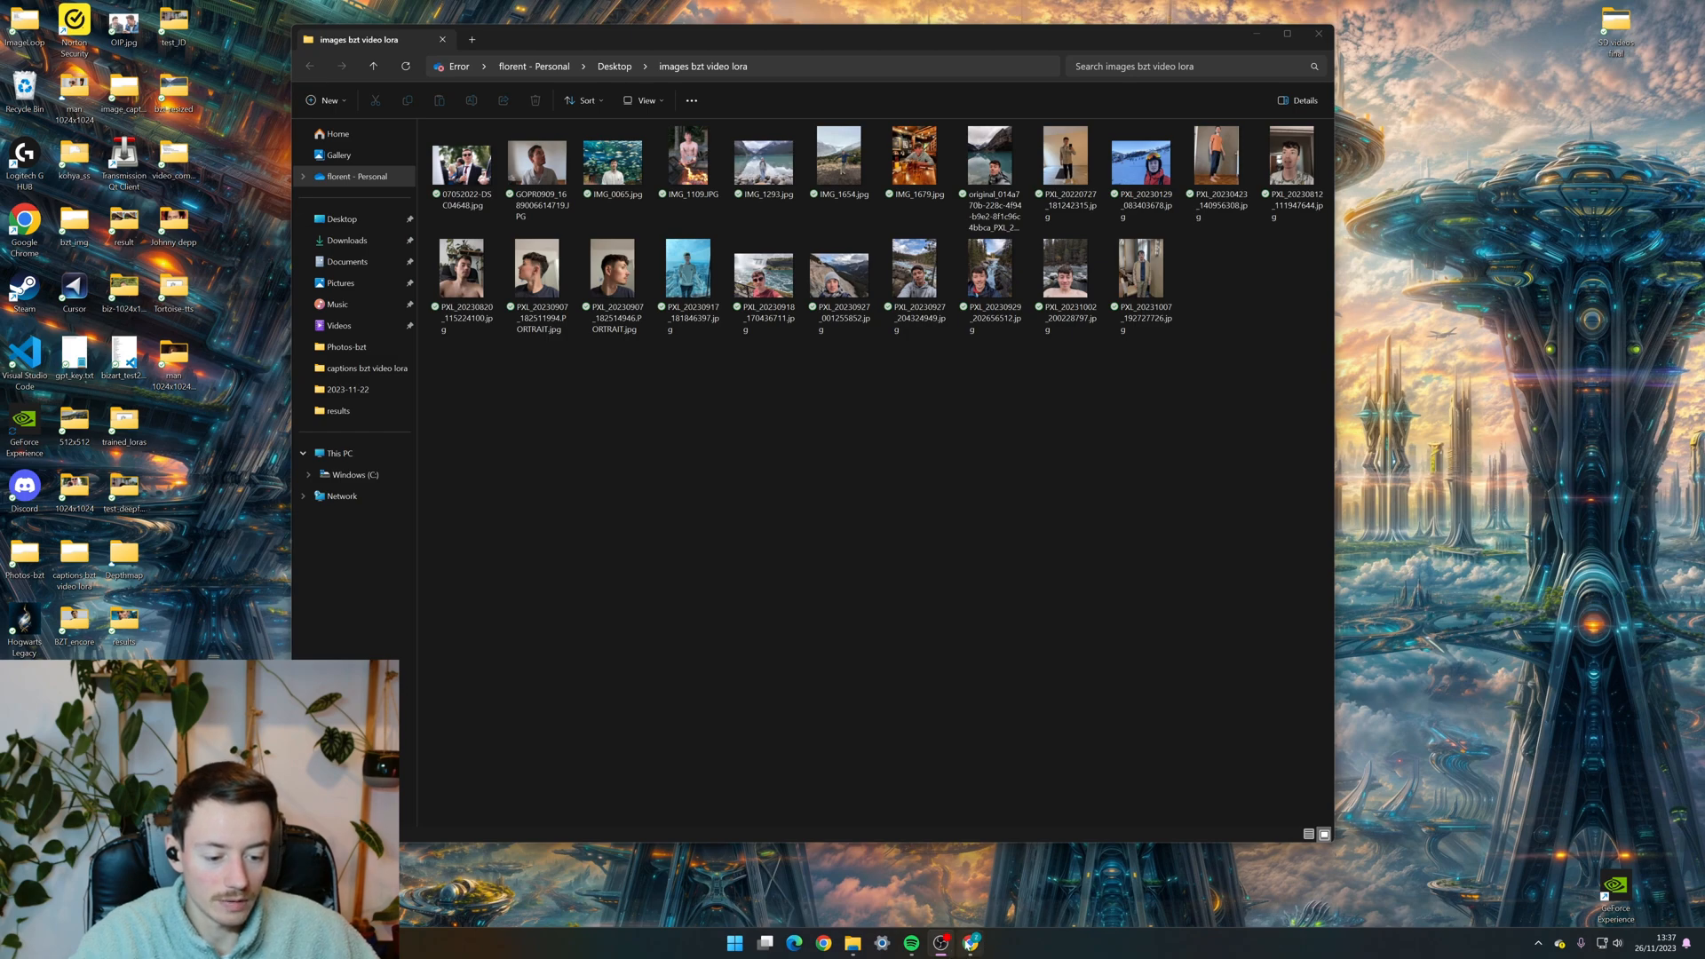
Switch back to Chrome and open the running pod's Kohya_ss GUI through its HTTP service on port 3010
left_click(970, 943)
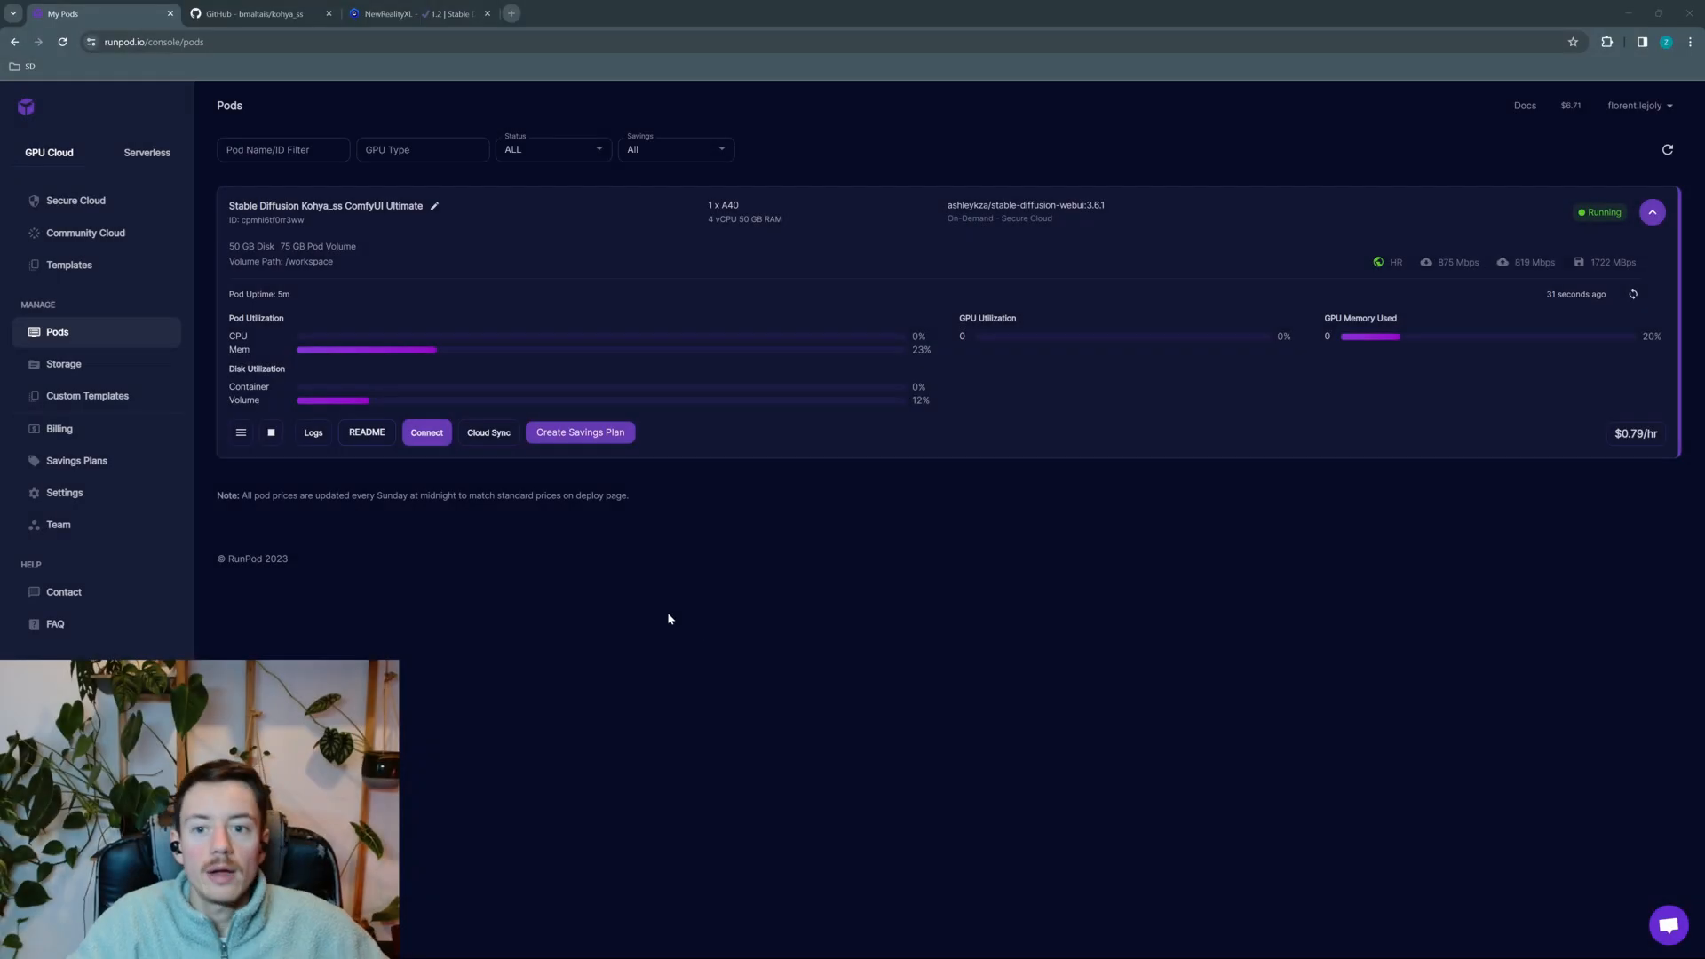
left_click(430, 432)
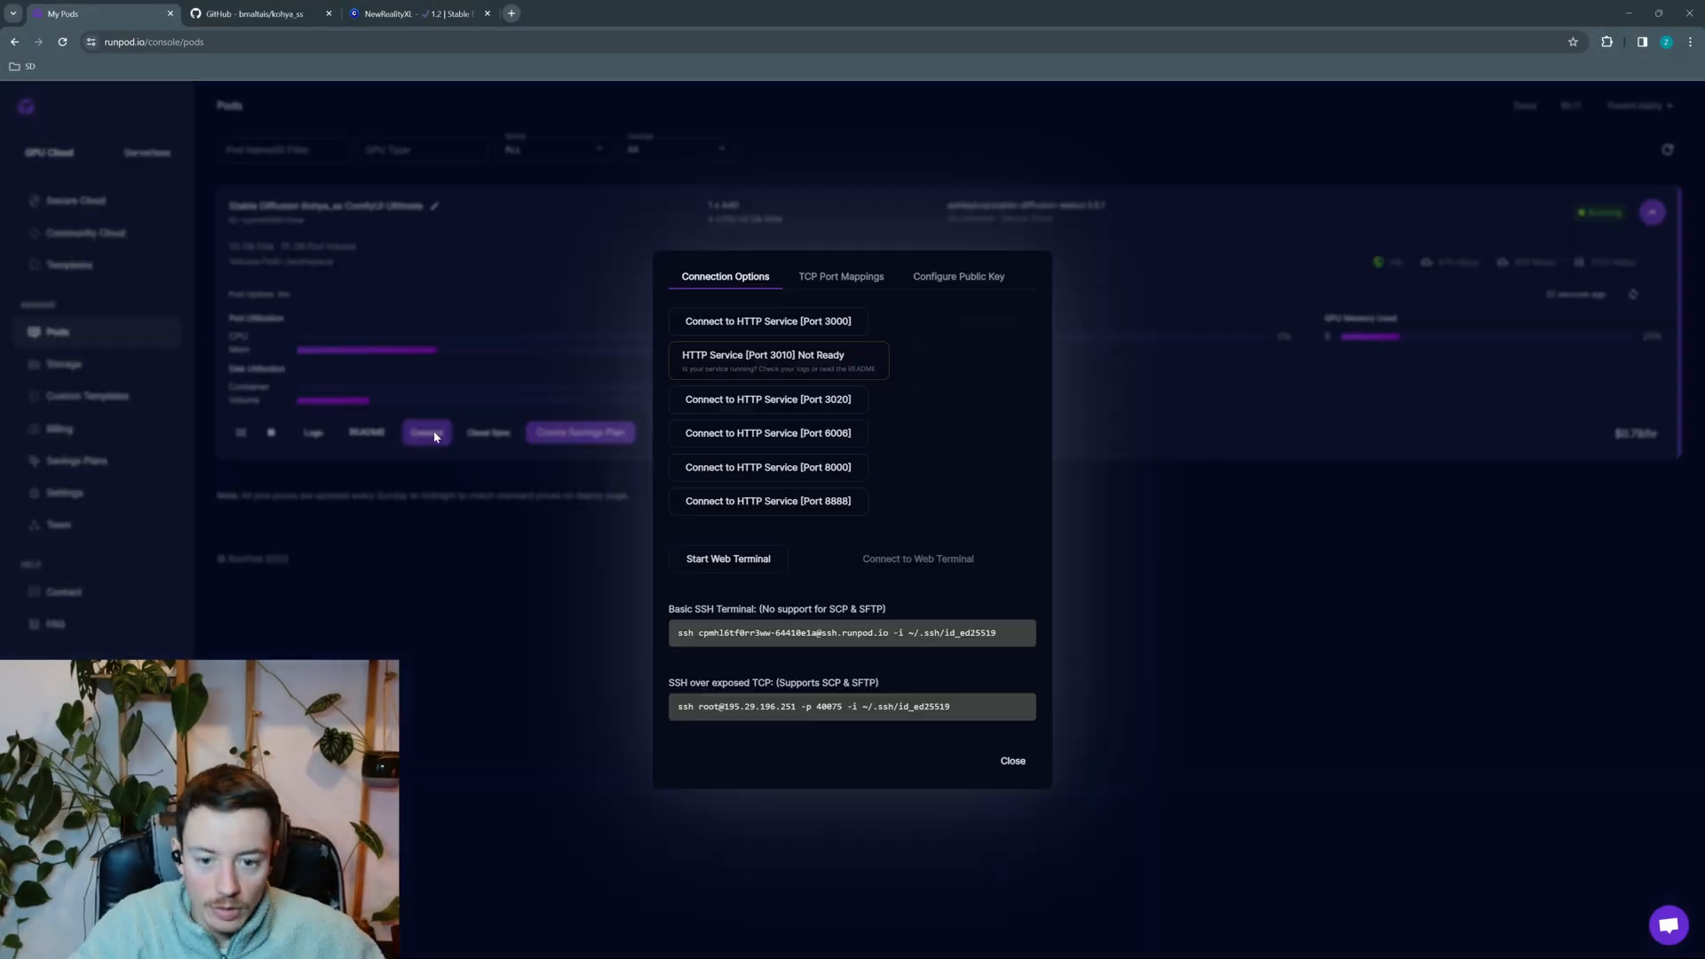
left_click(763, 364)
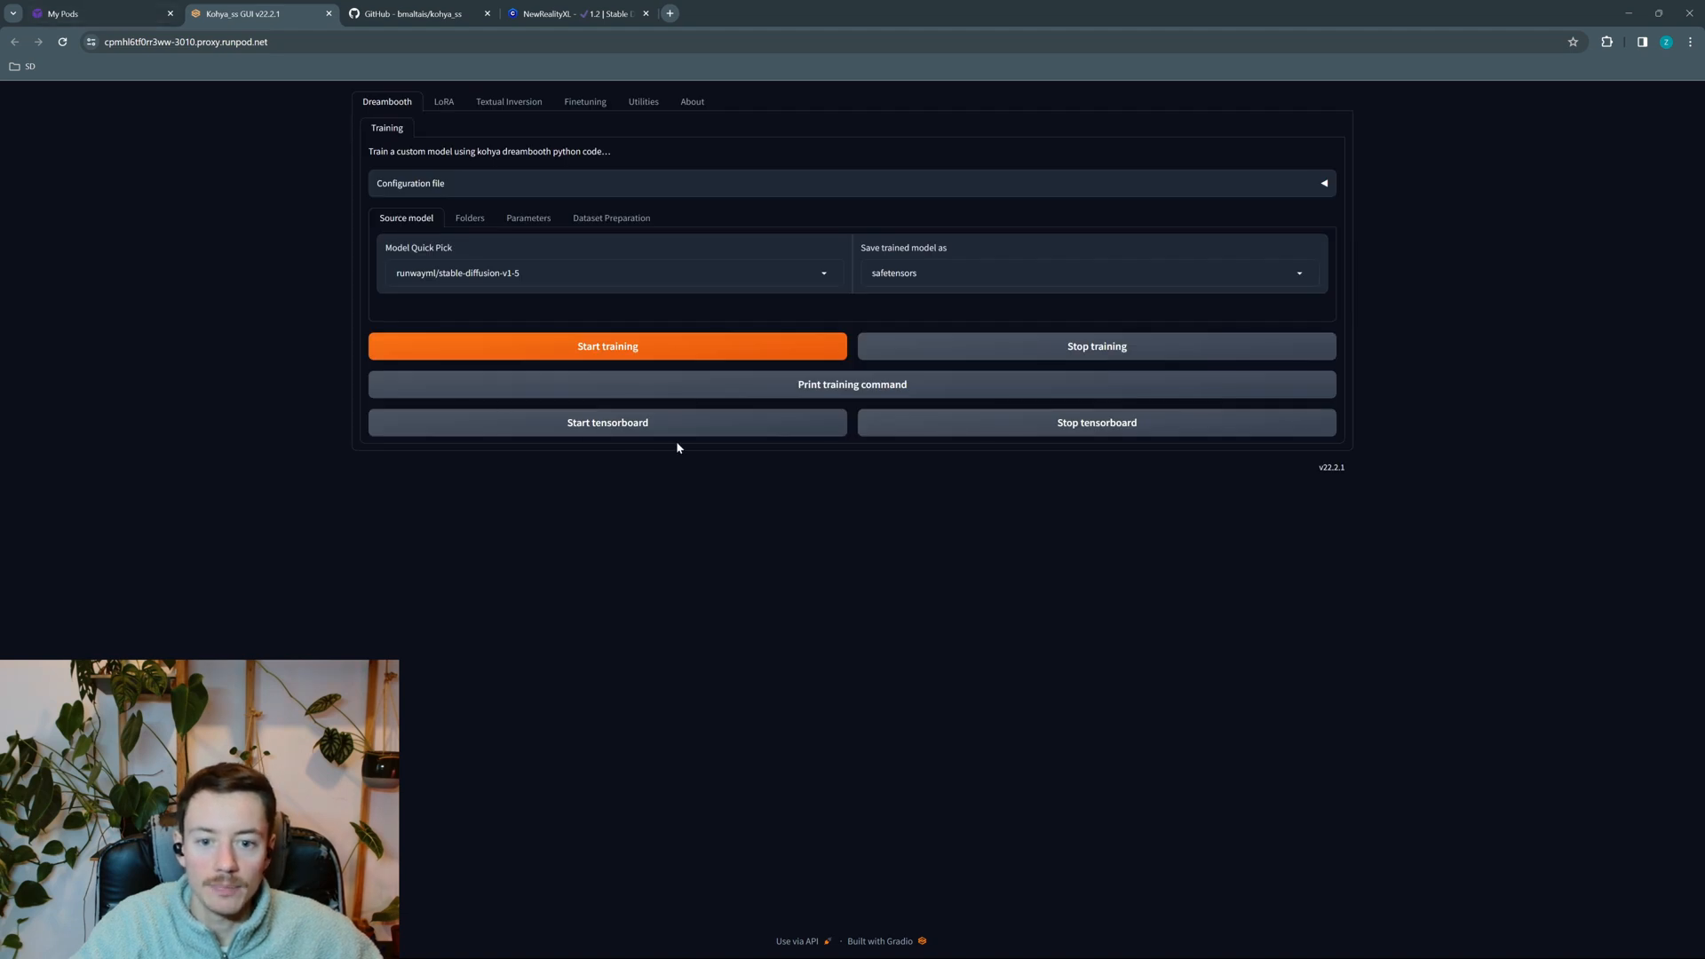
Return to the pod's connection options and open the Jupyter server on port 8888
left_click(62, 13)
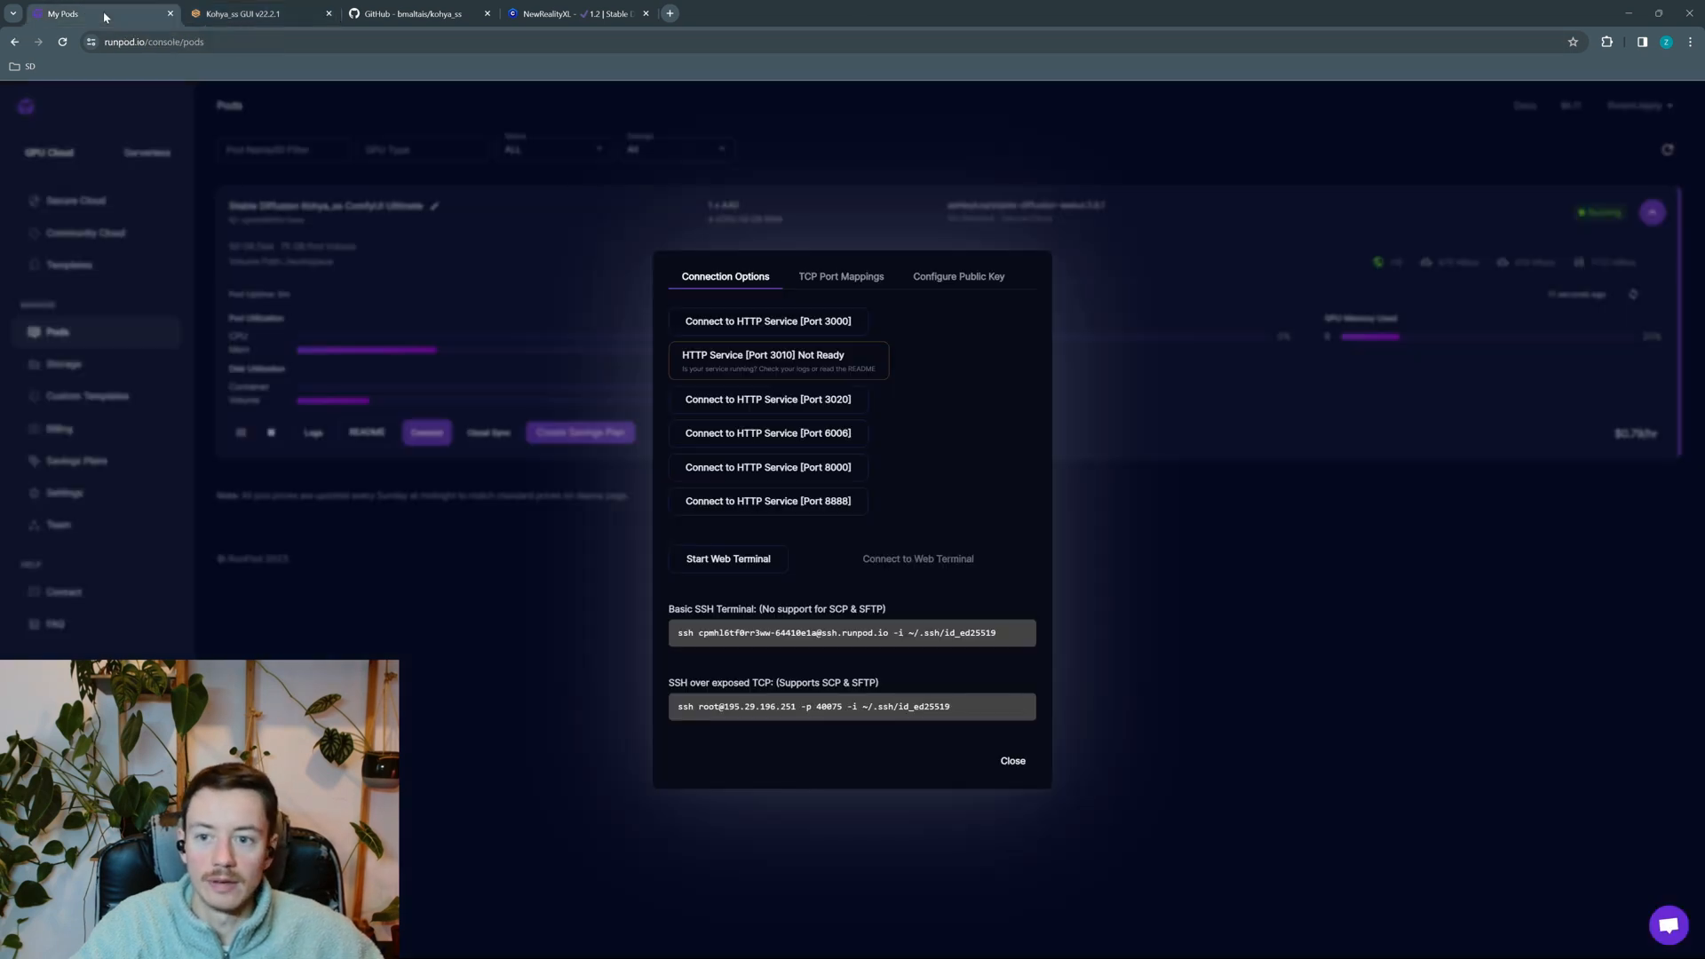
left_click(854, 502)
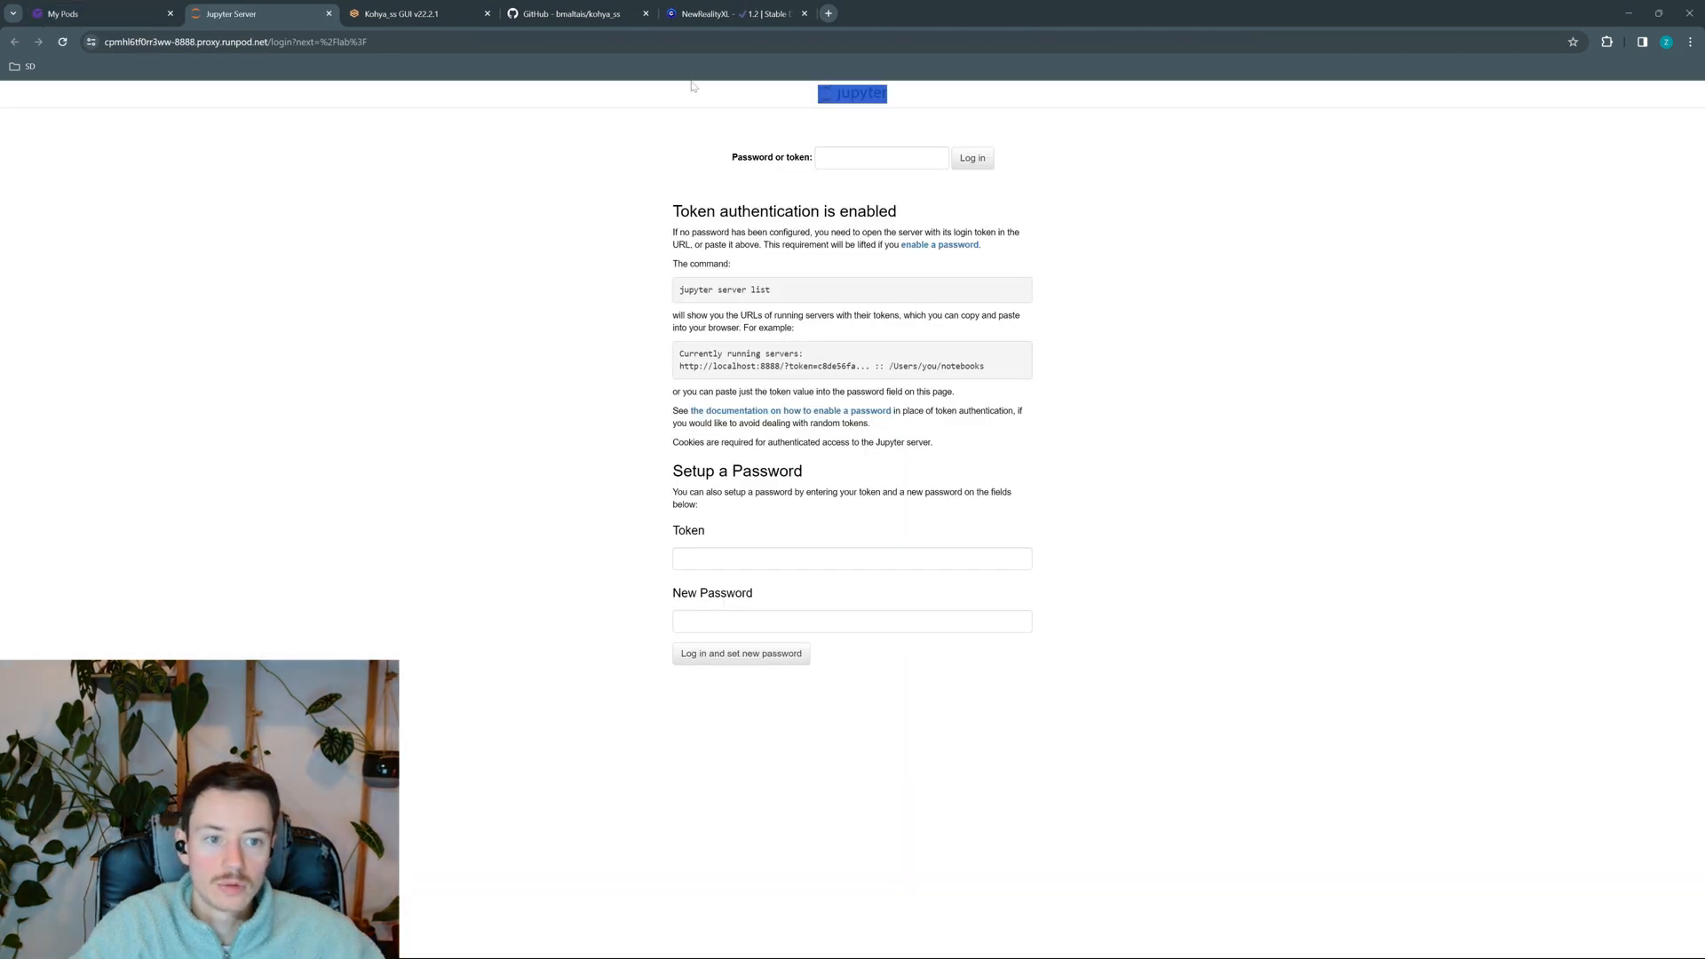
Look up the default Jupyter Lab password in the pod's README and log in to the Jupyter server with it
left_click(80, 14)
left_click(544, 311)
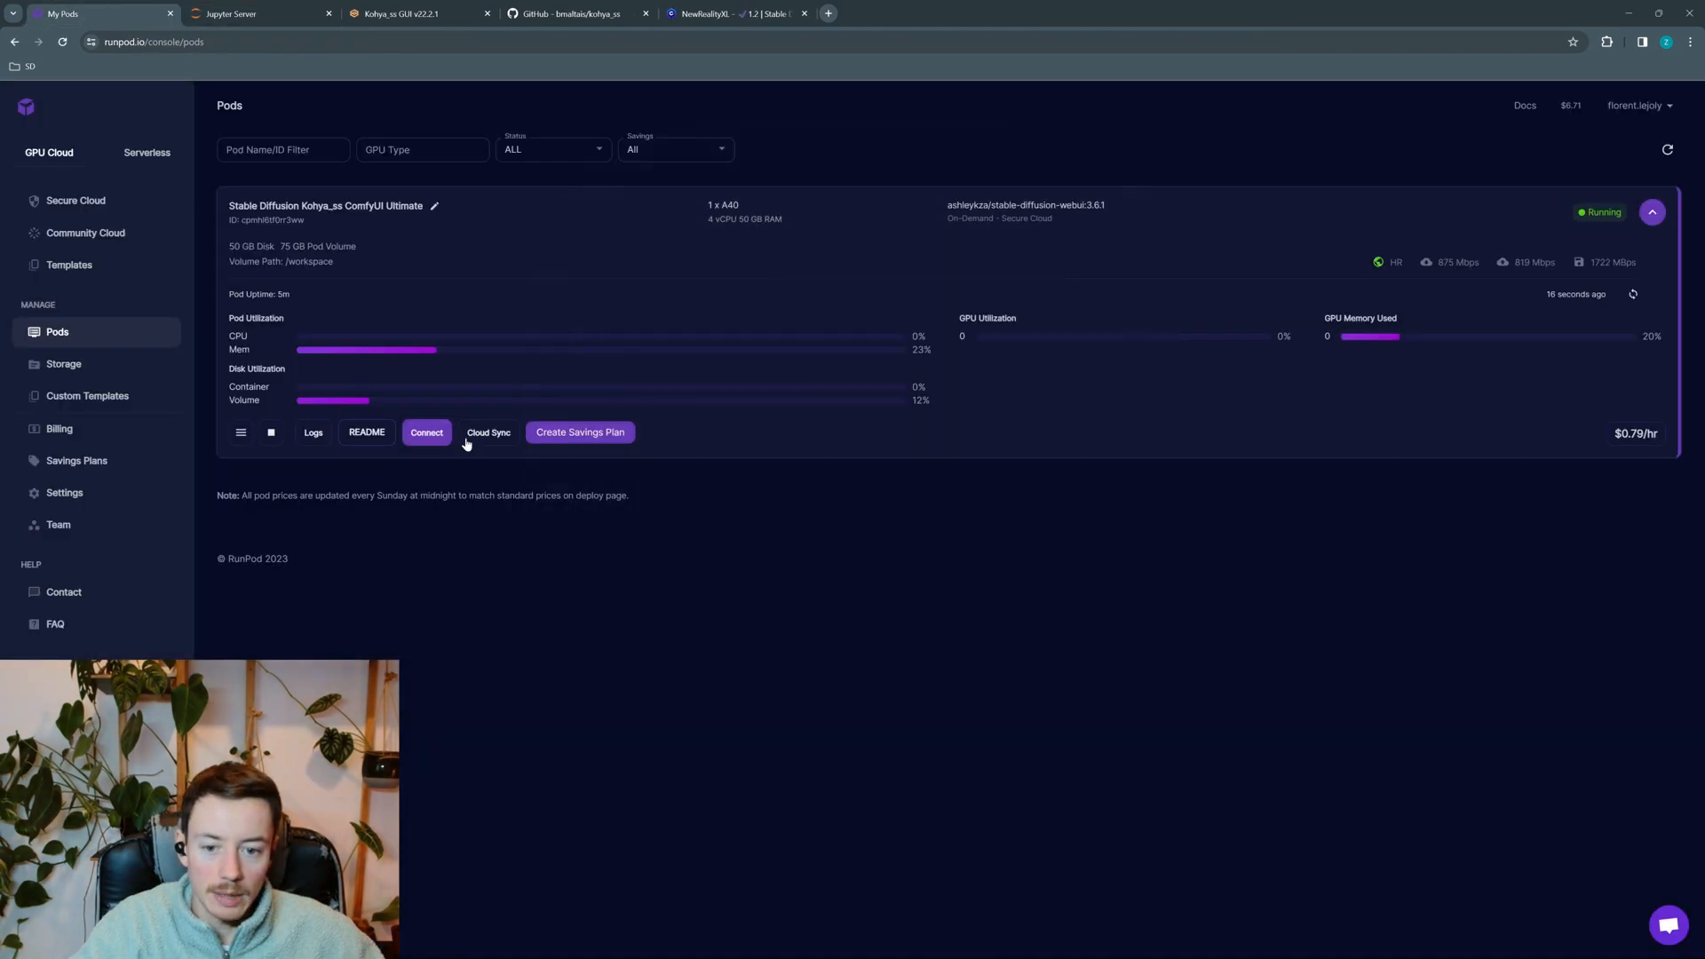
left_click(366, 435)
scroll(589, 419, "down", 5)
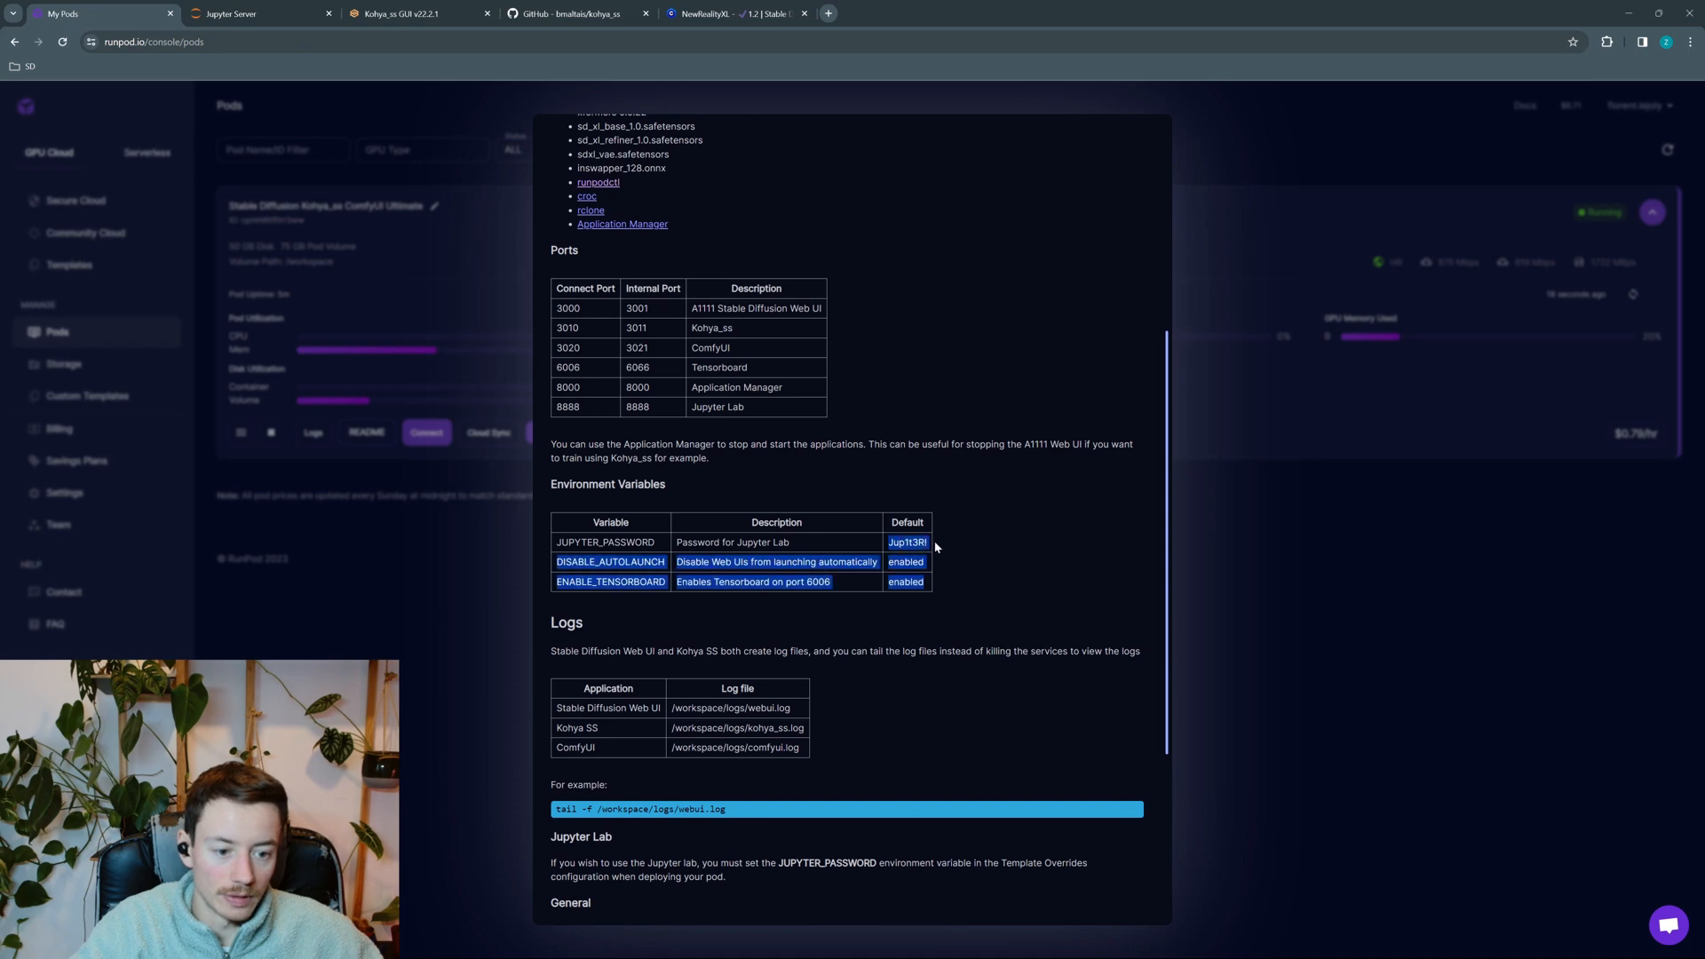
left_click(203, 10)
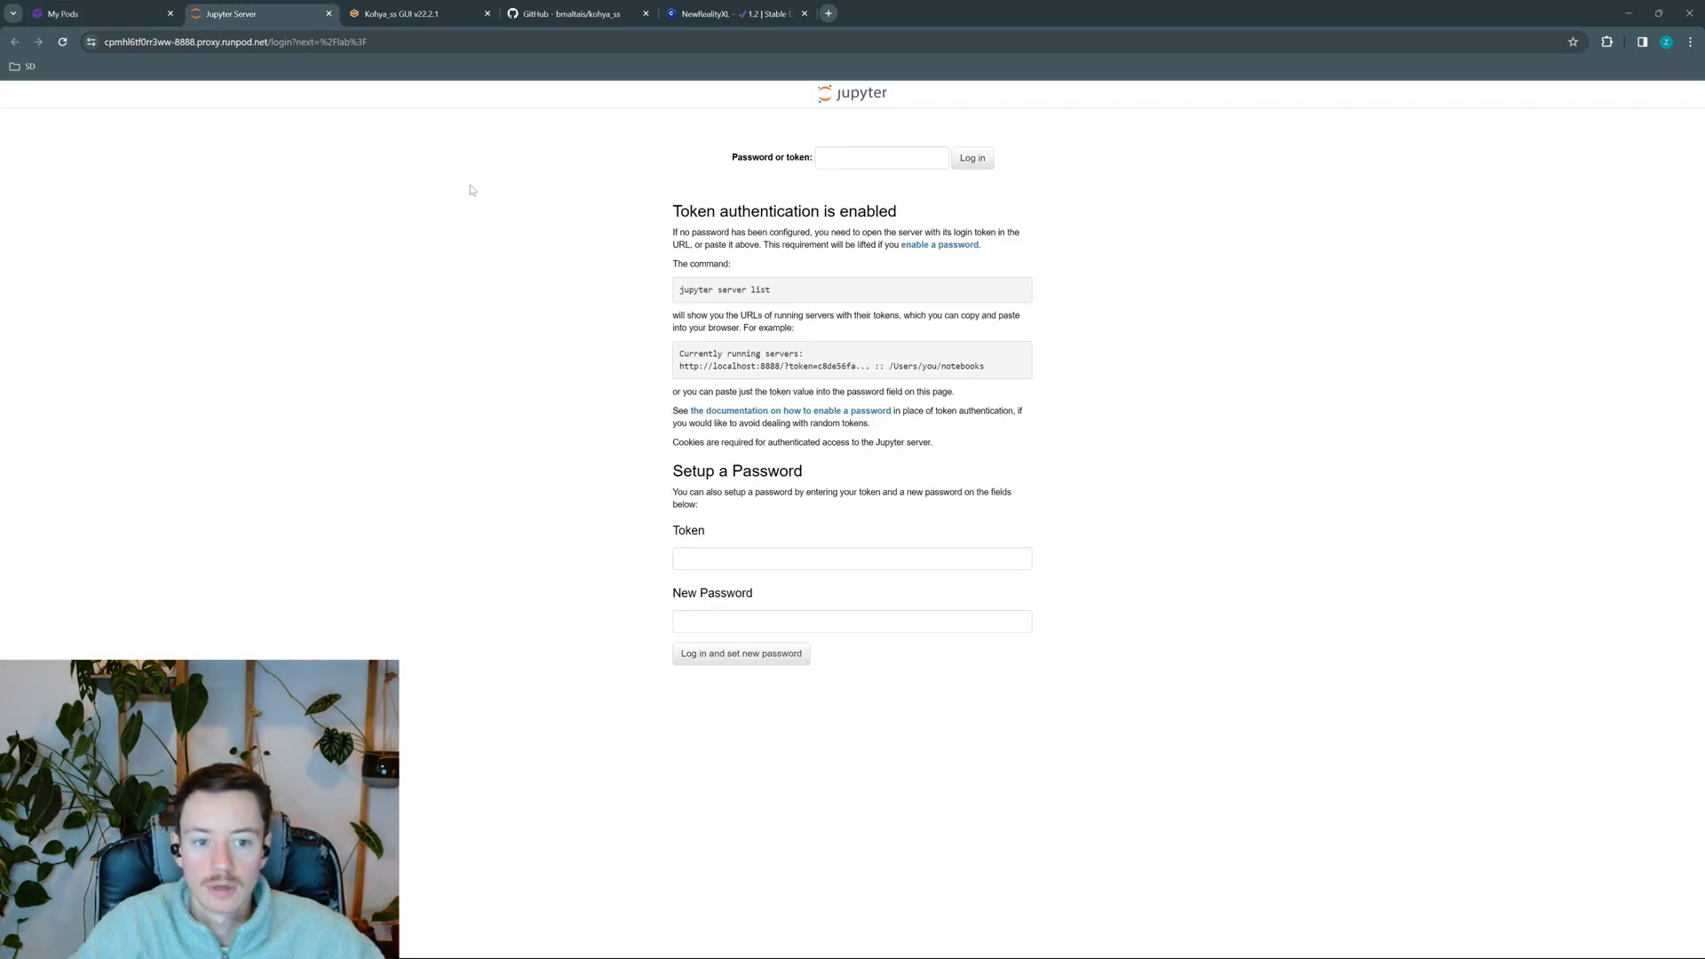
left_click(971, 159)
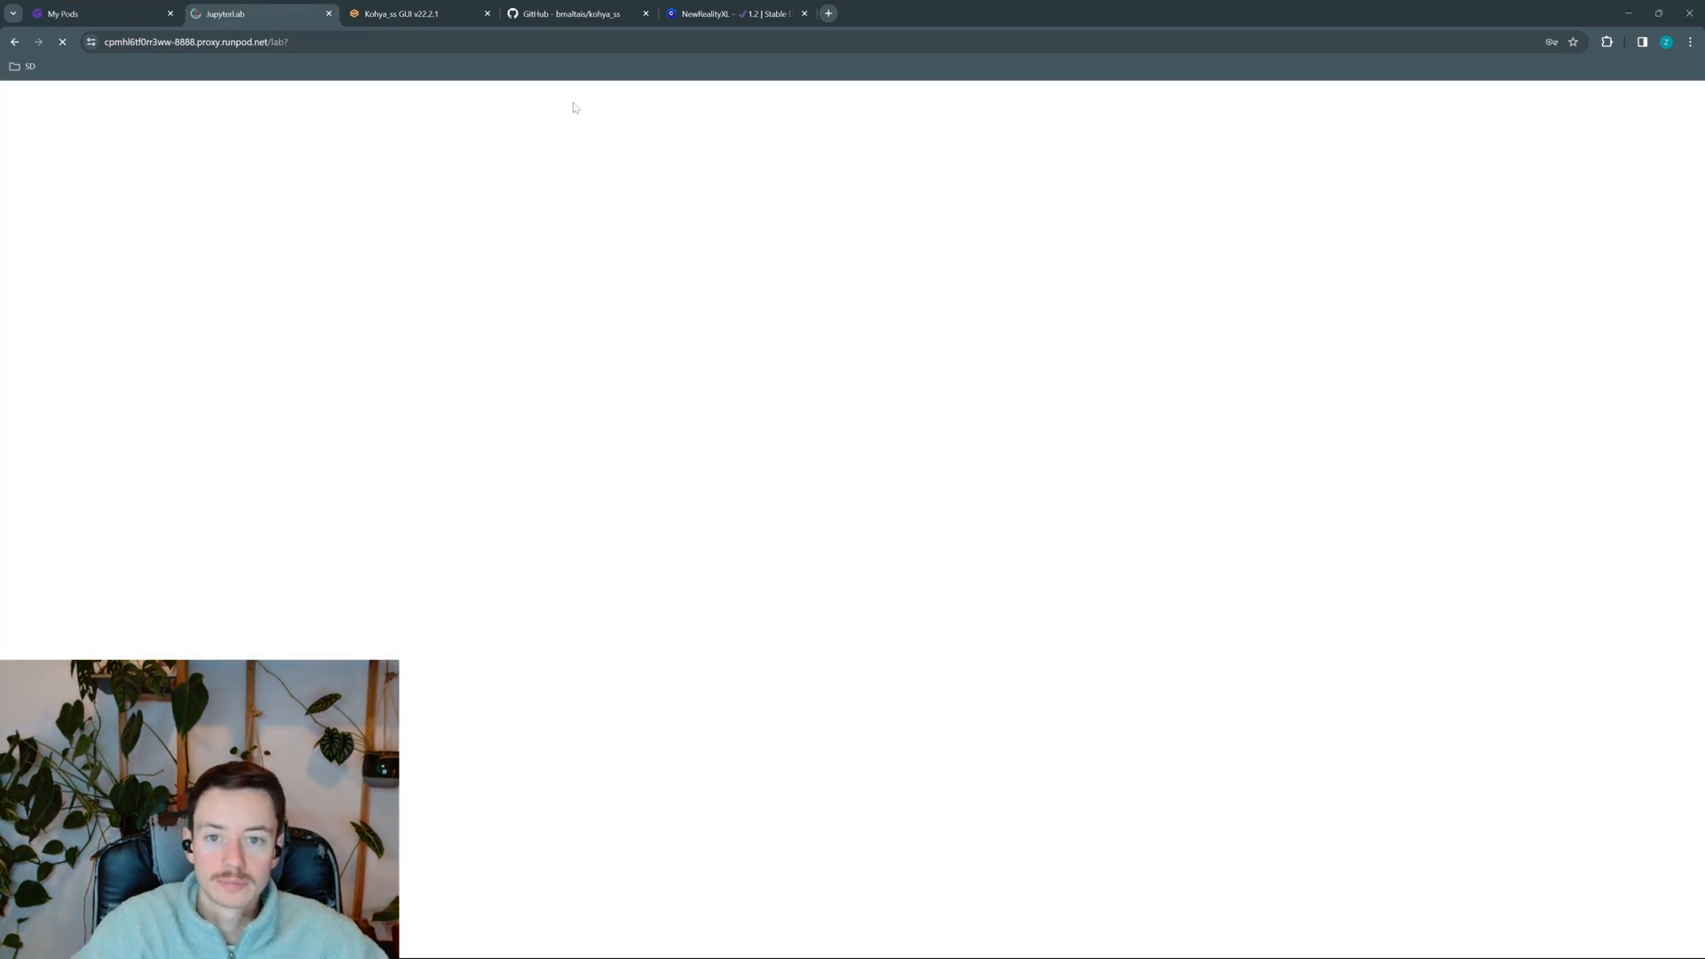
Close the GitHub page, open the NewRealityXL checkpoint from Civitai's model list, and look through its description and sample images
left_click(569, 14)
left_click(646, 13)
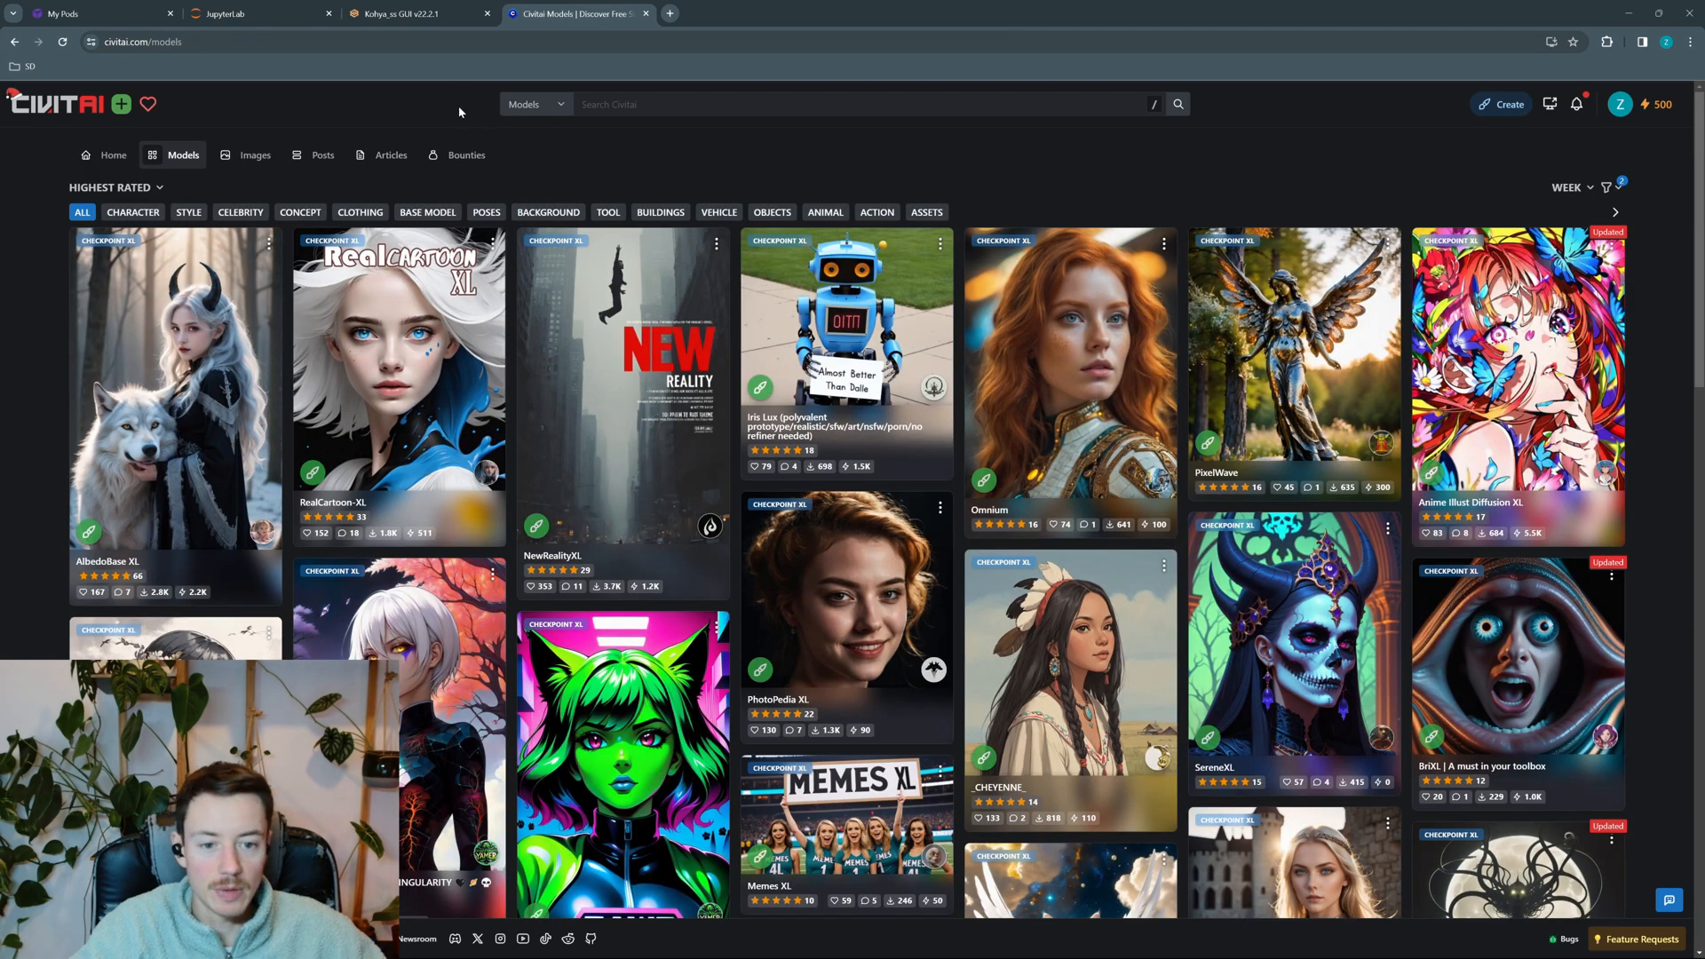
left_click(645, 380)
scroll(422, 500, "down", 5)
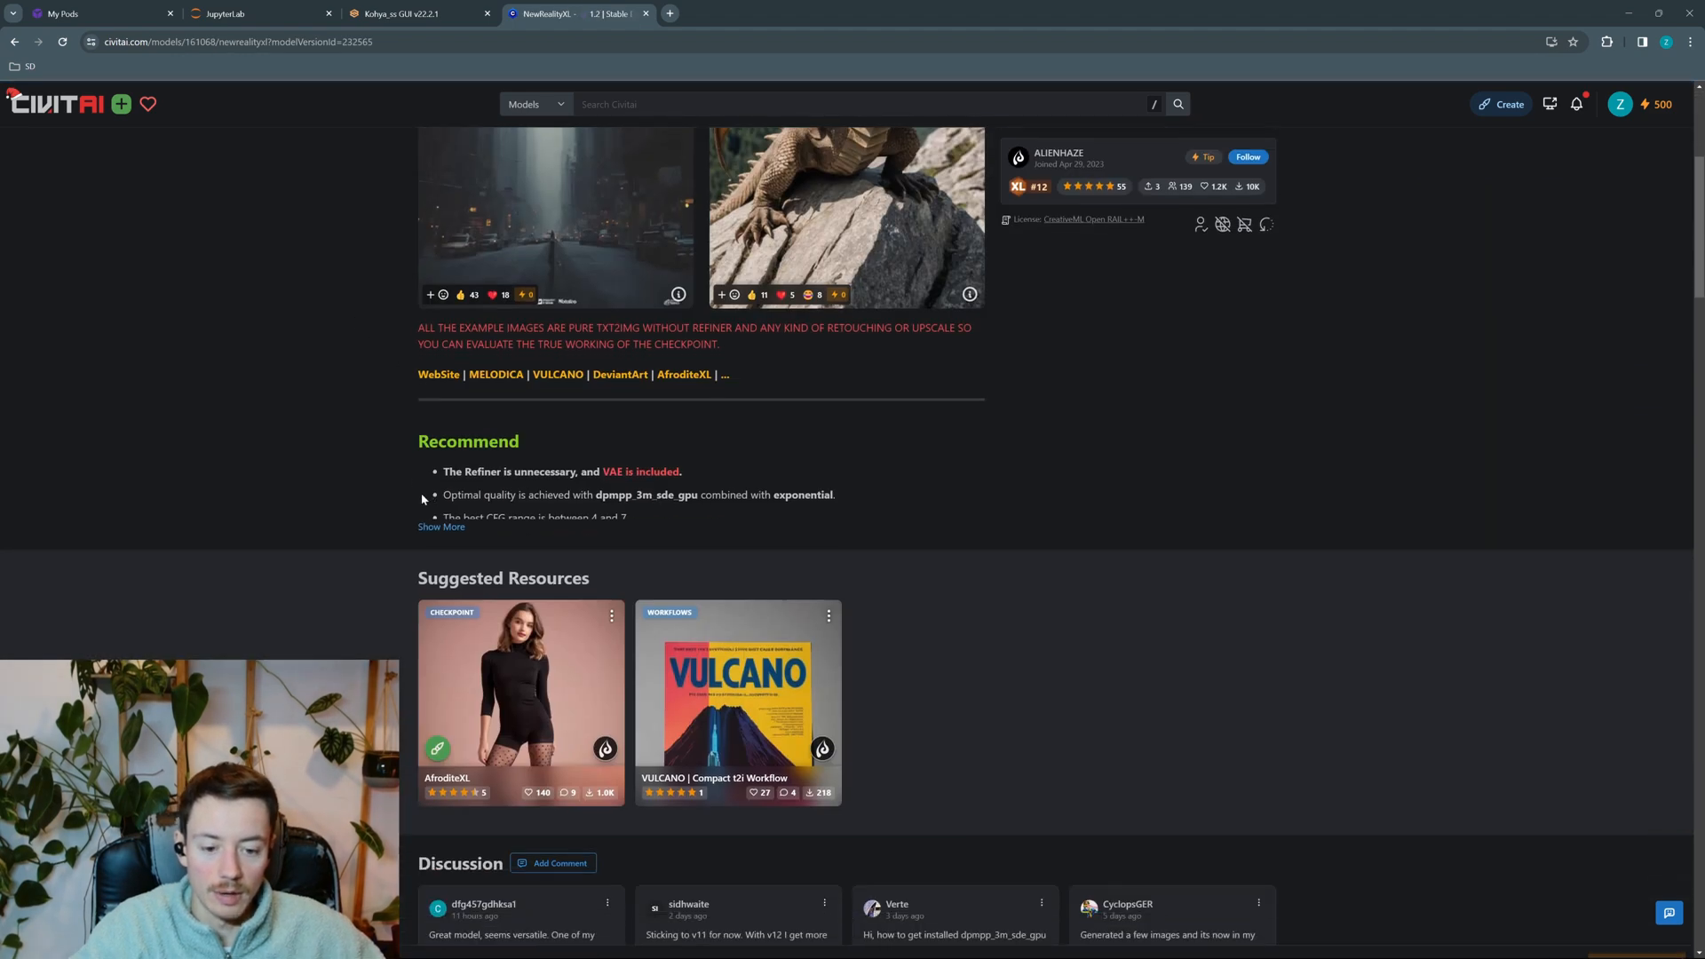
scroll(423, 500, "down", 15)
scroll(893, 371, "down", 5)
scroll(134, 545, "down", 6)
scroll(770, 554, "up", 8)
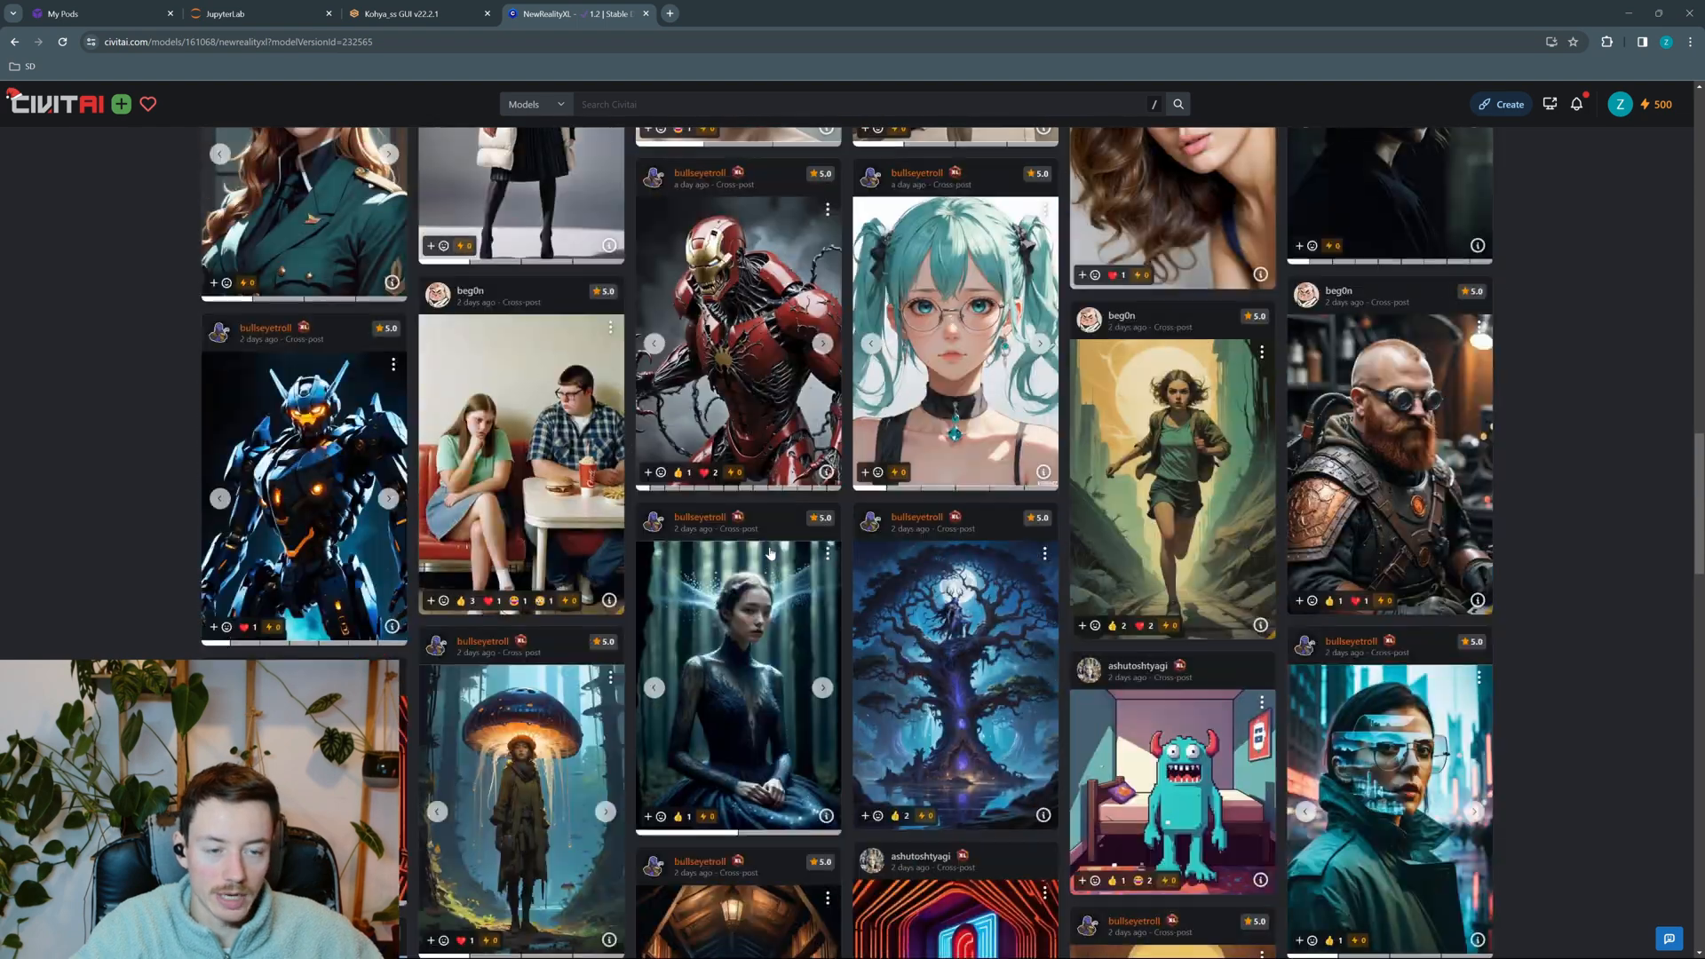
scroll(770, 553, "up", 20)
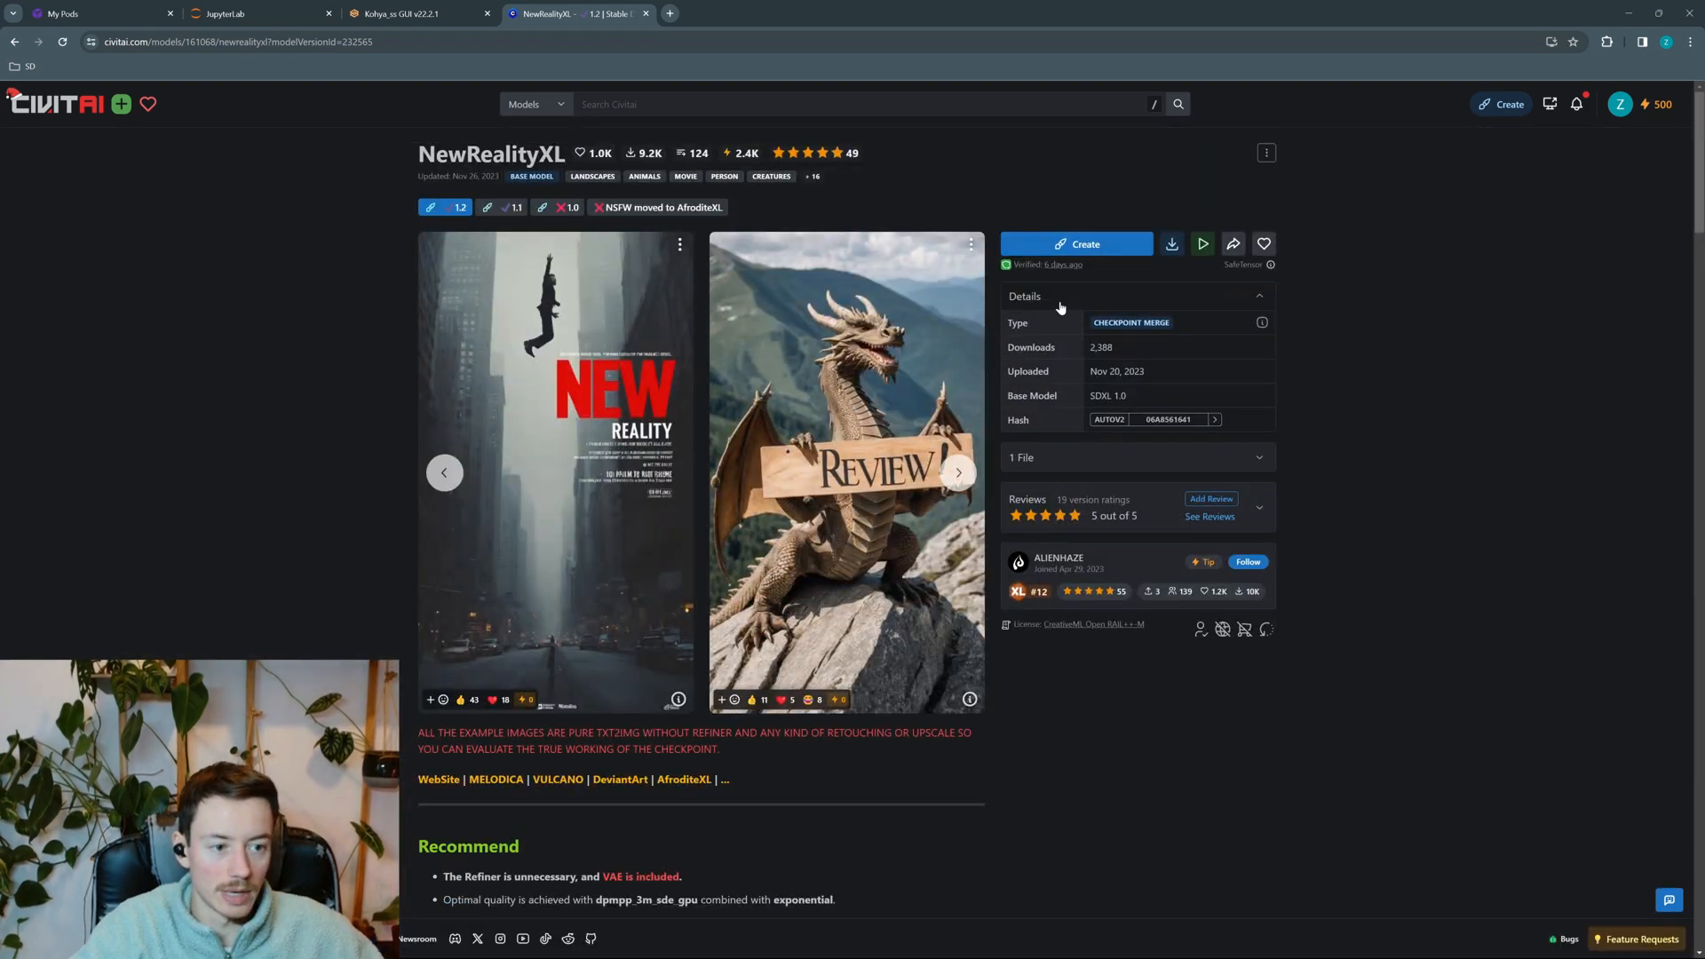
Copy the download link of NewRealityXL 1.2's Model SafeTensor file (6.46 GB)
left_click(1171, 244)
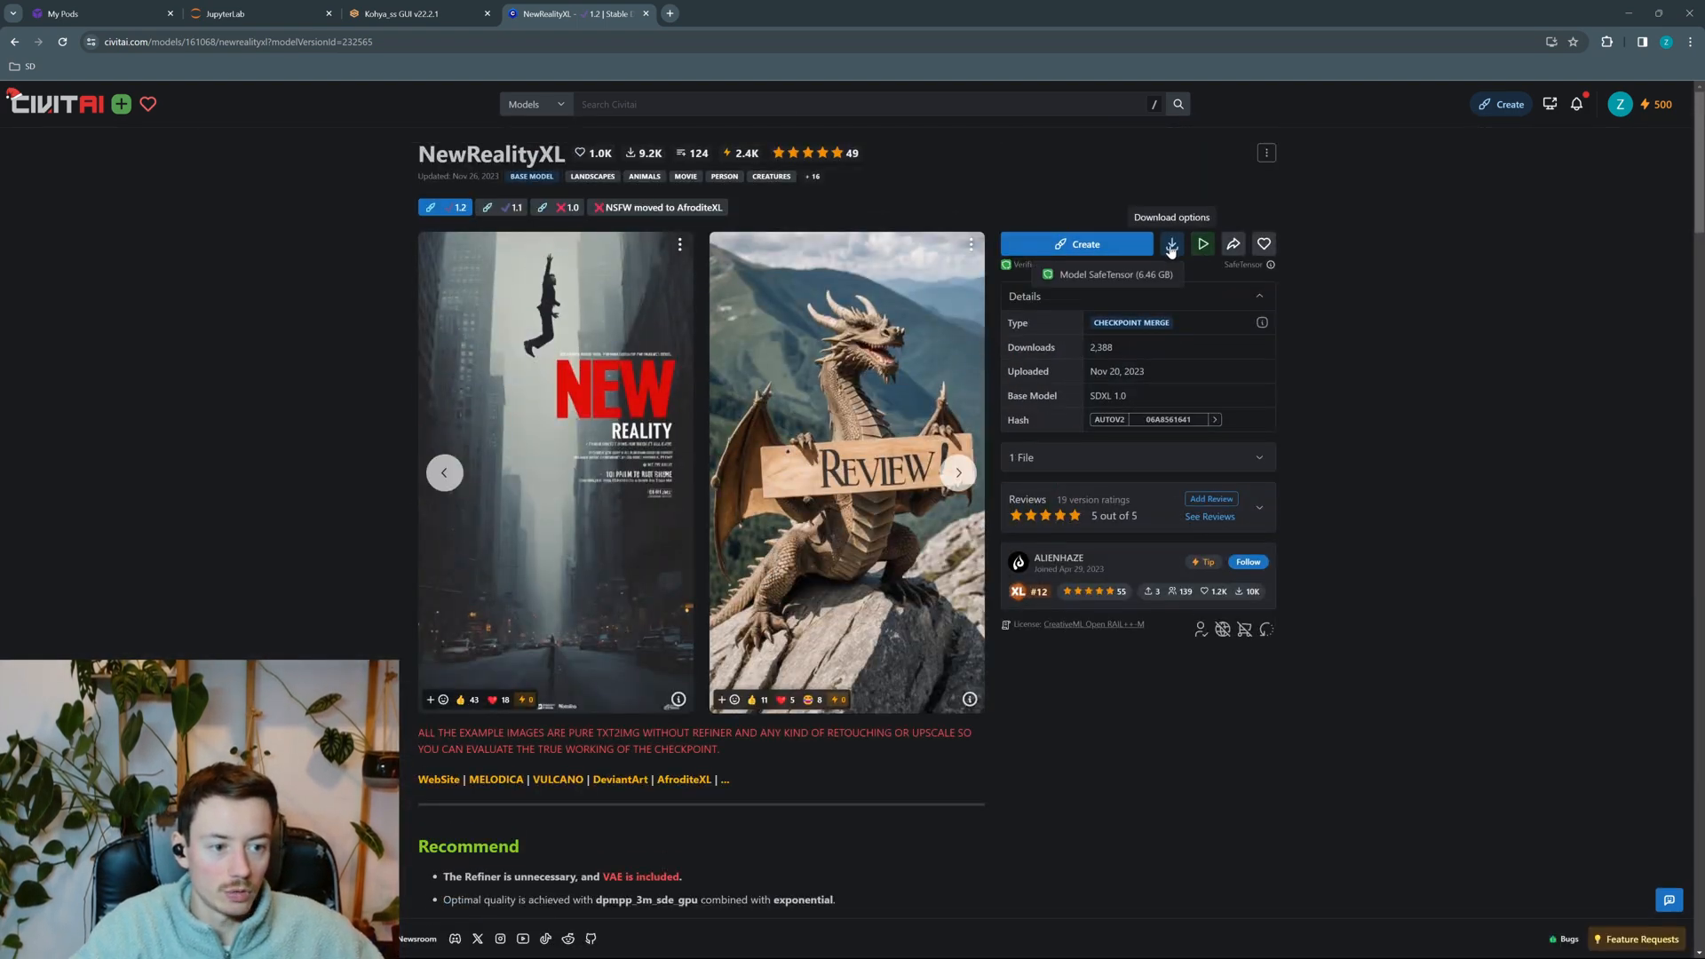
right_click(1099, 277)
left_click(1145, 394)
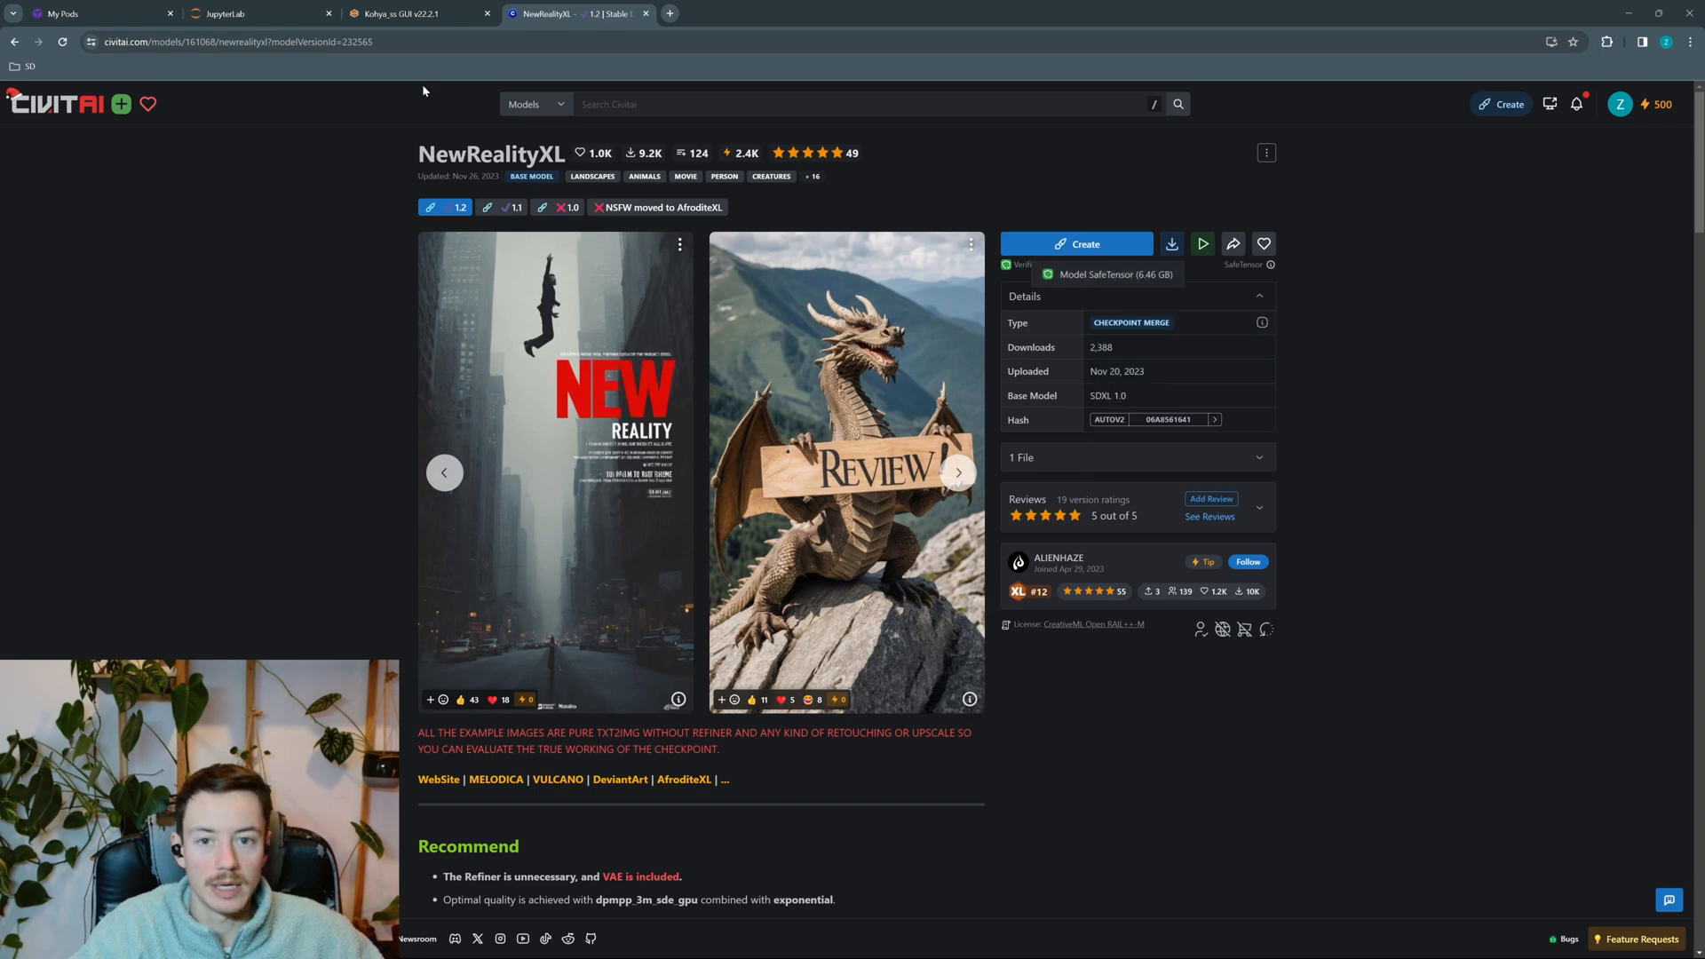
Switch to JupyterLab and open the workspace's stable-diffusion-webui/models/Stable-diffusion folder
left_click(275, 14)
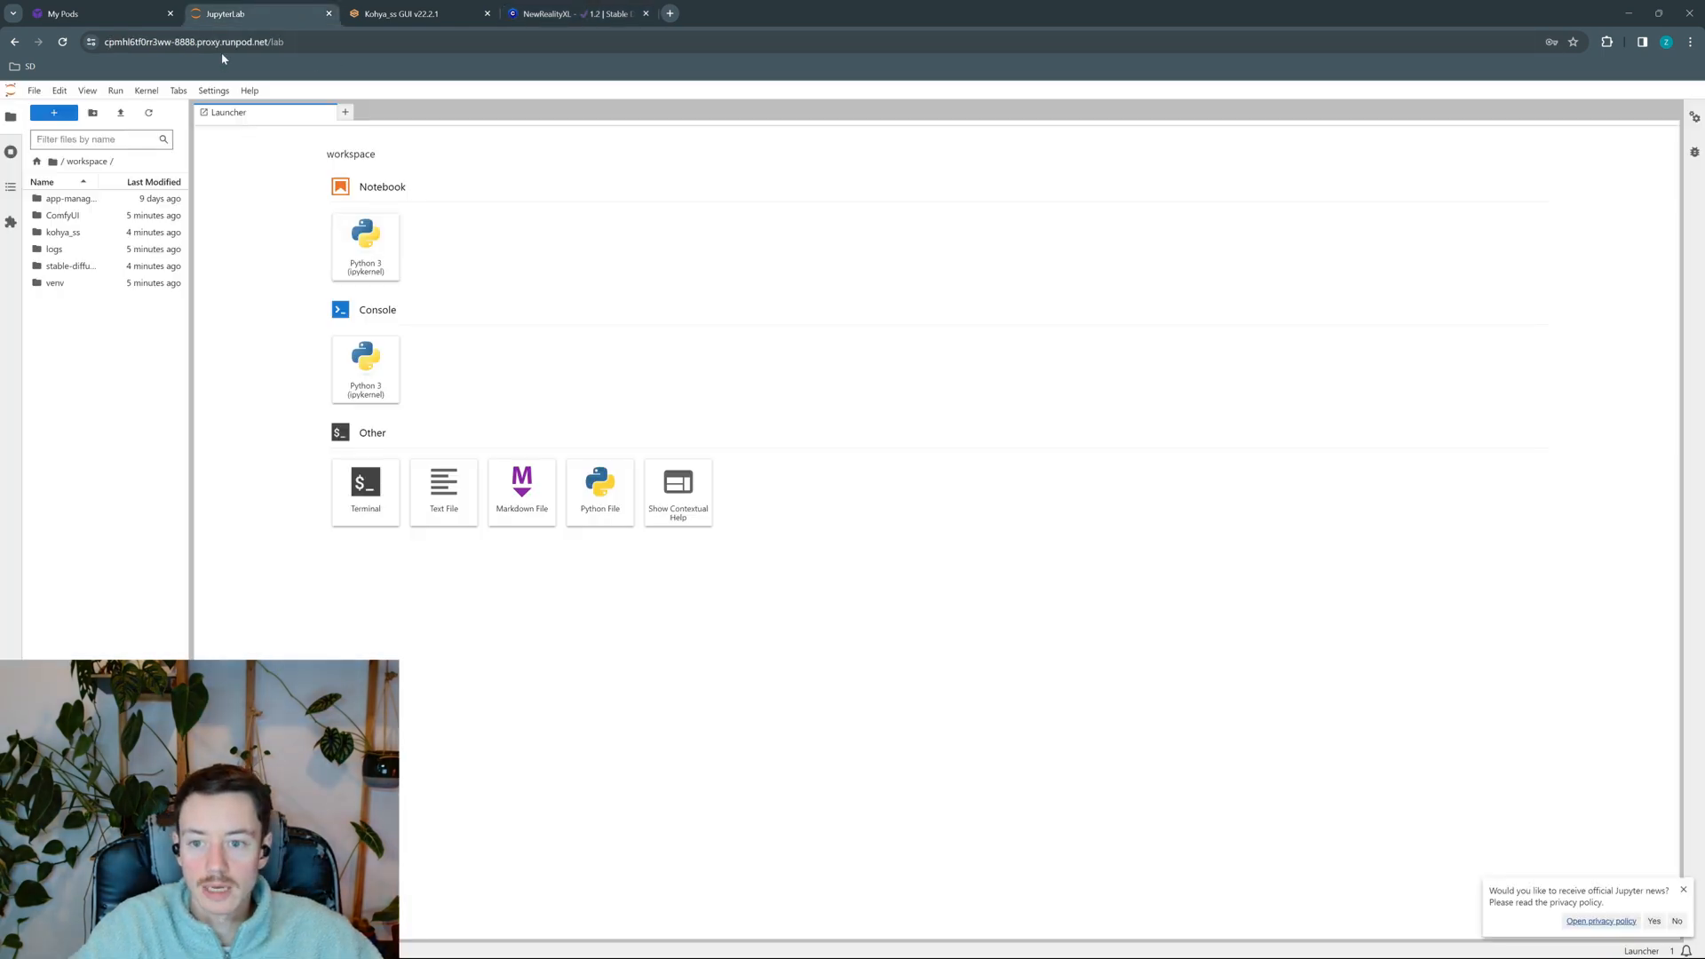
double_click(82, 269)
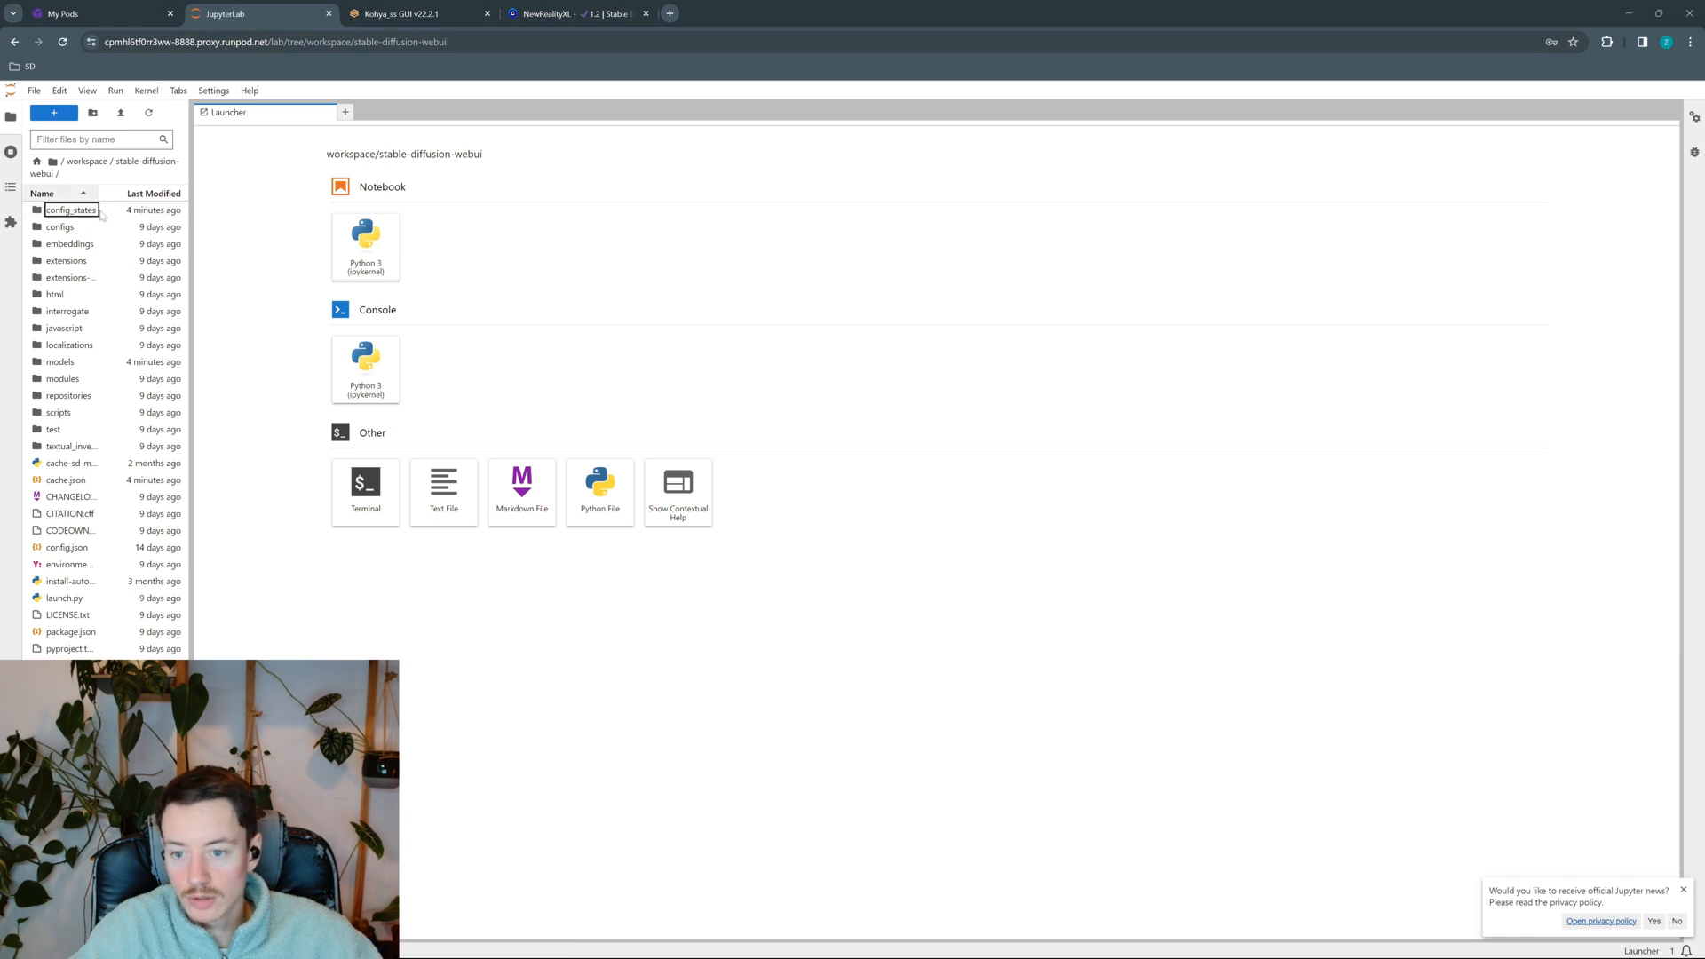
left_click(70, 363)
double_click(70, 362)
double_click(100, 448)
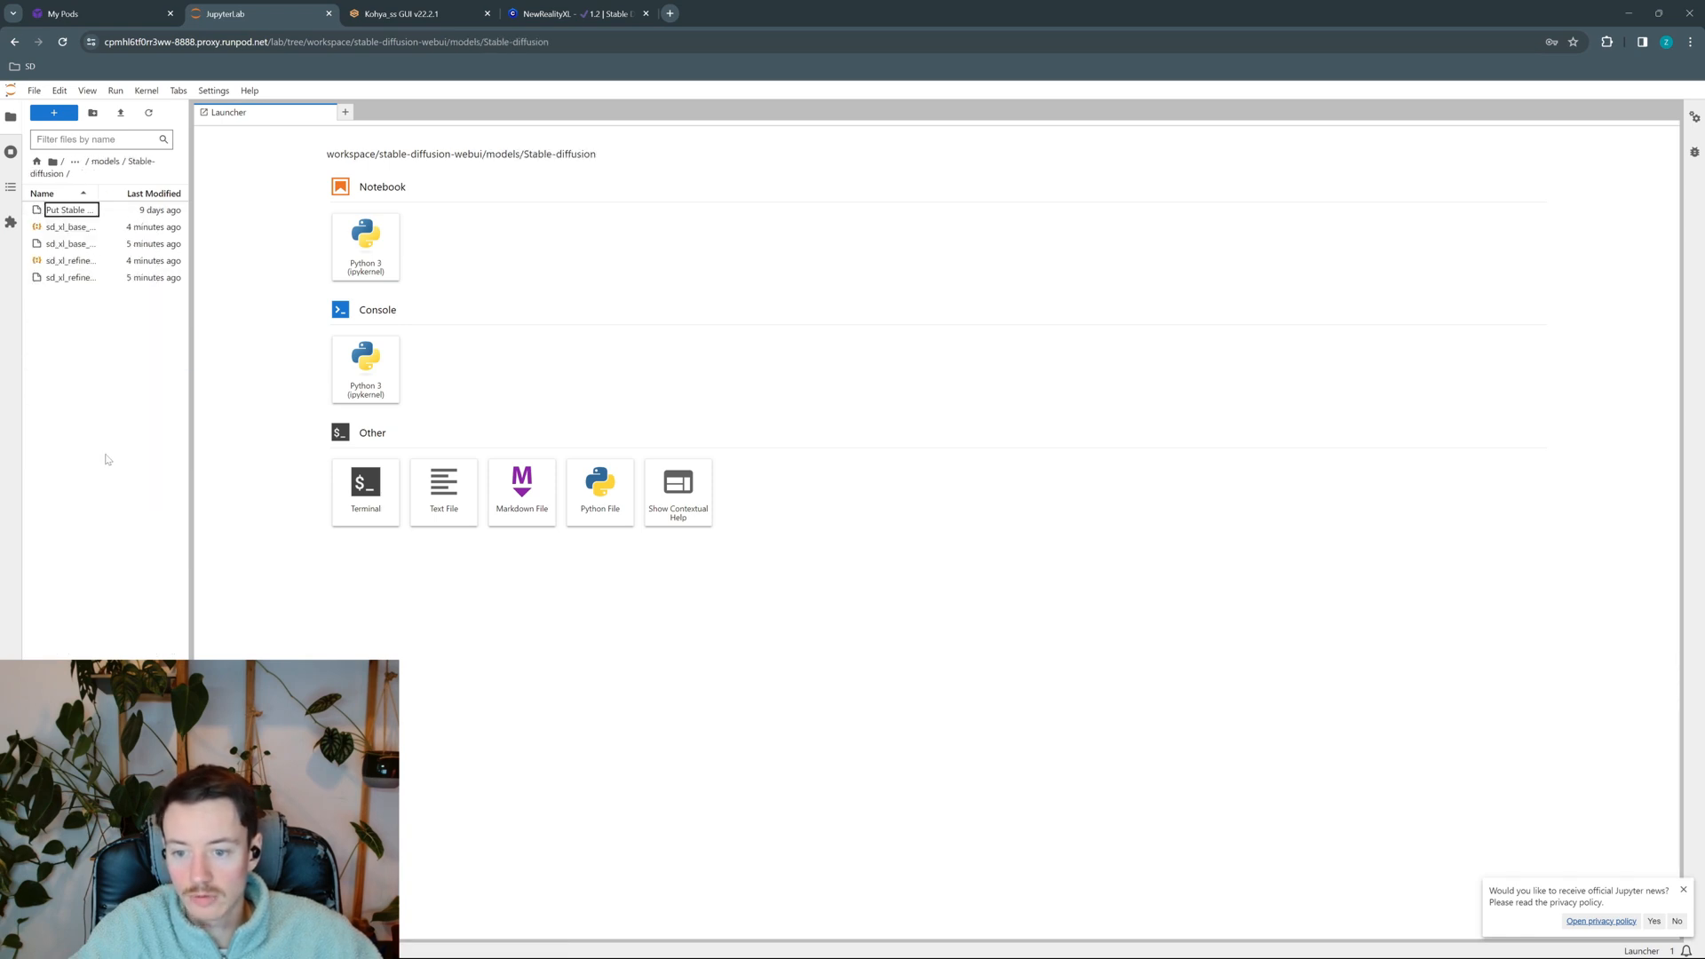
left_click(367, 490)
type("wget -O")
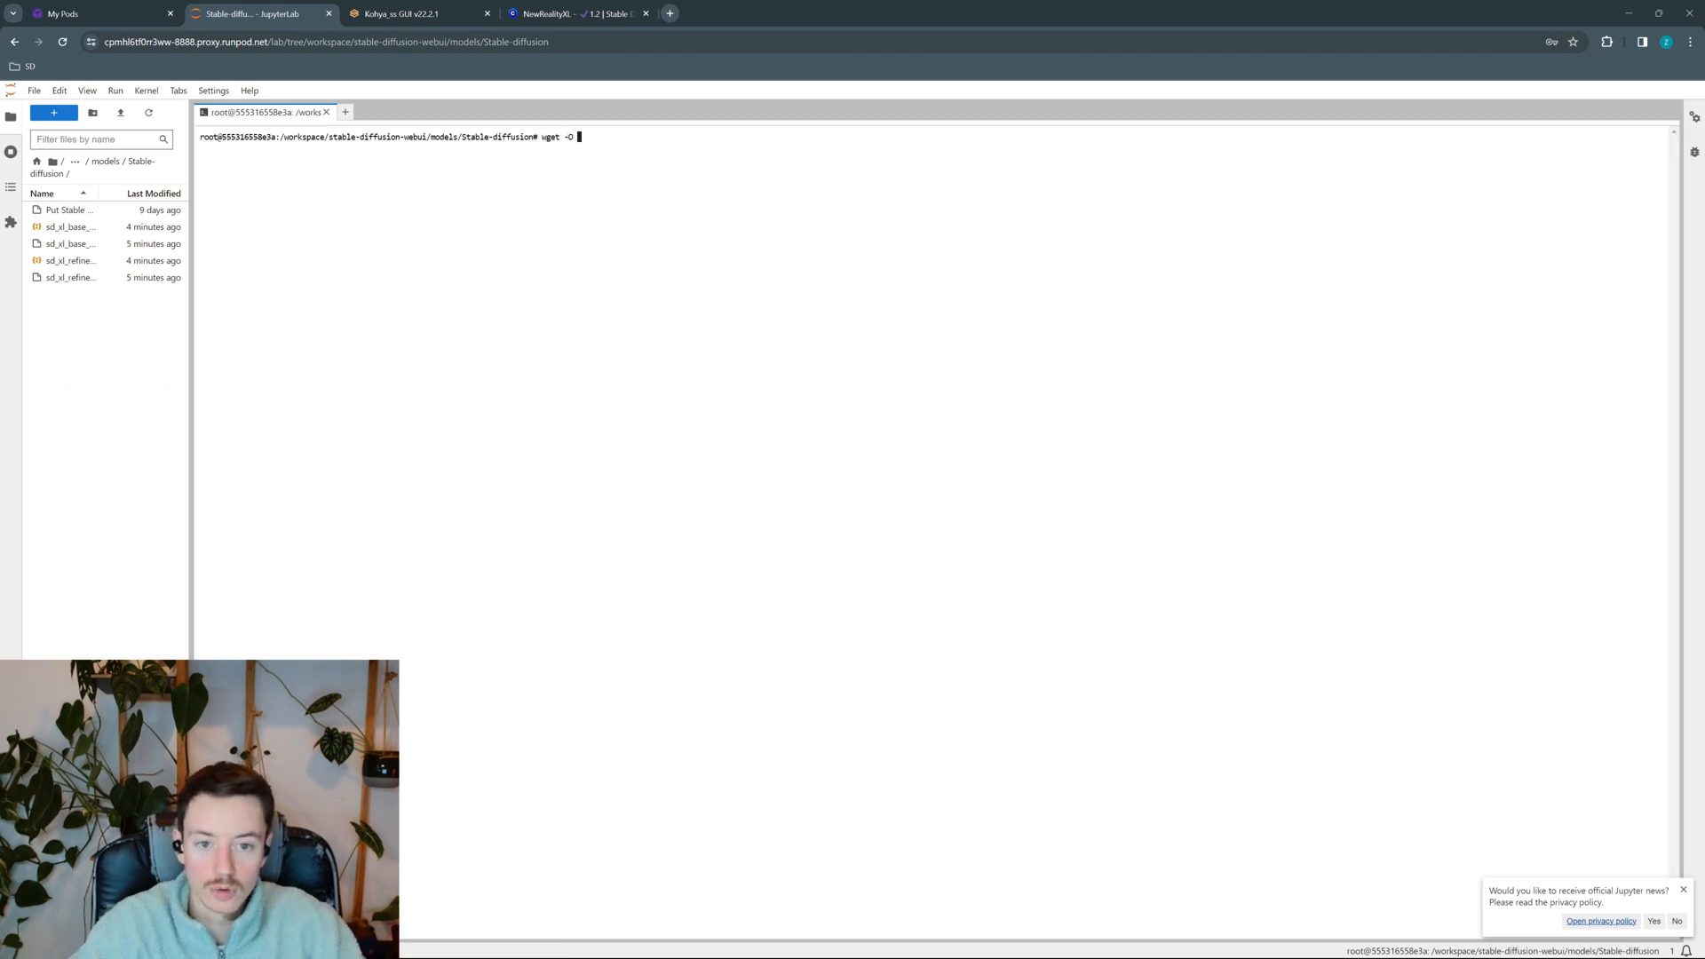
type(" NewRealityXL")
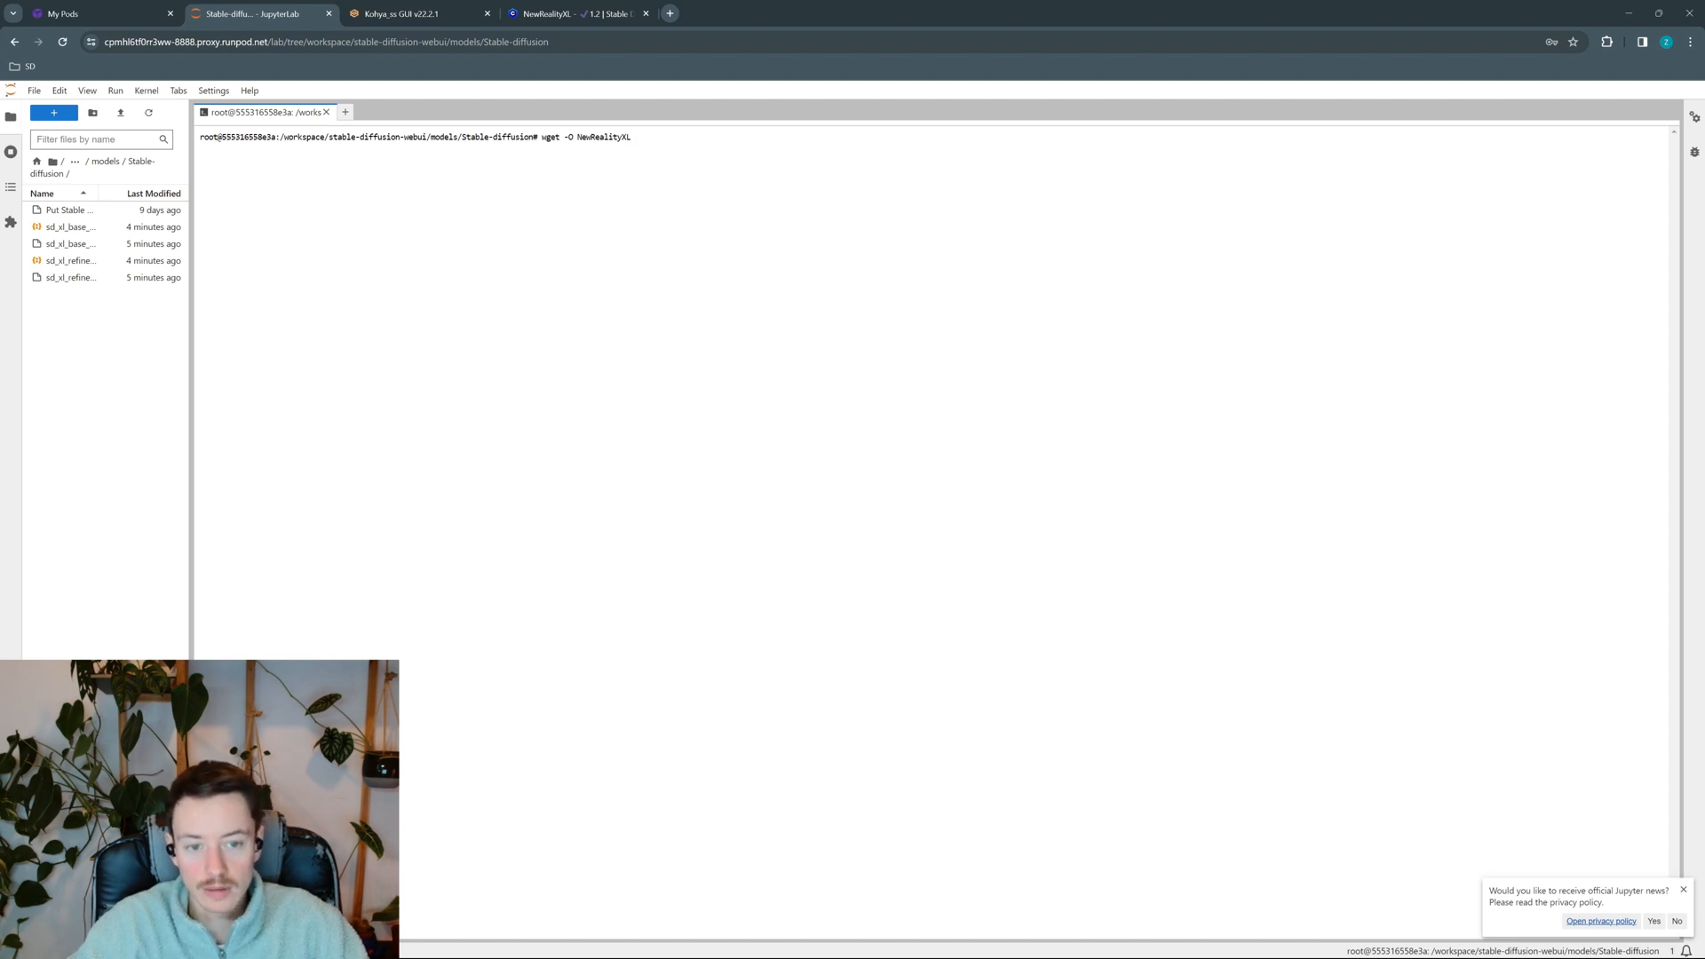
type("tensors")
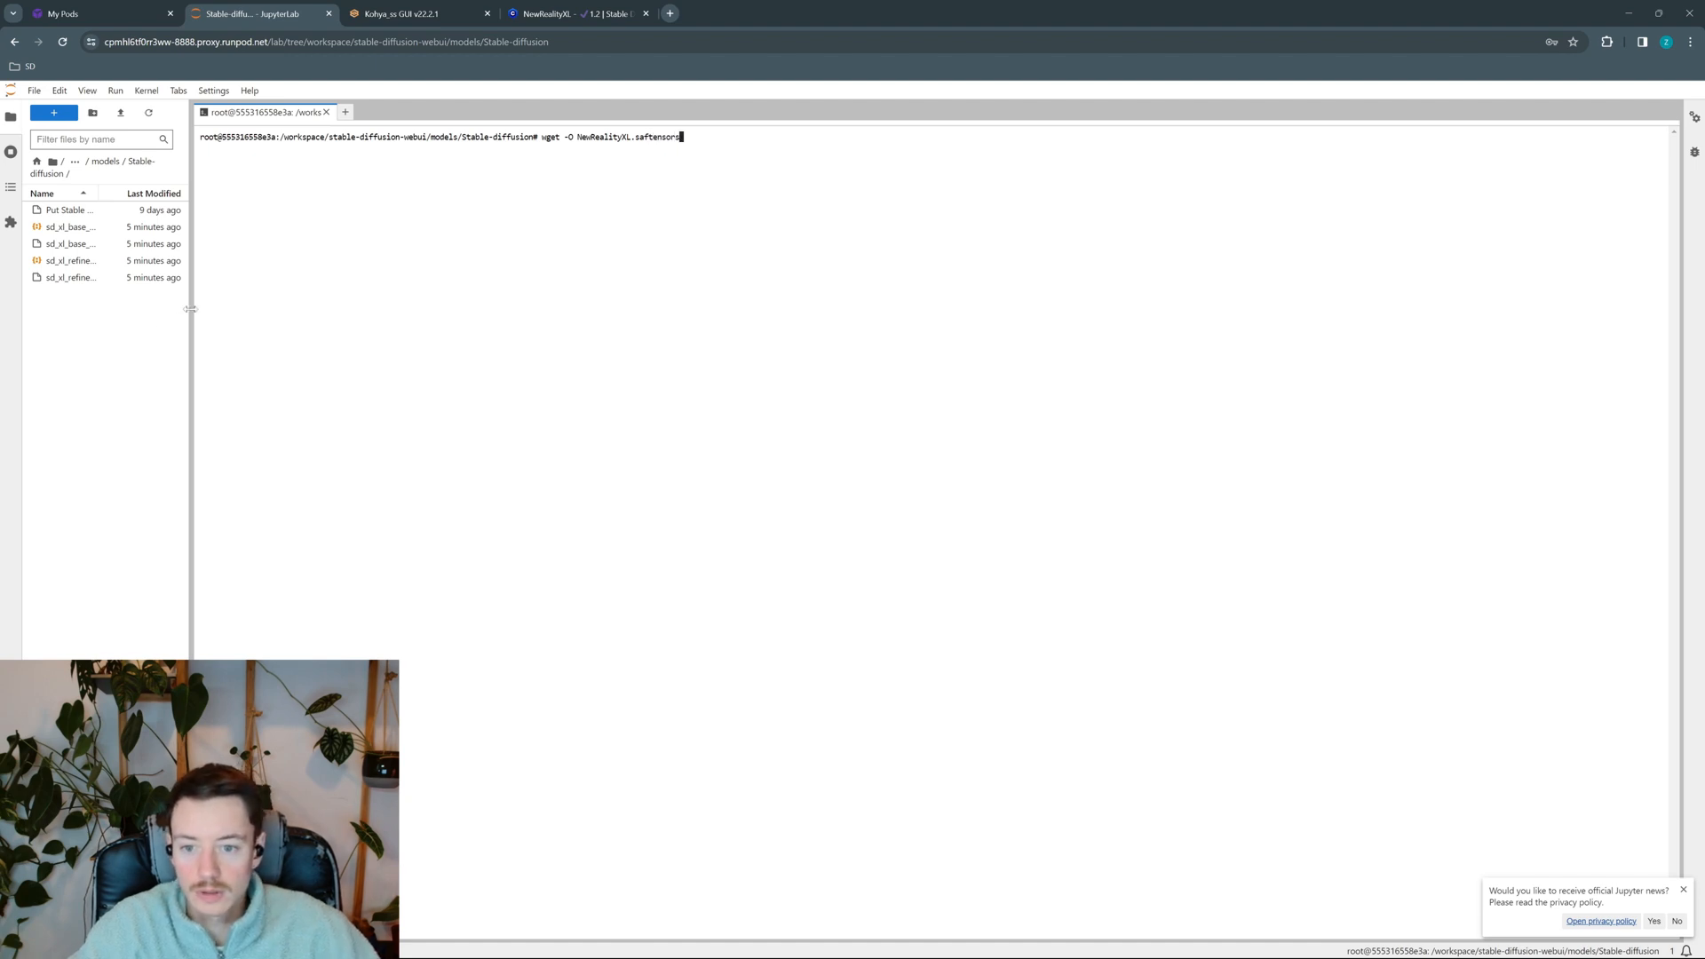
left_click_drag(189, 309, 242, 310)
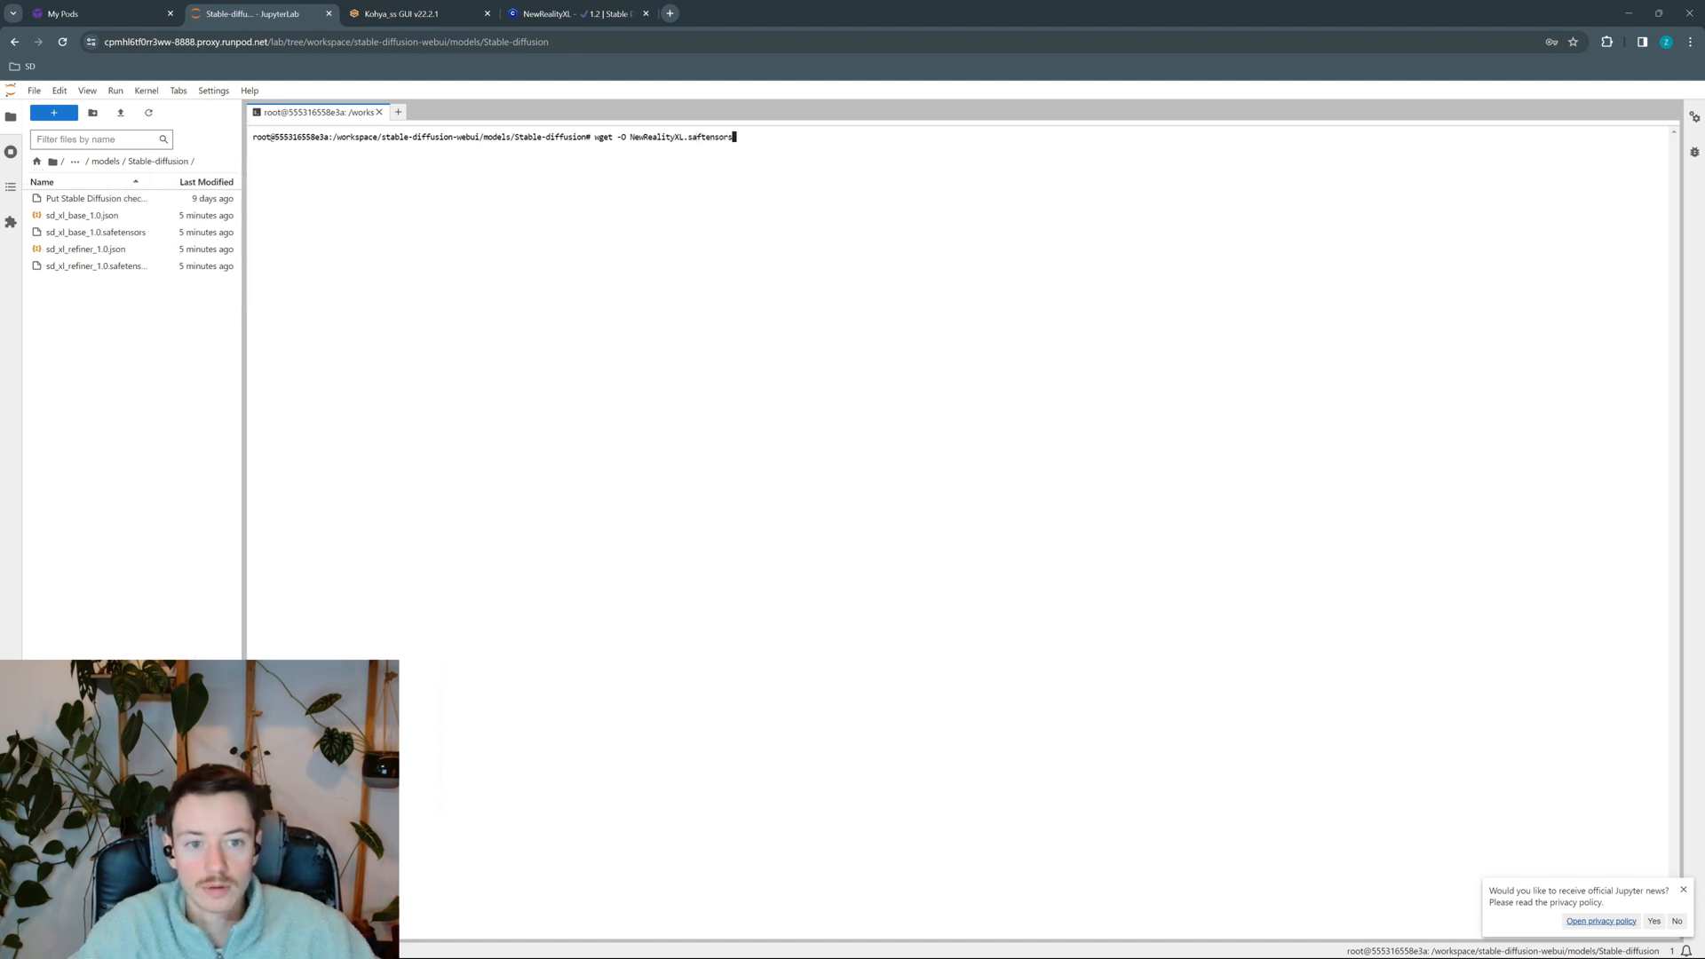
key("Left")
key("Left")
key("Left")
key("Left")
type("e")
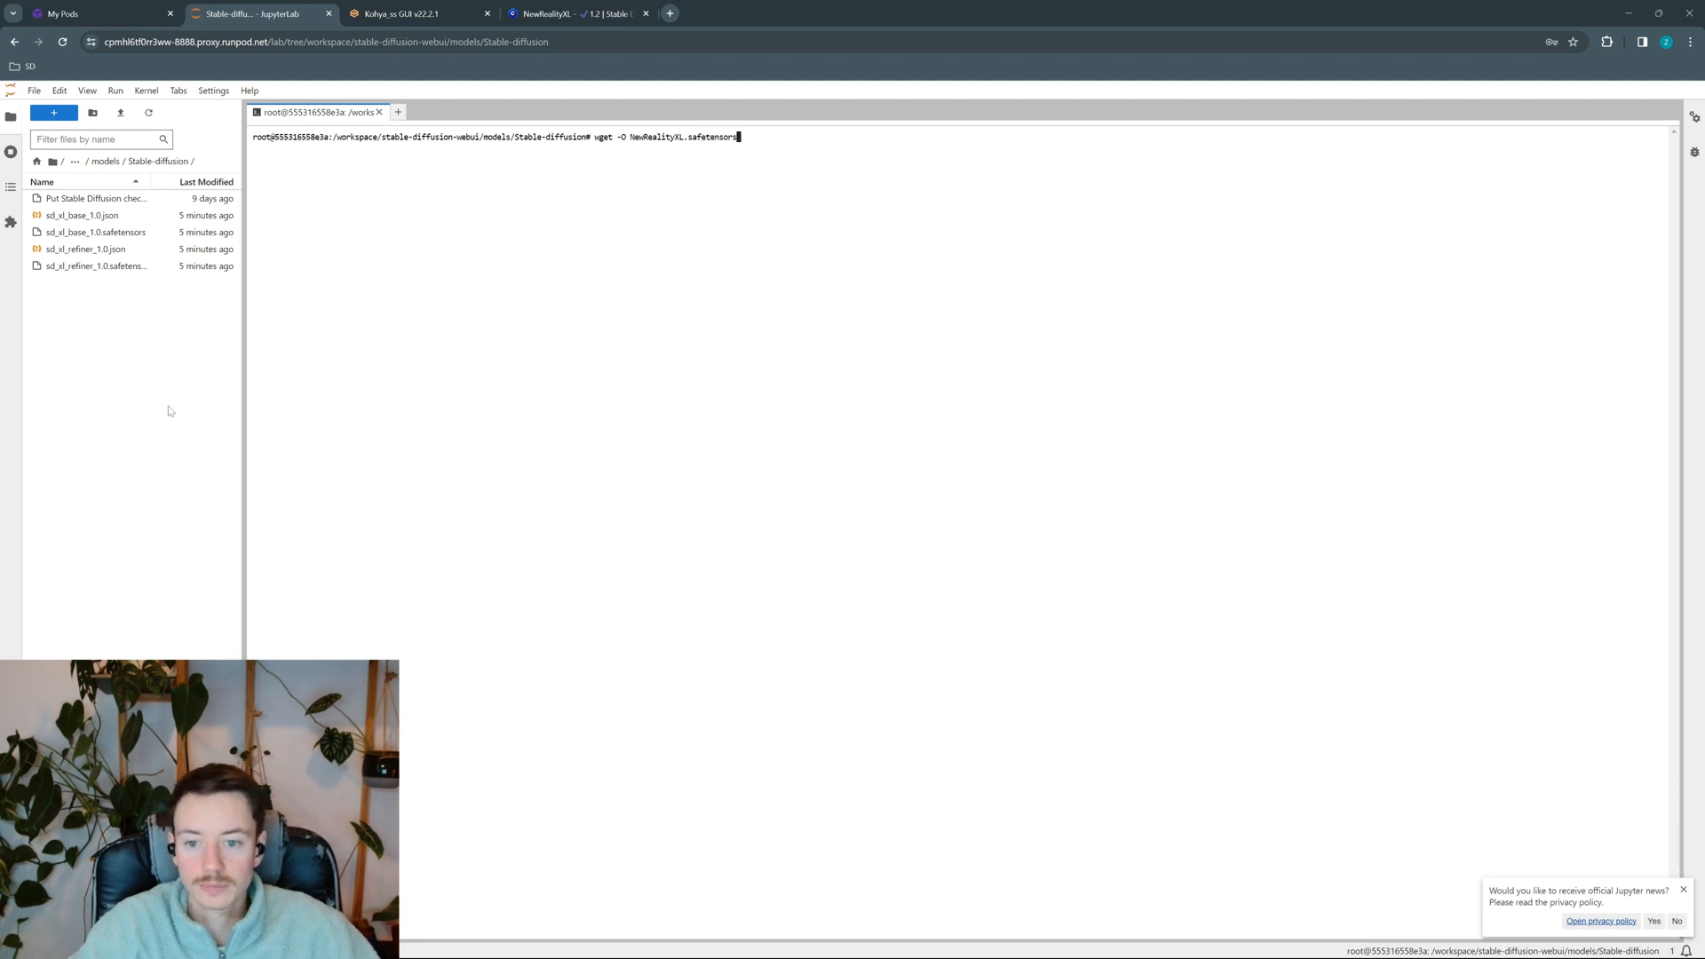
left_click_drag(242, 384, 260, 376)
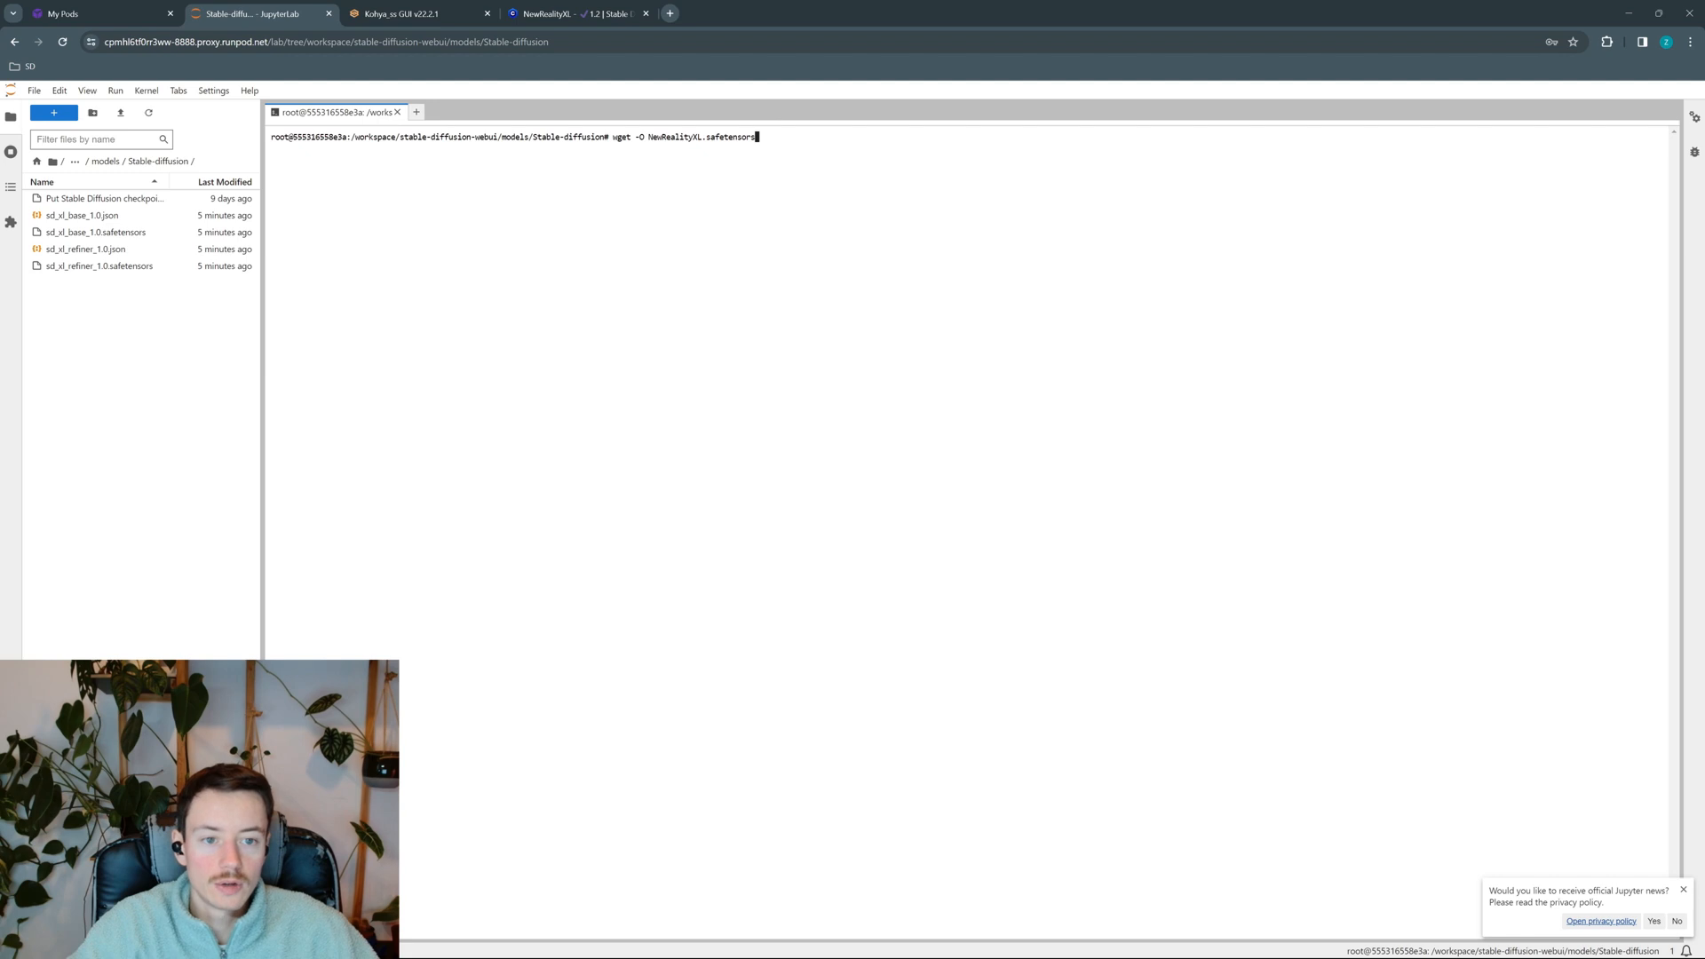
type("https://civitai.com/api/download/models/232565?type=Model&format=SafeTensor&size=full&fp=fp16")
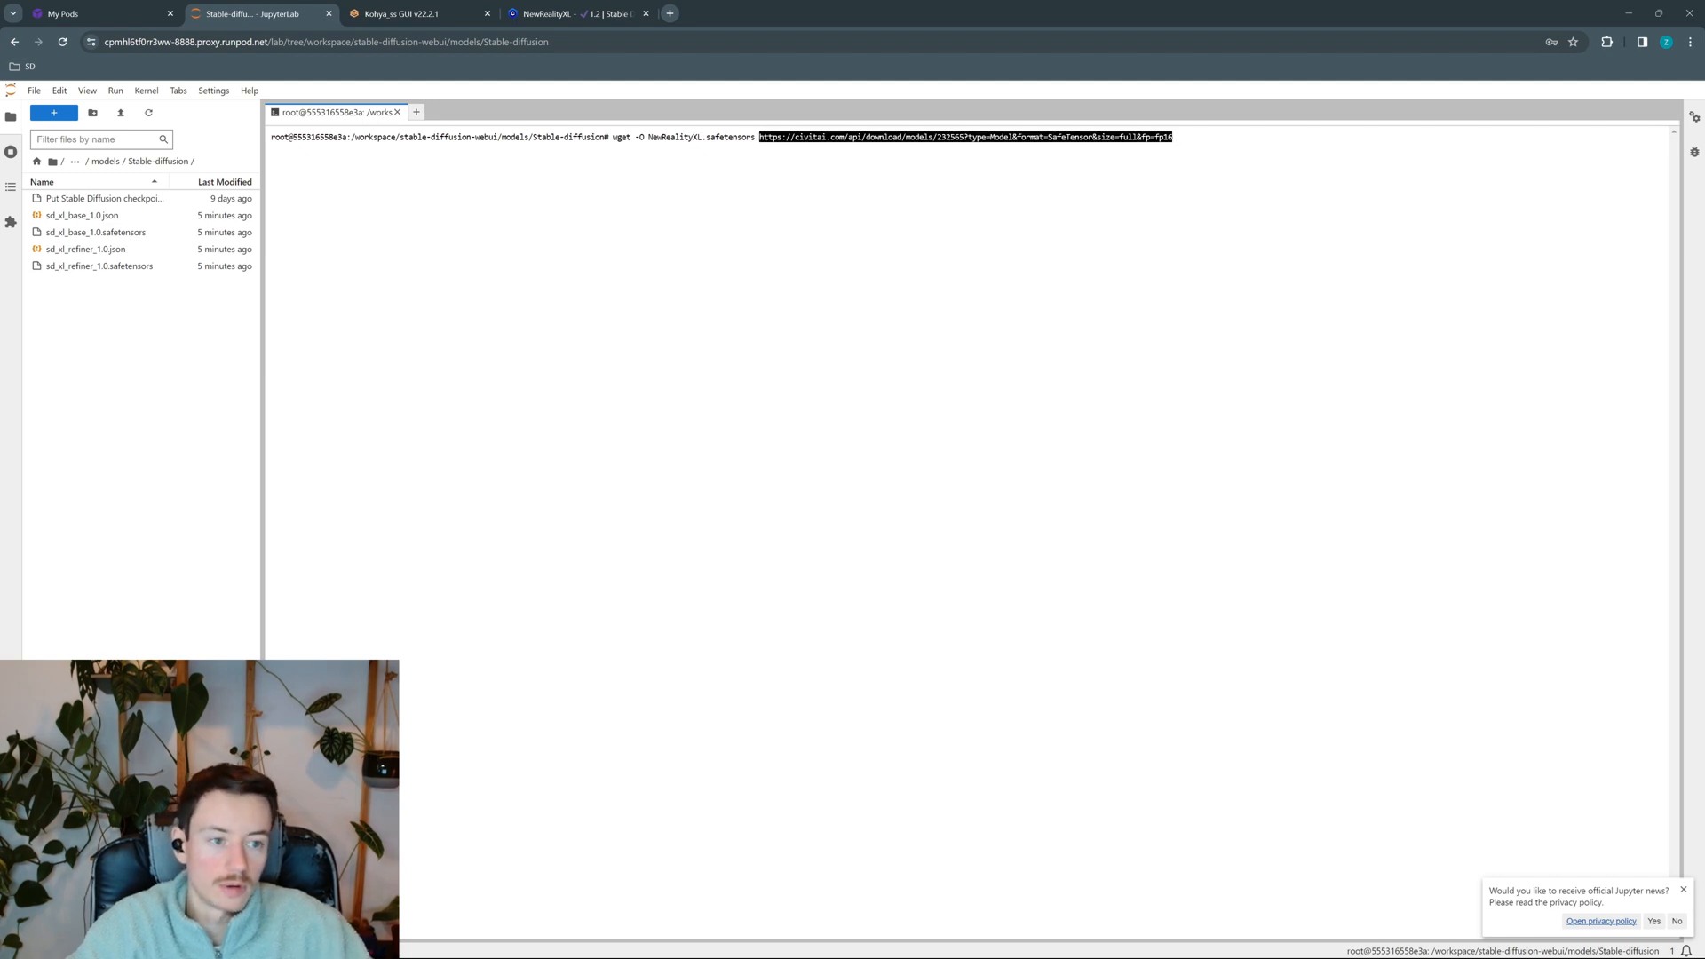
key("Return")
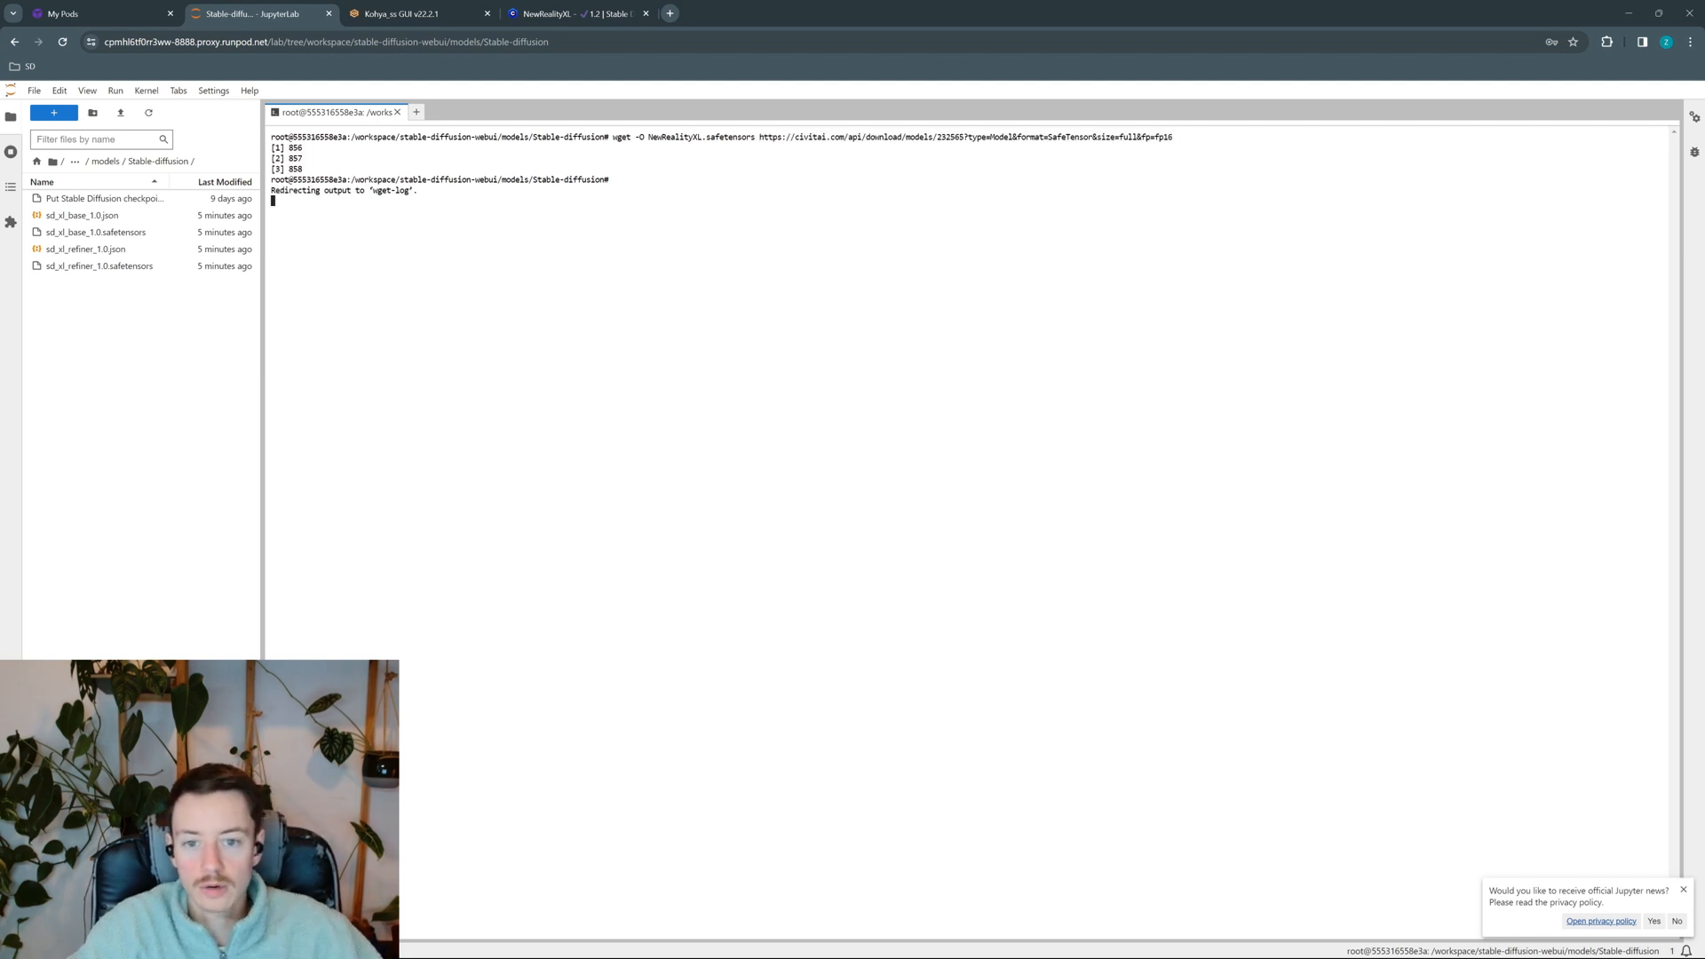
Monitor the model download by running tail -f wget-log in a second terminal
left_click_drag(373, 189, 412, 189)
right_click(394, 190)
left_click(414, 199)
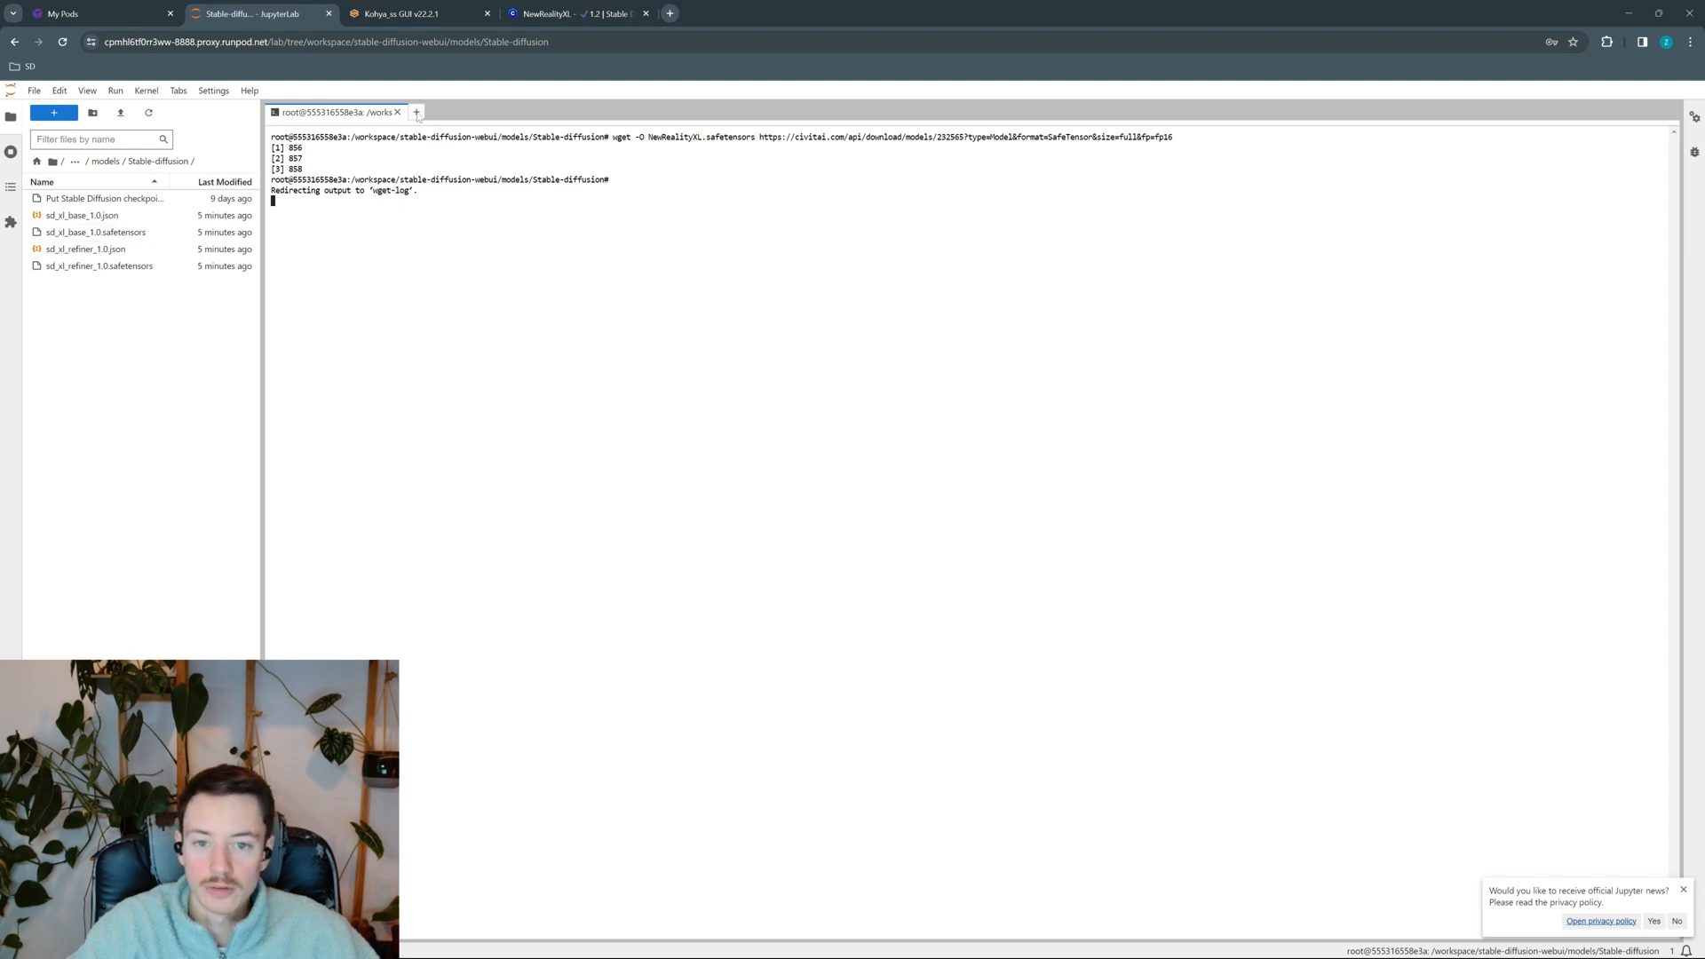
left_click(417, 112)
left_click(430, 492)
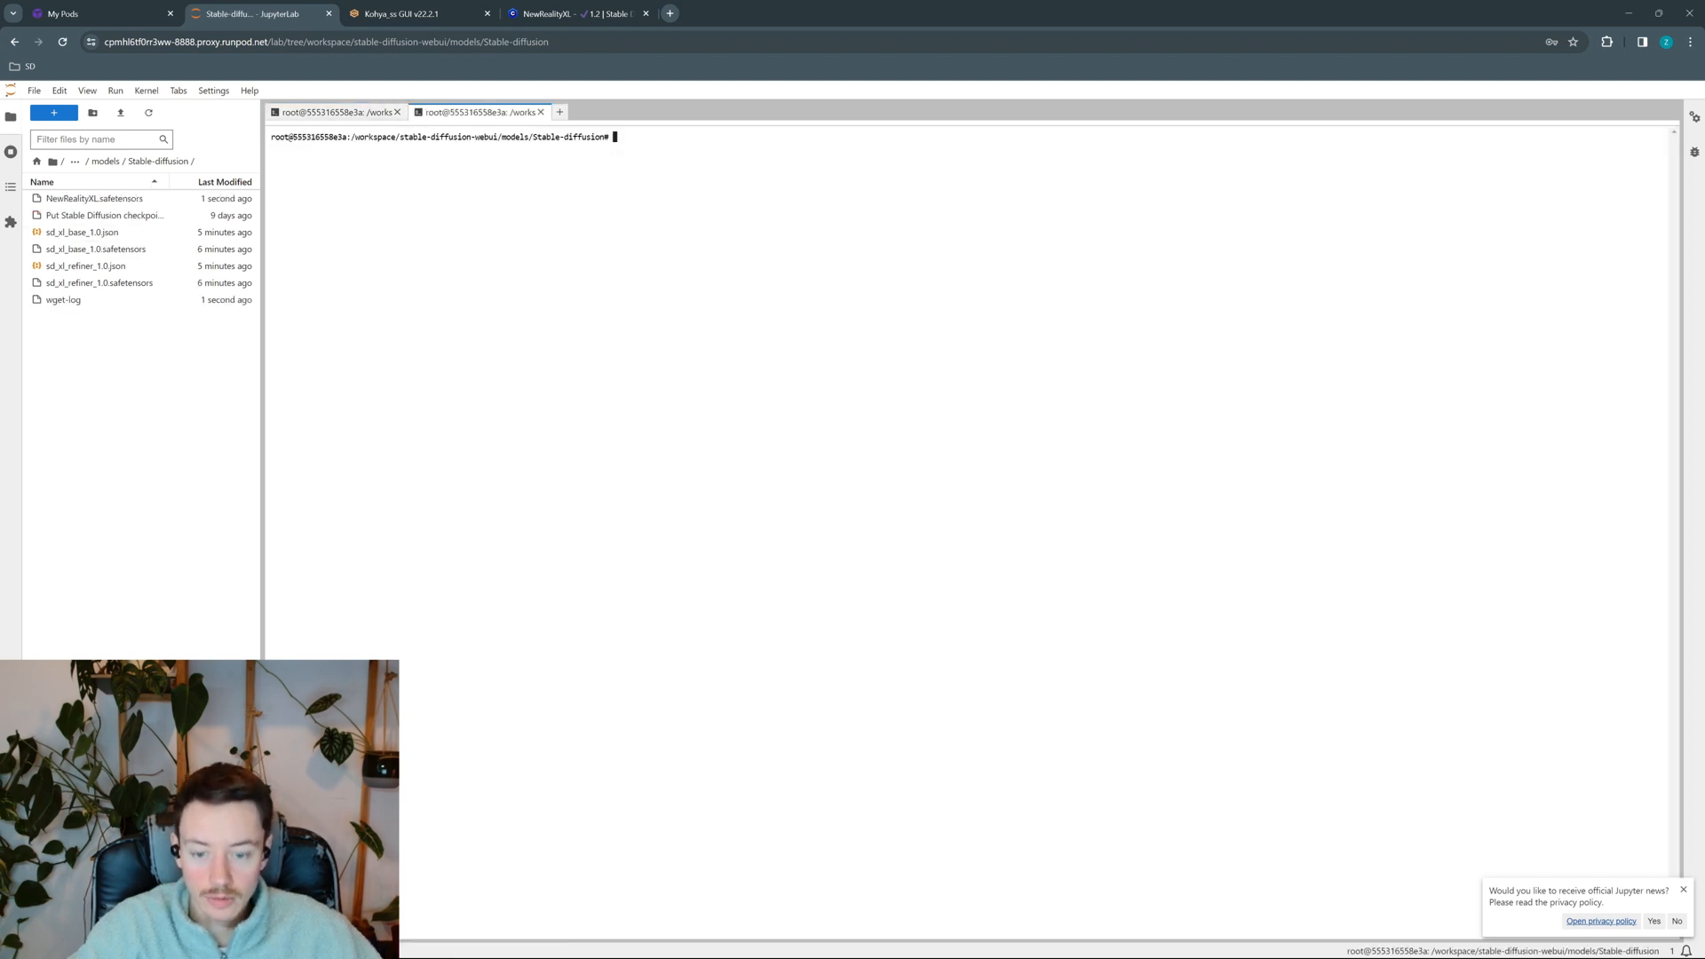
type("tail")
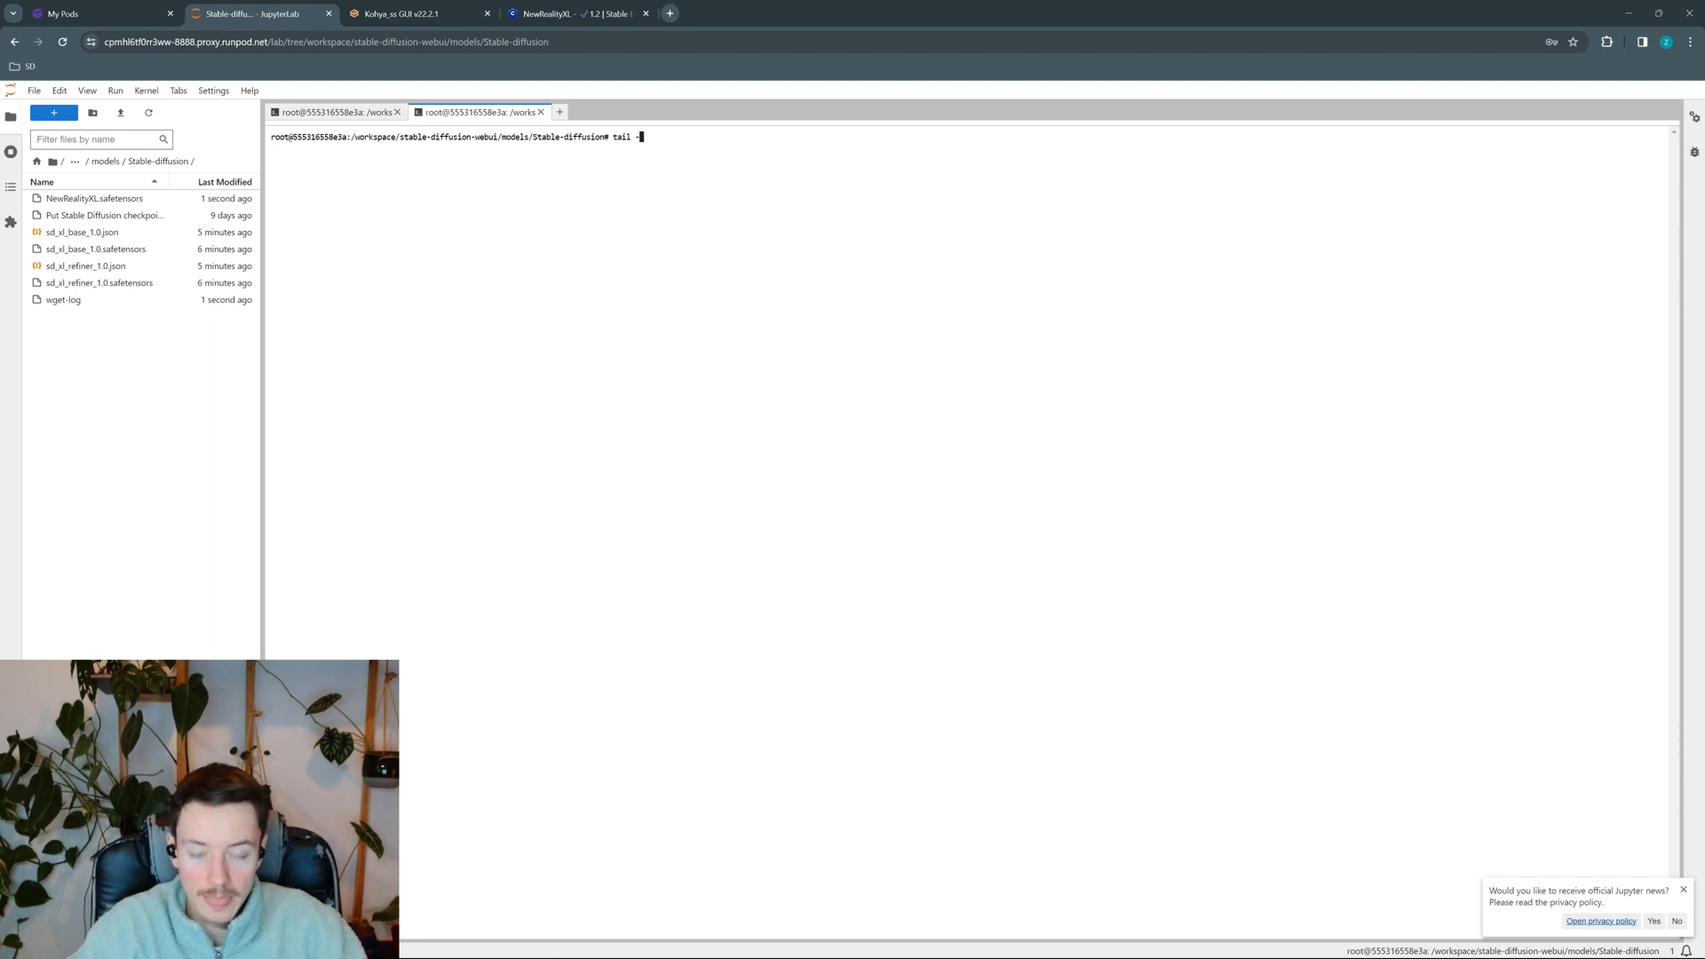
type(" -f wget-log")
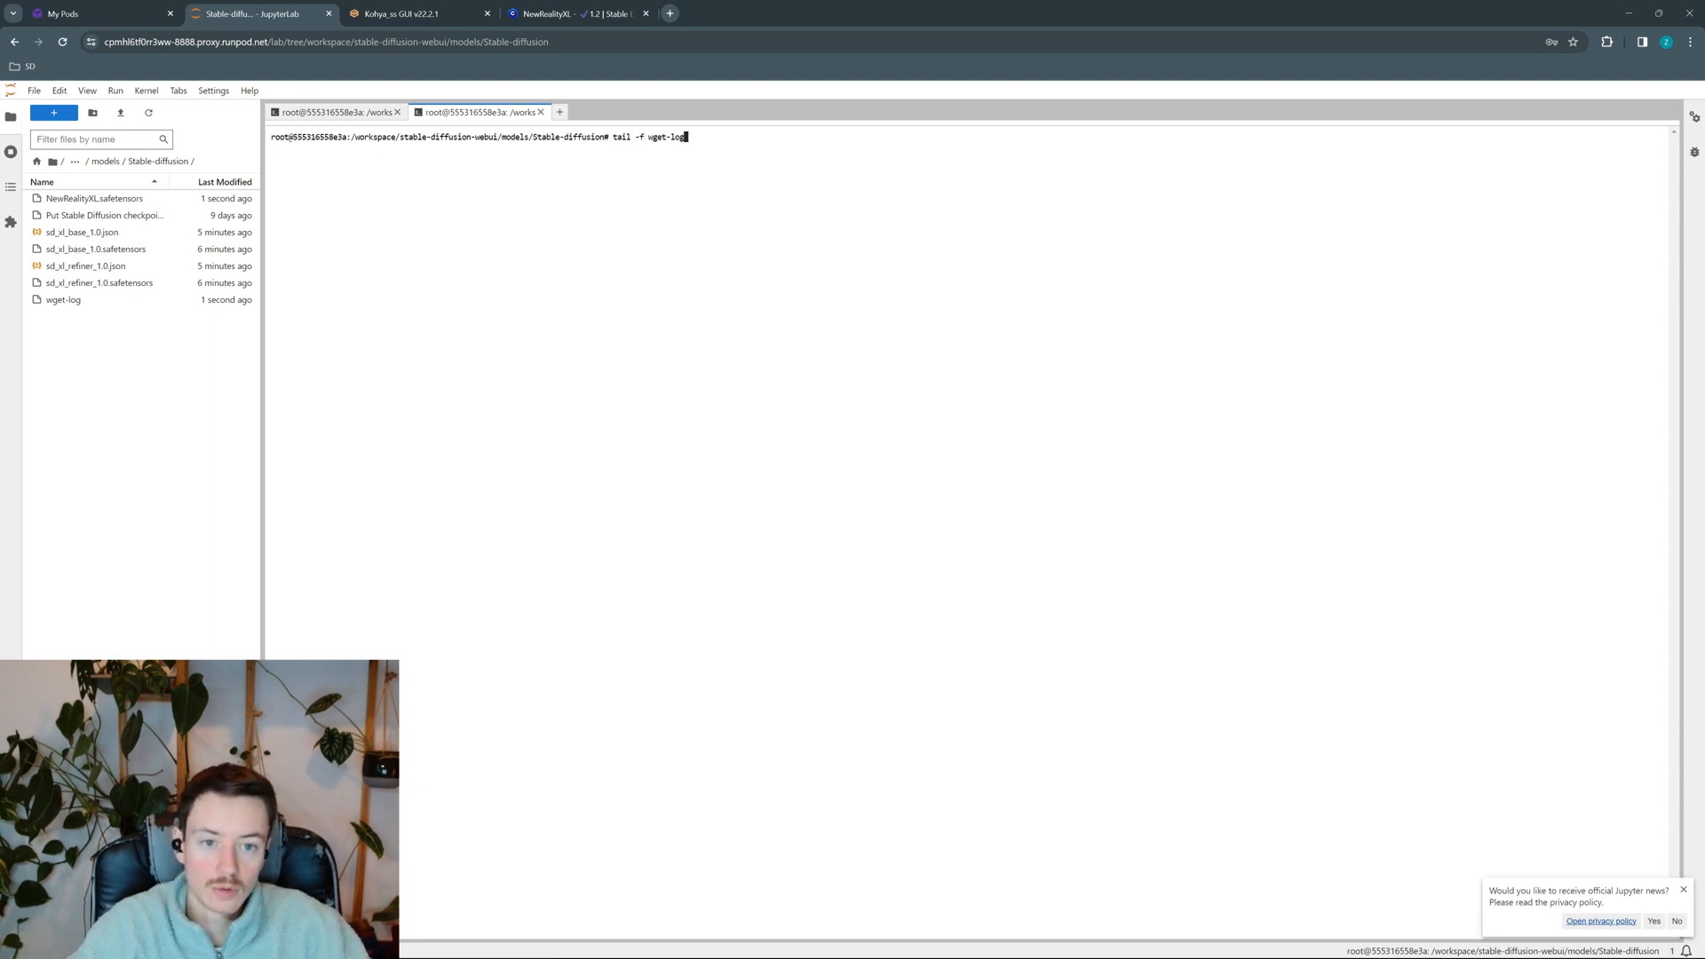
key("Return")
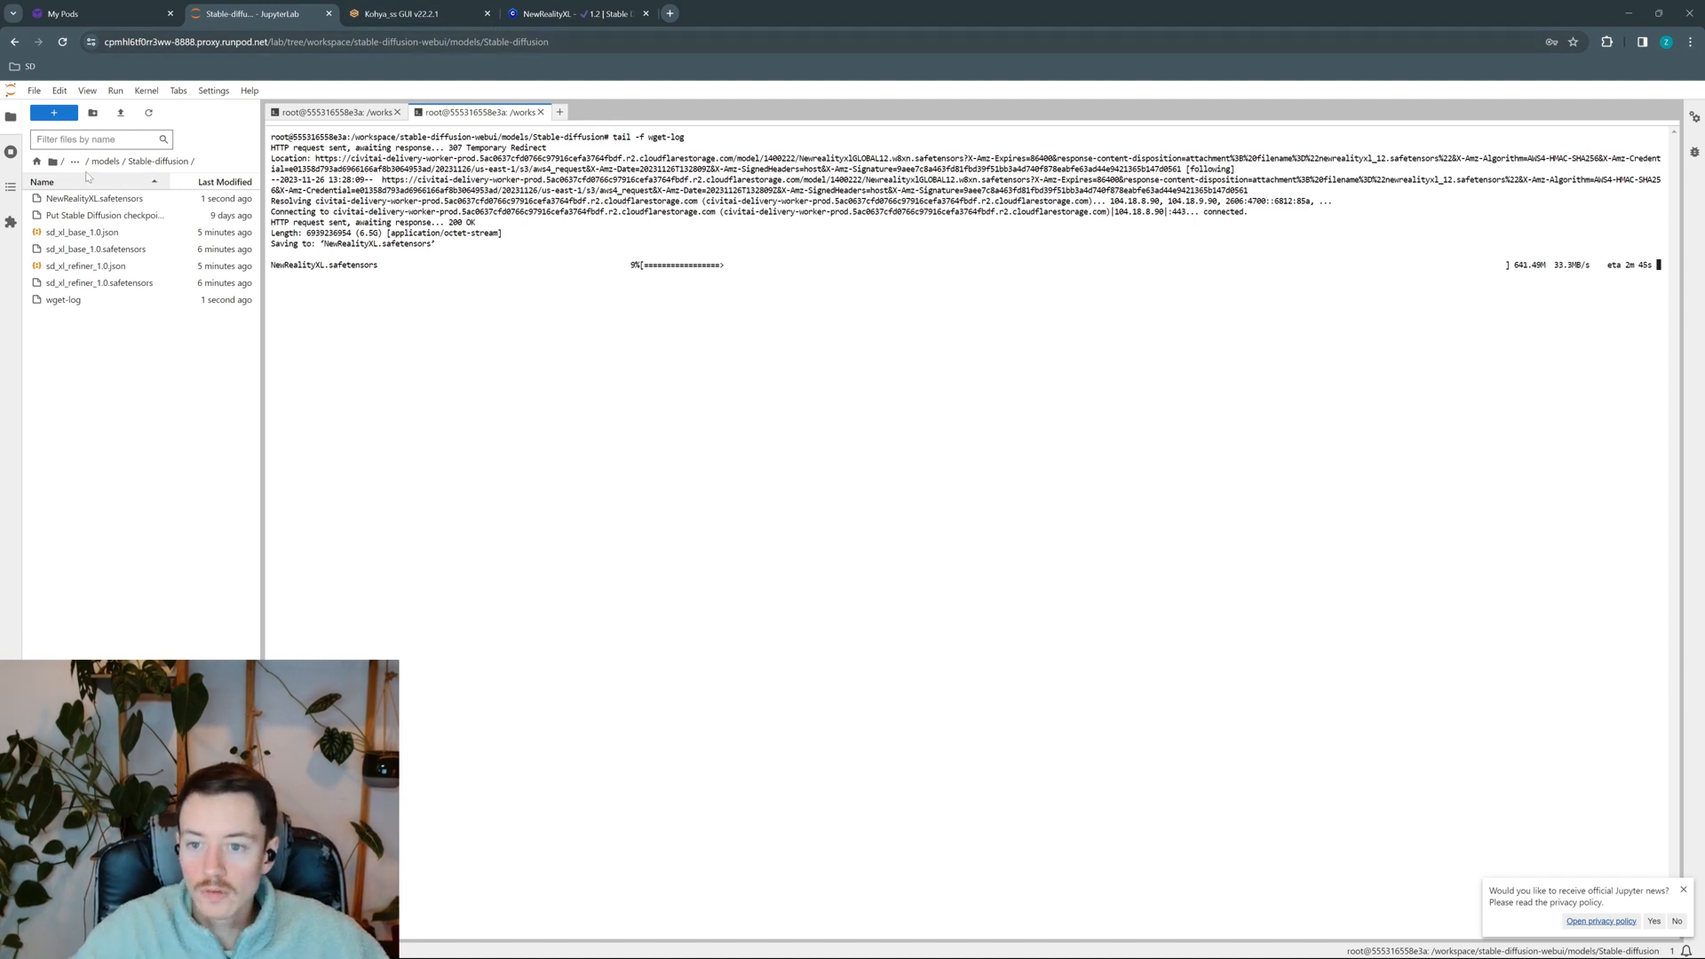
Create a new folder named photo_bzt in the workspace directory
left_click(74, 161)
left_click(86, 161)
right_click(99, 359)
left_click(139, 415)
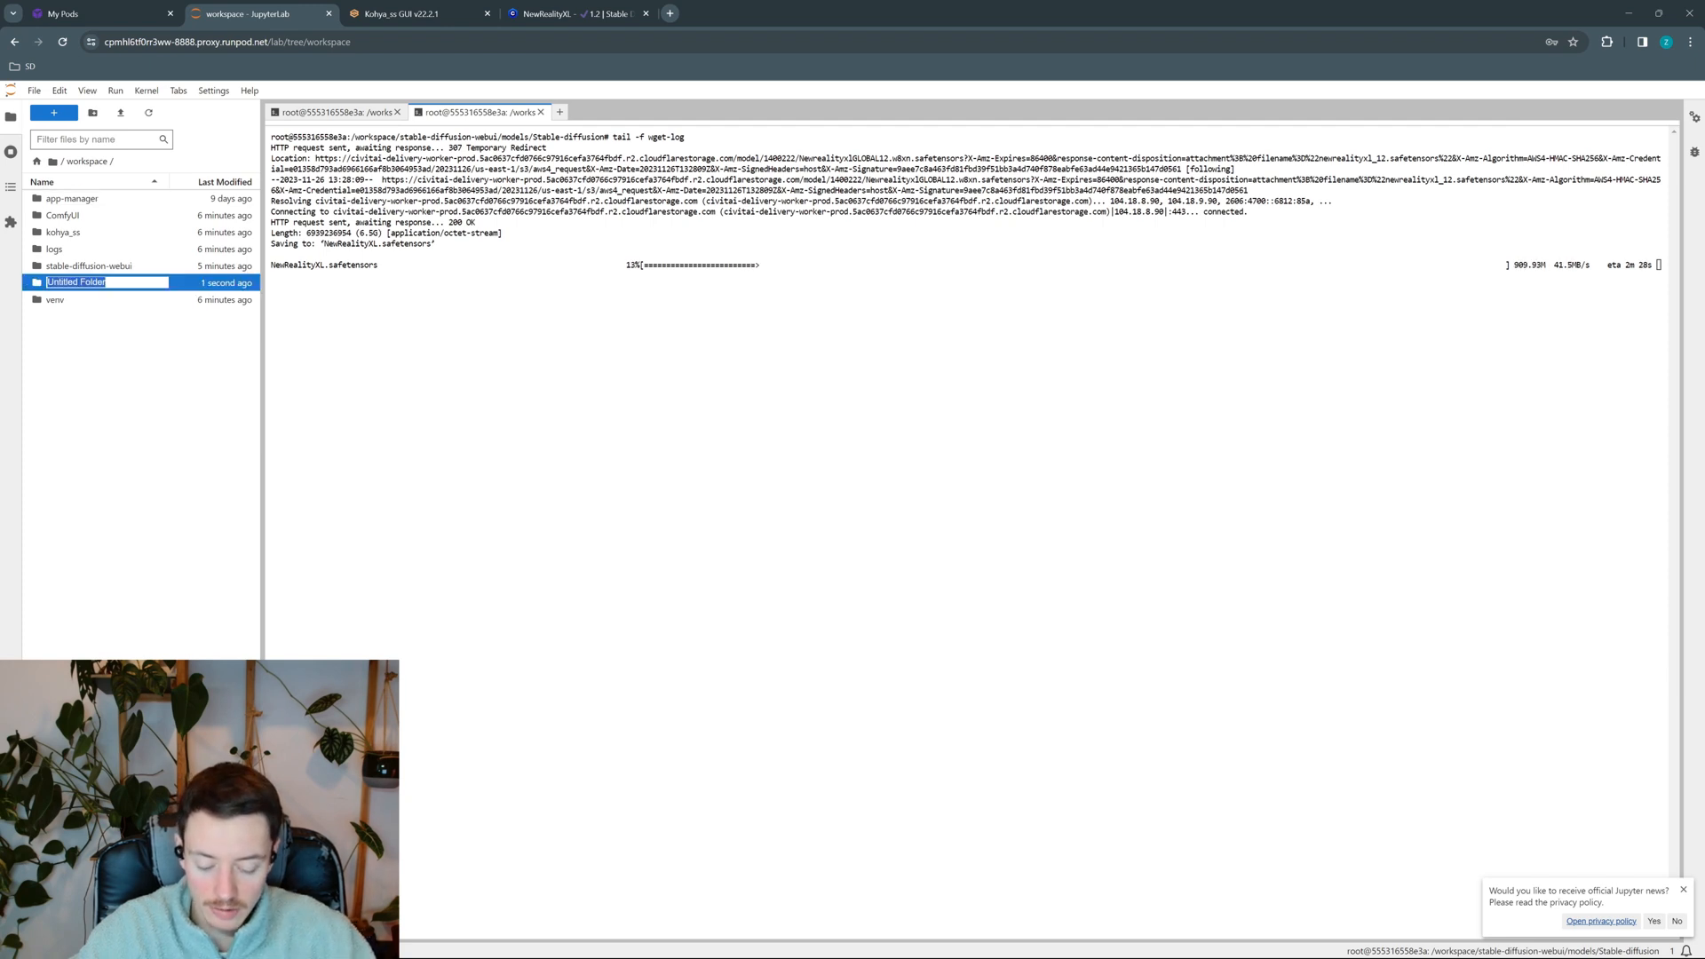
type("photo_bzt")
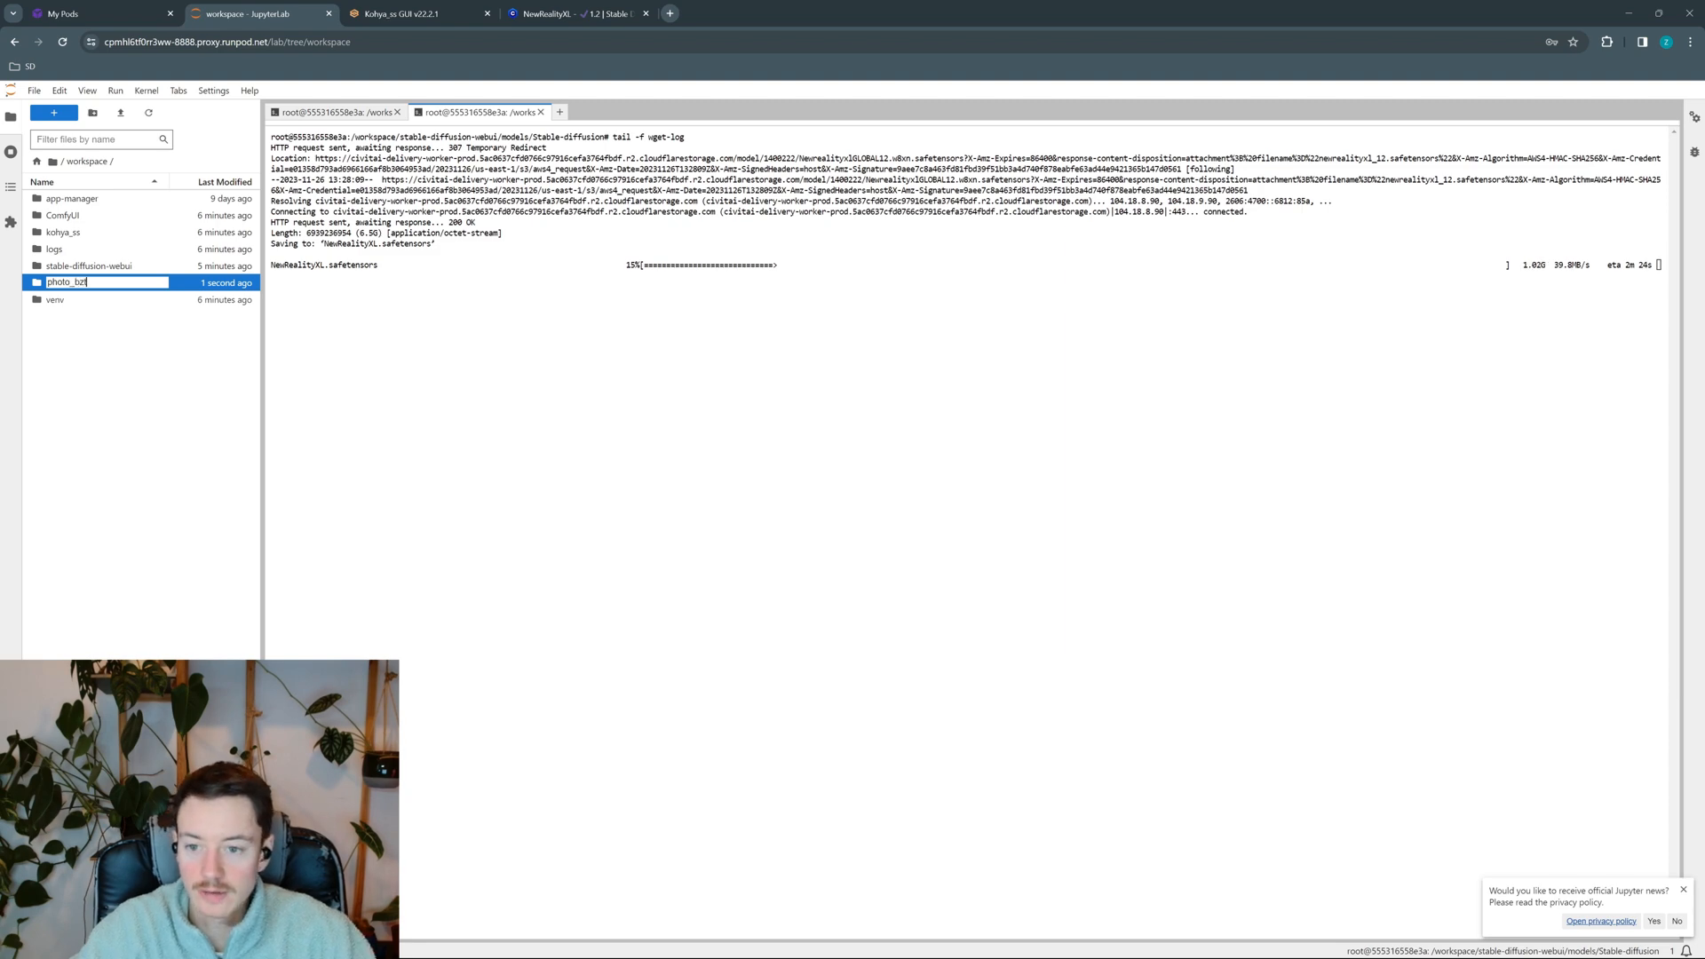
key("Return")
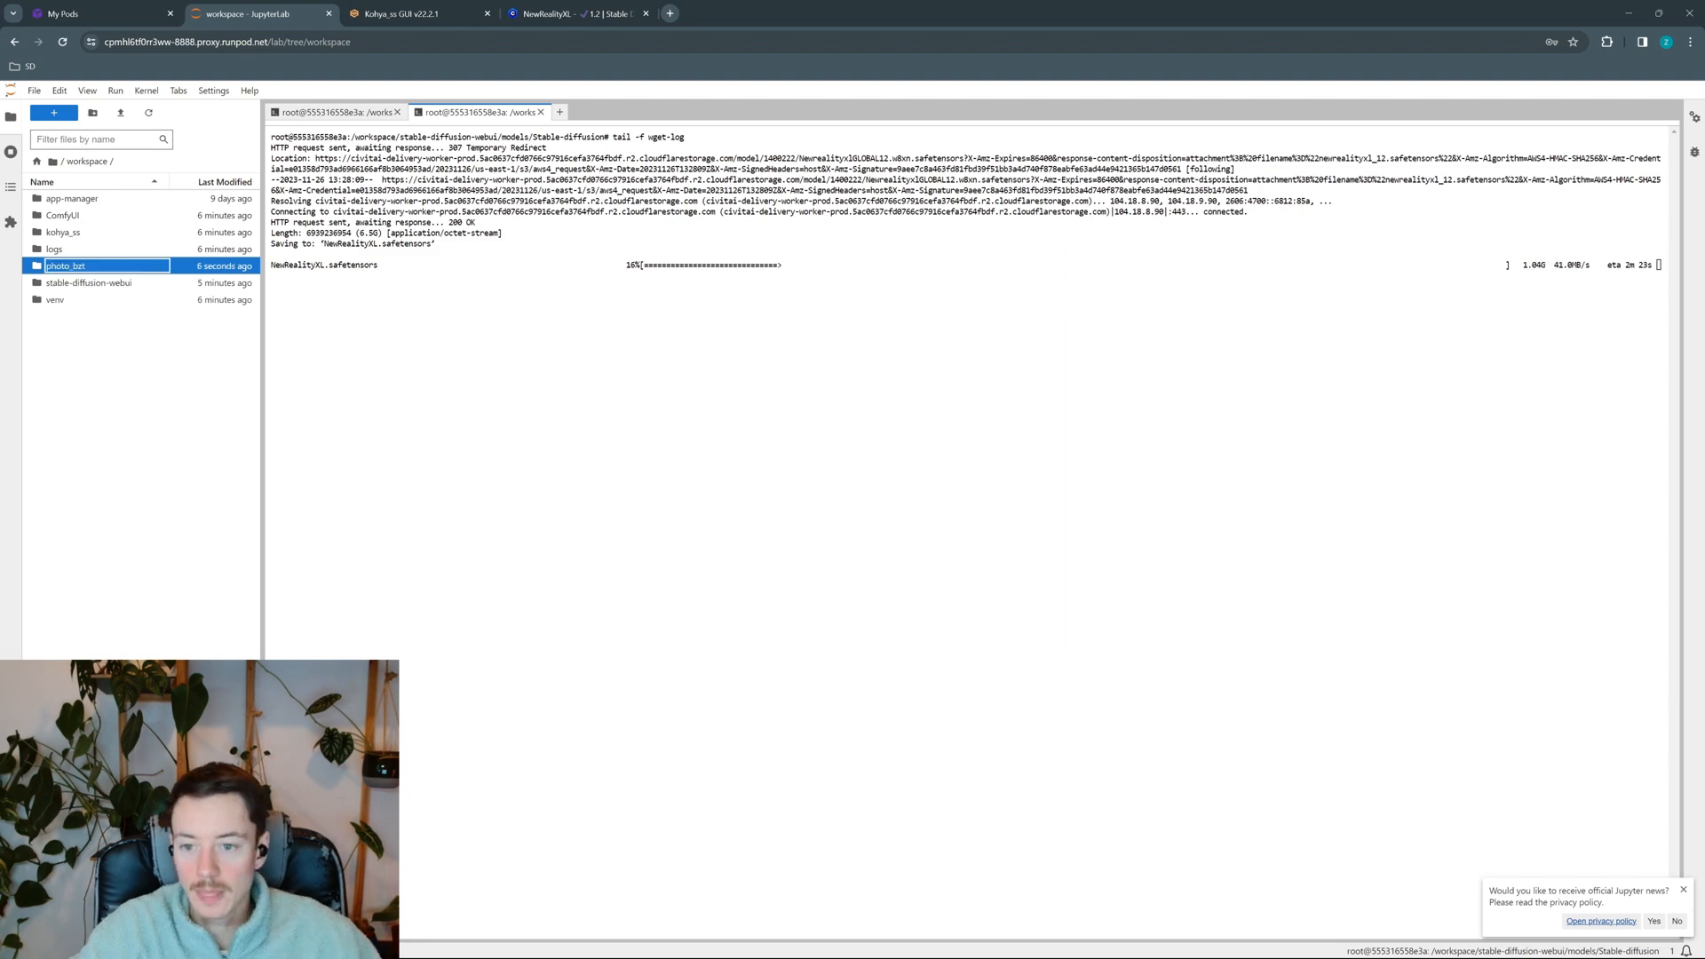
Upload all photos from the desktop's "images bzt video lora" folder into photo_bzt, placing the two windows side by side for the transfer
double_click(673, 3)
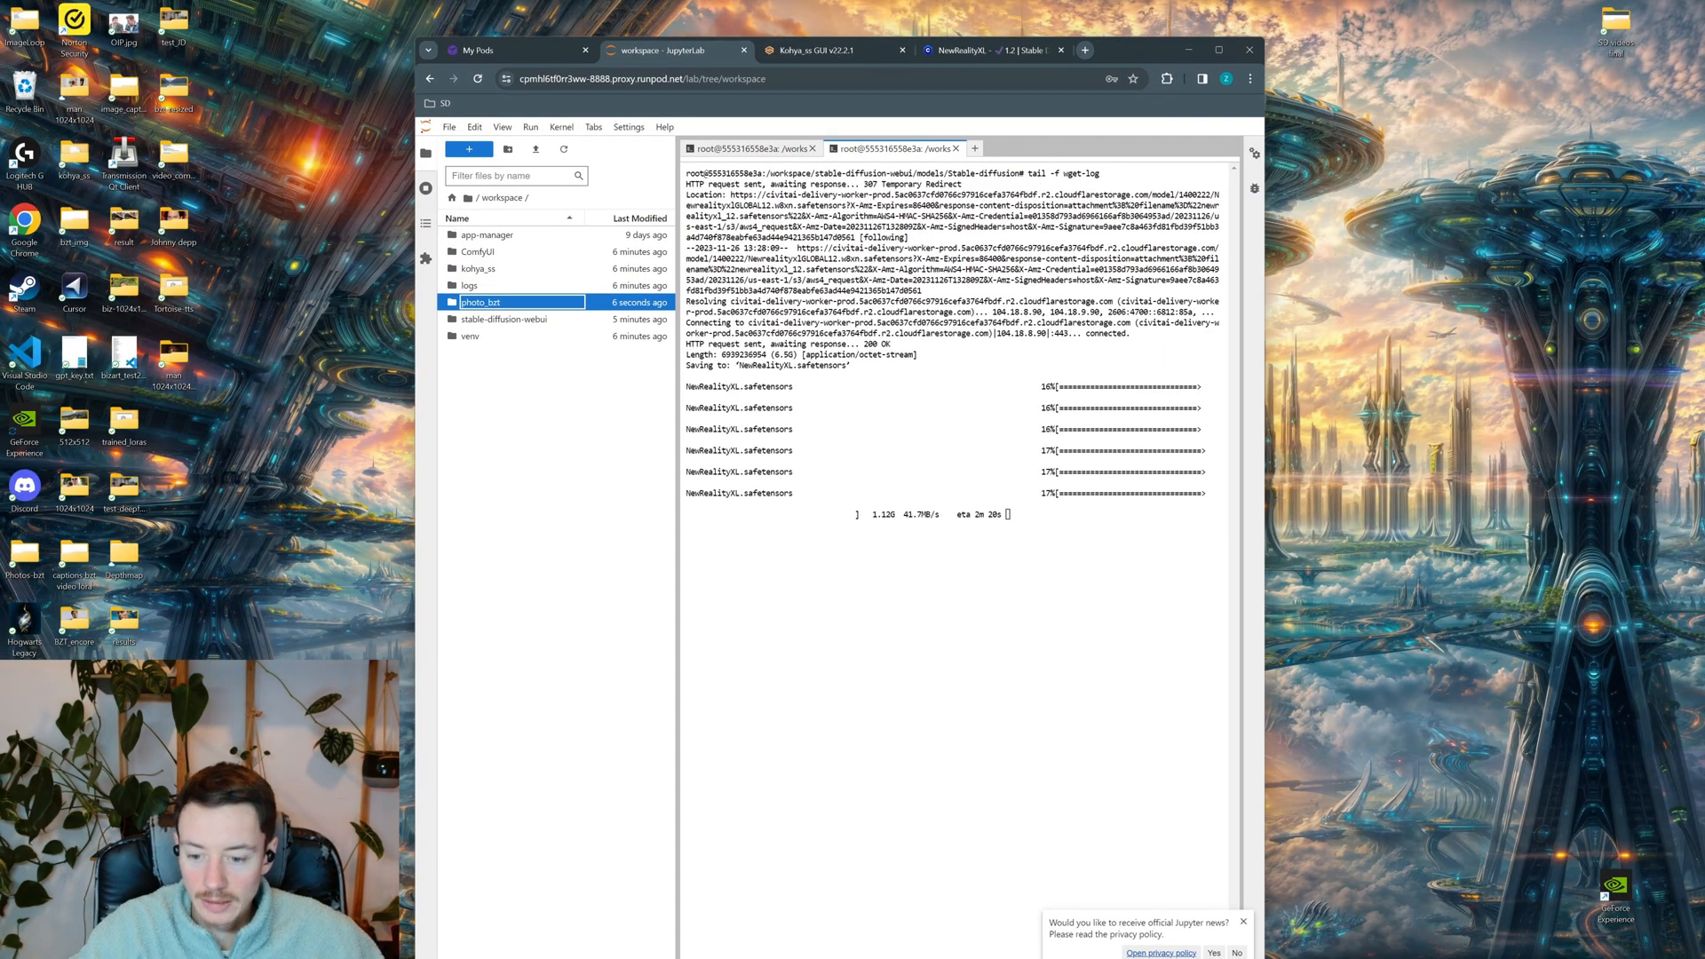
double_click(125, 692)
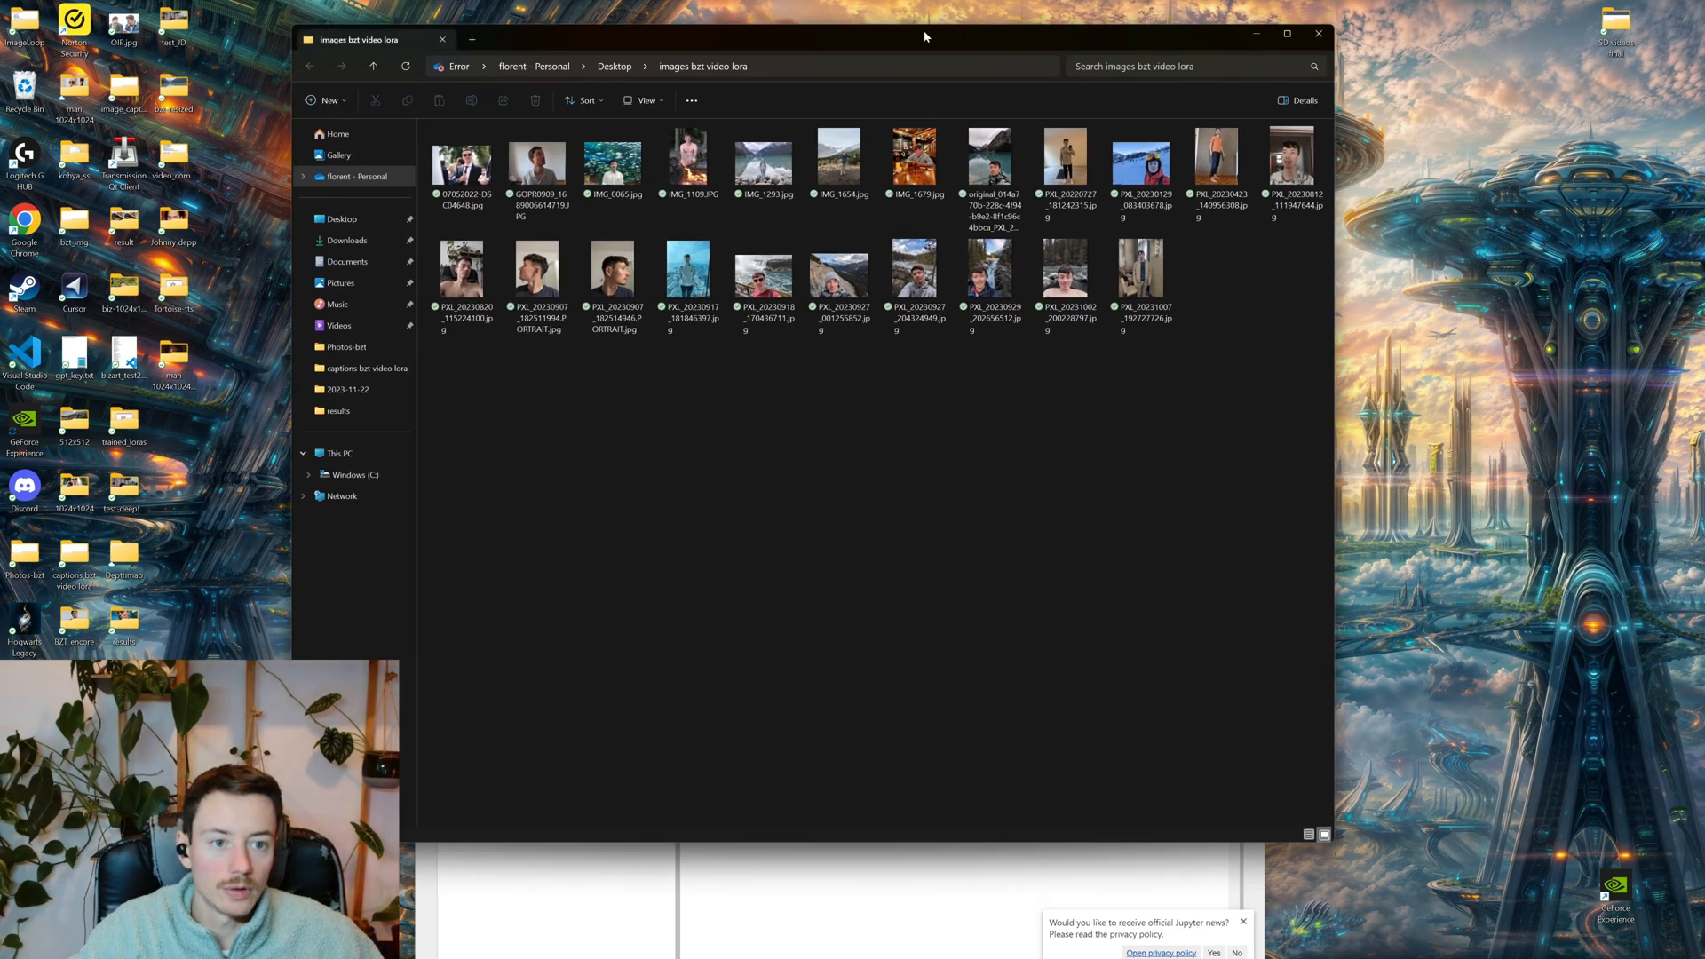
left_click_drag(924, 37, 1443, 92)
double_click(480, 302)
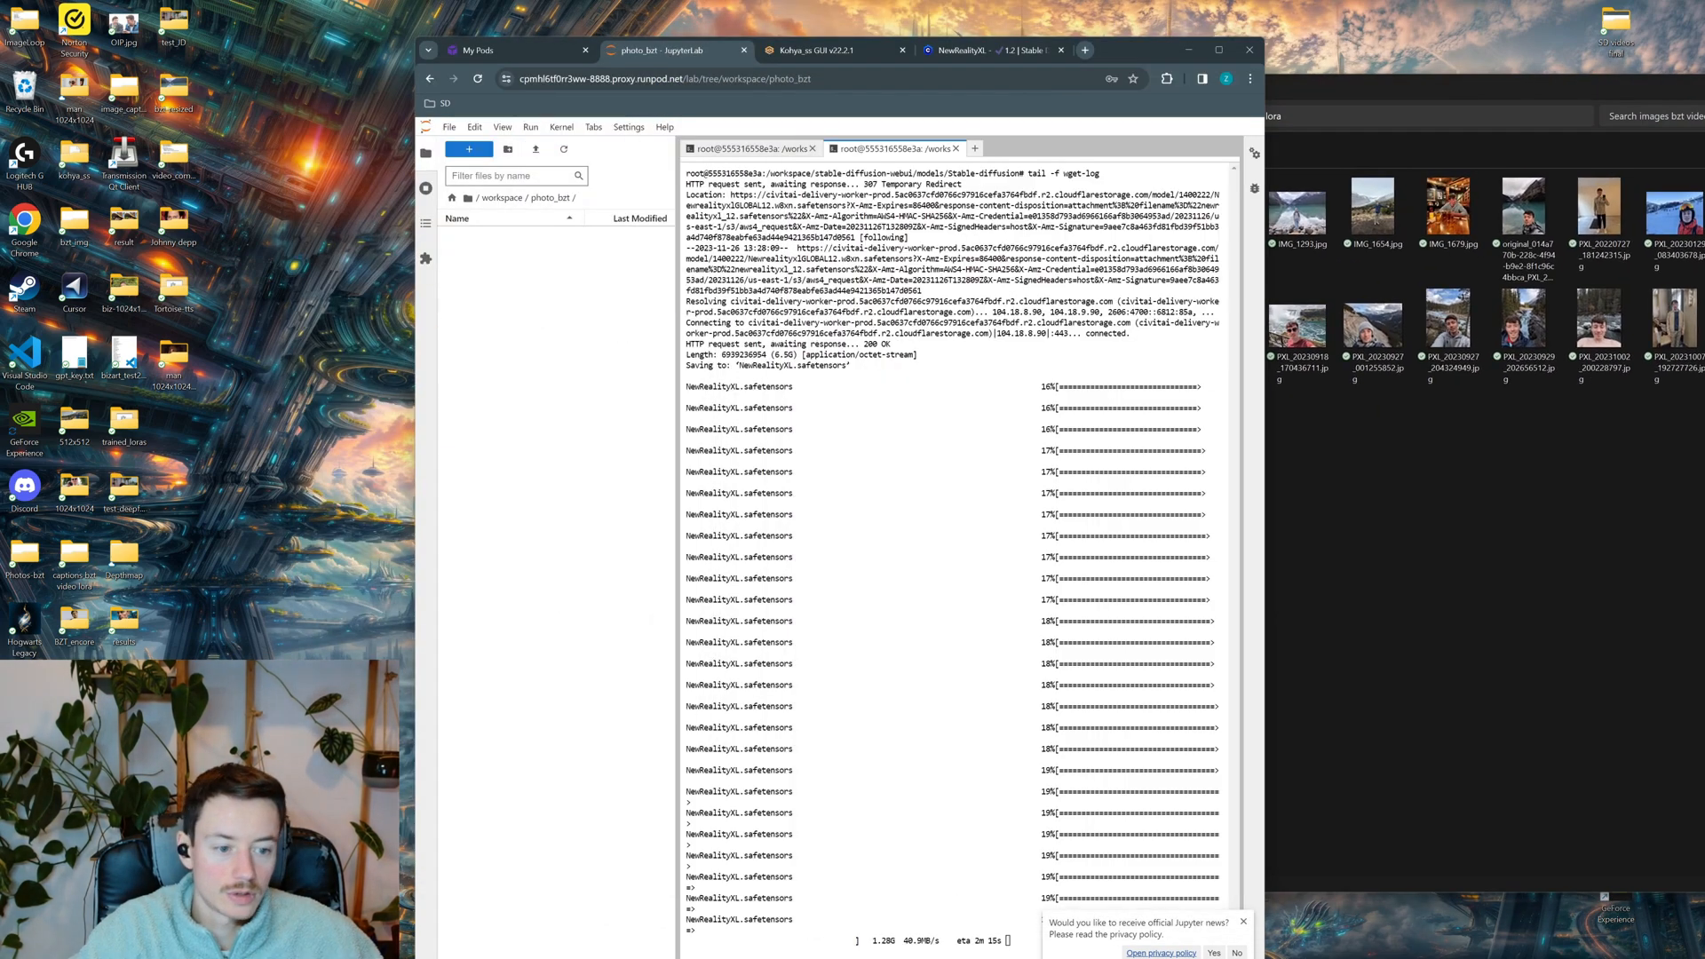
left_click(1466, 529)
key("ctrl+a")
left_click_drag(1070, 330, 491, 381)
double_click(1135, 52)
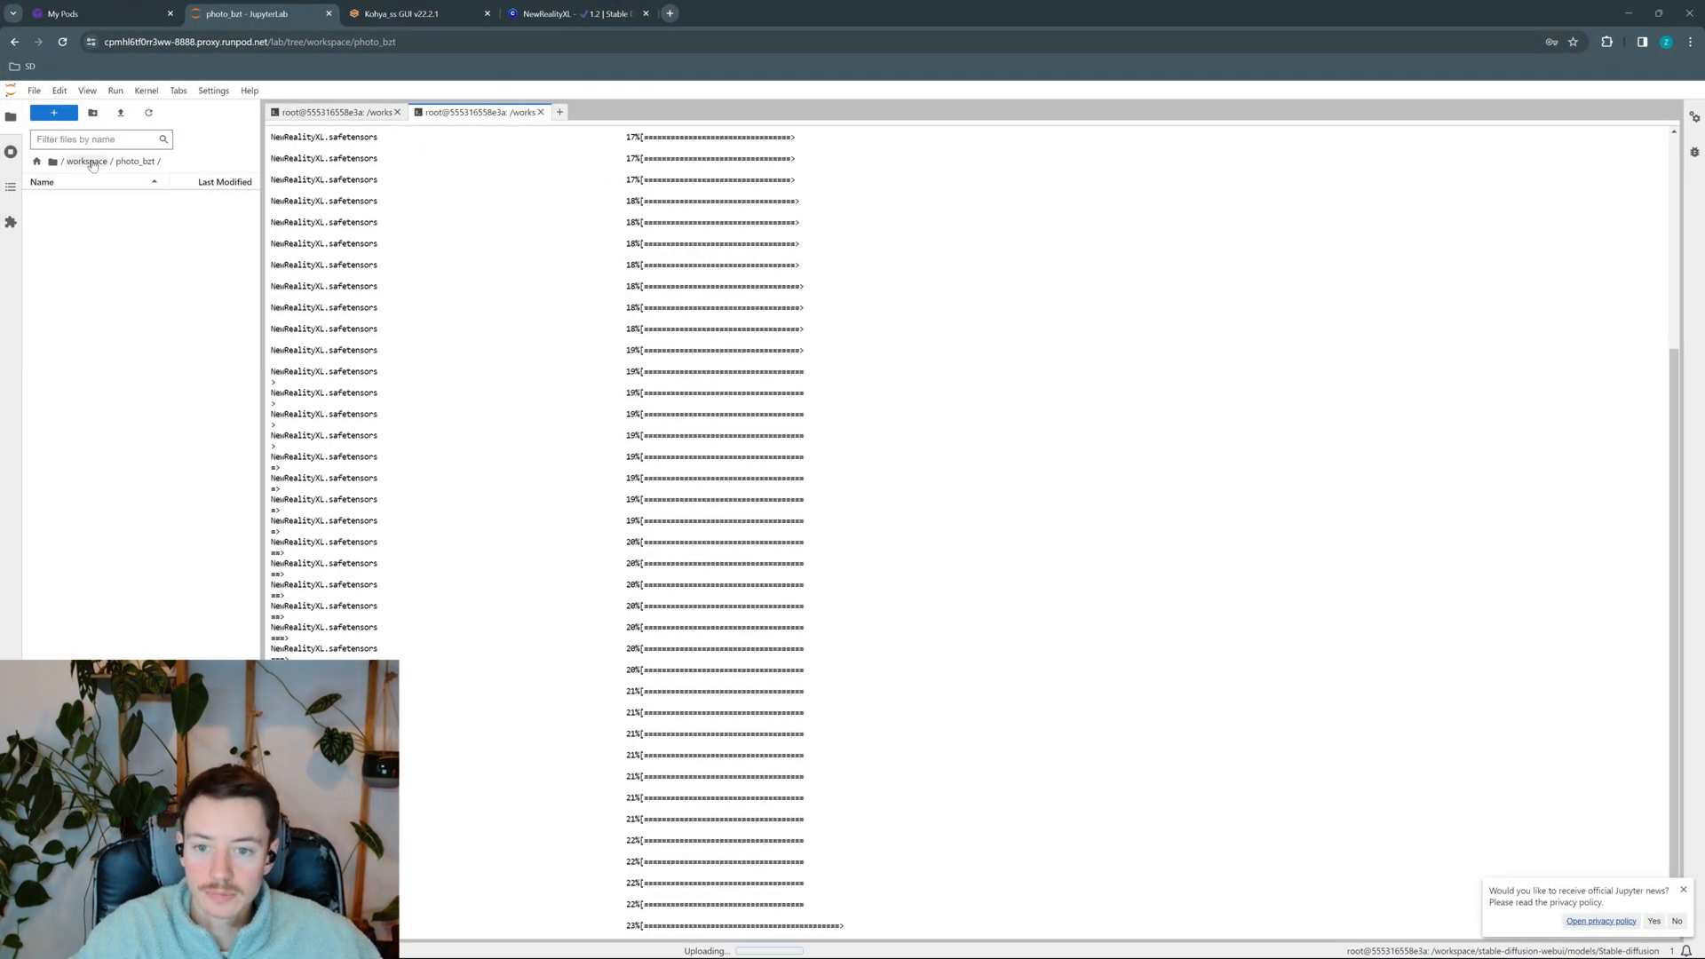
Create a new folder named lora_bzt in the workspace directory
left_click(86, 161)
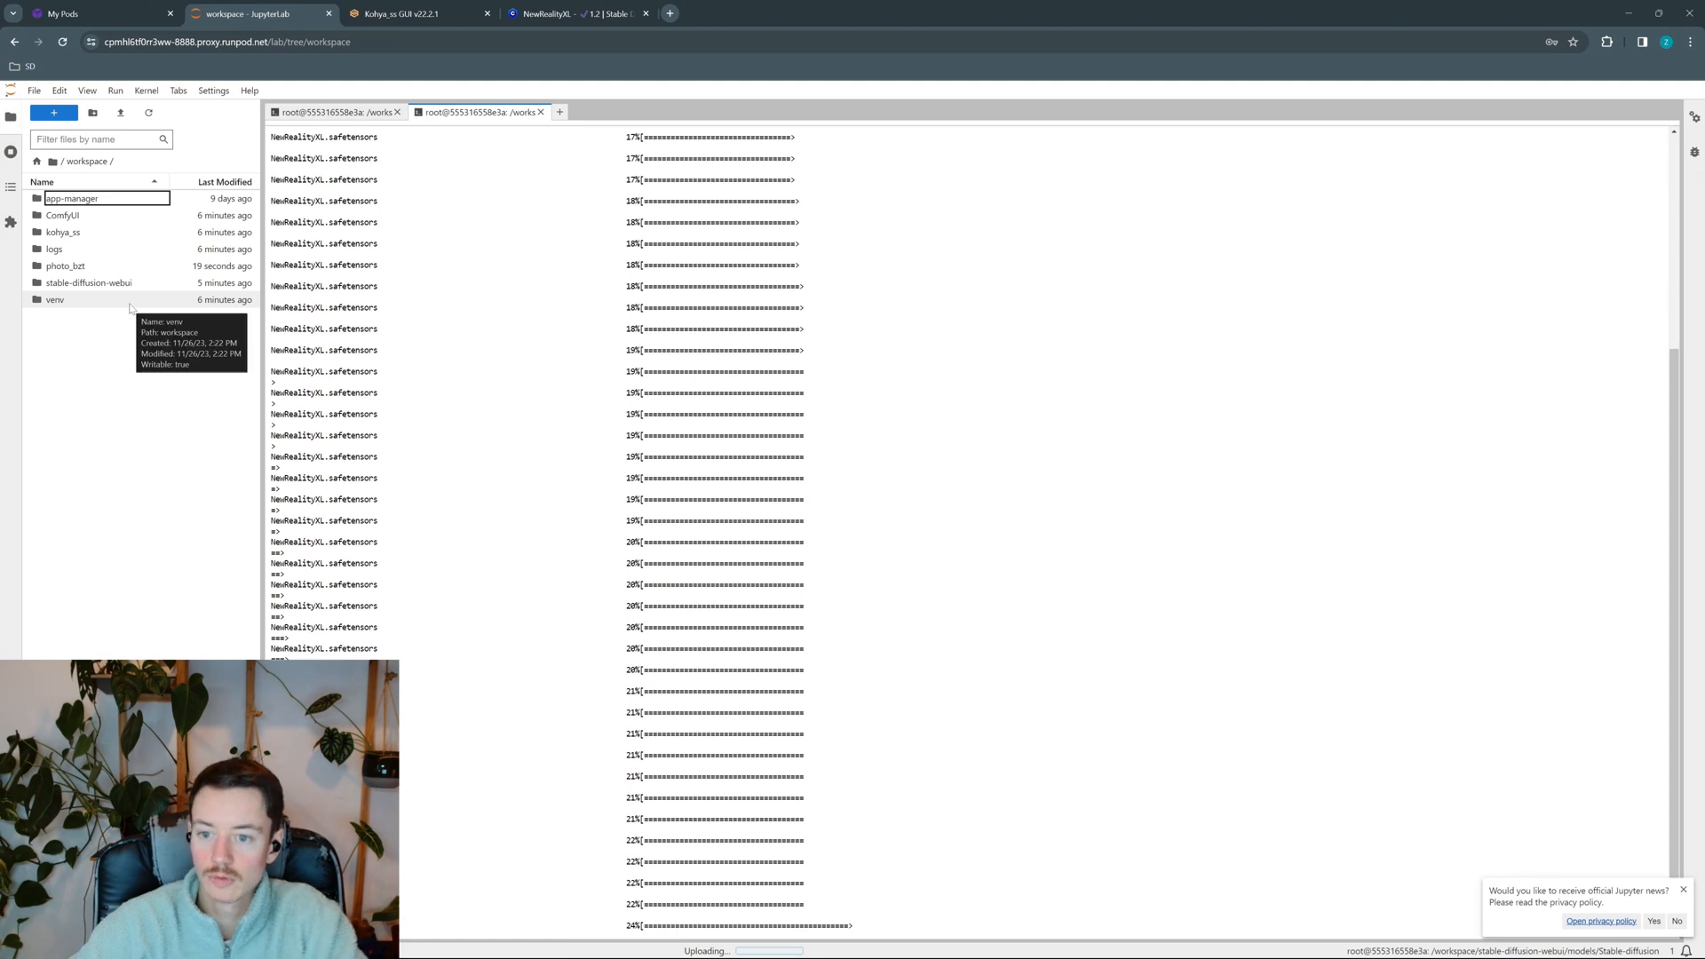
right_click(54, 358)
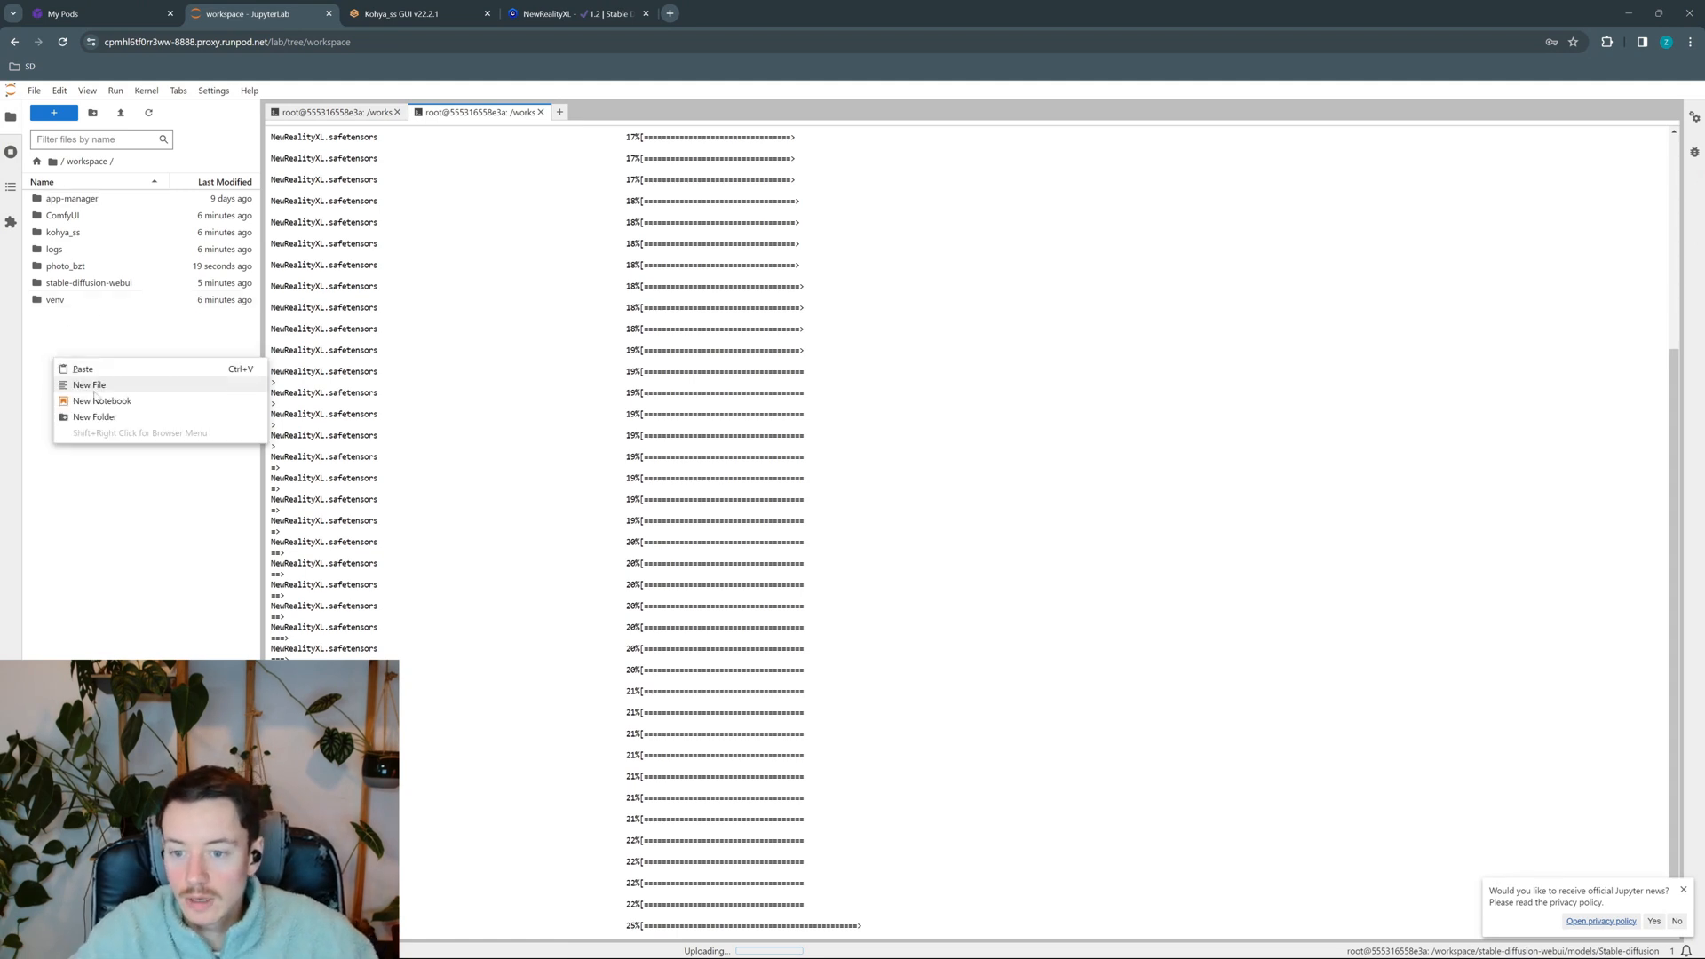
left_click(107, 412)
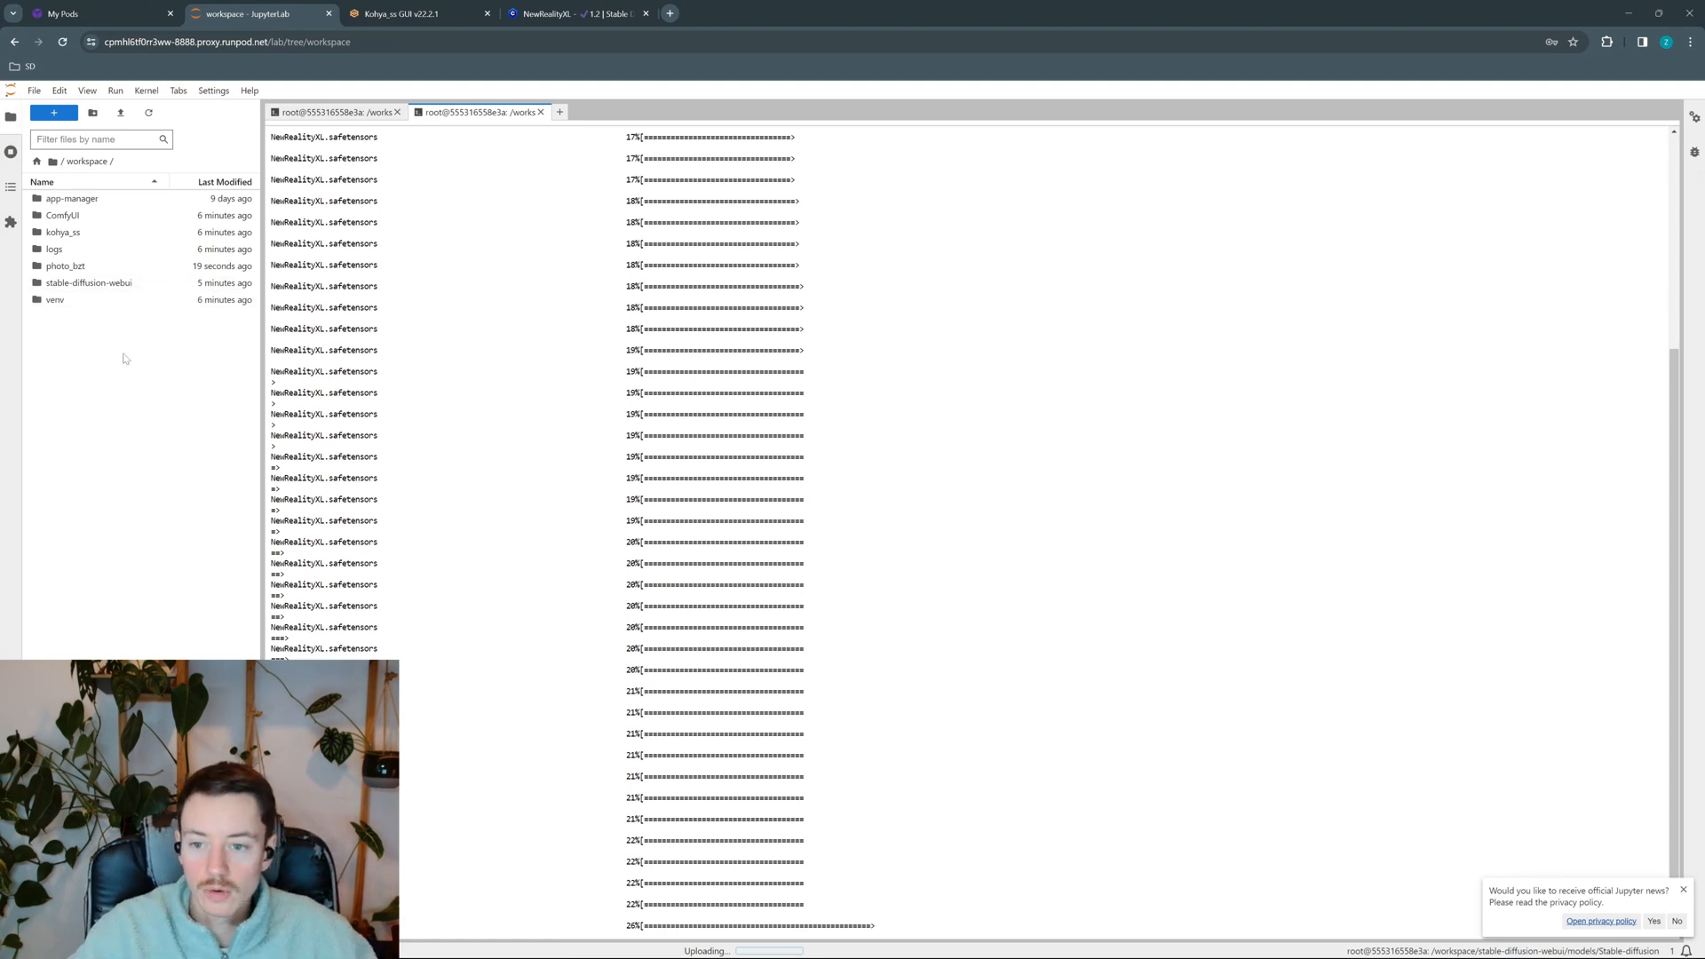
right_click(92, 330)
left_click(89, 303)
right_click(90, 302)
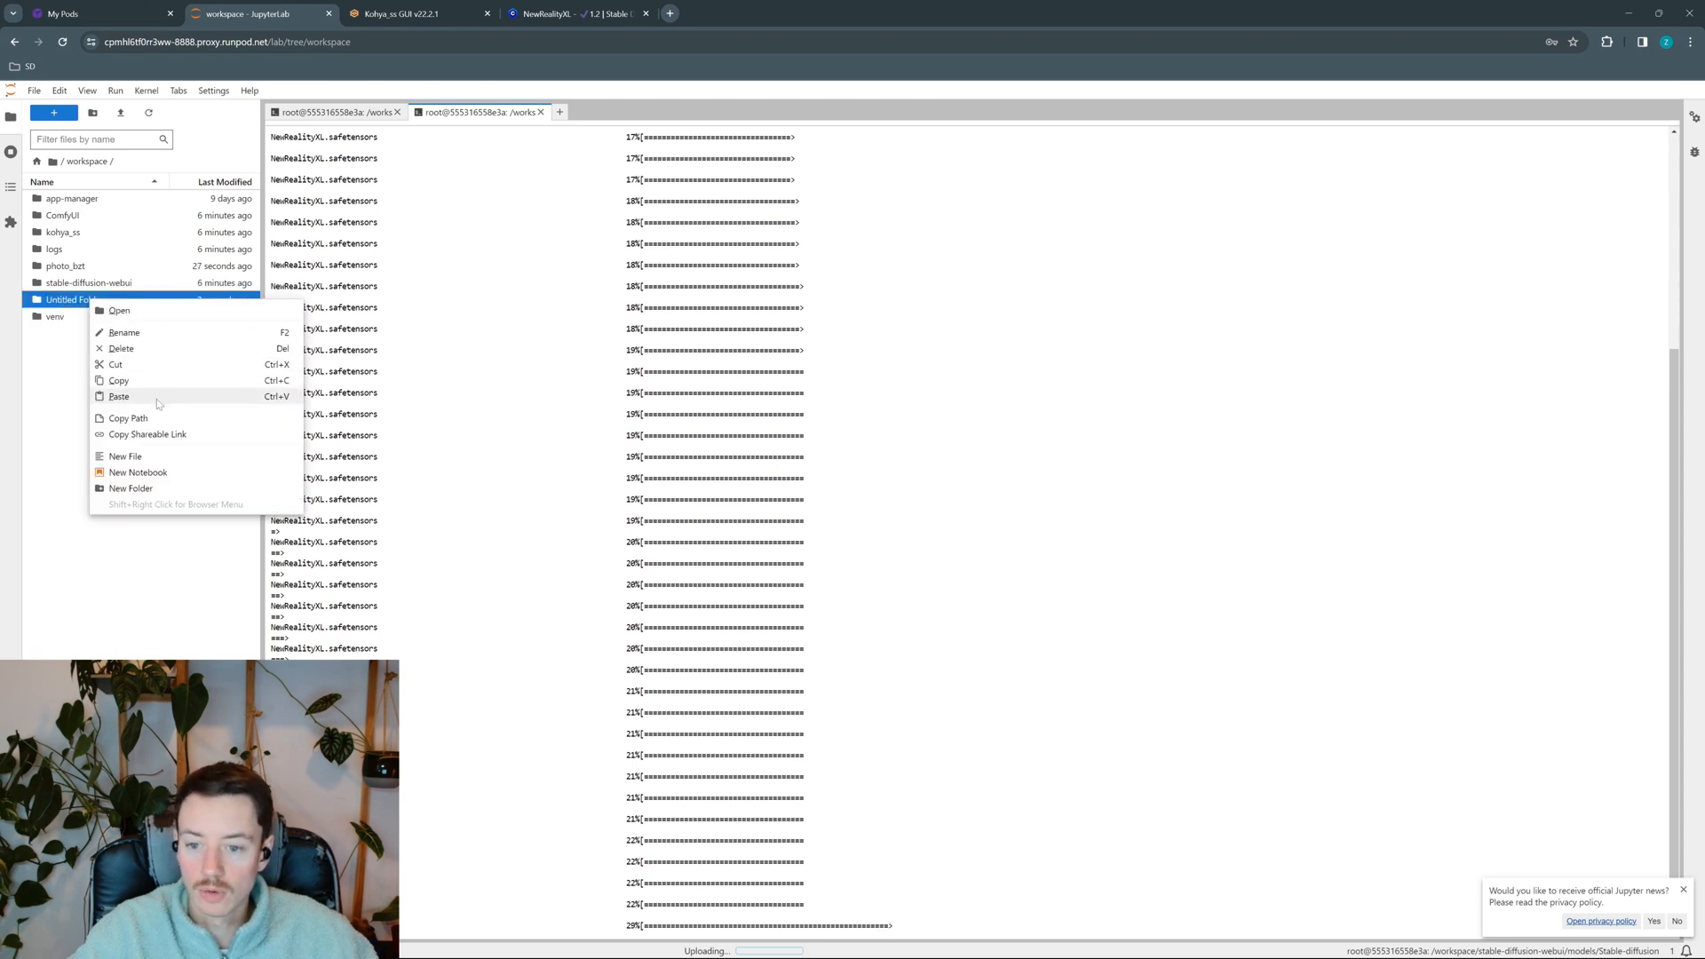
left_click(124, 332)
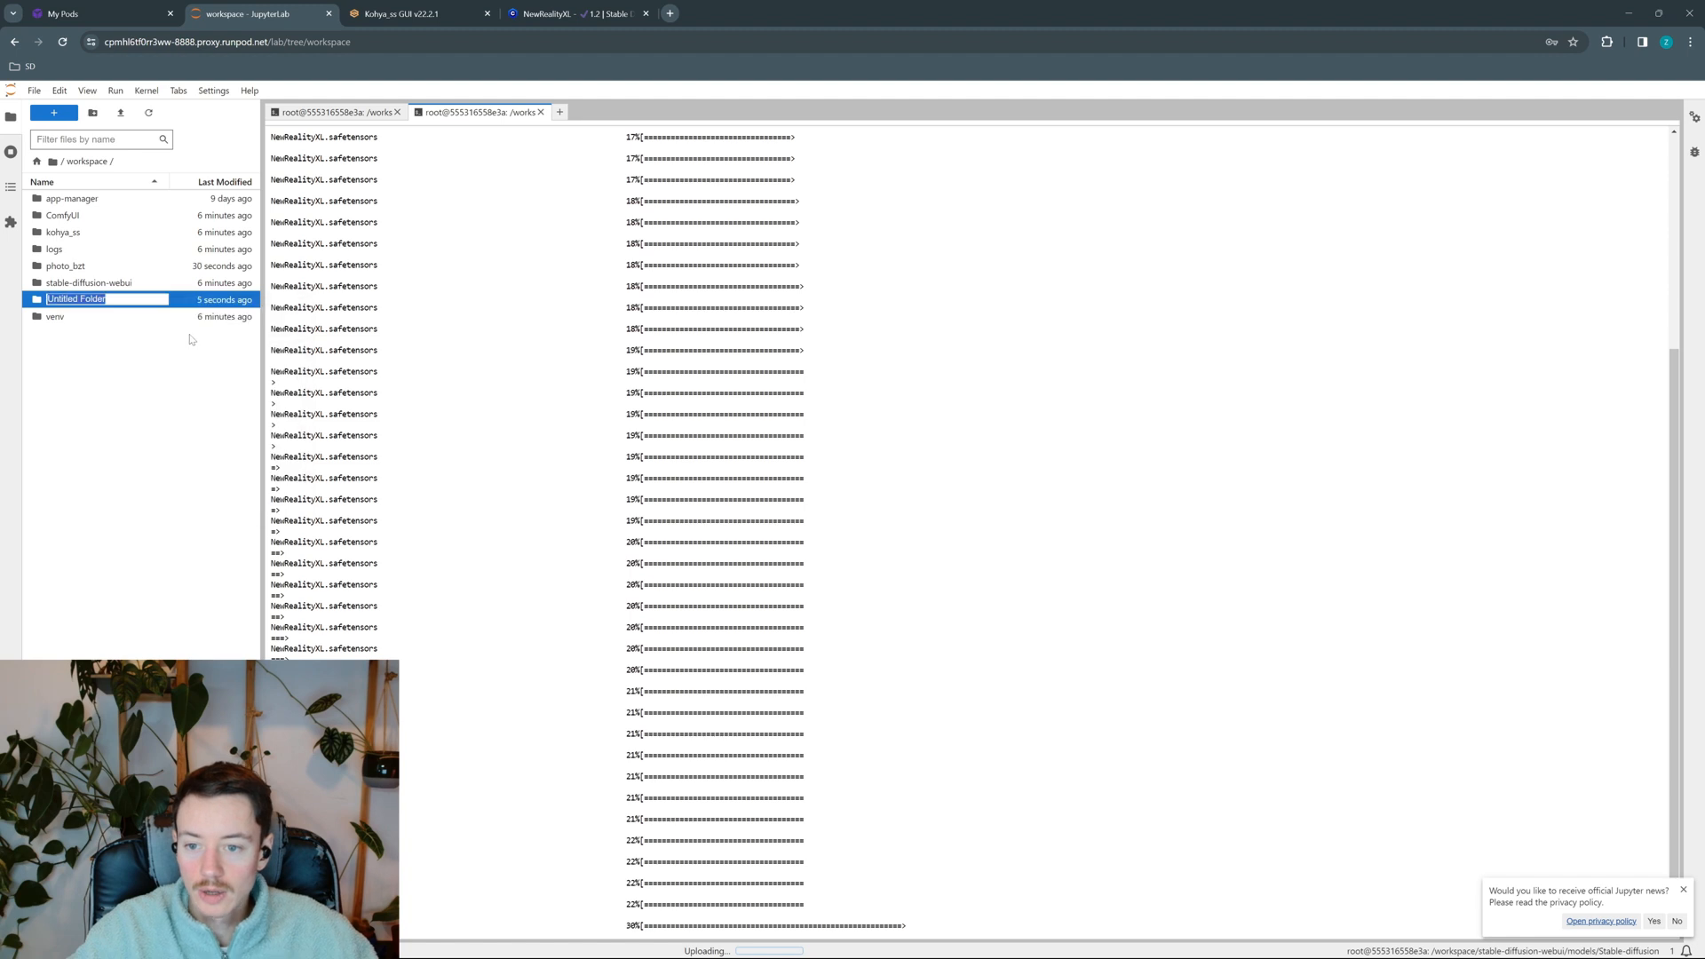
type("lora_bzt")
key("Return")
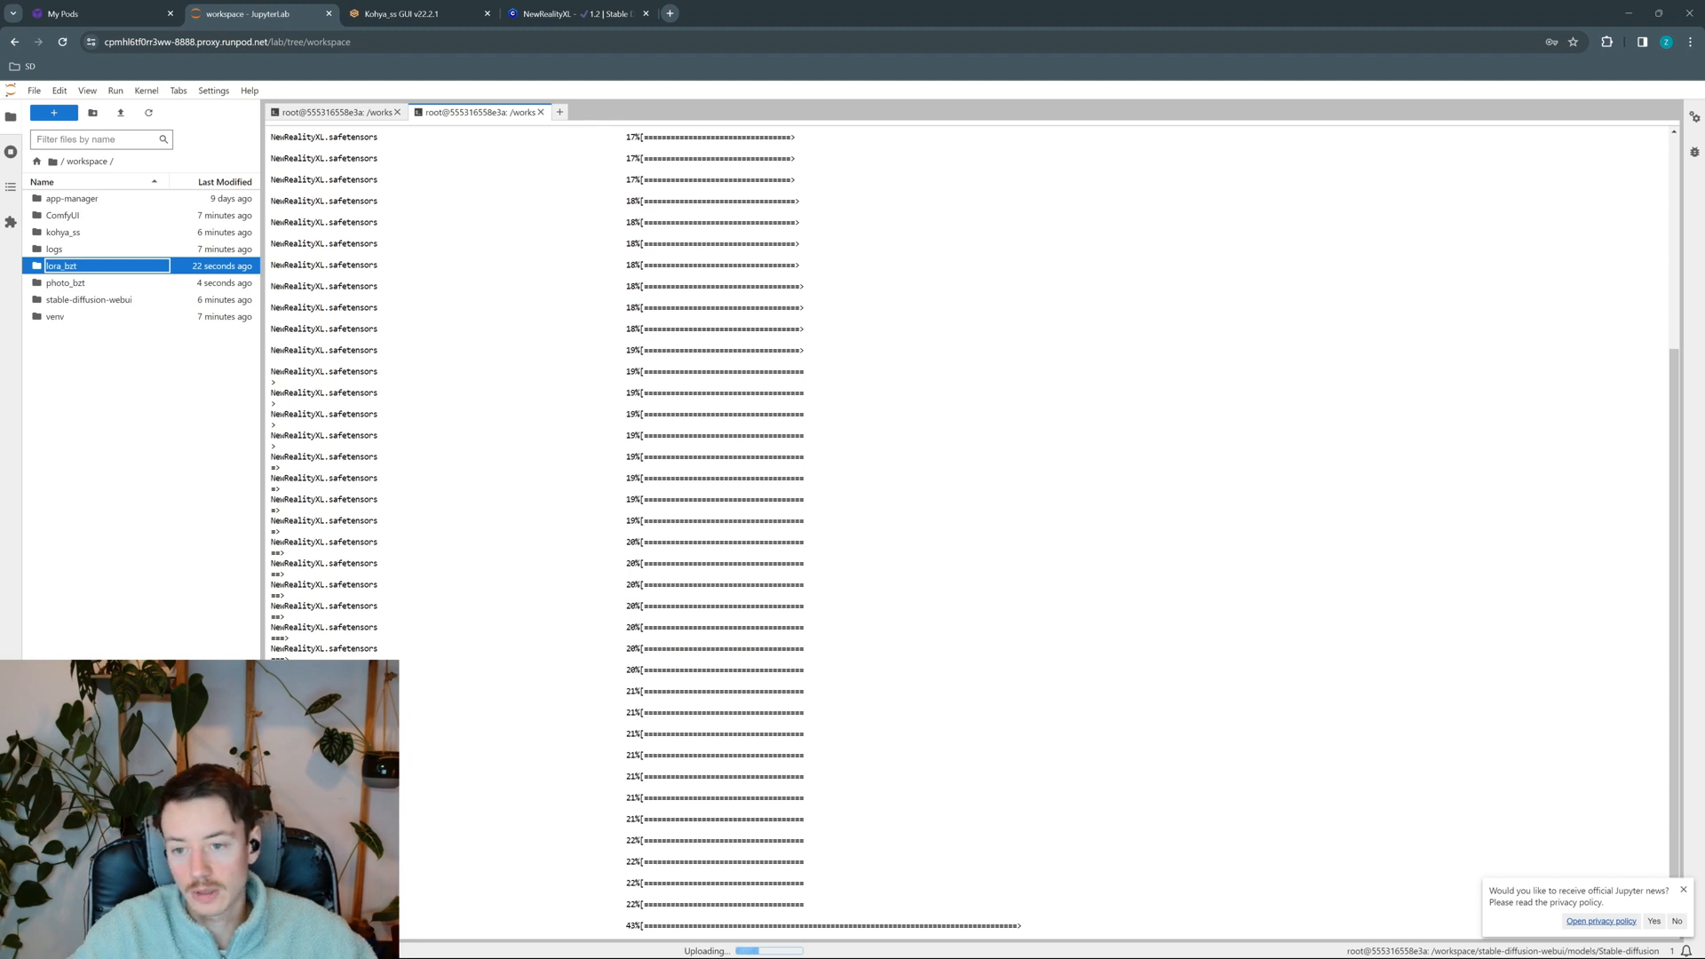
Check the uploaded images in photo_bzt, previewing GOPR0909_1689006614719.JPG, and widen the file browser to read the full file names
double_click(92, 282)
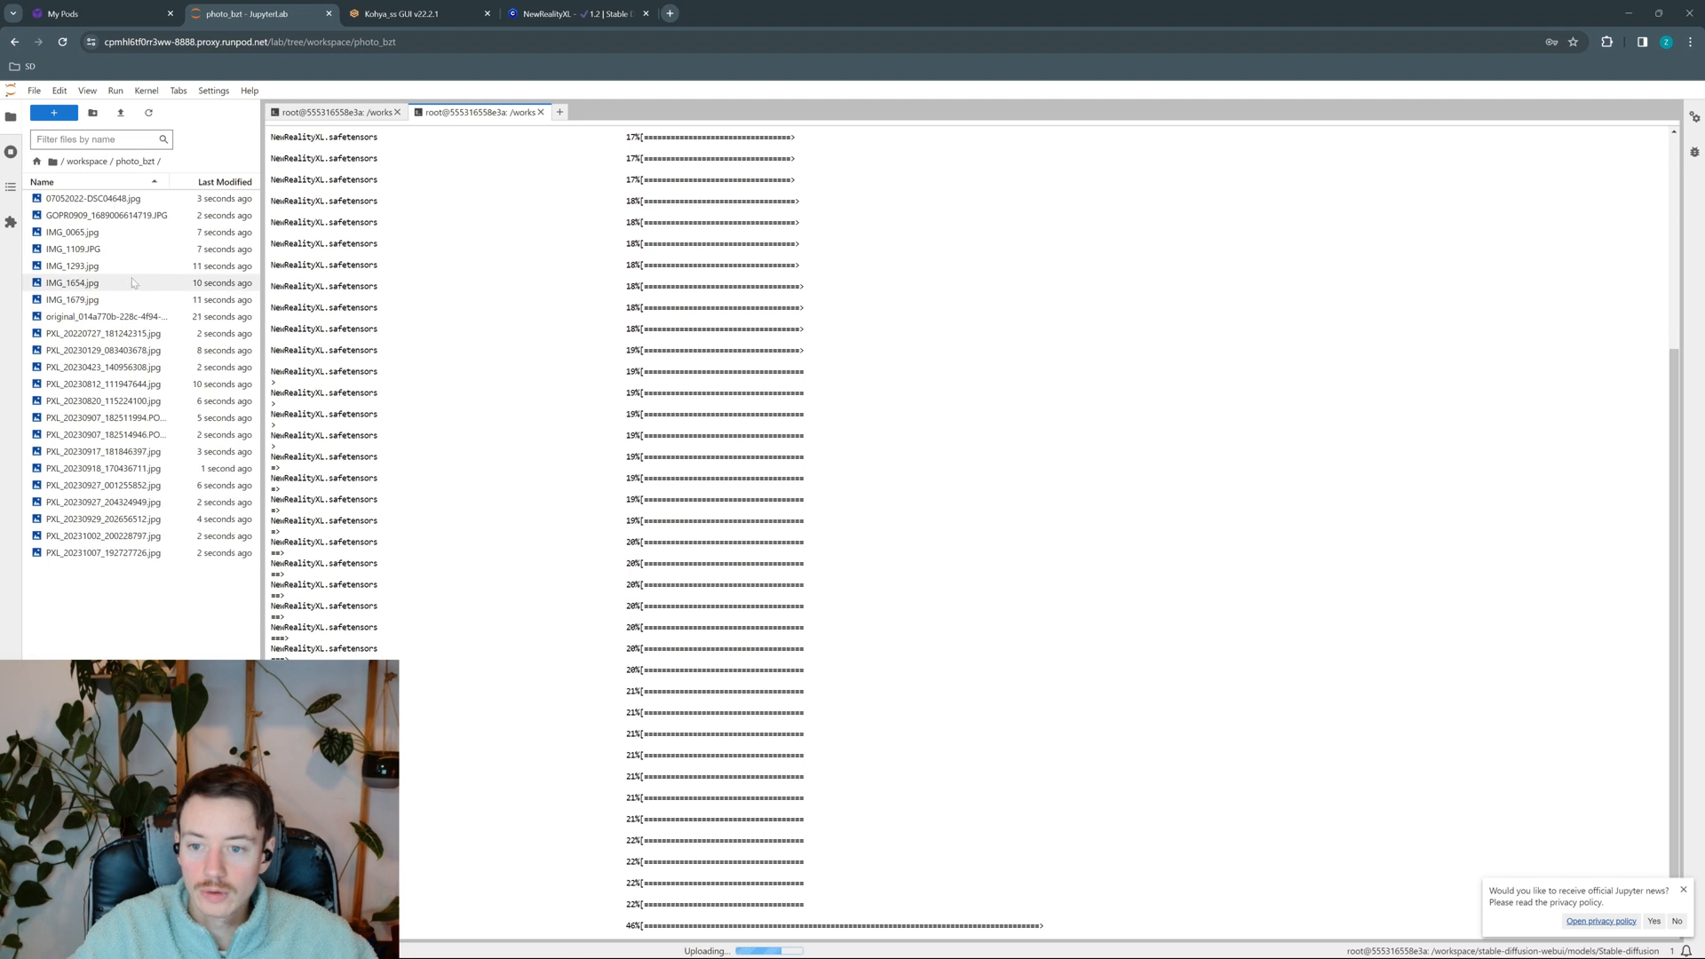
left_click(84, 162)
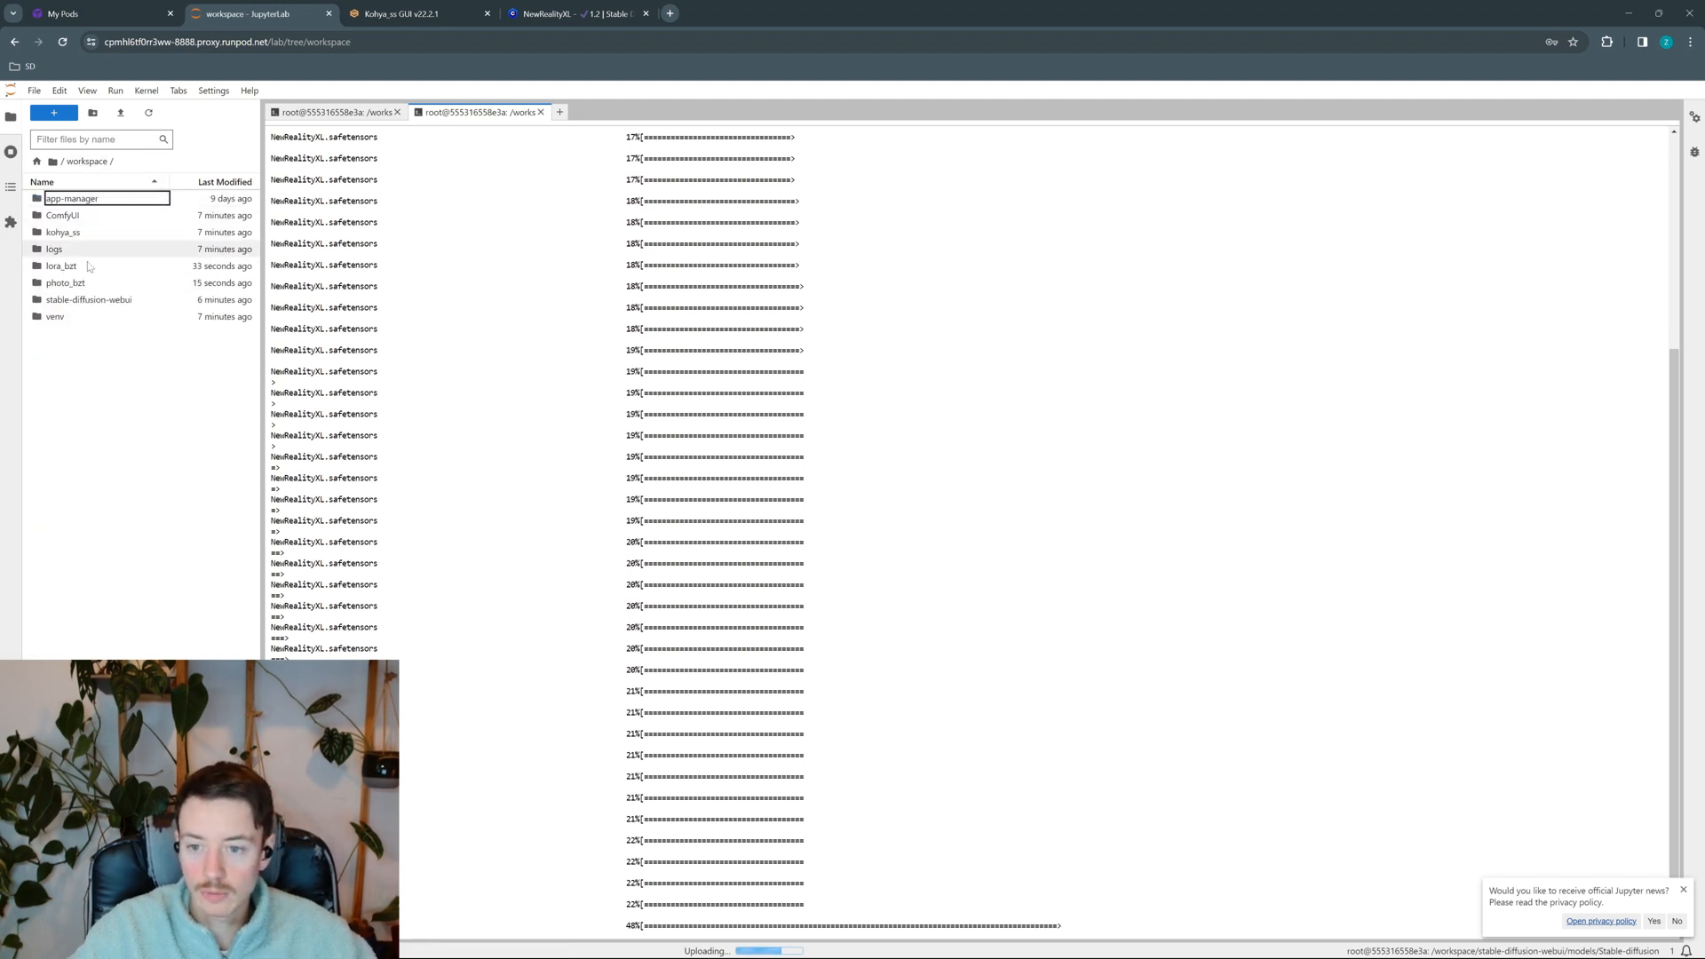
double_click(138, 284)
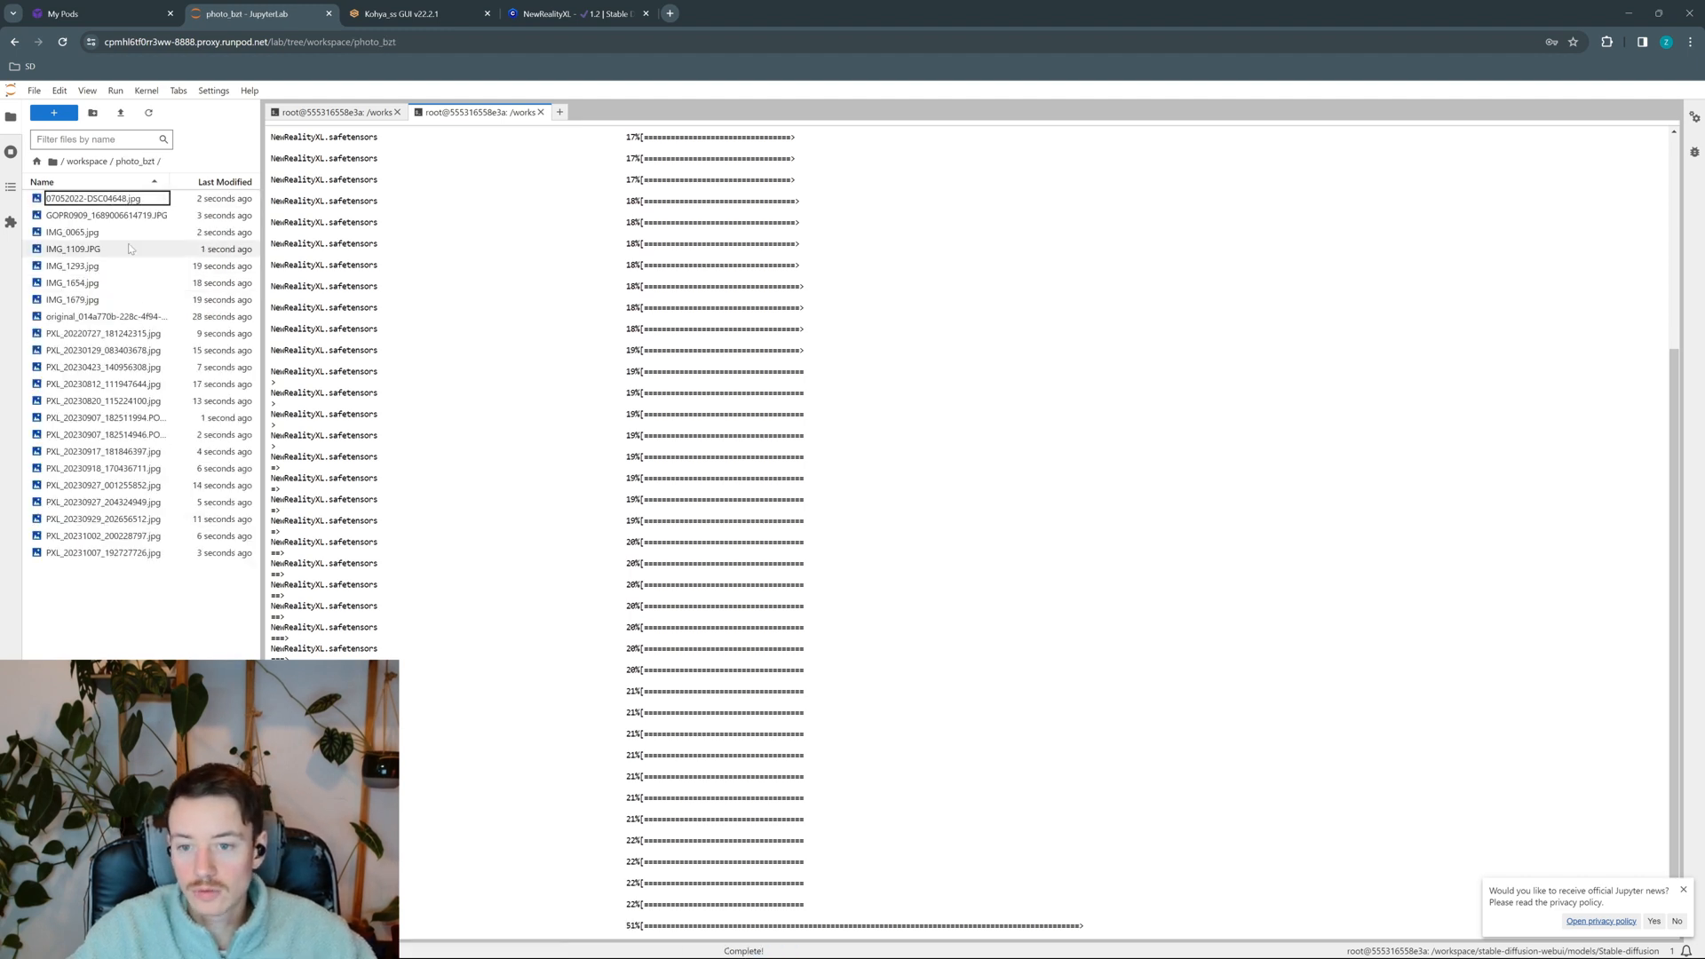
left_click(120, 200)
double_click(115, 215)
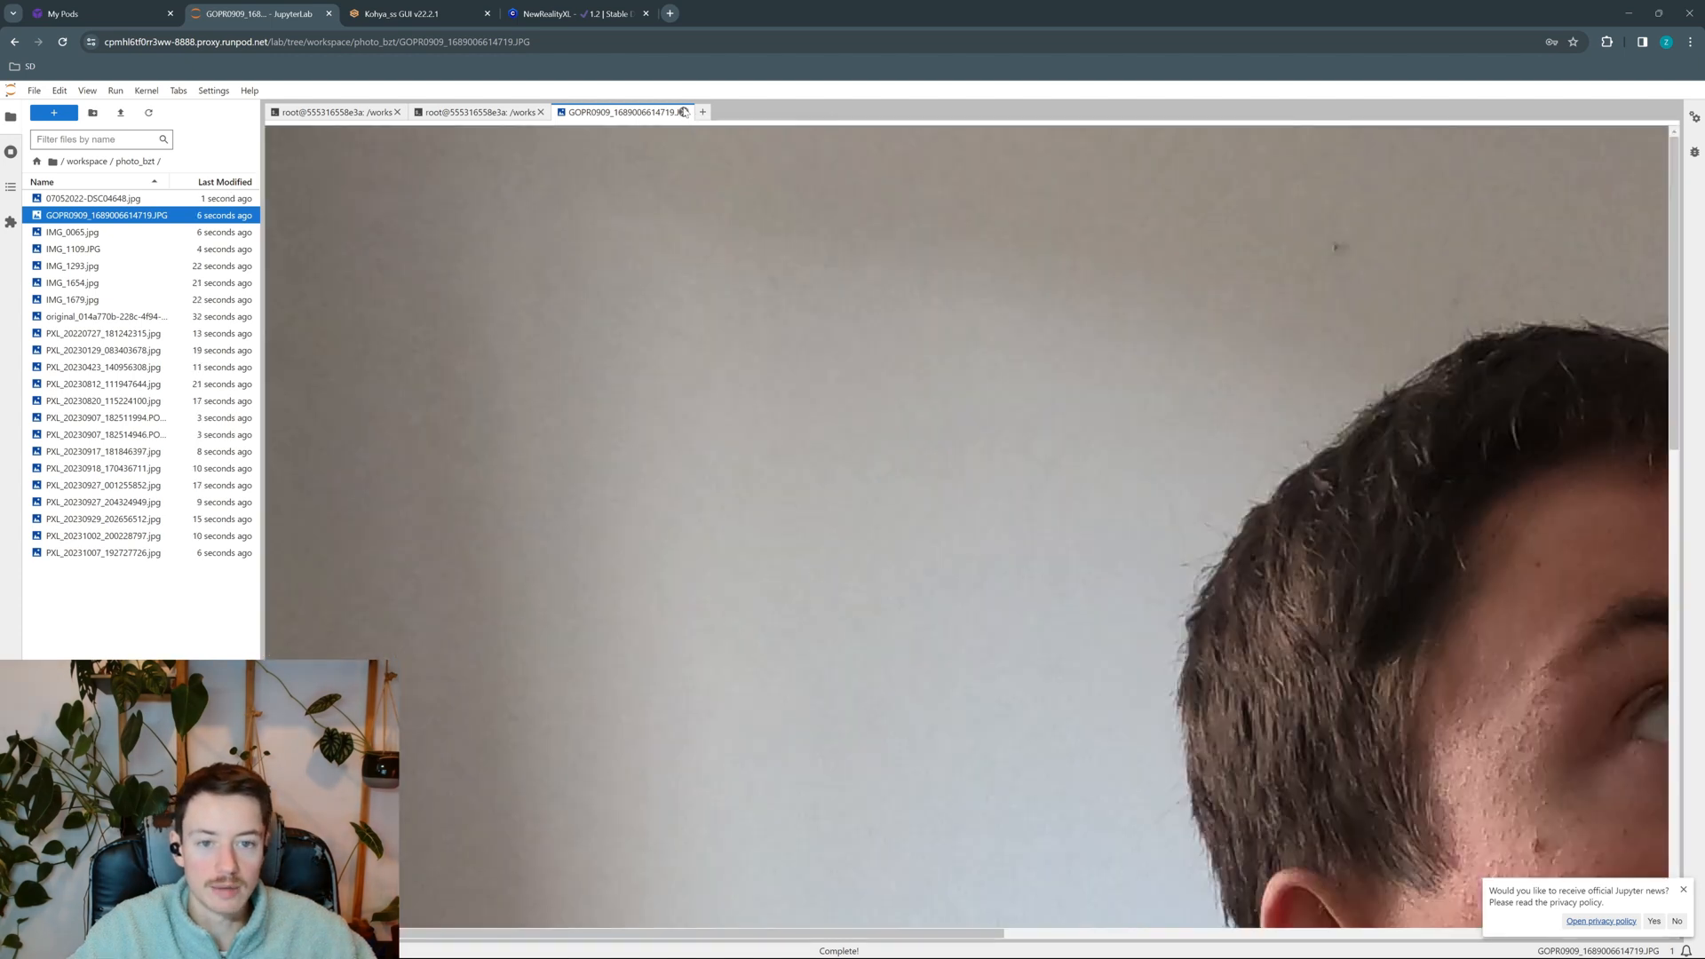
left_click(683, 112)
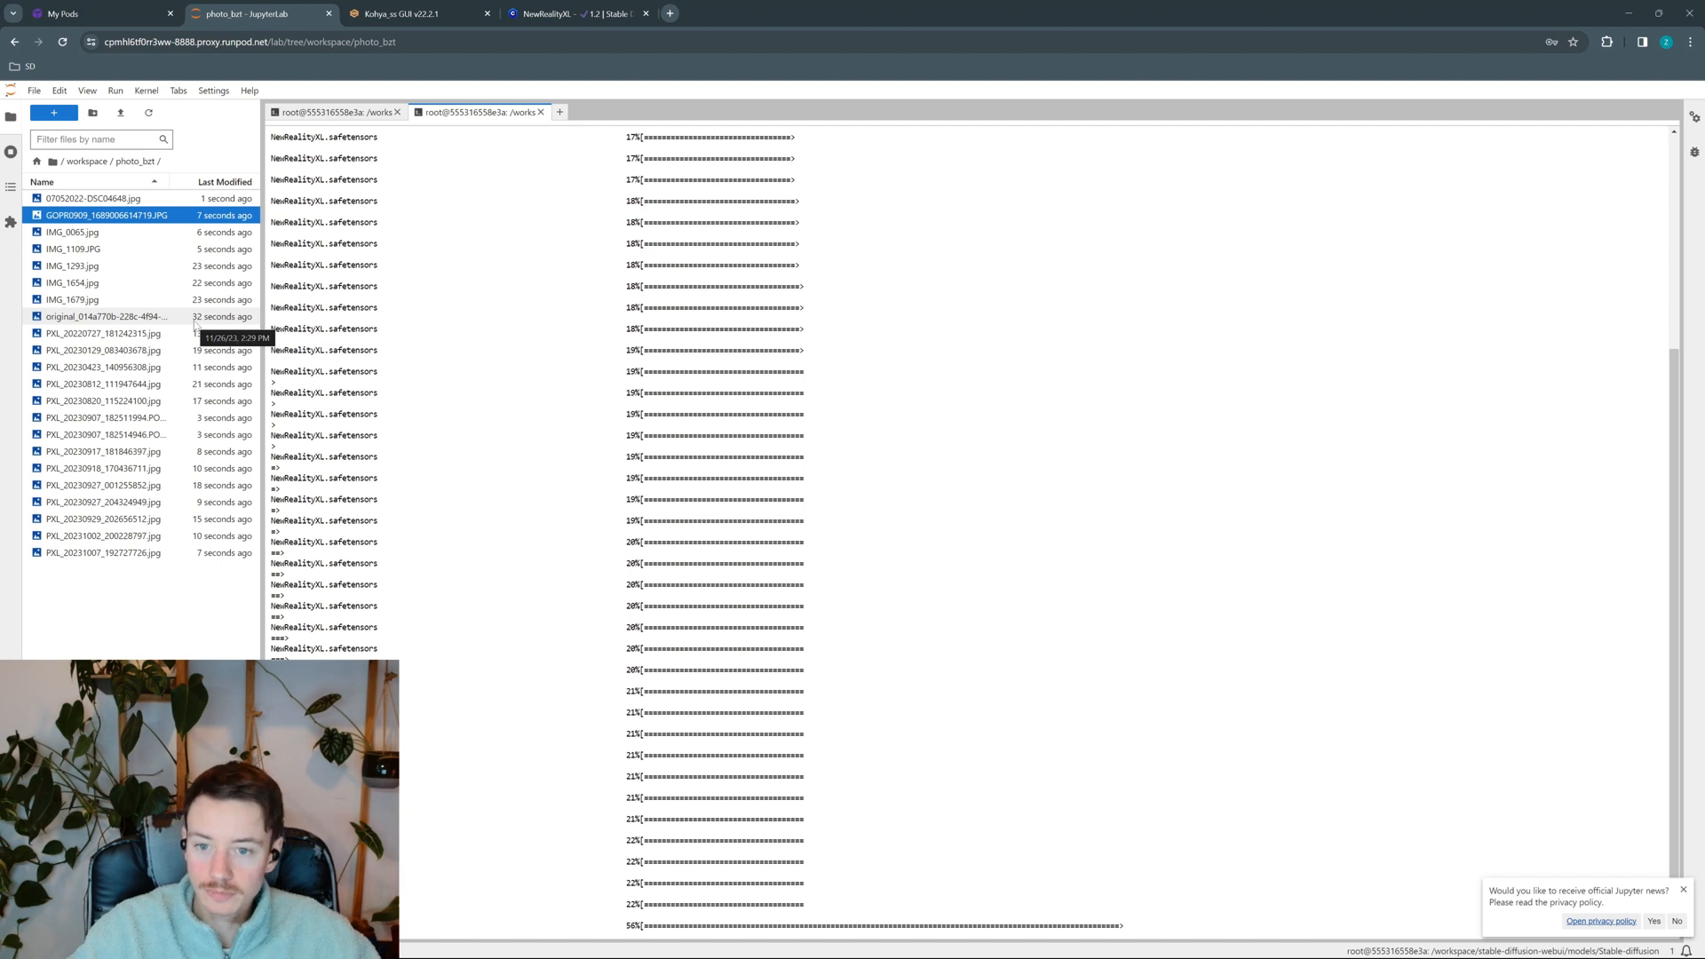
left_click(199, 554)
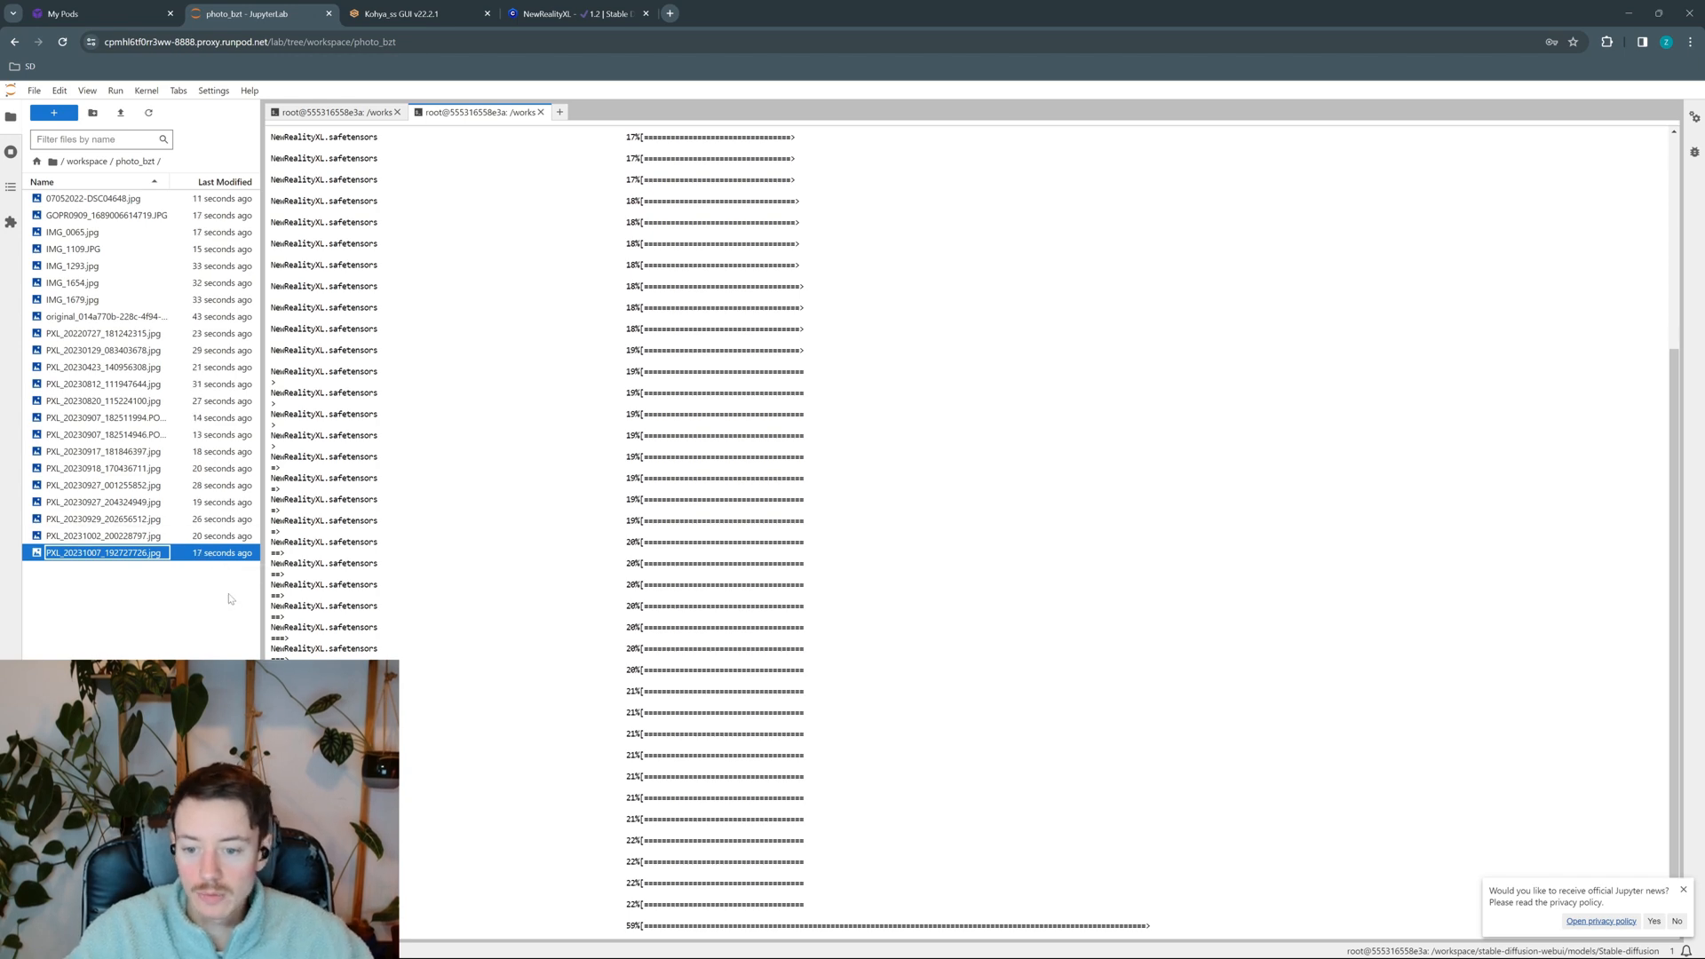
left_click_drag(261, 373, 369, 373)
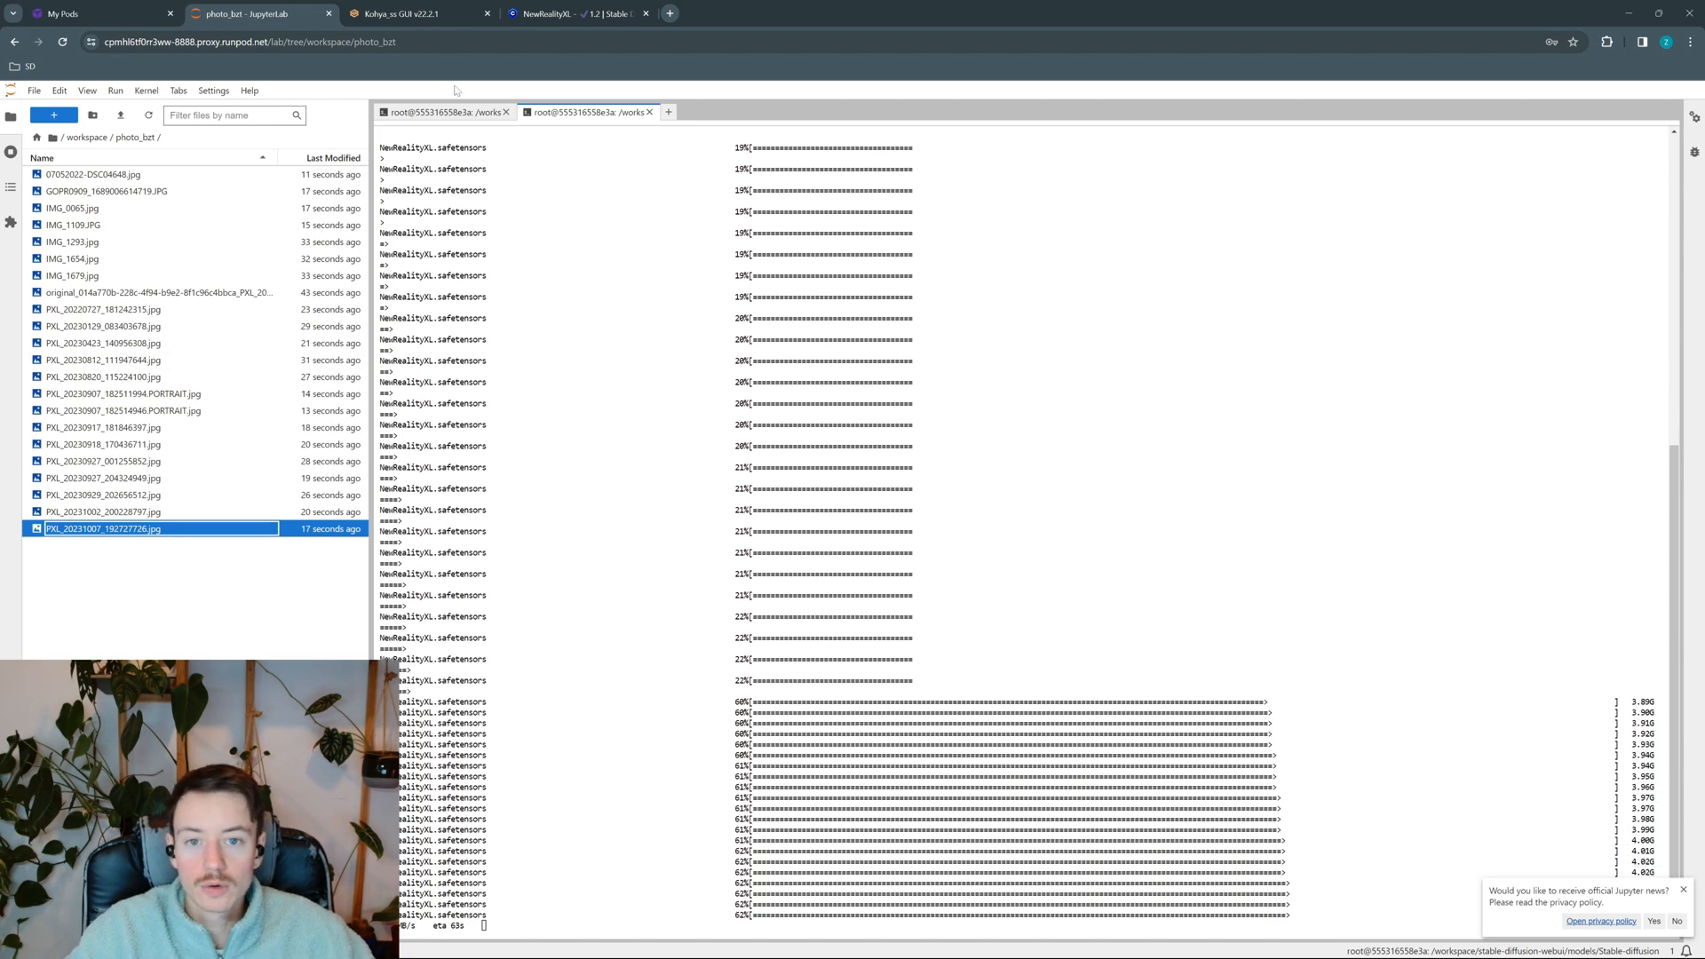
Switch to the Kohya_ss GUI and open its BLIP captioning utility, ready to enter the image folder
left_click(402, 13)
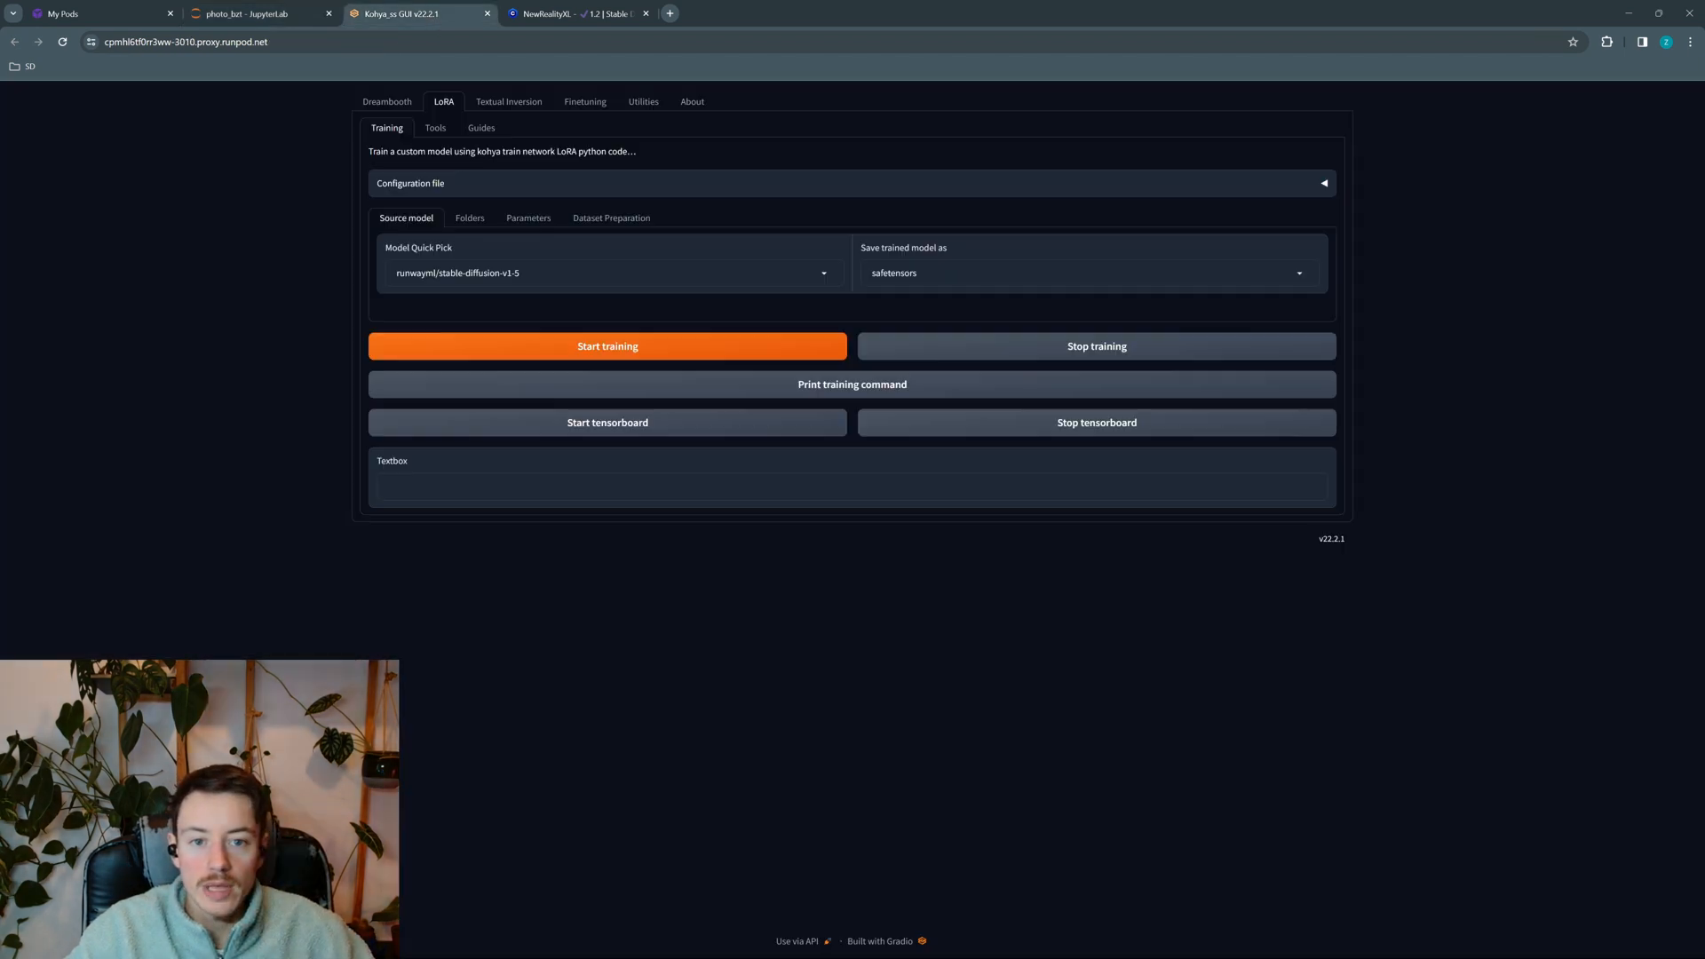
left_click(646, 104)
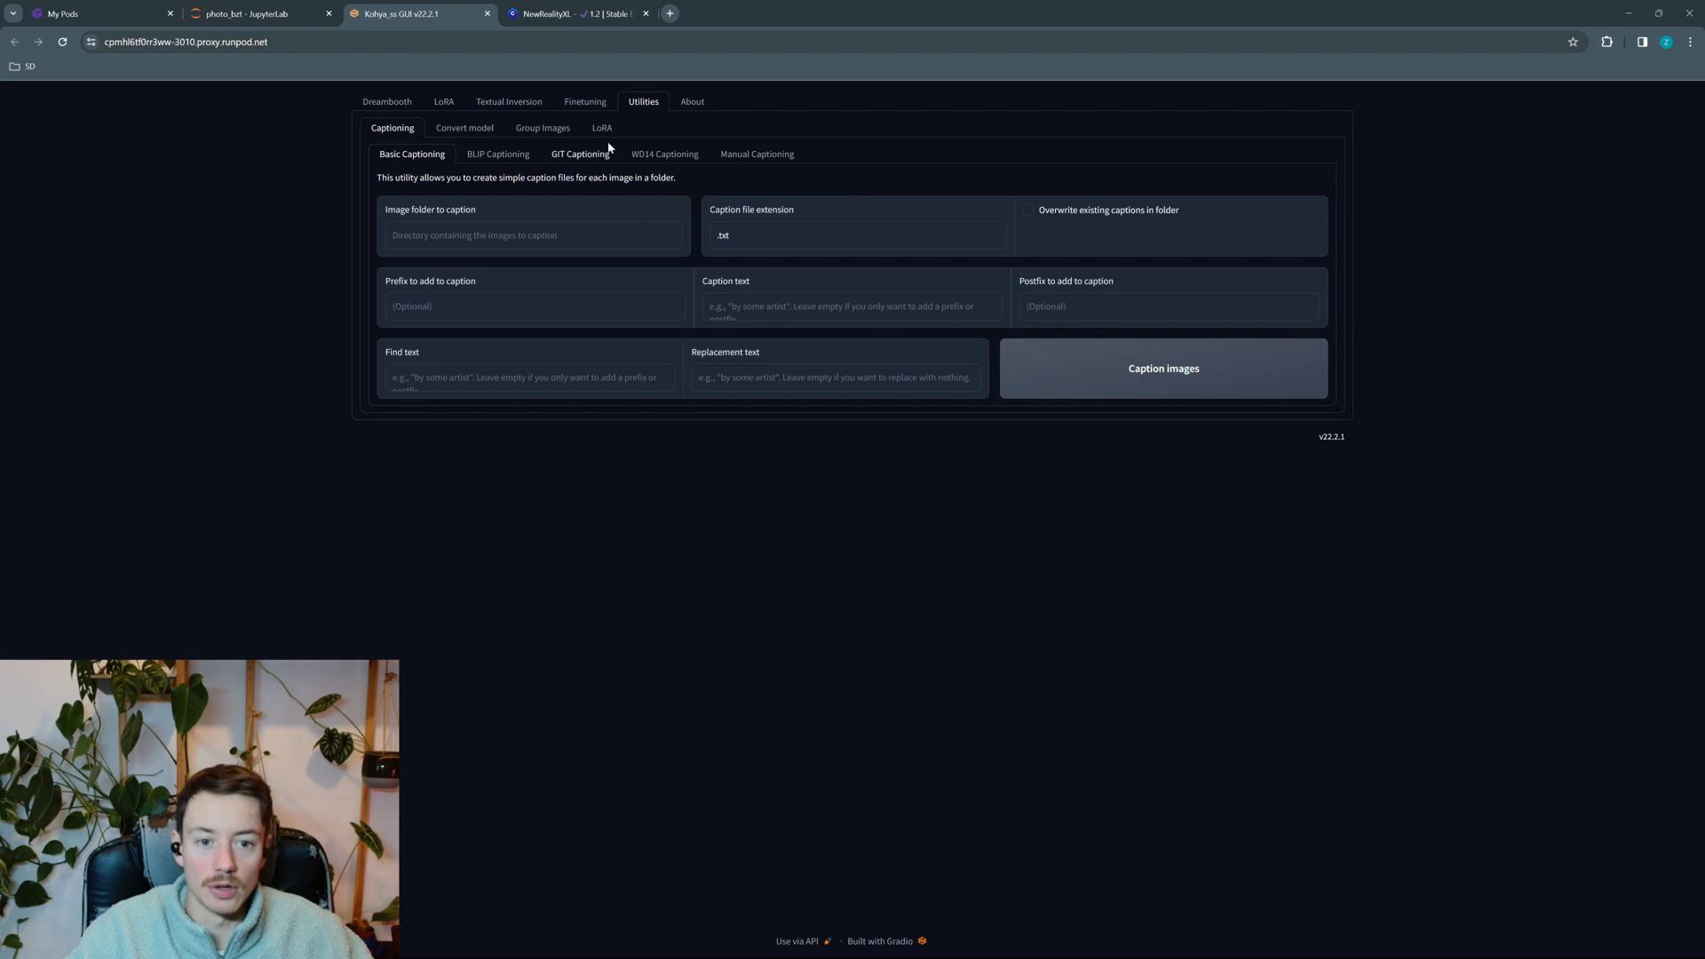
left_click(503, 160)
left_click(665, 165)
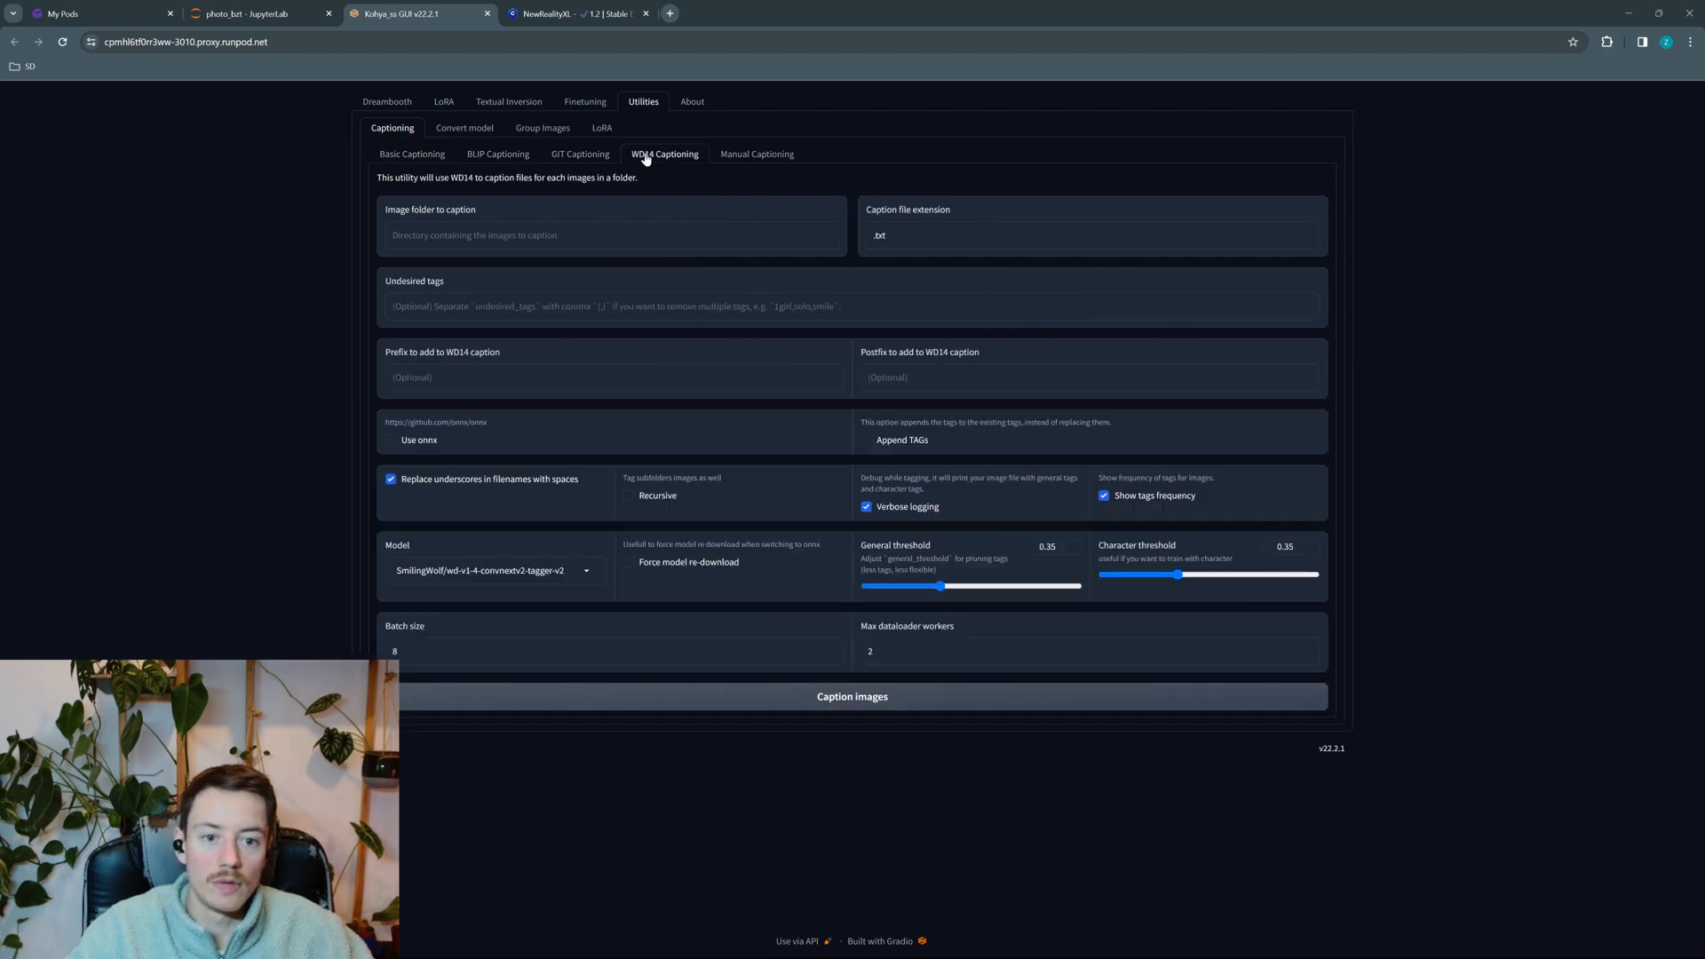
left_click(497, 154)
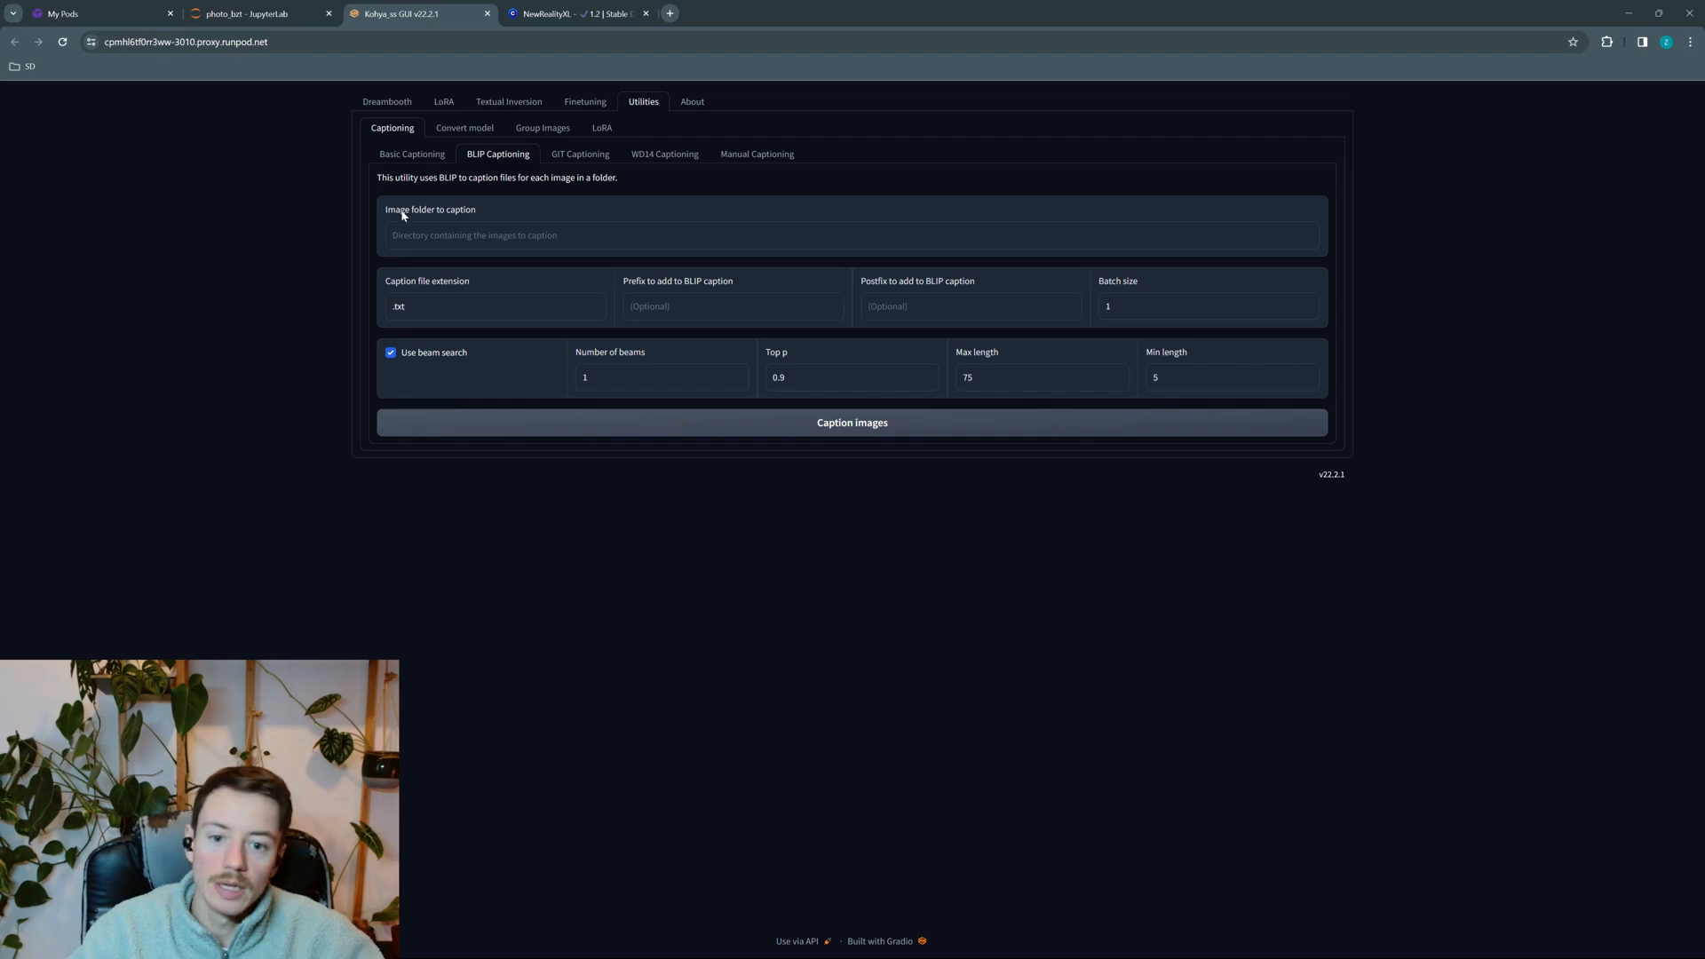
left_click_drag(477, 211, 390, 214)
left_click(448, 222)
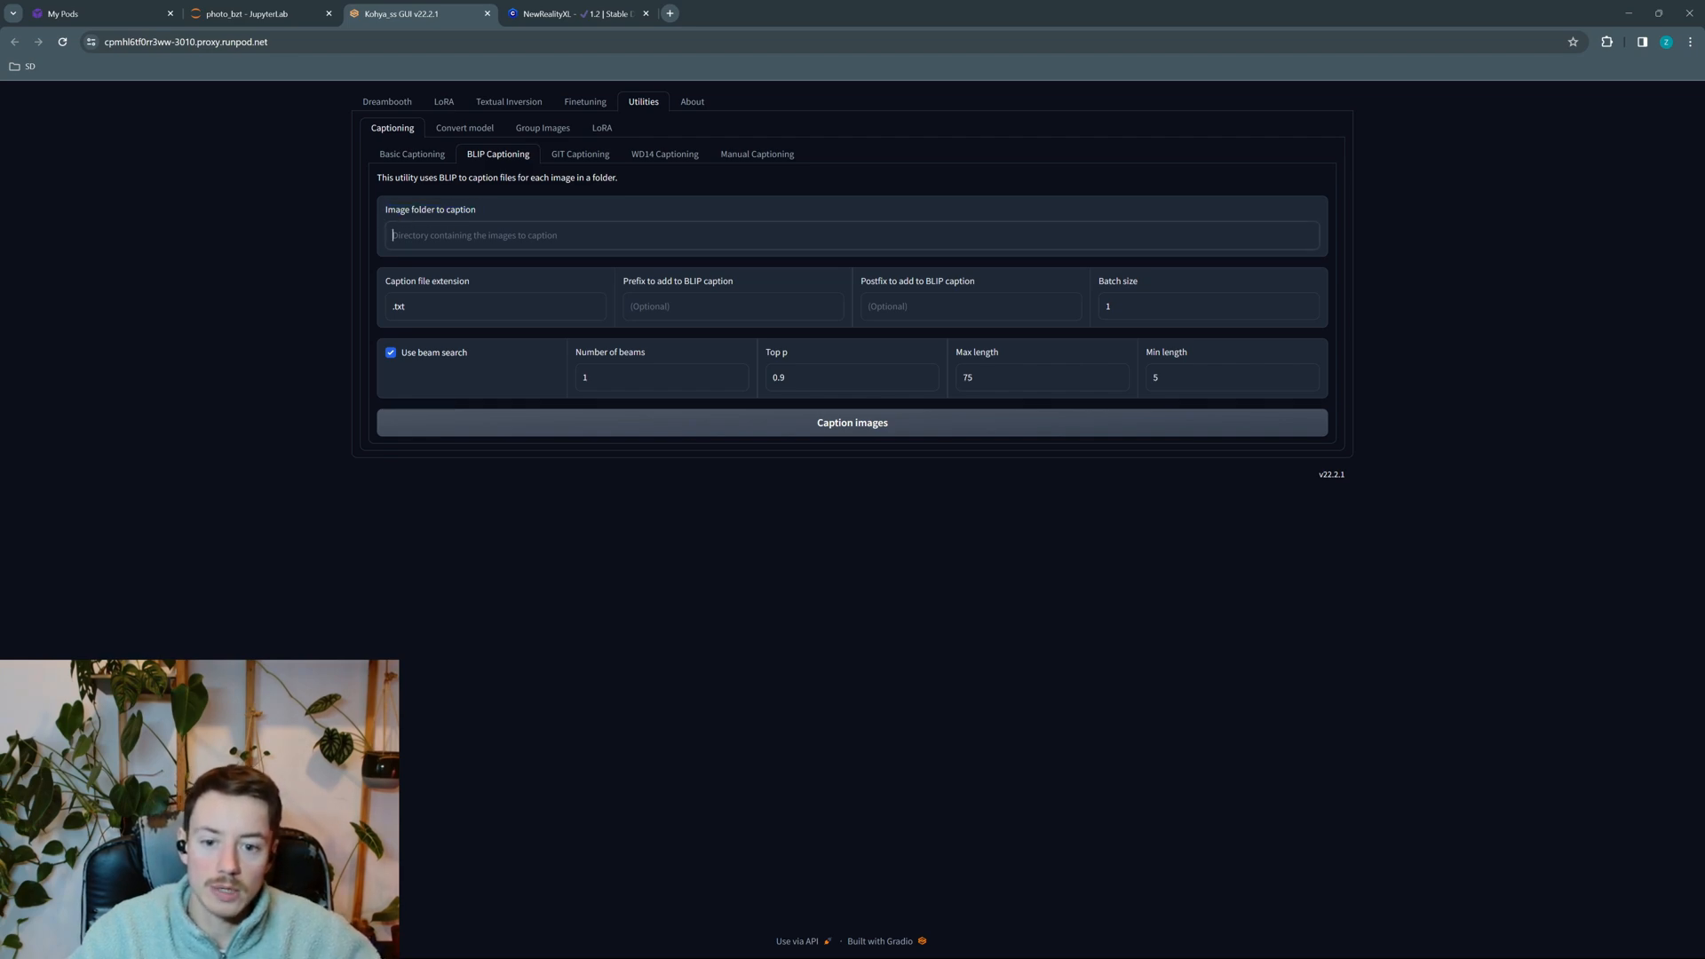
Set the BLIP image folder to /workspace/photo_bzt using its path copied from JupyterLab, and caption the images with the prefix "a picture of bzt,"
left_click(249, 16)
left_click(87, 136)
right_click(72, 260)
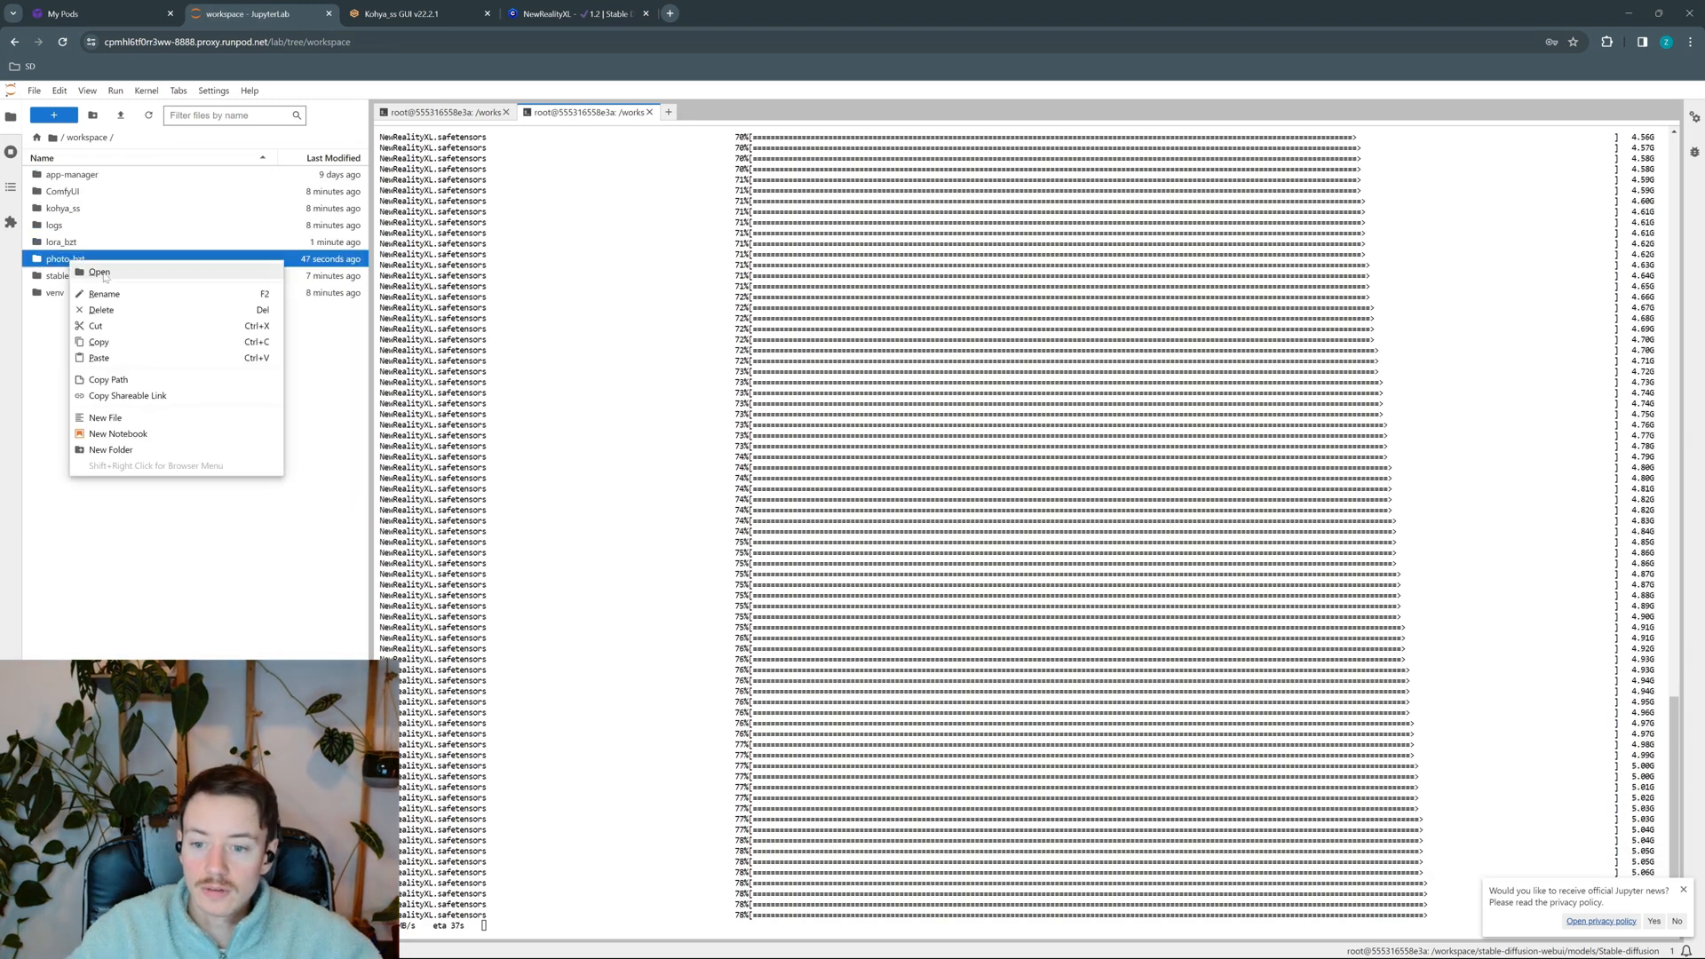
left_click(151, 379)
left_click(420, 23)
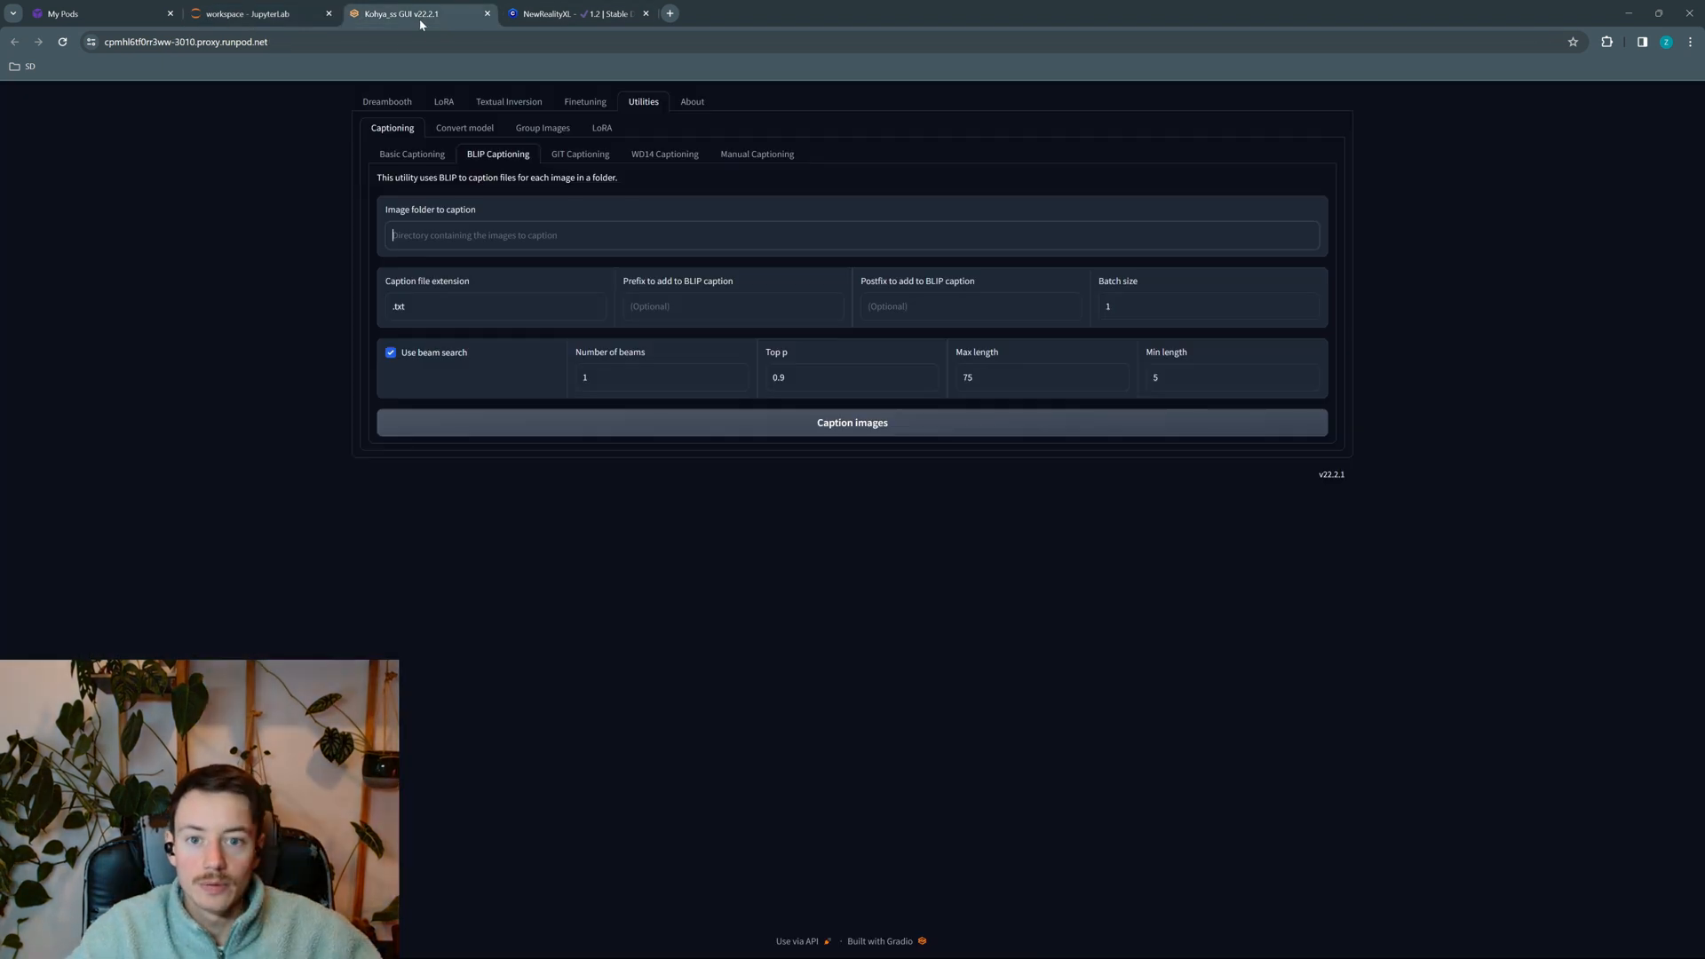
type("/")
key("ctrl+v")
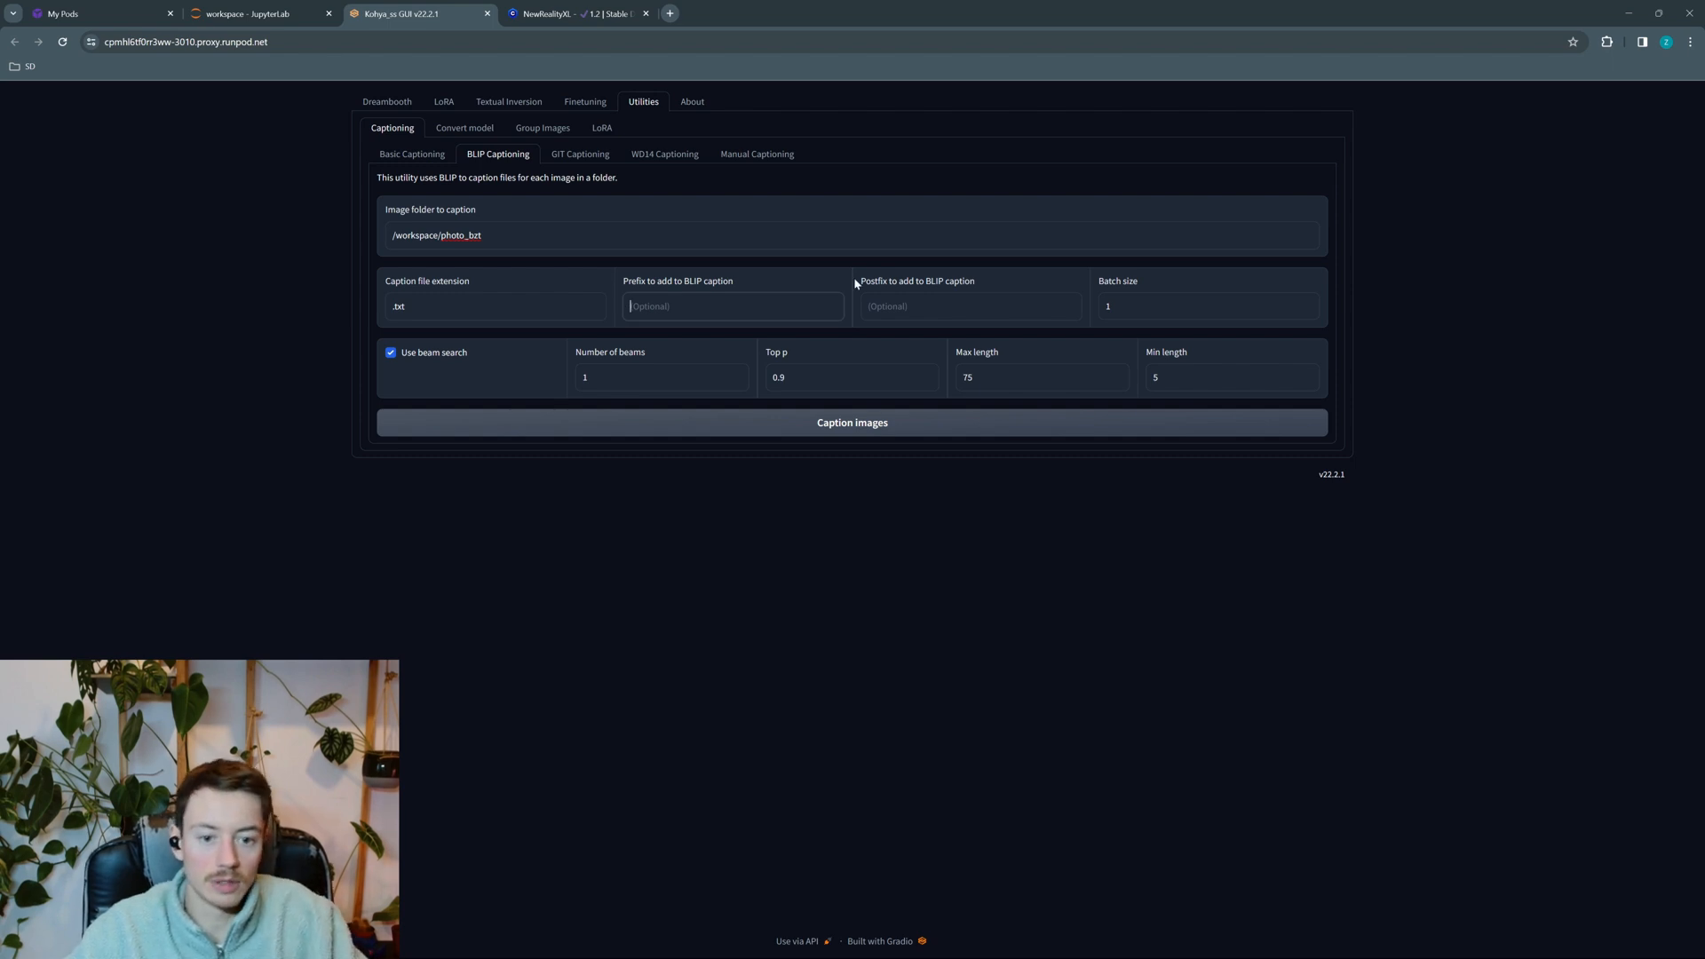
type("a picture of bzt,")
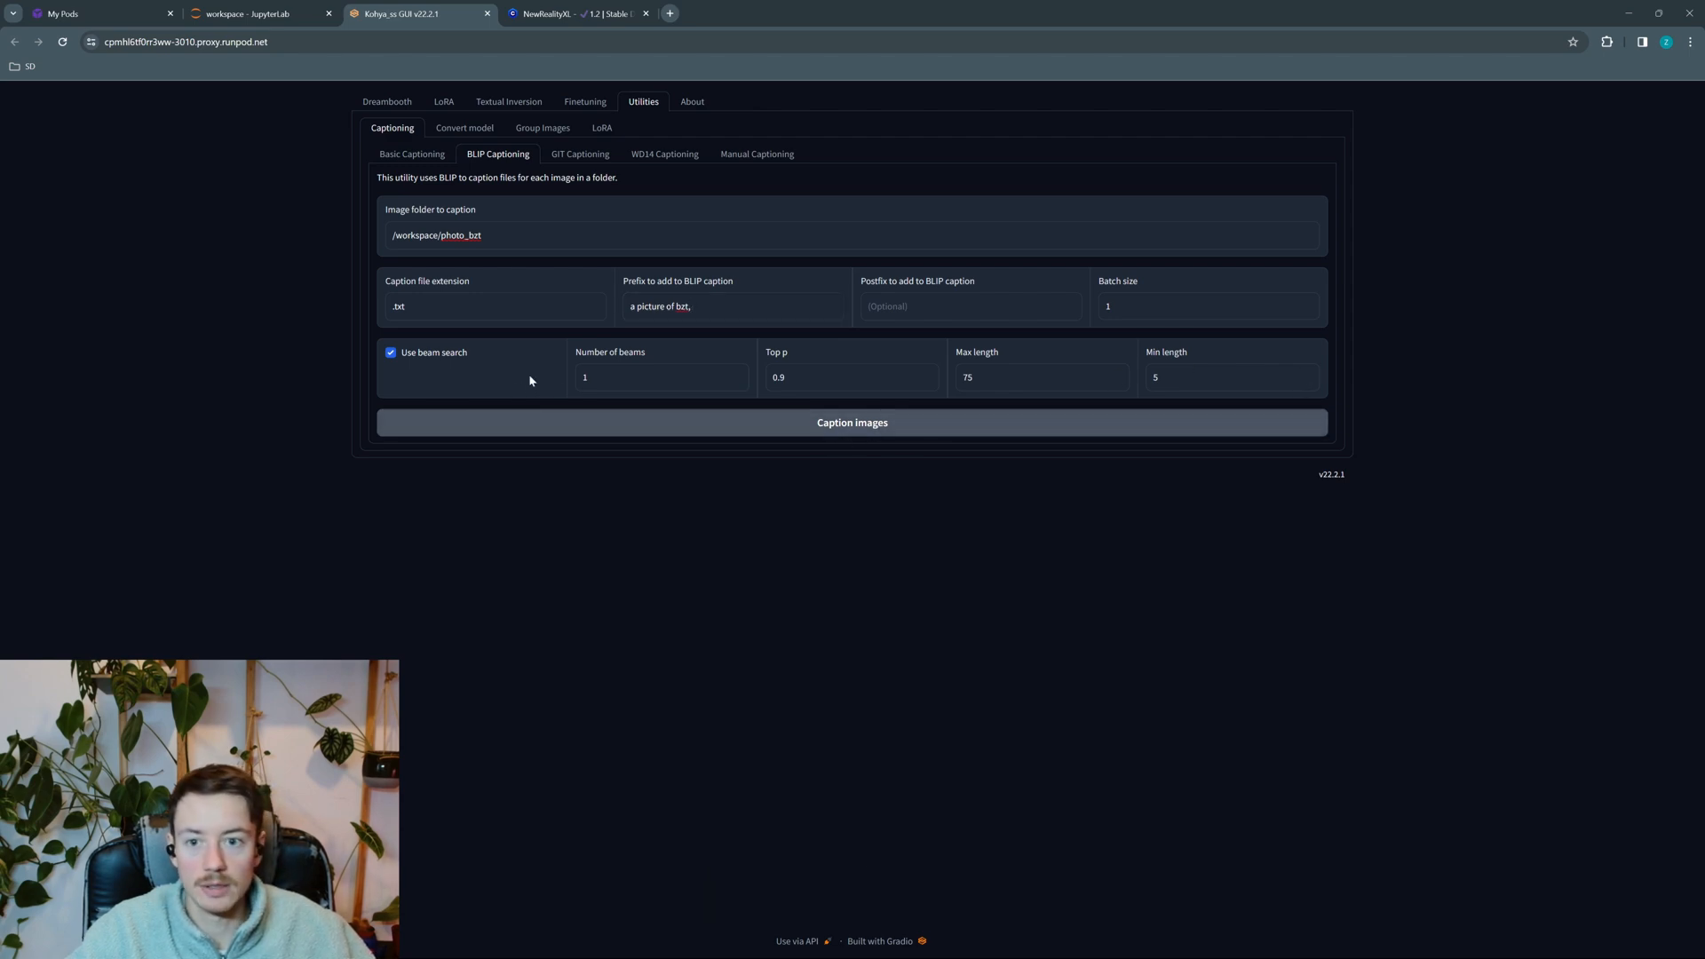
Open photo_bzt in JupyterLab and copy the Kohya SS log path /workspace/logs/kohya_ss.log from the template's readme in RunPod
left_click(256, 14)
double_click(86, 259)
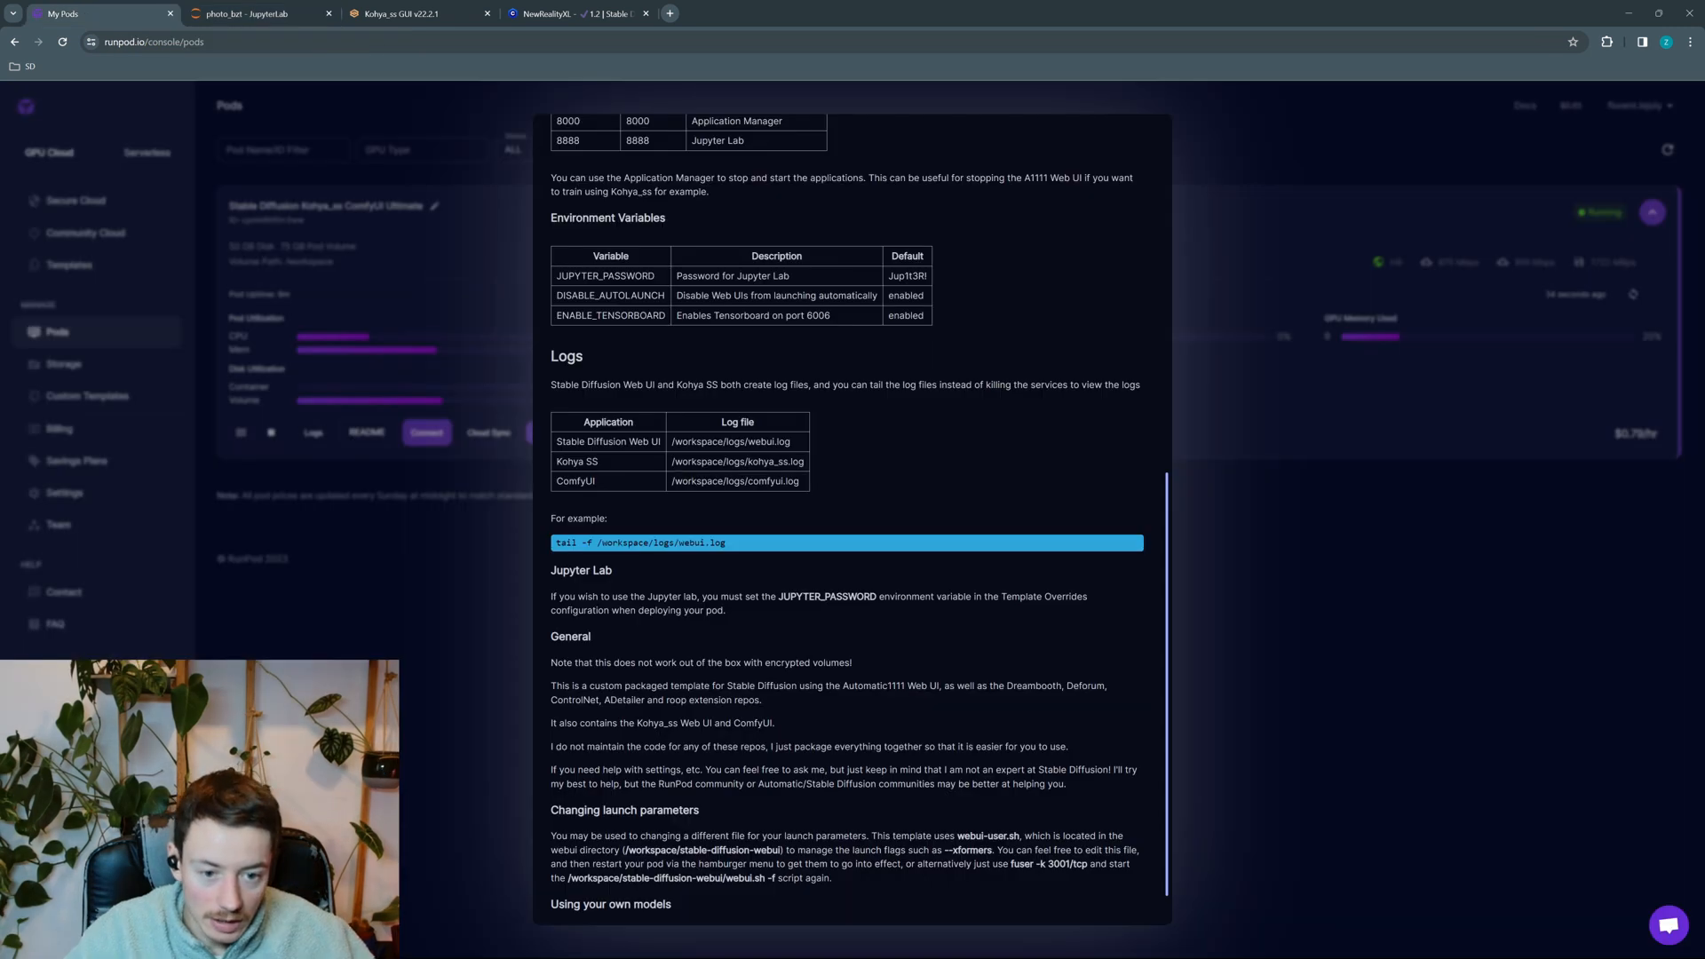
left_click_drag(671, 462, 805, 463)
key("ctrl+c")
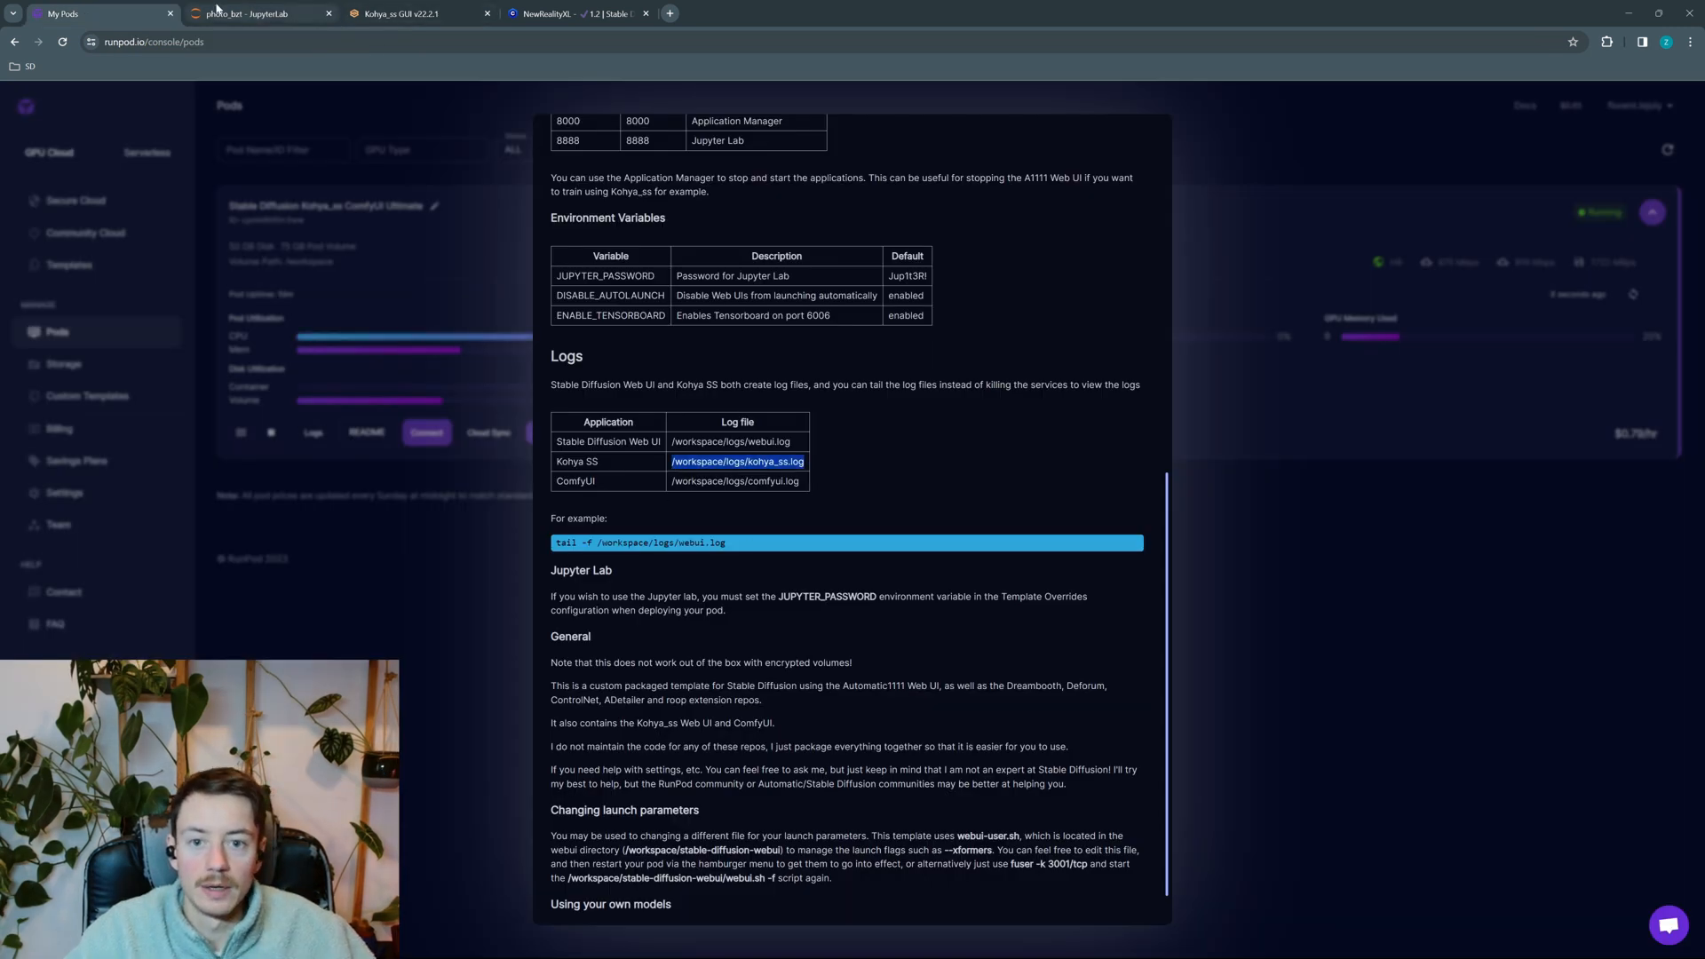
Follow the captioning progress by running tail -f /workspace/logs/kohya_ss.log in the second JupyterLab terminal
left_click(382, 15)
left_click(258, 16)
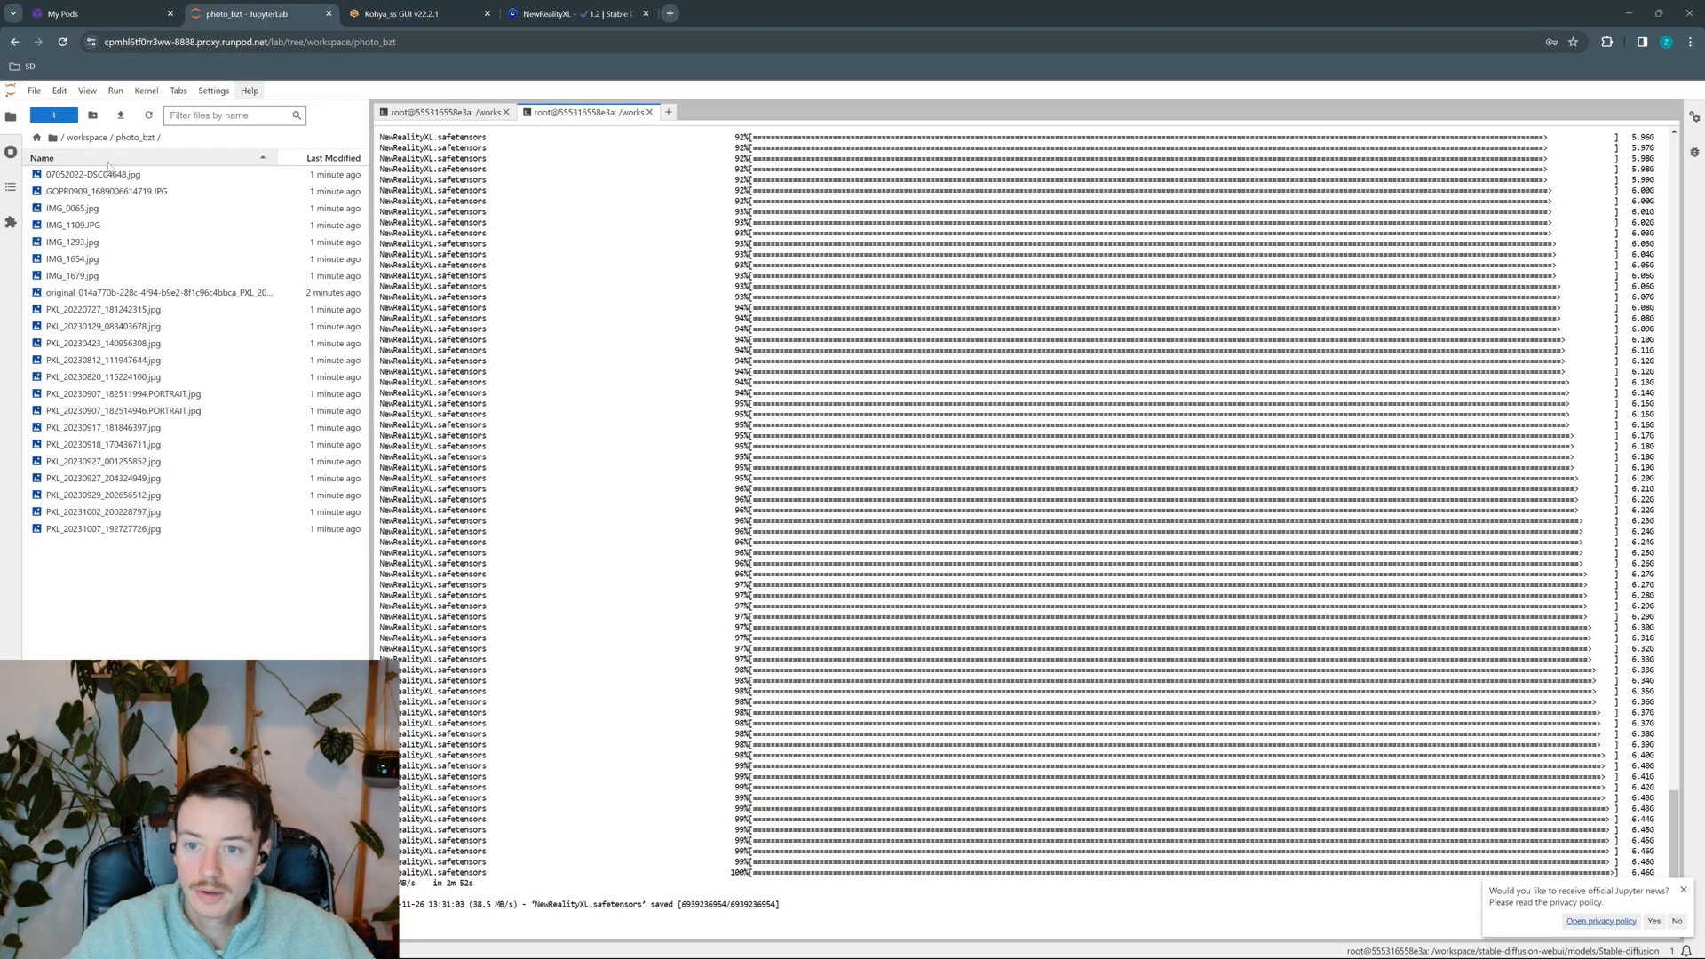
type("tai")
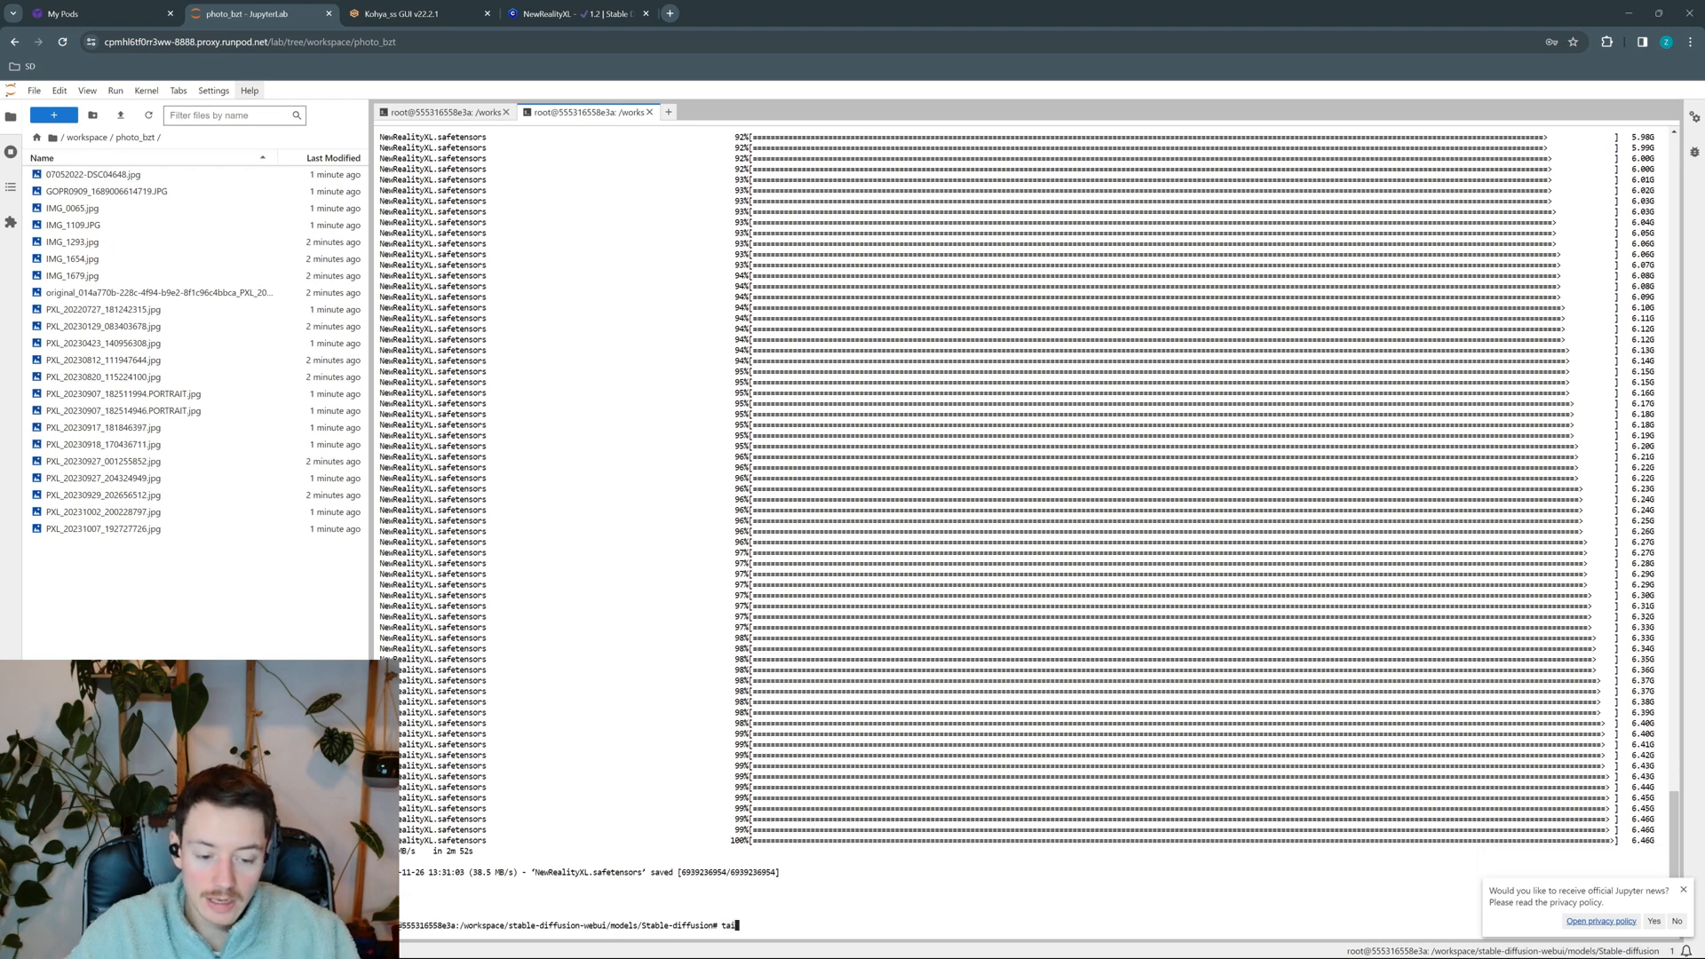
type("l -f")
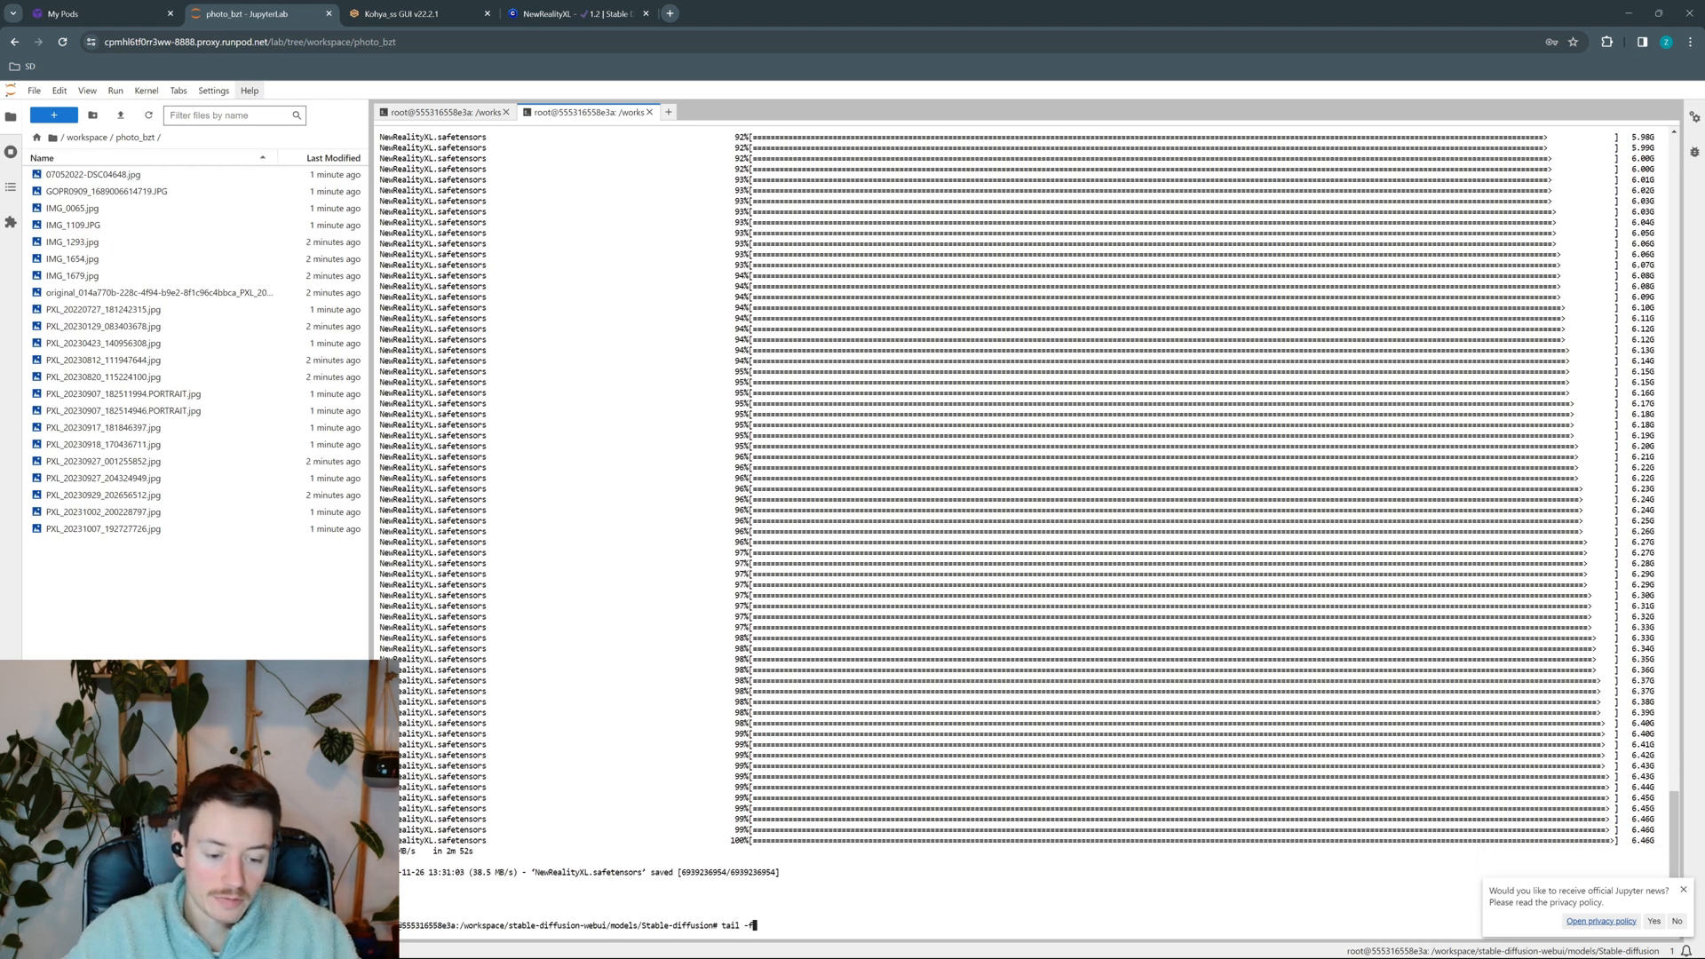
key("ctrl+v")
key("Tab")
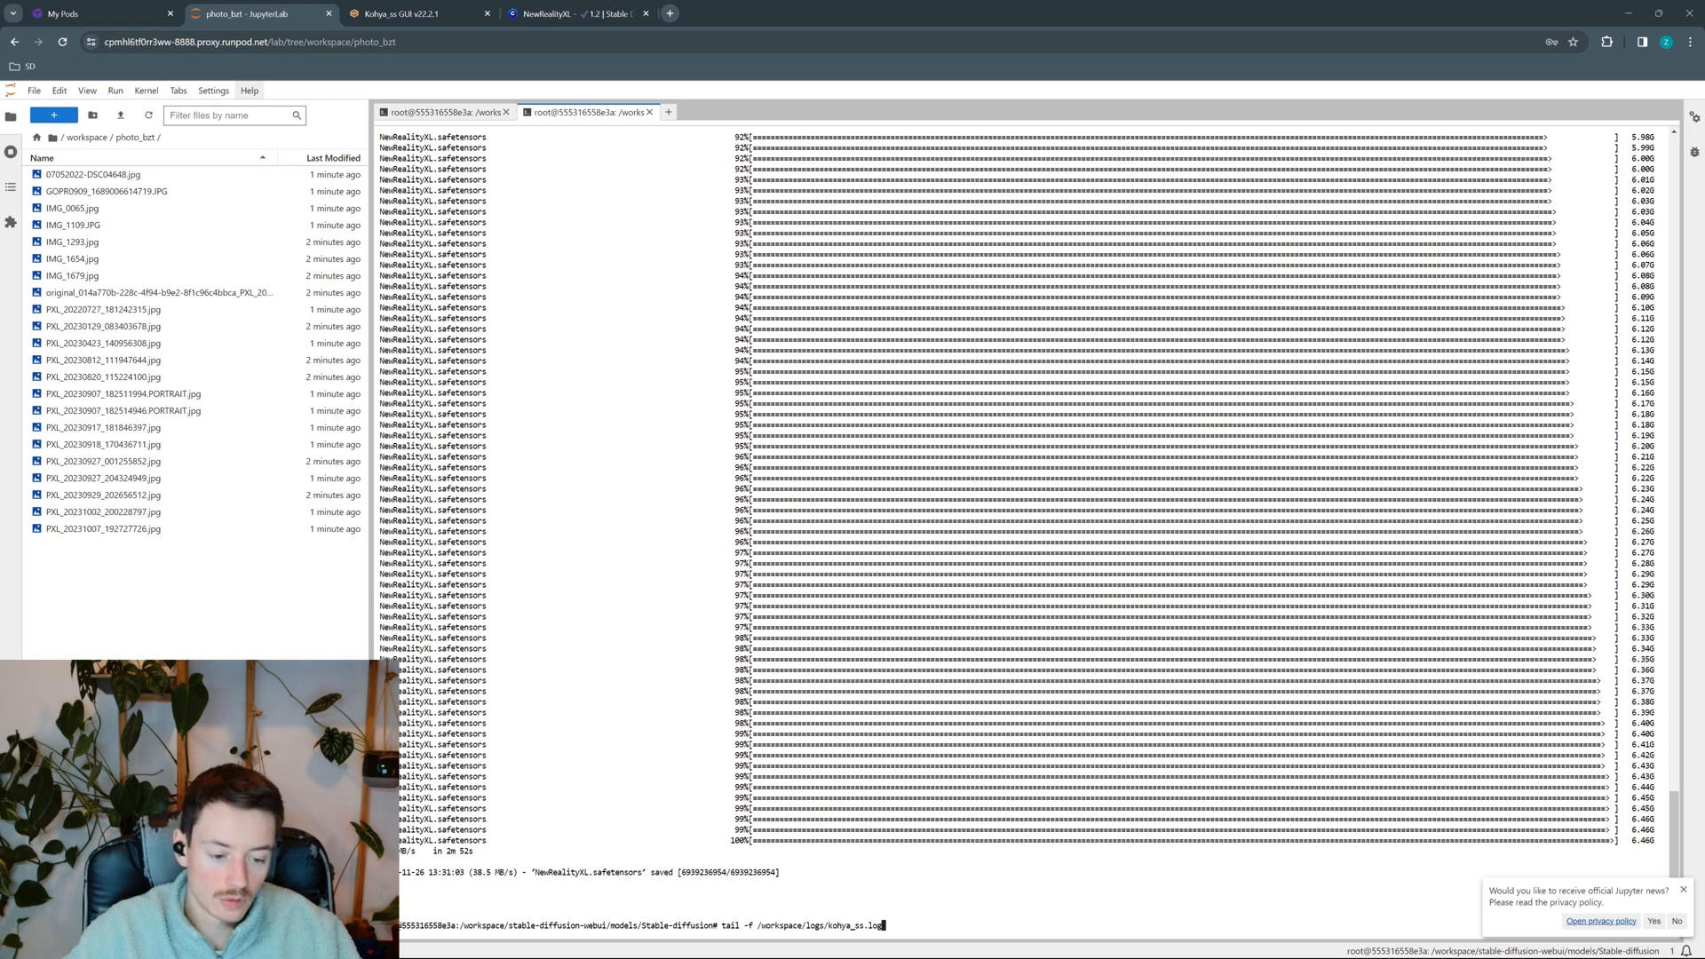
key("Return")
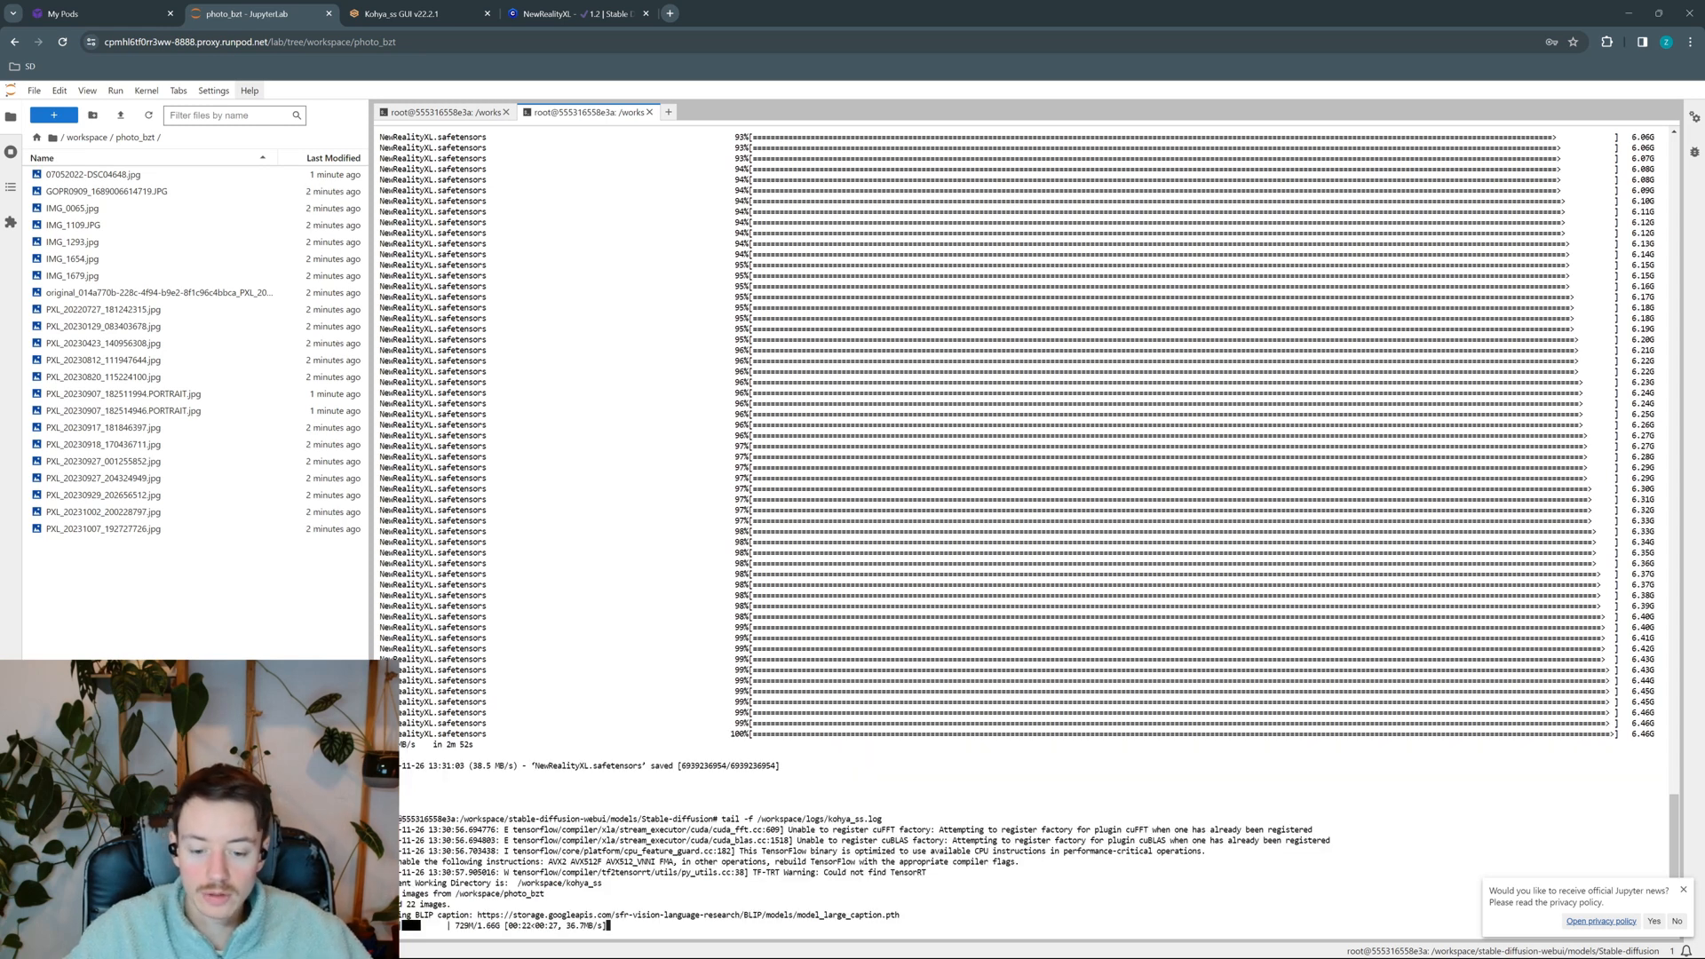
left_click_drag(399, 915, 570, 883)
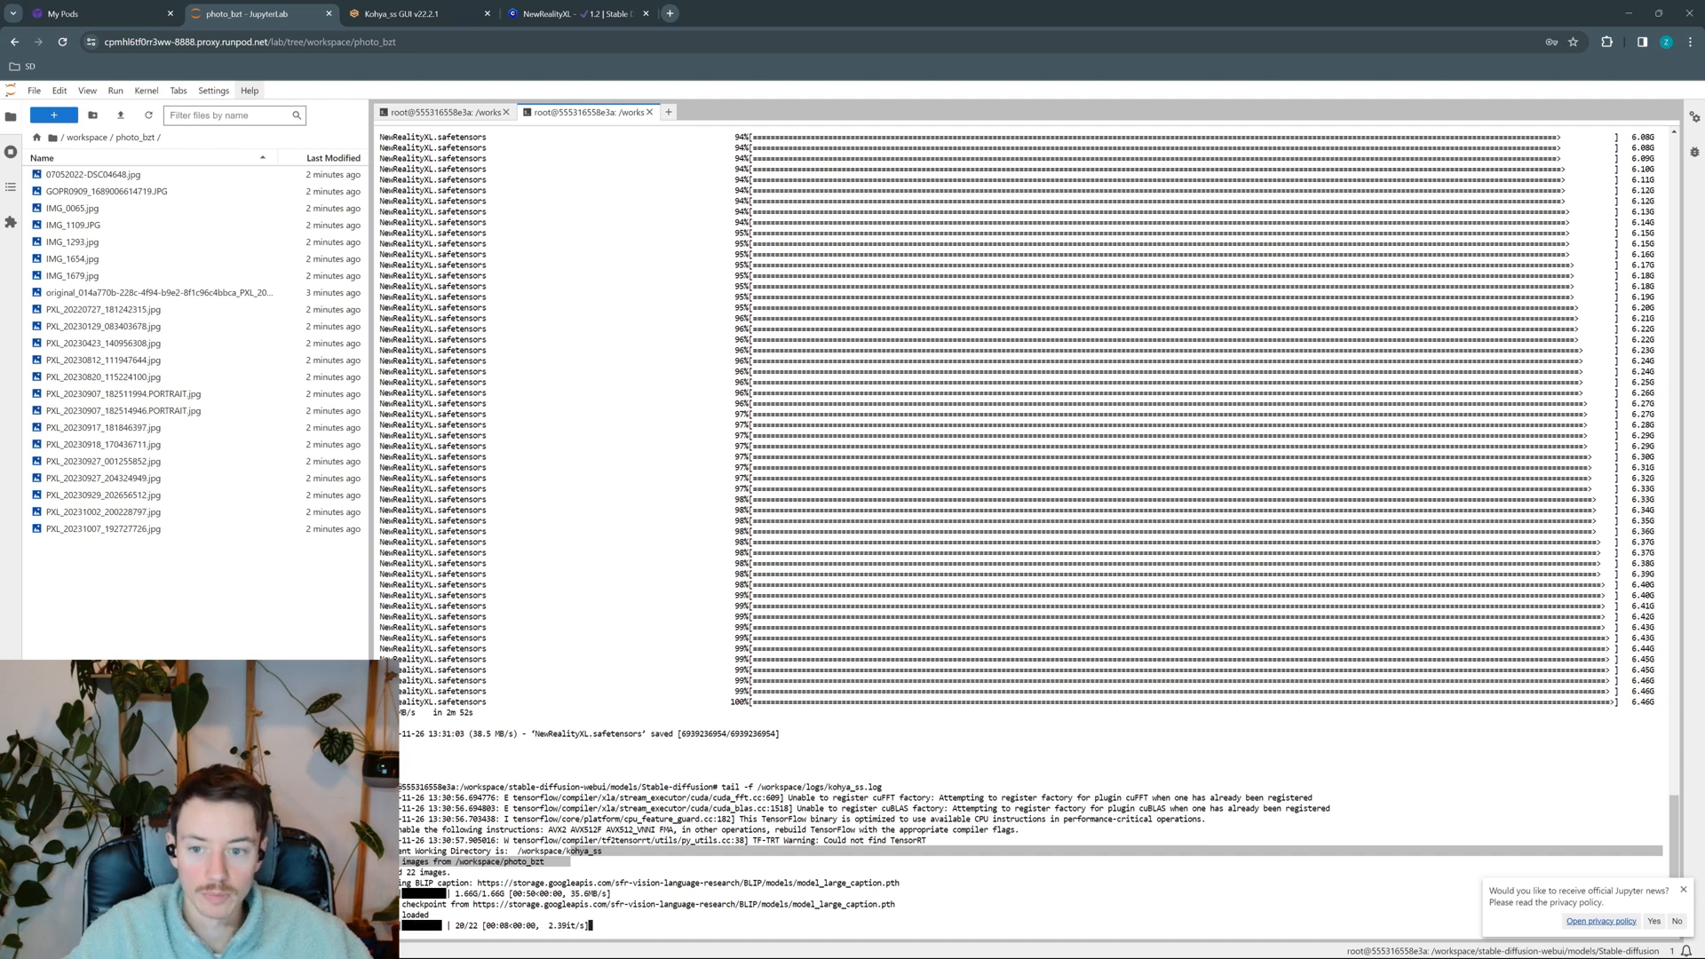
Bring up the generated caption files in photo_bzt and open 07052022-DSC04648.txt
left_click(163, 614)
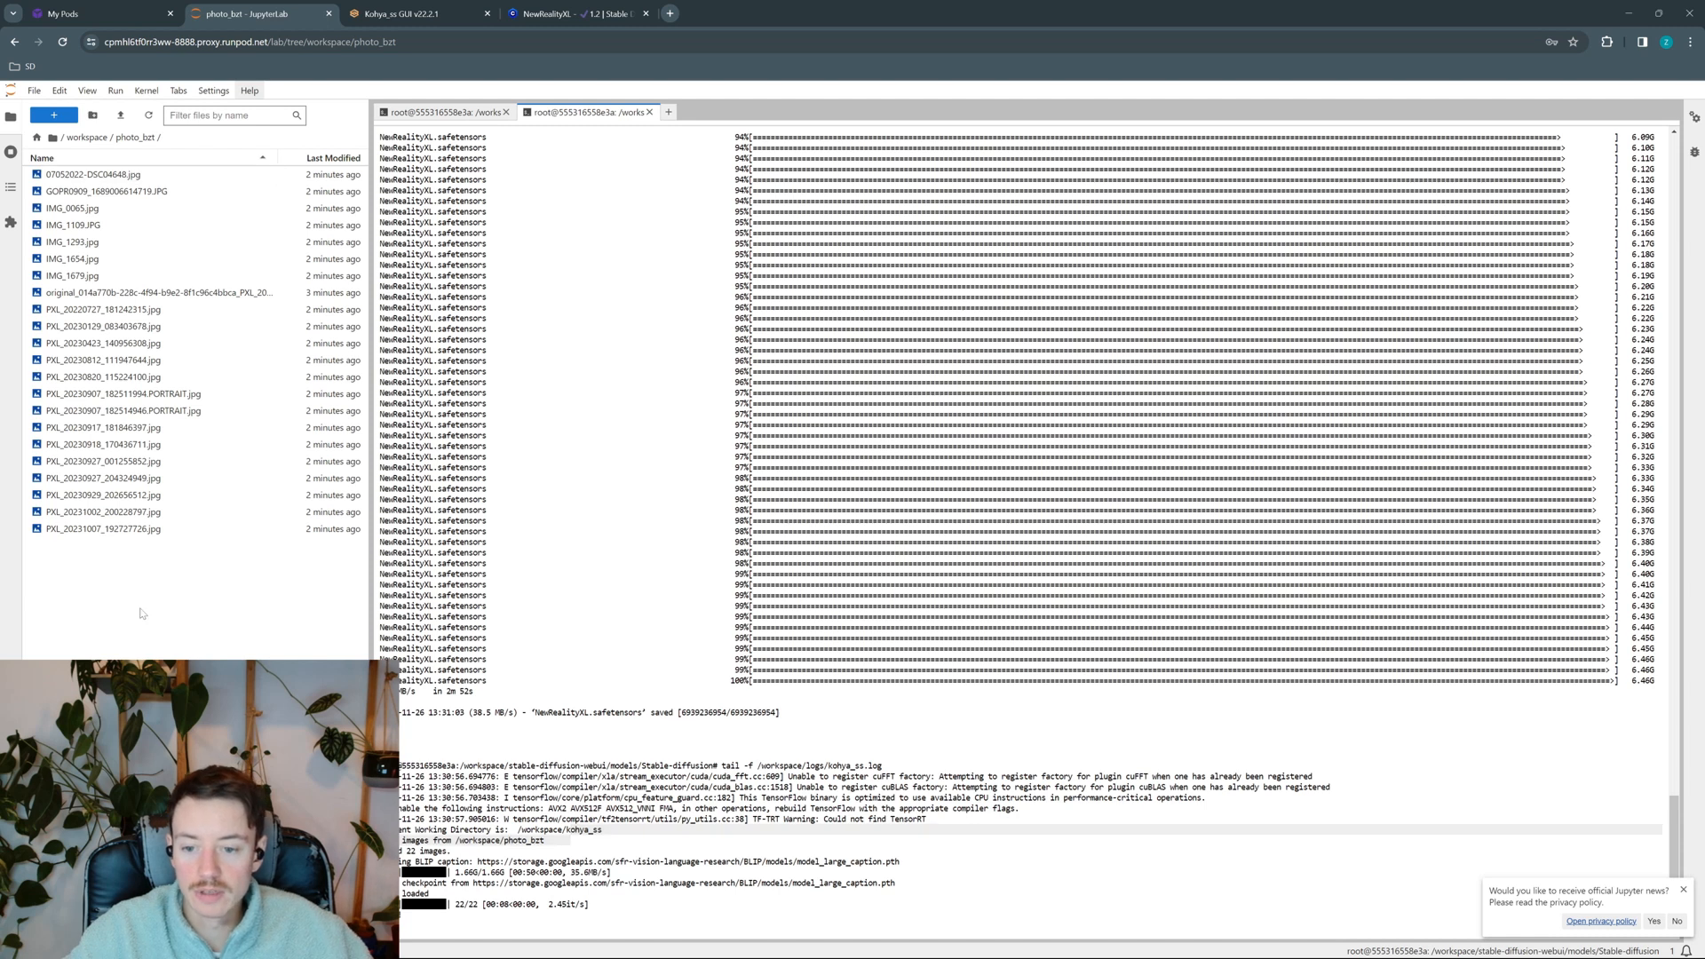
right_click(139, 608)
left_click(92, 577)
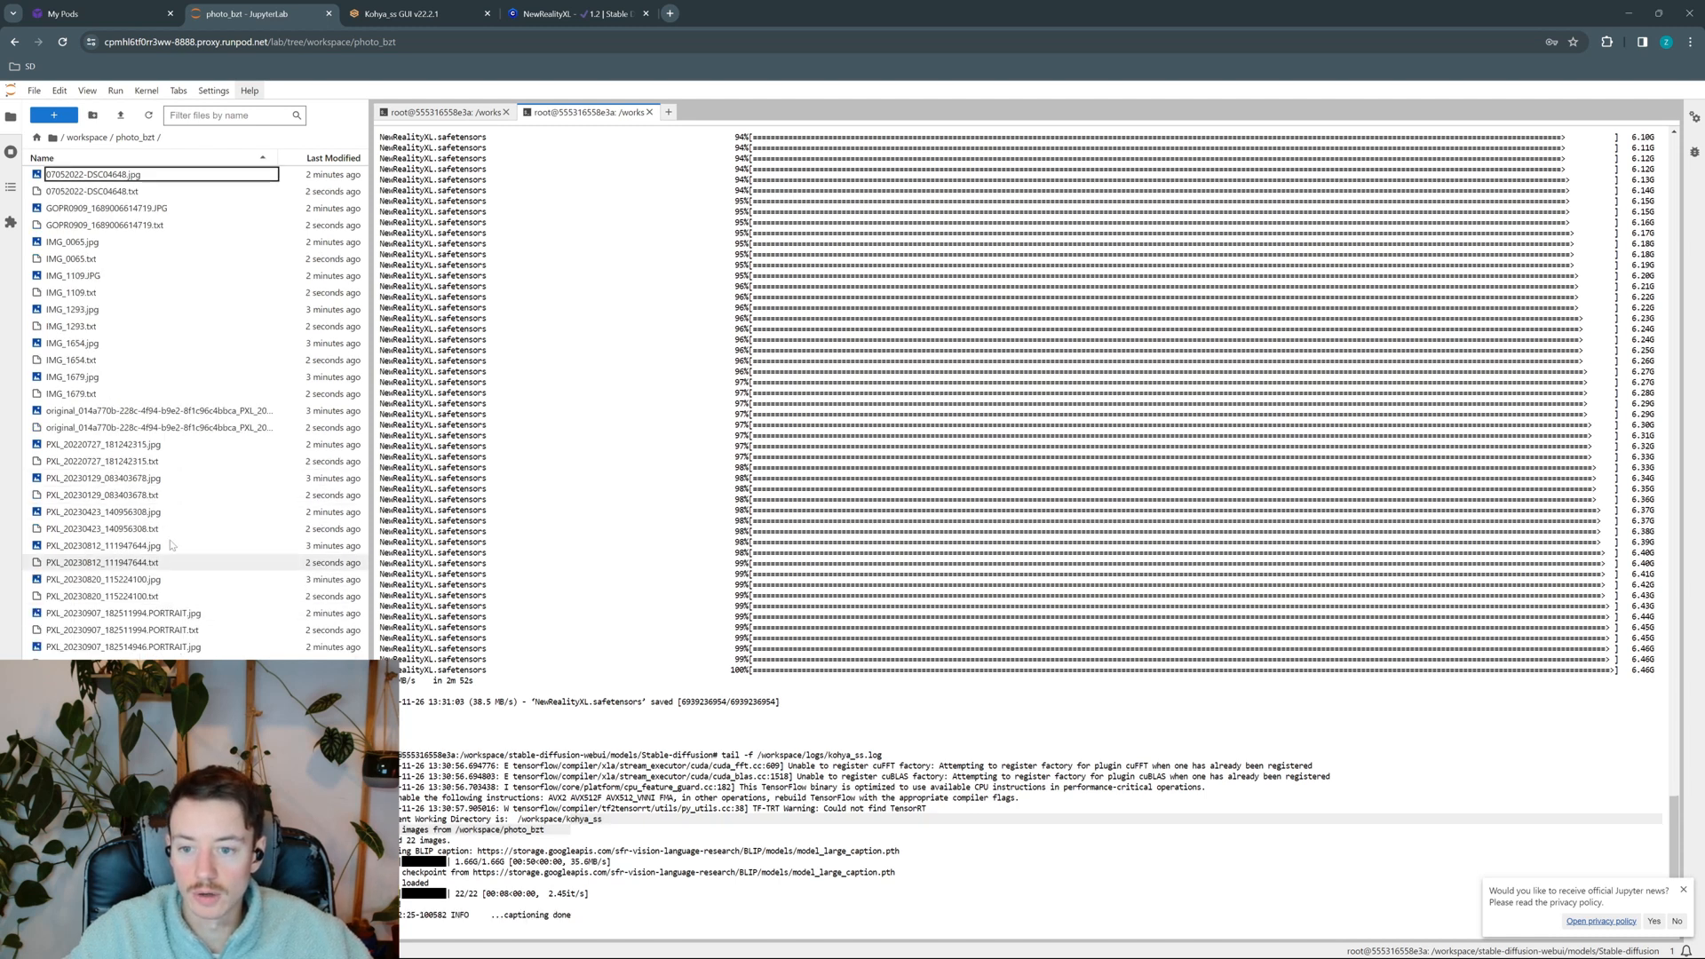
double_click(140, 191)
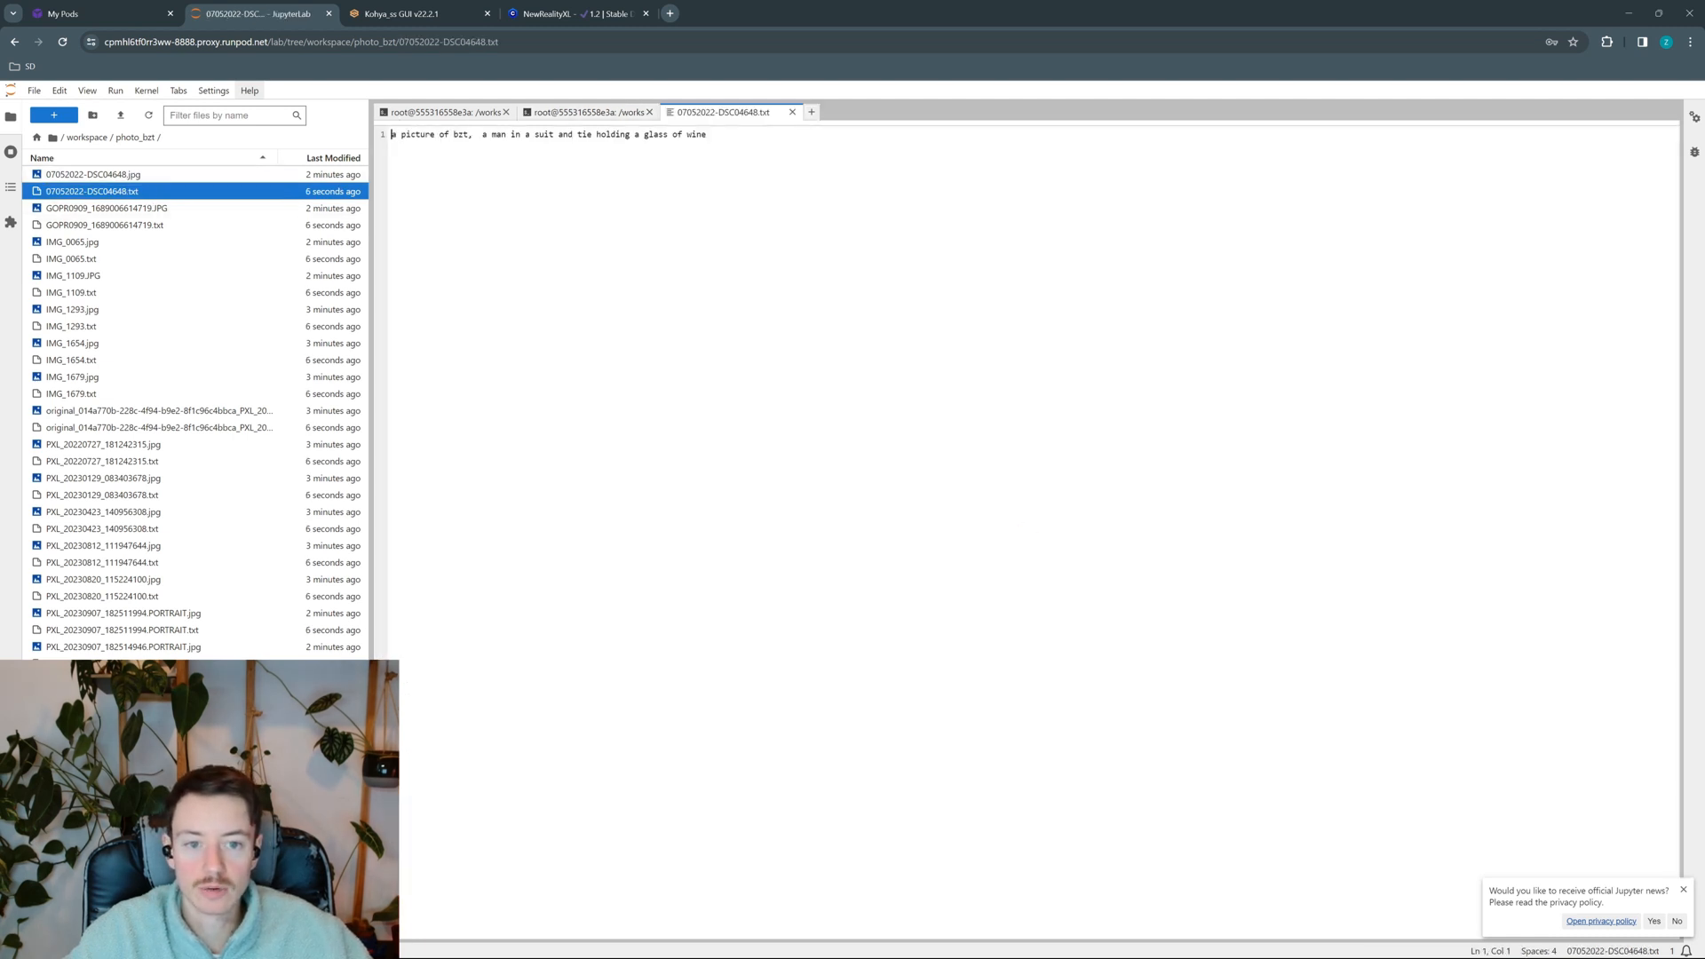
Place the browser beside the local image folder and open 07052022-DSC04648.jpg to compare the photo with its caption
left_click_drag(939, 5, 396, 47)
double_click(994, 212)
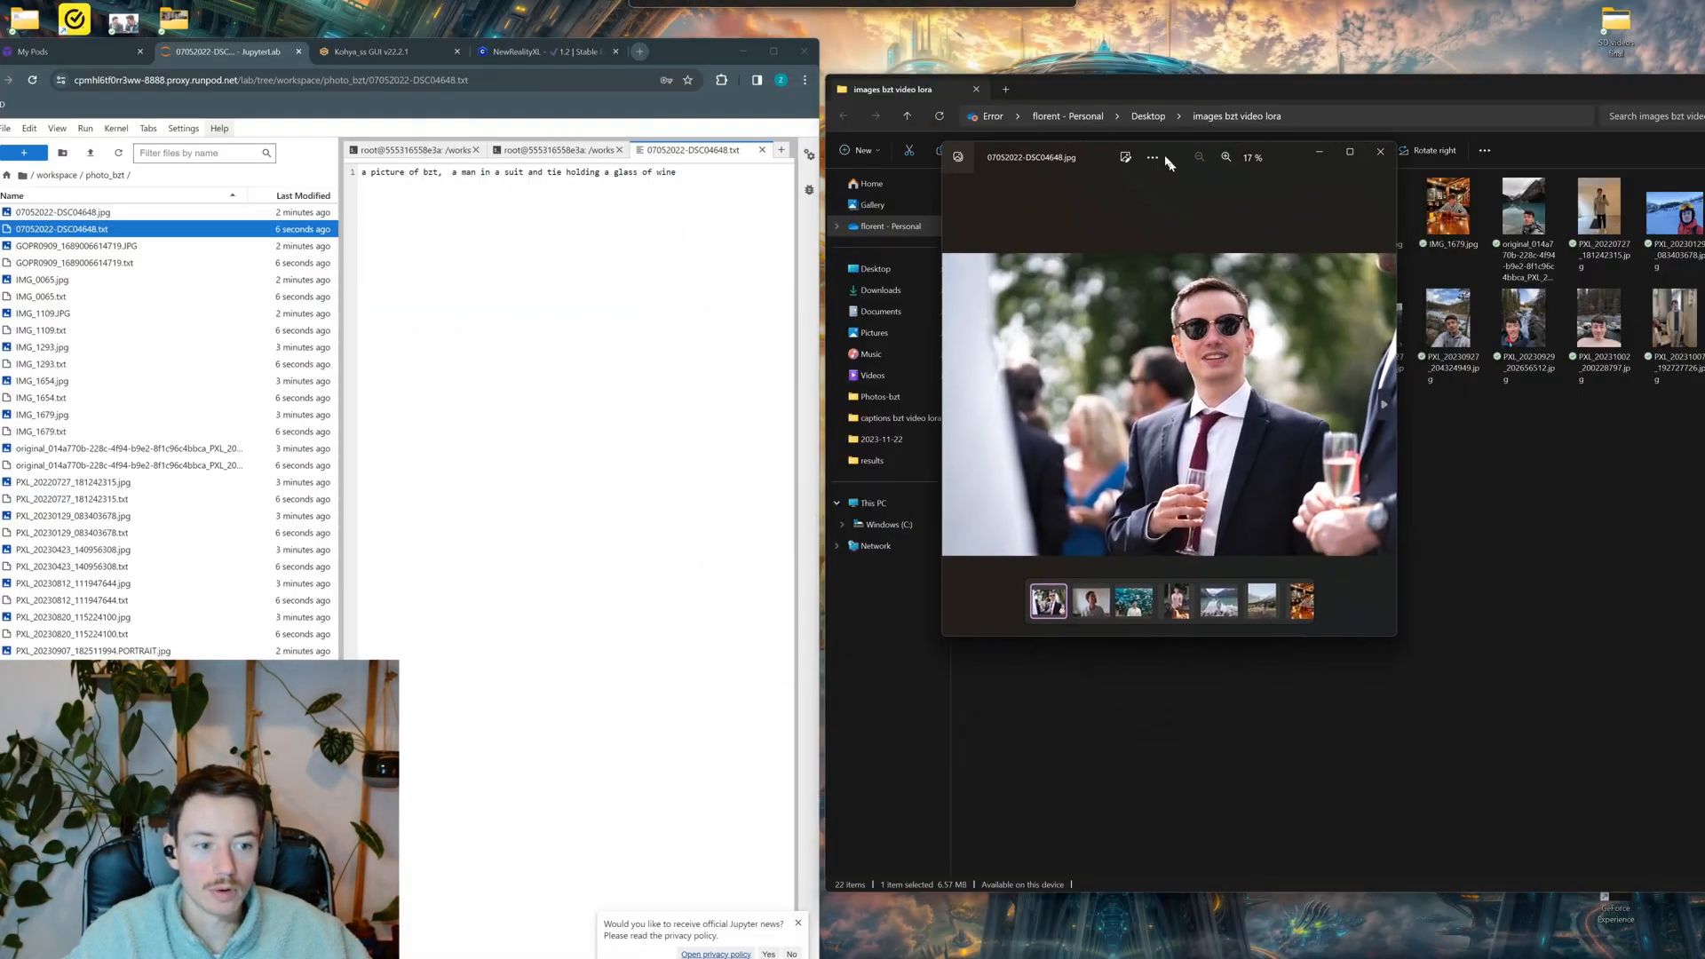
left_click_drag(1169, 162, 1144, 136)
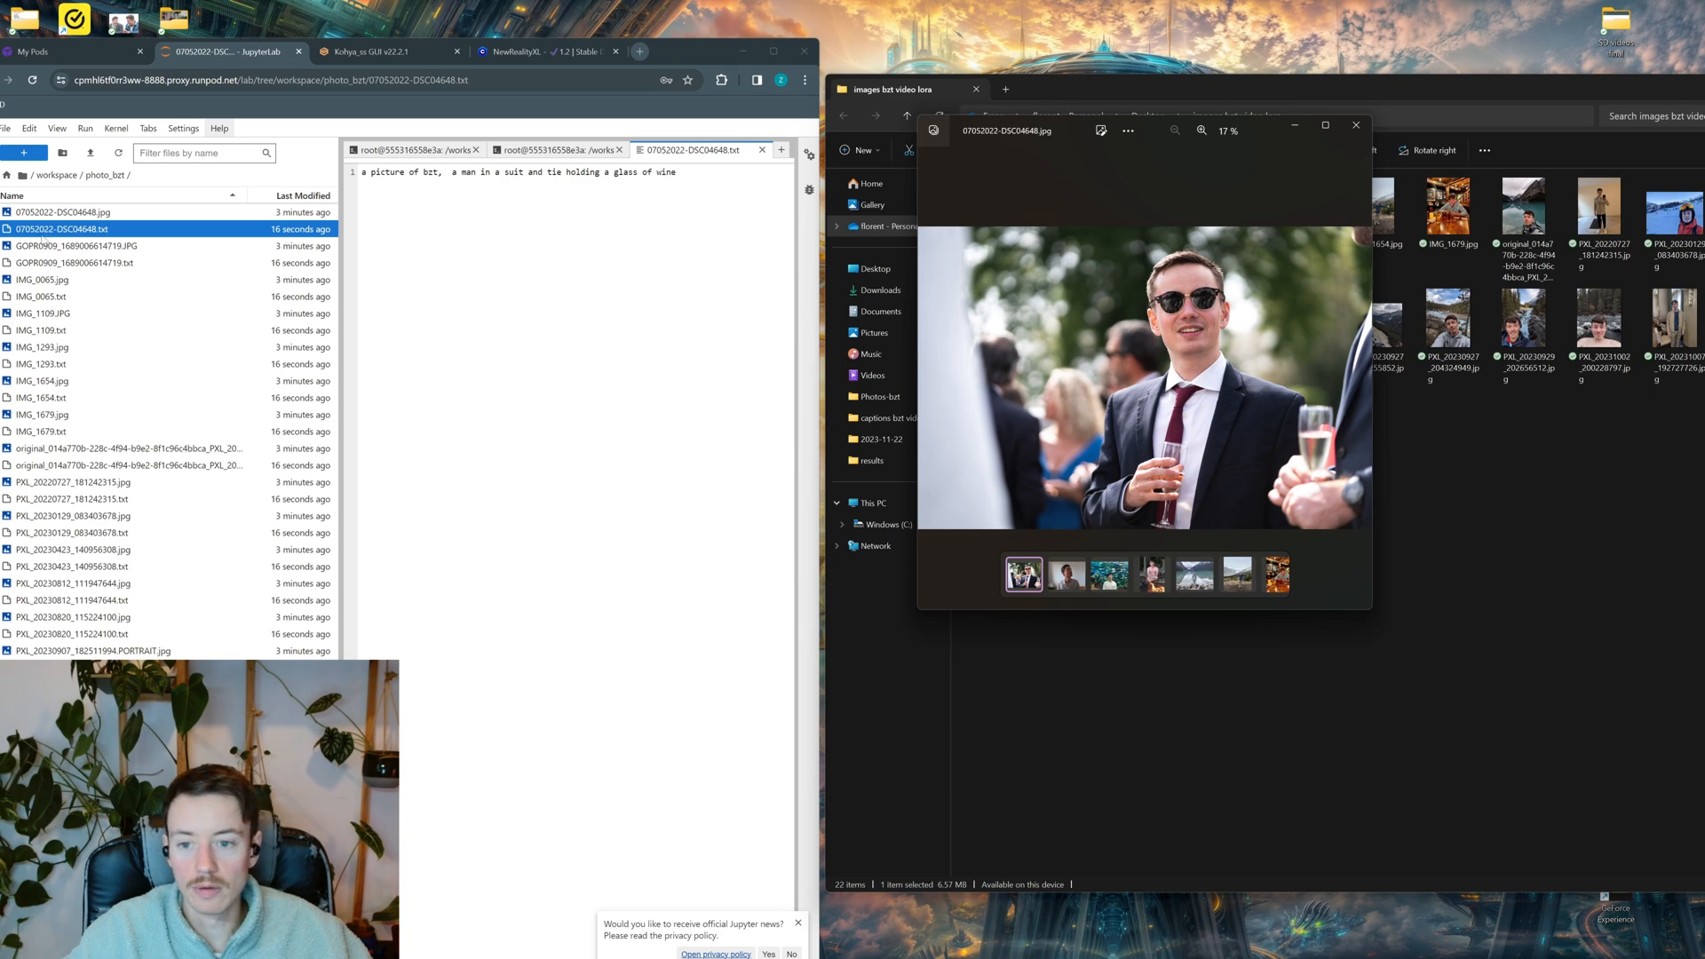
Move the browser window fully into view and reopen 07052022-DSC04648.jpg beside its caption file
left_click(1355, 125)
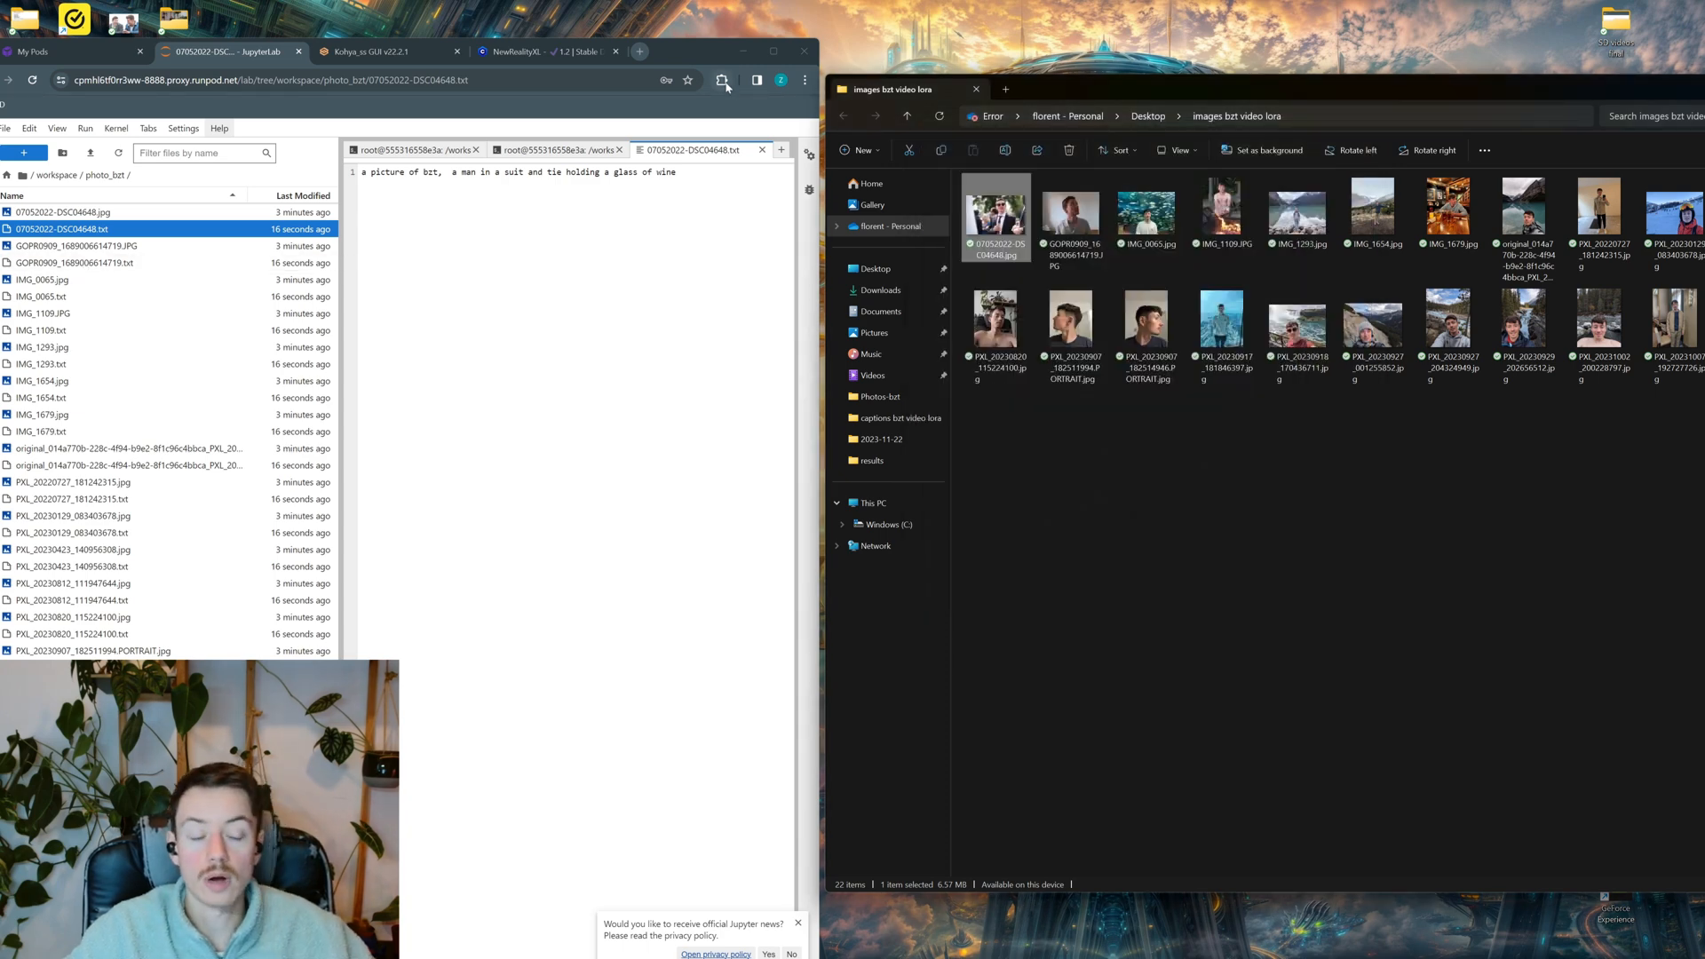
left_click_drag(716, 52, 759, 25)
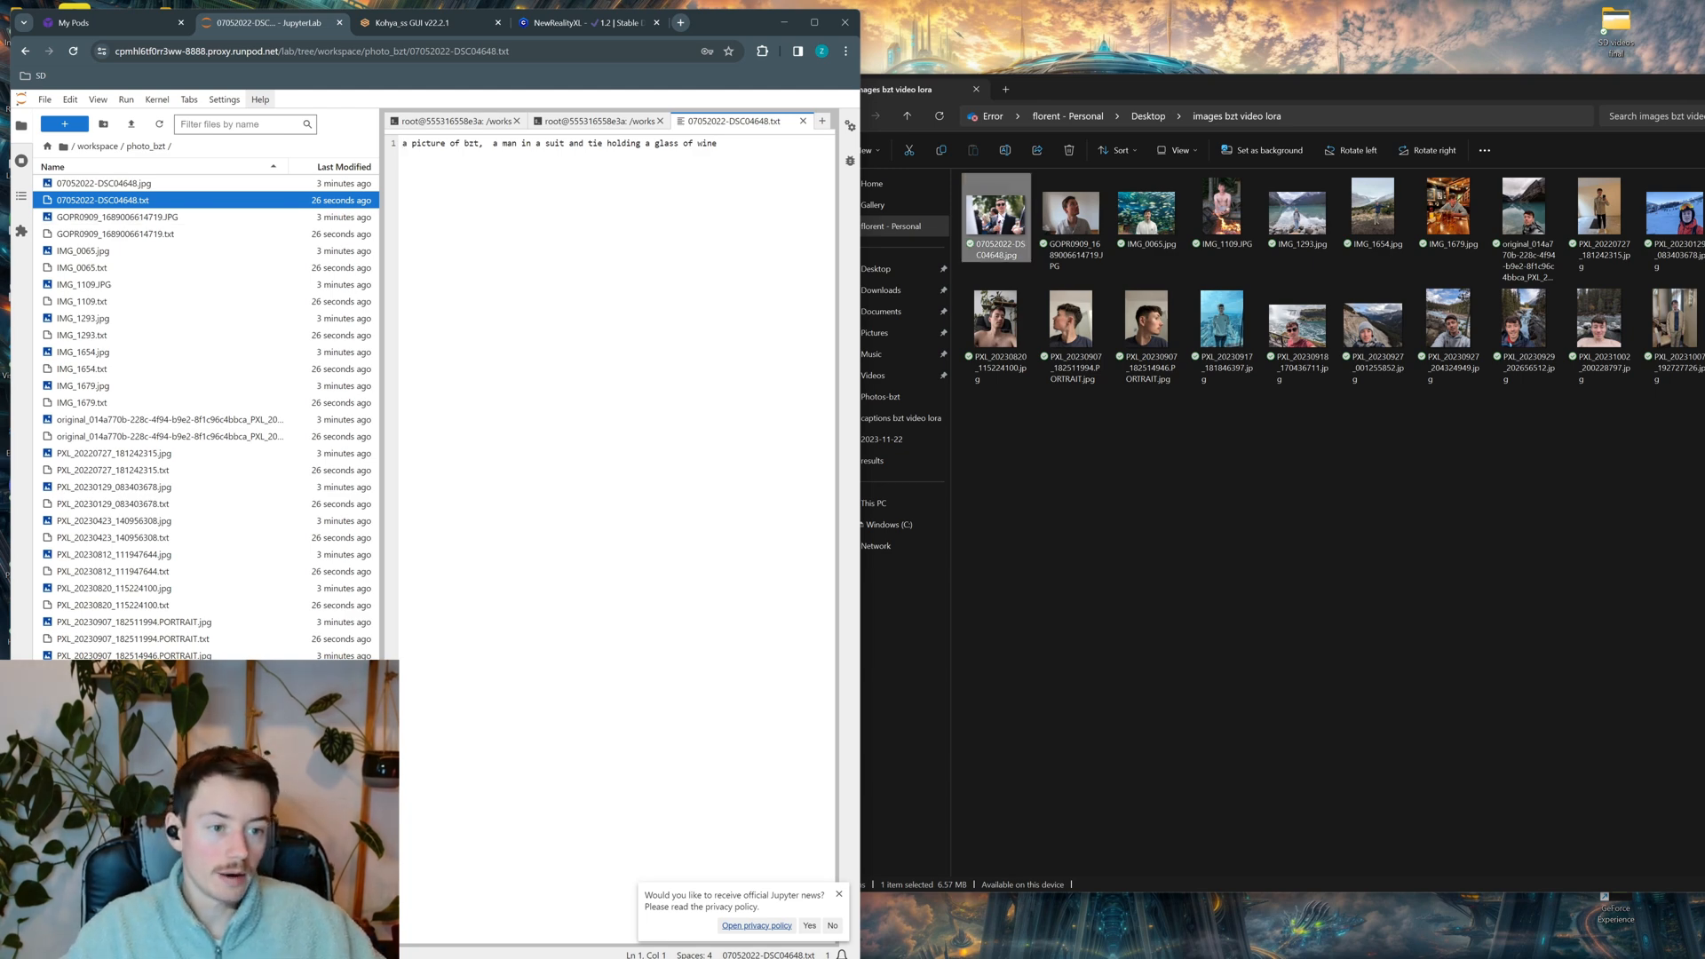
left_click(1002, 220)
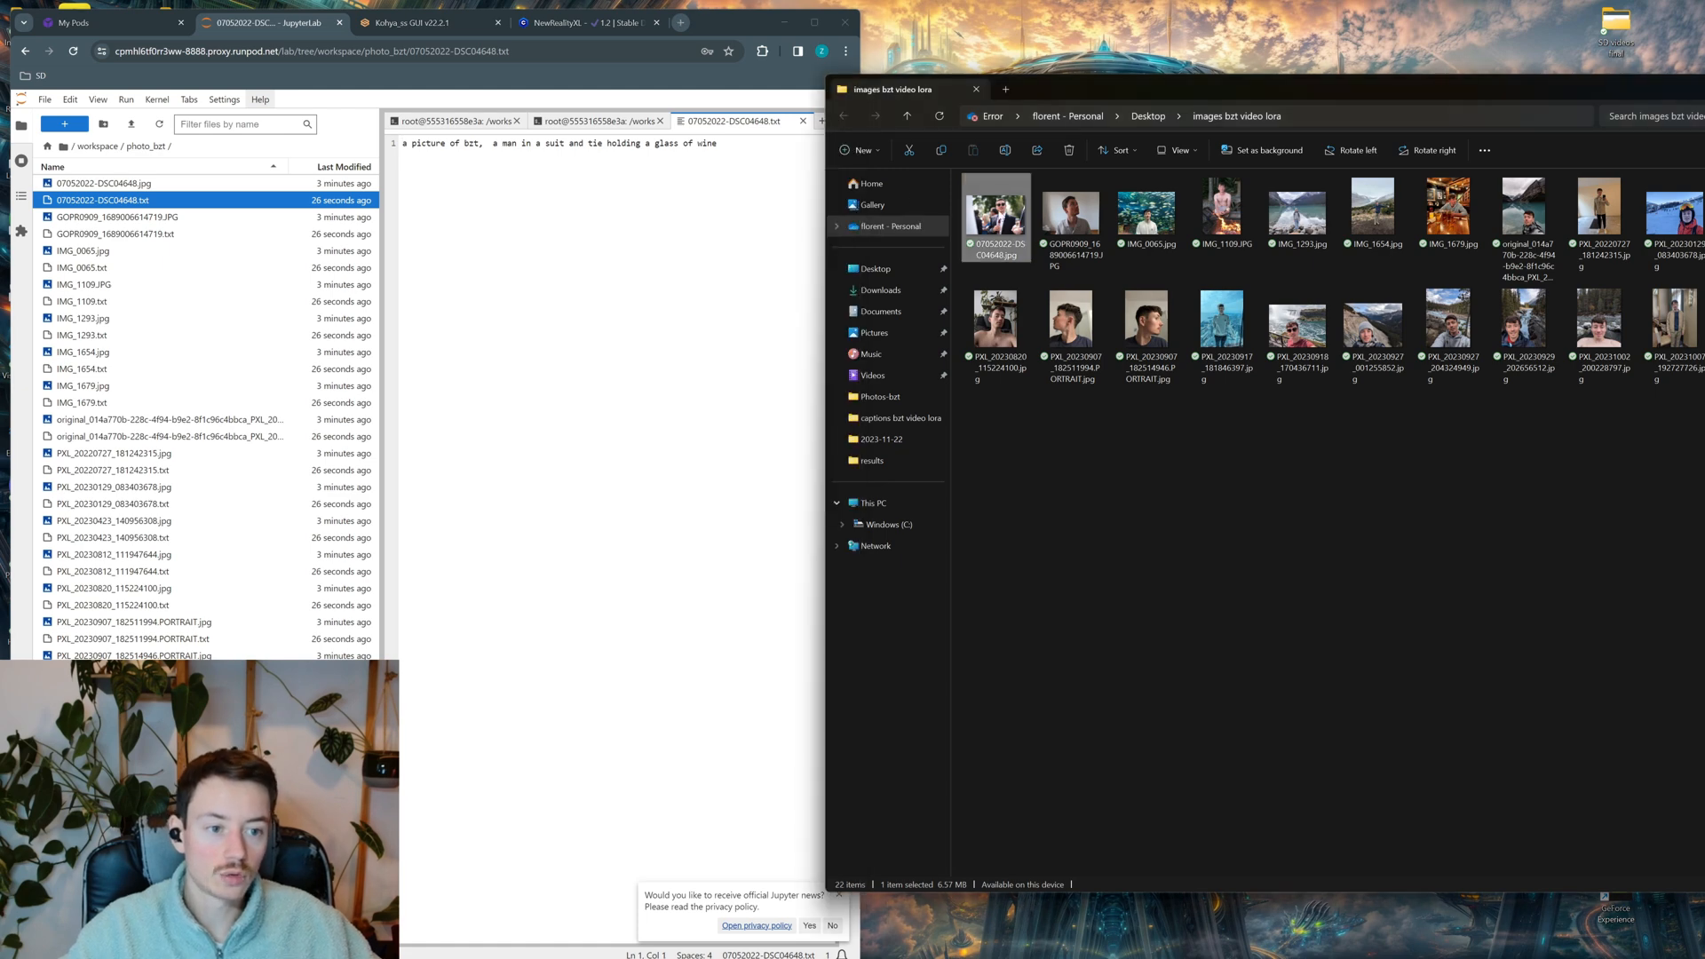
double_click(1002, 221)
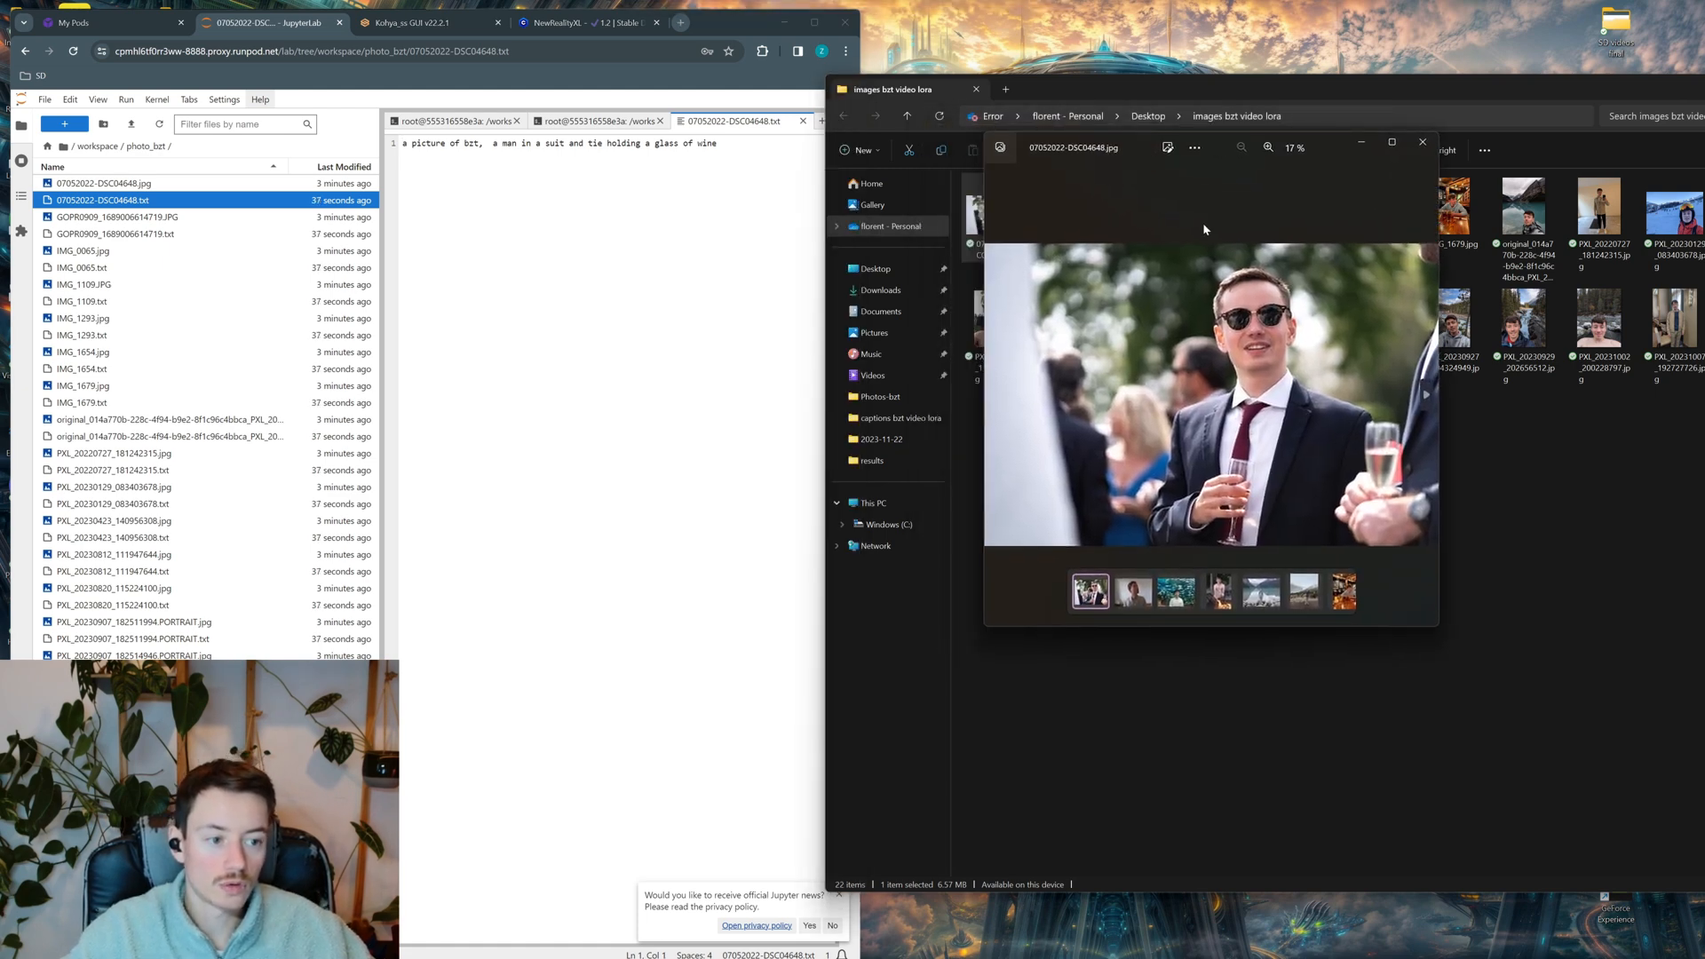
Highlight the description and the trigger word bzt in the 07052022-DSC04648.txt caption to review how it is composed
left_click(742, 146)
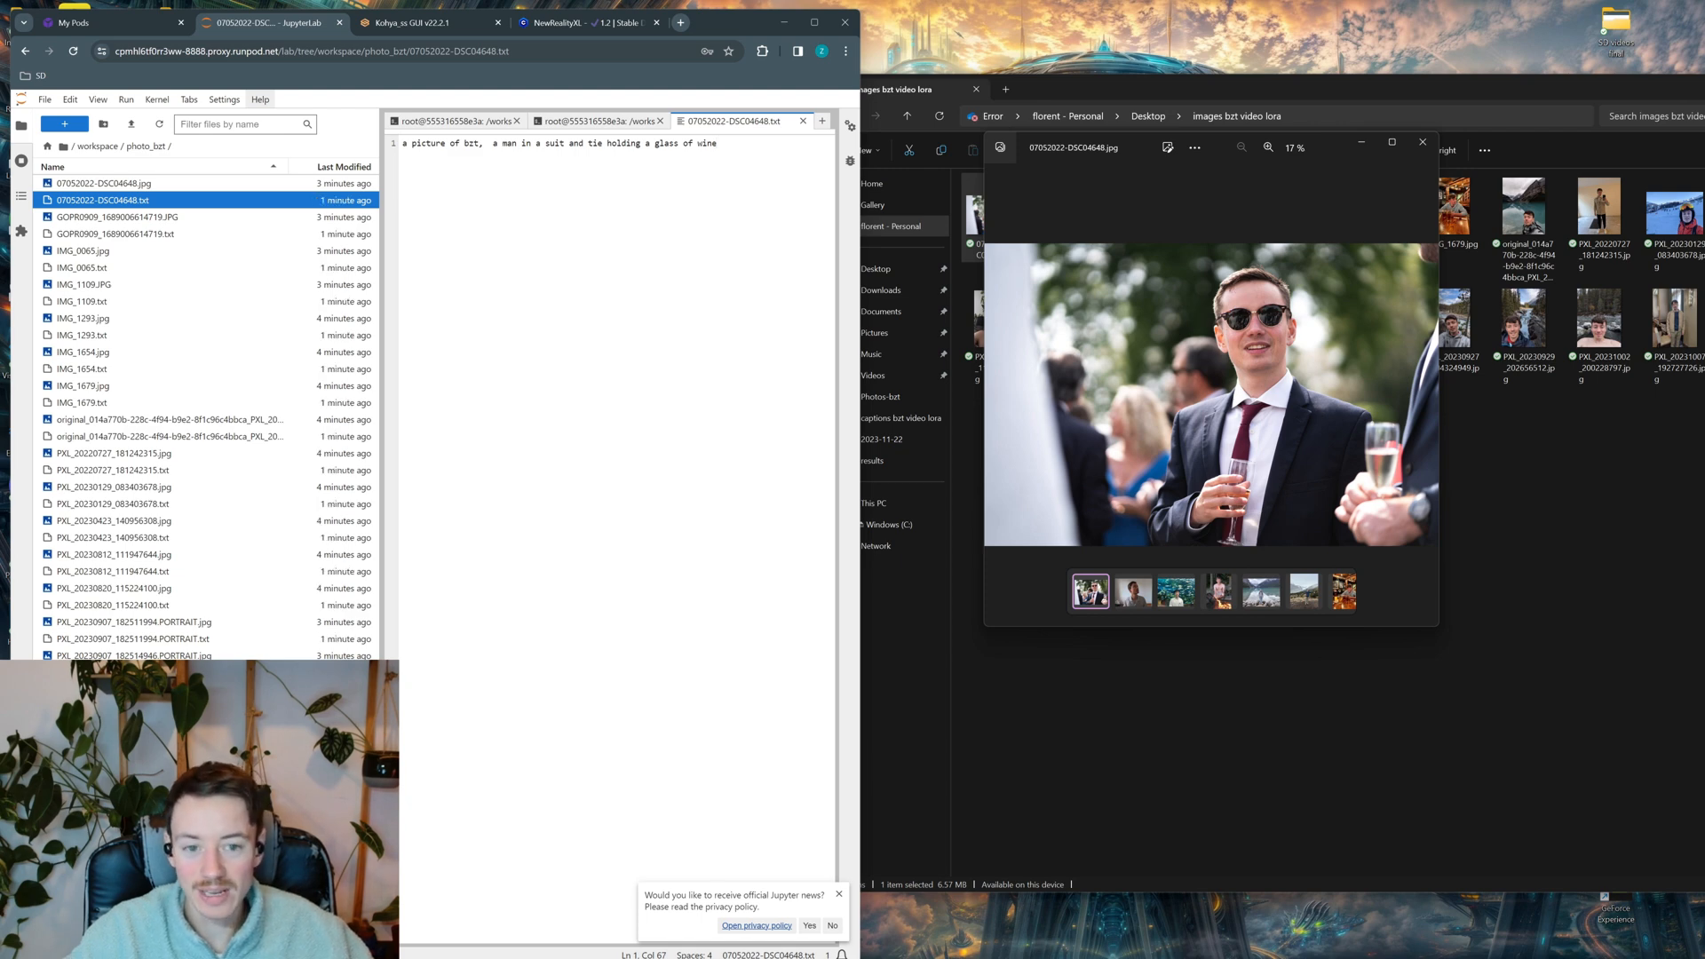
left_click_drag(718, 144, 544, 144)
left_click(720, 144)
left_click(462, 143)
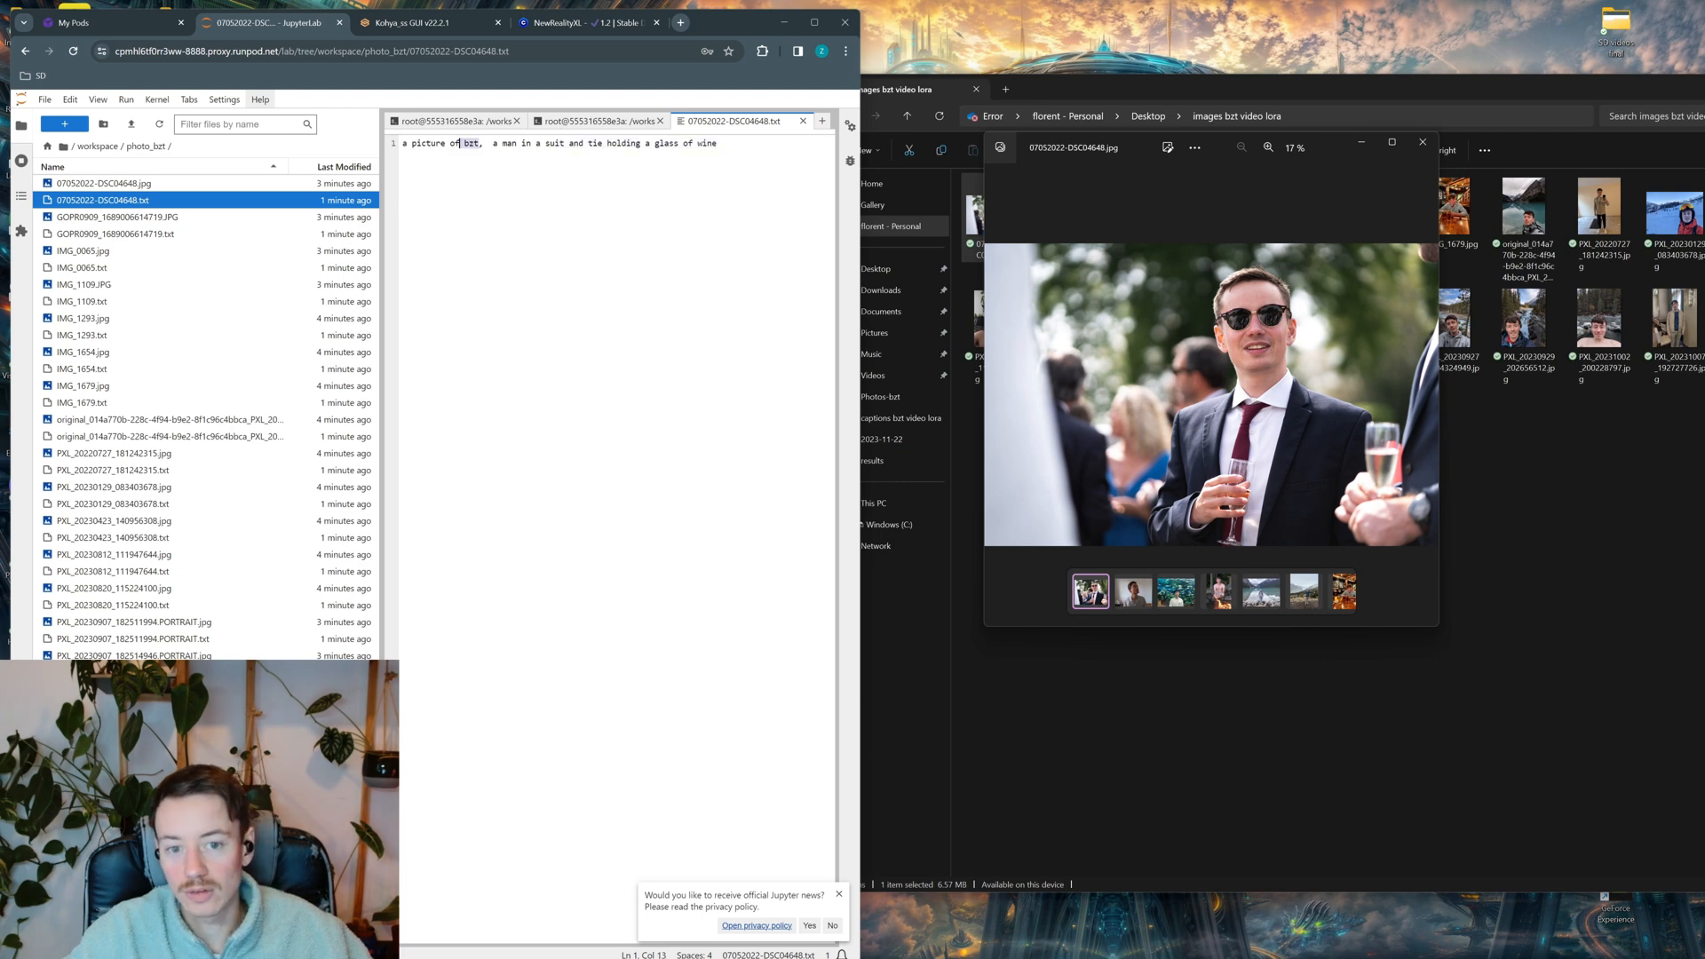
left_click(479, 143)
left_click_drag(480, 143, 464, 143)
Replace the description after "a picture of bzt," with "holding a flute of champagne," in 07052022-DSC04648.txt
left_click(719, 143)
left_click_drag(718, 143, 487, 143)
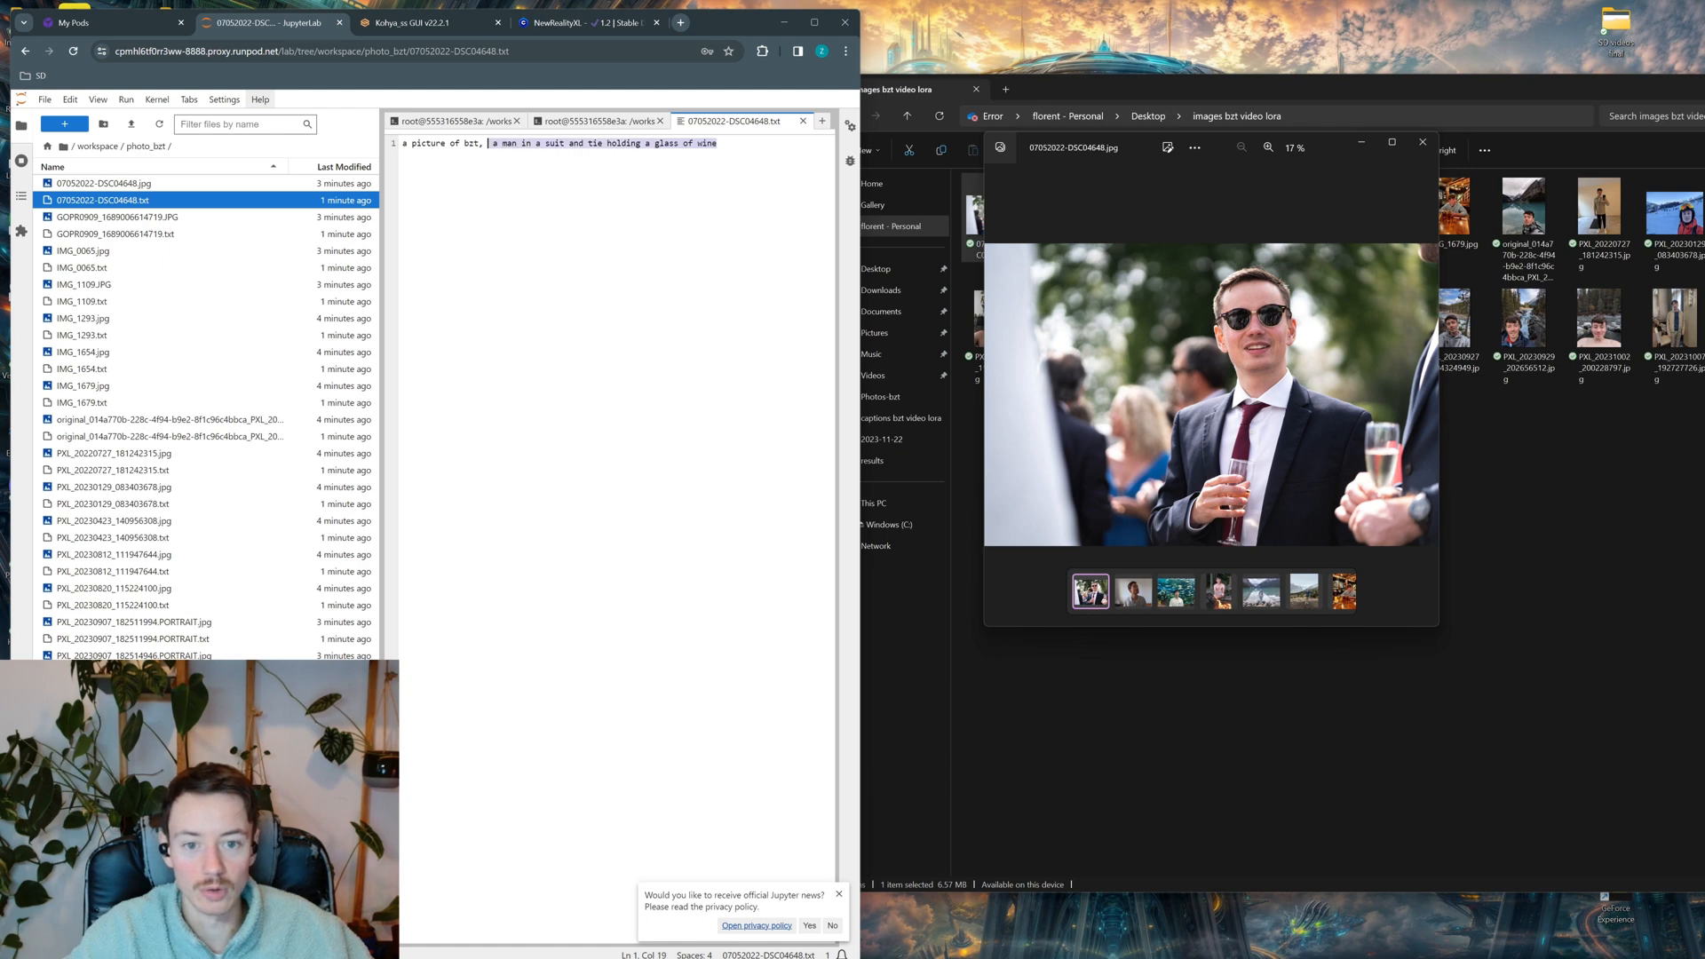
key("BackSpace")
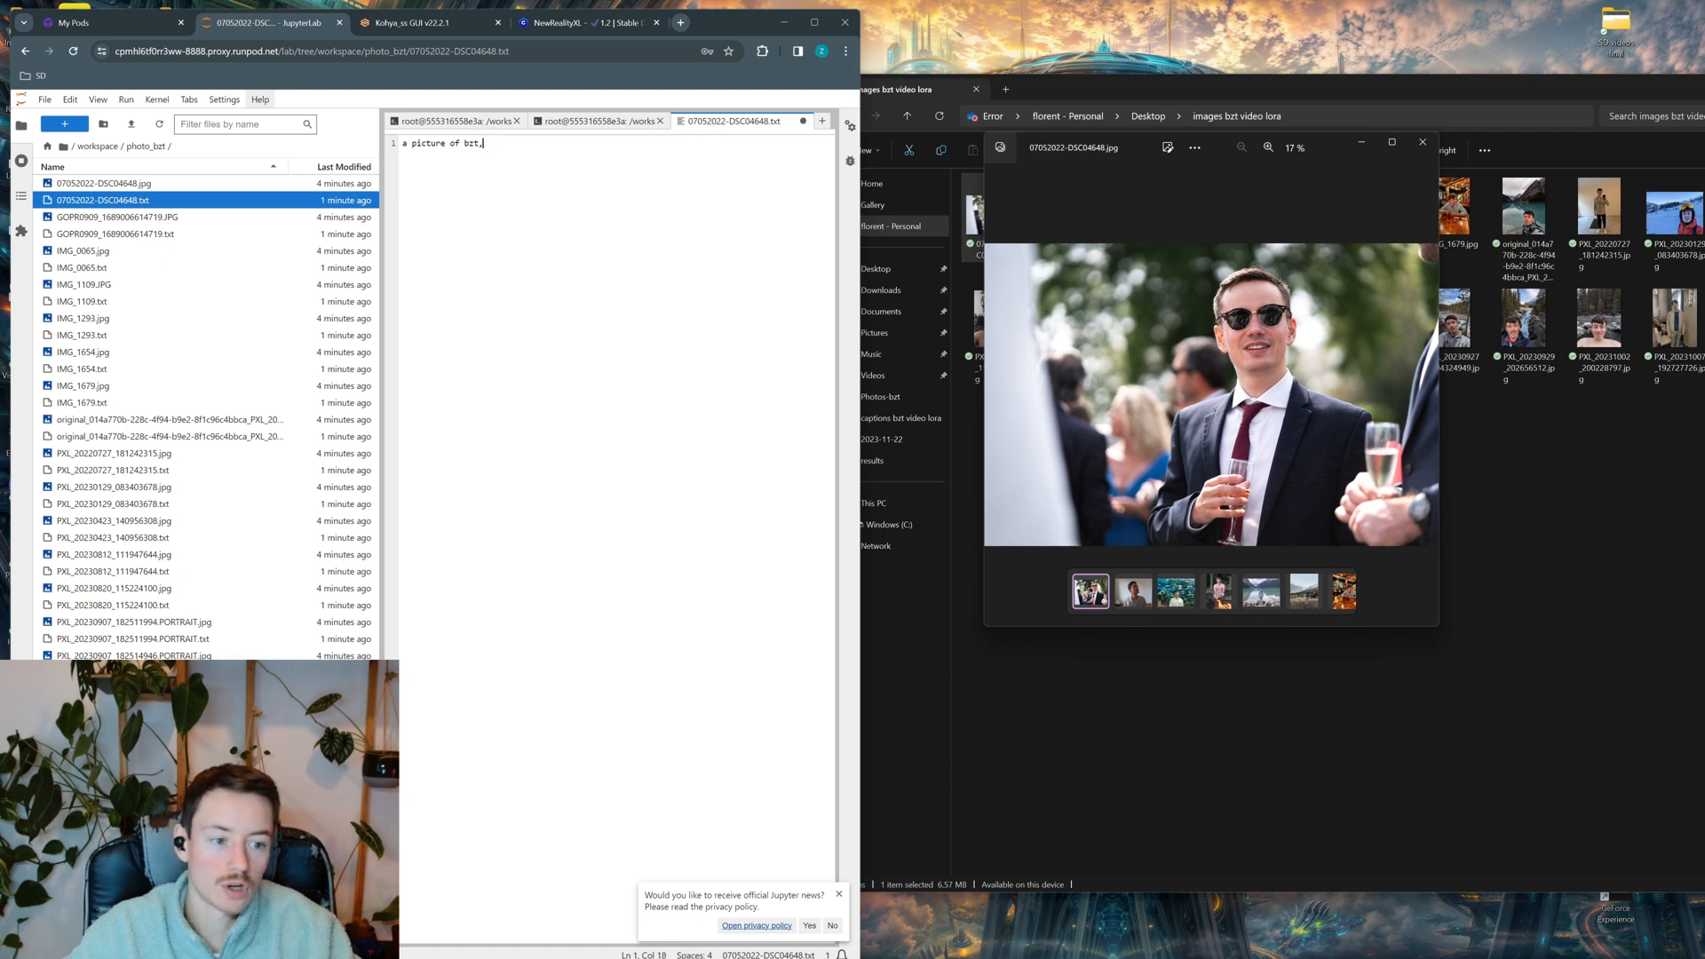
type("holdiugn")
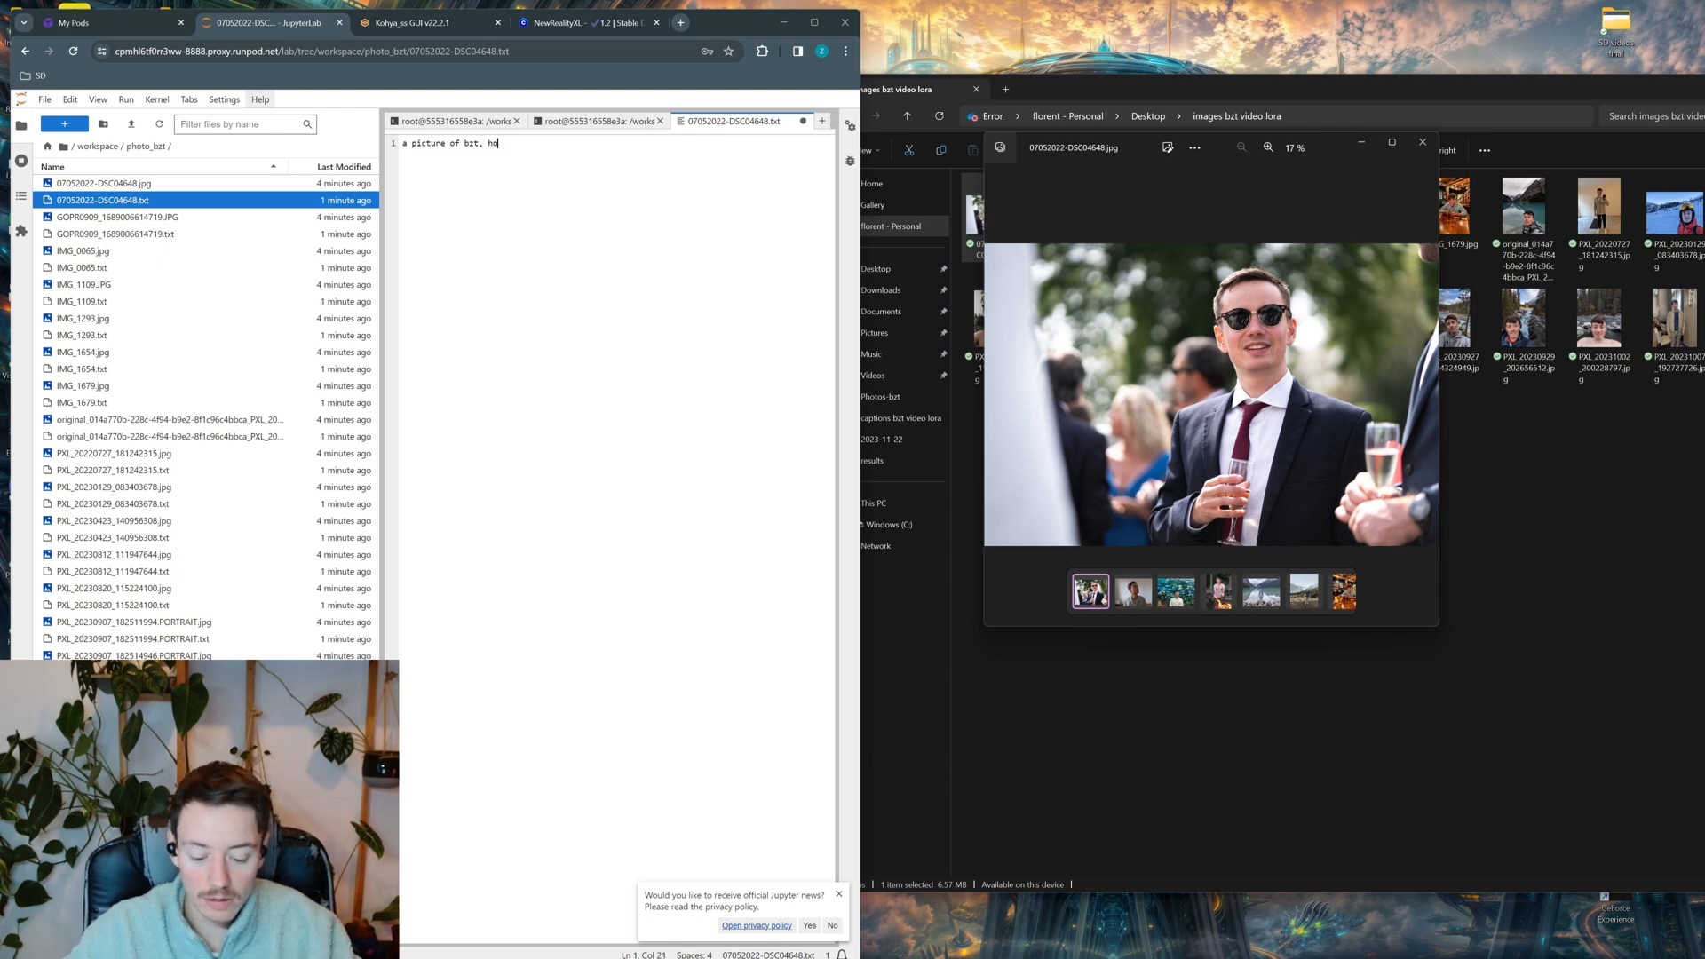
key("BackSpace")
key("BackSpace")
key("BackSpace")
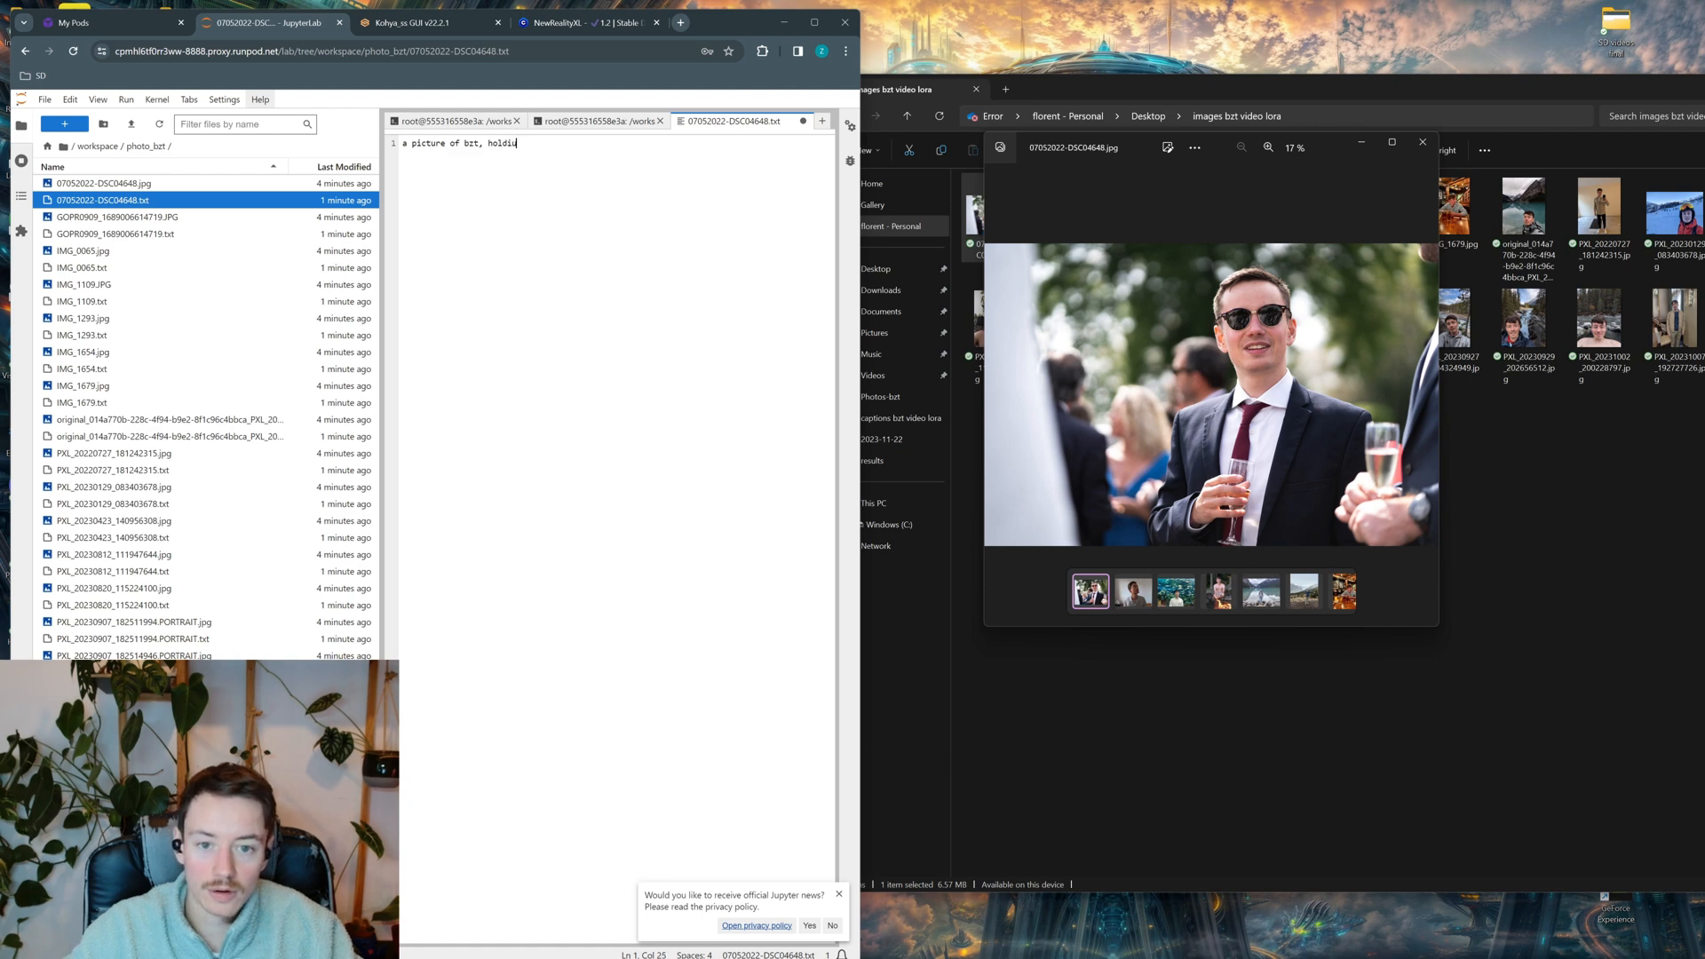
type("ng a flute o")
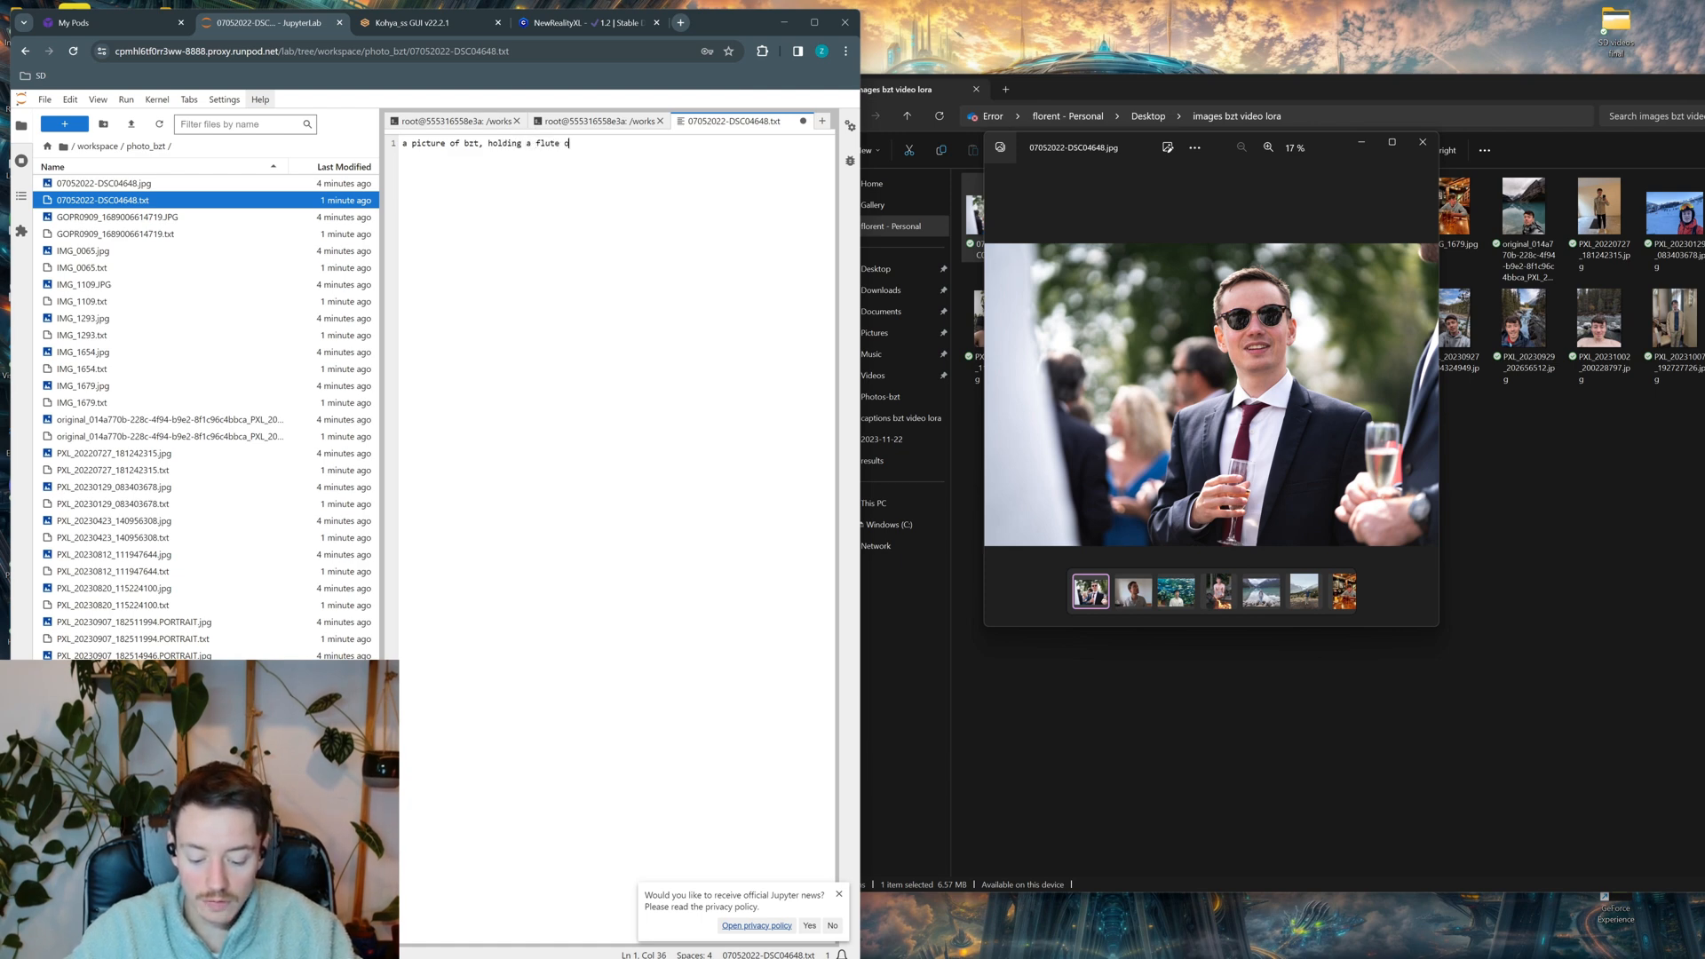
type("f champagne, ")
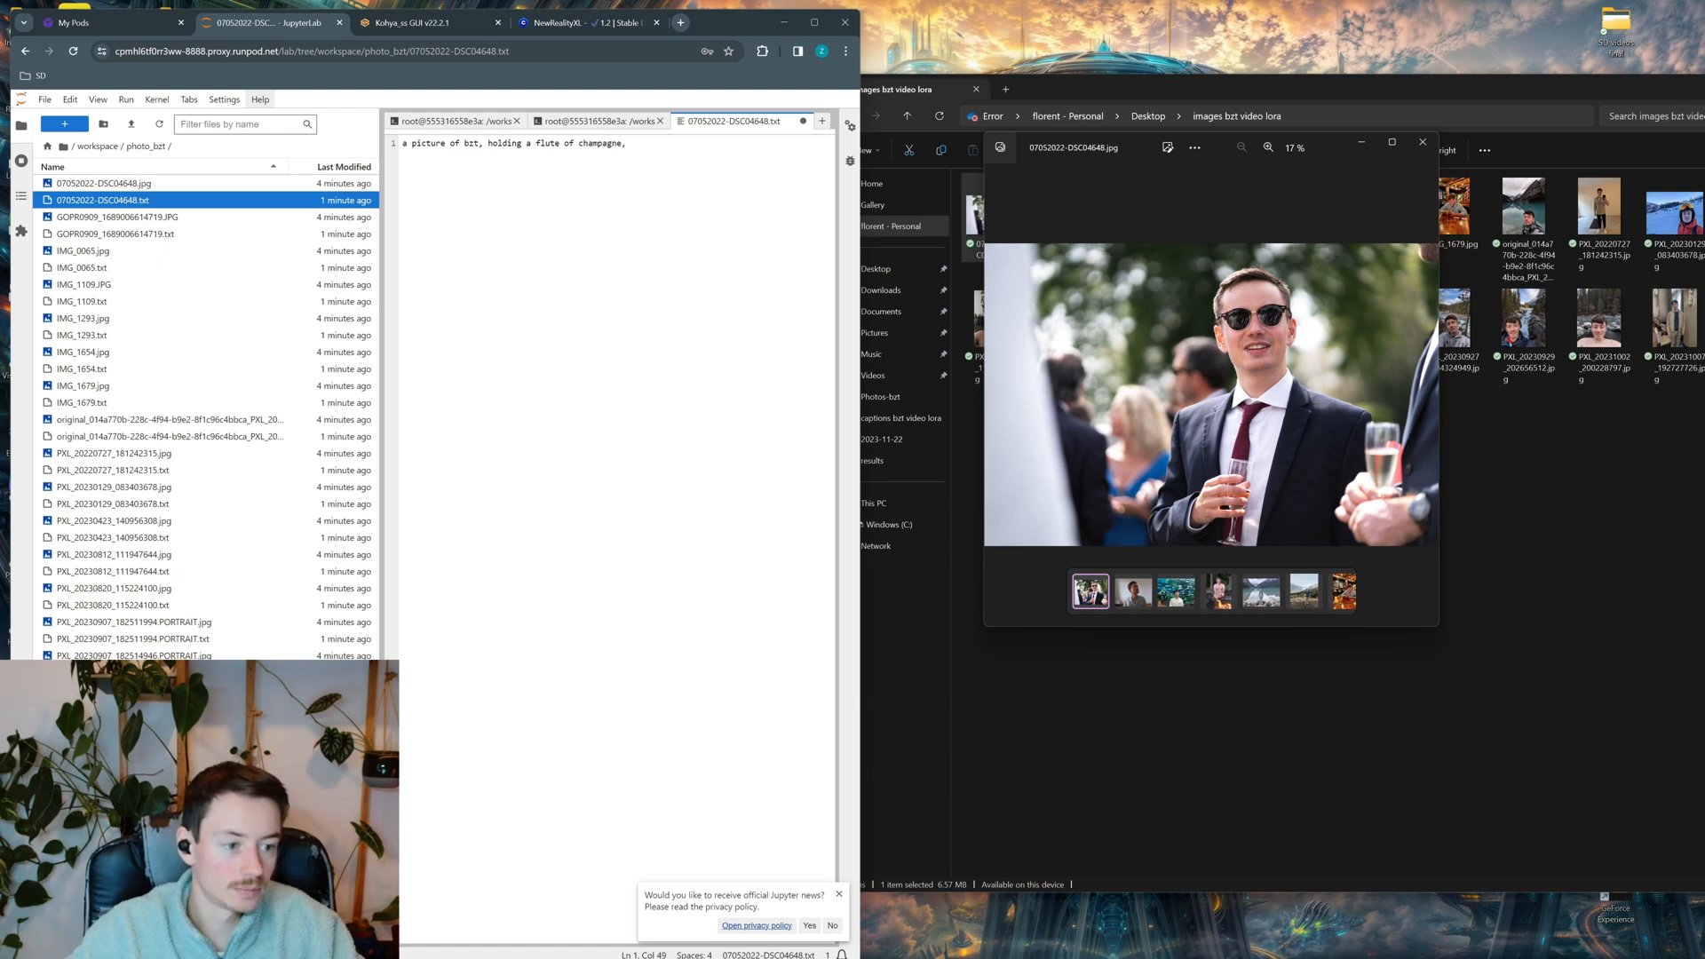
Continue the caption after the champagne phrase with "smiling, sunglasses,"
type("somiling")
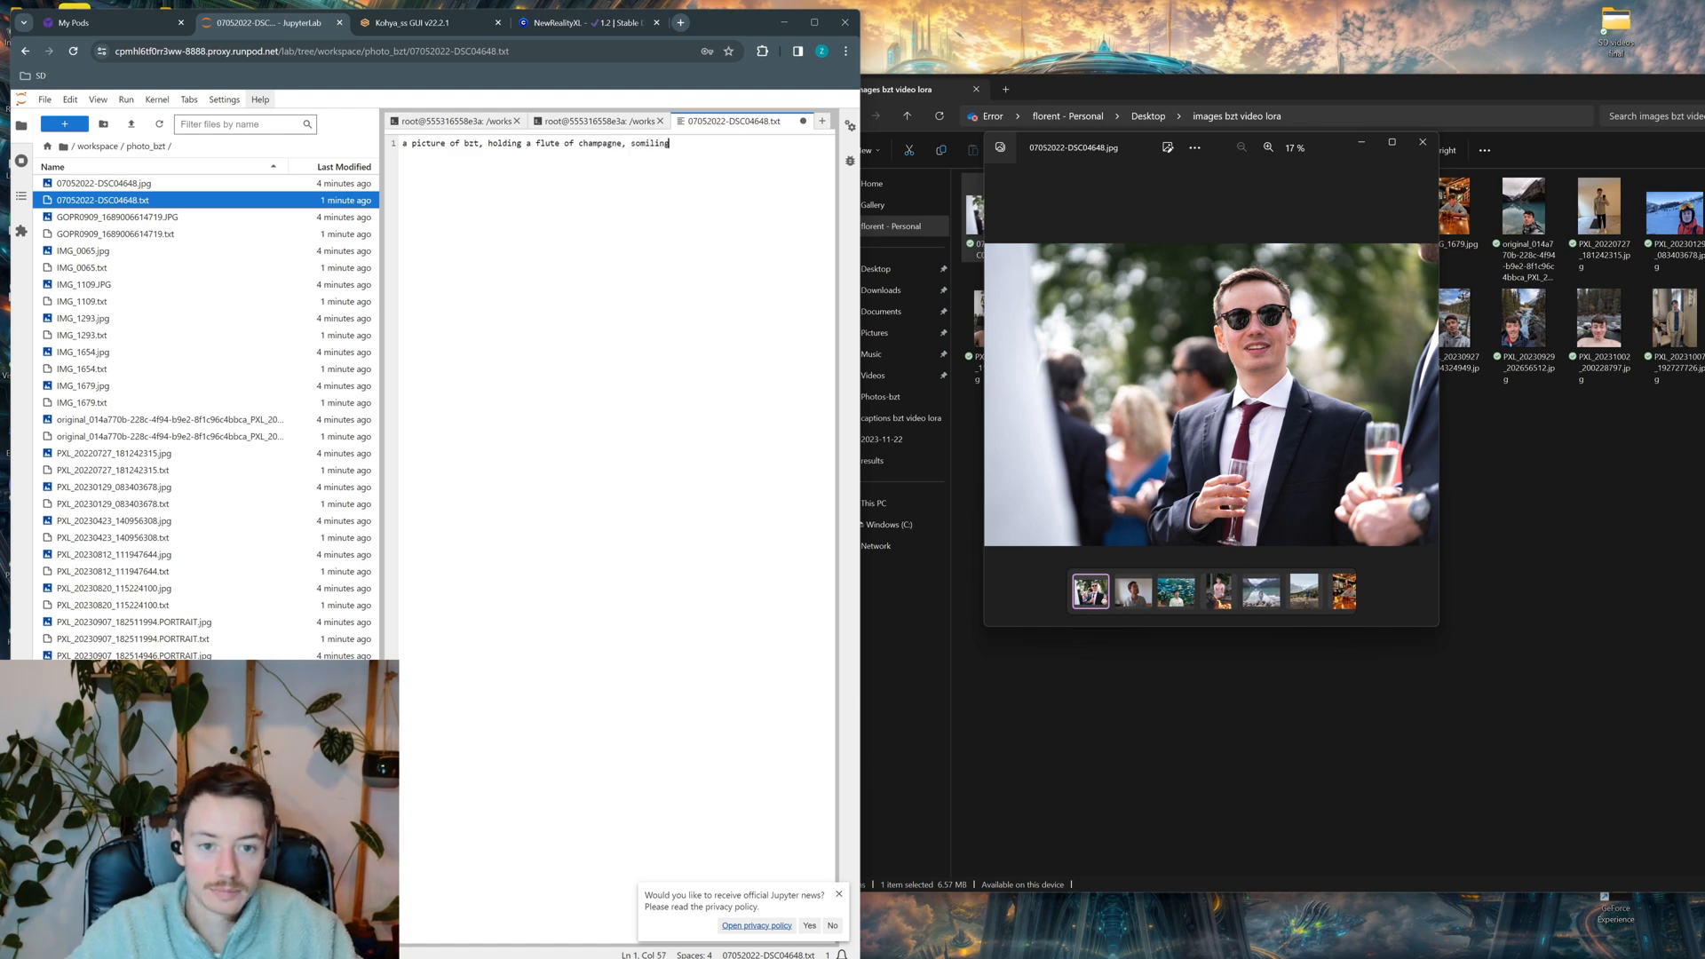
key("BackSpace")
key("BackSpace")
key("BackSpace")
key("BackSpace")
key("BackSpace")
key("BackSpace")
key("BackSpace")
type("mi")
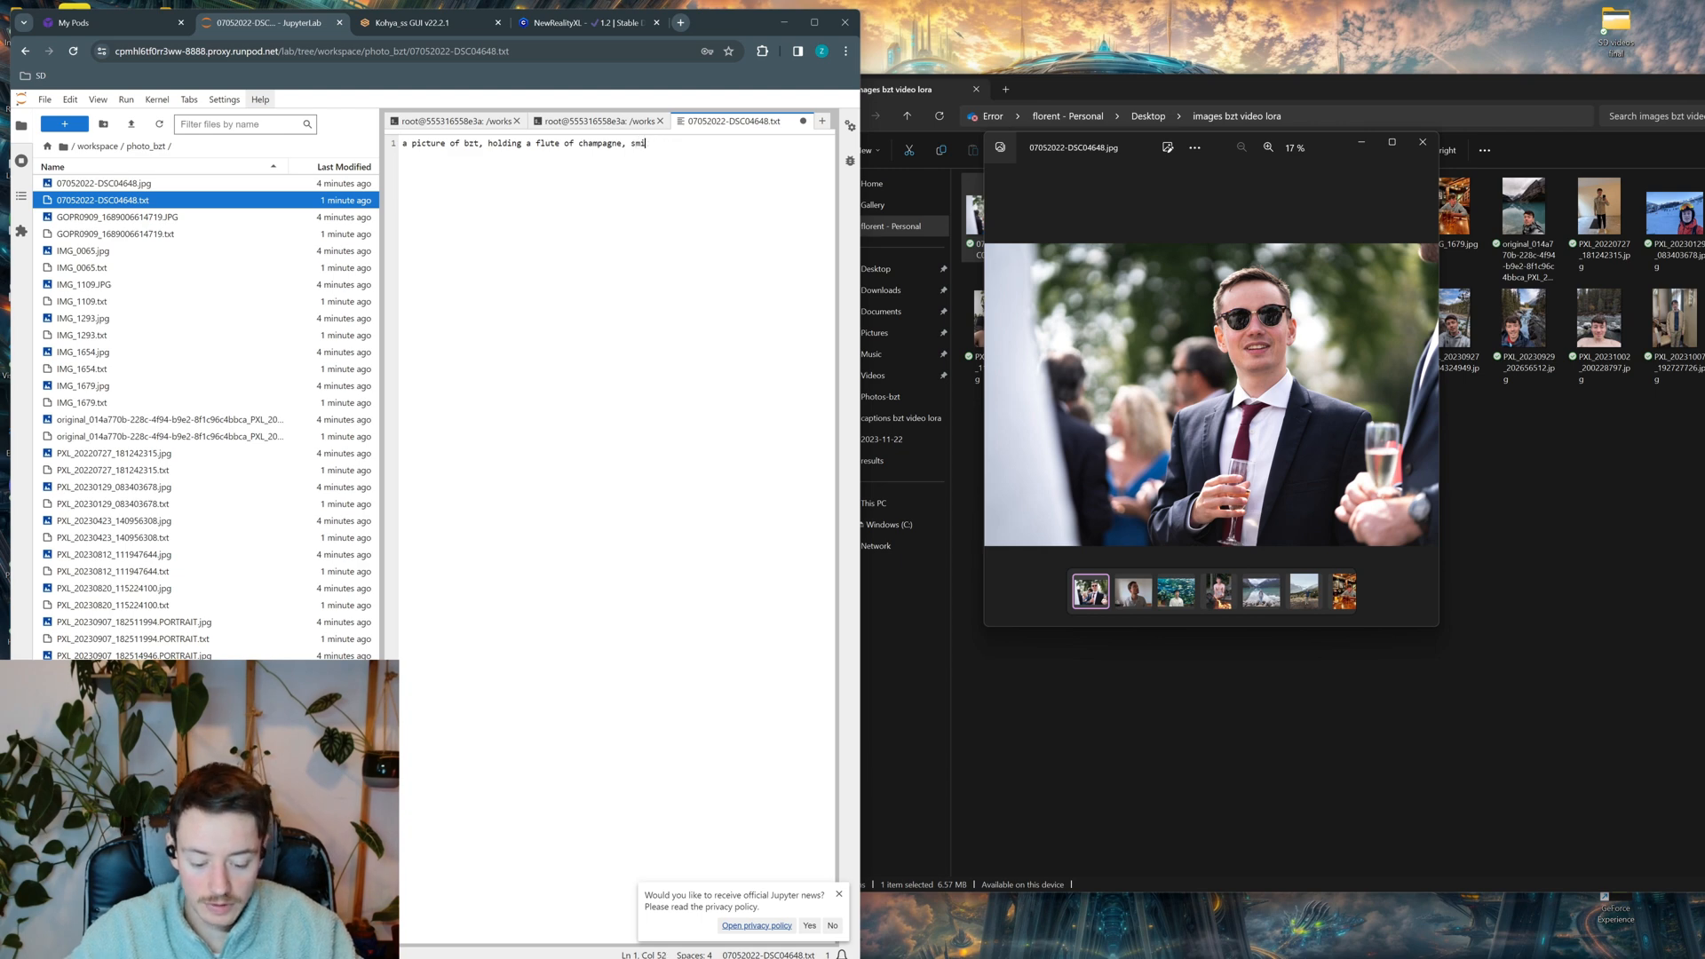
type("ling, sun")
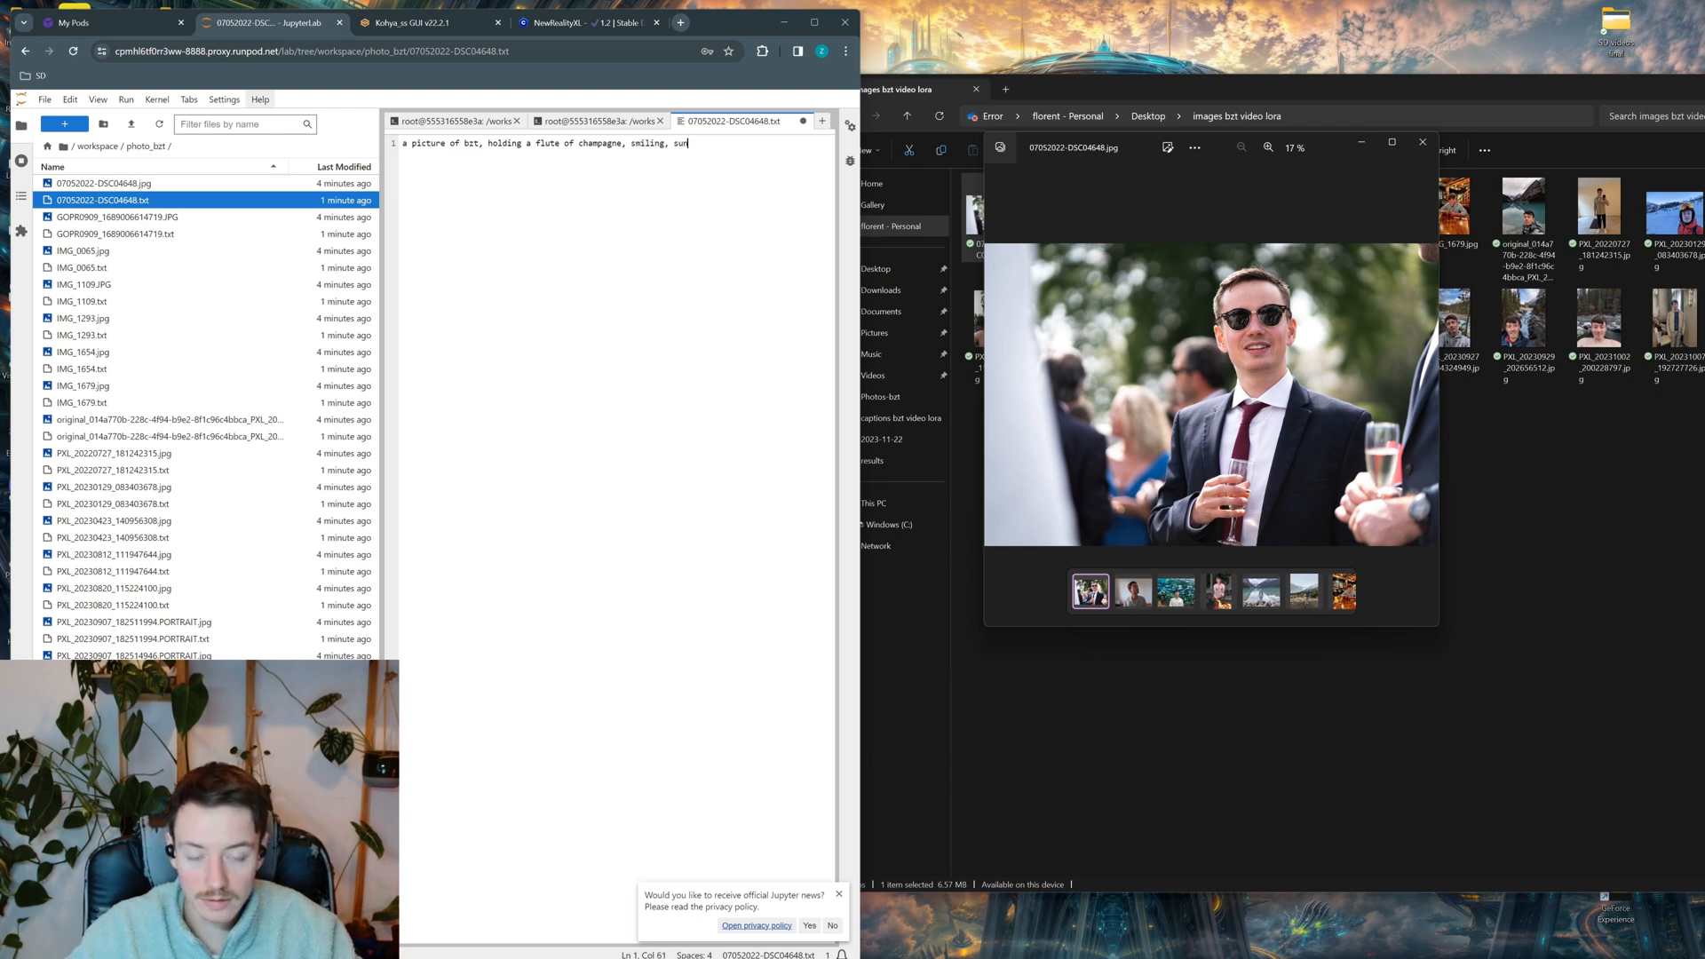
type("glasses, ")
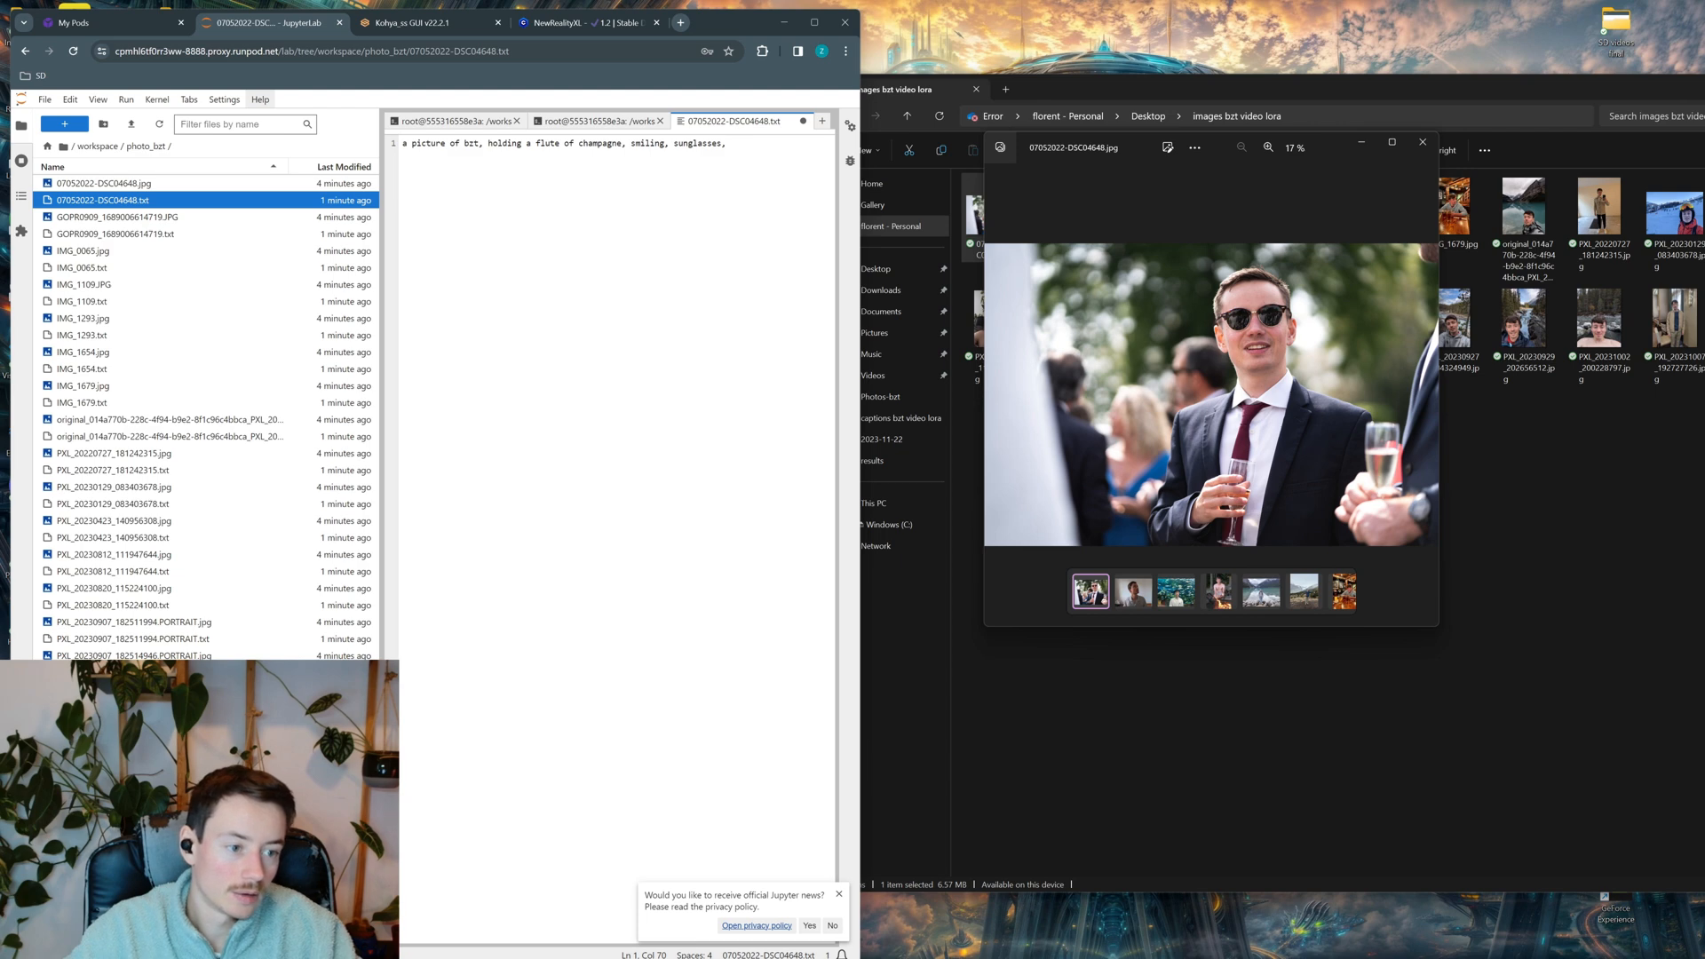
Append "blurrt background with people and trees," to the caption and insert "upperbody shot," directly after "a picture of bzt,"
type("blu")
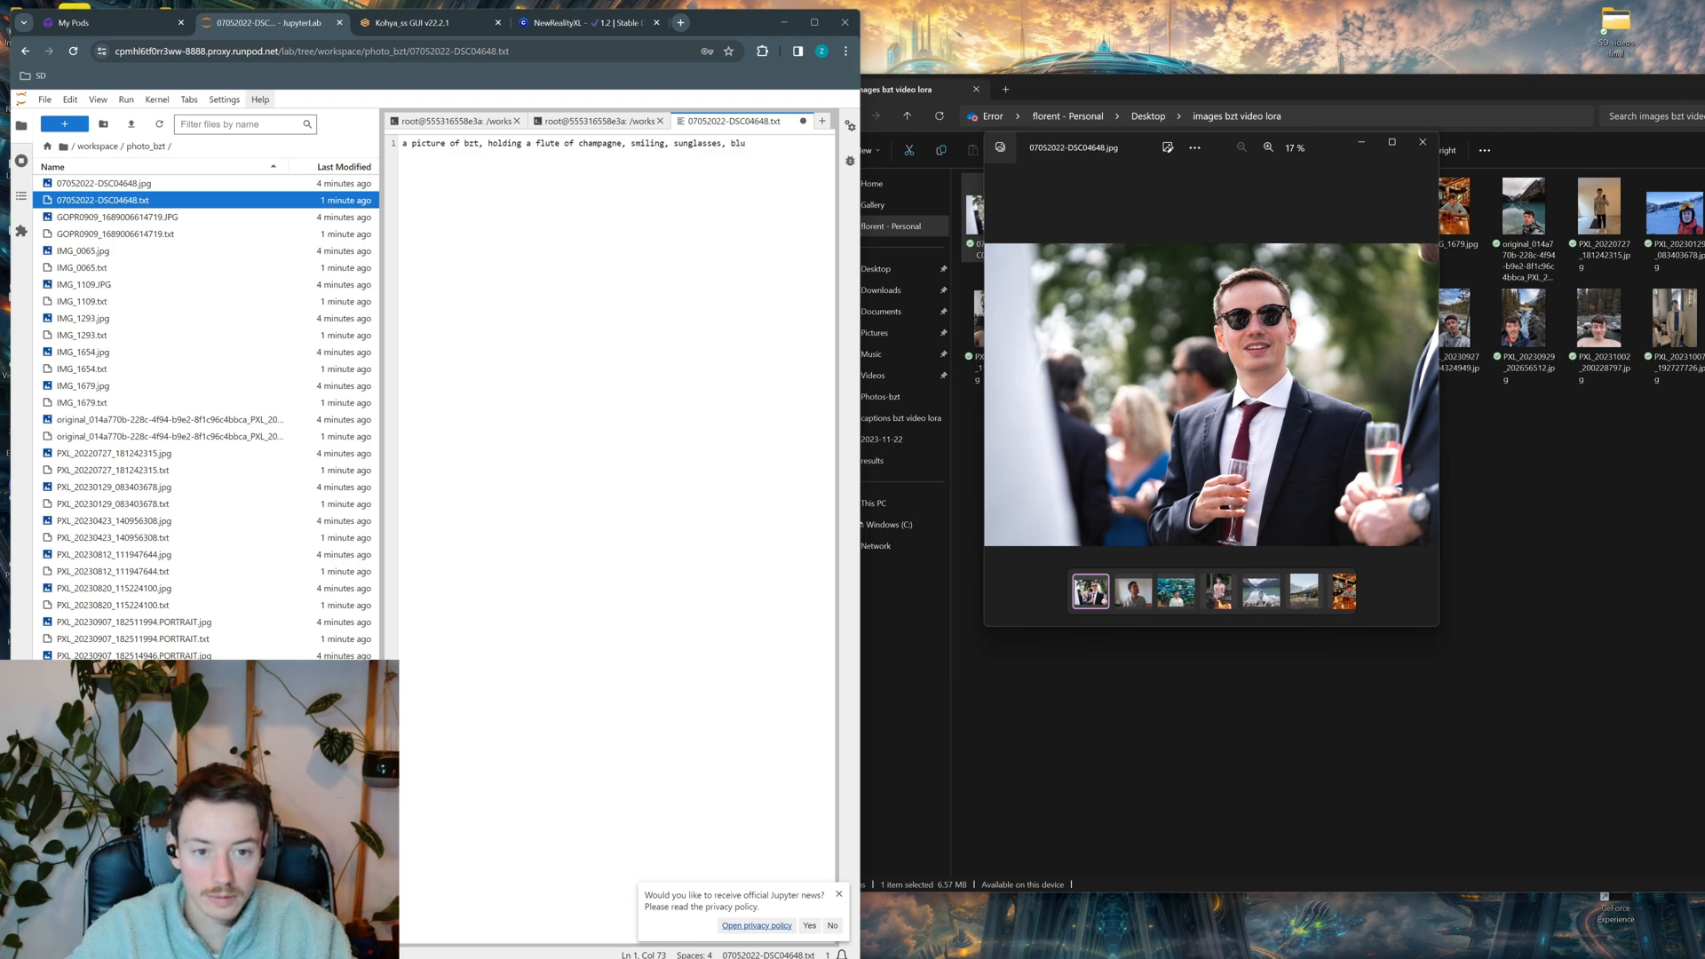
type("rrt bv")
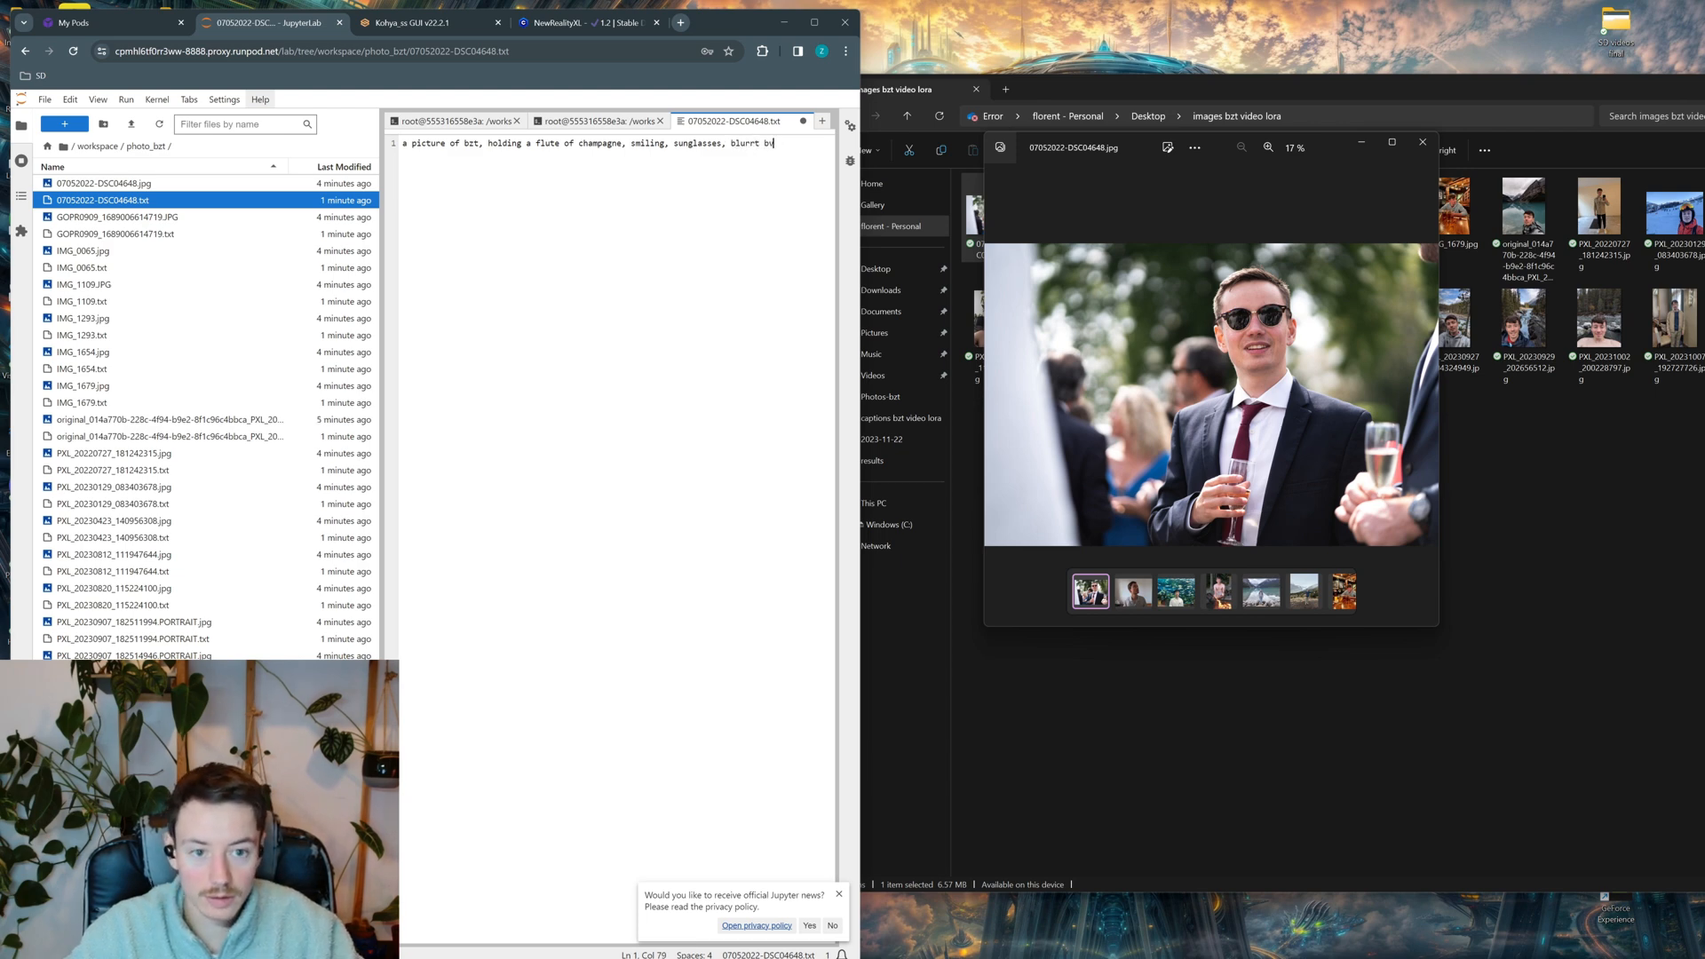
type("ackground, p")
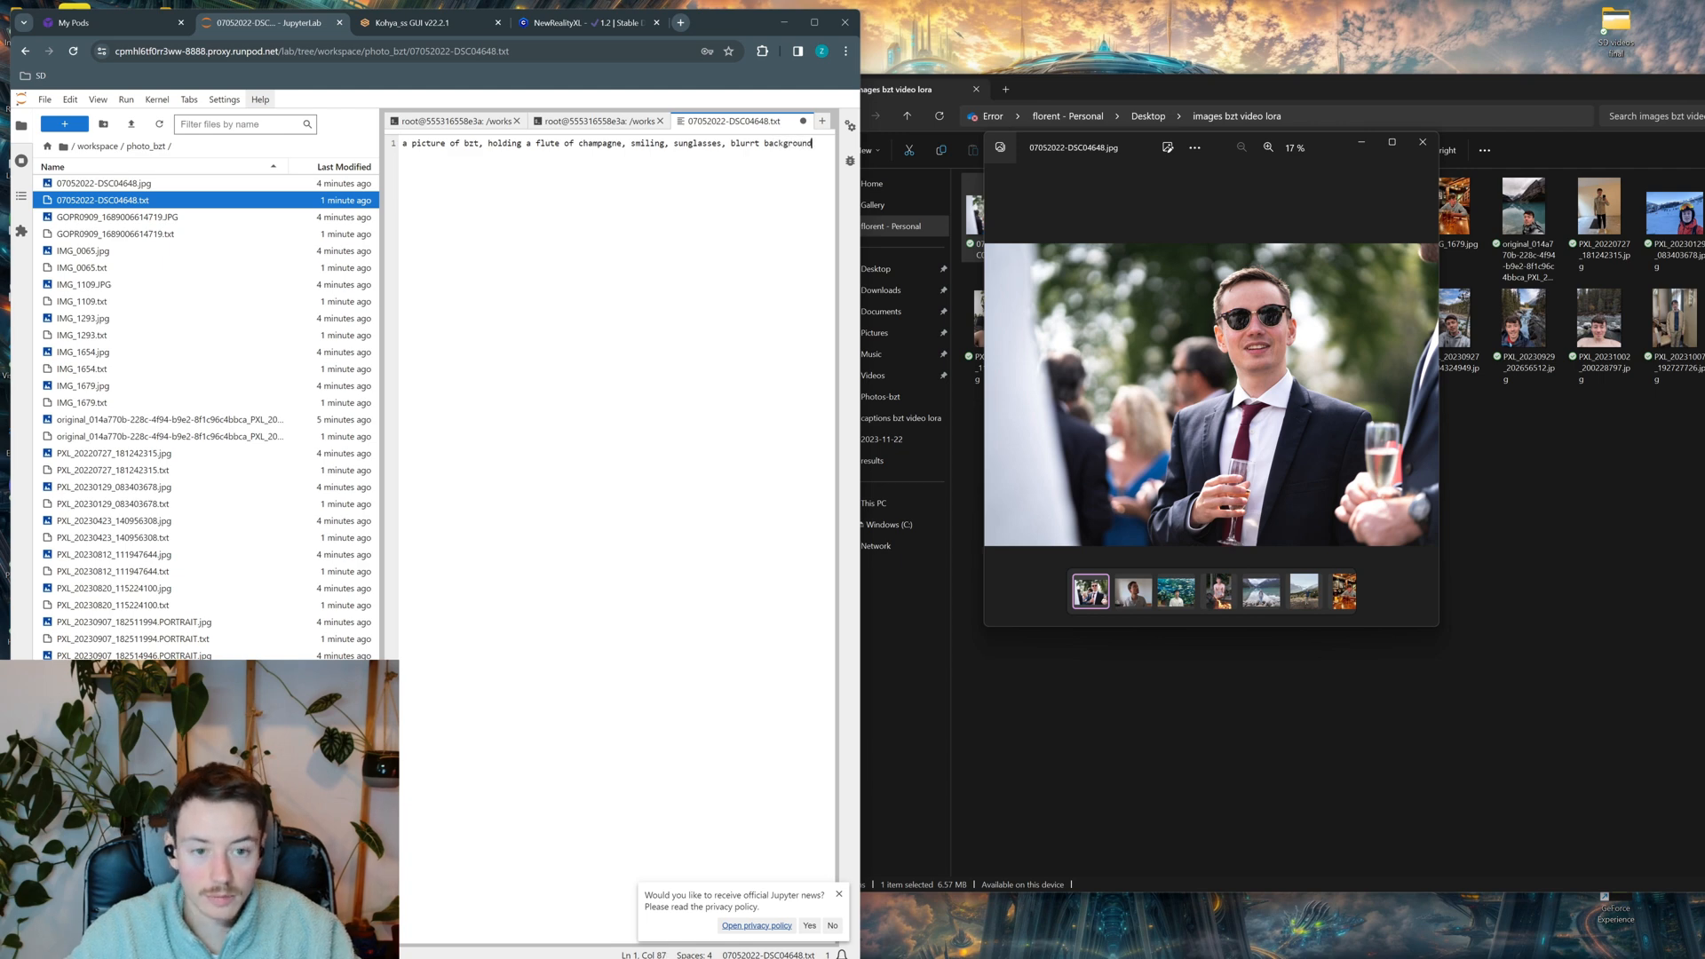
key("BackSpace")
key("BackSpace")
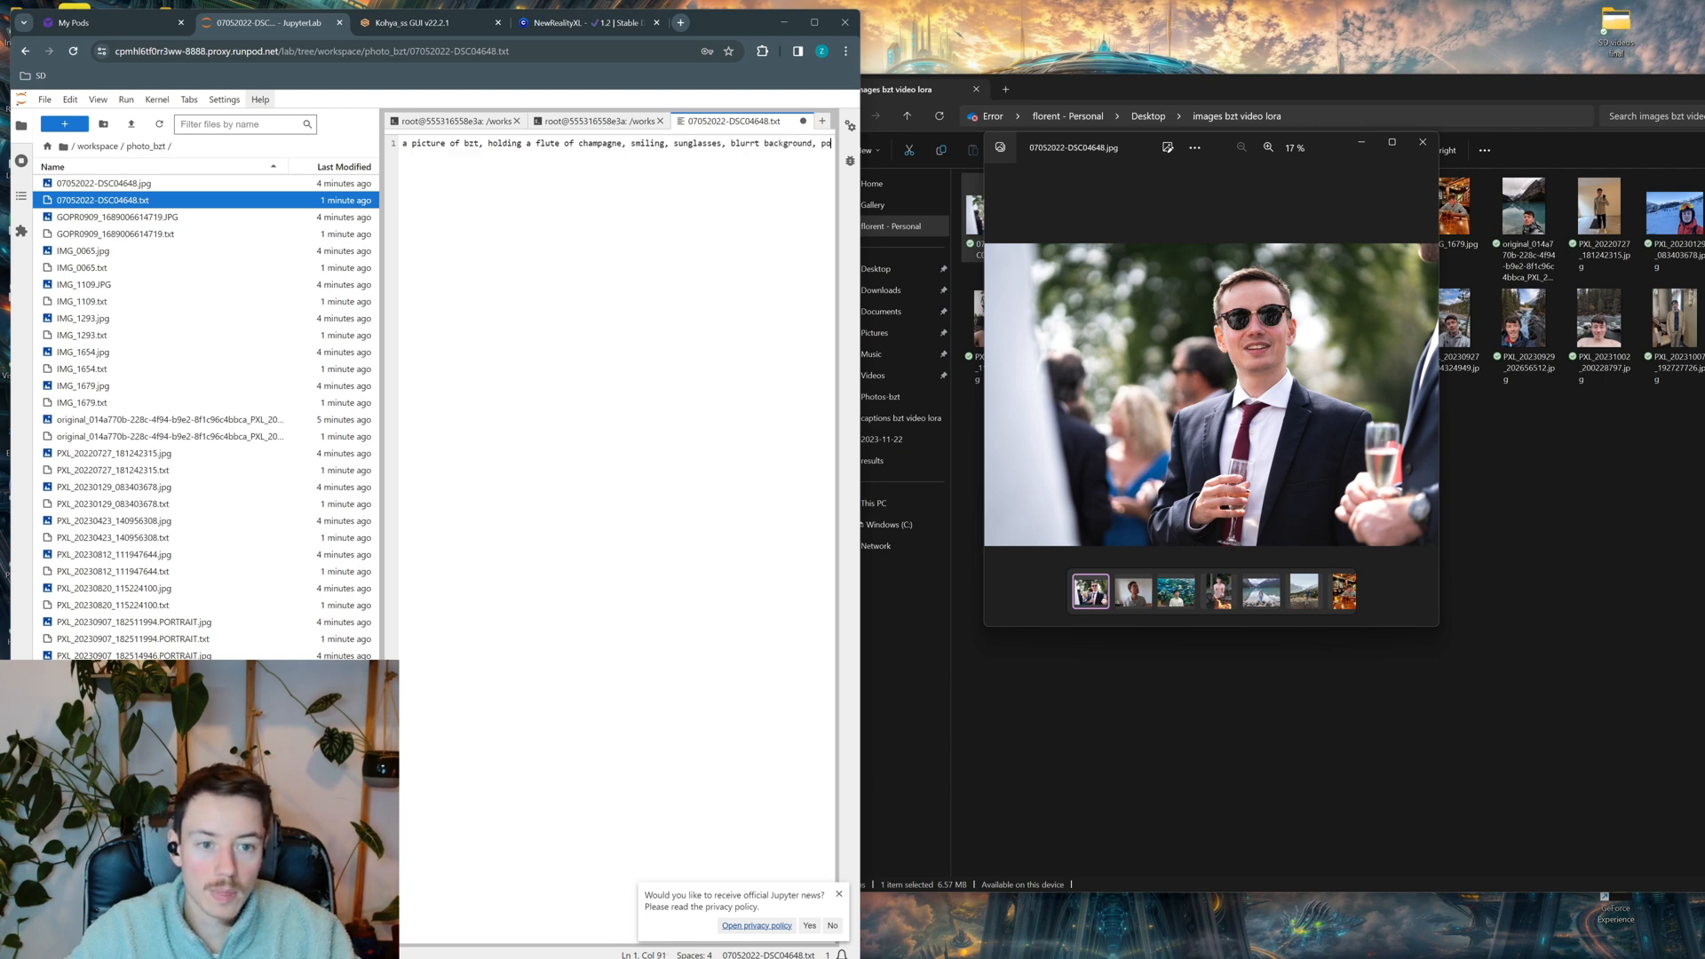
type("with peoplean")
key("BackSpace")
key("BackSpace")
type("and trees,")
left_click(487, 143)
type("upperbody shot,")
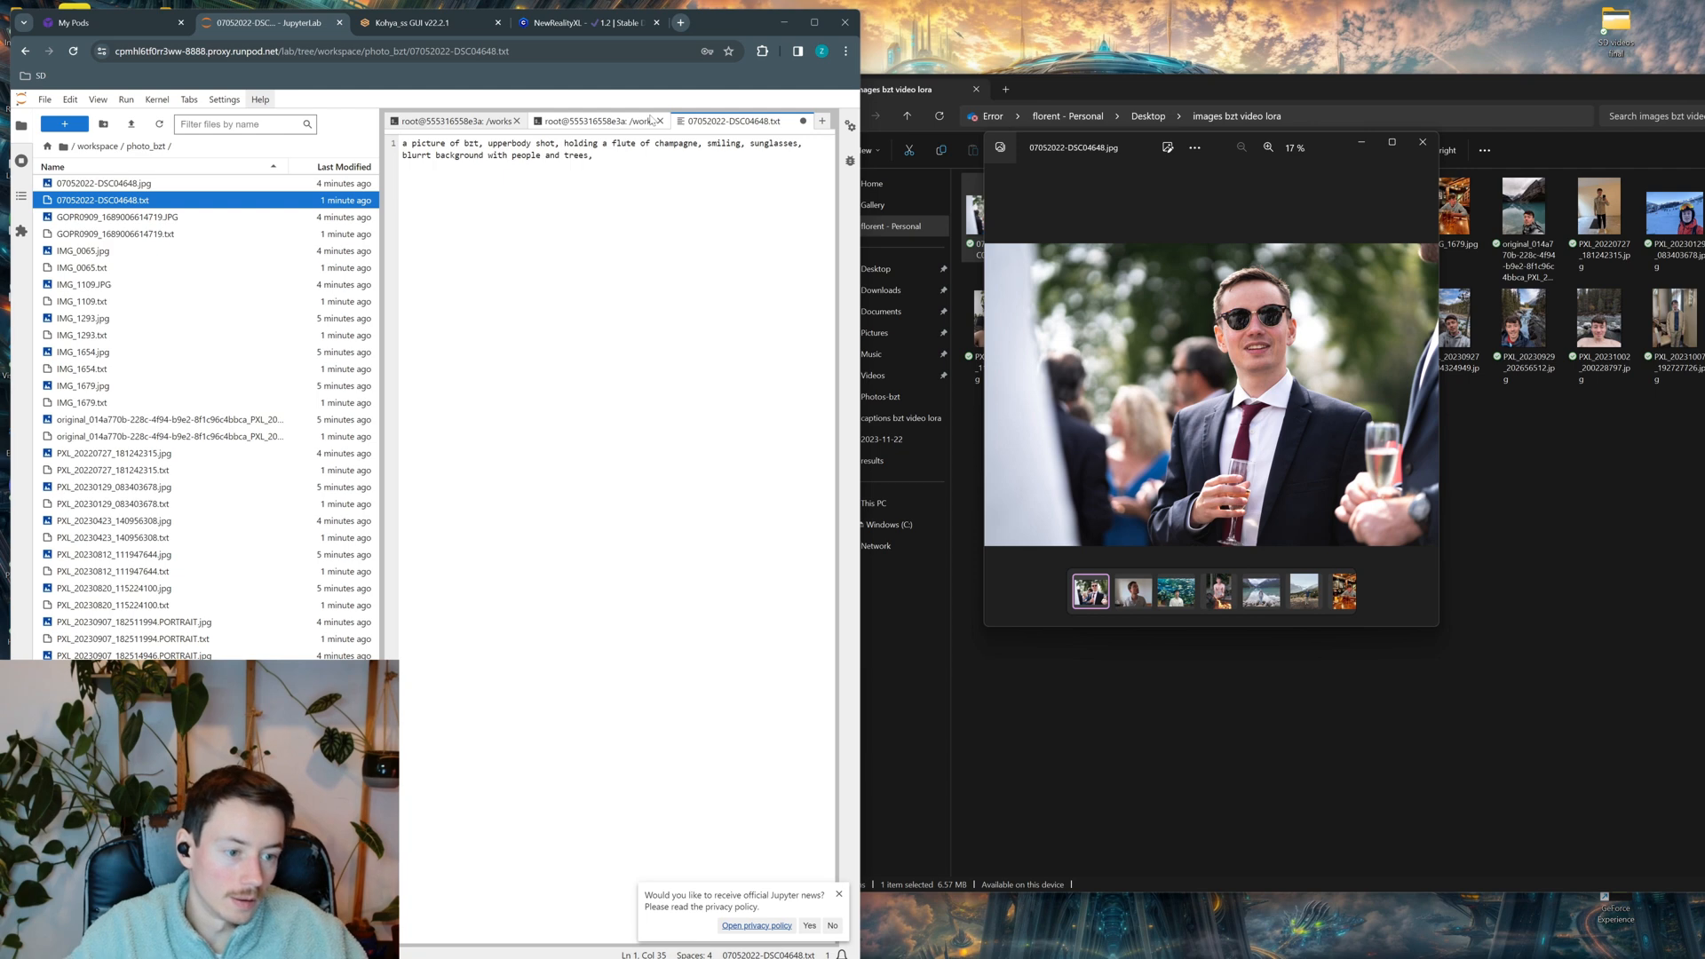
left_click(600, 155)
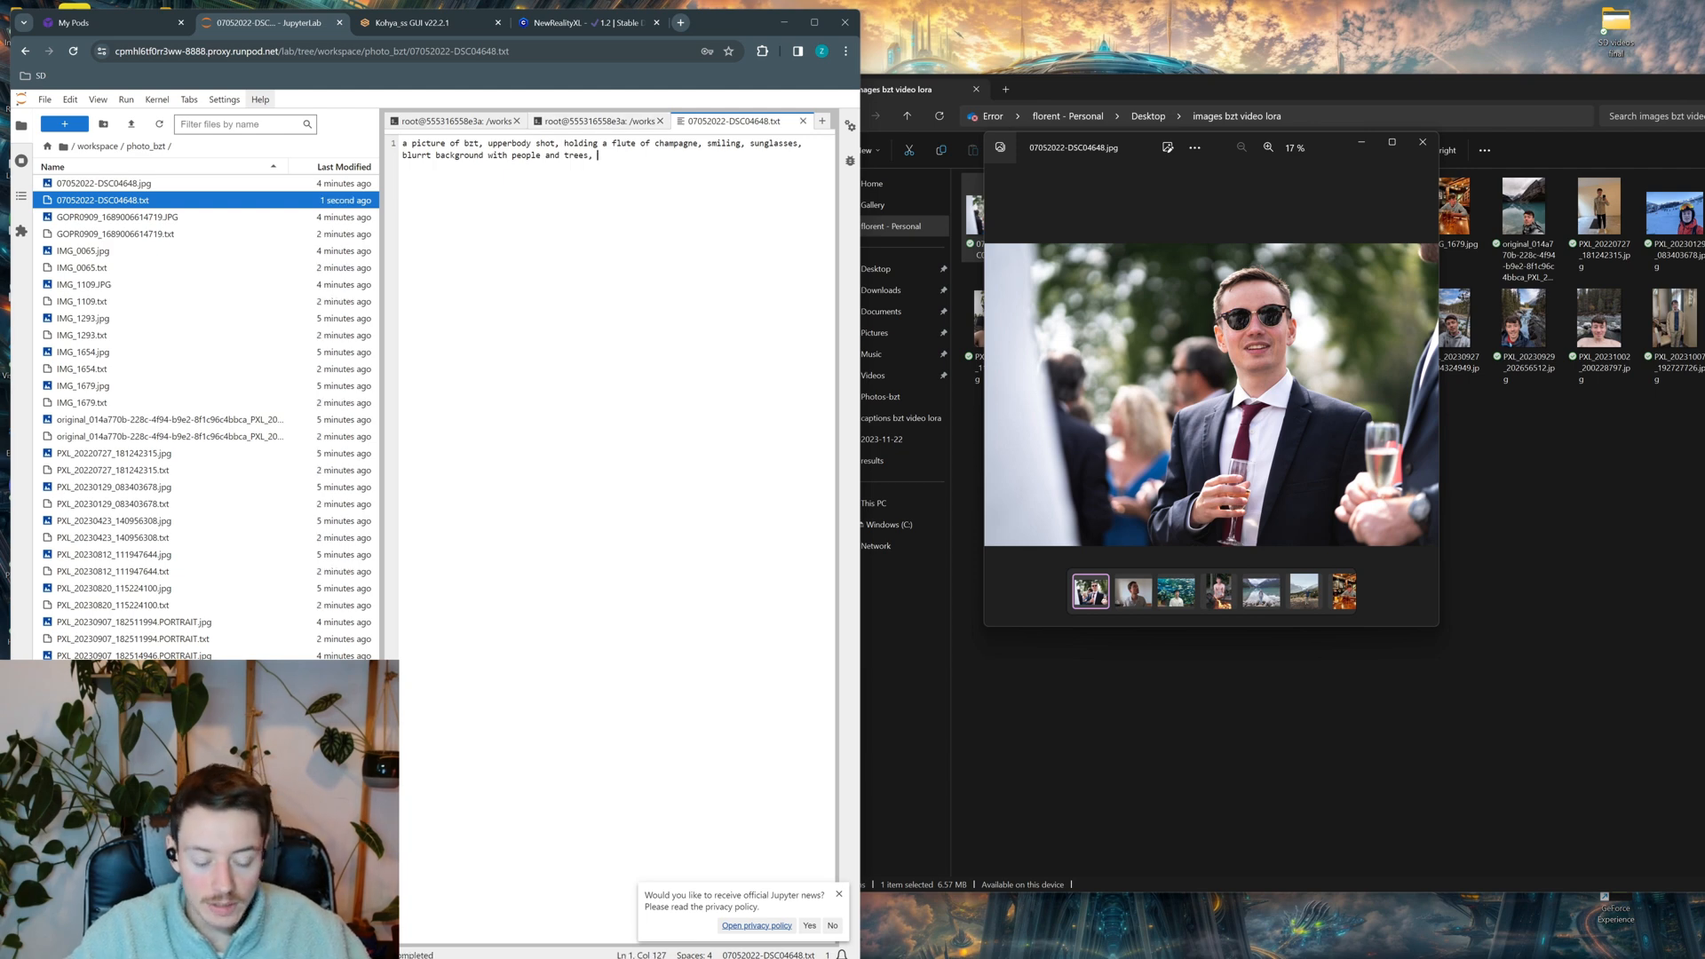
type("red tie")
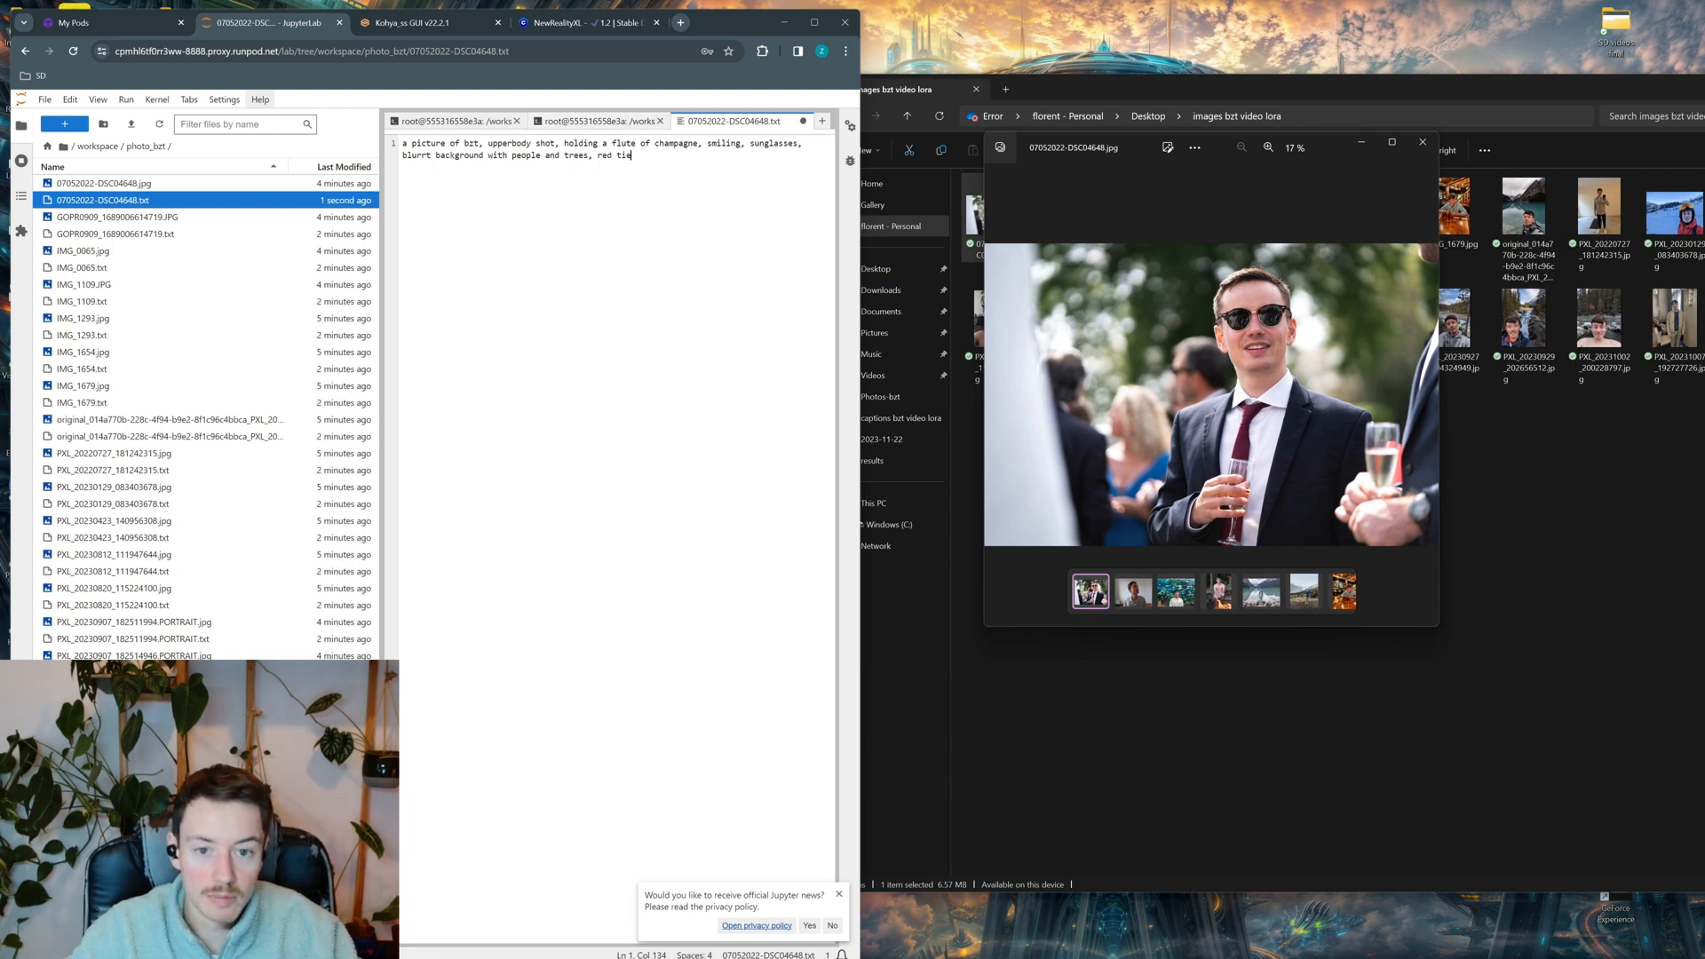
type(", suit")
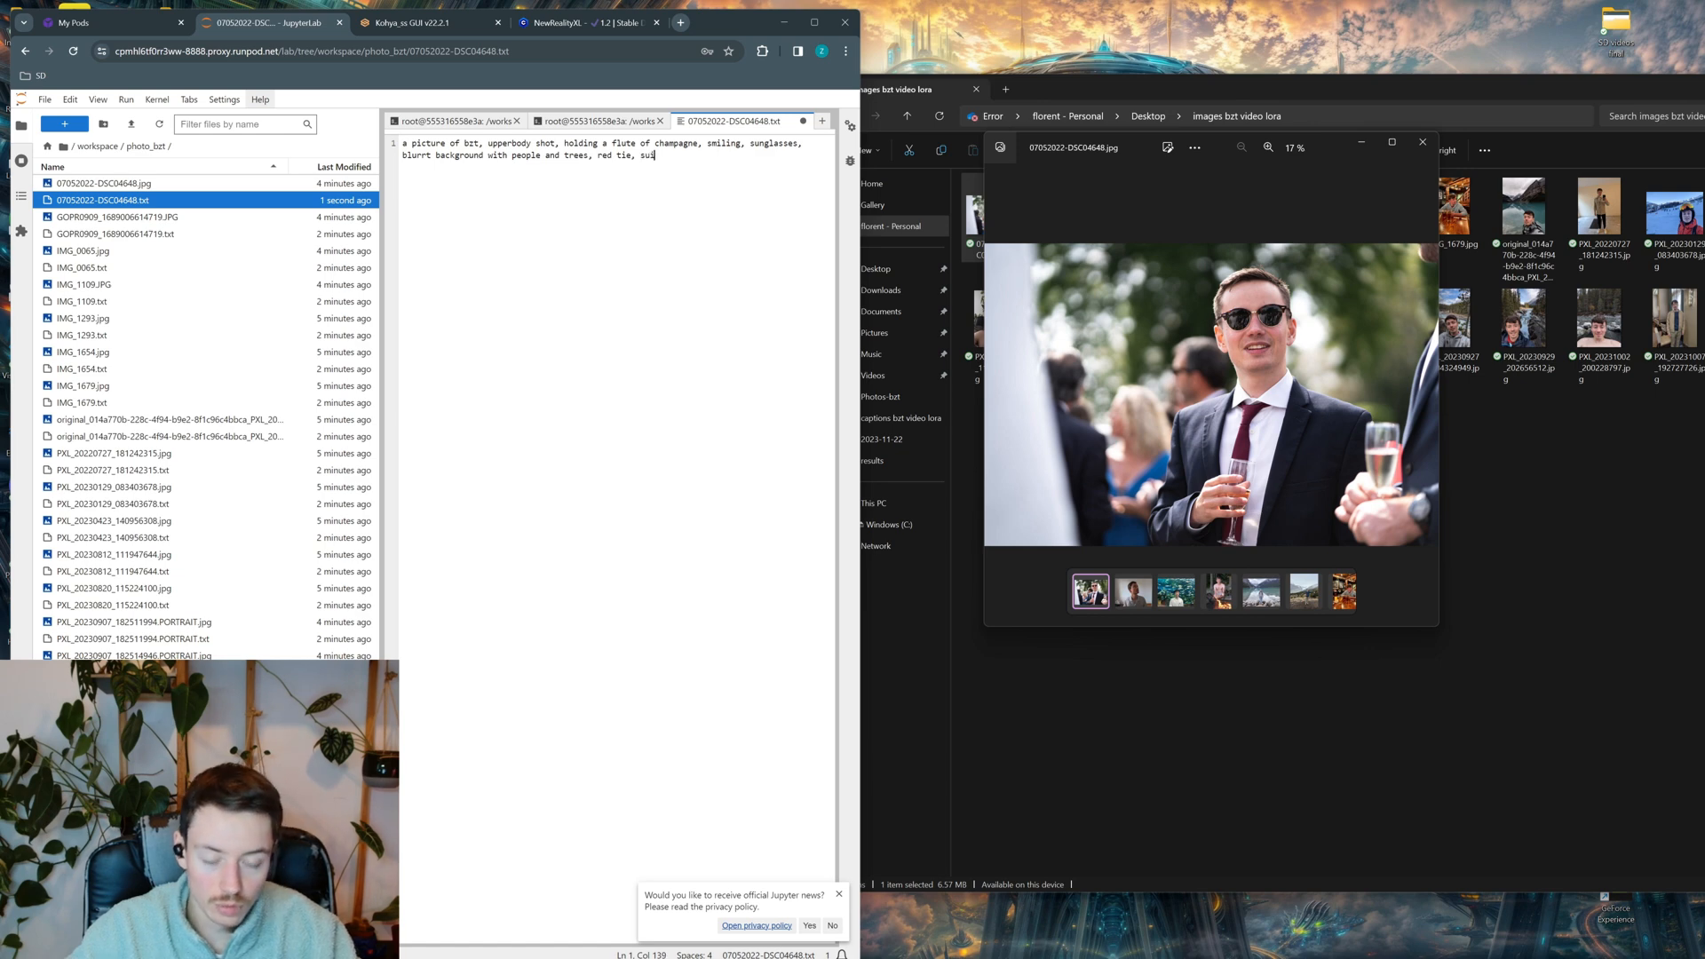
key("ctrl+shift+Left")
key("ctrl+shift+Left")
key("ctrl+shift+Left")
key("shift+Left")
key("BackSpace")
Insert "wearing a red tie and a suit" between the champagne phrase and "smiling" in the caption
left_click(702, 144)
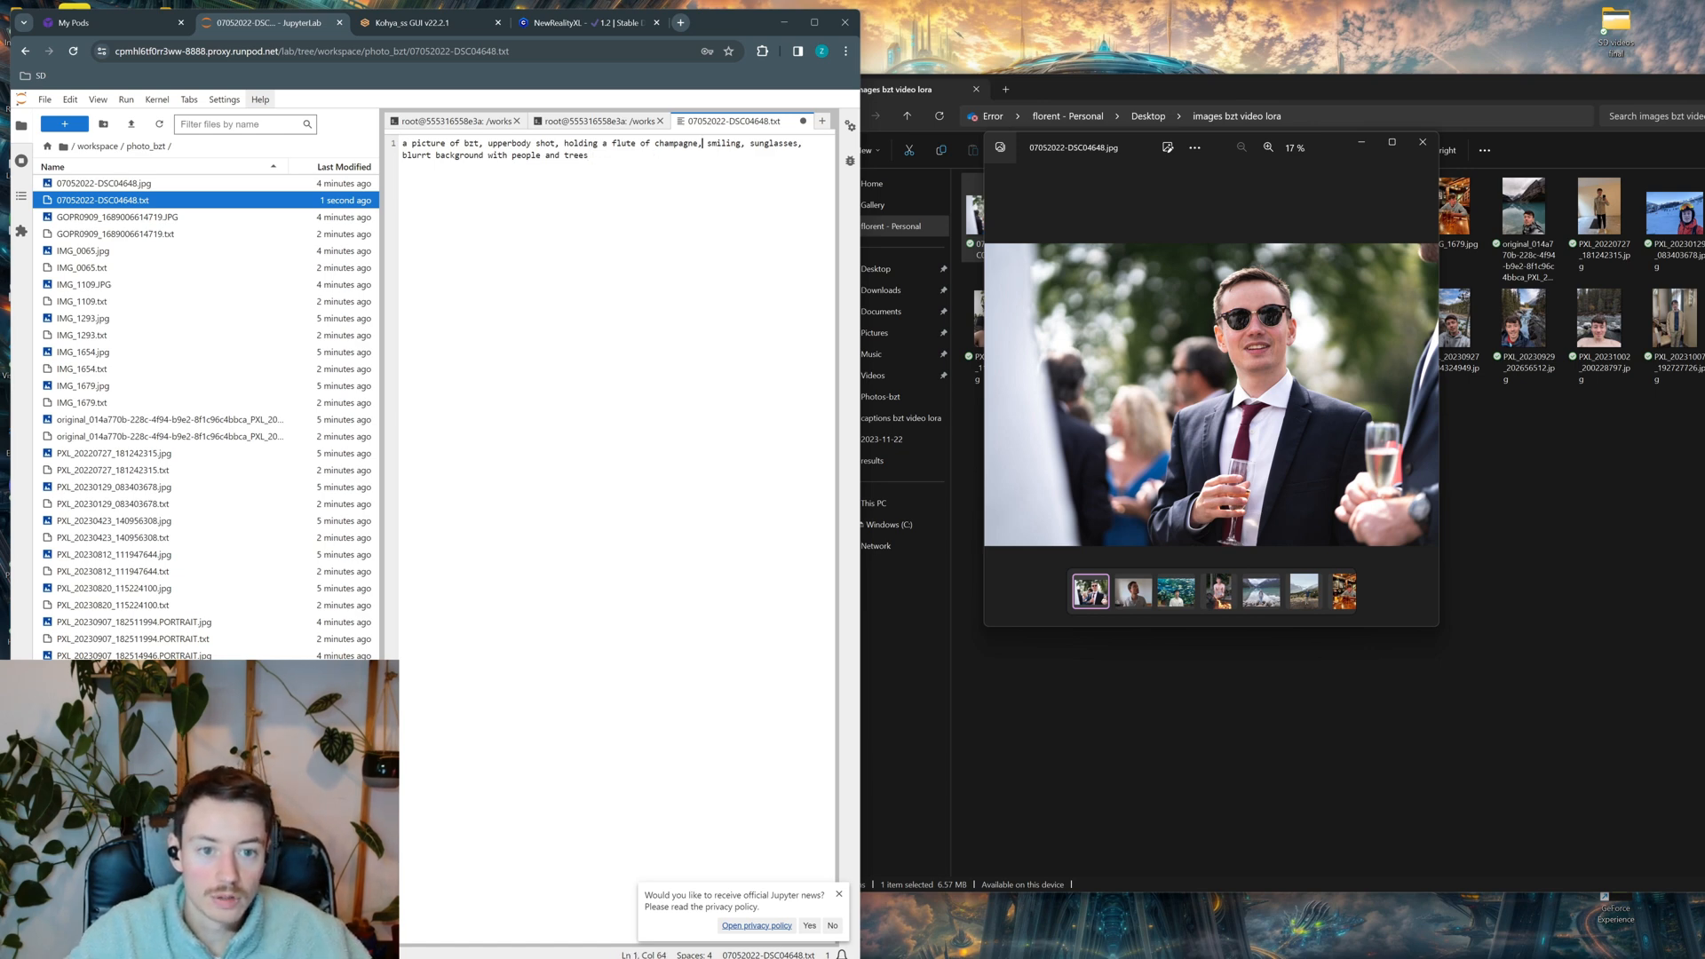
key("BackSpace")
key("BackSpace")
type(", red tie, suit")
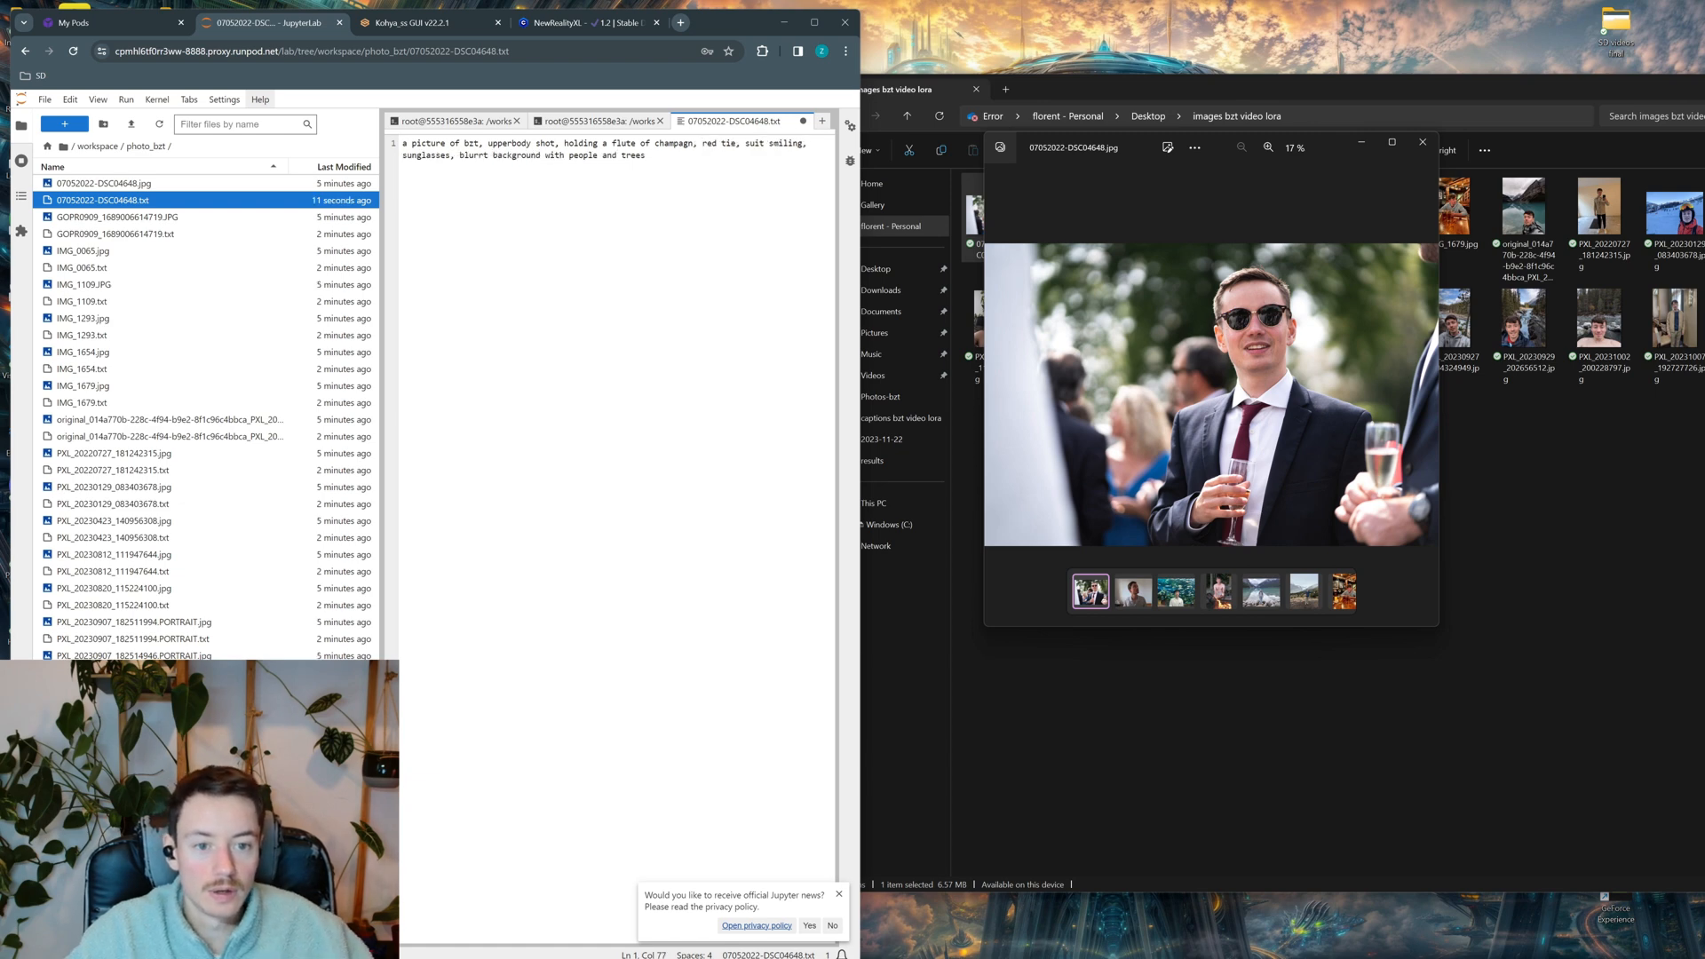
type(" wearing a")
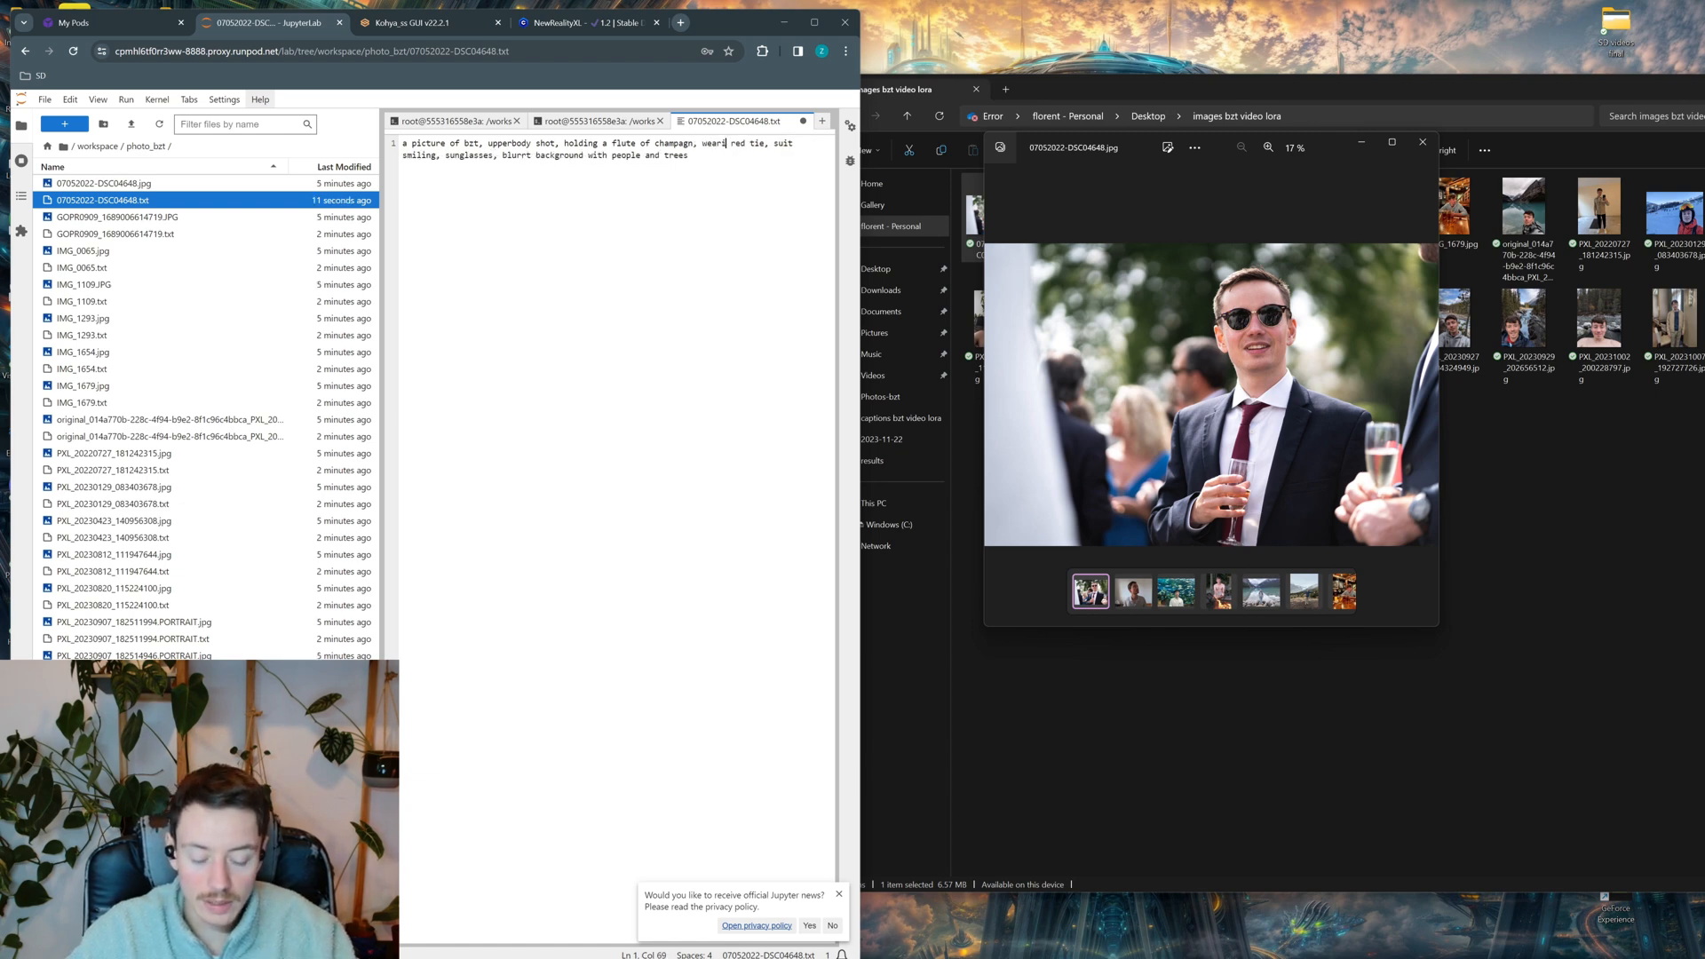
key("ctrl+End")
left_click(754, 143)
key("BackSpace")
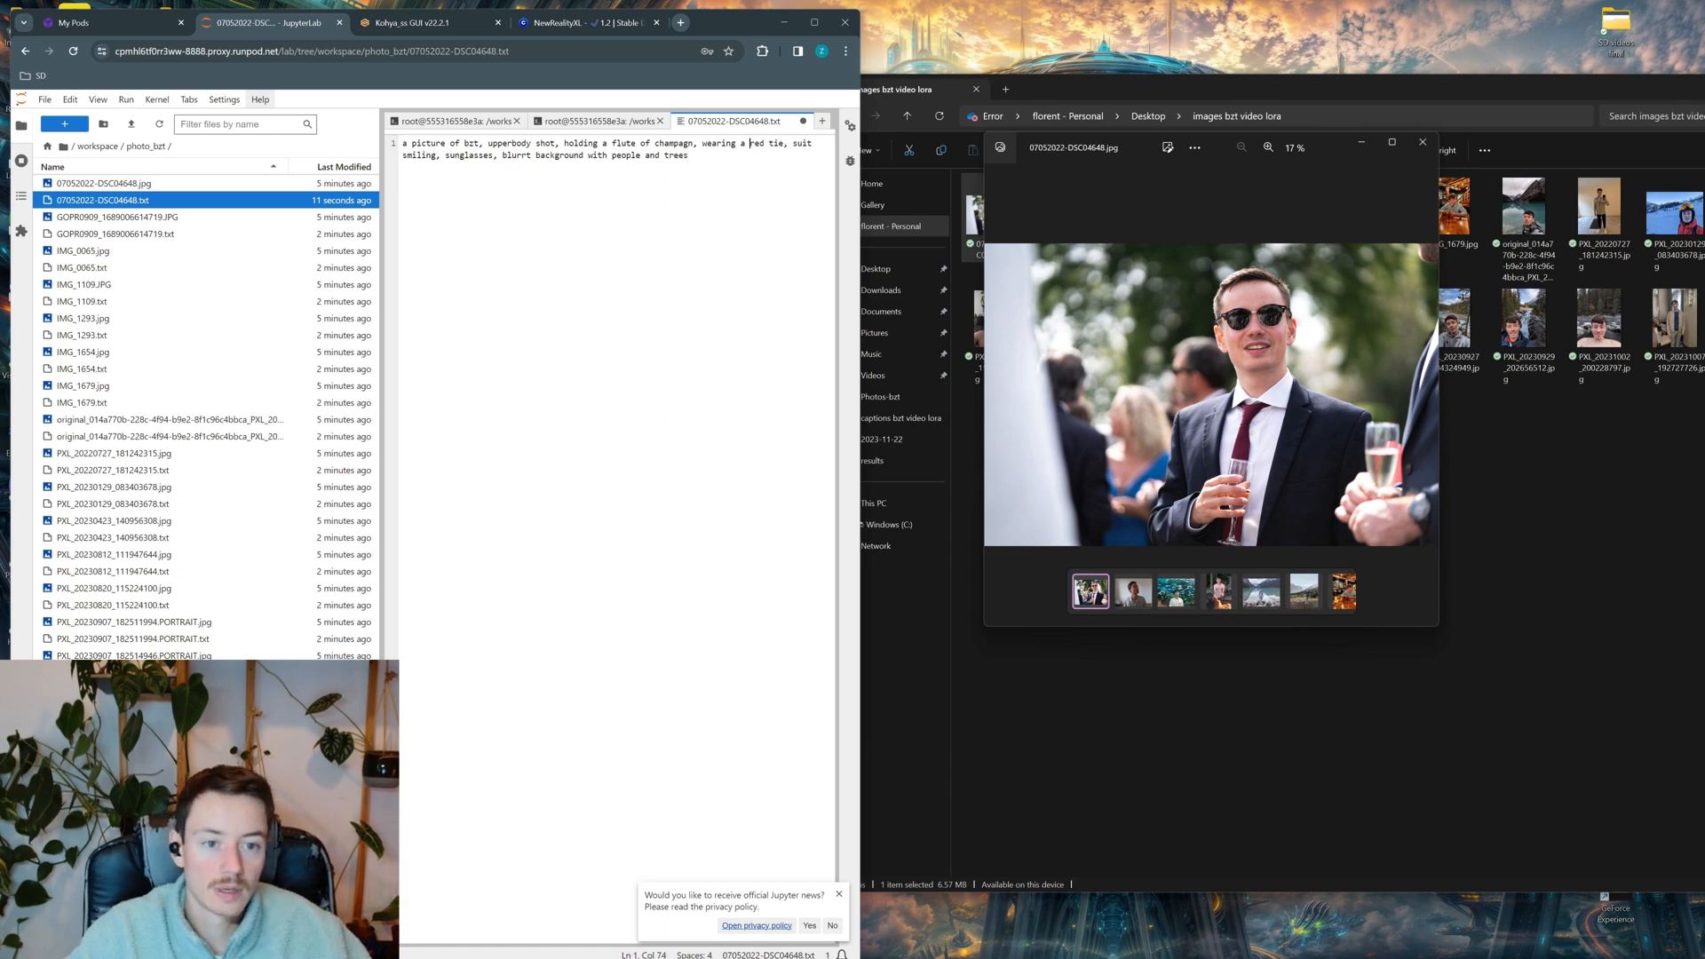
key("Delete")
key("Delete")
type("and a")
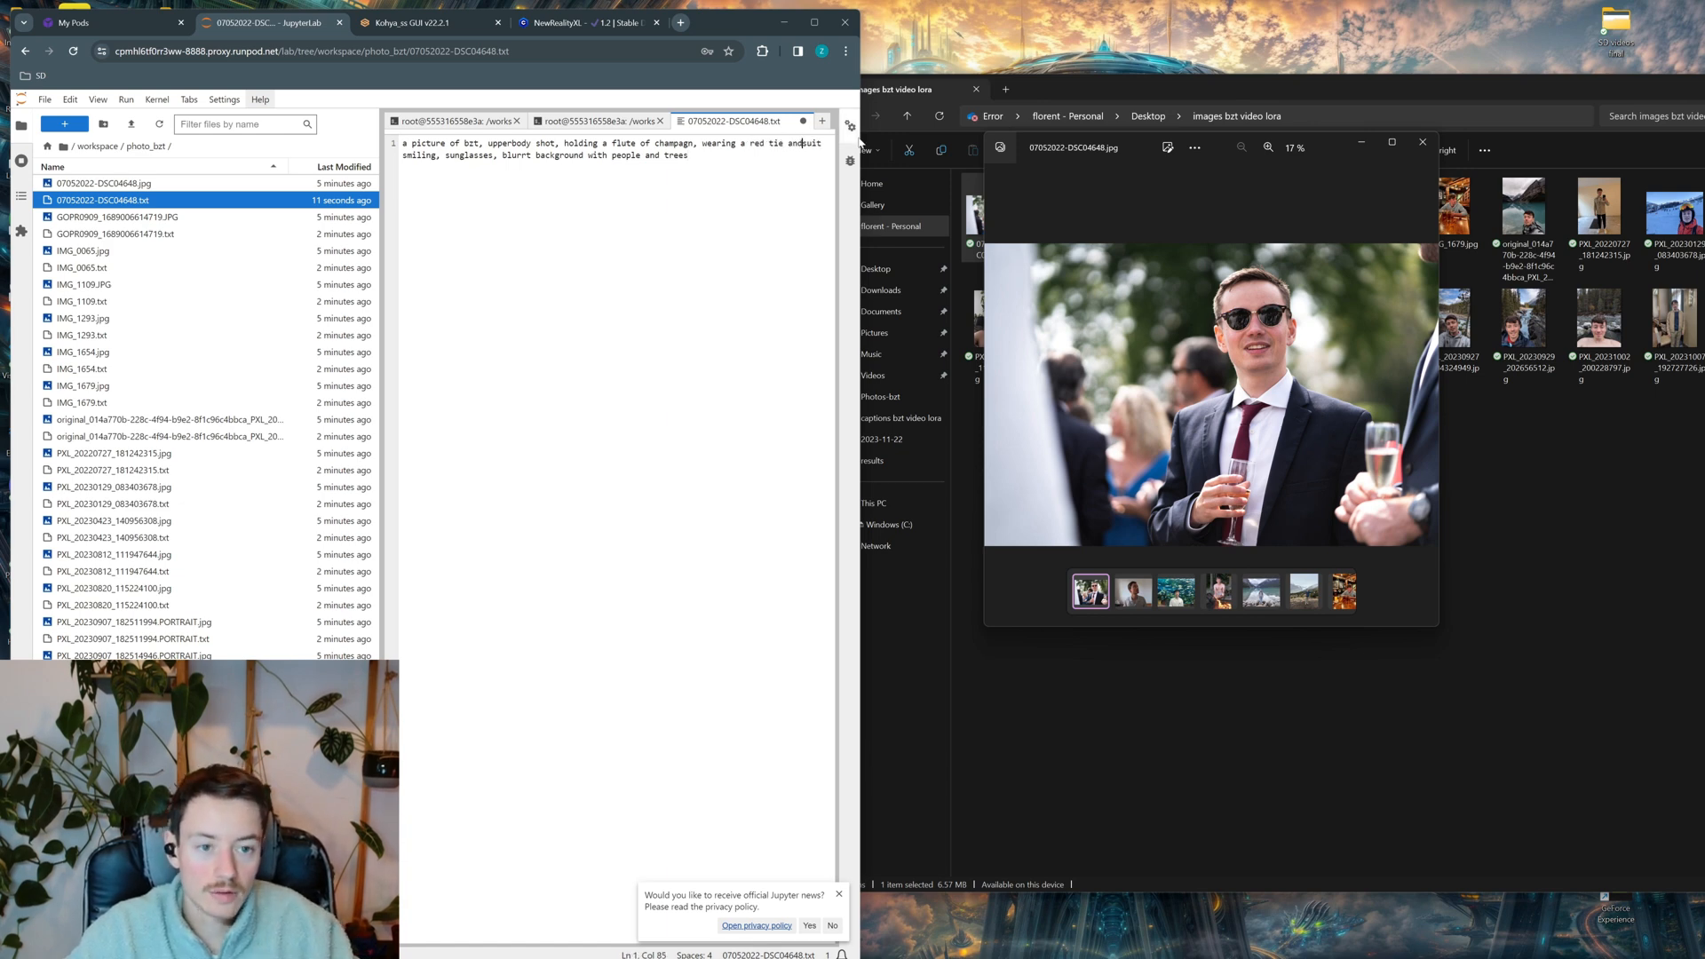
Correct "blurrt" to "blurry" in the caption and review the rewritten description and the trigger word bzt
left_click(555, 155)
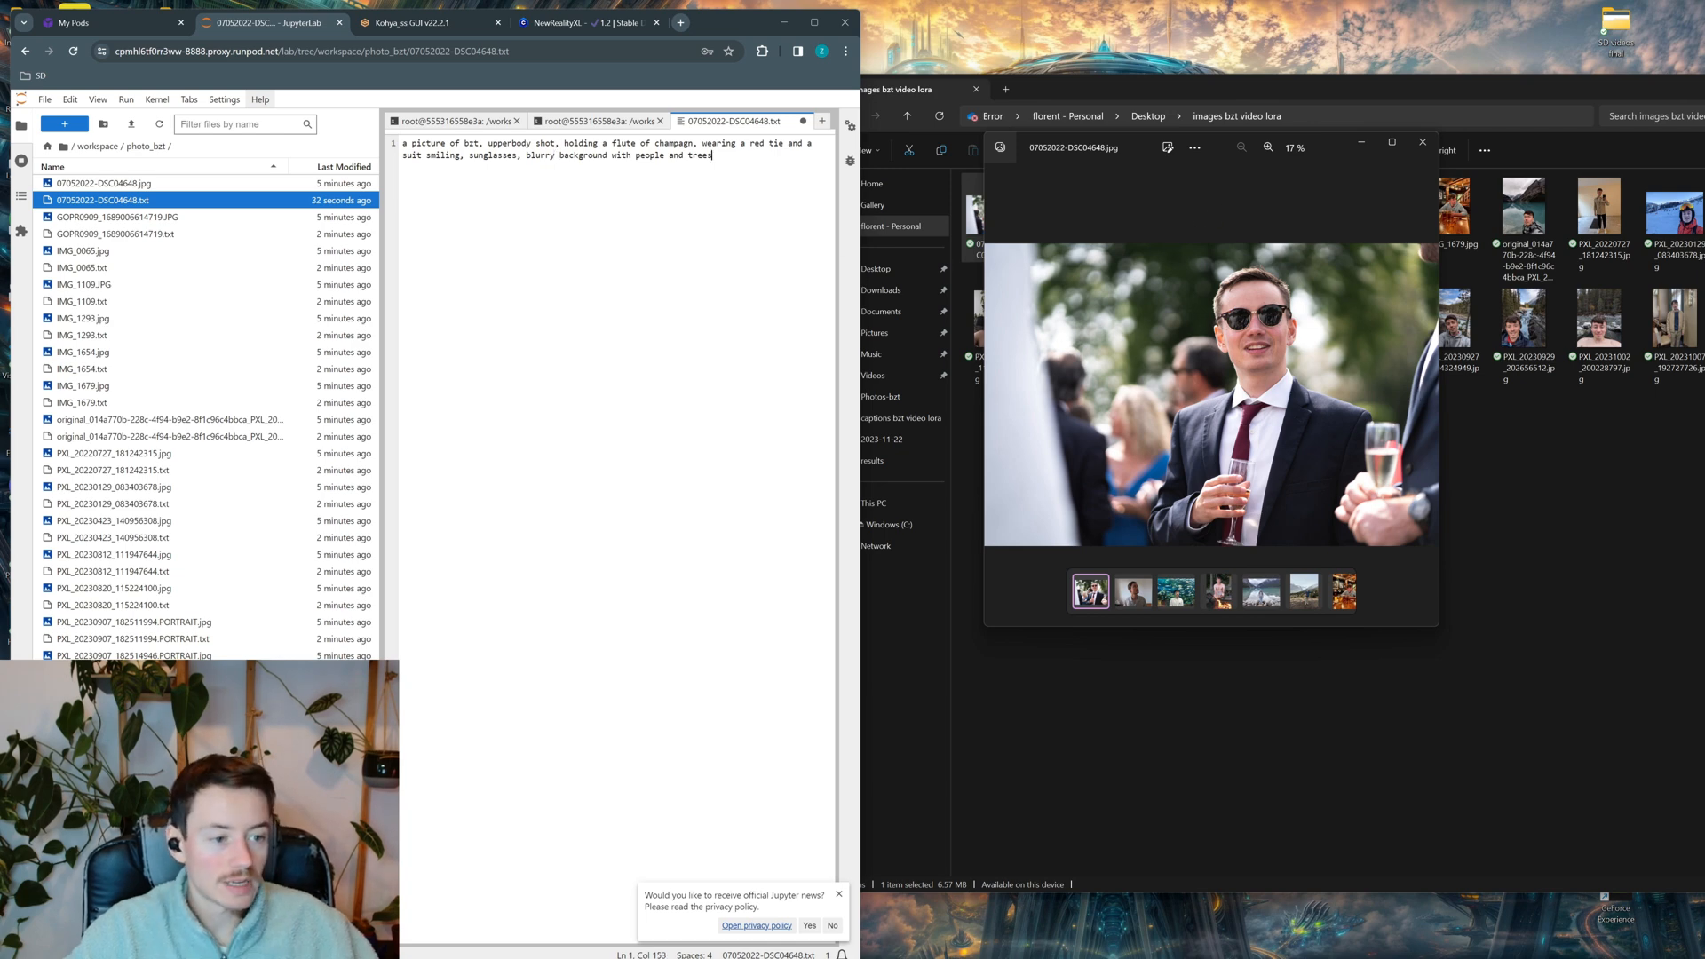
left_click_drag(712, 156, 483, 143)
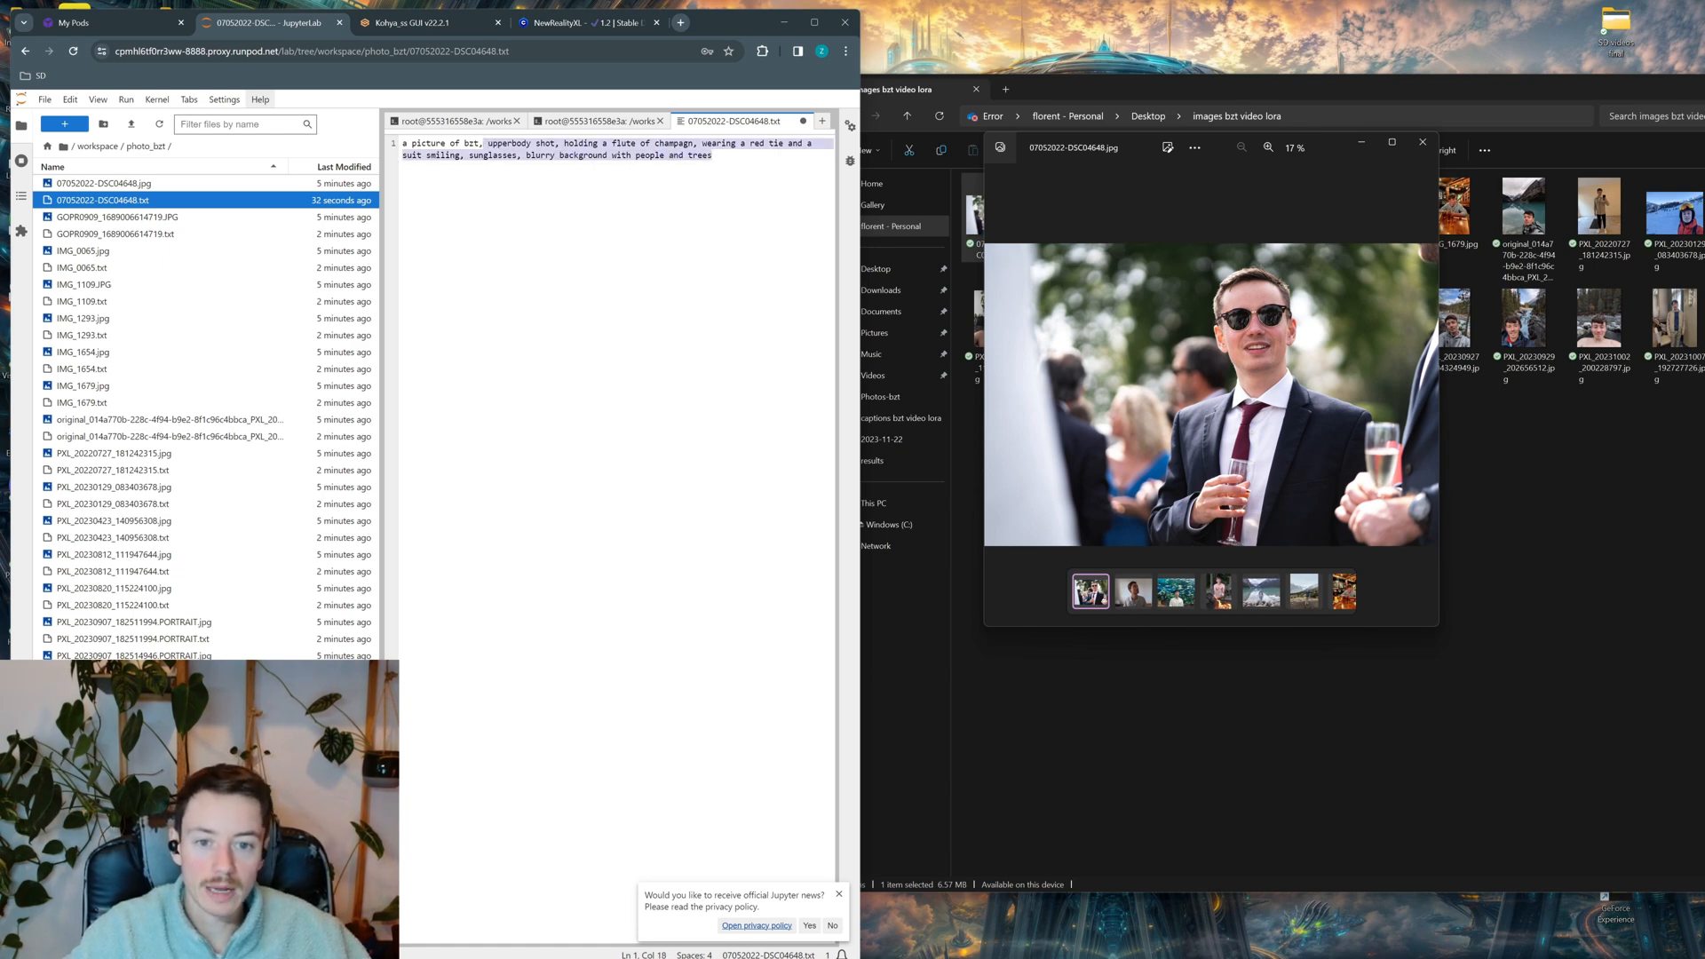
double_click(472, 143)
left_click(712, 155)
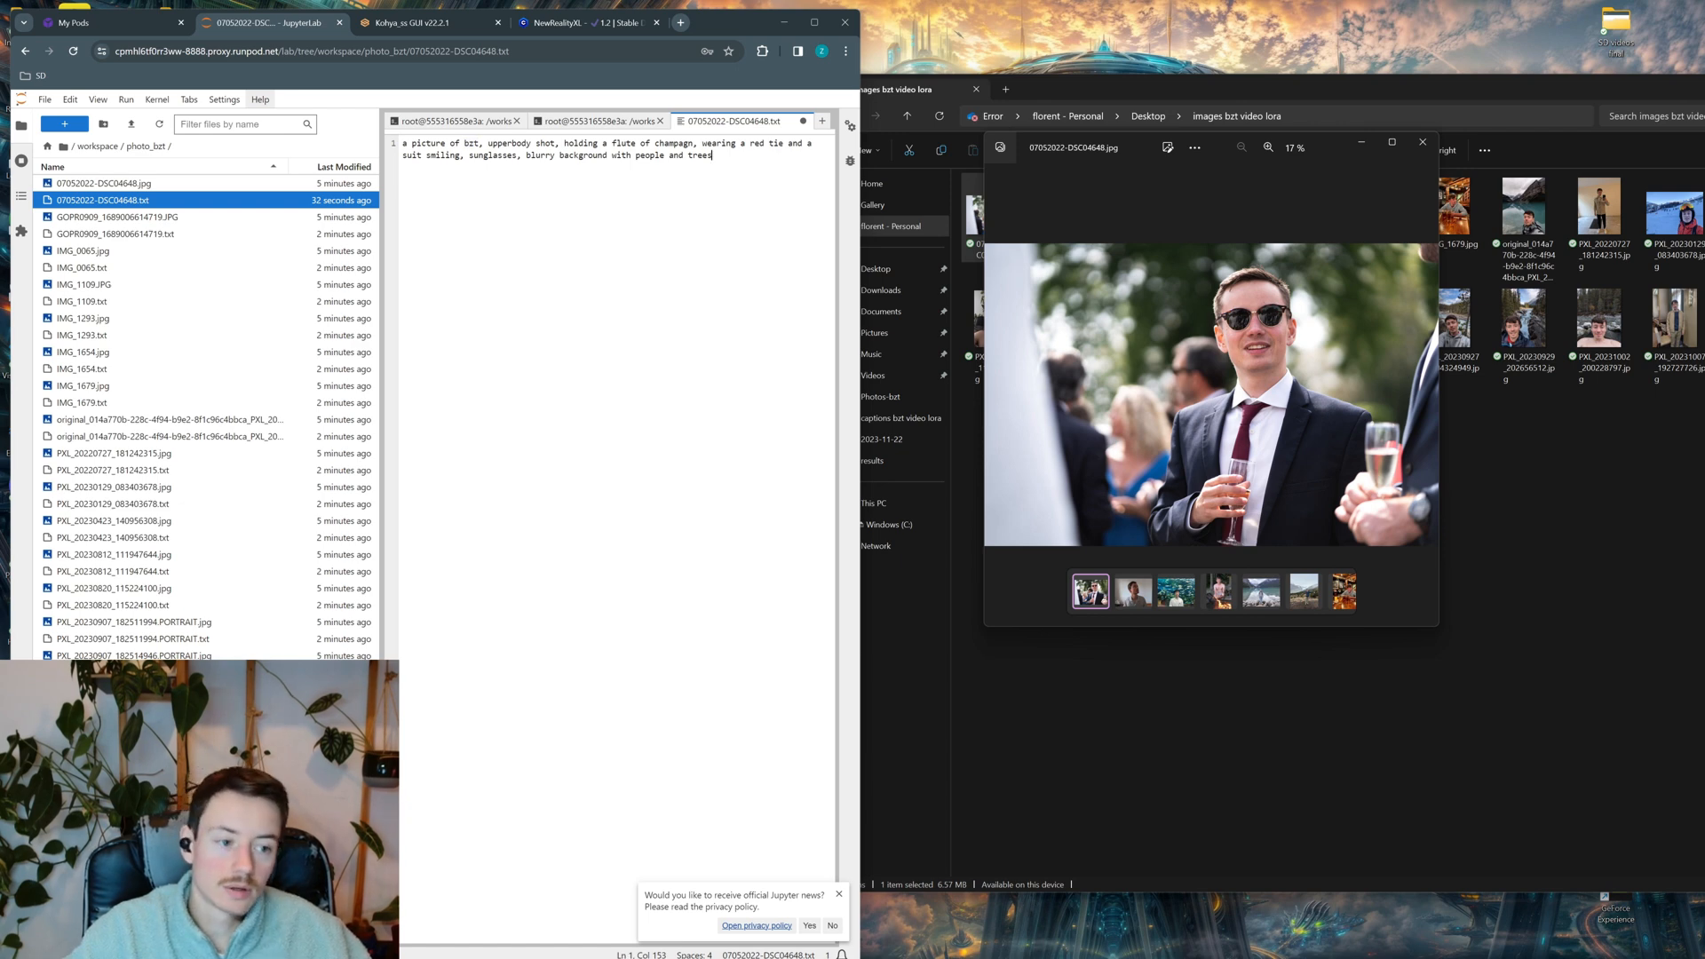
Open ChatGPT at chat.openai.com in a new browser tab
left_click(686, 24)
type("ch")
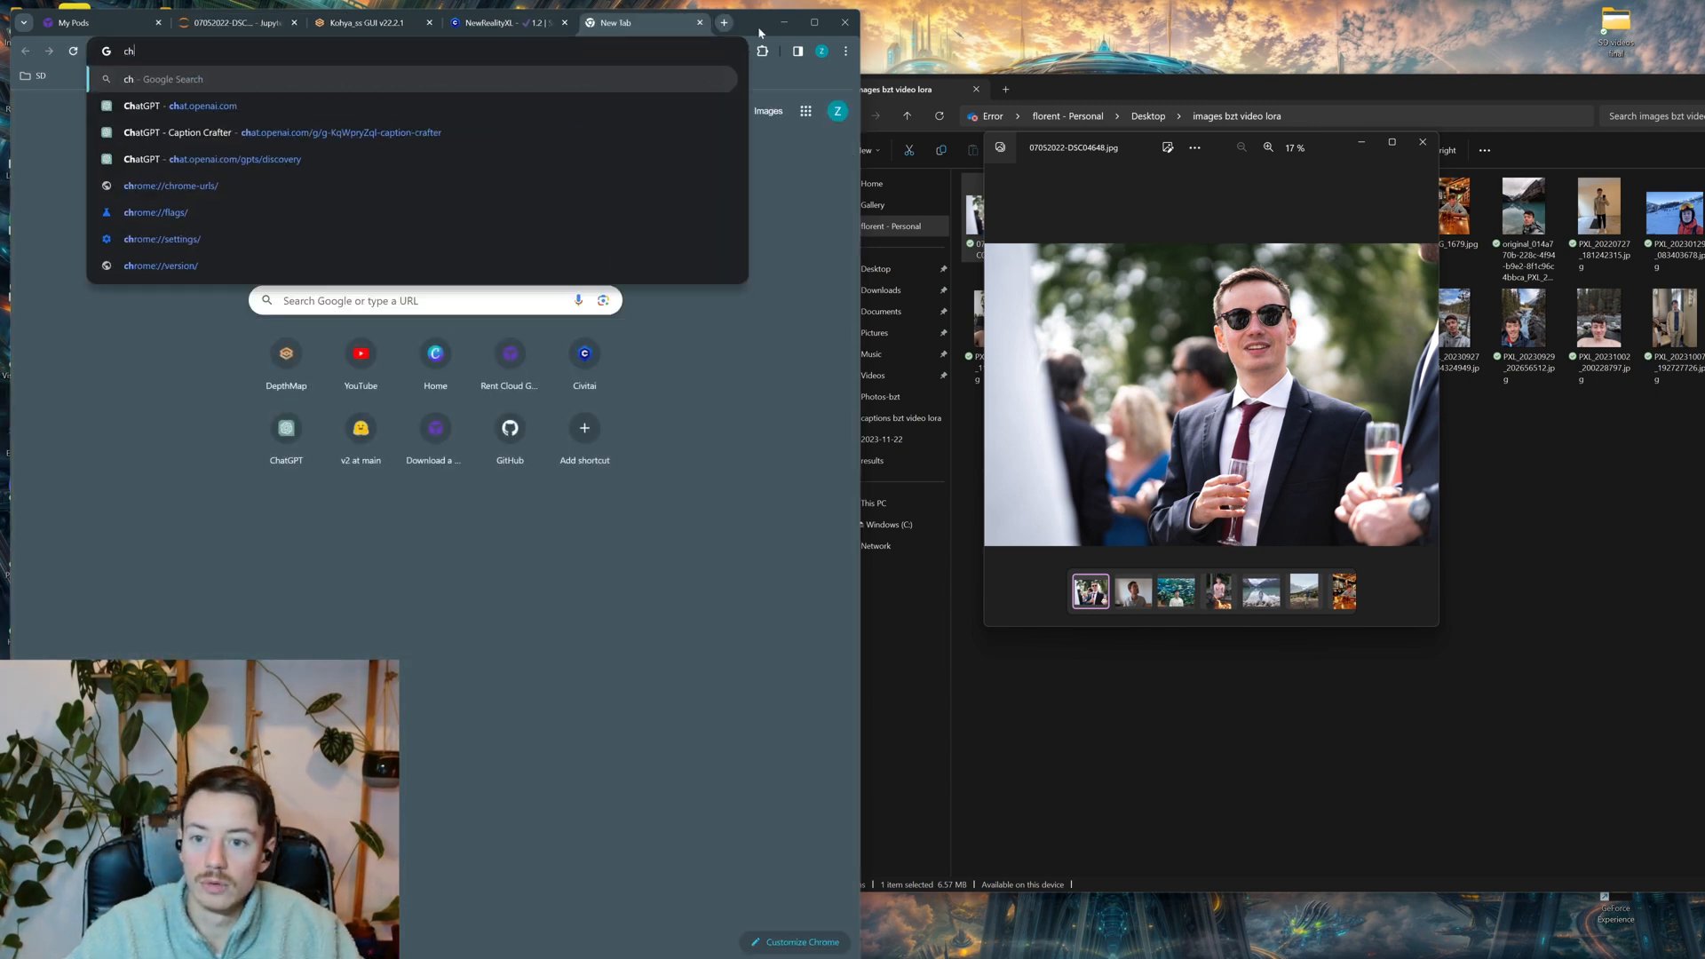
key("Escape")
left_click(784, 22)
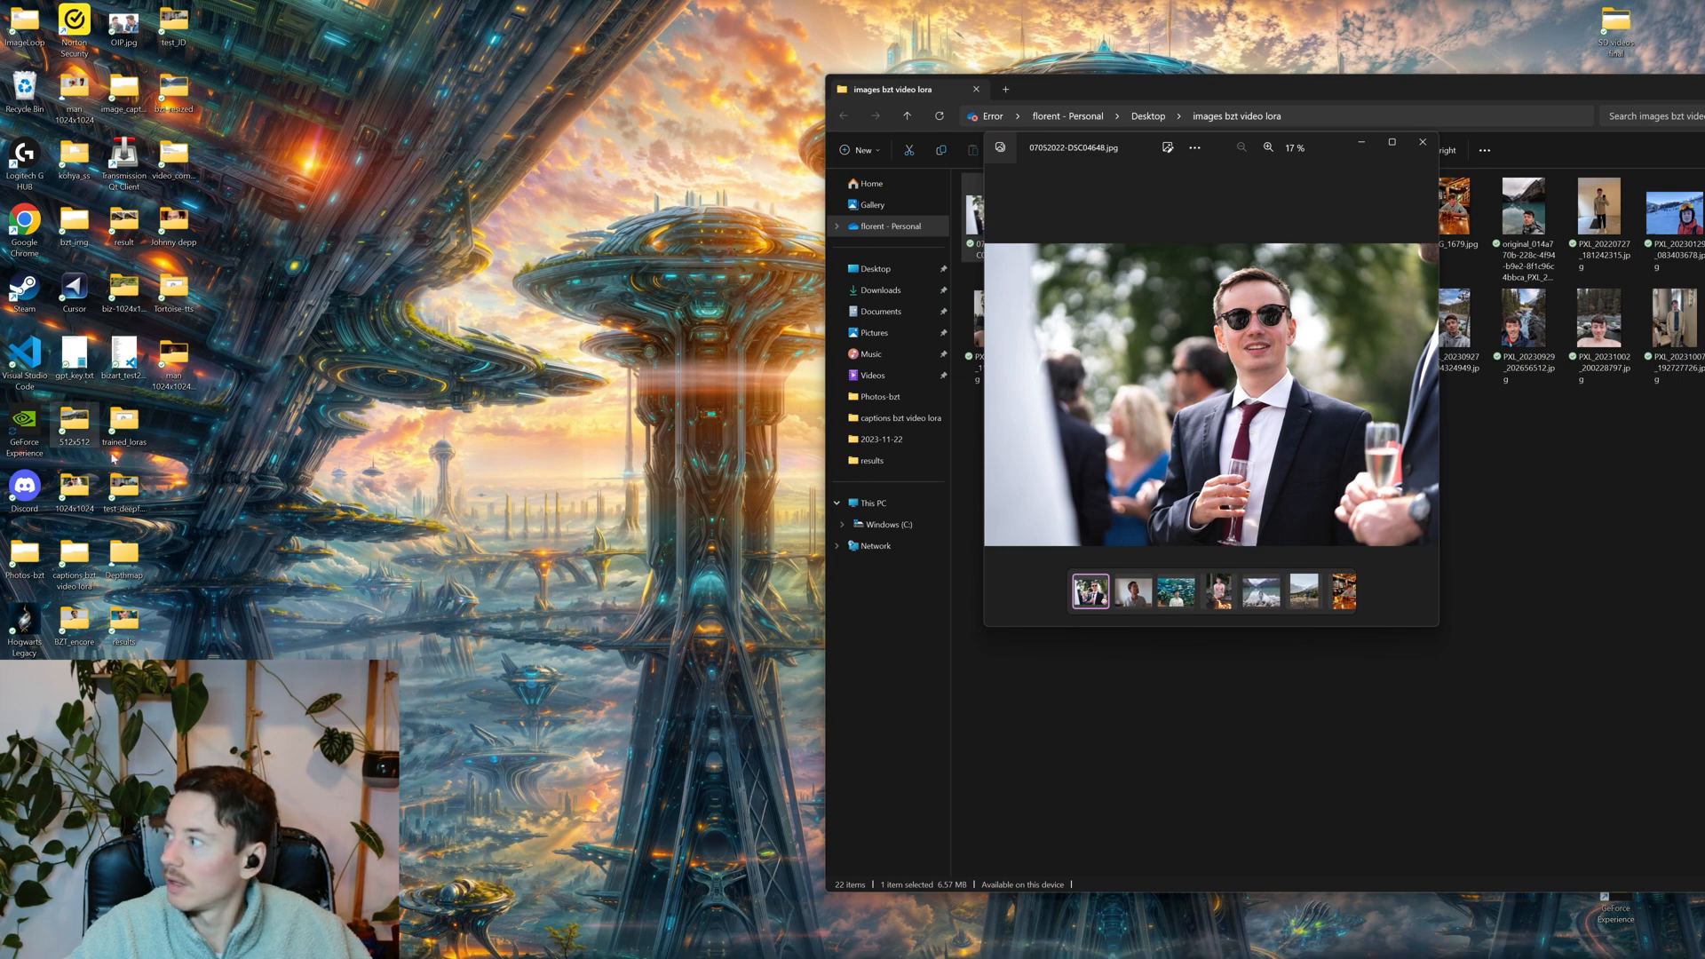
mouse_move(955, 943)
left_click(909, 908)
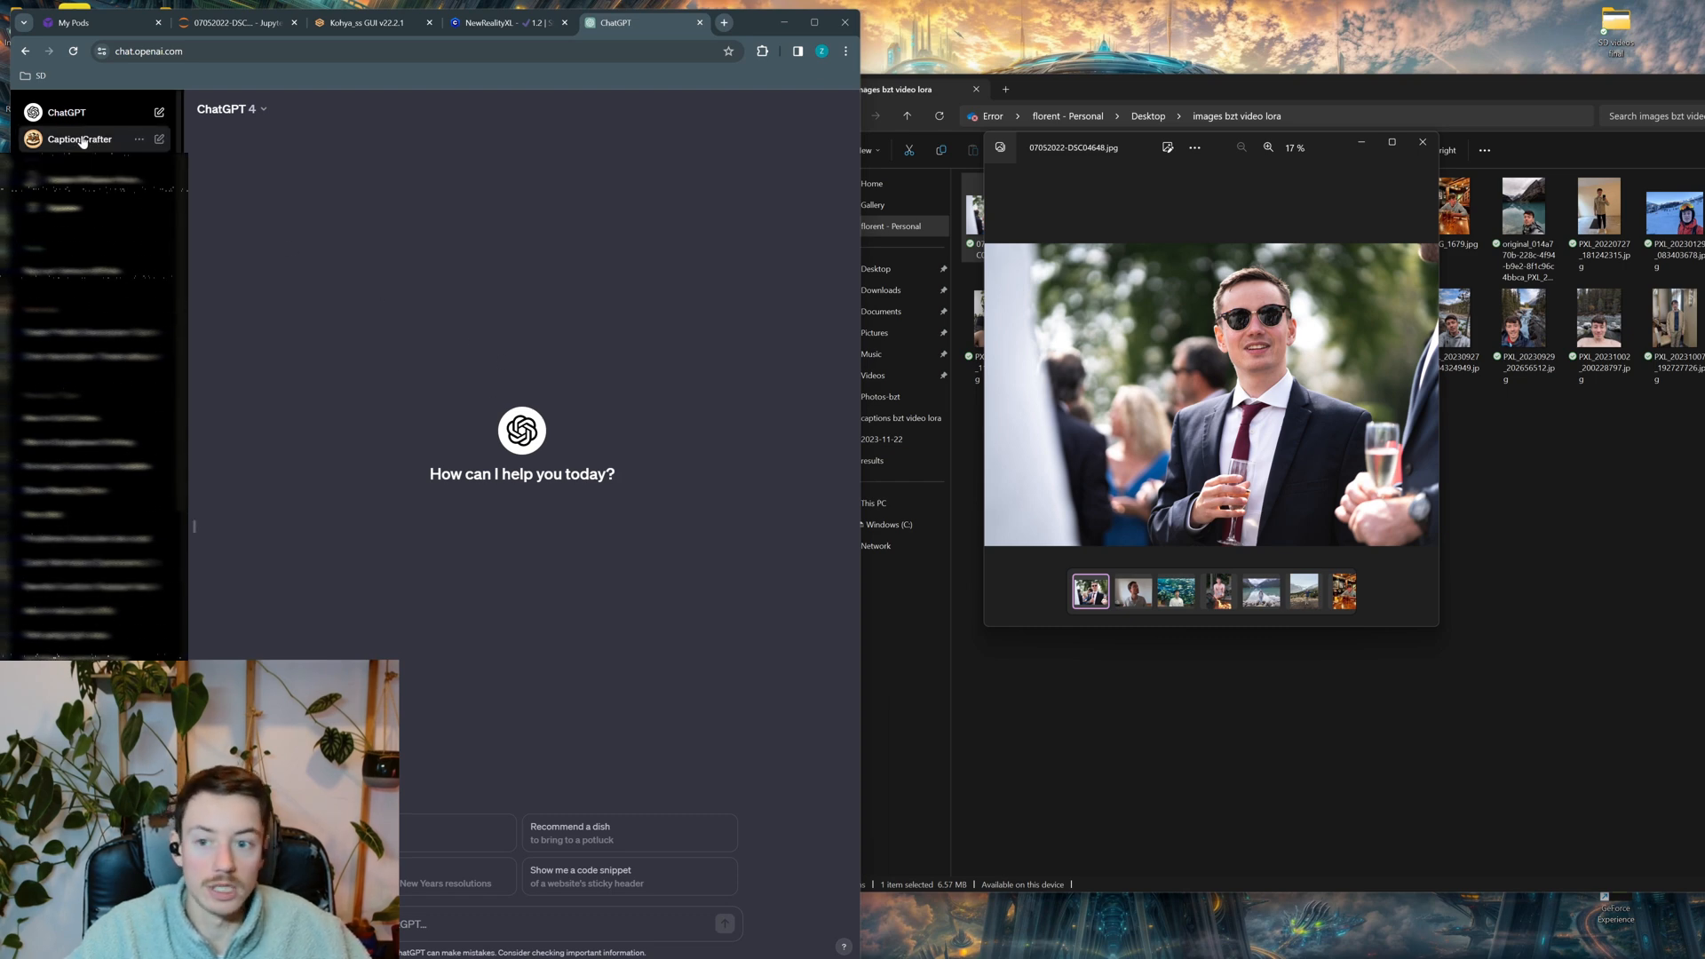
Open the Caption Crafter GPT and attach the photo 07052022-DSC04648.jpg to a new message
left_click(82, 140)
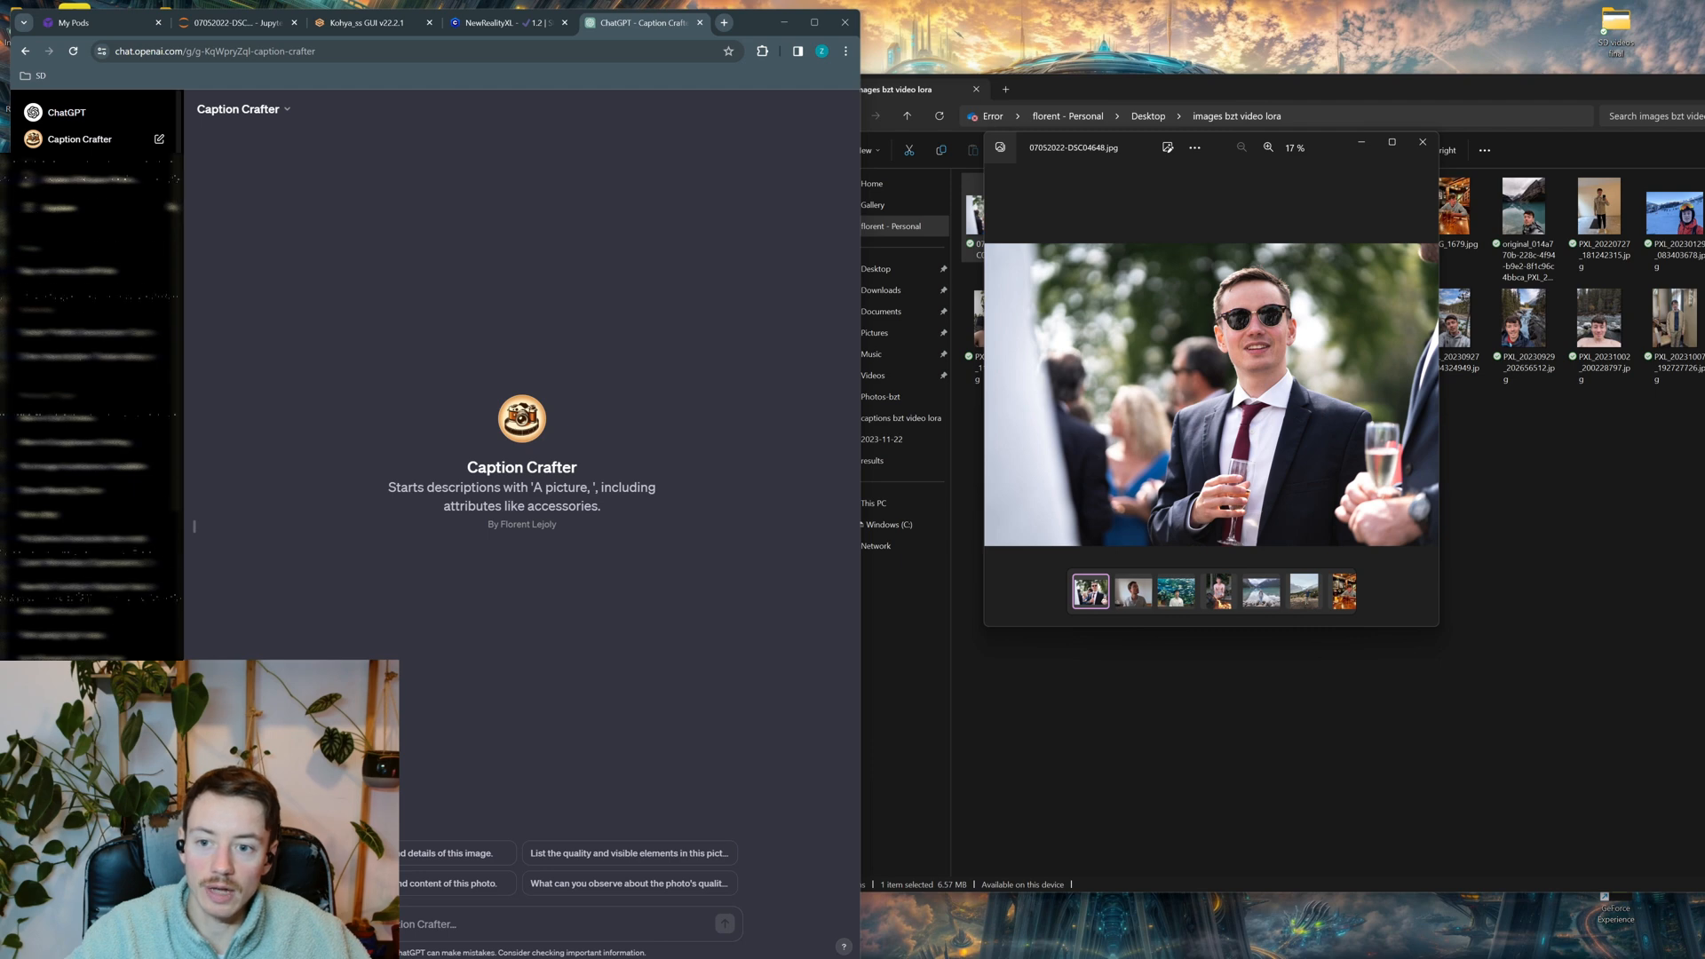
left_click_drag(759, 24, 959, 30)
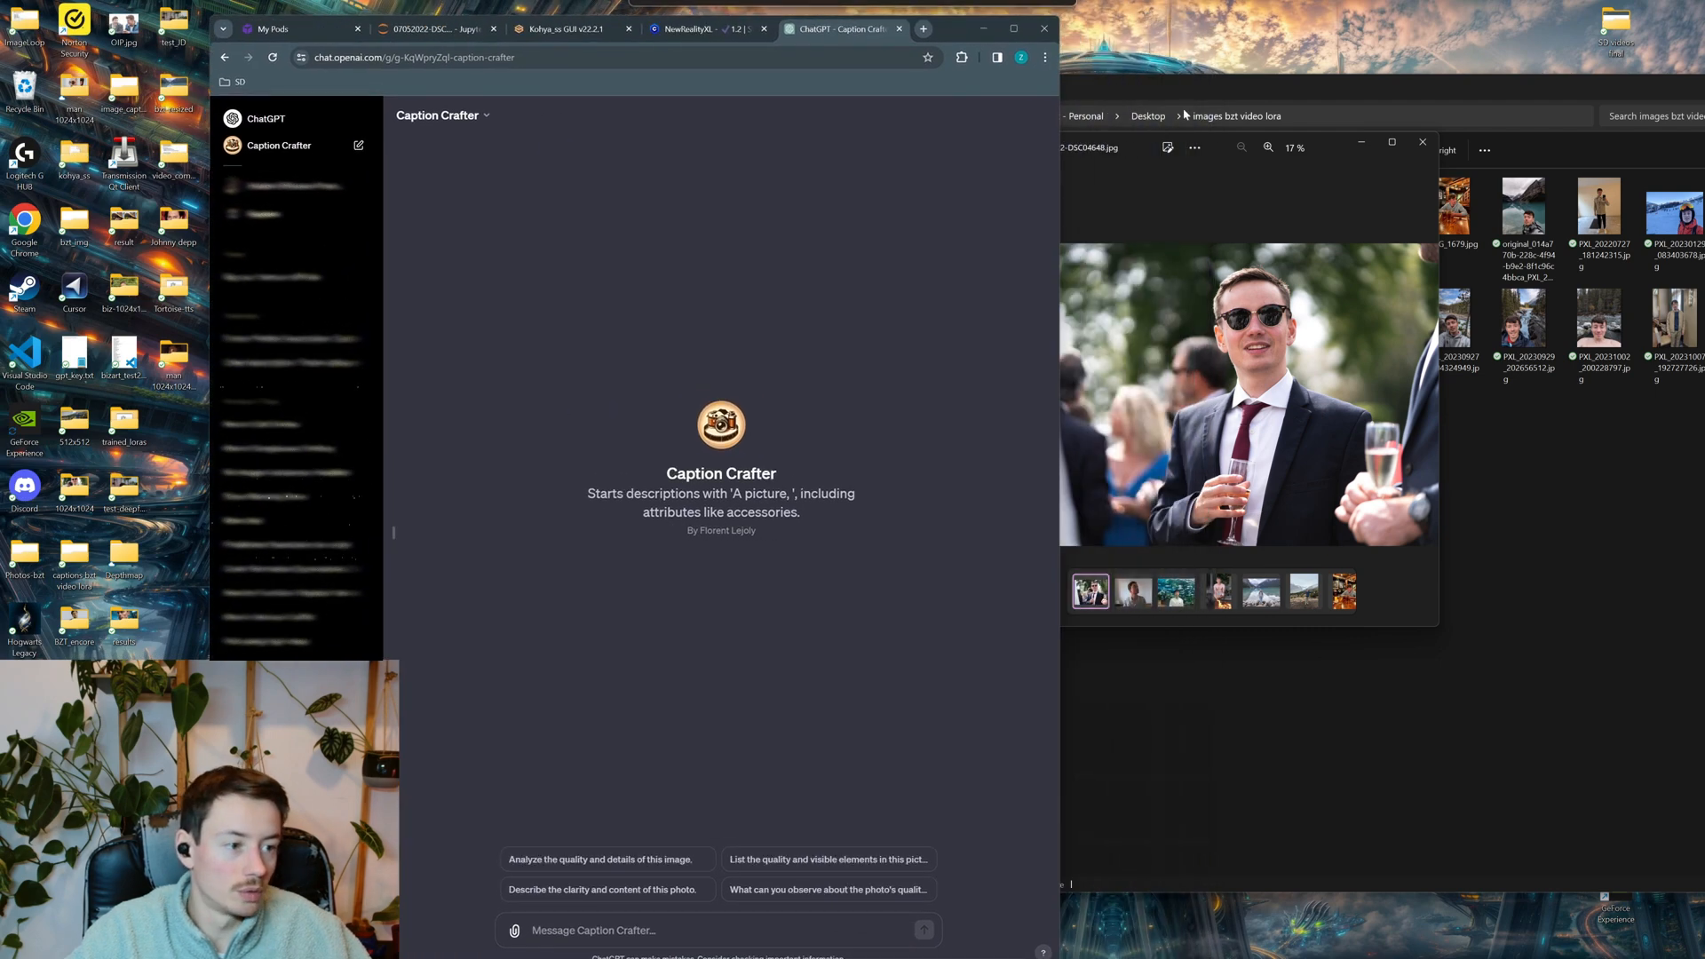
left_click(1624, 445)
left_click_drag(981, 213, 768, 901)
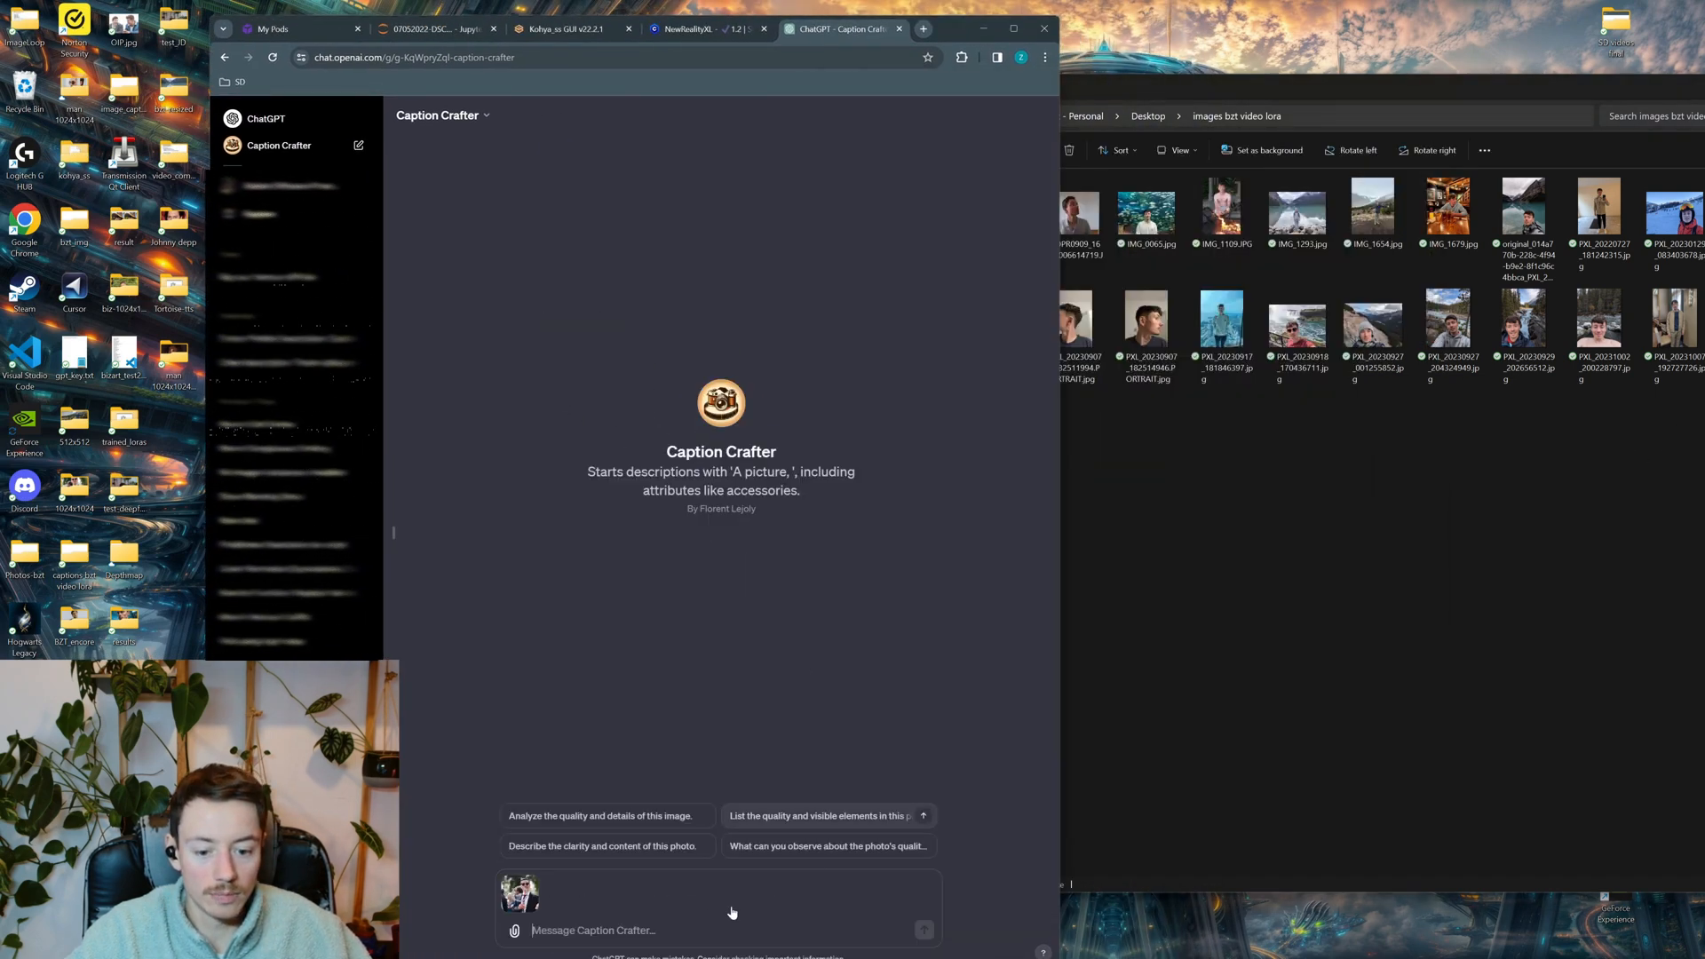
Attach the GOPR0909, IMG_0065.jpg and IMG_1109.JPG photos as well and send the message for captioning
left_click(1168, 276)
left_click_drag(1168, 273, 1101, 238)
left_click_drag(1245, 264, 649, 874)
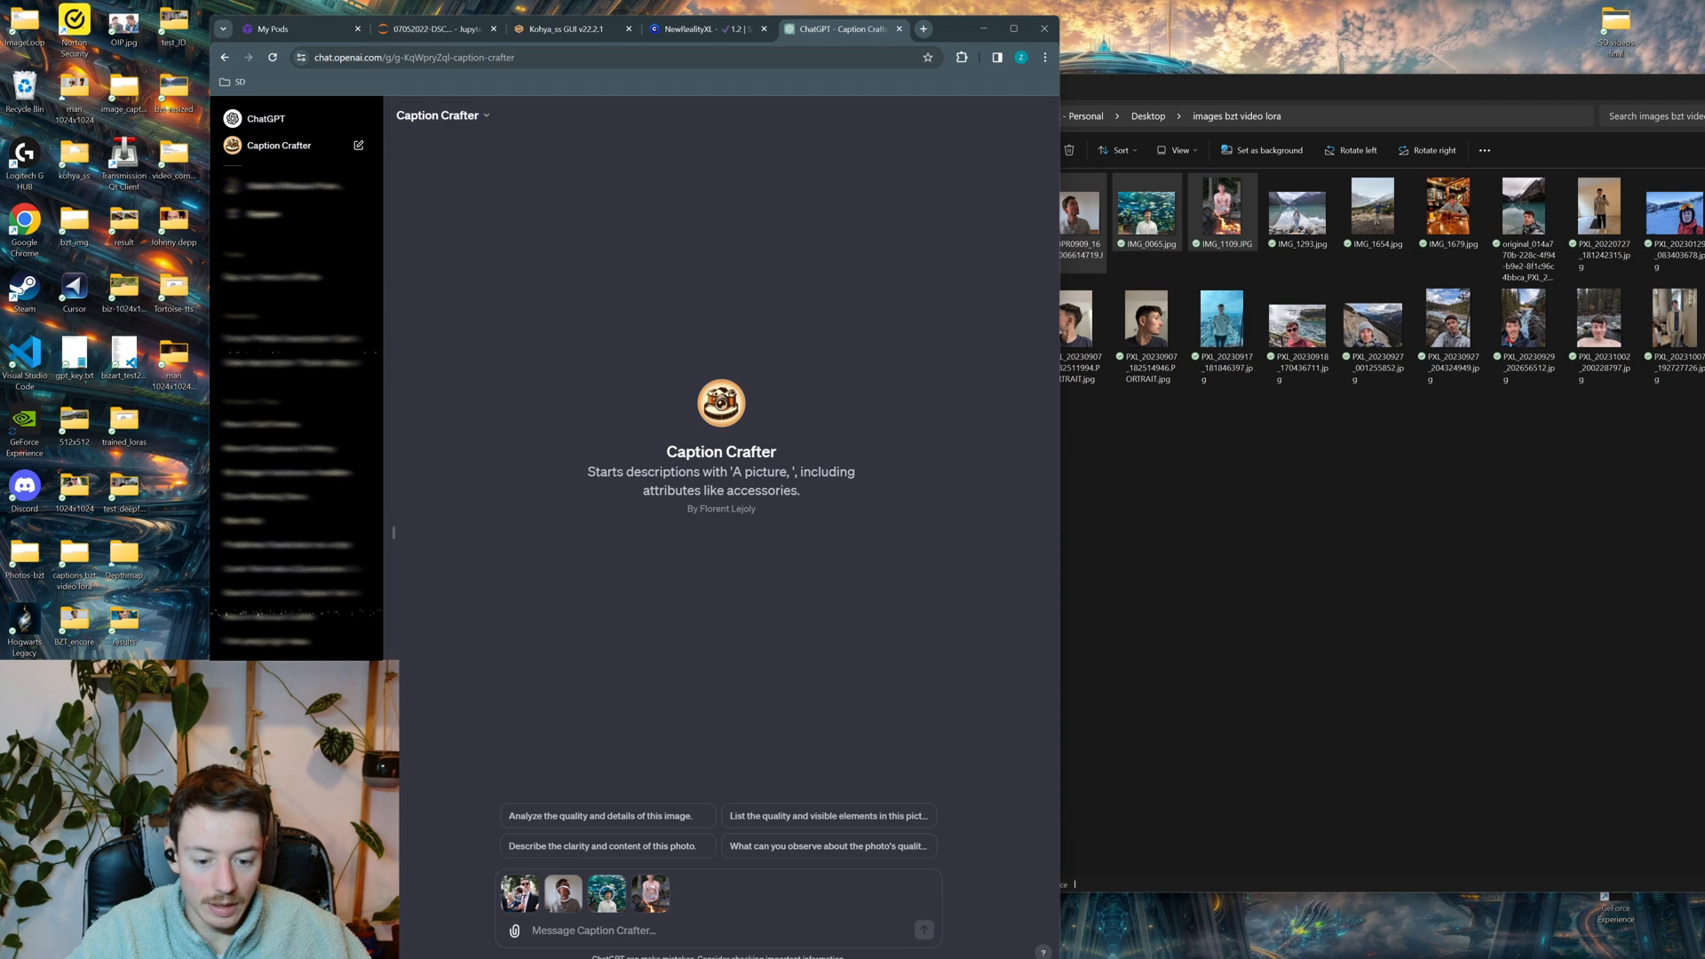
key("Return")
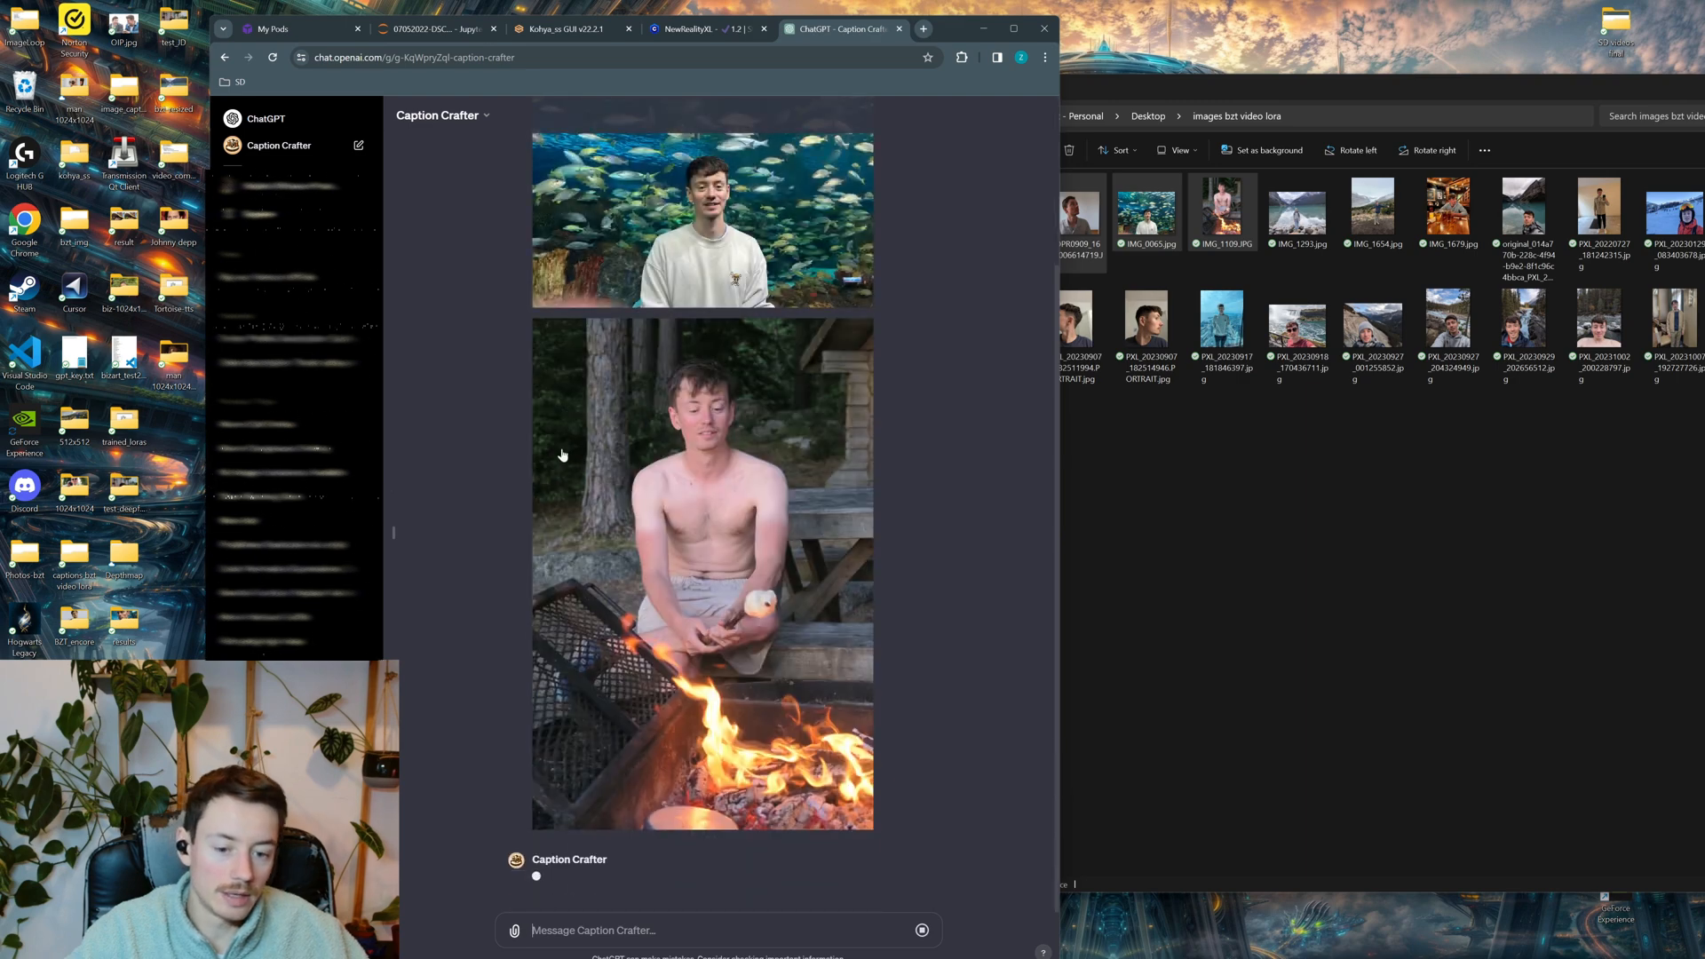
Review the captions Caption Crafter writes and compare them with the uploaded photos
left_click_drag(953, 35, 866, 34)
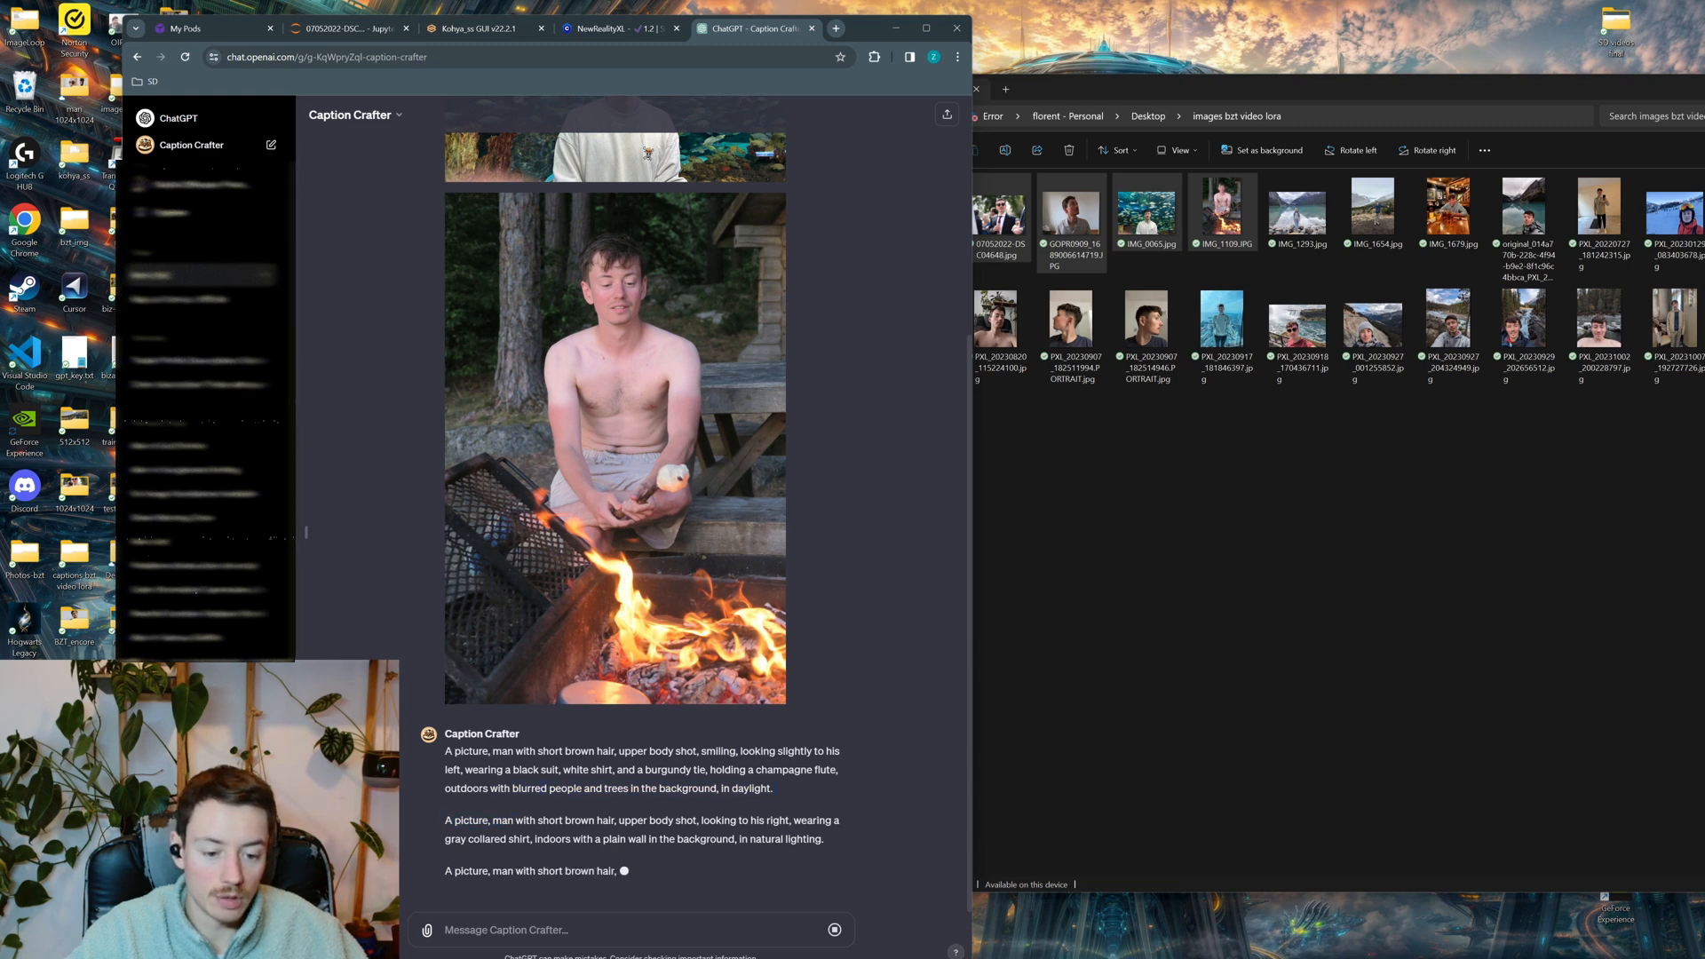
left_click_drag(774, 789, 684, 771)
left_click(684, 770)
left_click_drag(788, 801, 445, 737)
left_click(445, 738)
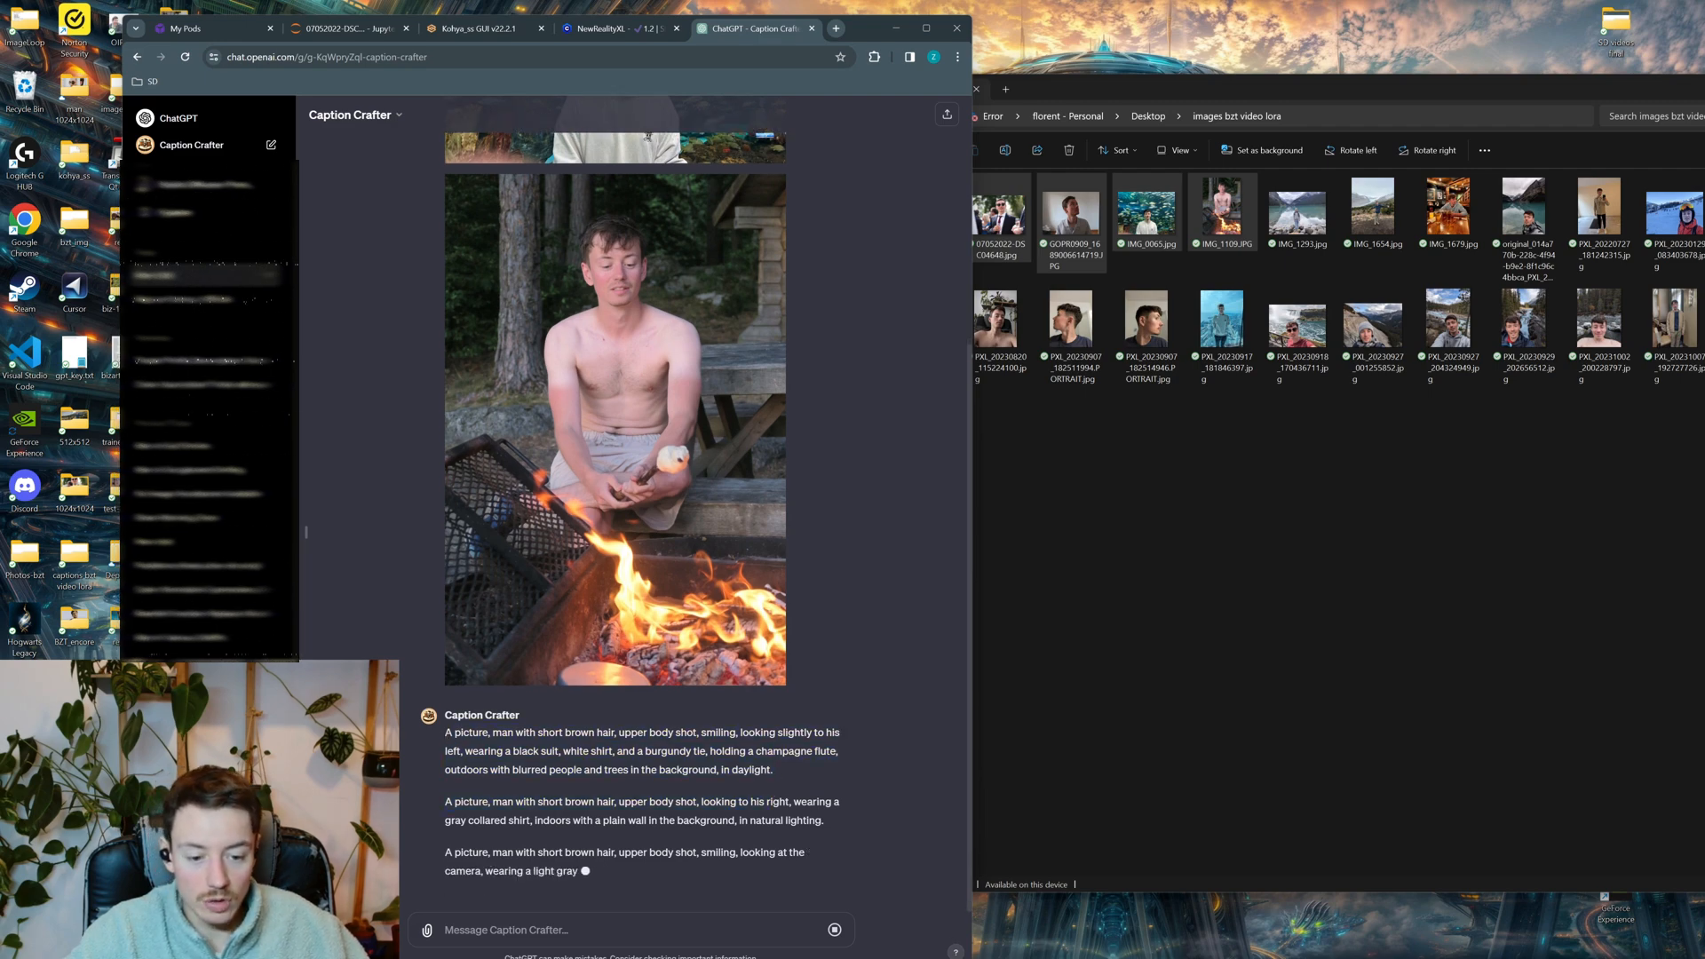
scroll(660, 648, "up", 4)
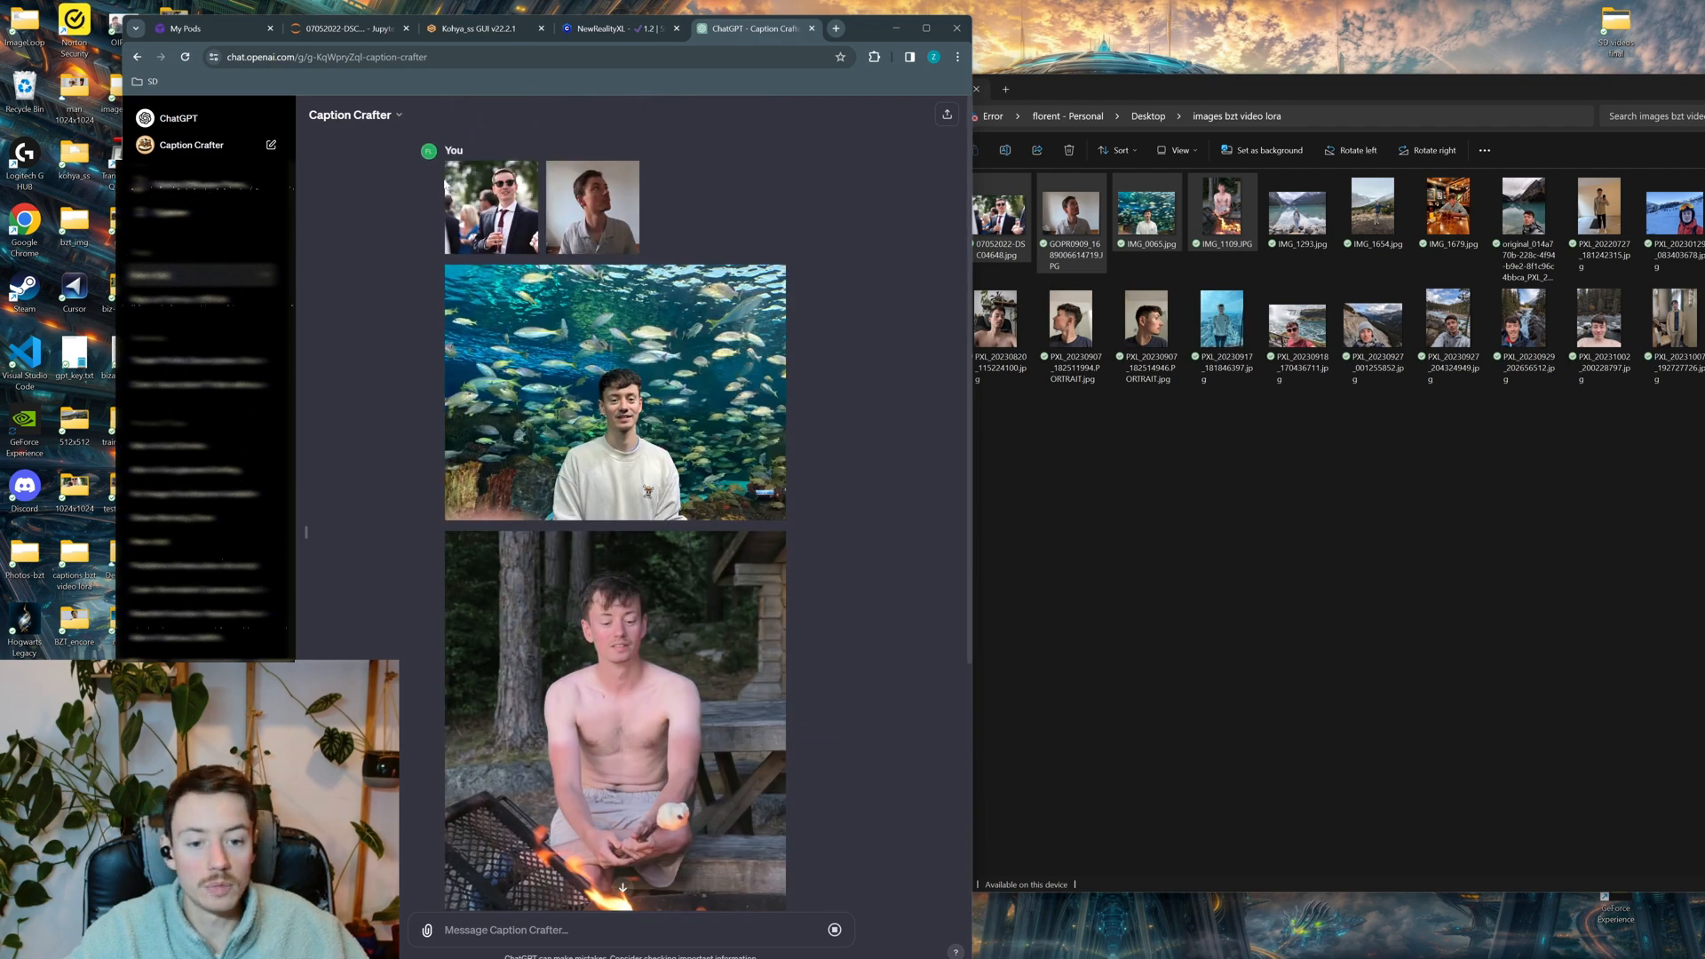
scroll(660, 649, "down", 4)
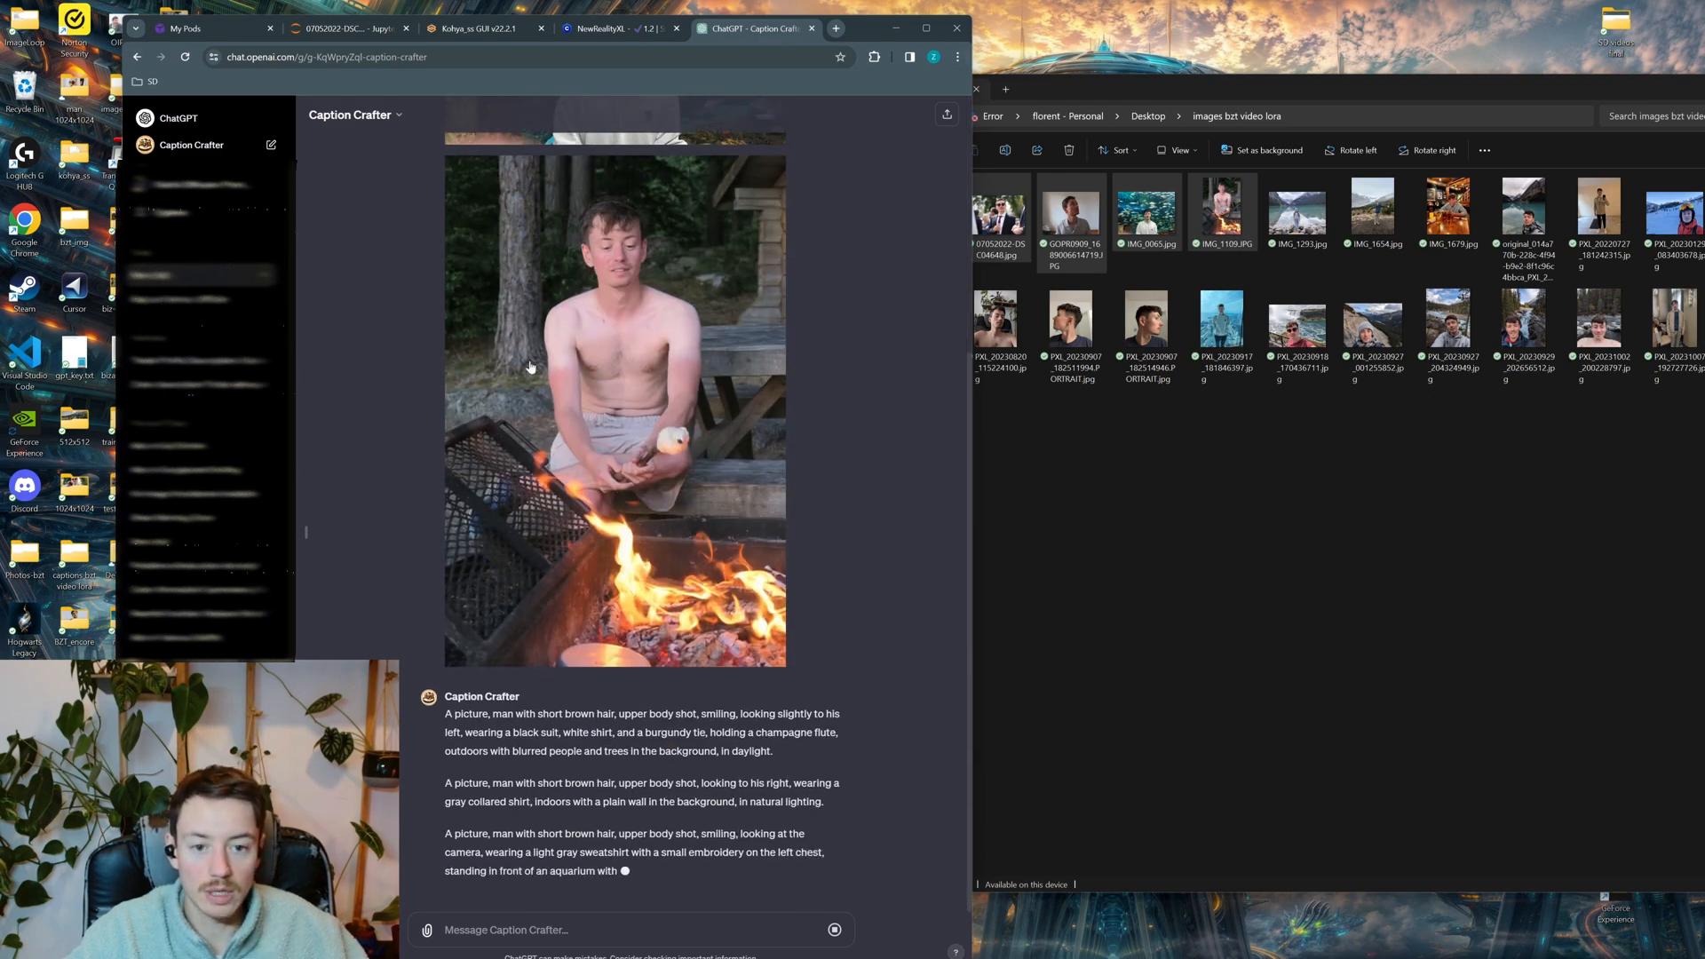
Switch back to JupyterLab and save the caption file 07052022-DSC04648.txt
left_click(809, 30)
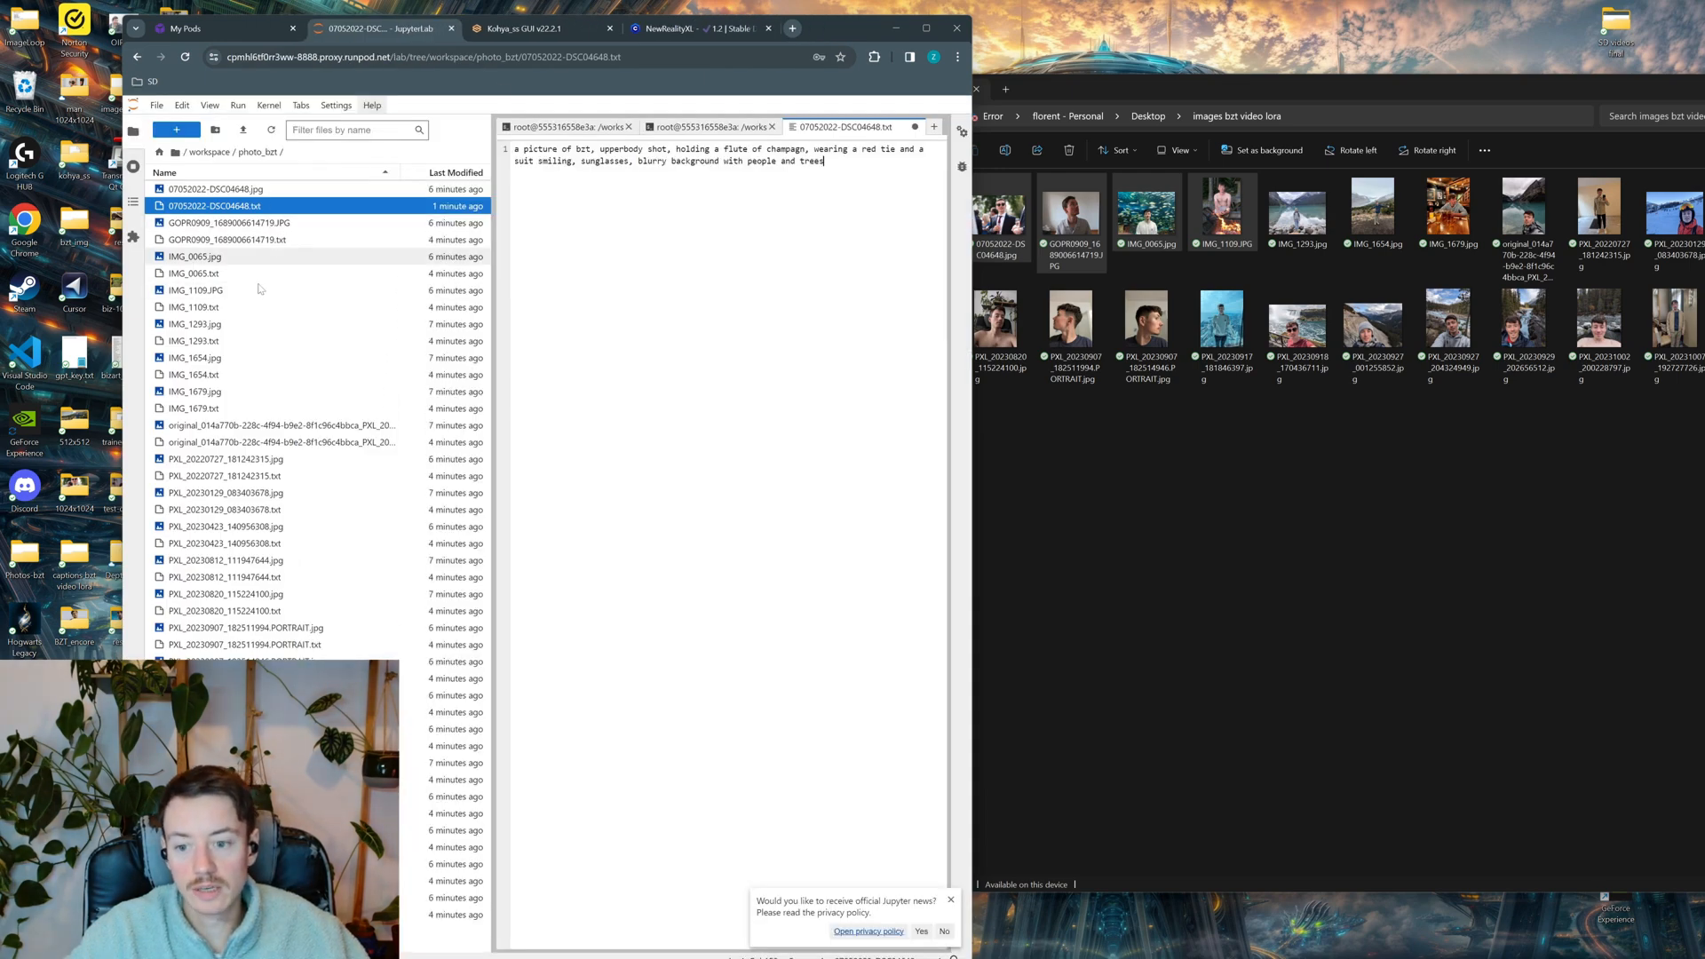
left_click_drag(840, 34, 900, 37)
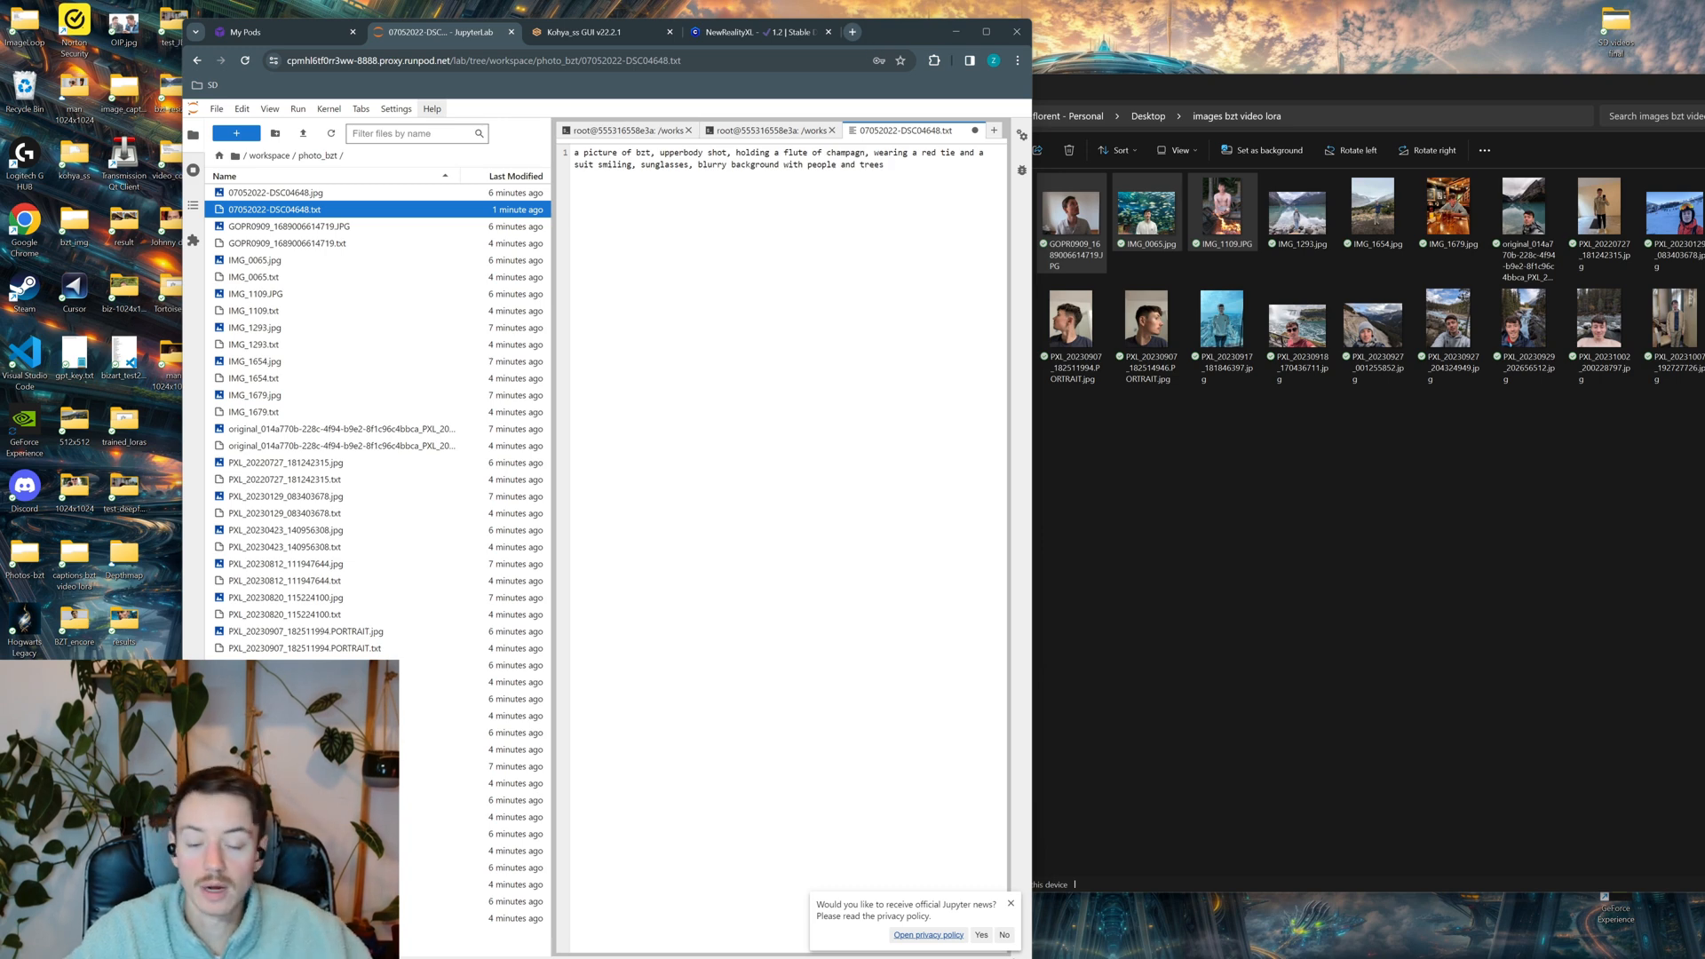
key("ctrl+s")
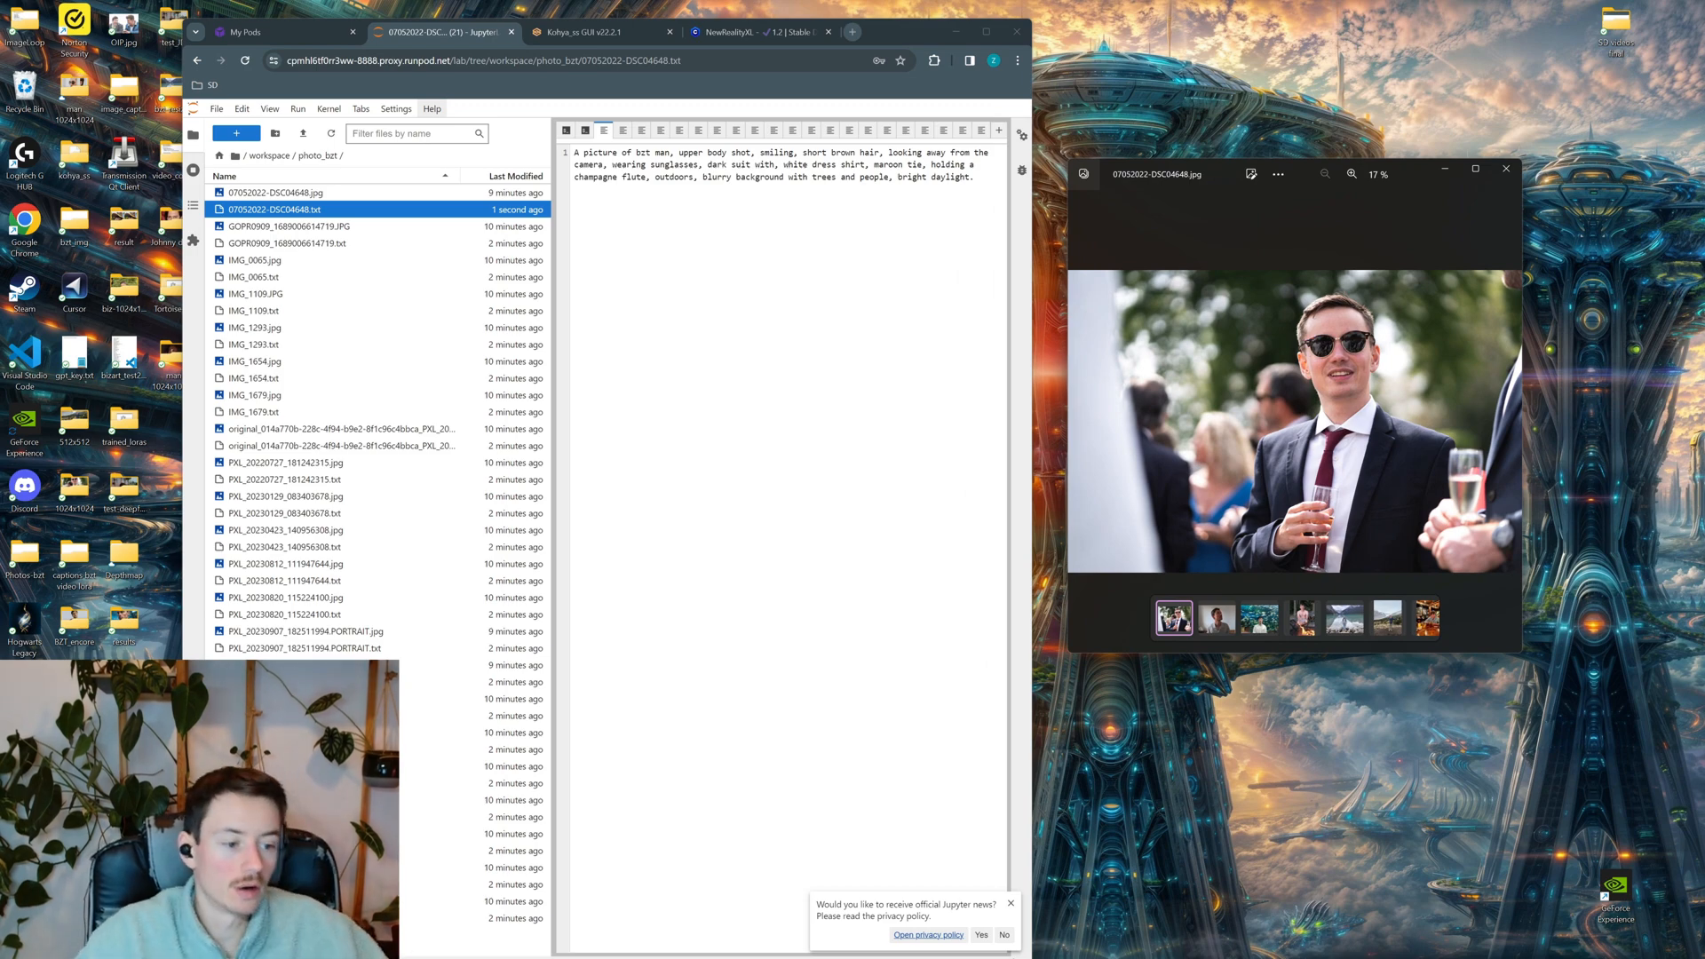
Check the 07052022-DSC04648.txt caption against its photo, examining the trigger word, hair and clothing descriptions
left_click_drag(1157, 169, 1126, 170)
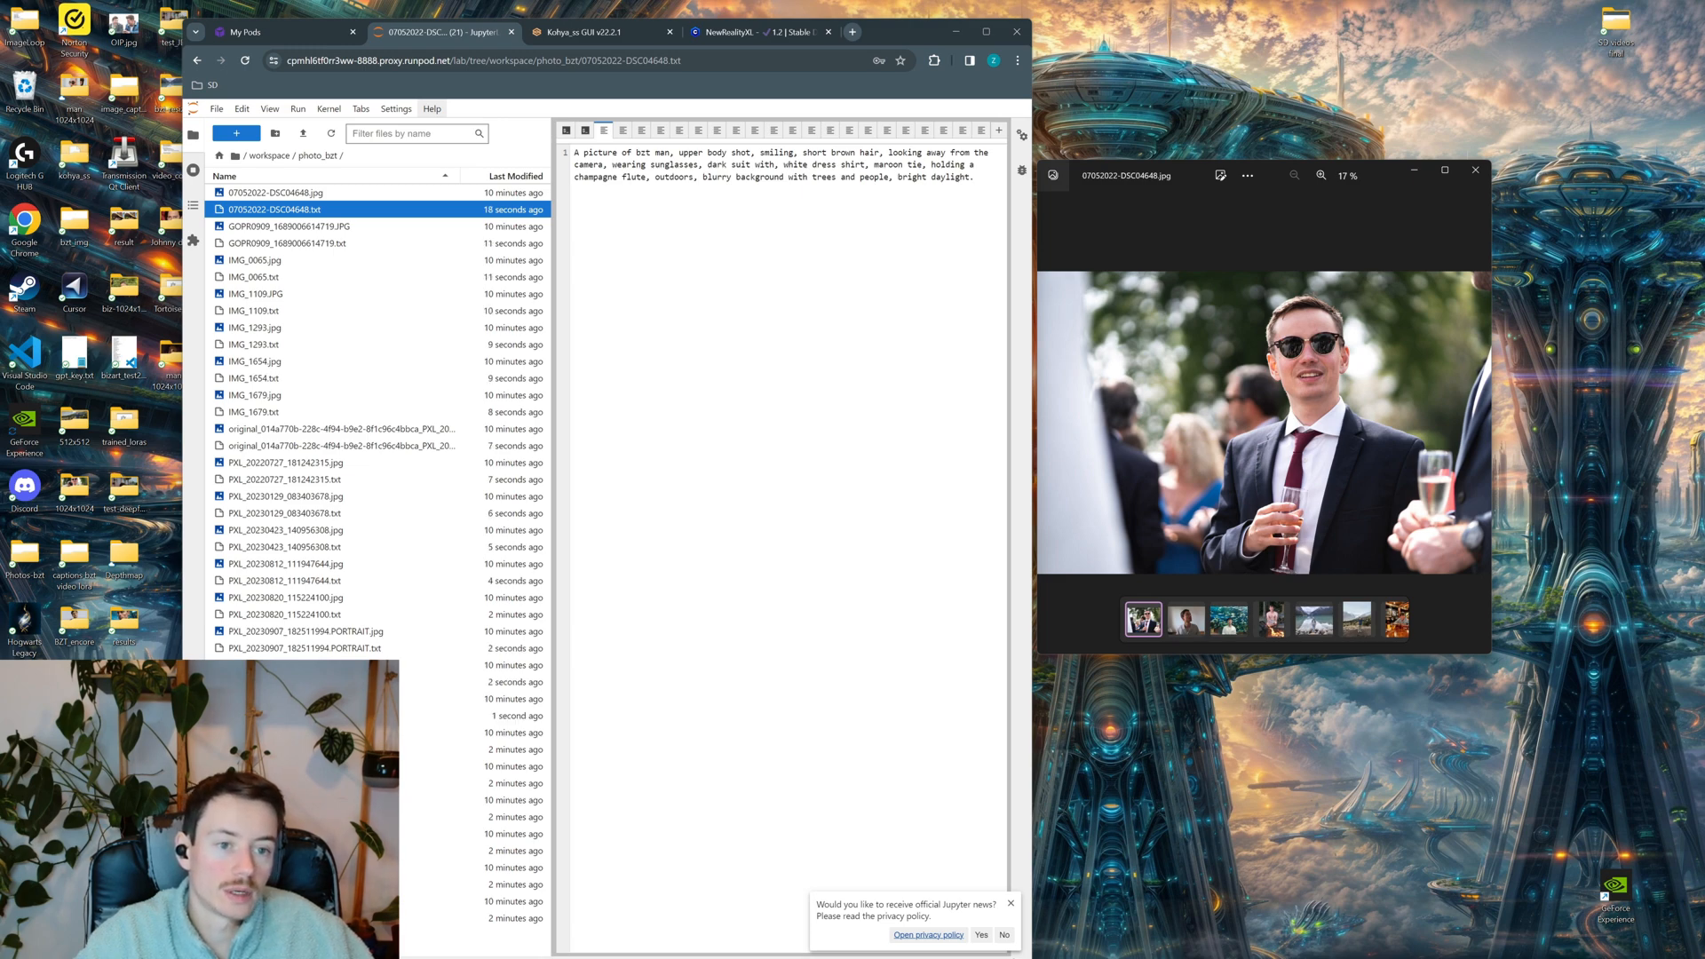
right_click(965, 163)
left_click(665, 165)
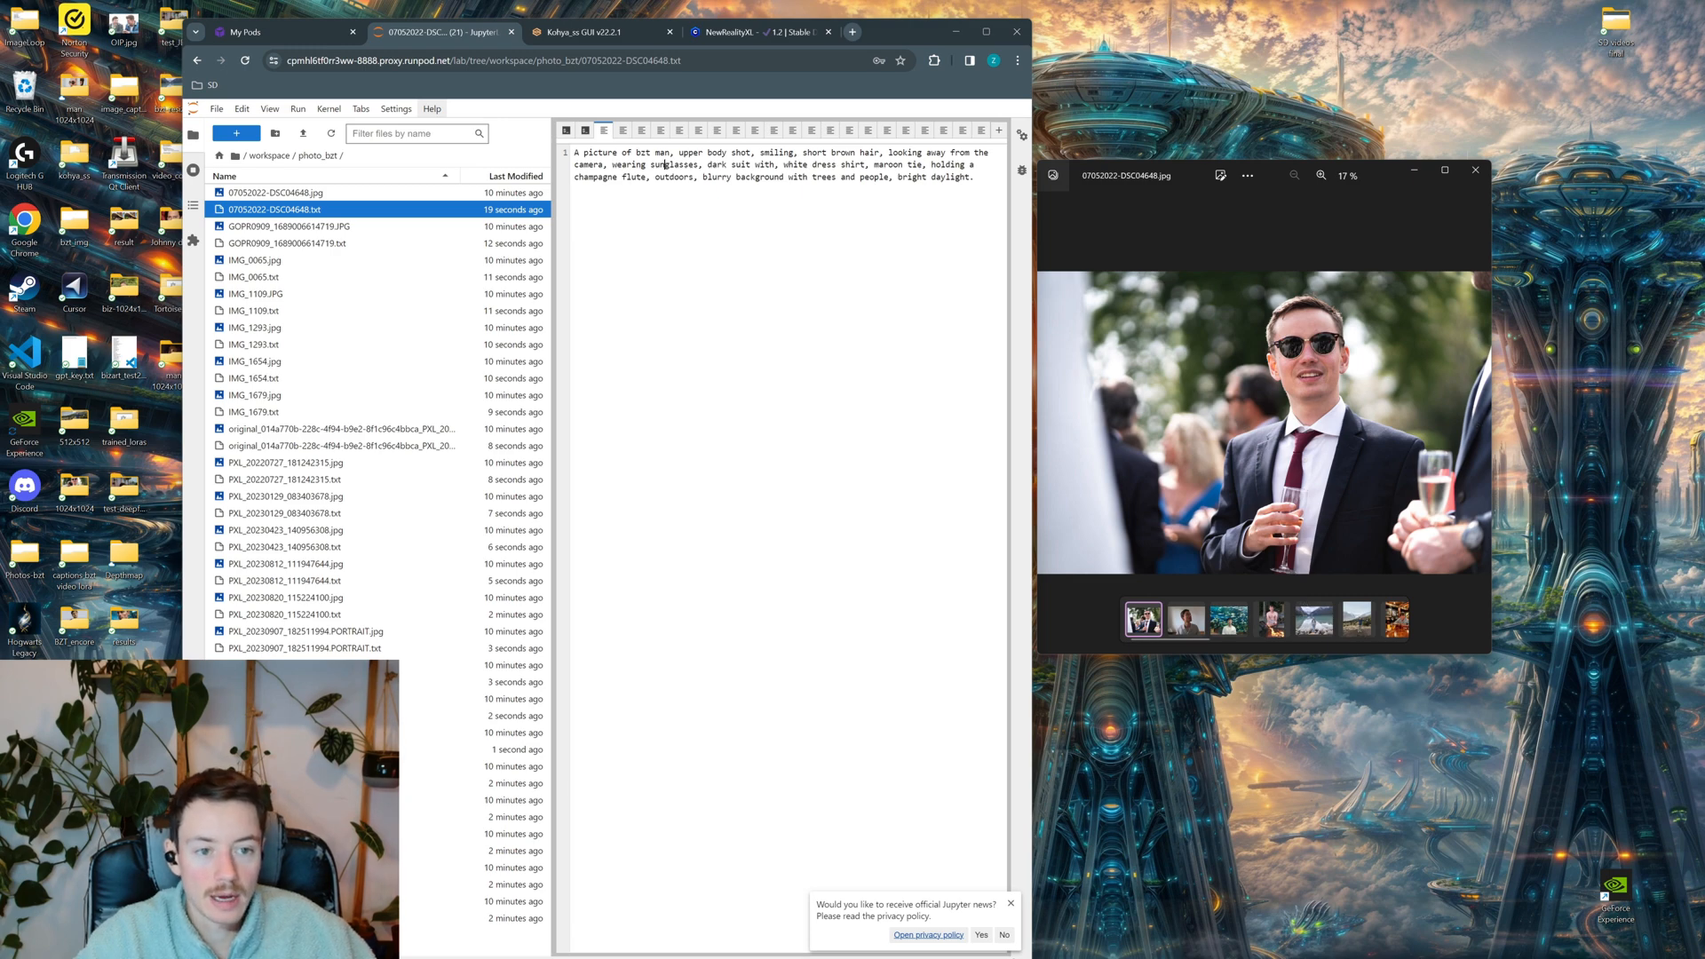
left_click_drag(803, 152, 879, 153)
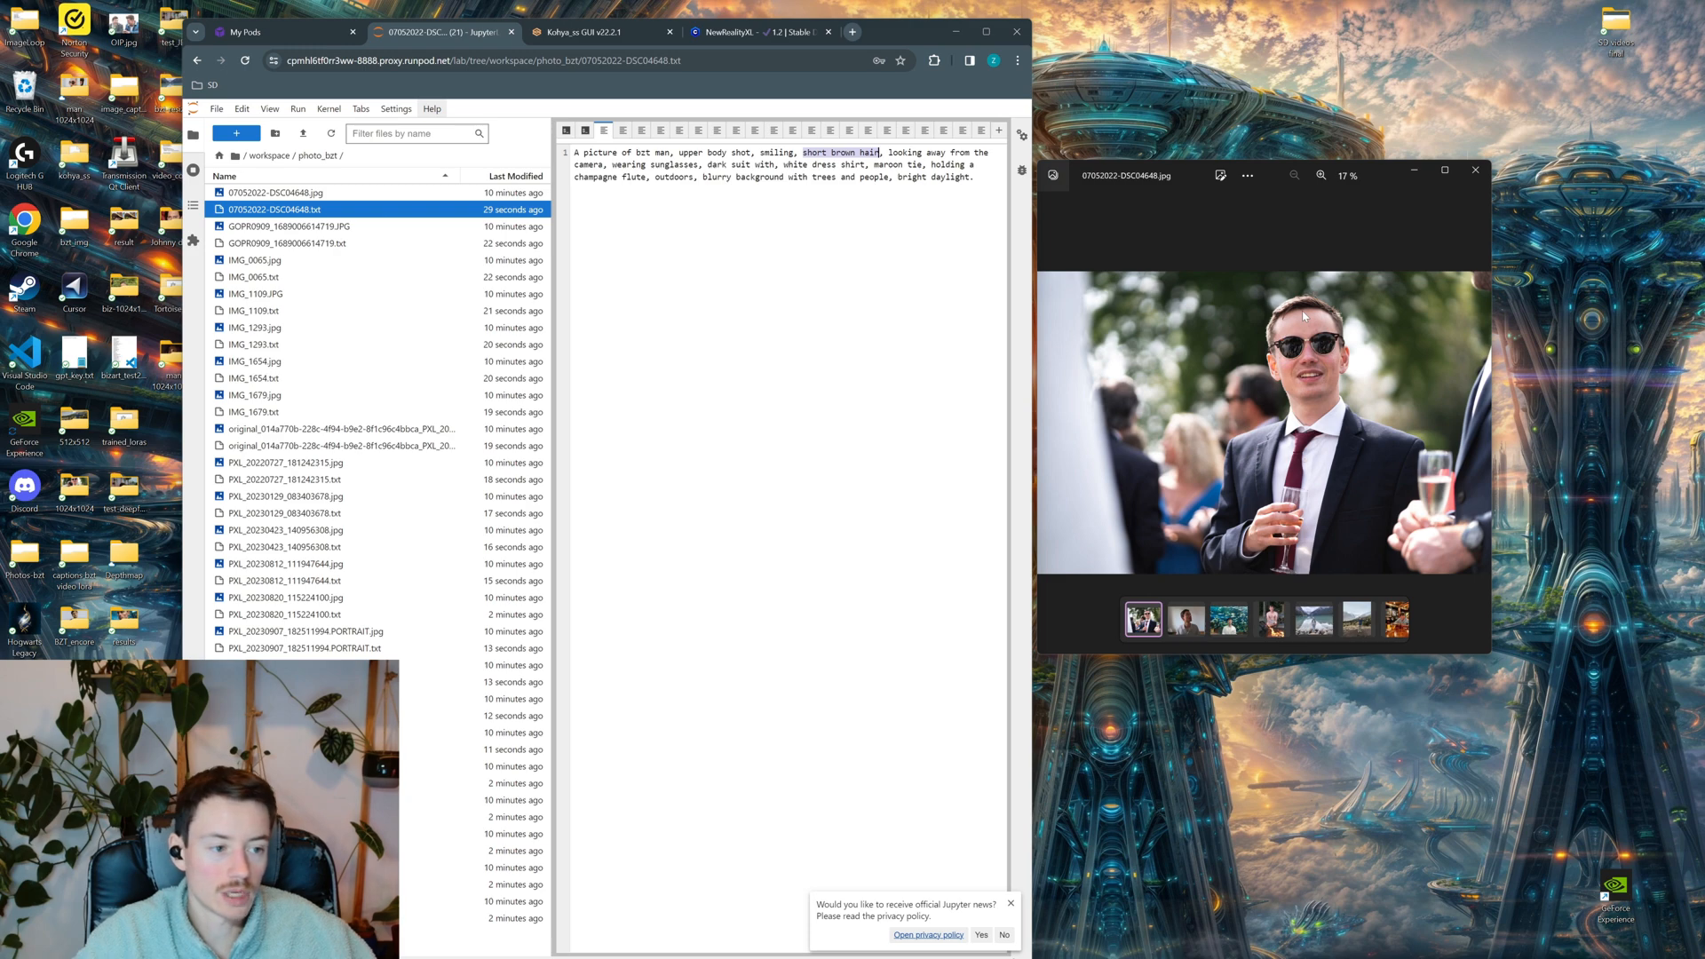
left_click(855, 153)
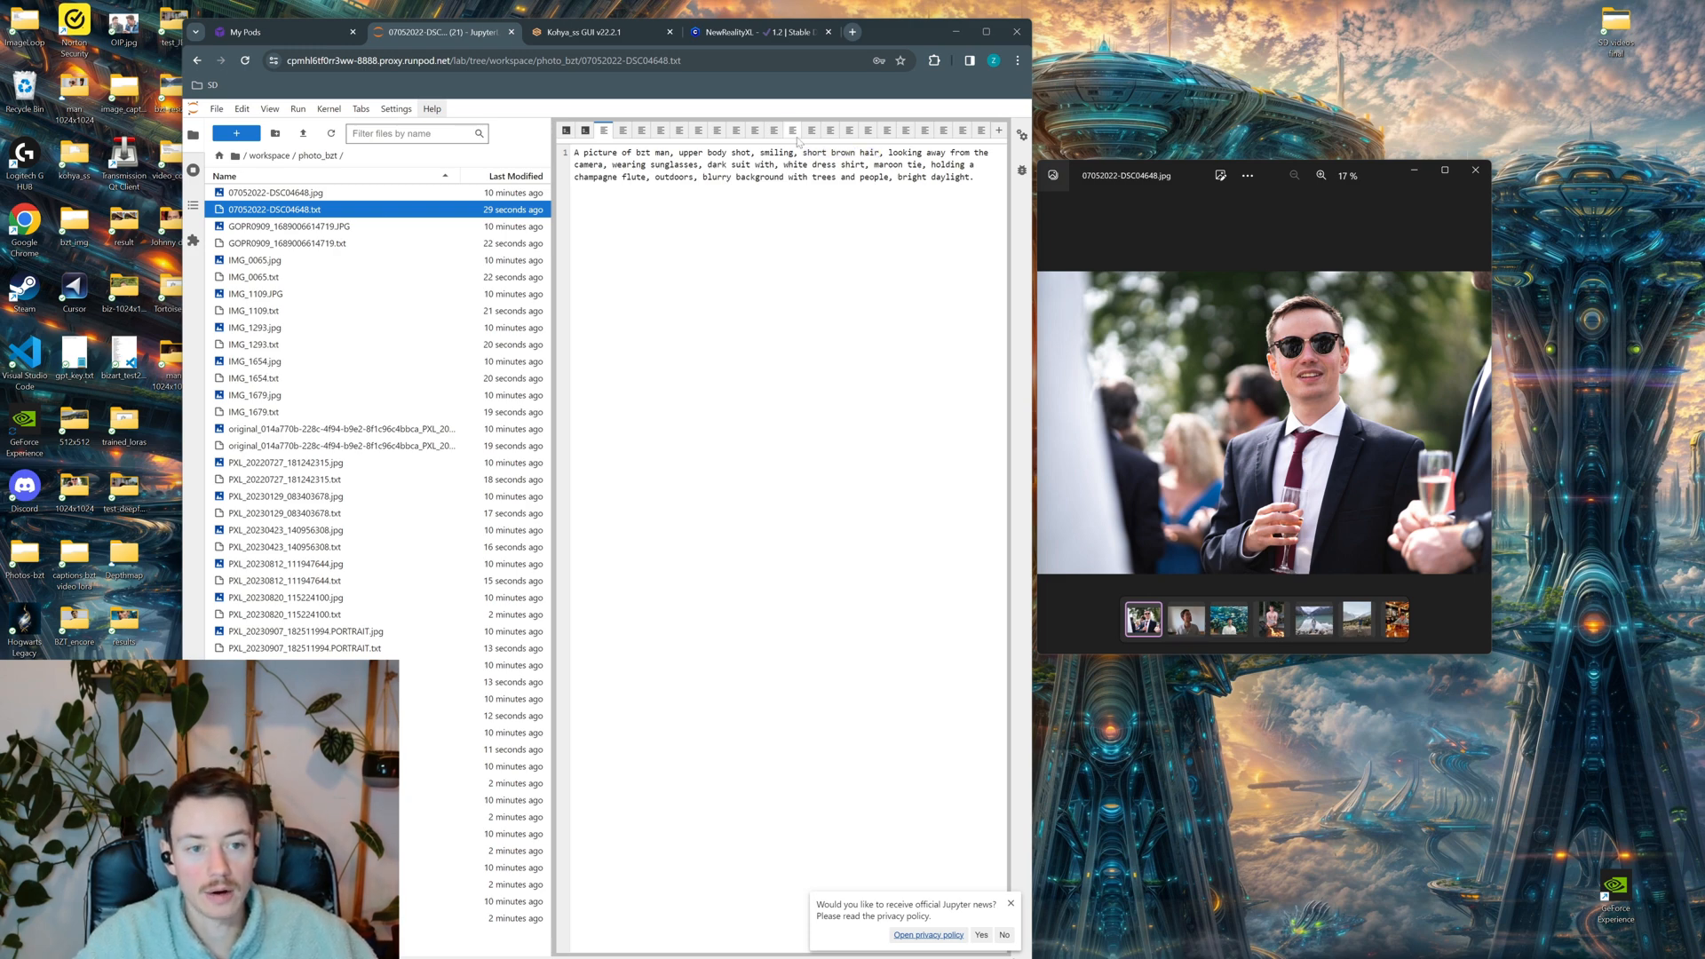
double_click(649, 153)
left_click(814, 165)
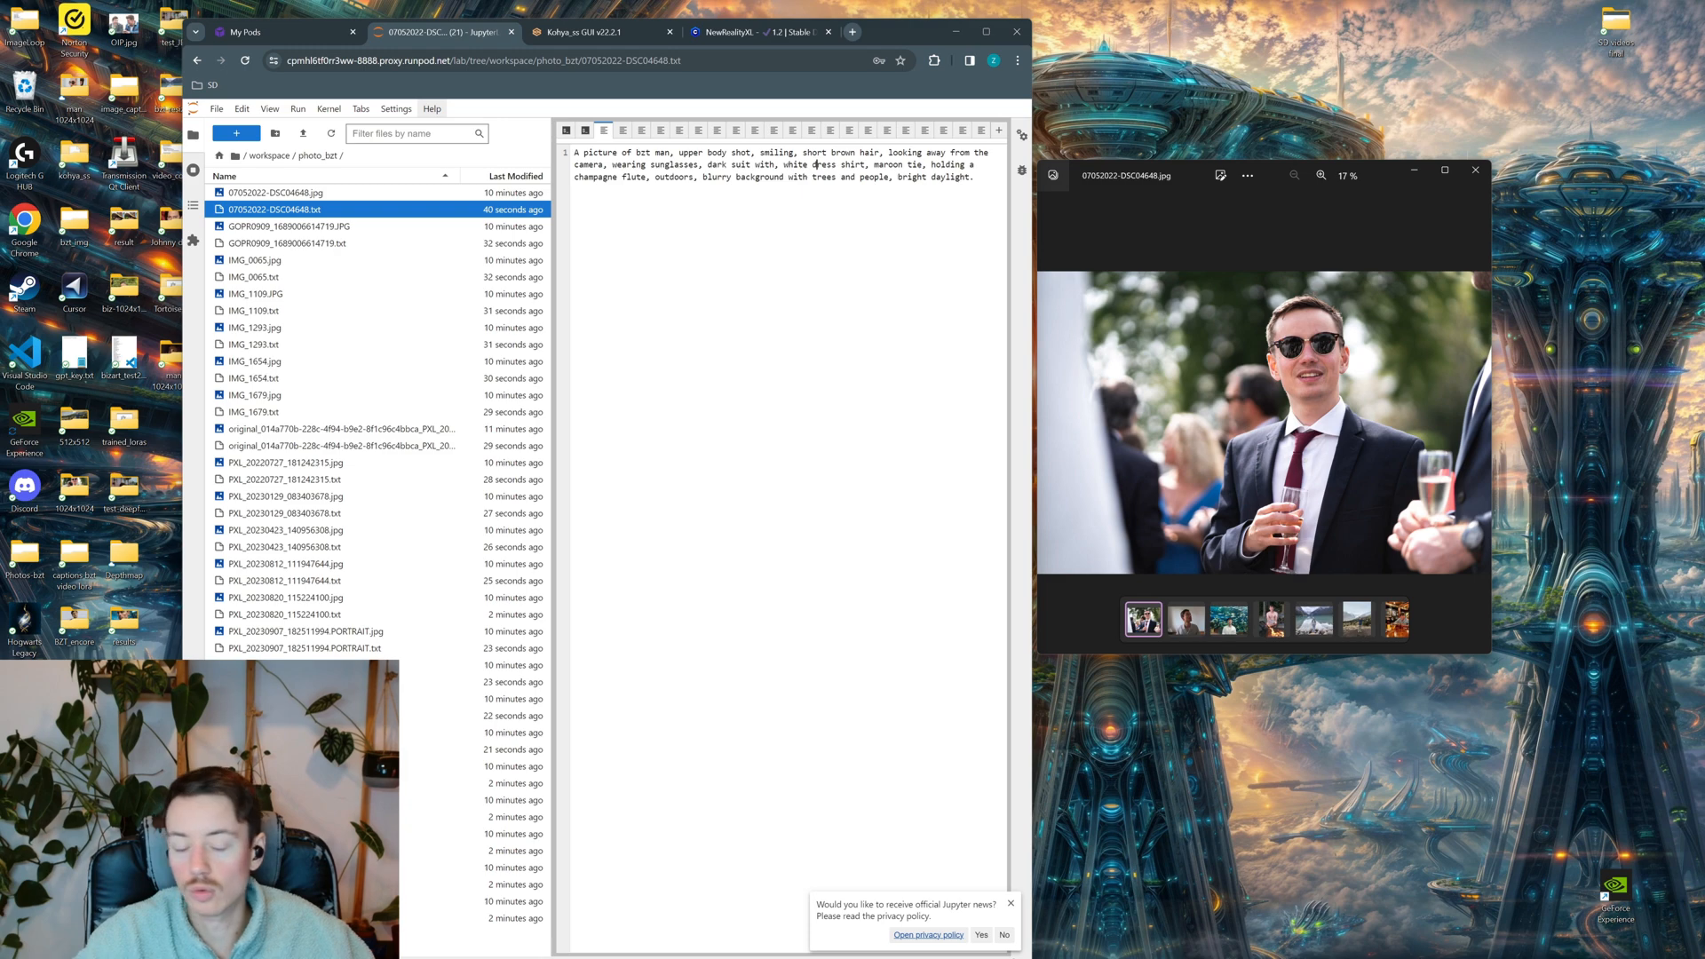
Go through the caption files up to IMG_1293.txt and bring up the matching photo IMG_1293.jpg
left_click(623, 131)
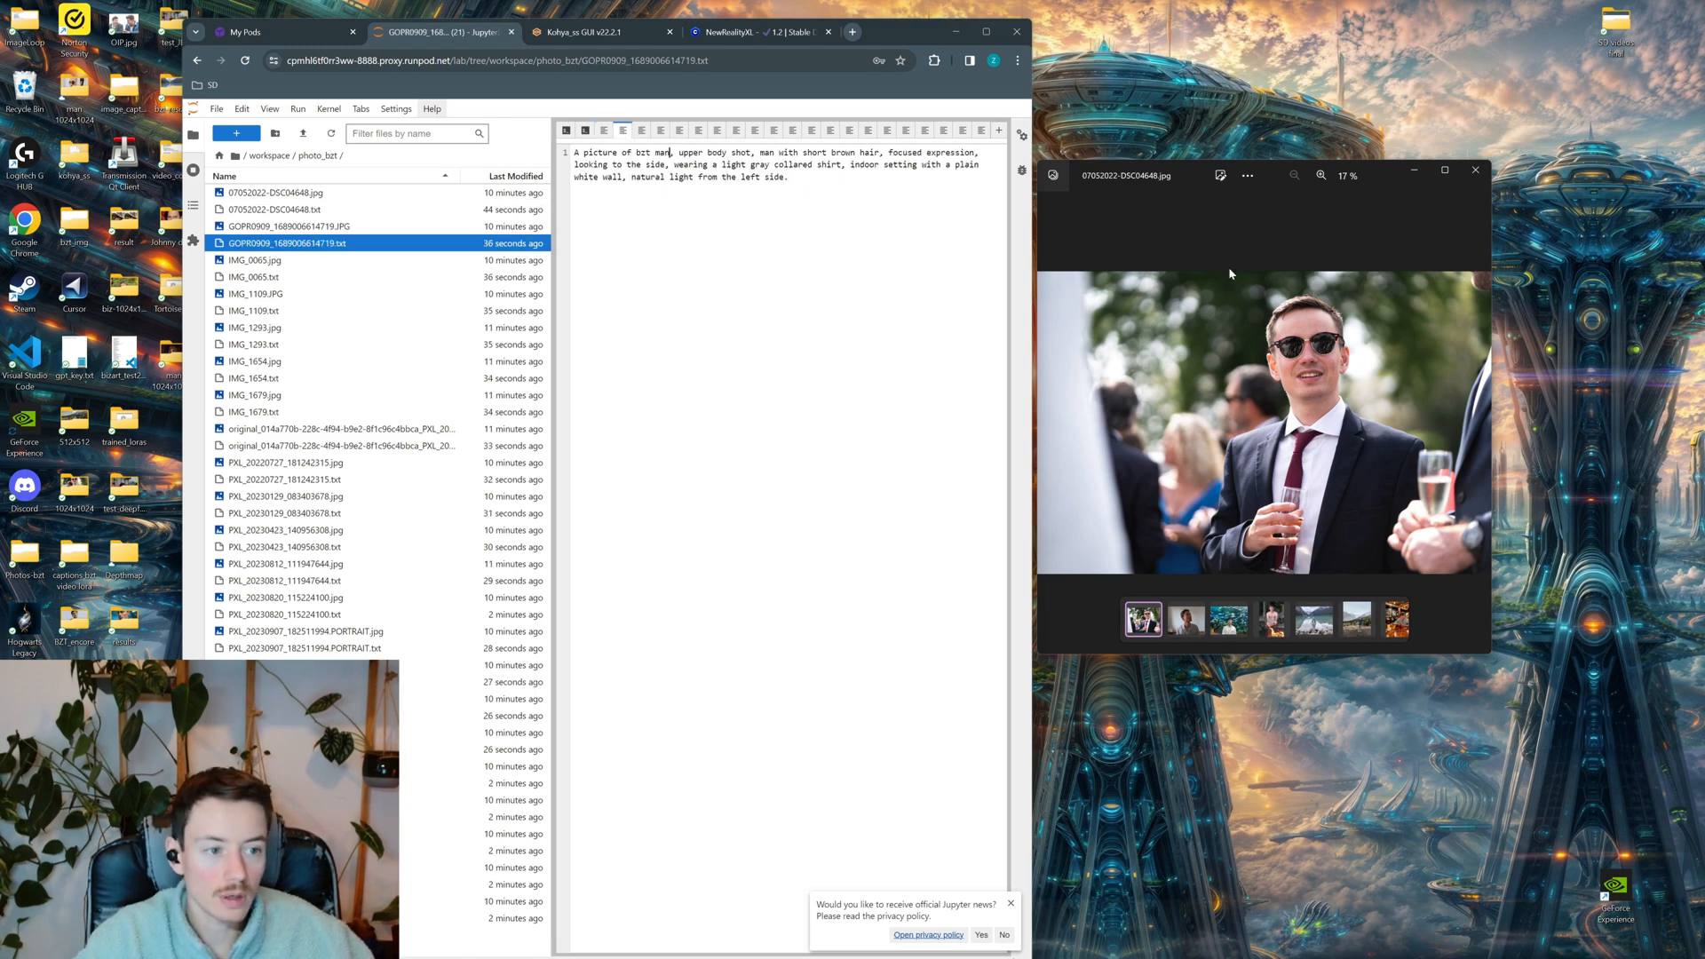
key("Right")
key("Right")
key("Right")
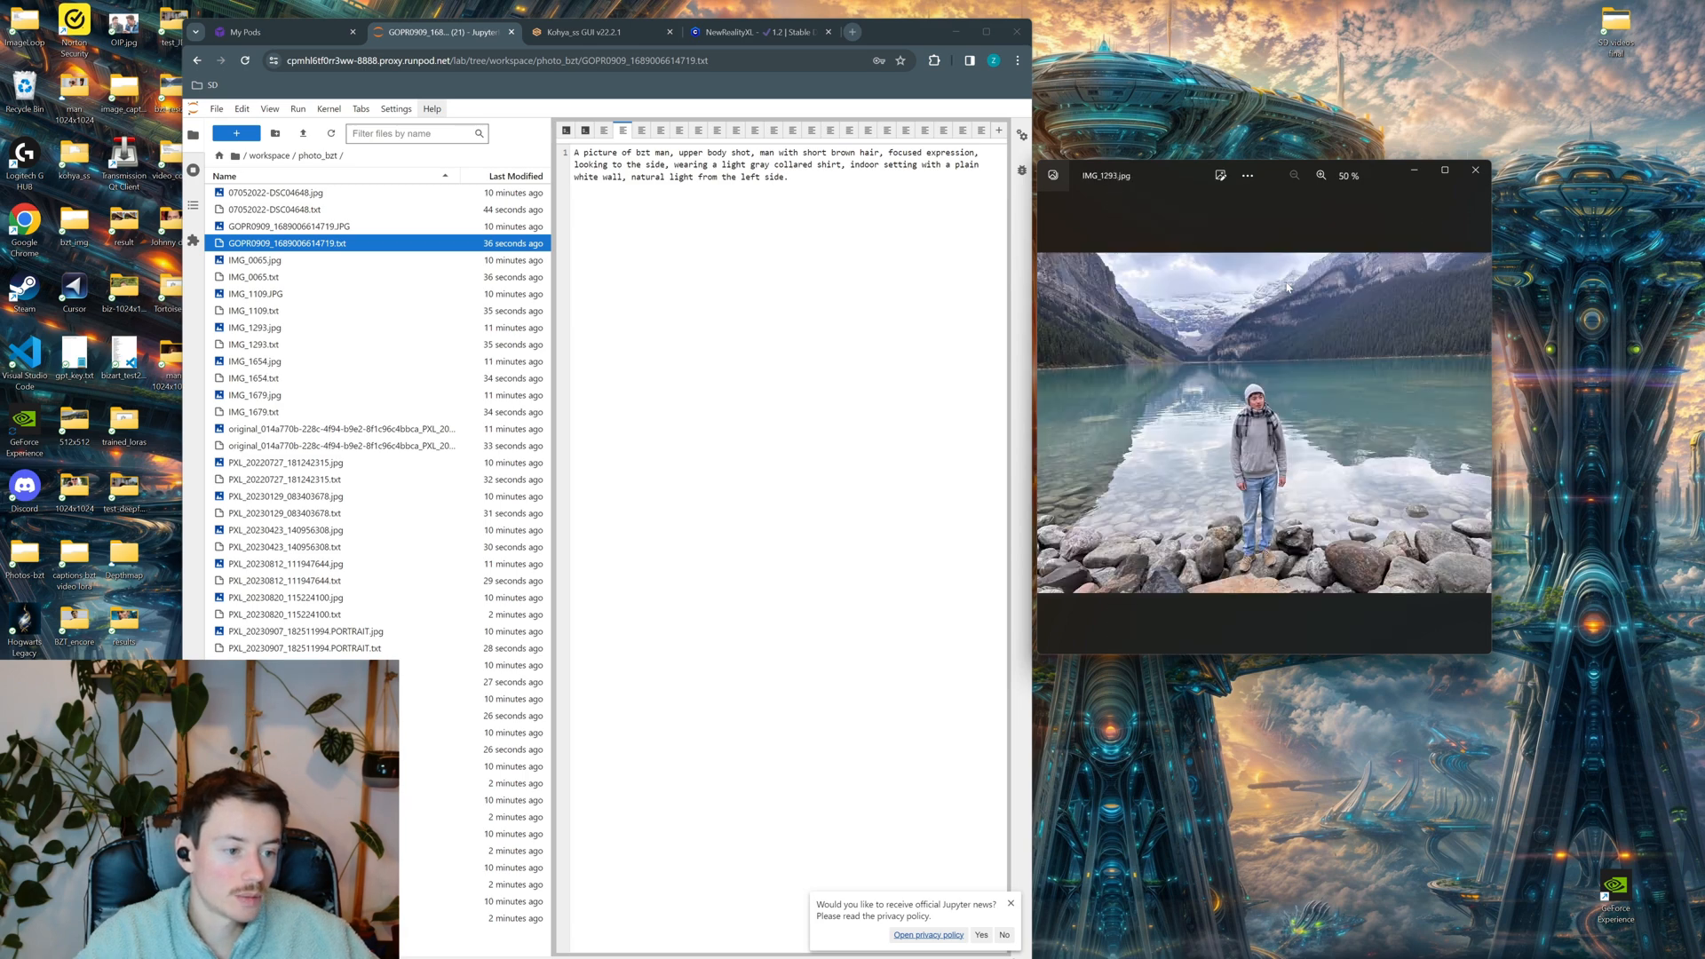
left_click(642, 131)
left_click(661, 131)
left_click(680, 132)
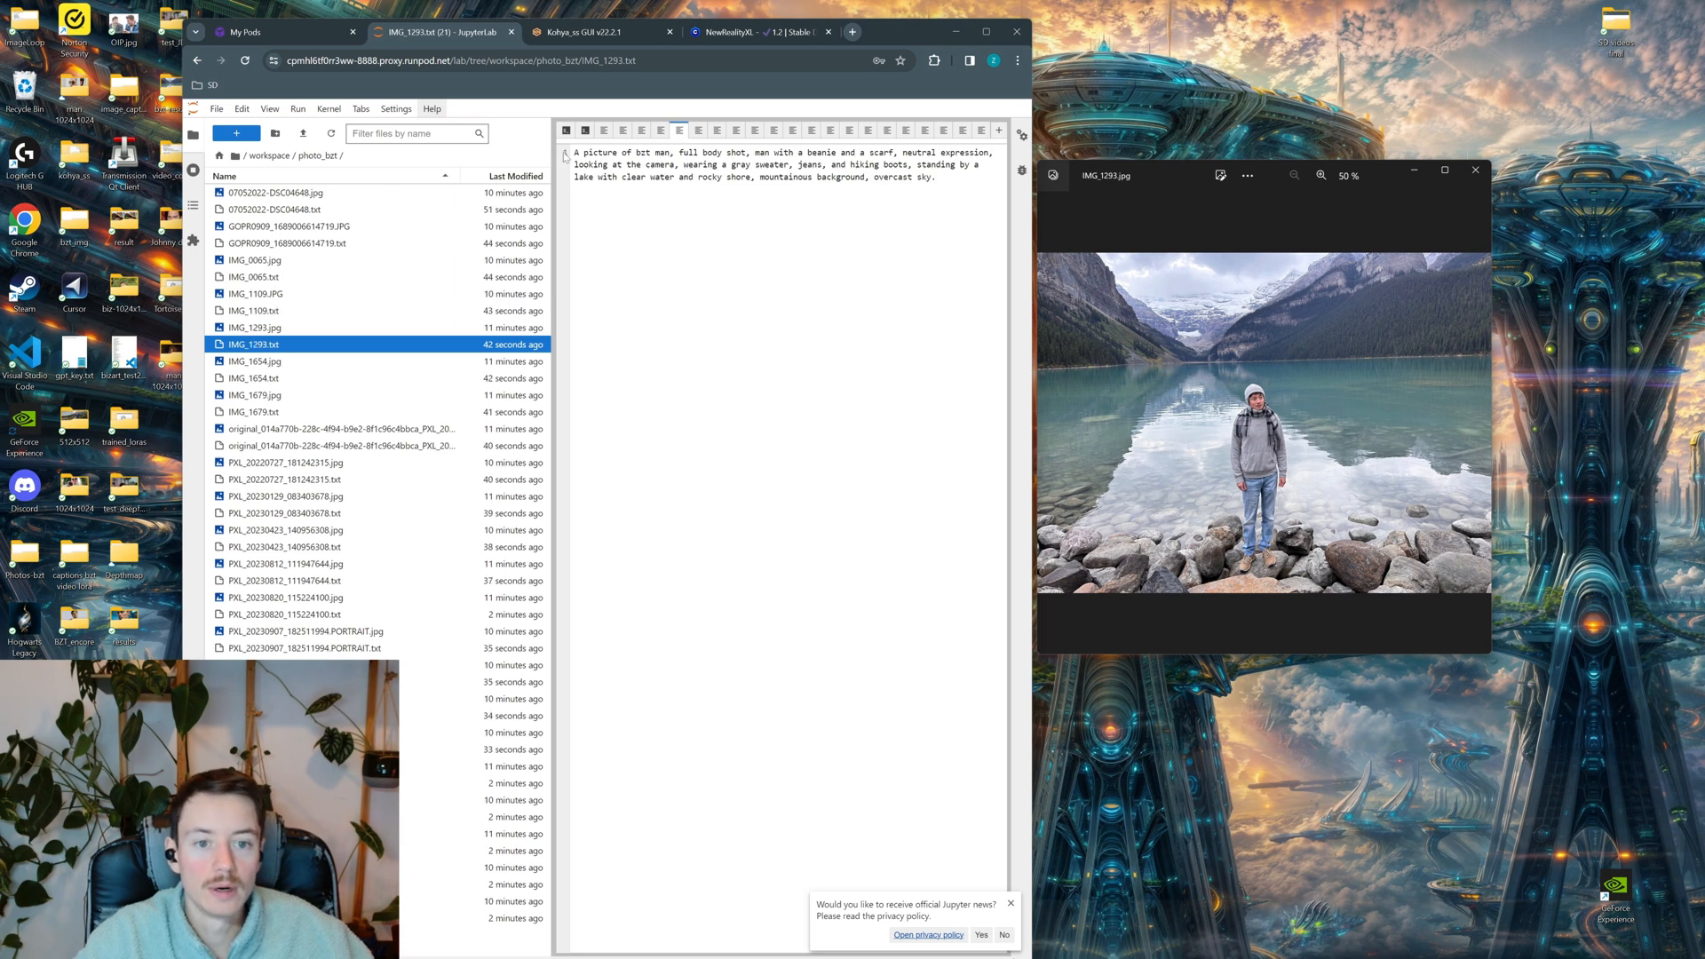
Remove "man" after the trigger word bzt and the phrase "looking at the camera," from the IMG_1293.txt caption
left_click_drag(682, 153, 736, 153)
left_click(757, 153)
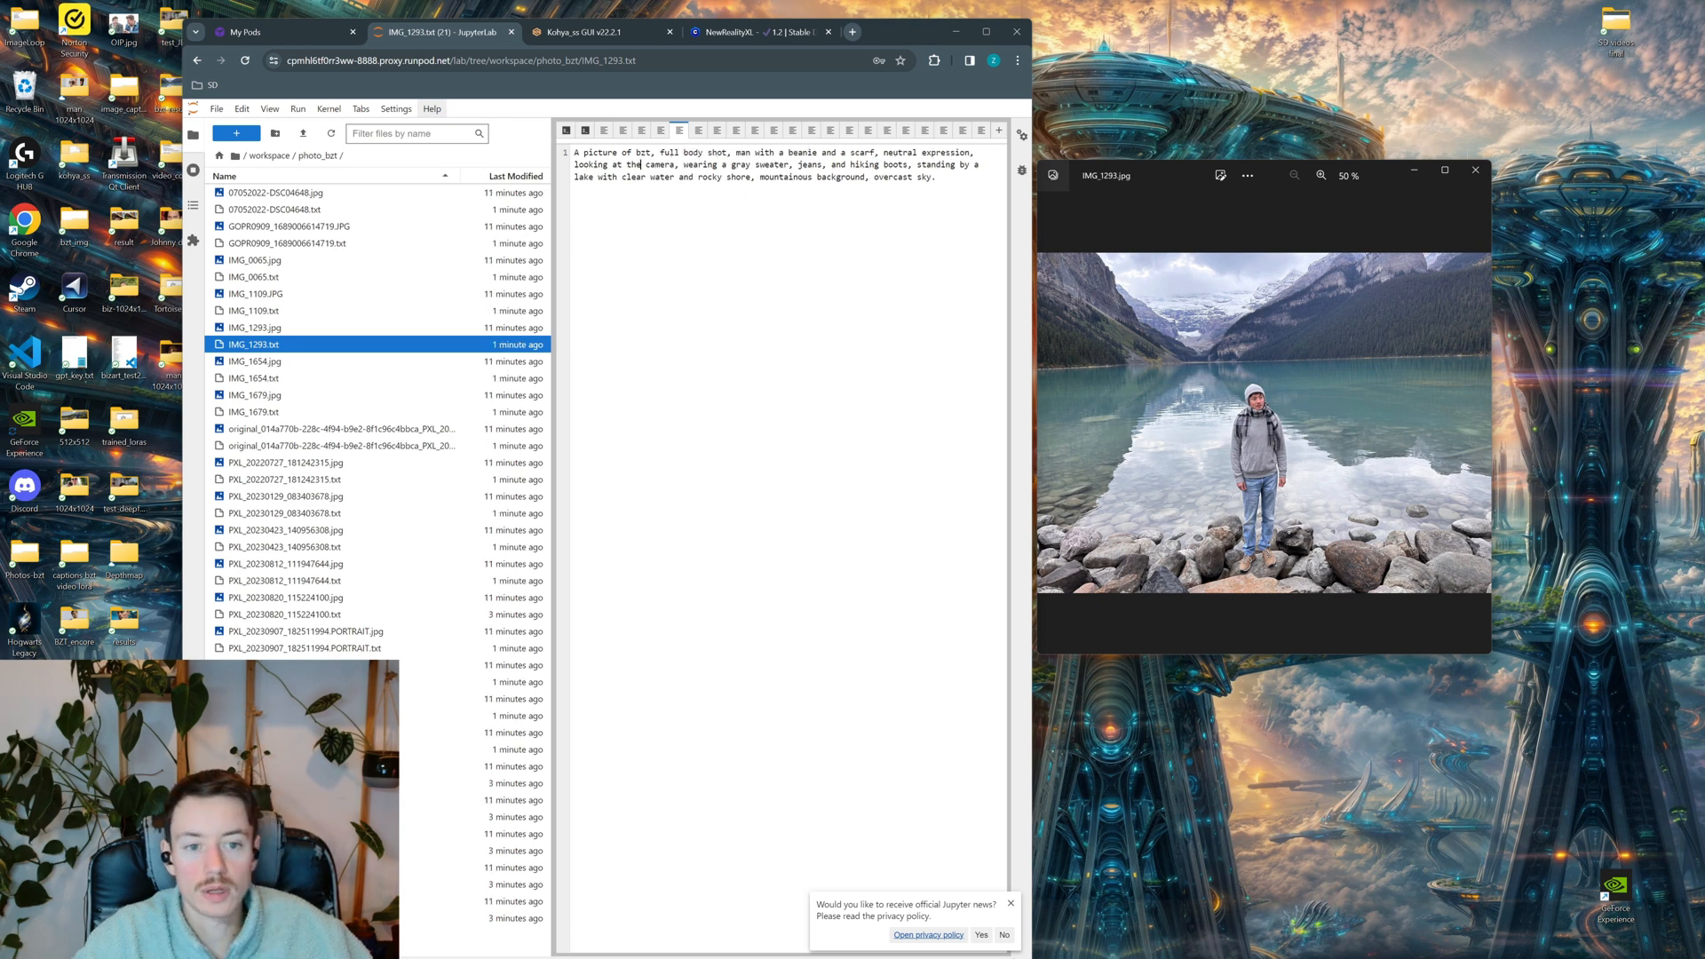
left_click_drag(680, 165, 976, 153)
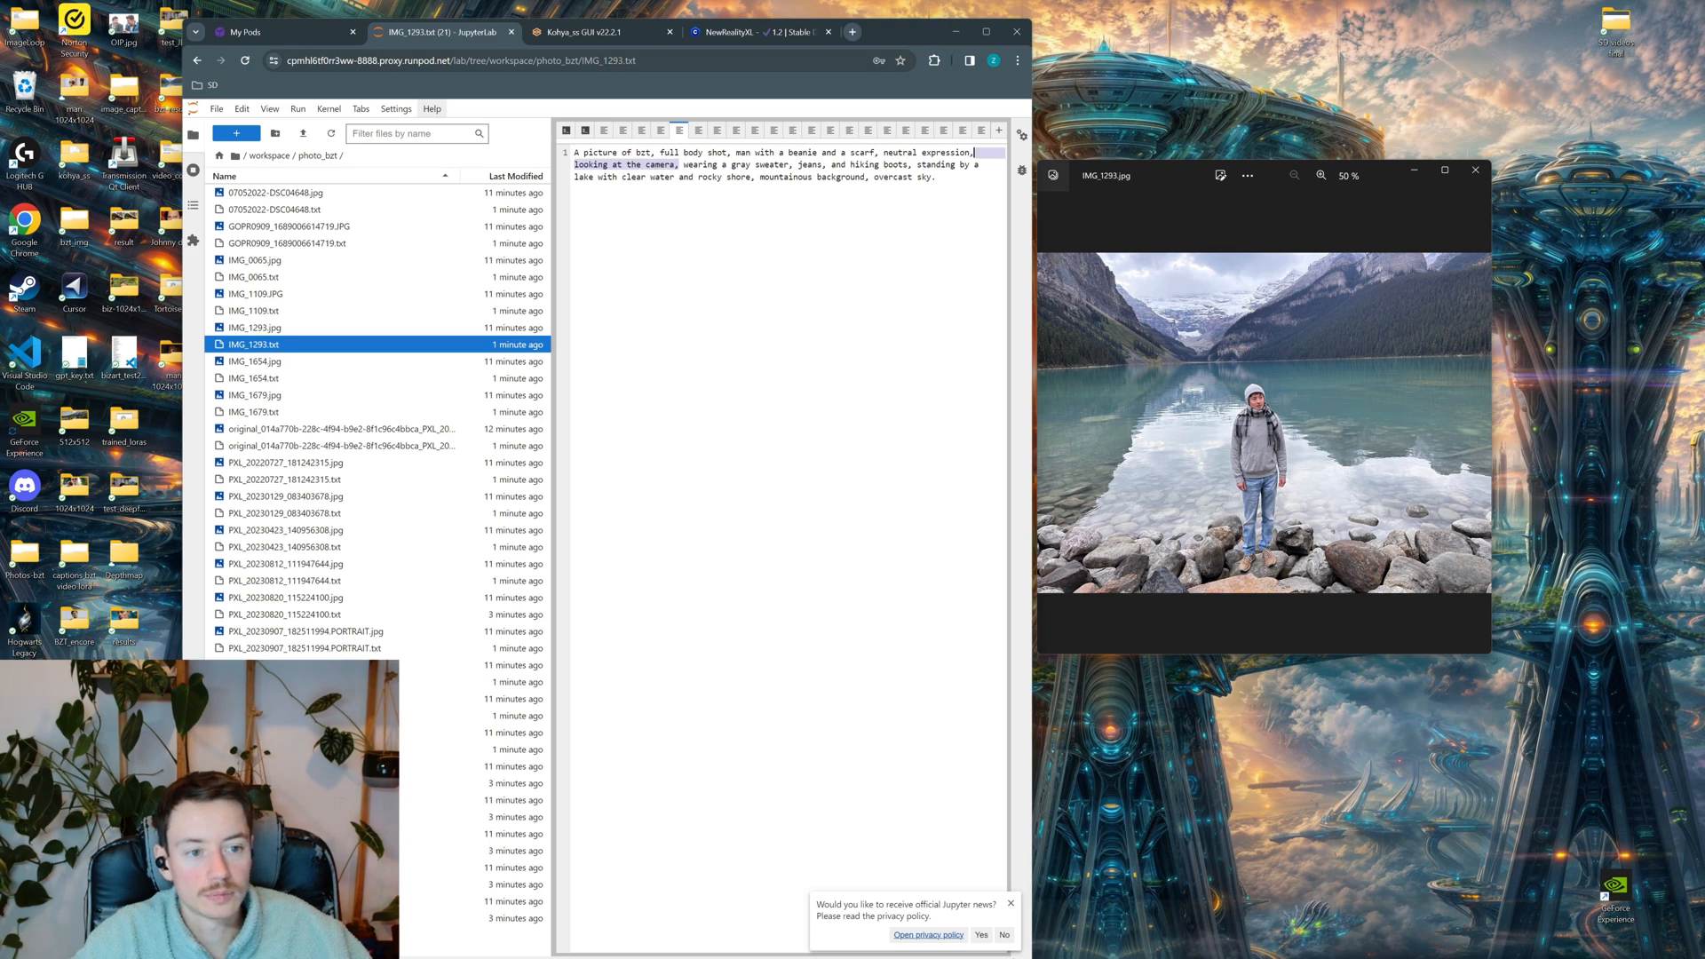
key("BackSpace")
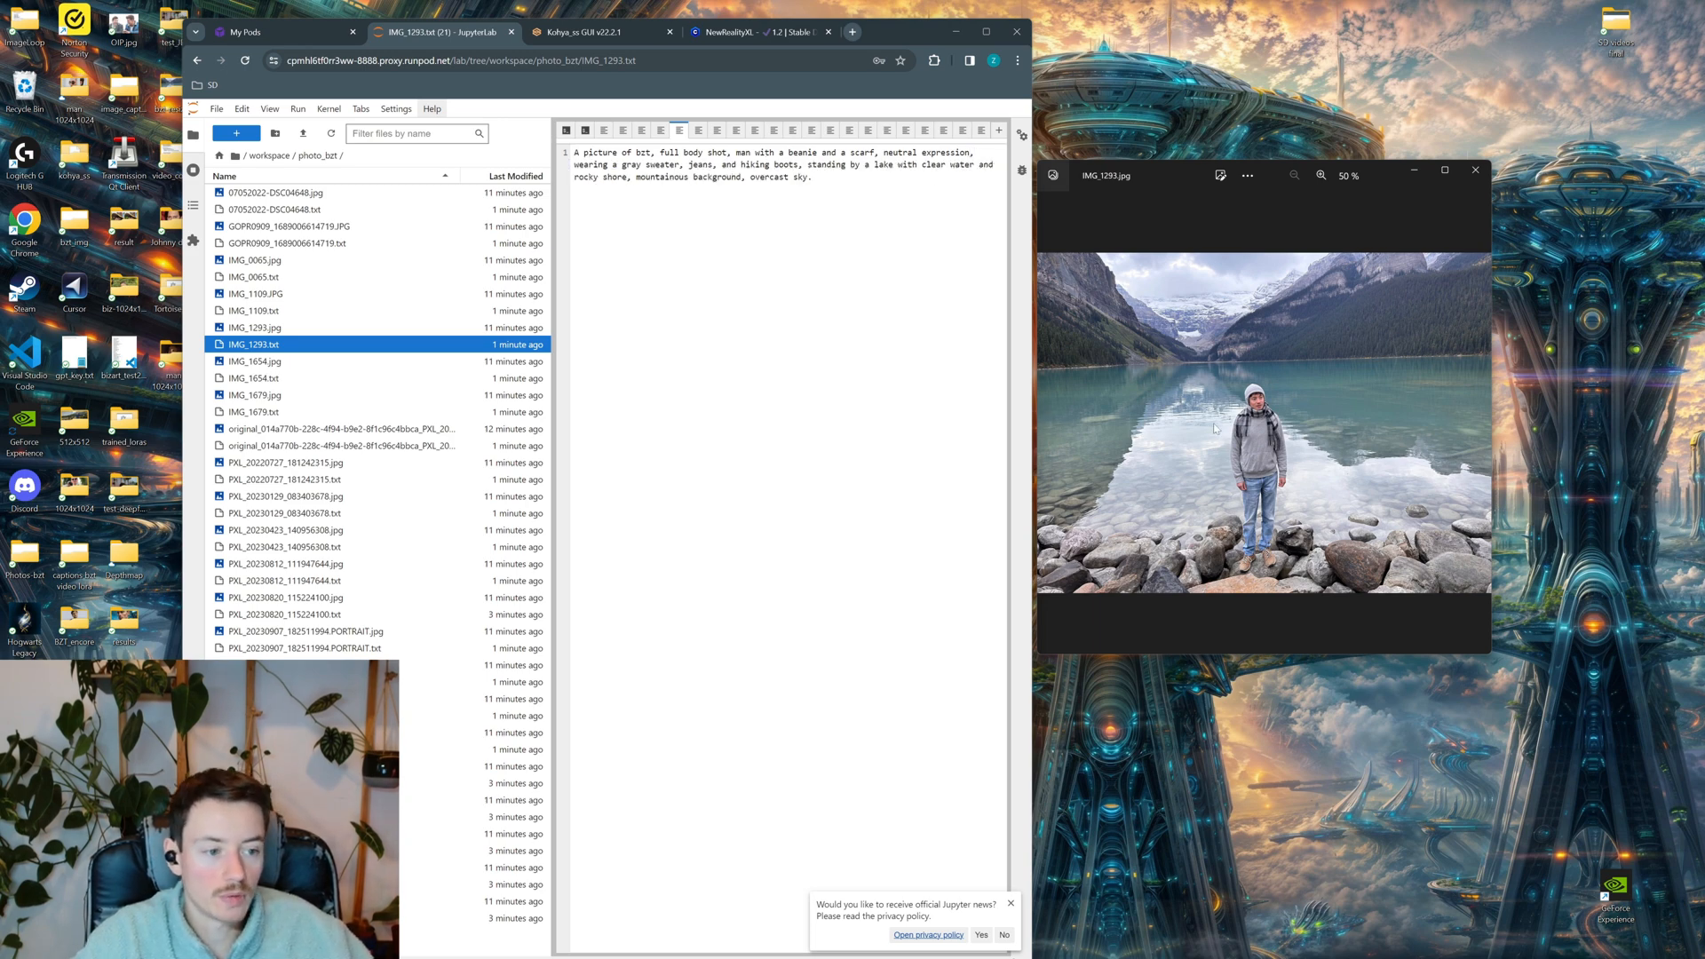
double_click(644, 152)
left_click(646, 153)
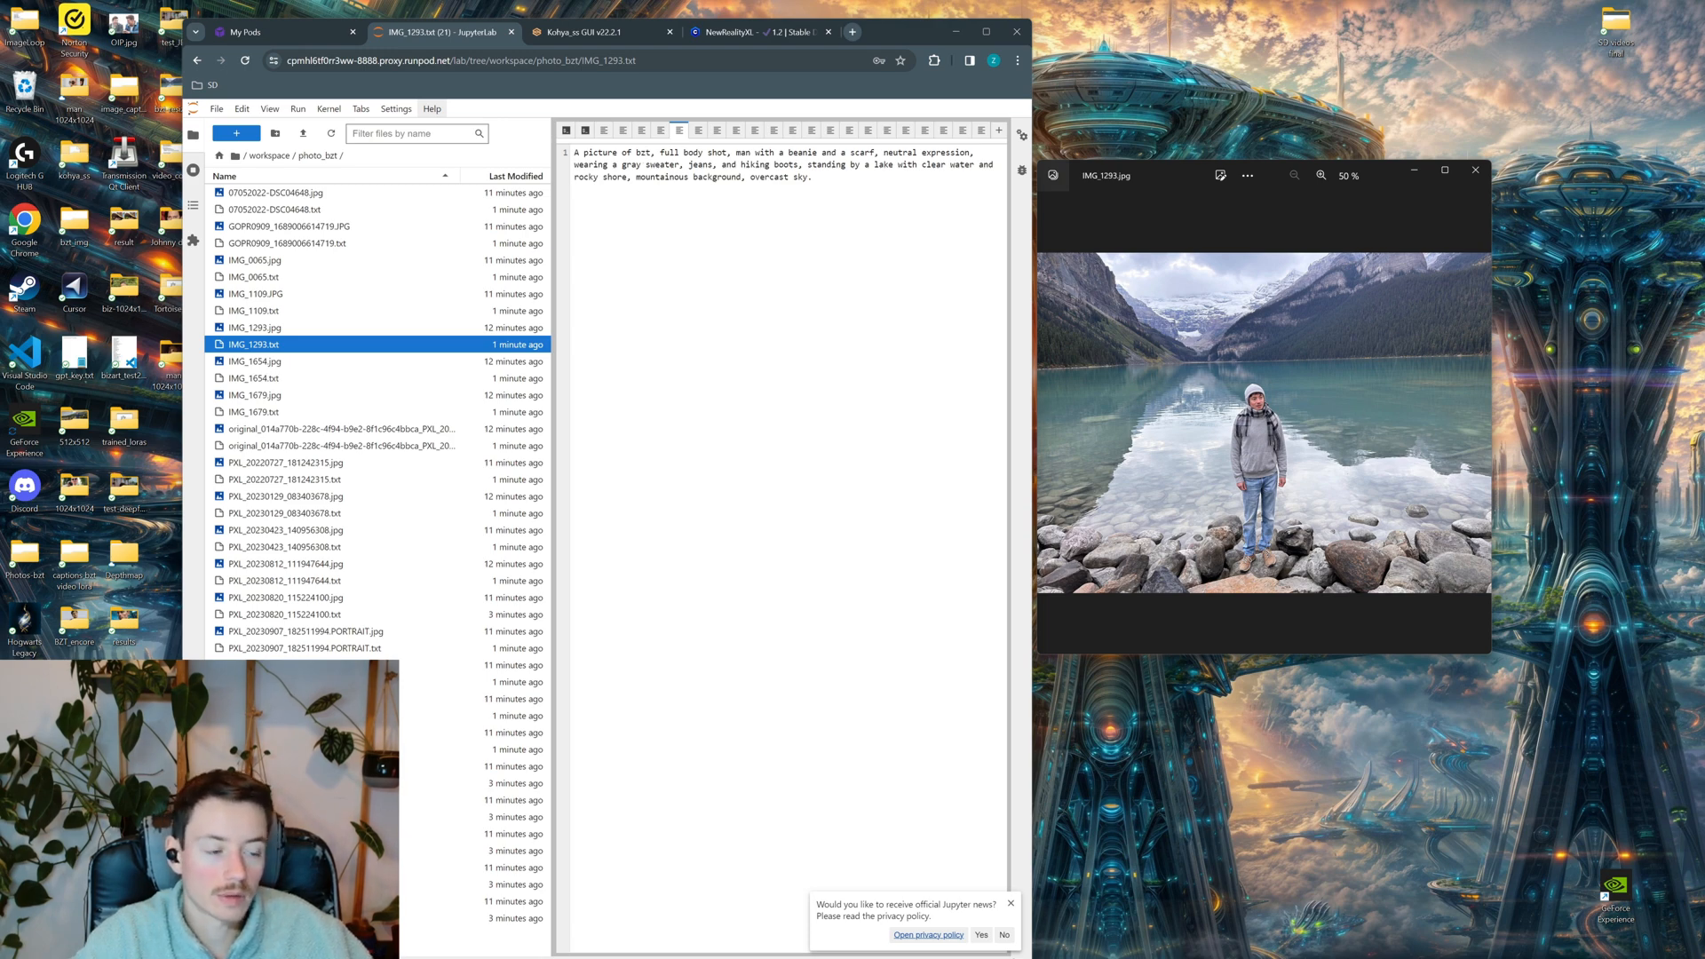
Review the IMG_1654.txt and IMG_1679.txt captions and compare the latter with the photo IMG_1679.jpg
left_click(1257, 265)
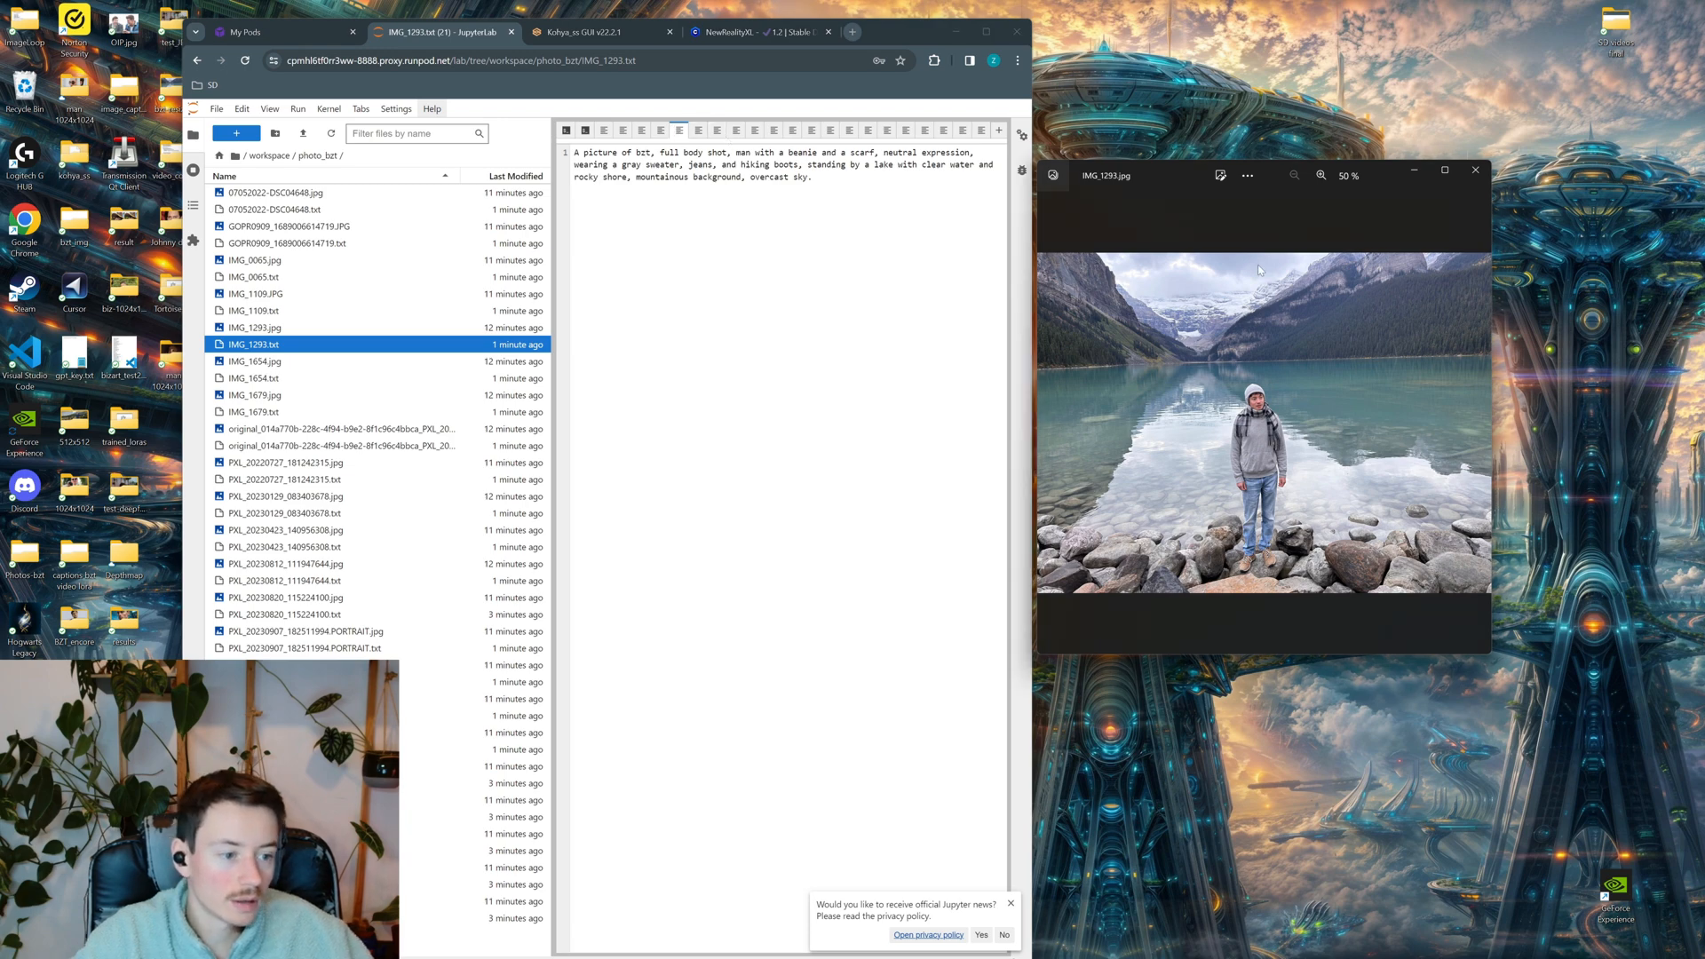
key("Right")
key("Right")
key("Right")
key("Left")
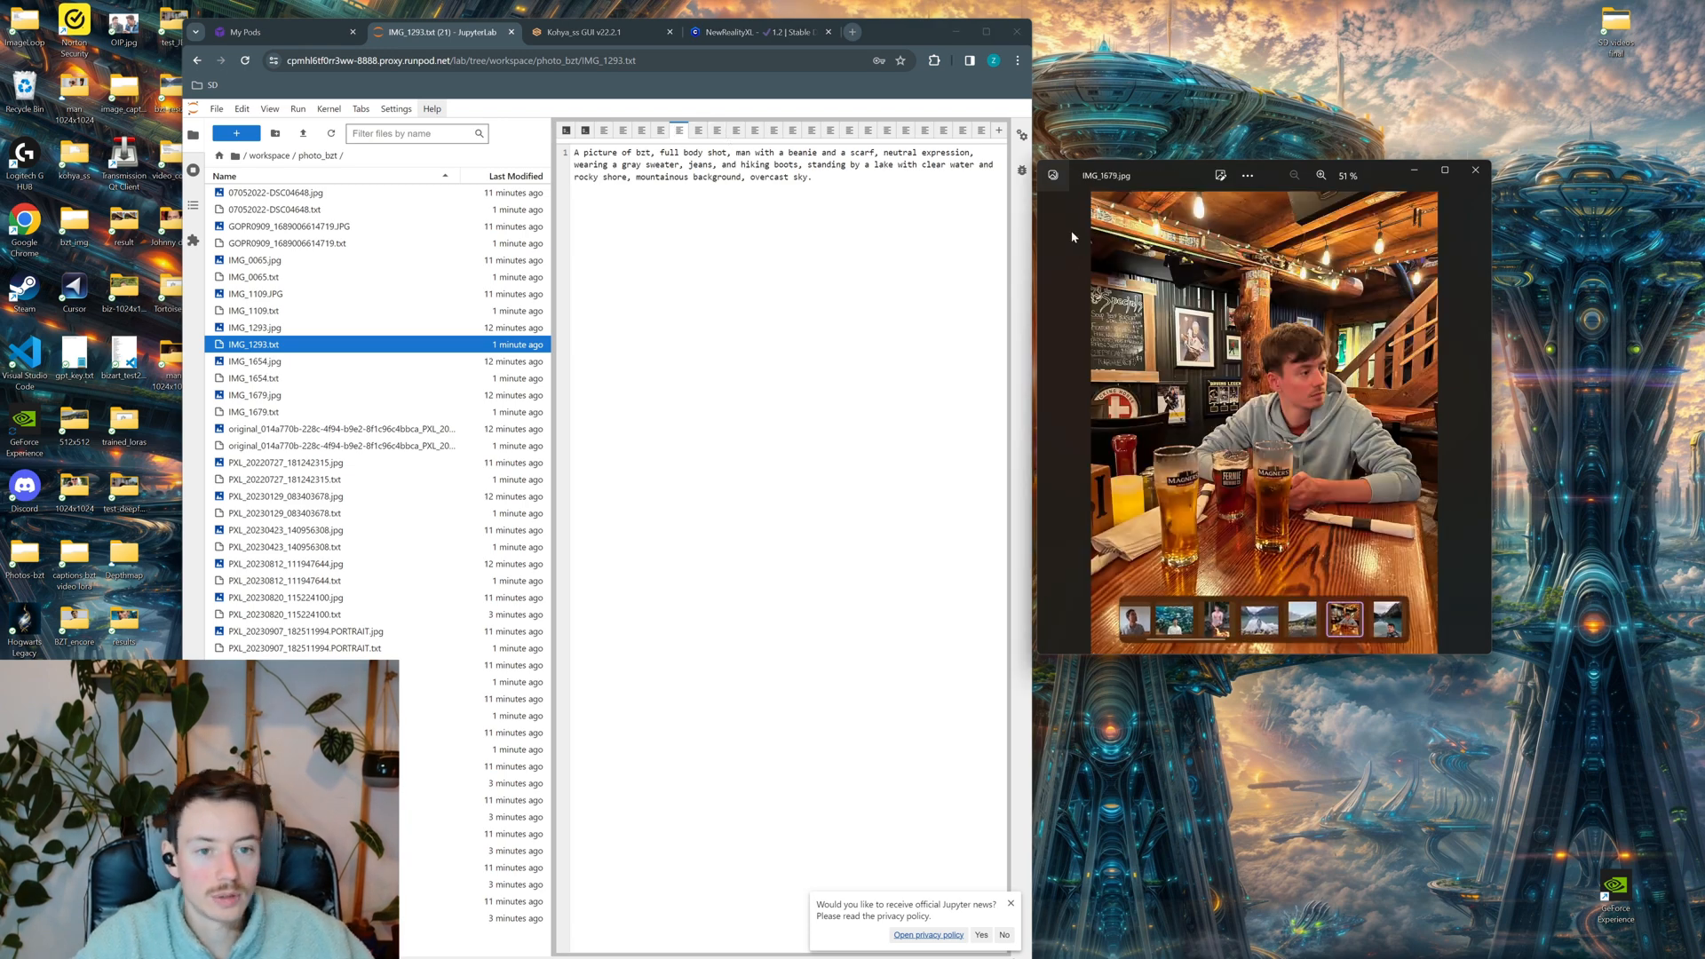
left_click(700, 131)
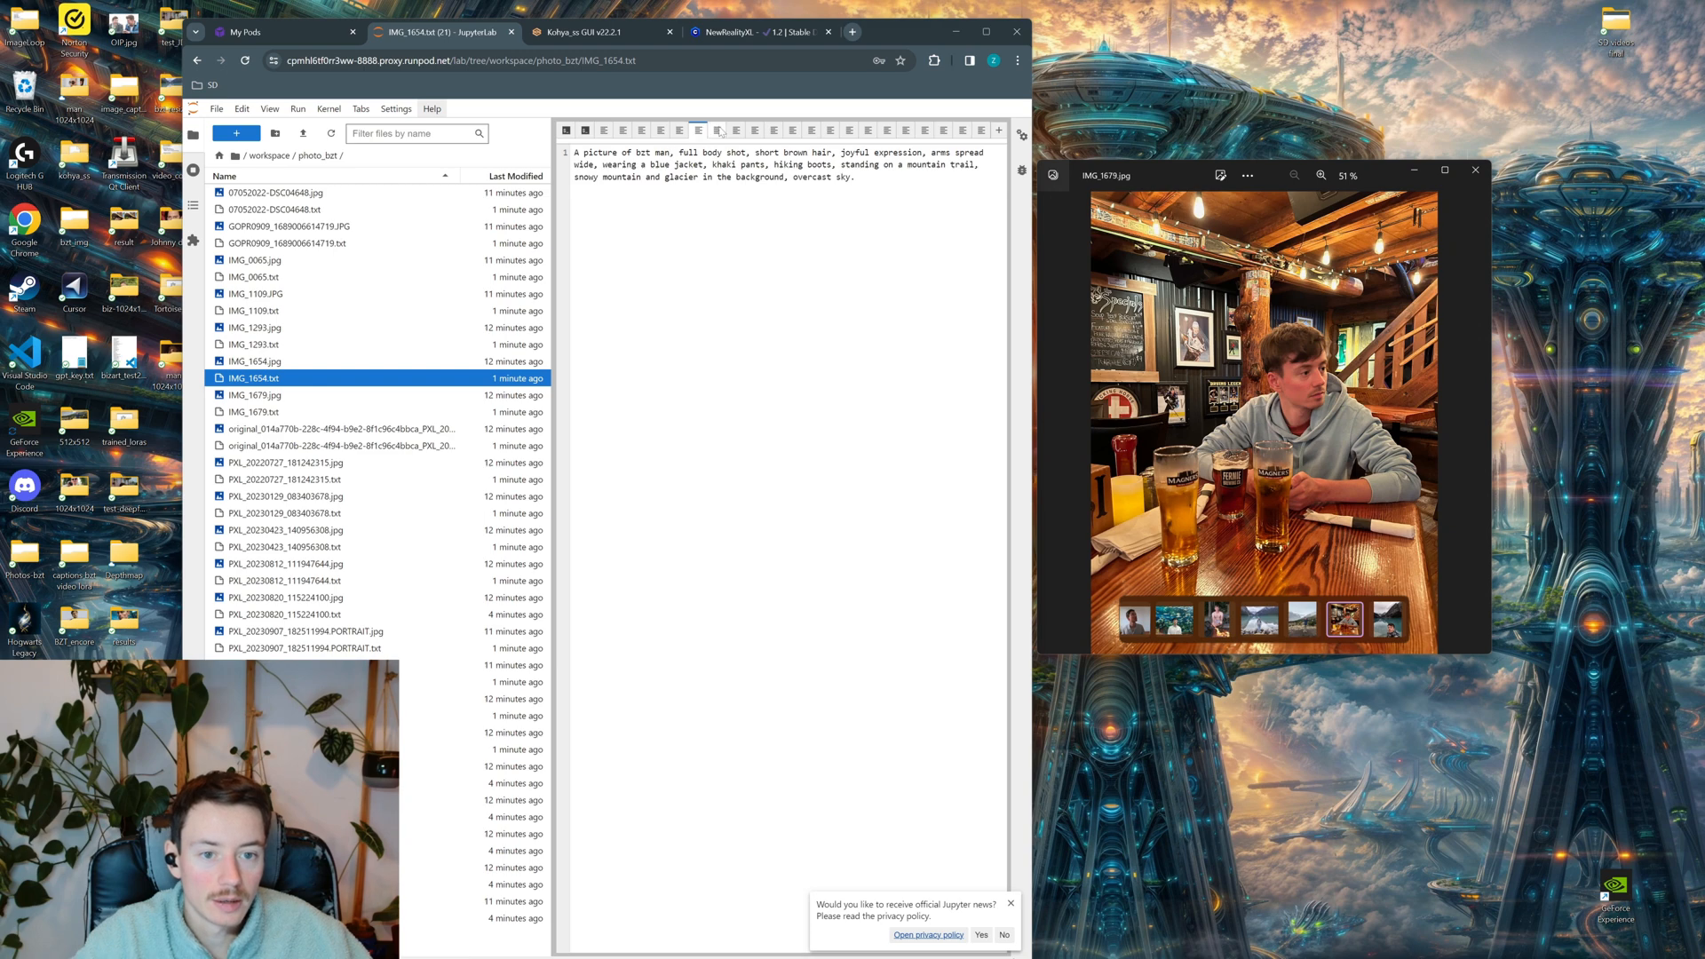
left_click(719, 130)
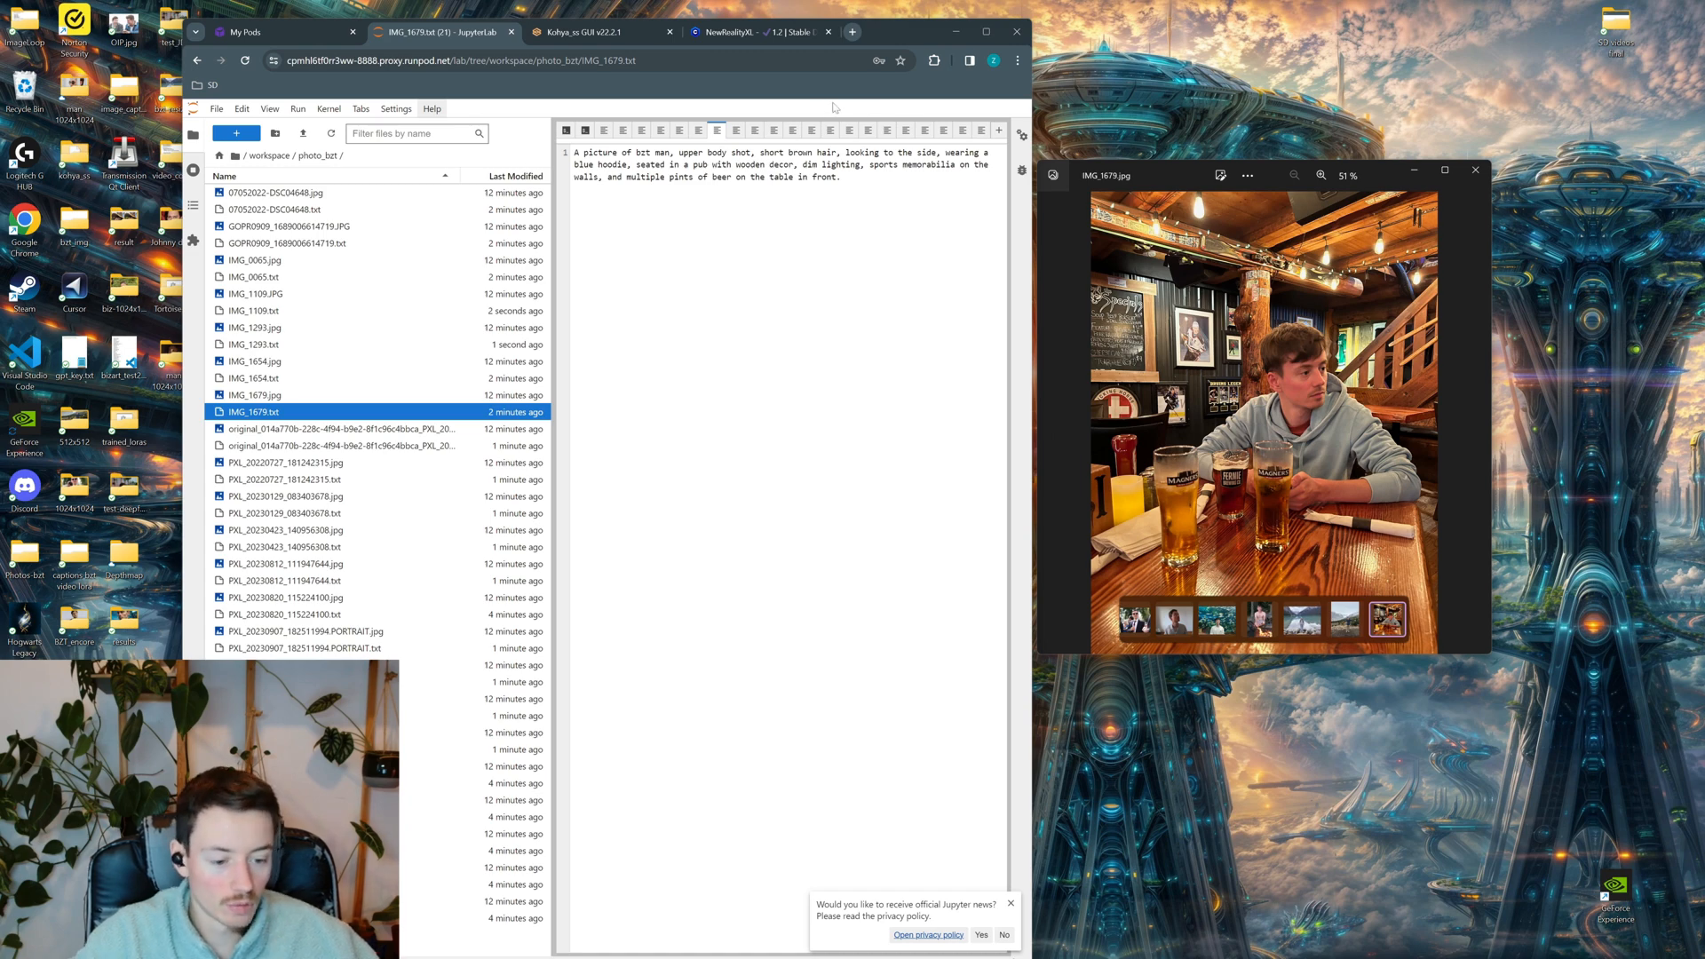
Close the photo viewer and open the LoRA training settings in Kohya_ss GUI with the browser maximized
left_click(1474, 169)
left_click_drag(913, 34, 891, 1)
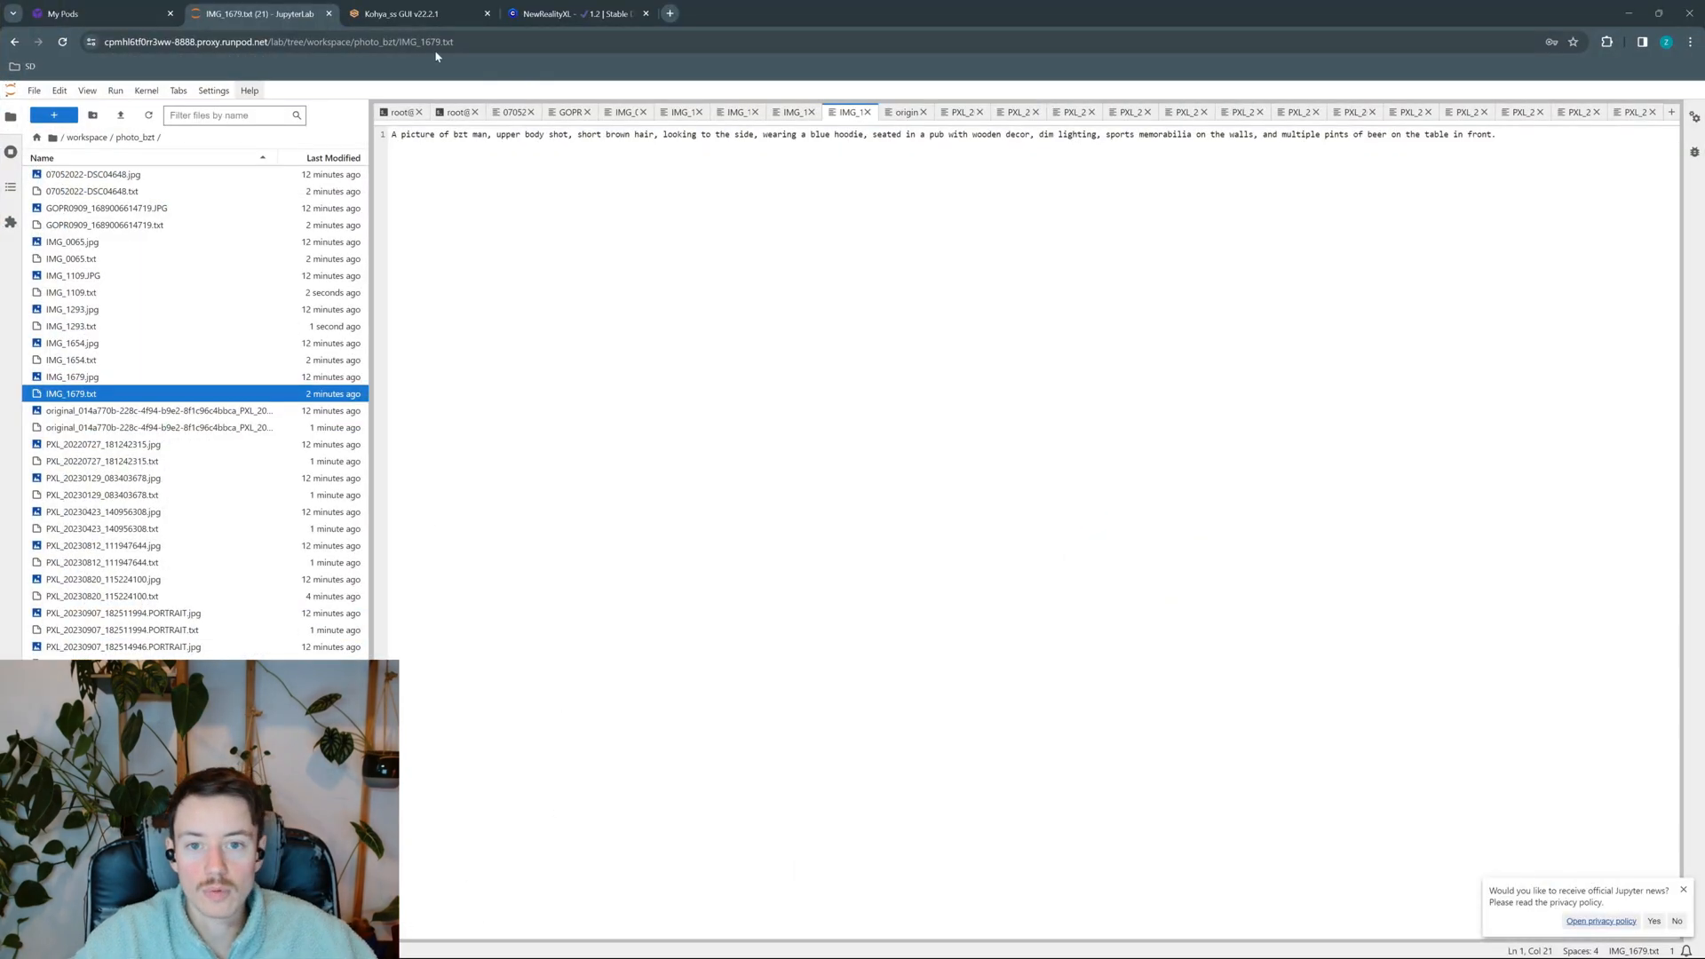
left_click(395, 15)
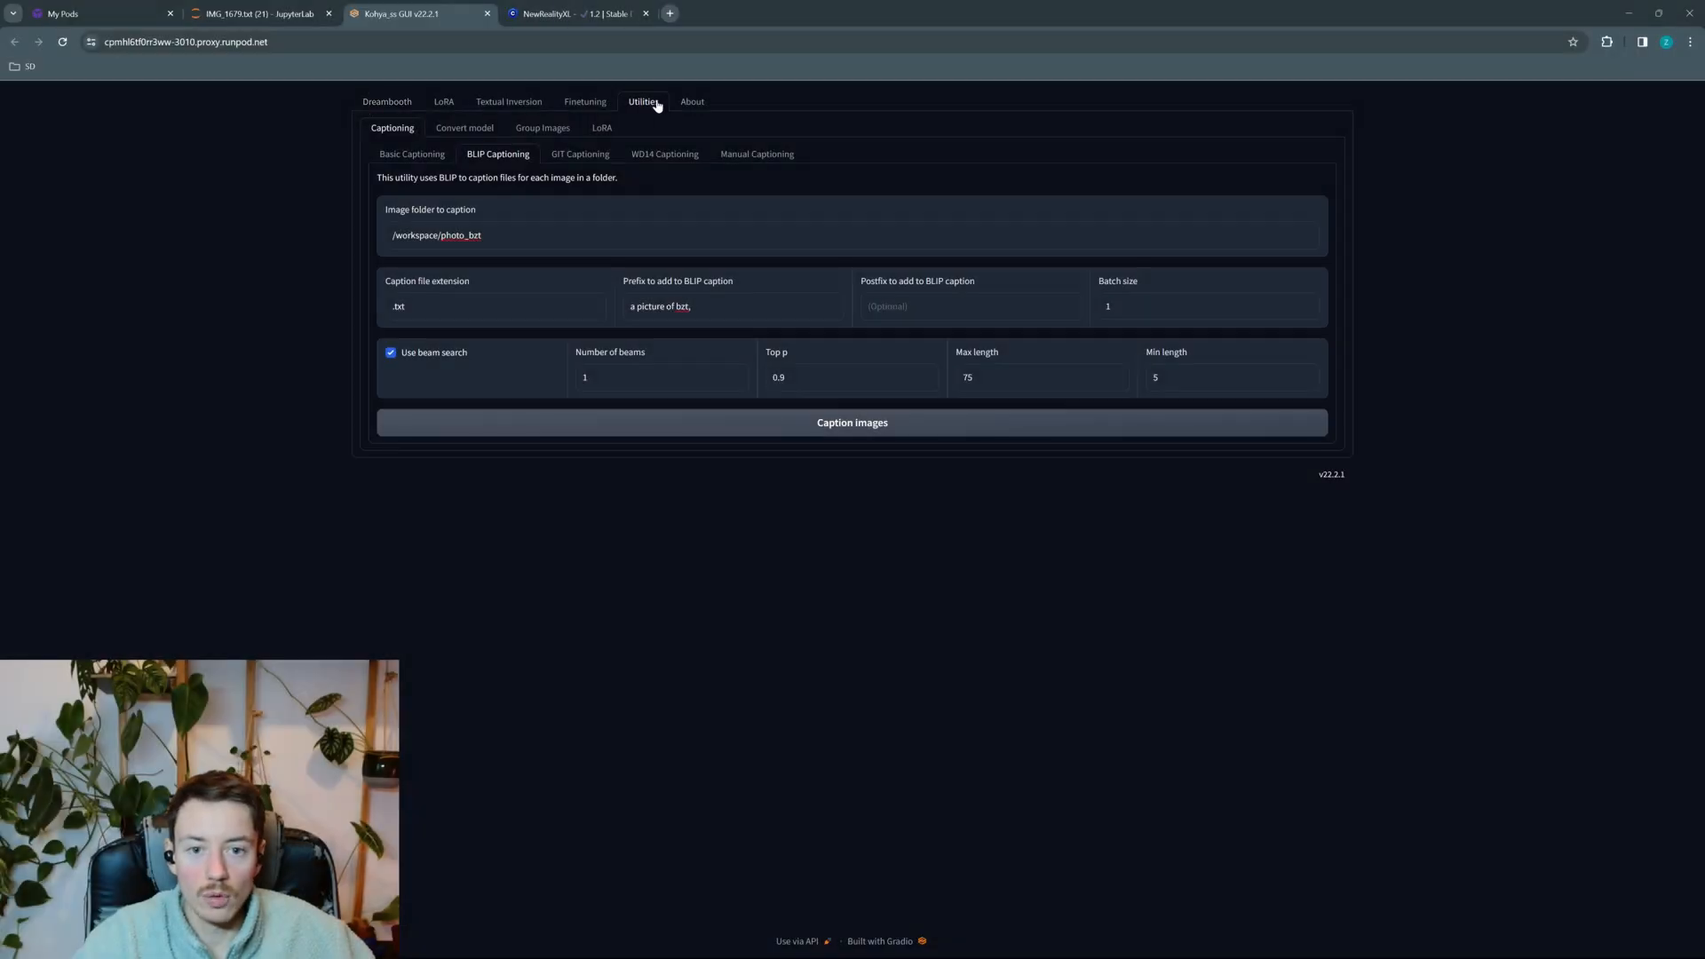
left_click(443, 102)
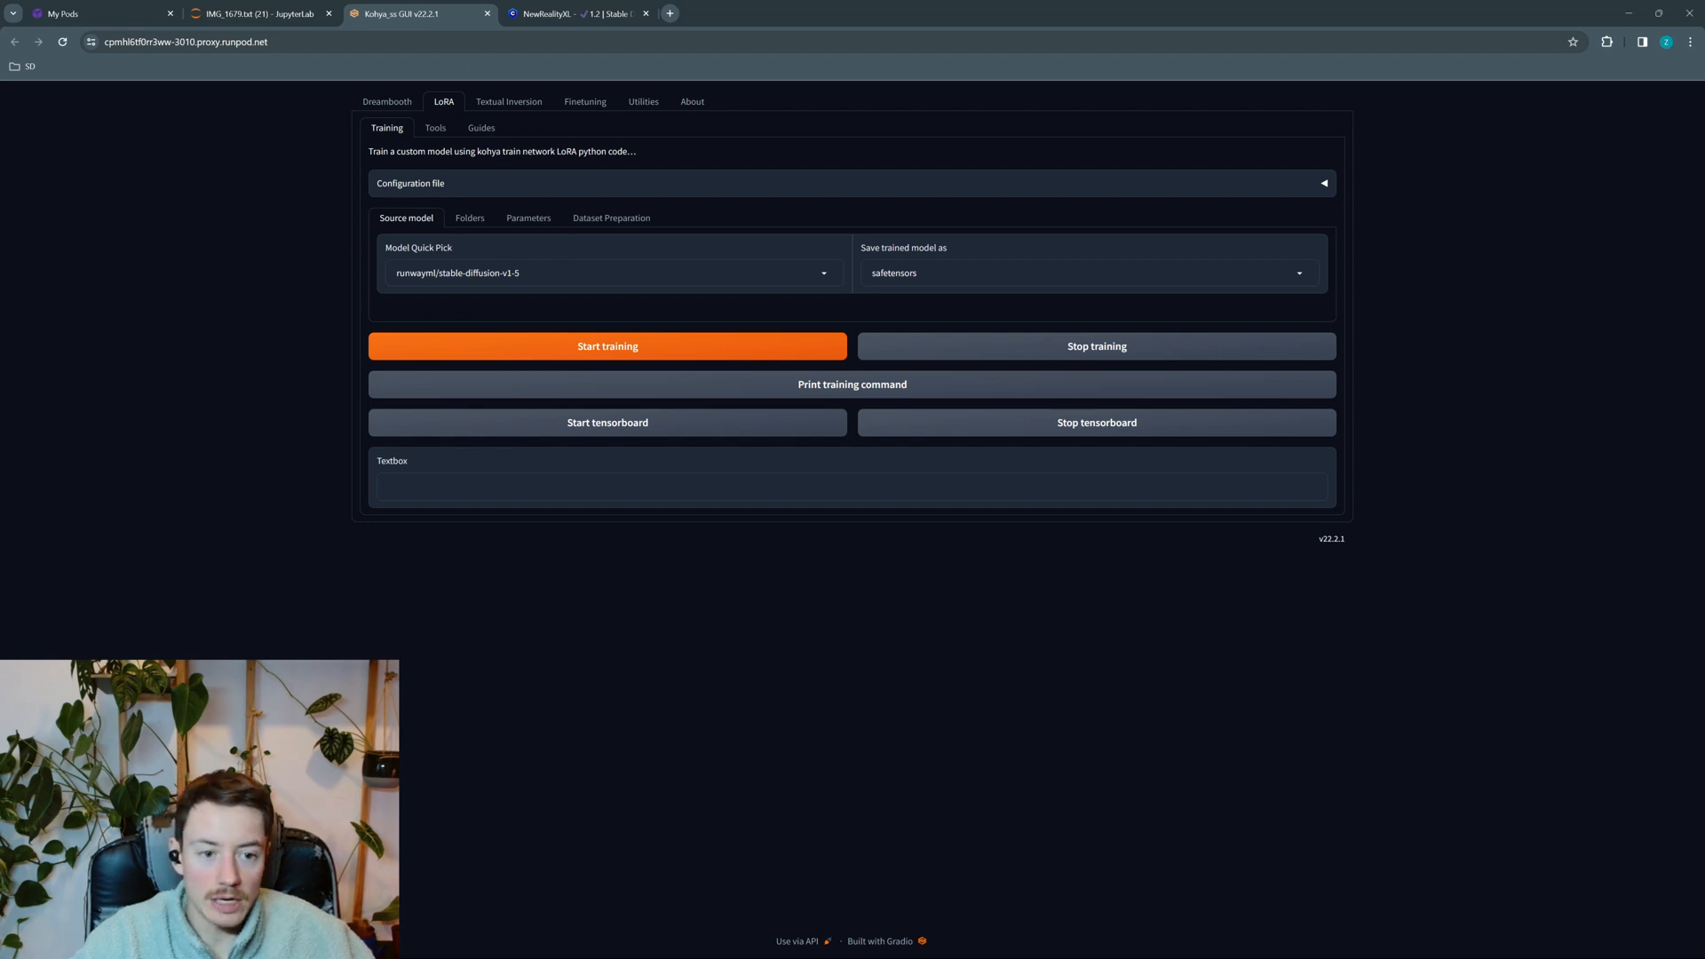
Set the source model quick pick to custom and mark it as an SDXL model
left_click(578, 271)
left_click(439, 295)
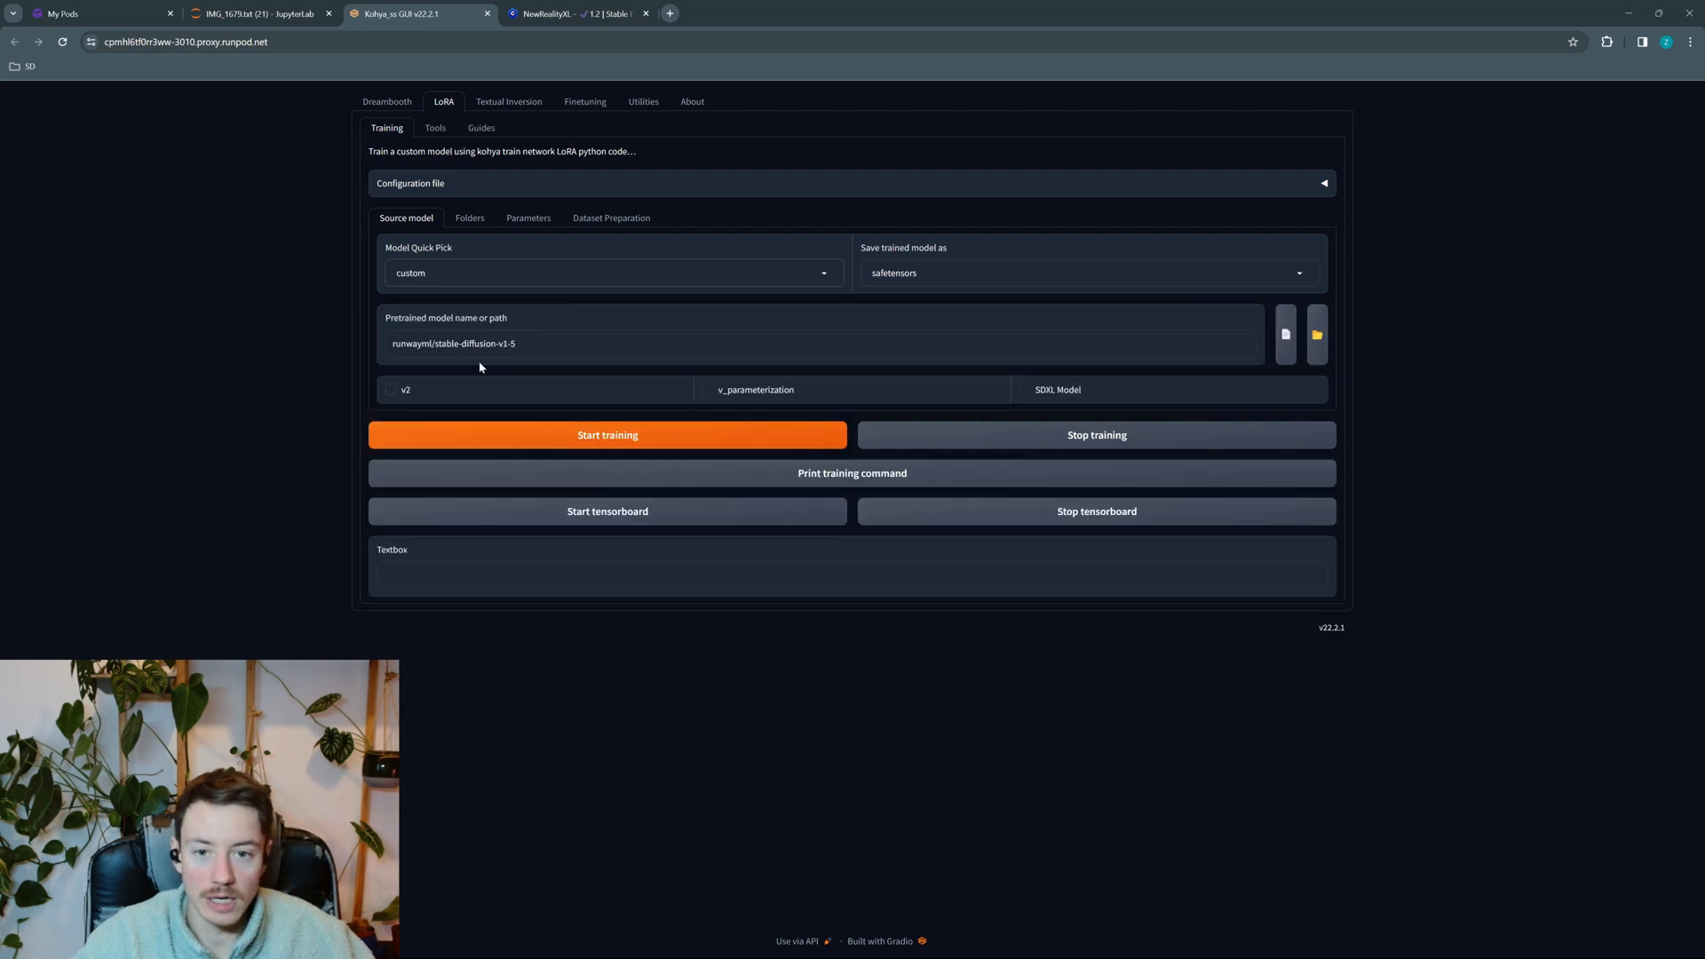
left_click(1044, 393)
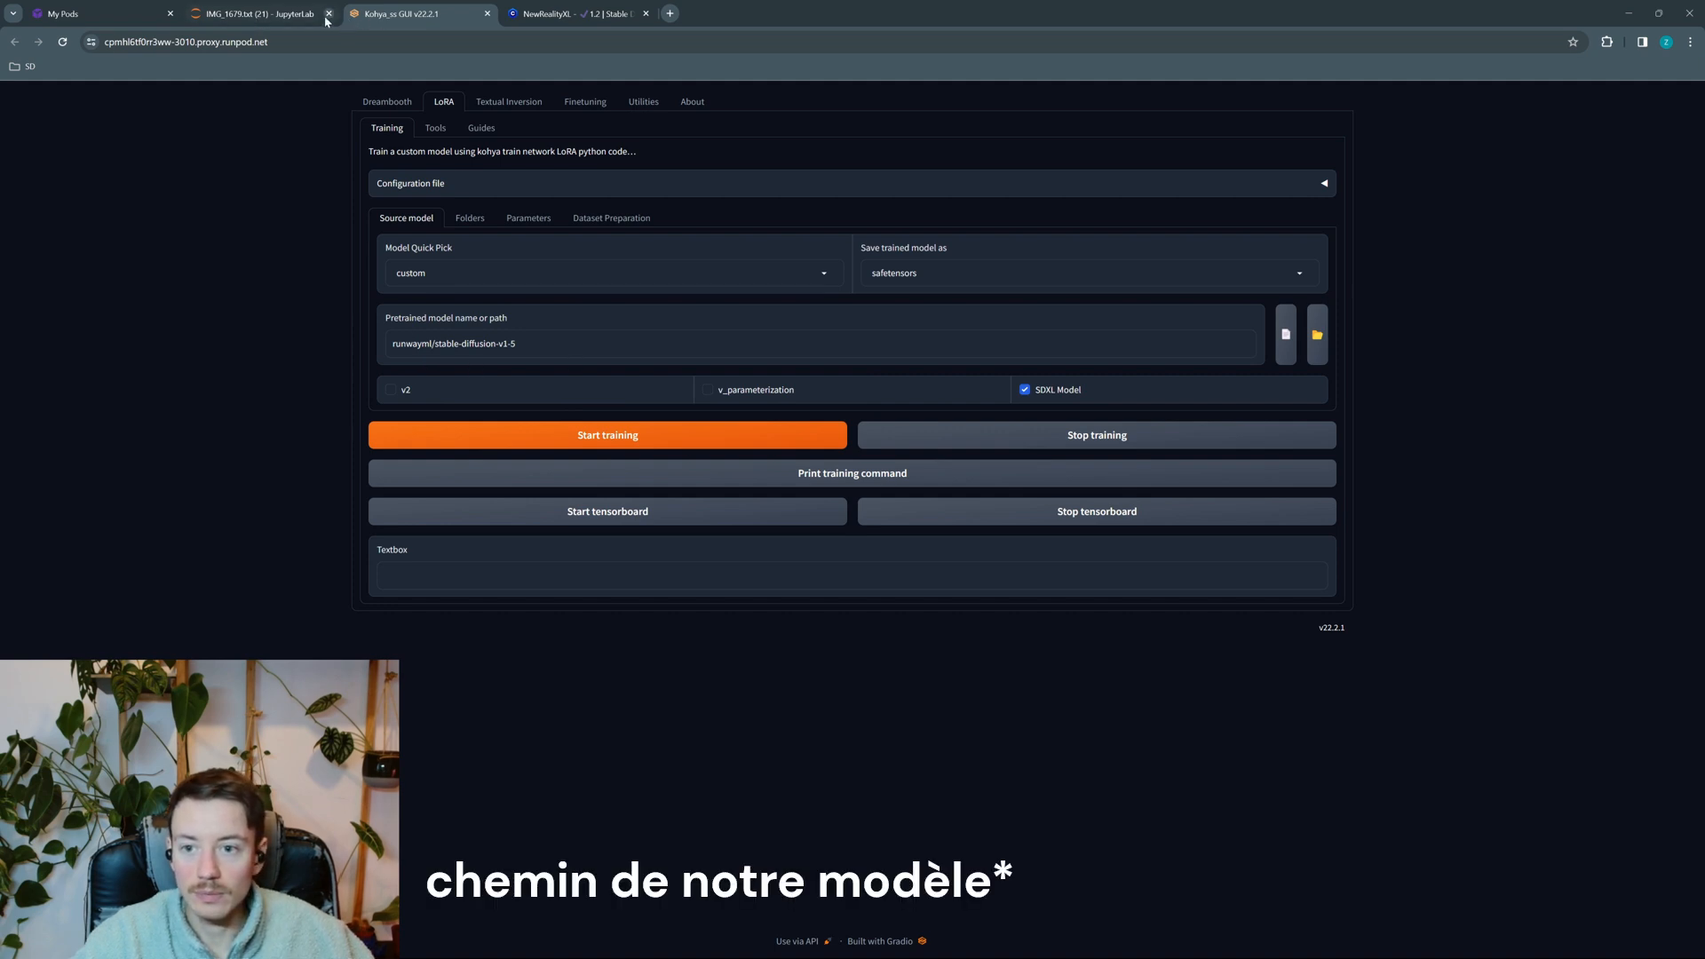
In JupyterLab, go to workspace/stable-diffusion-webui/models/Stable-diffusion and copy the path of NewRealityXL.safetensors
left_click(289, 16)
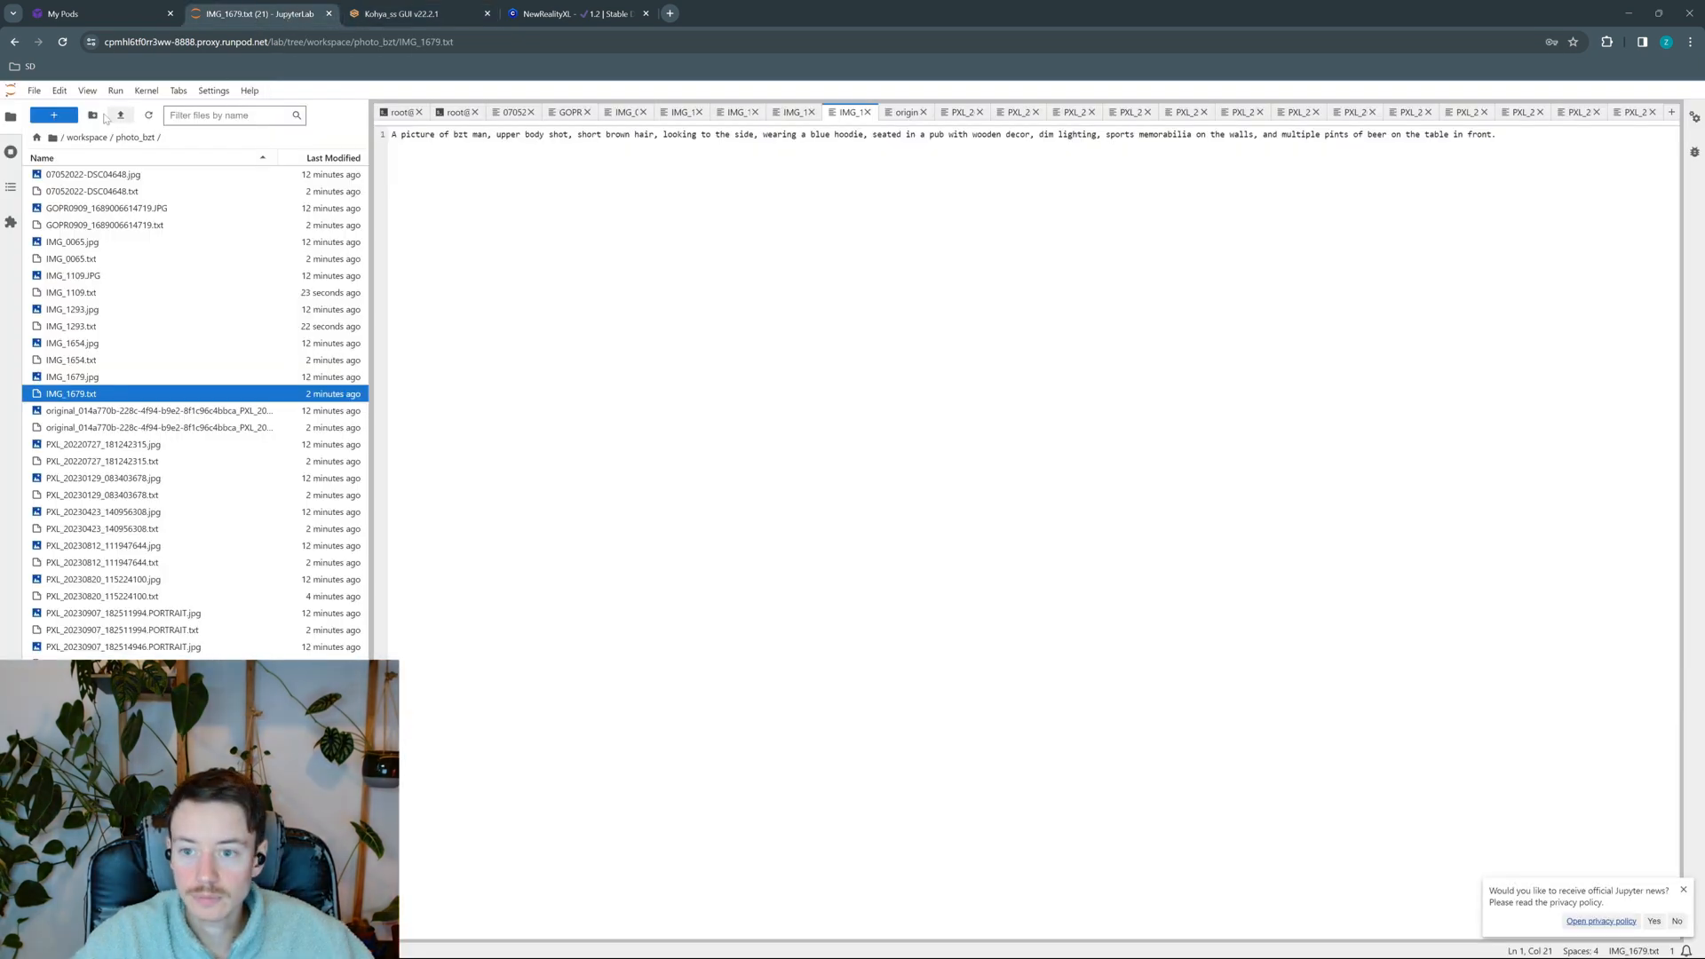
left_click(86, 138)
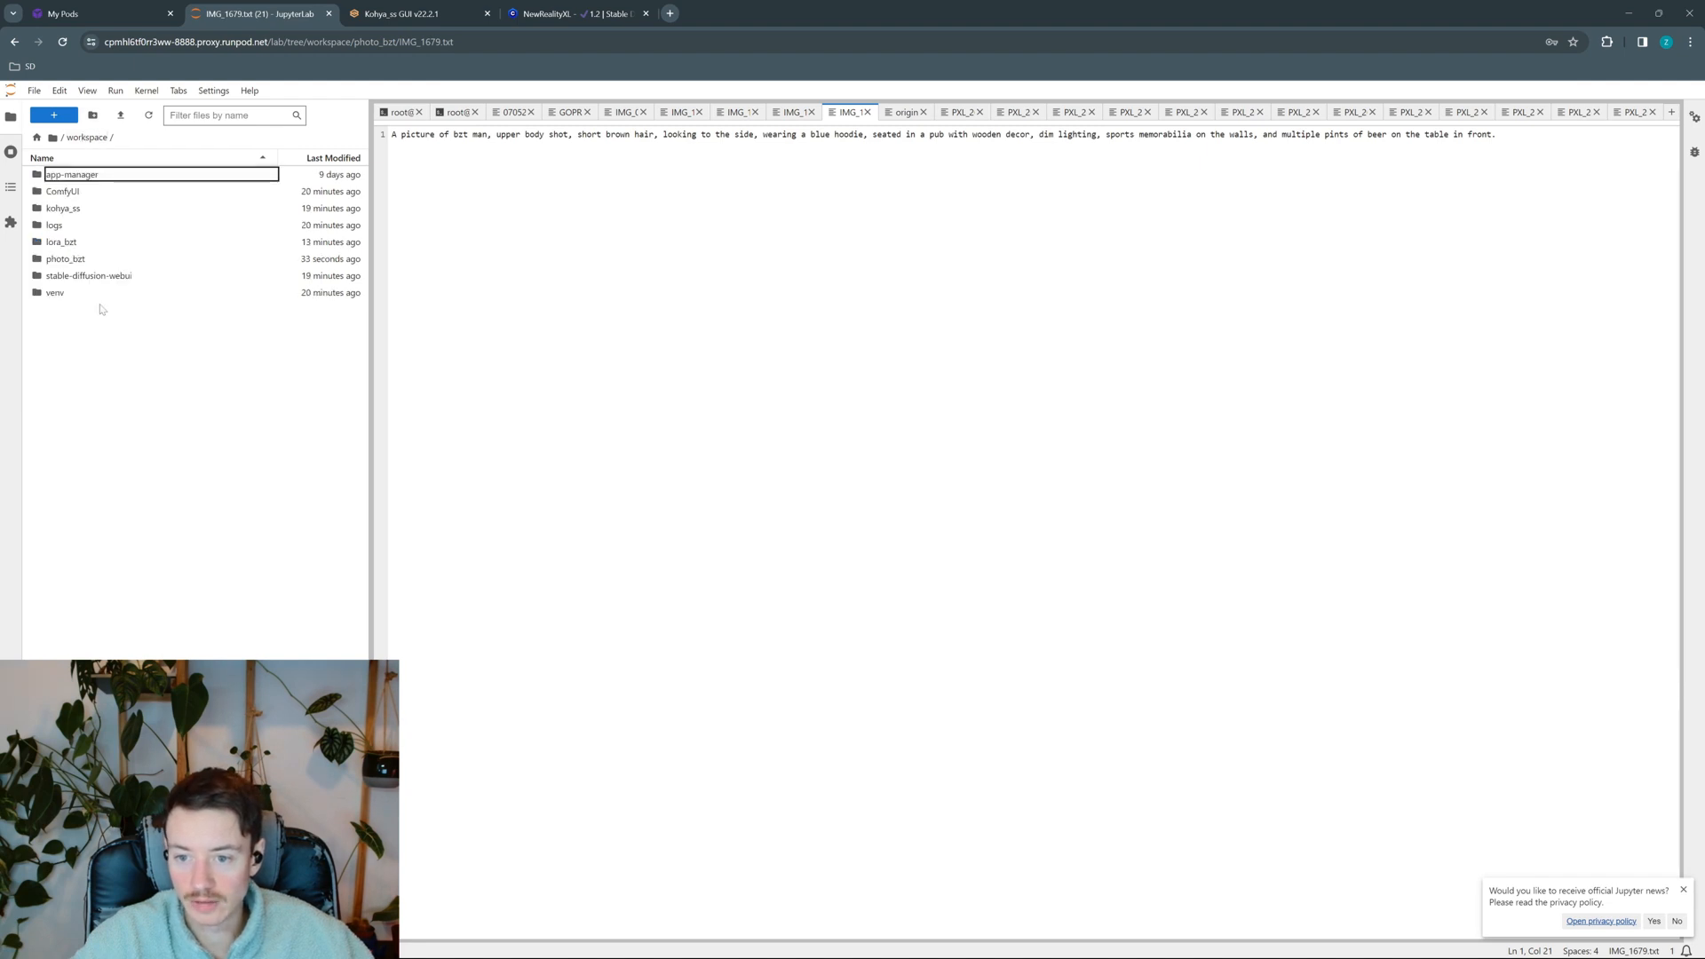
double_click(115, 276)
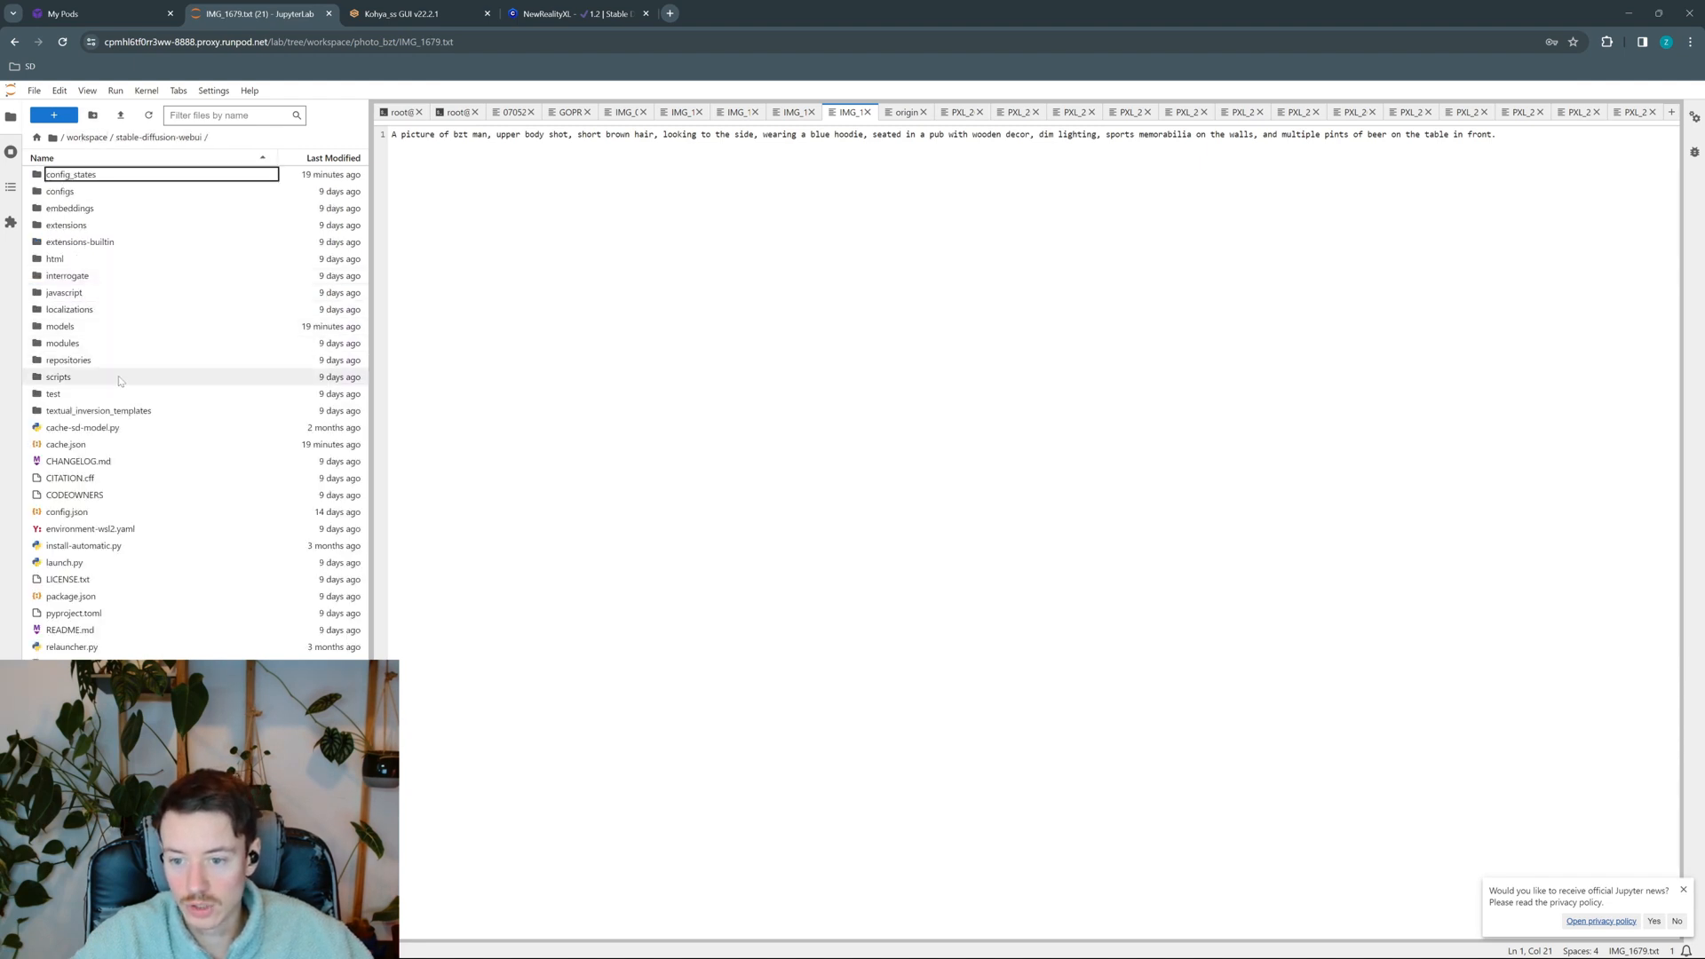
double_click(106, 327)
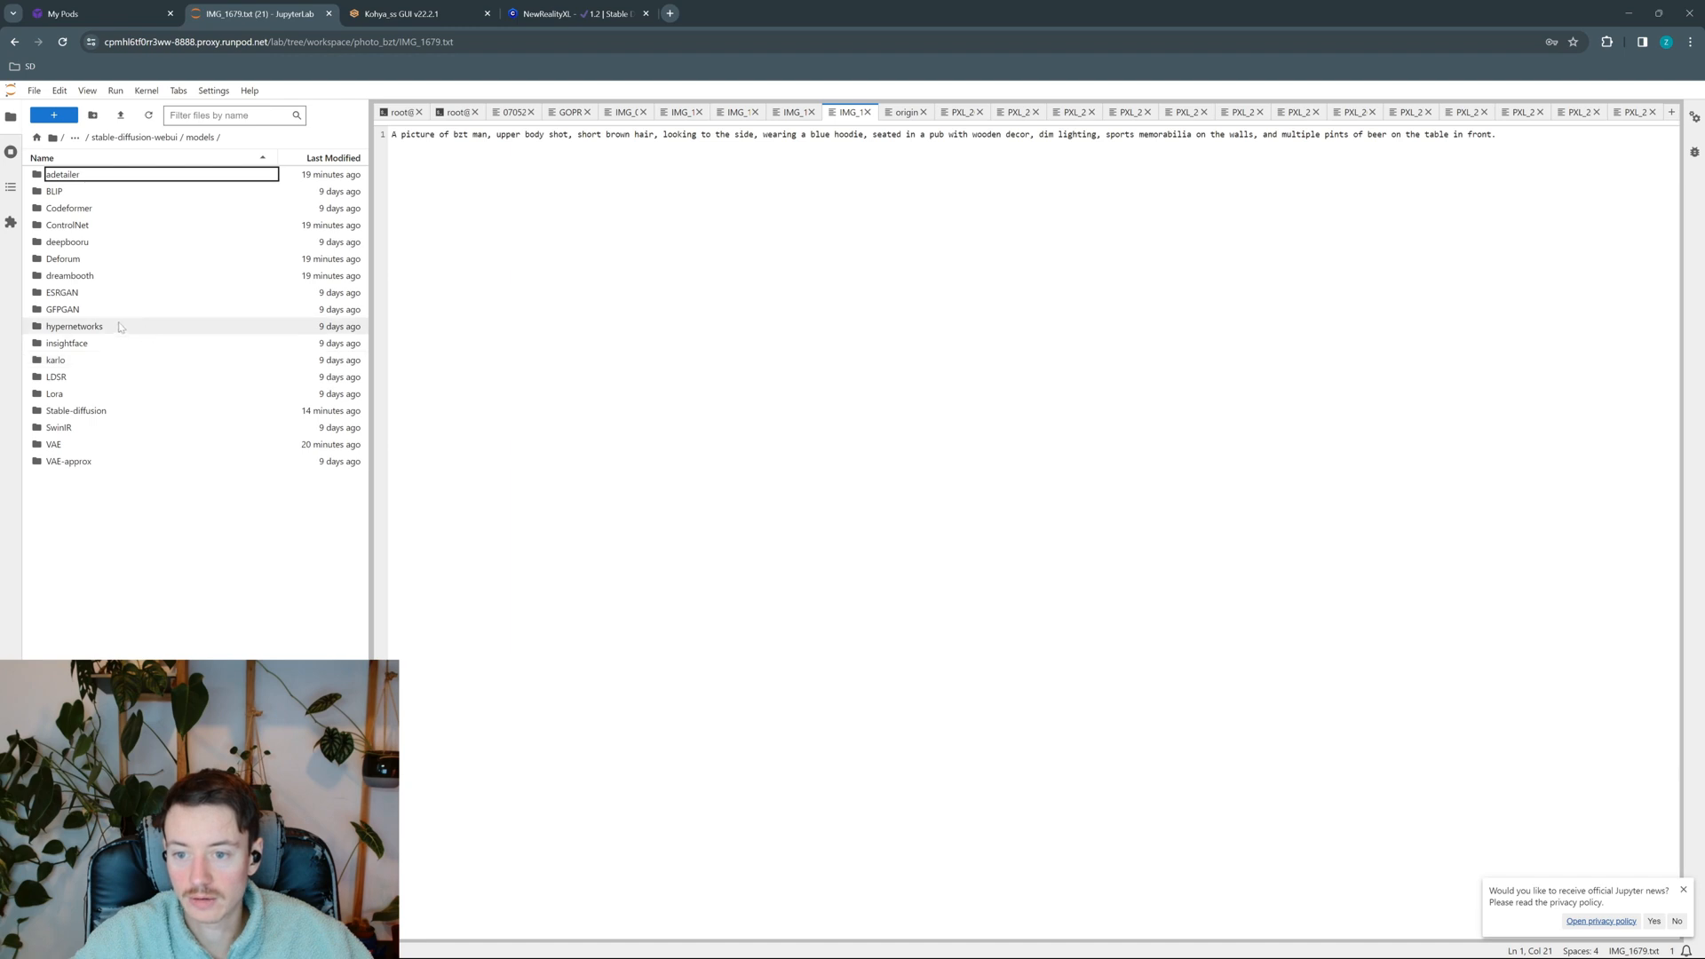
left_click(107, 413)
double_click(108, 413)
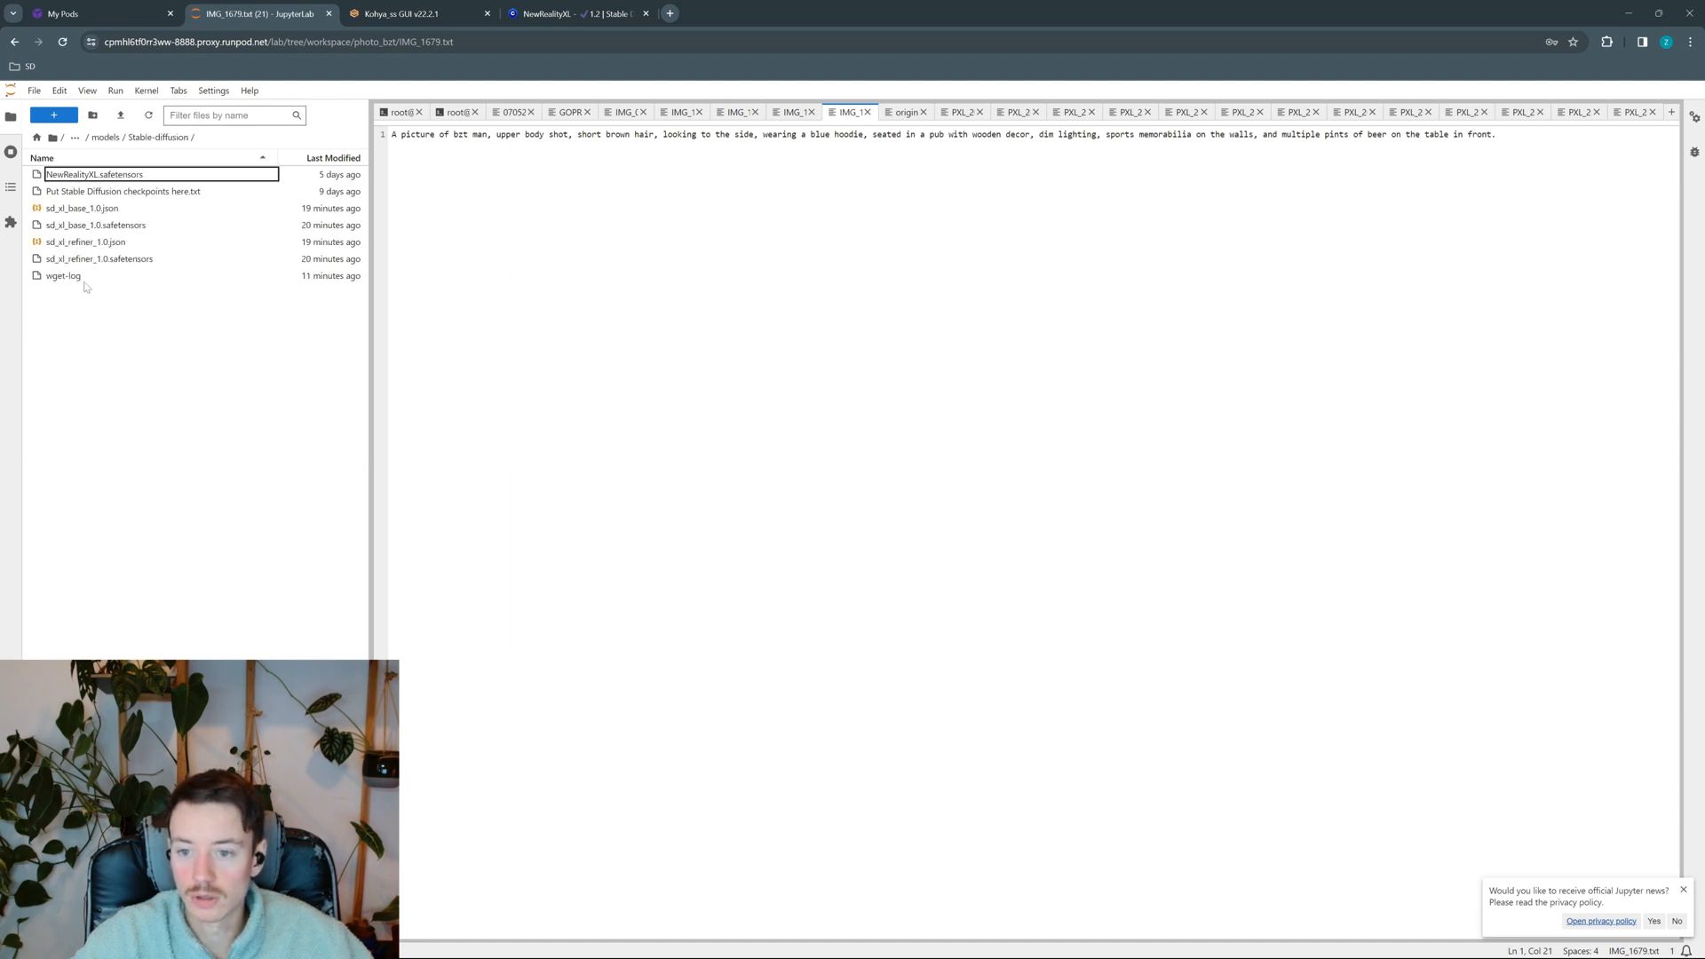
left_click(124, 175)
right_click(133, 177)
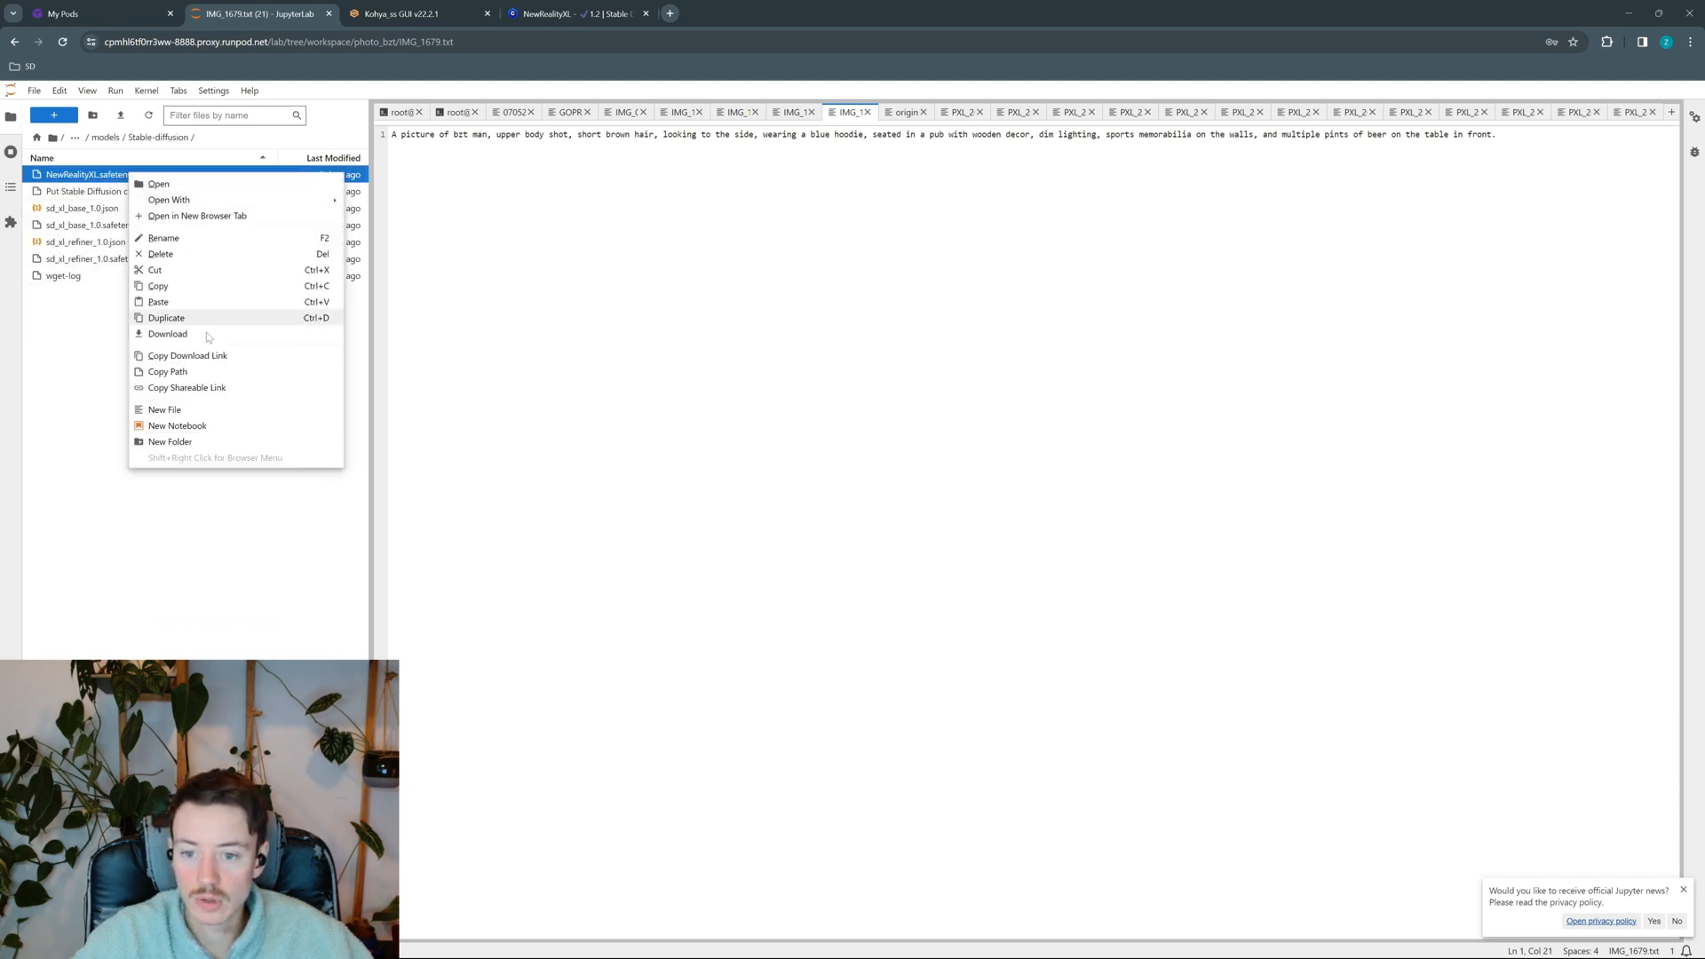
left_click(177, 372)
Back in Kohya_ss GUI, replace the pretrained model path with /workspace/stable-diffusion-webui/models/Stable-diffusion/NewRealityXL.safetensors
left_click(387, 18)
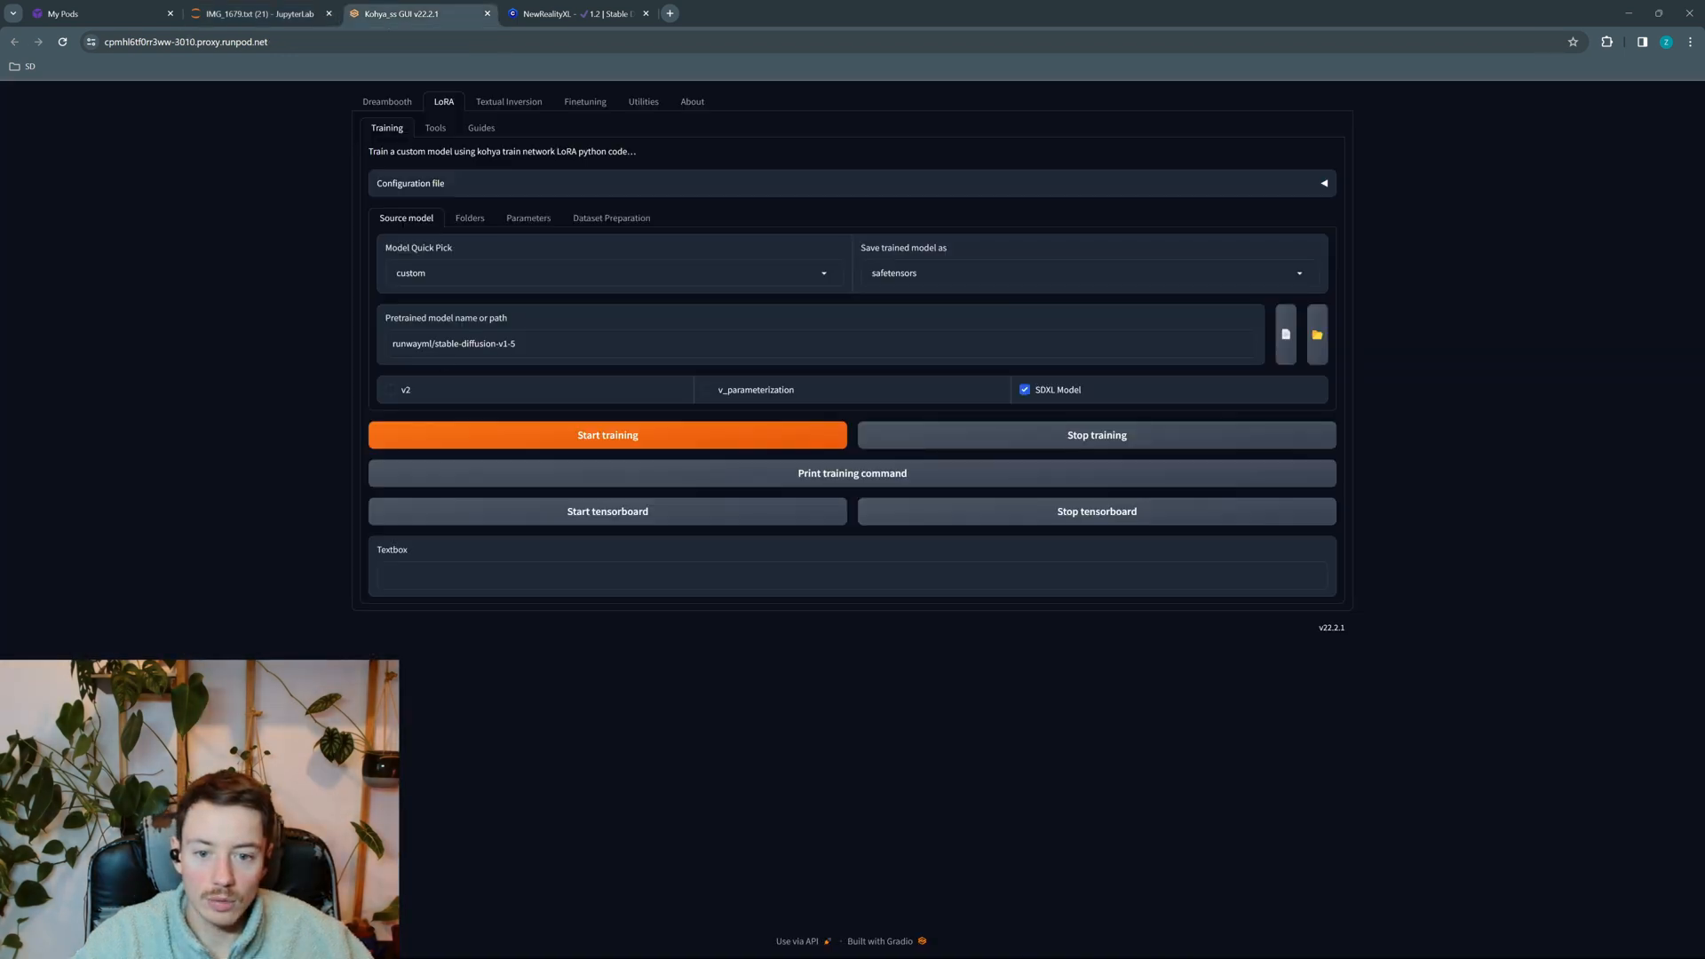
key("ctrl+a")
key("BackSpace")
key("ctrl+v")
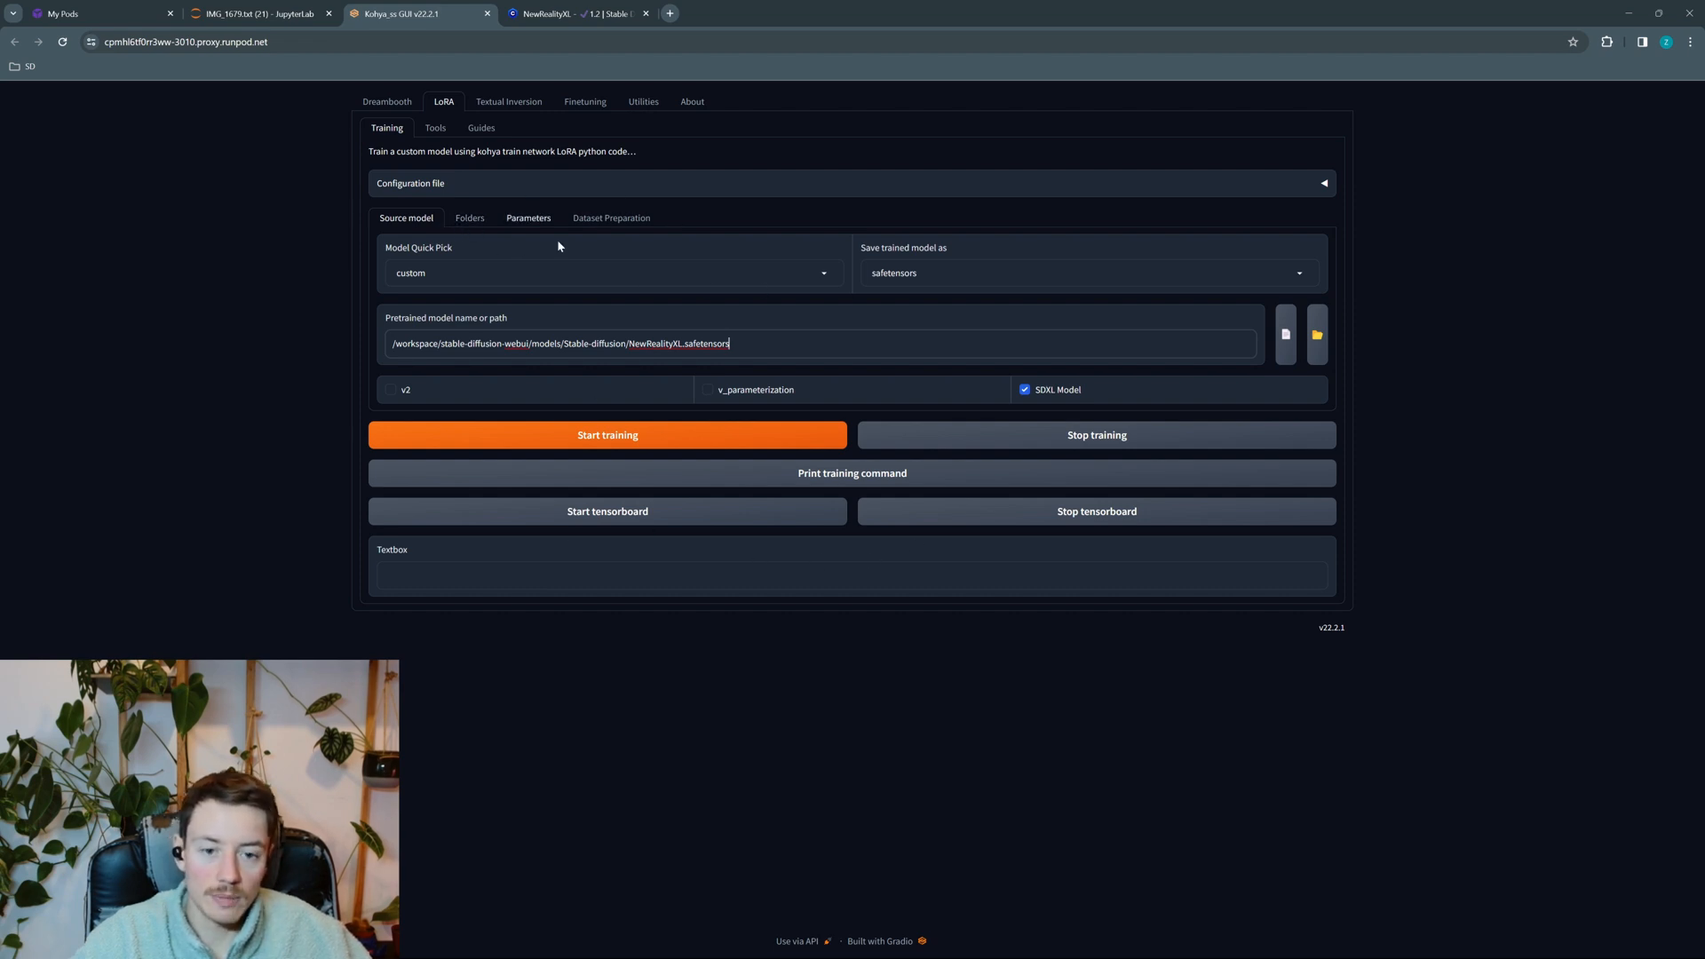
Look at the LoRA folder settings and open the dataset preparation settings, entering bzt as the instance prompt
left_click(474, 218)
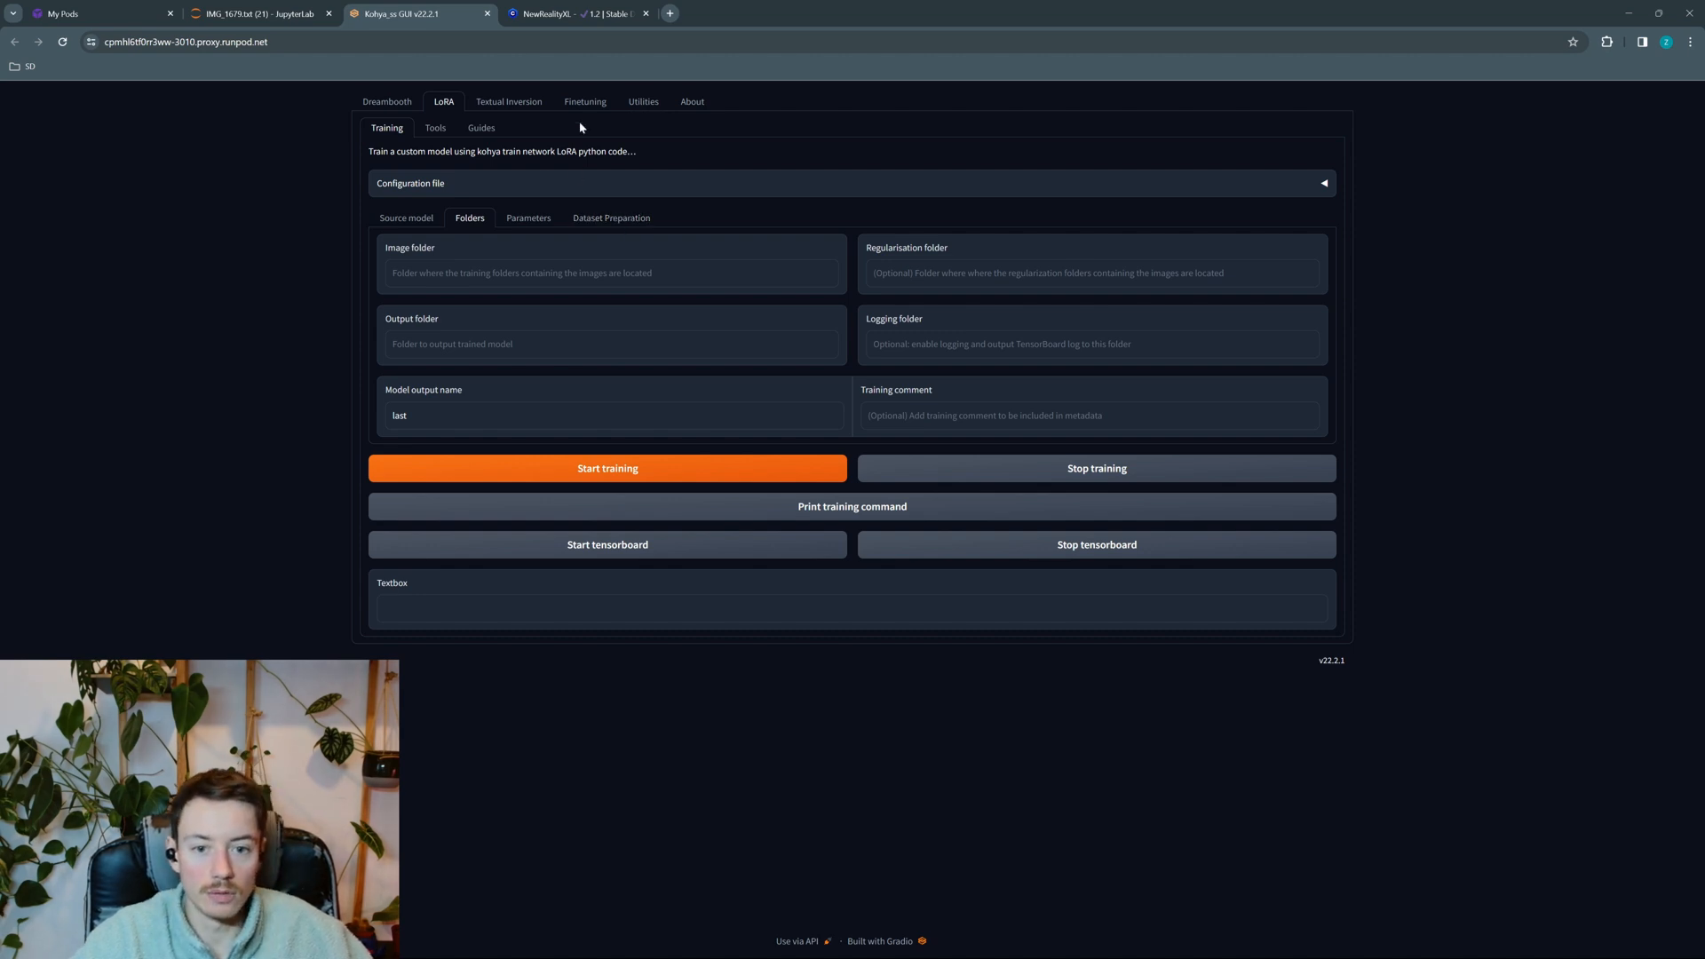
left_click(617, 218)
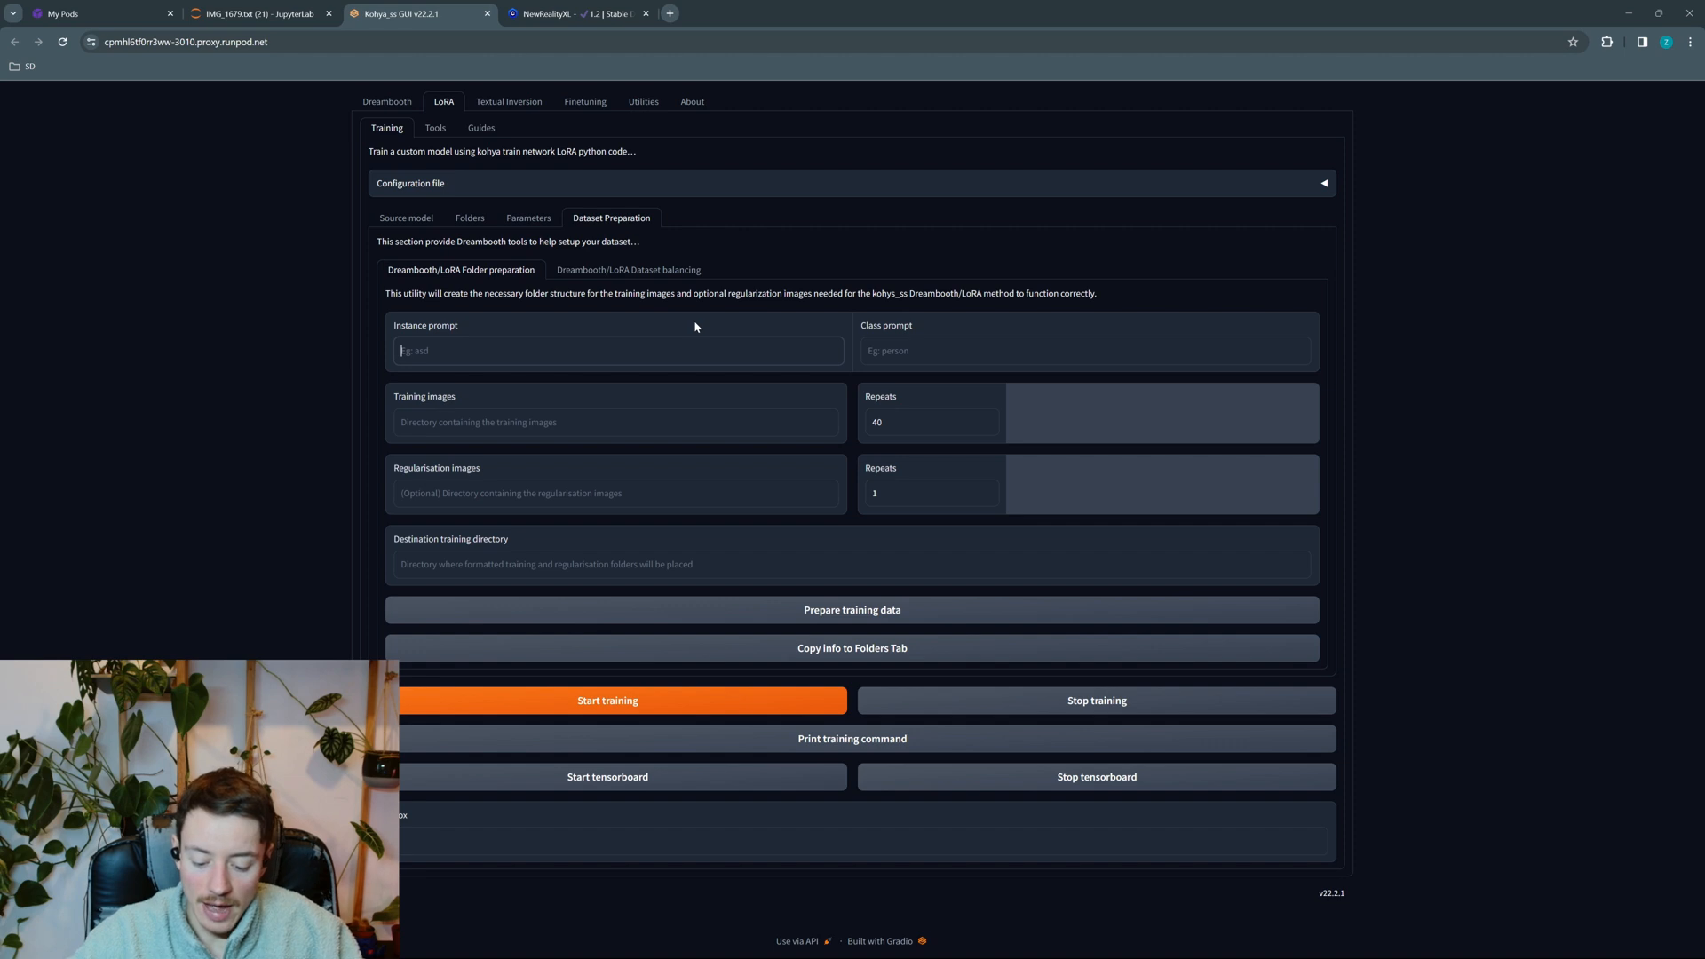
type("bzt")
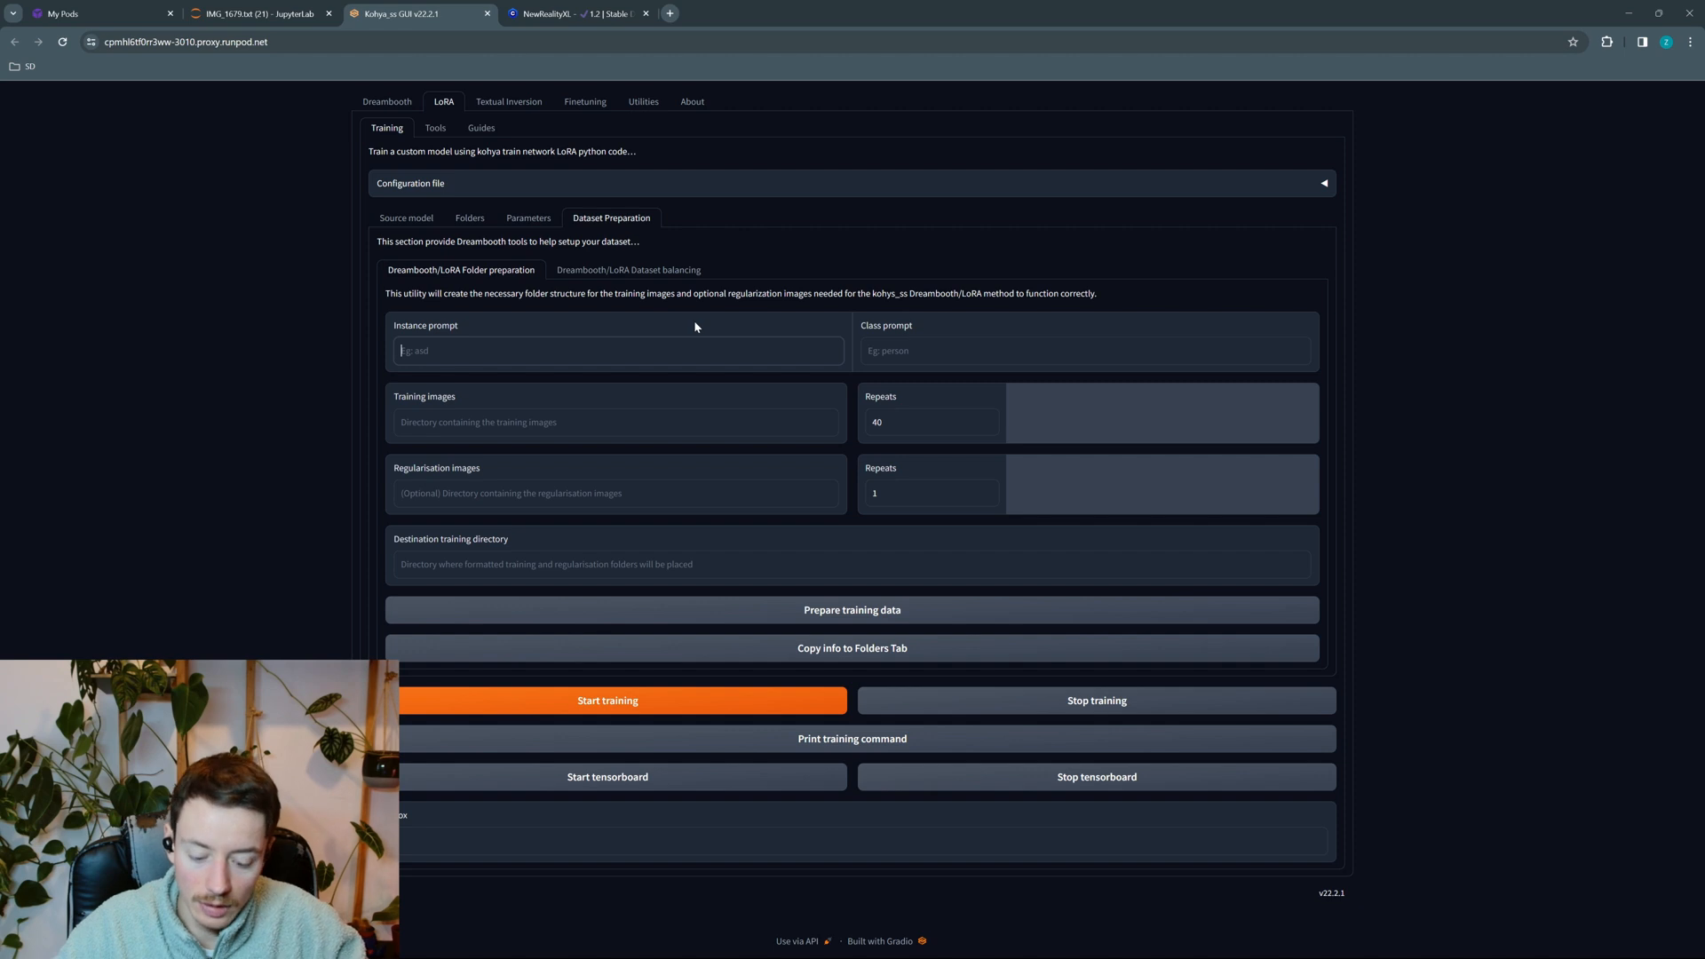
Try "bizart" as the instance prompt, shorten it to "biz" and clear it
type("bizart")
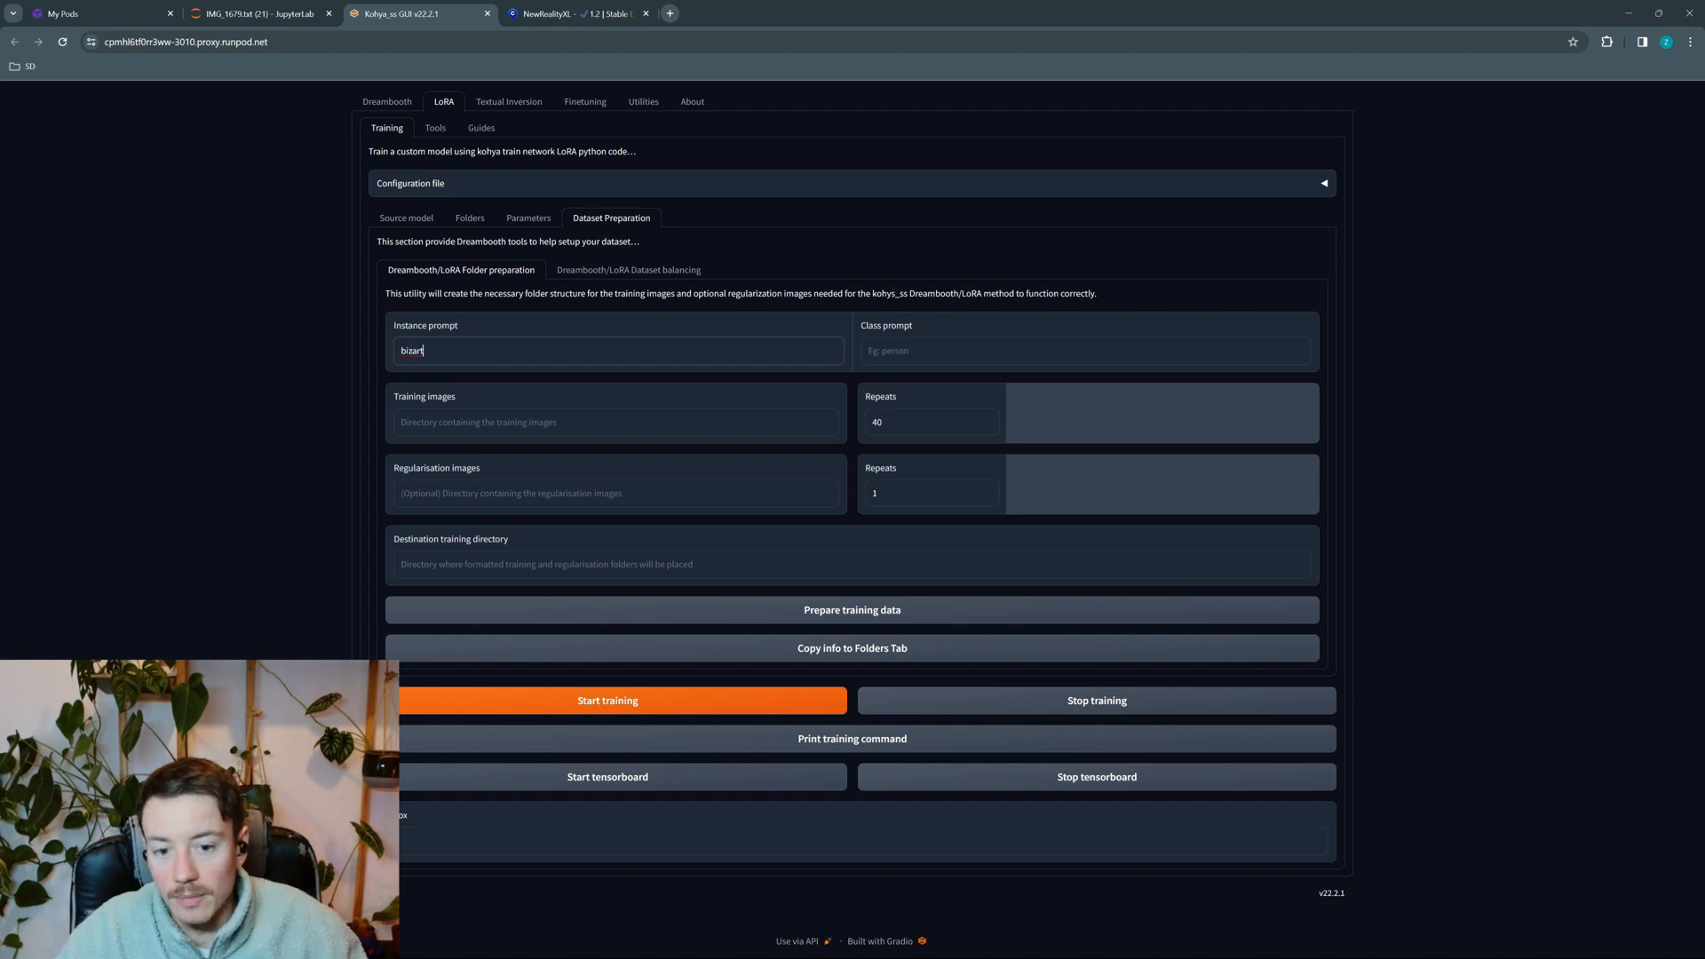
left_click_drag(408, 350, 423, 351)
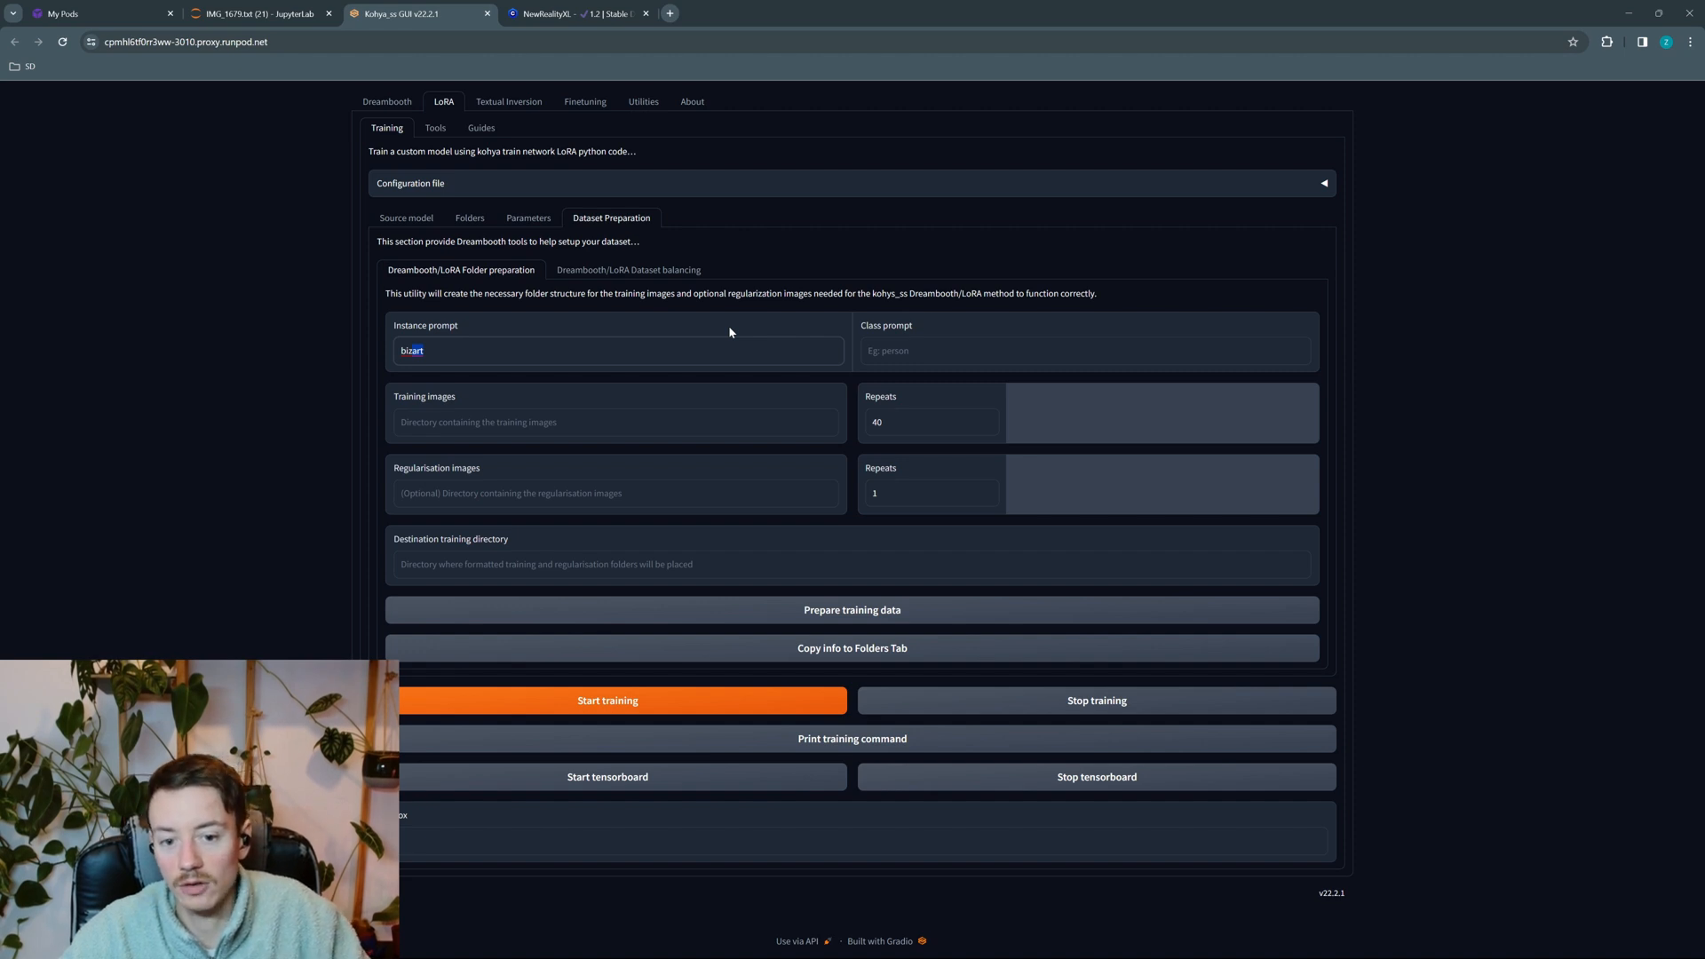
type("z")
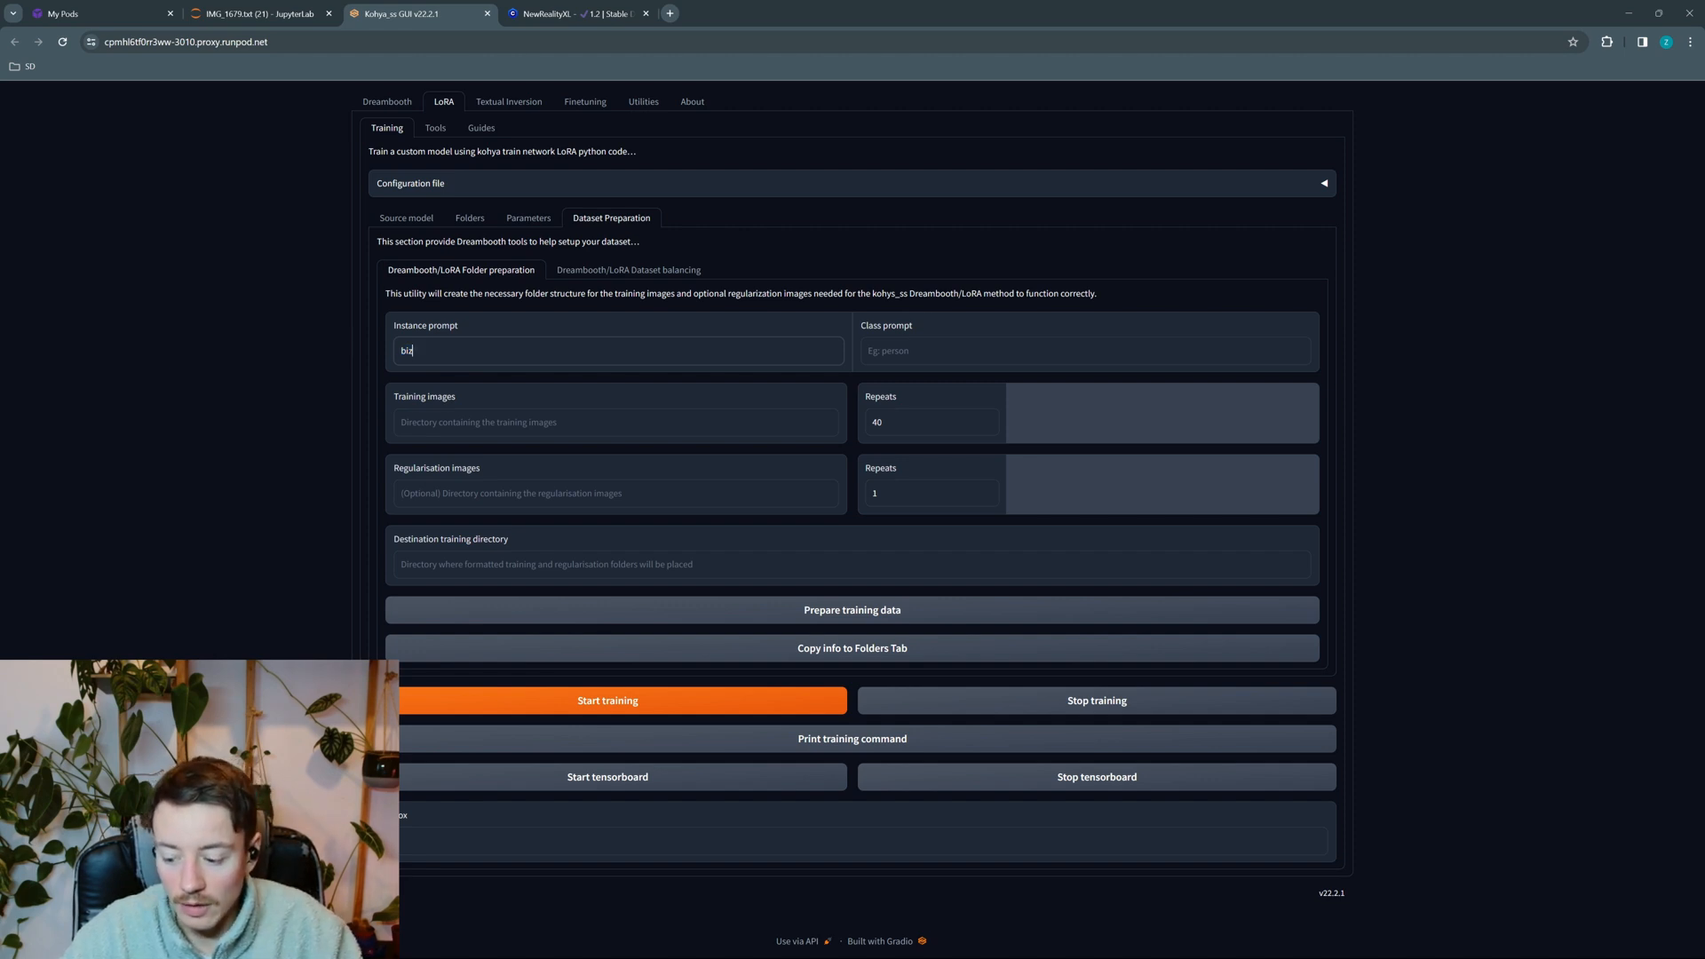
key("BackSpace")
key("BackSpace")
key("BackSpace")
Try "tom cruise" as the instance prompt and clear it
type("tom")
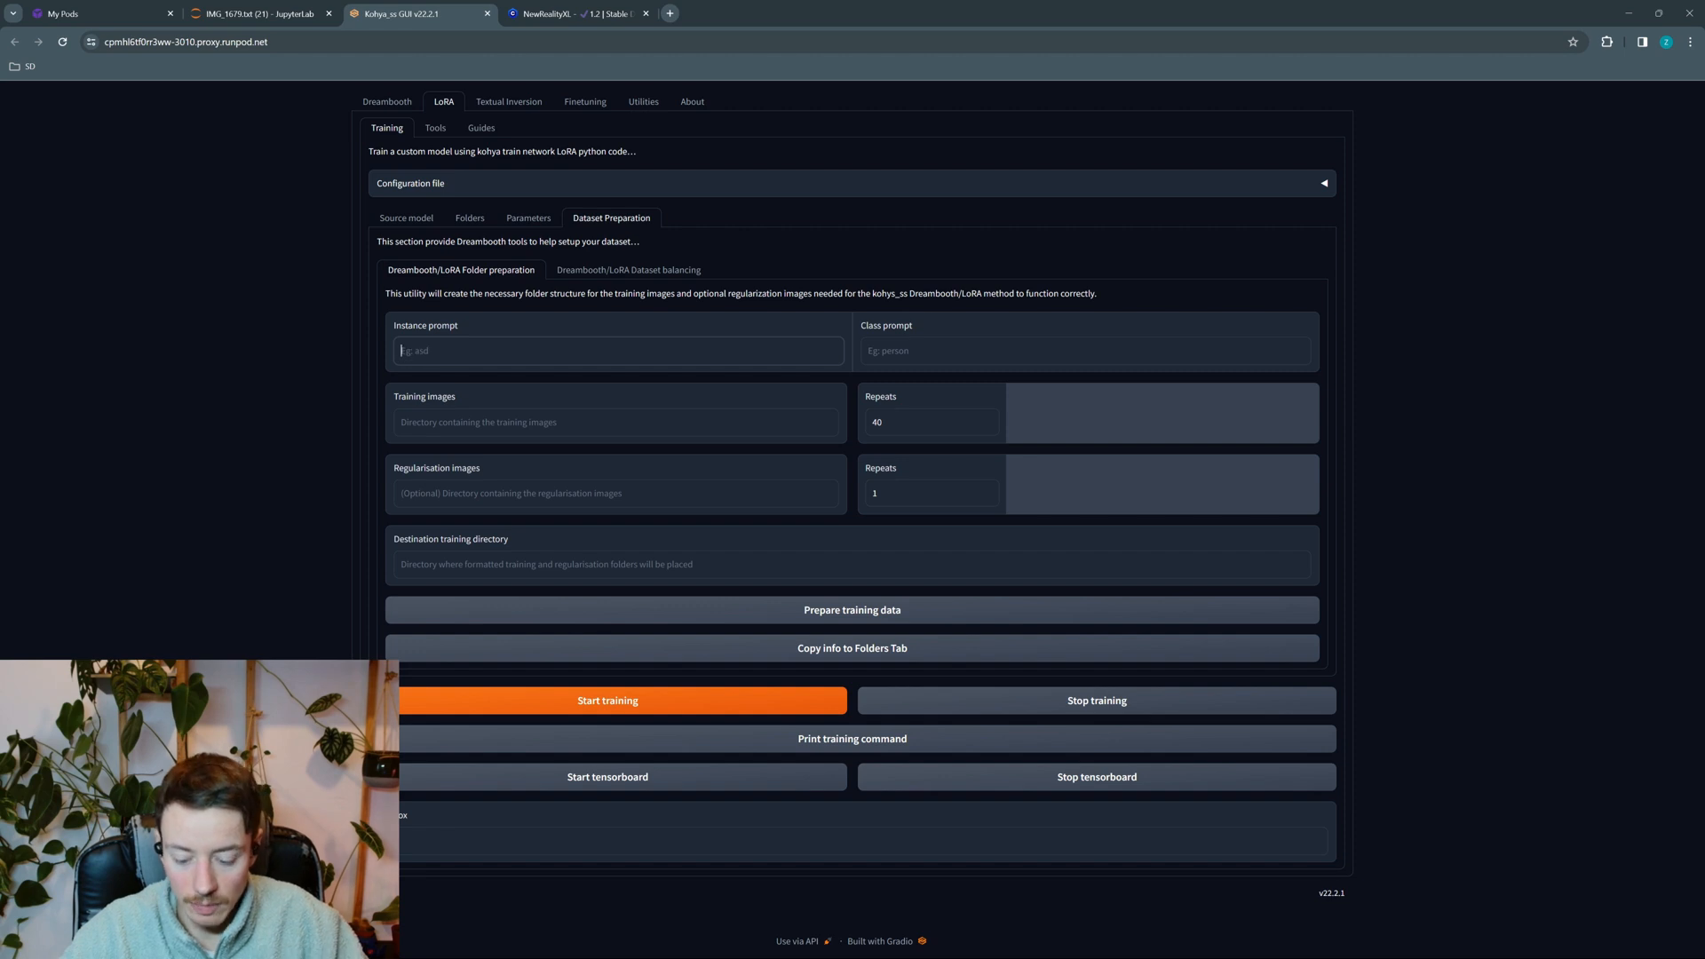
type(" cruise")
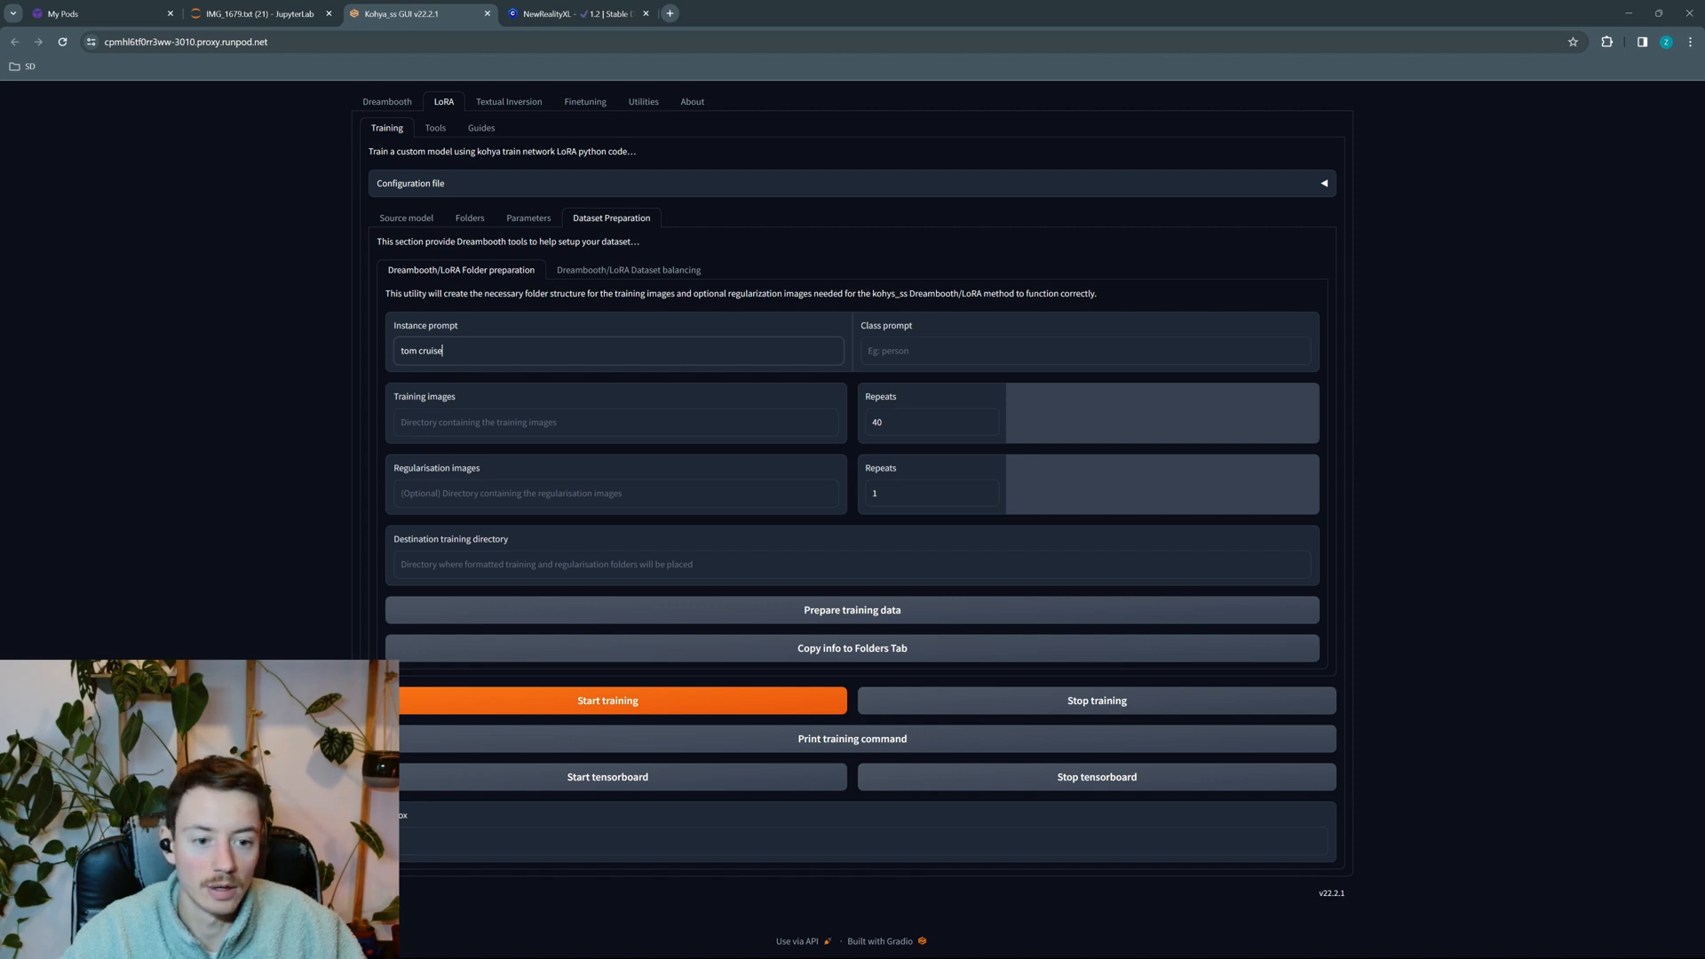
key("BackSpace")
key("BackSpace")
key("BackSpace")
key("BackSpace")
key("BackSpace")
key("BackSpace")
key("BackSpace")
key("BackSpace")
key("BackSpace")
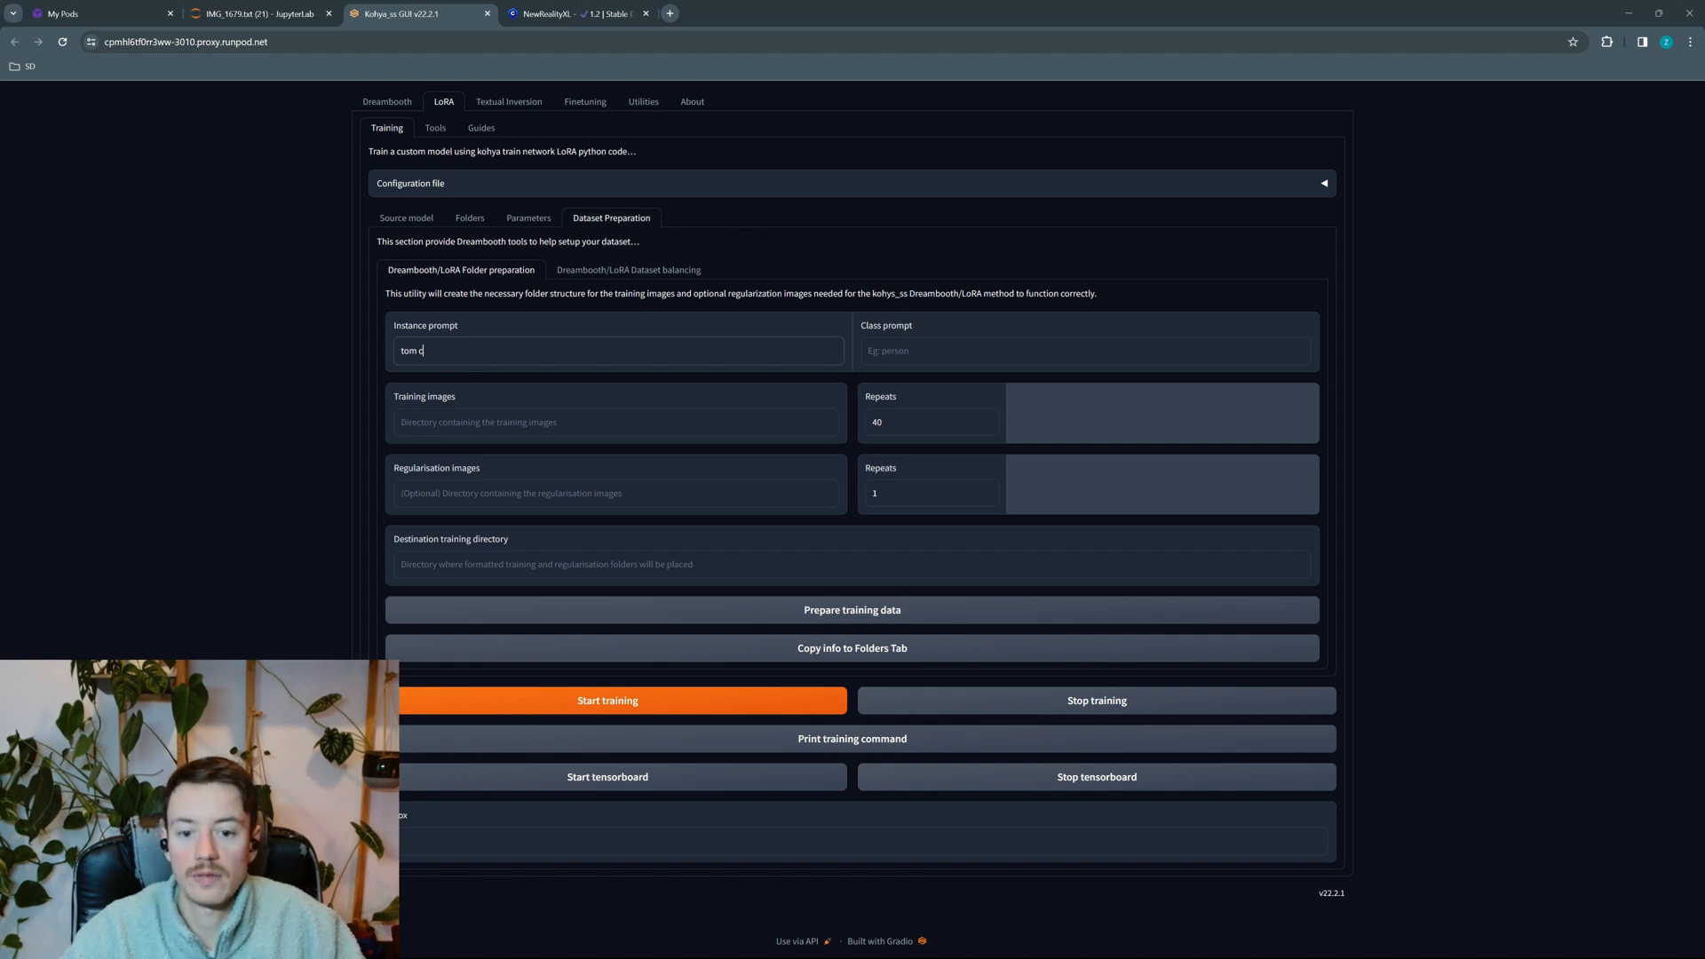
Set the instance prompt to bzt and the class prompt to man
type("bzt")
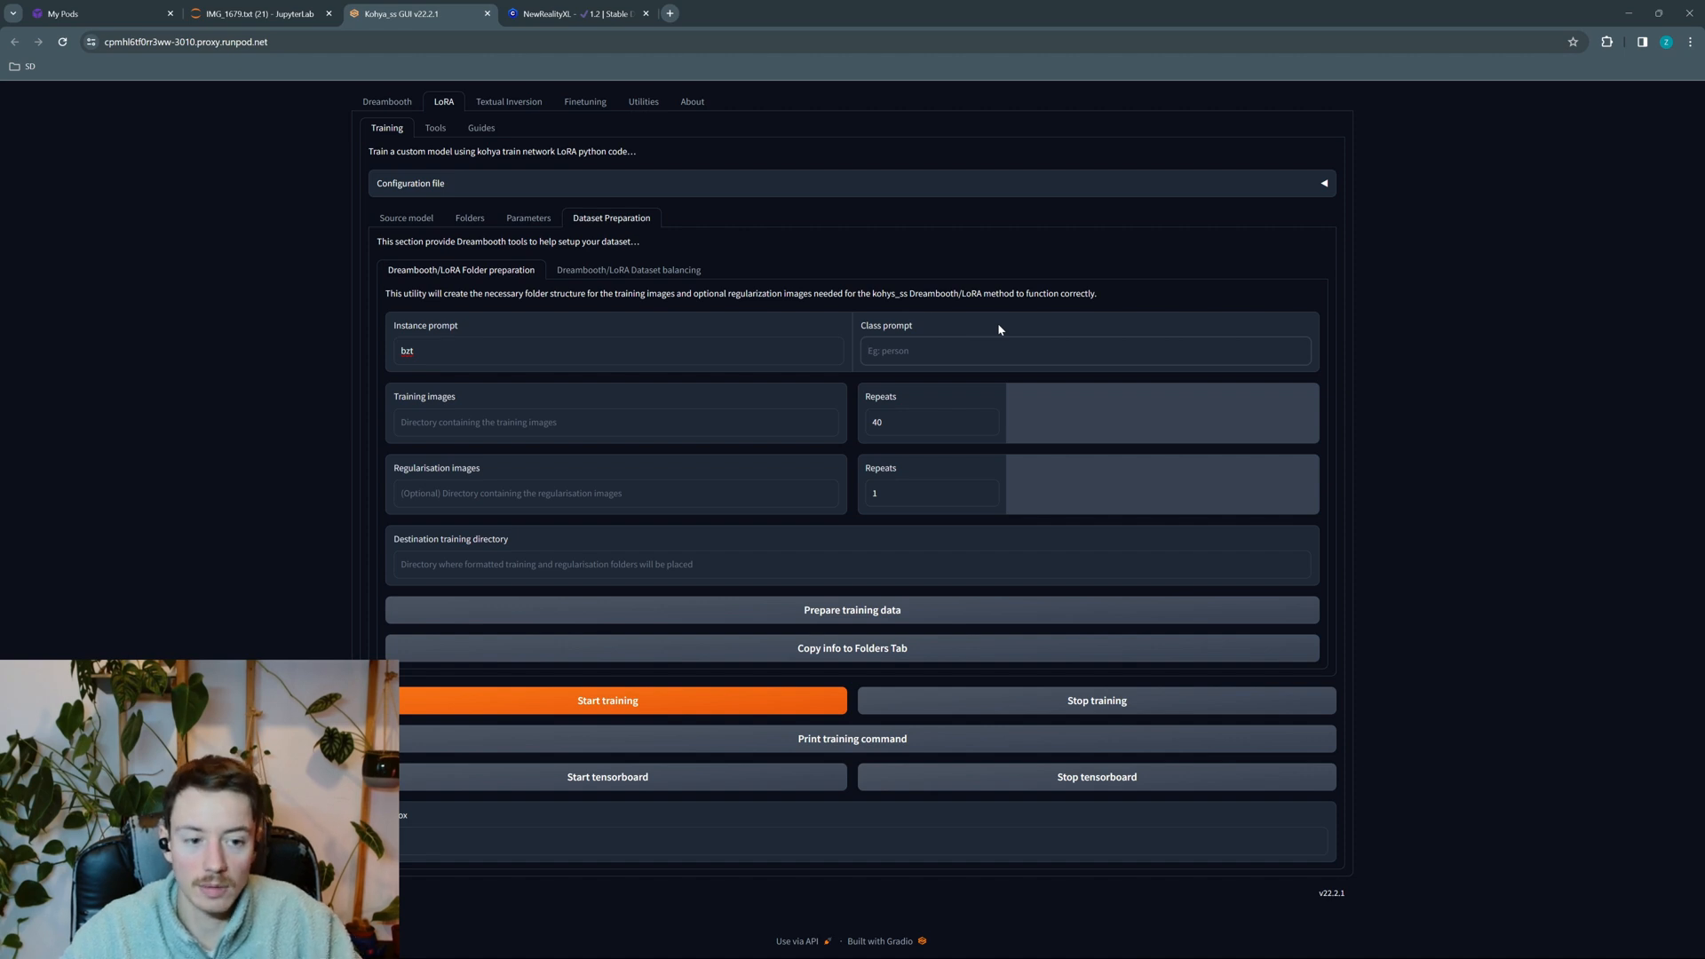
type("man")
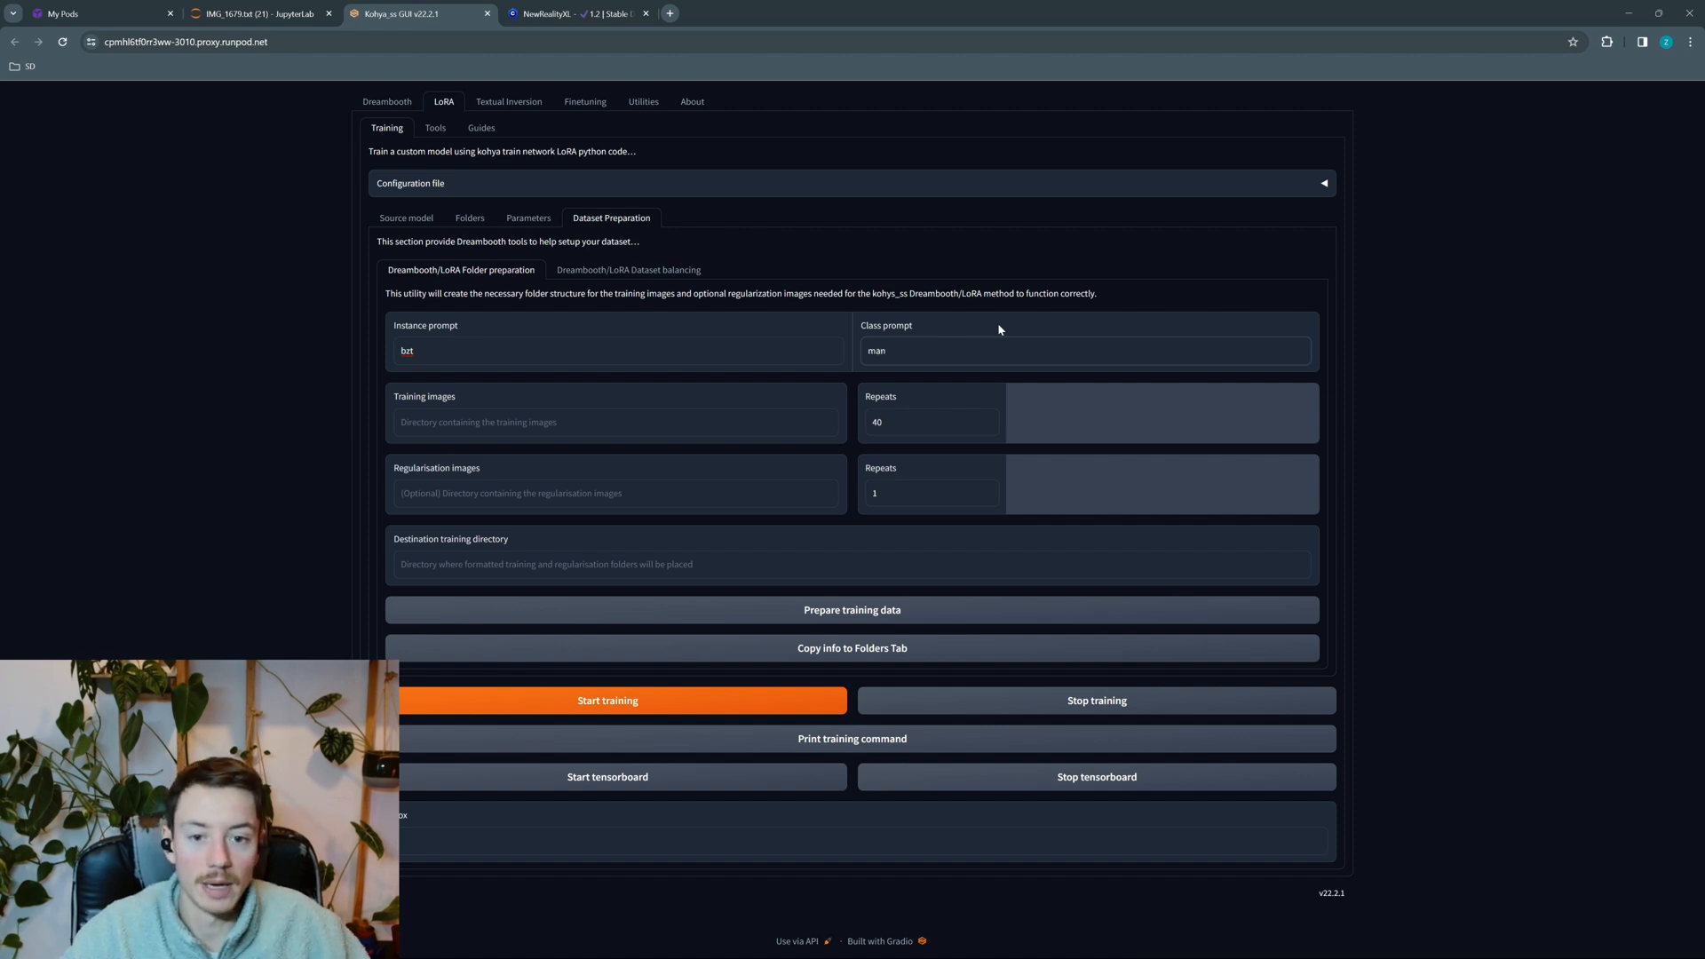
key("shift+Tab")
key("Tab")
left_click(495, 371)
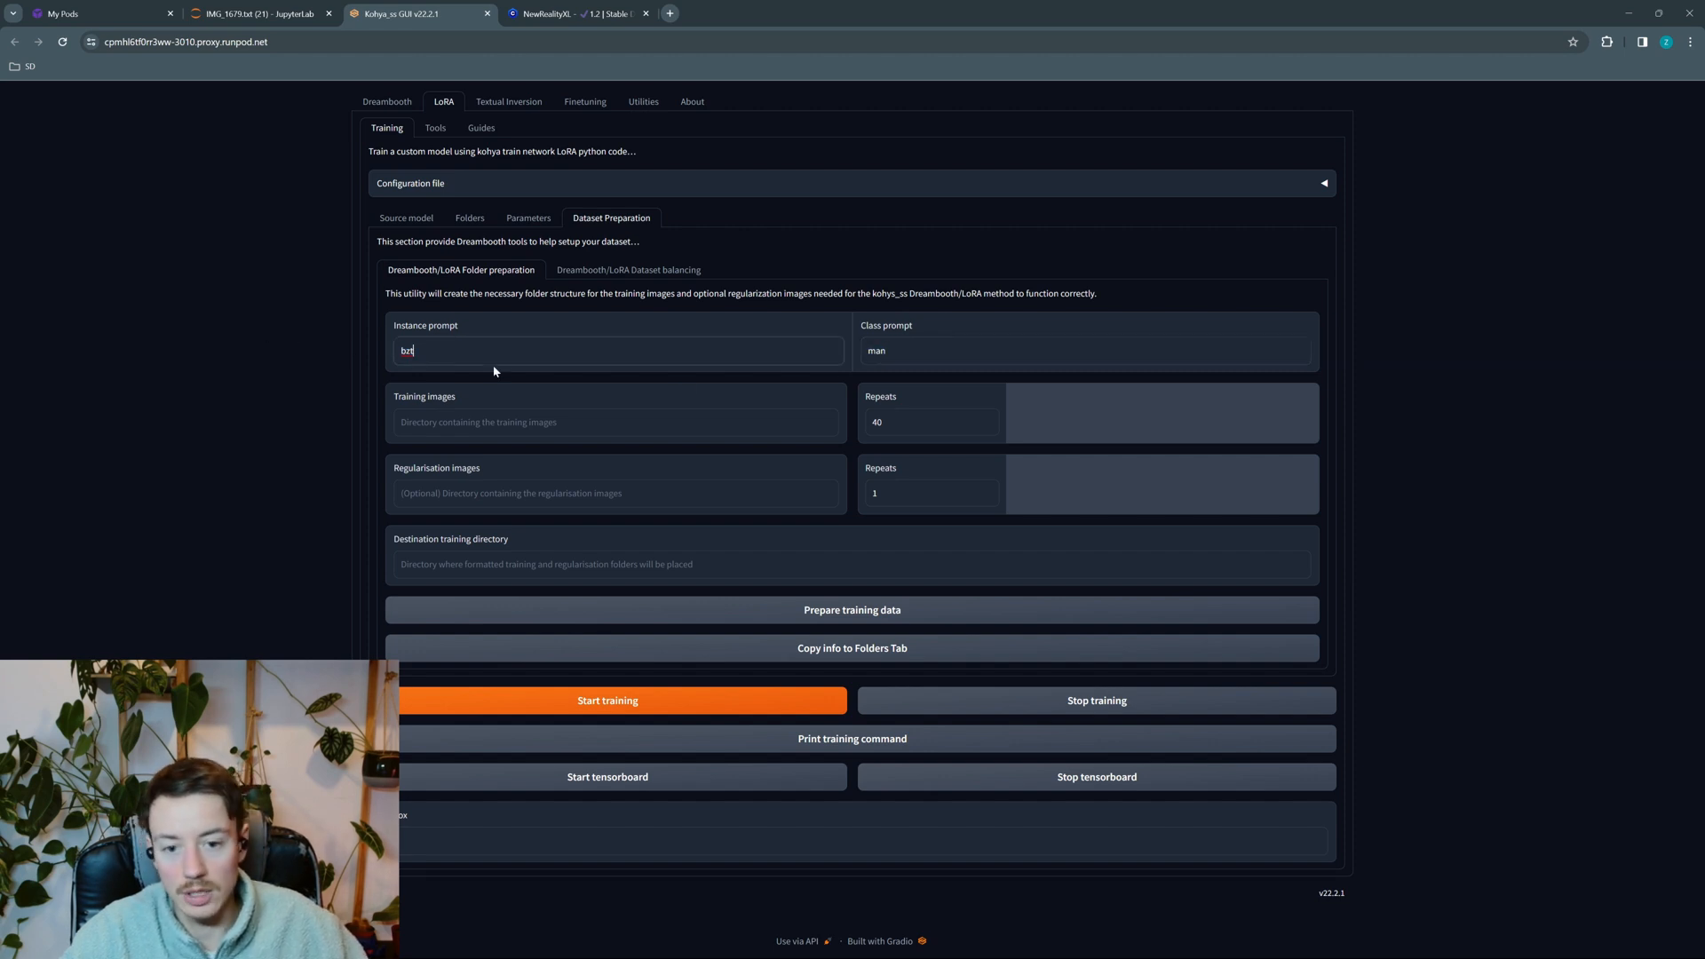
key("Tab")
left_click(418, 351)
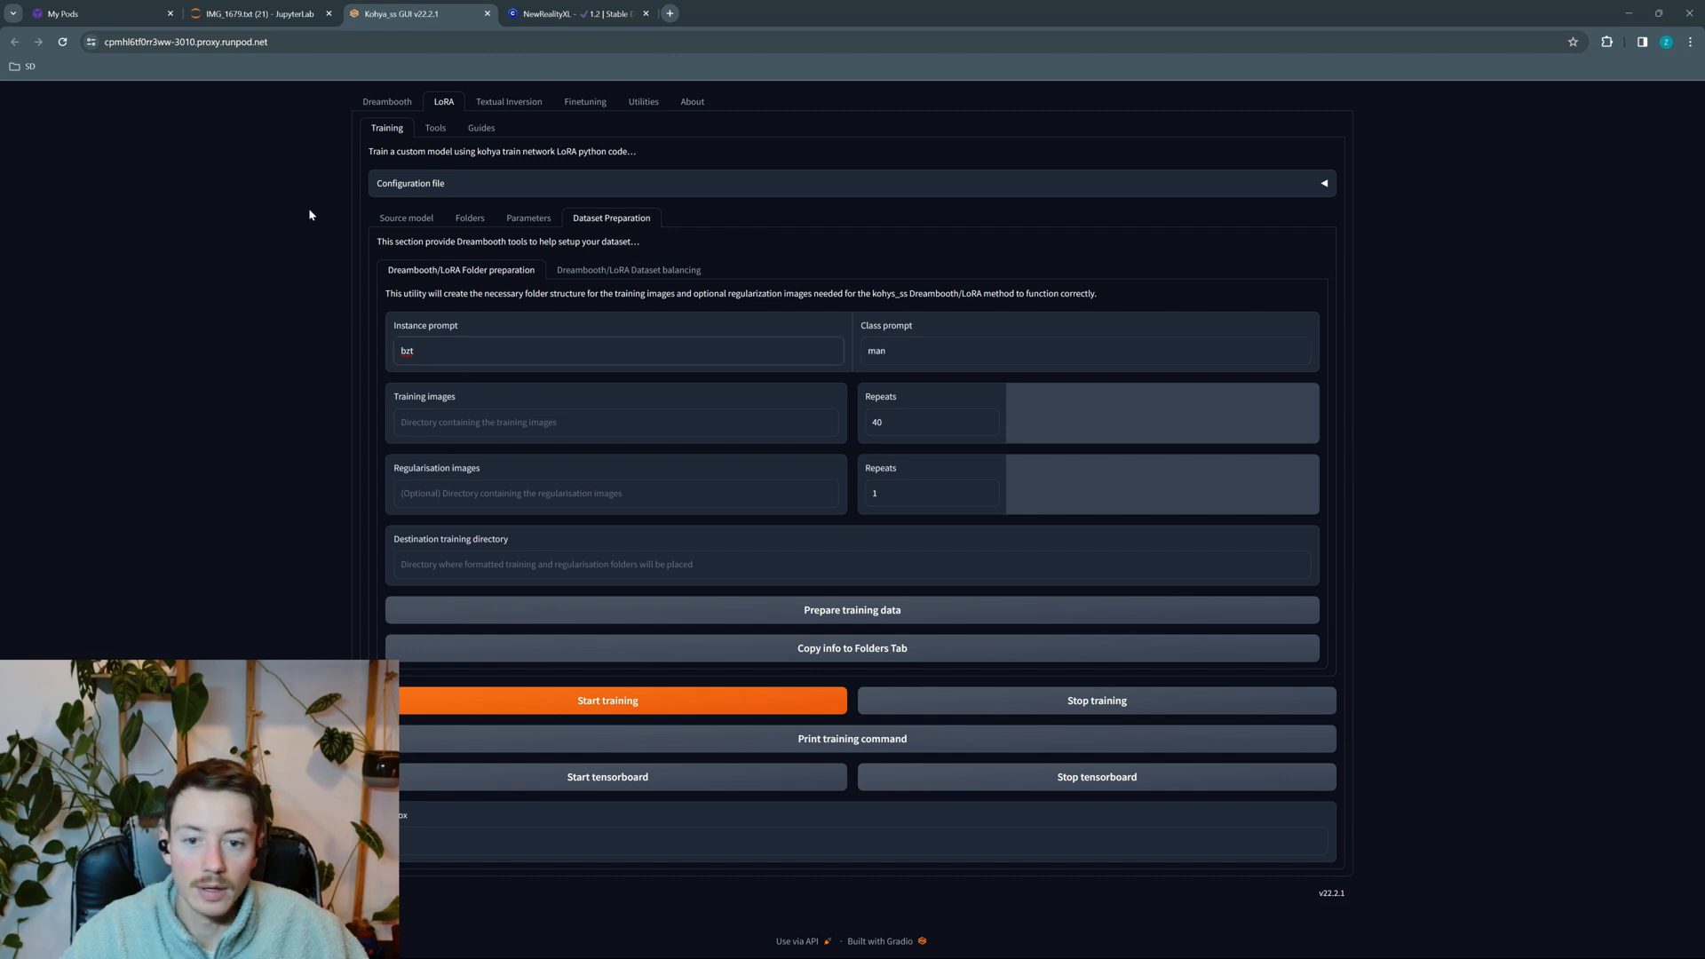
double_click(871, 350)
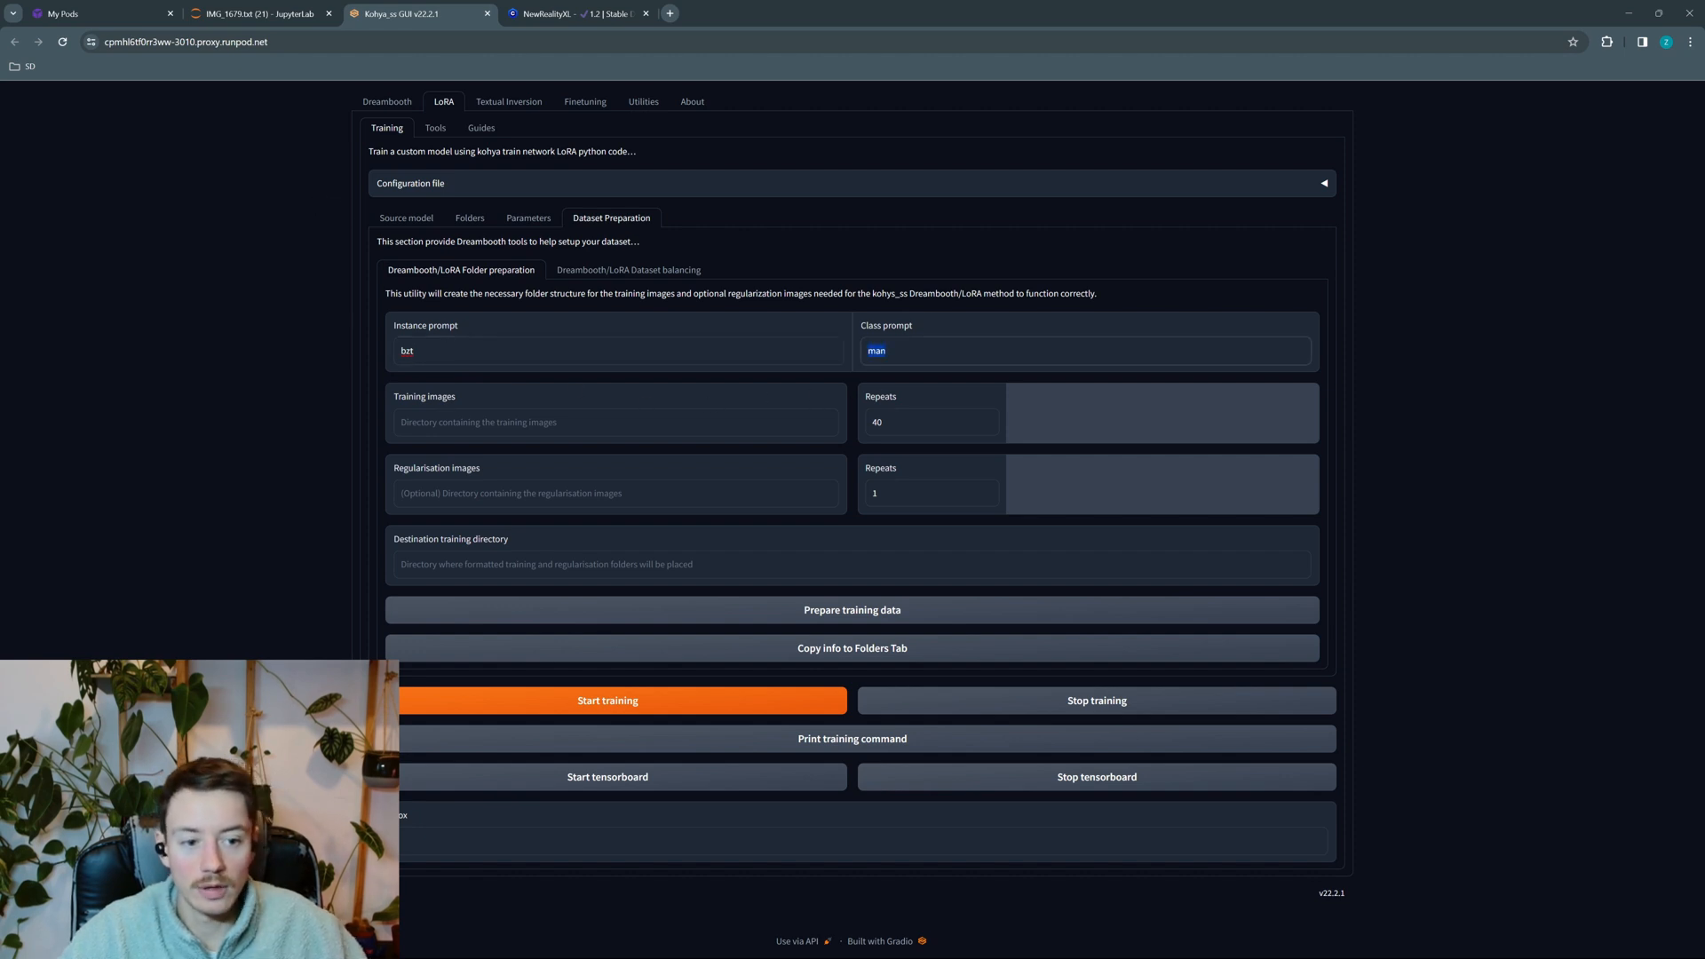
left_click(874, 351)
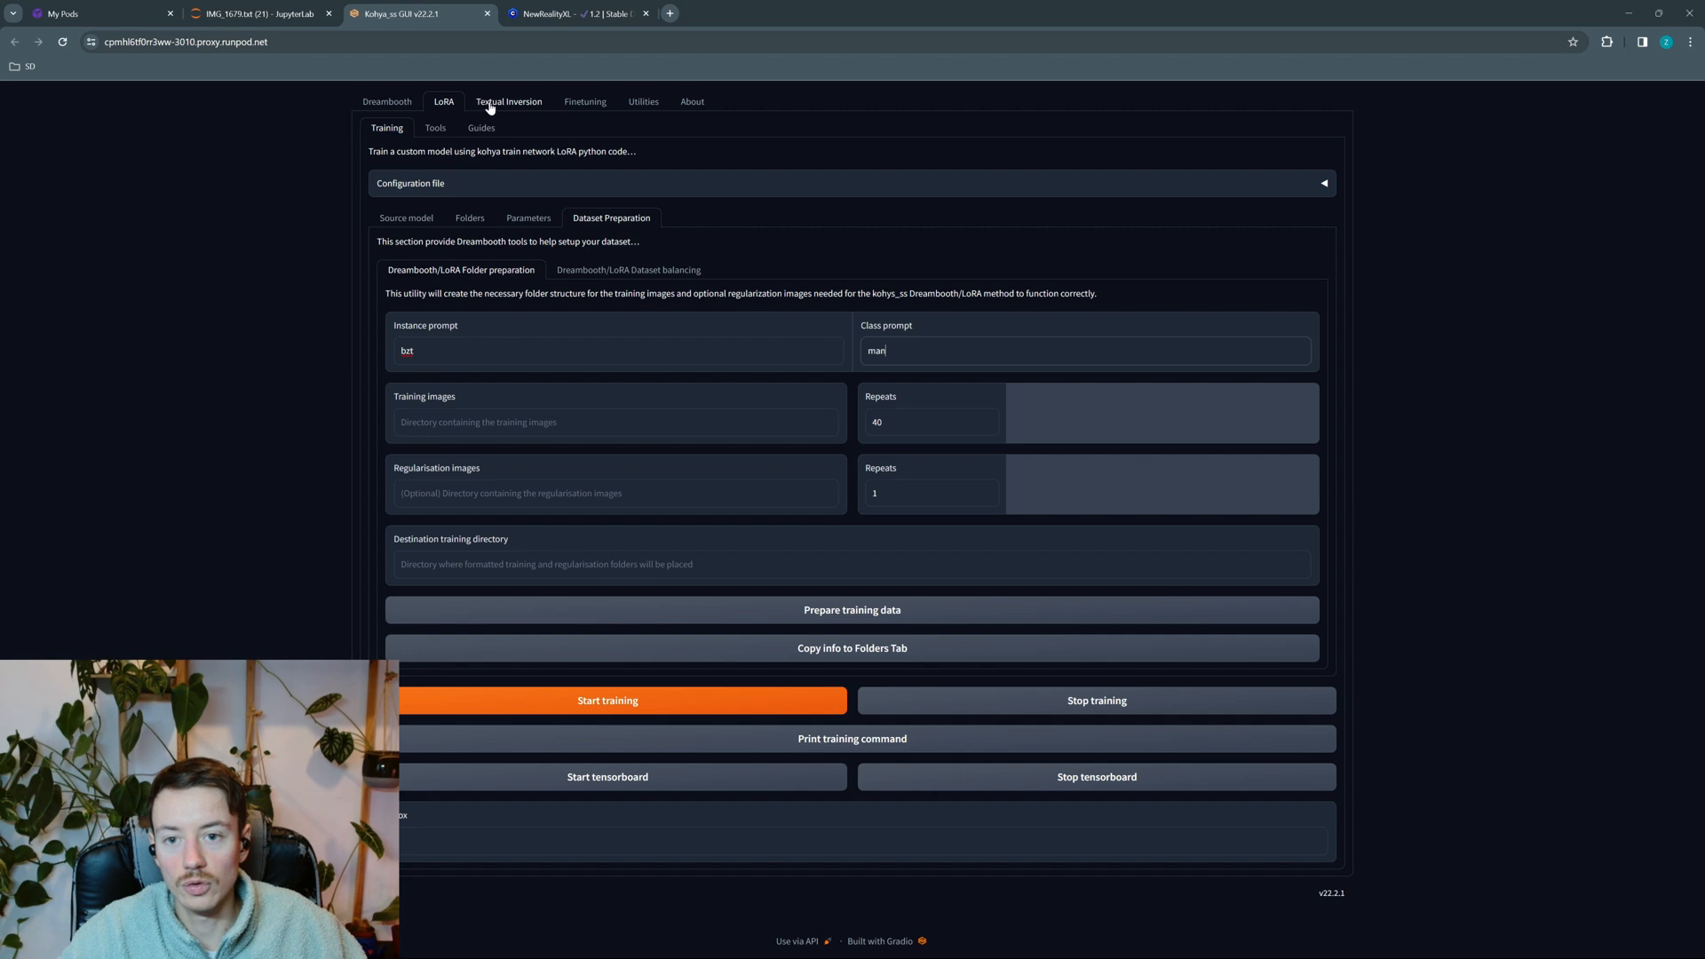
Switch to JupyterLab and review the open GOPR0909_1689006614719.txt and IMG_0065.txt captions
left_click(290, 15)
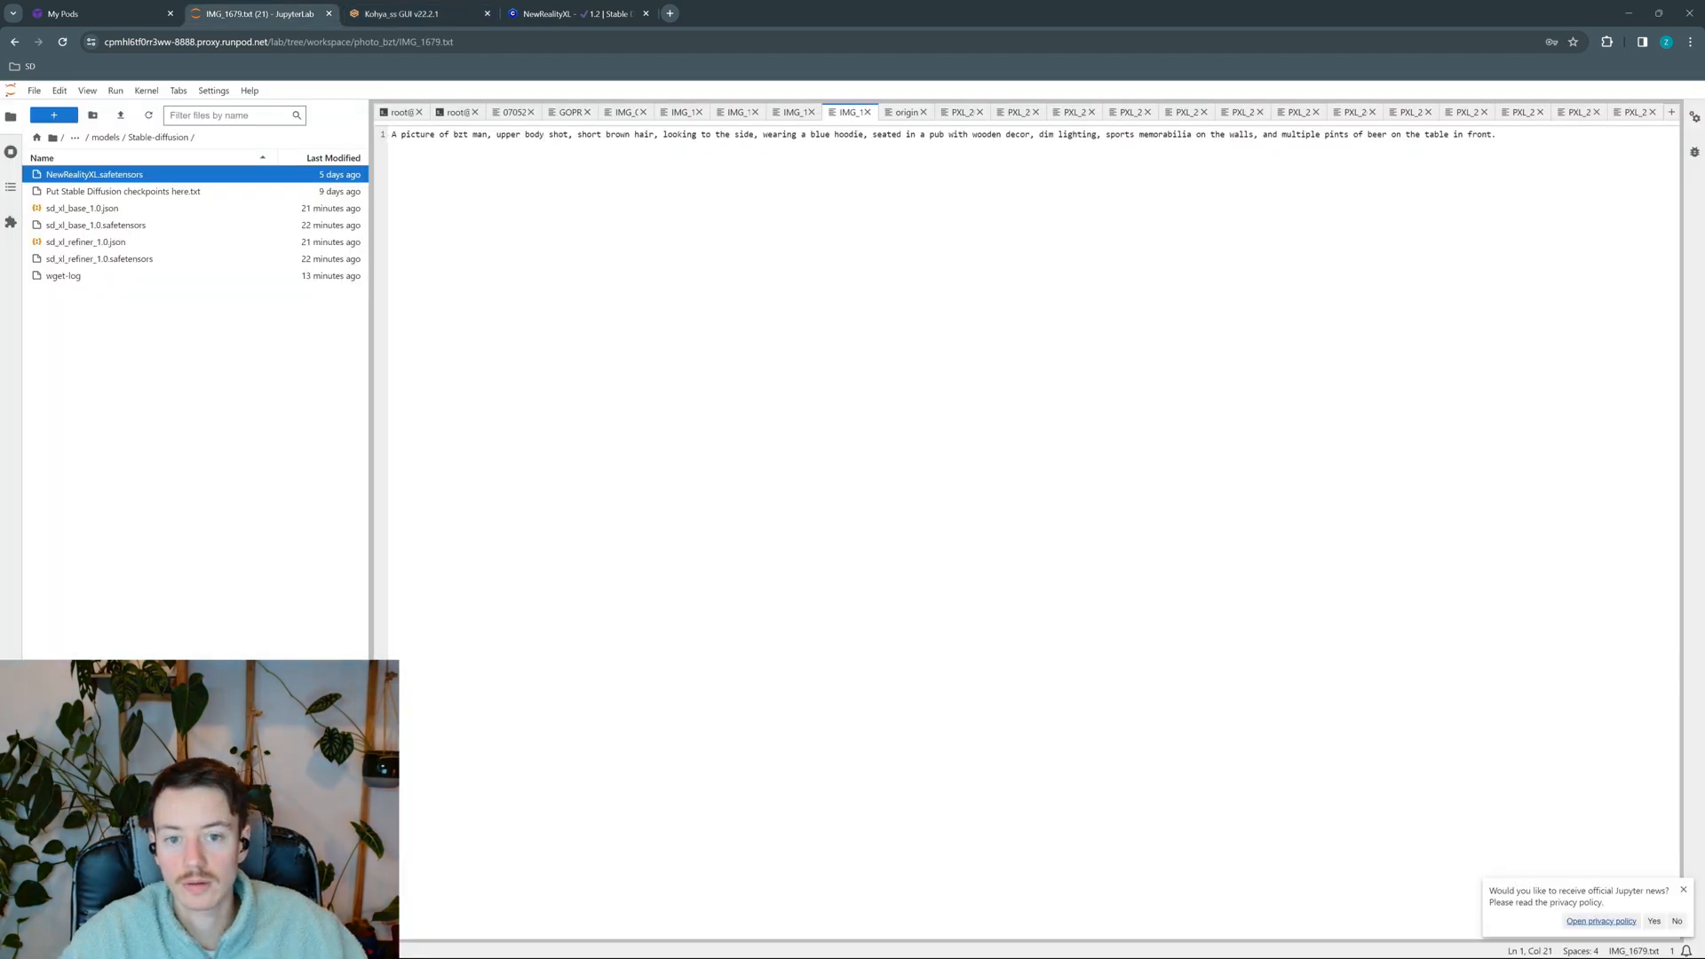
left_click(568, 111)
left_click(623, 112)
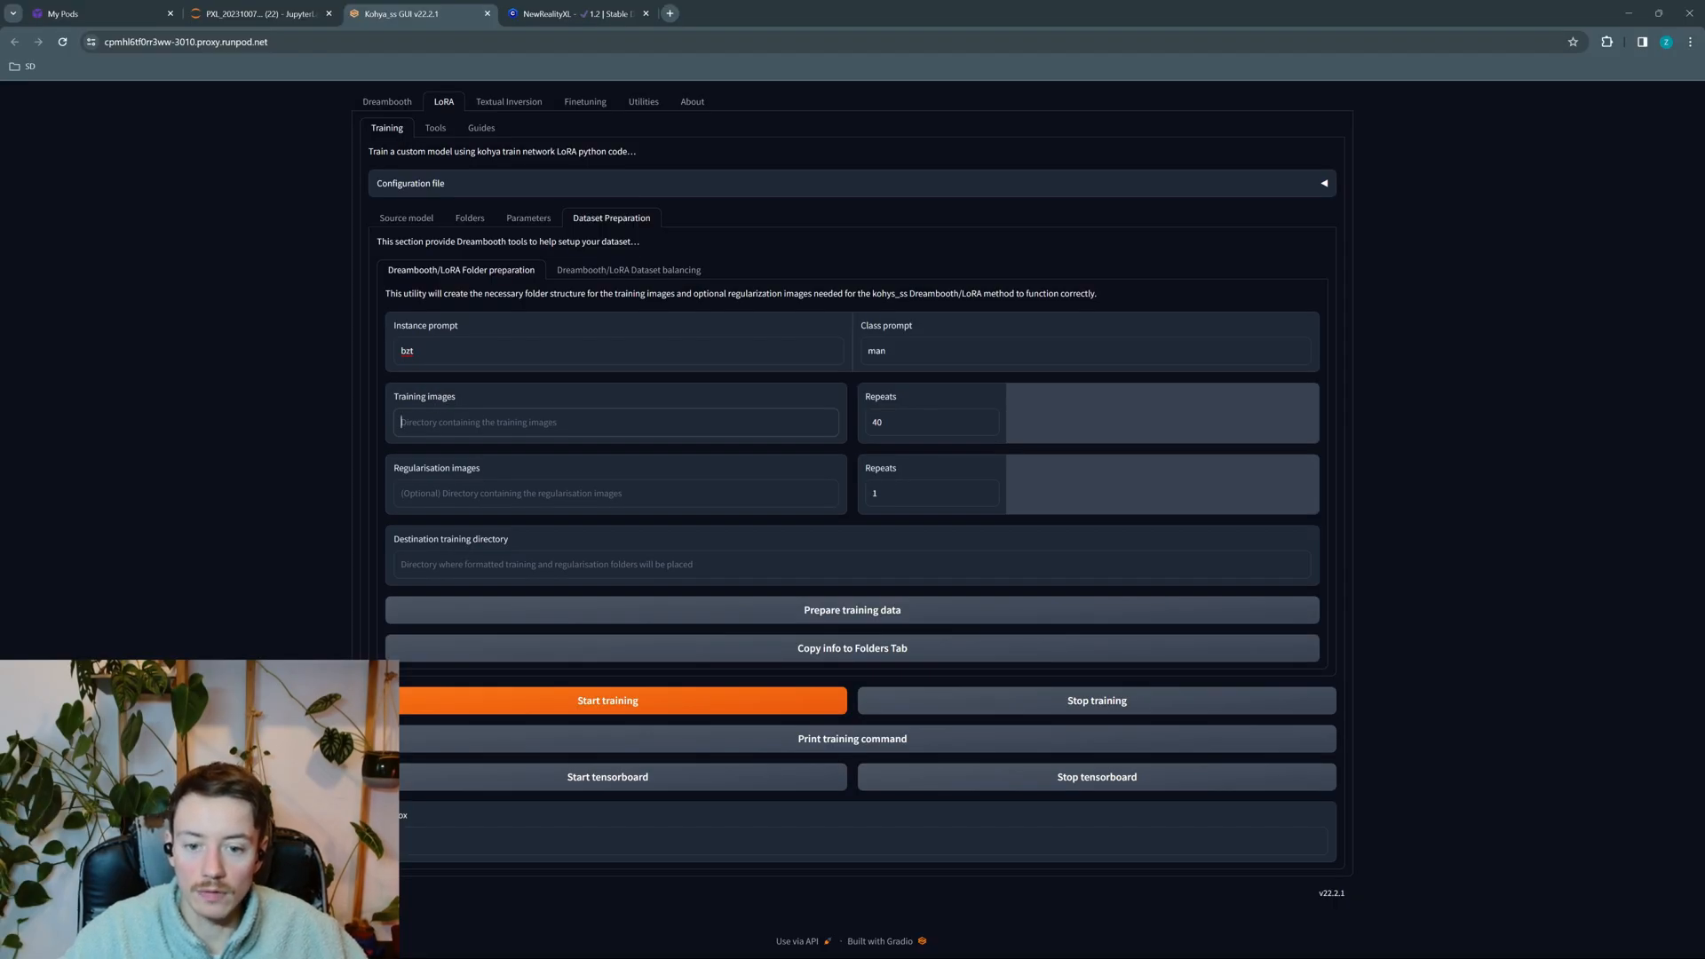
Copy the photo_bzt folder's path from JupyterLab and set the training images directory to /workspace/photo_bzt in Kohya_ss GUI
left_click(258, 13)
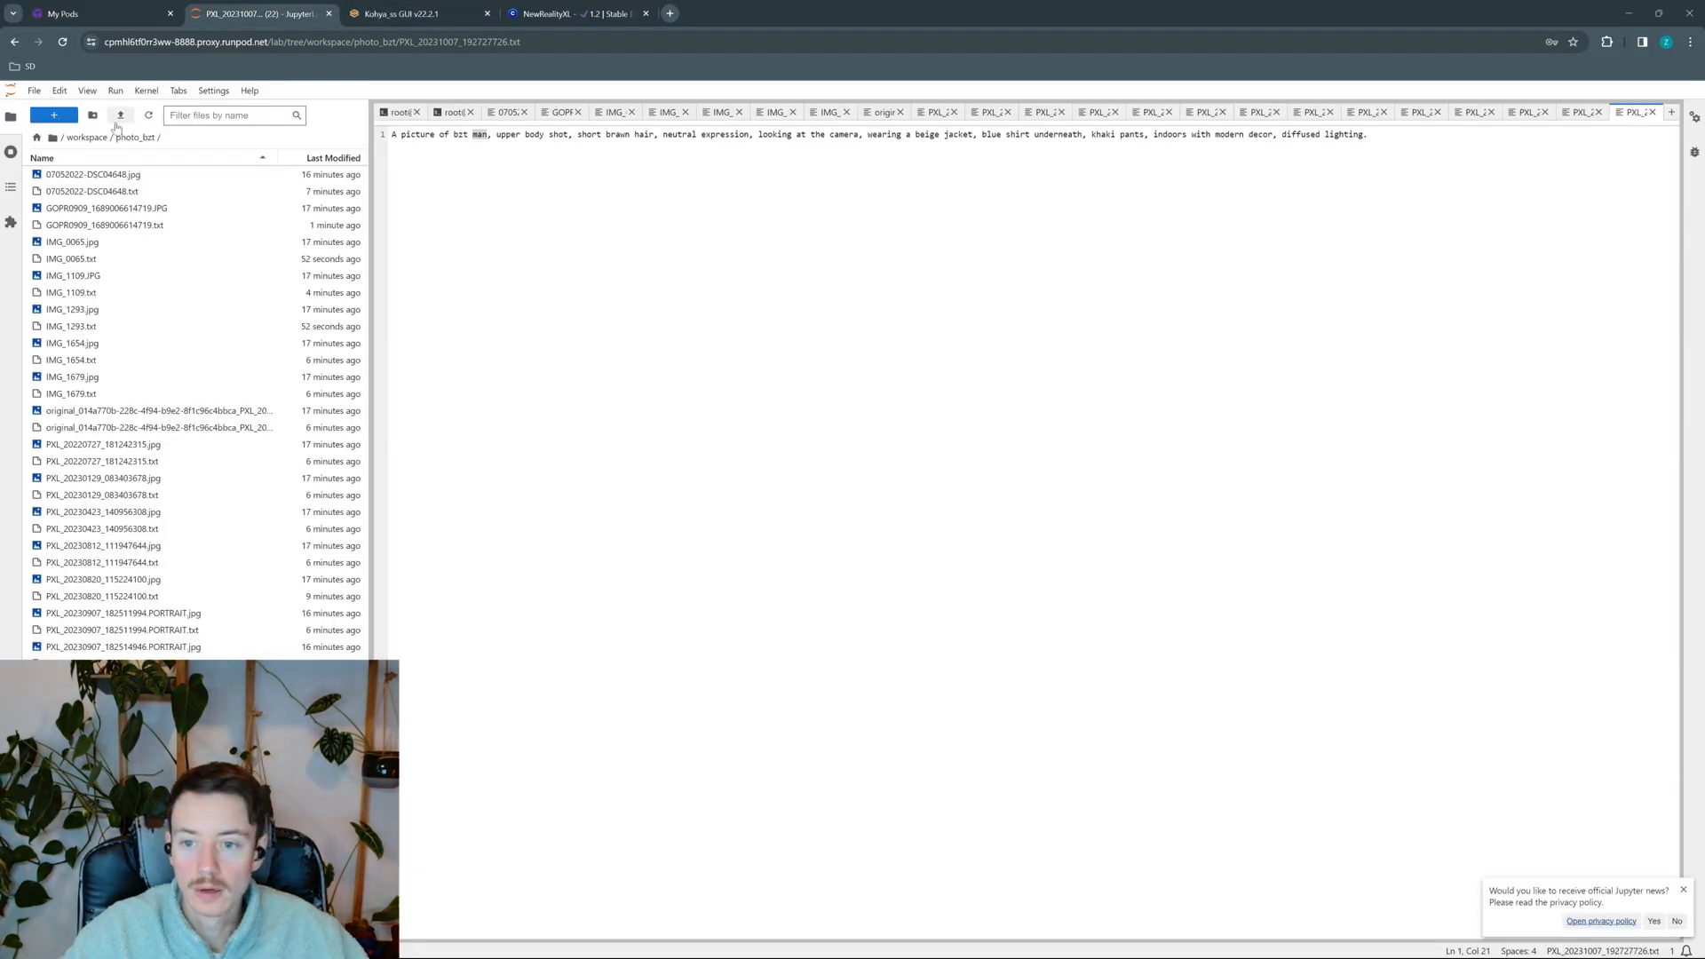
left_click(87, 137)
left_click(67, 258)
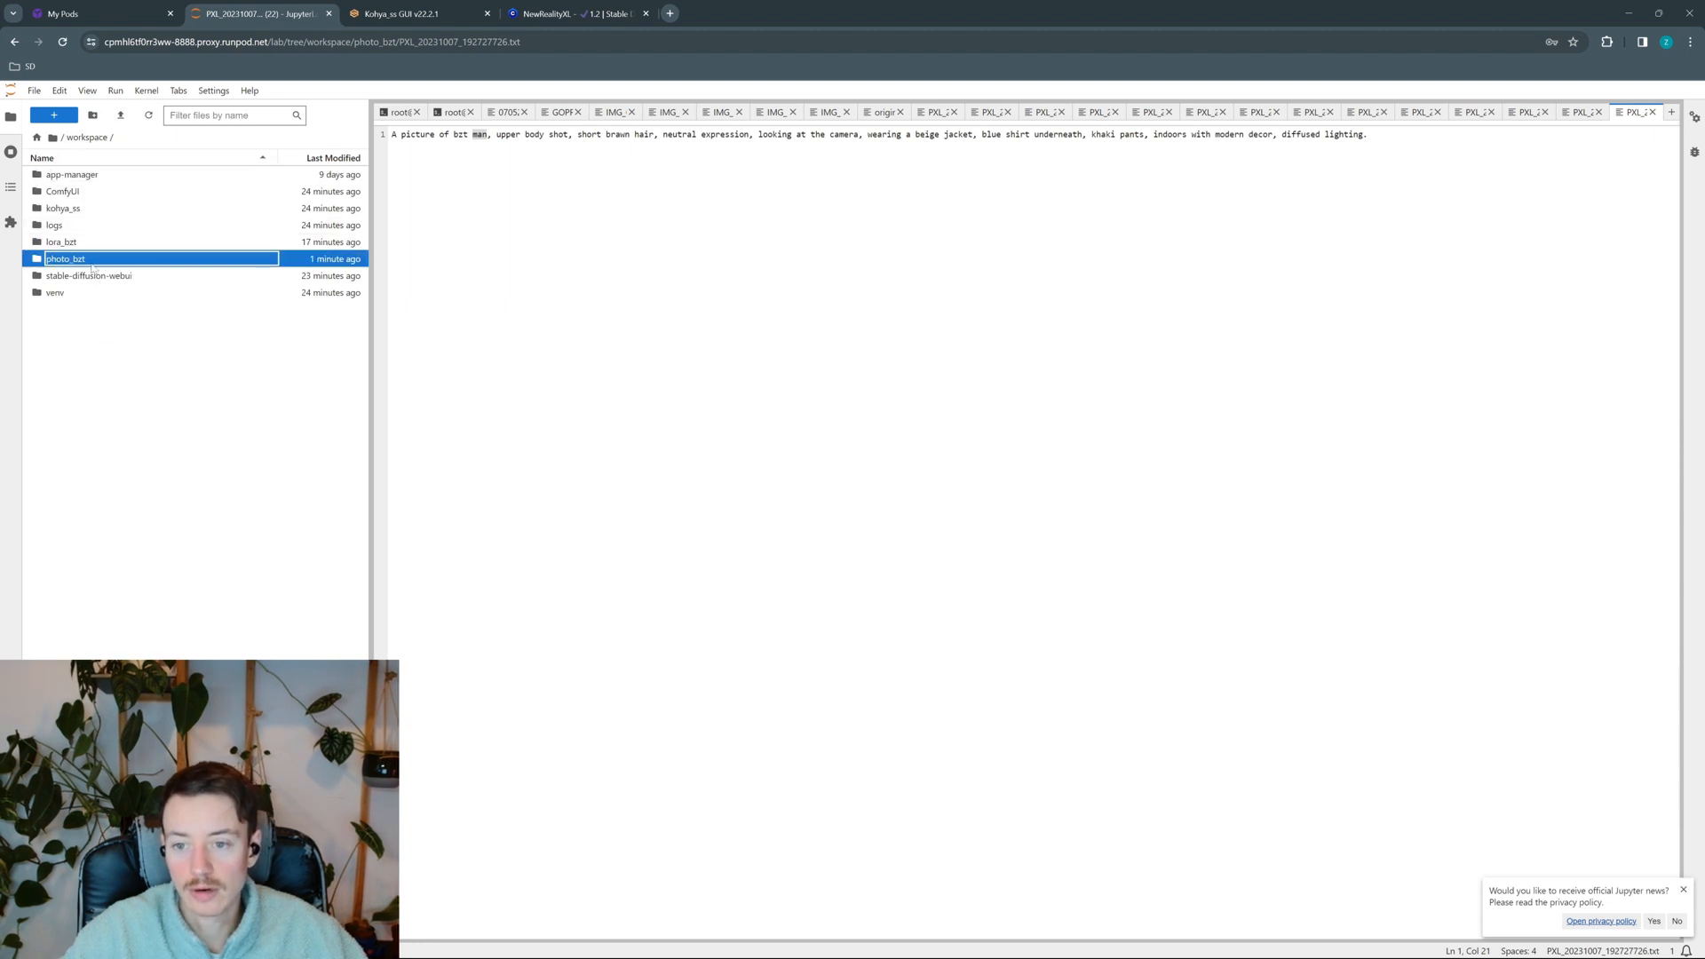
right_click(92, 265)
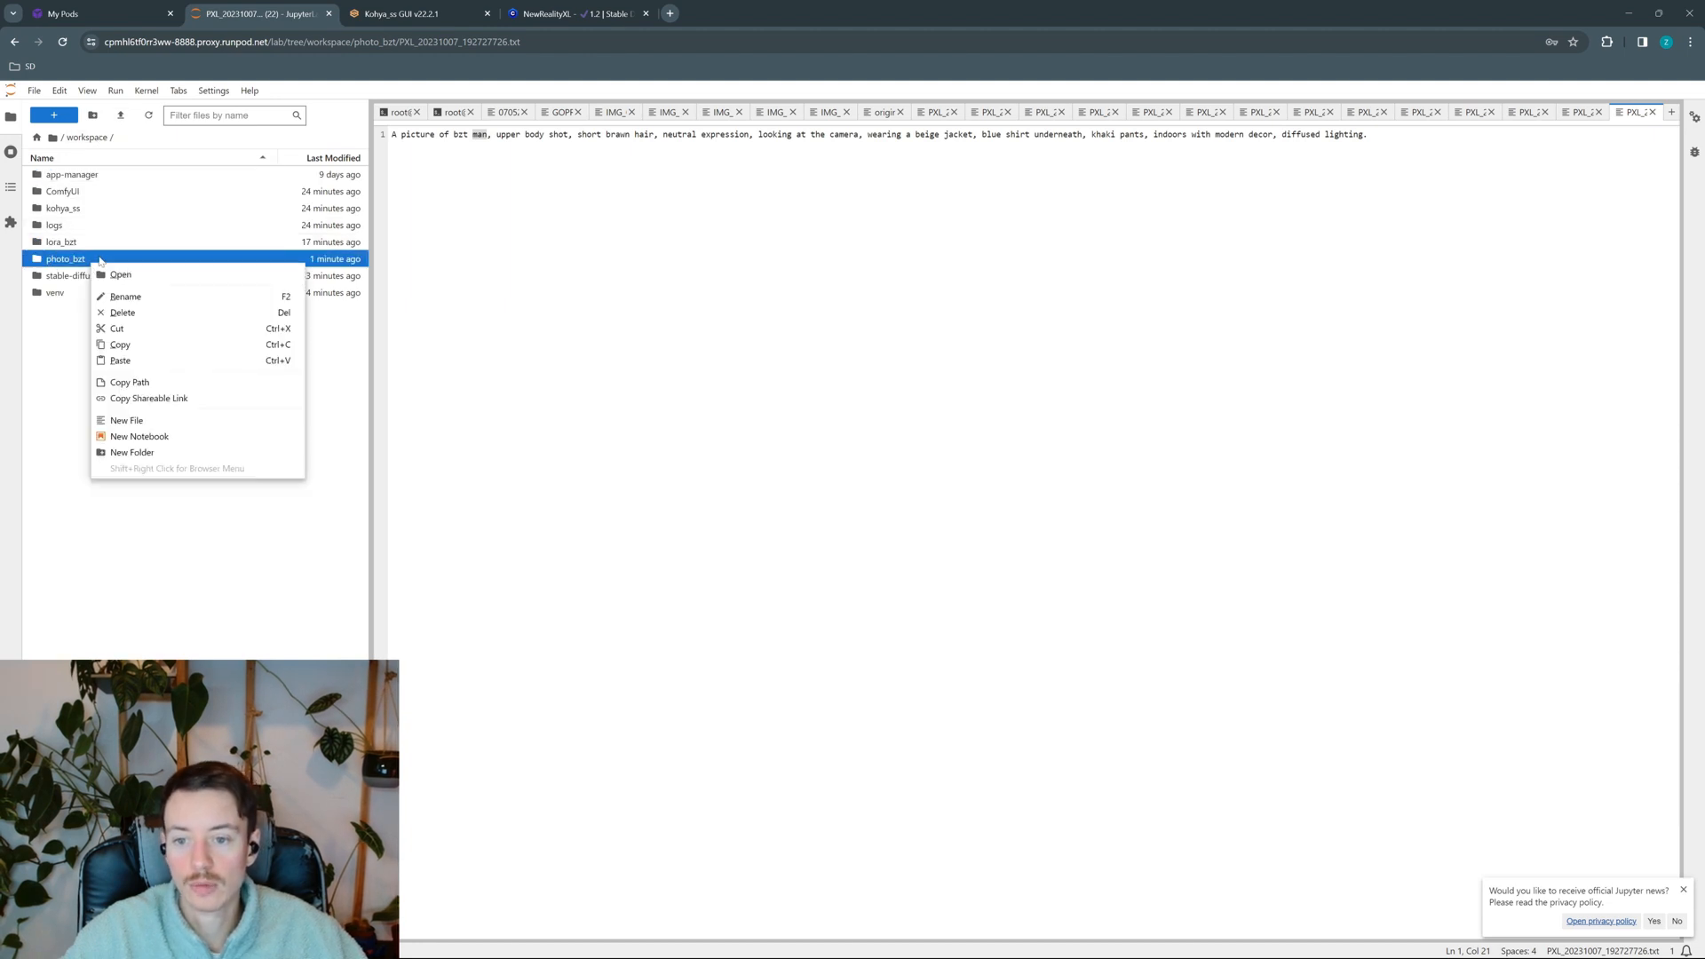
left_click(130, 382)
left_click(383, 16)
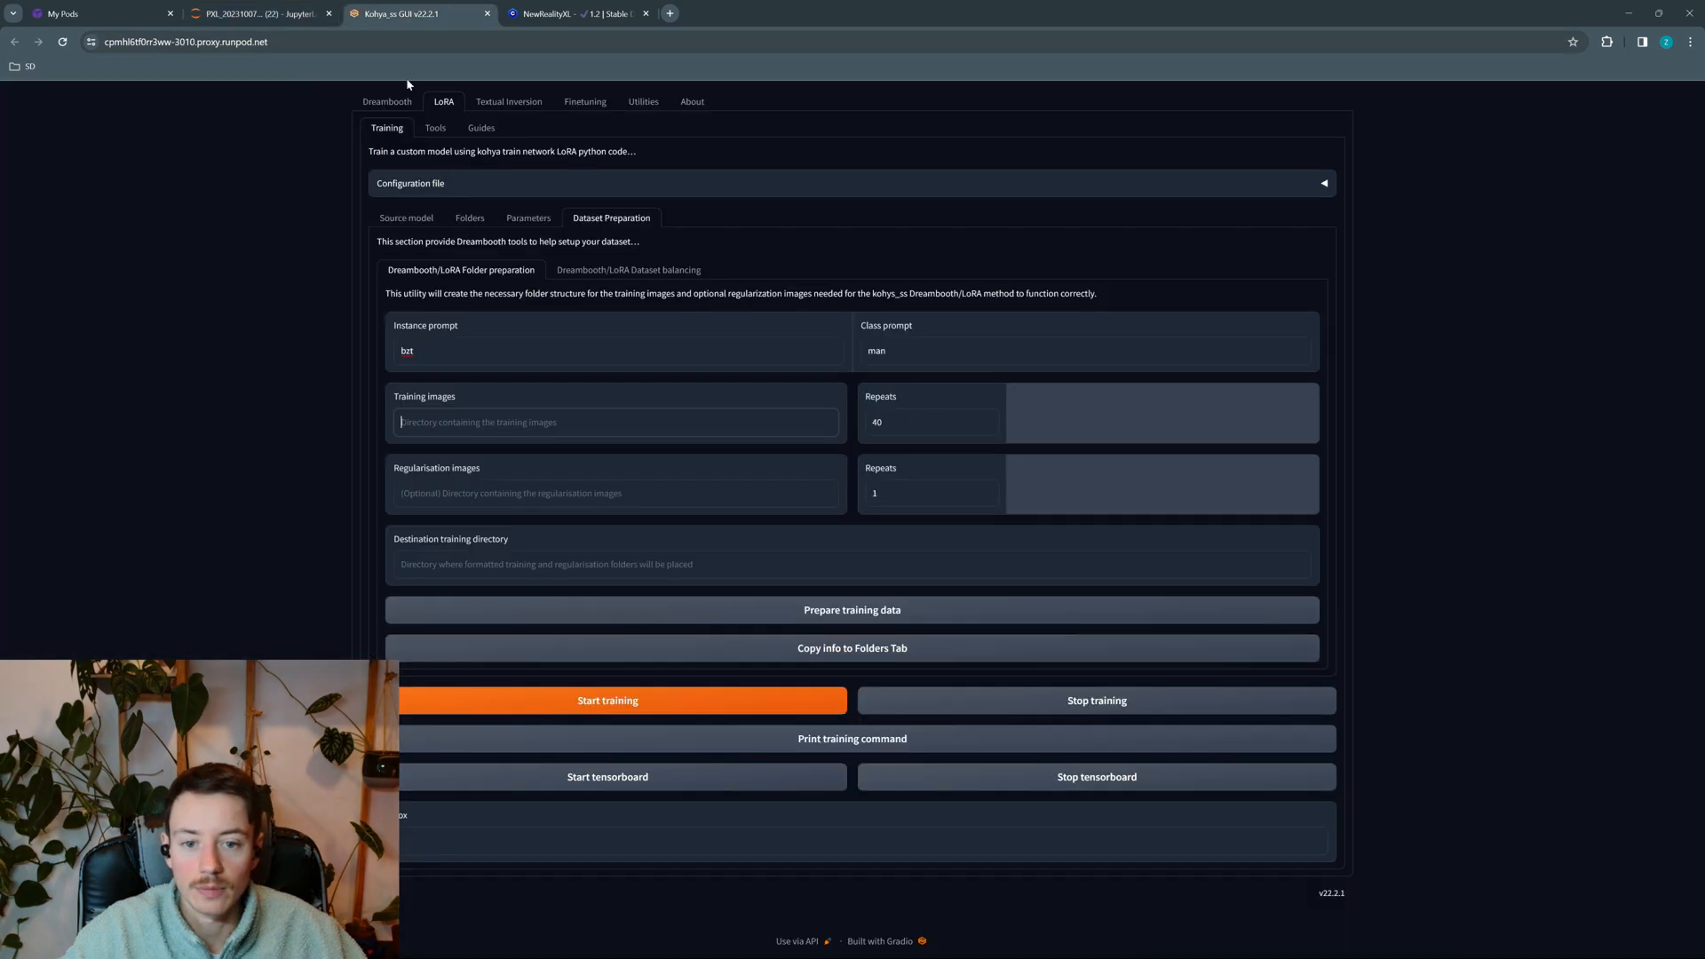
key("ctrl+v")
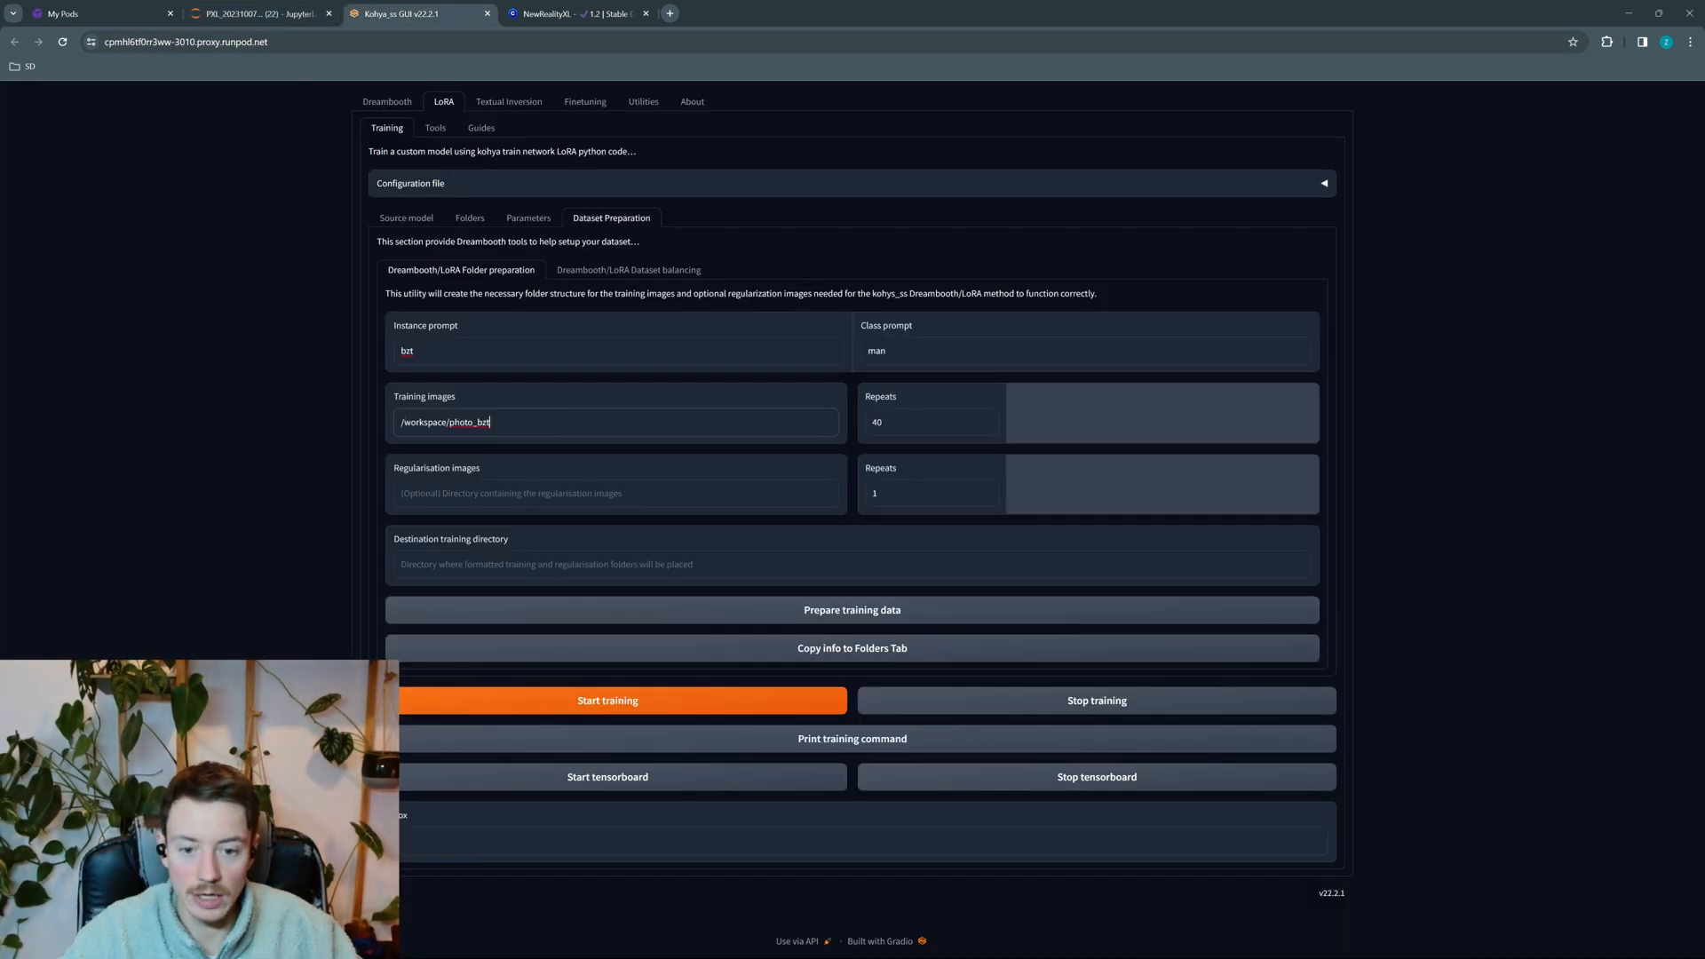
Set the training images' repeats to 20
key("Tab")
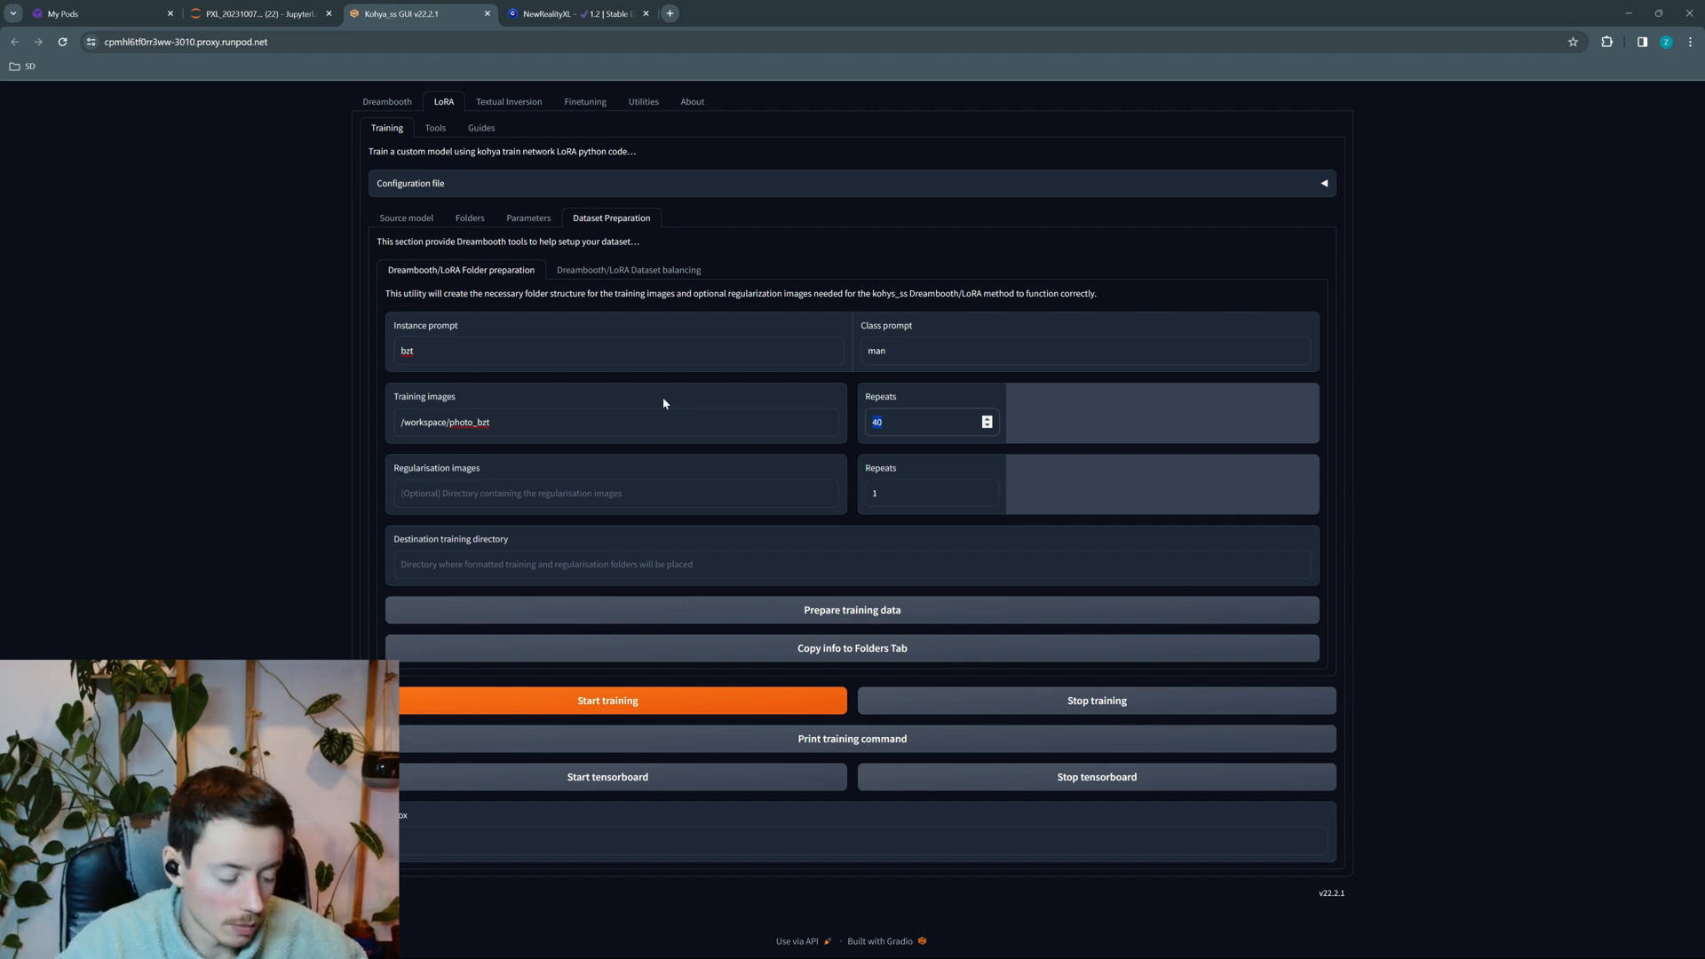
type("20")
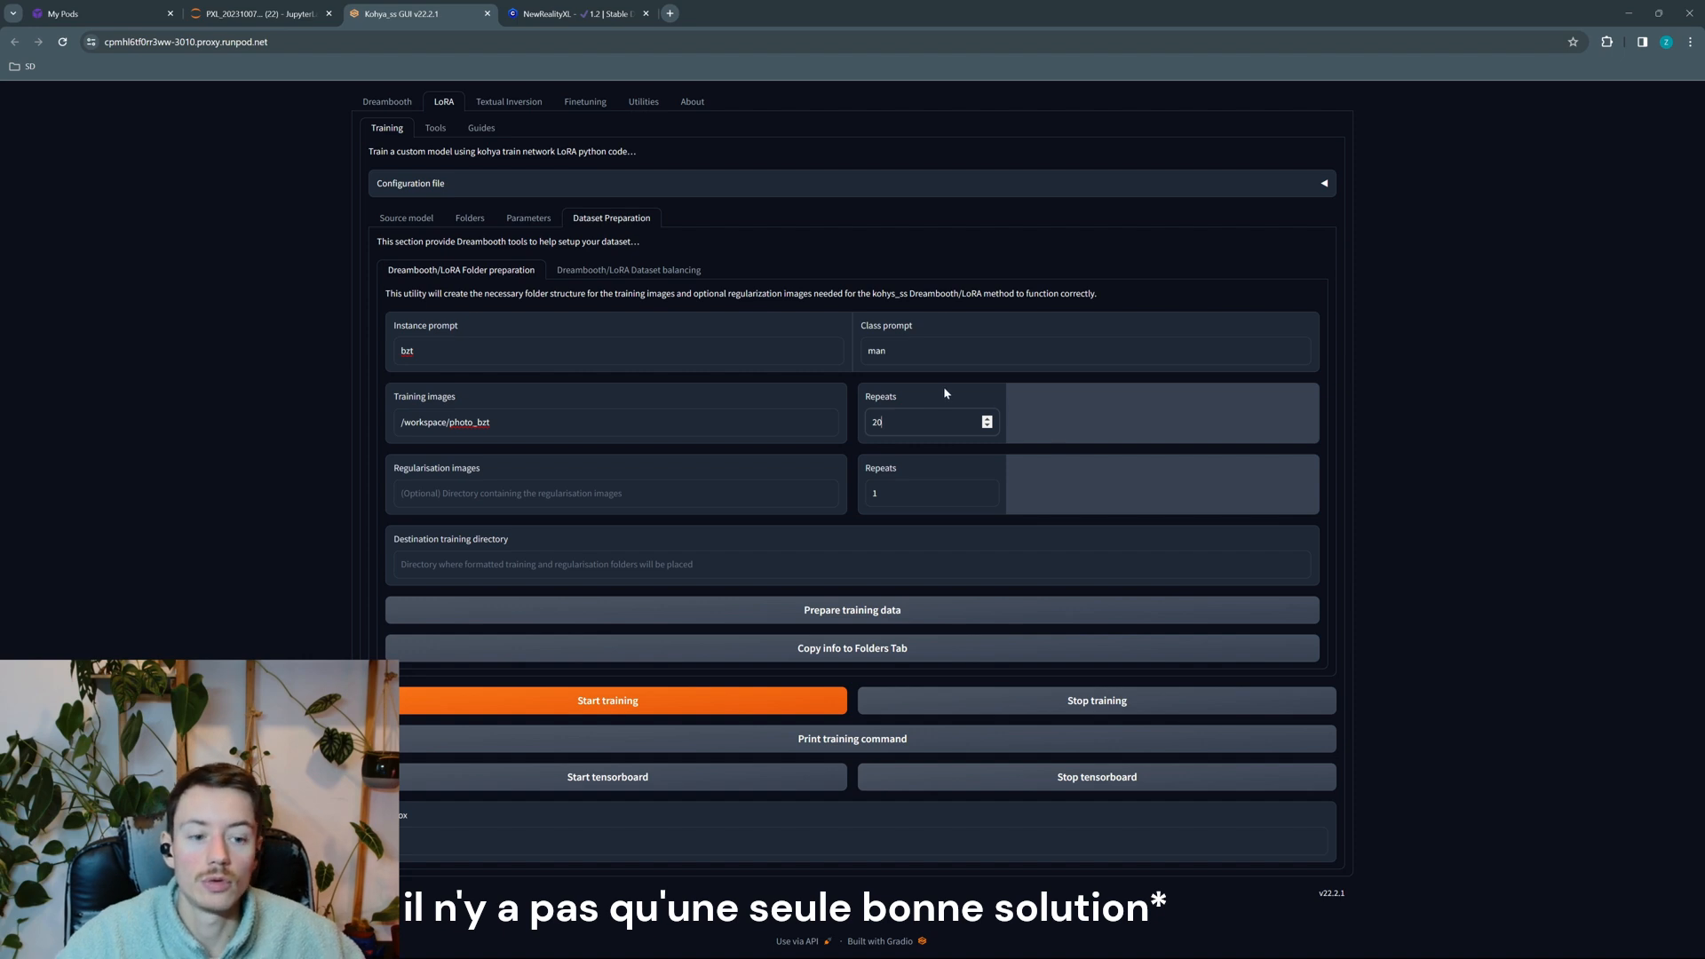
key("ctrl+a")
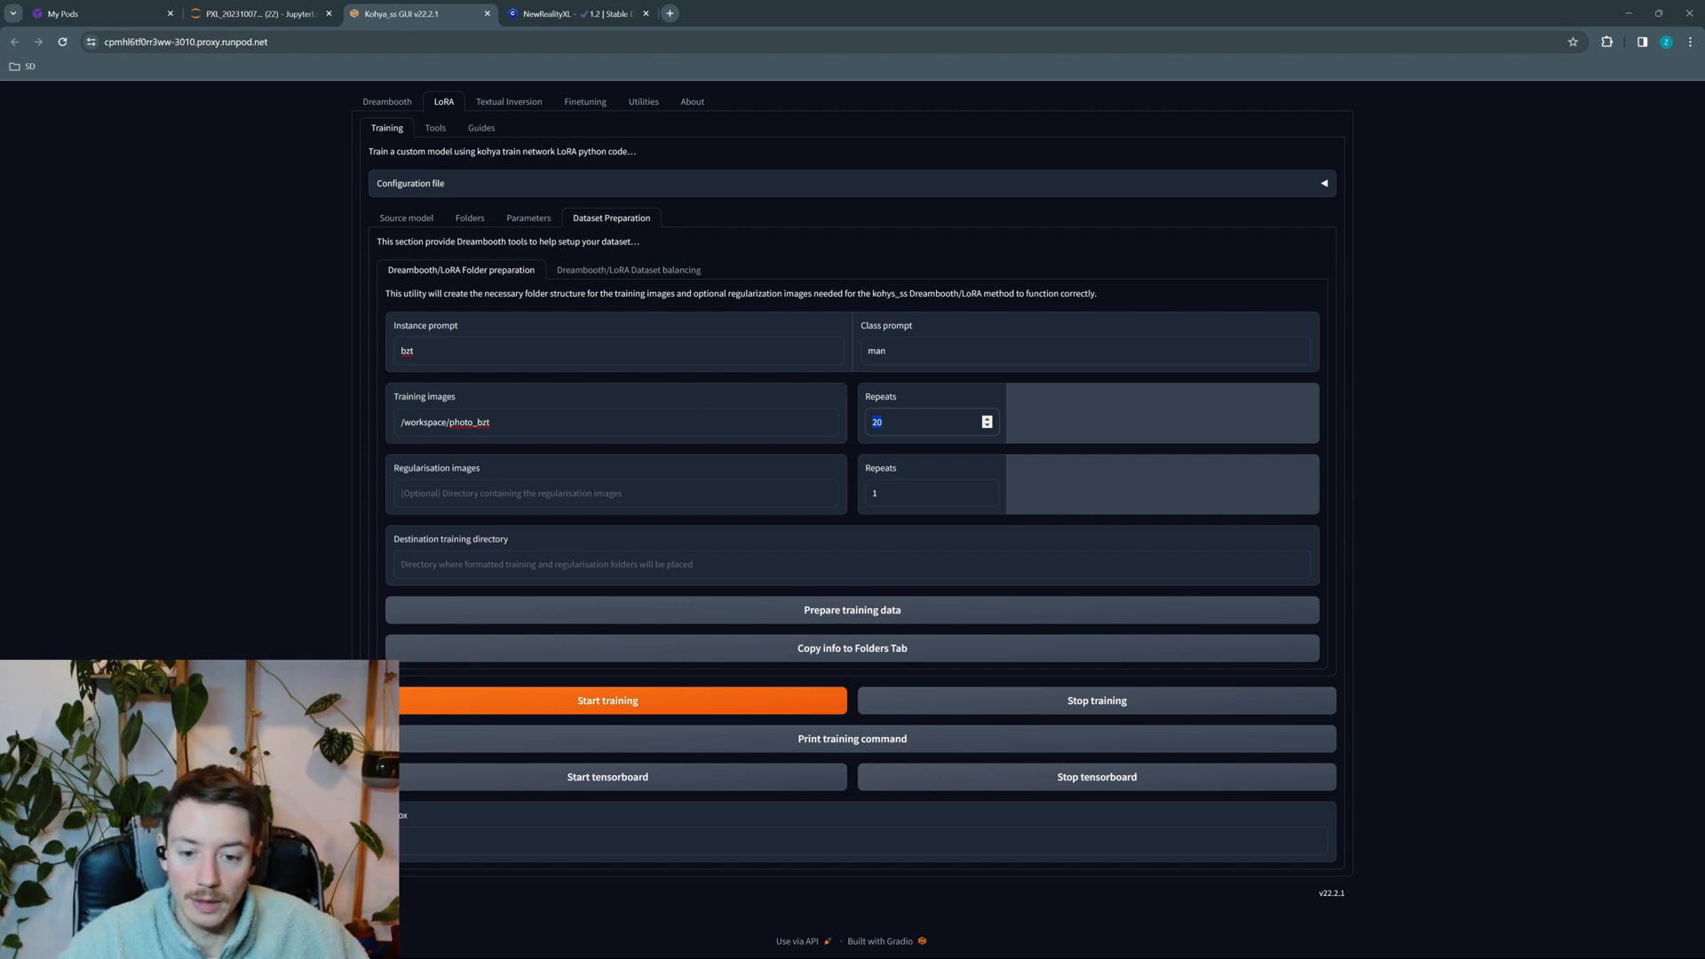
left_click_drag(489, 480, 355, 471)
left_click(308, 470)
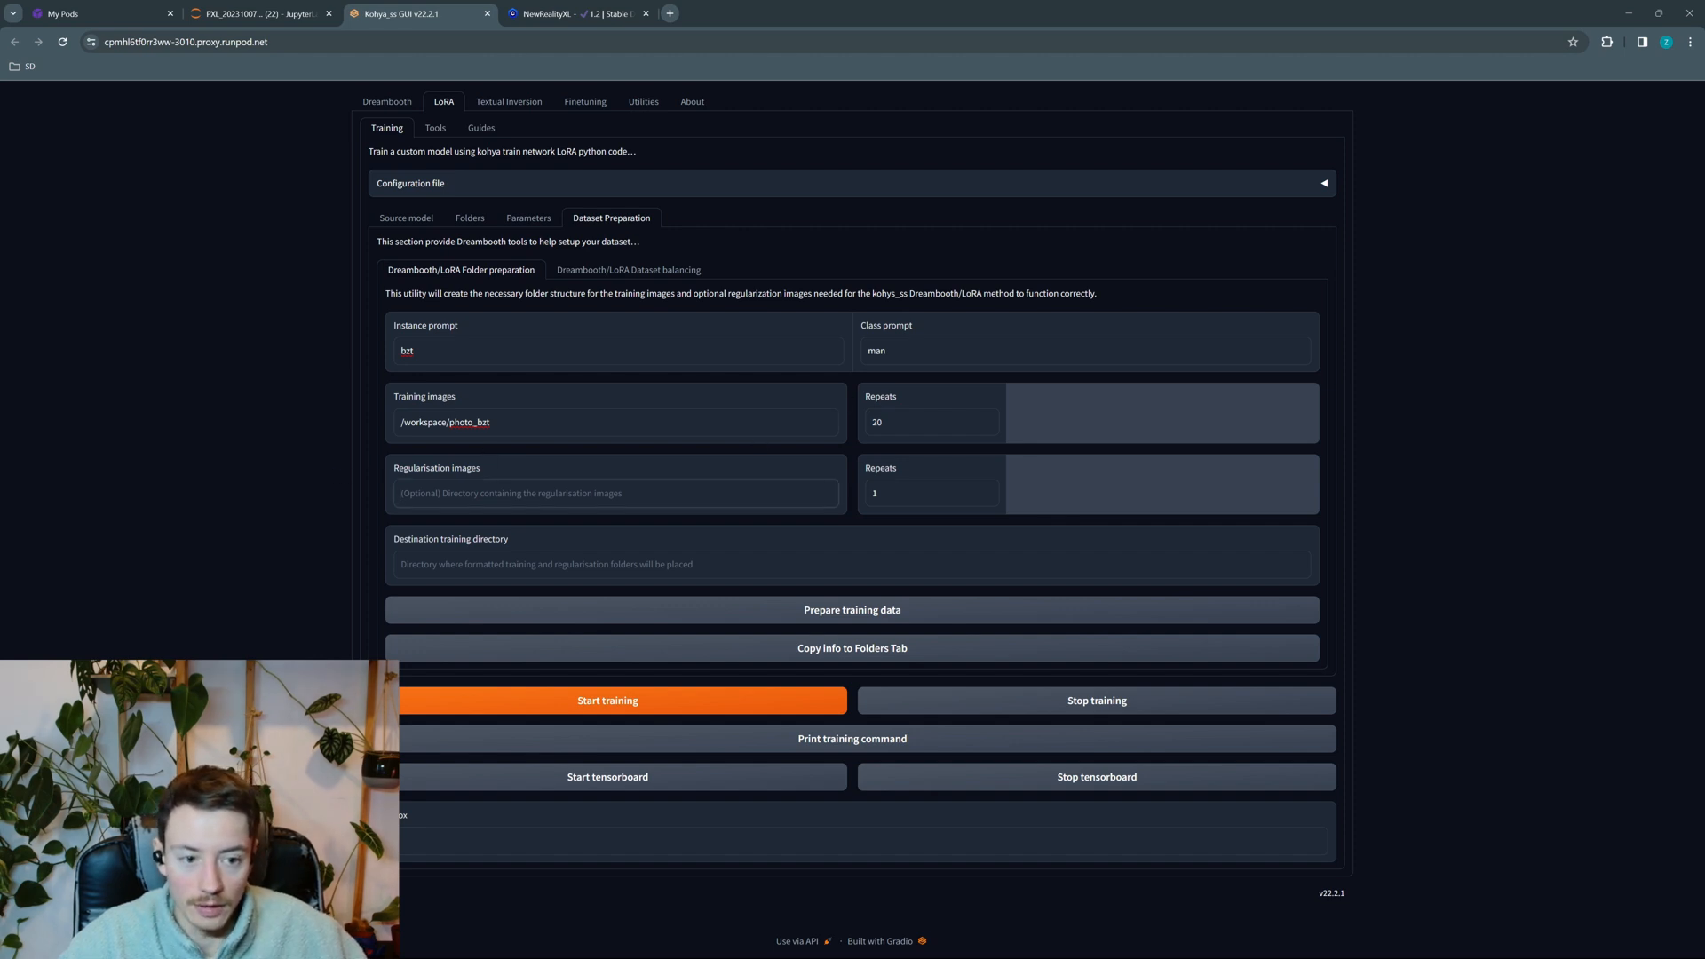
key("shift+Tab")
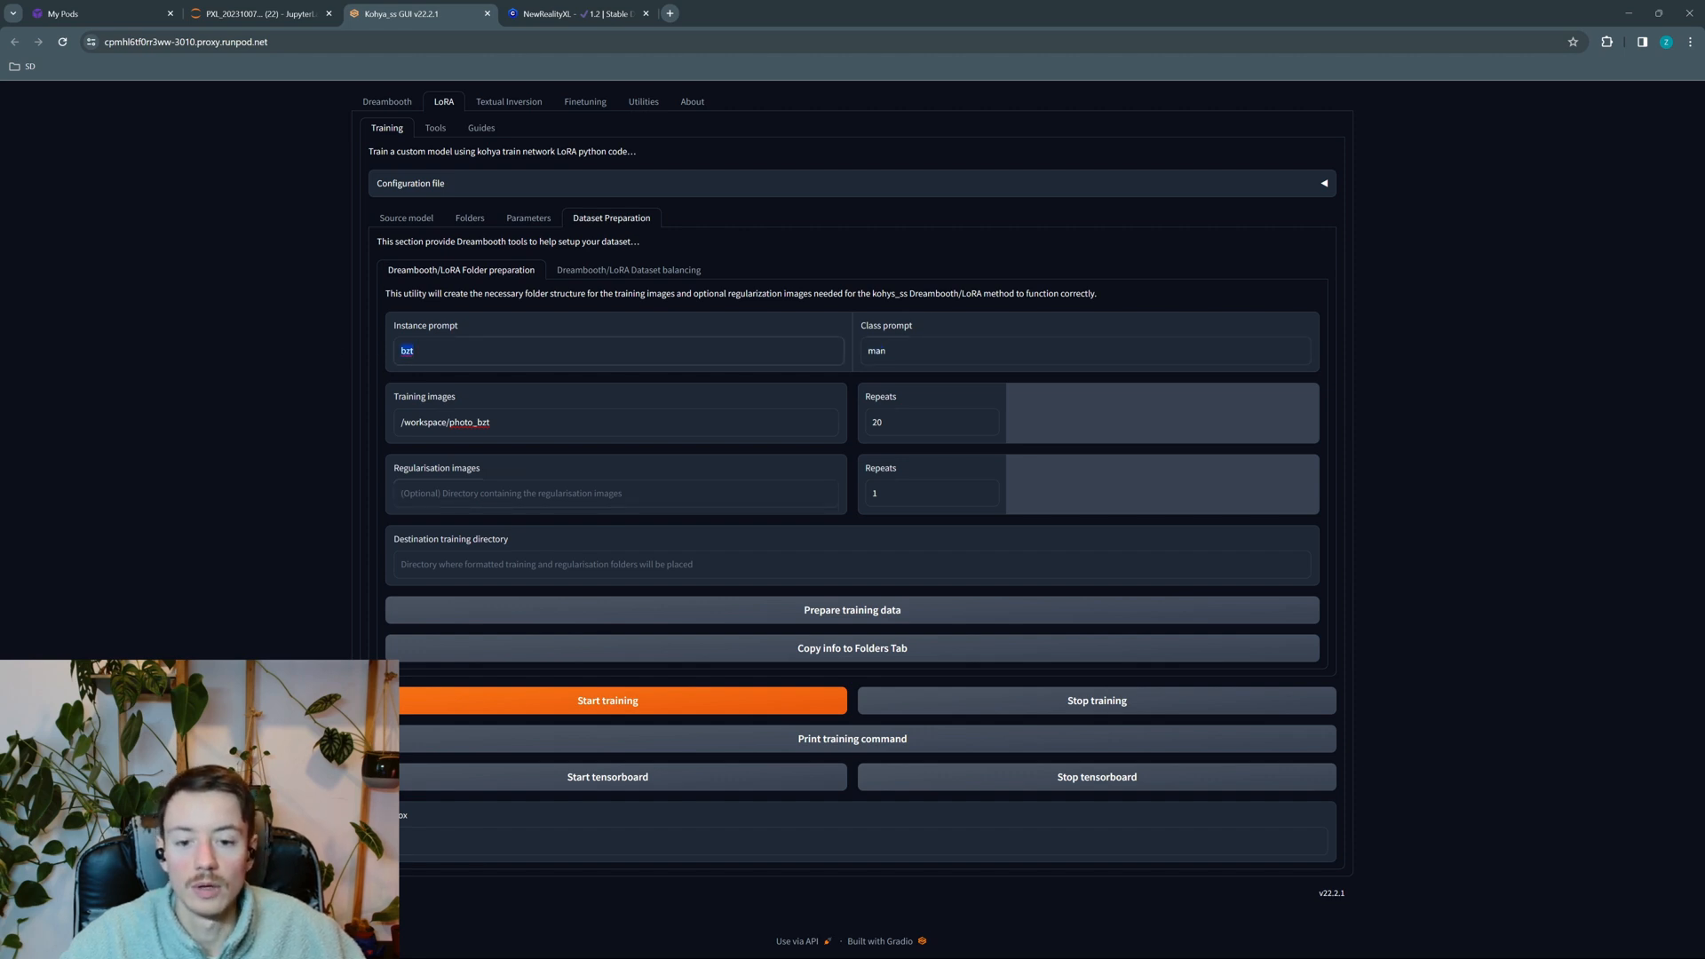
left_click(479, 348)
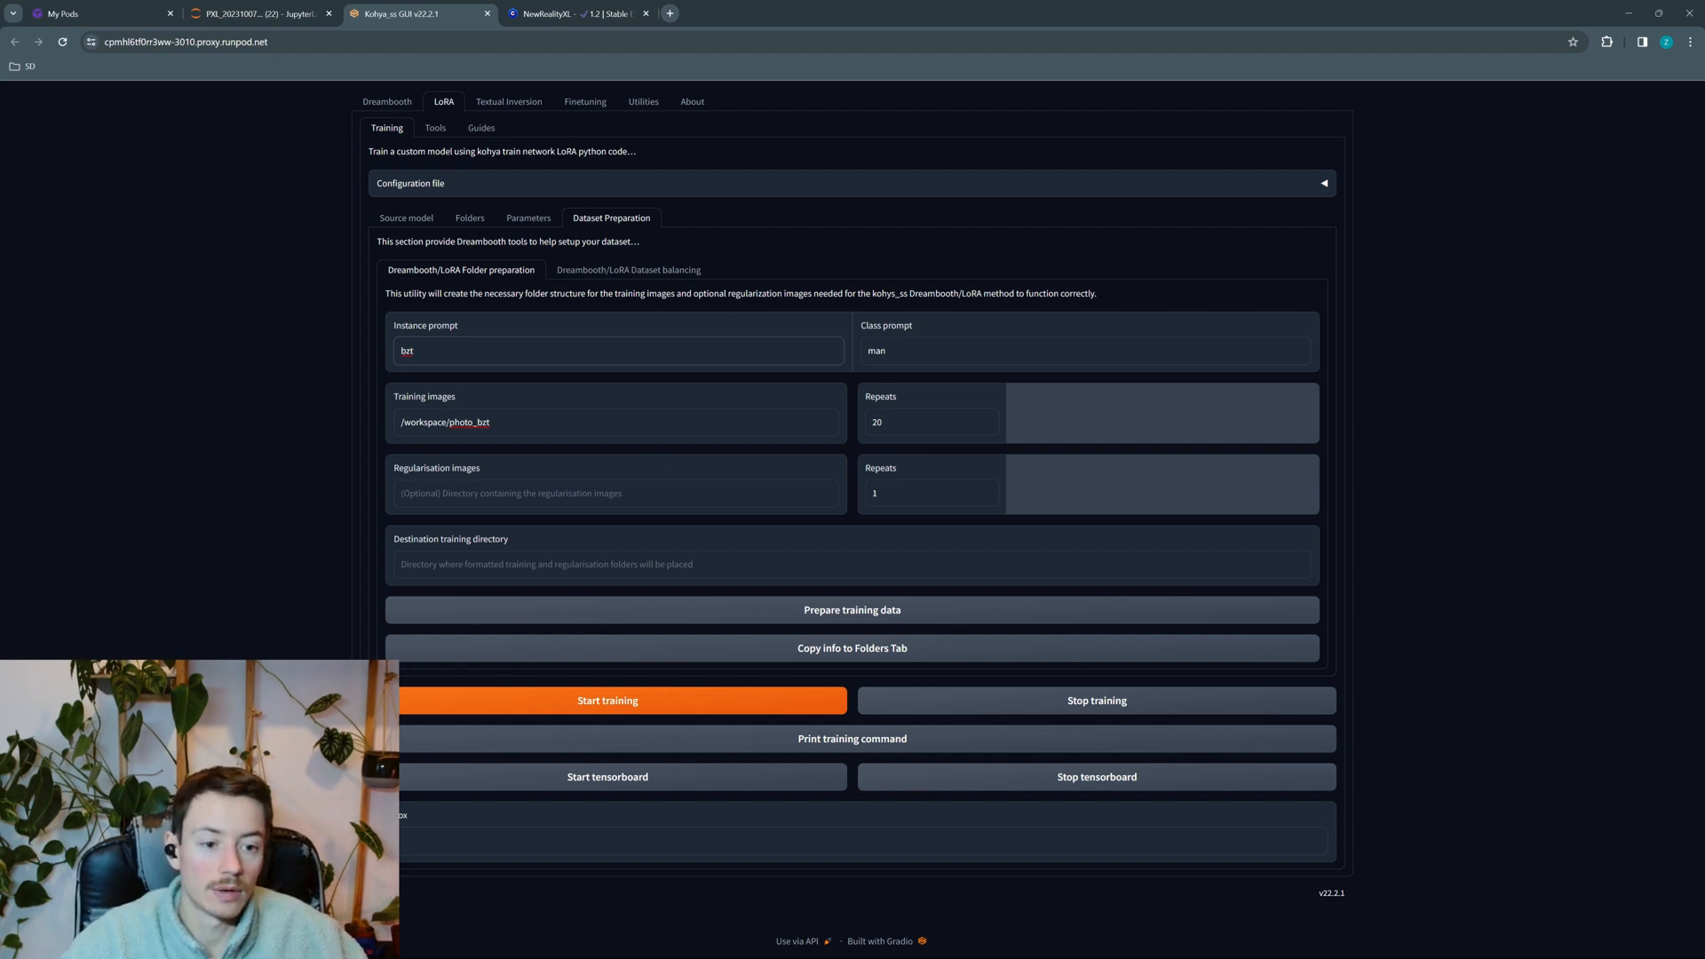
key("shift+Tab")
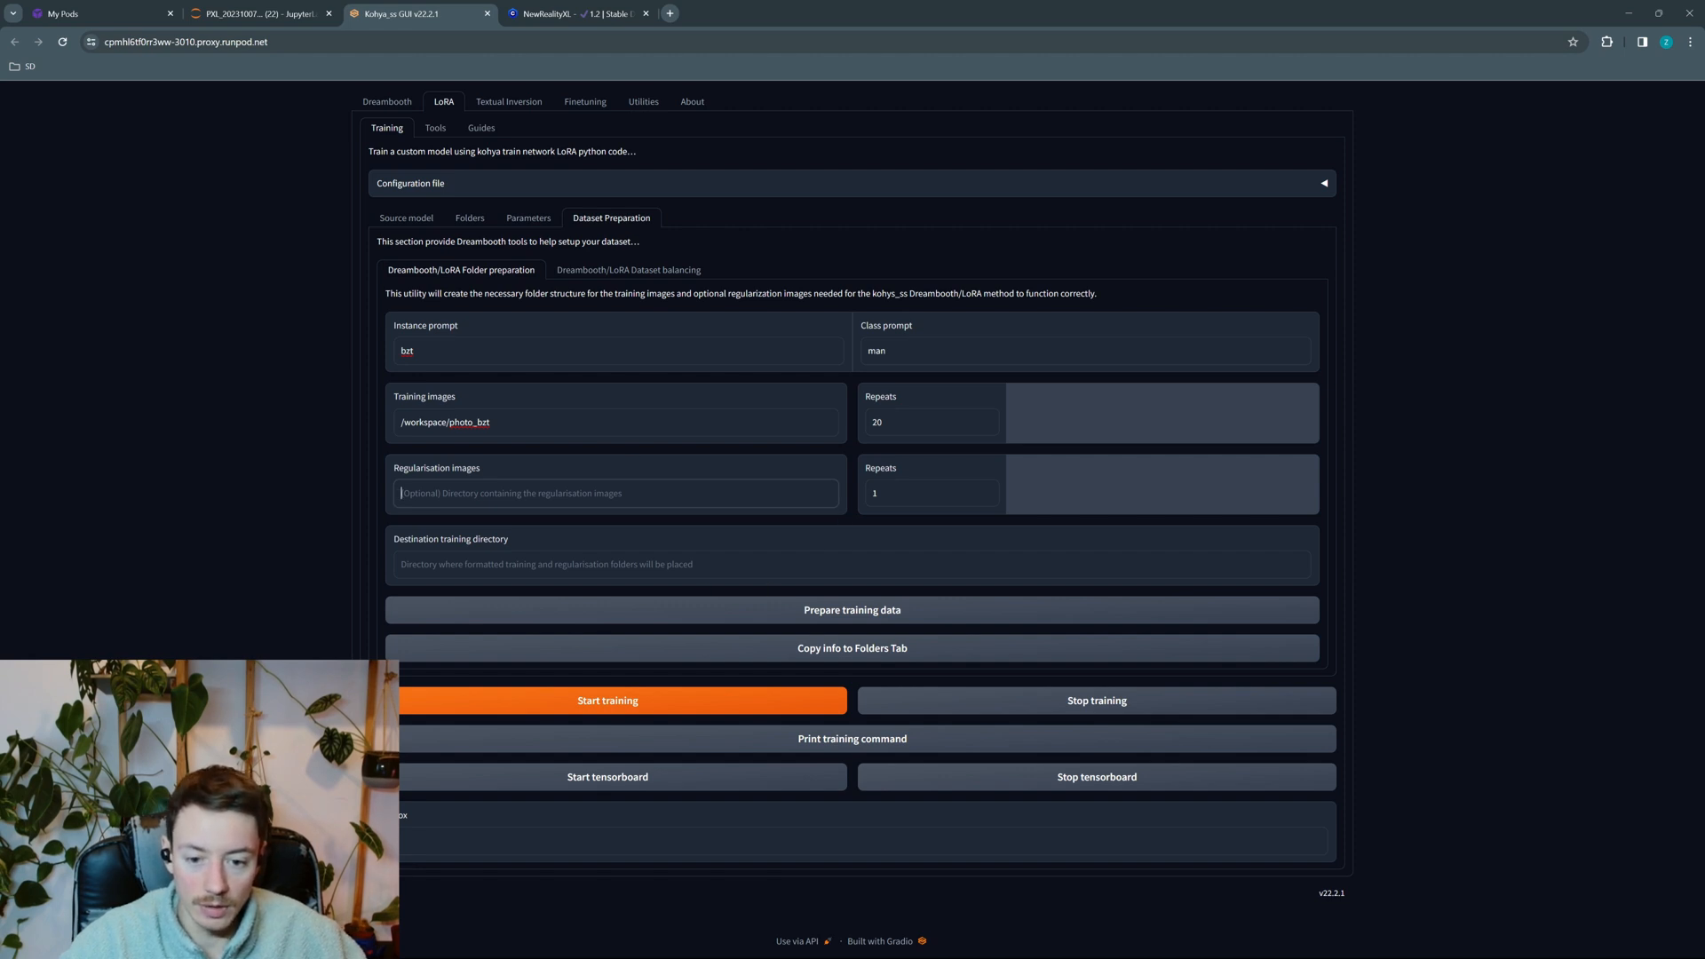
Set the destination training directory to /workspace/lora_bzt with the folder path copied from JupyterLab, and prepare the training data
left_click(253, 14)
left_click(62, 242)
right_click(82, 241)
left_click(142, 362)
left_click(411, 13)
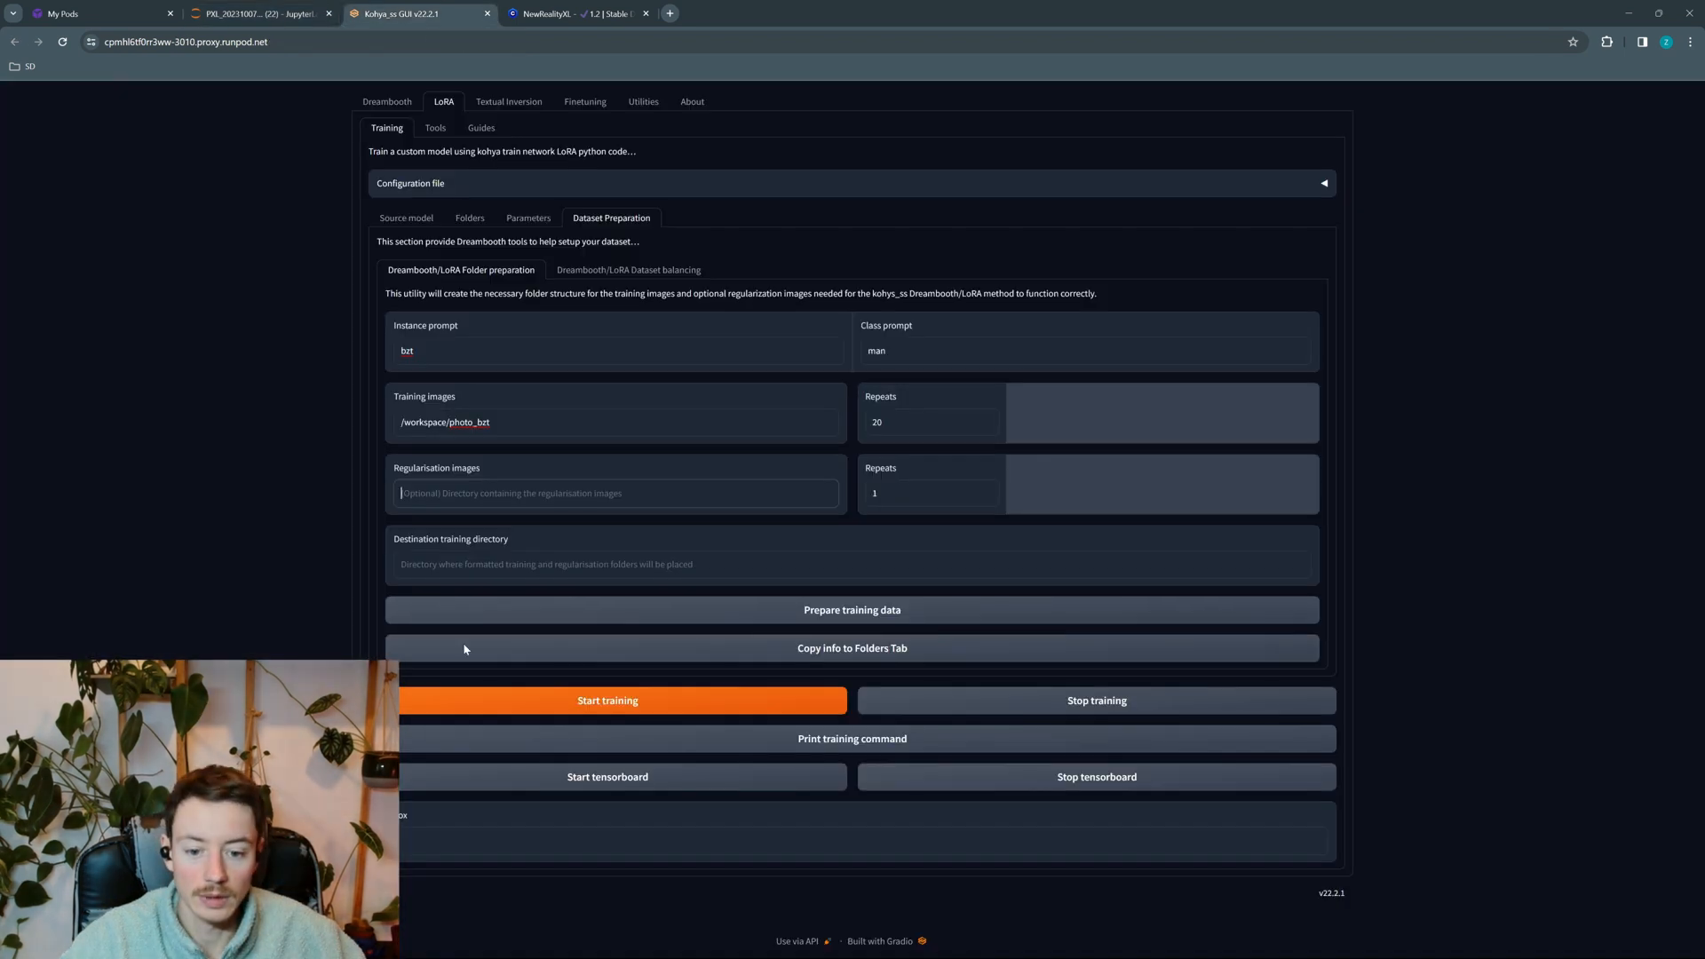
left_click(417, 564)
type("/")
key("ctrl+v")
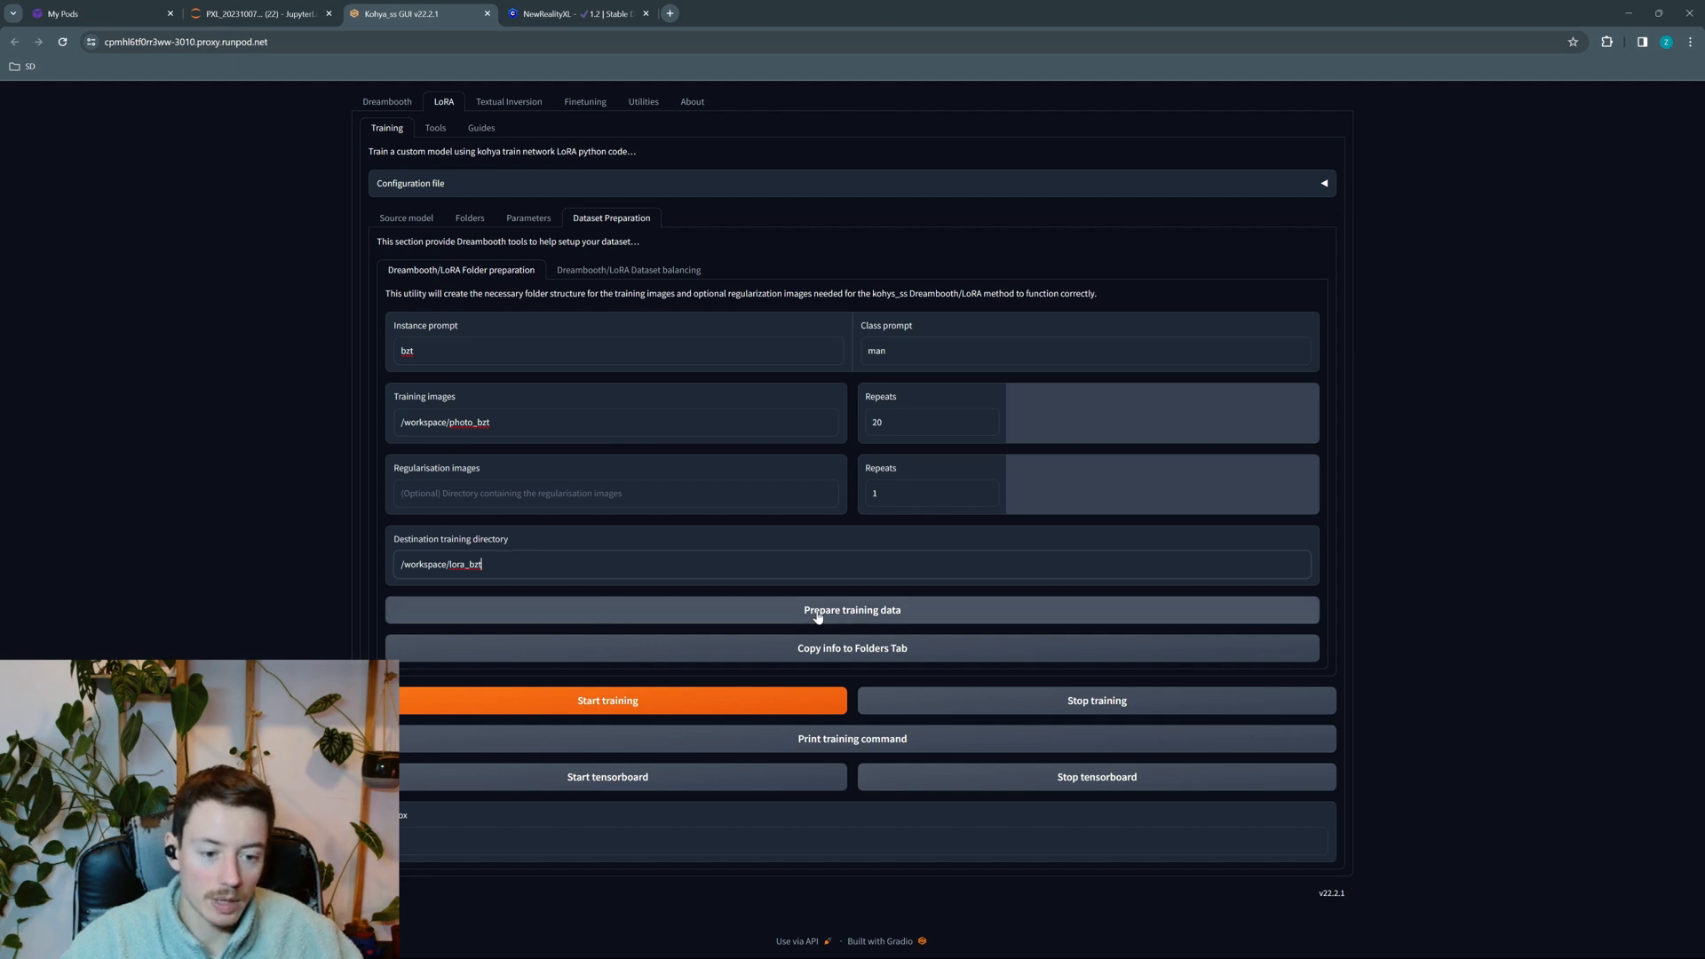
left_click(882, 612)
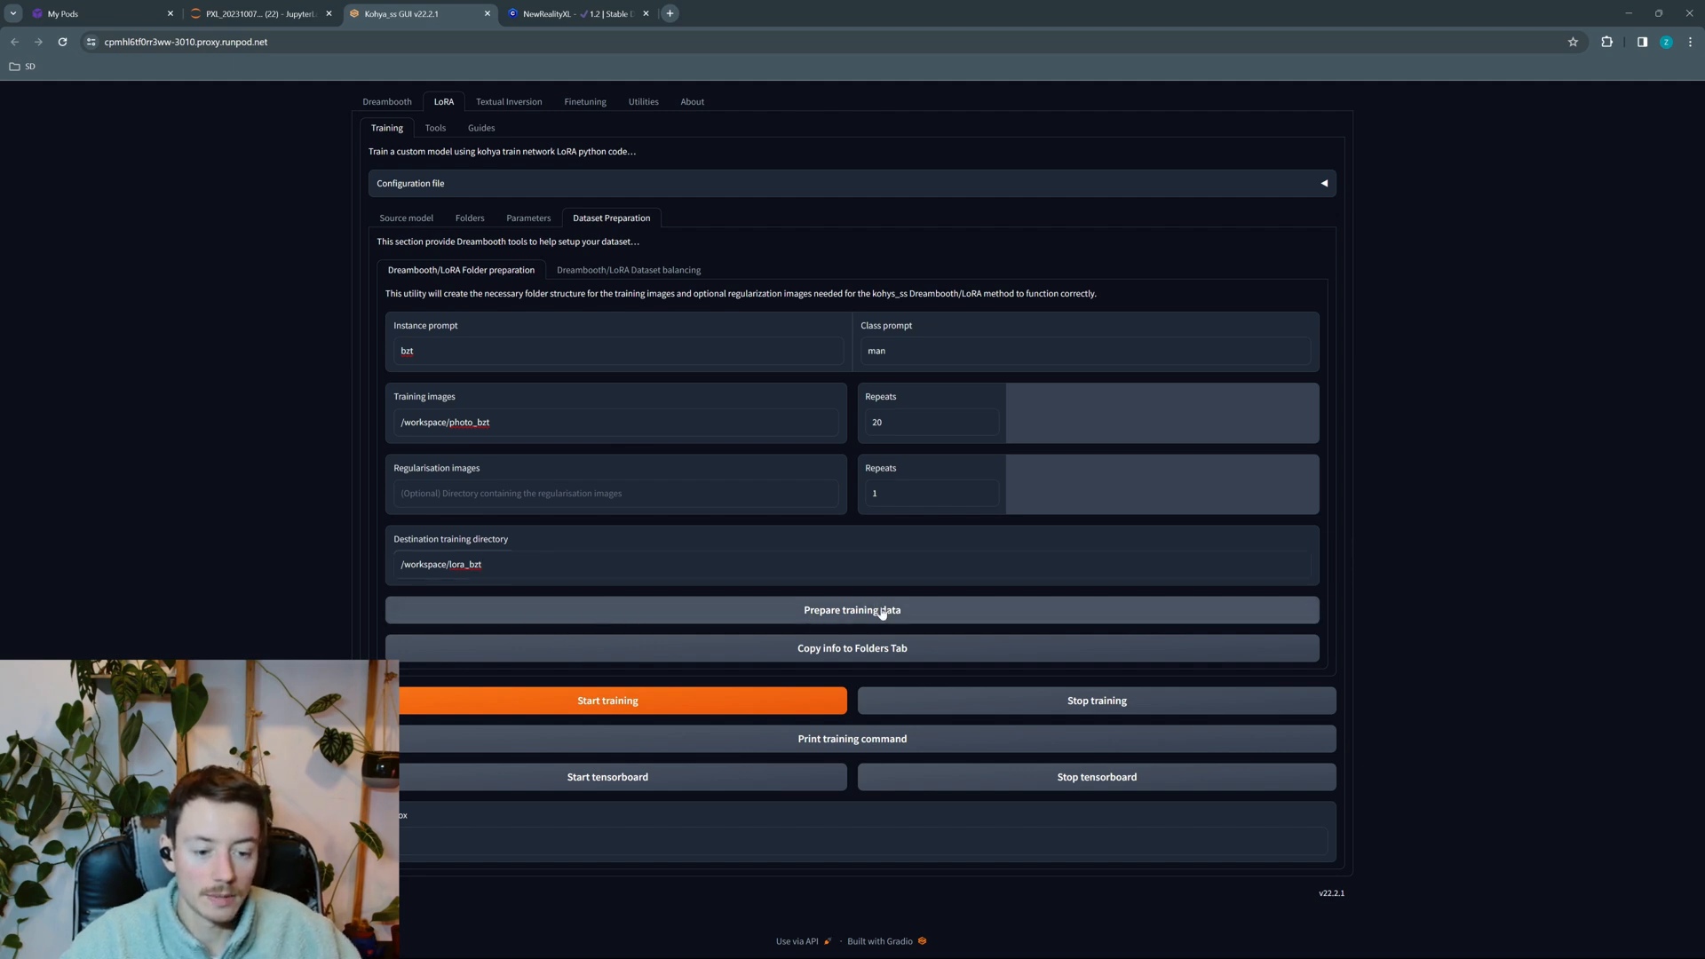
Switch to JupyterLab and inspect the lora_bzt folder's img, log and model subfolders, including the contents of 20_bzt man
left_click(257, 13)
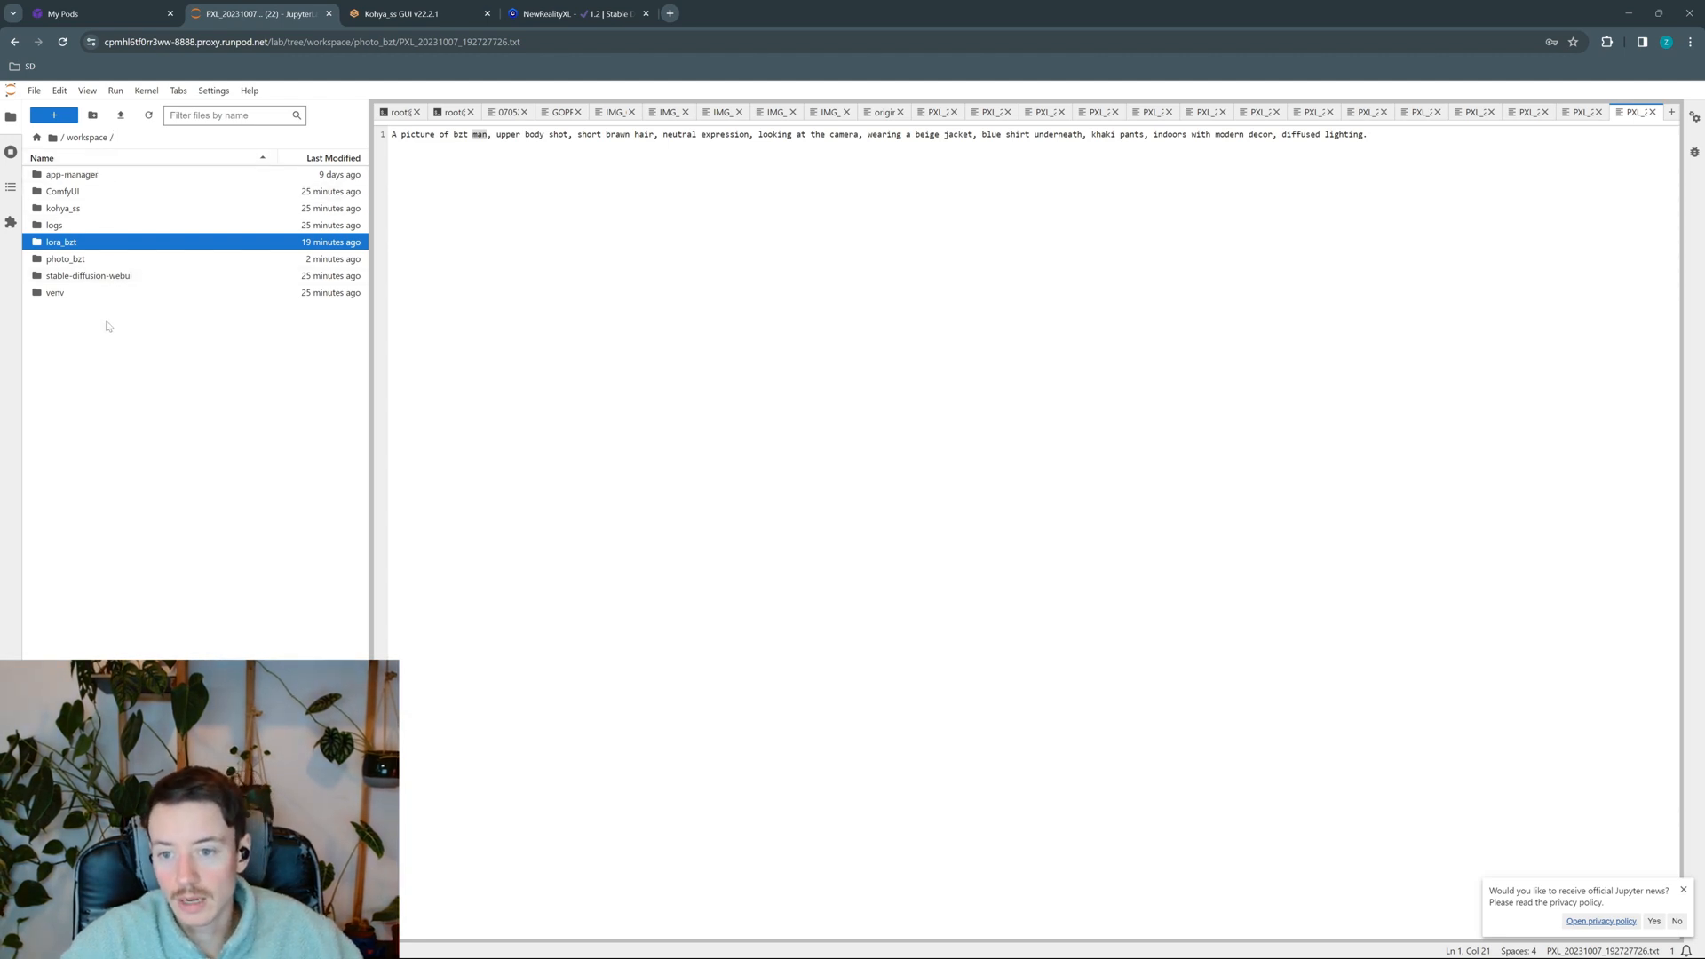
double_click(64, 244)
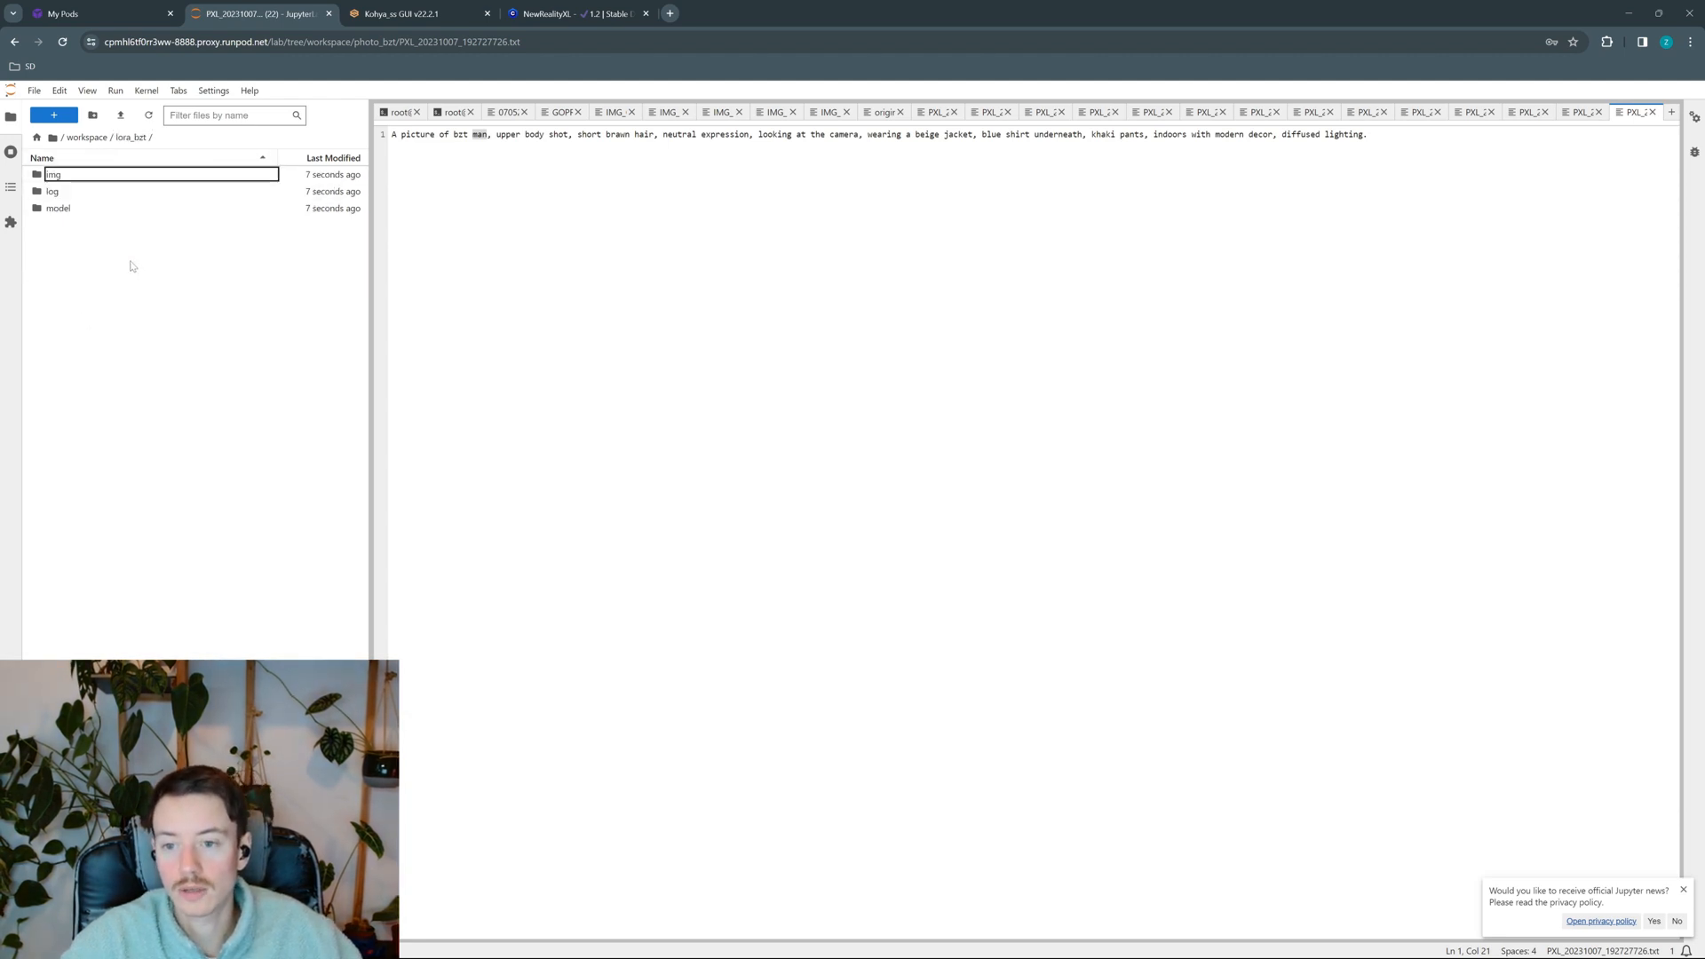
double_click(44, 179)
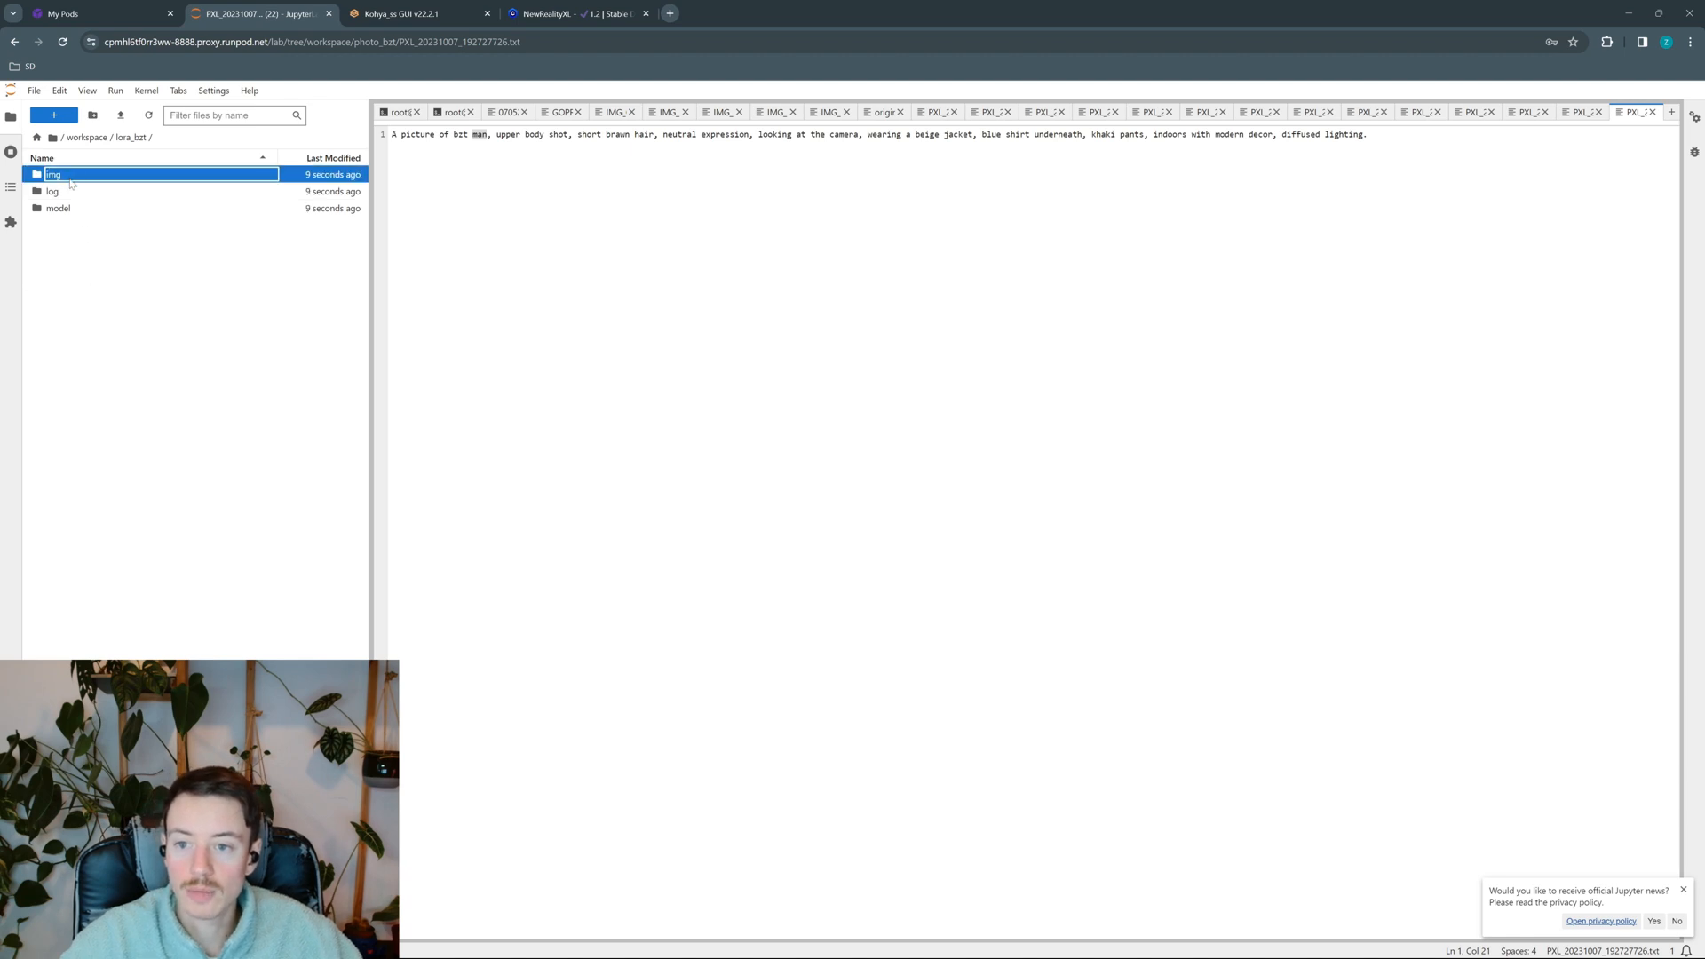
double_click(115, 174)
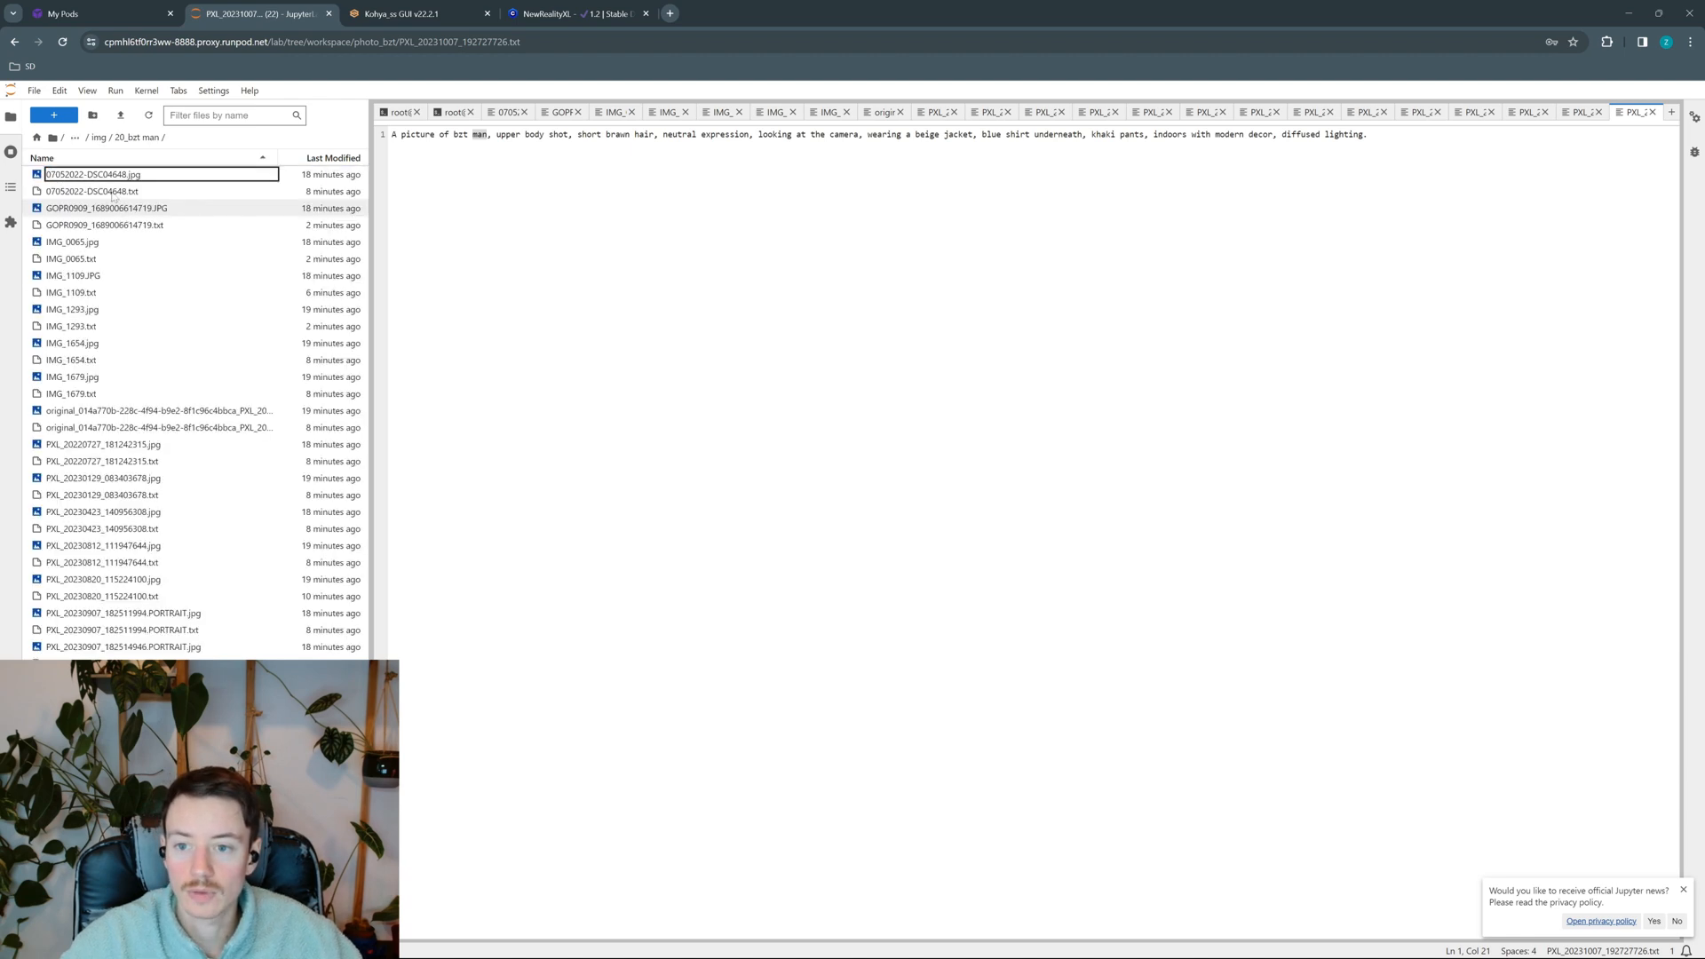
left_click(100, 139)
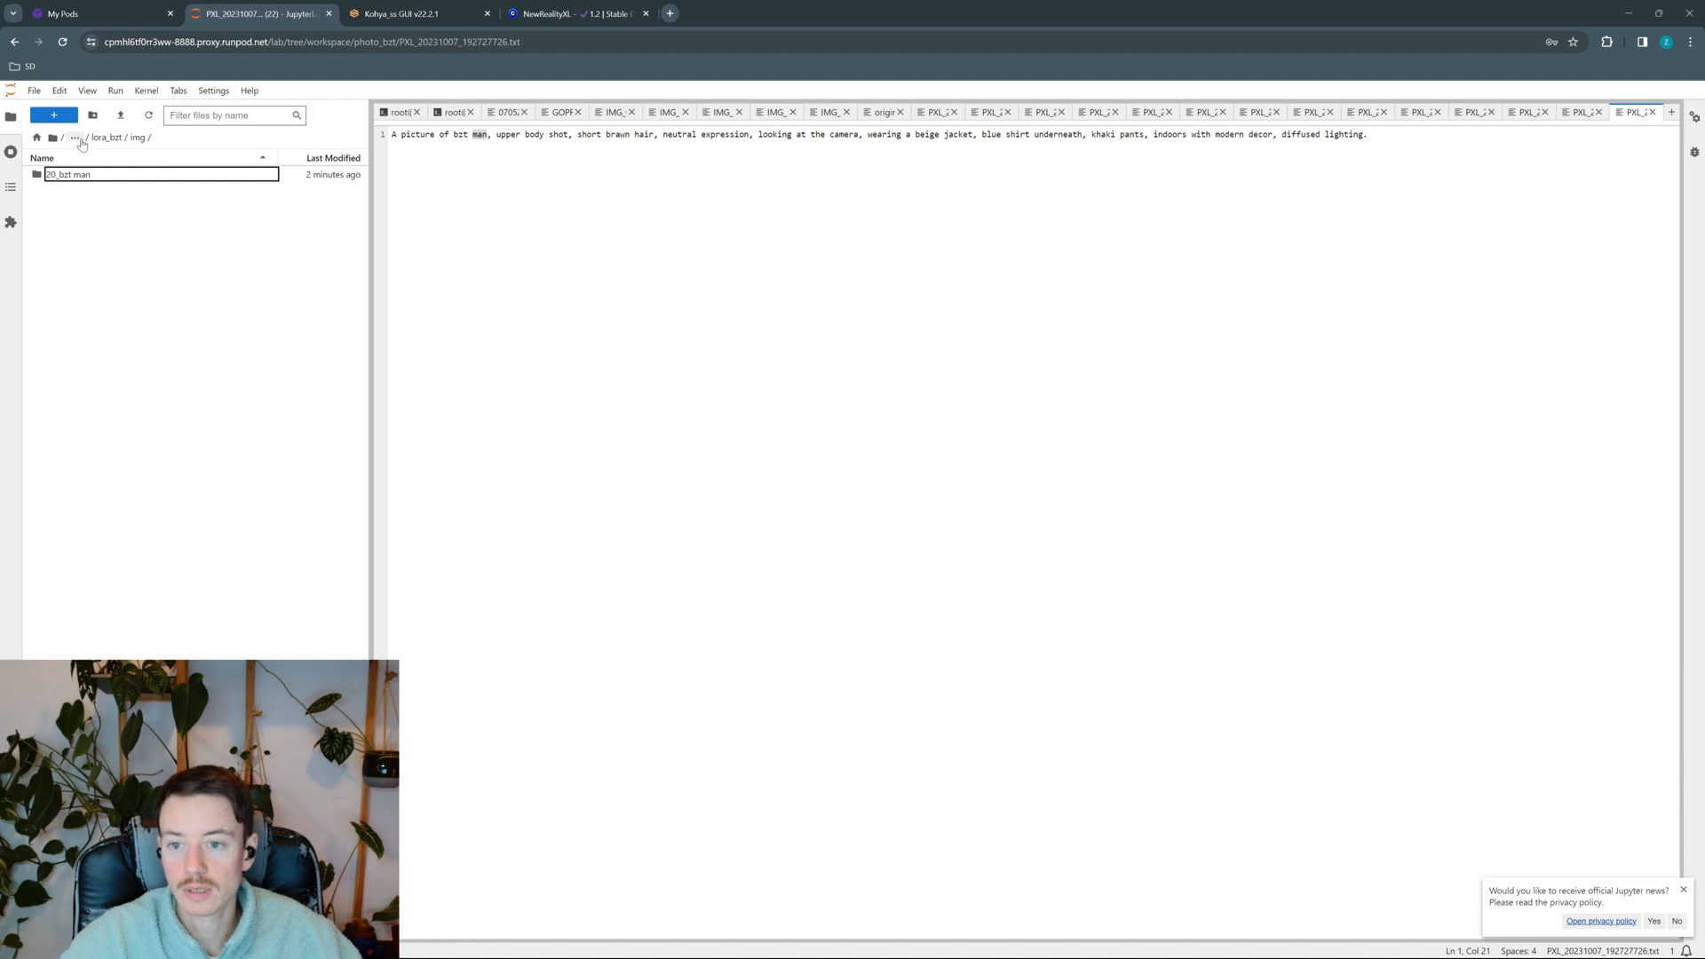
left_click(75, 138)
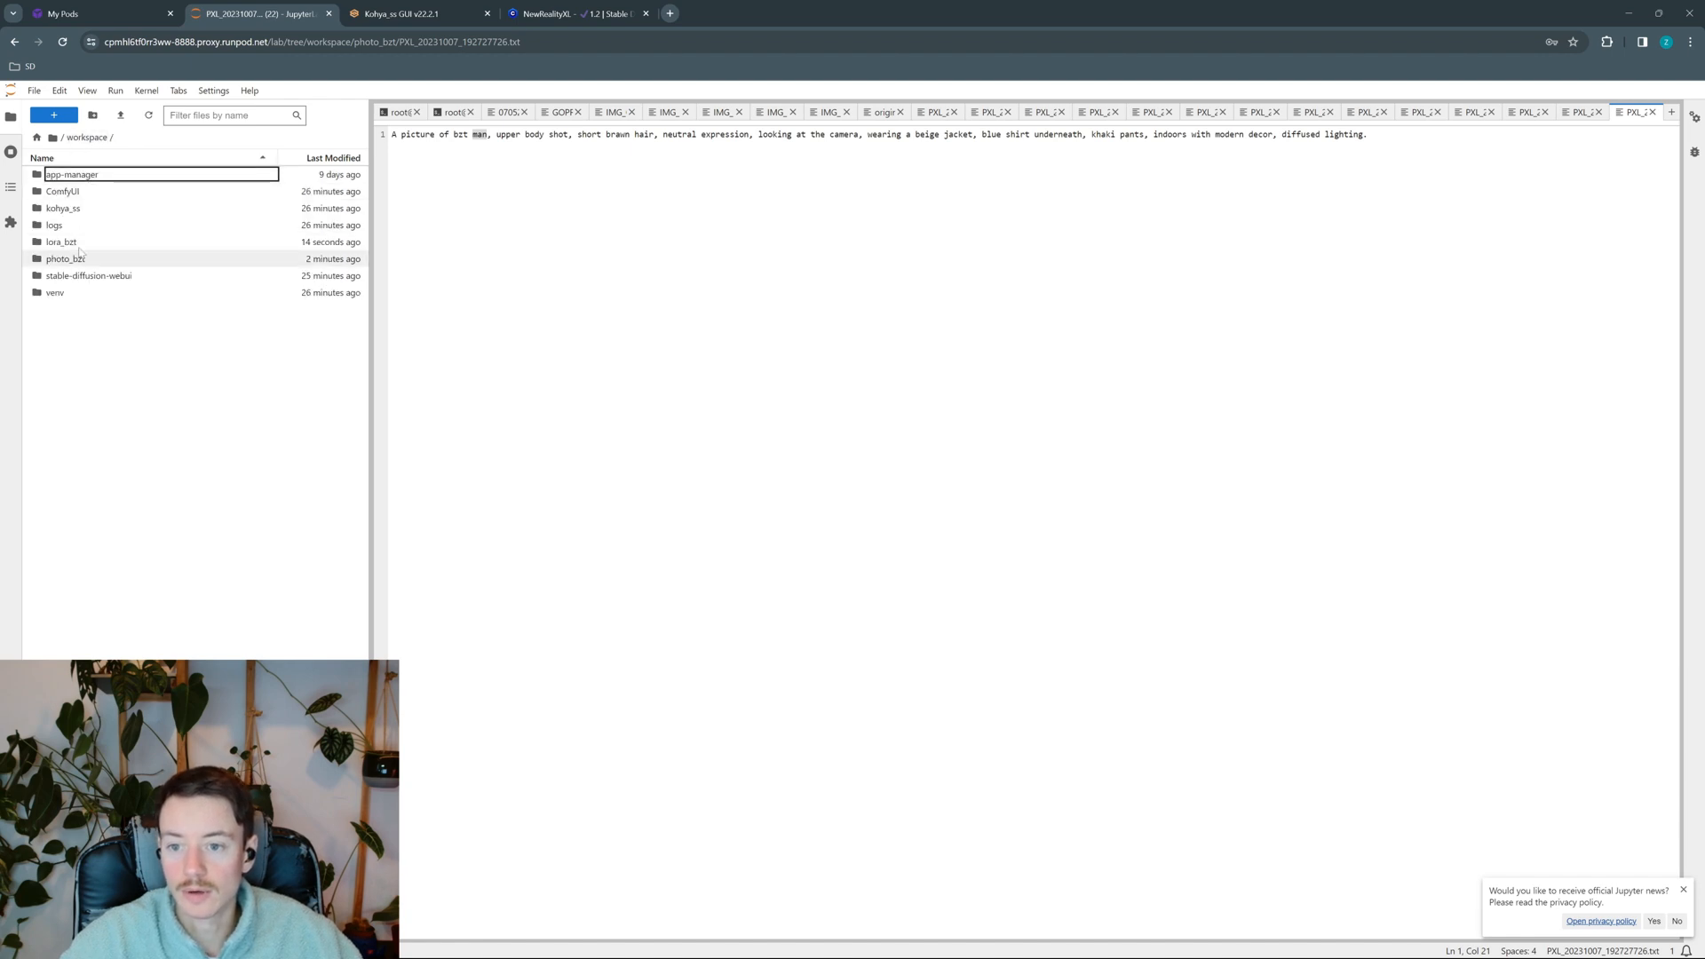
double_click(81, 242)
left_click(73, 195)
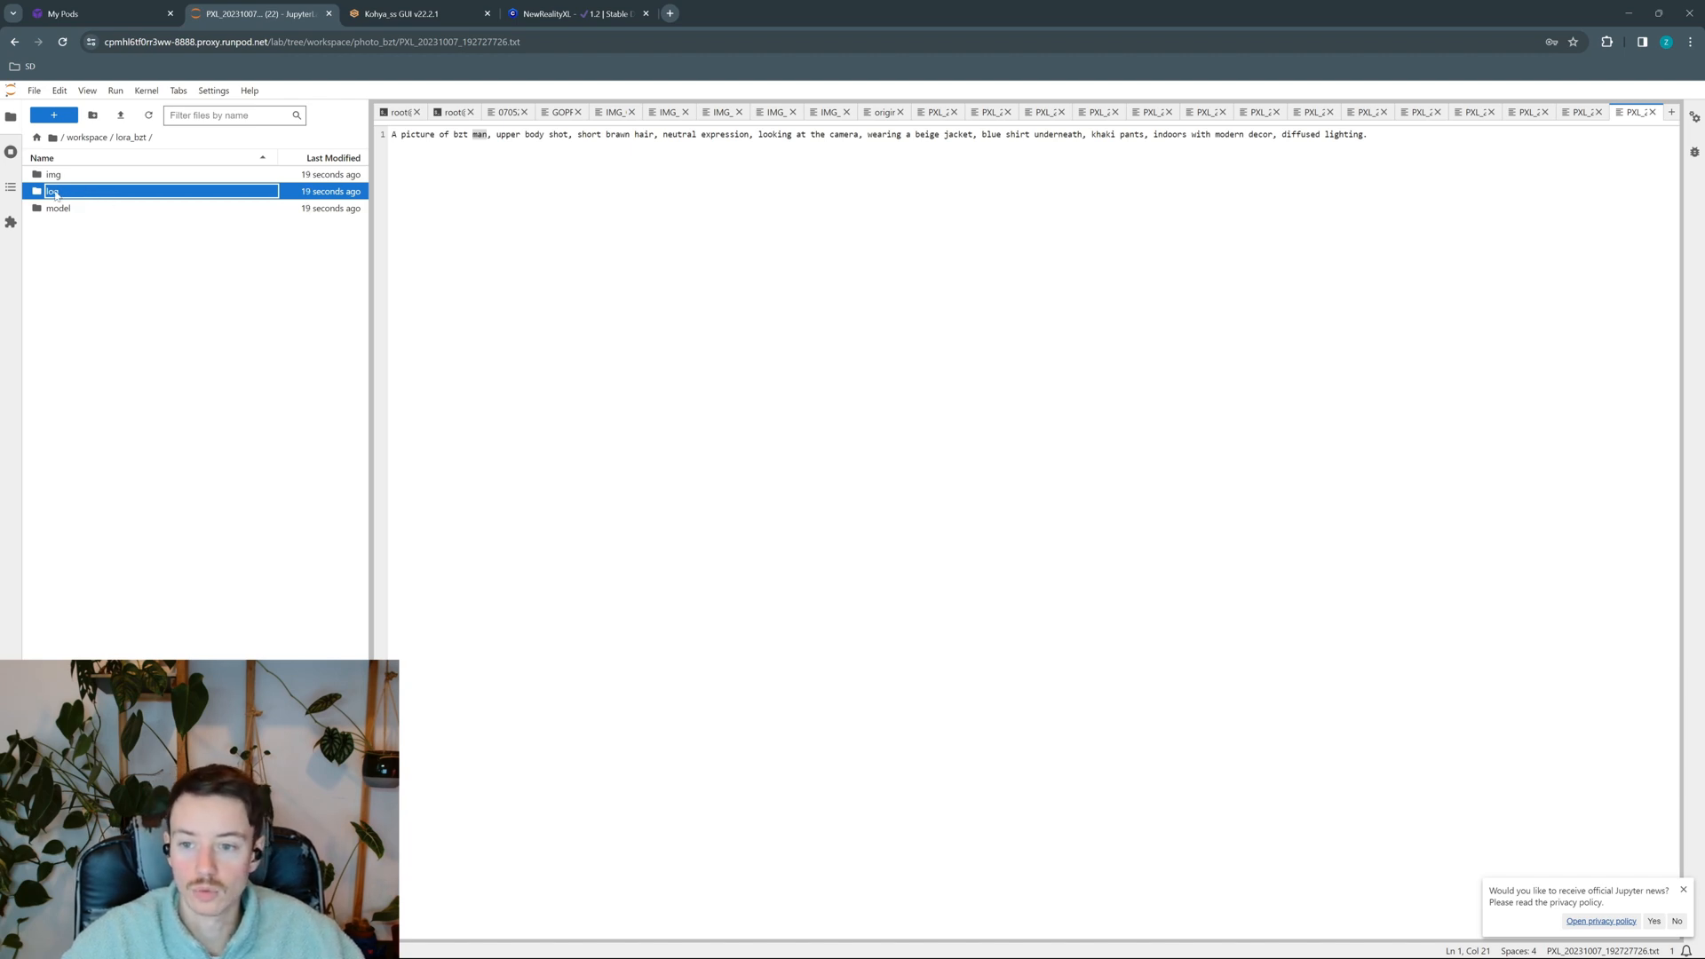
left_click(73, 210)
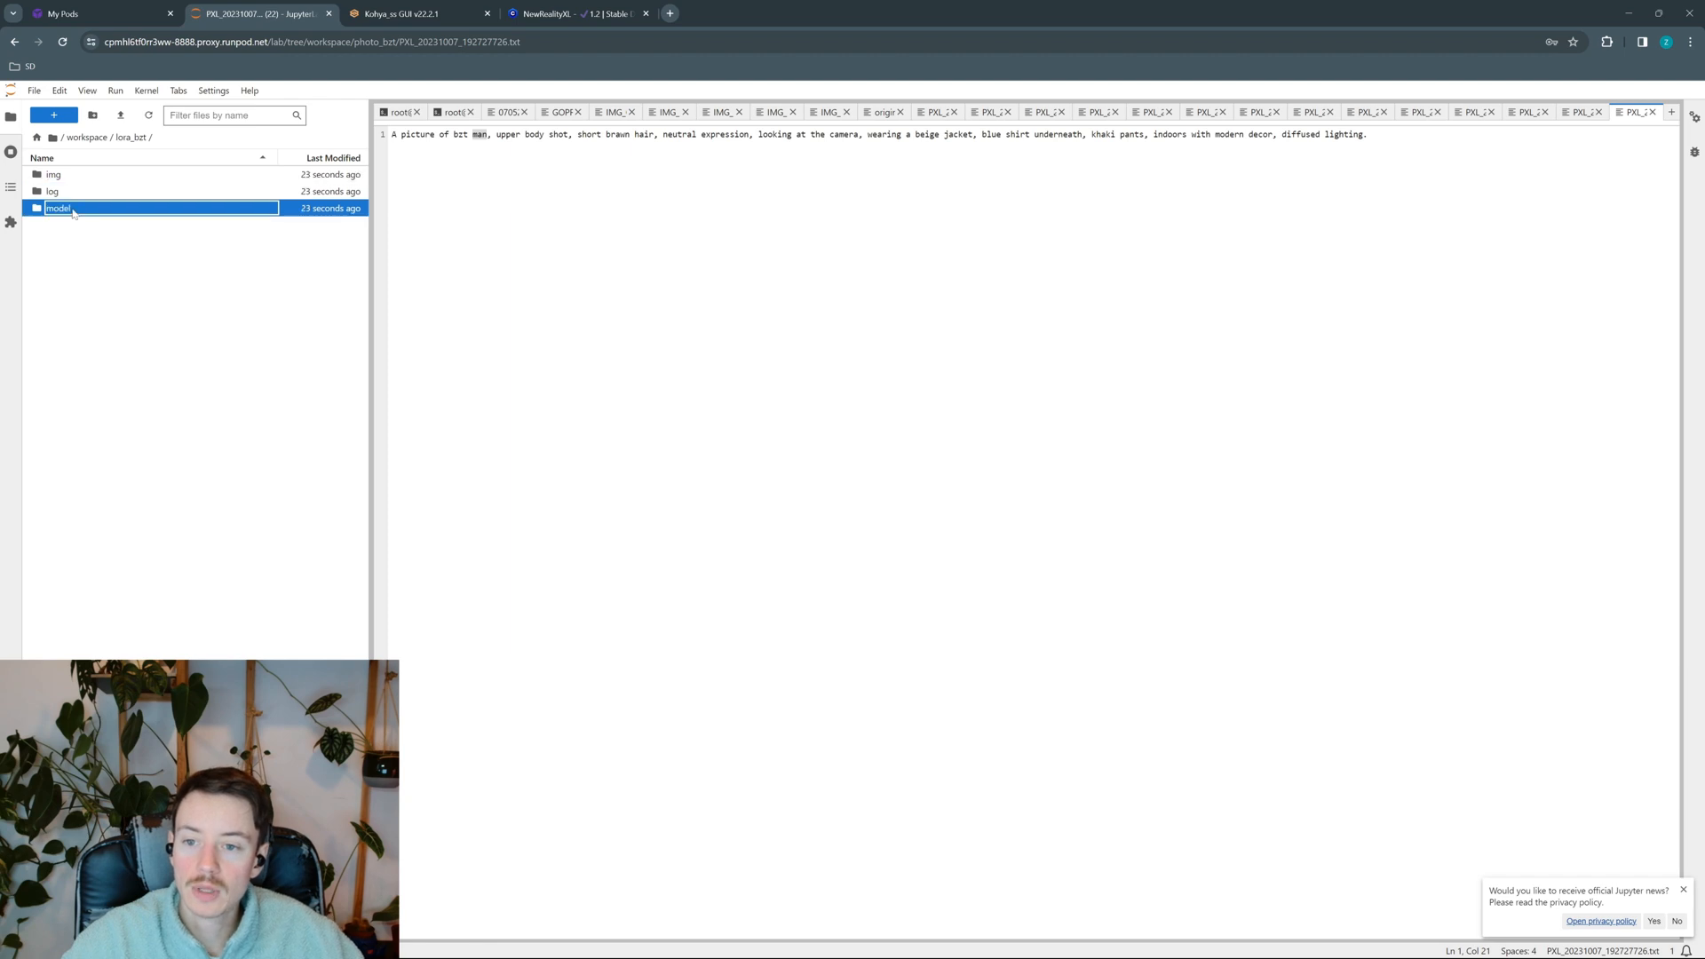
key("Return")
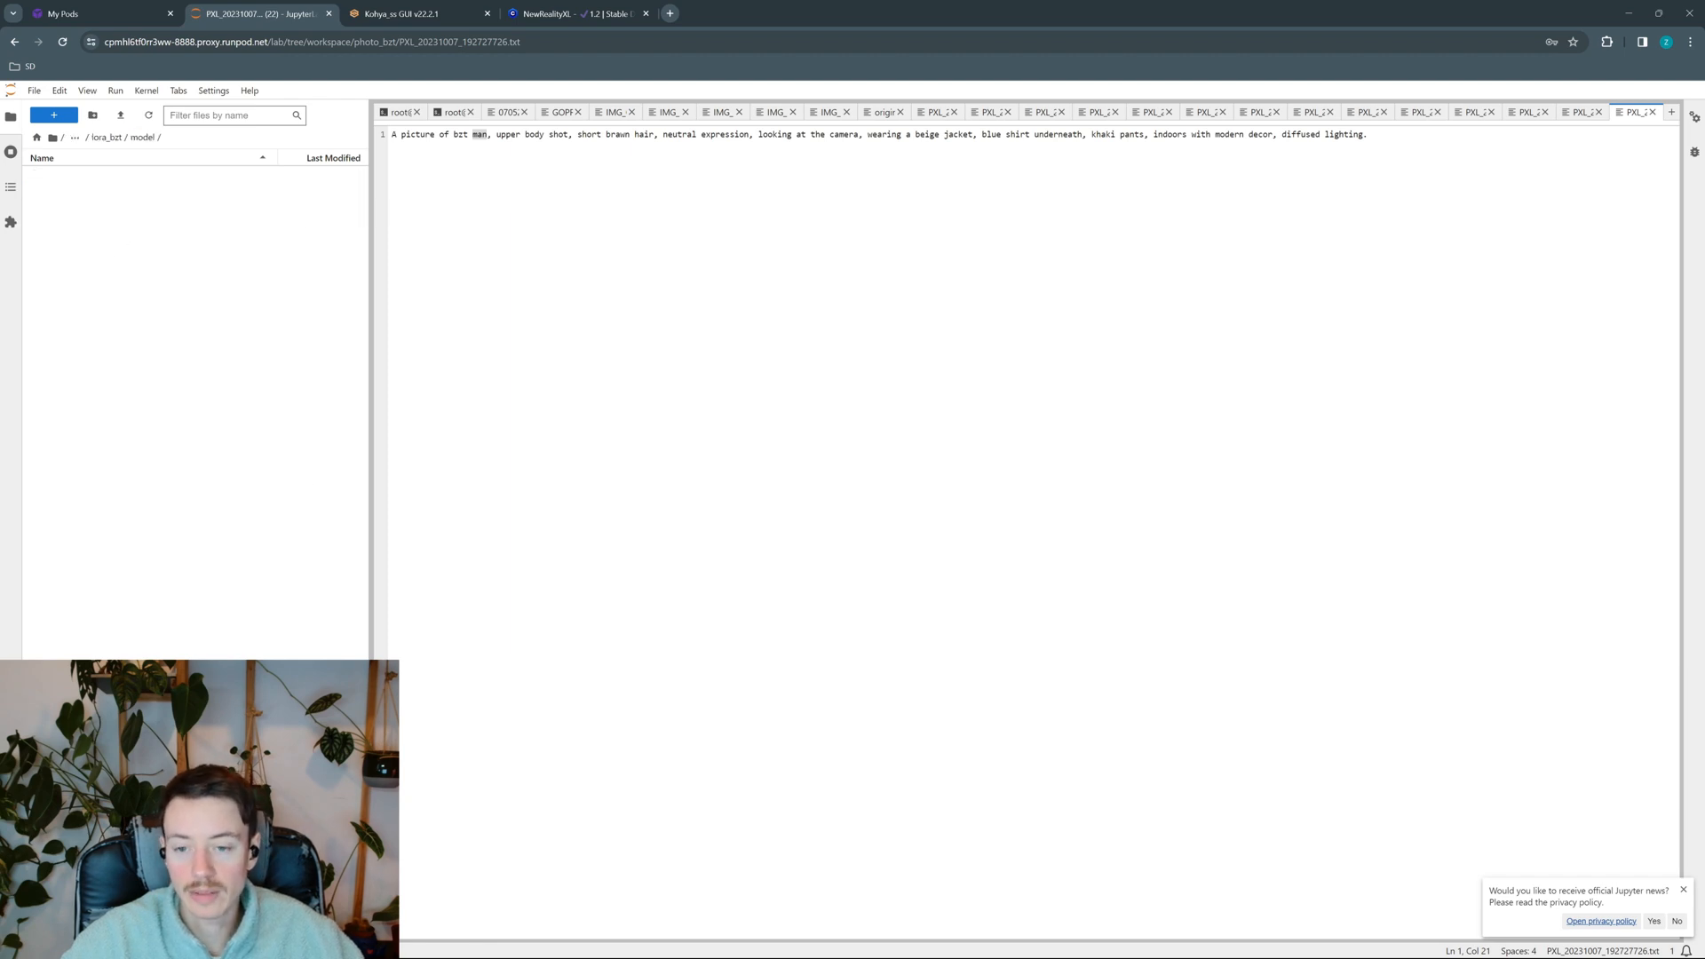
Switch back to Kohya_ss GUI, copy the prepared dataset info into the Folders settings and display them
left_click(402, 13)
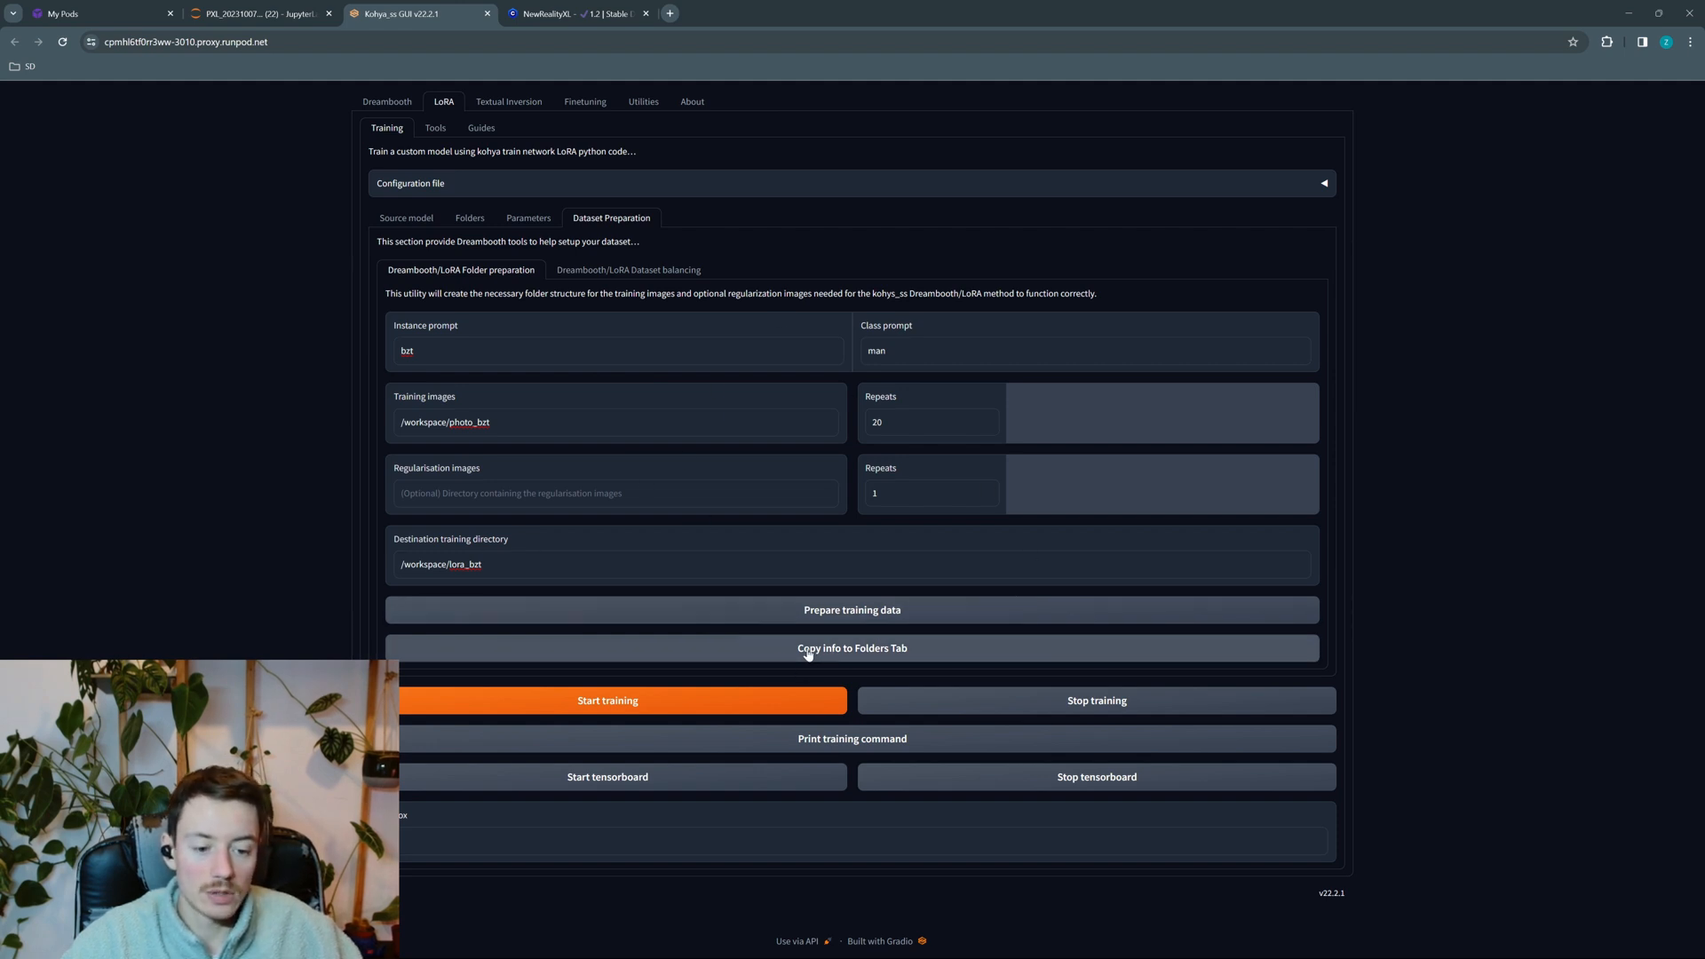
left_click(866, 655)
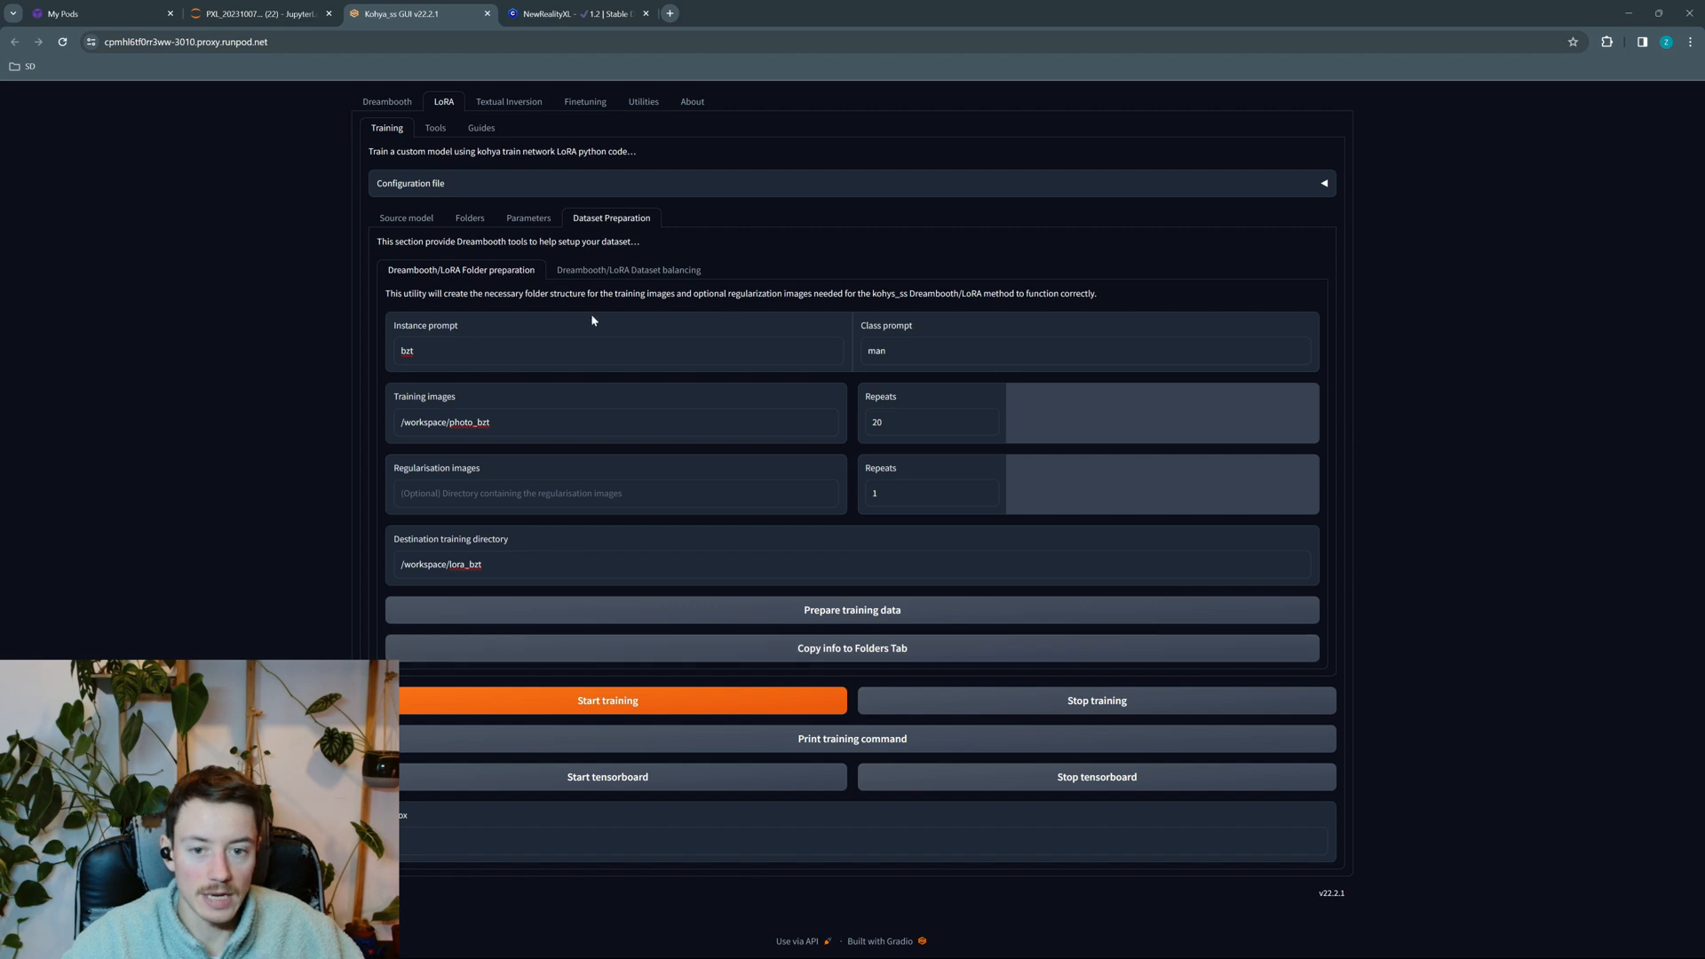
left_click(471, 221)
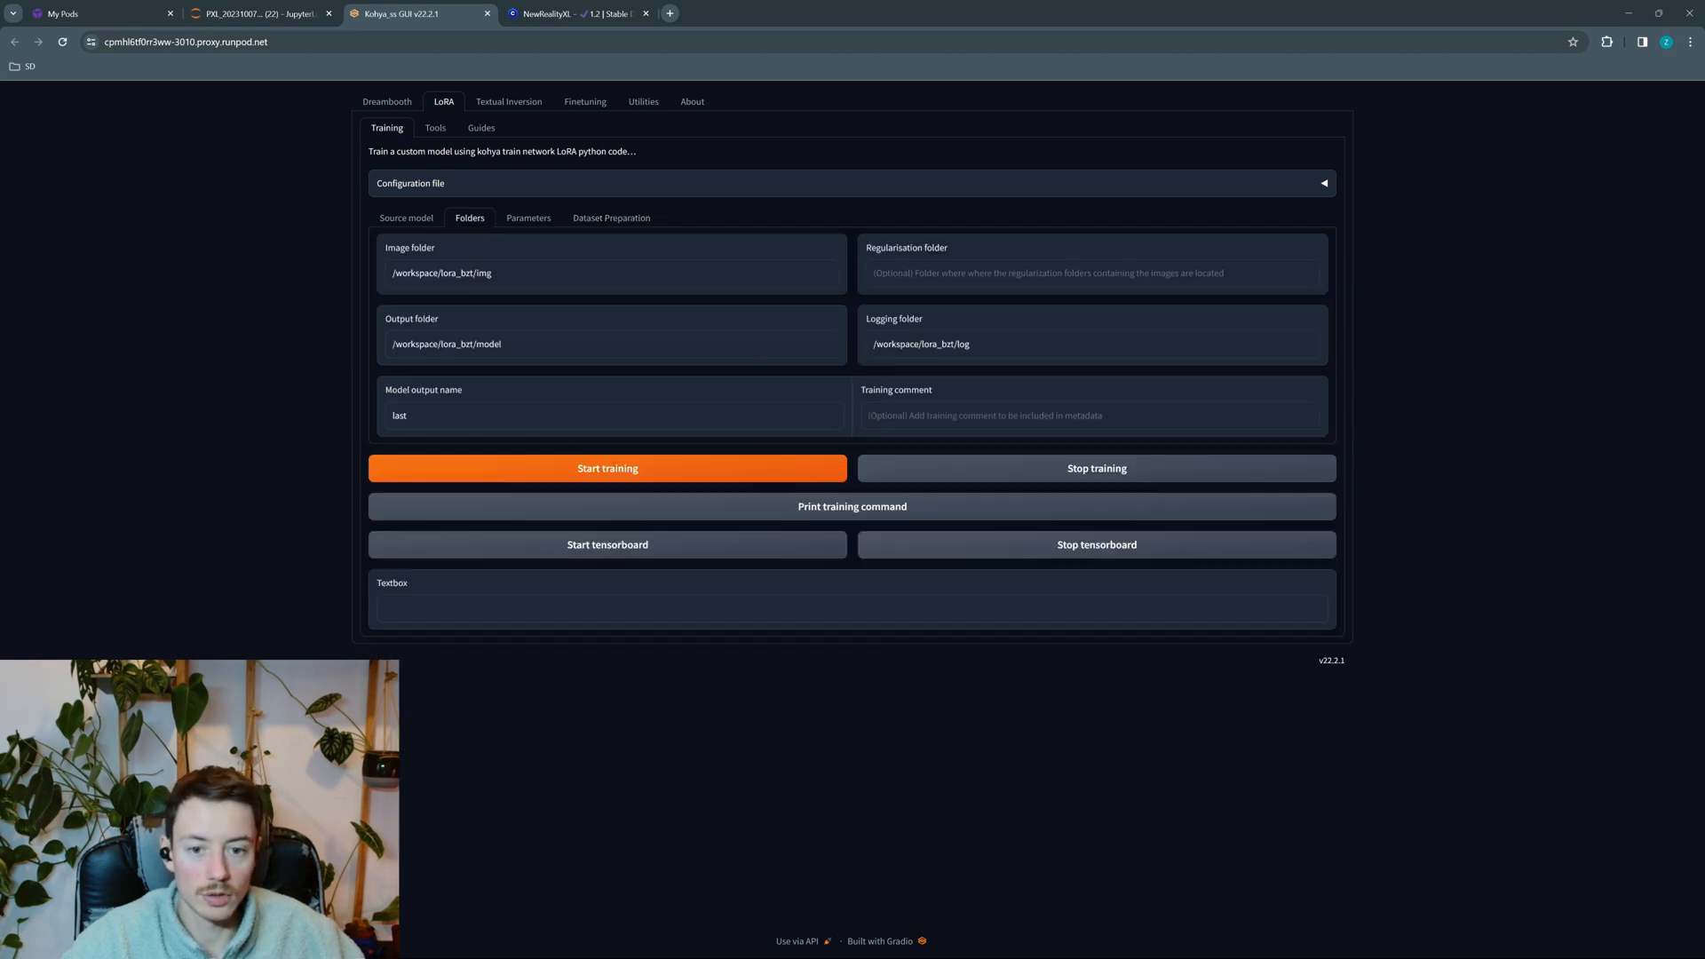
Set the model output name to bzt_lora_video_tuto
left_click(547, 391)
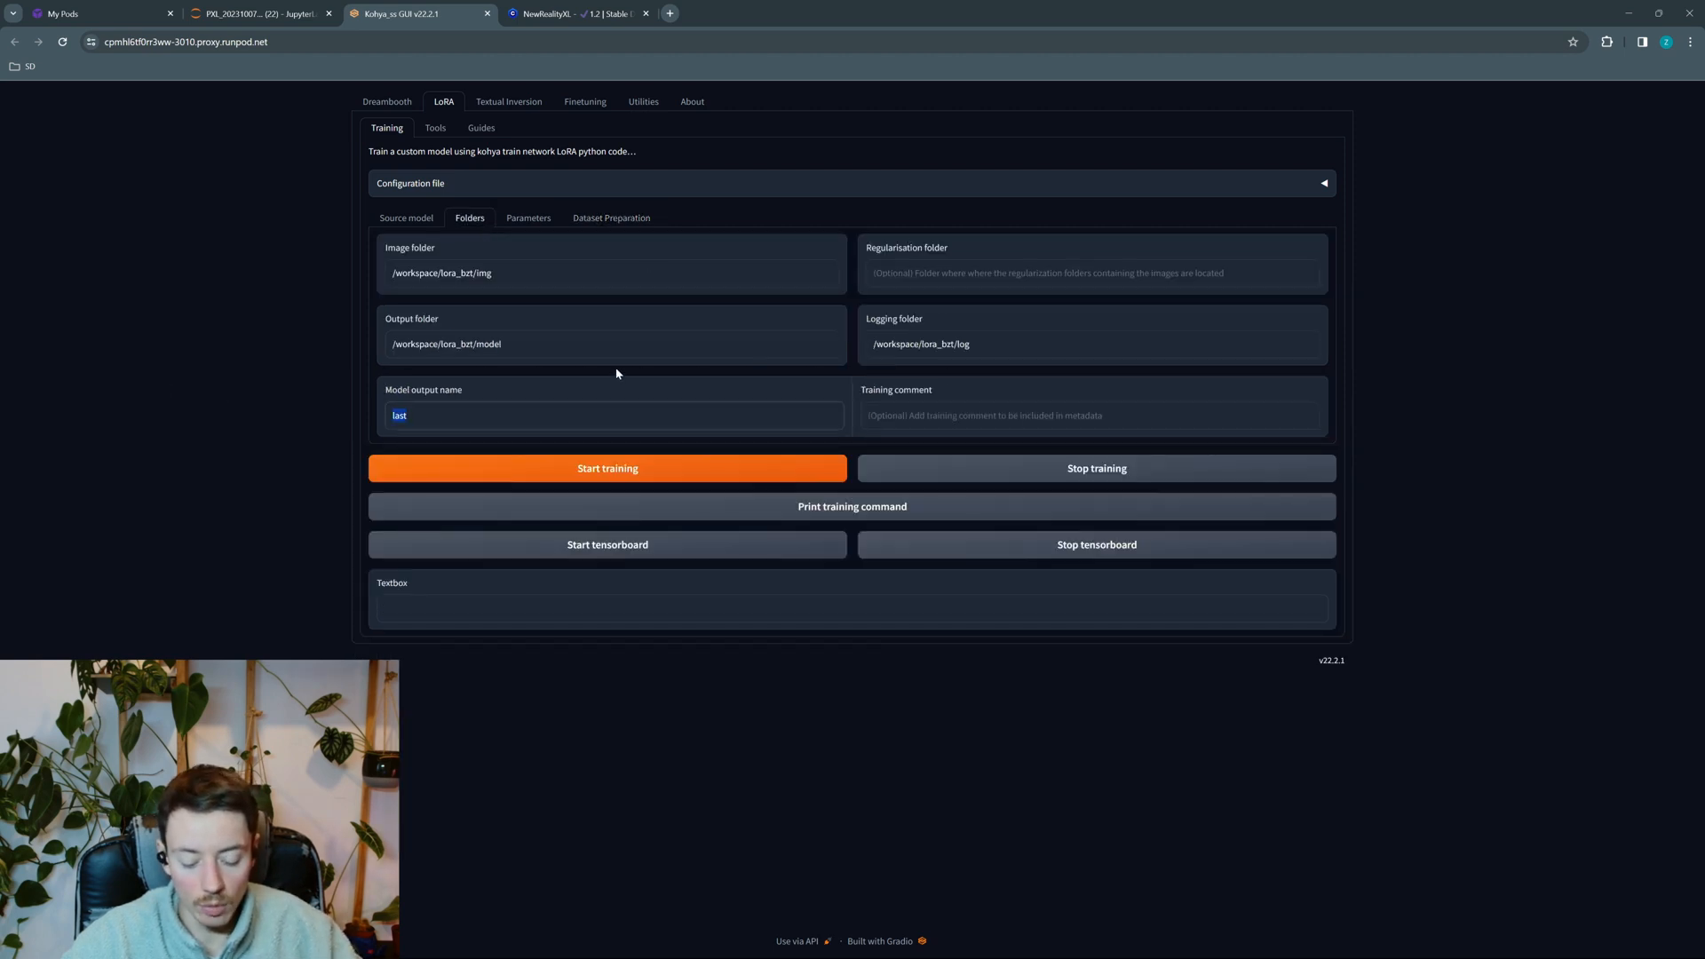
type("bzt")
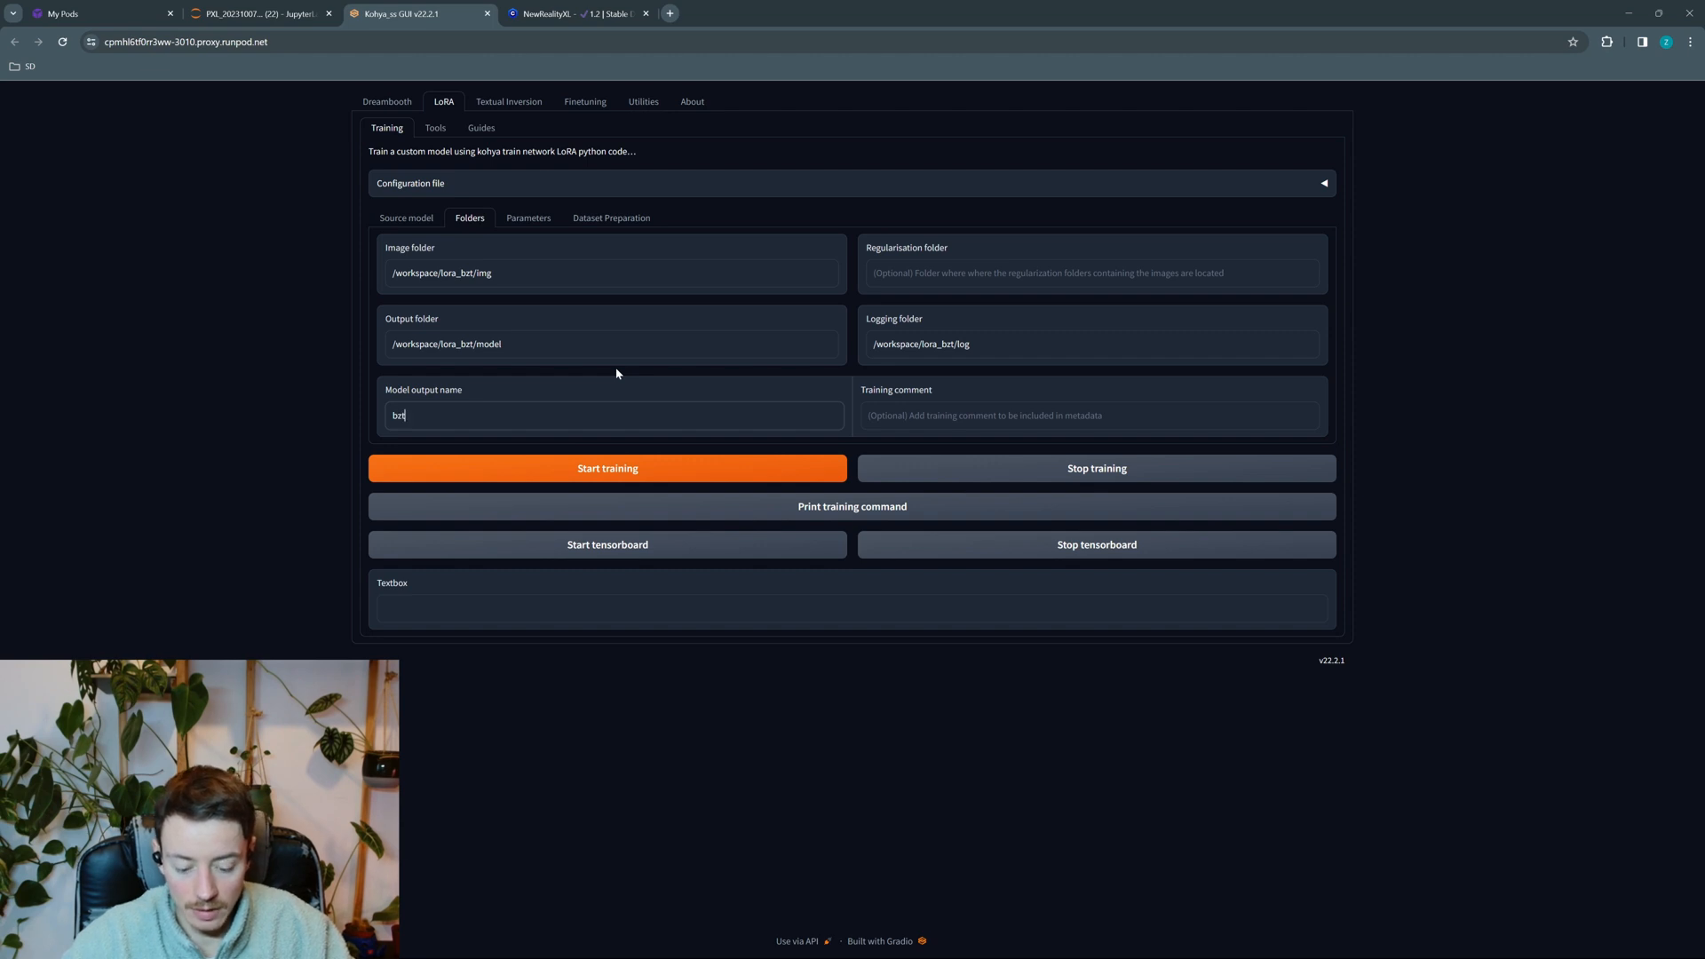
type("_lora-")
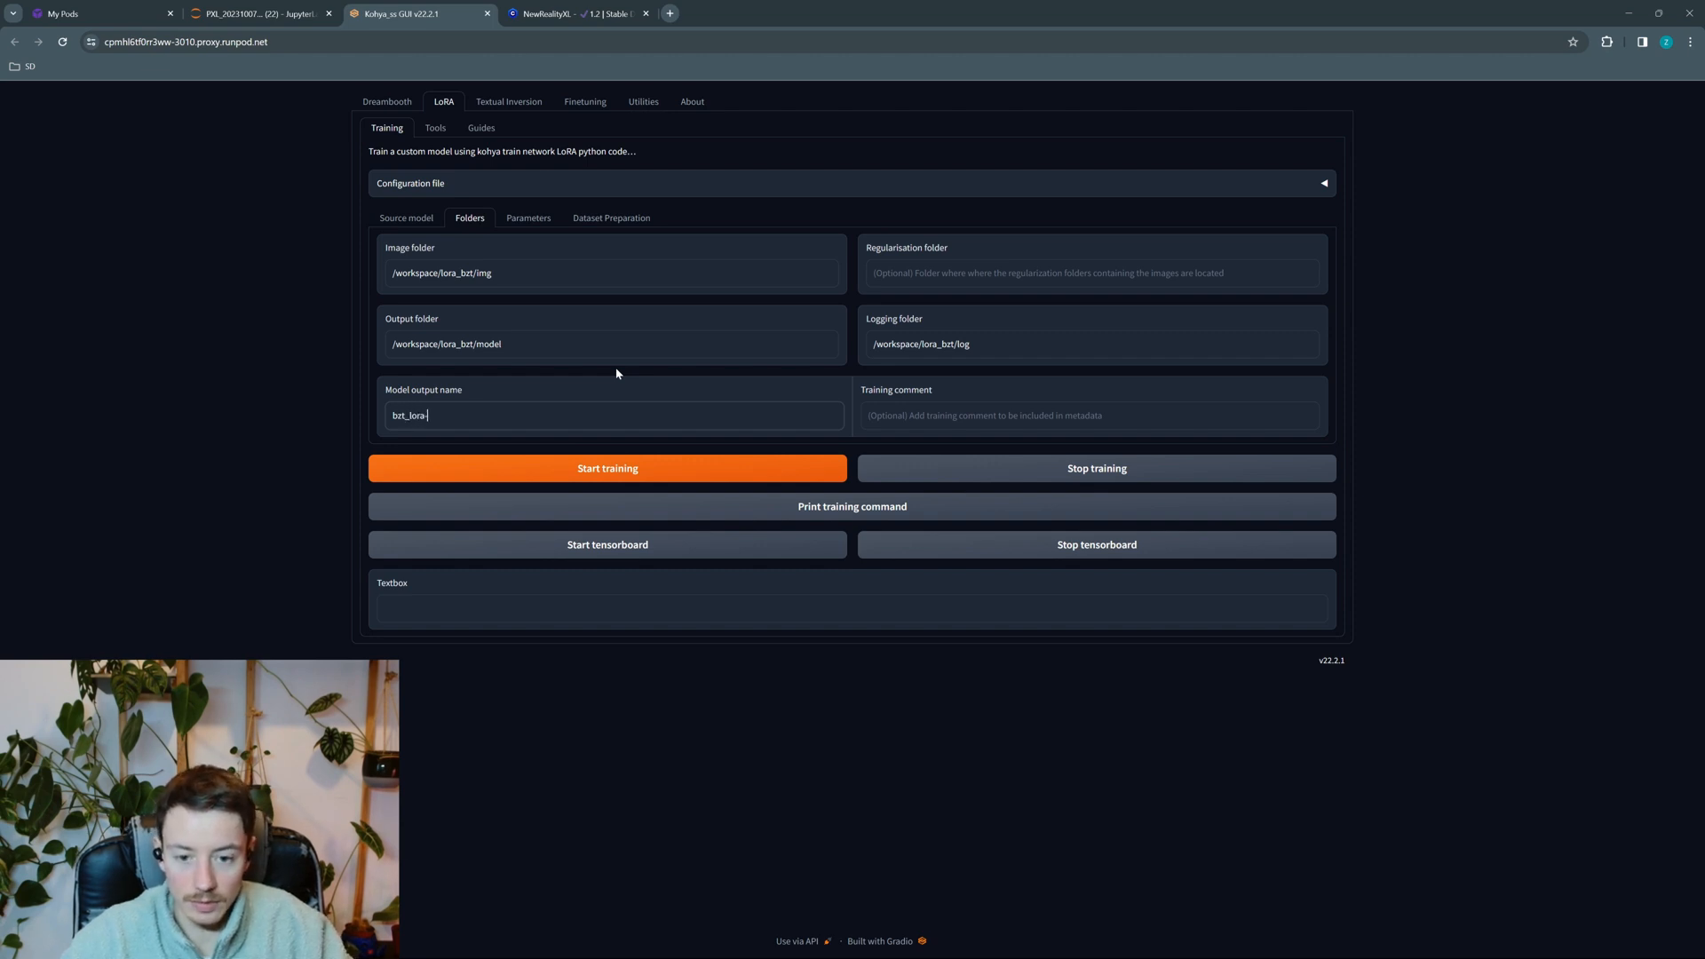
type("video")
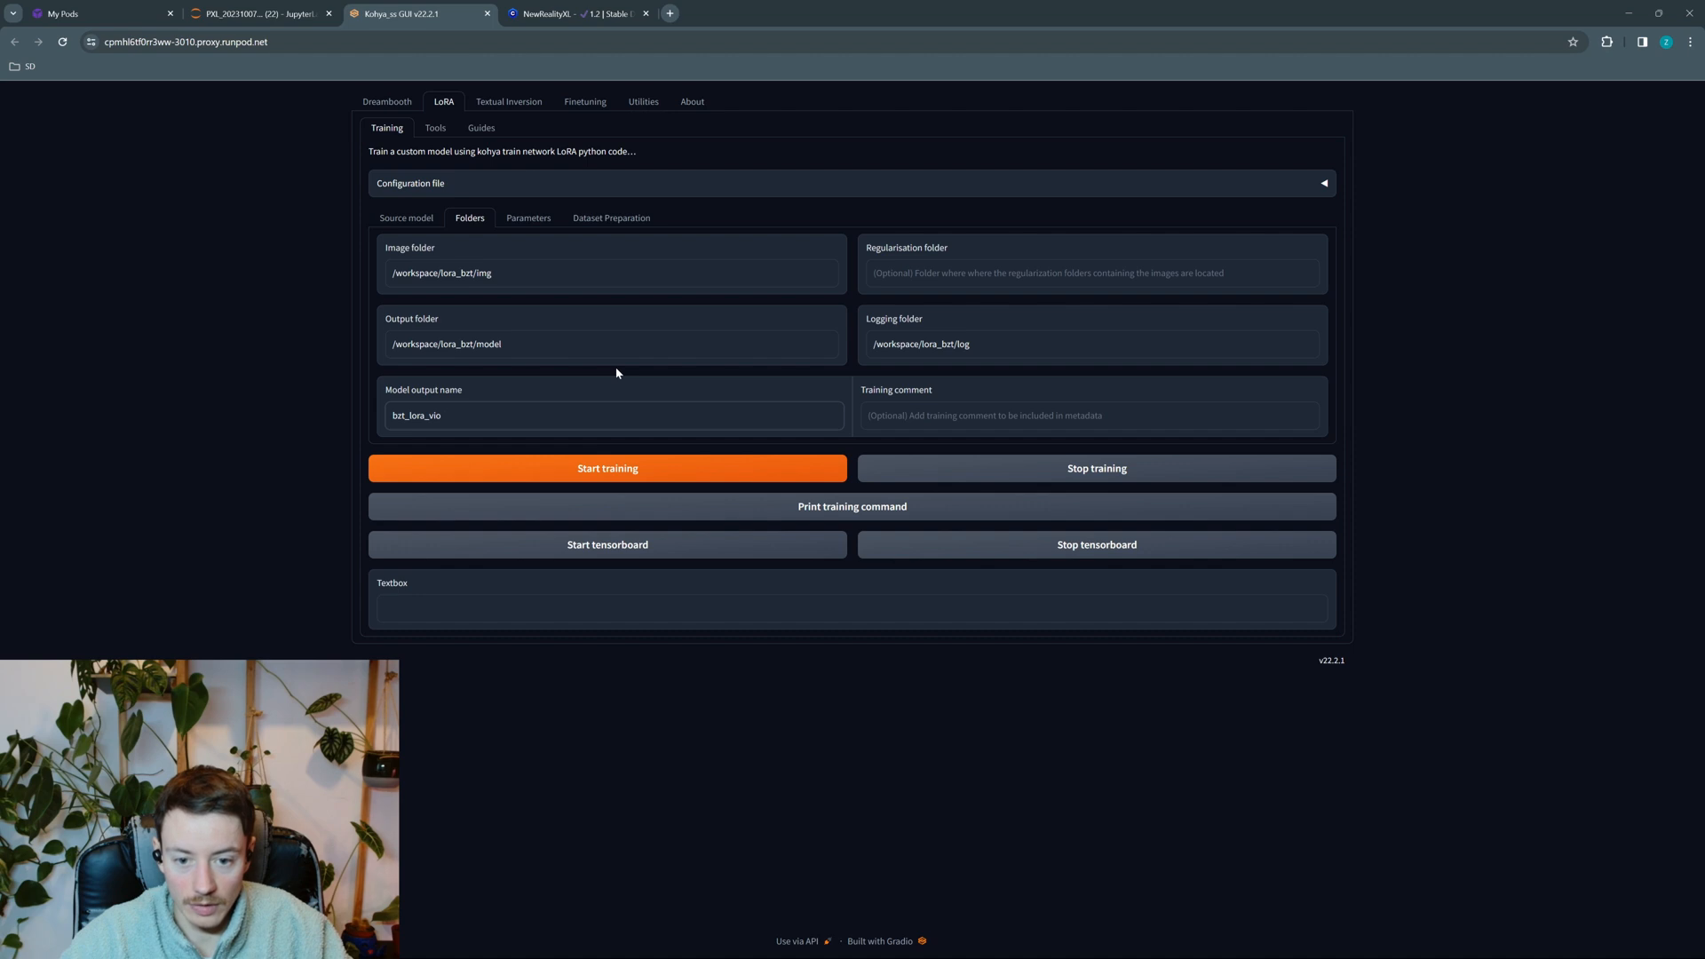
type("_tuto")
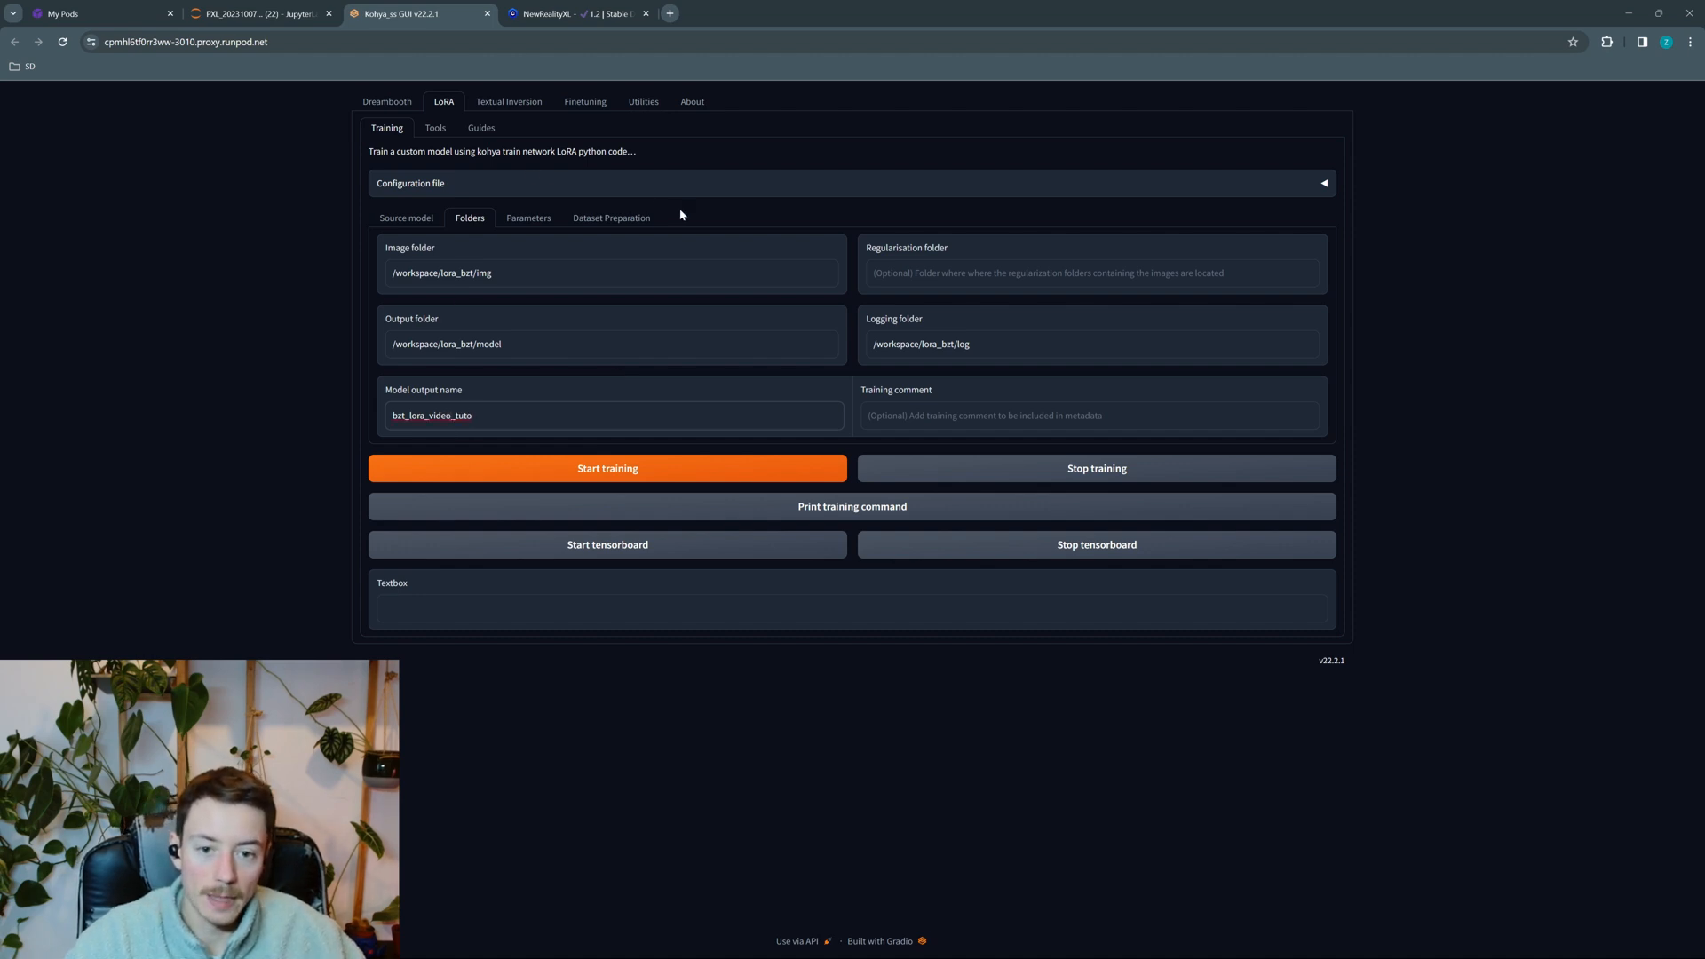
Open the training parameters and look over the basic settings and the available LoRA types
left_click(529, 219)
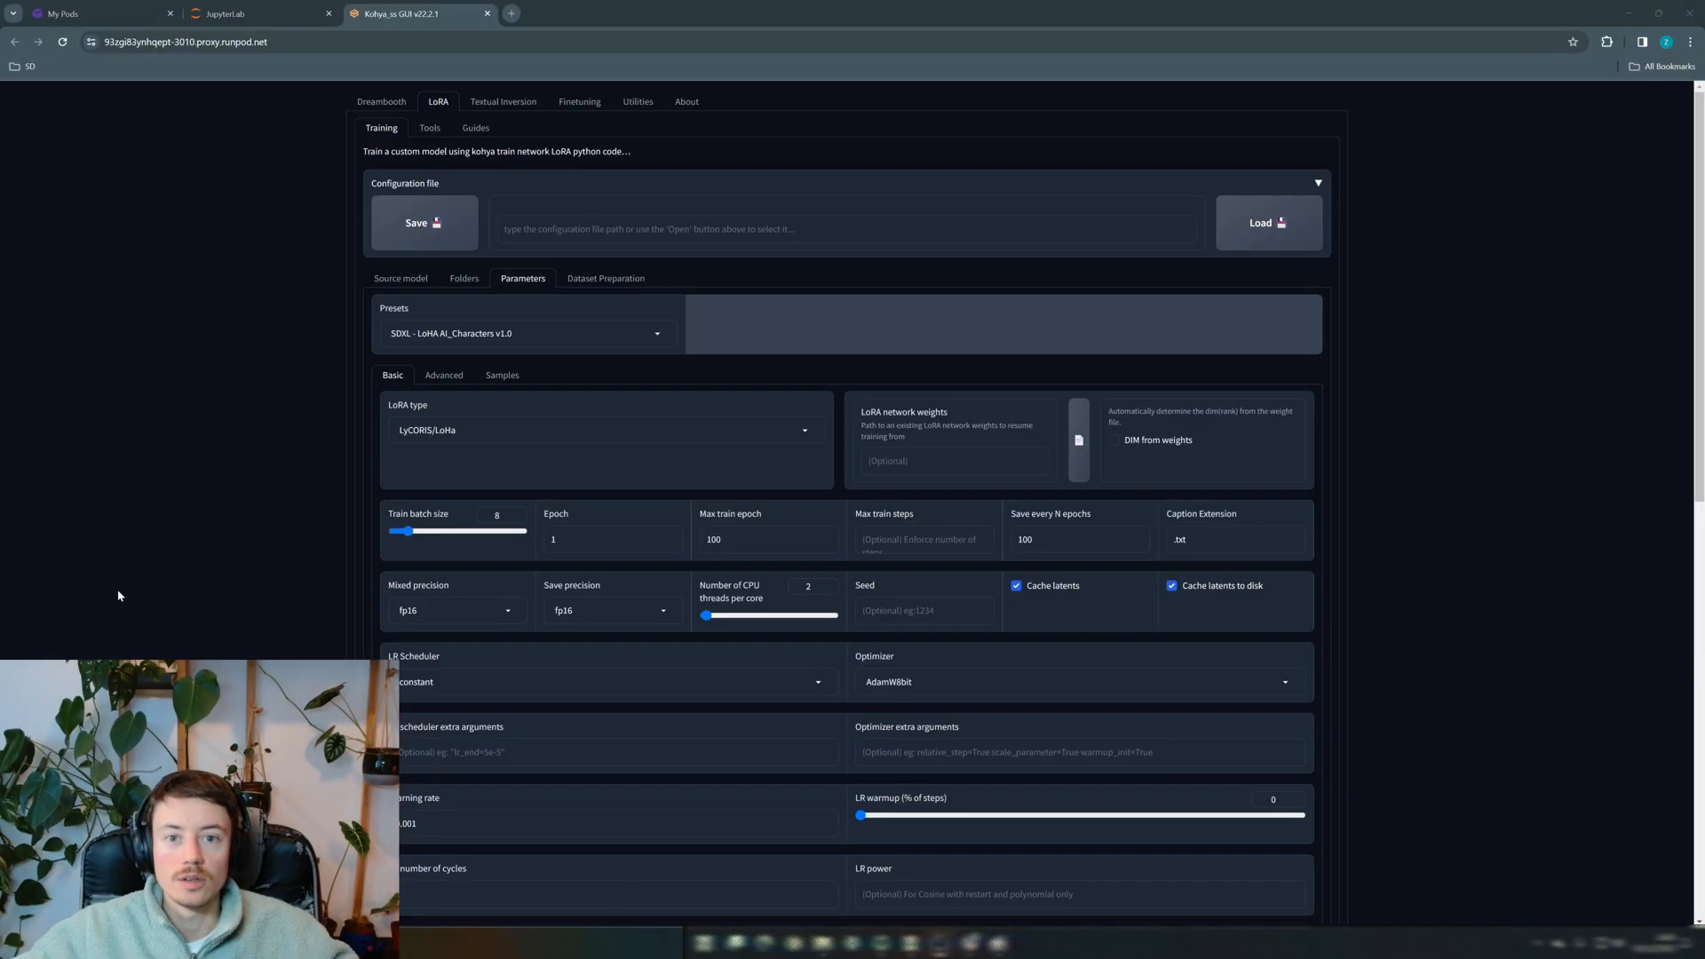
scroll(523, 450, "down", 10)
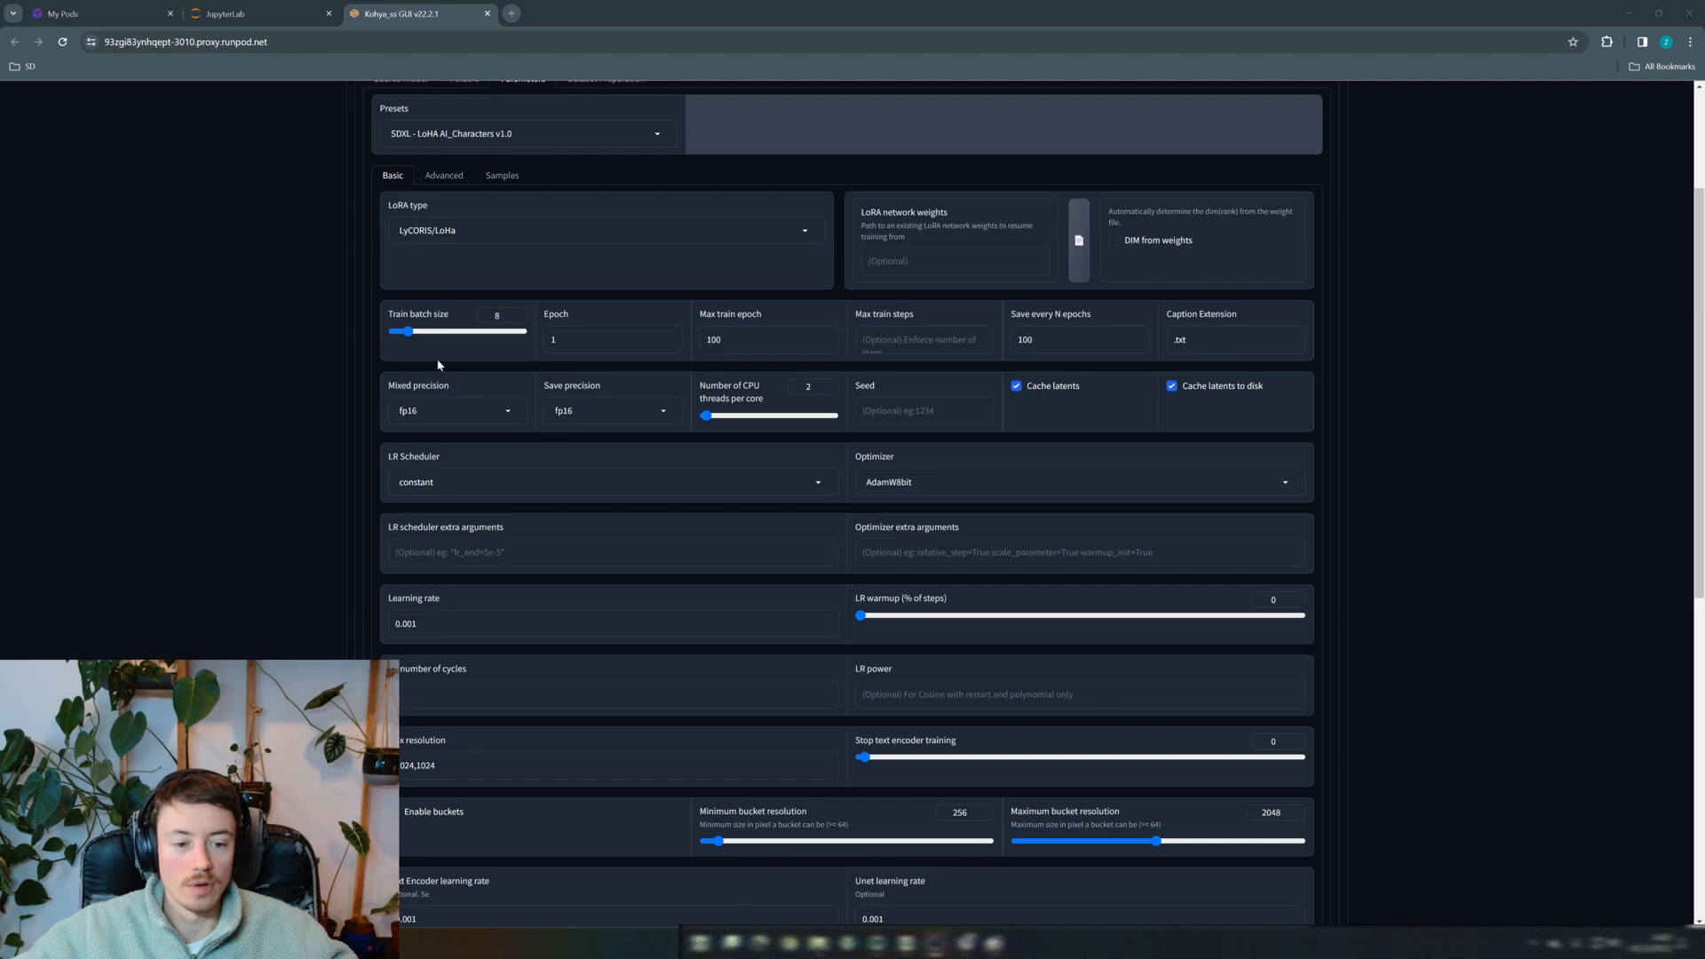
scroll(611, 566, "up", 5)
scroll(611, 563, "up", 4)
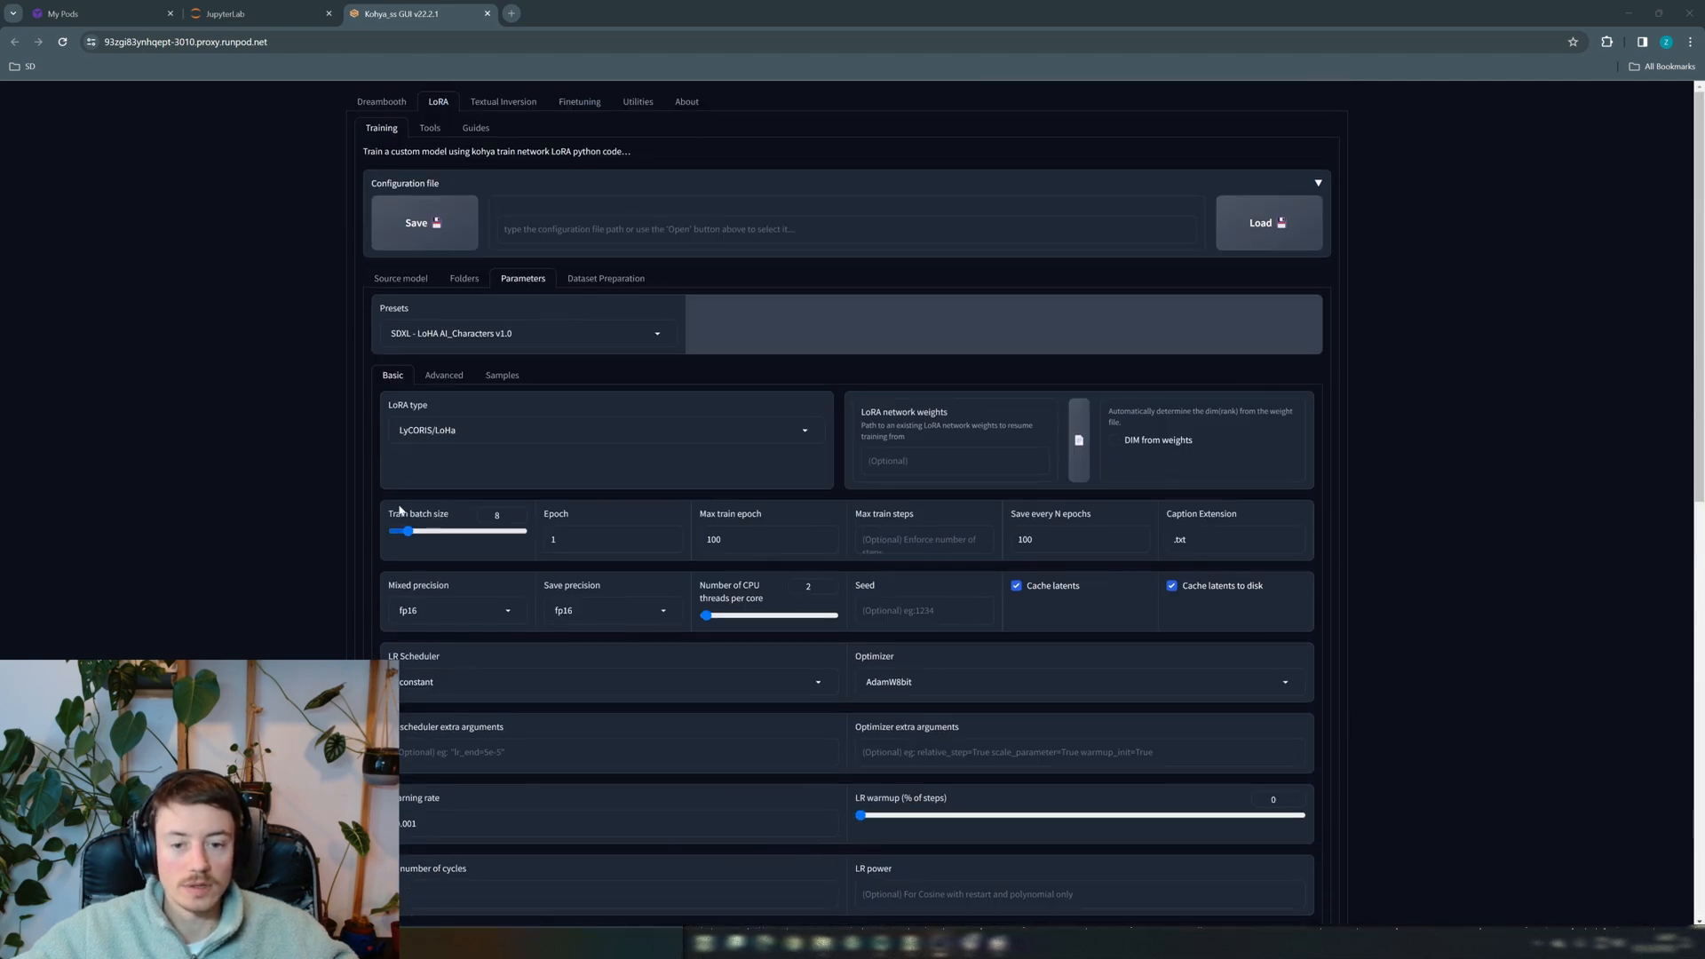
left_click(444, 430)
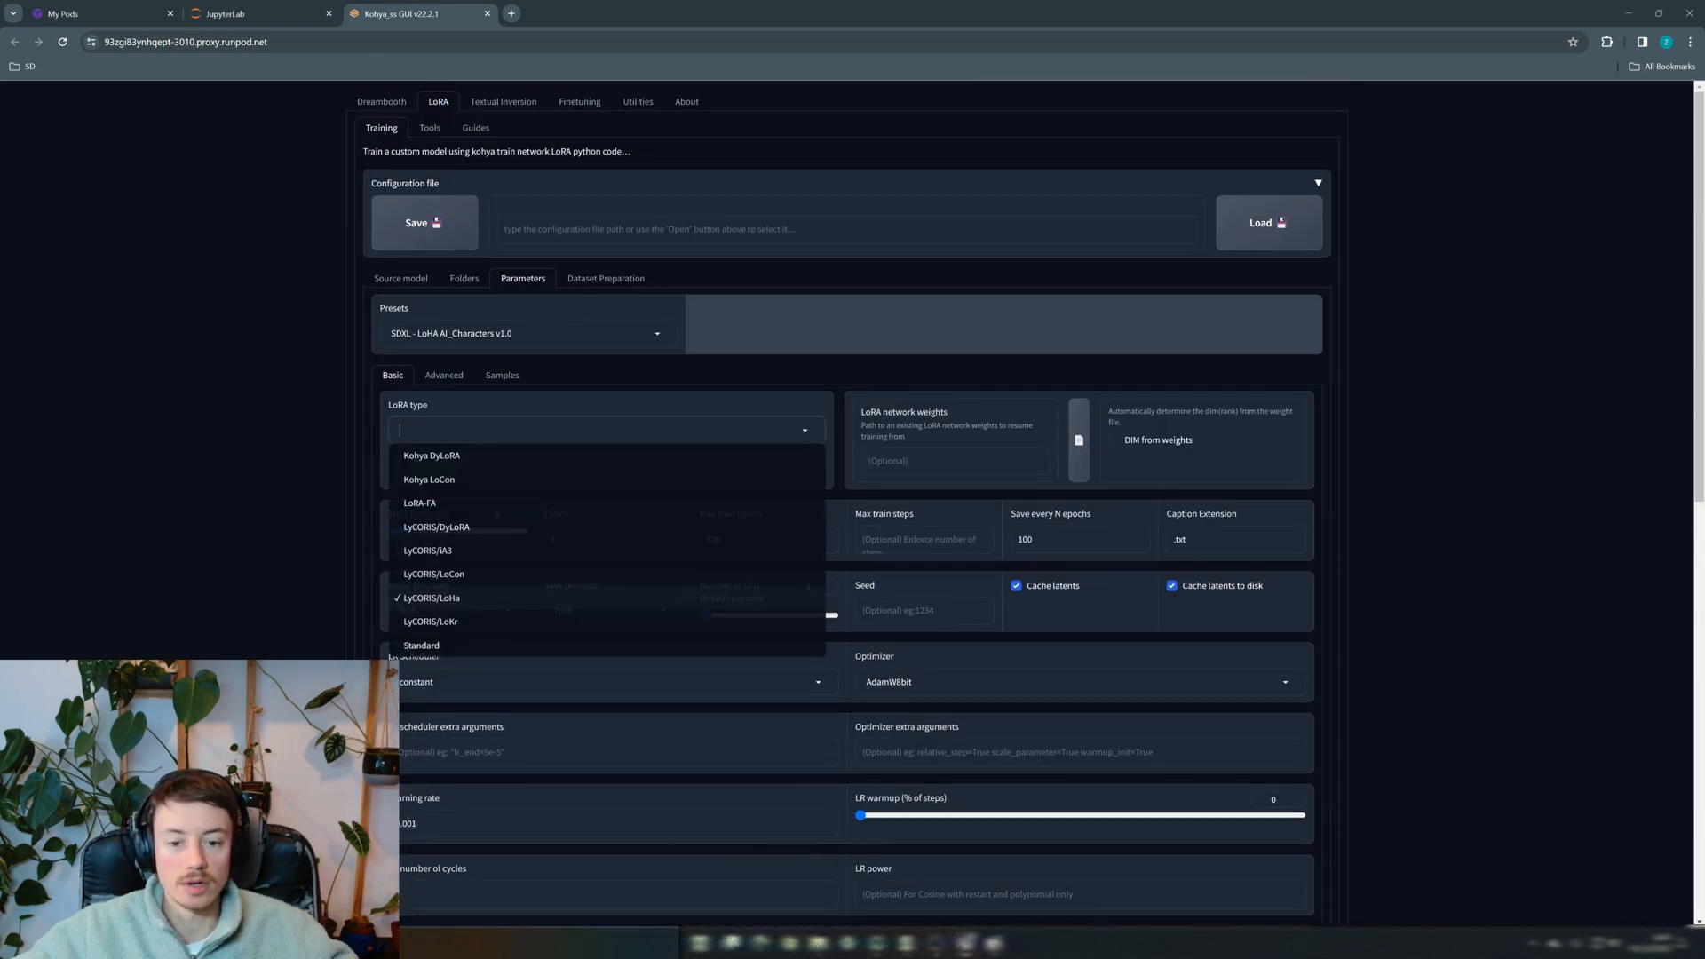
left_click(332, 433)
scroll(295, 430, "down", 3)
scroll(417, 470, "up", 3)
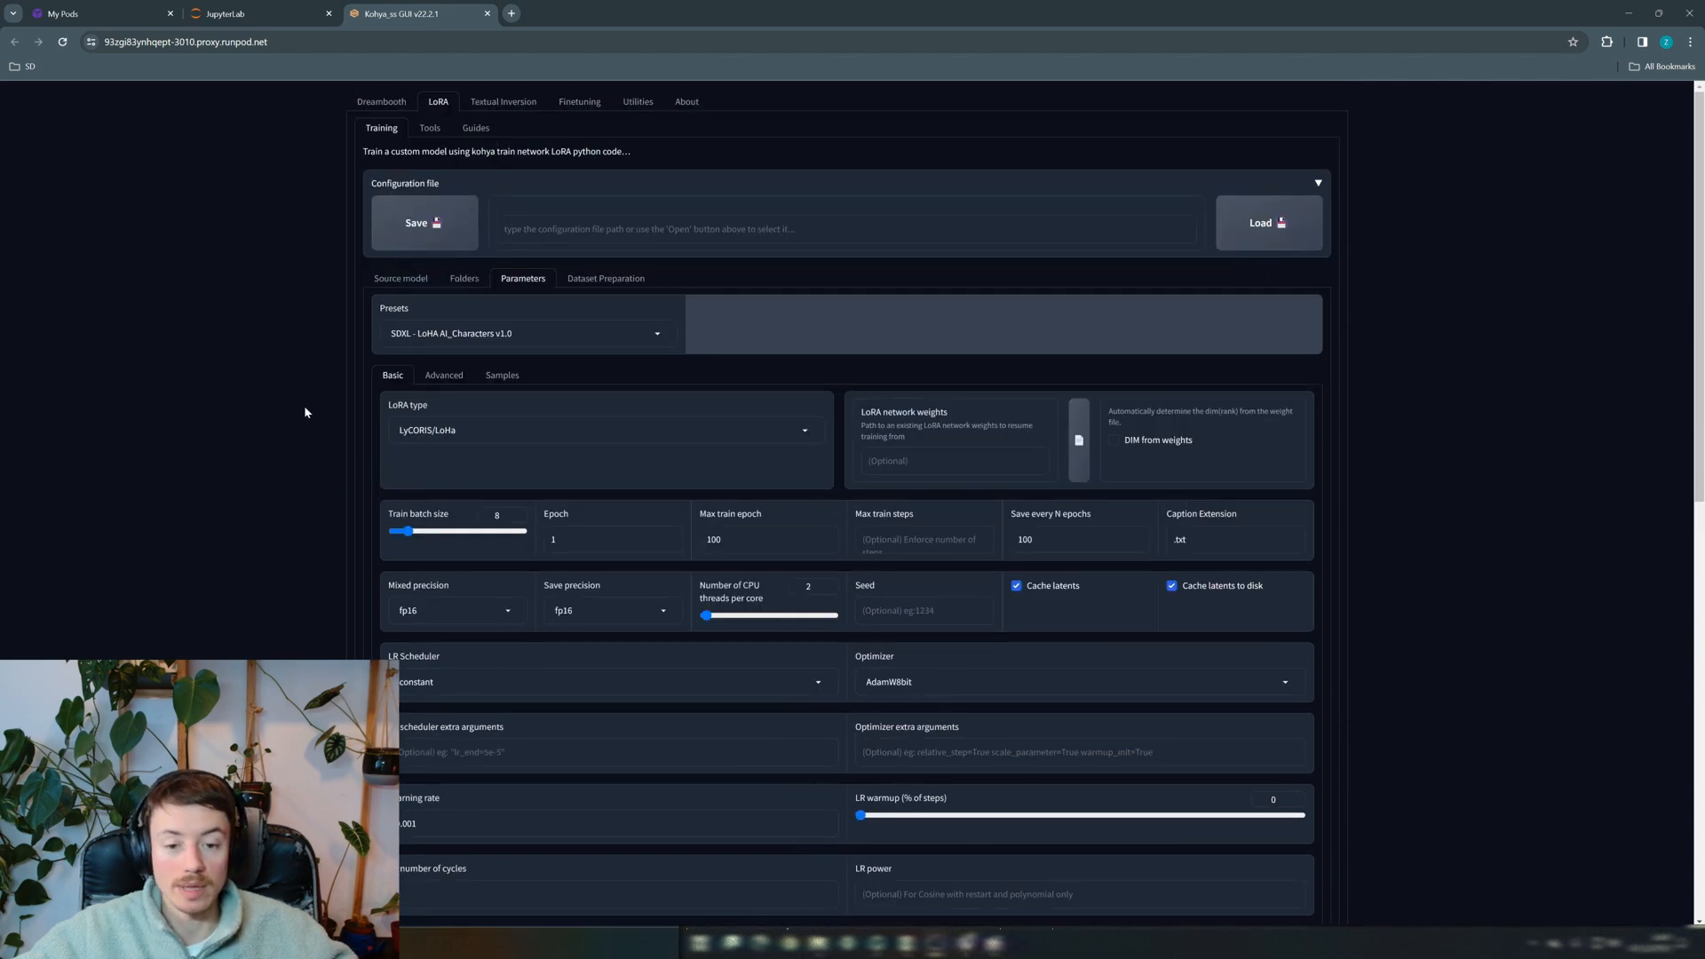
scroll(802, 533, "down", 2)
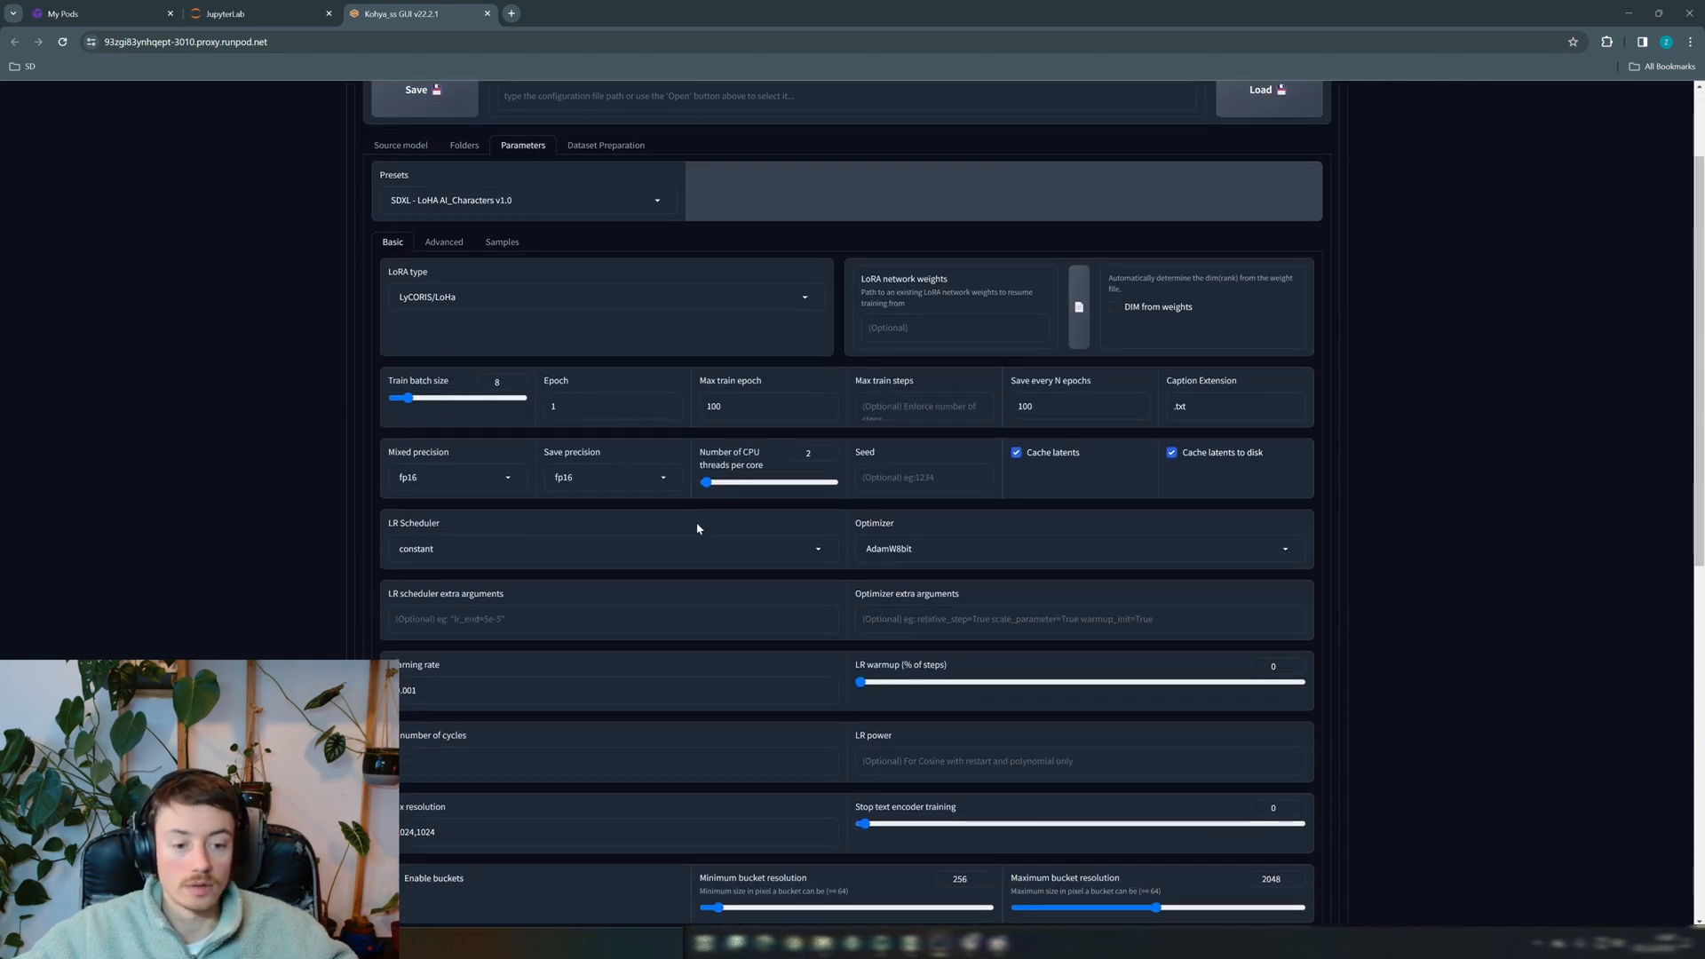
scroll(612, 567, "down", 1)
scroll(612, 567, "up", 3)
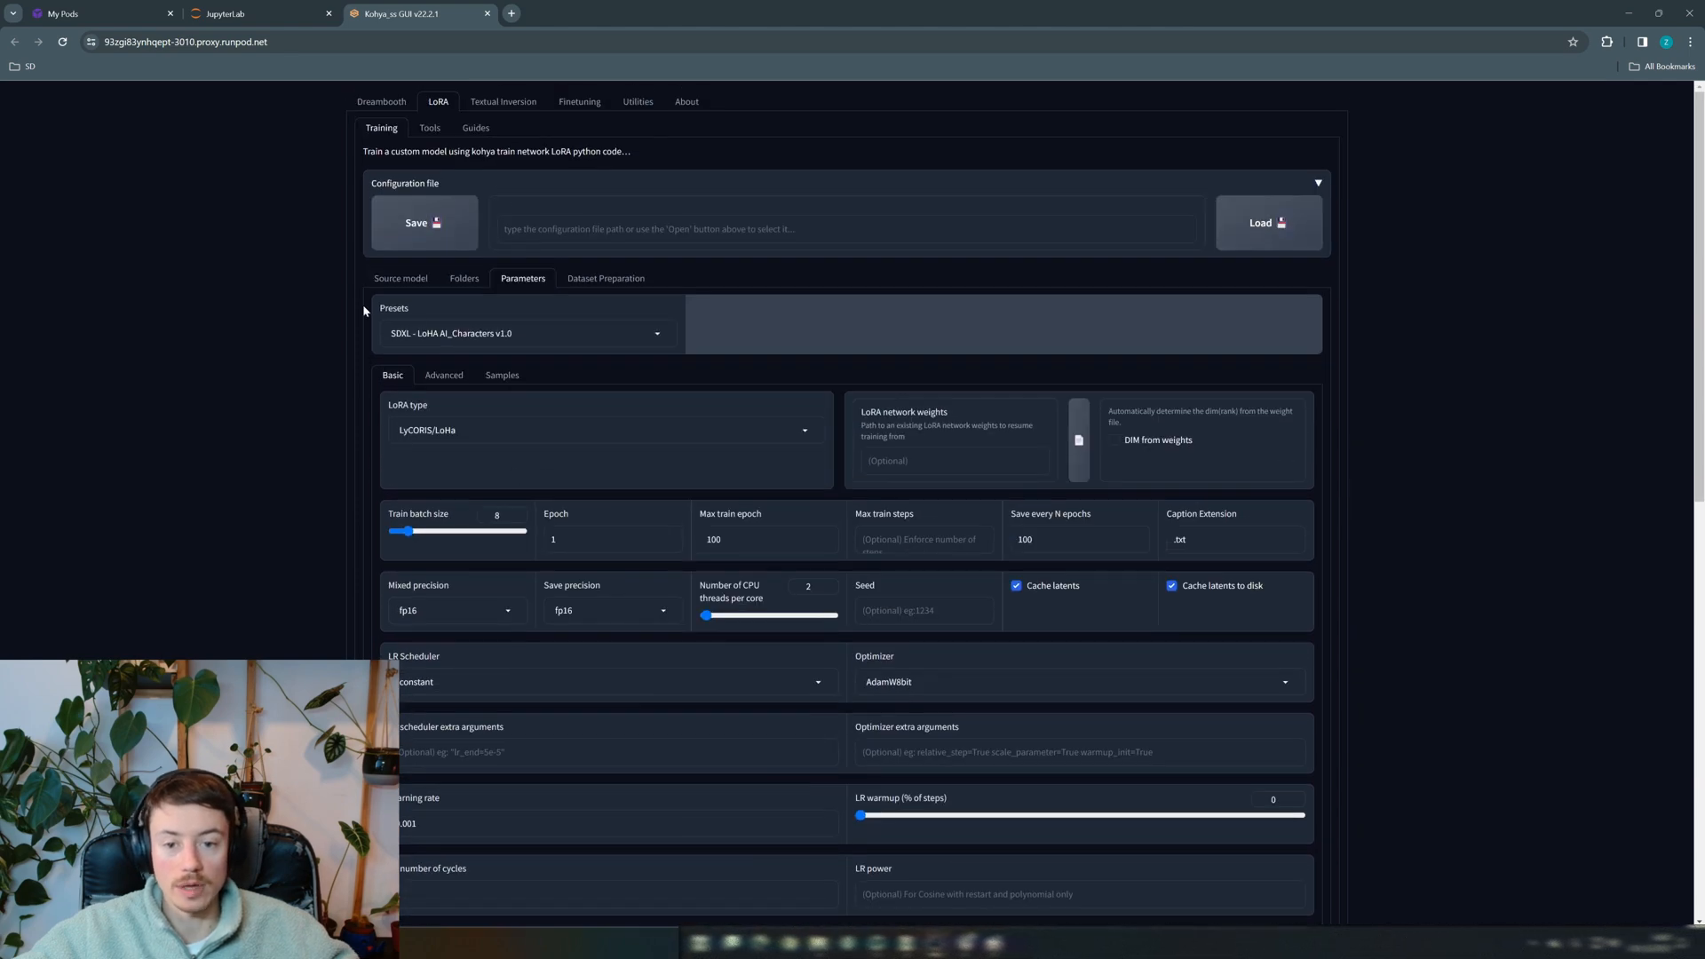
Apply the SDXL - LoRA AI_characters standard v1.1 preset to the training parameters
left_click(667, 336)
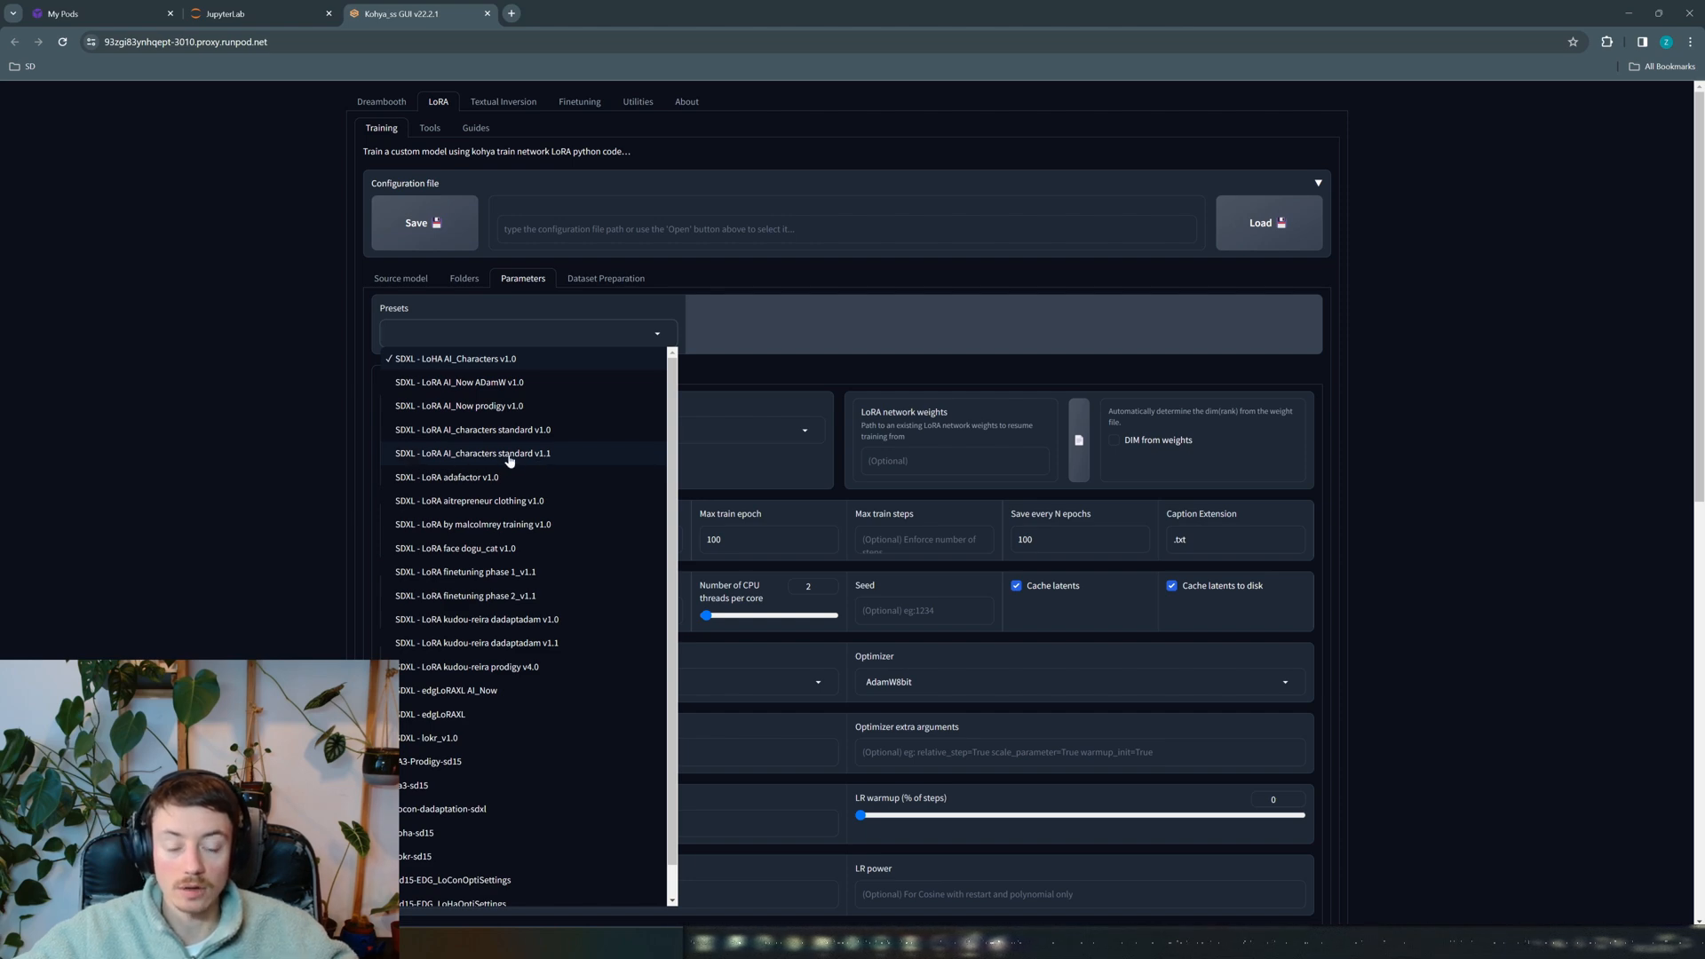
left_click(550, 459)
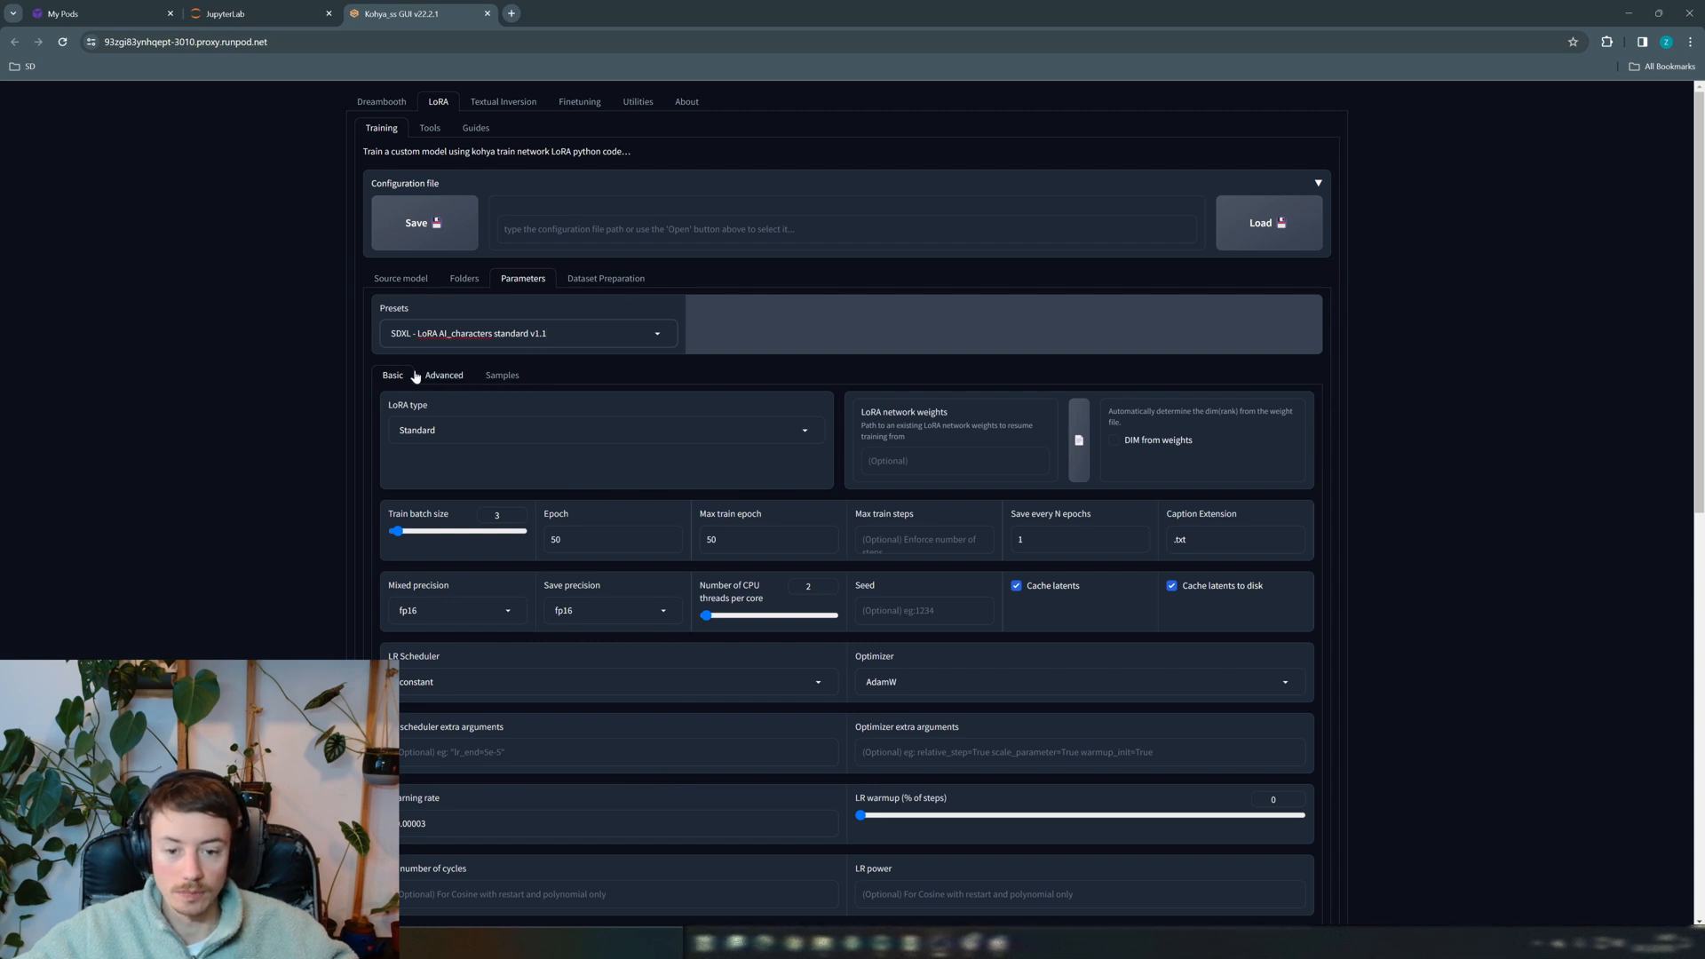
Set the train batch size to 2 and the epoch count to 20
scroll(435, 365, "down", 1)
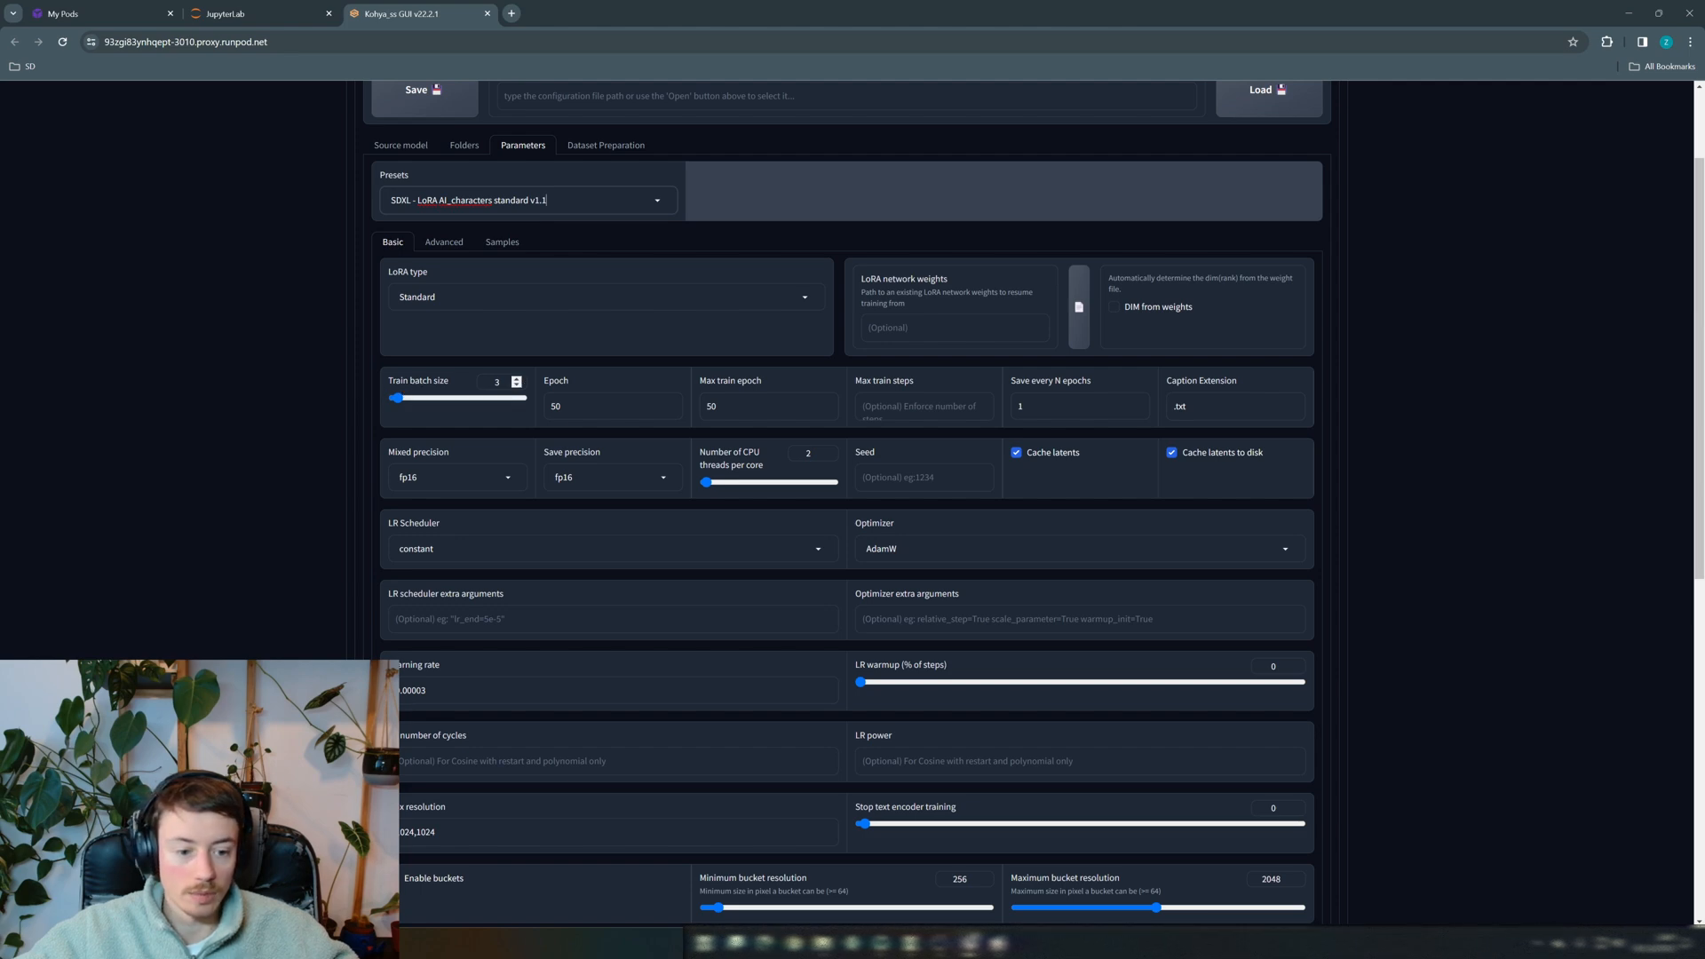
left_click_drag(504, 382, 476, 382)
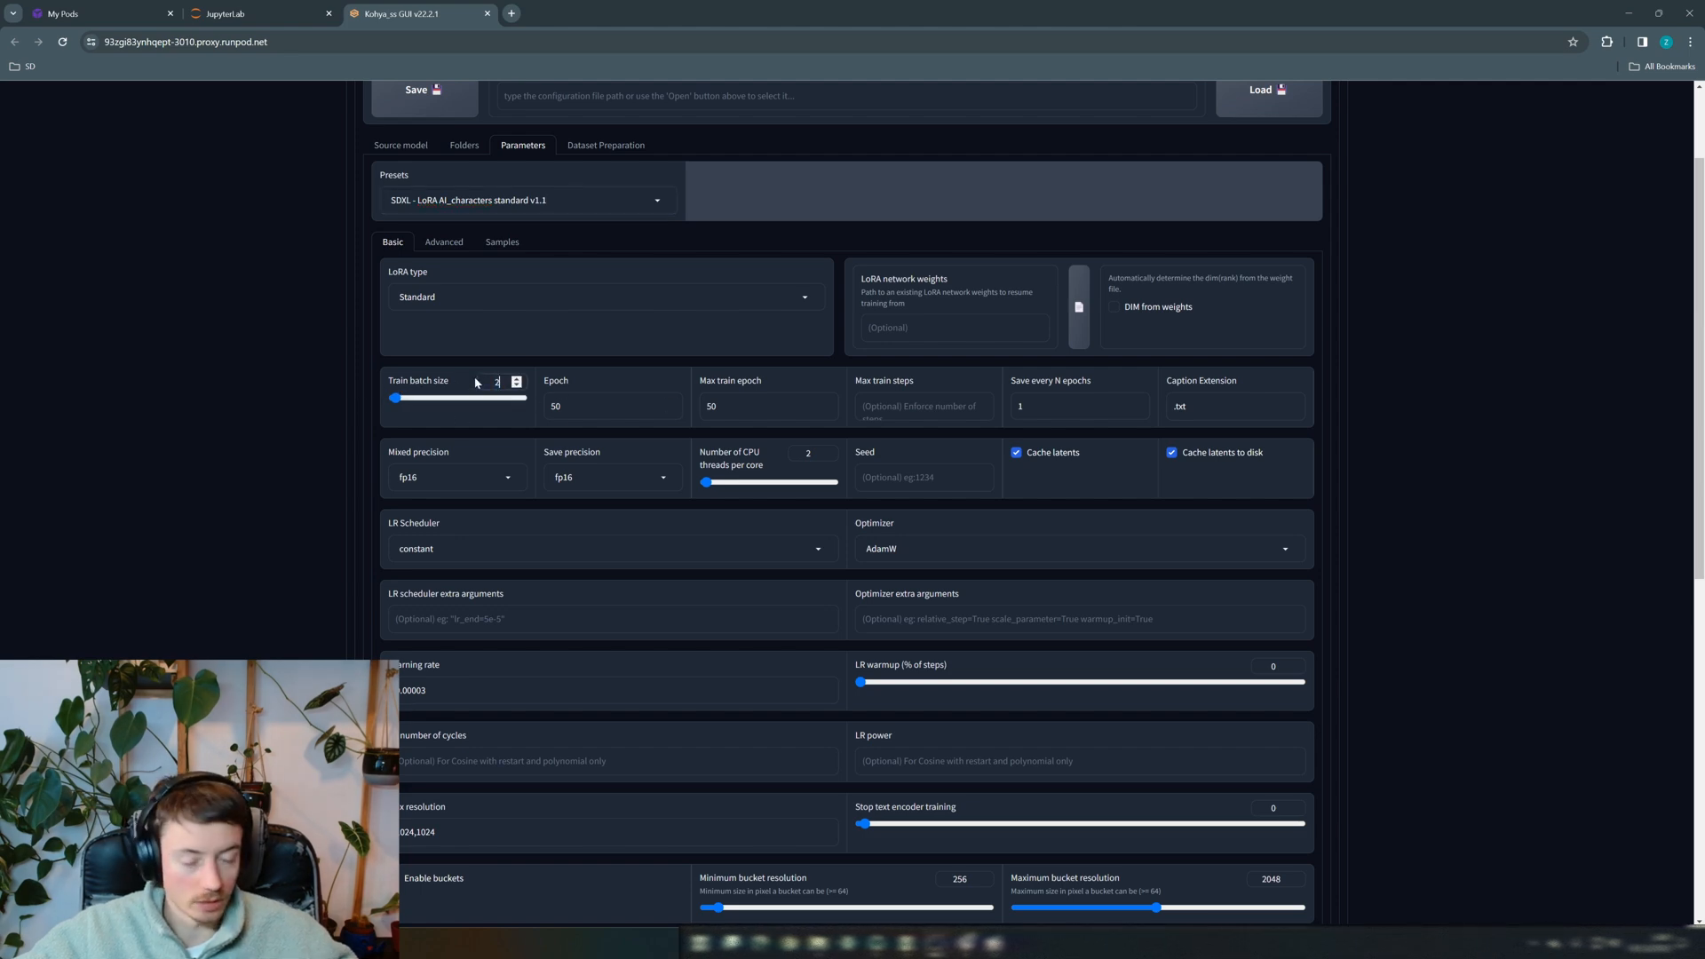
type("2")
left_click(304, 417)
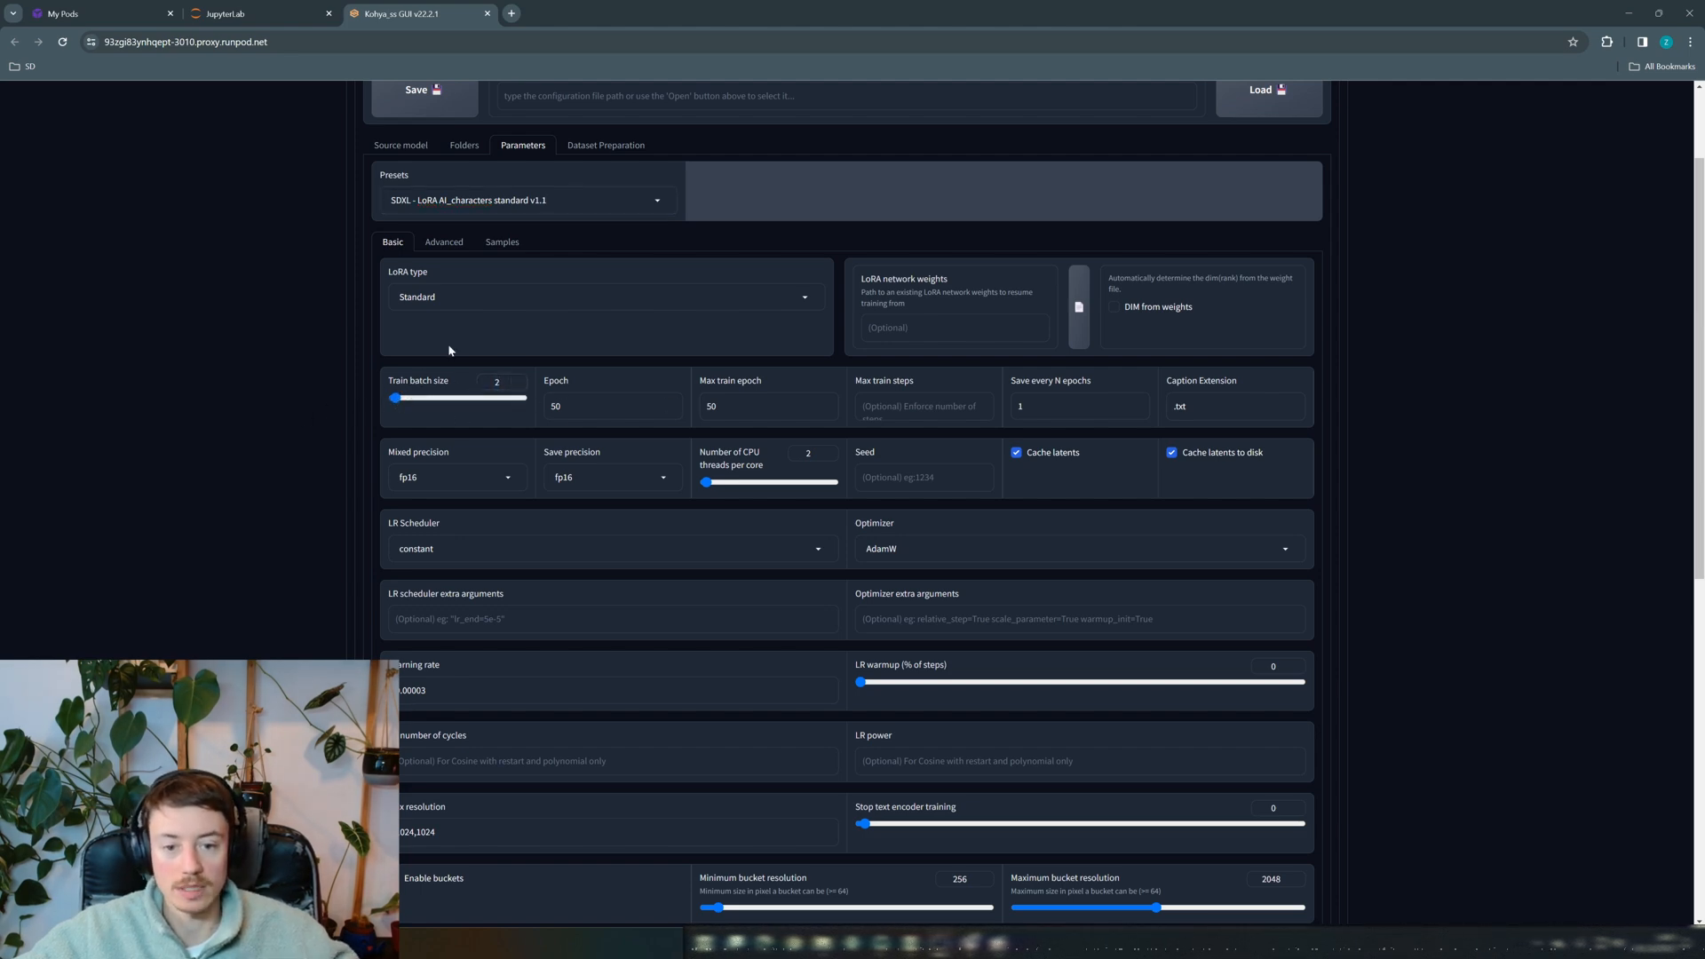
left_click_drag(576, 407, 504, 400)
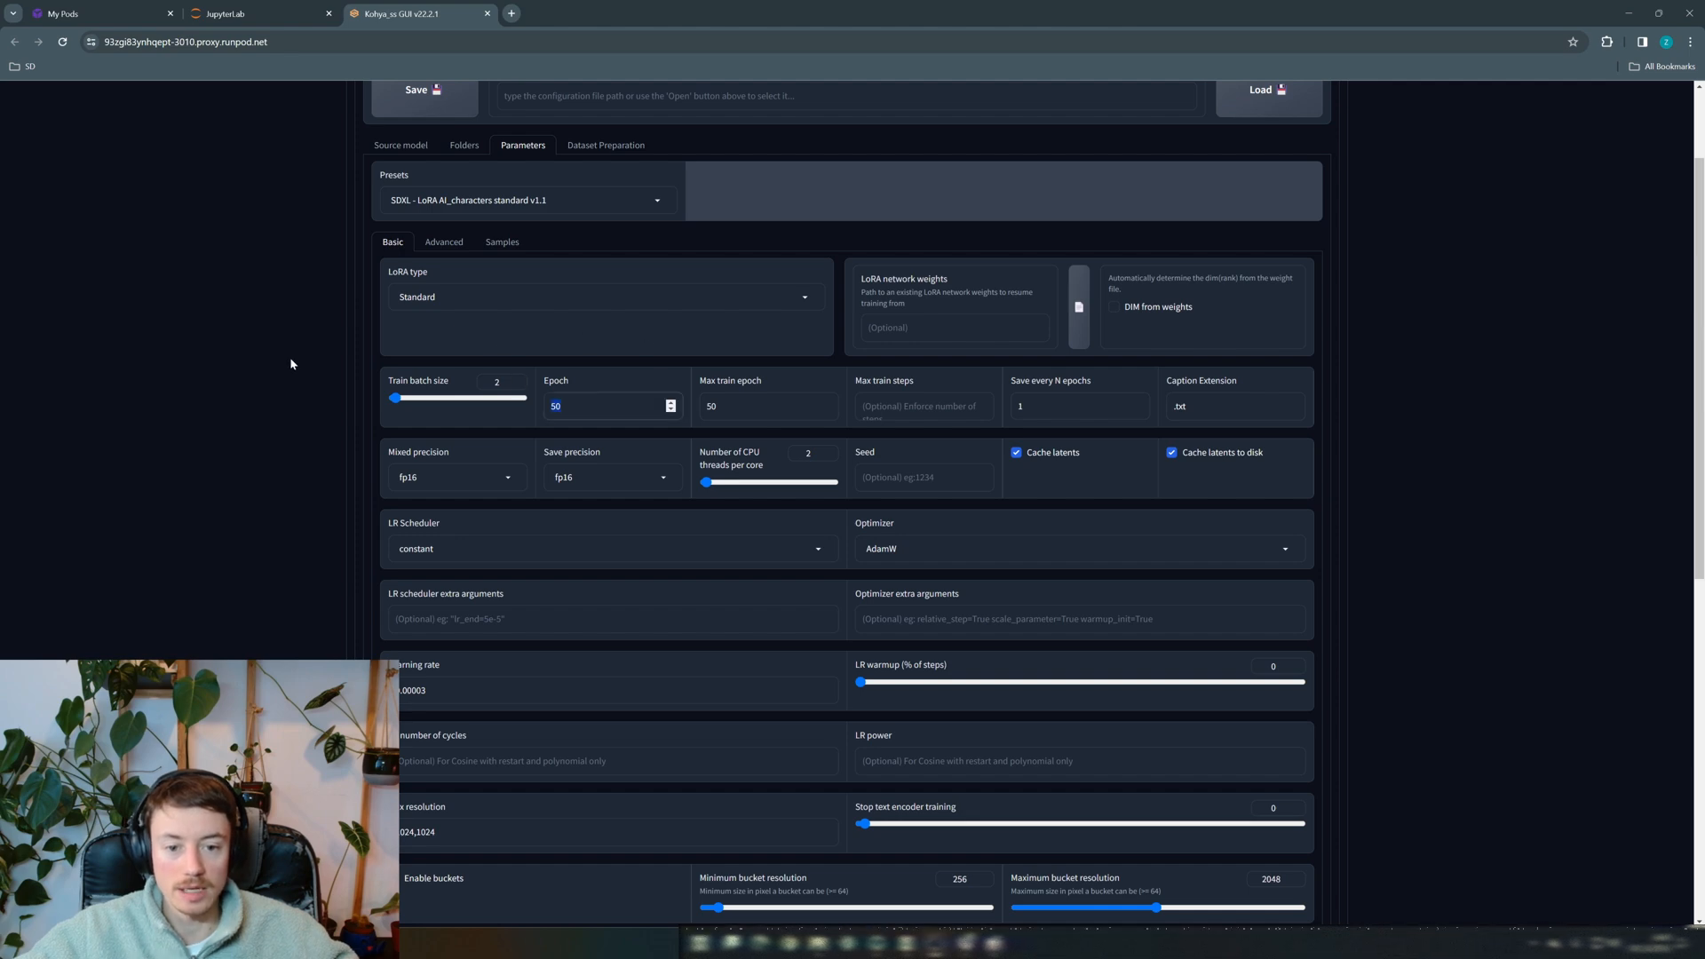
type("20")
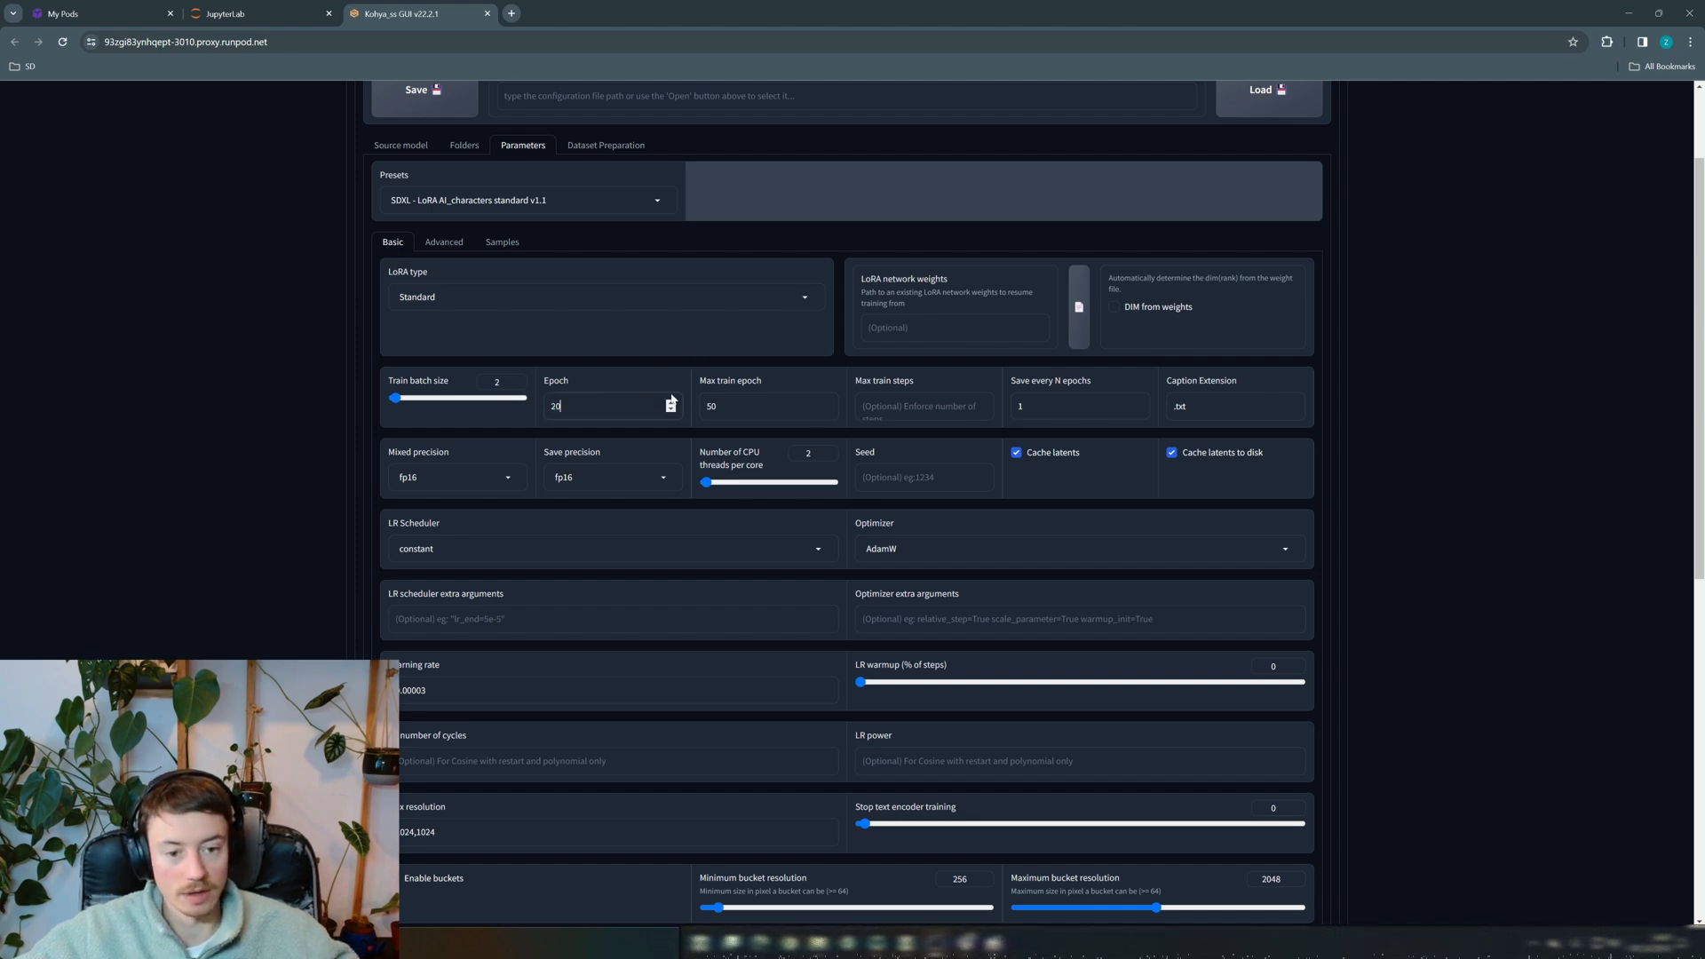
Clear the Max train epoch value in the basic training parameters
key("Tab")
key("BackSpace")
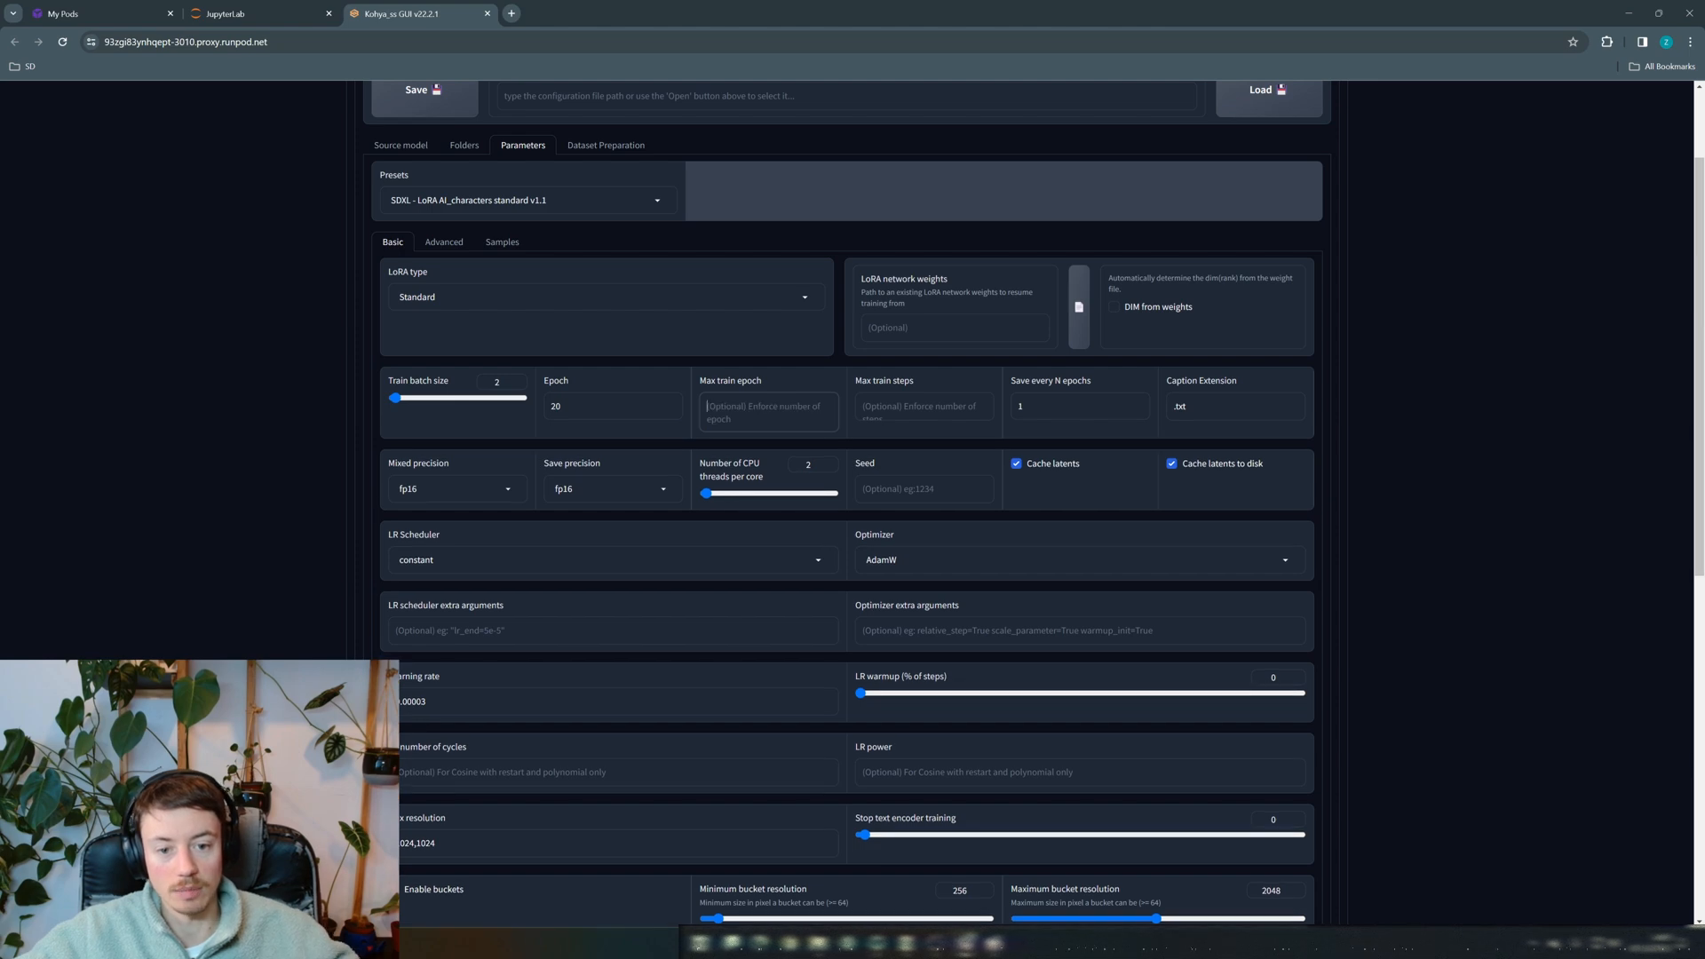
scroll(574, 424, "up", 2)
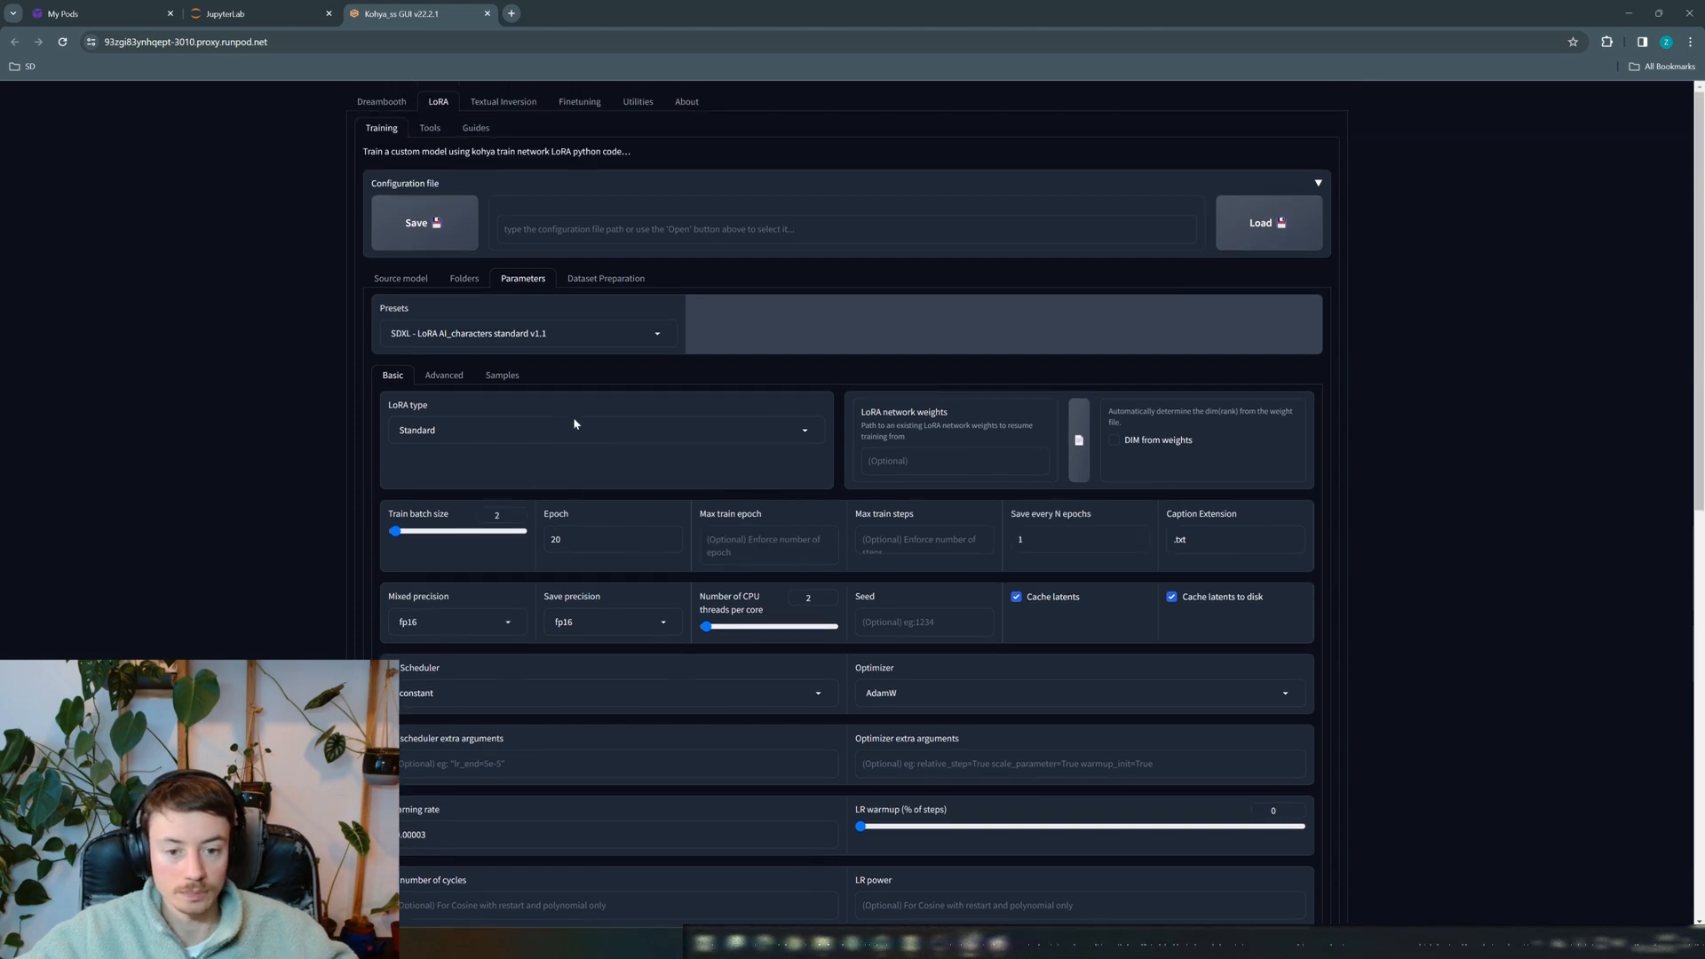
Review the Epoch parameter, the training folders and the training image repeats in the dataset preparation settings
double_click(564, 515)
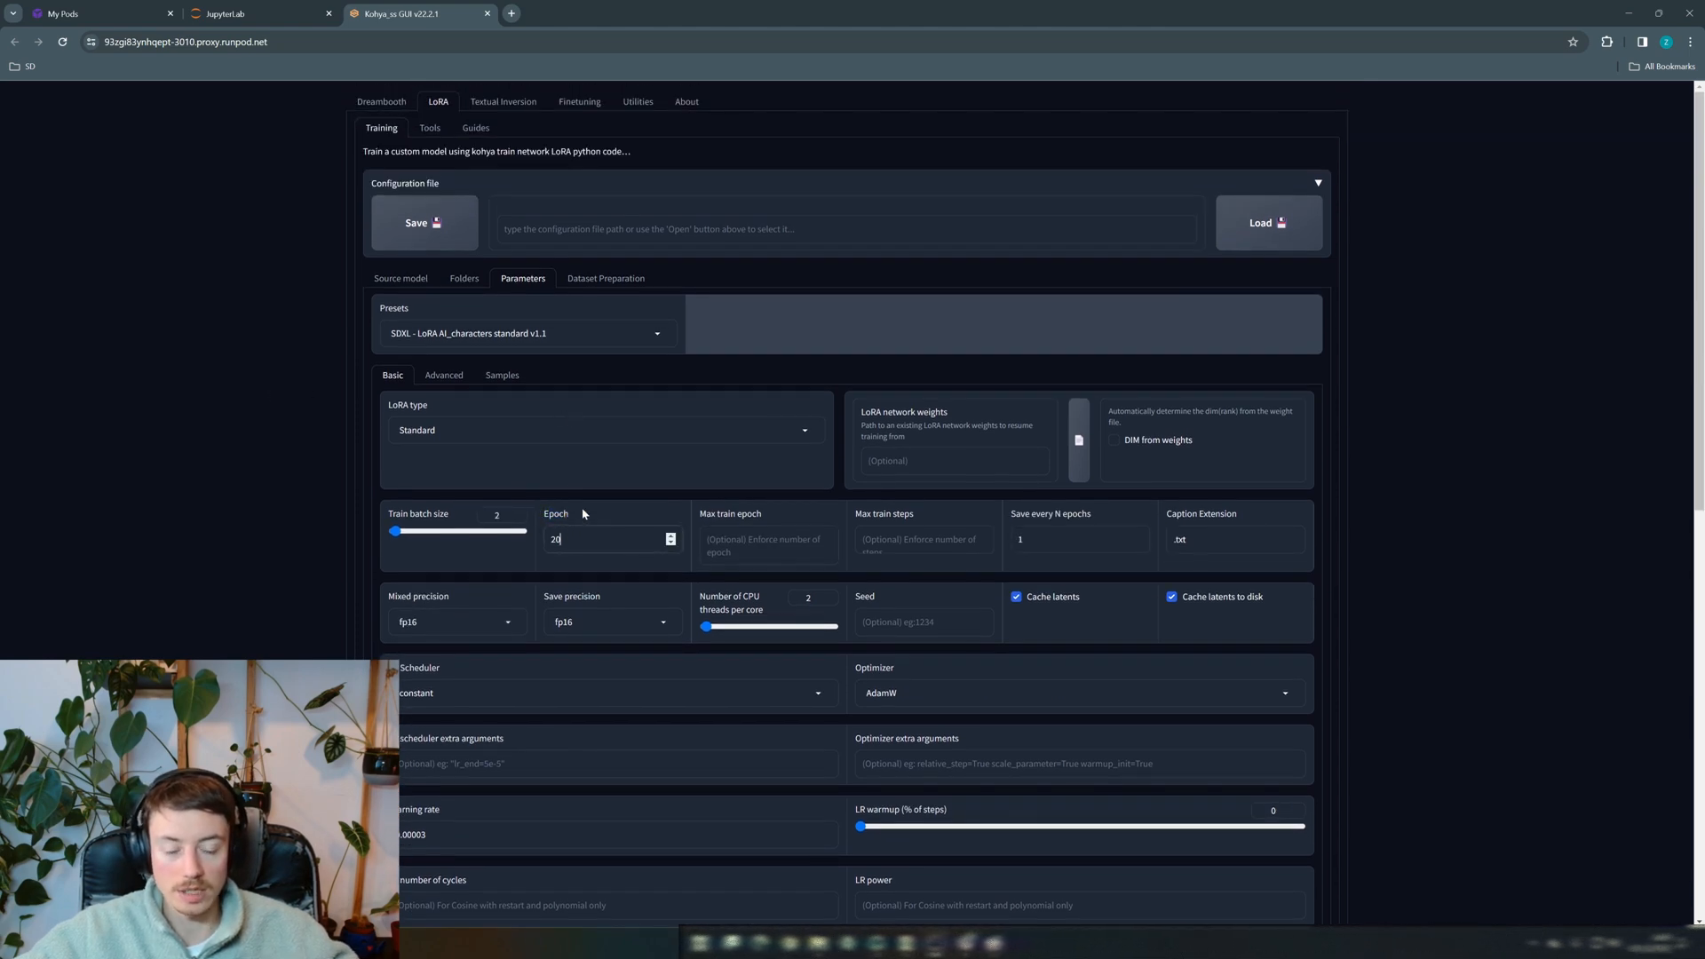
left_click_drag(579, 514, 547, 515)
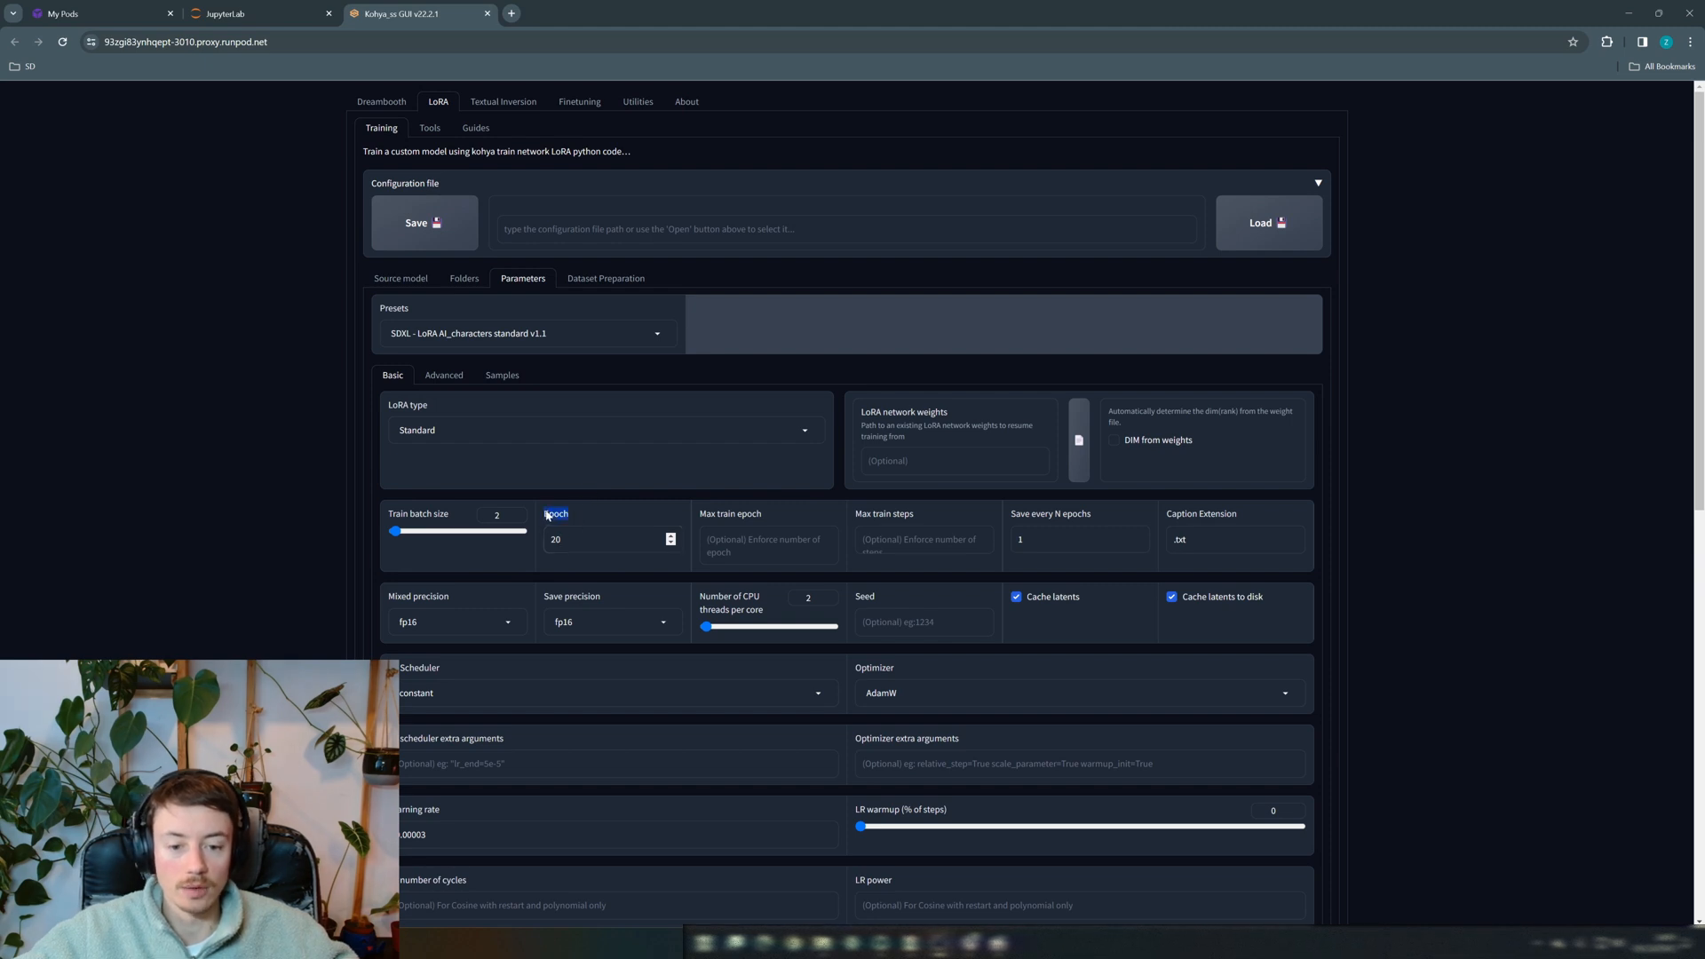
left_click(556, 539)
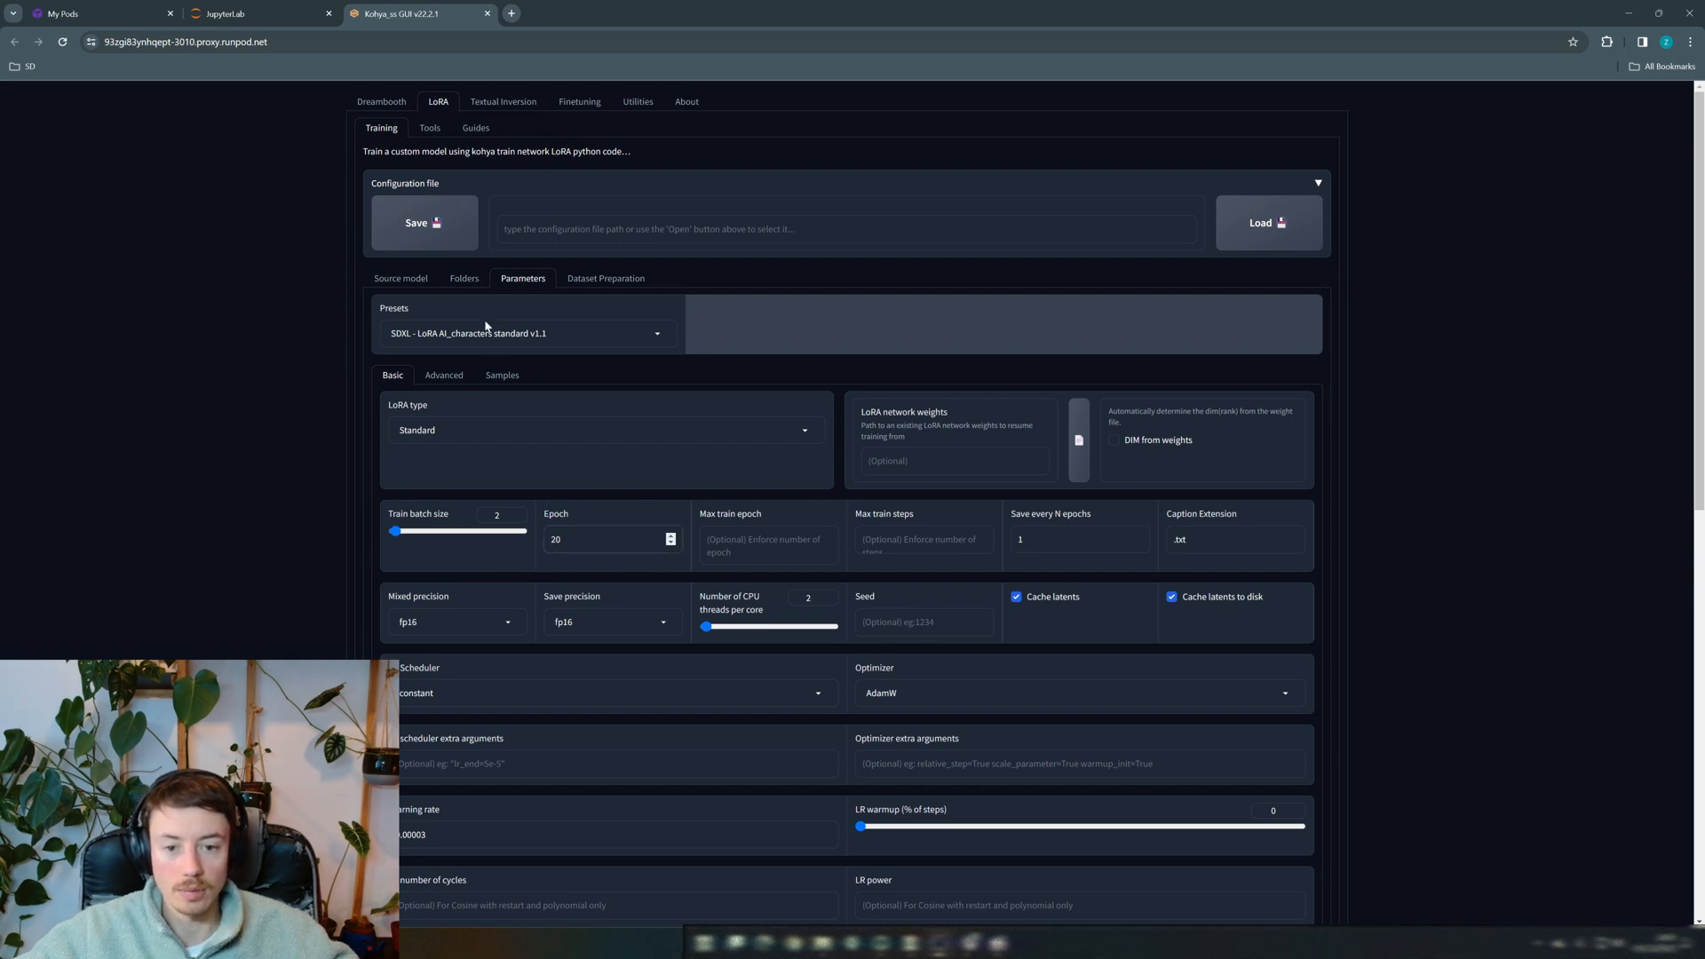
left_click(600, 278)
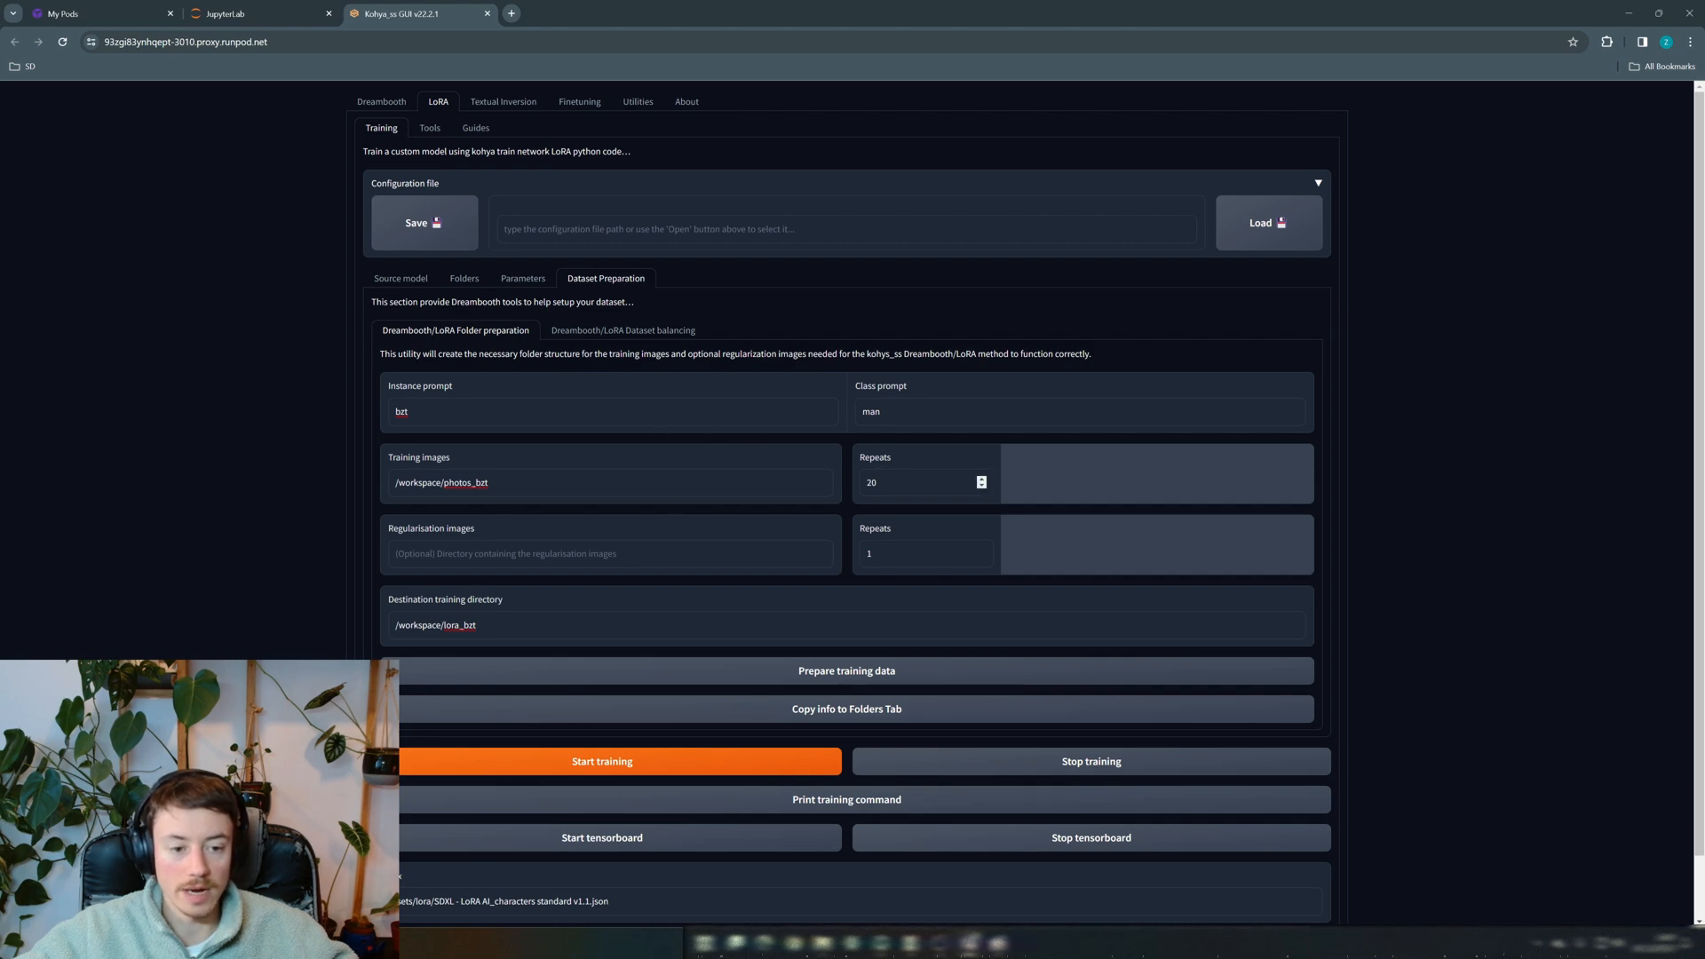
left_click(466, 280)
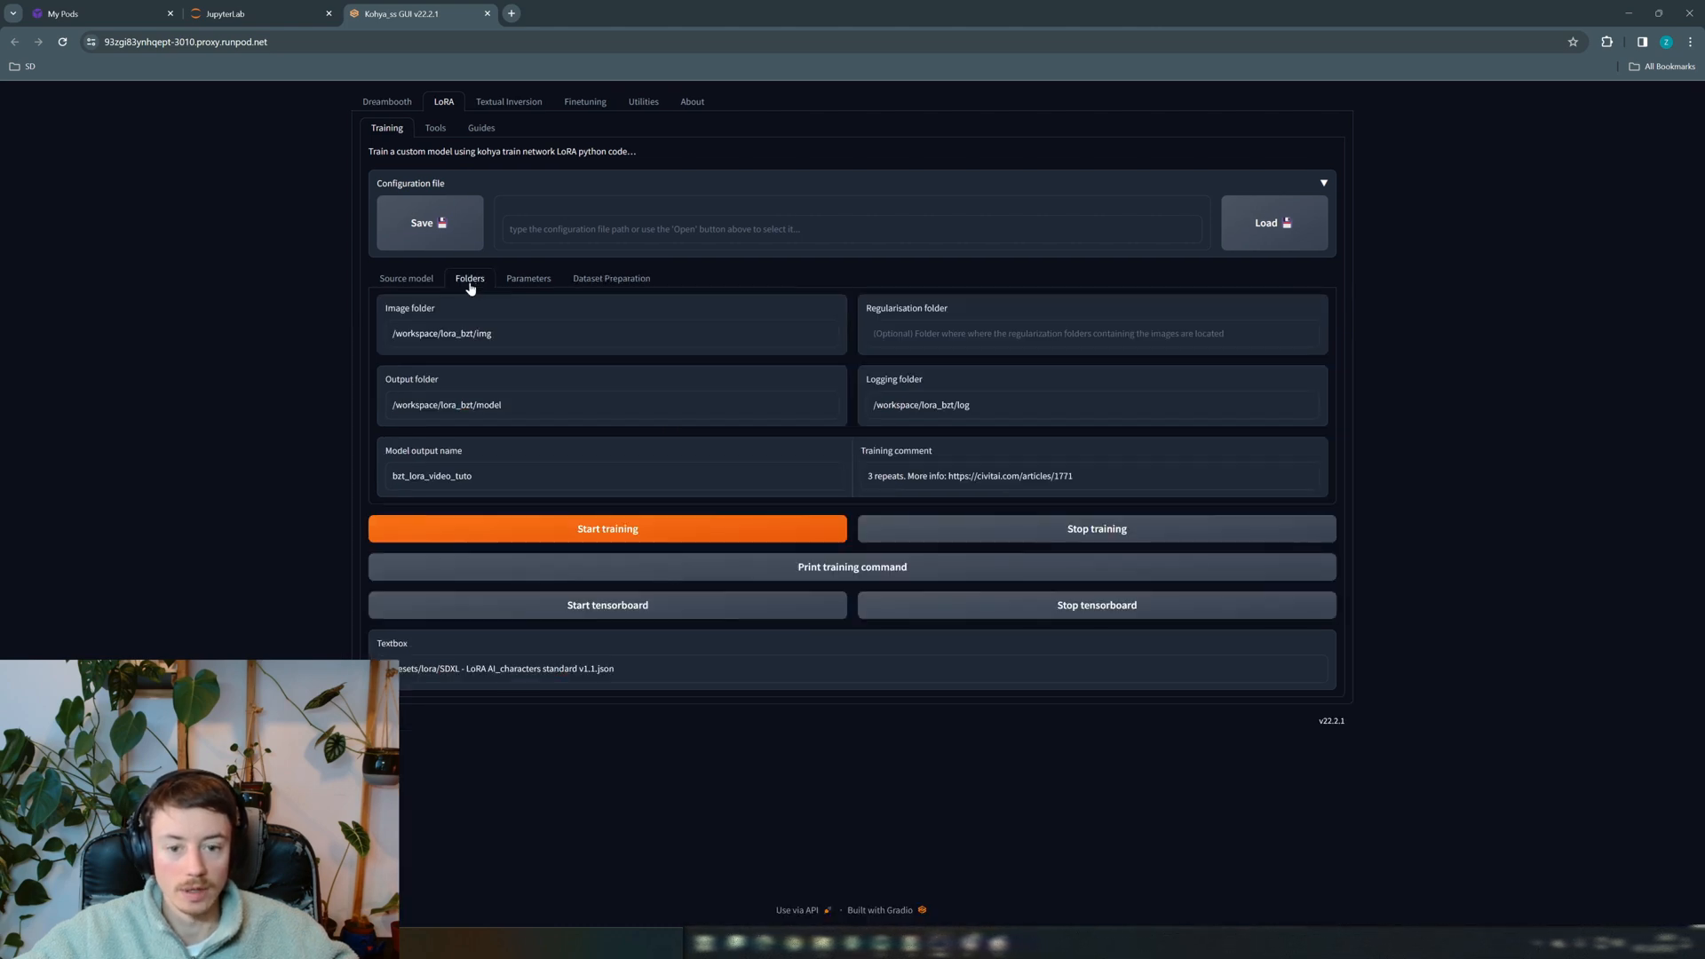
left_click(531, 279)
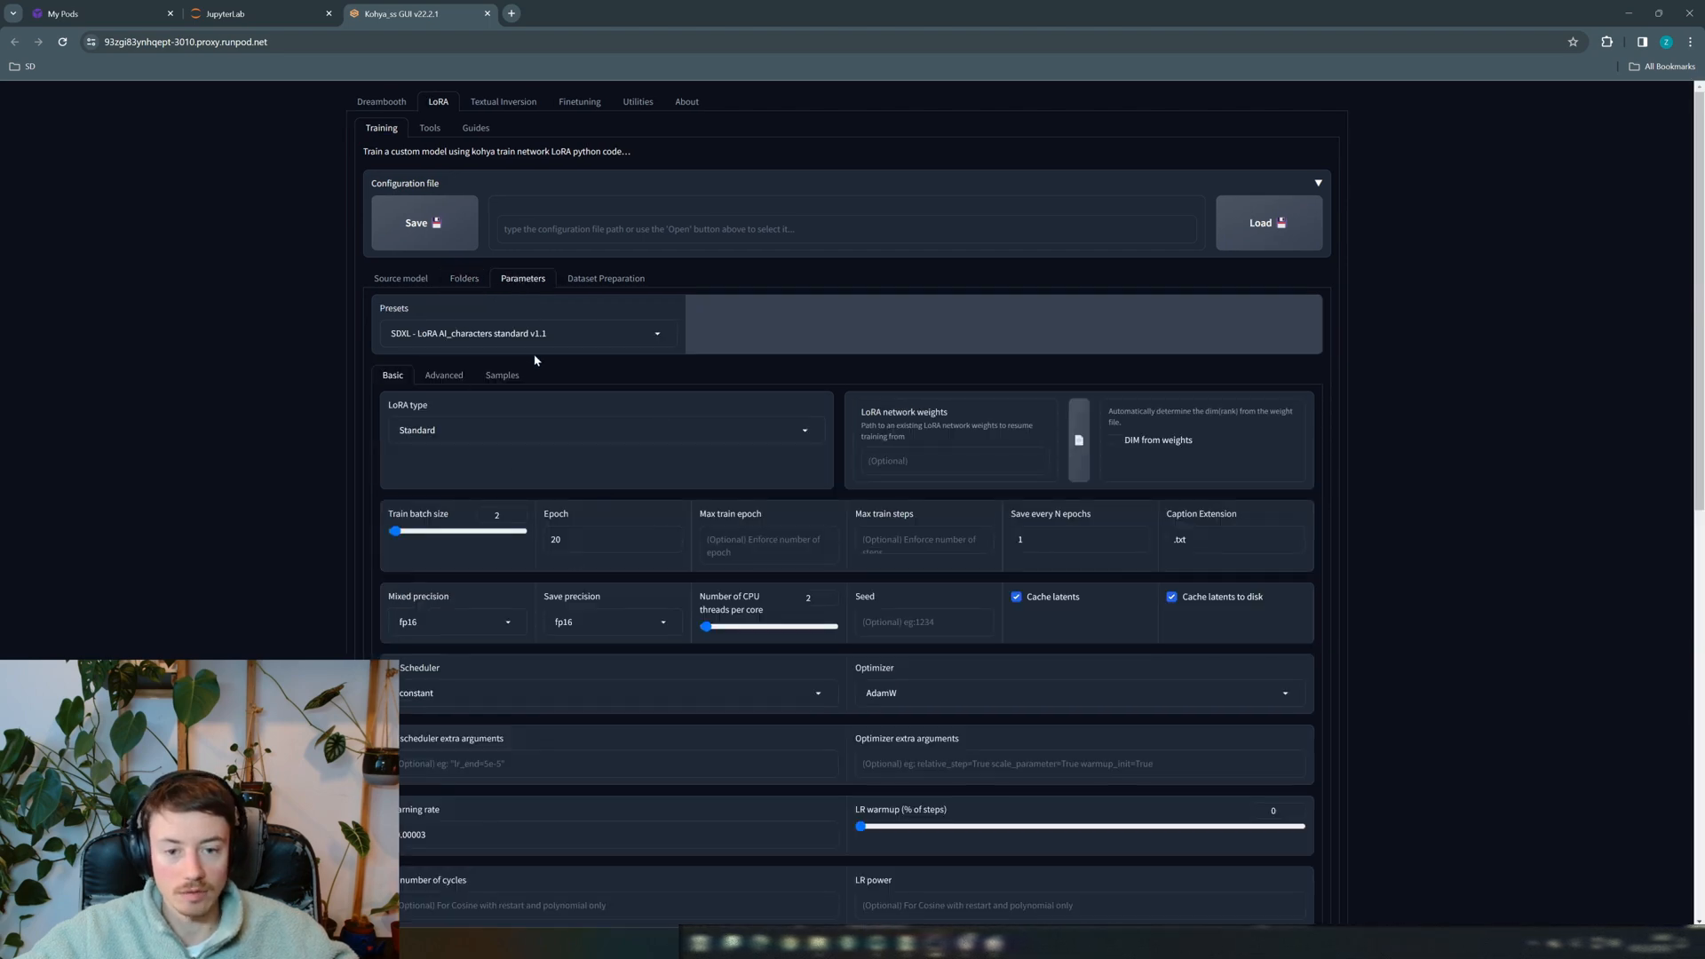
left_click(609, 279)
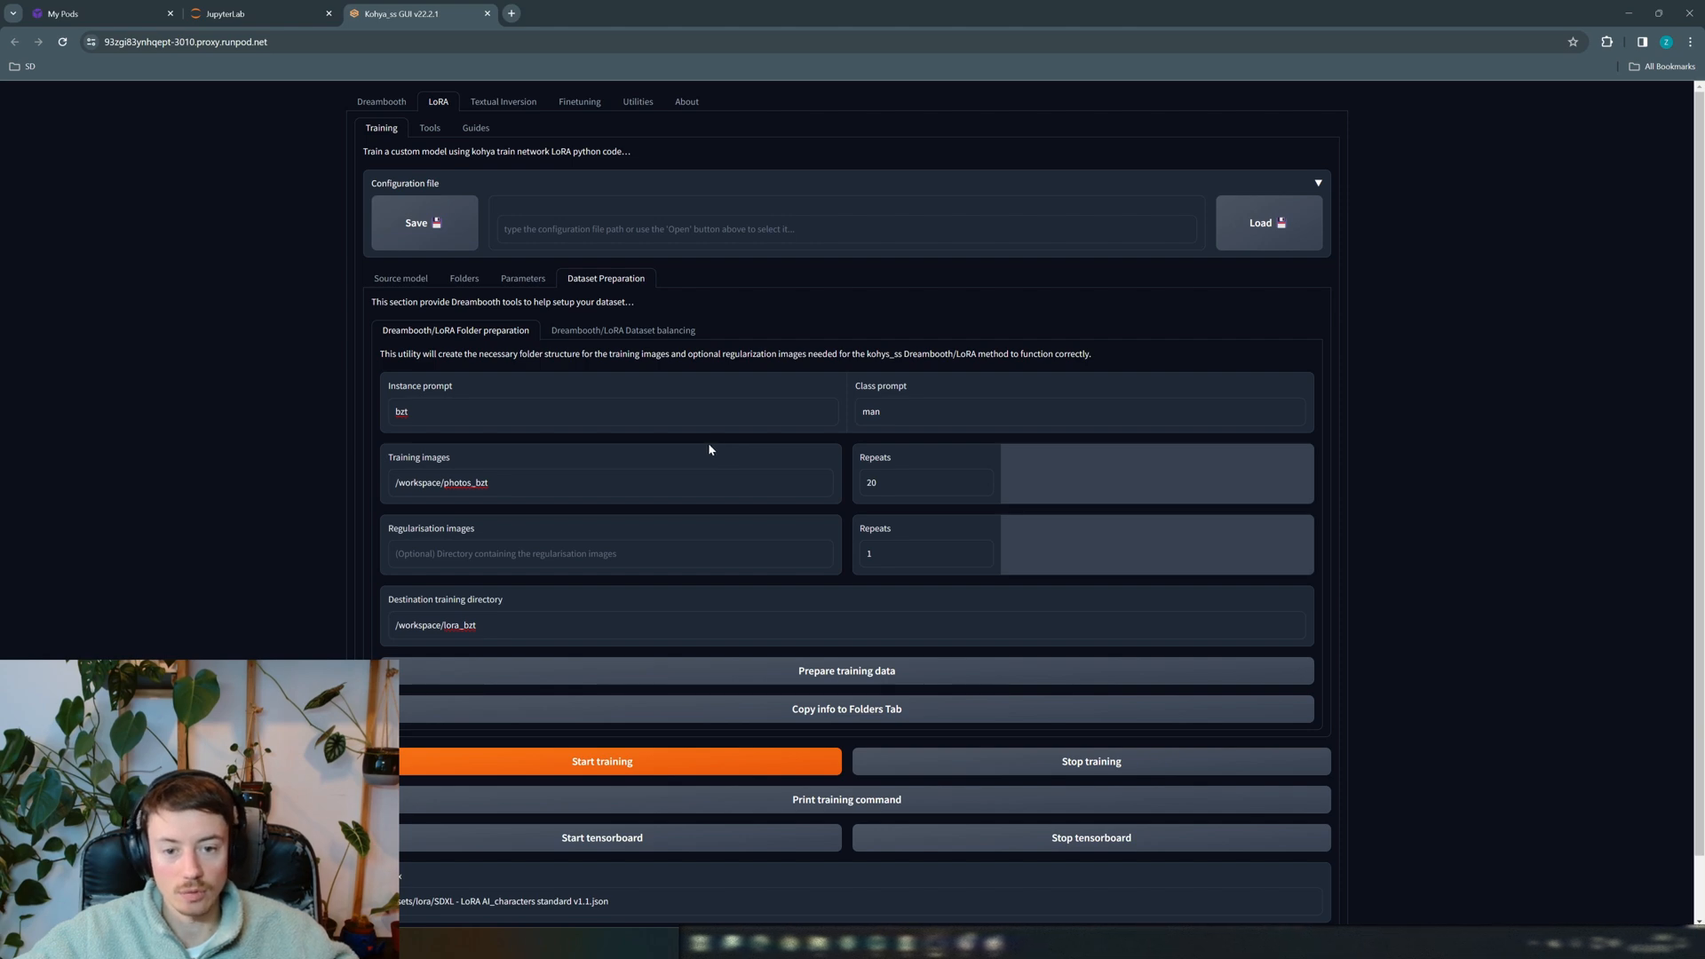
Calculate 20*22*20 with a Google search in a new browser tab
left_click(511, 13)
type("20")
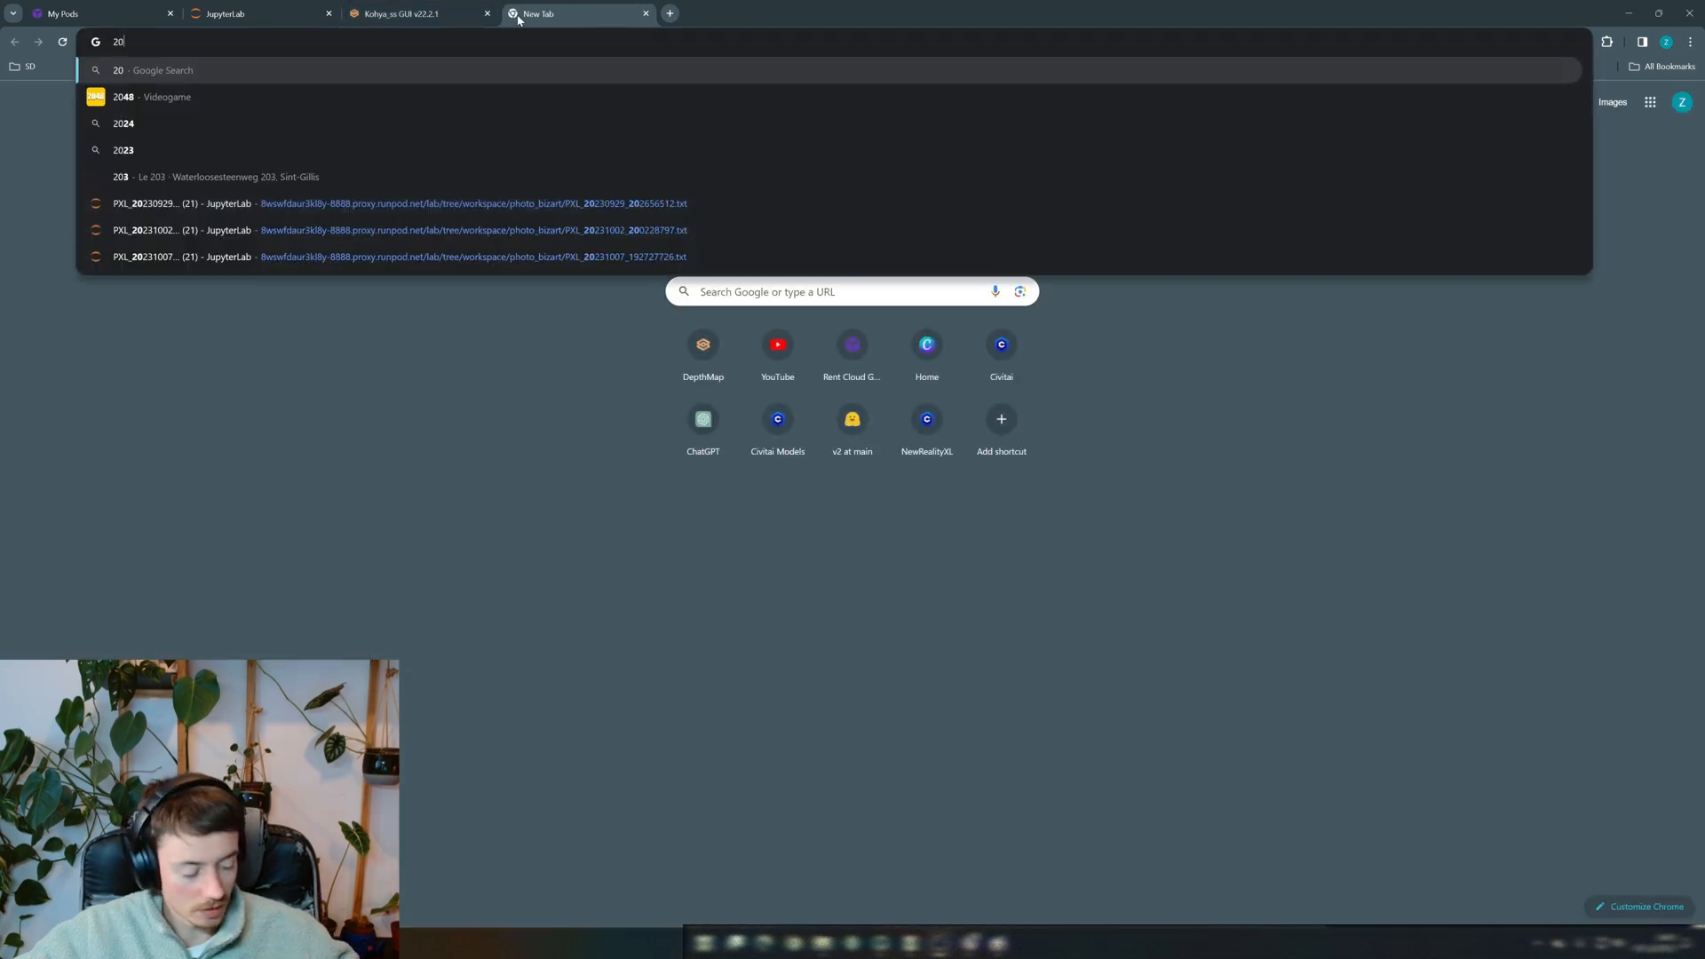
type("*22*20")
key("Return")
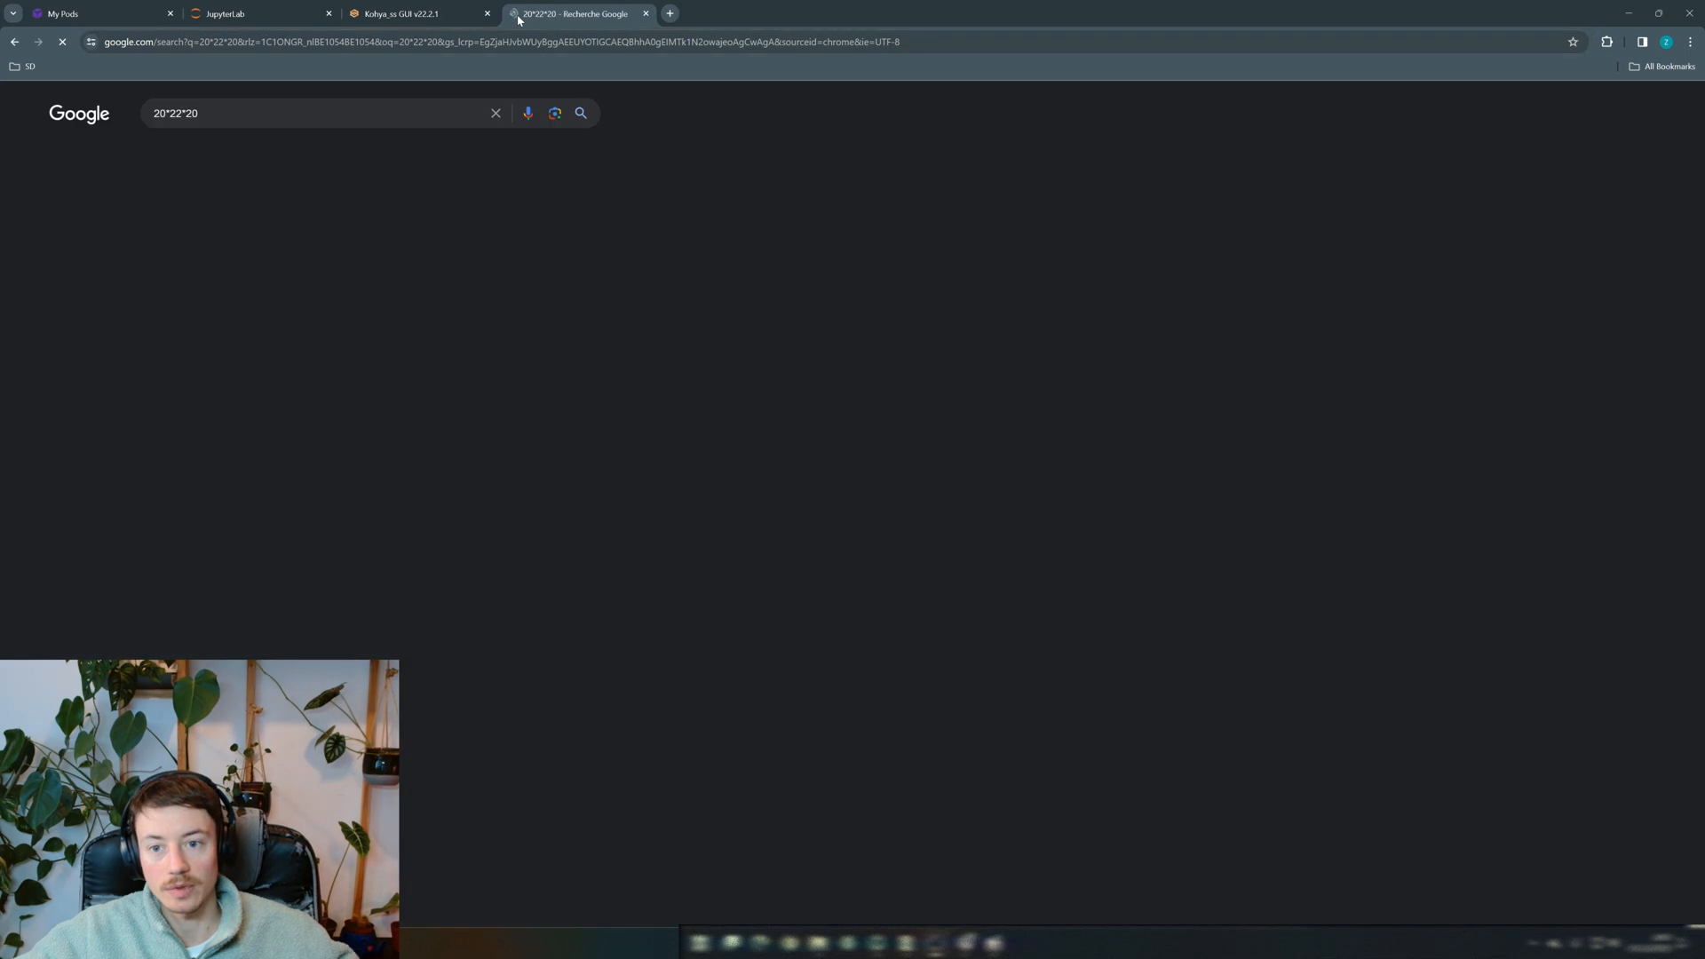
Check the Train batch size in the Kohya parameters against the calculated step total on the Google page, returning to Kohya
left_click(426, 14)
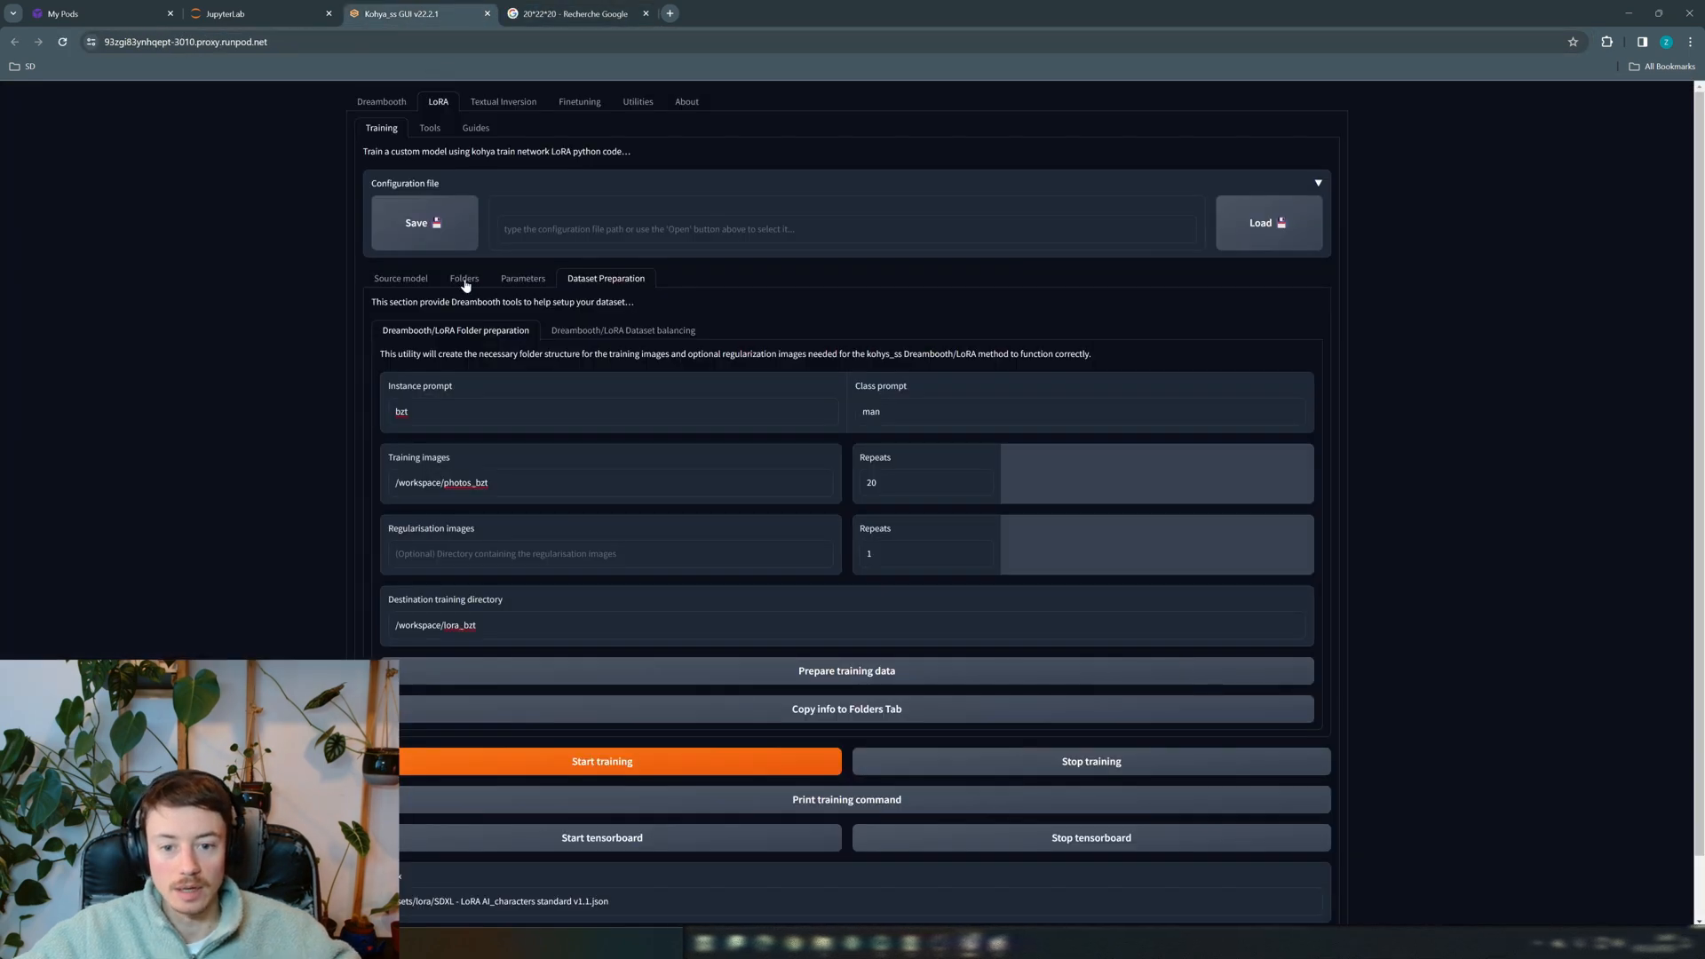
left_click(523, 278)
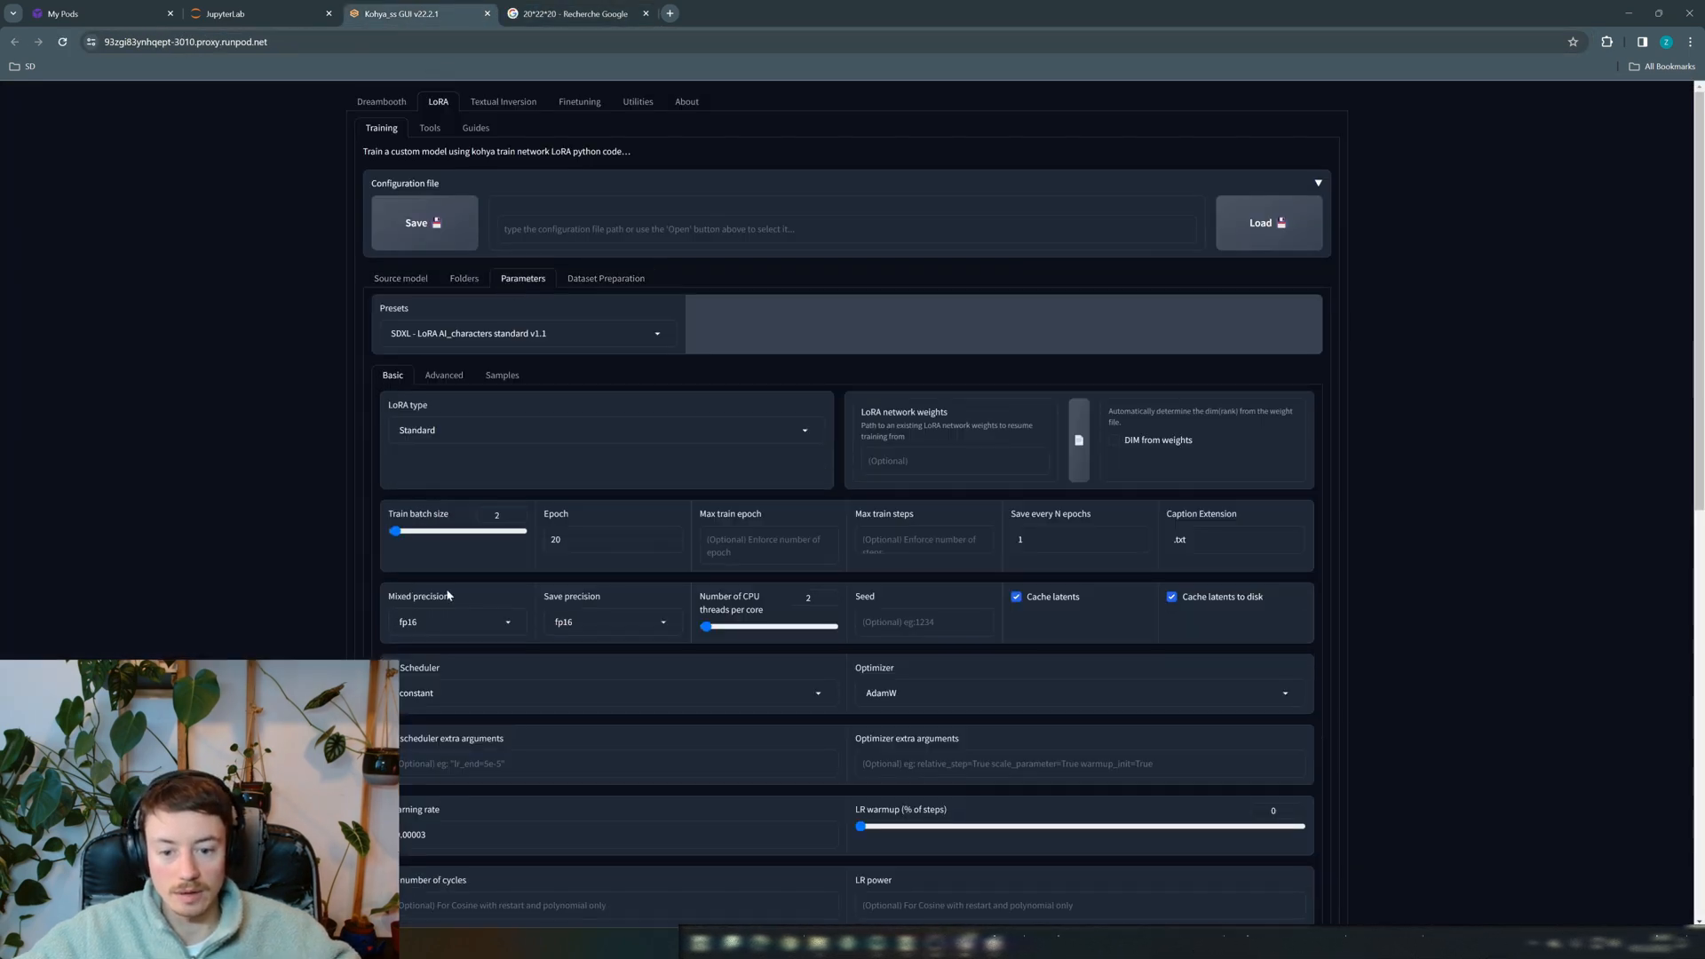
left_click_drag(389, 515, 452, 520)
left_click(436, 524)
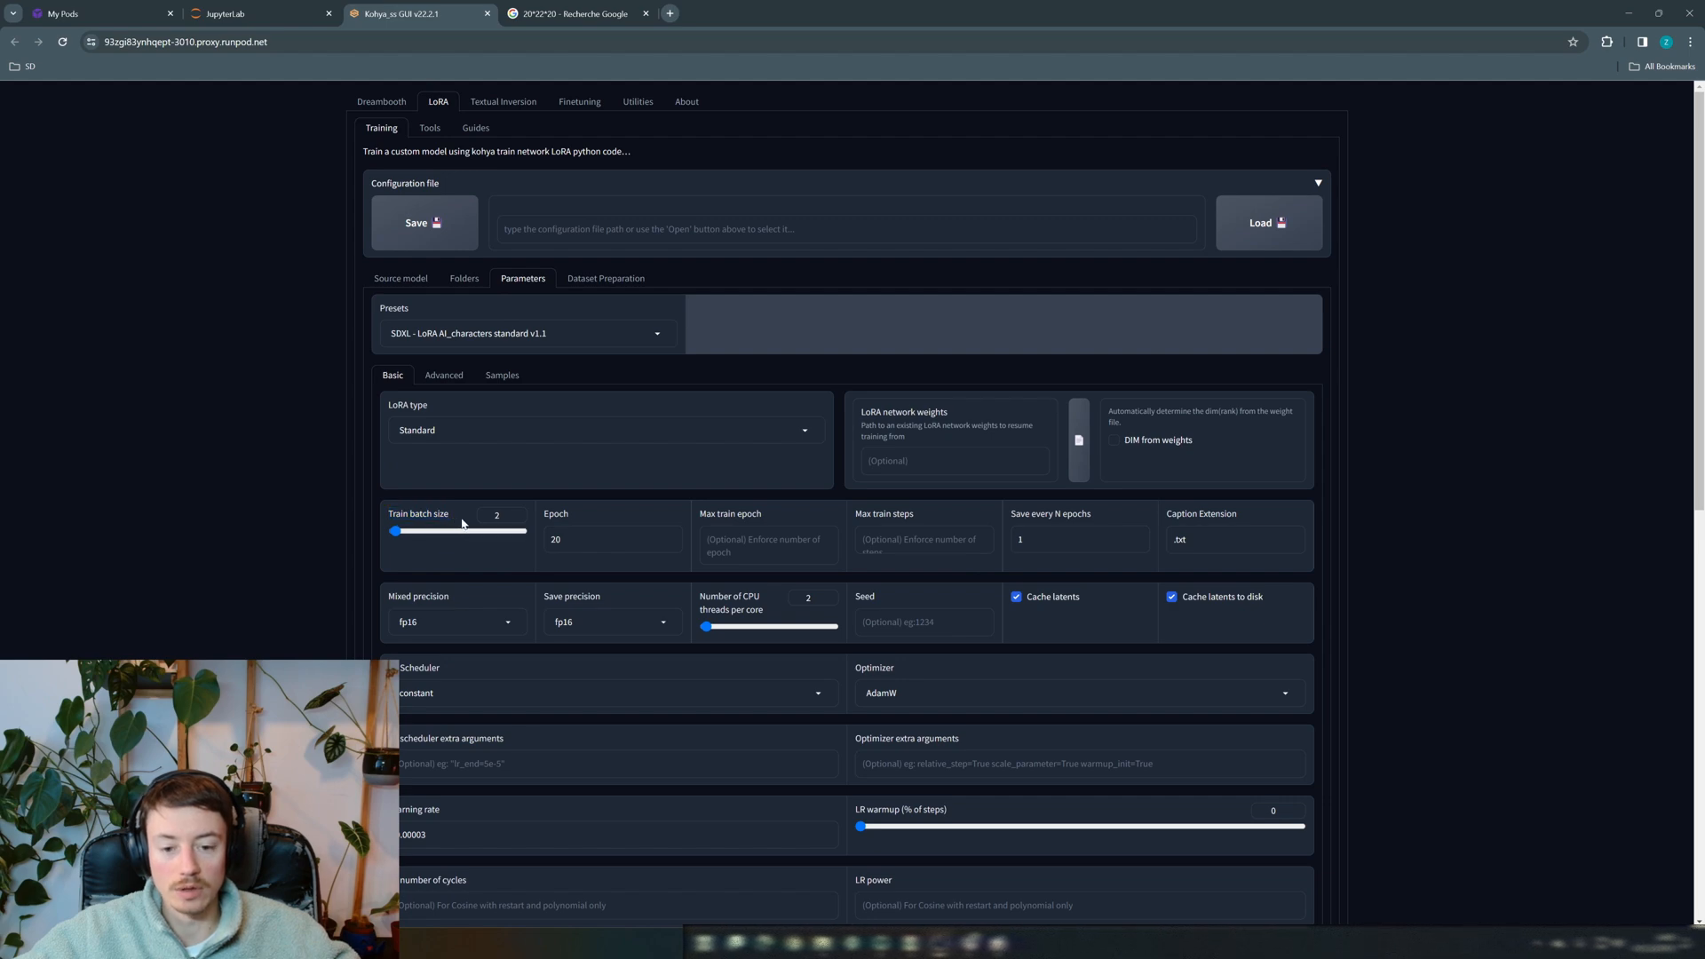
left_click(567, 18)
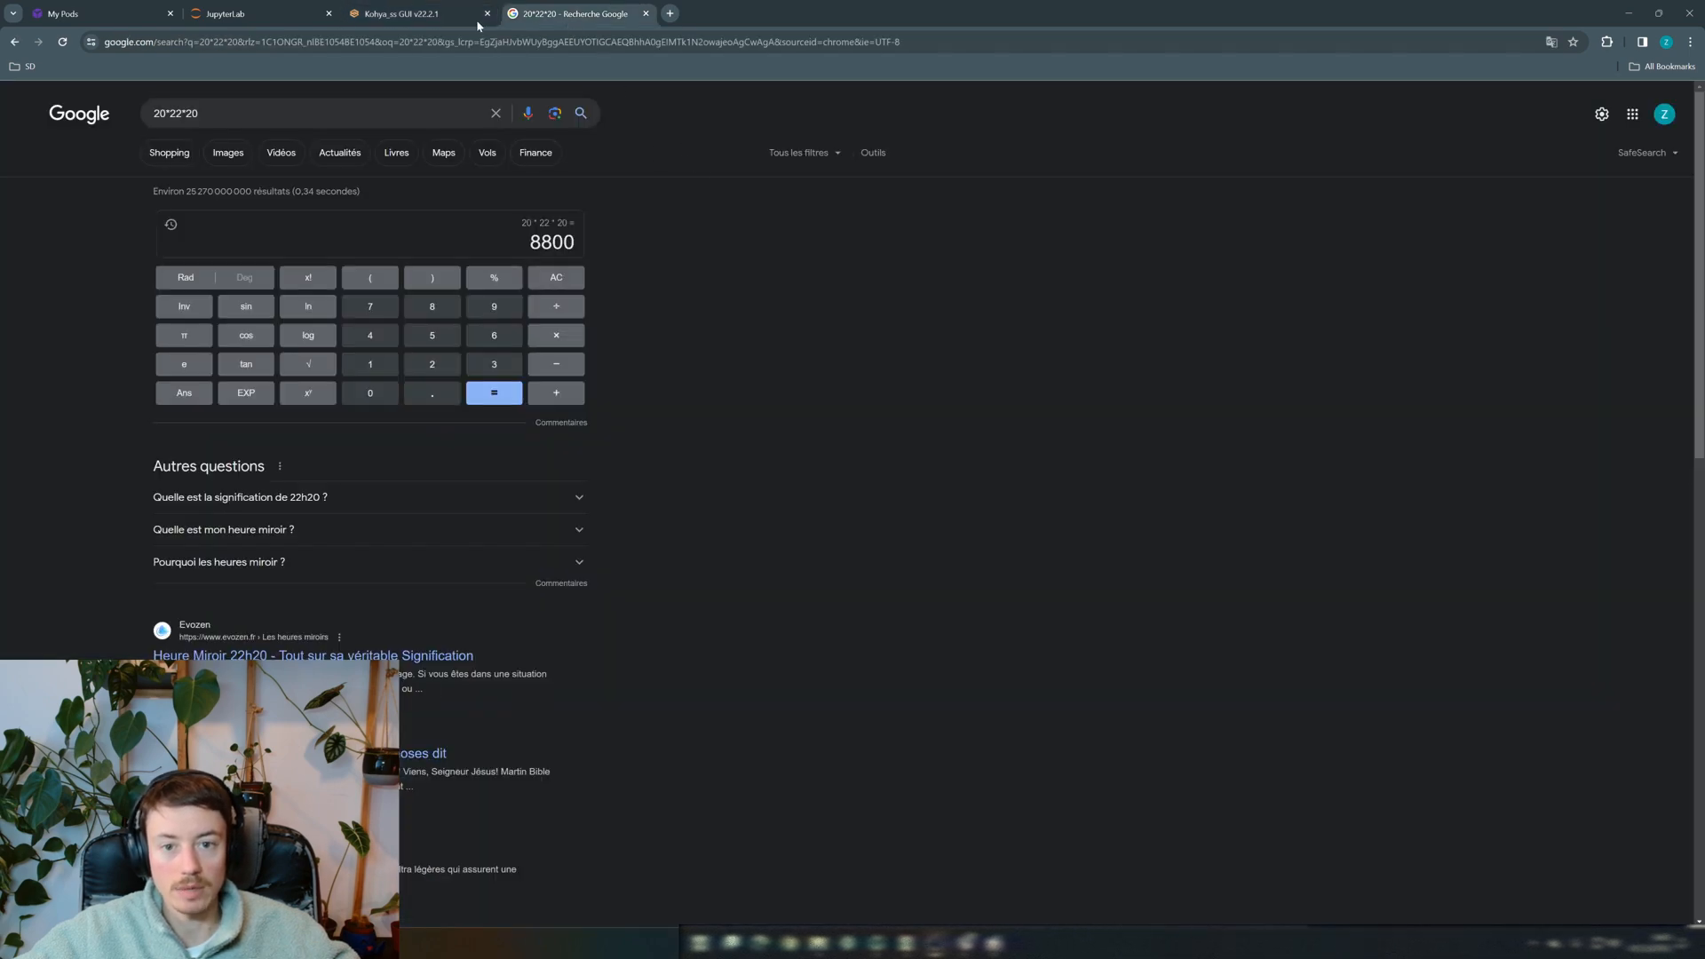
left_click(465, 16)
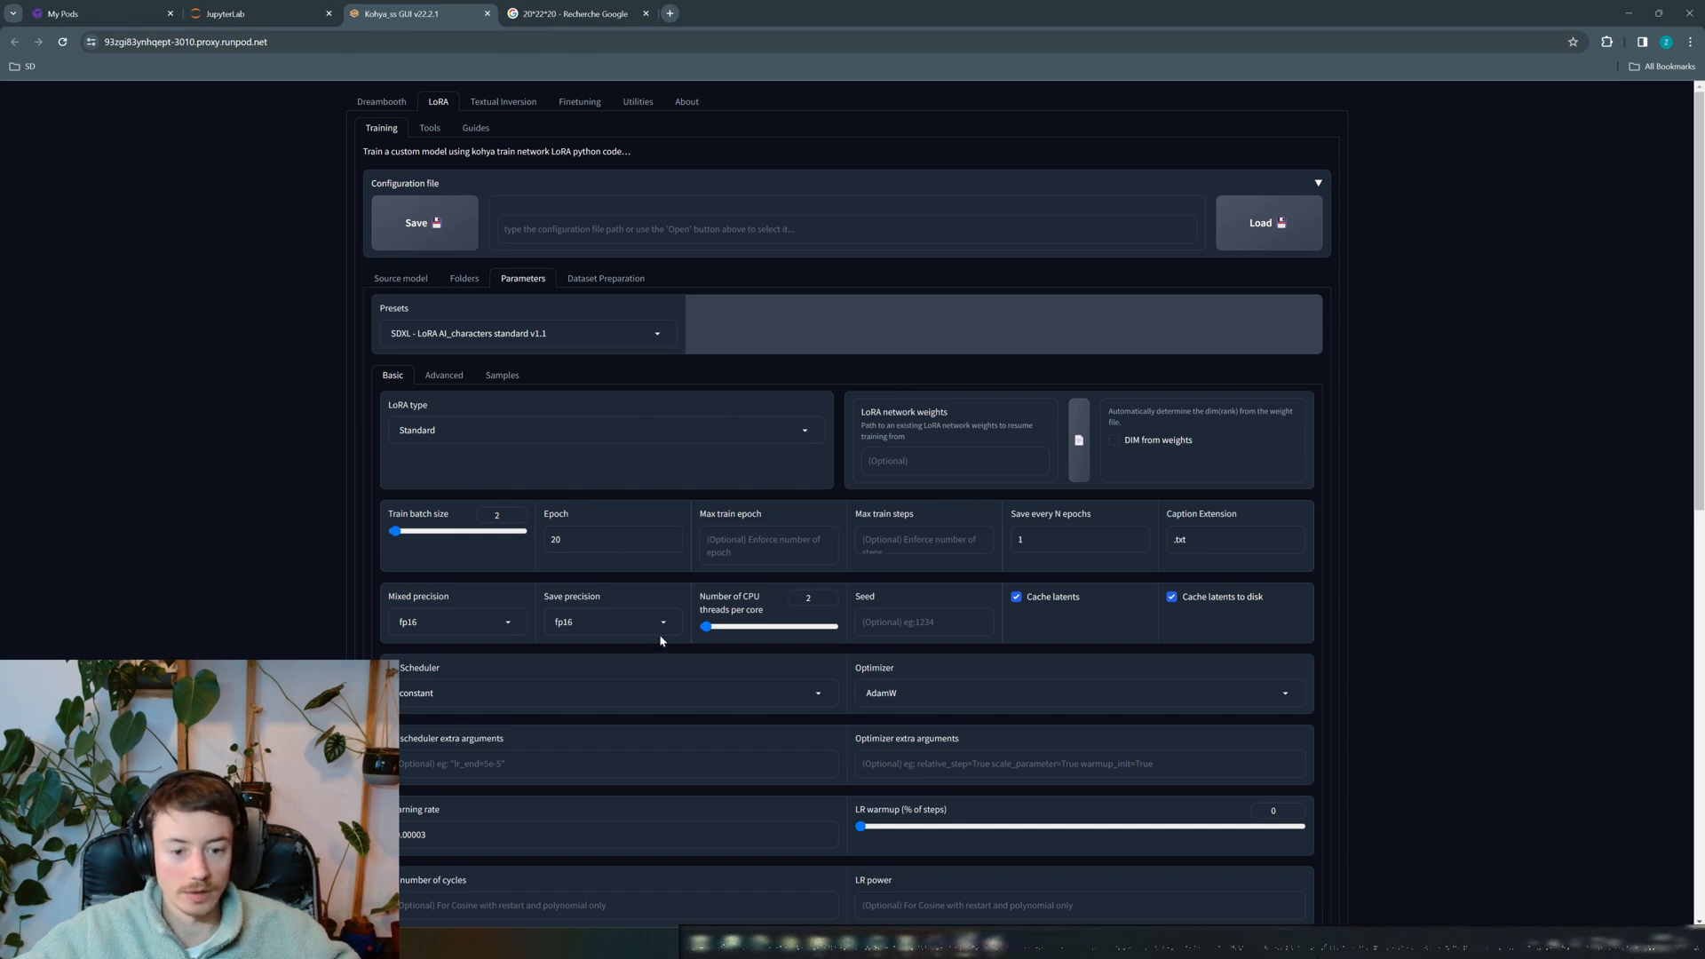
Select fp16 as the mixed precision and disable both Cache latents and Cache latents to disk
scroll(573, 518, "down", 1)
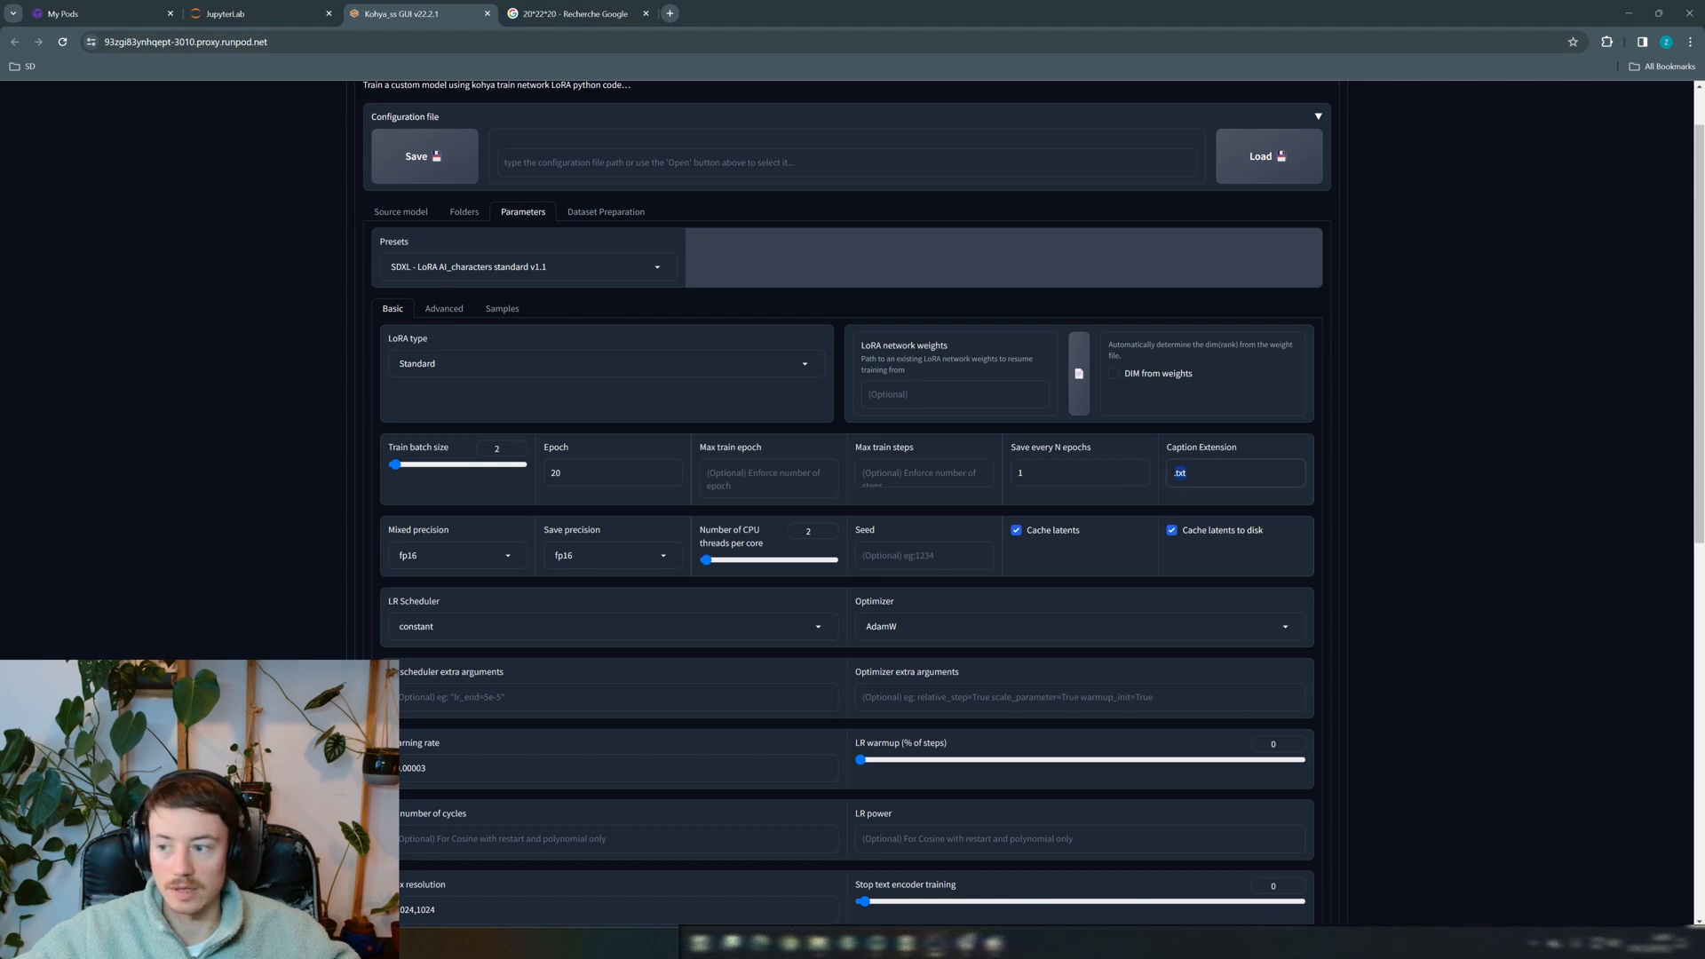
scroll(689, 486, "down", 1)
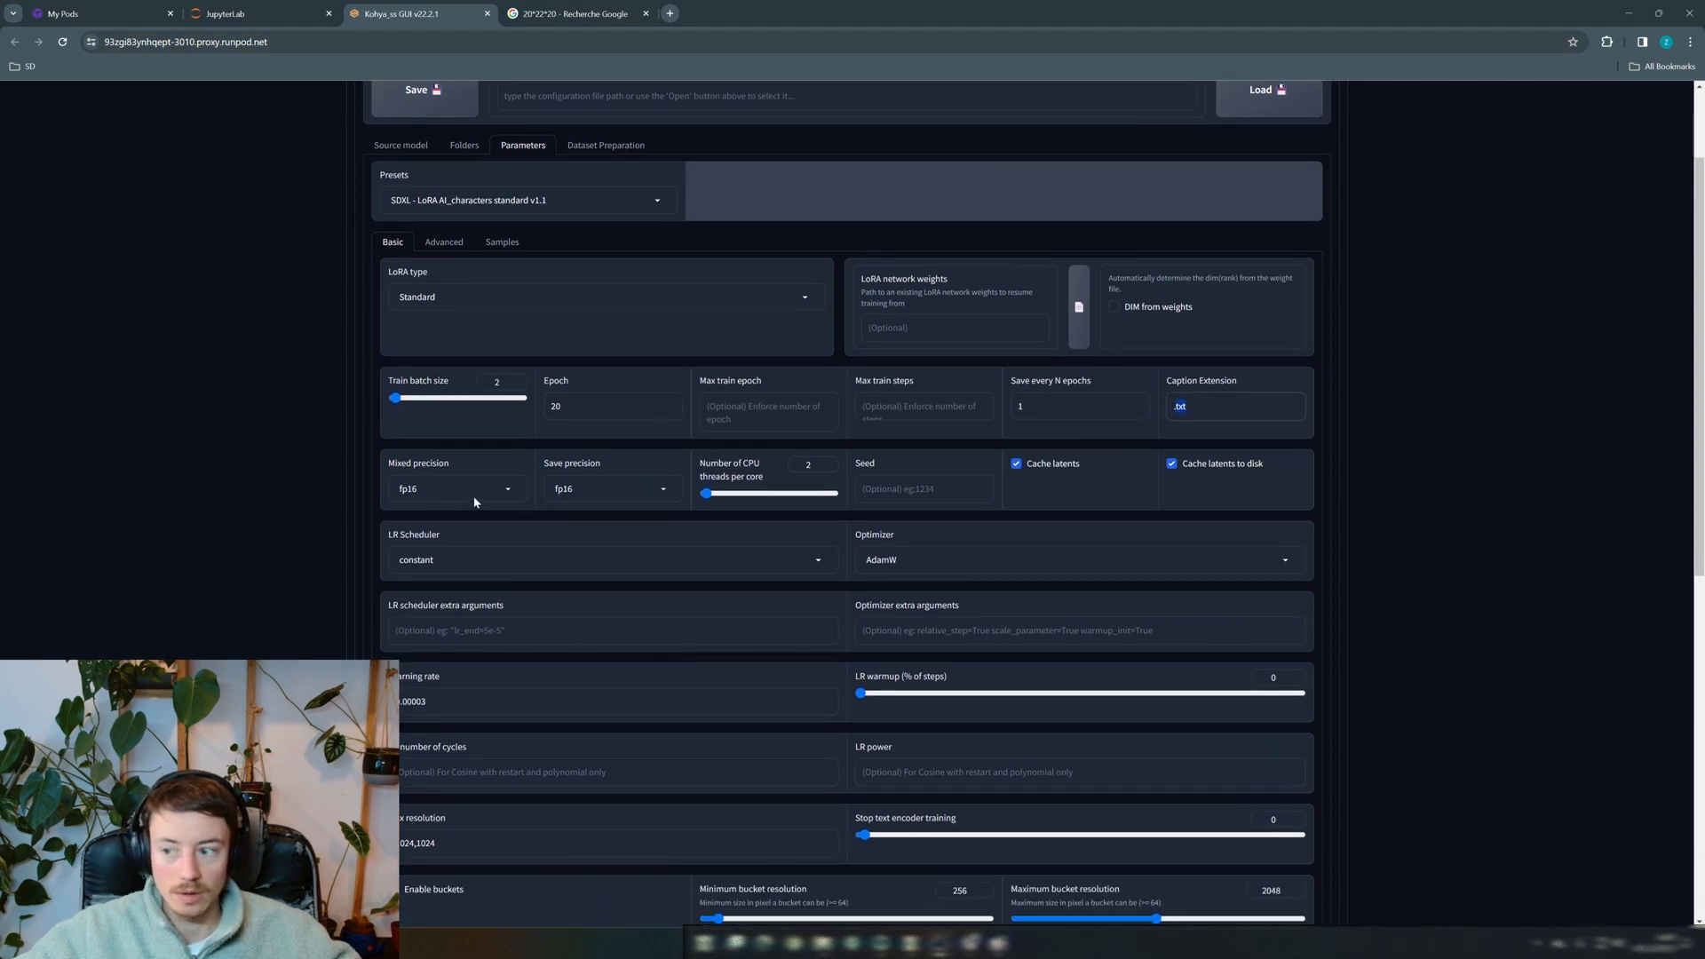
left_click(435, 488)
left_click(423, 535)
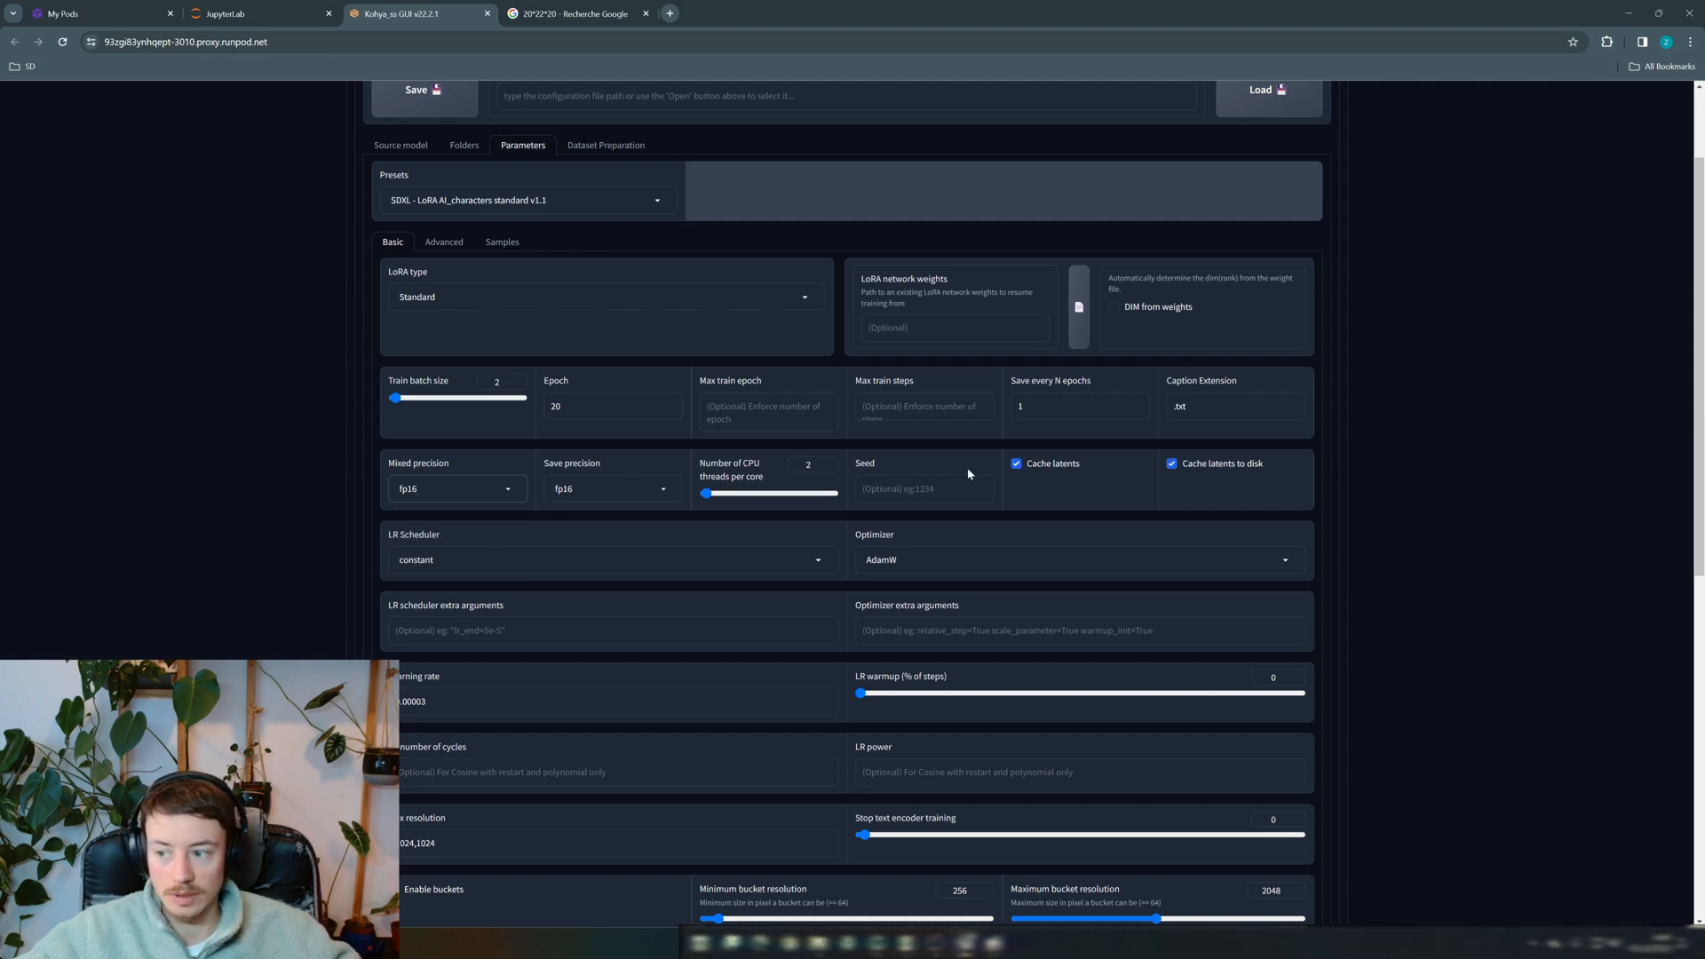
left_click(1019, 466)
left_click(1189, 469)
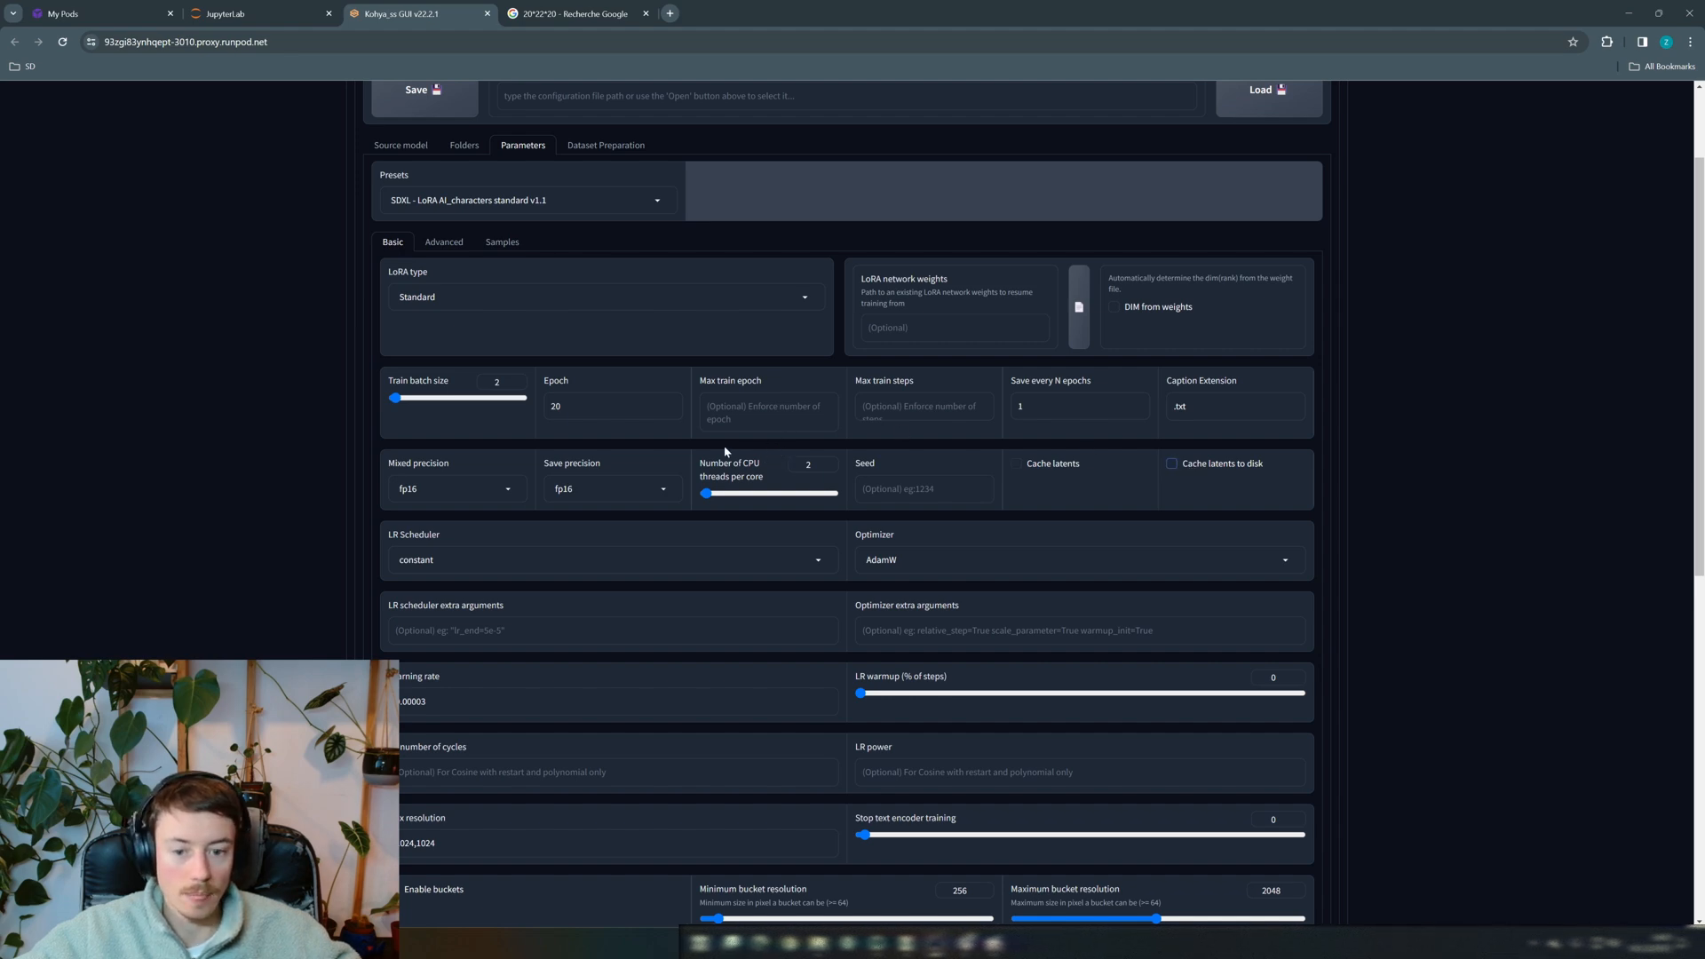
Set the Learning rate, Text Encoder learning rate and Unet learning rate to 0.00005
scroll(537, 438, "down", 2)
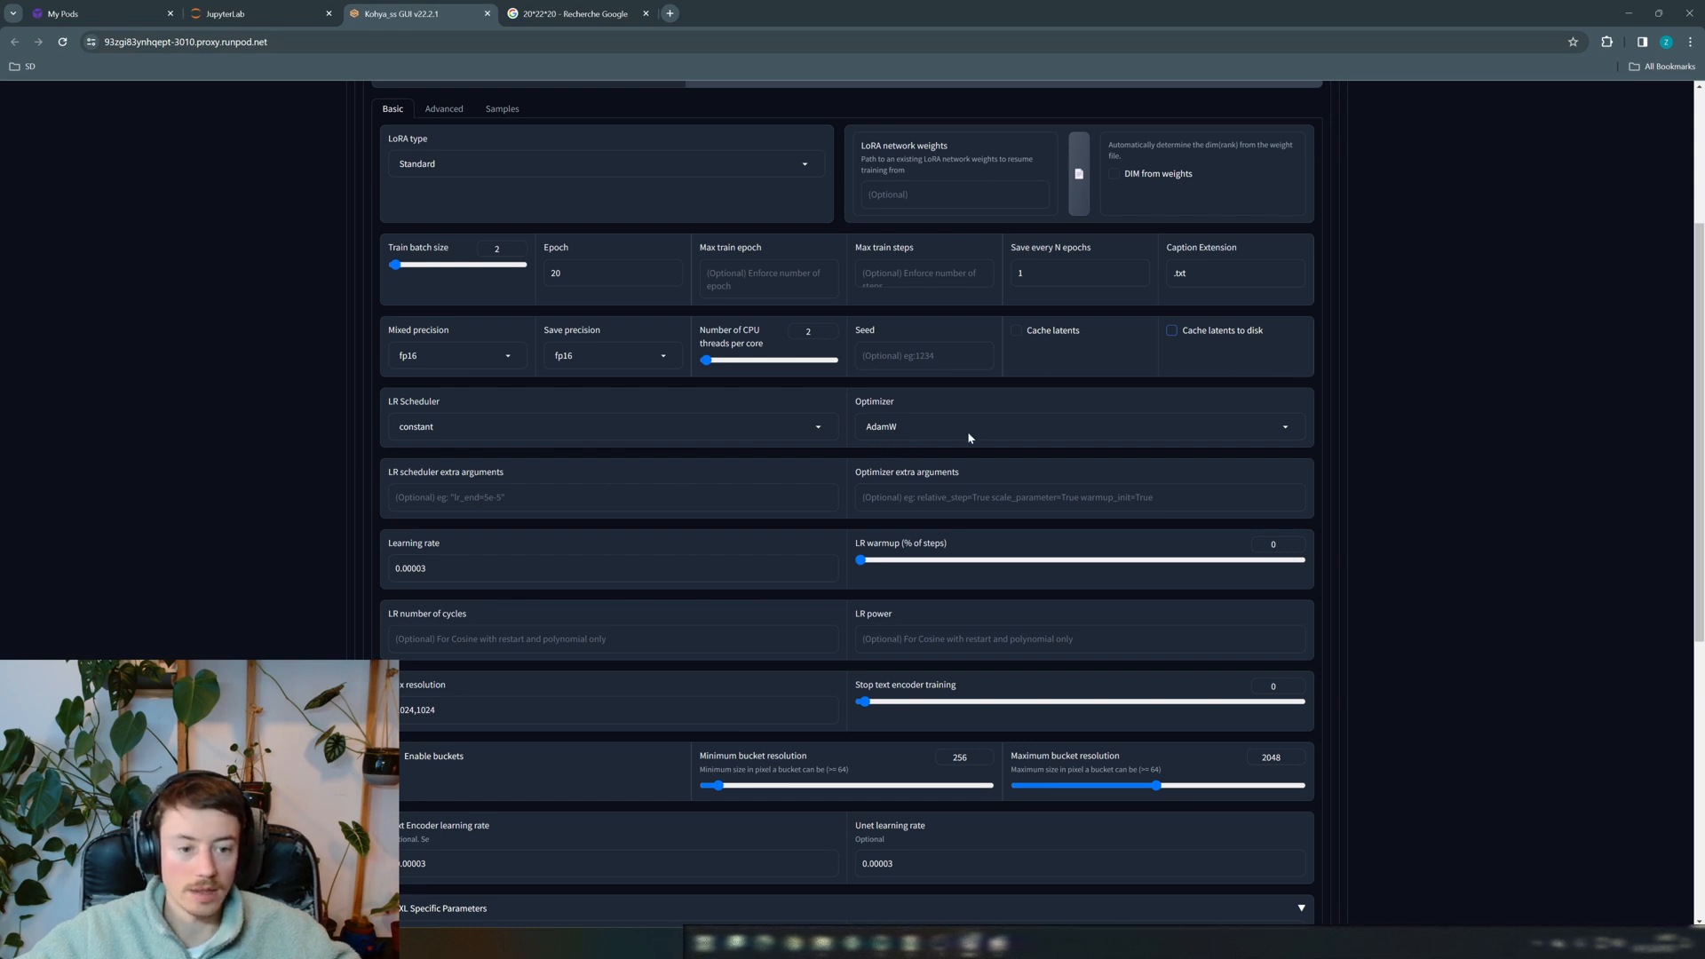
scroll(848, 515, "down", 1)
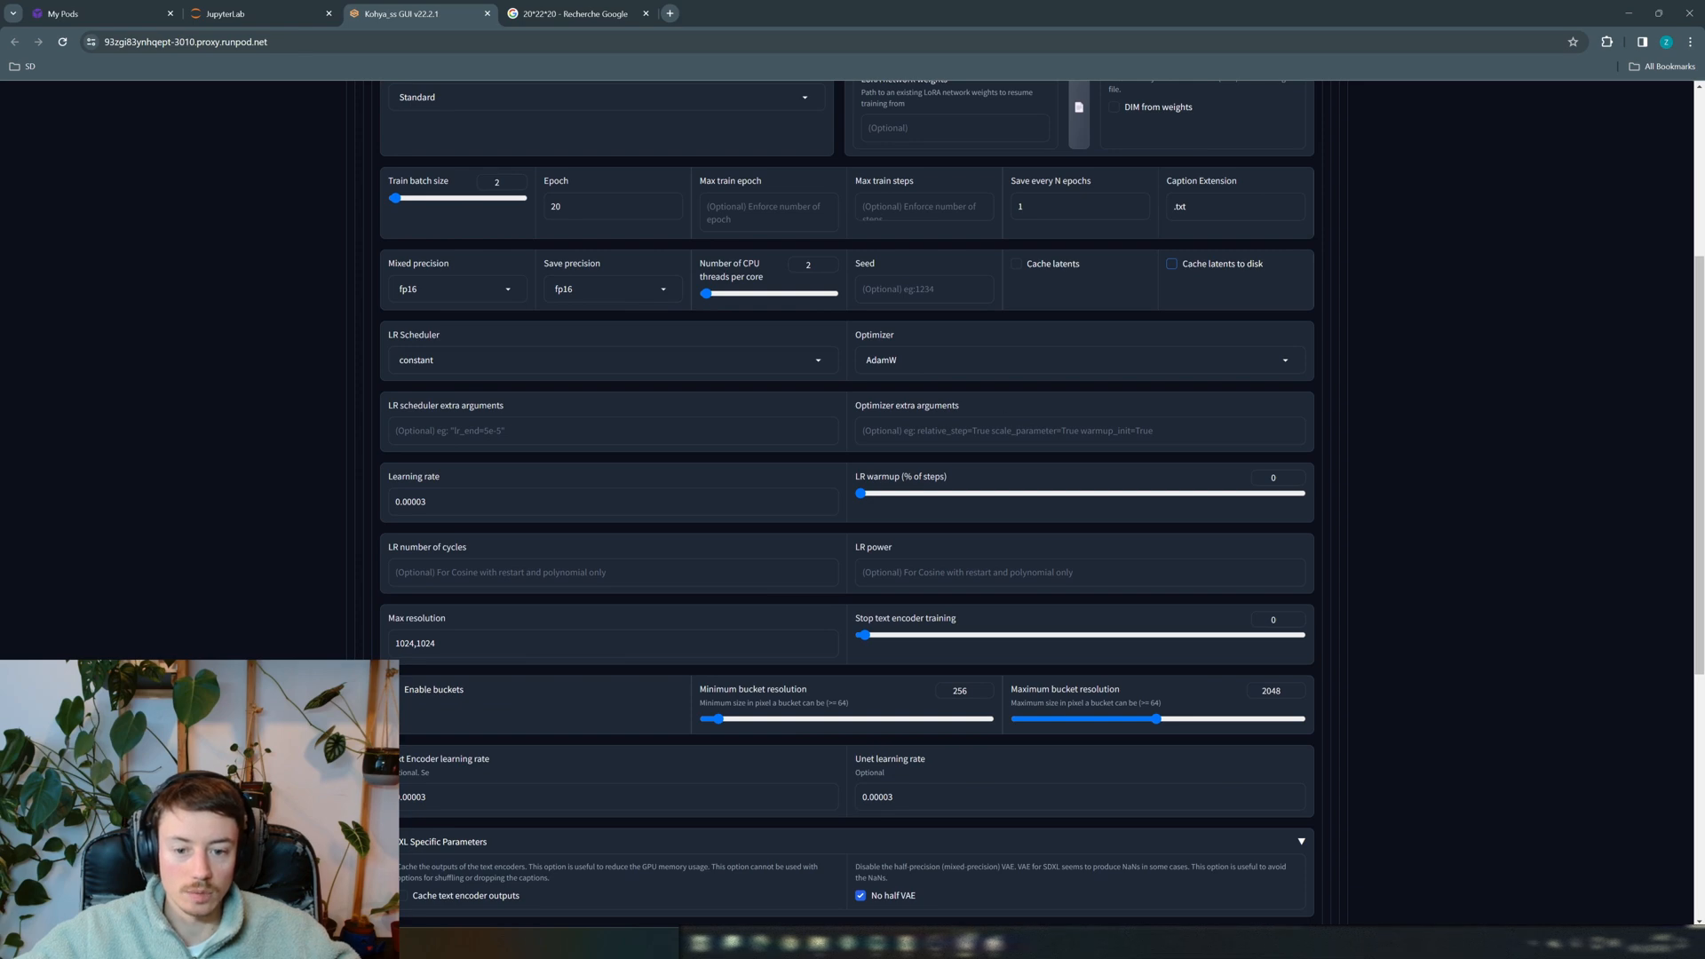
scroll(444, 502, "down", 2)
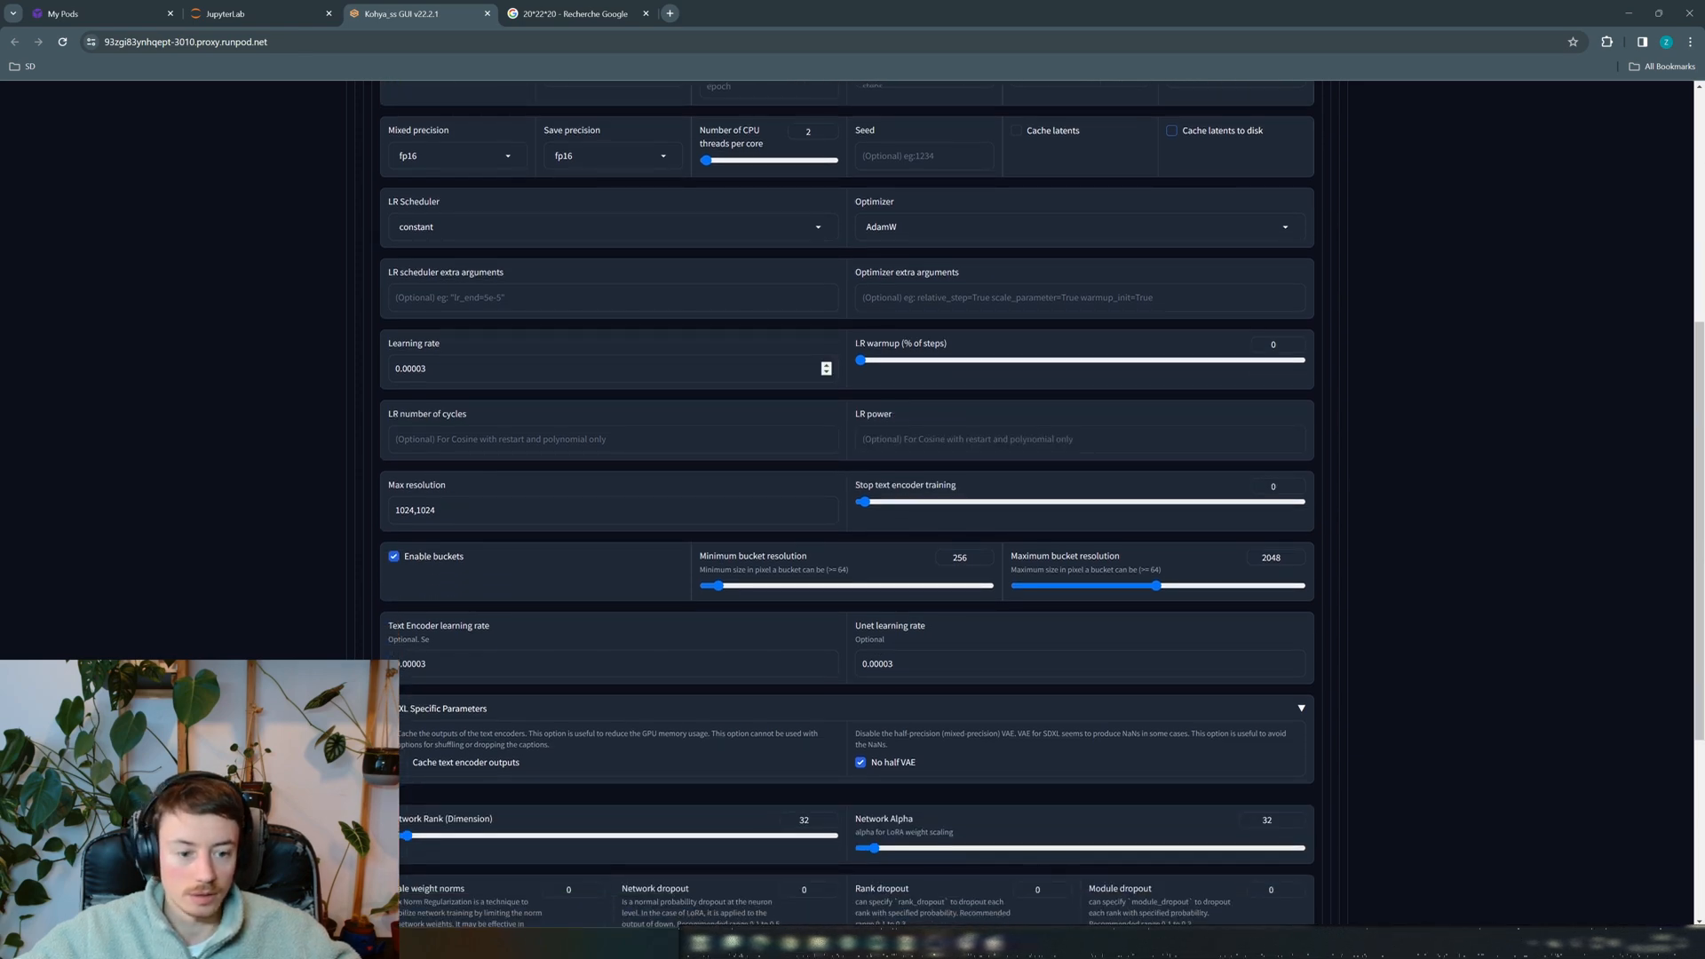
left_click_drag(428, 368, 421, 368)
type("5")
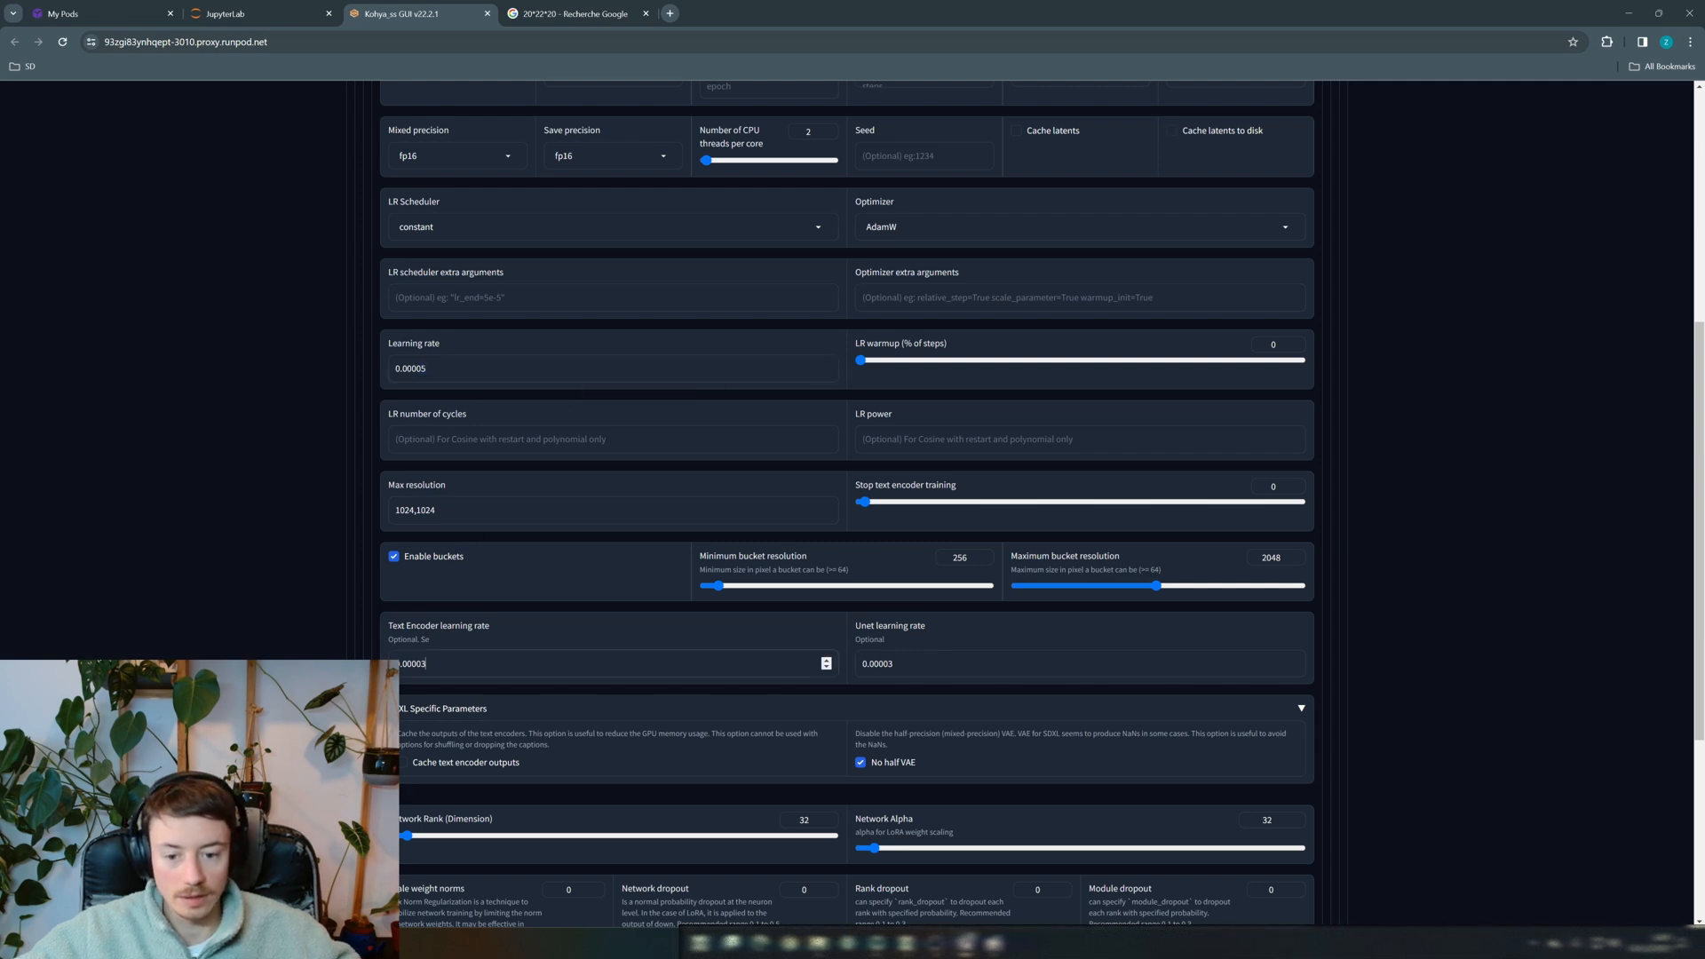
type("5")
left_click_drag(896, 663, 890, 664)
type("5")
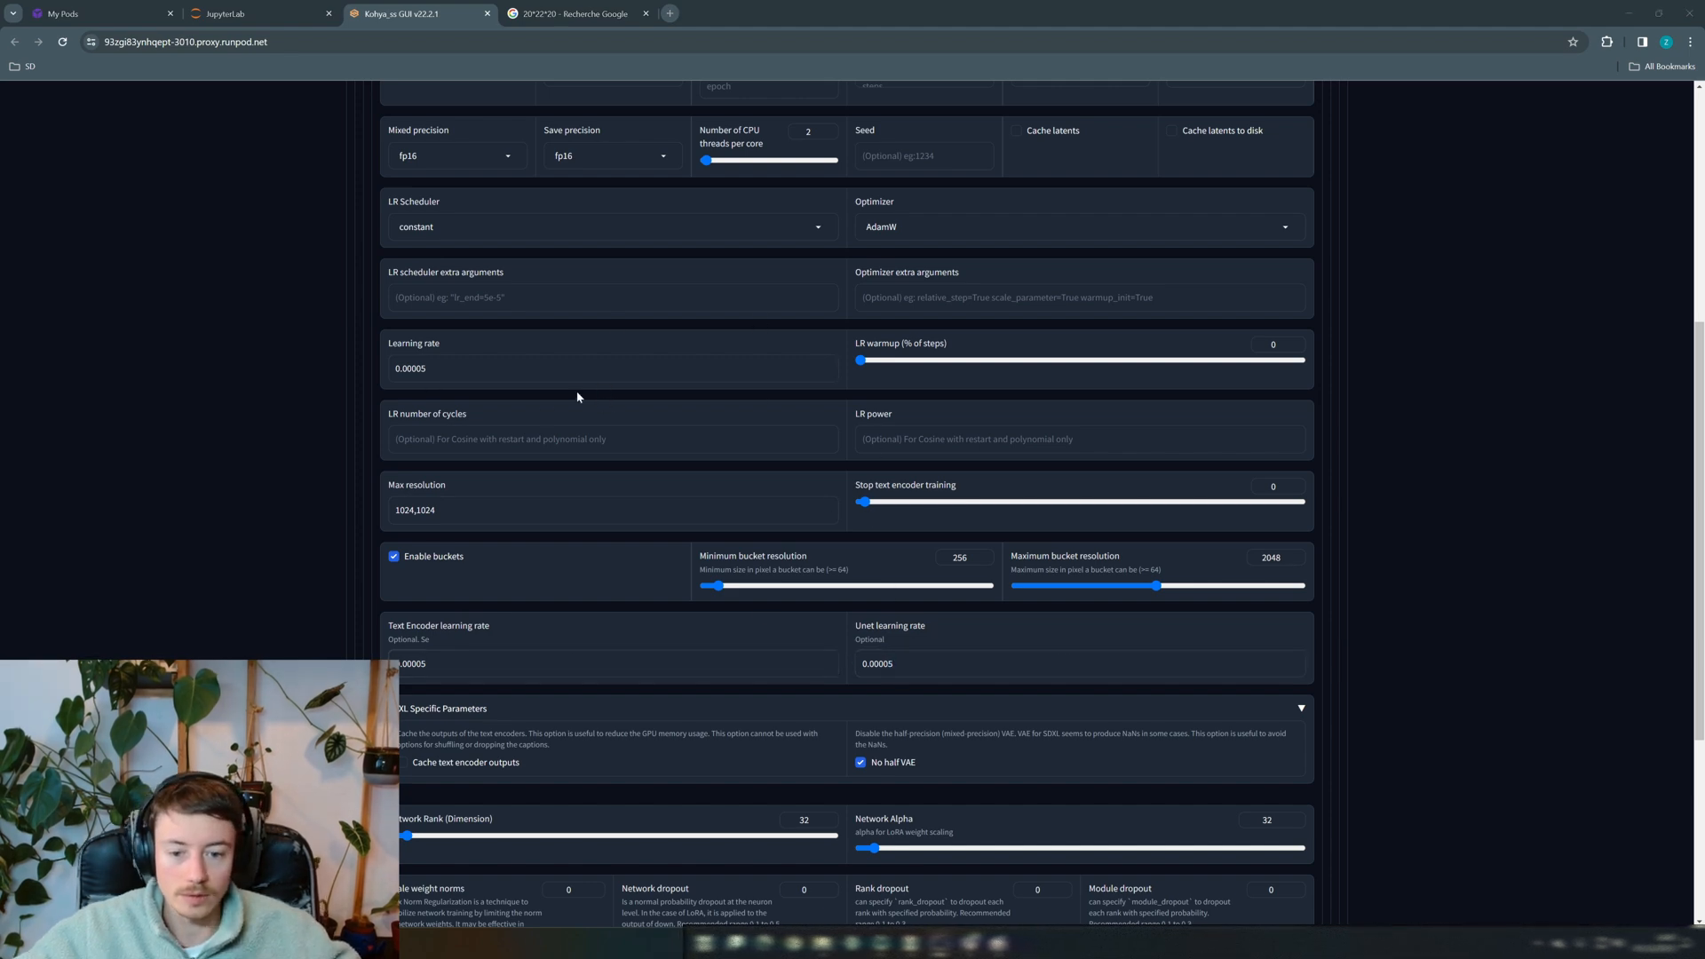
Review the Max resolution, the learning rates and the SDXL-specific parameters before the network settings
scroll(487, 497, "down", 2)
triple_click(474, 357)
left_click(448, 375)
left_click_drag(447, 376, 359, 377)
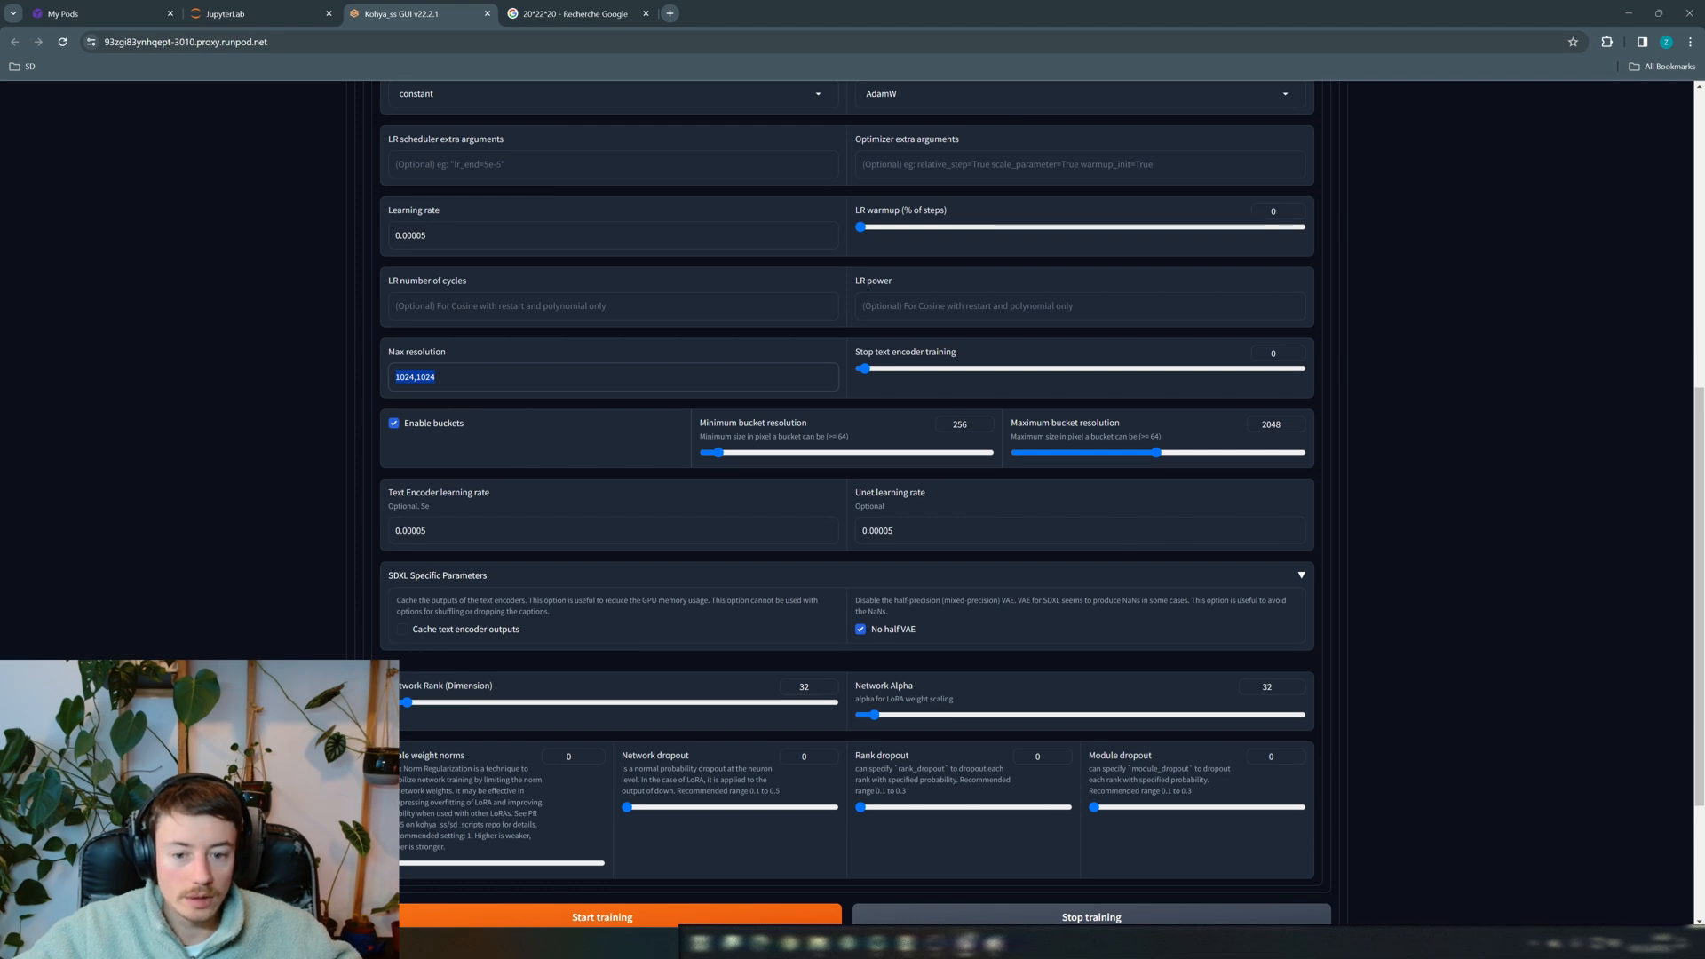
scroll(395, 439, "down", 1)
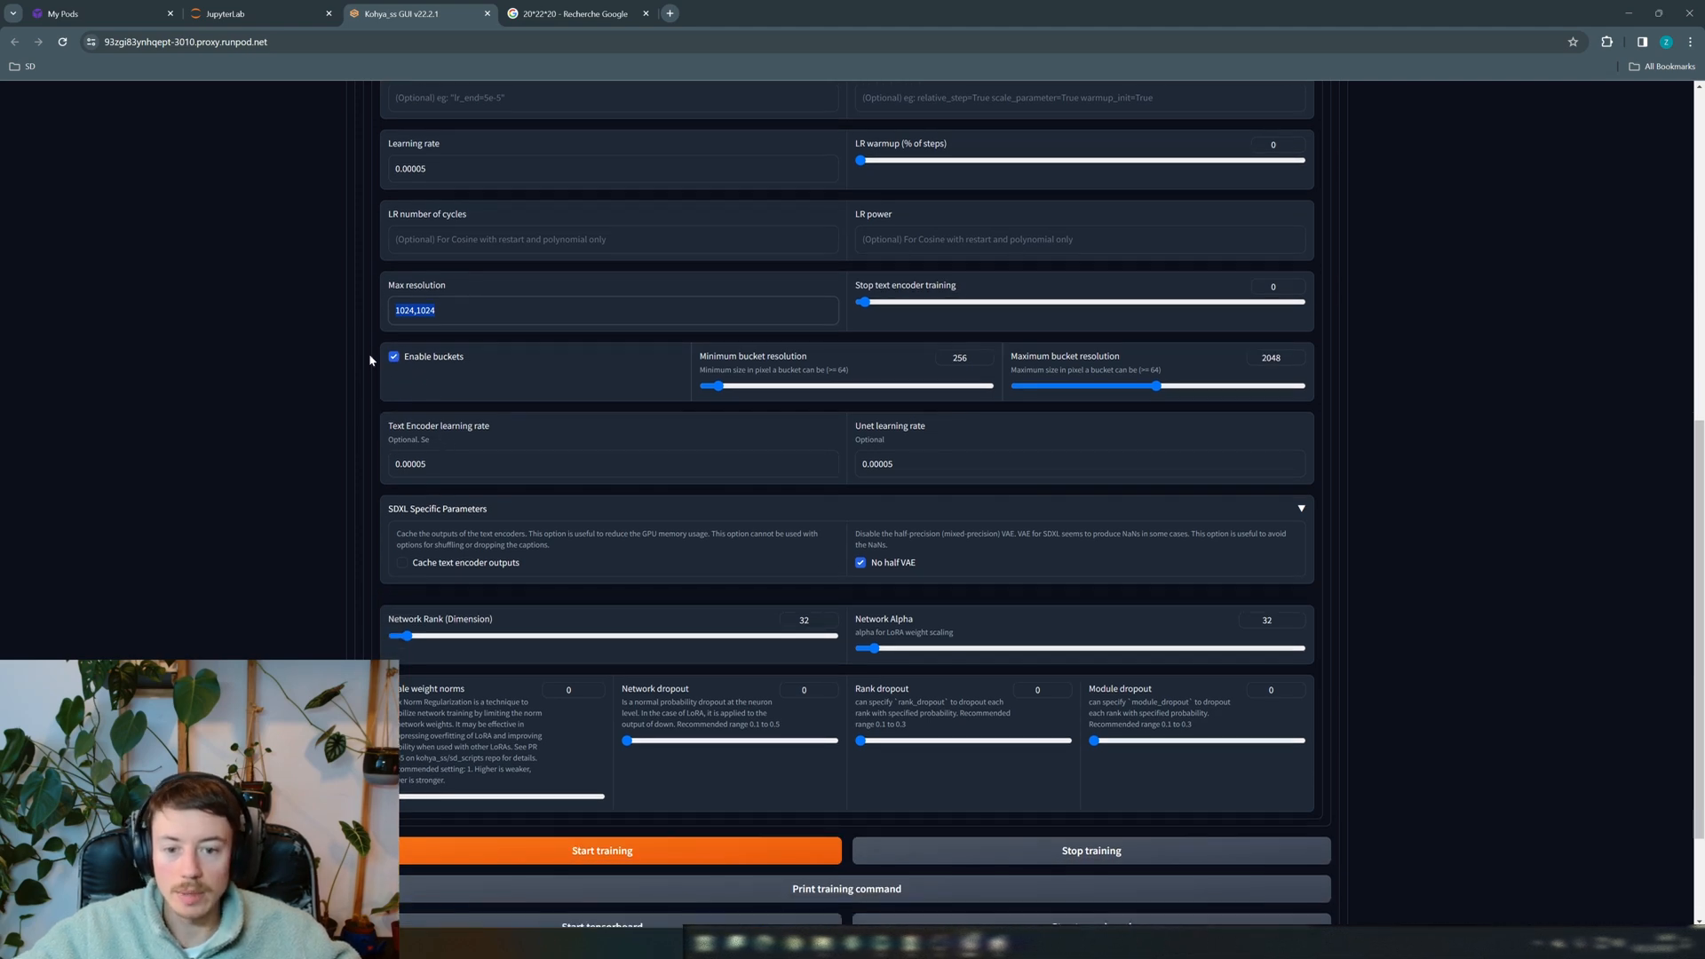
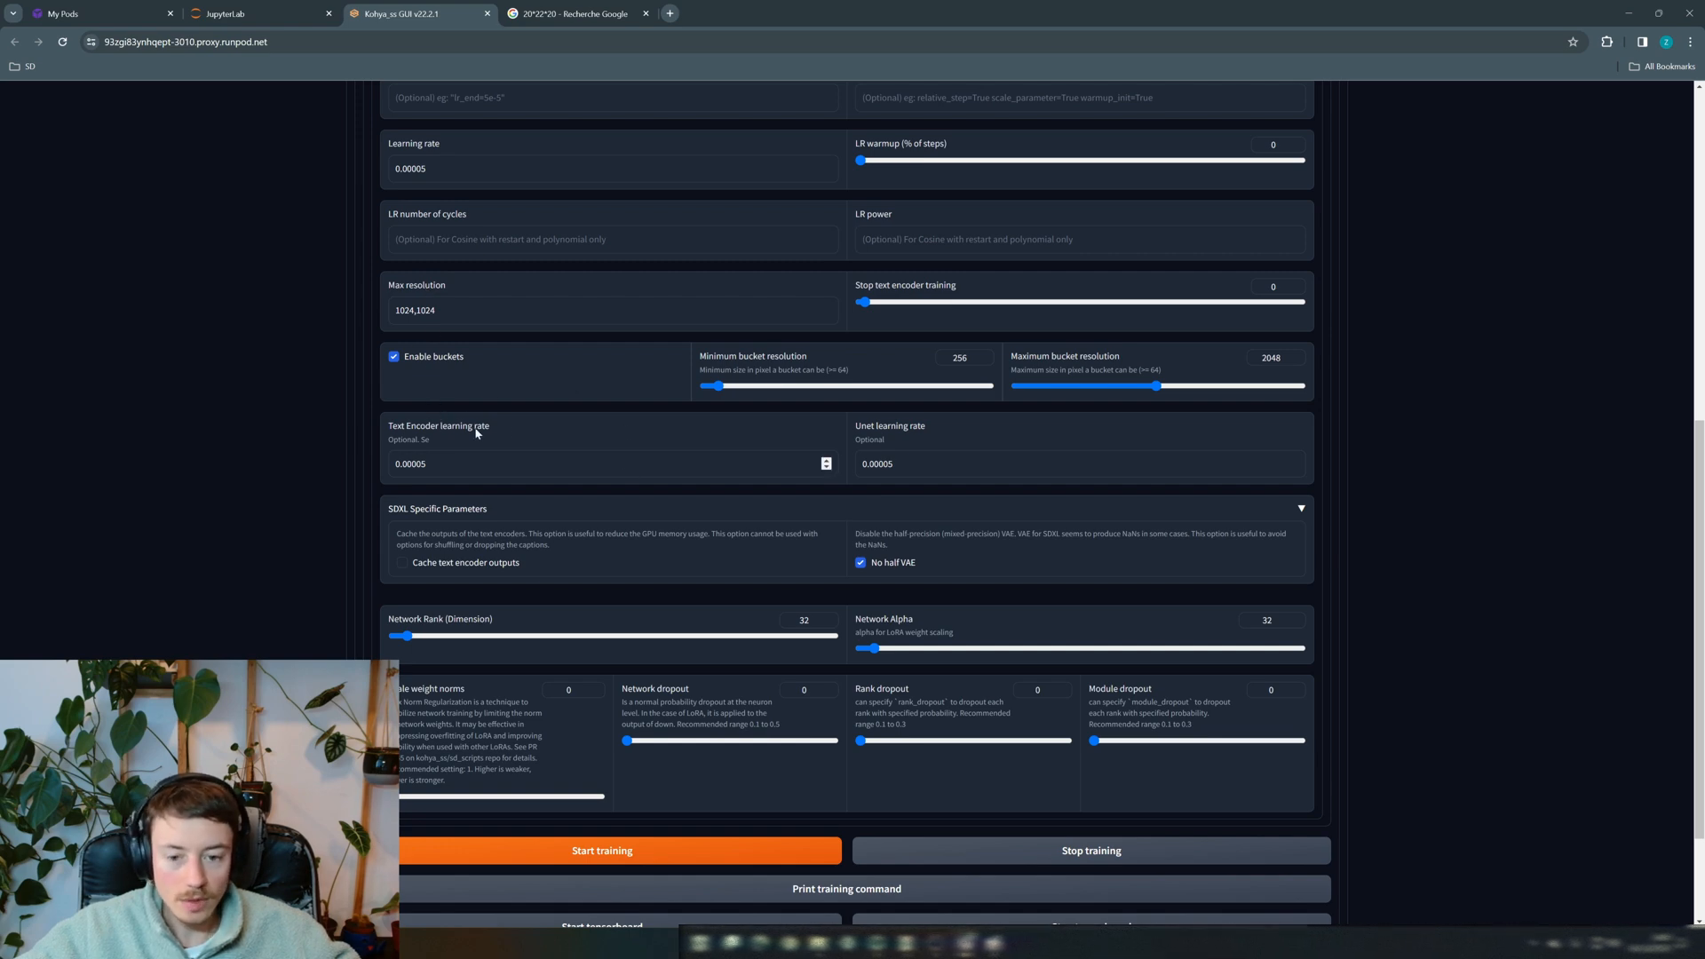
key("ctrl+a")
double_click(412, 169)
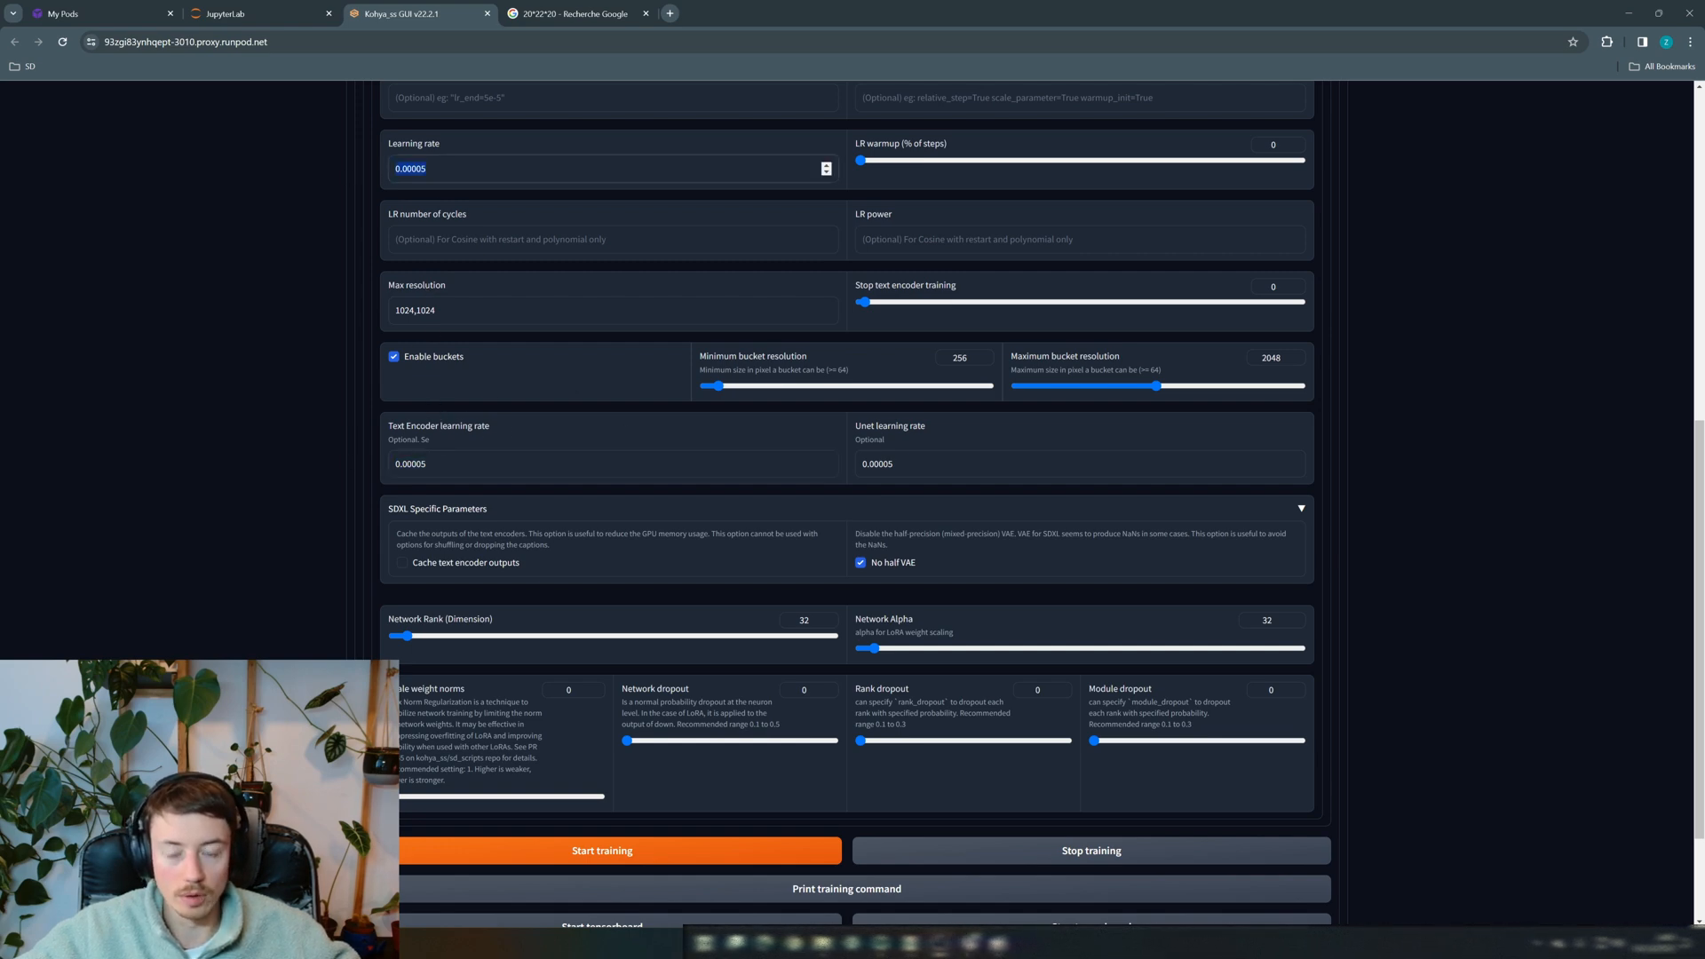
left_click(427, 464)
left_click_drag(402, 465, 416, 465)
scroll(803, 423, "down", 2)
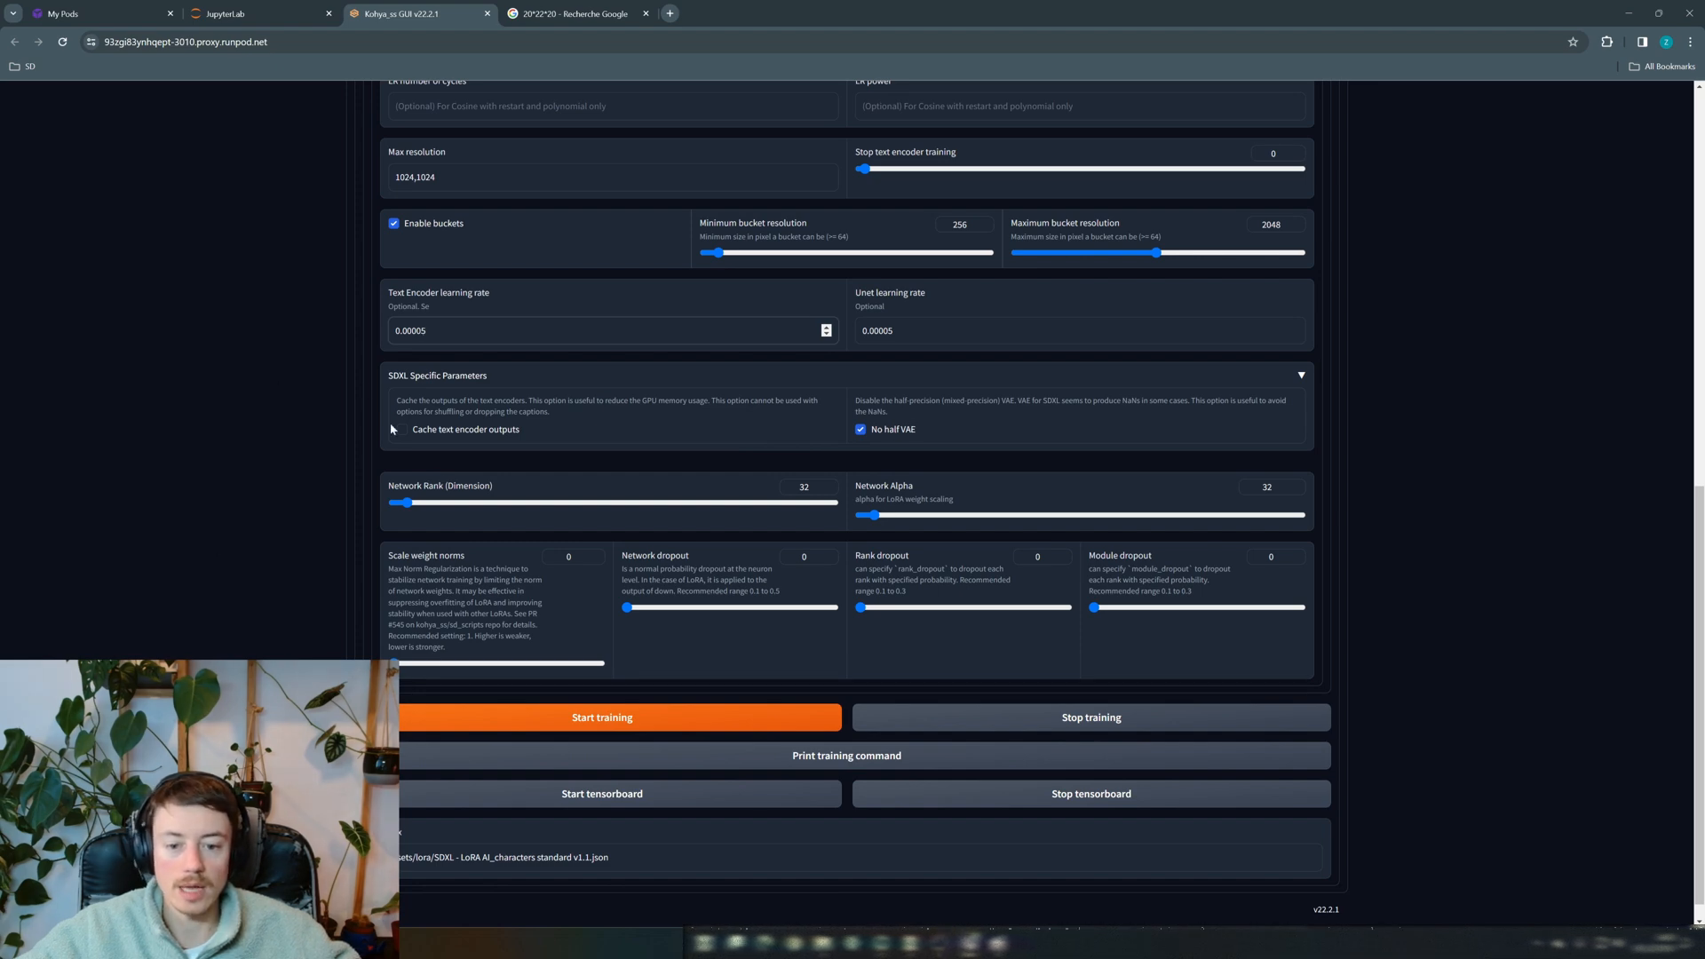
scroll(630, 491, "up", 2)
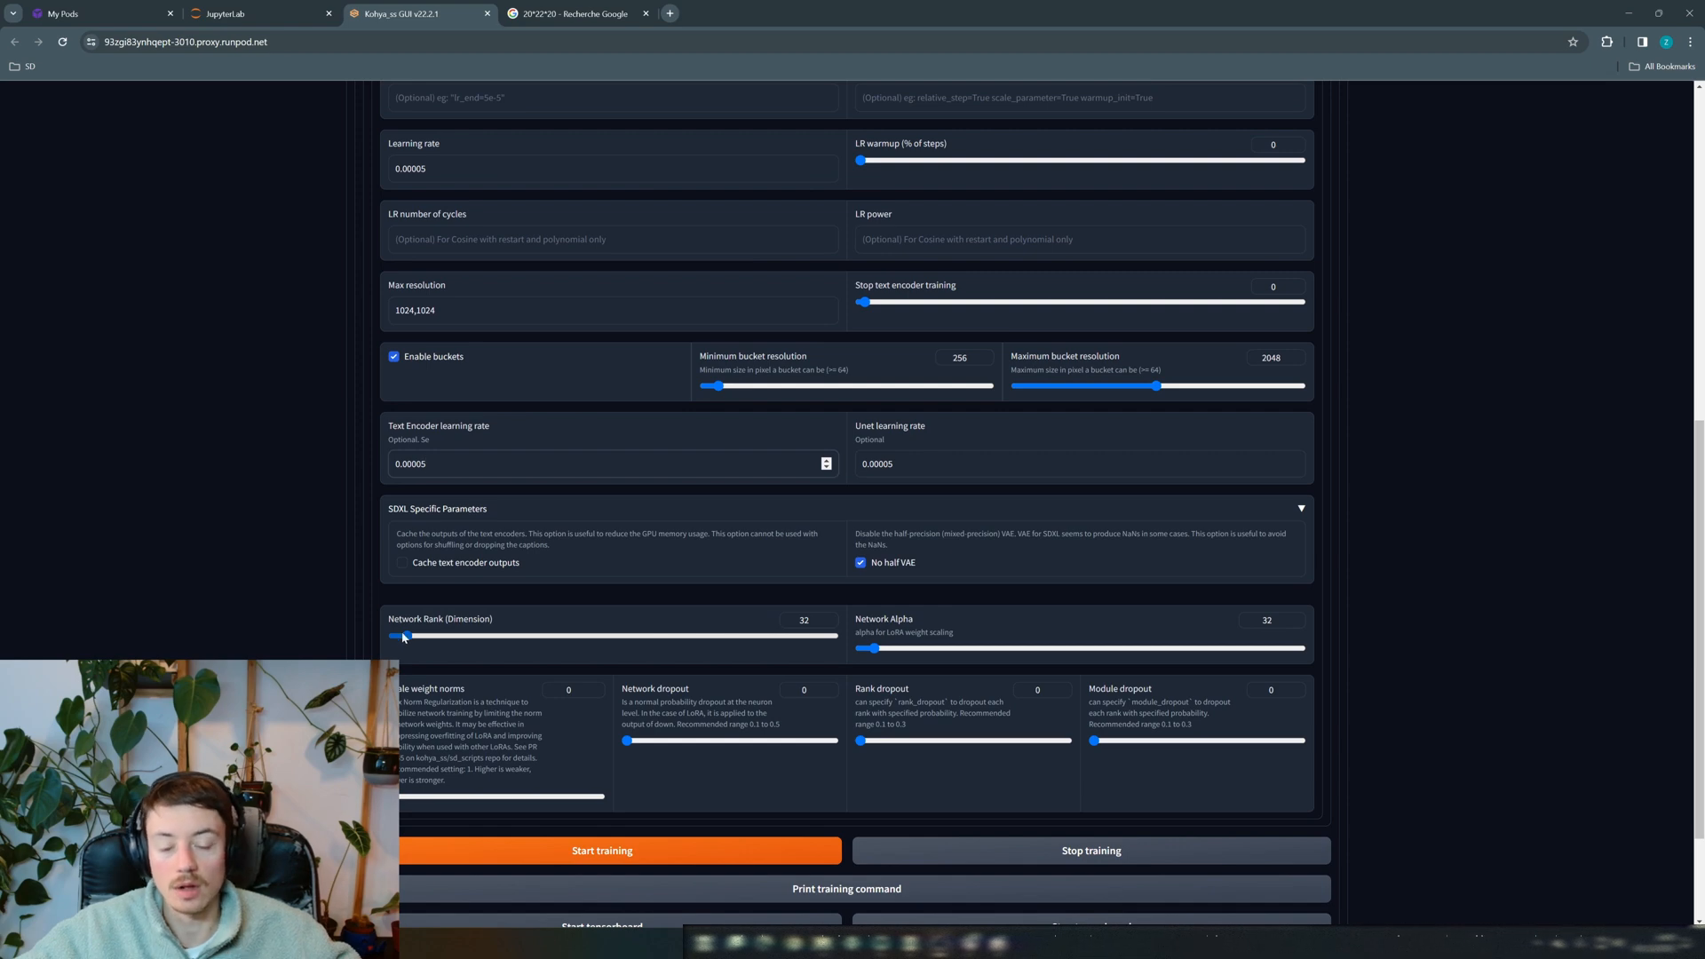
Set the Network Rank (Dimension) to 256
left_click_drag(409, 642, 514, 636)
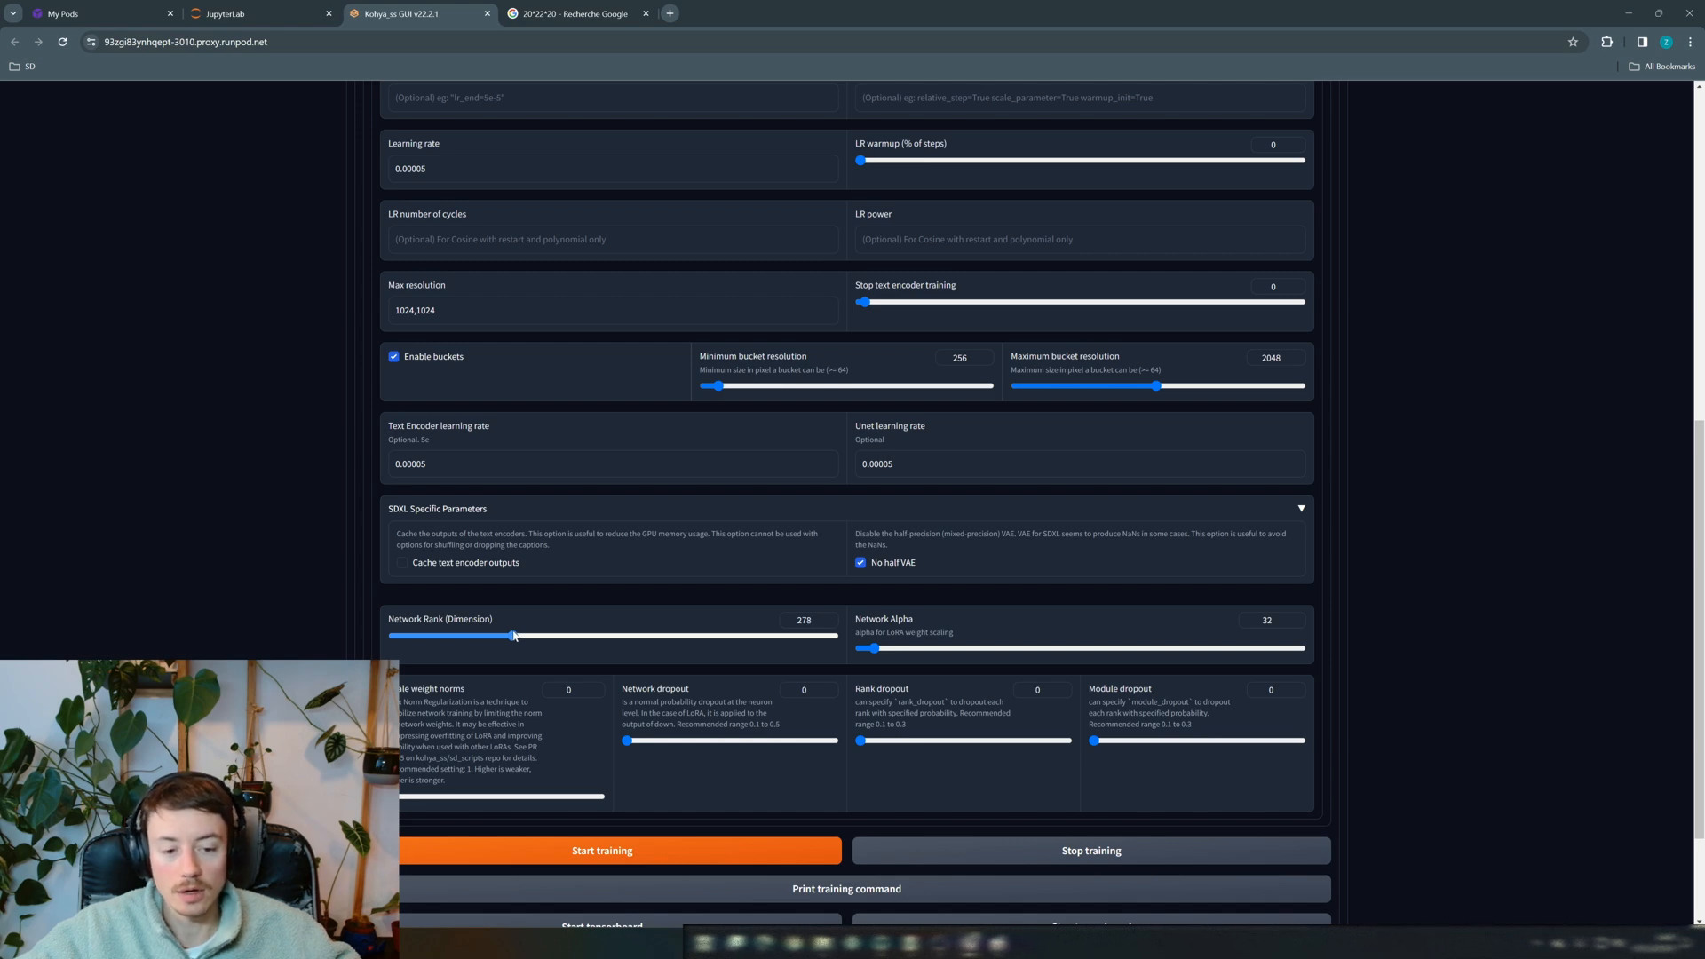
left_click_drag(512, 635, 508, 636)
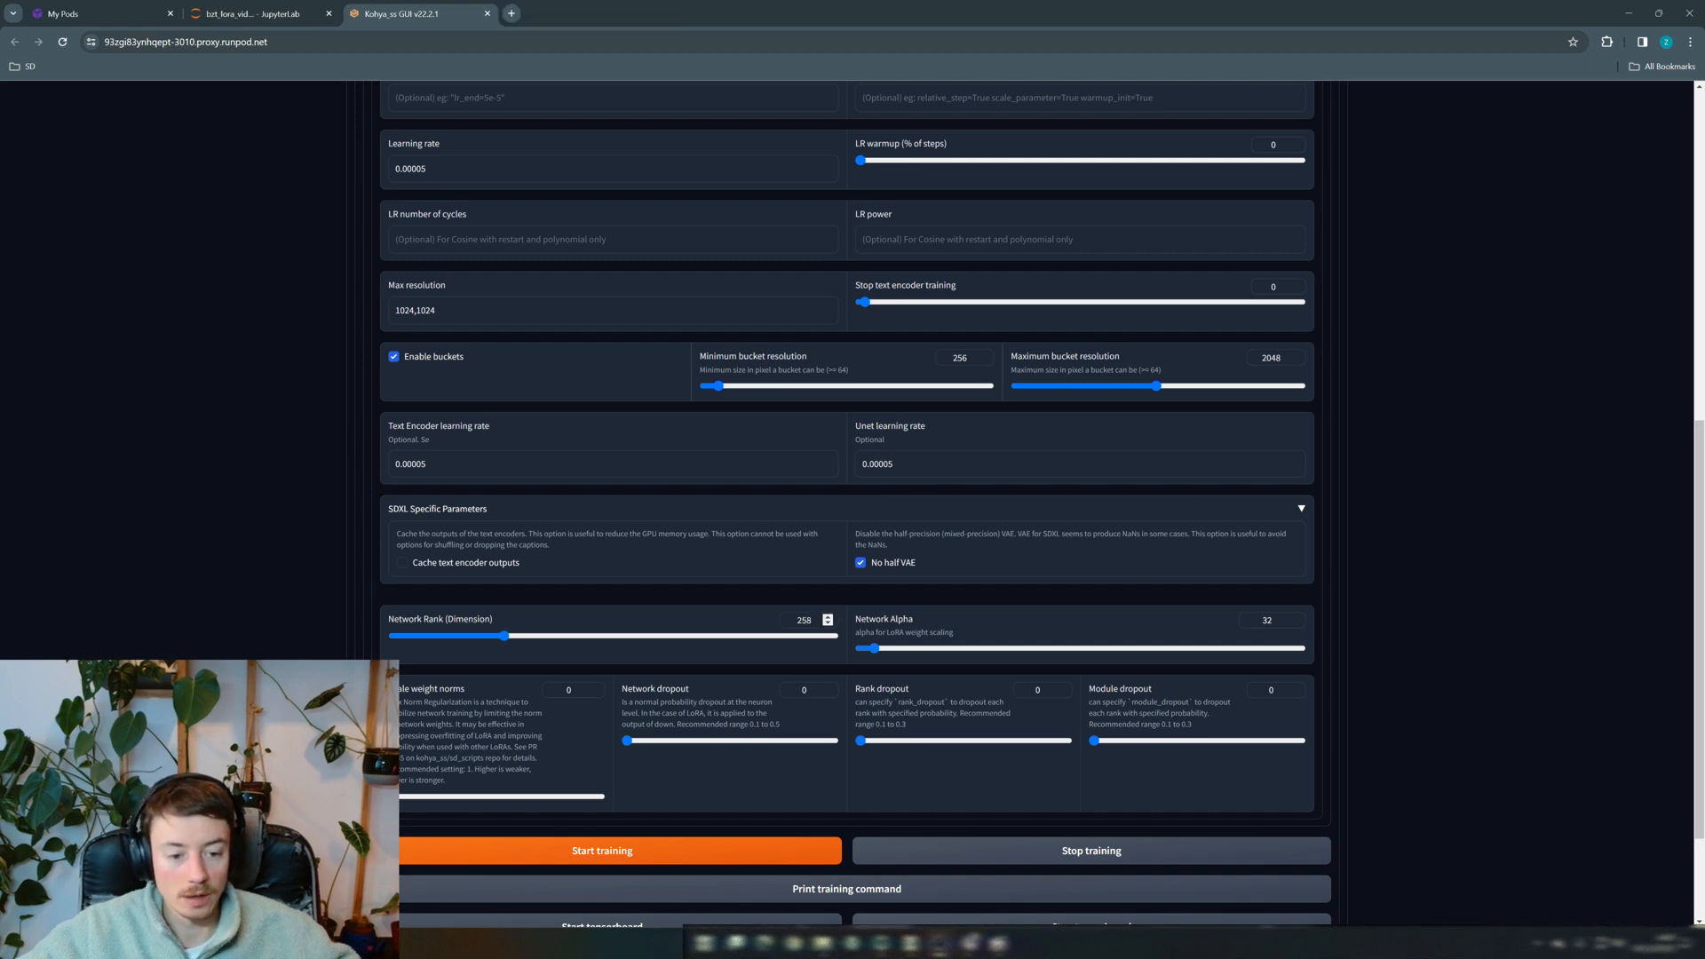
key("BackSpace")
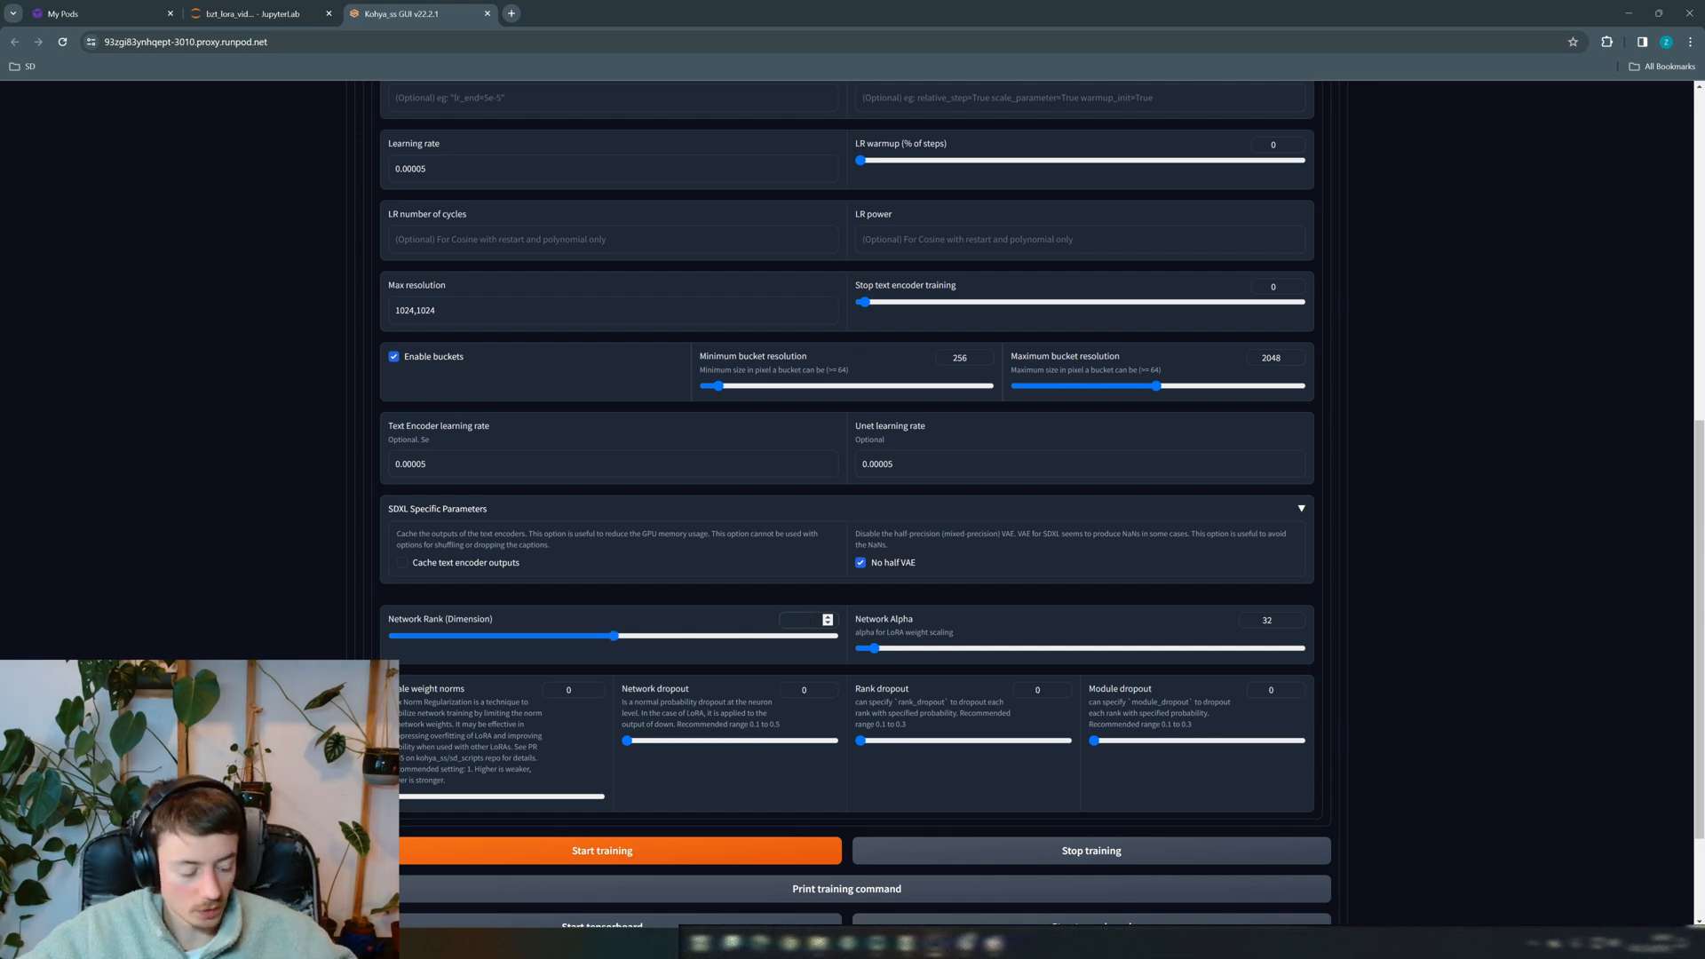
type("6")
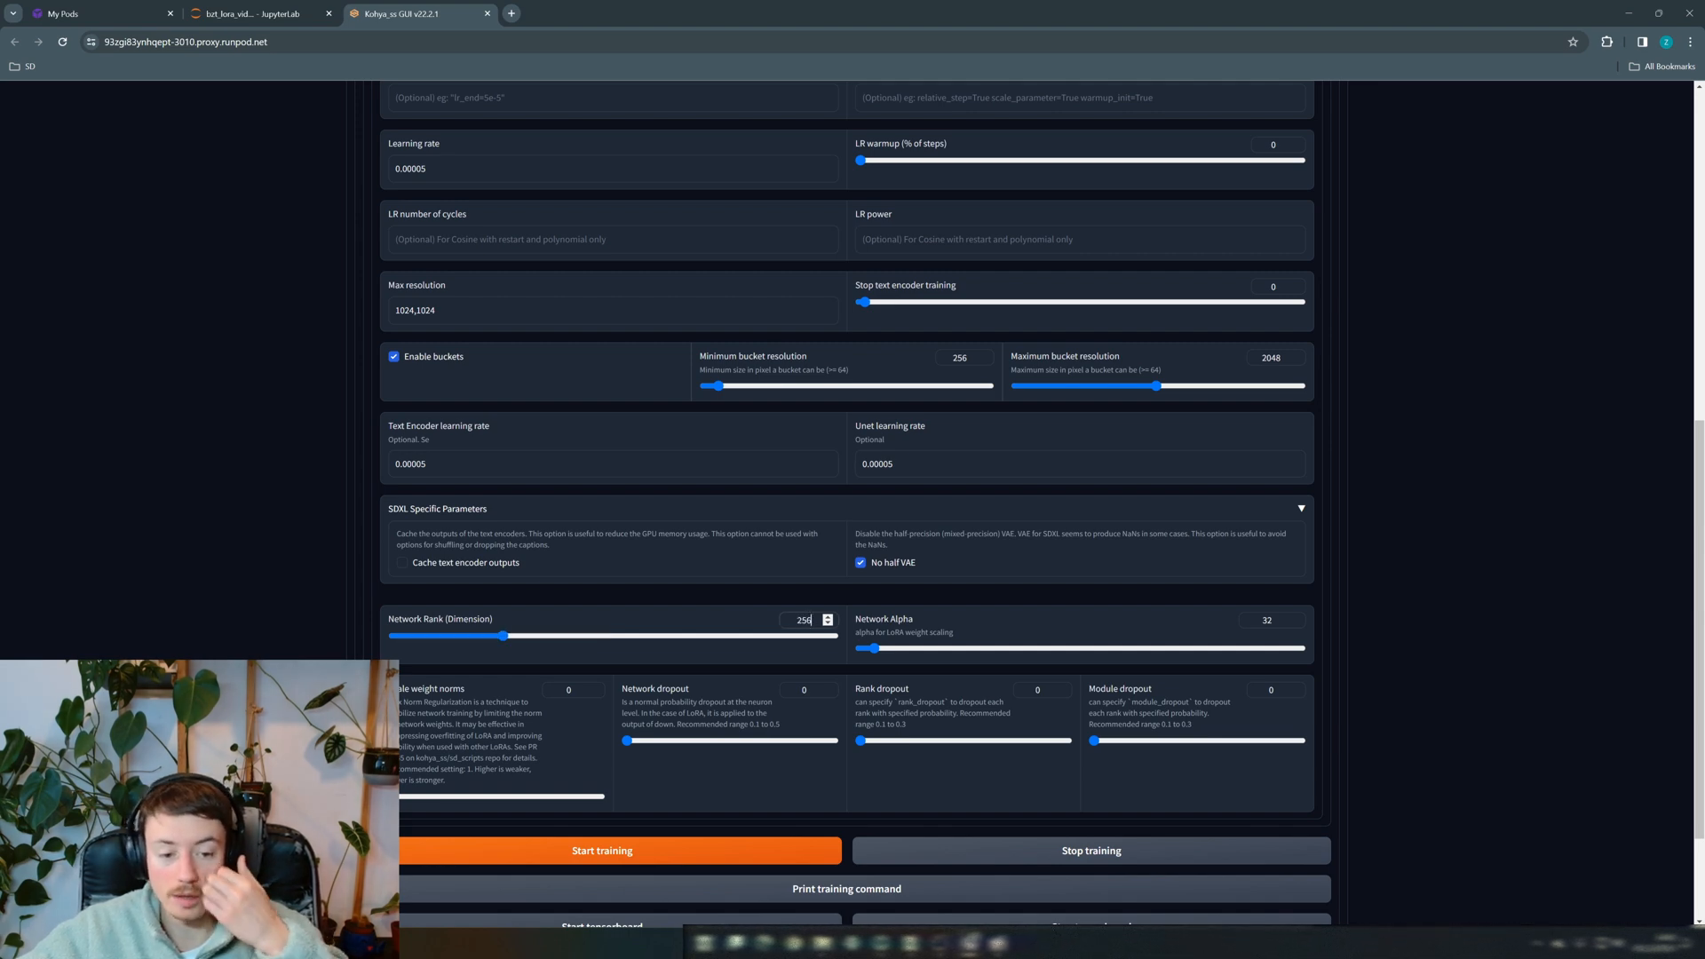
Try 128 as the Network Rank (Dimension) and return the value to 256
type("128")
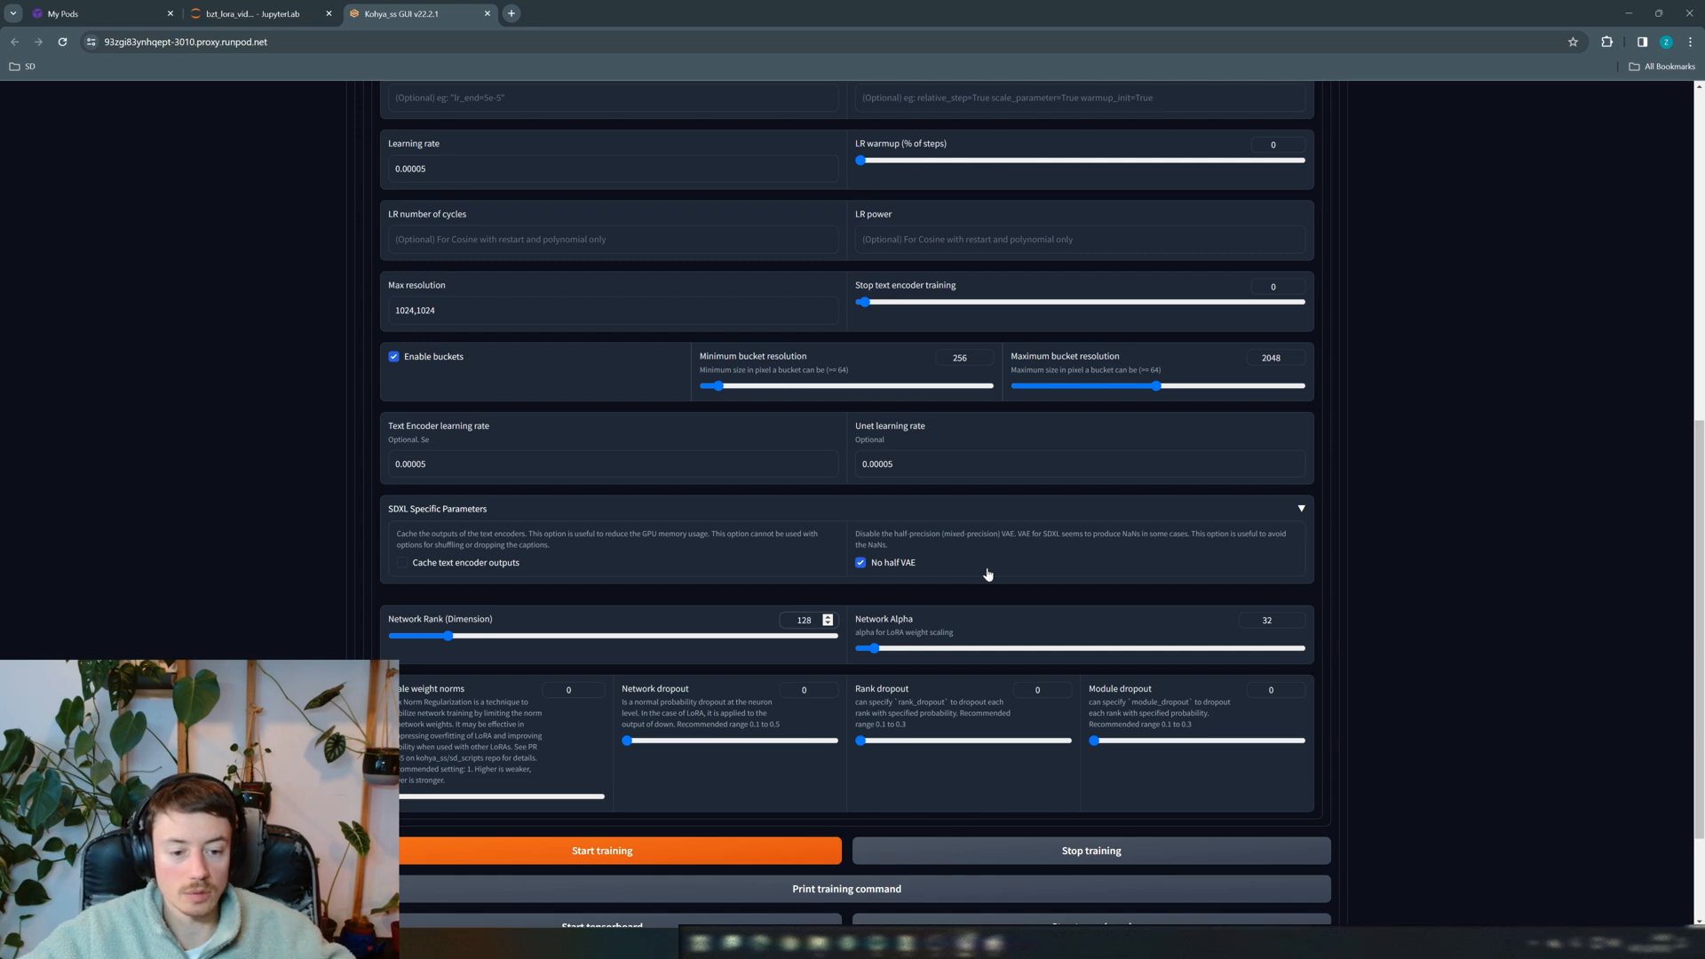
key("BackSpace")
key("BackSpace")
key("BackSpace")
type("1")
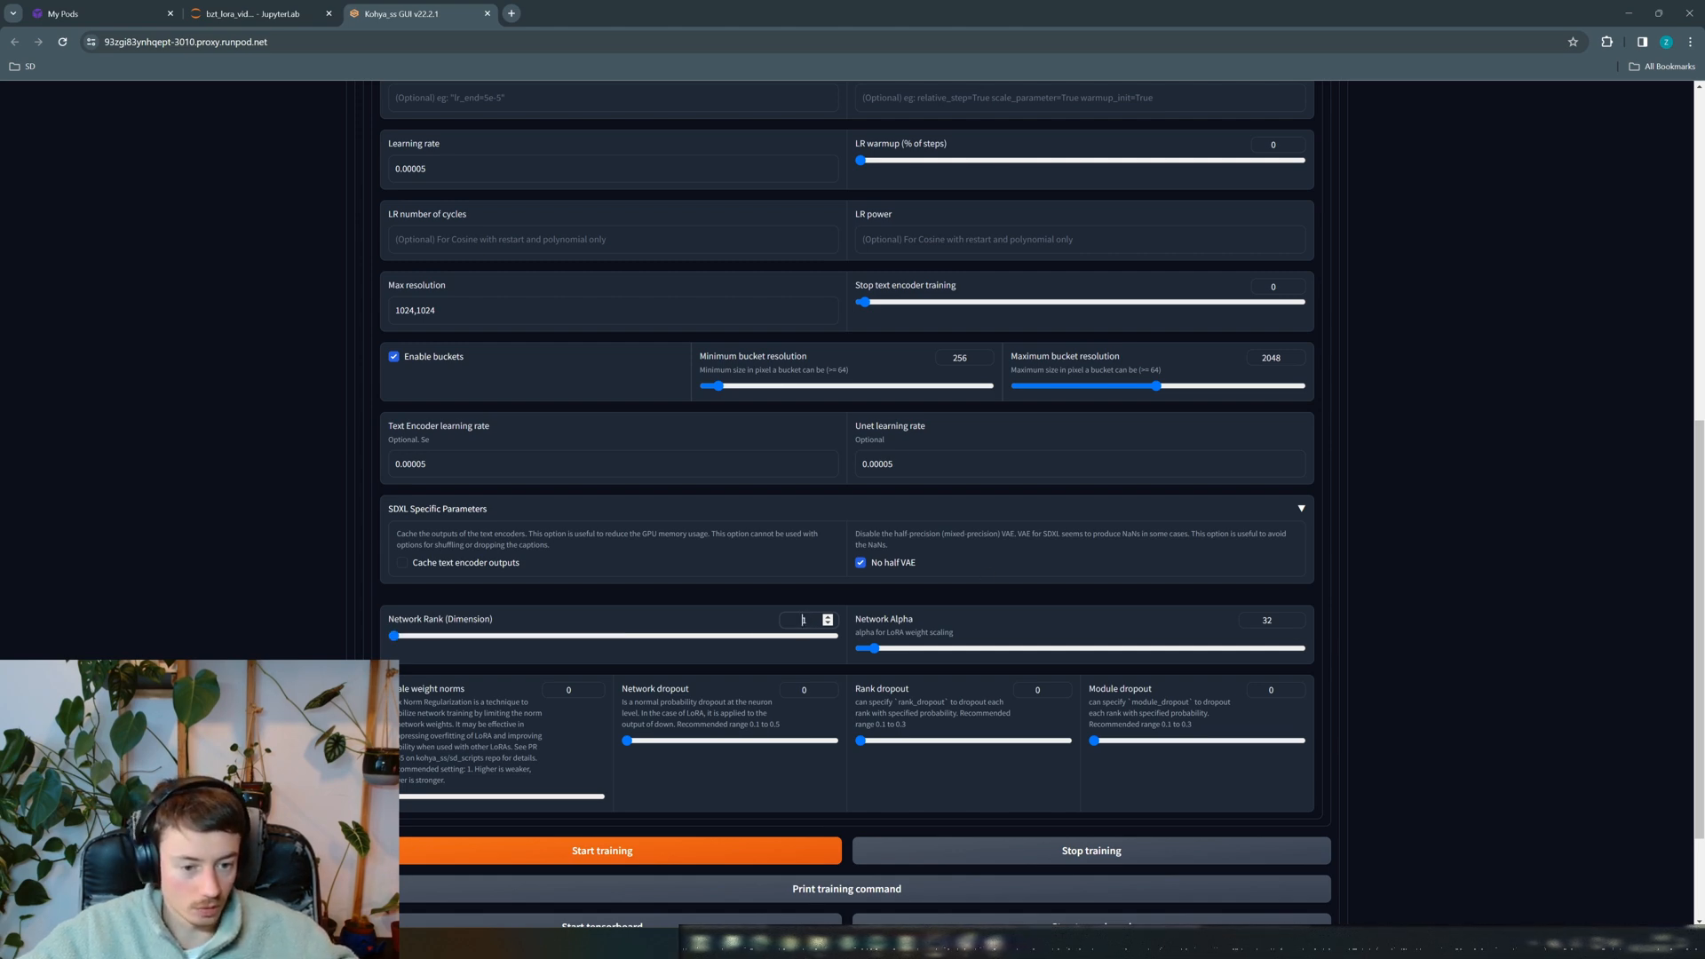
type("256")
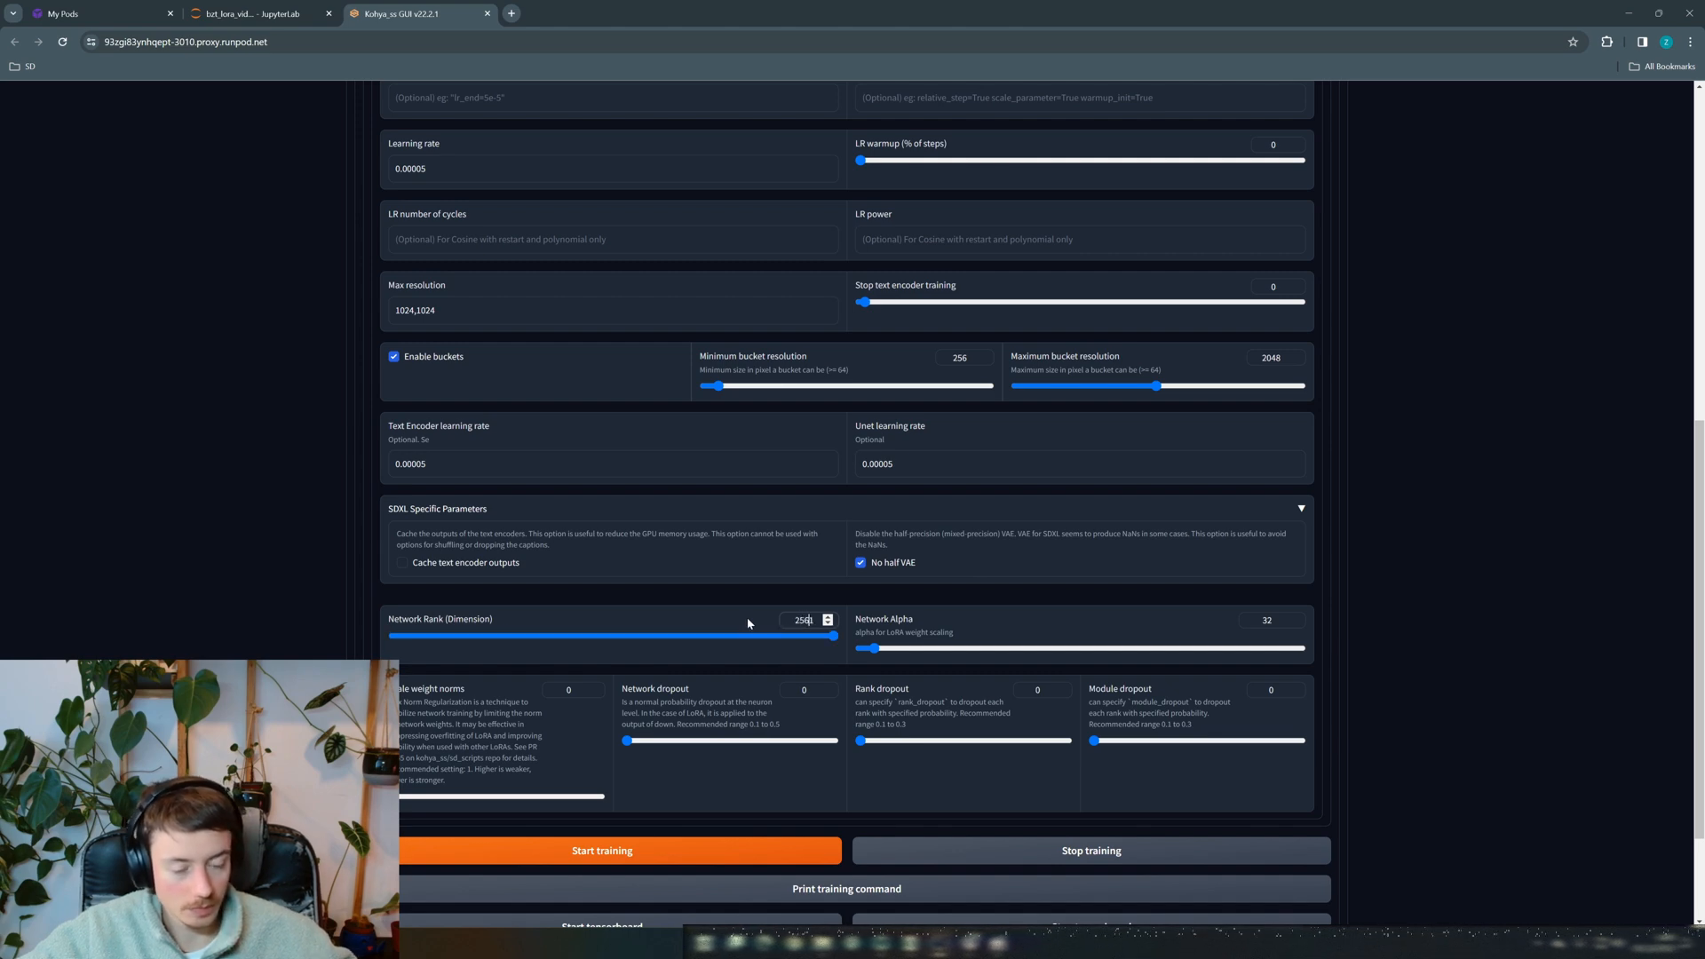
key("Delete")
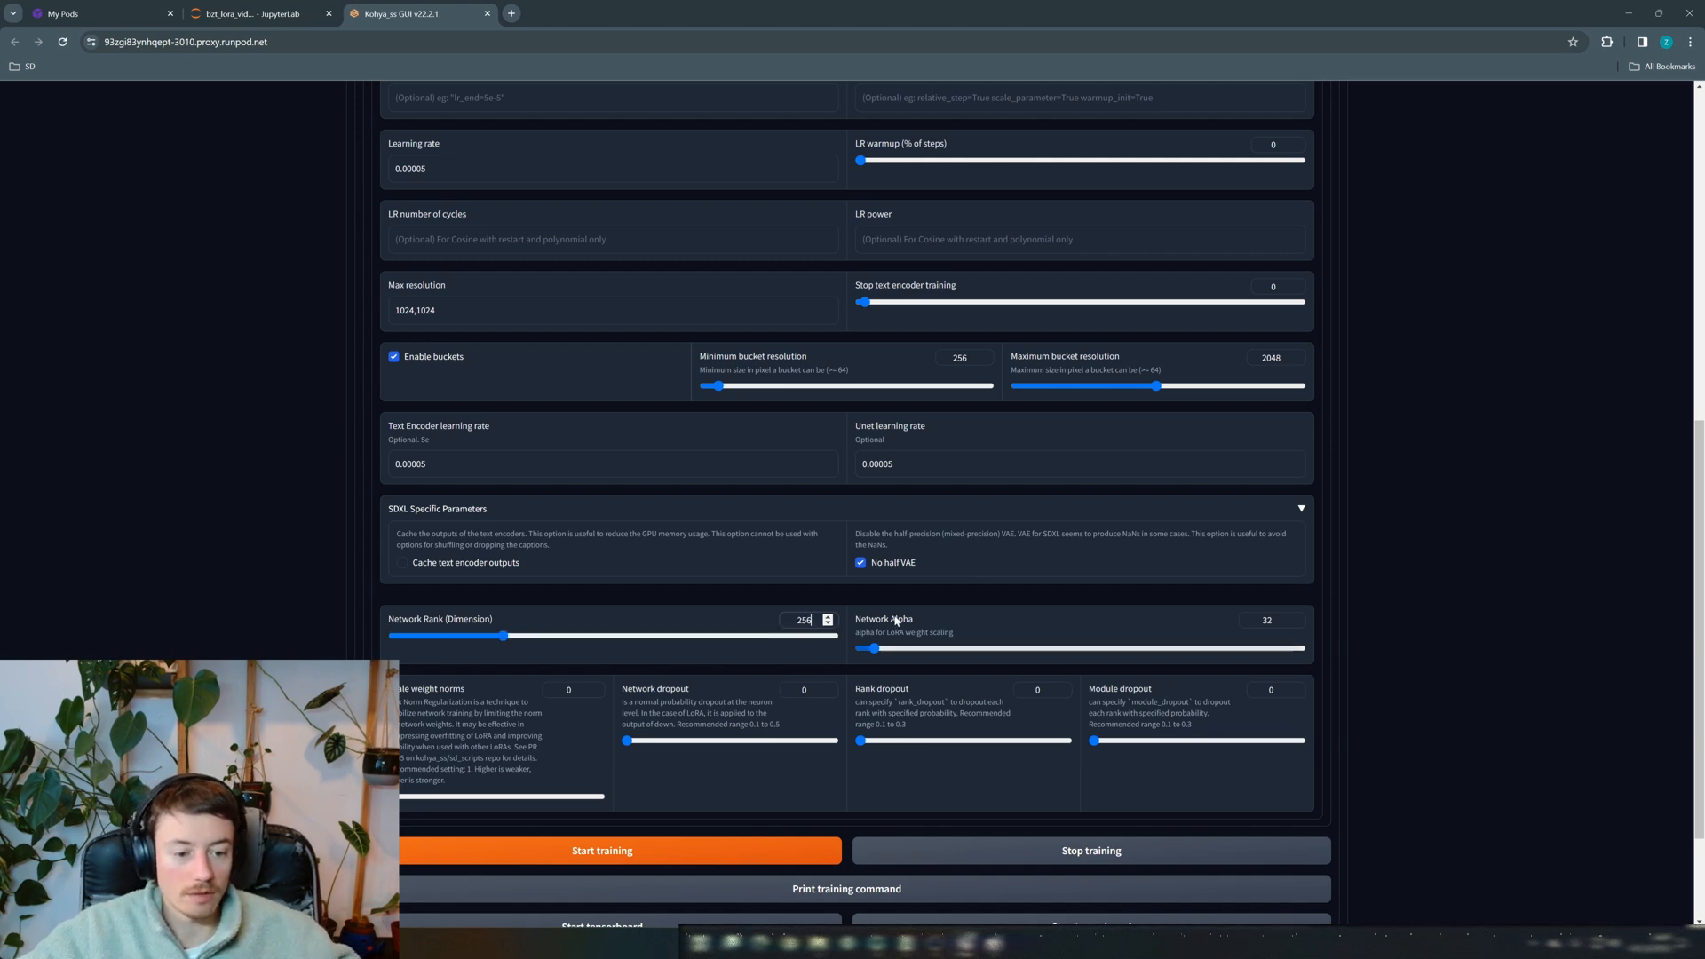
Set the Network Alpha for LoRA weight scaling to 1
type("1")
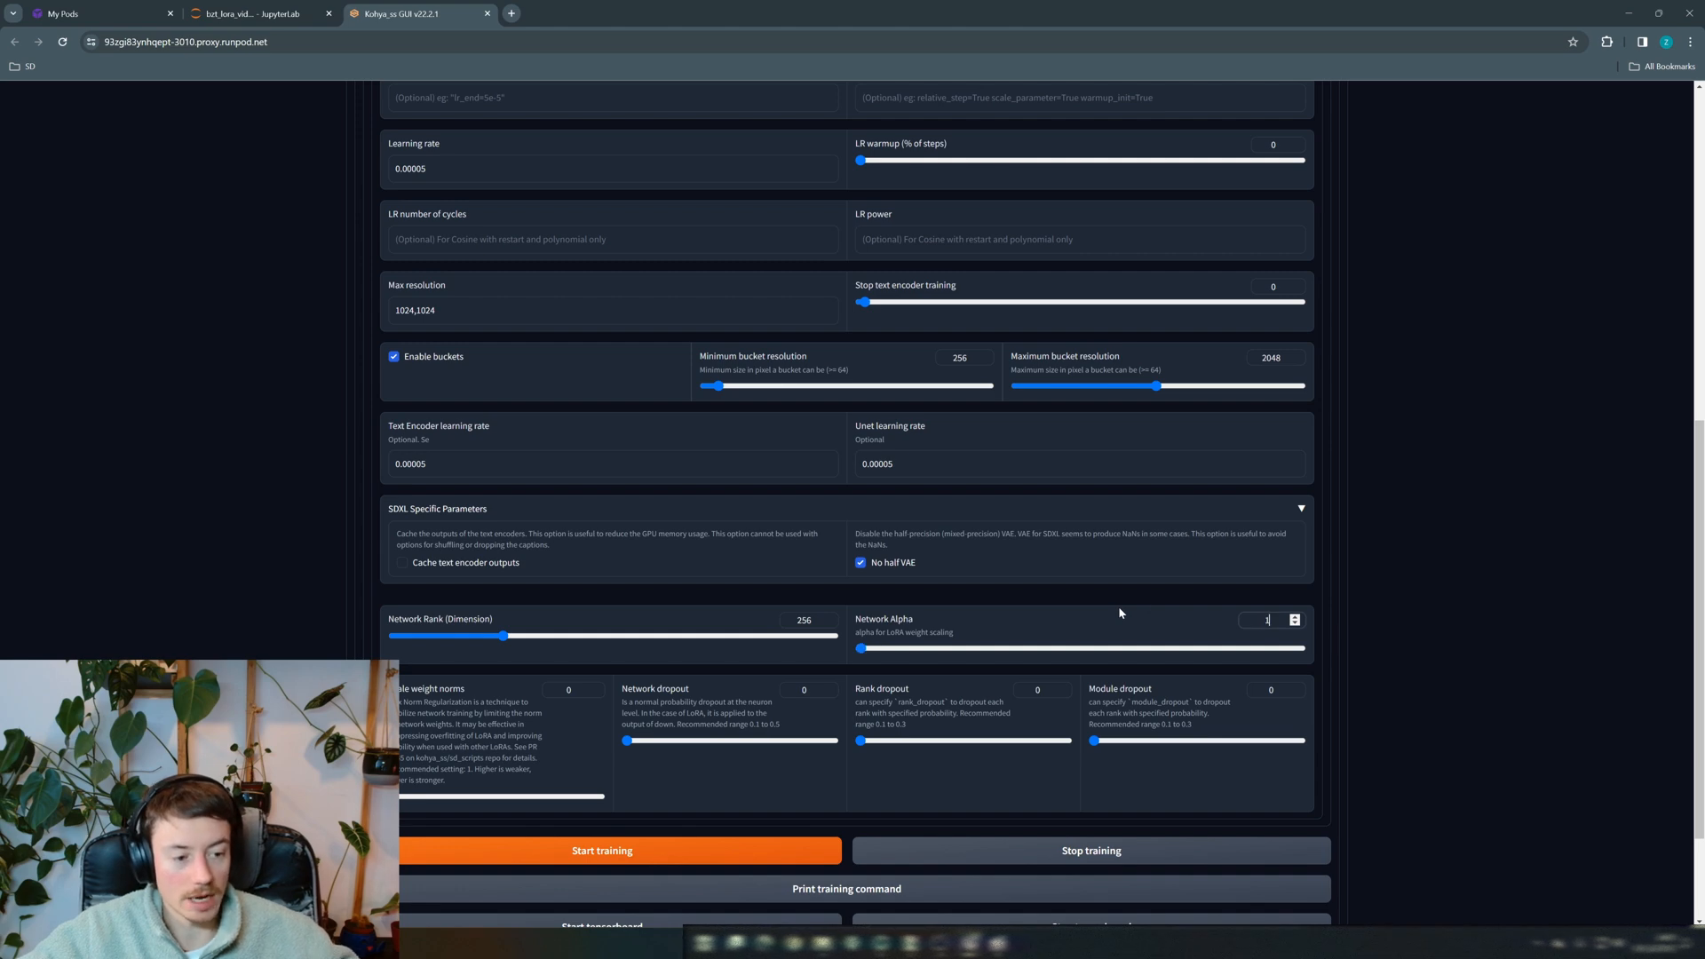
scroll(787, 450, "down", 2)
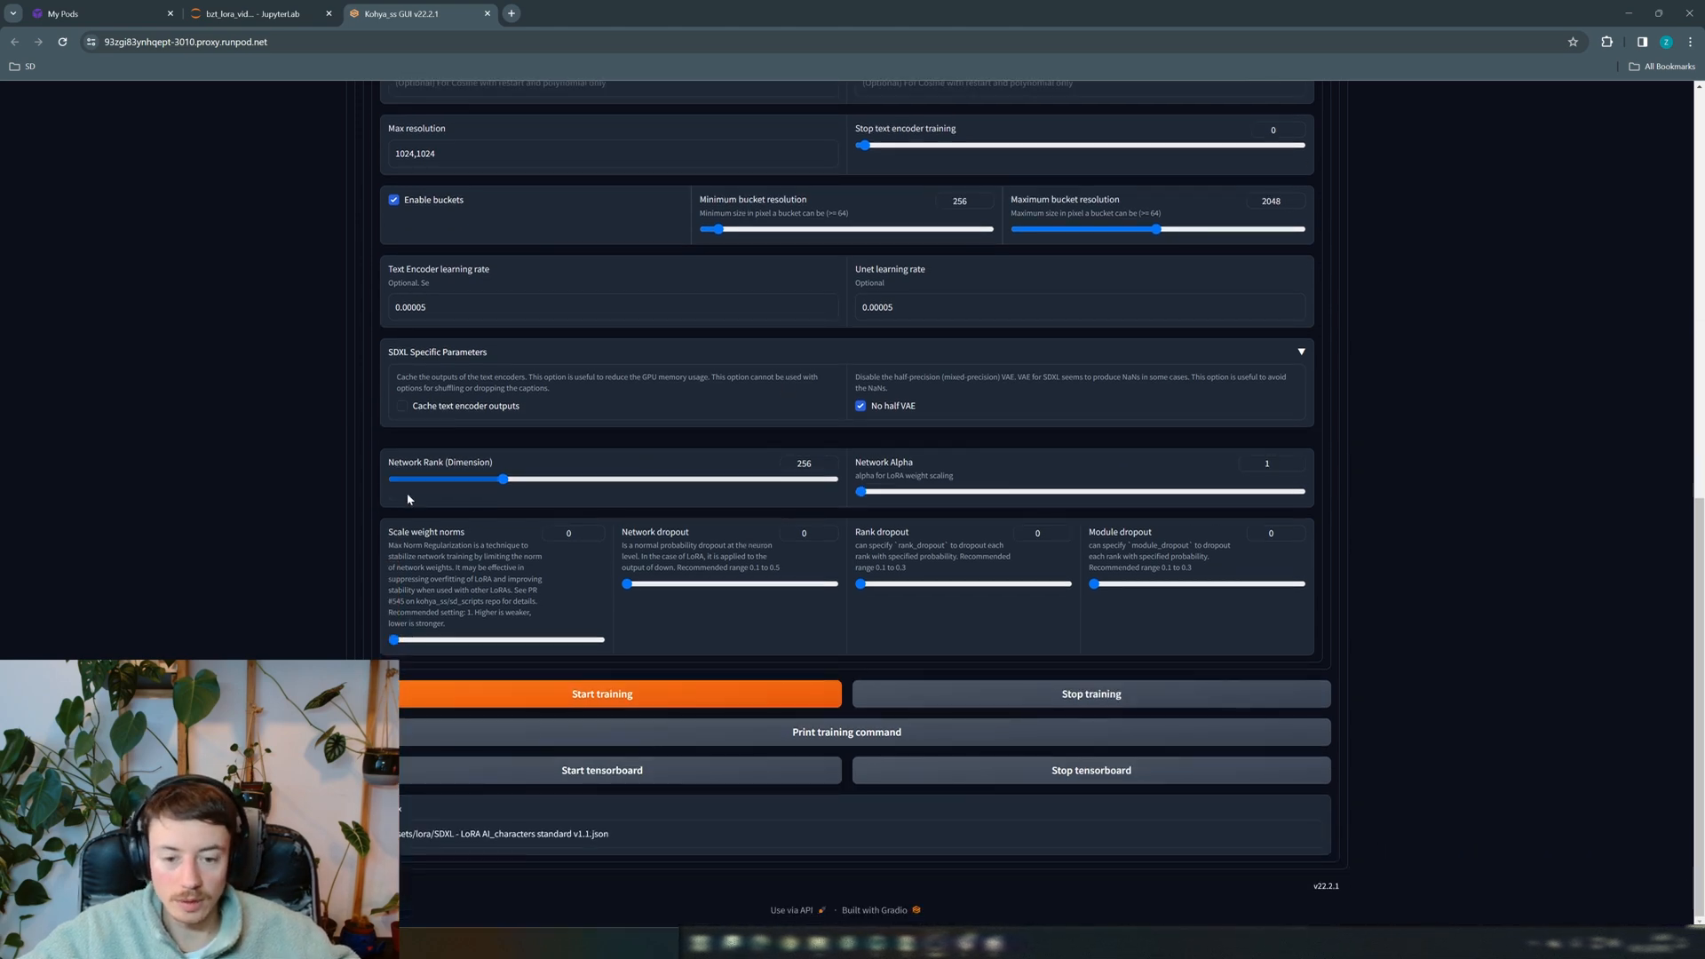
Go through the Advanced training parameters and set Min SNR gamma to 0
scroll(581, 615, "up", 10)
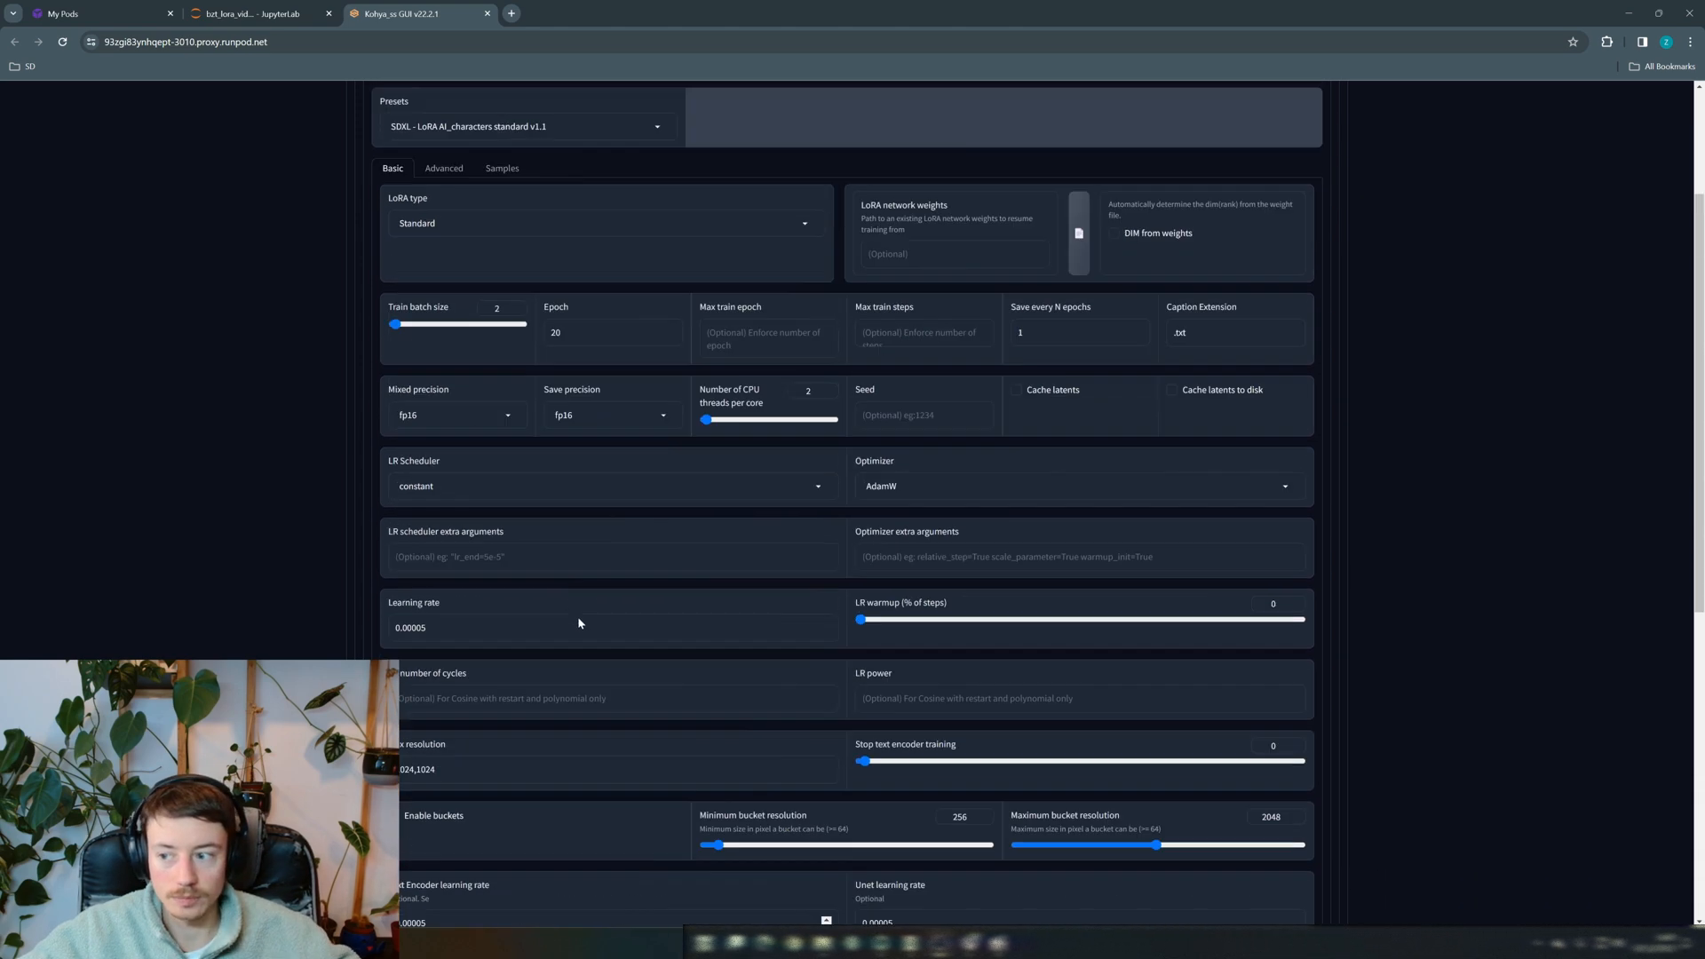
left_click(444, 375)
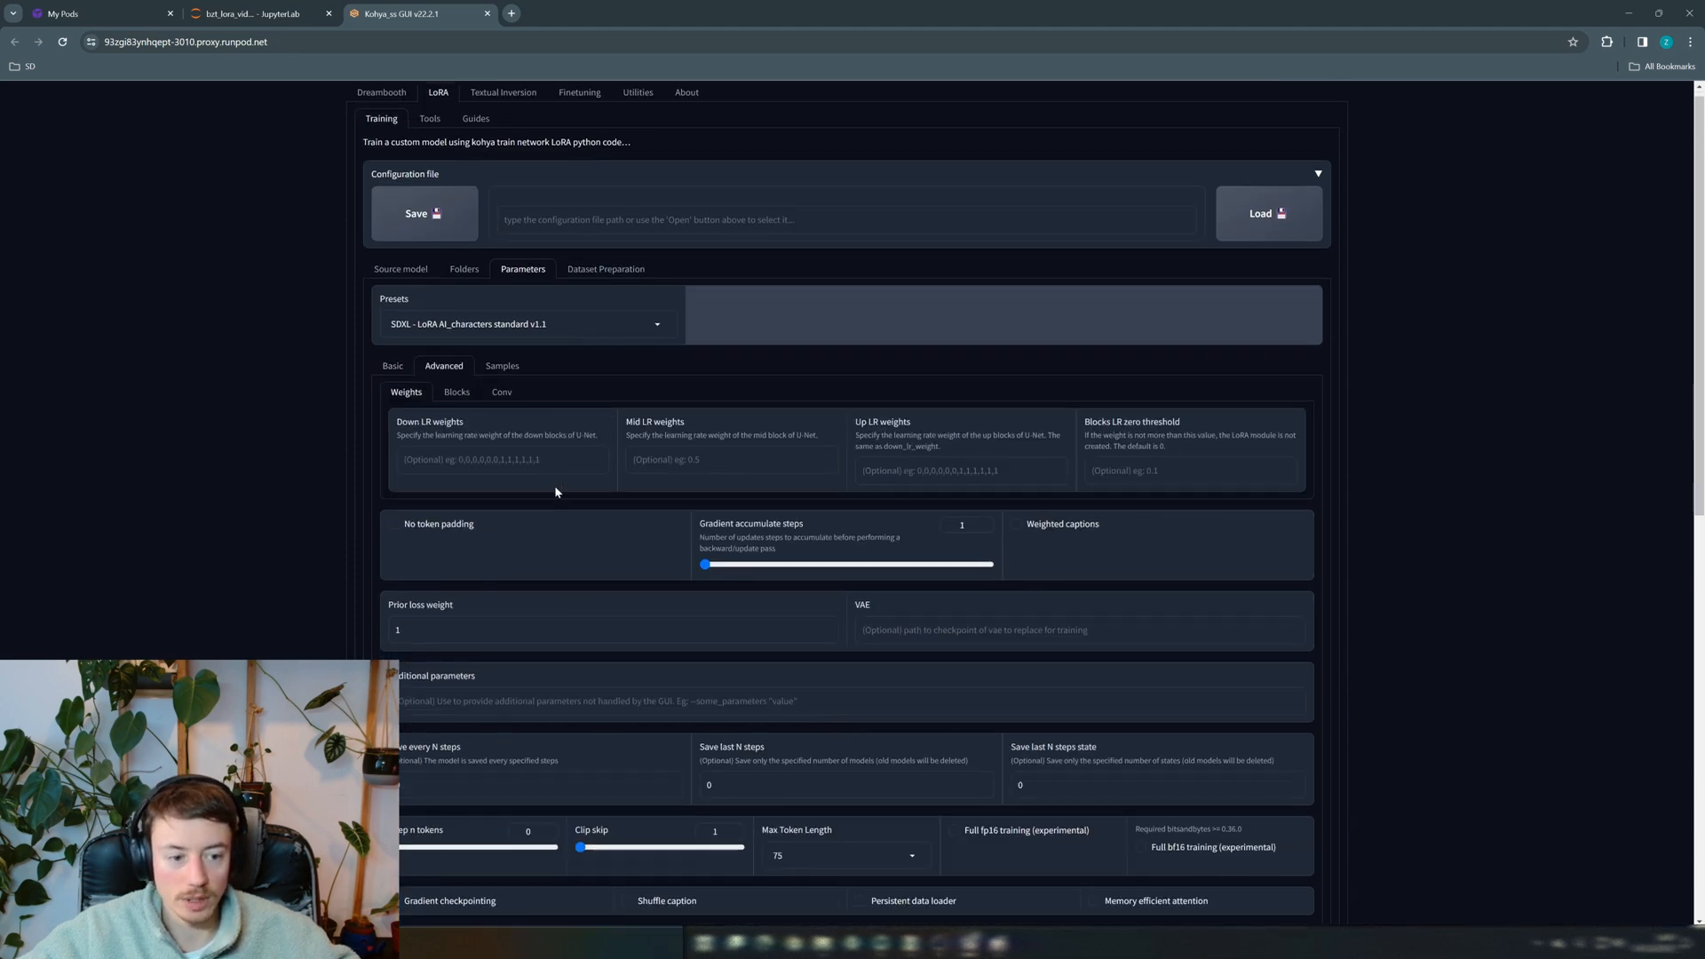
scroll(440, 421, "down", 2)
scroll(441, 420, "down", 1)
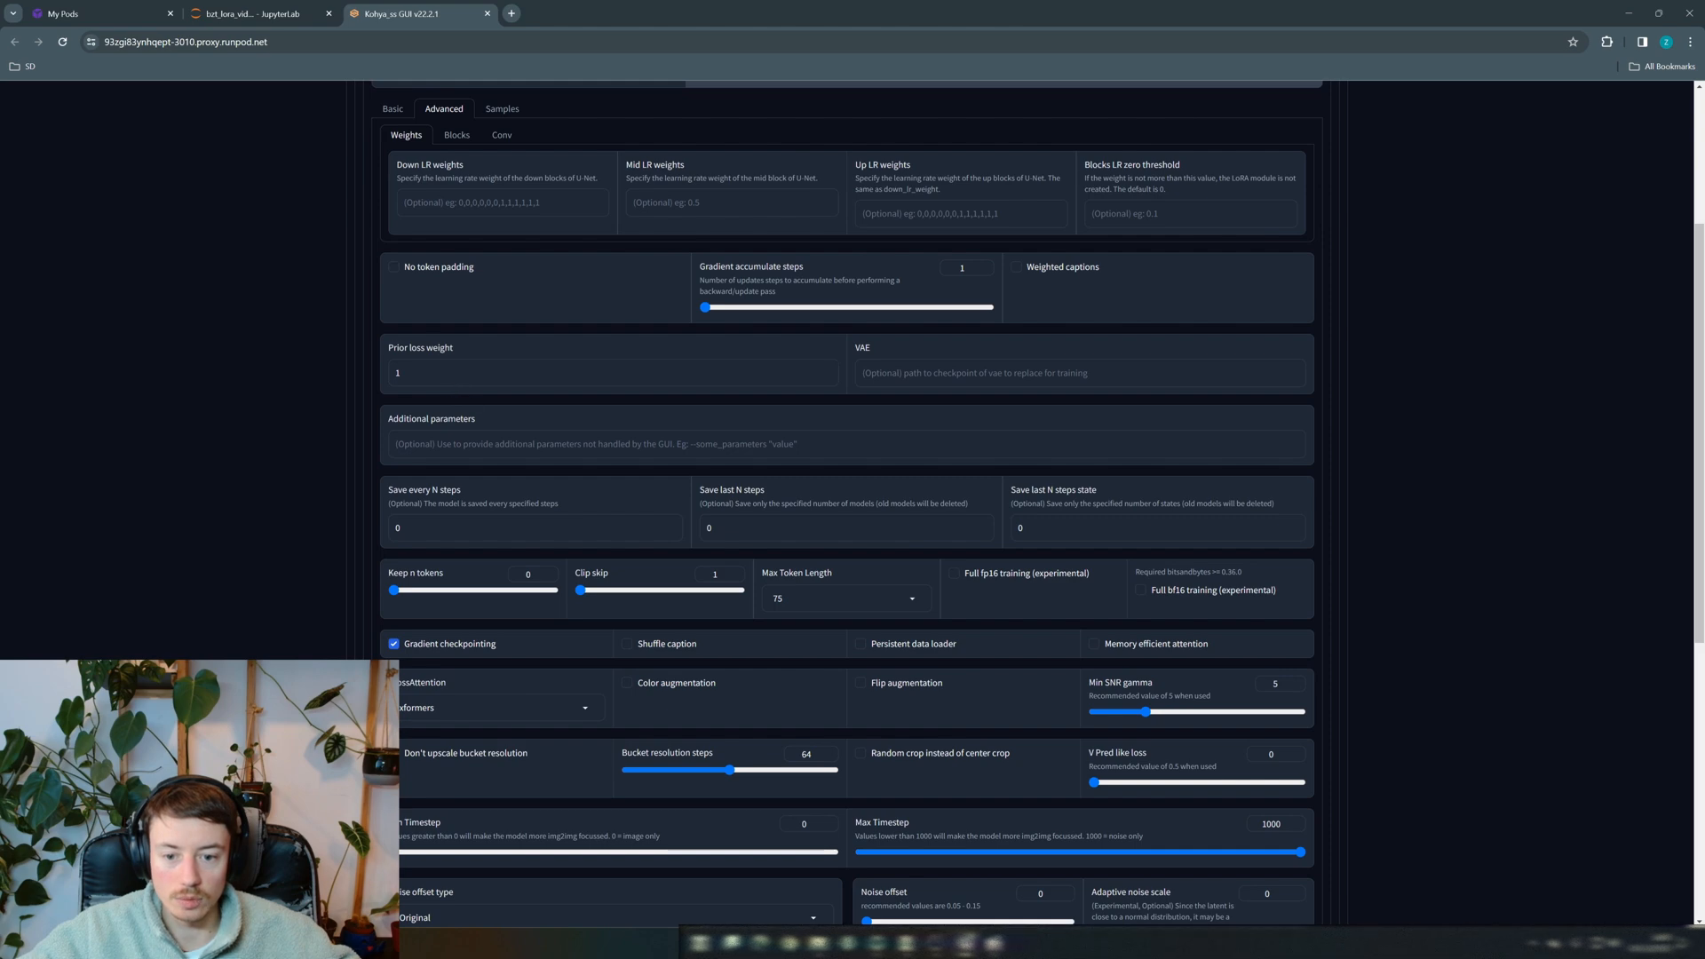
scroll(461, 430, "down", 1)
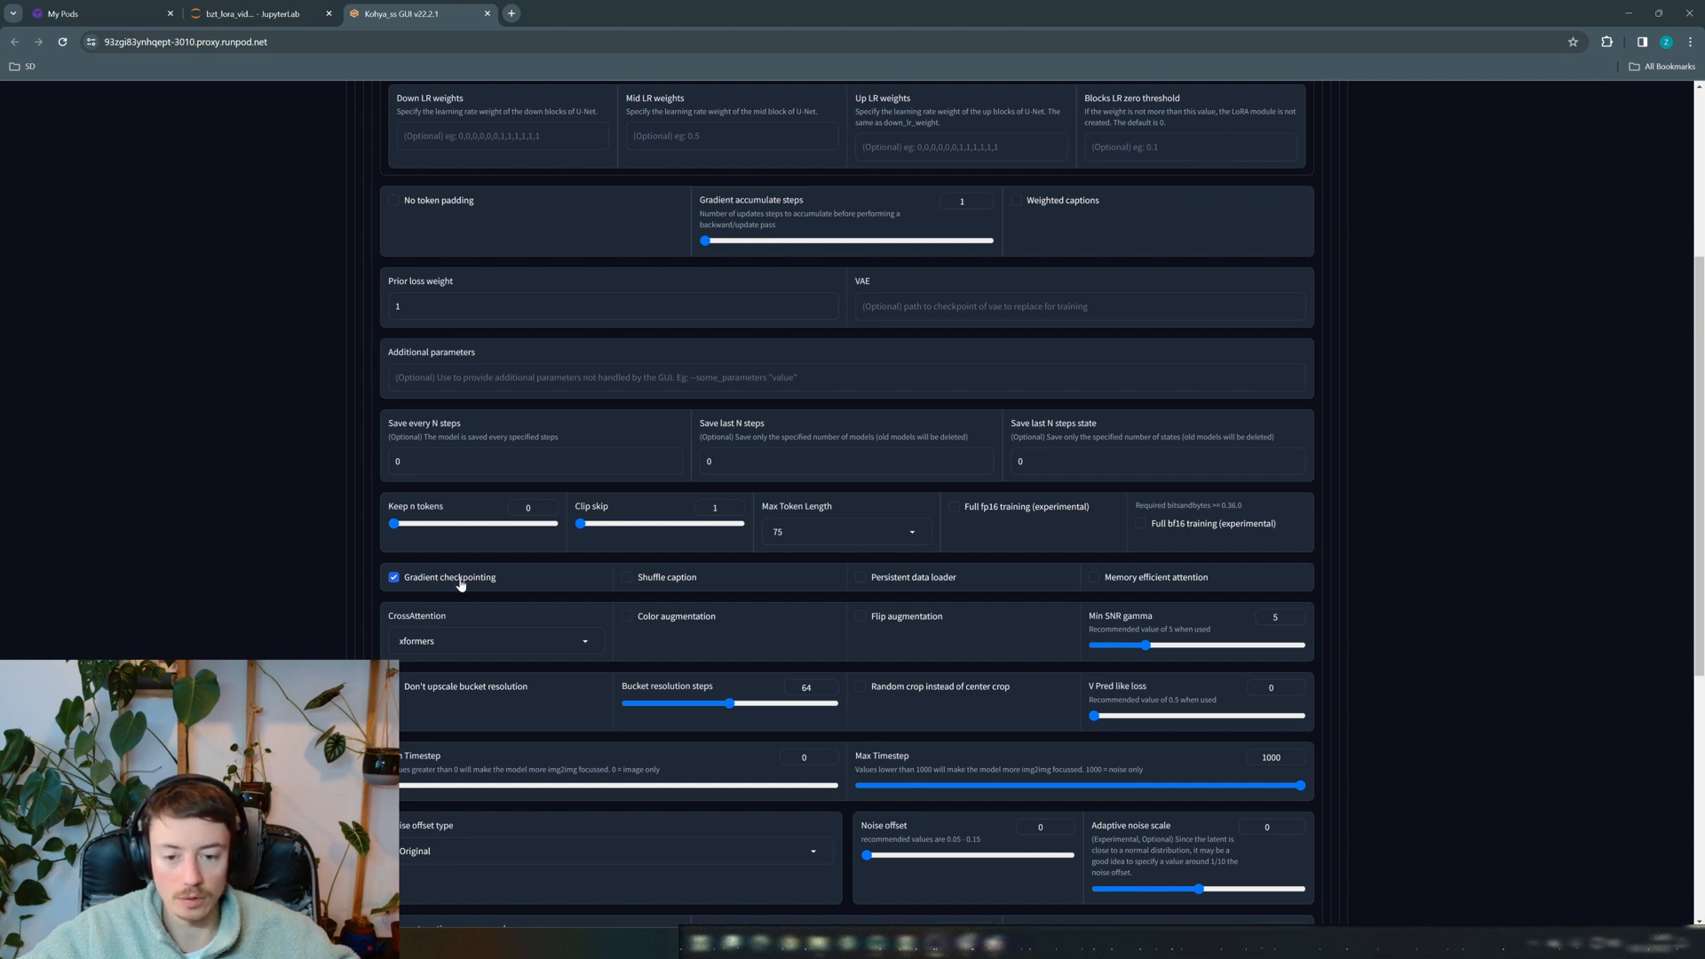
scroll(507, 564, "down", 2)
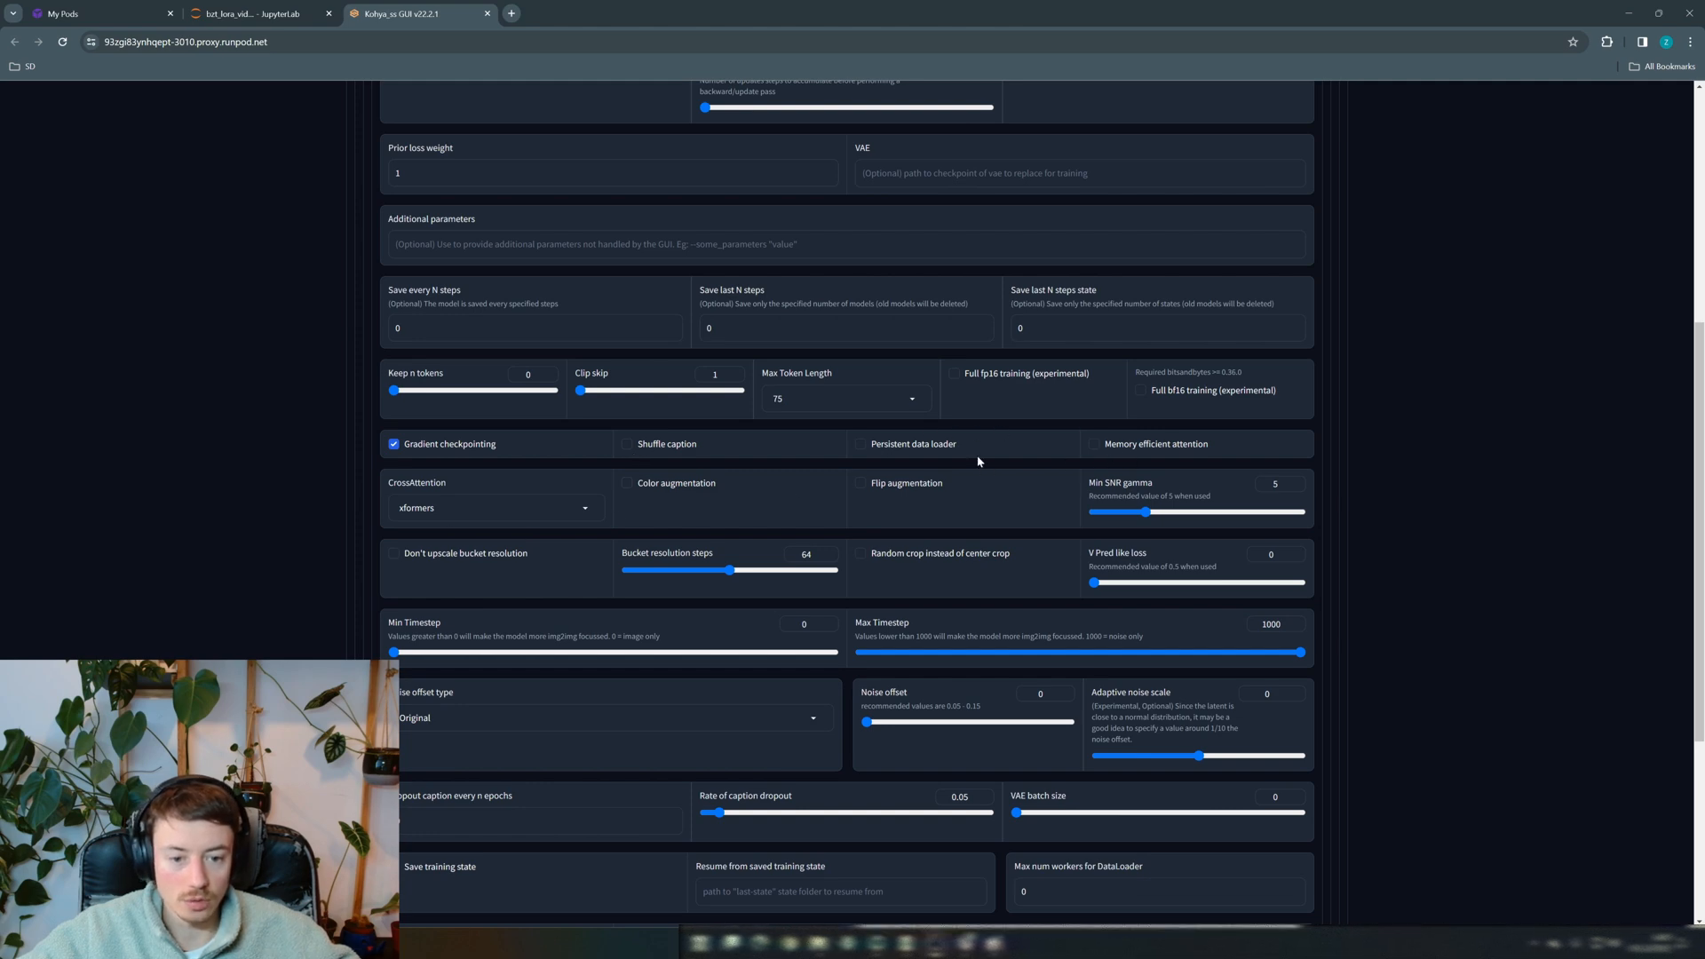
scroll(380, 517, "down", 1)
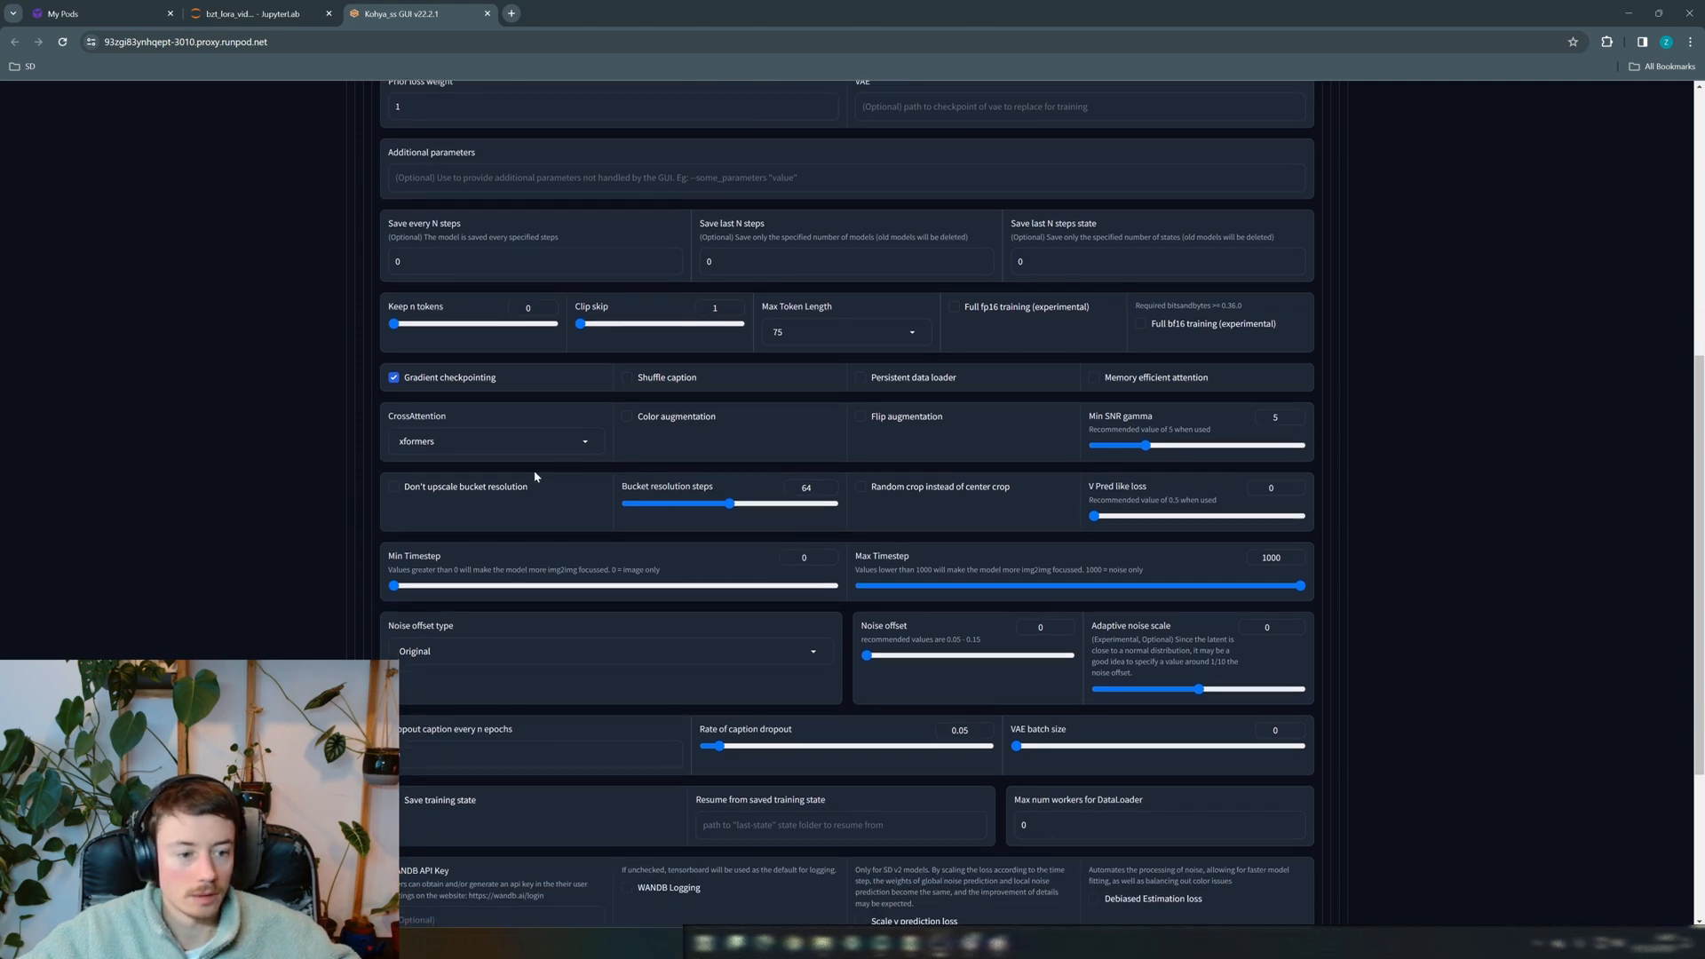
left_click_drag(1146, 447, 1032, 444)
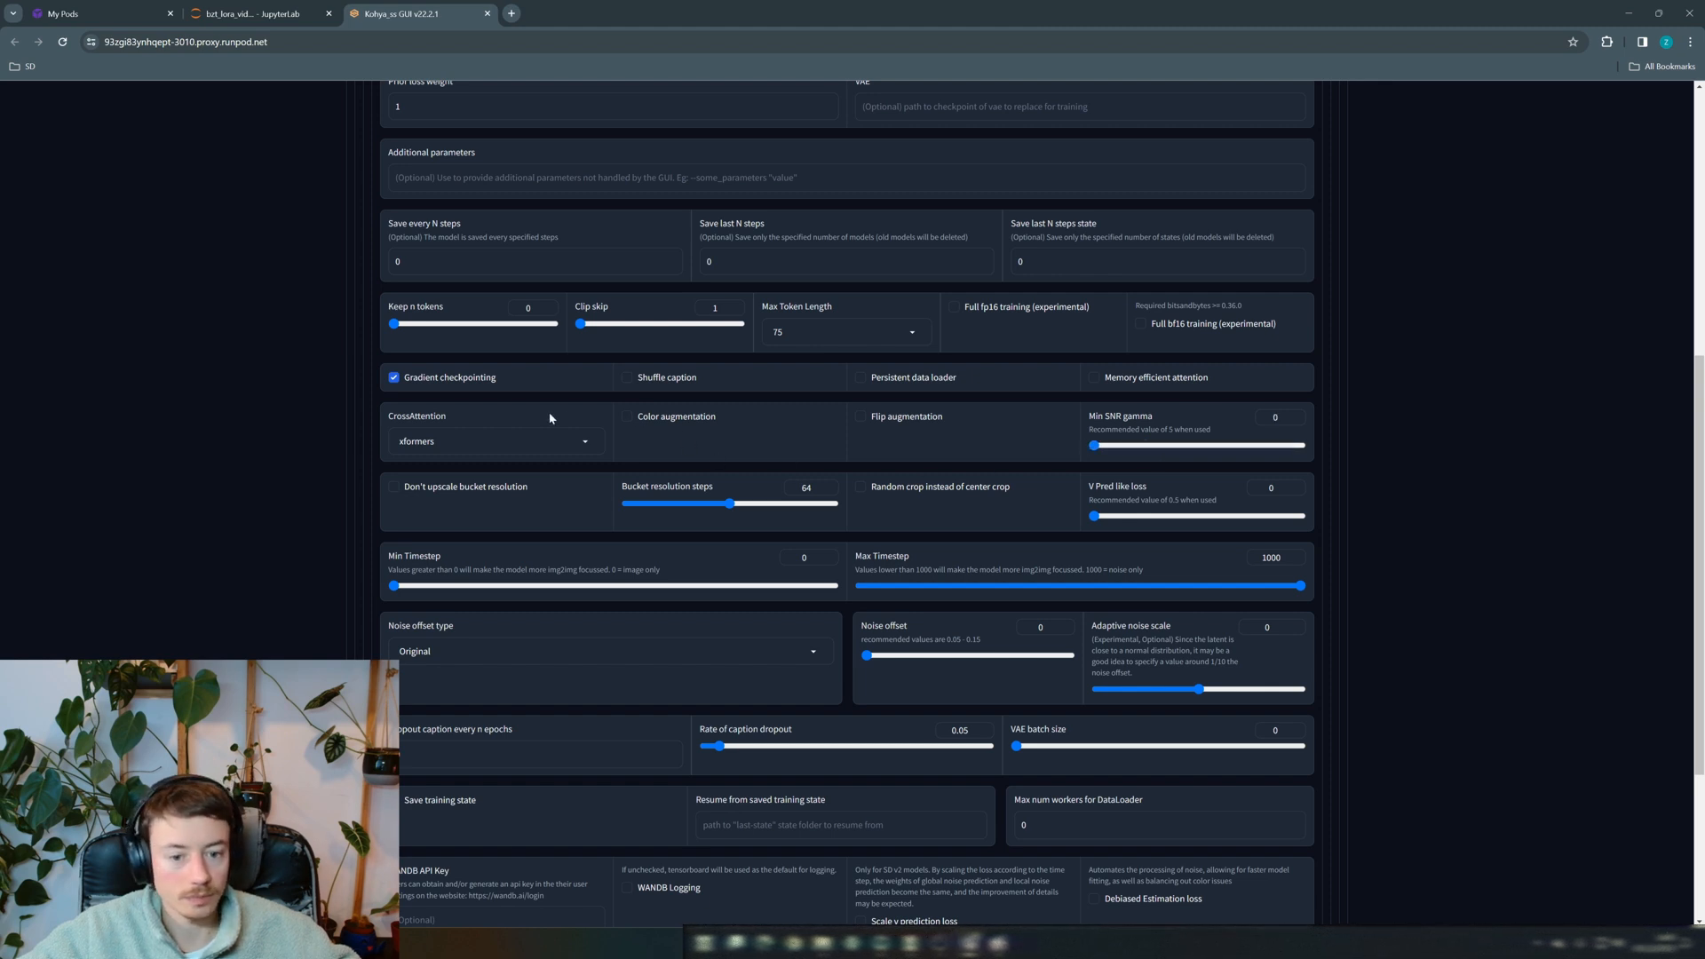
Enable Don't upscale bucket resolution in the Advanced training parameters
scroll(553, 420, "down", 1)
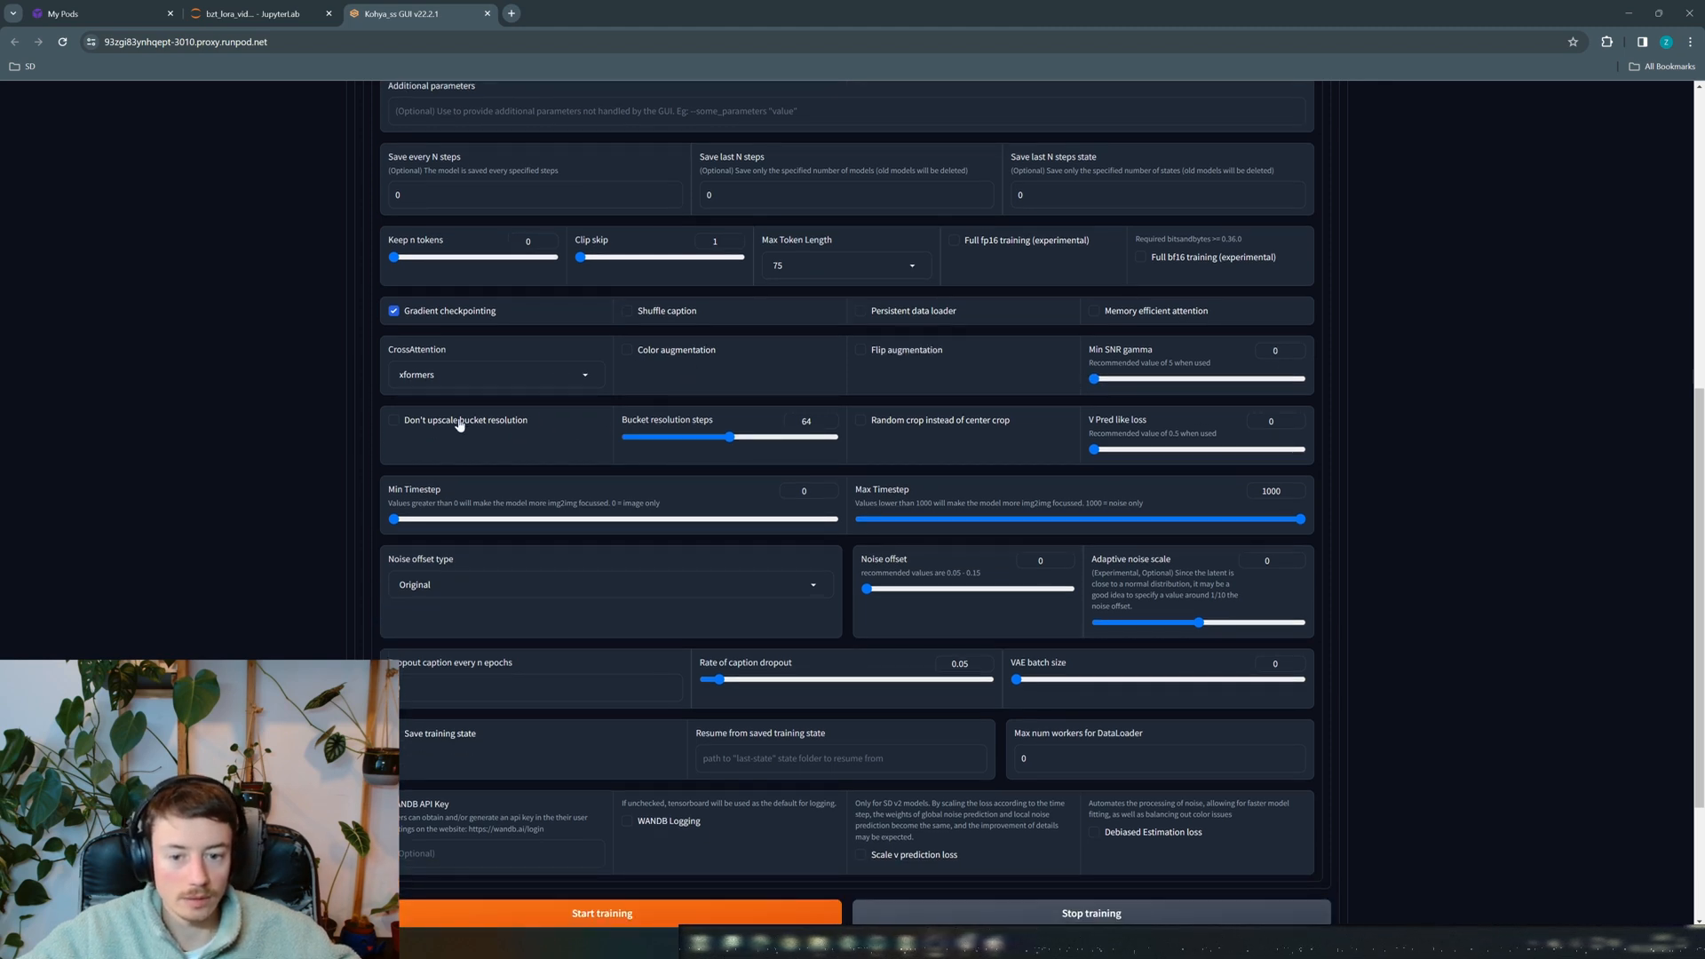
scroll(479, 455, "down", 1)
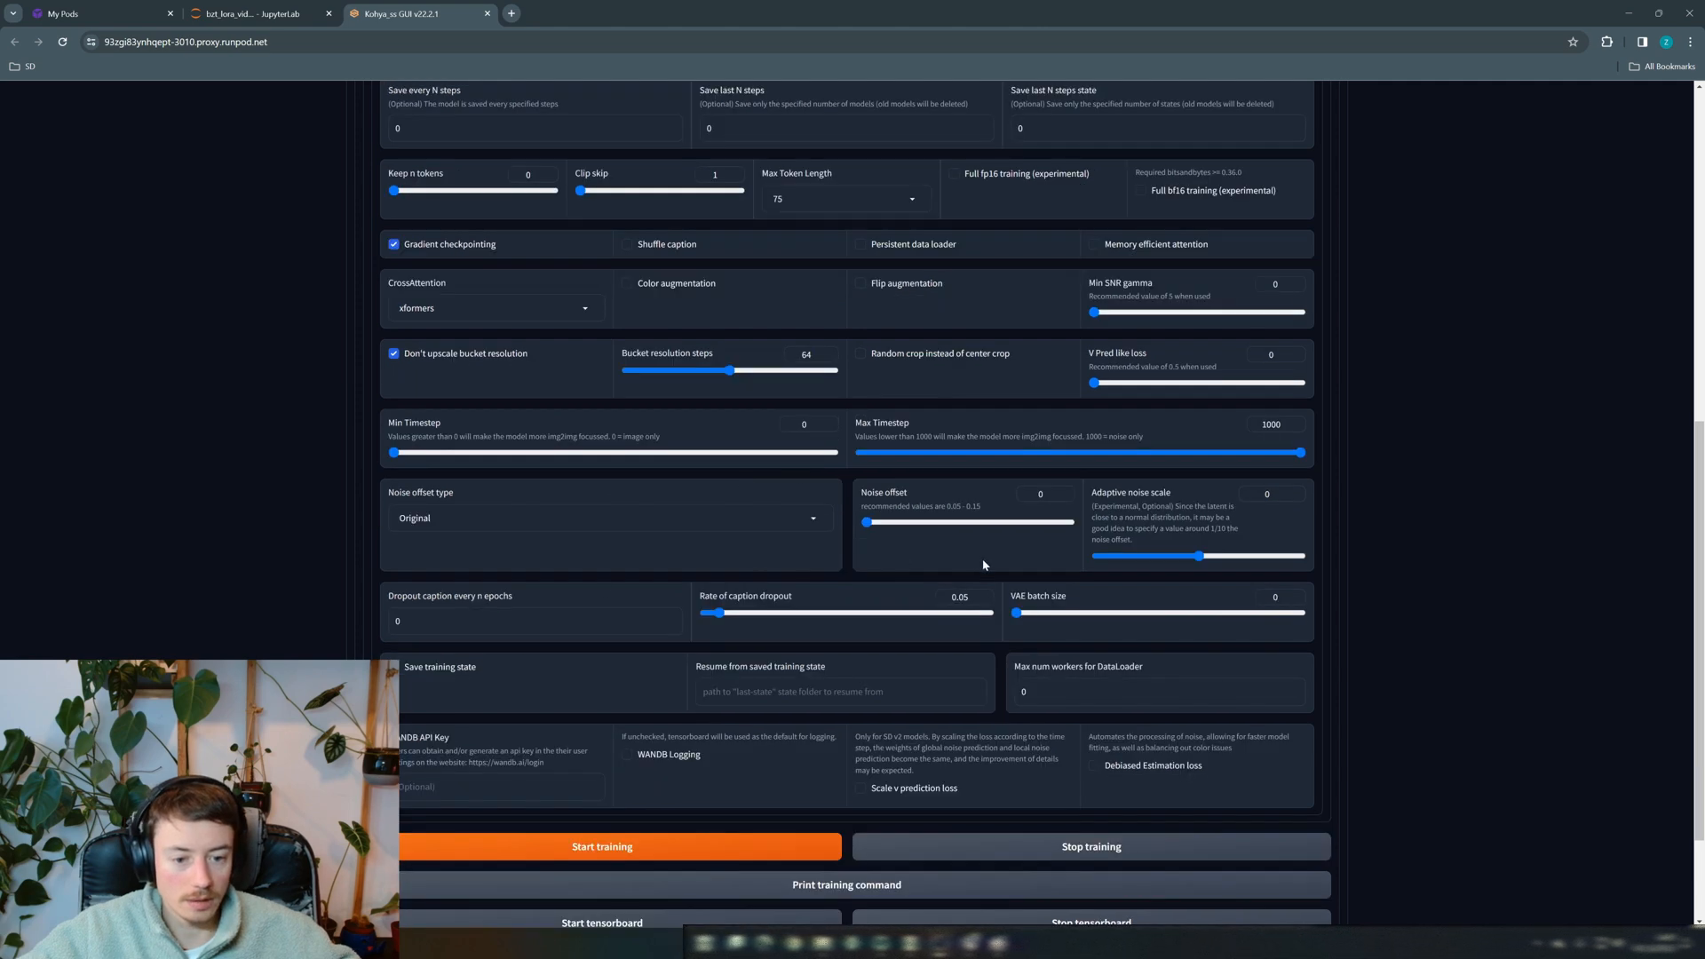
scroll(689, 634, "up", 1)
left_click_drag(1158, 350, 1088, 351)
left_click(1141, 364)
left_click(1057, 378)
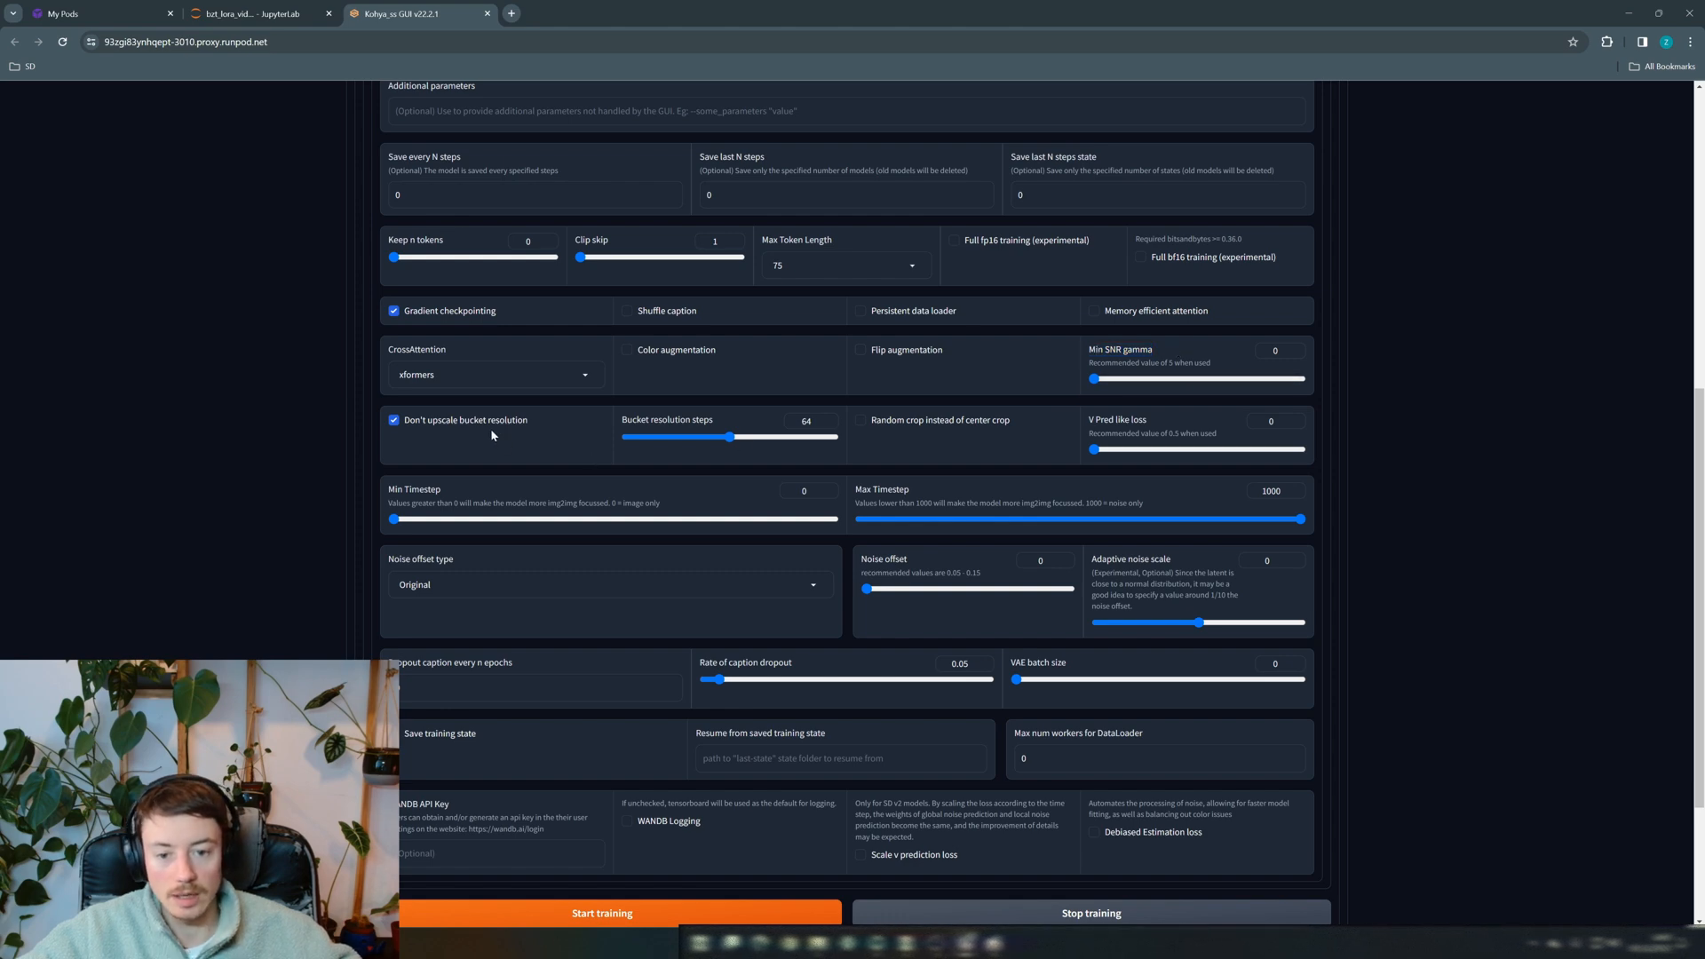
left_click(462, 423)
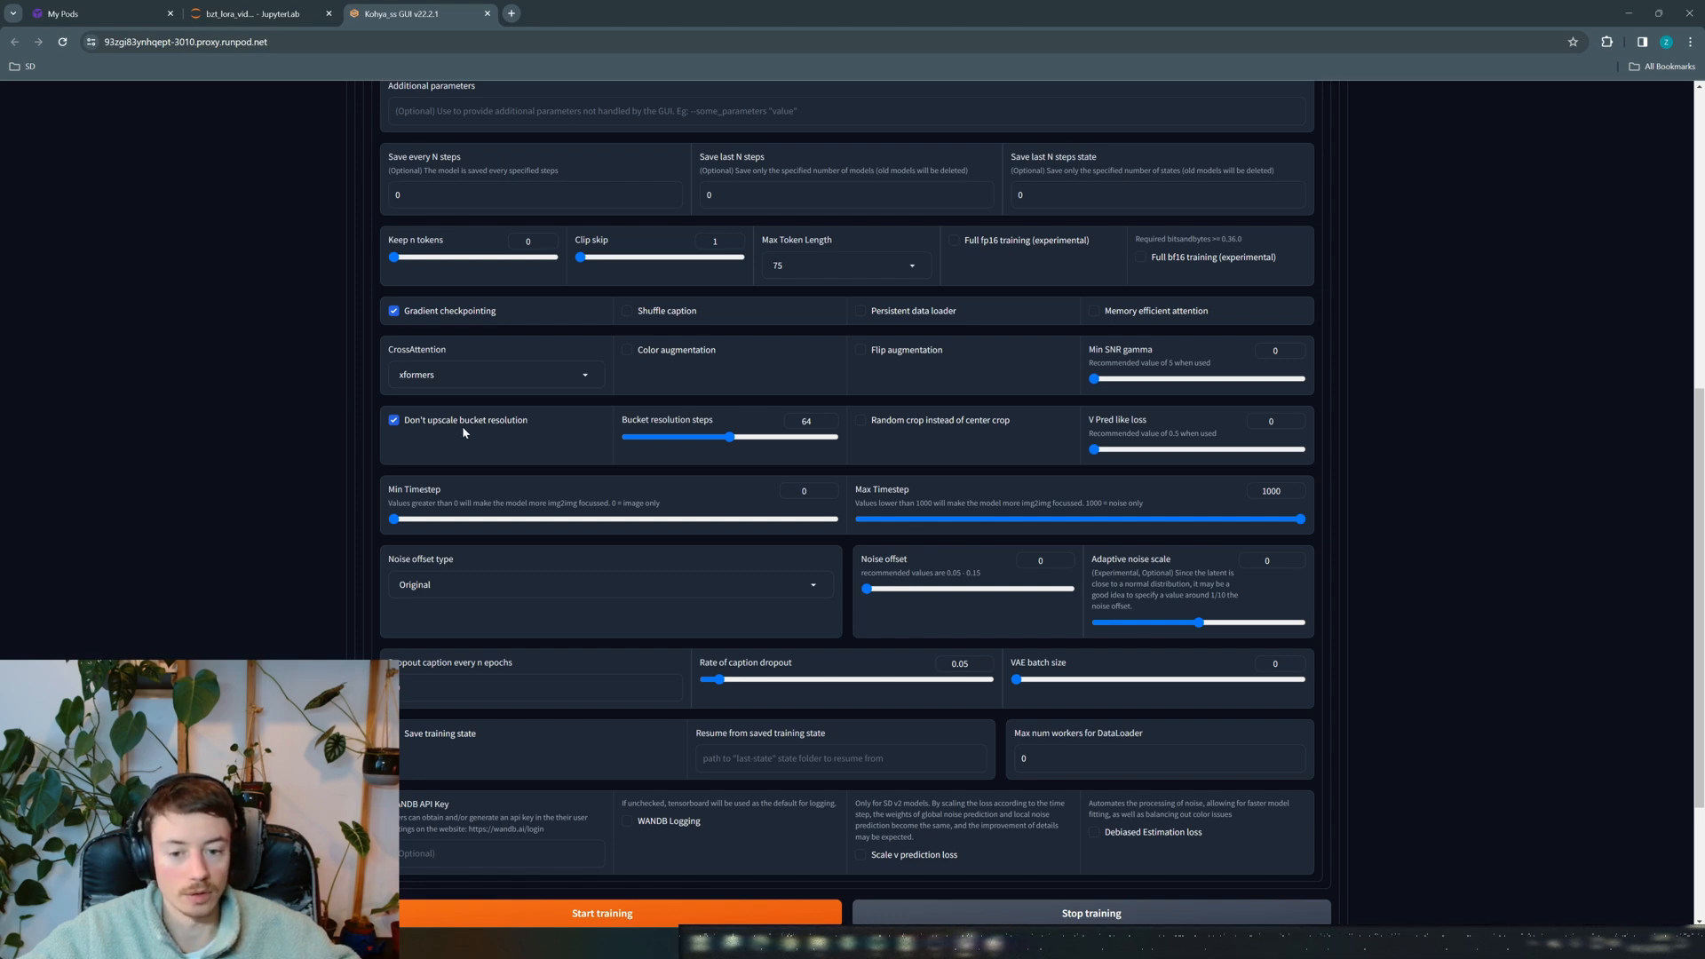
Start the LoRA training and switch to the JupyterLab launcher
scroll(940, 527, "down", 2)
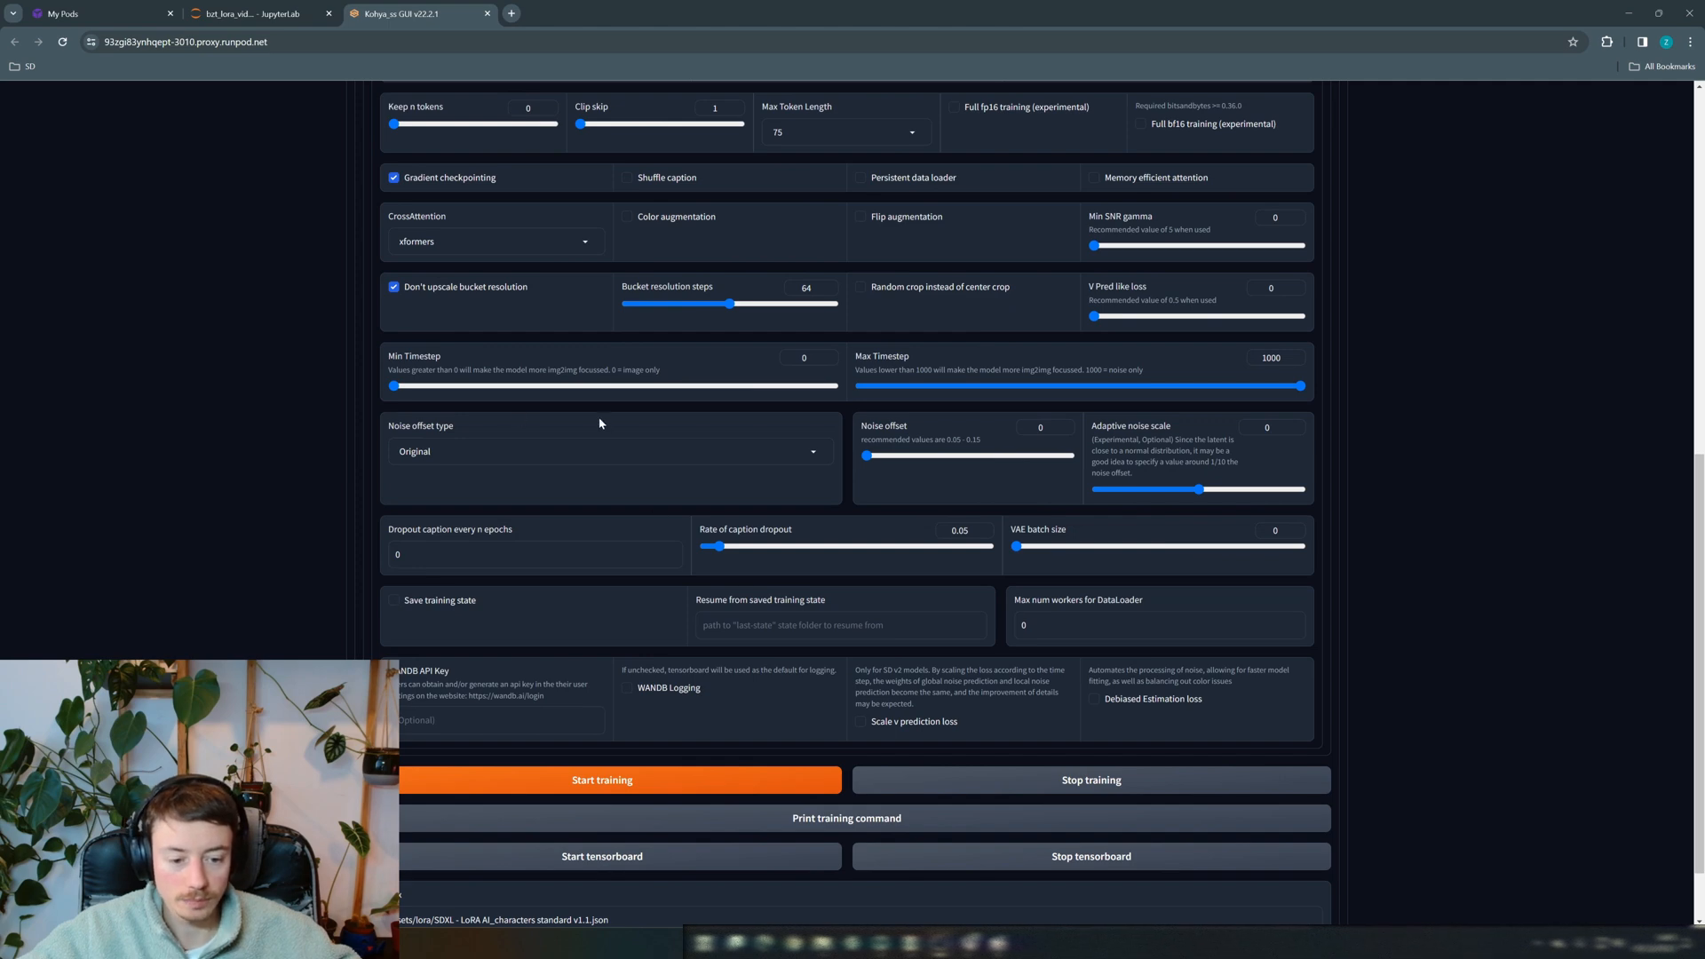
scroll(584, 407, "down", 1)
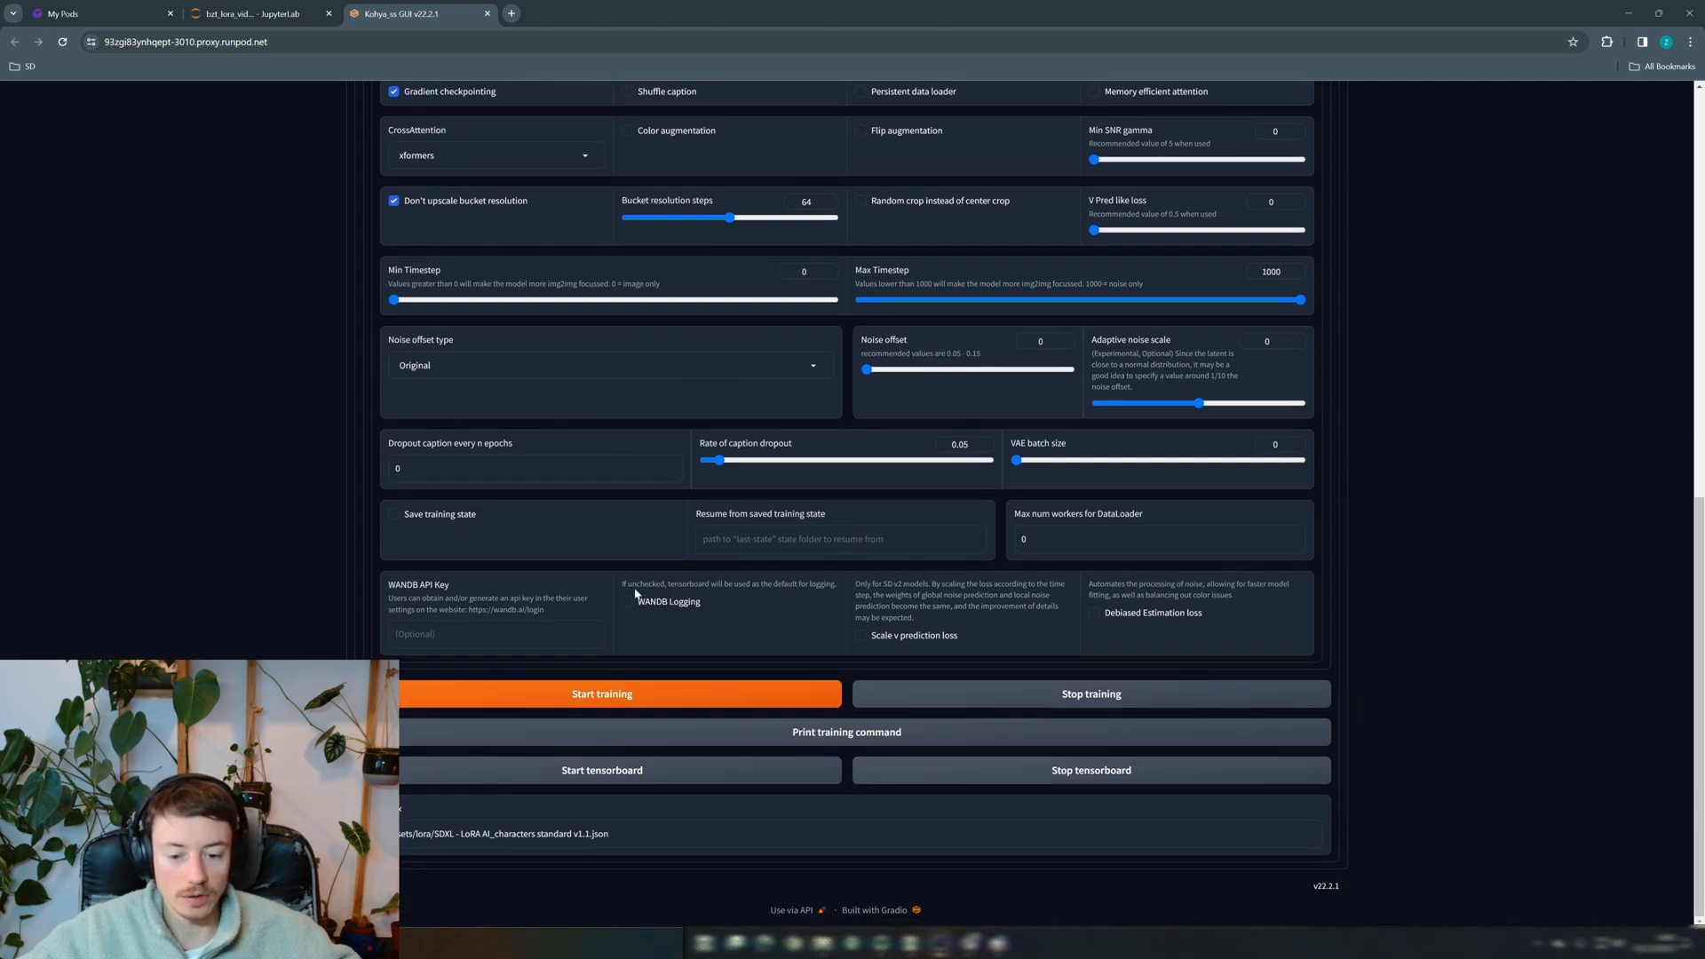
left_click(256, 18)
left_click(267, 112)
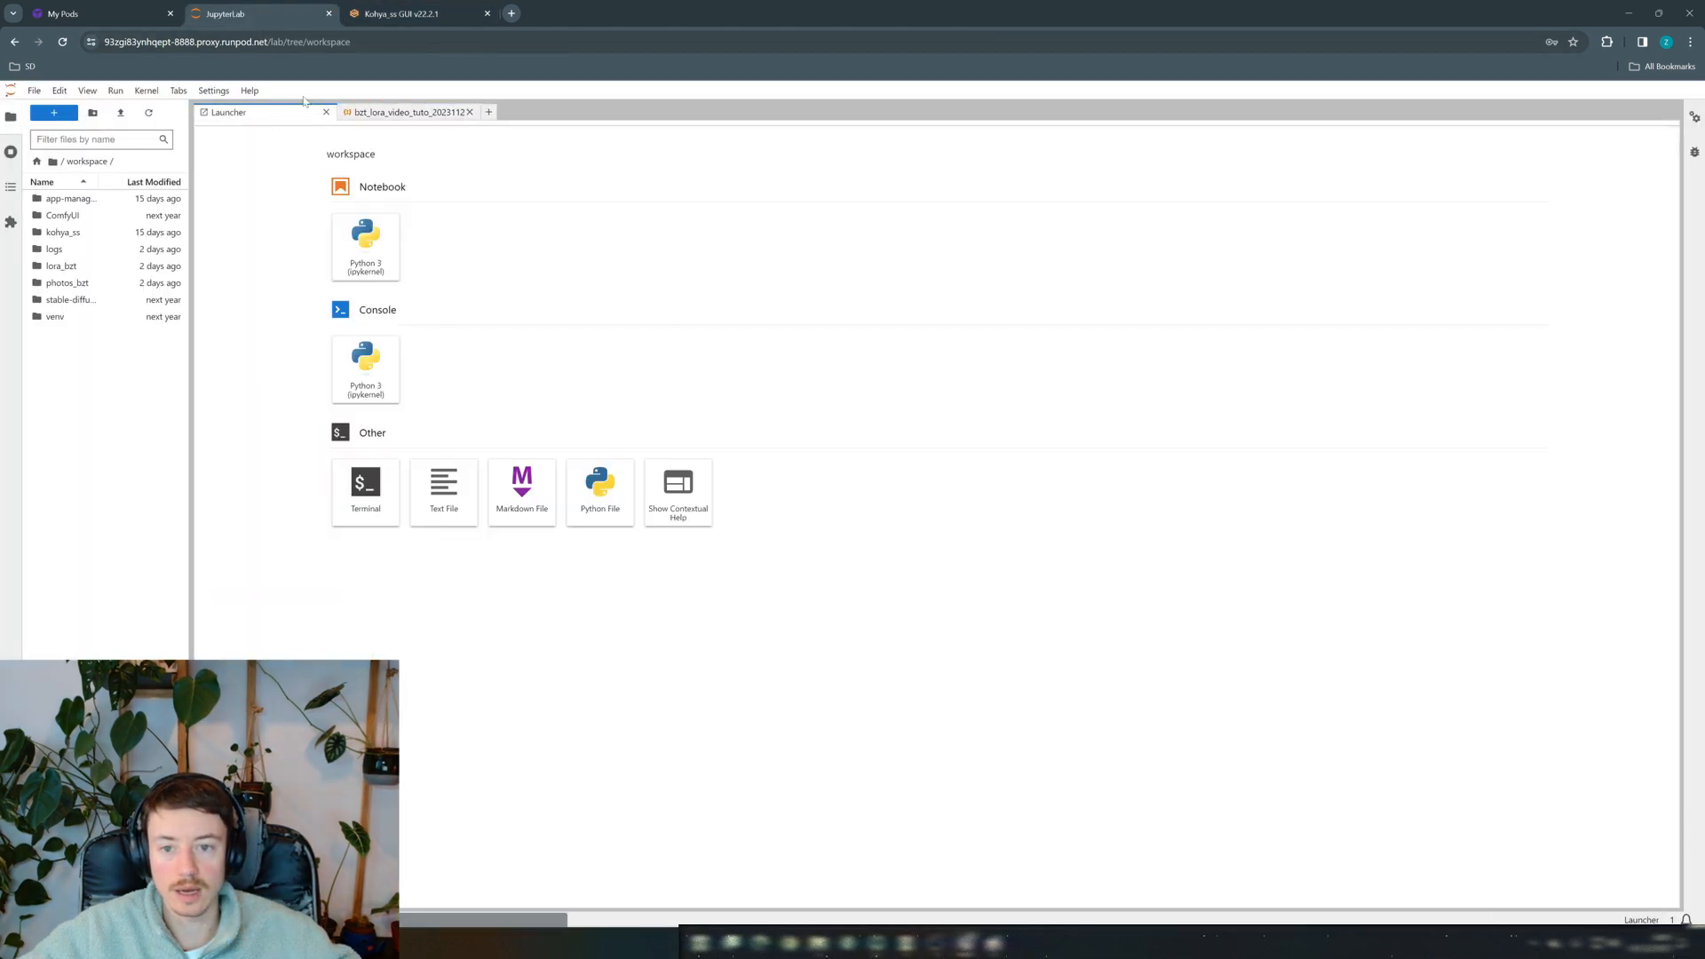
Copy the Kohya SS log path /workspace/logs/kohya_ss.log from the pod's README on RunPod and return to JupyterLab
left_click(67, 13)
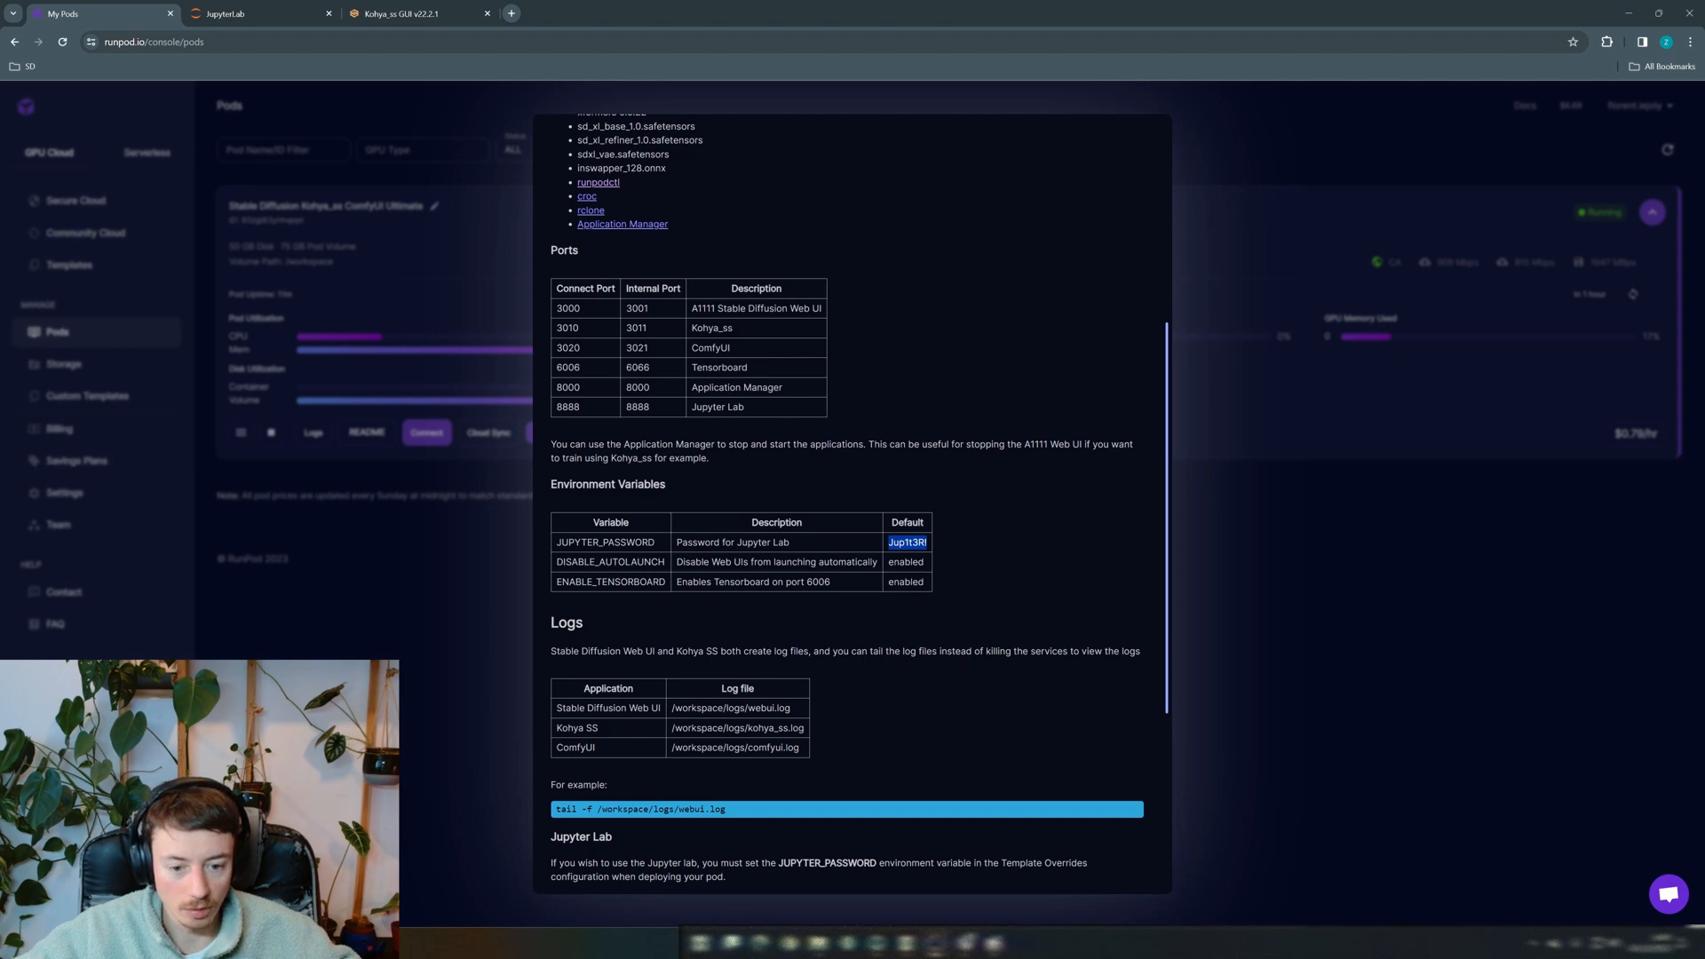
triple_click(738, 729)
key("ctrl+c")
left_click(285, 13)
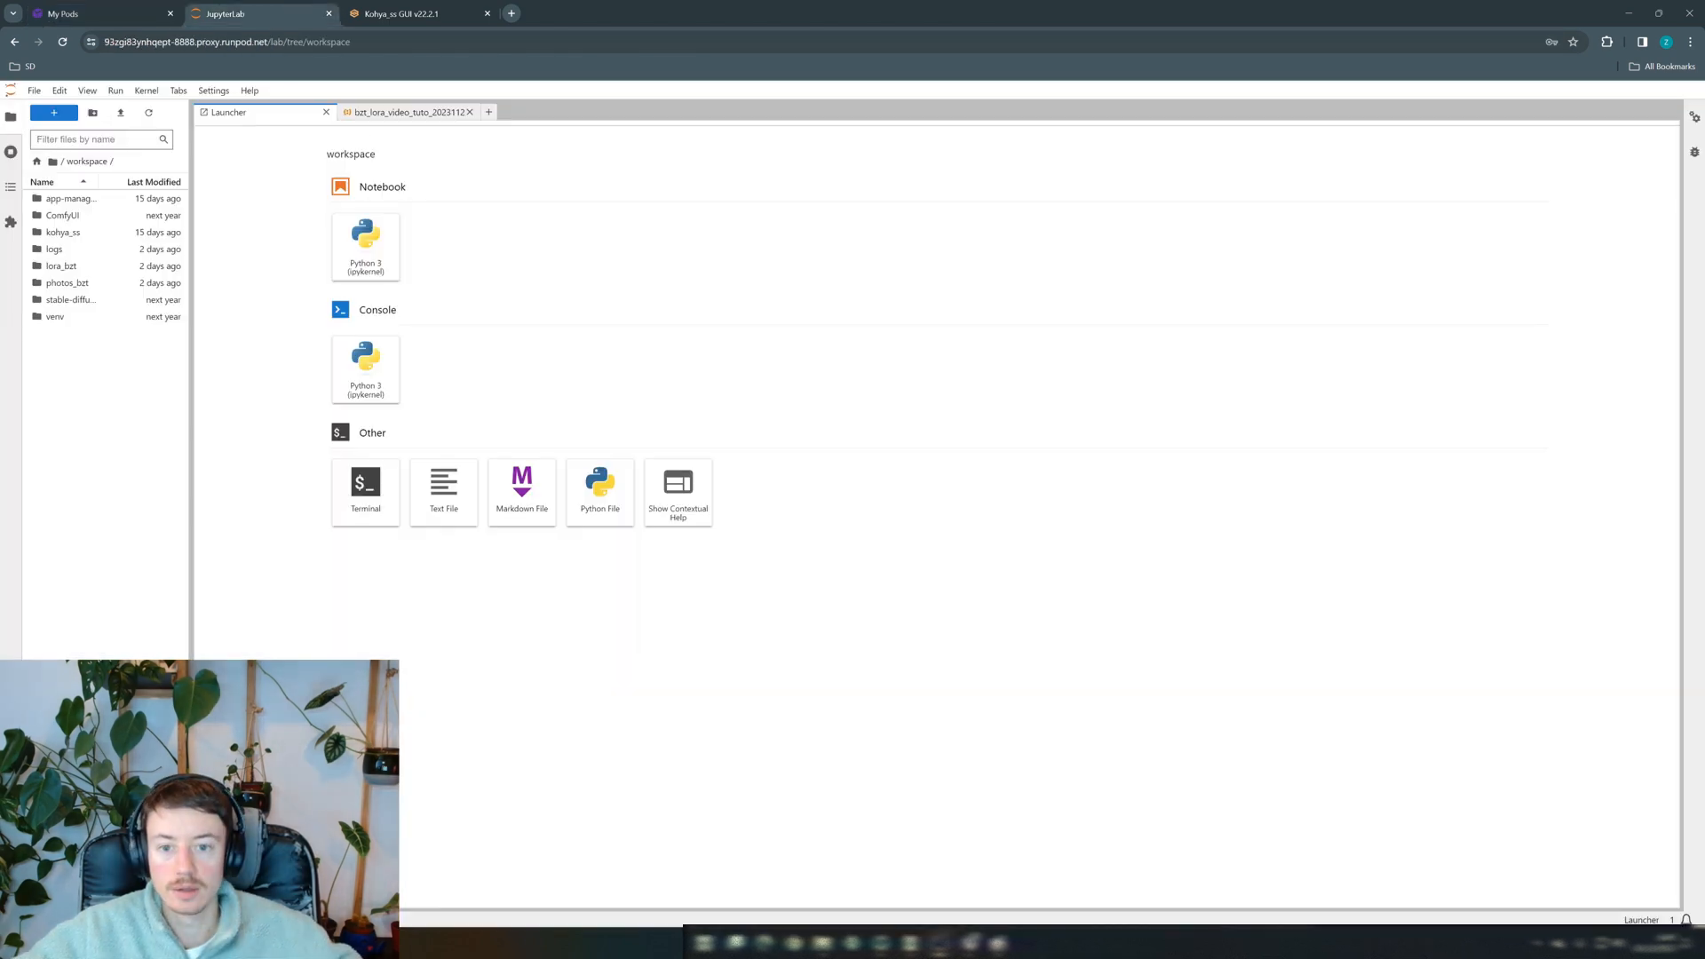
Follow the training log in a new terminal with tail -f /workspace/logs/kohya_ss.log
left_click(373, 487)
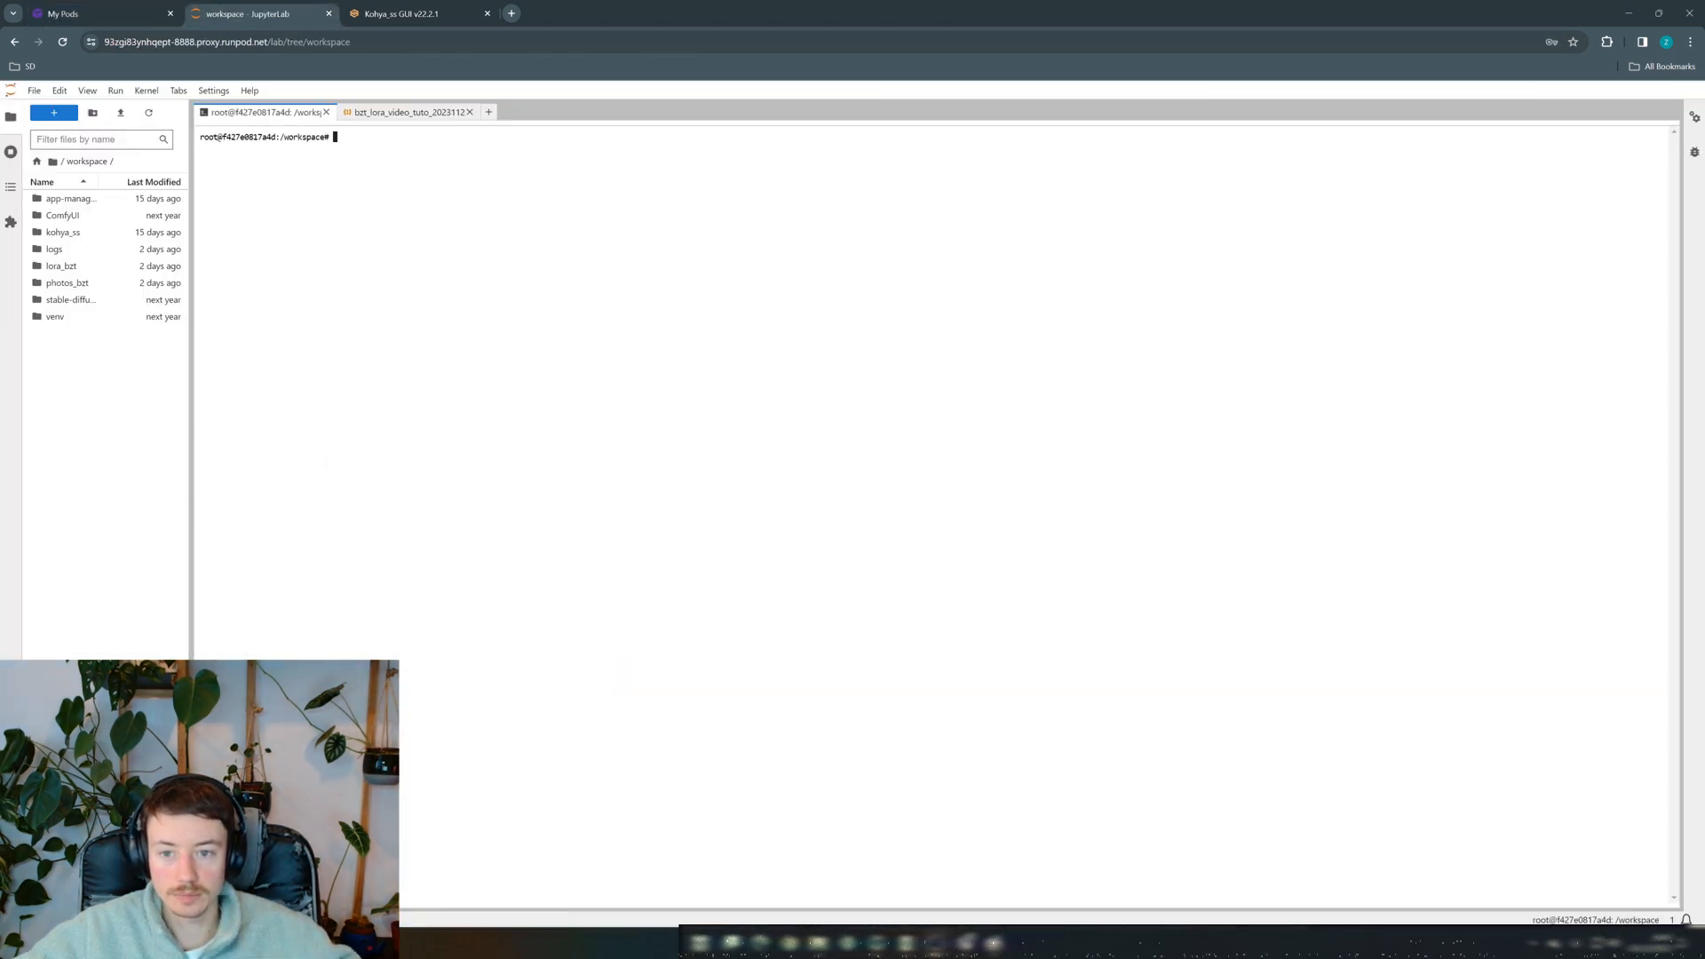
type("tail -f")
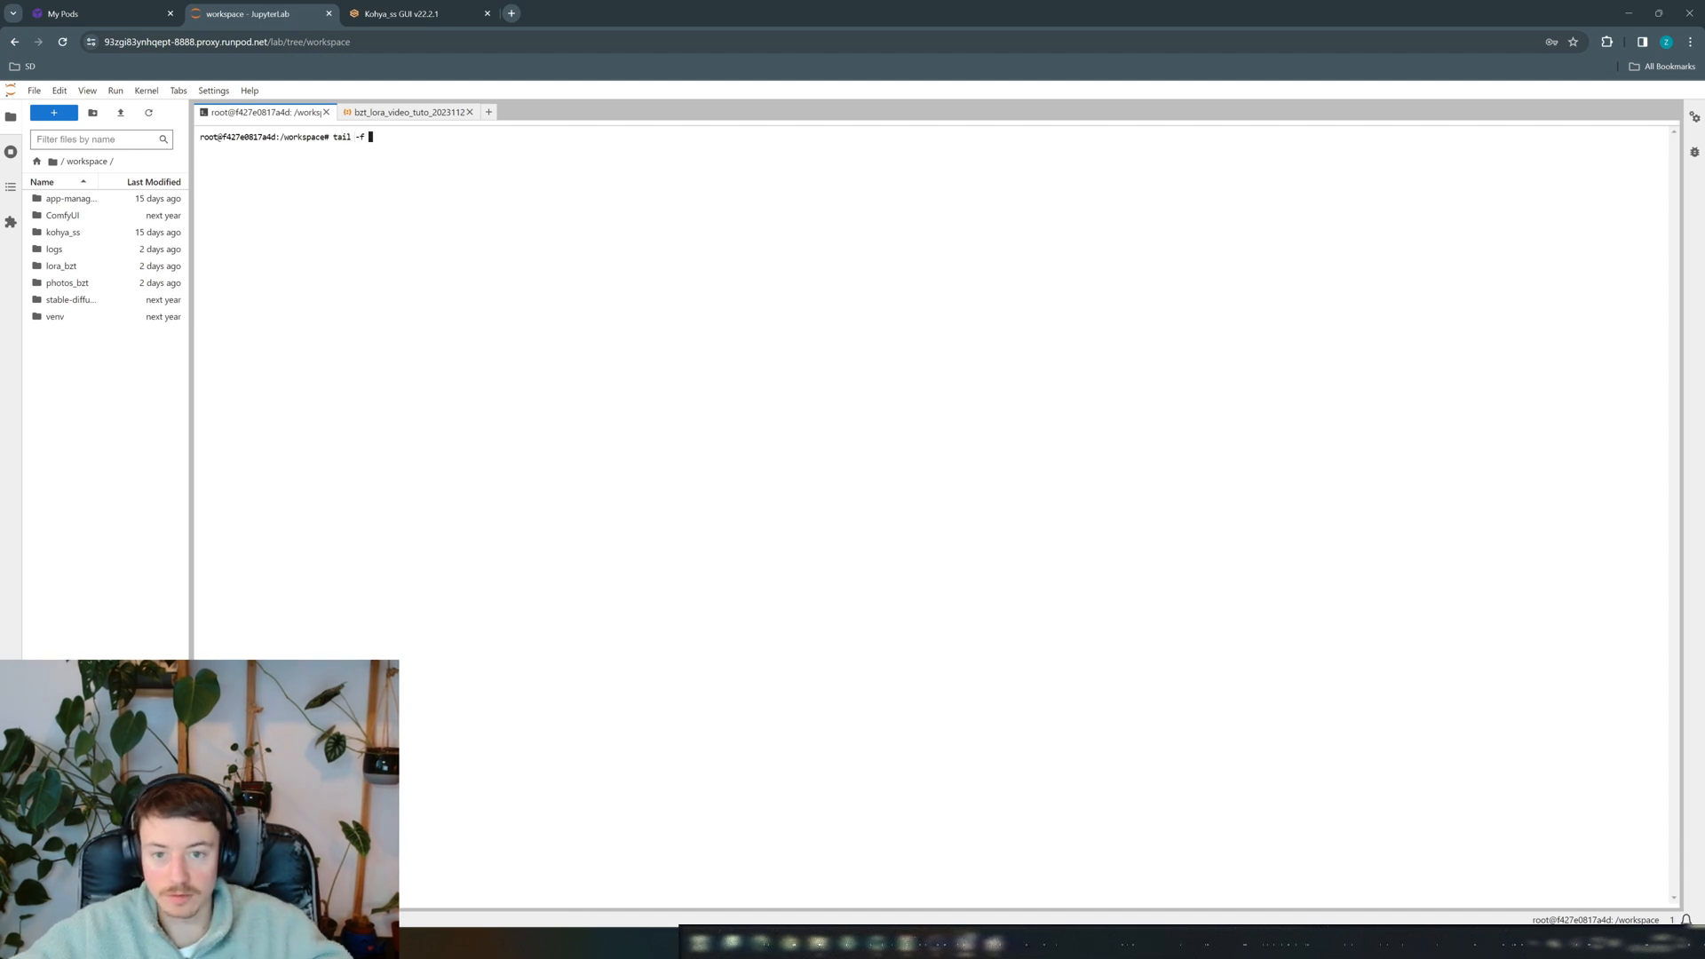
key("ctrl+v")
key("Return")
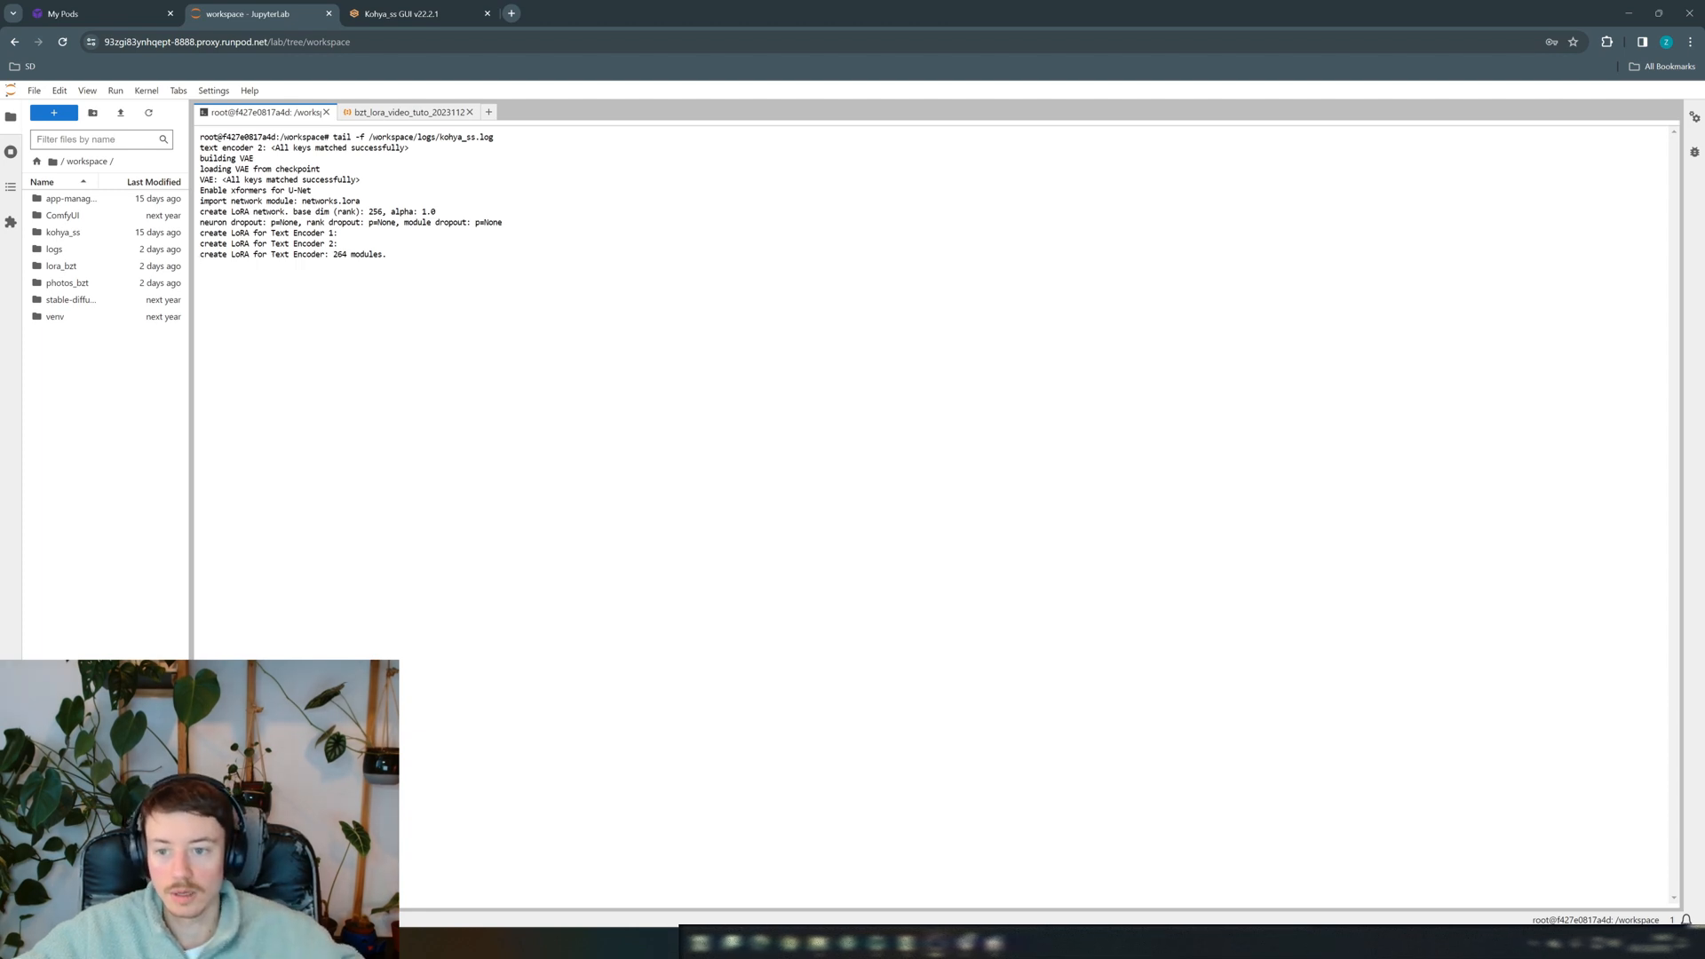
Look through the log folder inside lora_bzt and return to the parent folder
double_click(62, 265)
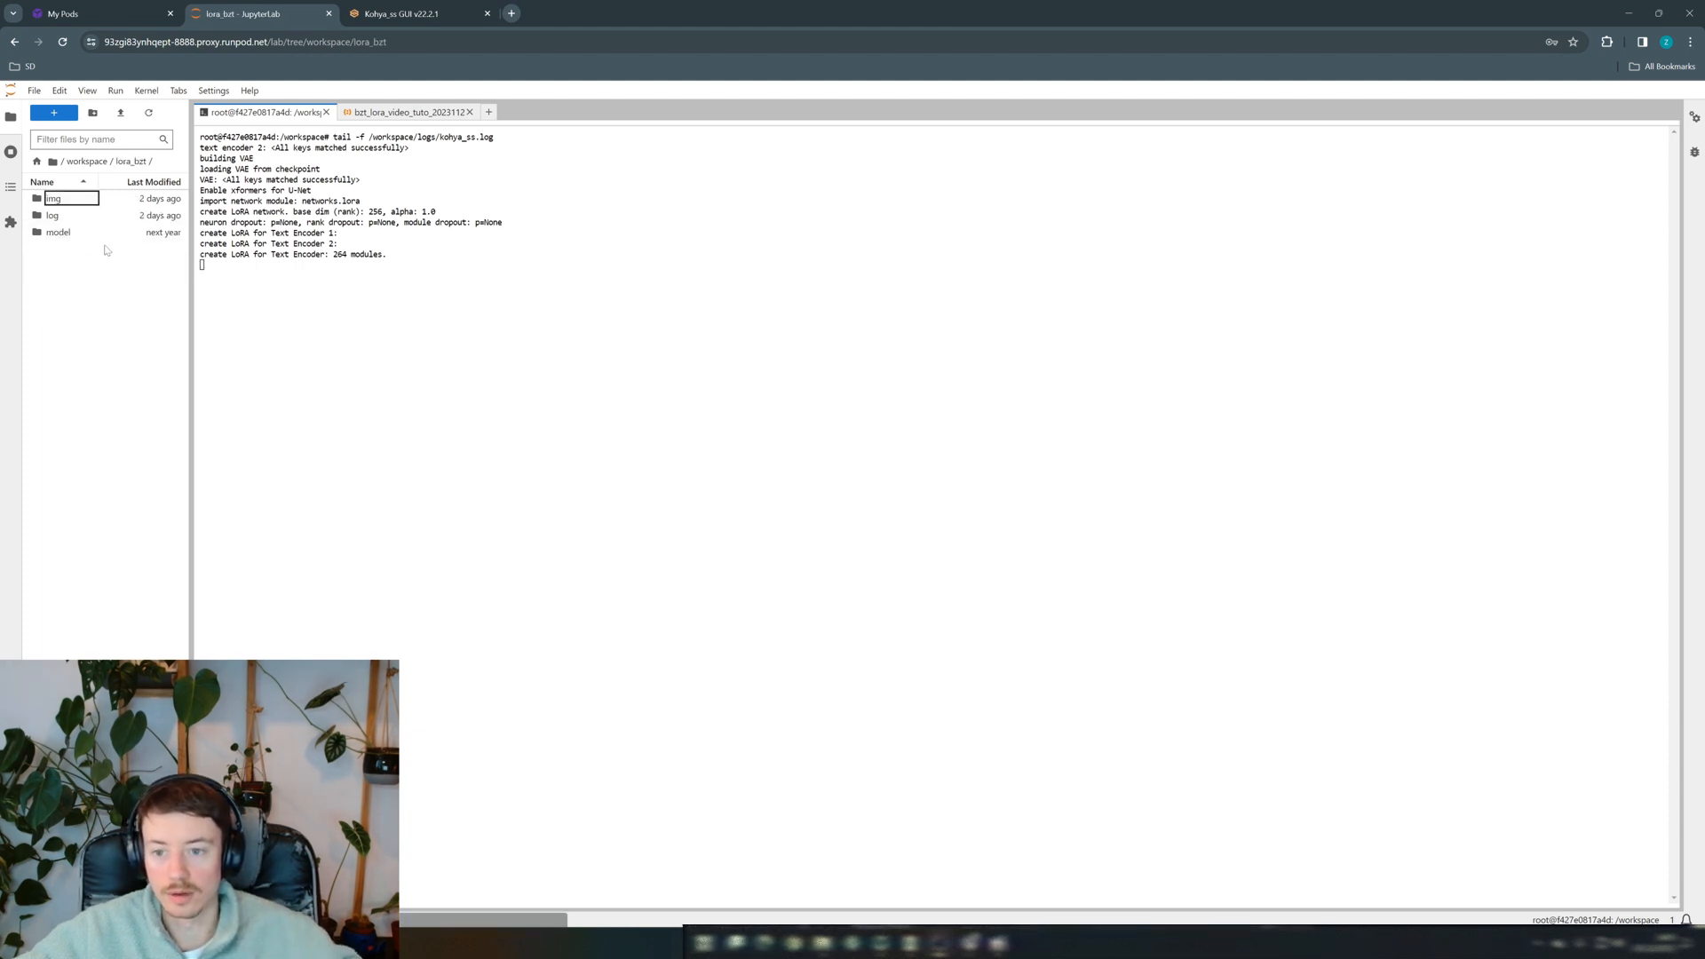
left_click(68, 217)
double_click(67, 217)
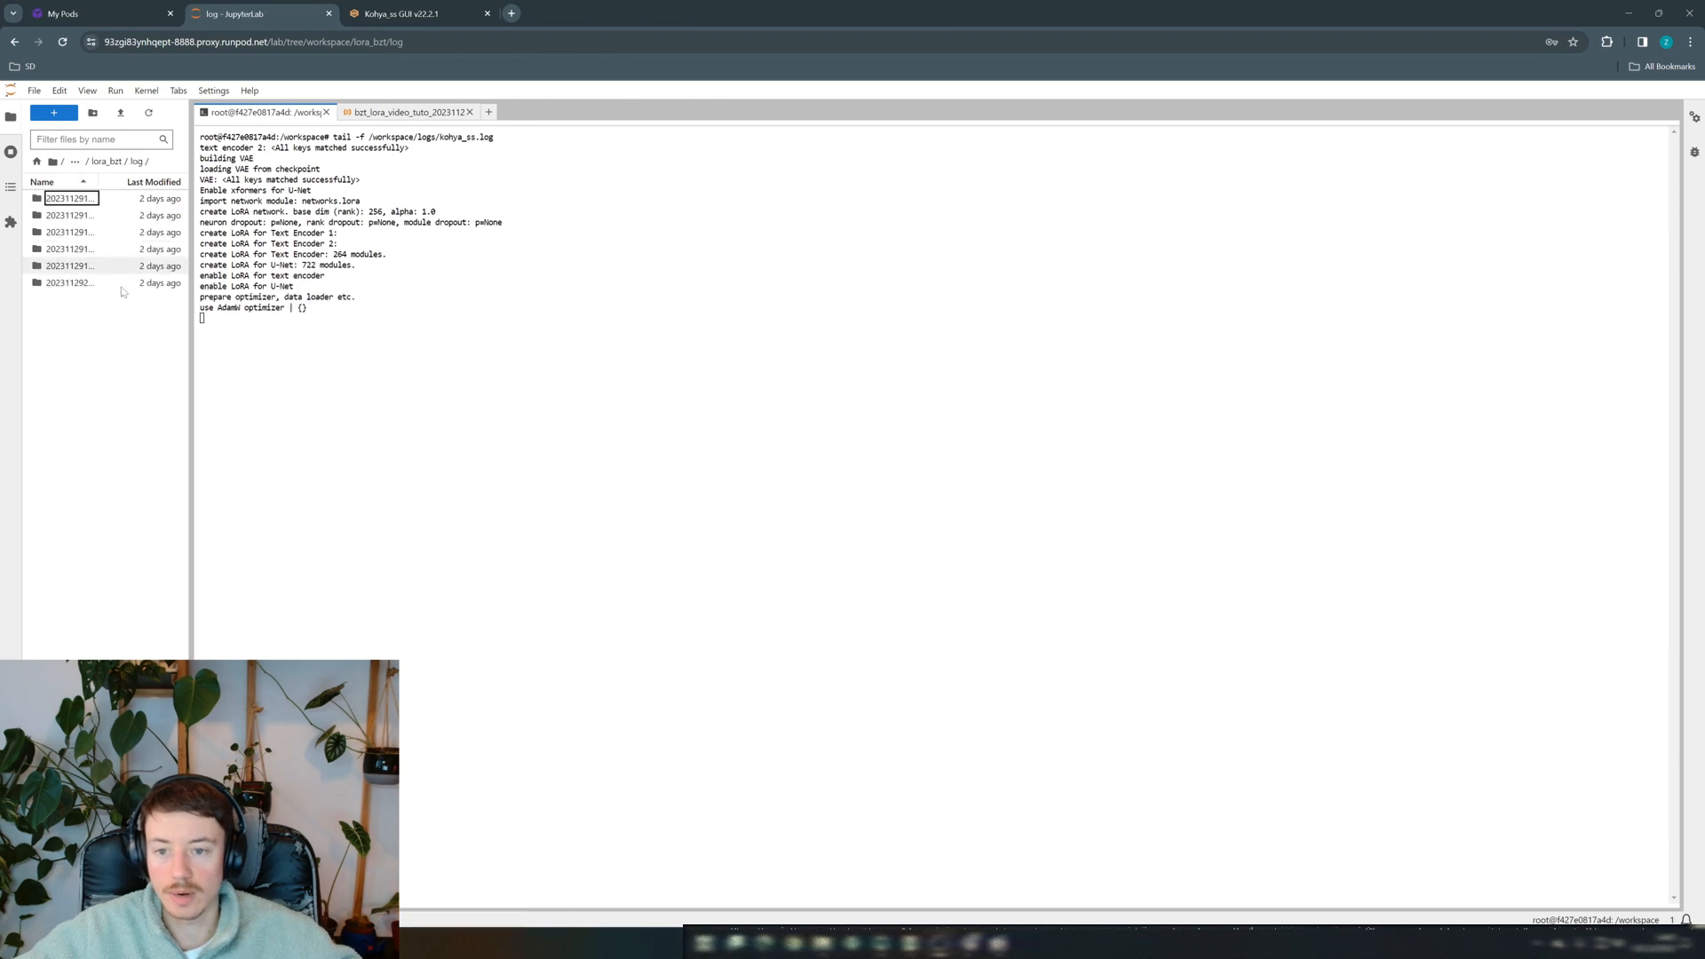
left_click(109, 164)
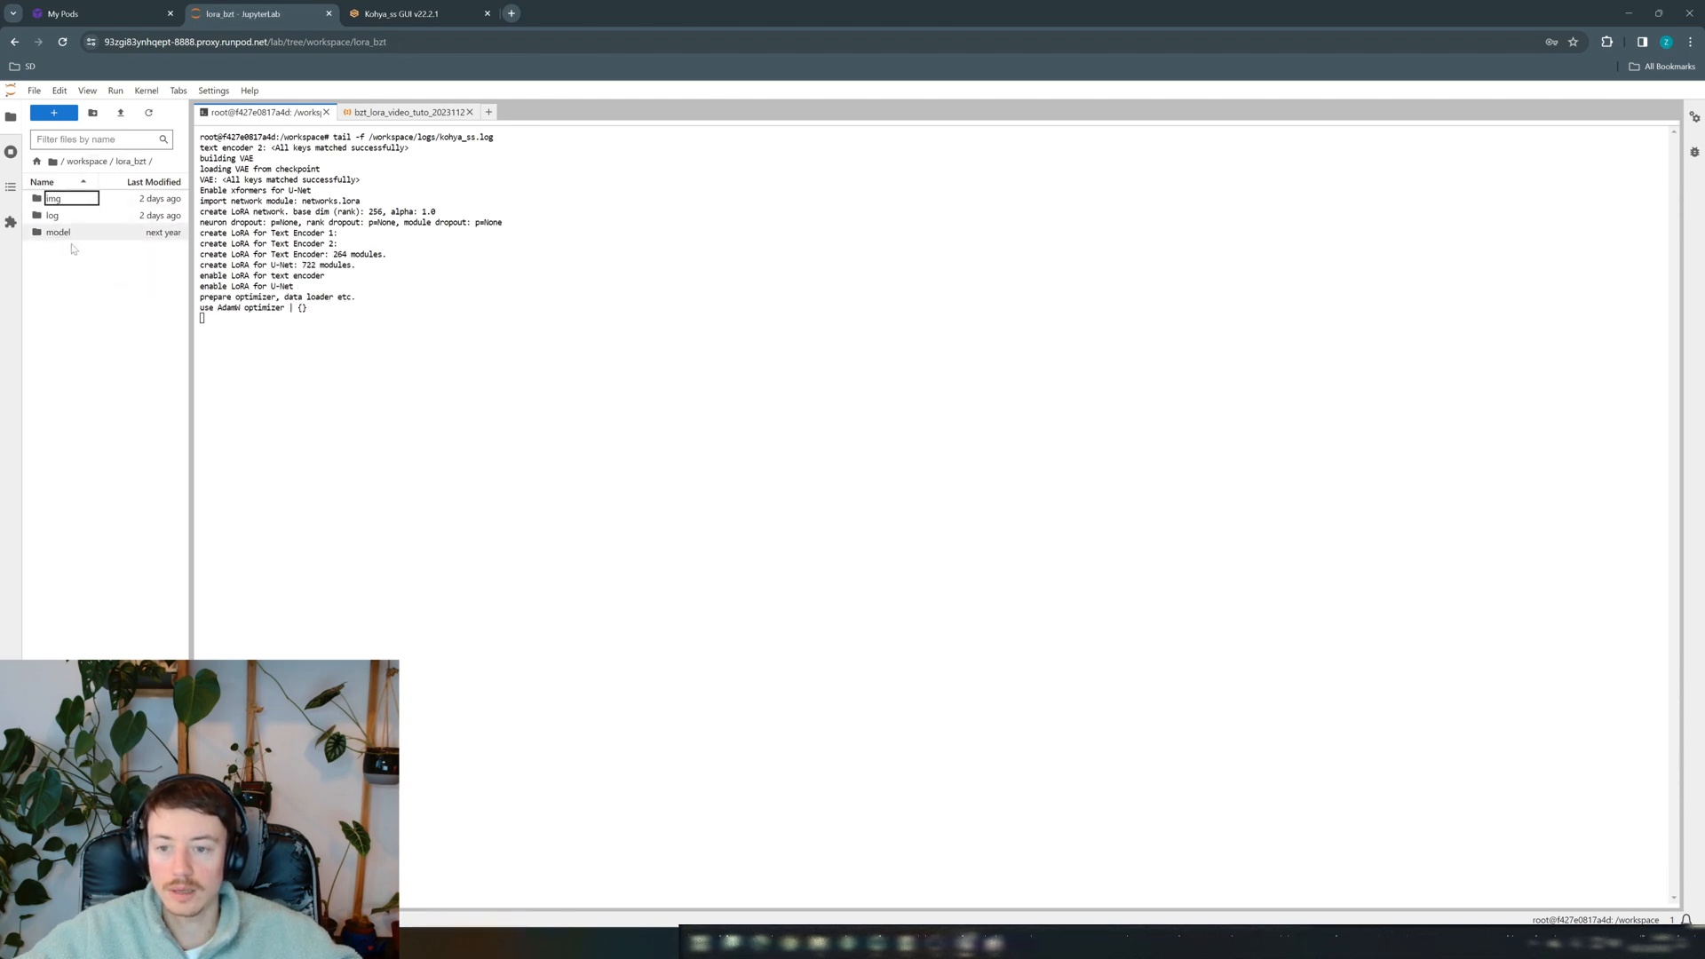
Open the model folder of lora_bzt and widen the file browser to show the full file names
double_click(102, 233)
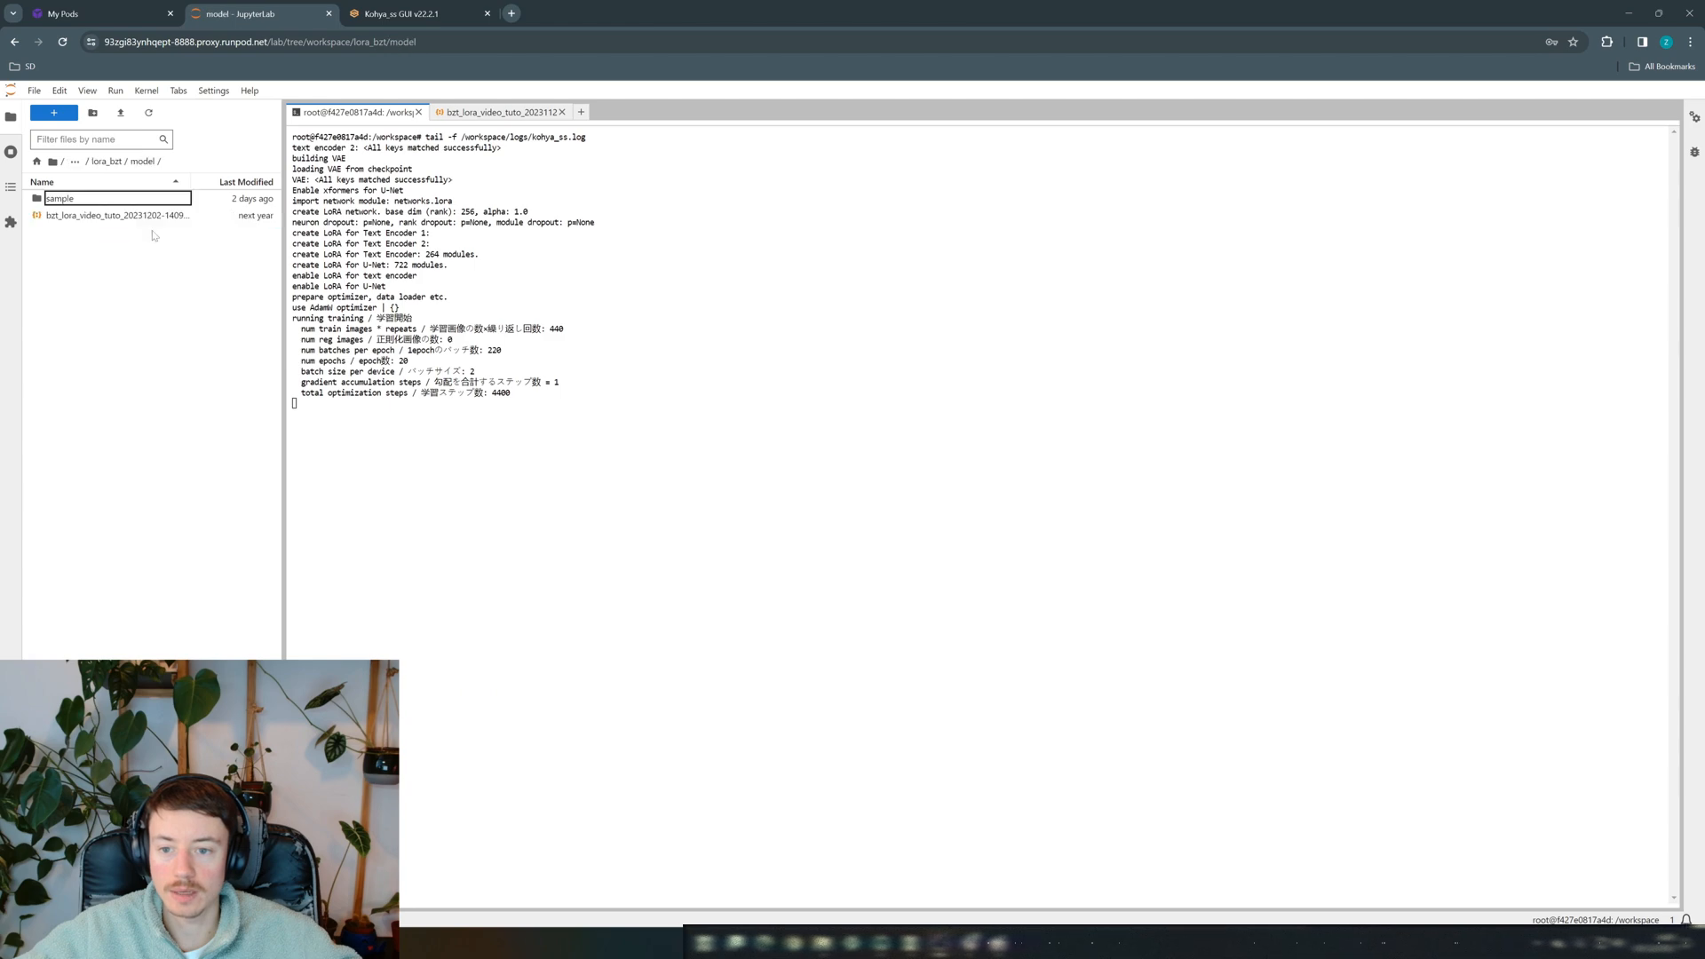
left_click(175, 220)
left_click_drag(278, 217, 340, 217)
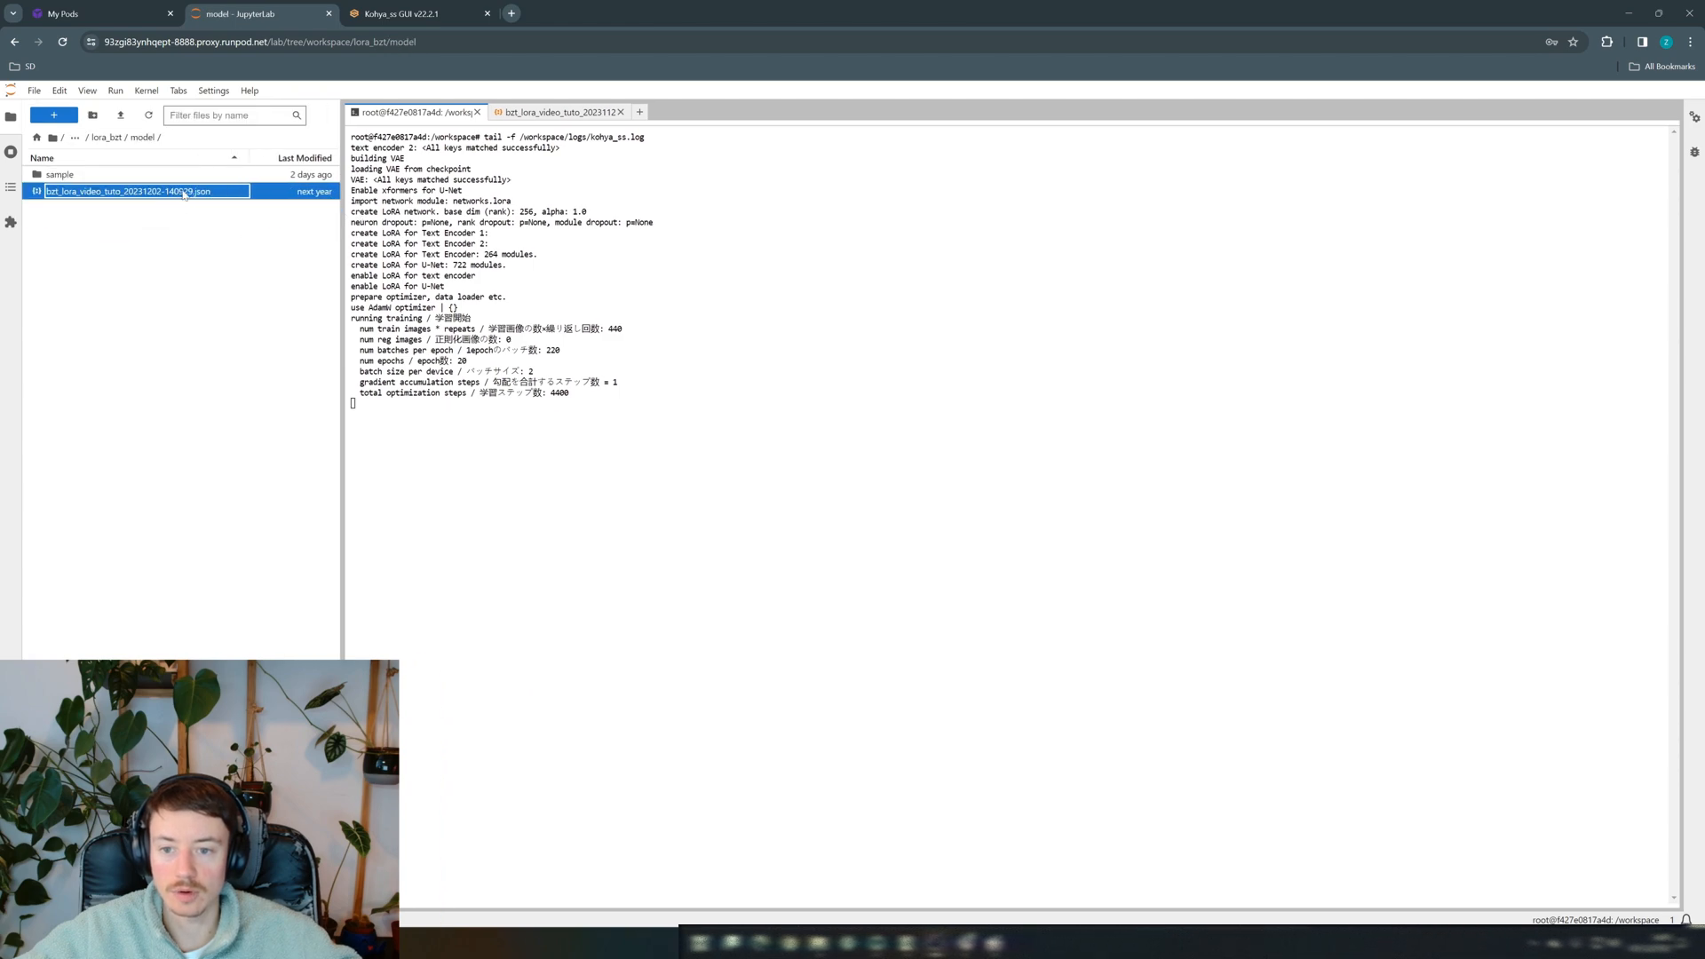
Review the saved training parameters in bzt_lora_video_tuto_20231202-140929.json, and close it along with the other open JSON file
double_click(186, 193)
scroll(531, 266, "down", 5)
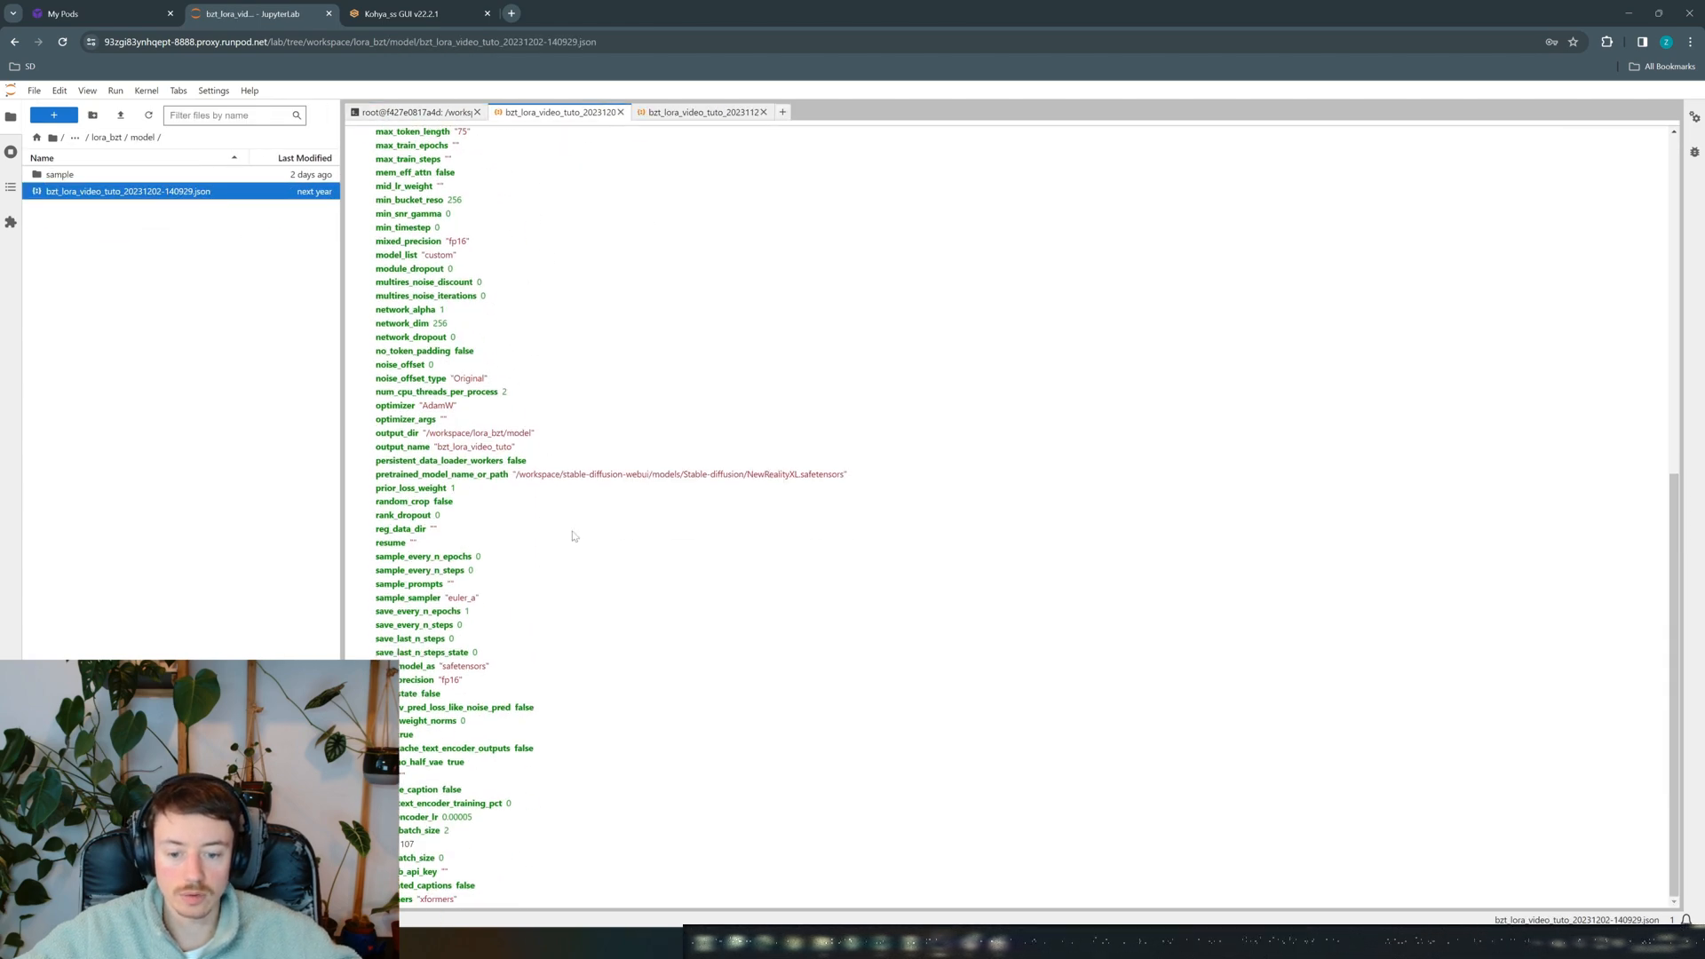
scroll(570, 533, "up", 5)
left_click(620, 112)
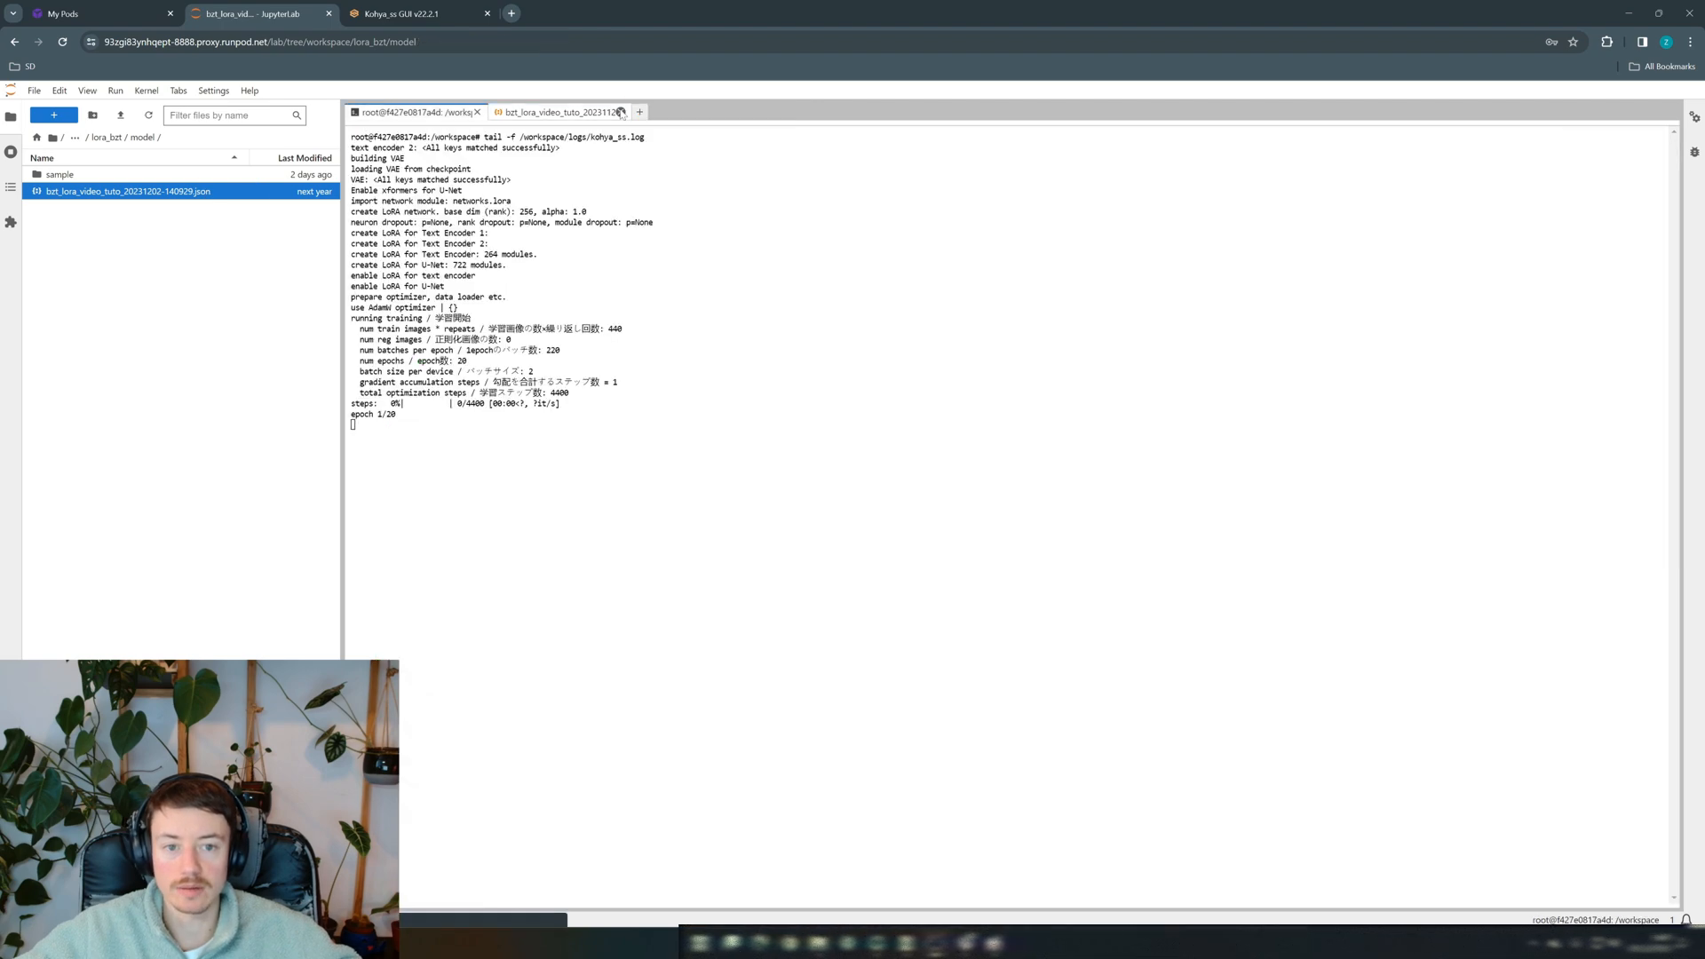
left_click(621, 112)
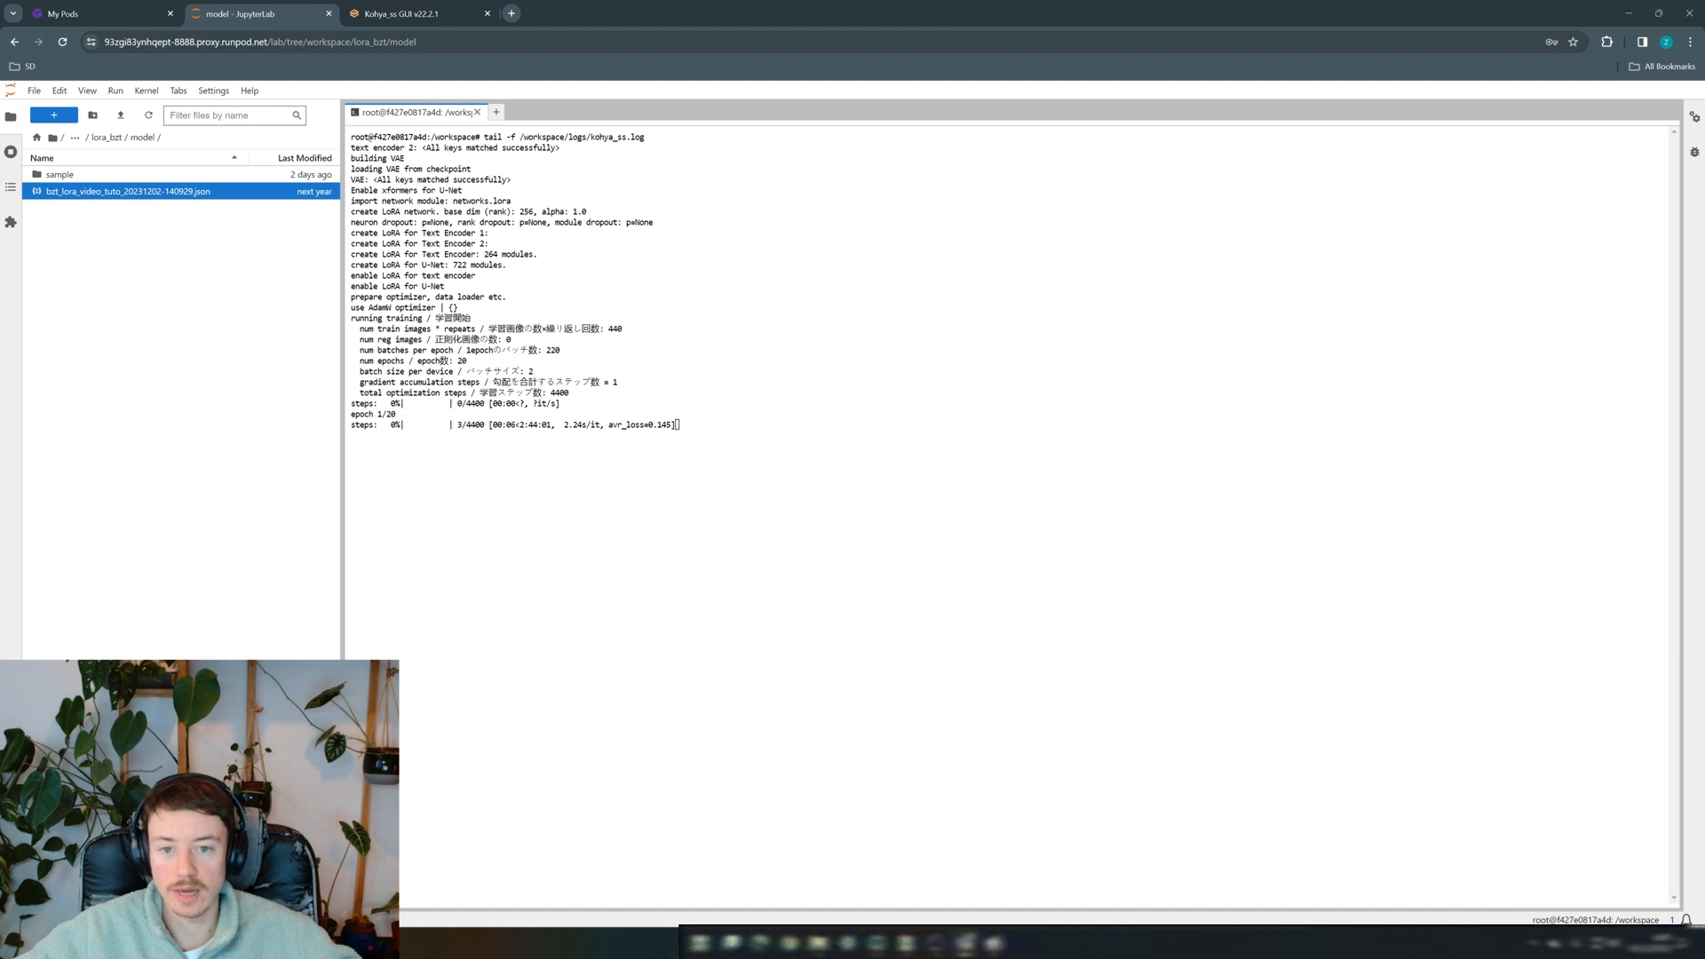
Stop the running training in Kohya_ss and return to the log terminal in JupyterLab
left_click(404, 13)
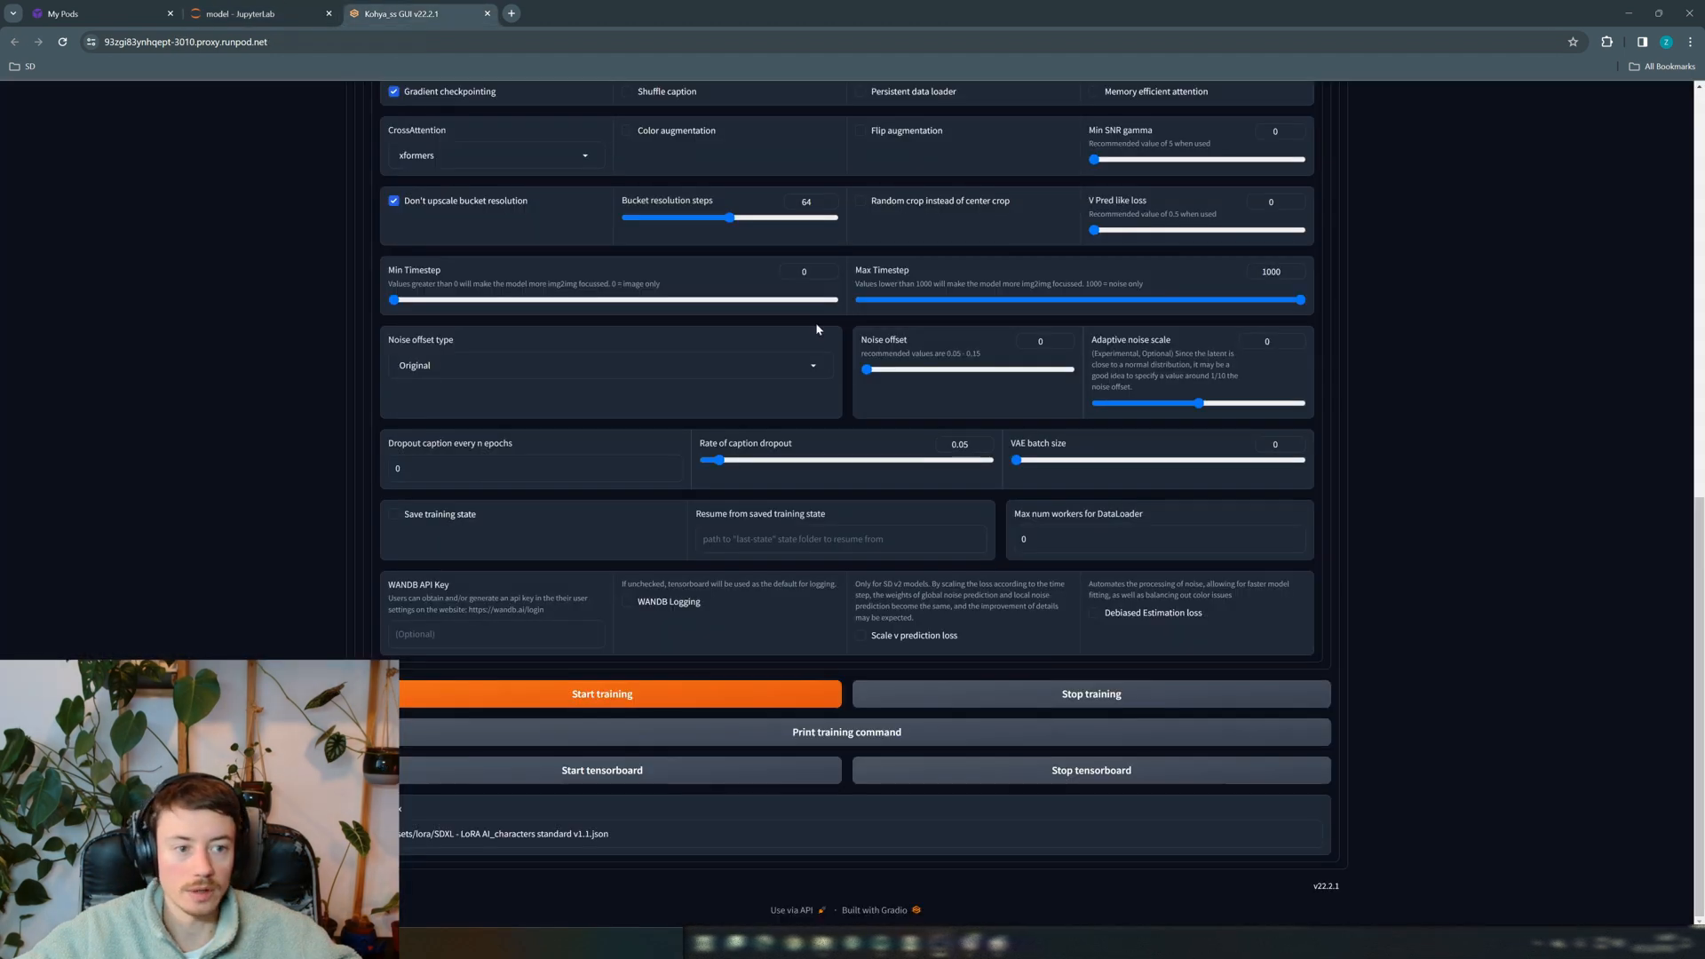
left_click(1040, 689)
left_click(240, 14)
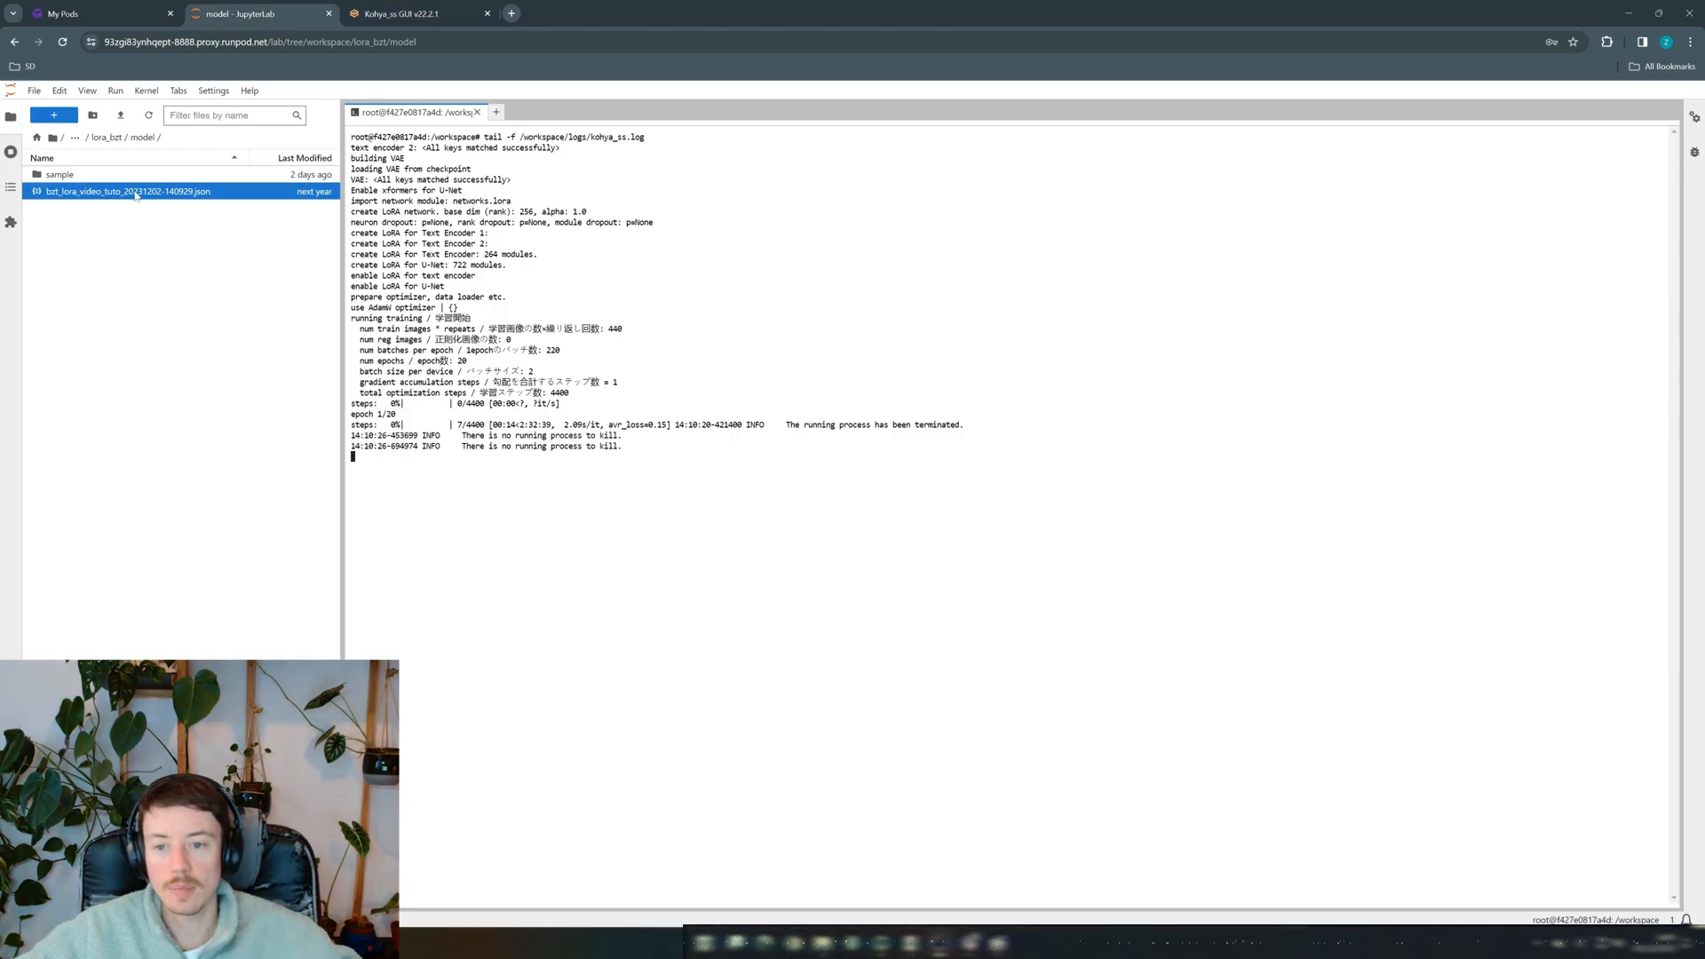
Copy the path of bzt_lora_video_tuto_20231202-140929.json and load it as the LoRA training configuration in Kohya_ss
right_click(182, 192)
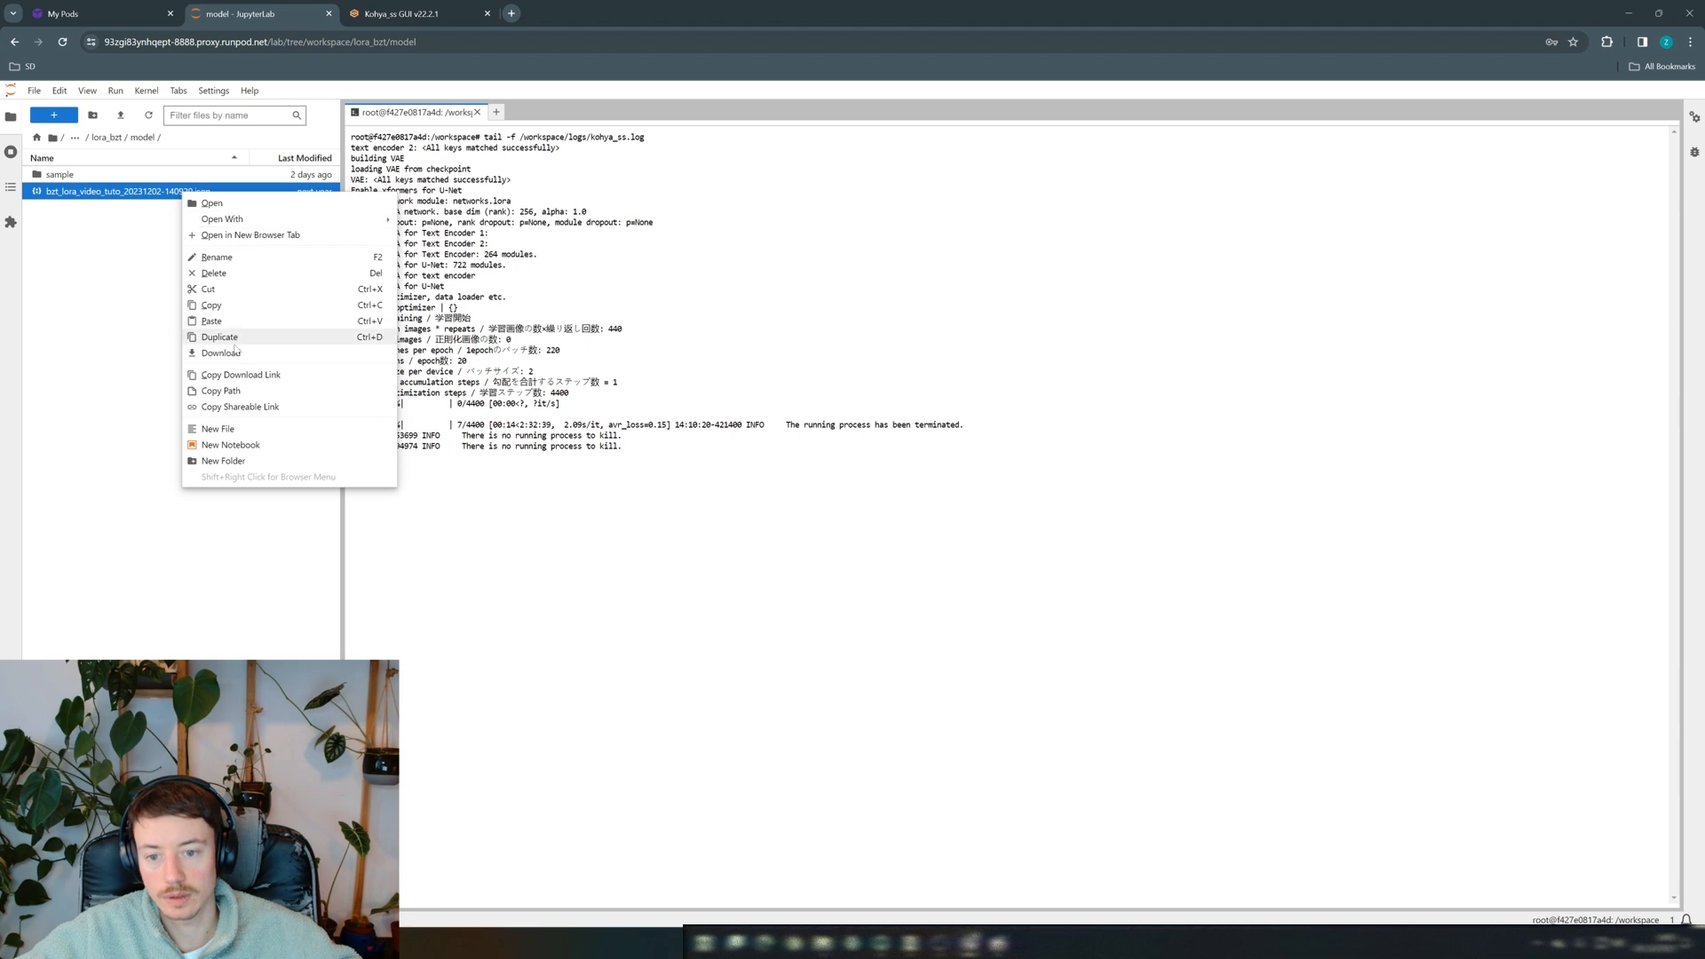
left_click(260, 396)
left_click(395, 13)
scroll(550, 320, "up", 10)
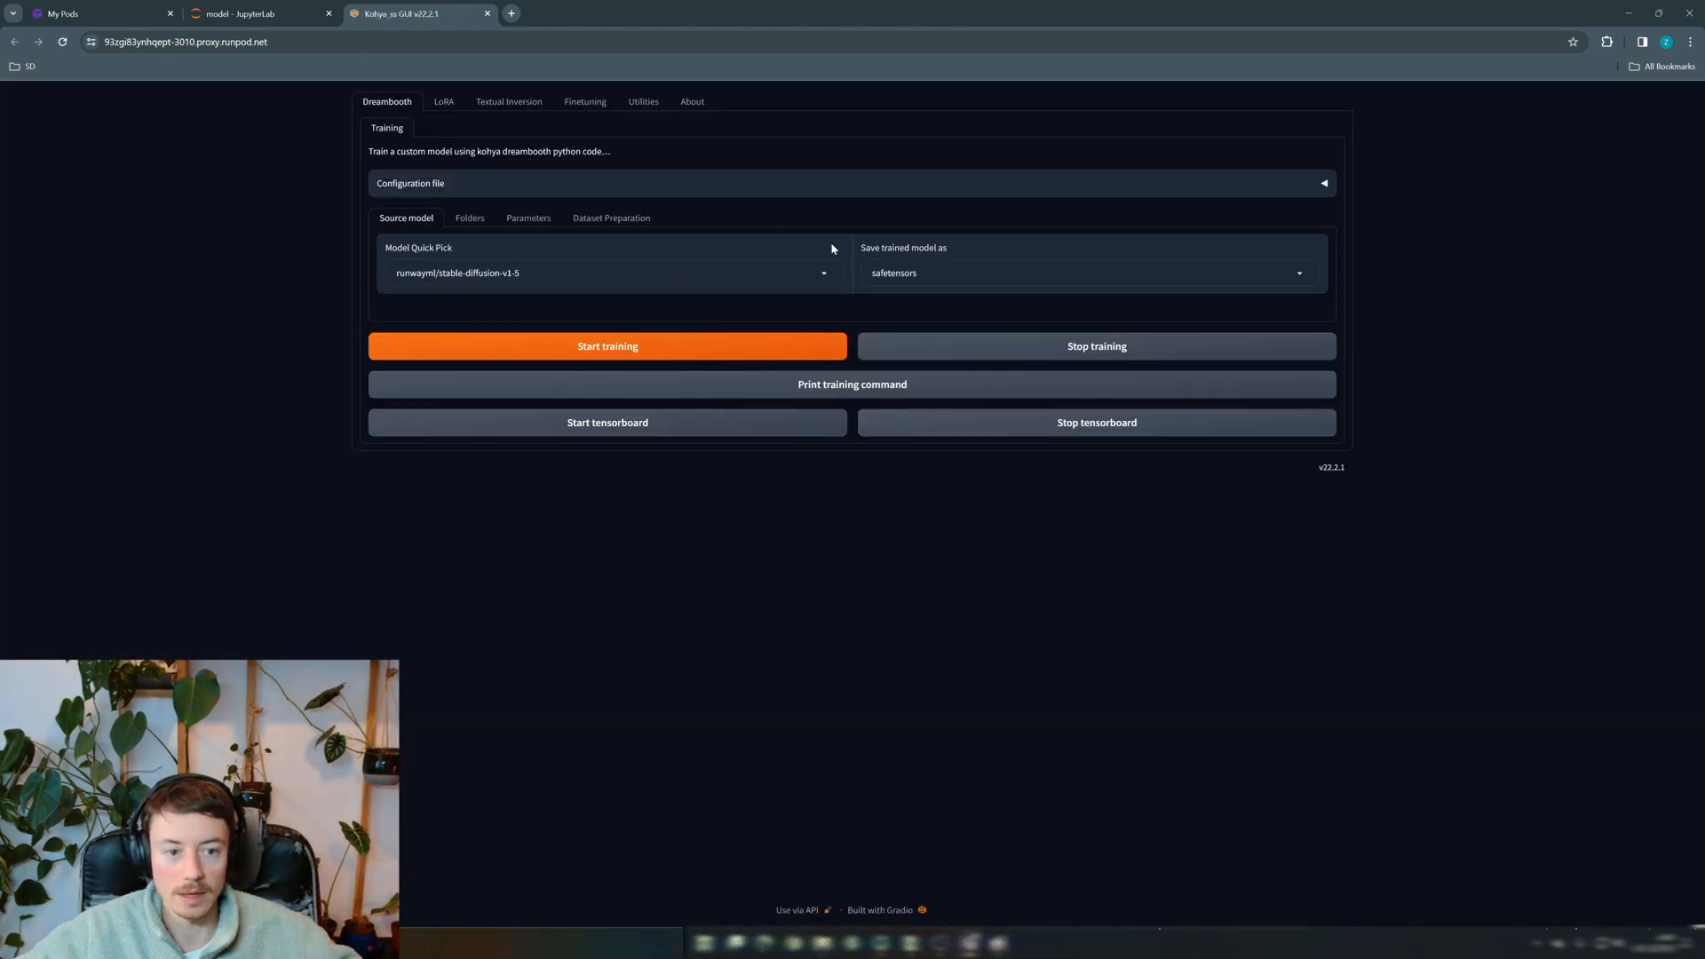
left_click(444, 103)
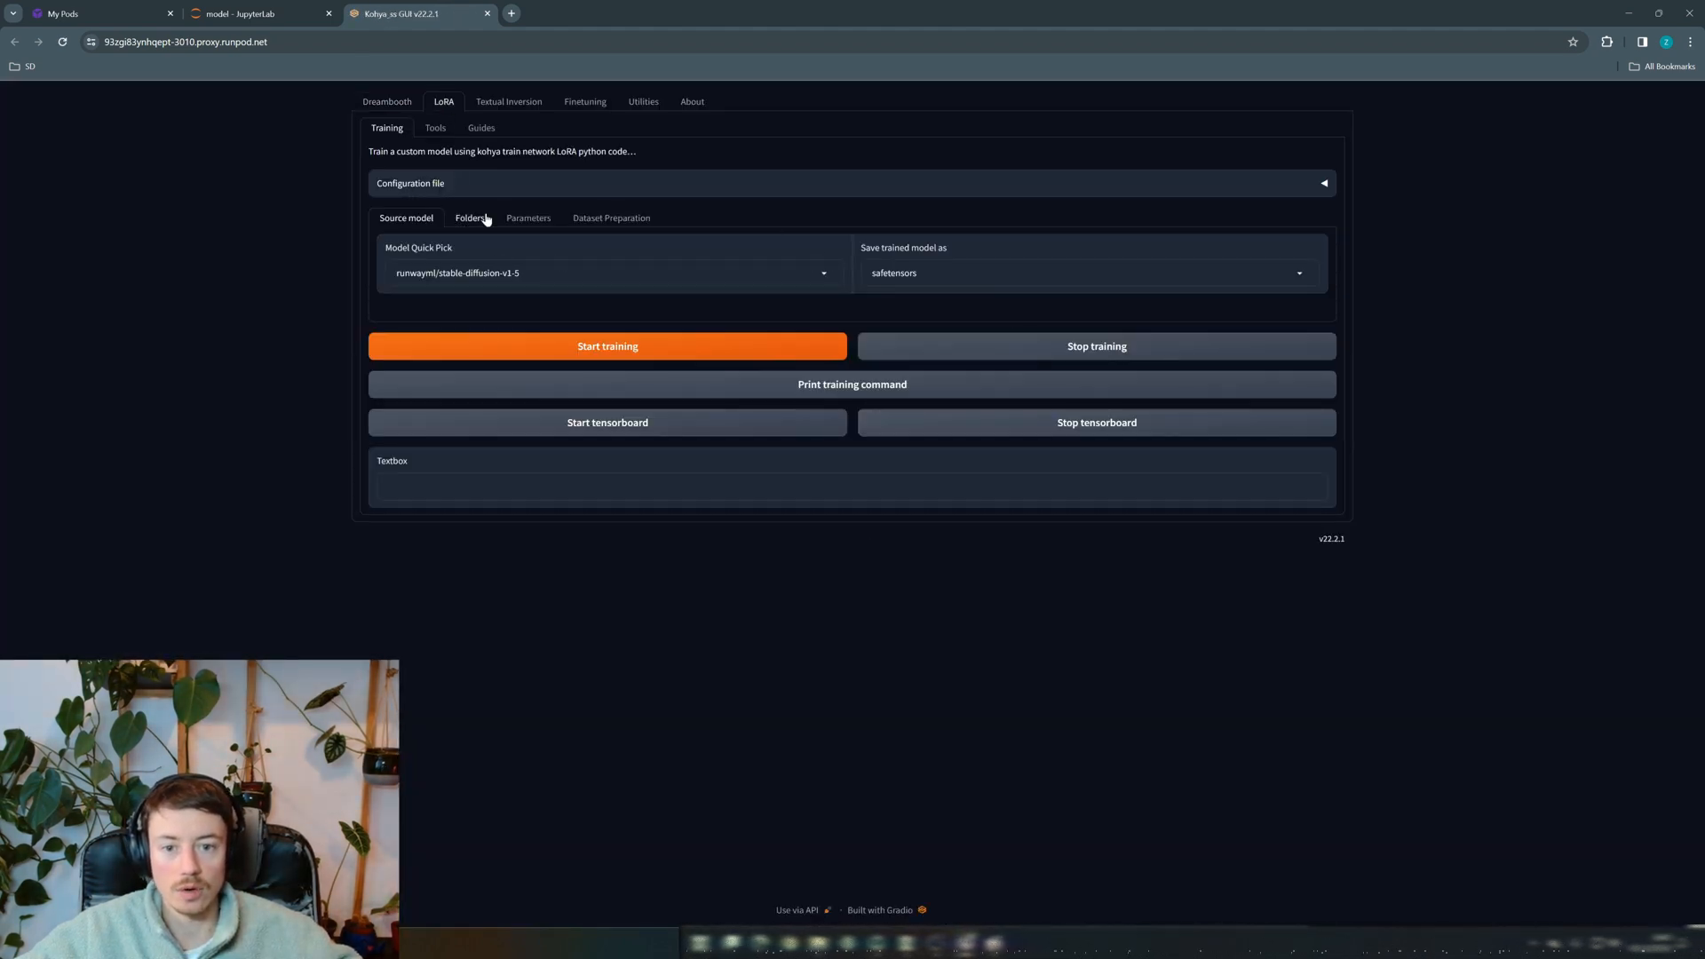
left_click(417, 183)
key("ctrl+v")
left_click(1274, 223)
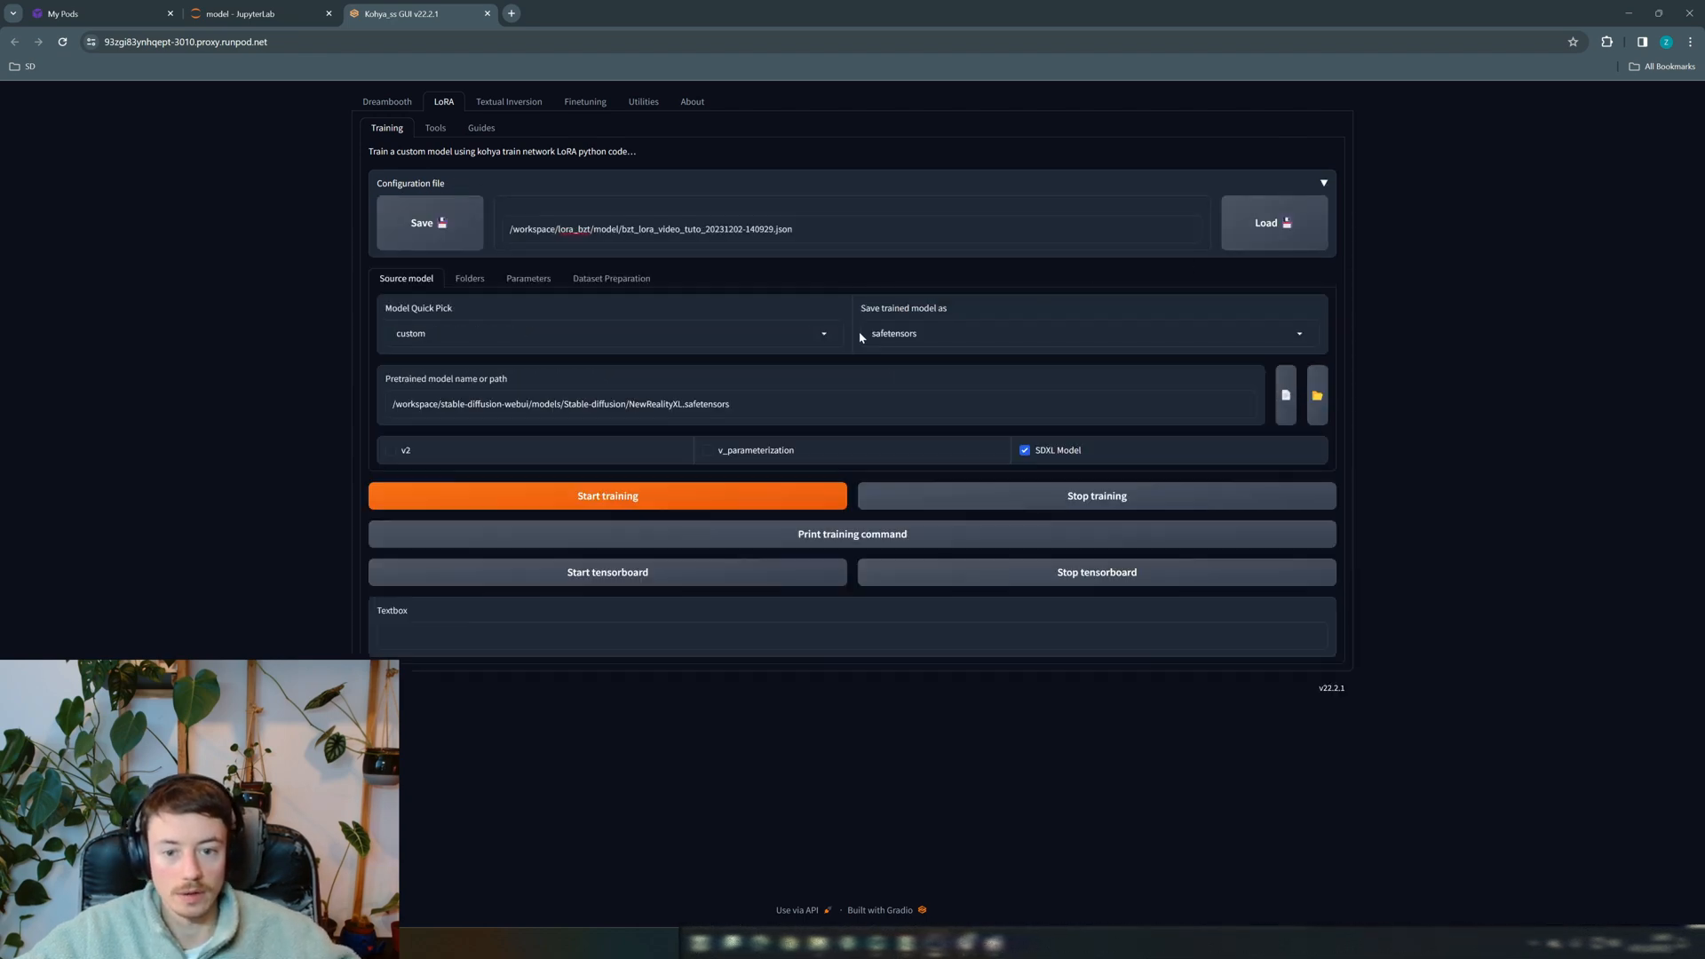
Check the loaded folders and training parameters, and start the LoRA training again
left_click(473, 279)
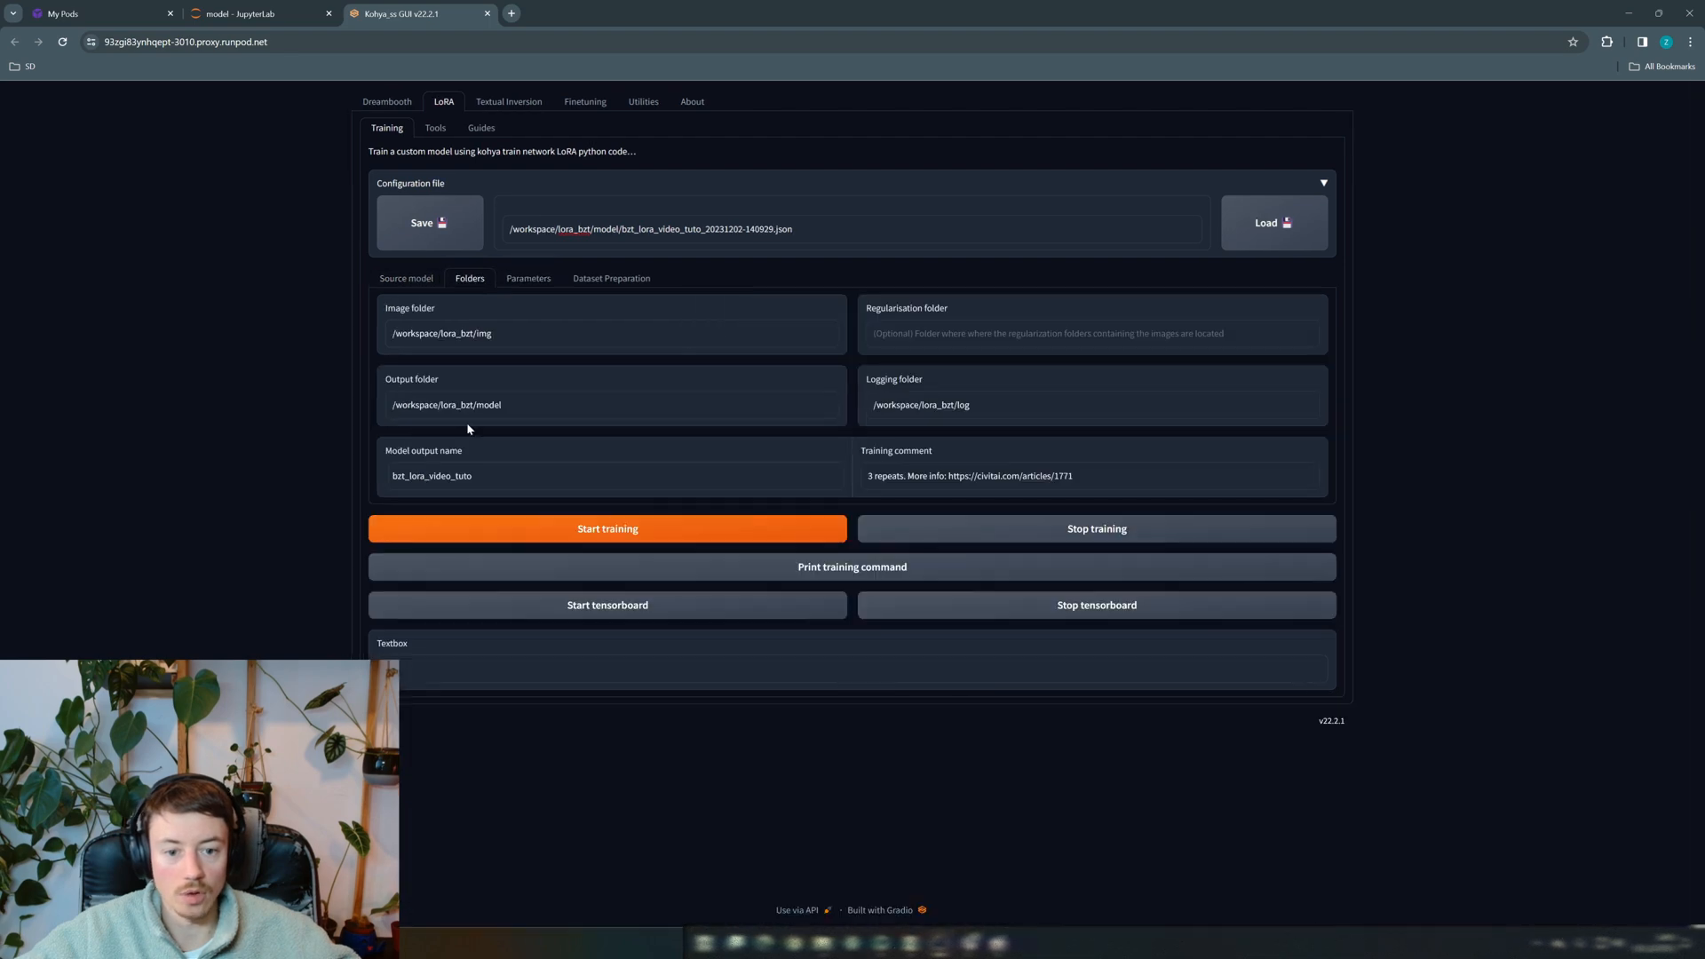
left_click(528, 279)
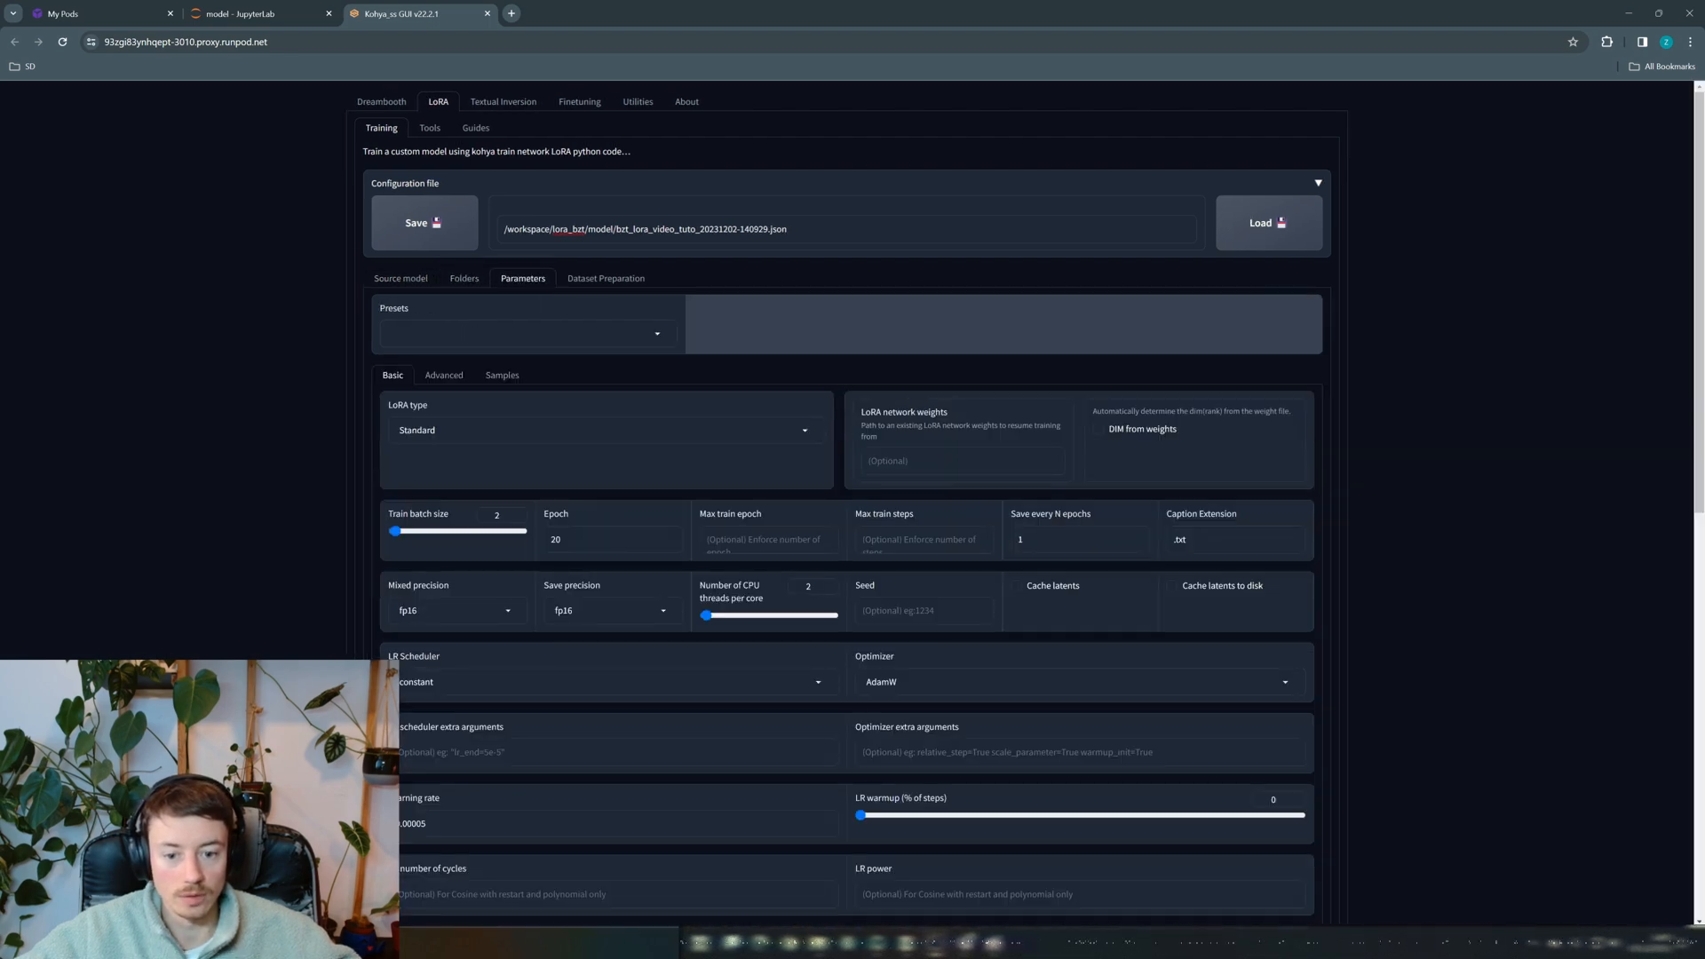
scroll(458, 385, "down", 2)
scroll(458, 384, "down", 2)
left_click_drag(428, 490, 407, 490)
scroll(621, 533, "down", 5)
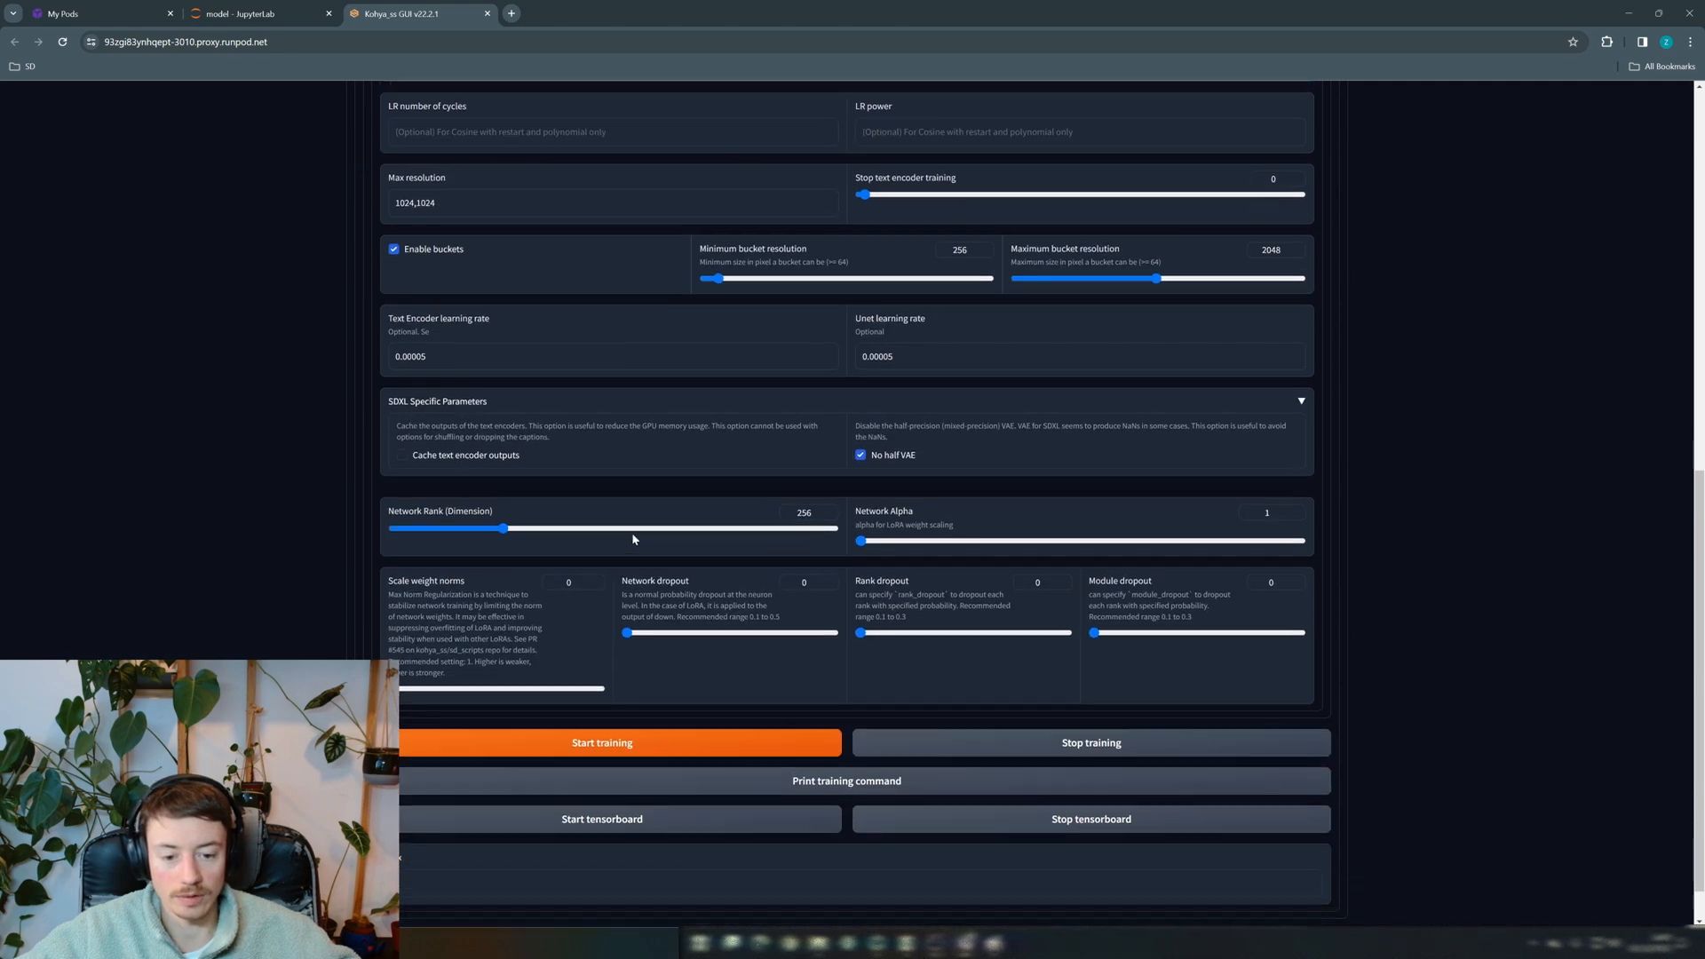
Examine the restarted training's log in JupyterLab, including the total optimization steps, batch size and estimated remaining time
left_click(297, 25)
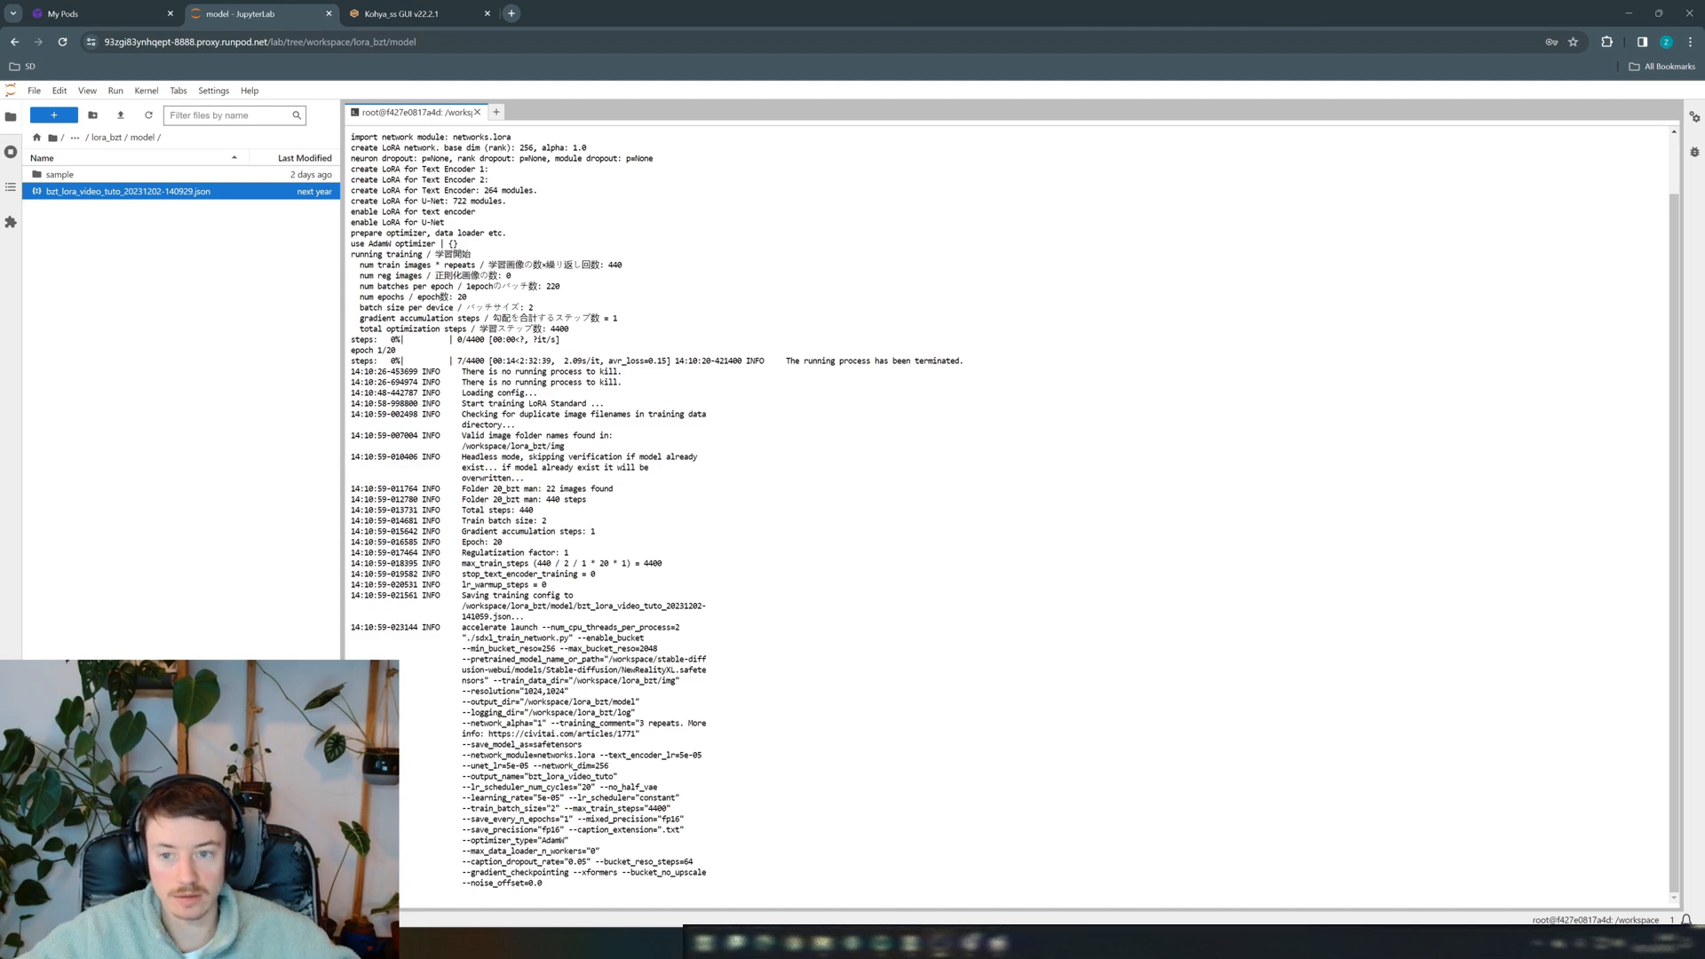
left_click(148, 212)
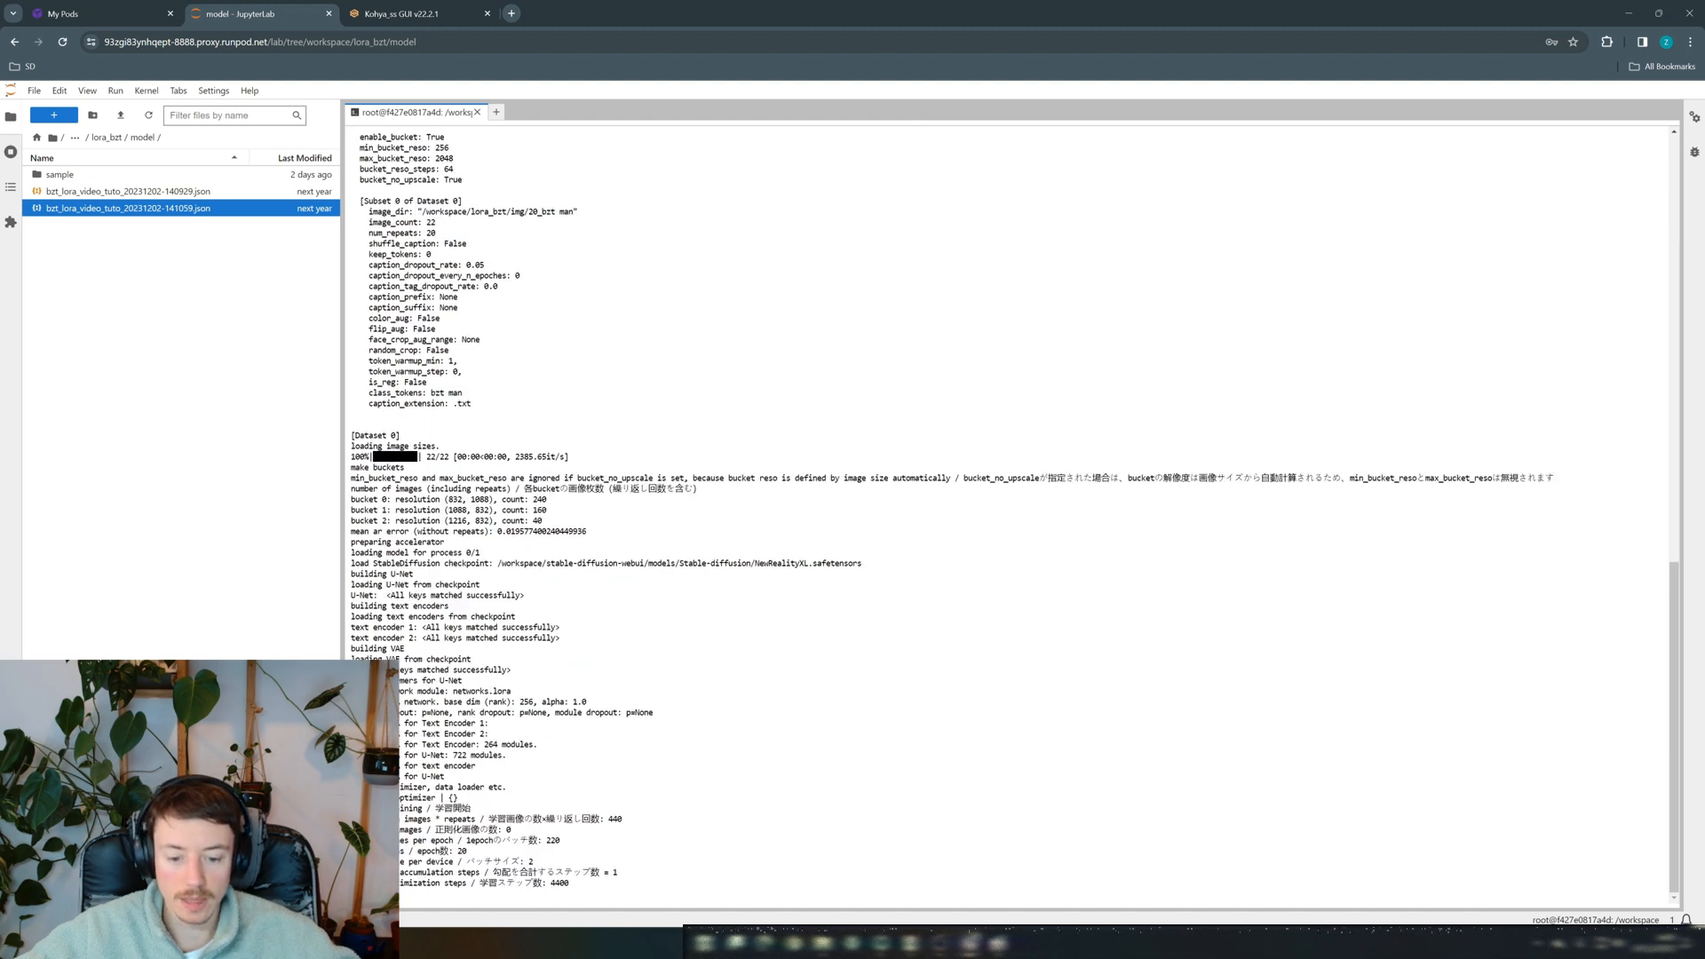
double_click(560, 883)
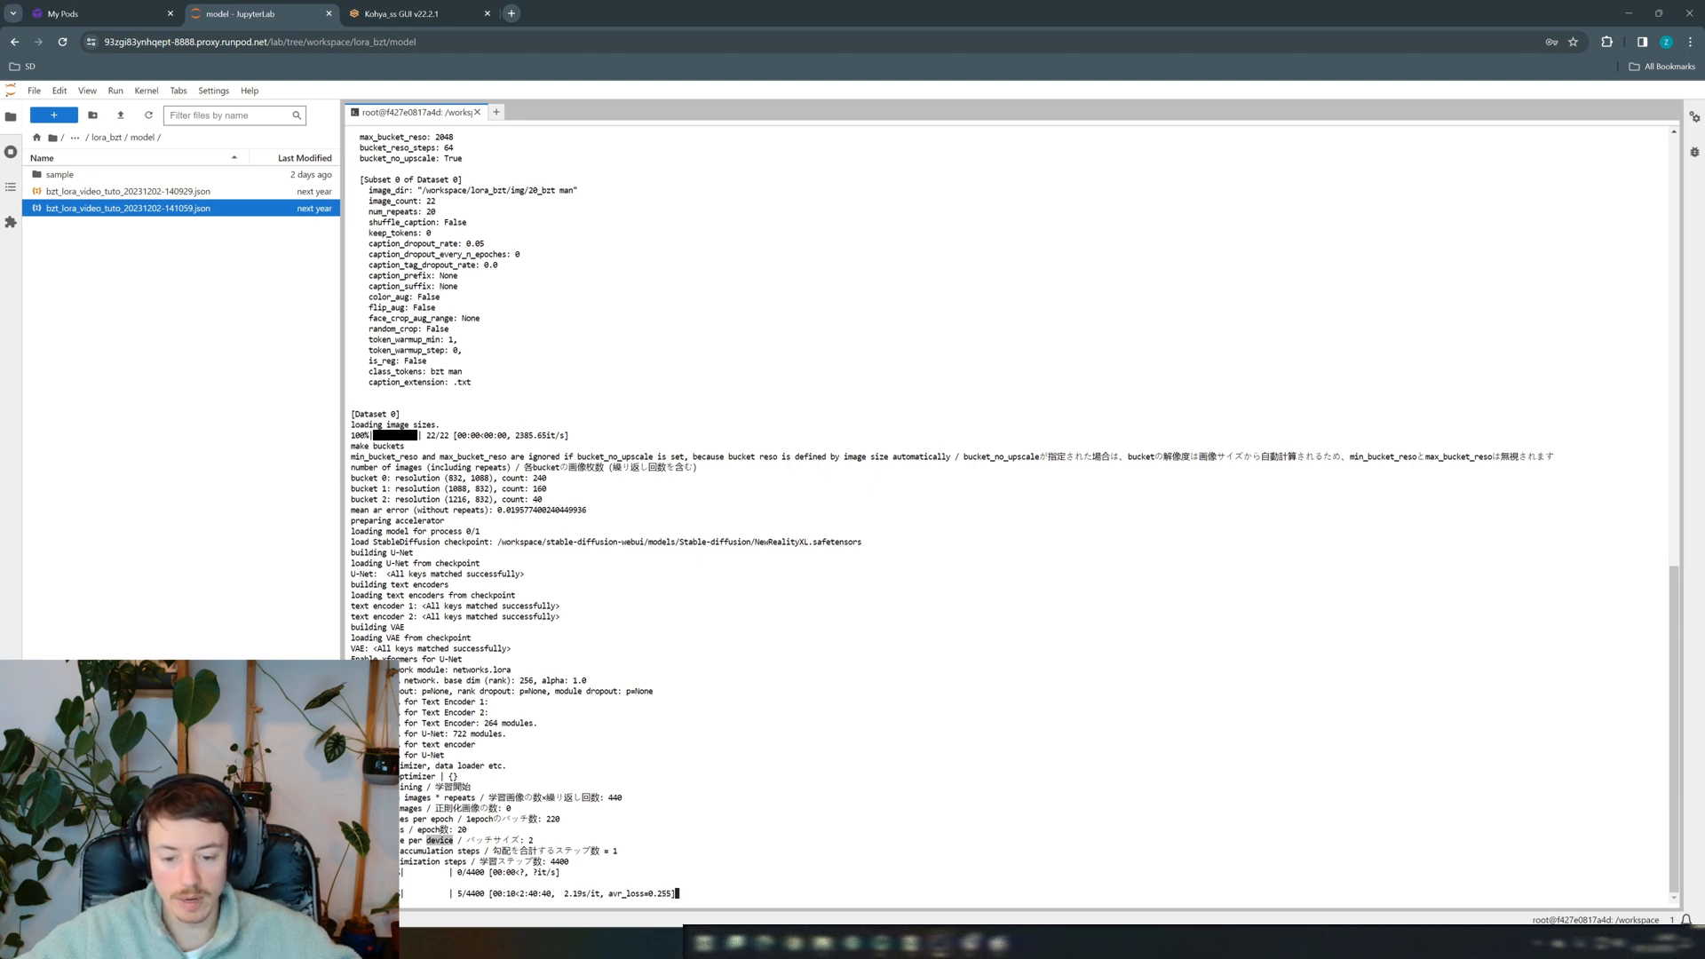
left_click(440, 840)
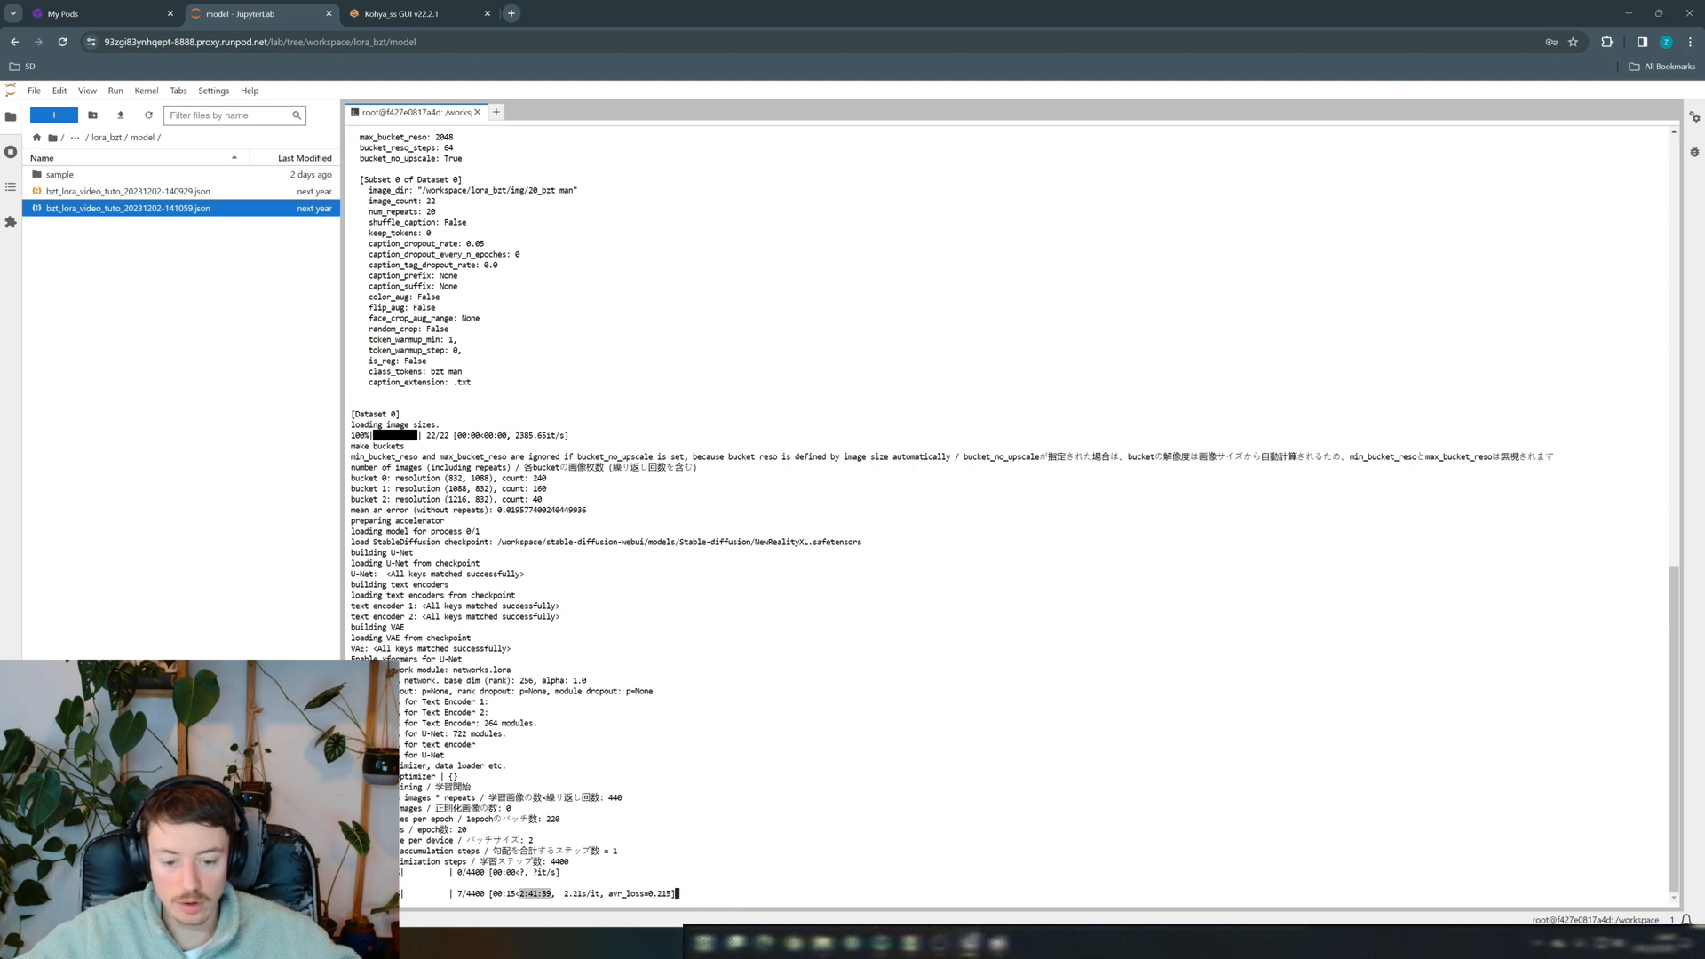
left_click(535, 893)
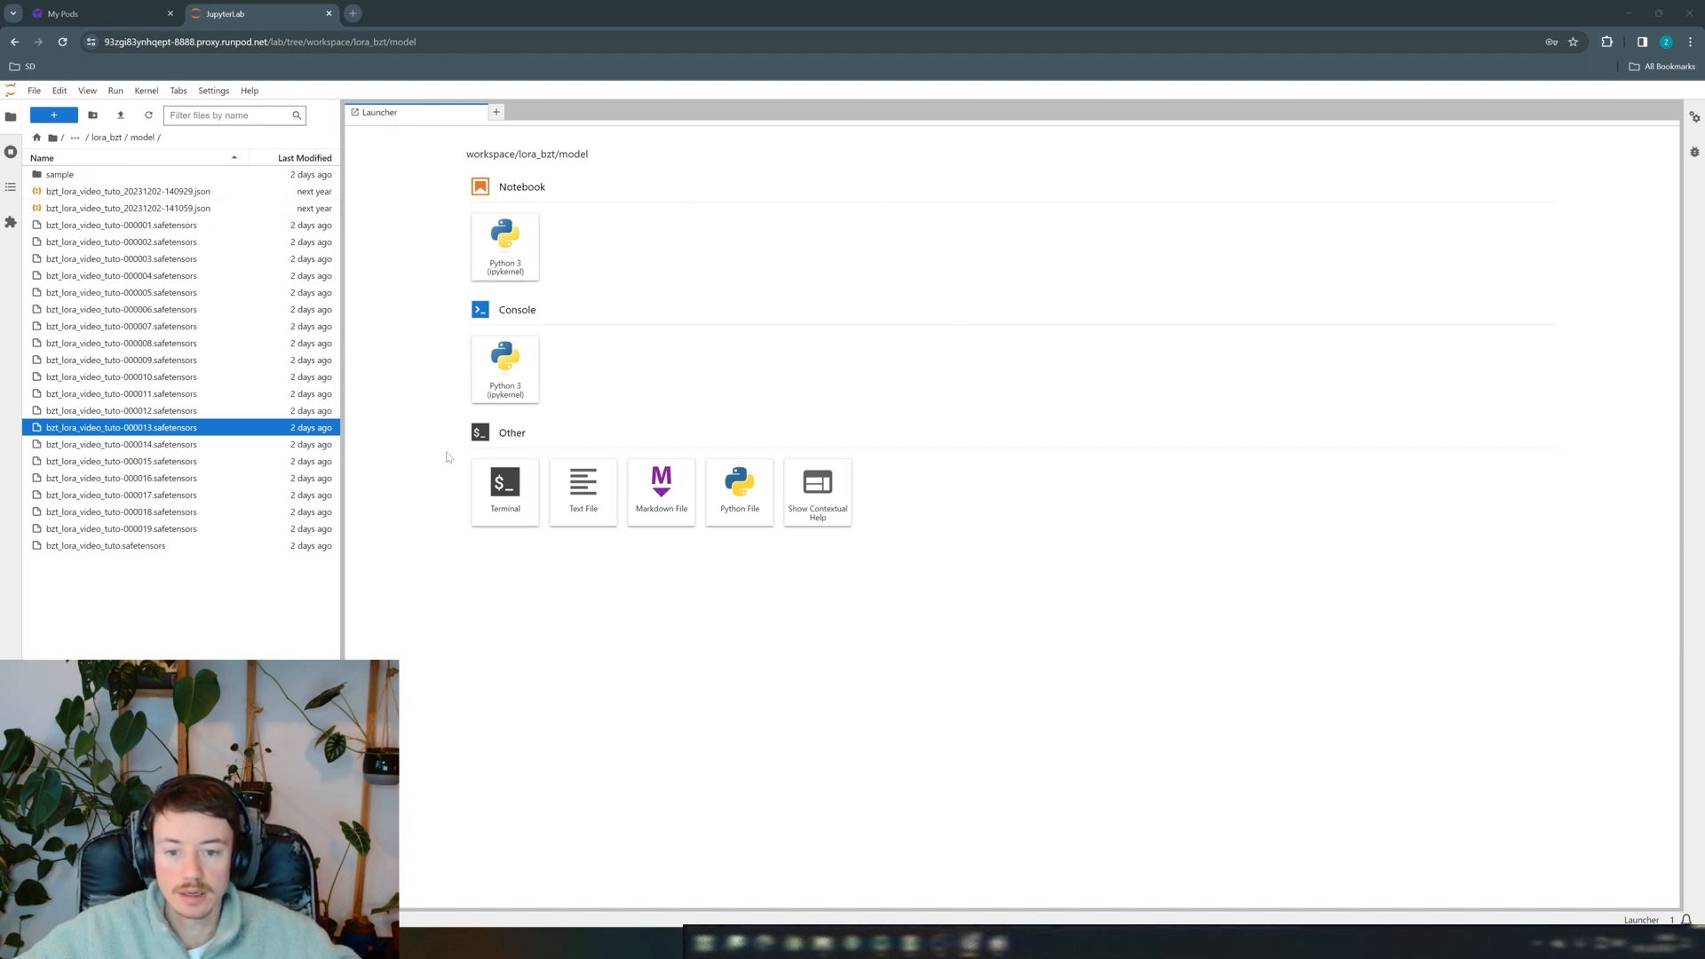
Reopen the model folder of lora_bzt and cut the files bzt_lora_video_tuto-000001.safetensors through bzt_lora_video_tuto-000010.safetensors
left_click(293, 586)
left_click(115, 139)
double_click(169, 209)
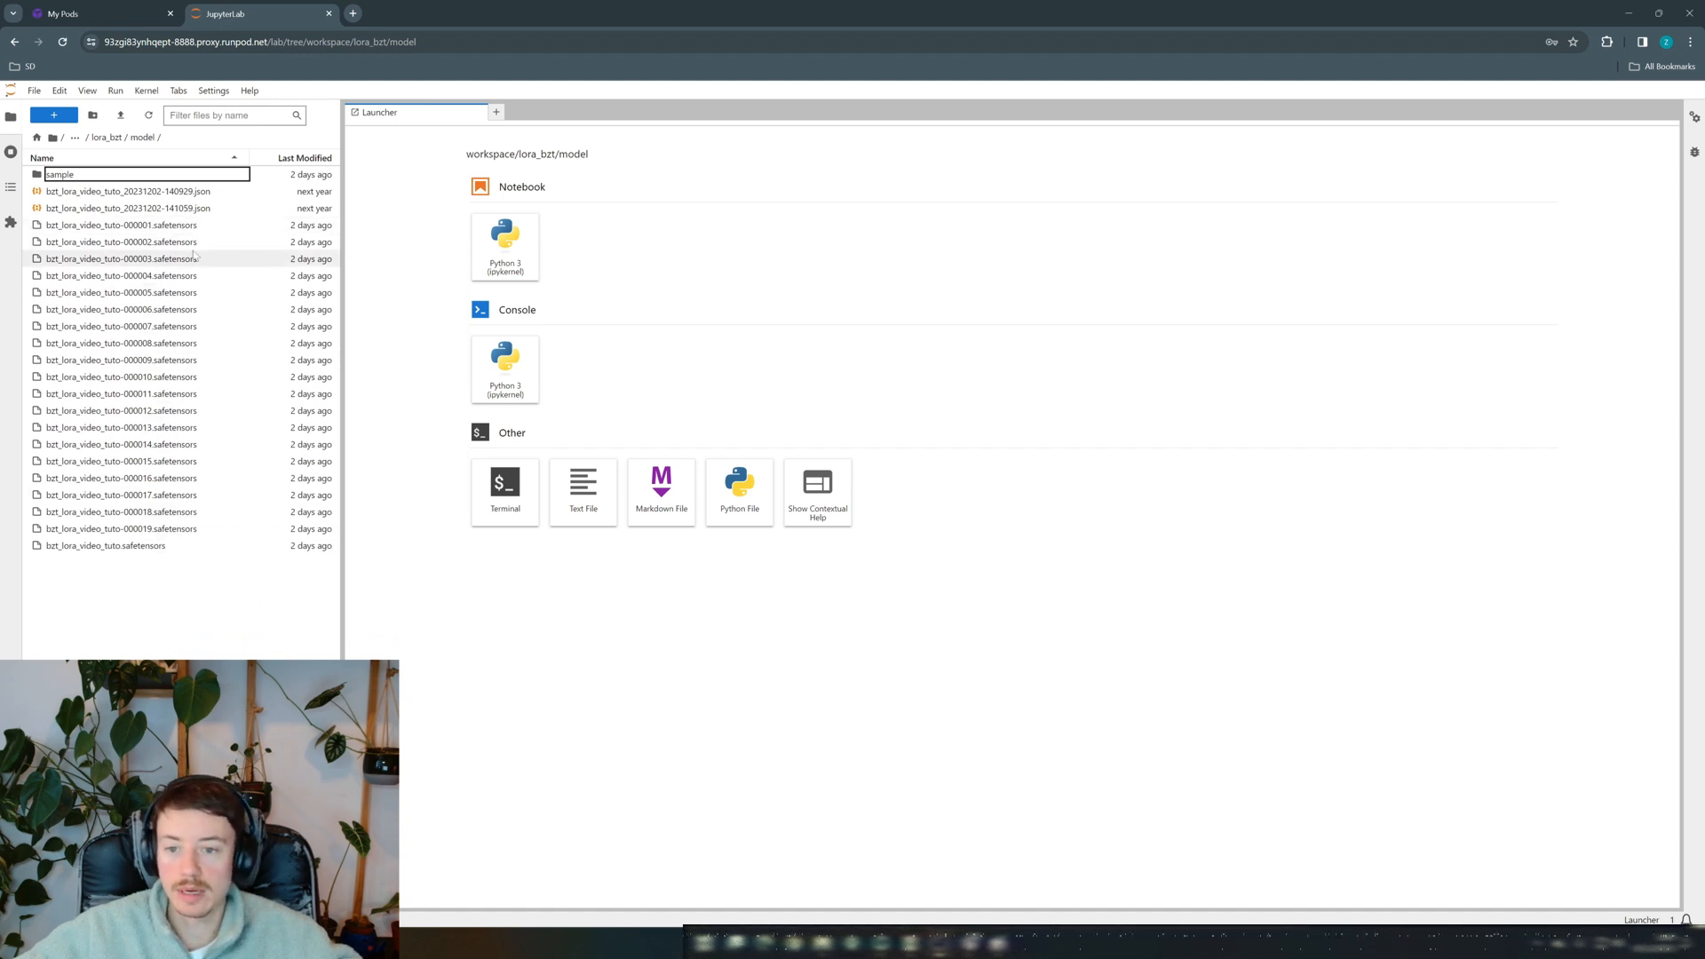
left_click(200, 225)
key("shift+Down")
key("shift+Down")
key("shift+Down")
key("shift+Down")
key("shift+Down")
key("shift+Down")
key("shift+Down")
key("shift+Down")
key("shift+Down")
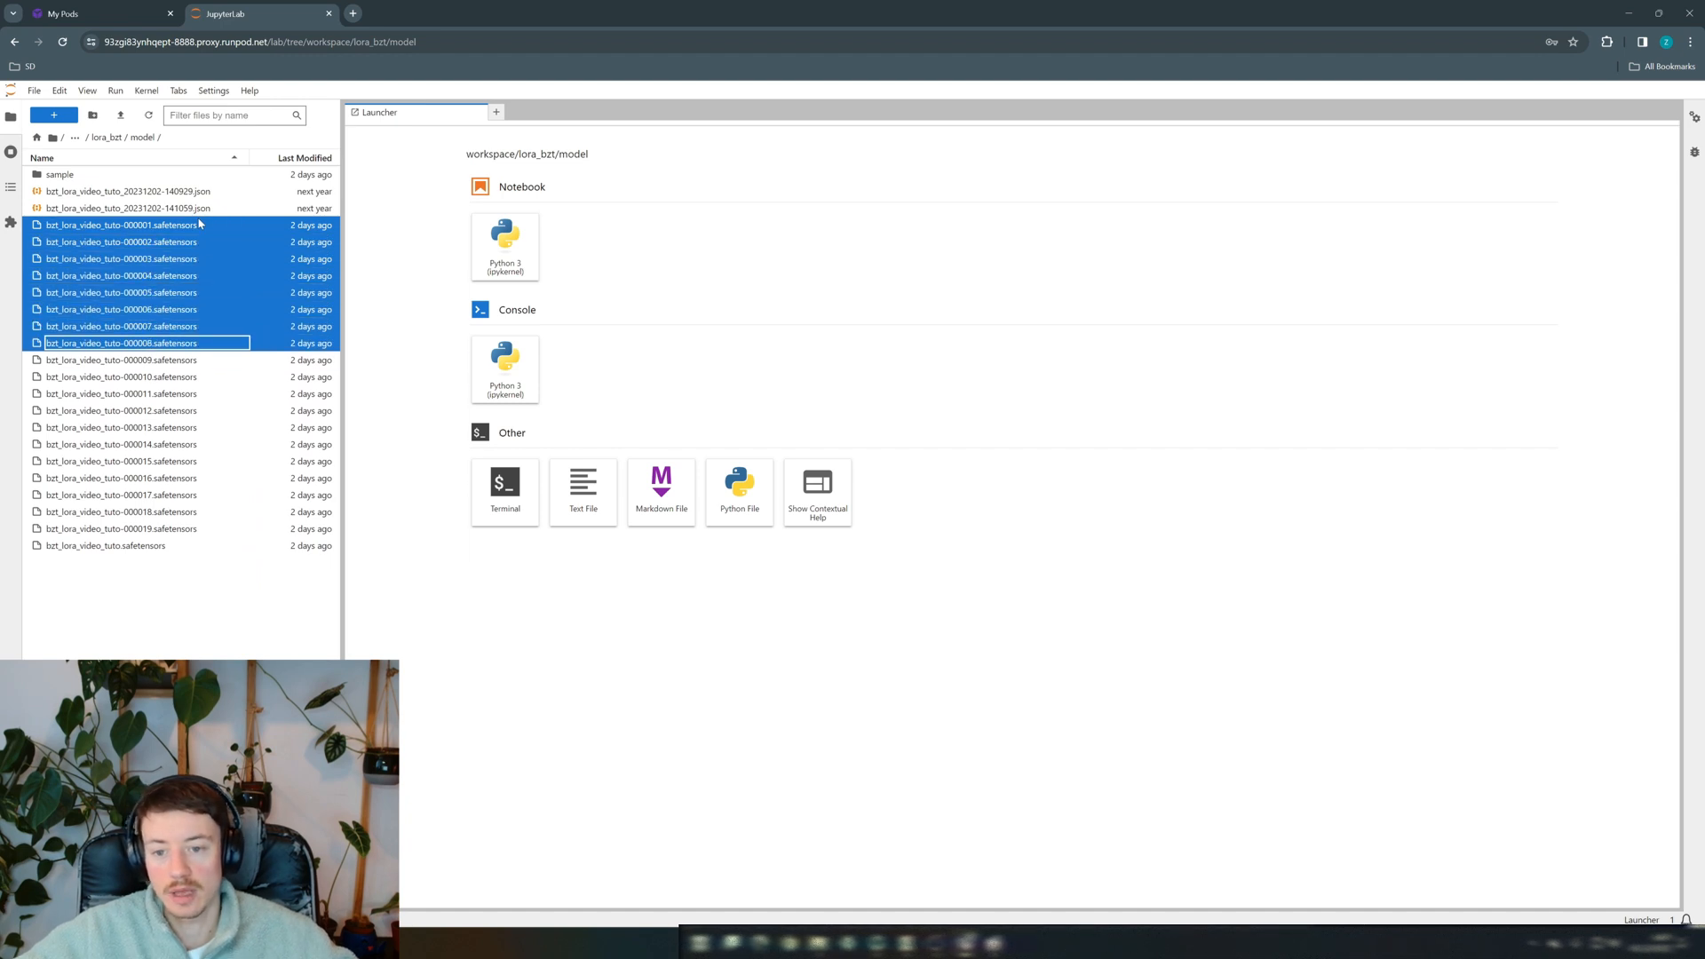
right_click(193, 308)
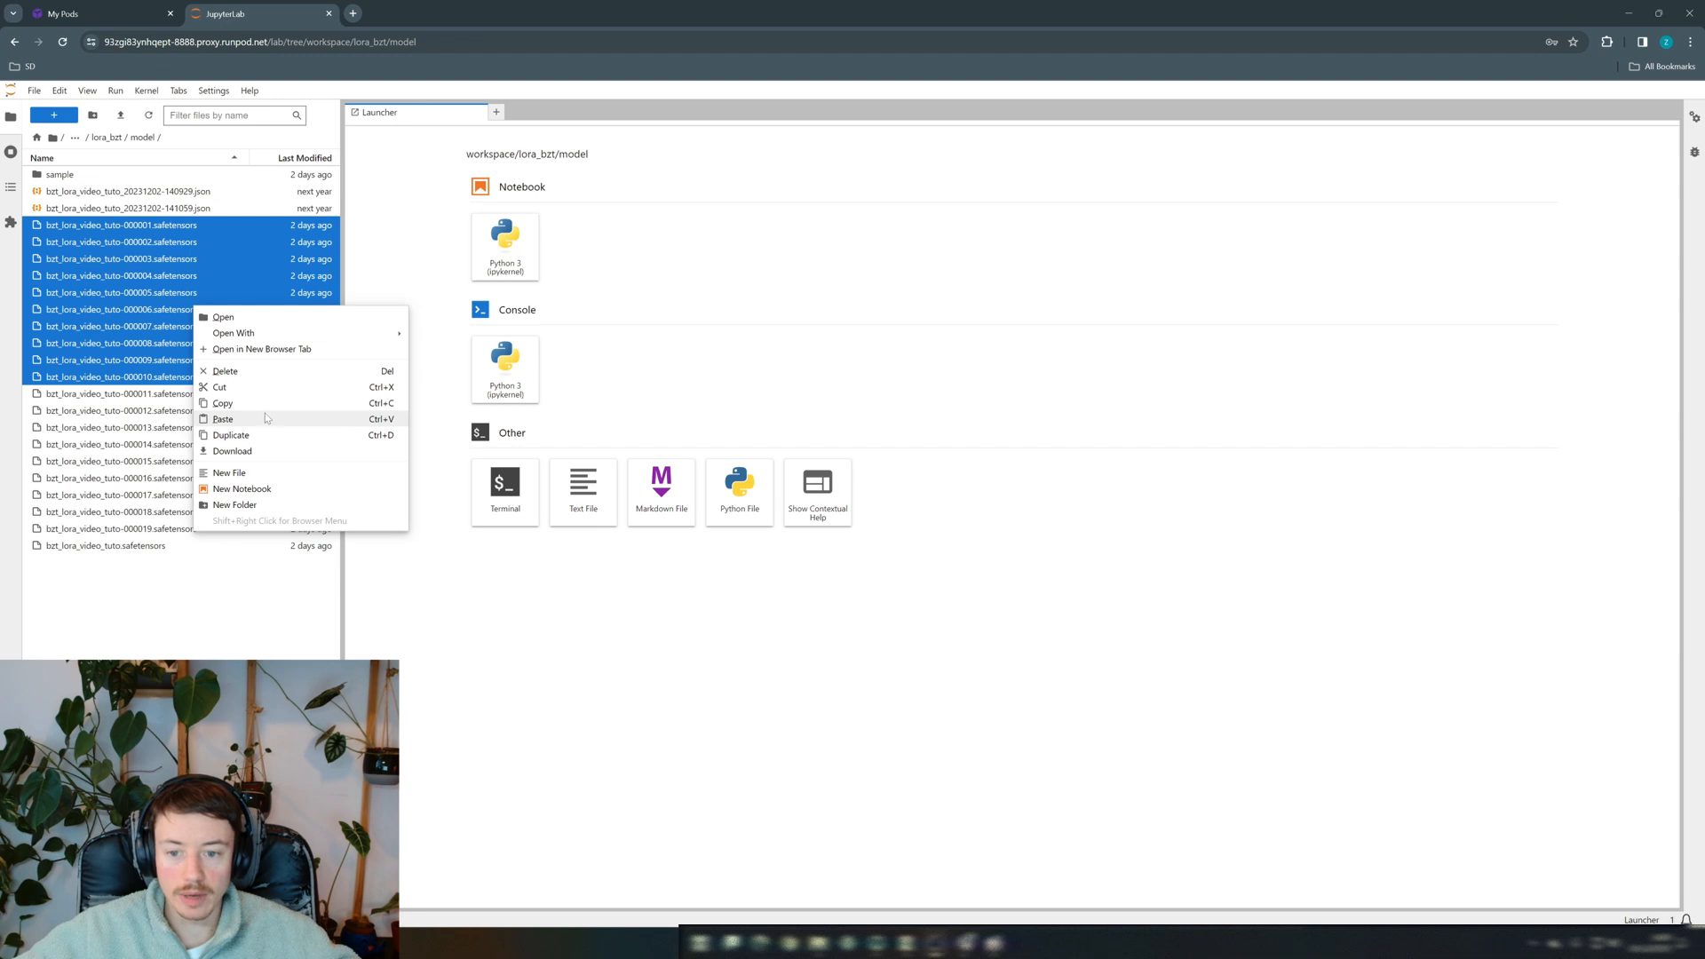
left_click(237, 388)
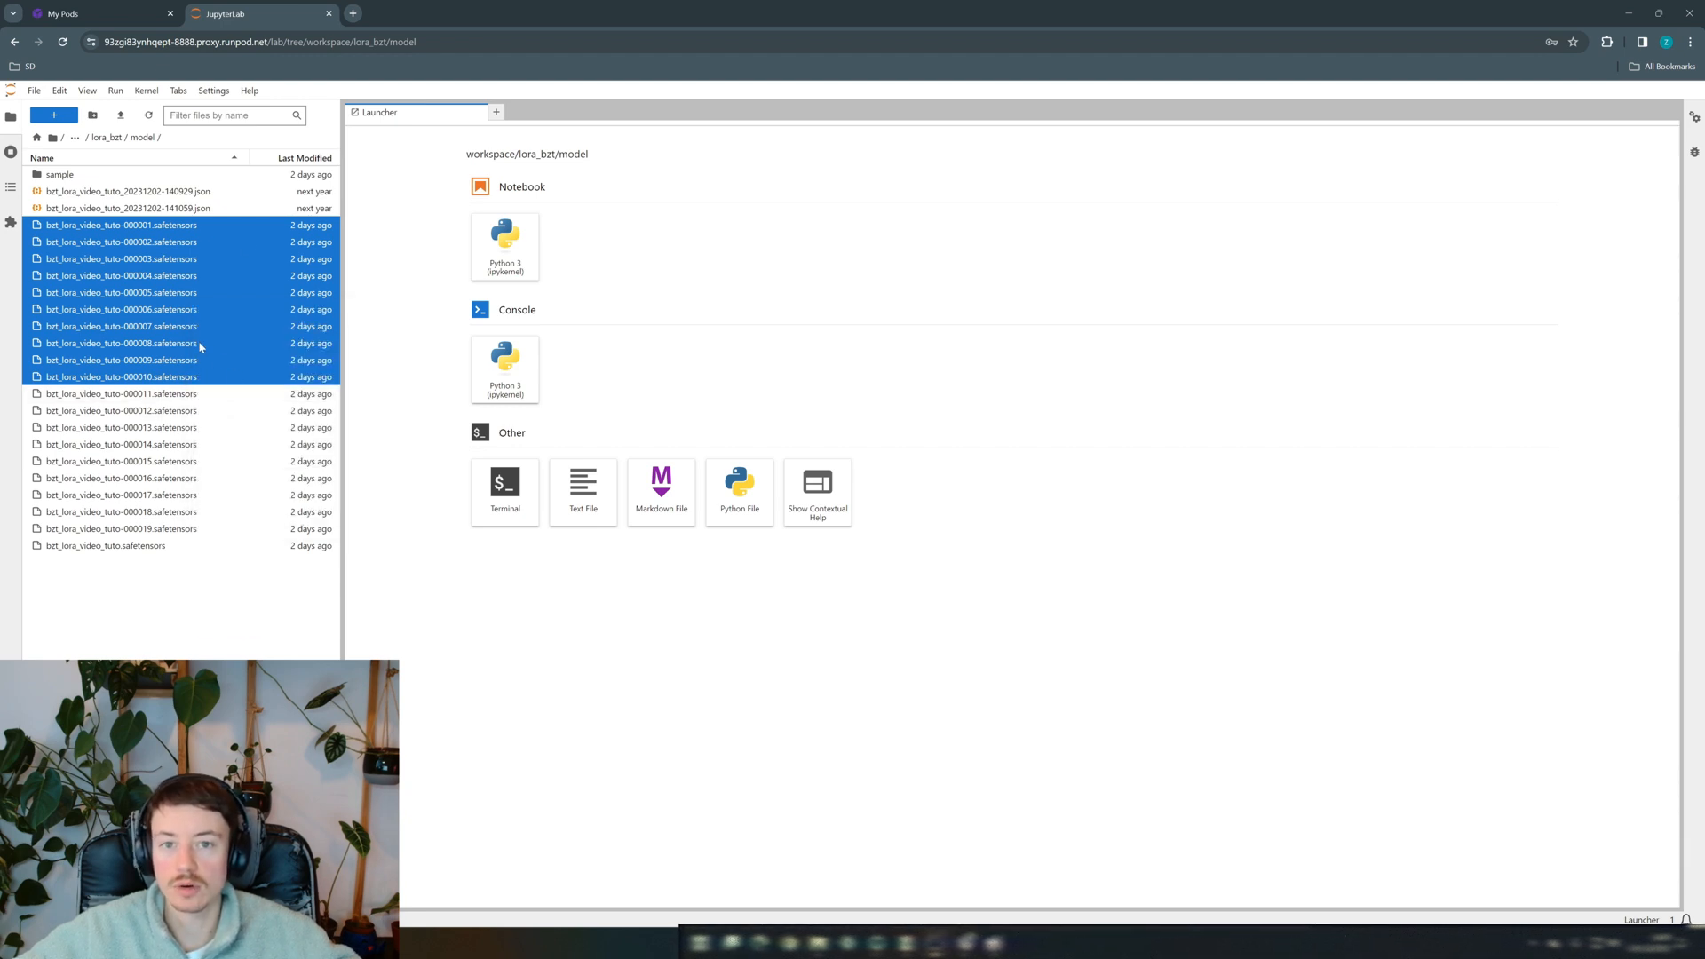
Paste the cut LoRA files into the workspace folder stable-diffusion-webui/models/Lora
left_click(80, 140)
double_click(155, 275)
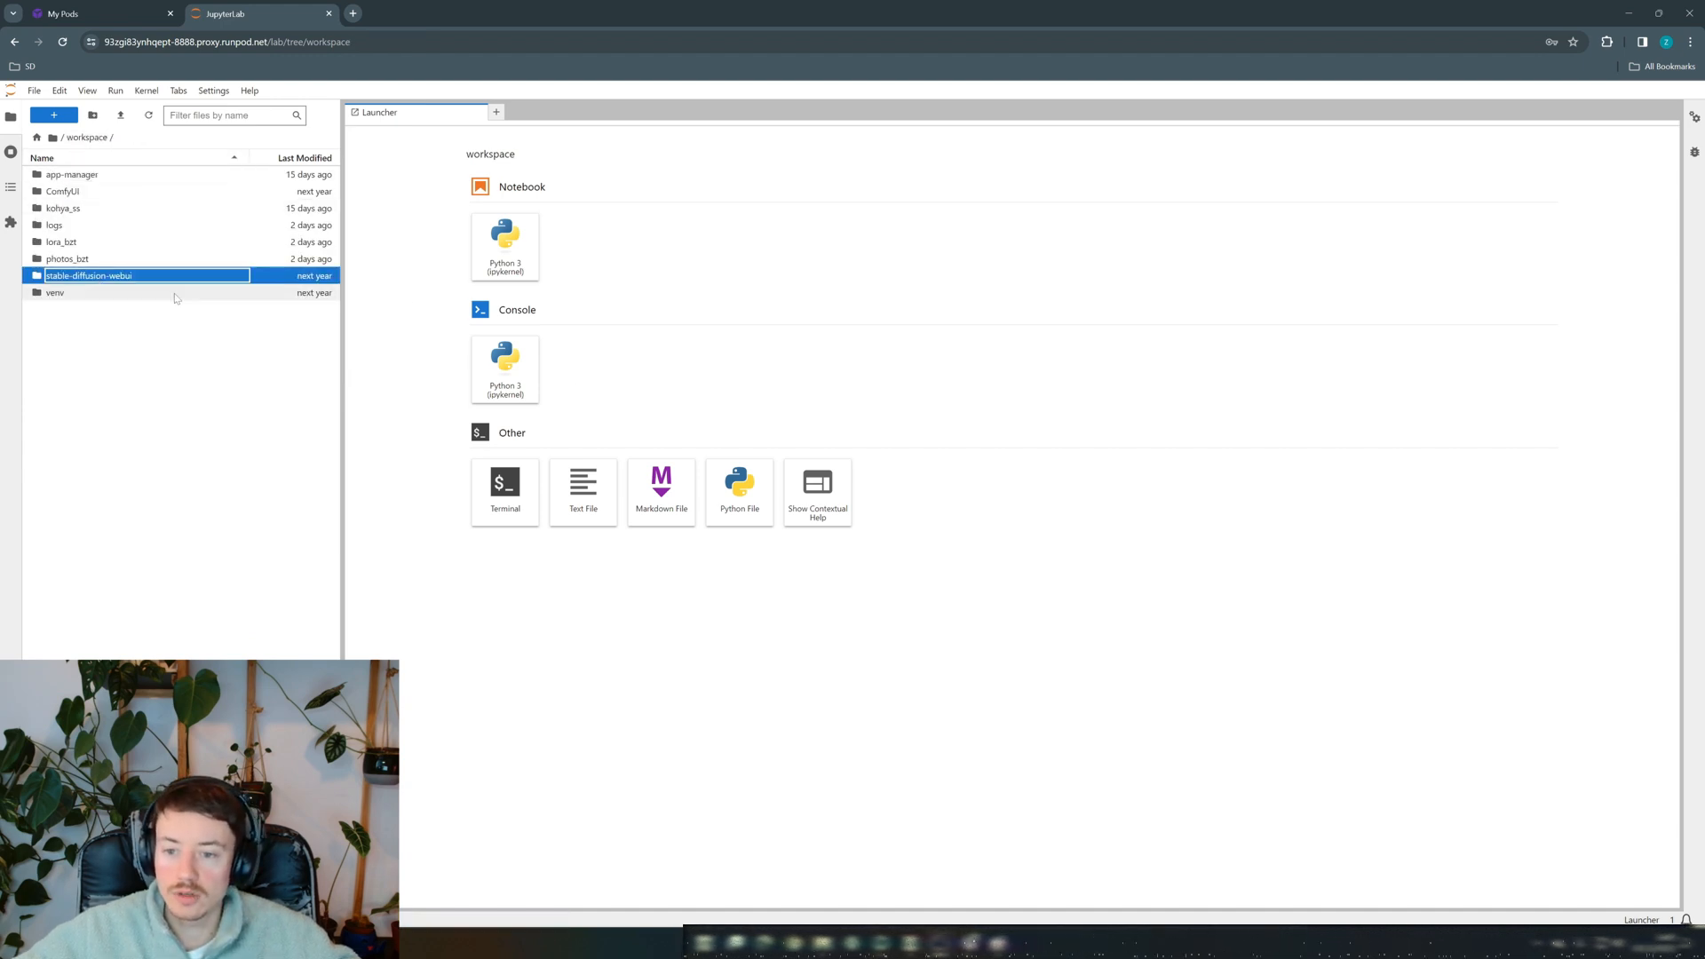
left_click(96, 328)
double_click(97, 327)
double_click(206, 391)
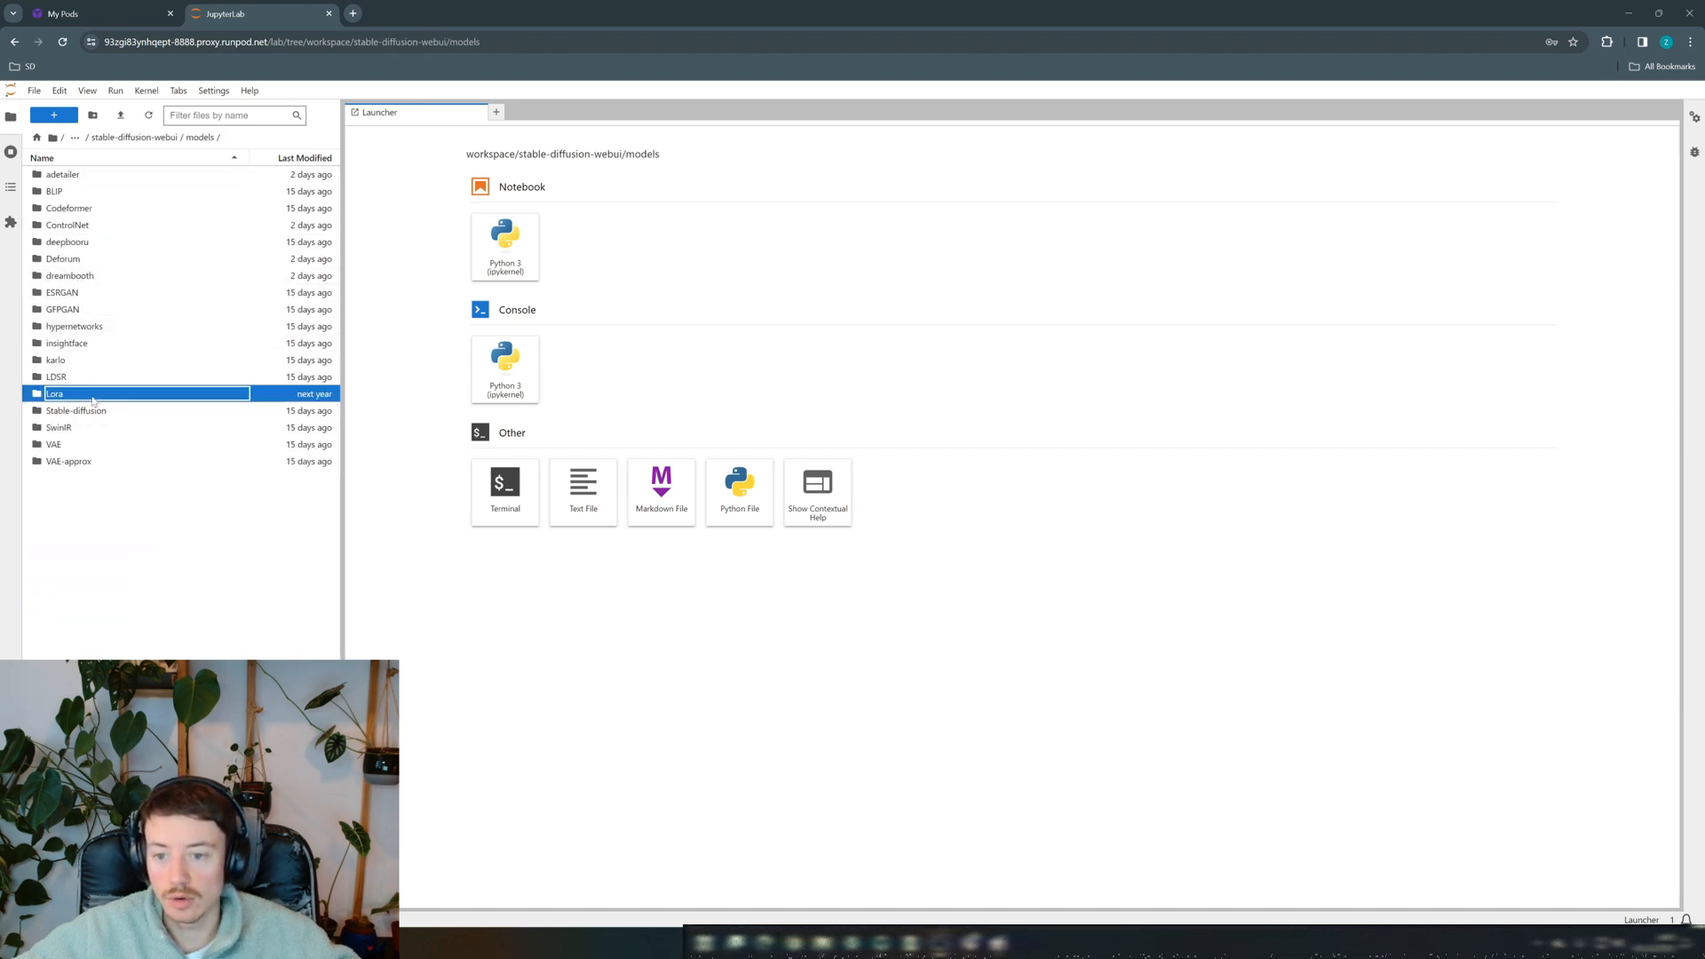
right_click(148, 295)
left_click(168, 342)
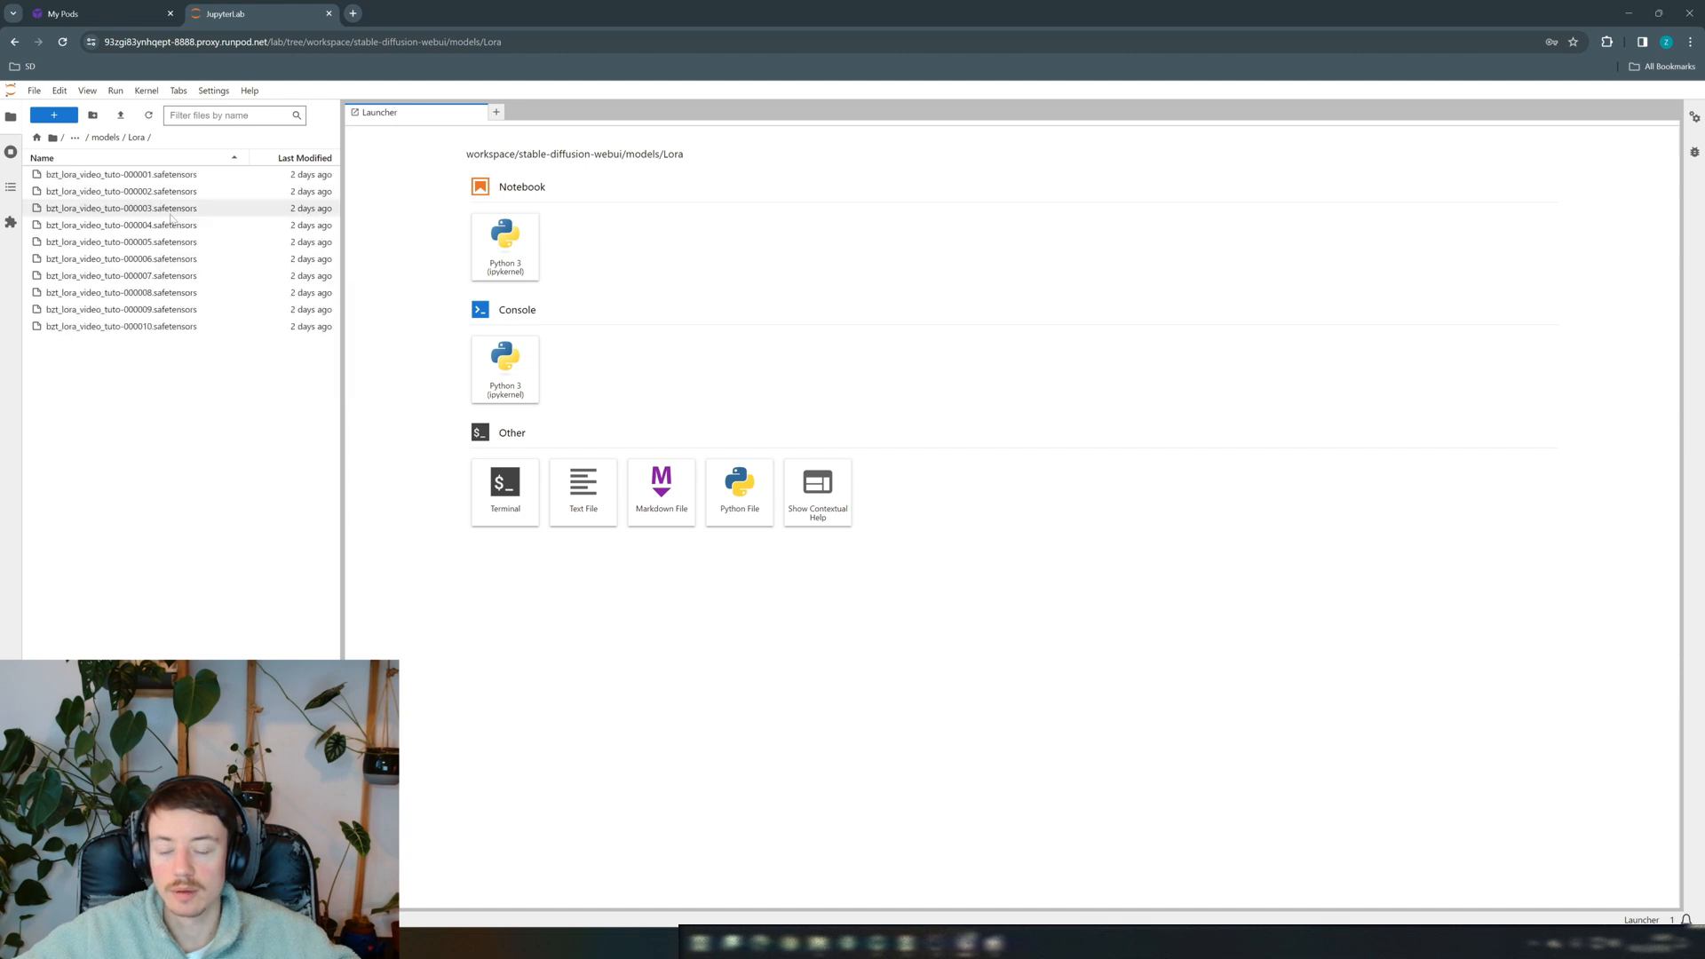
Return to the model folder of lora_bzt in the workspace
left_click(106, 137)
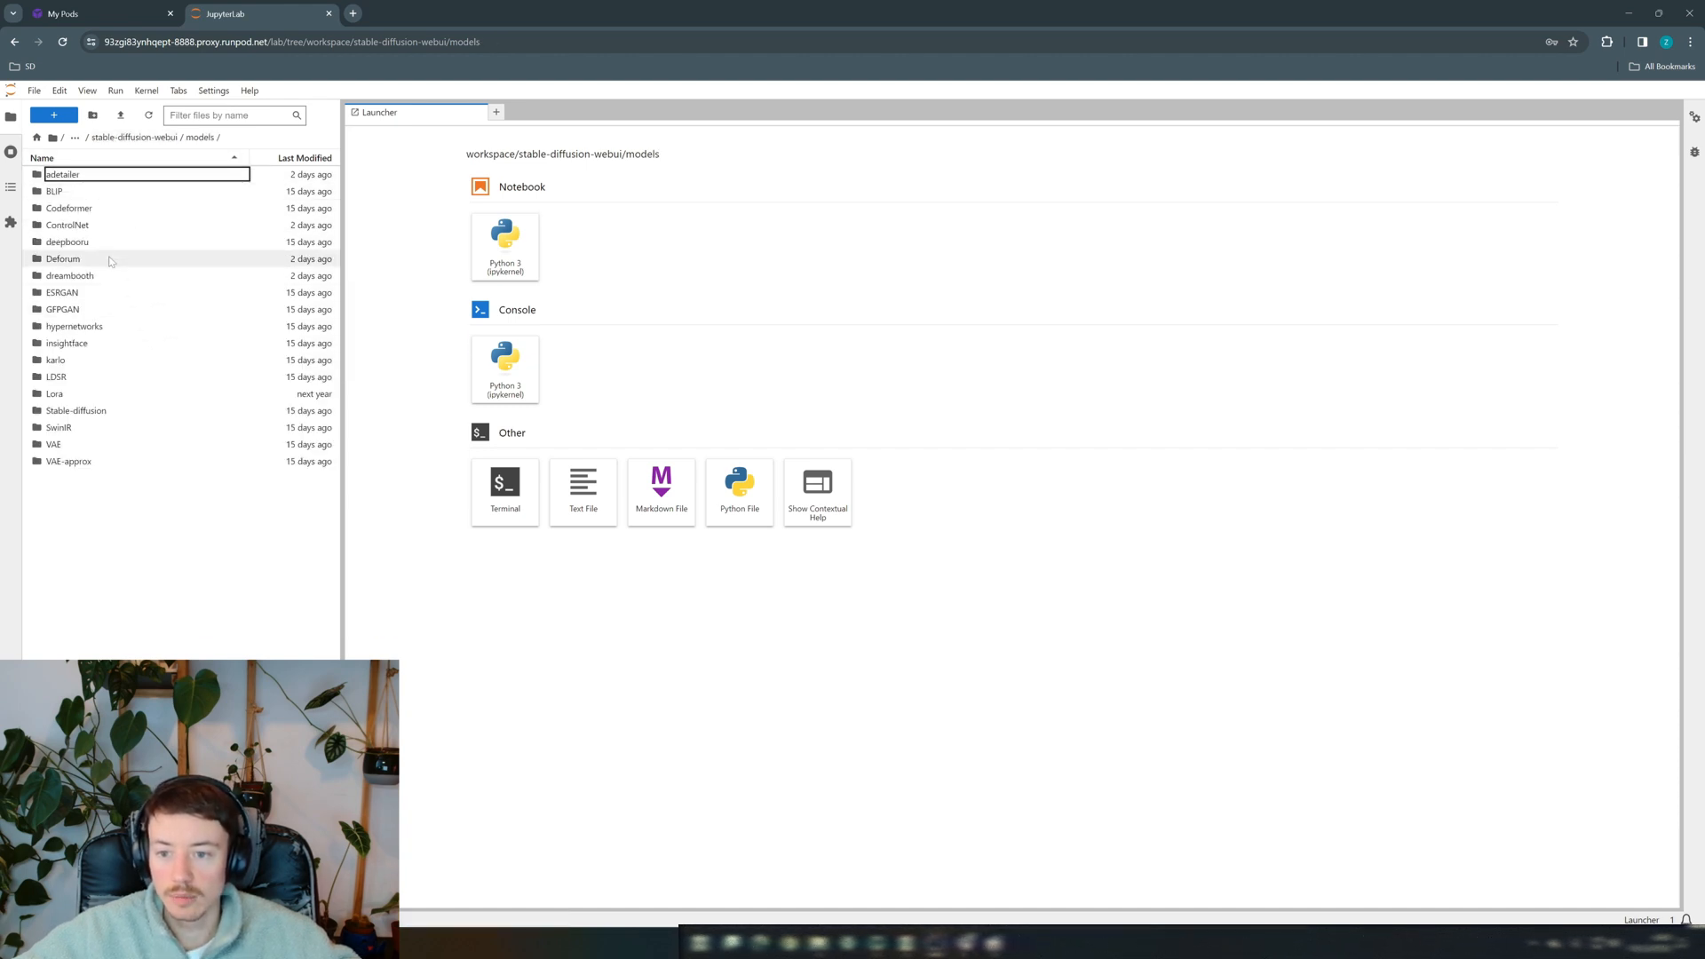
left_click(74, 137)
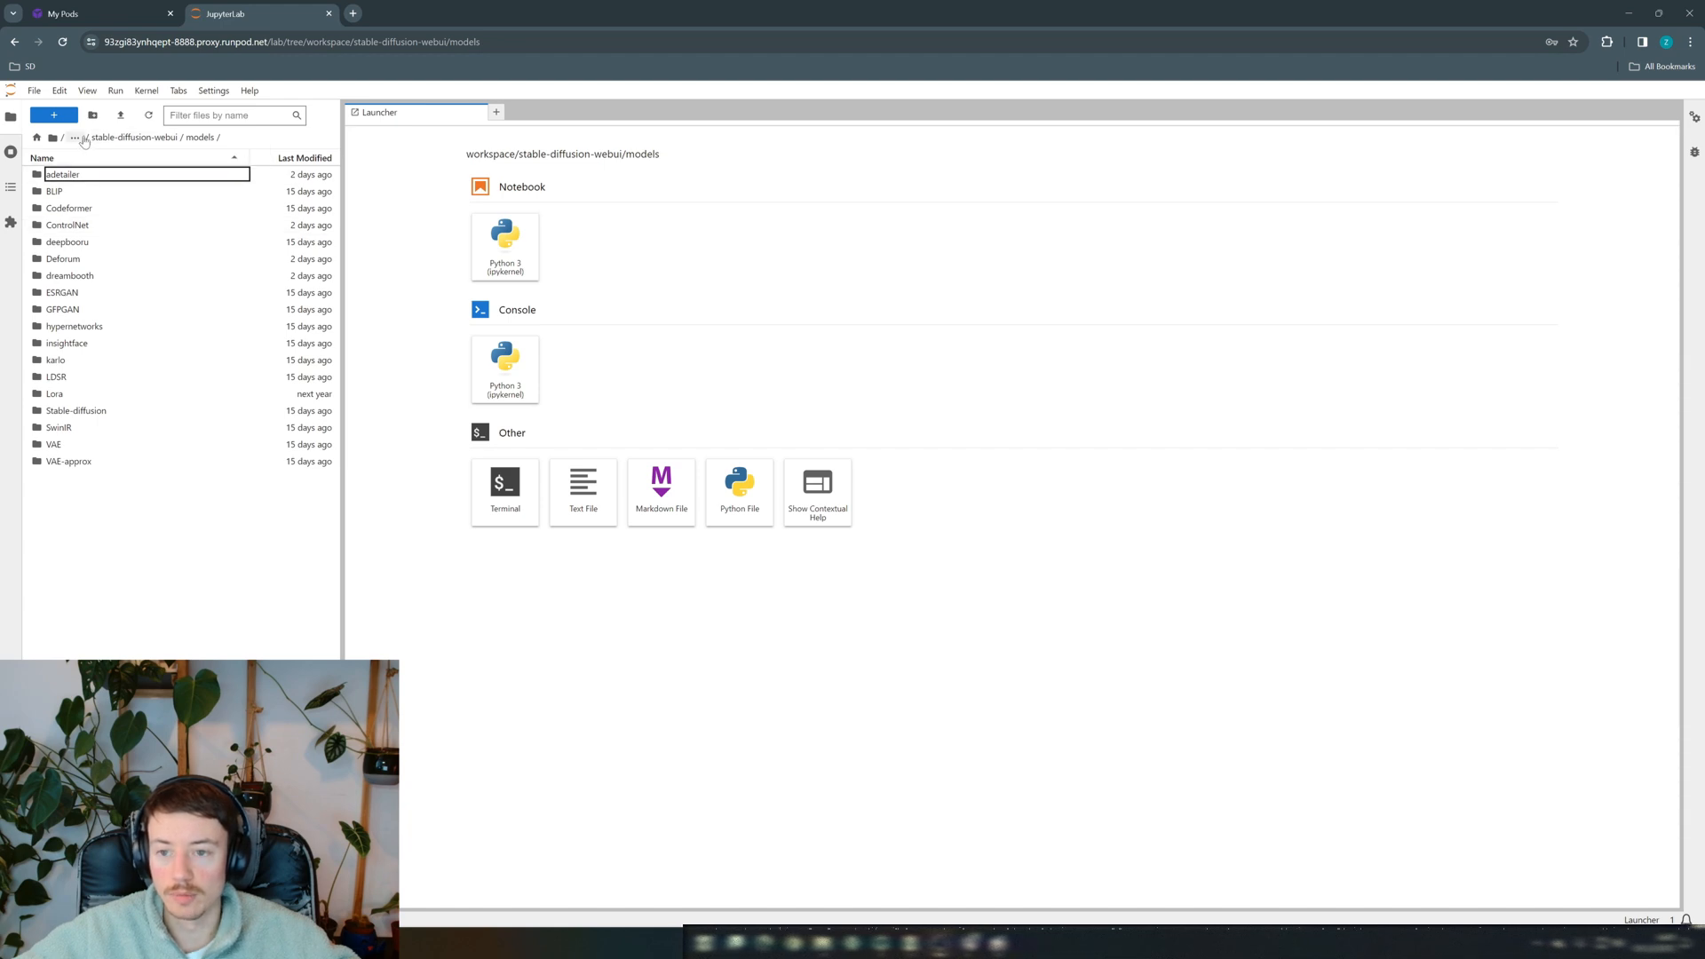
double_click(75, 242)
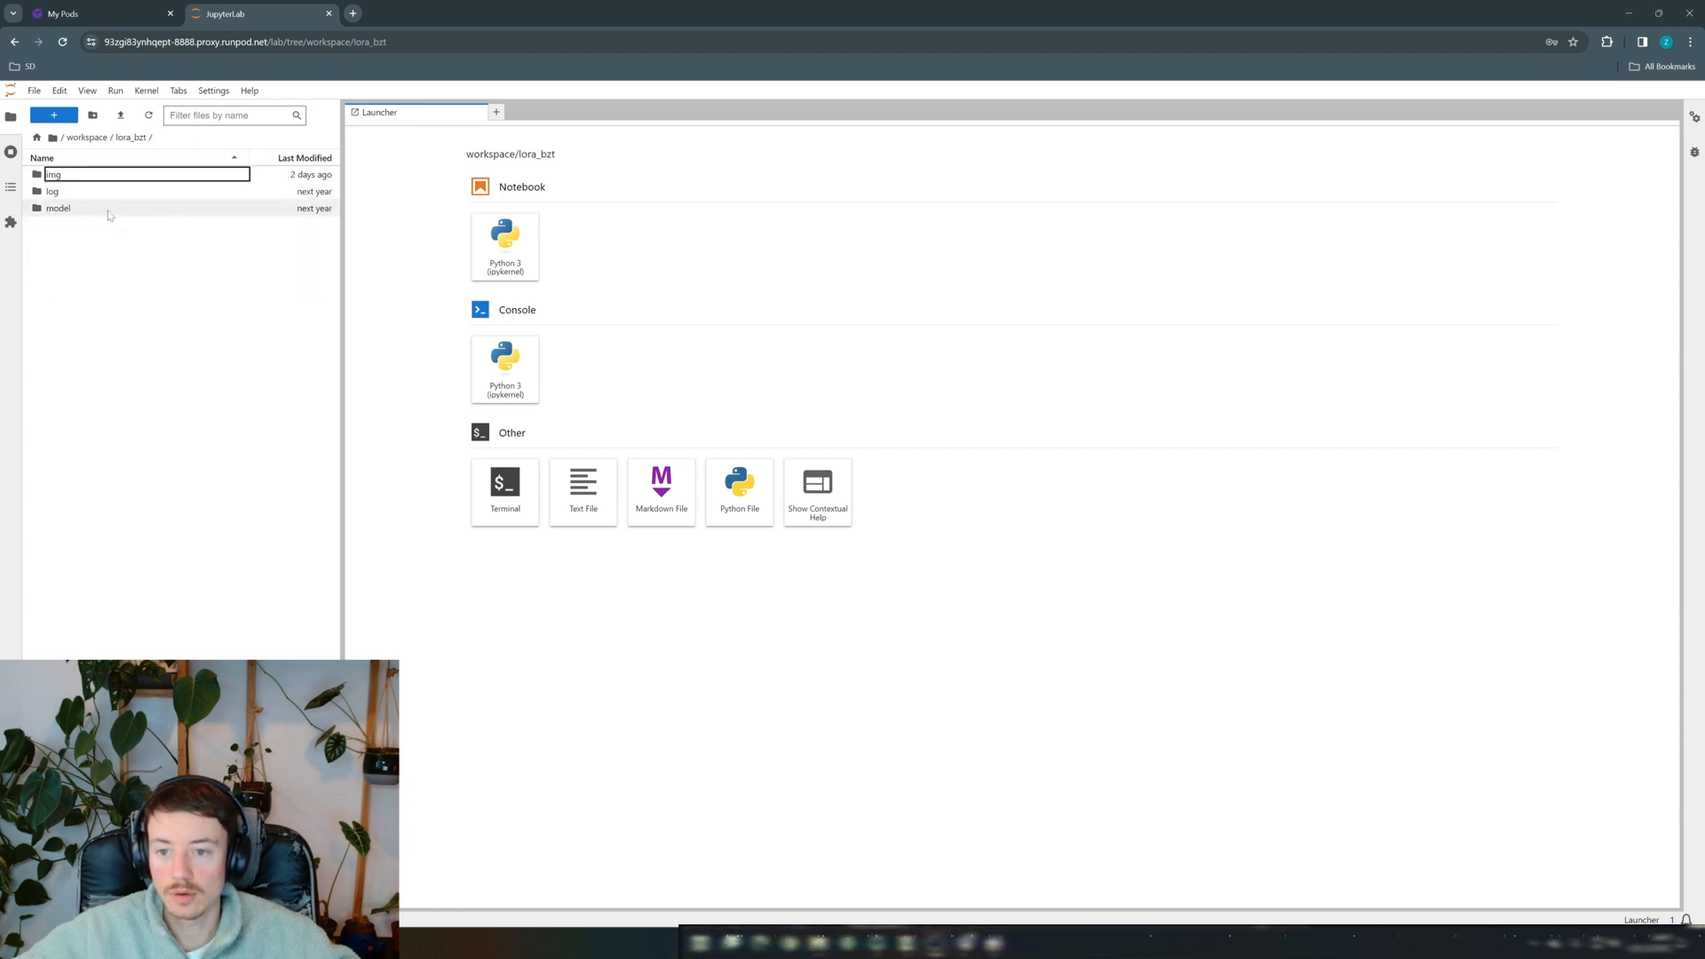
double_click(59, 208)
Copy the remaining LoRA files, bzt_lora_video_tuto-000011.safetensors through 000019 plus bzt_lora_video_tuto.safetensors
left_click(157, 377)
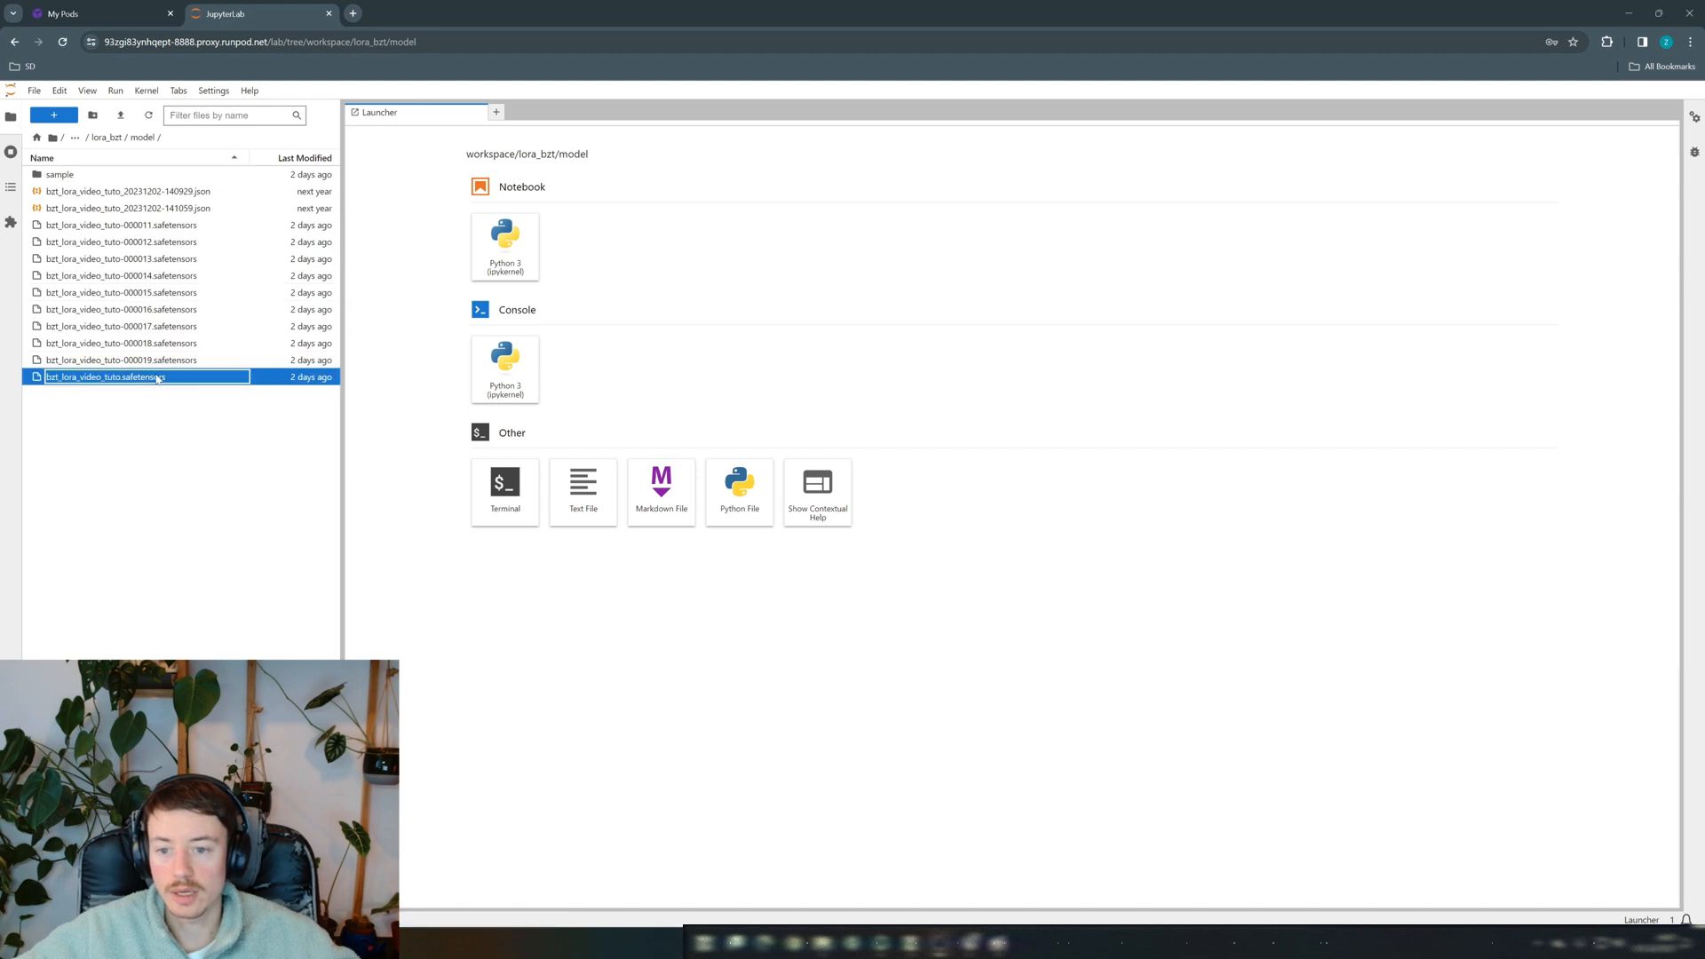
key("shift+Up")
key("shift+Up")
key("shift+Up")
key("shift+Up")
key("shift+Up")
key("shift+Up")
key("shift+Up")
key("shift+Up")
key("shift+Up")
right_click(157, 339)
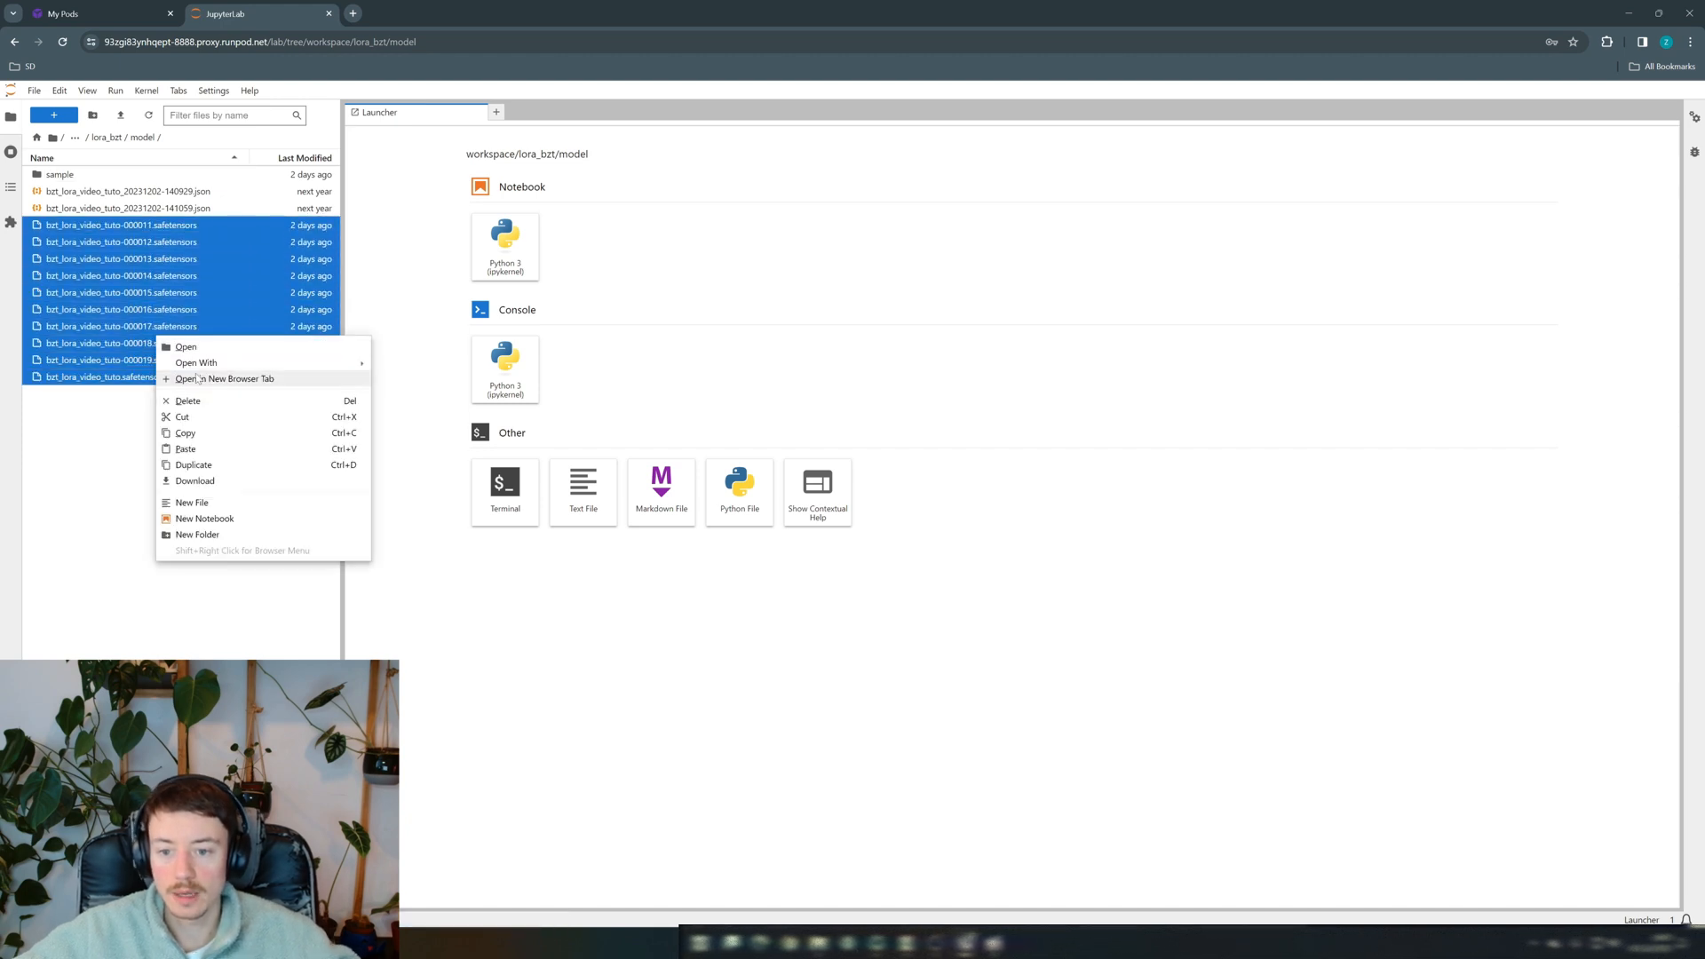
left_click(207, 434)
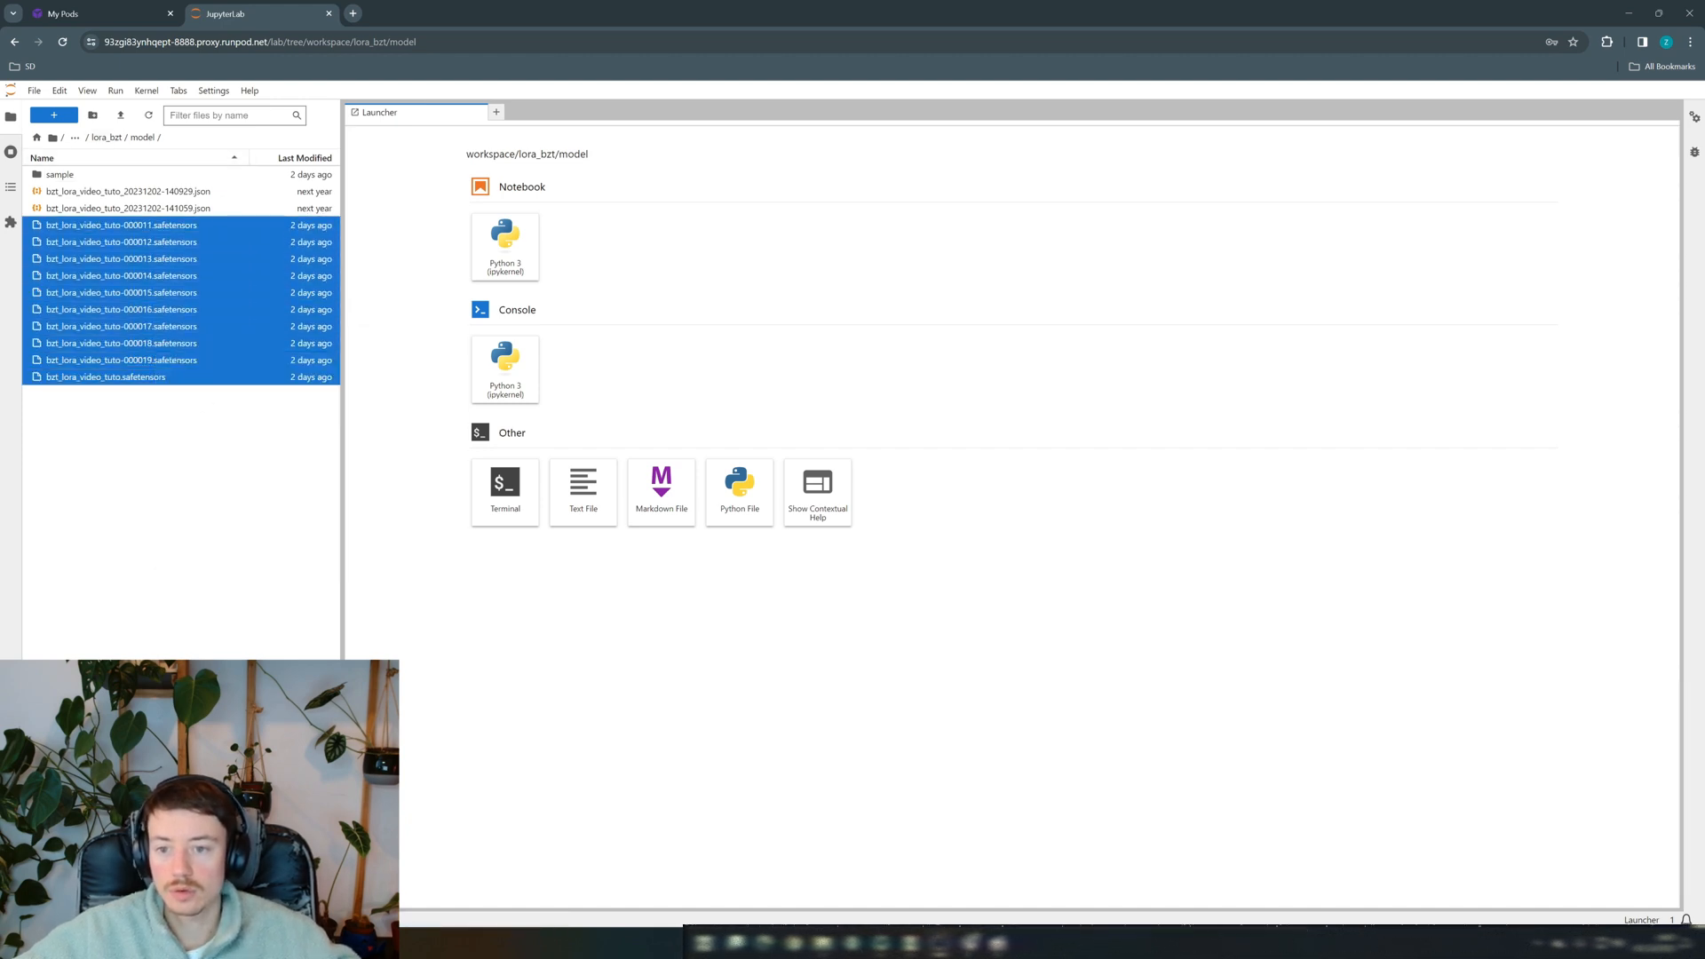
Paste the copied files 000011 through 000019 and bzt_lora_video_tuto.safetensors into stable-diffusion-webui/models/Lora
left_click(74, 136)
double_click(133, 275)
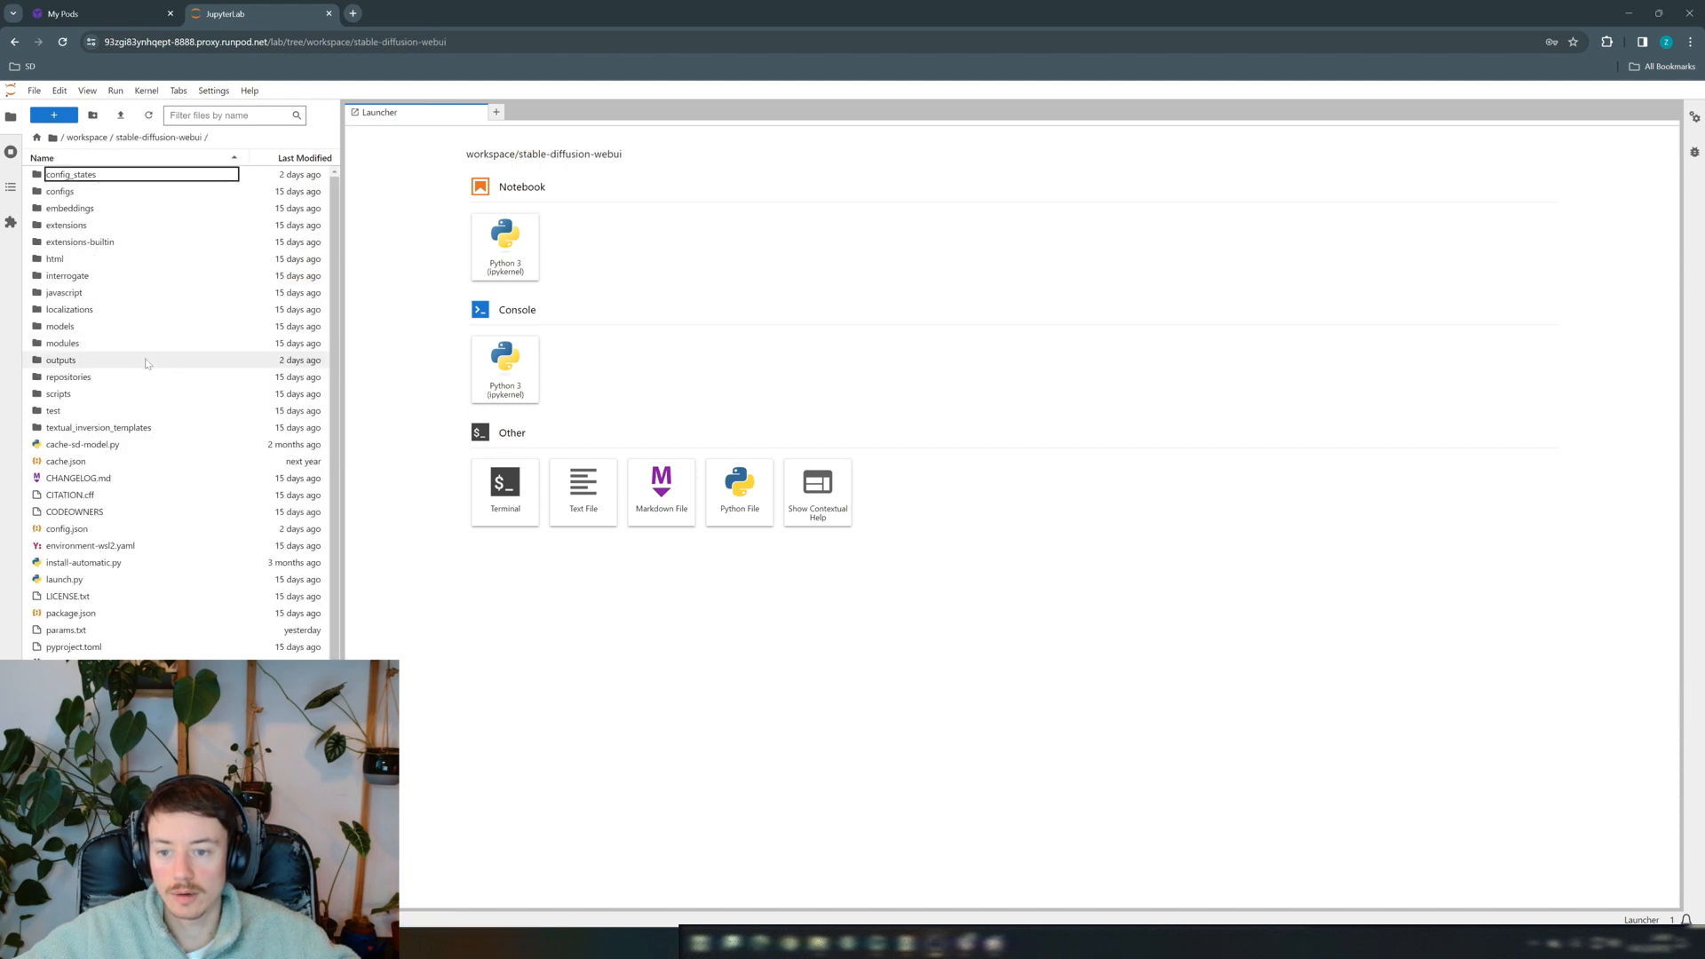
double_click(80, 325)
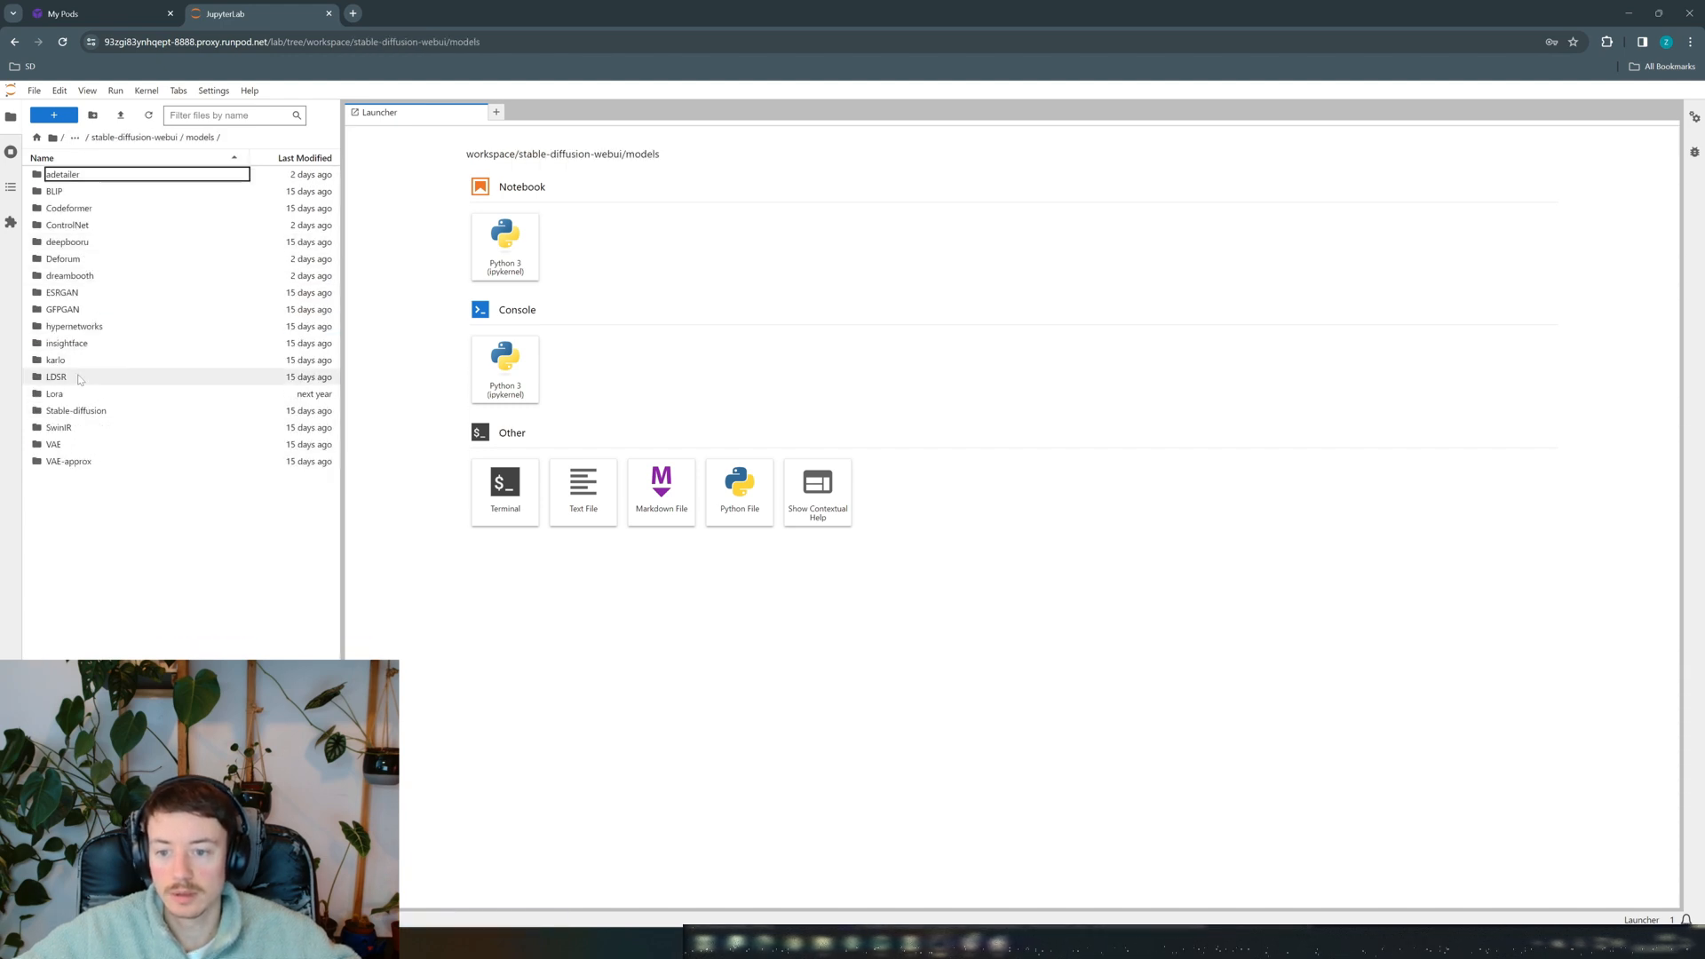
double_click(57, 394)
right_click(111, 410)
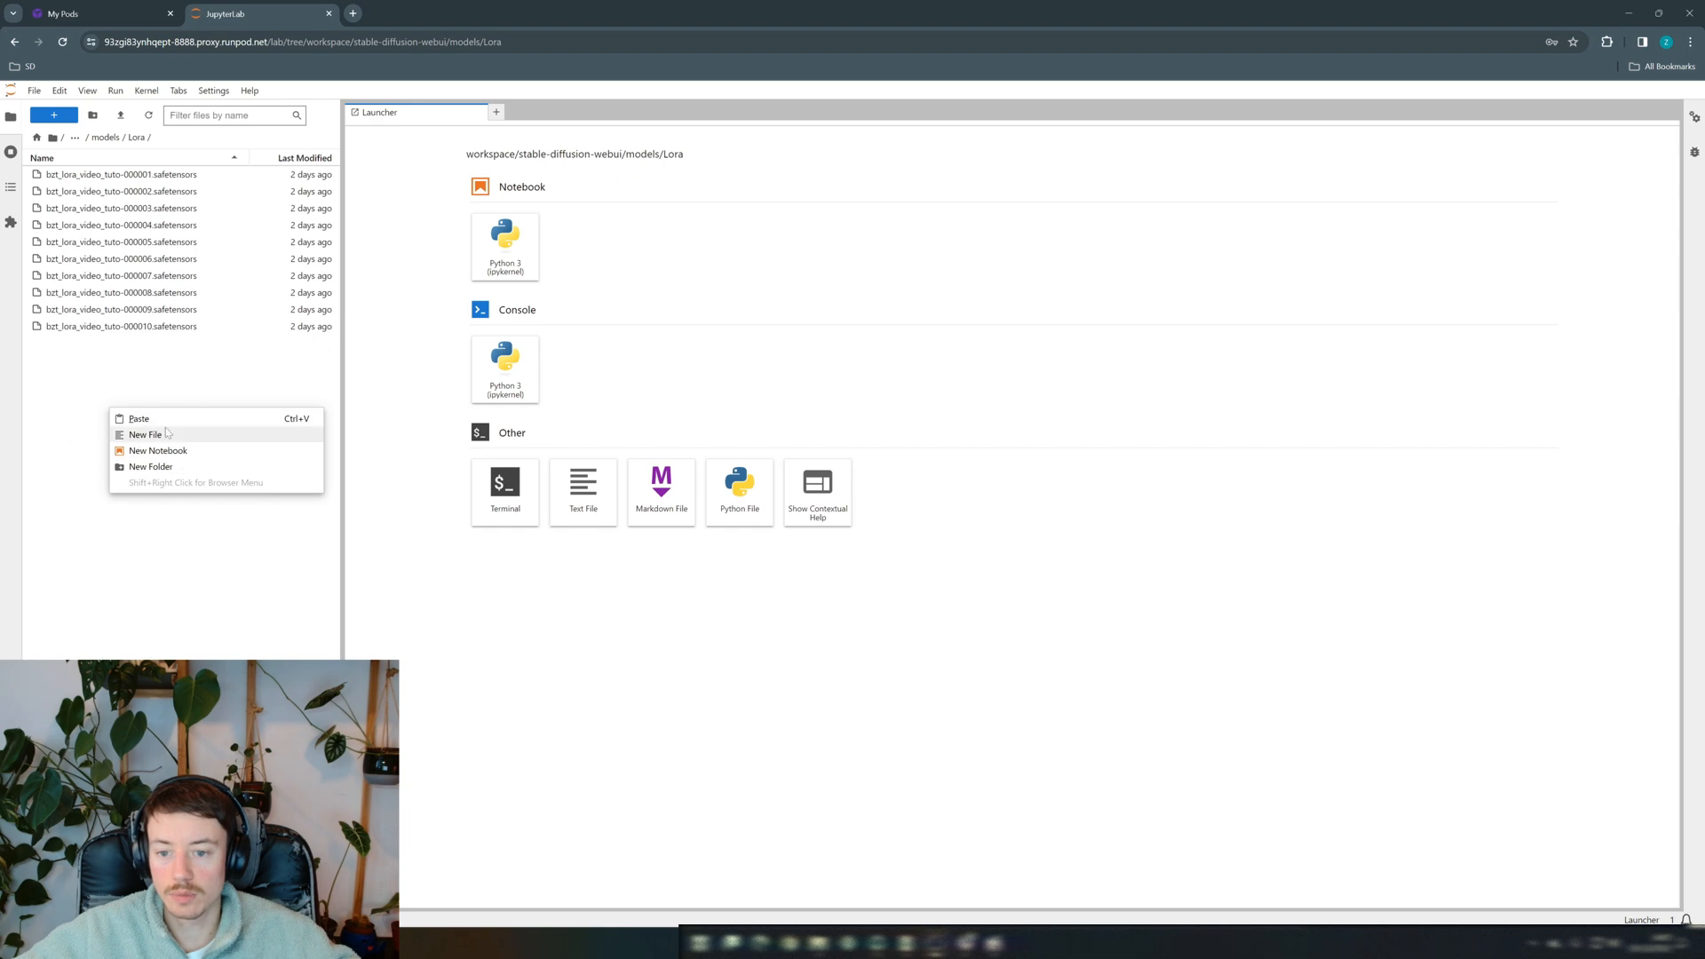
left_click(162, 420)
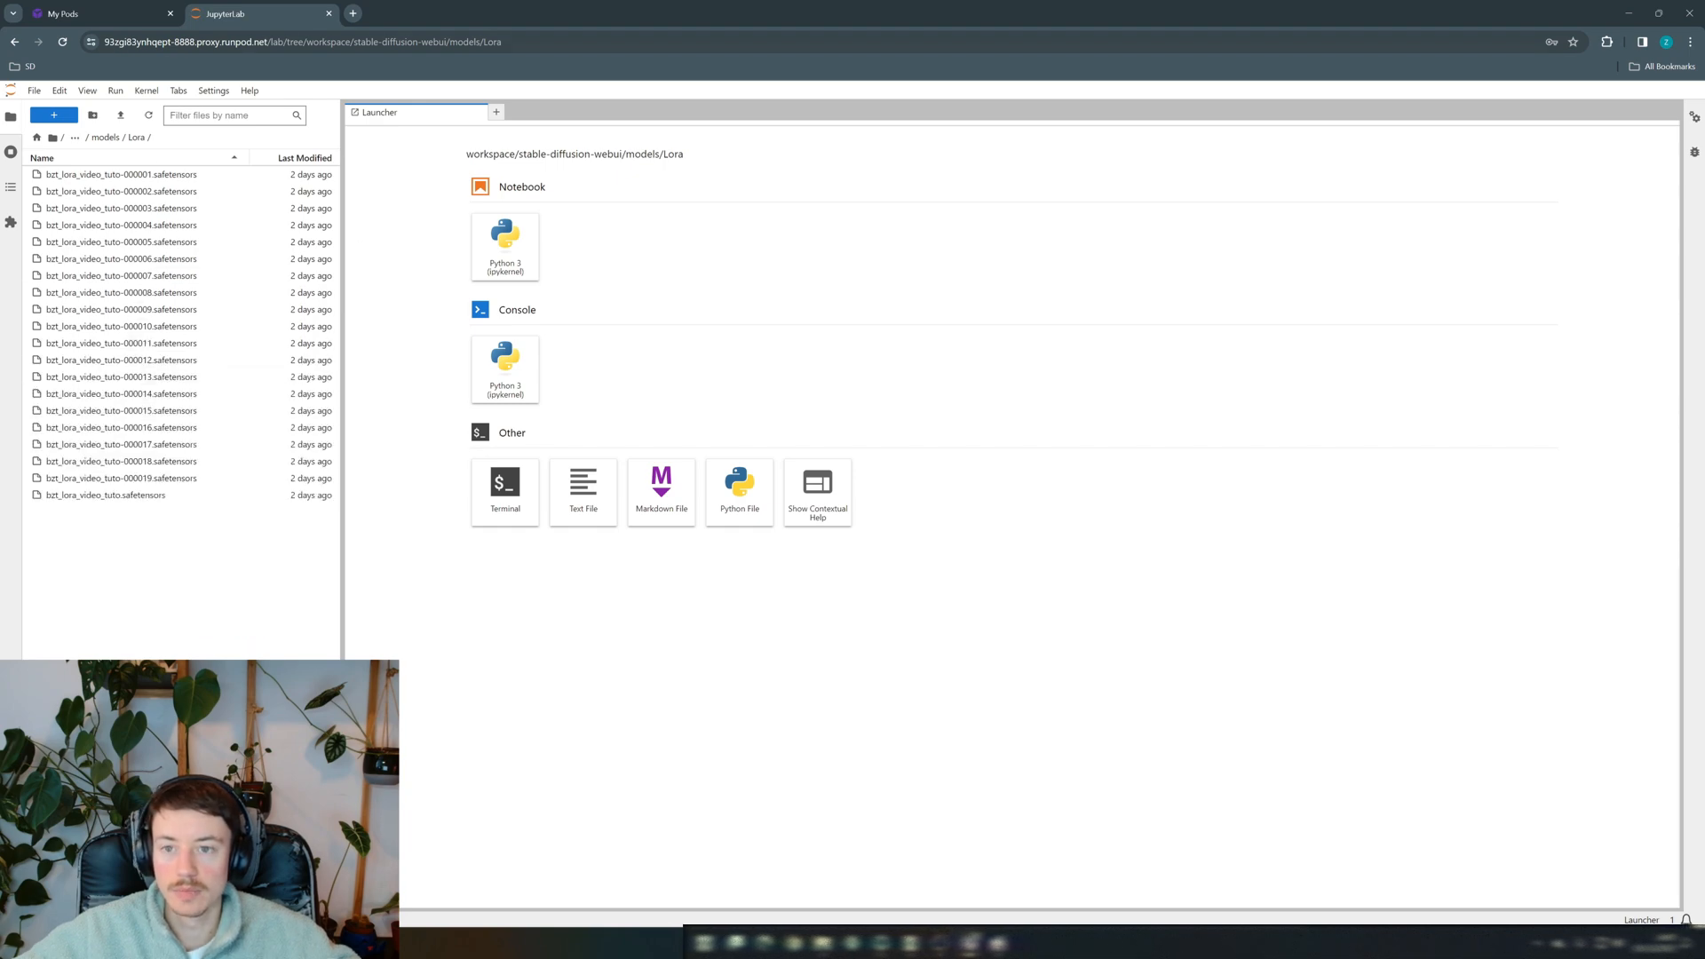
Switch to the RunPod pods page and open Stable Diffusion WebUI through the pod's HTTP service on port 3000
left_click(107, 15)
left_click(459, 527)
left_click(429, 433)
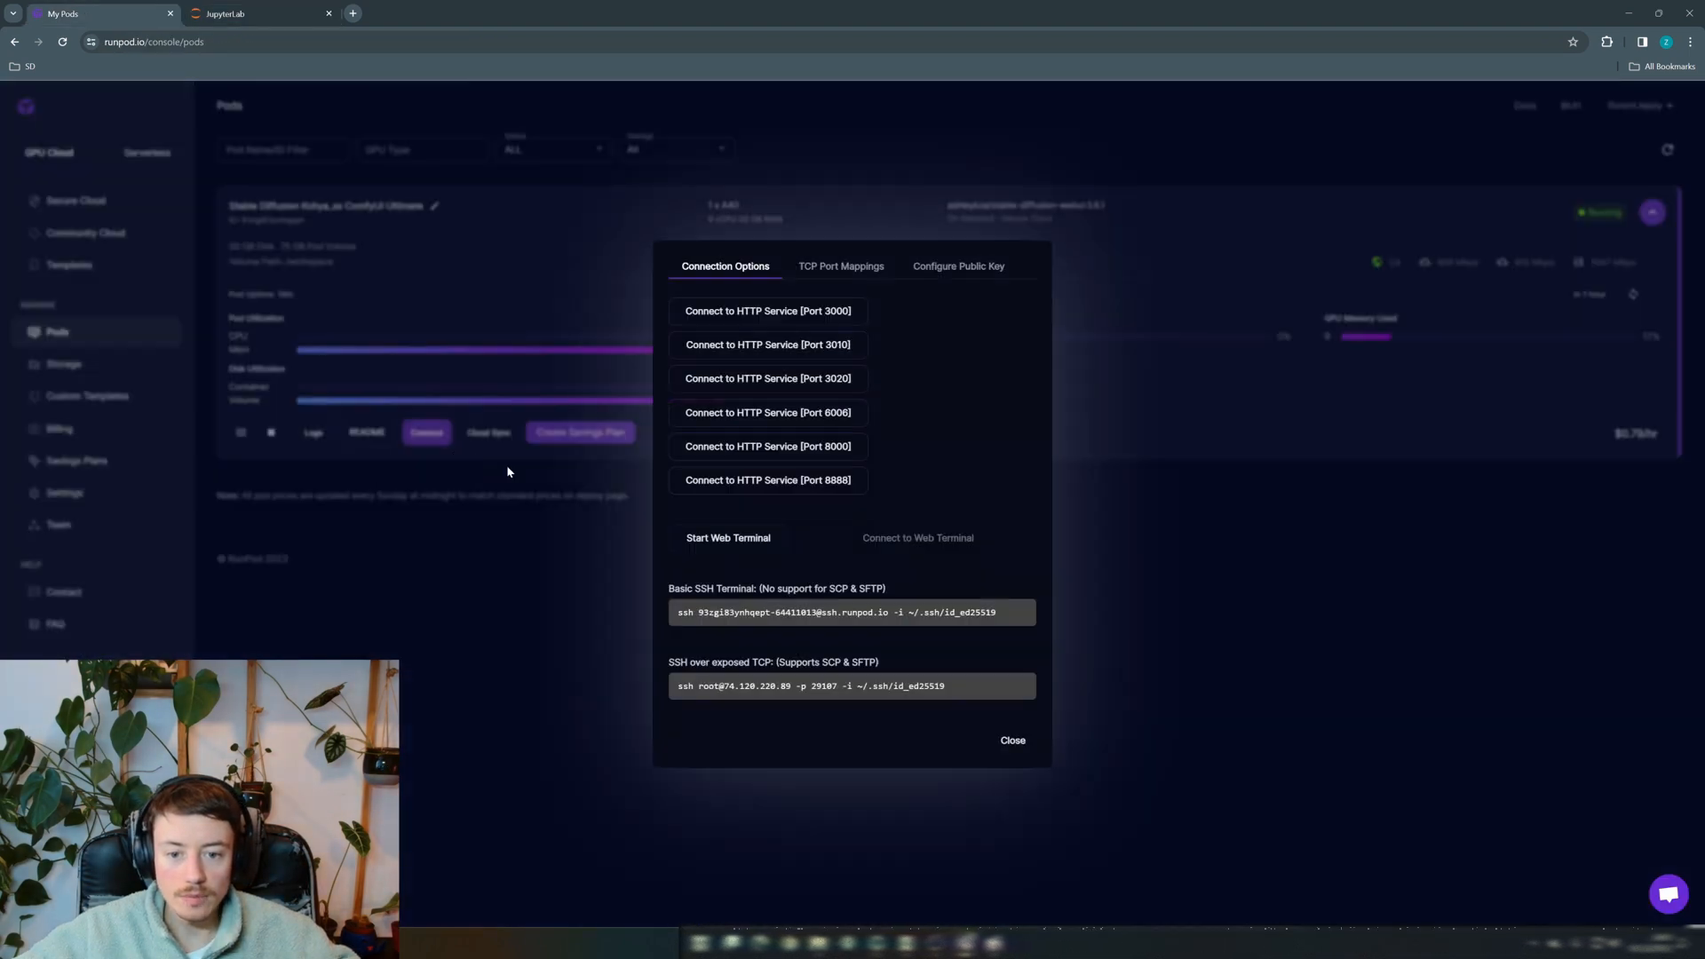
left_click(795, 310)
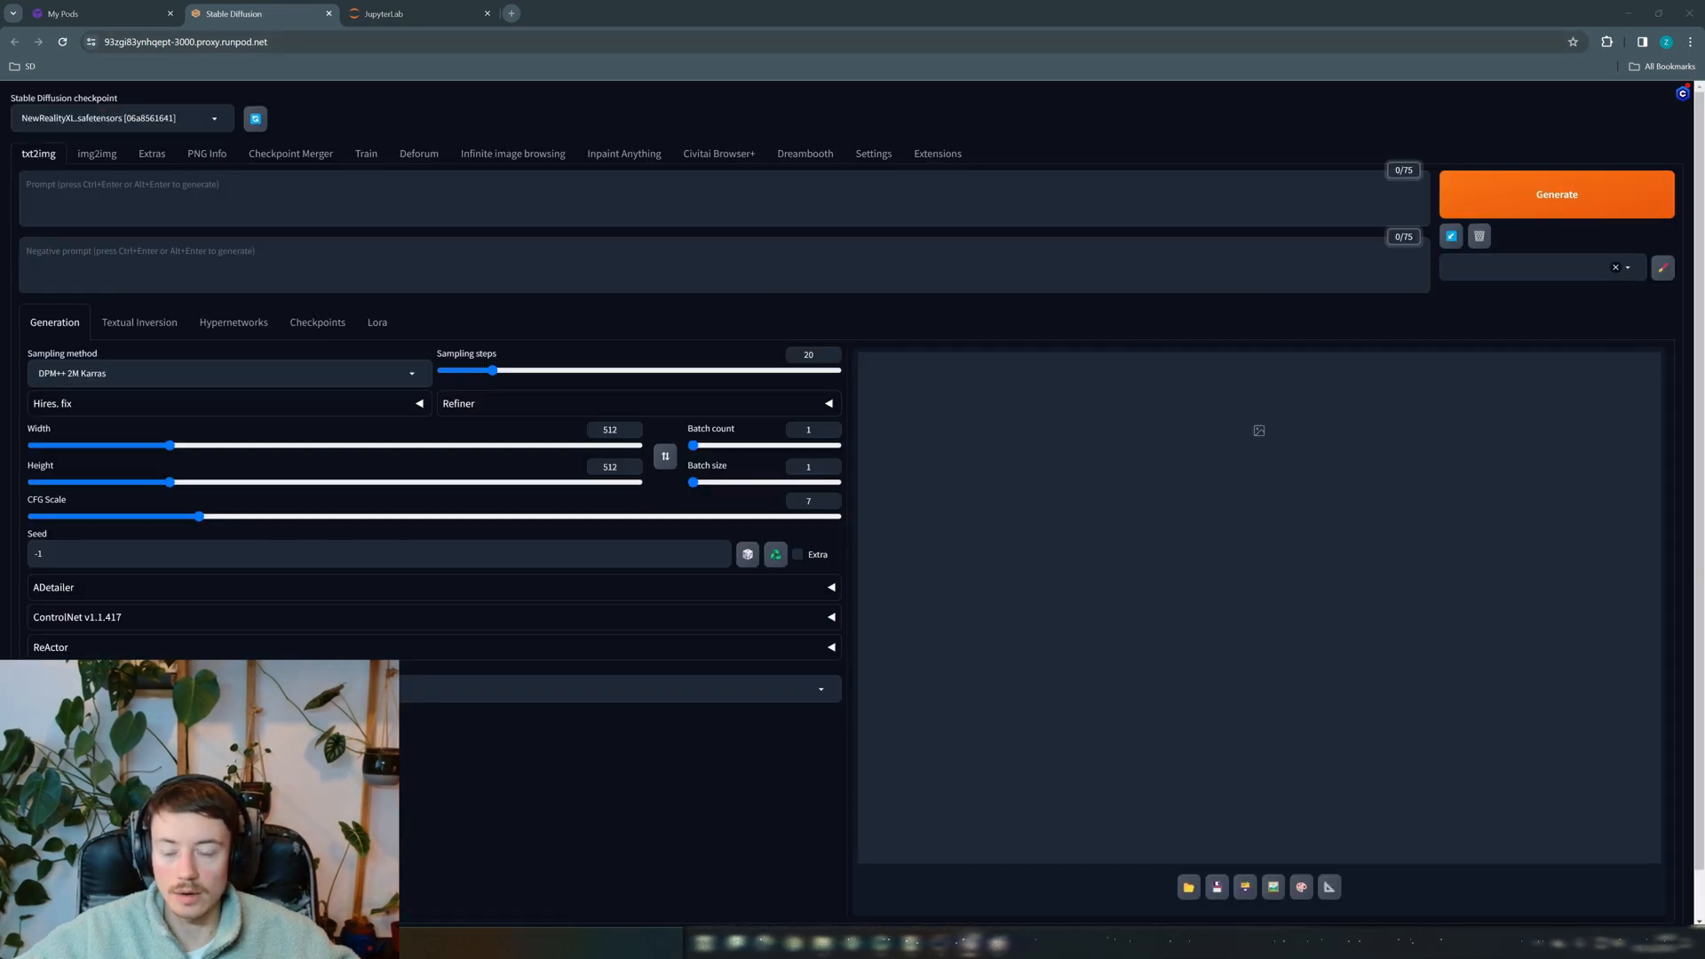
Refresh the Stable Diffusion checkpoint list and display the available LoRA models for txt2img
left_click(248, 124)
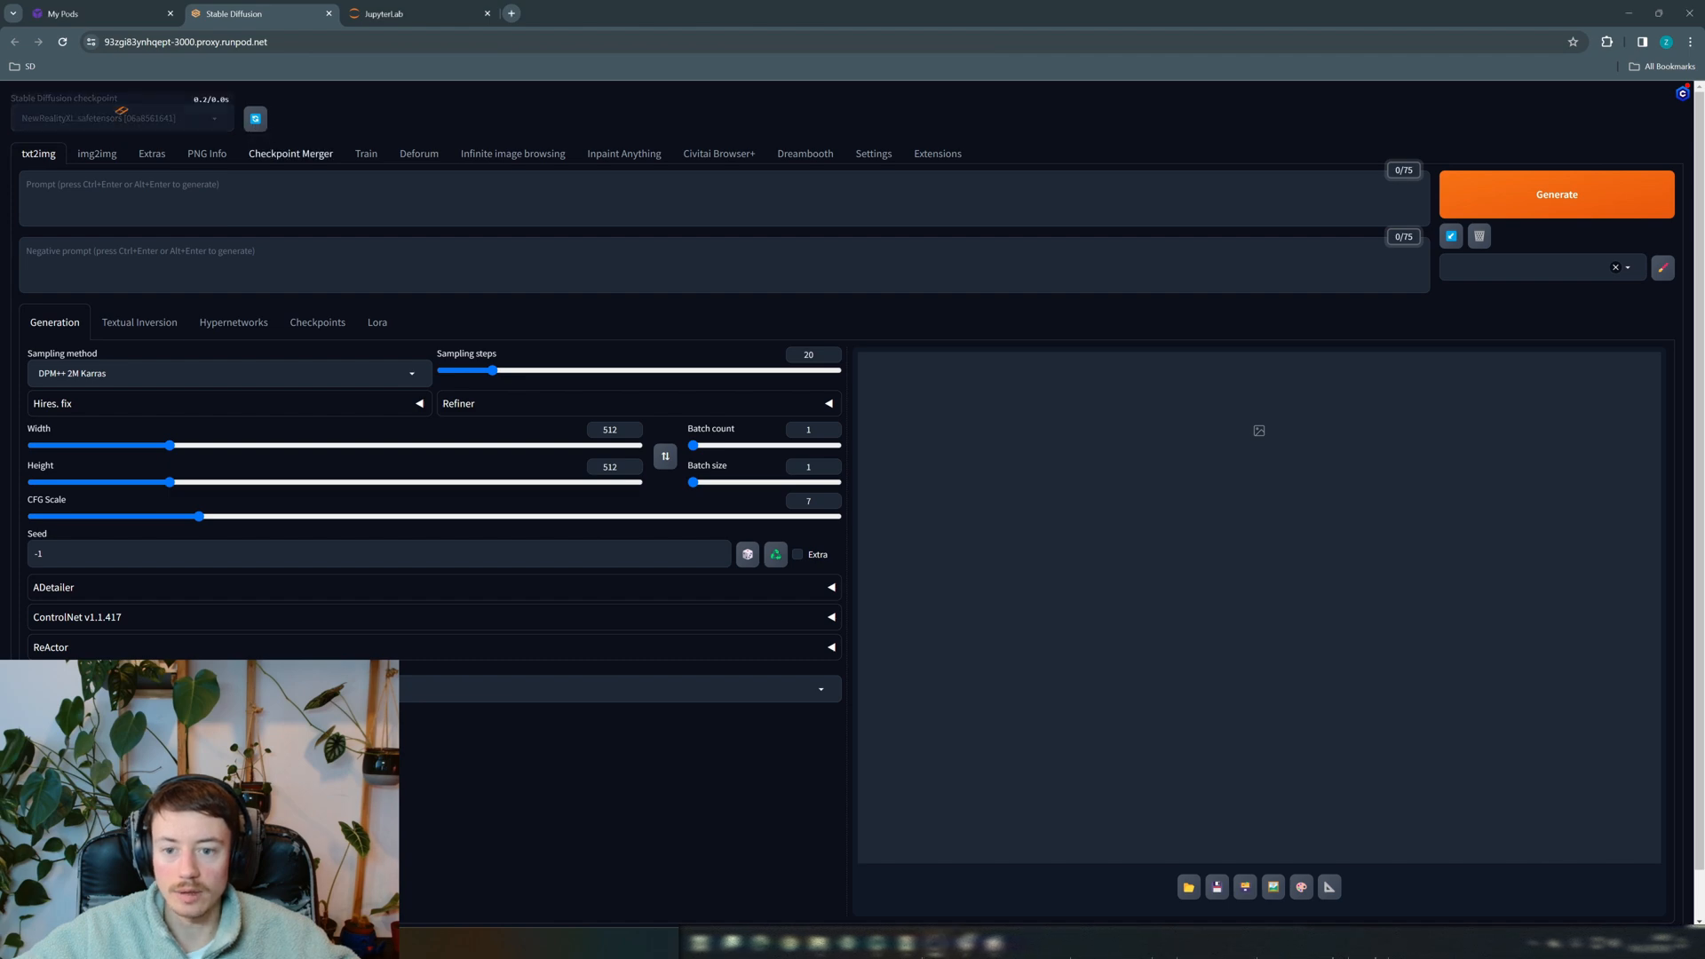
left_click(375, 332)
scroll(427, 483, "down", 3)
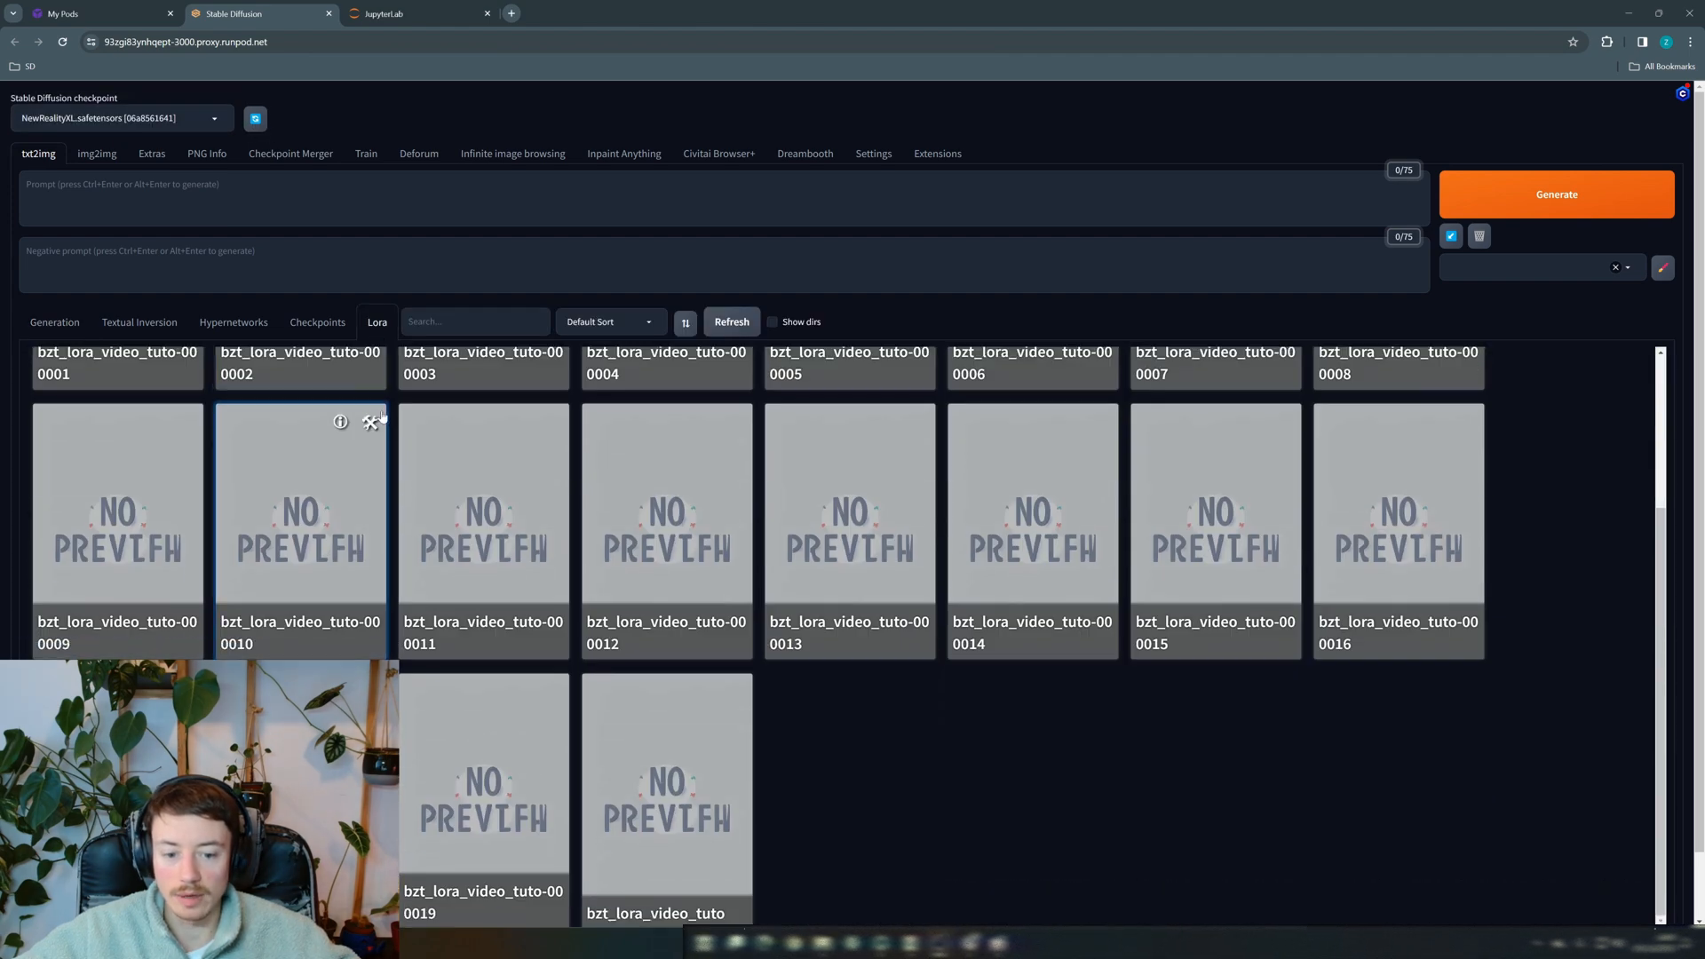
Add all bzt_lora_video_tuto LoRAs, 000001 through 000019 plus the final one, to the prompt and place the cursor before them
scroll(427, 483, "up", 3)
left_click(116, 373)
left_click(302, 355)
left_click(498, 346)
left_click(675, 390)
left_click(776, 404)
left_click(1030, 399)
left_click(1216, 399)
left_click(1399, 400)
left_click(165, 603)
left_click(363, 623)
left_click(484, 622)
left_click(723, 577)
left_click(852, 621)
left_click(997, 655)
left_click(1210, 631)
left_click(1373, 649)
scroll(188, 639, "down", 2)
left_click(302, 630)
left_click(484, 701)
left_click(674, 640)
scroll(542, 568, "up", 3)
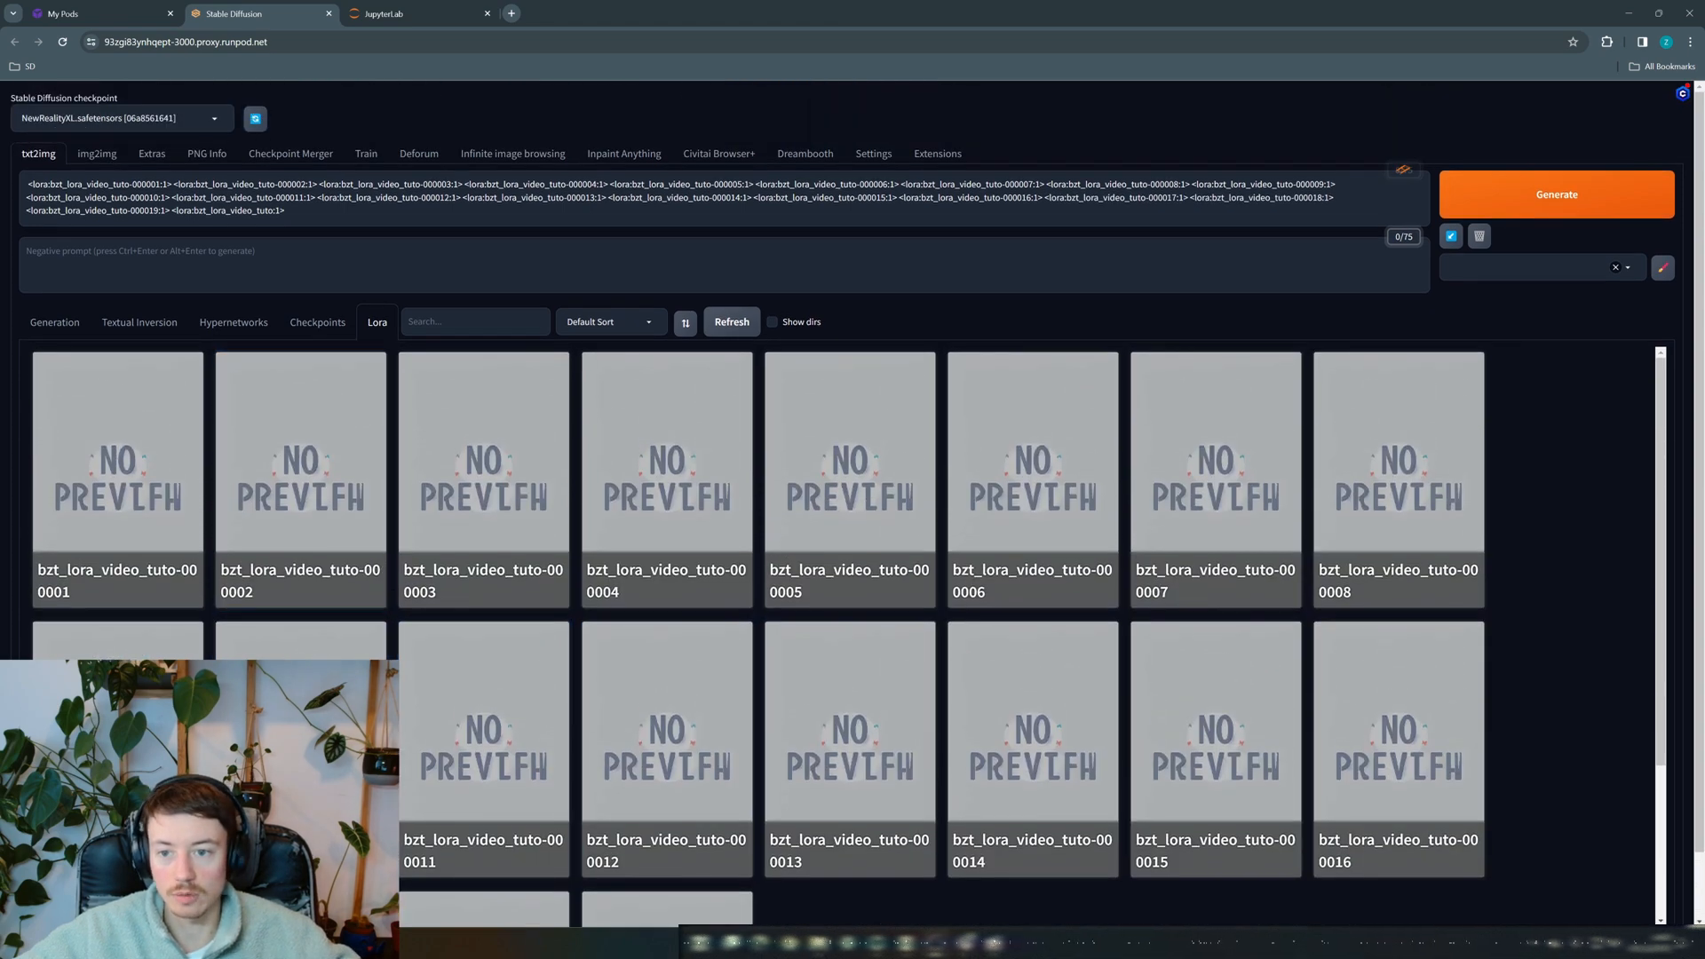
left_click(26, 185)
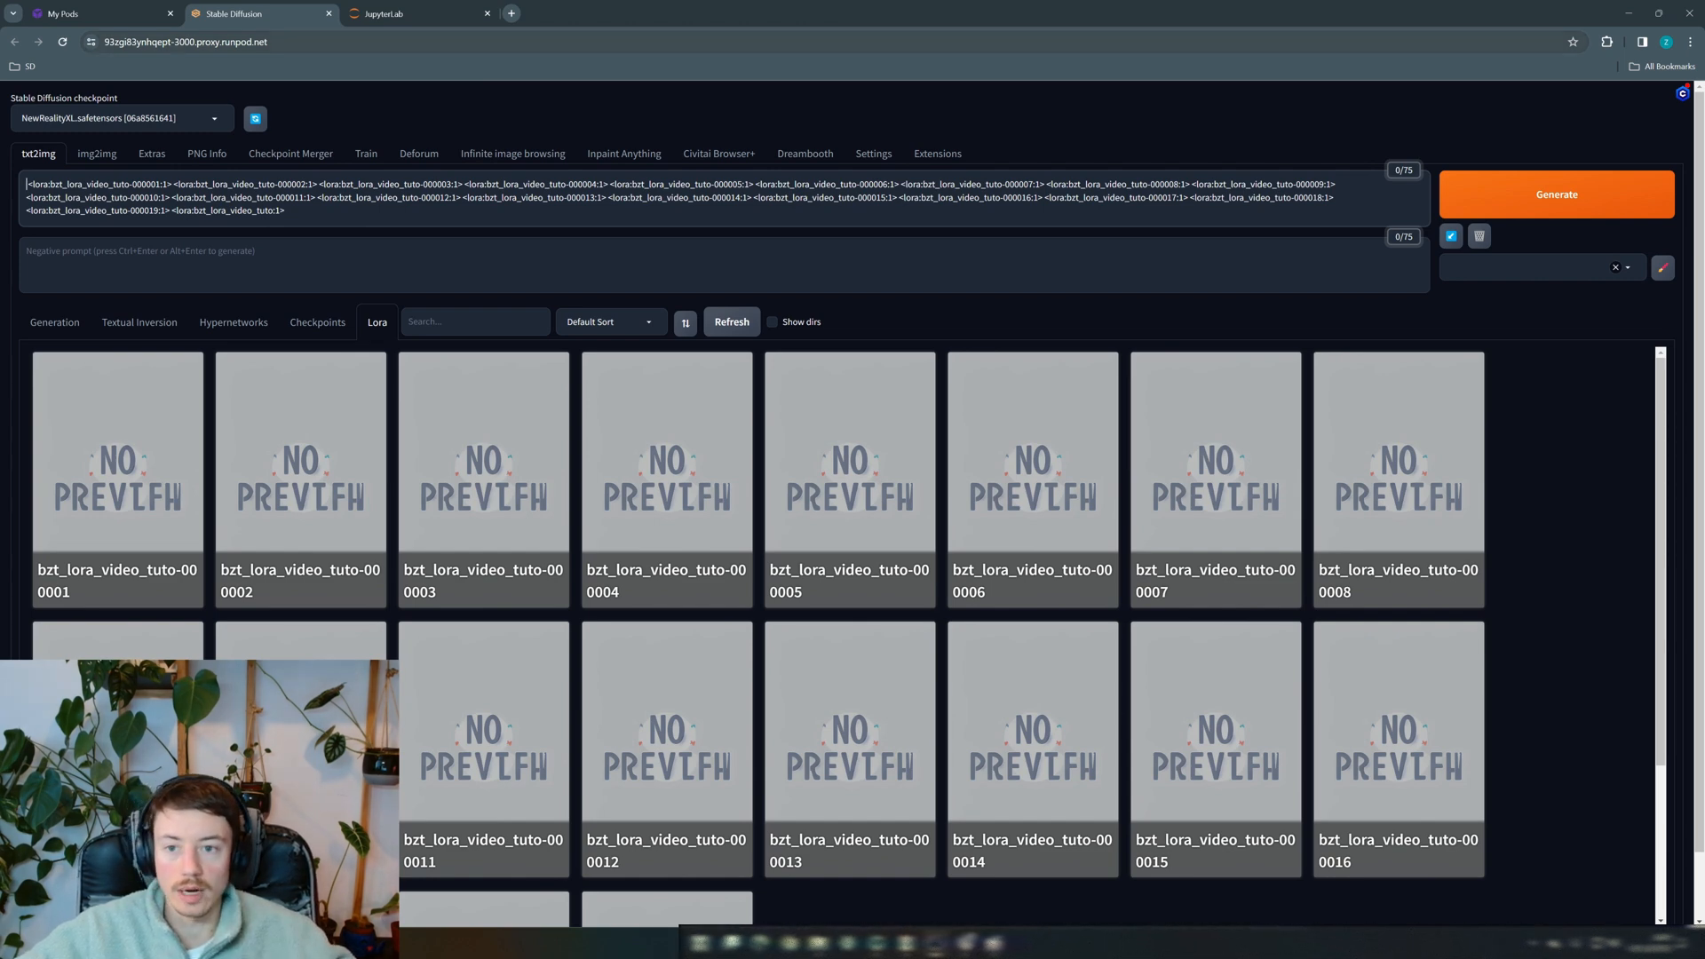
Open the NewRealityXL checkpoint page on Civitai in a new browser tab
left_click(513, 13)
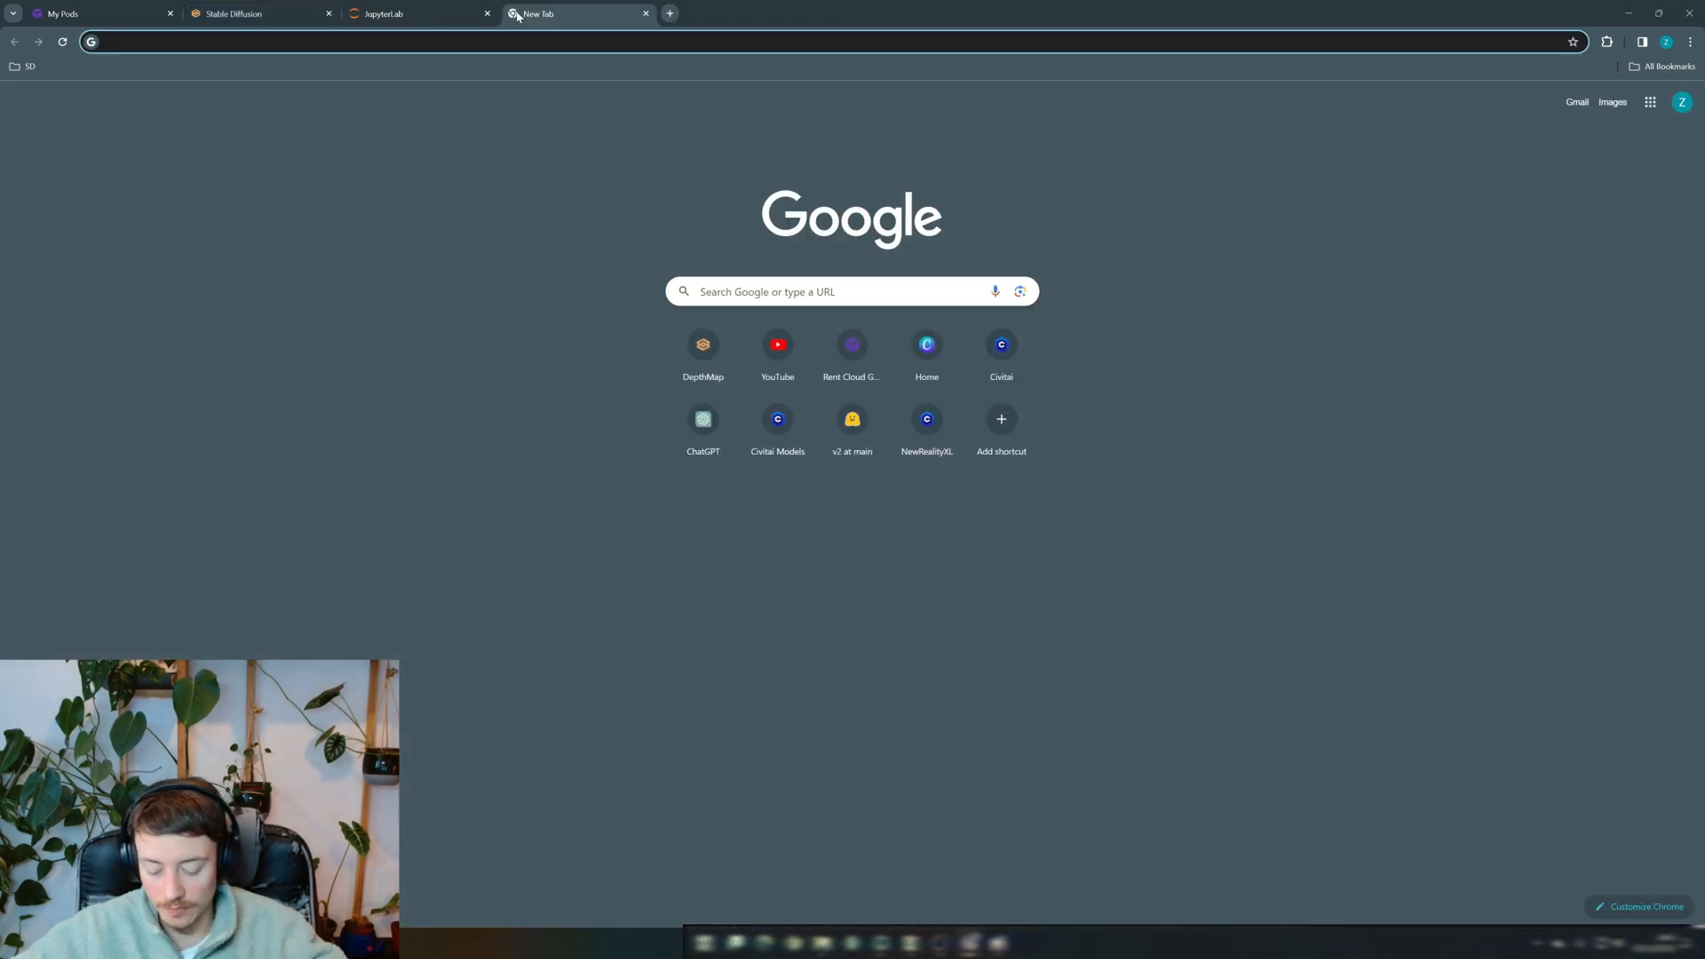
type("civi")
key("Down")
key("Down")
key("Down")
key("Down")
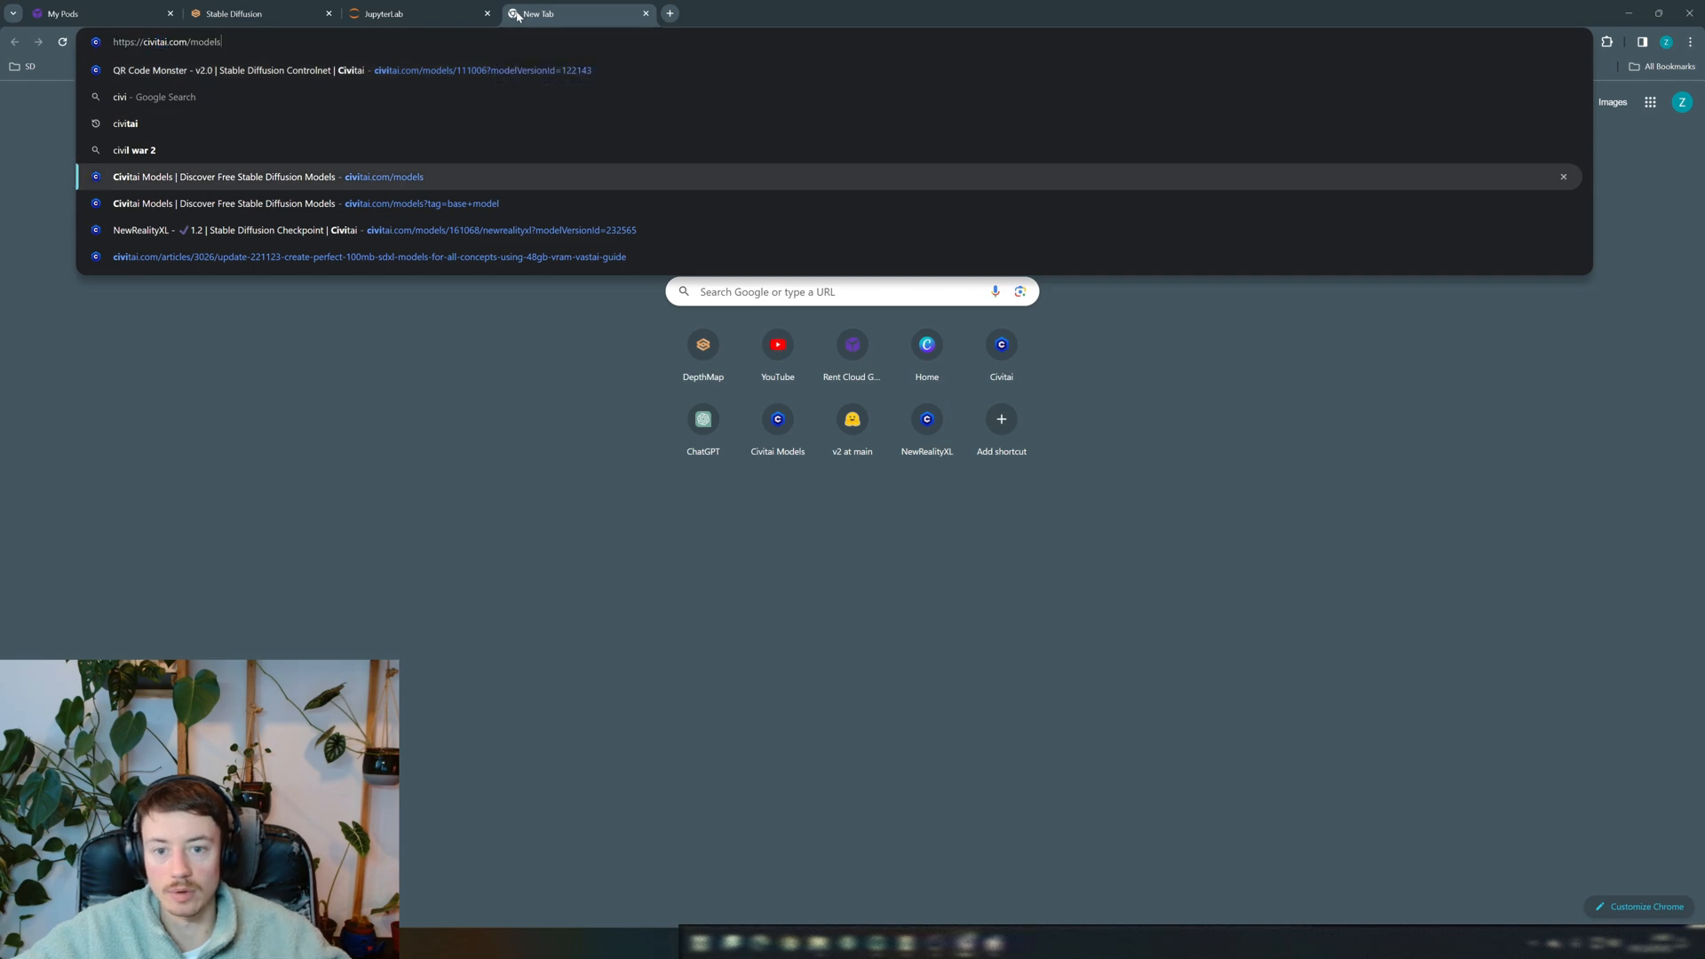
key("Return")
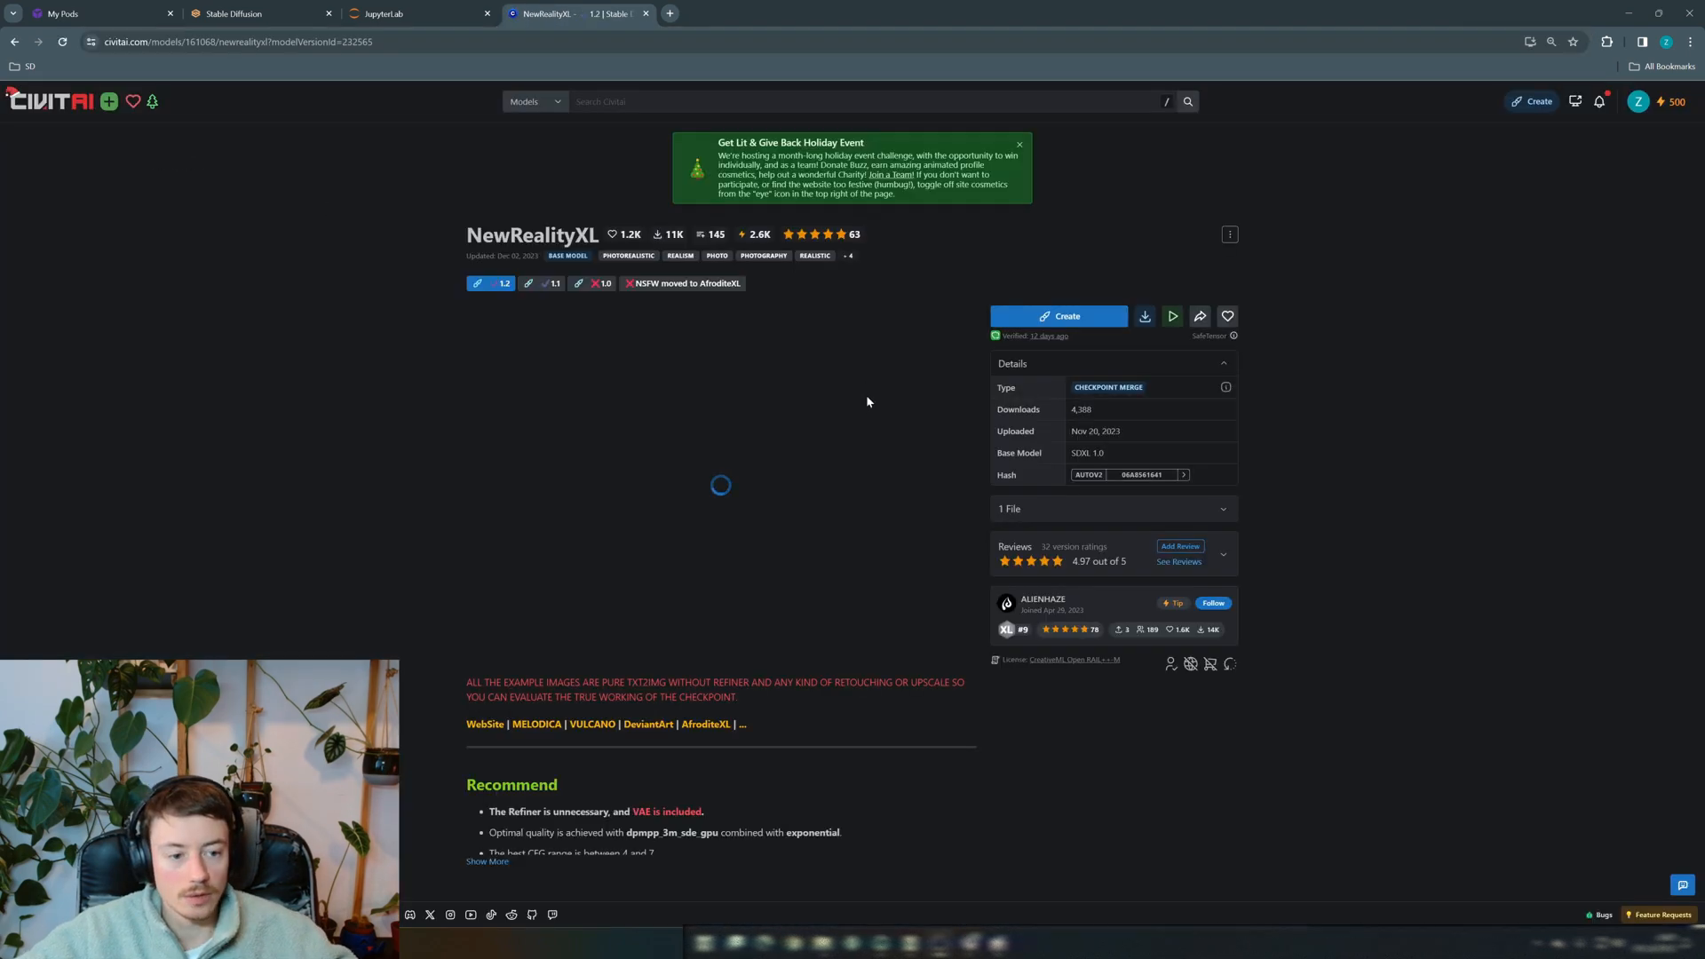
Open the helmeted soldier portrait from the NewRealityXL community gallery and copy its generation prompt
scroll(887, 408, "down", 4)
scroll(959, 414, "down", 10)
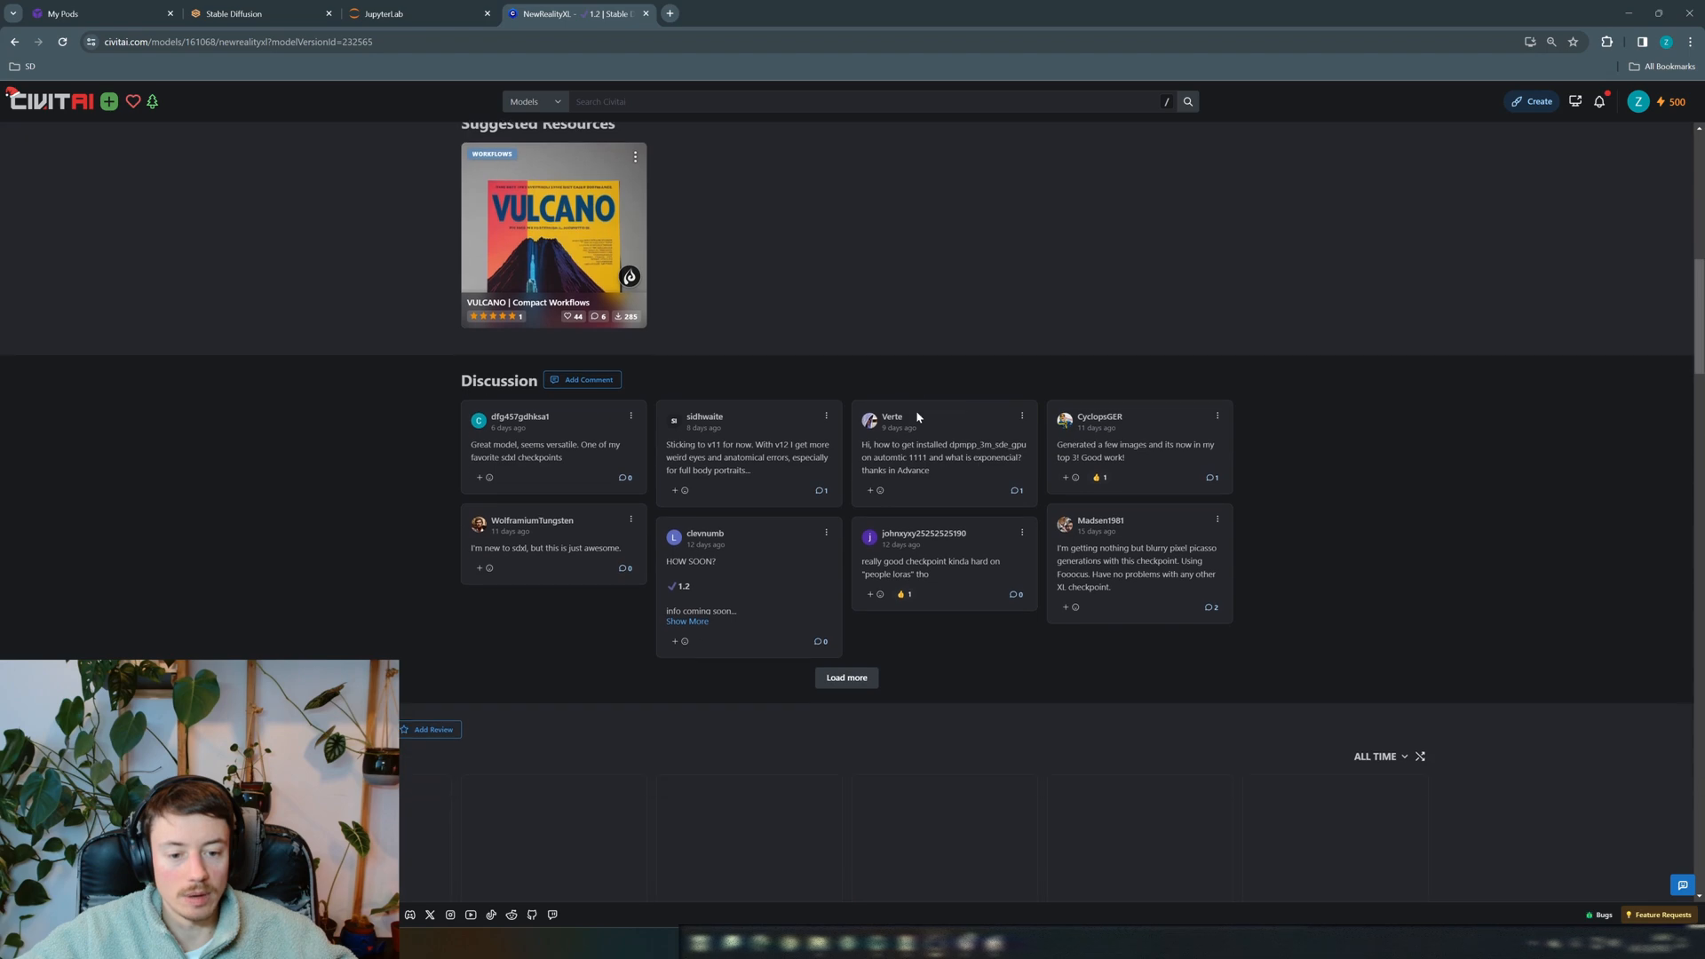
scroll(905, 415, "down", 1)
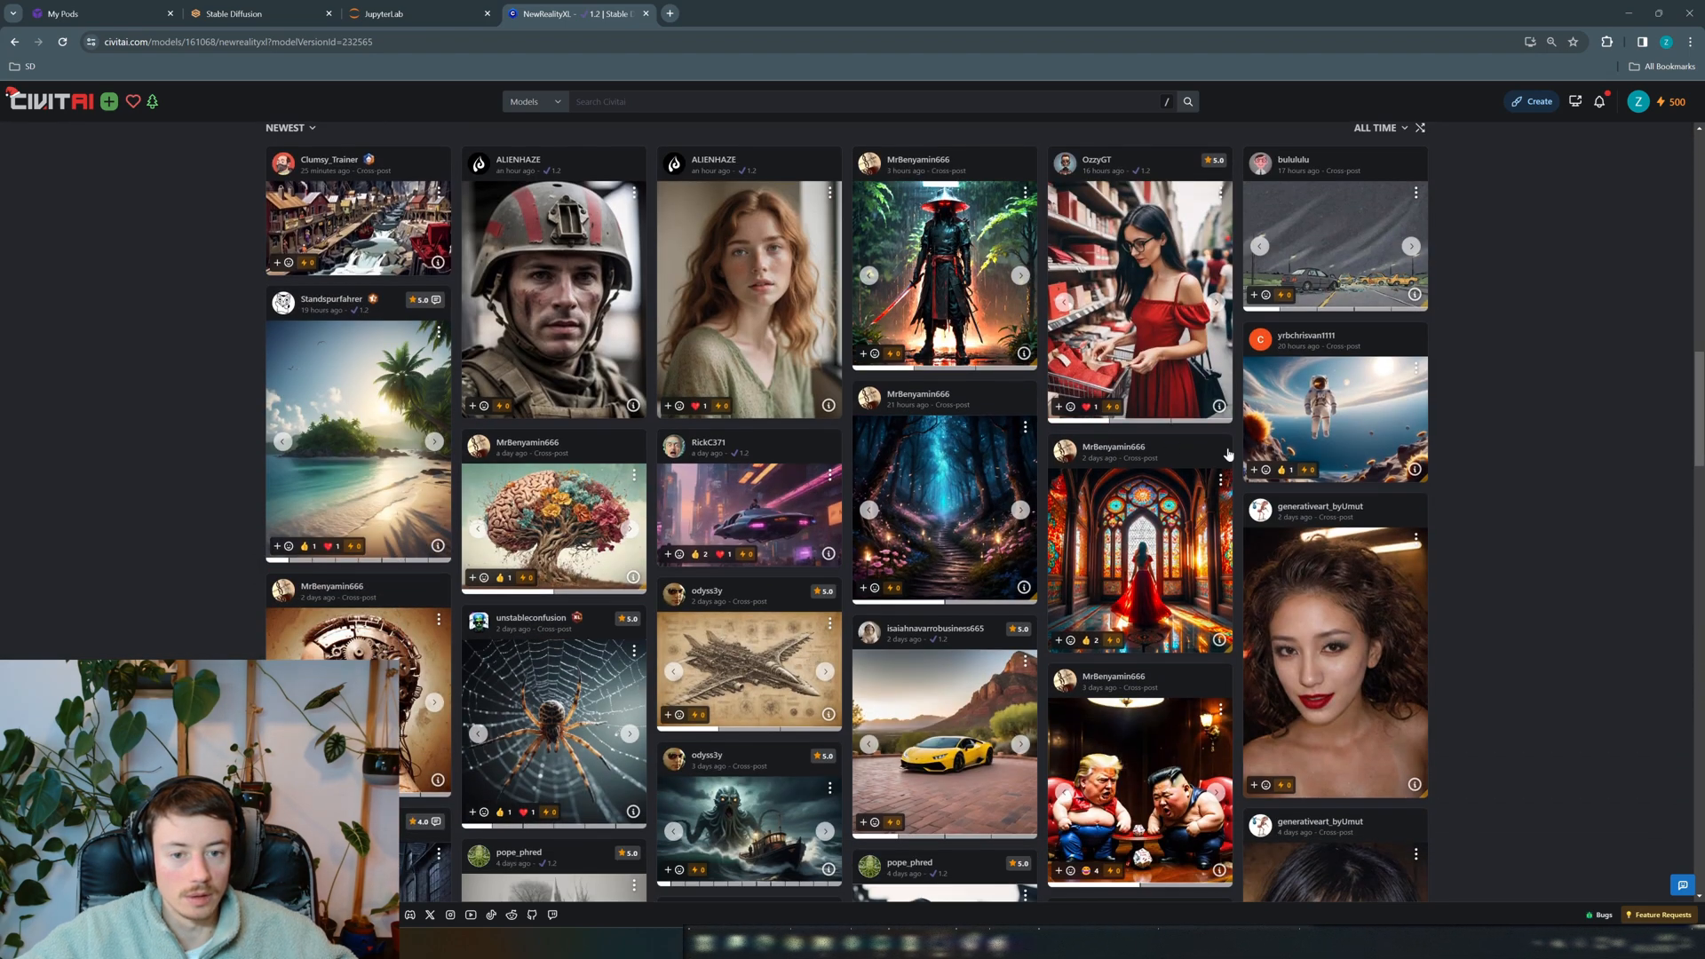
scroll(1171, 445, "up", 2)
left_click(605, 415)
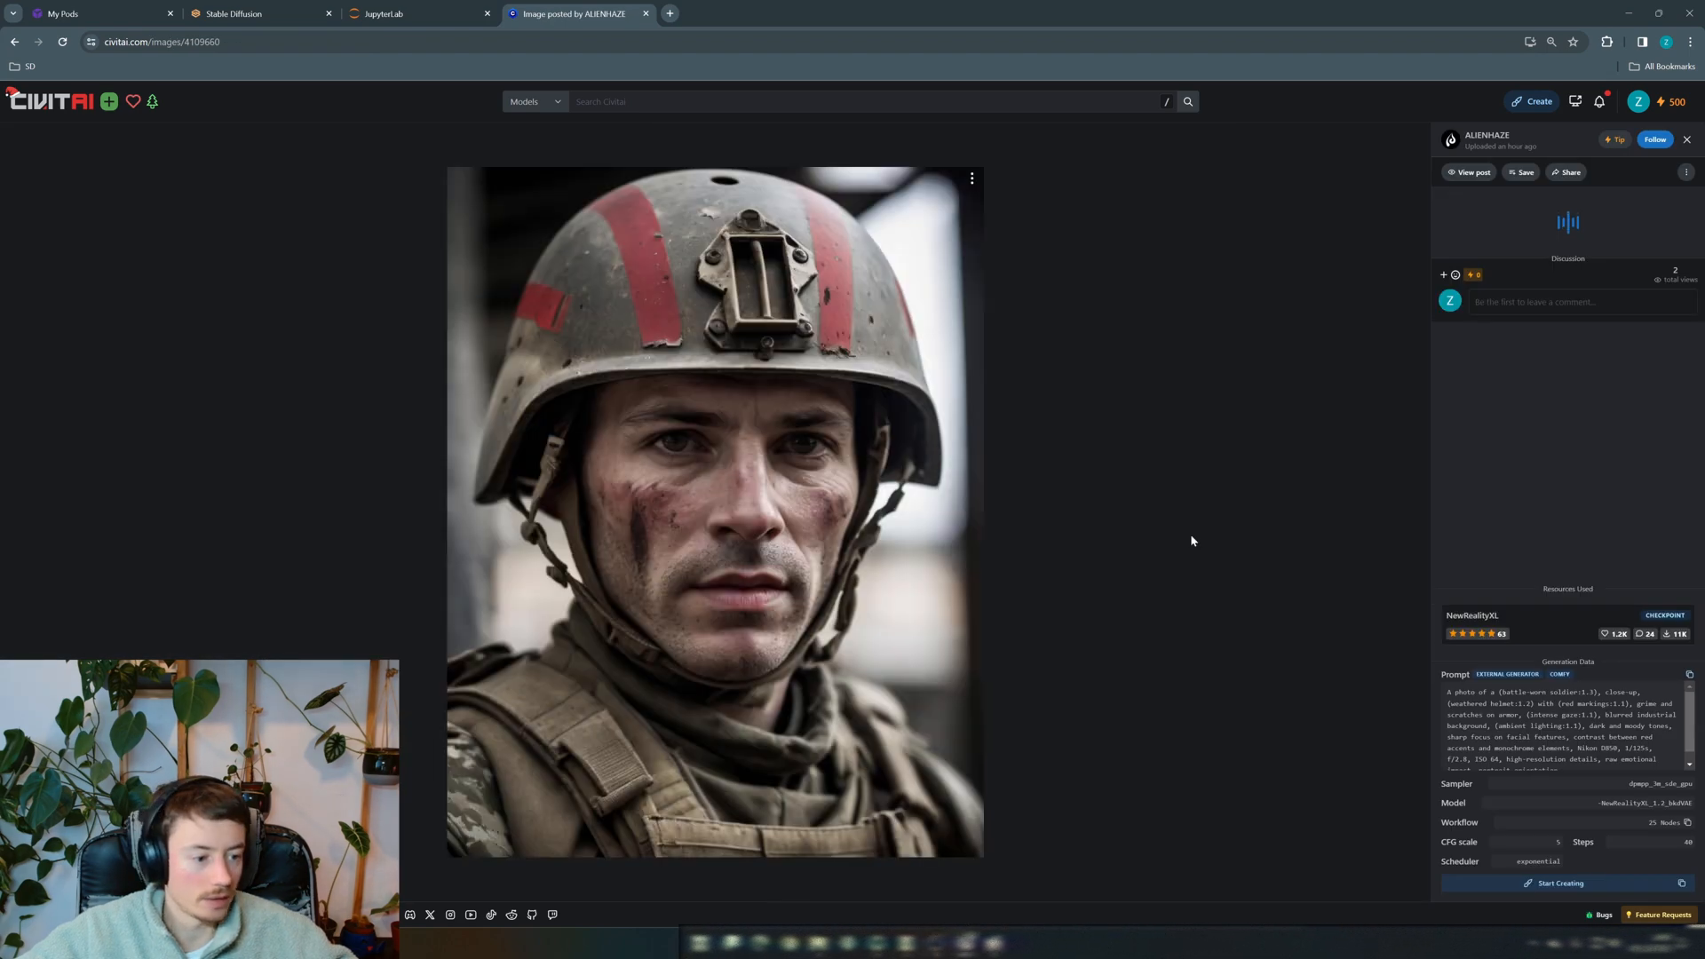
scroll(1625, 697, "down", 1)
triple_click(1613, 703)
key("ctrl+c")
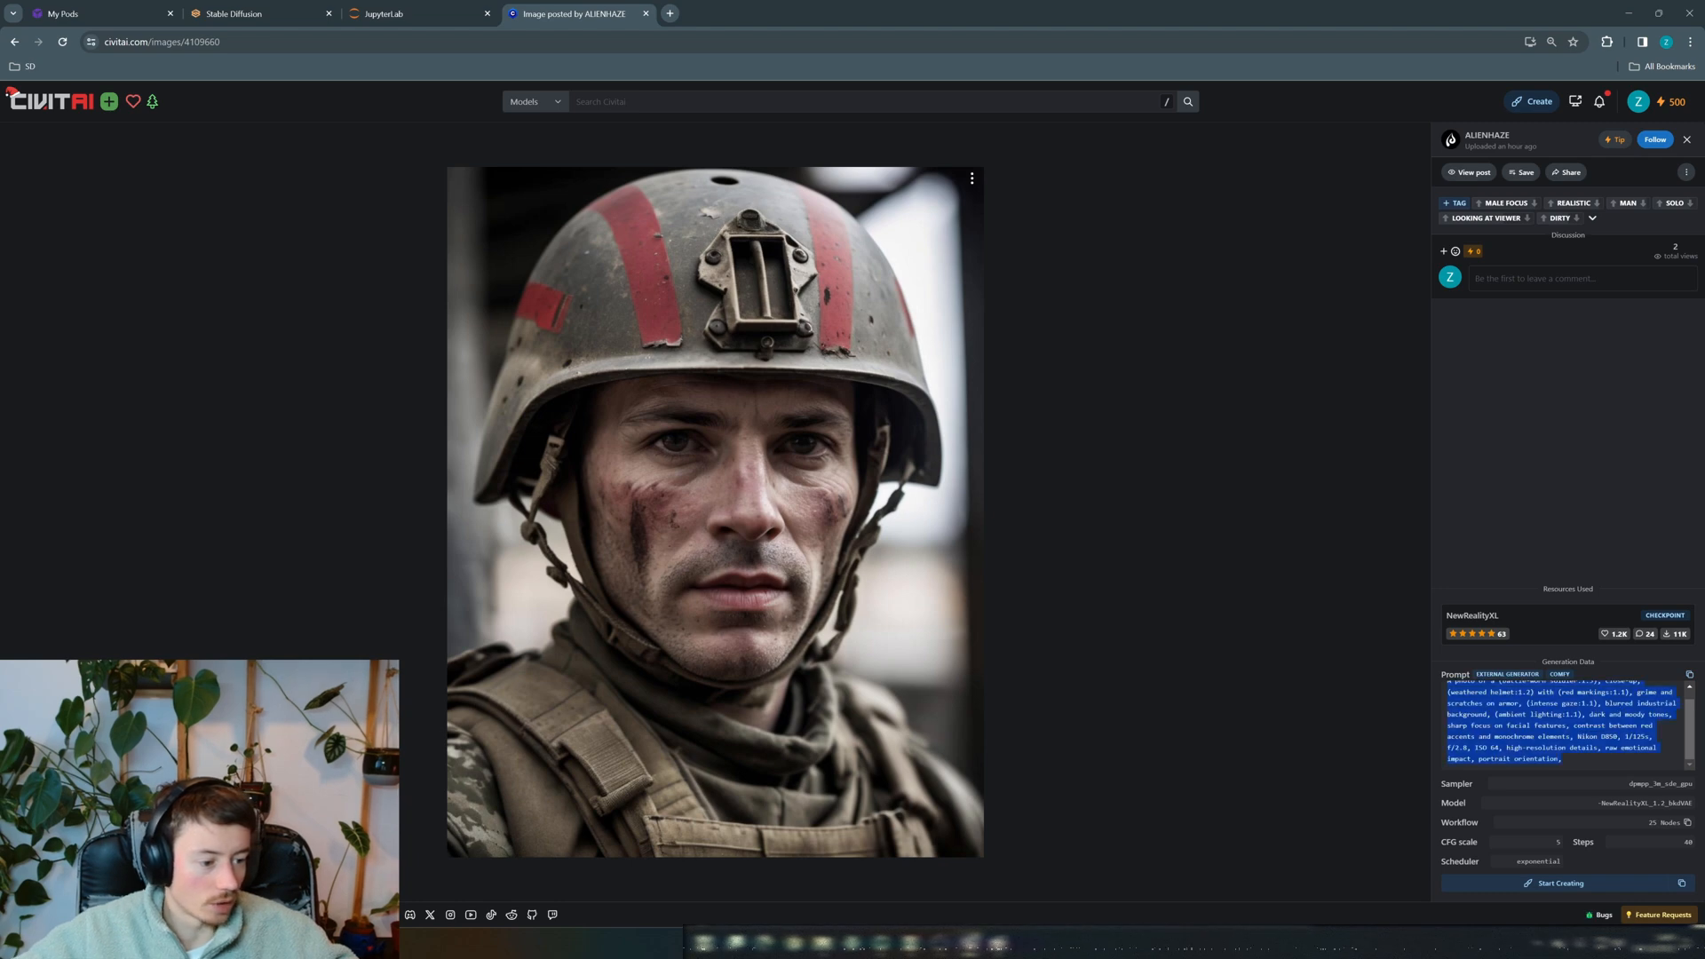
Switch to Stable Diffusion and paste the copied soldier prompt ahead of the LoRA tags, joining both without a line break
left_click(251, 13)
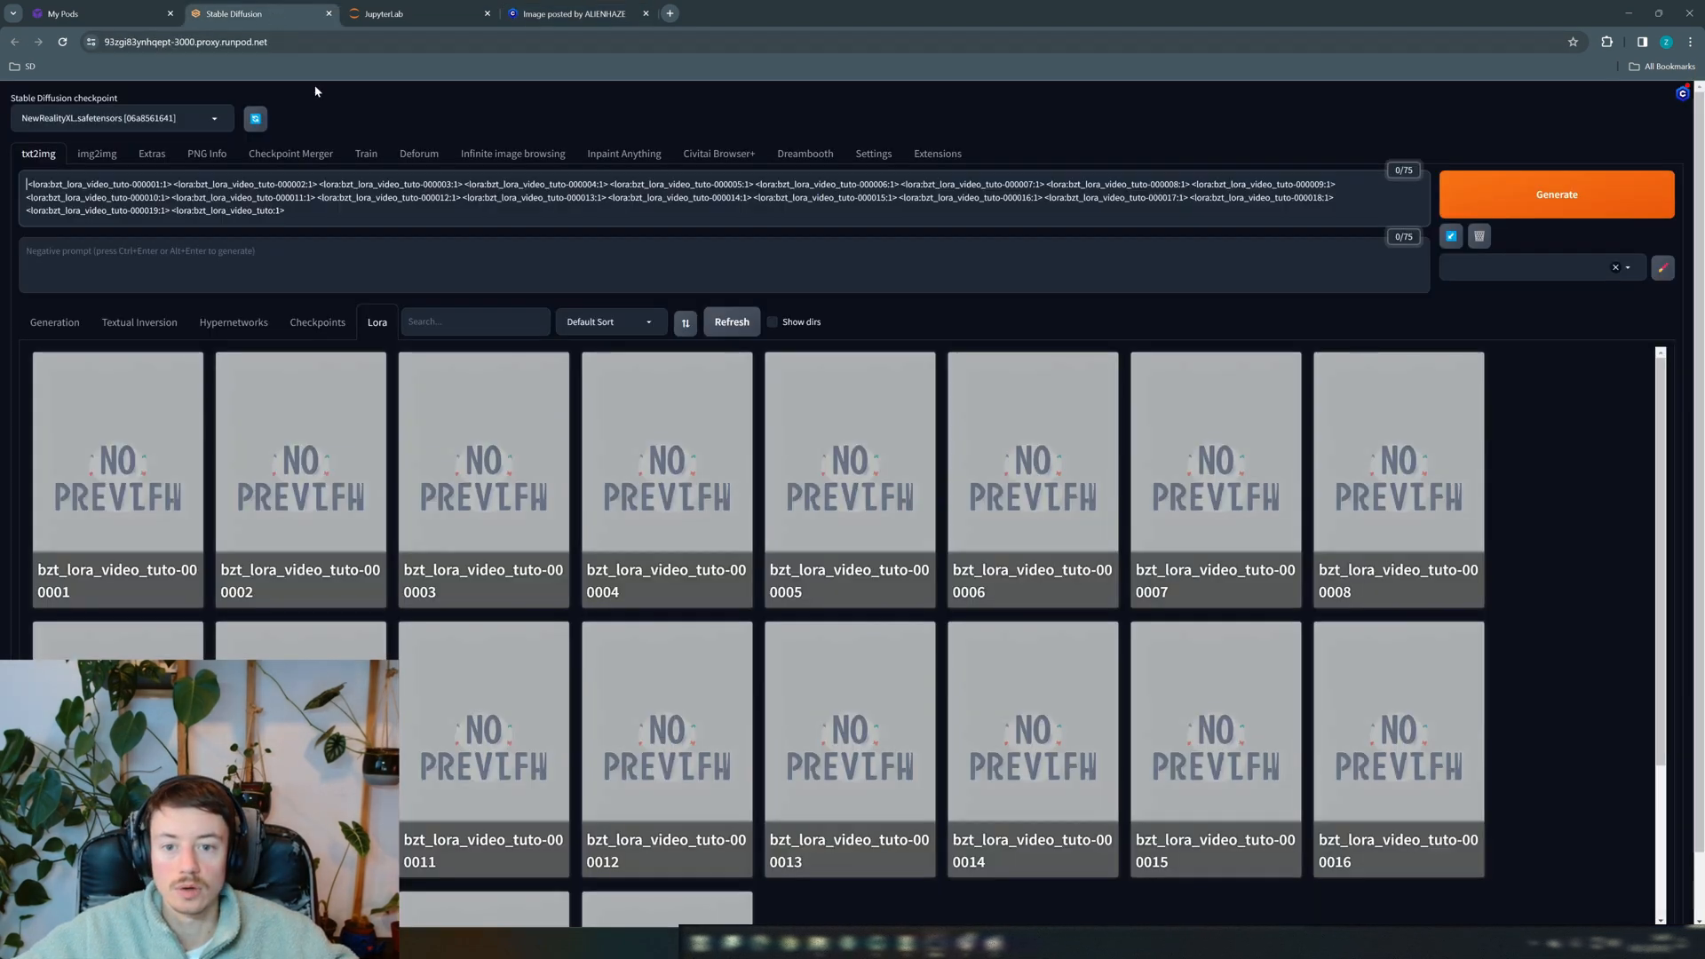
key("ctrl+v")
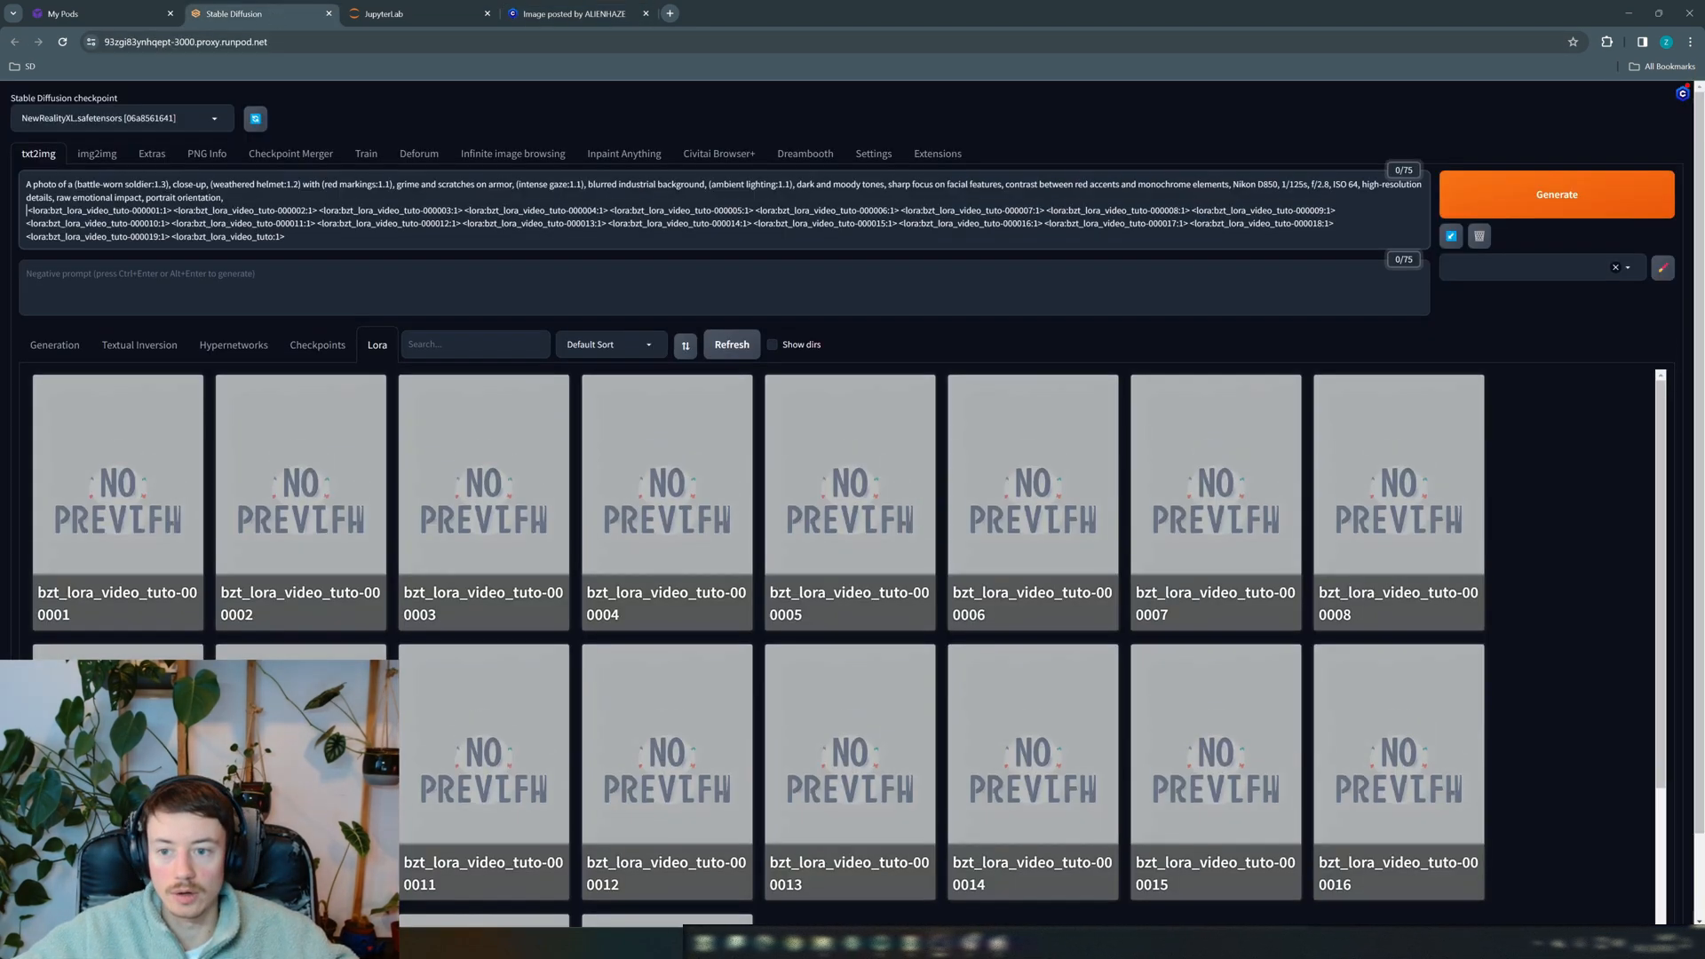
key("BackSpace")
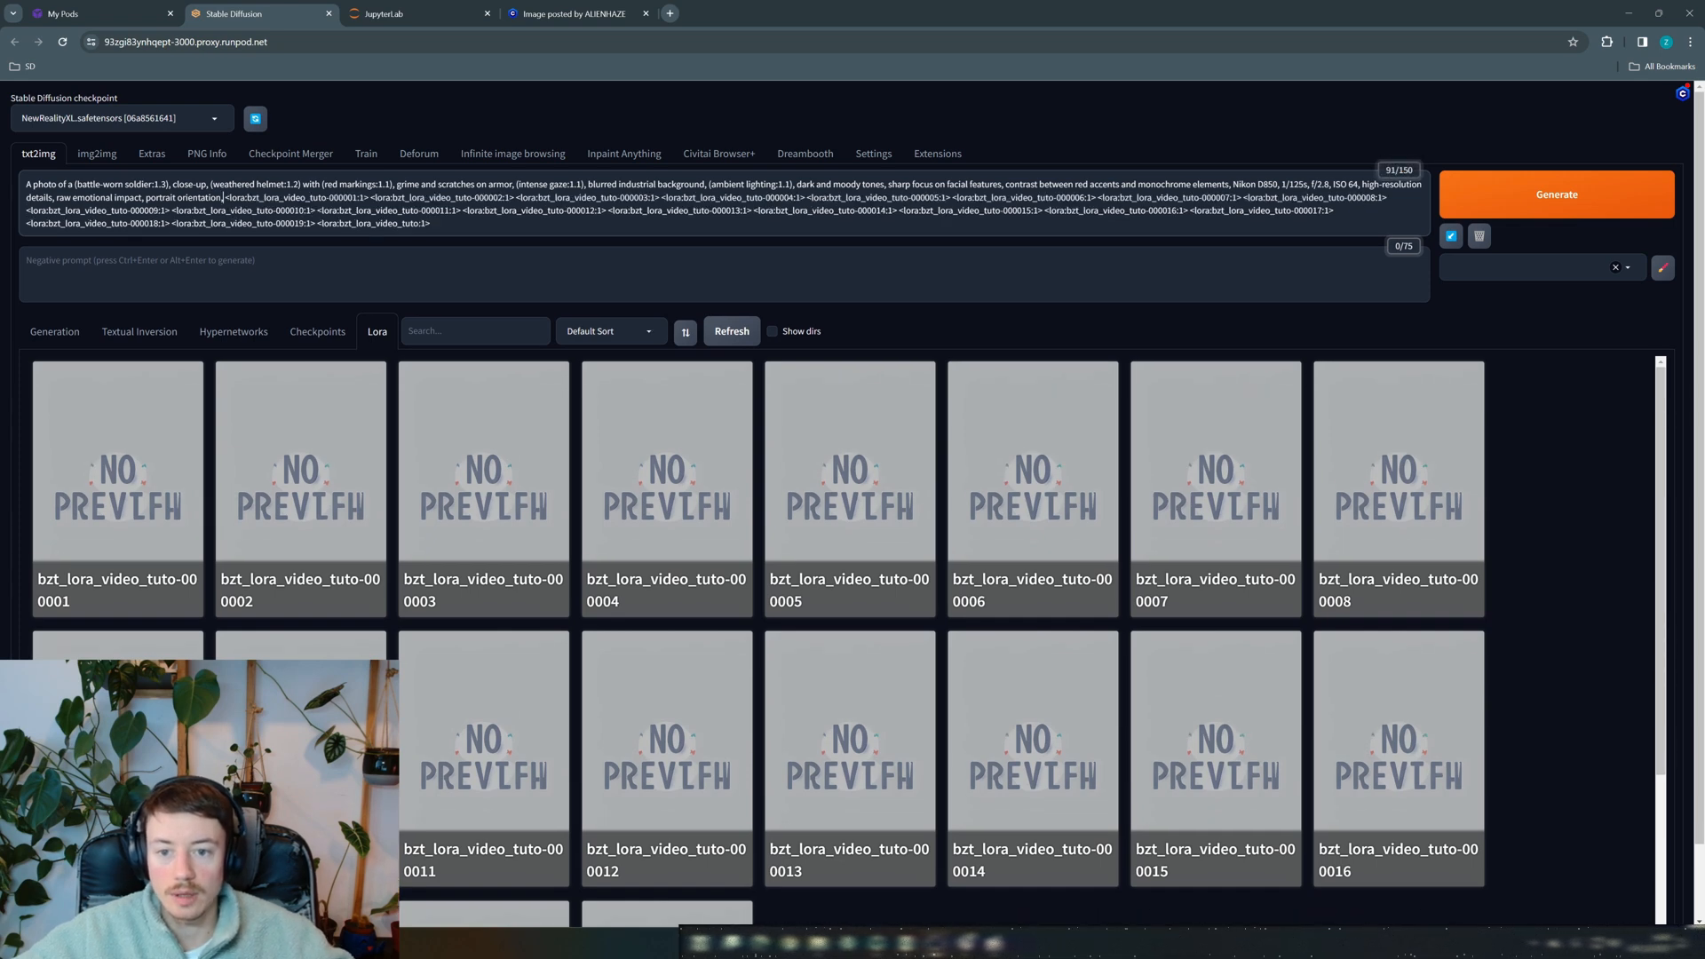
Copy all the LoRA tags, drop the comma after "portrait orientation", and keep only <lora:bzt_lora_video_tuto-000001:1> in the prompt
left_click_drag(433, 224, 265, 198)
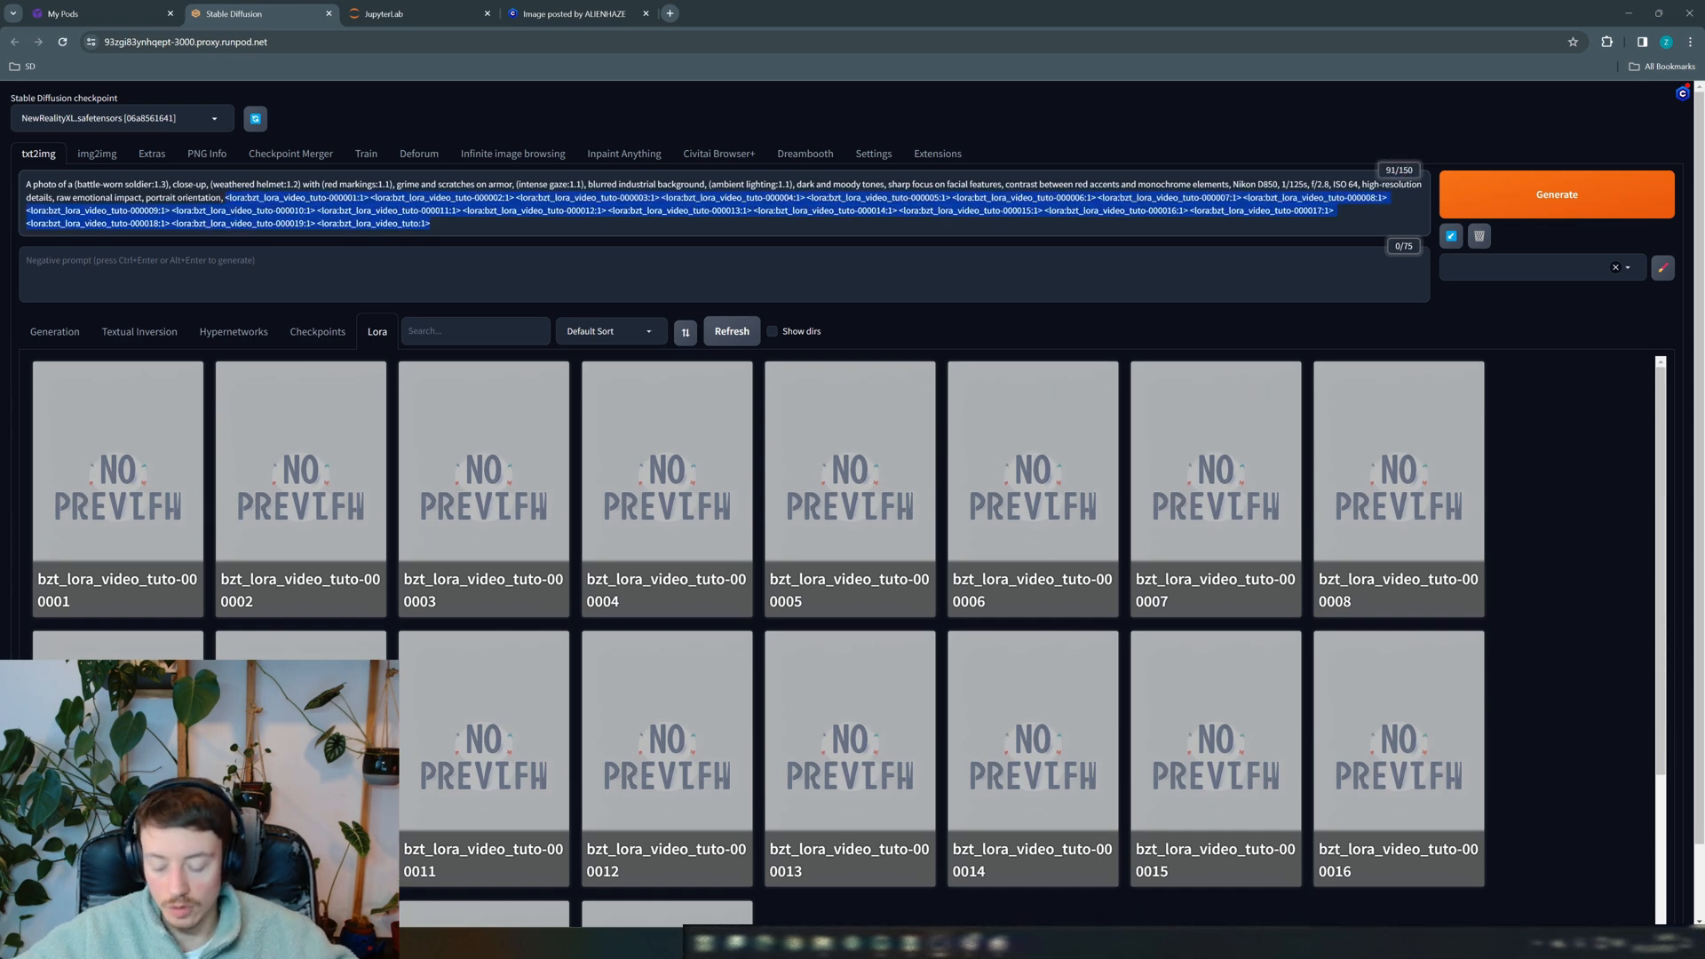
key("BackSpace")
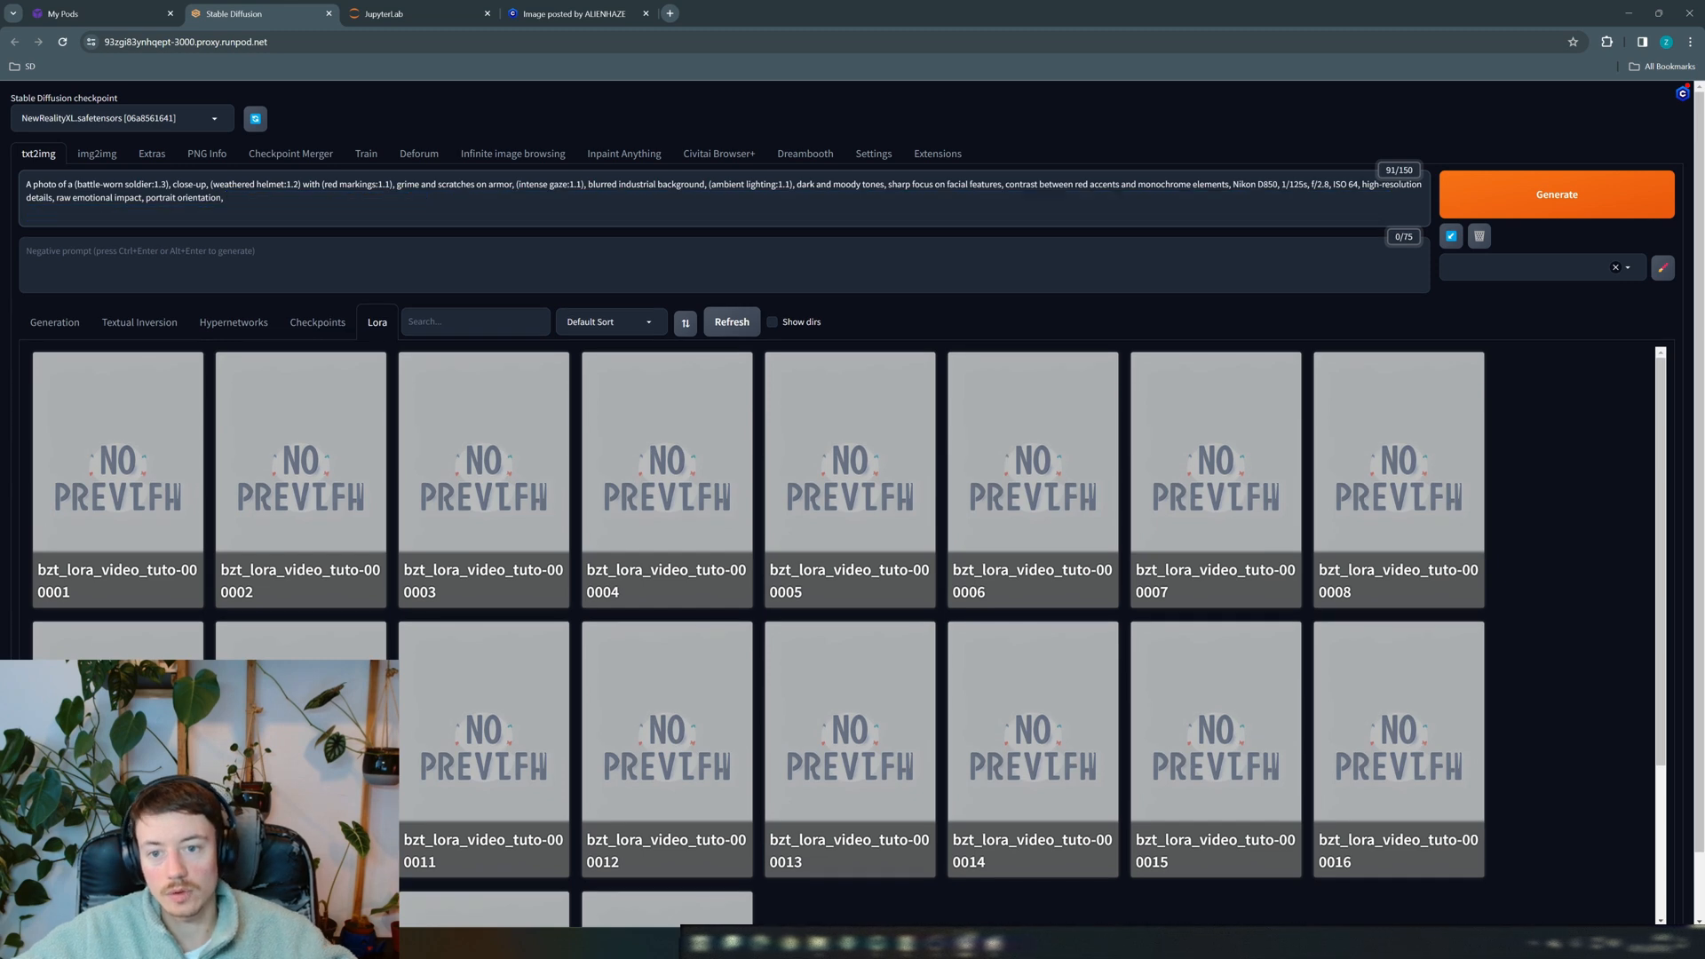
key("BackSpace")
type("<lora:bzt_lora_video_tuto-000001:1> <lora:bzt_lora_video_tuto-000002:1> <lora:bzt_lora_video_tuto-000003:1> <lora:bzt_lora_video_tuto-000004:1> <lora:bzt_lora_video_tuto-000005:1> <lora:bzt_lora_video_tuto-000006:1> <lora:bzt_lora_video_tuto-000007:1> <lora:bzt_lora_video_tuto-000008:1> <lora:bzt_lora_video_tuto-000009:1> <lora:bzt_lora_video_tuto-000010:1> <lora:bzt_lora_video_tuto-000011:1> <lora:bzt_lora_video_tuto-000012:1> <lora:bzt_lora_video_tuto-000013:1> <lora:bzt_lora_video_tuto-000014:1> <lora:bzt_lora_video_tuto-000015:1> <lora:bzt_lora_video_tuto-000016:1> <lora:bzt_lora_video_tuto-000017:1> <lora:bzt_lora_video_tuto-000018:1> <lora:bzt_lora_video_tuto-000019:1> <lora:bzt_lora_video_tuto:1>")
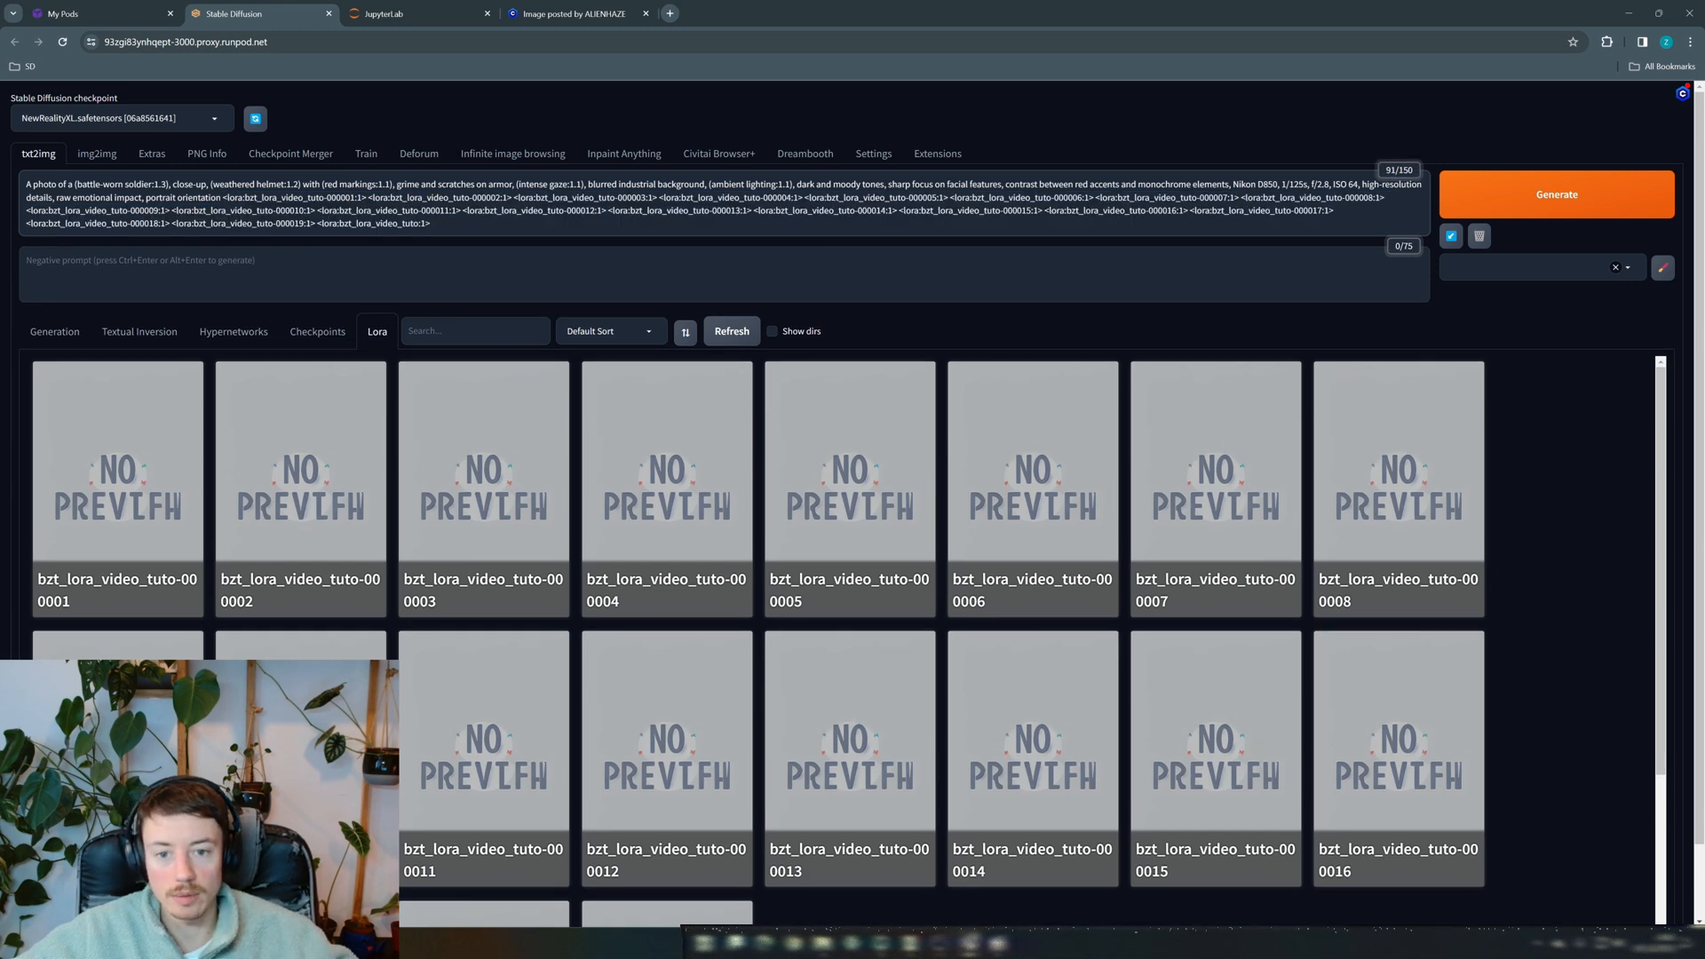
left_click_drag(432, 224, 374, 198)
key("BackSpace")
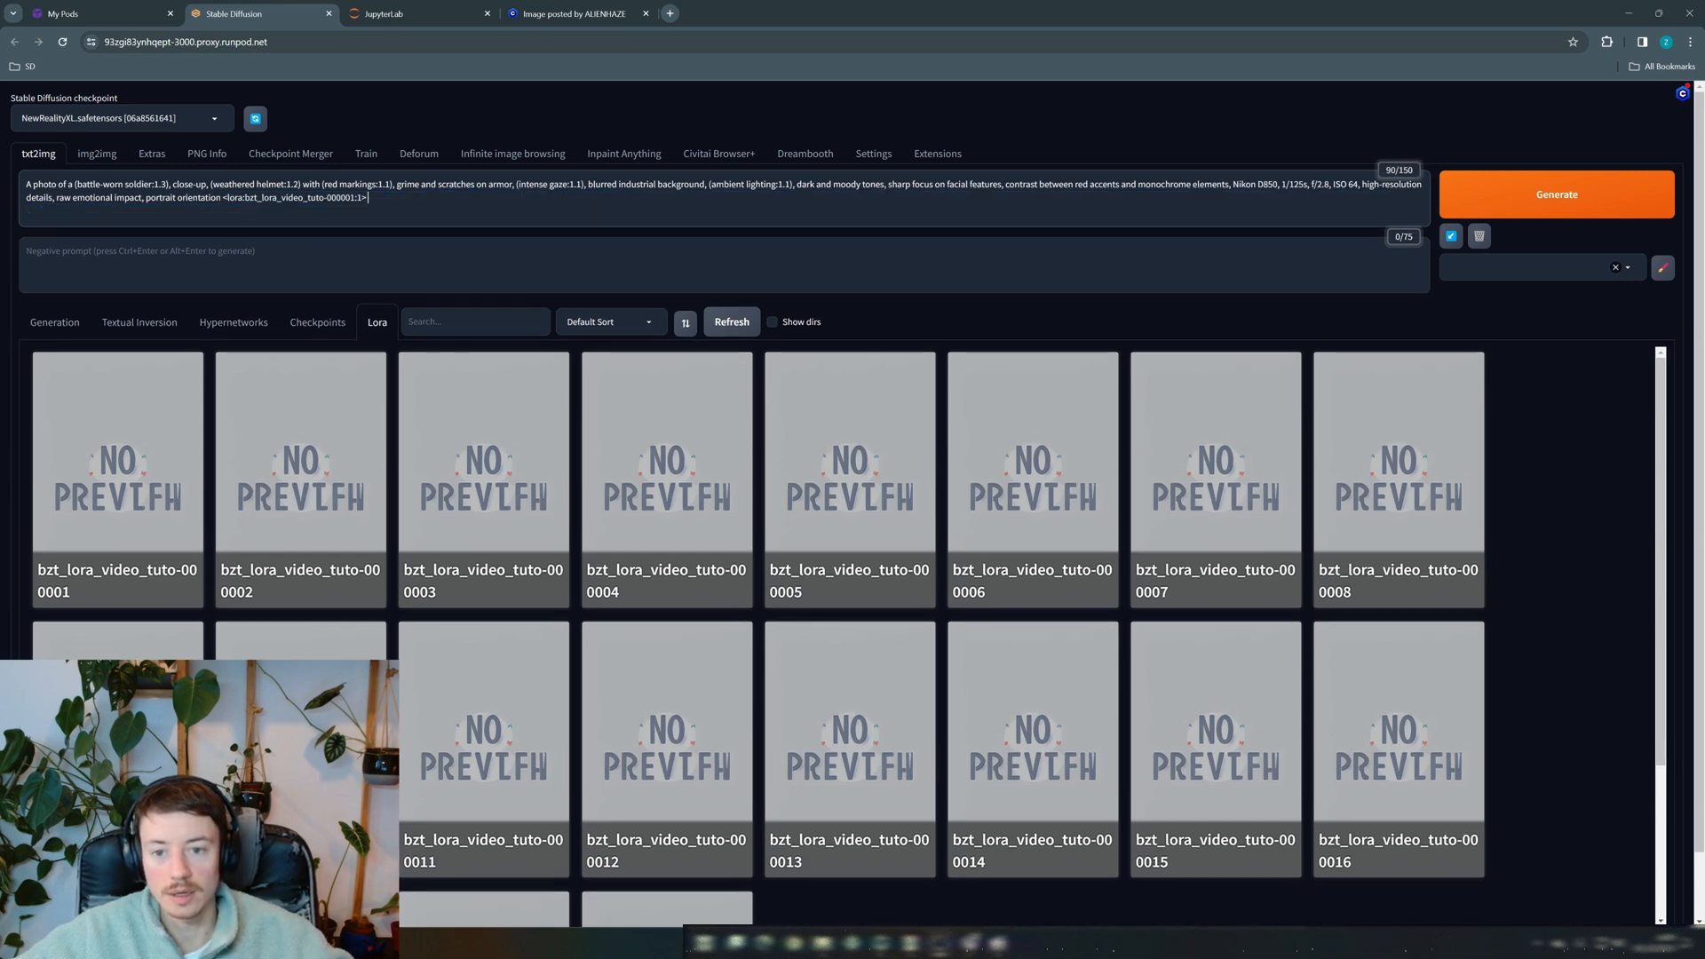
In the generation settings, select the X/Y/Z plot script and set its X type to Prompt S/R
scroll(285, 551, "down", 5)
left_click(54, 249)
left_click(89, 639)
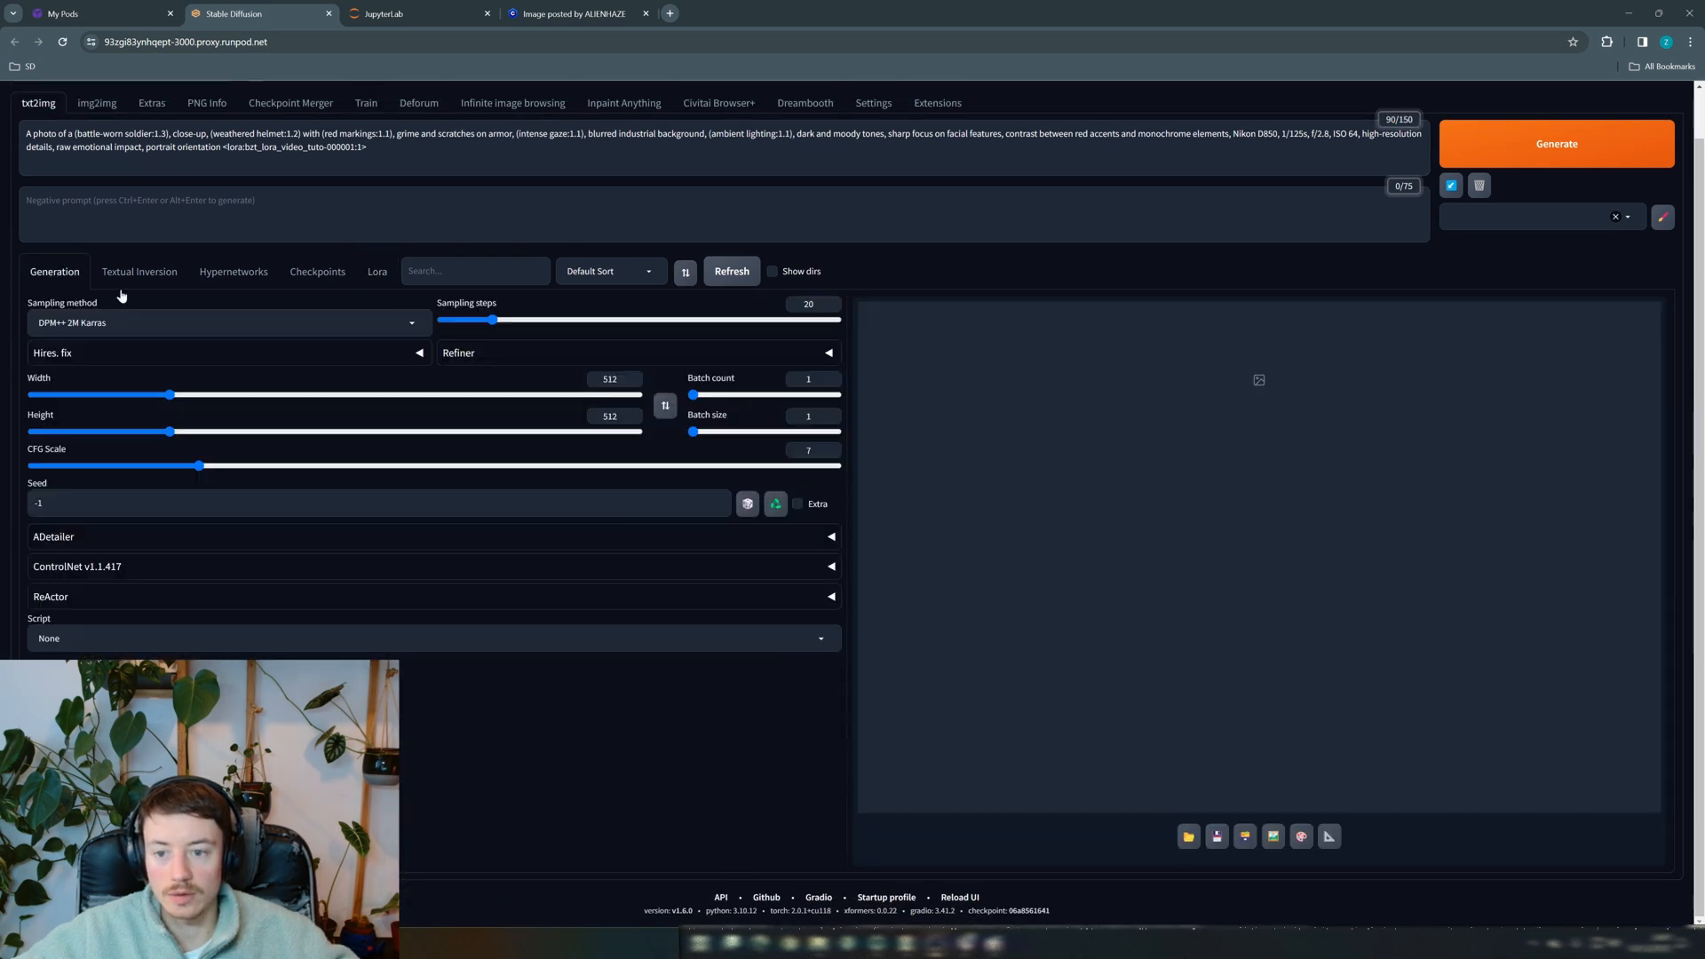
left_click(57, 603)
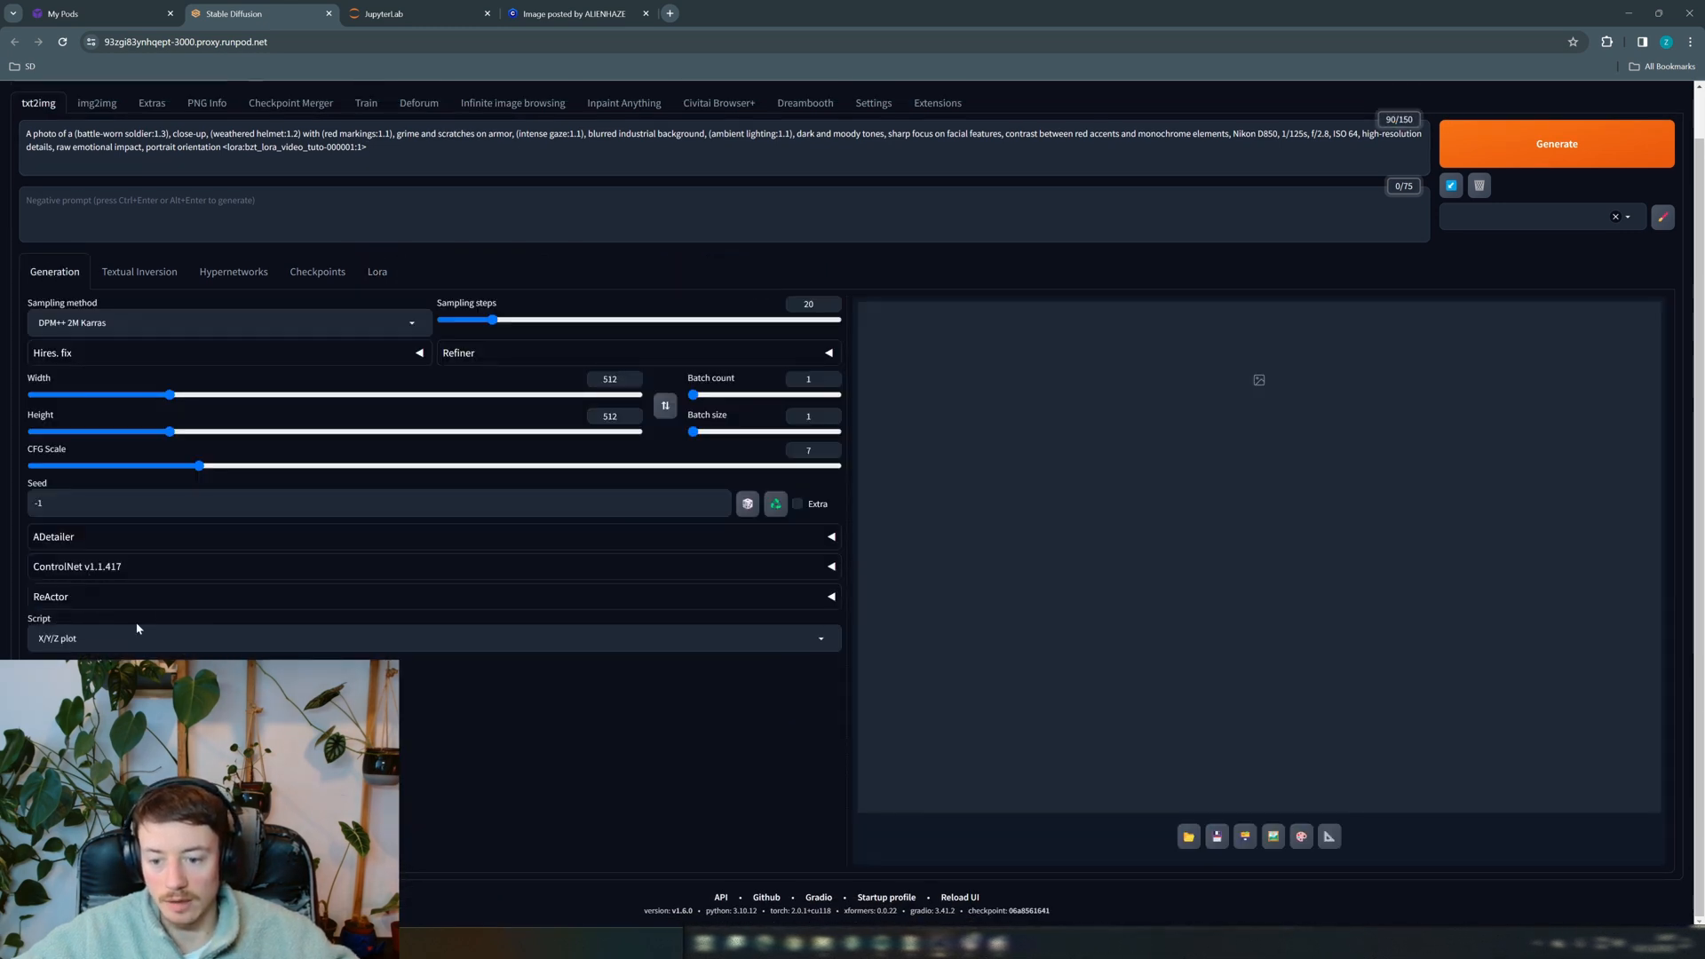
left_click(103, 679)
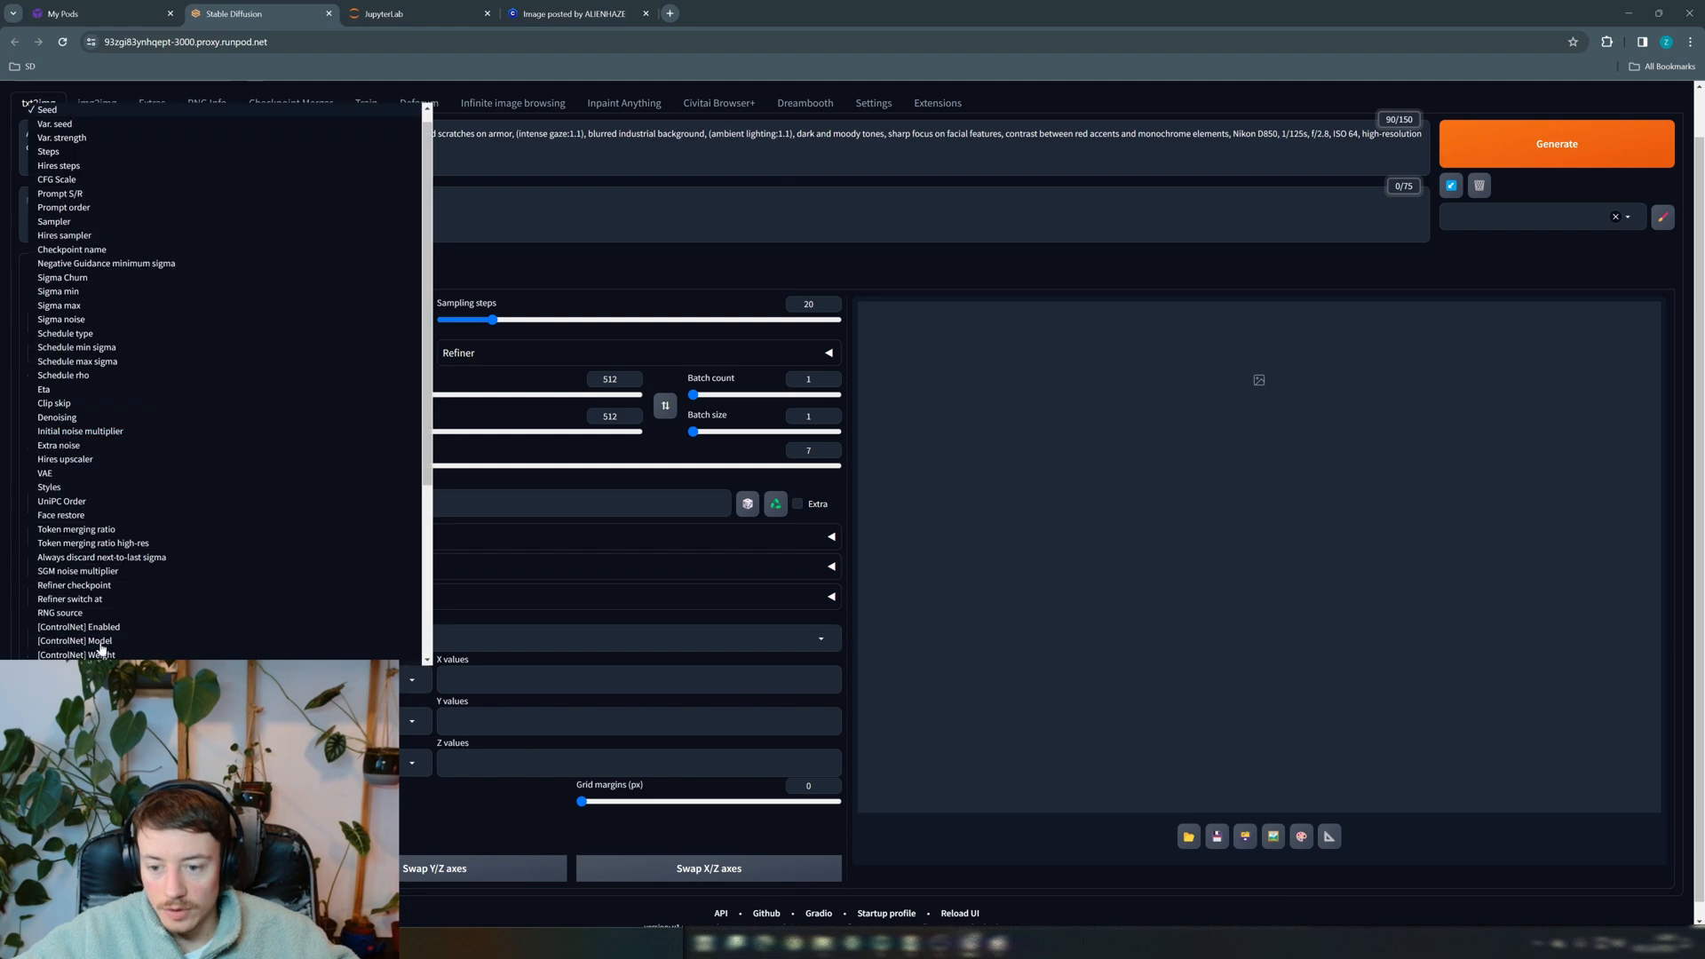
left_click(100, 193)
Fill the X values with the copied bzt_lora_video_tuto tags, 000001 through 000019 plus the final one, separated by commas
left_click(439, 682)
type("<lora:bzt_lora_video_tuto-000001:1> <lora:bzt_lora_video_tuto-000002:1> <lora:bzt_lora_video_tuto-000003:1> <lora:bzt_lora_video_tuto-000004:1> <lora:bzt_lora_video_tuto-000005:1> <lora:bzt_lora_video_tuto-000006:1> <lora:bzt_lora_video_tuto-000007:1> <lora:bzt_lora_video_tuto-000008:1> <lora:bzt_lora_video_tuto-000009:1> <lora:bzt_lora_video_tuto-000010:1> <lora:bzt_lora_video_tuto-000011:1> <lora:bzt_lora_video_tuto-000012:1> <lora:bzt_lora_video_tuto-000013:1> <lora:bzt_lora_video_tuto-000014:1> <lora:bzt_lora_video_tuto-000015:1> <lora:bzt_lora_video_tuto-000016:1> <lora:bzt_lora_video_tuto-000017:1> <lora:bzt_lora_video_tuto-000018:1> <lora:bzt_lora_video_tuto-000019:1> <lora:bzt_lora_video_tuto:1>")
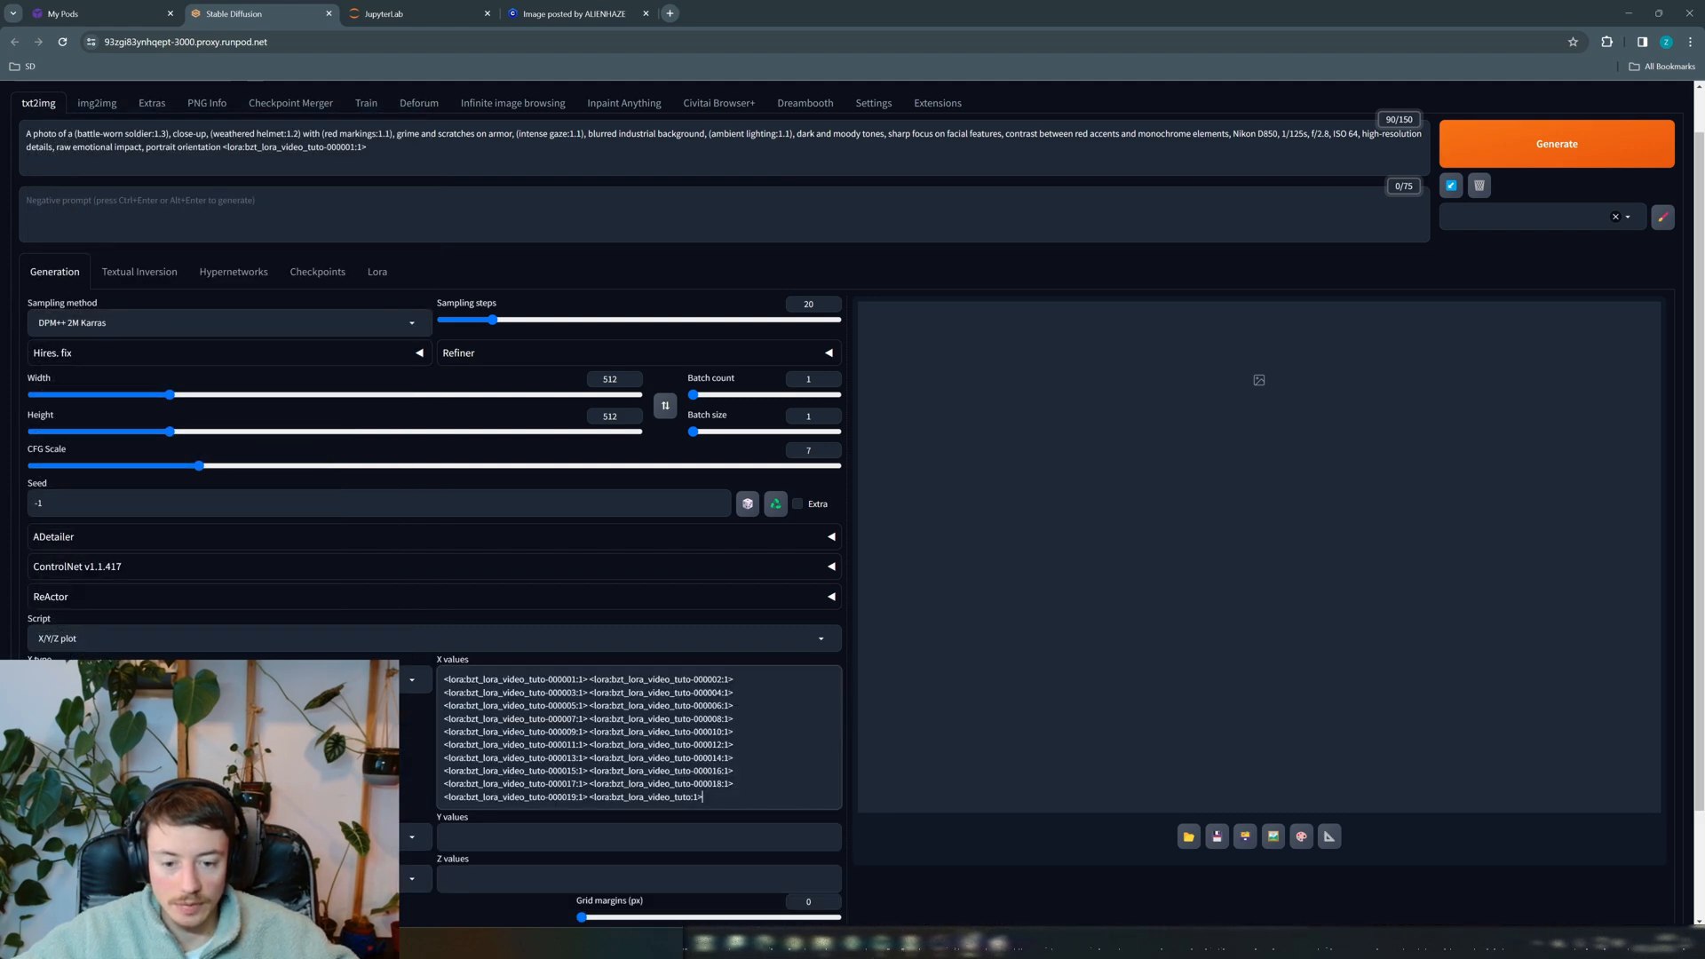
left_click(588, 680)
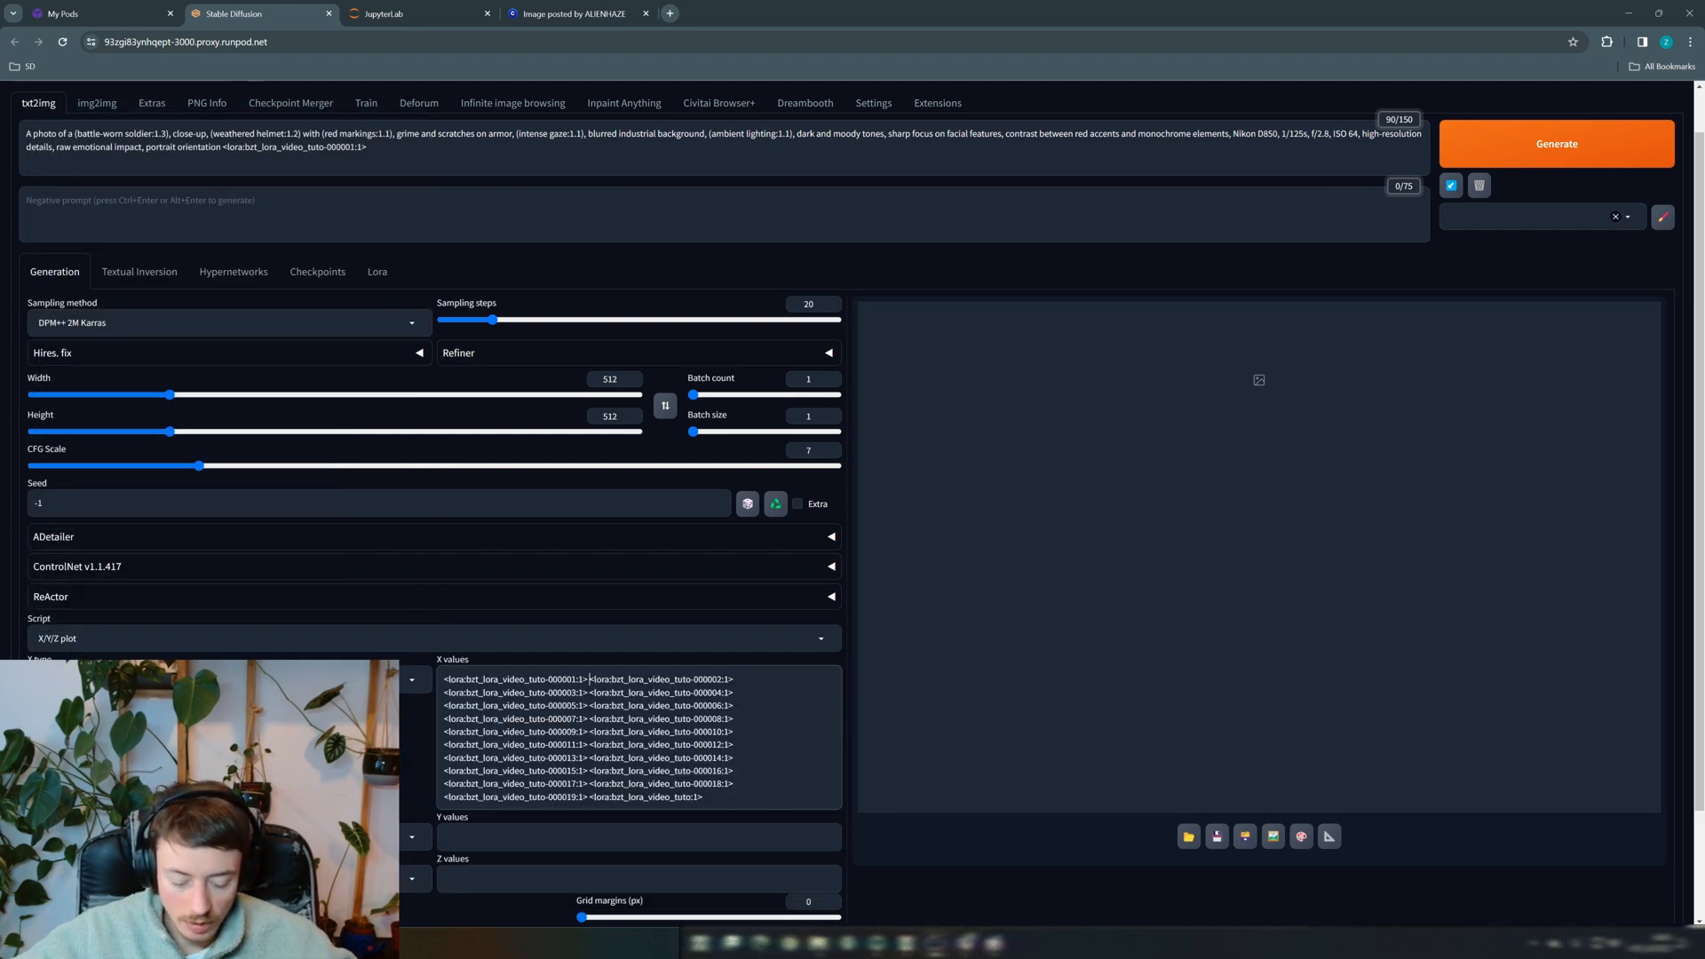
type(",")
left_click(588, 692)
type(",")
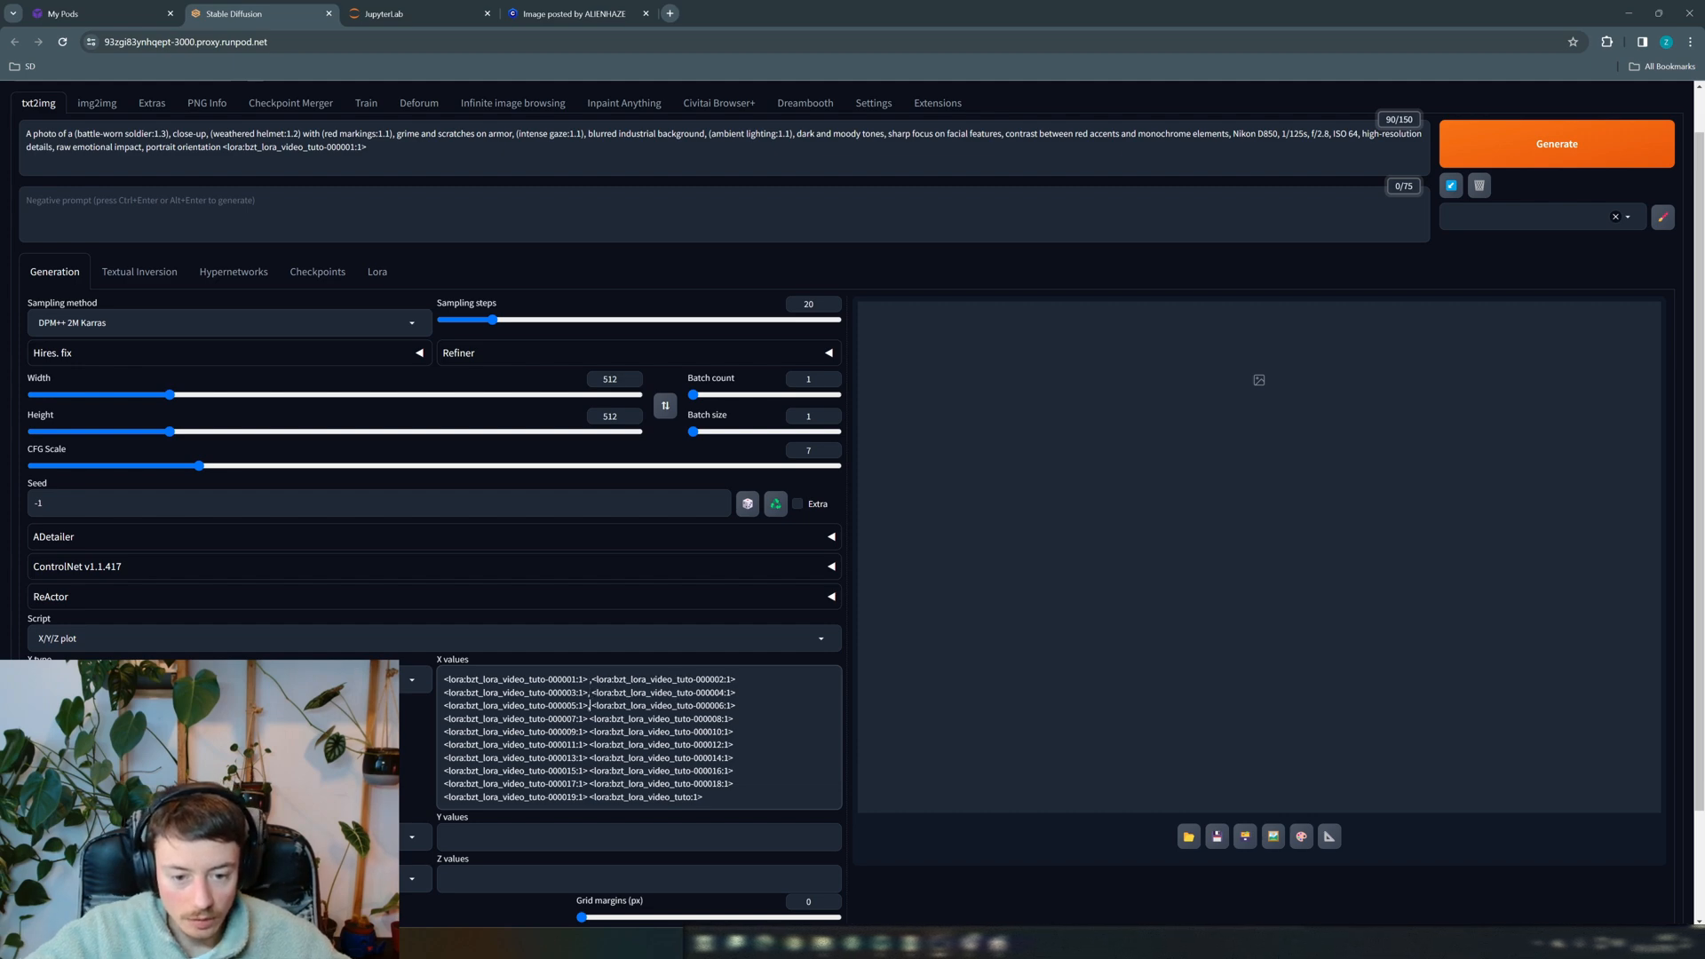
left_click(589, 732)
type(",")
left_click(588, 744)
type(",")
left_click(589, 757)
type(",")
left_click(589, 770)
type(",")
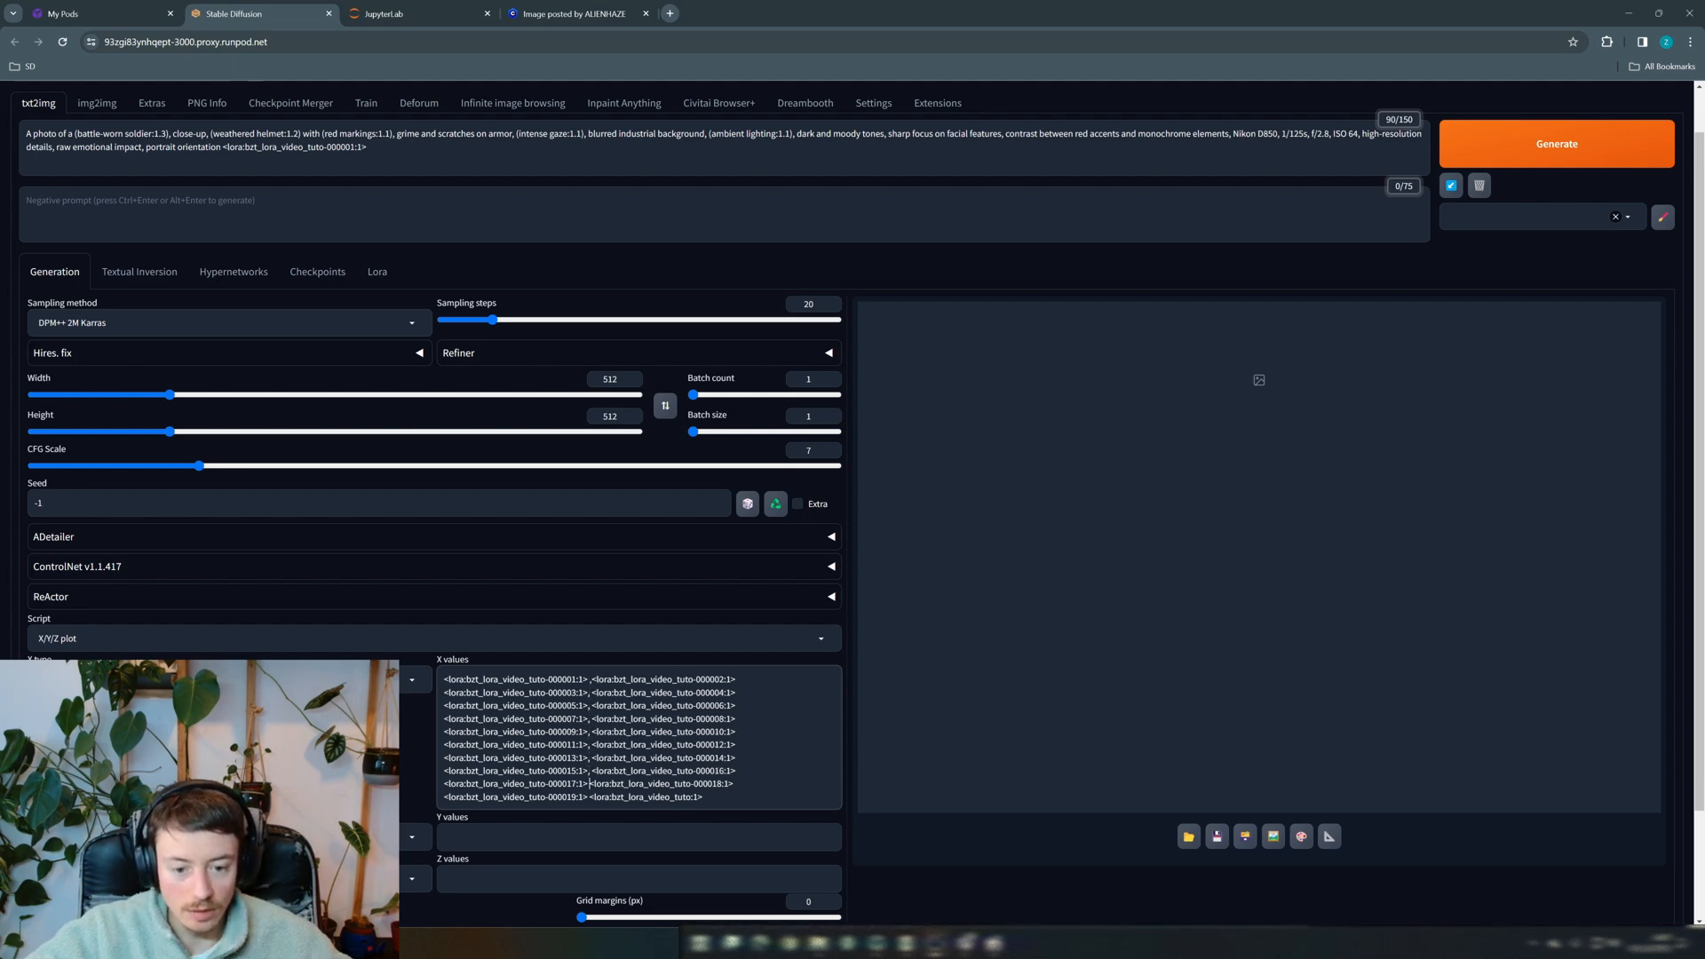
left_click(744, 679)
type(",")
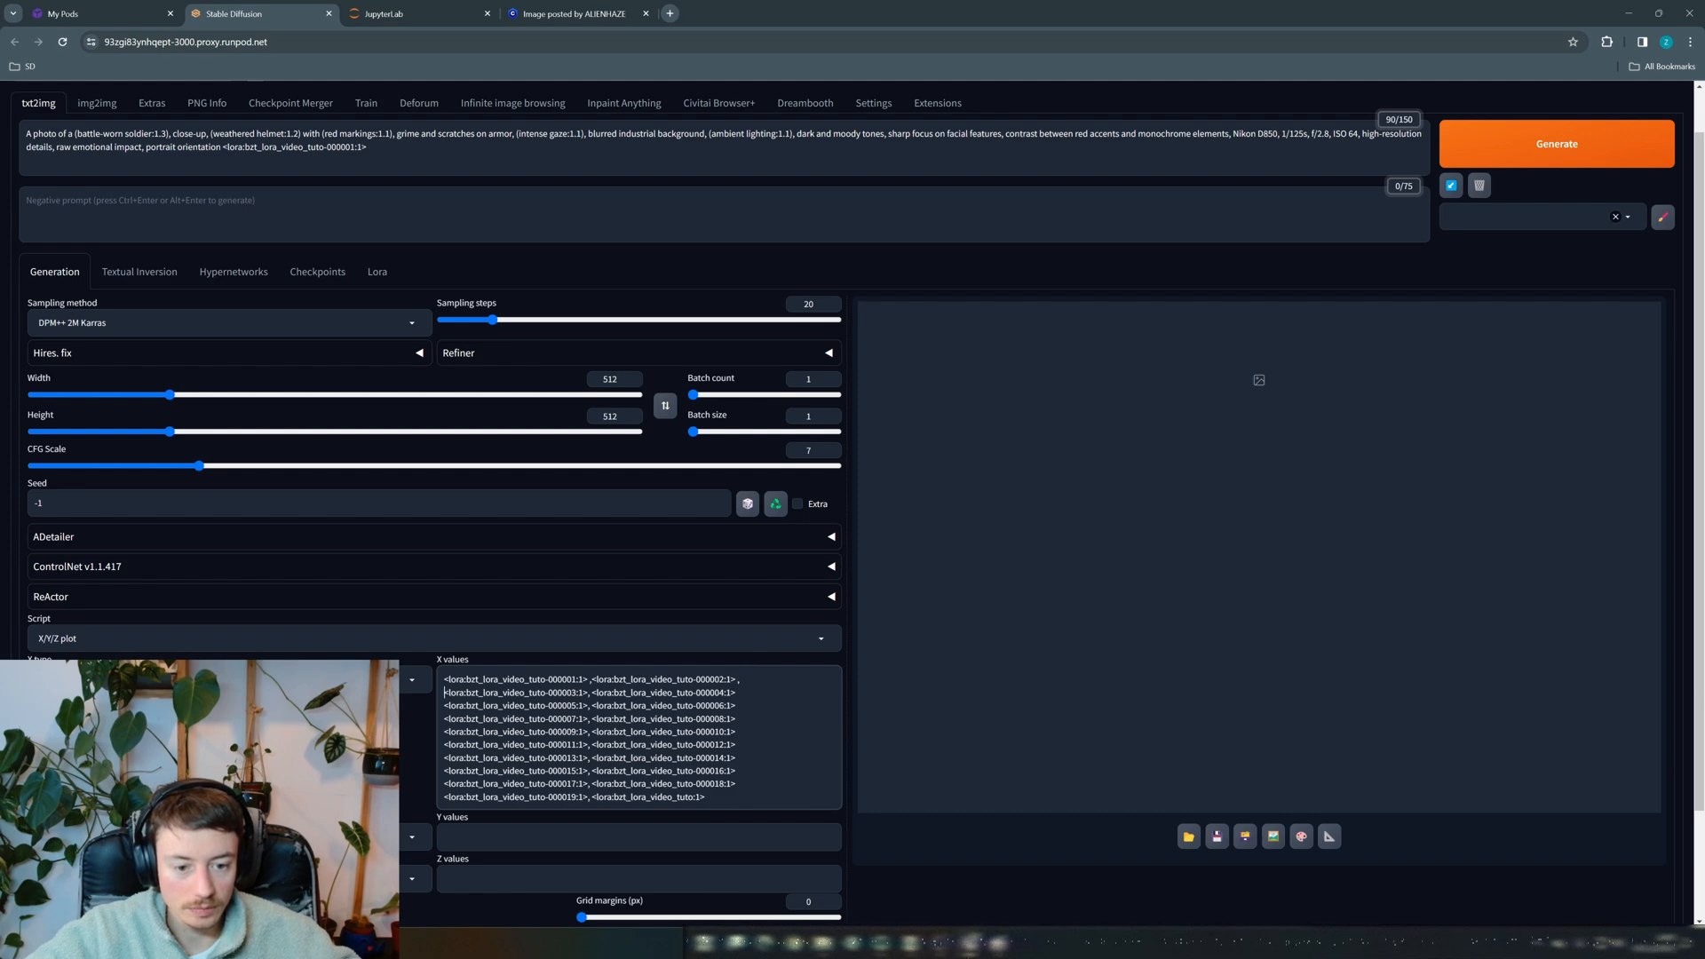
left_click(737, 732)
type(",")
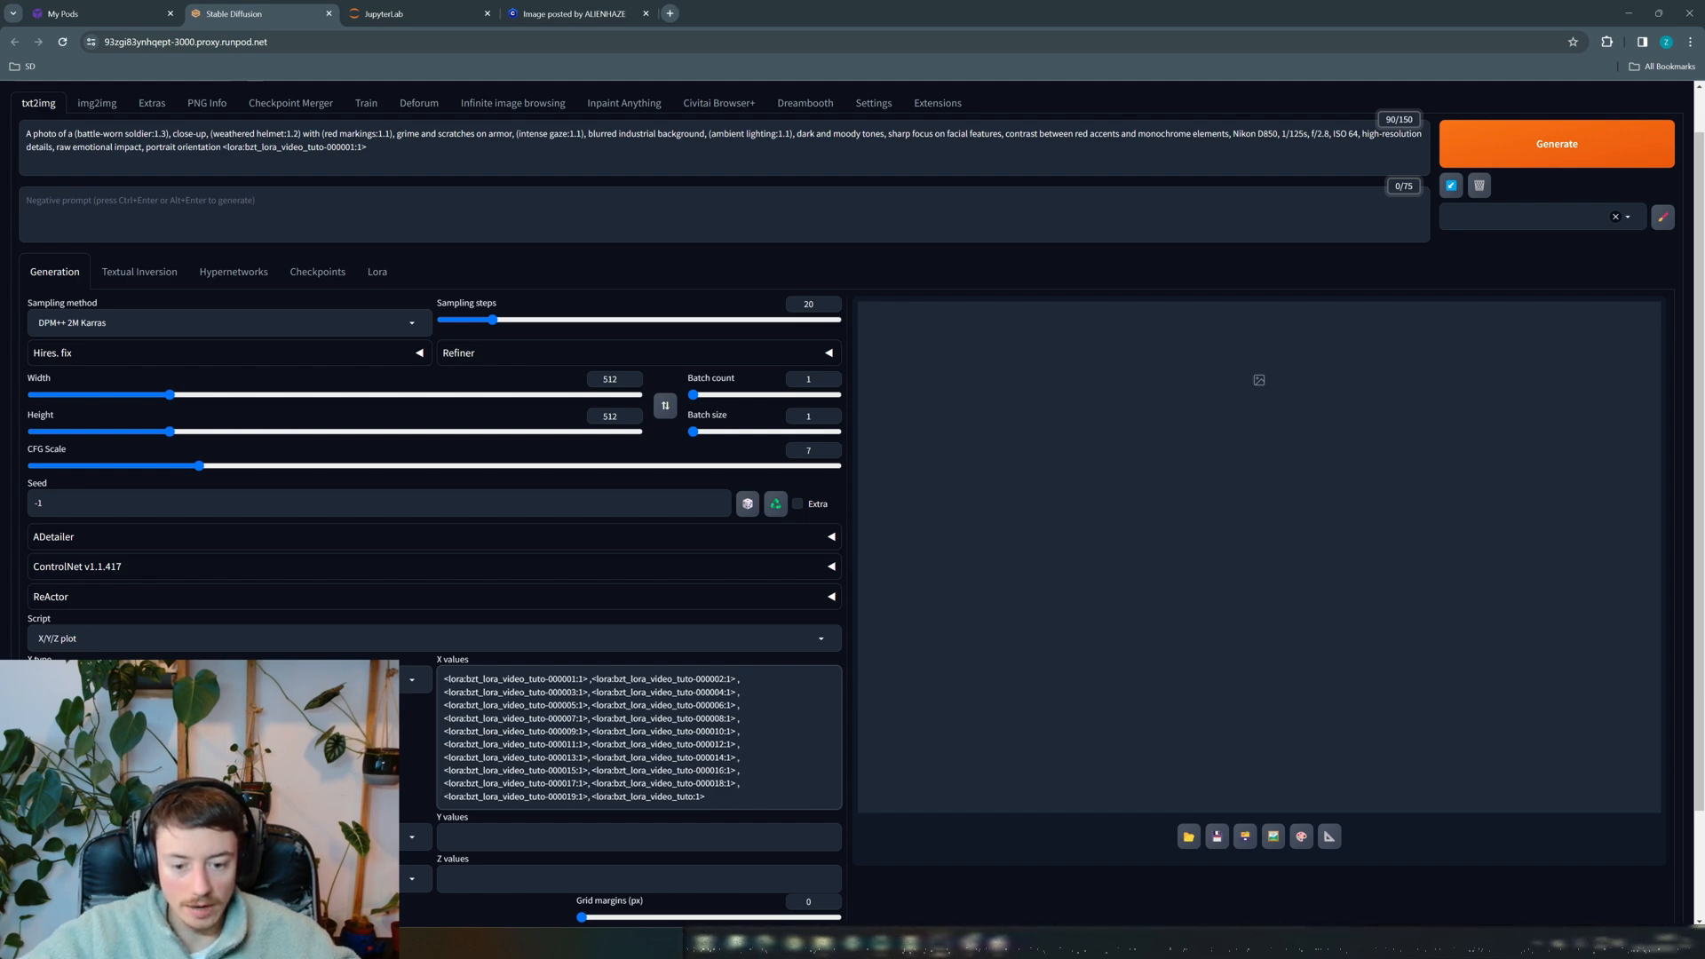
Insert the trigger word "bzt" before "soldier" in the prompt
scroll(852, 504, "up", 1)
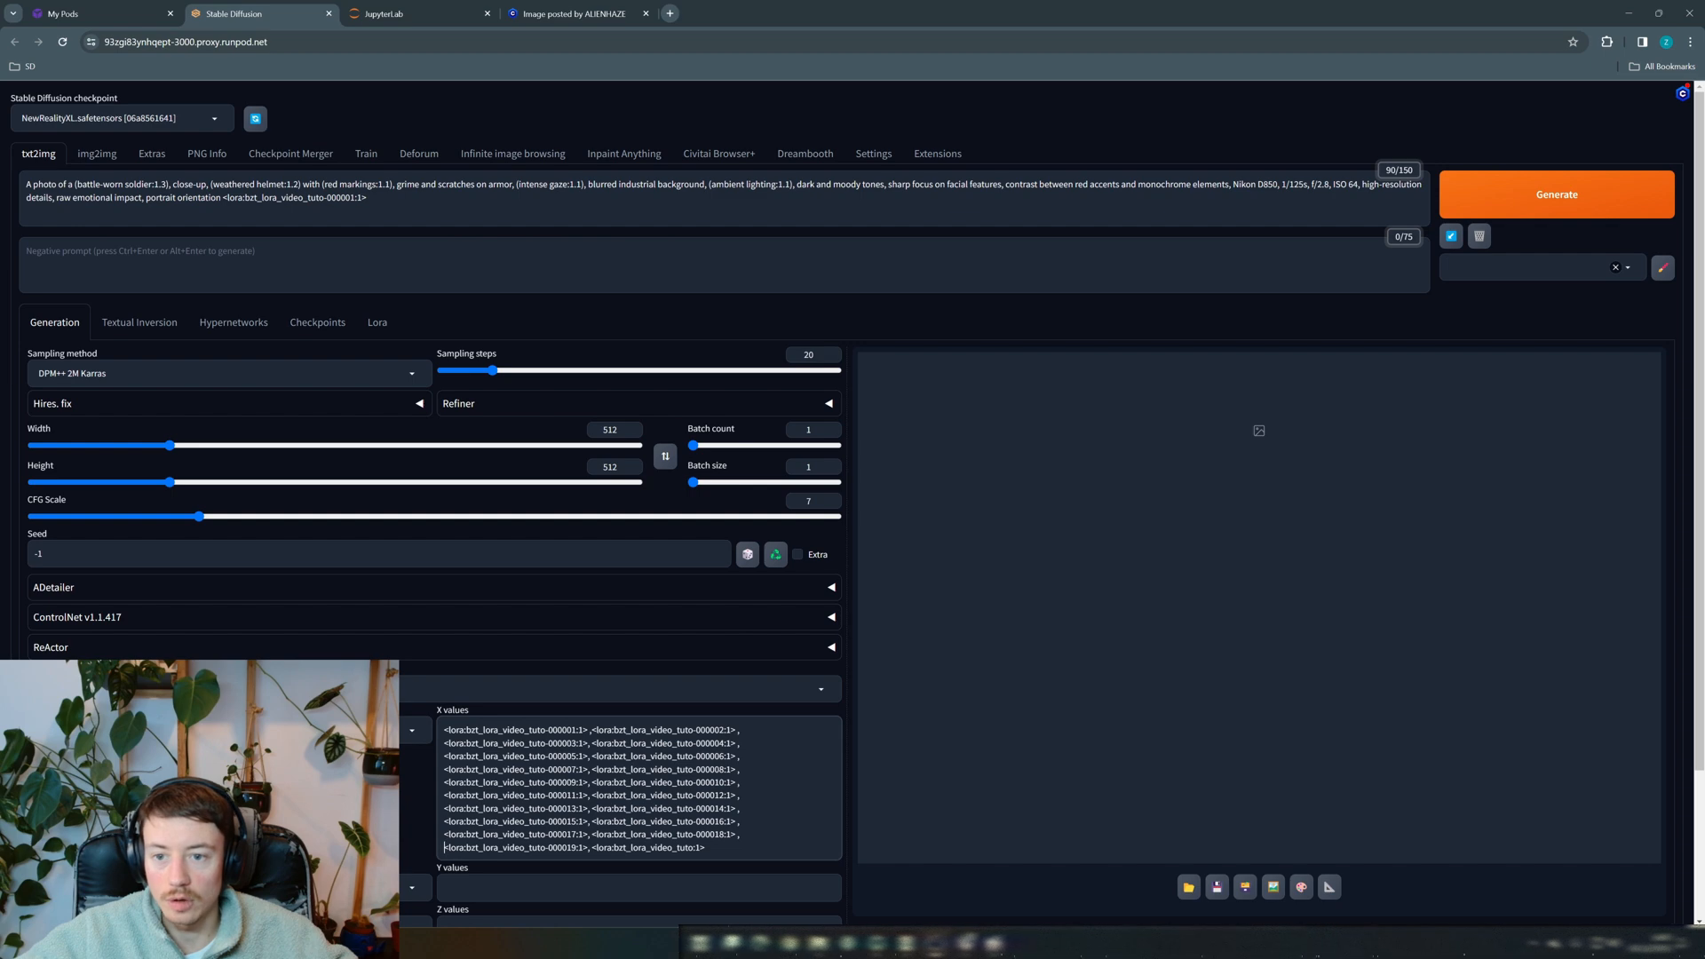
left_click(124, 185)
type("bzt")
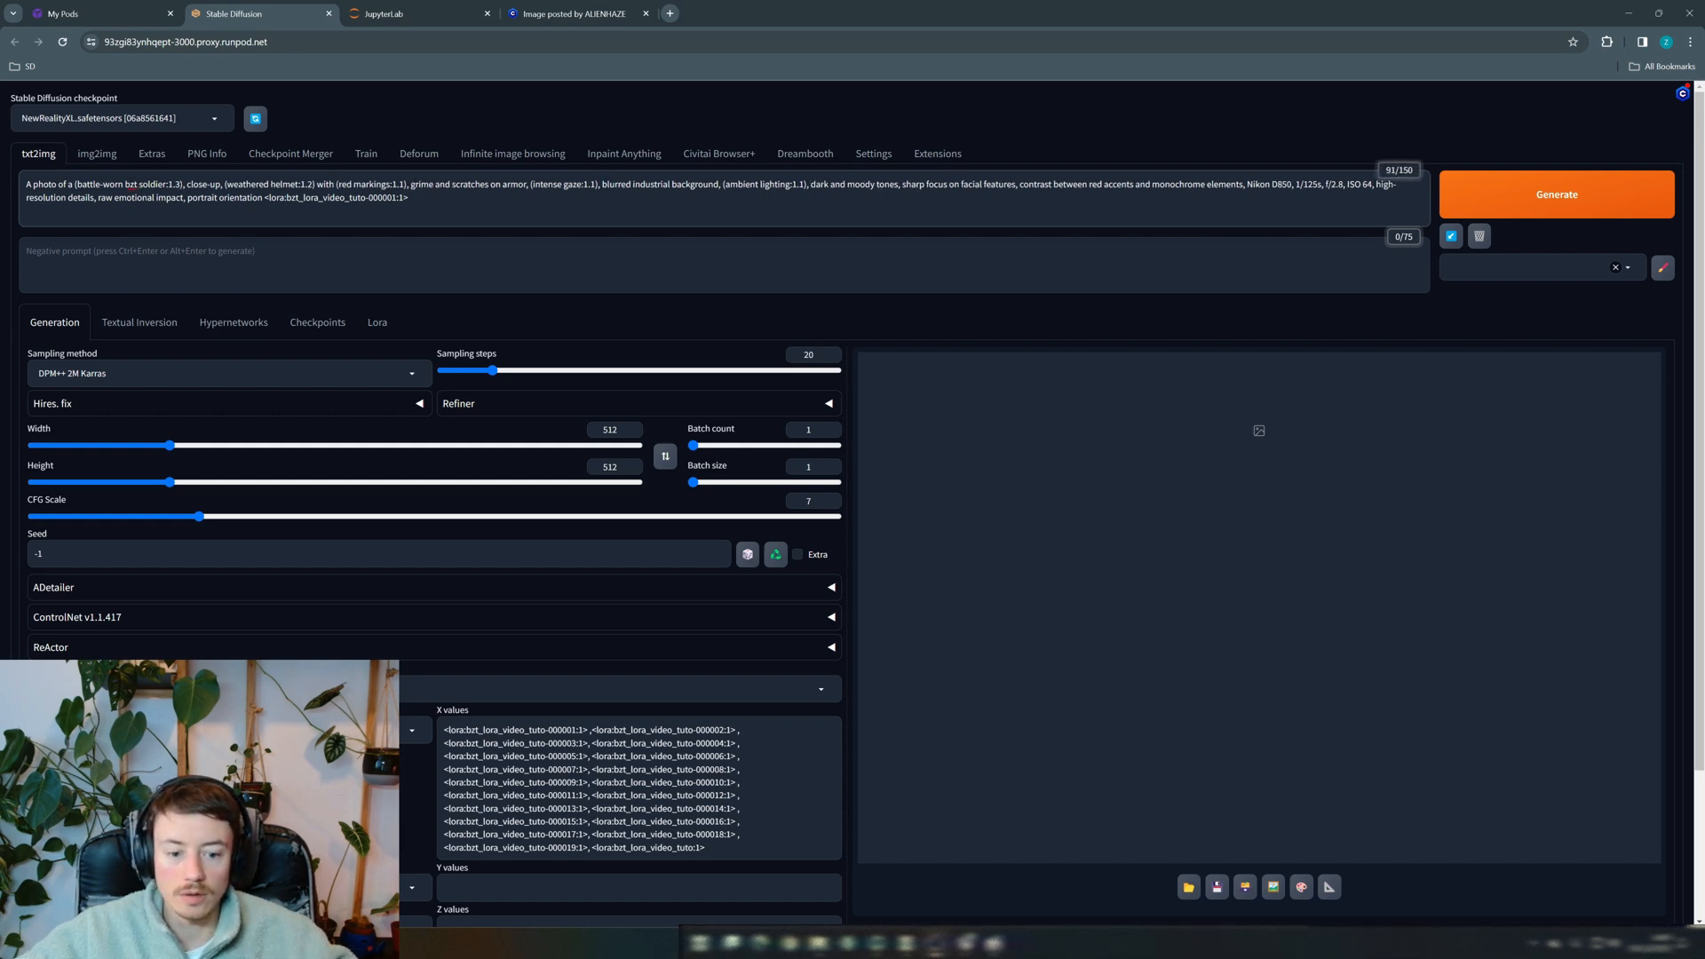
Set the image width and height to 1024 and start generating the LoRA comparison grid
double_click(632, 427)
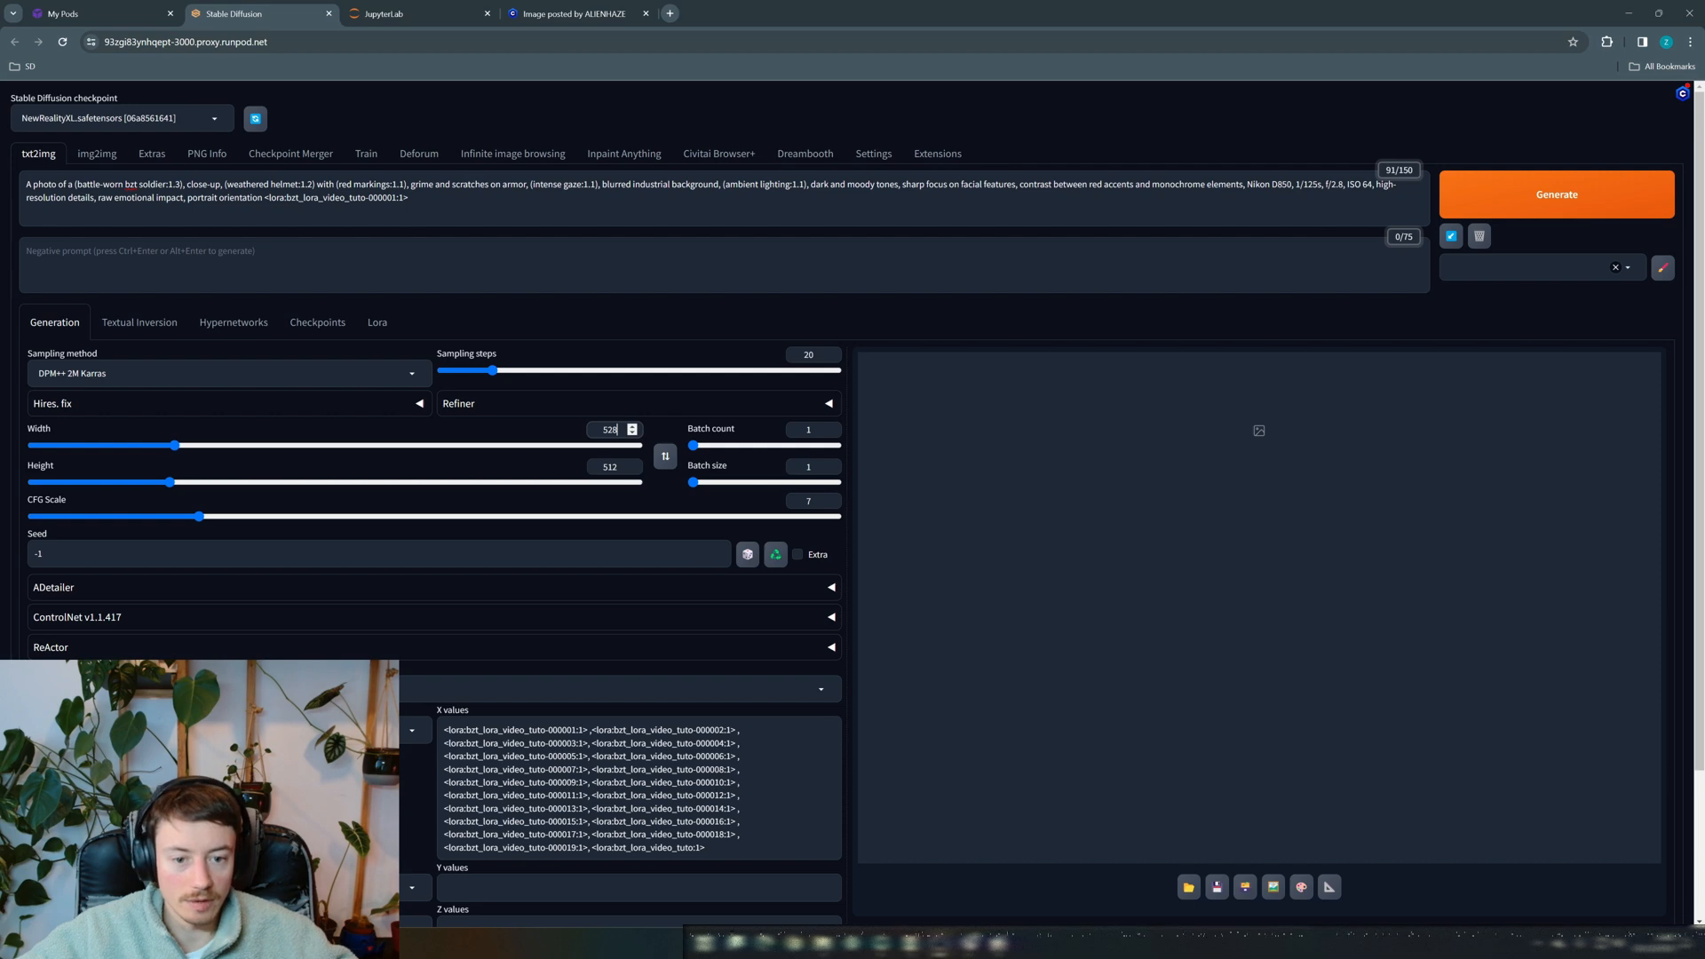
key("ctrl+a")
type("1024")
key("Tab")
type("1024")
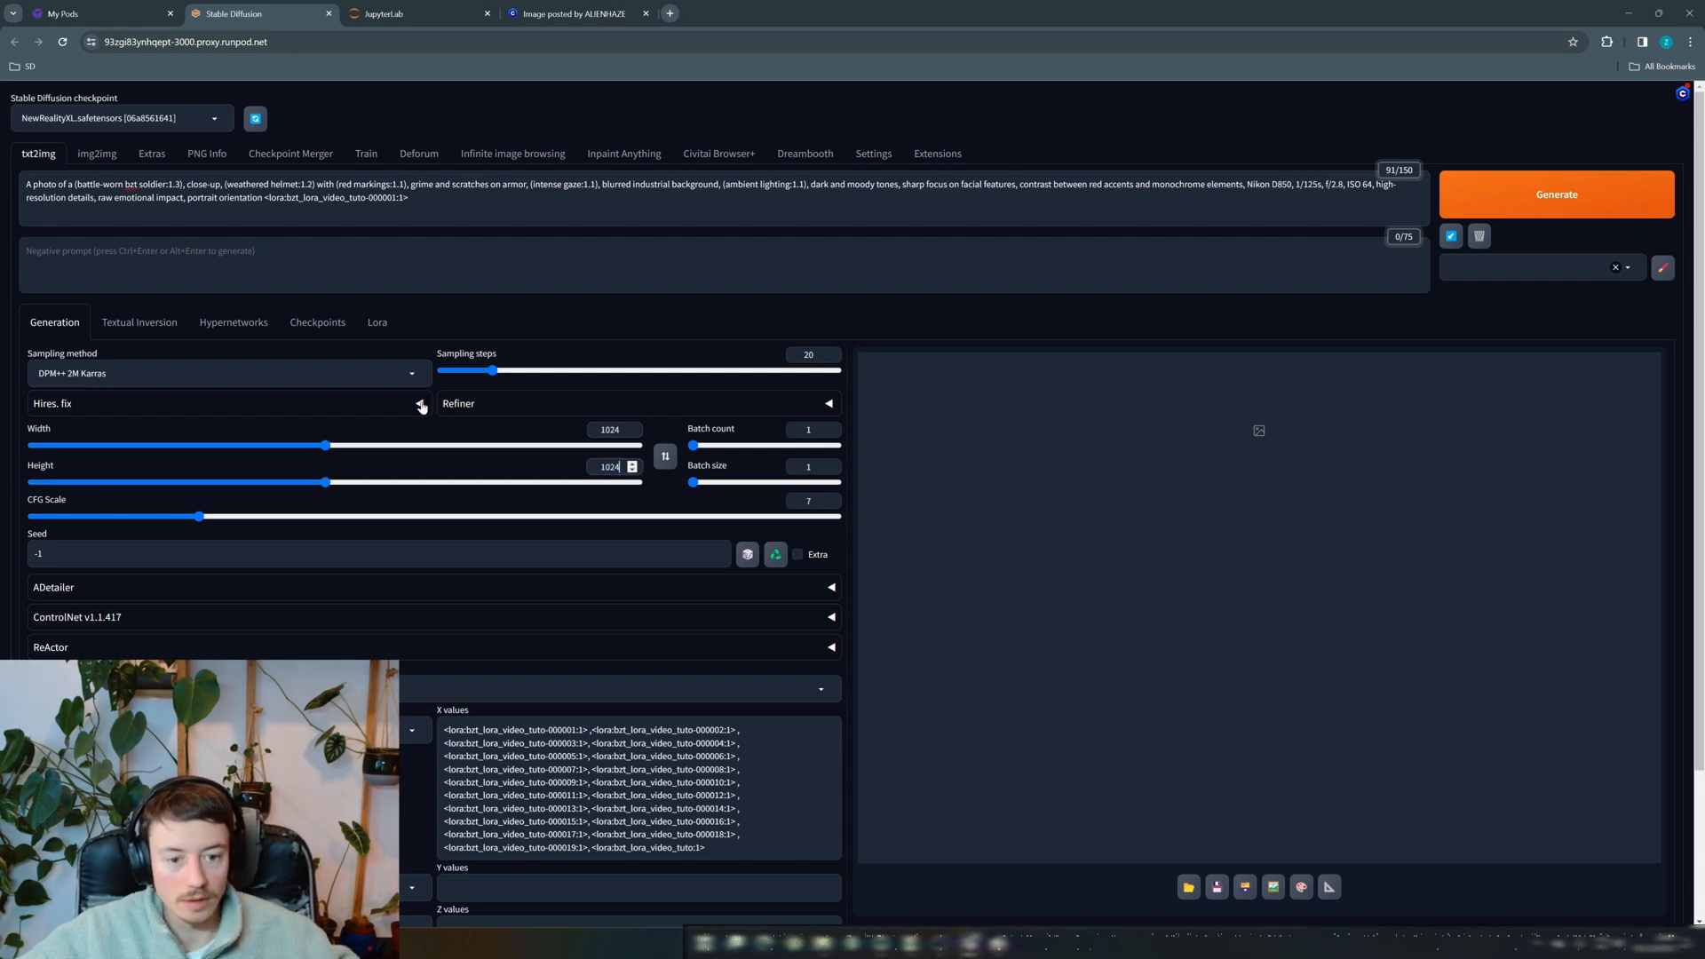
left_click(1556, 194)
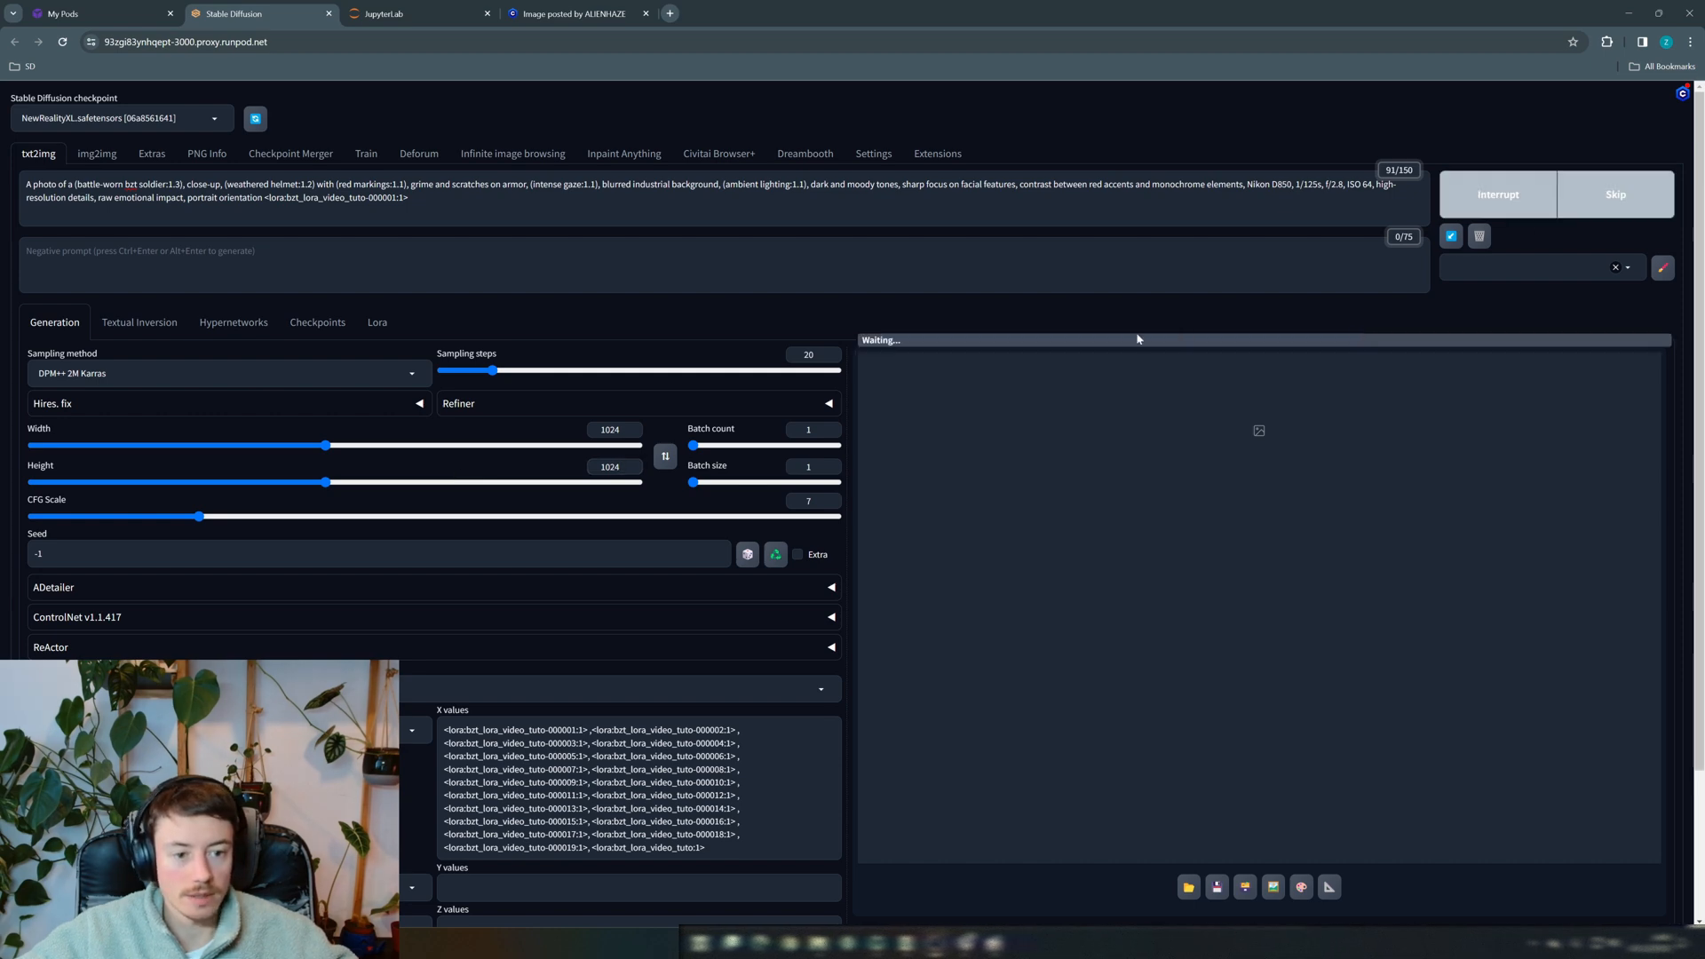
scroll(901, 351, "down", 2)
scroll(901, 351, "up", 2)
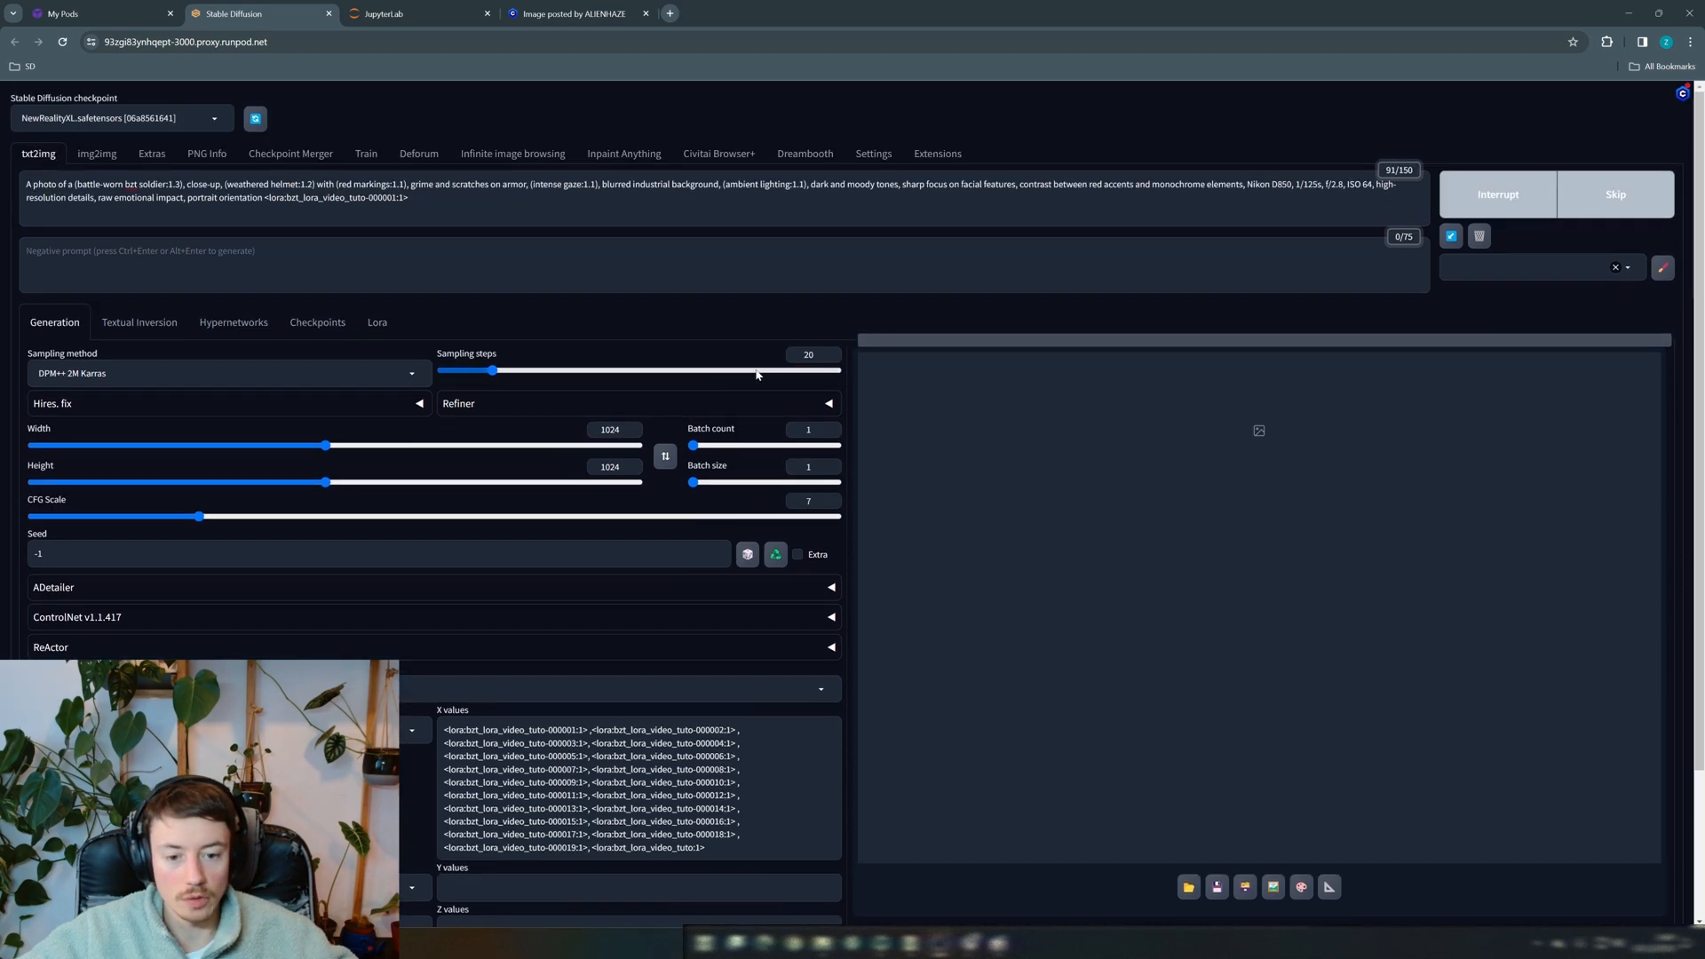
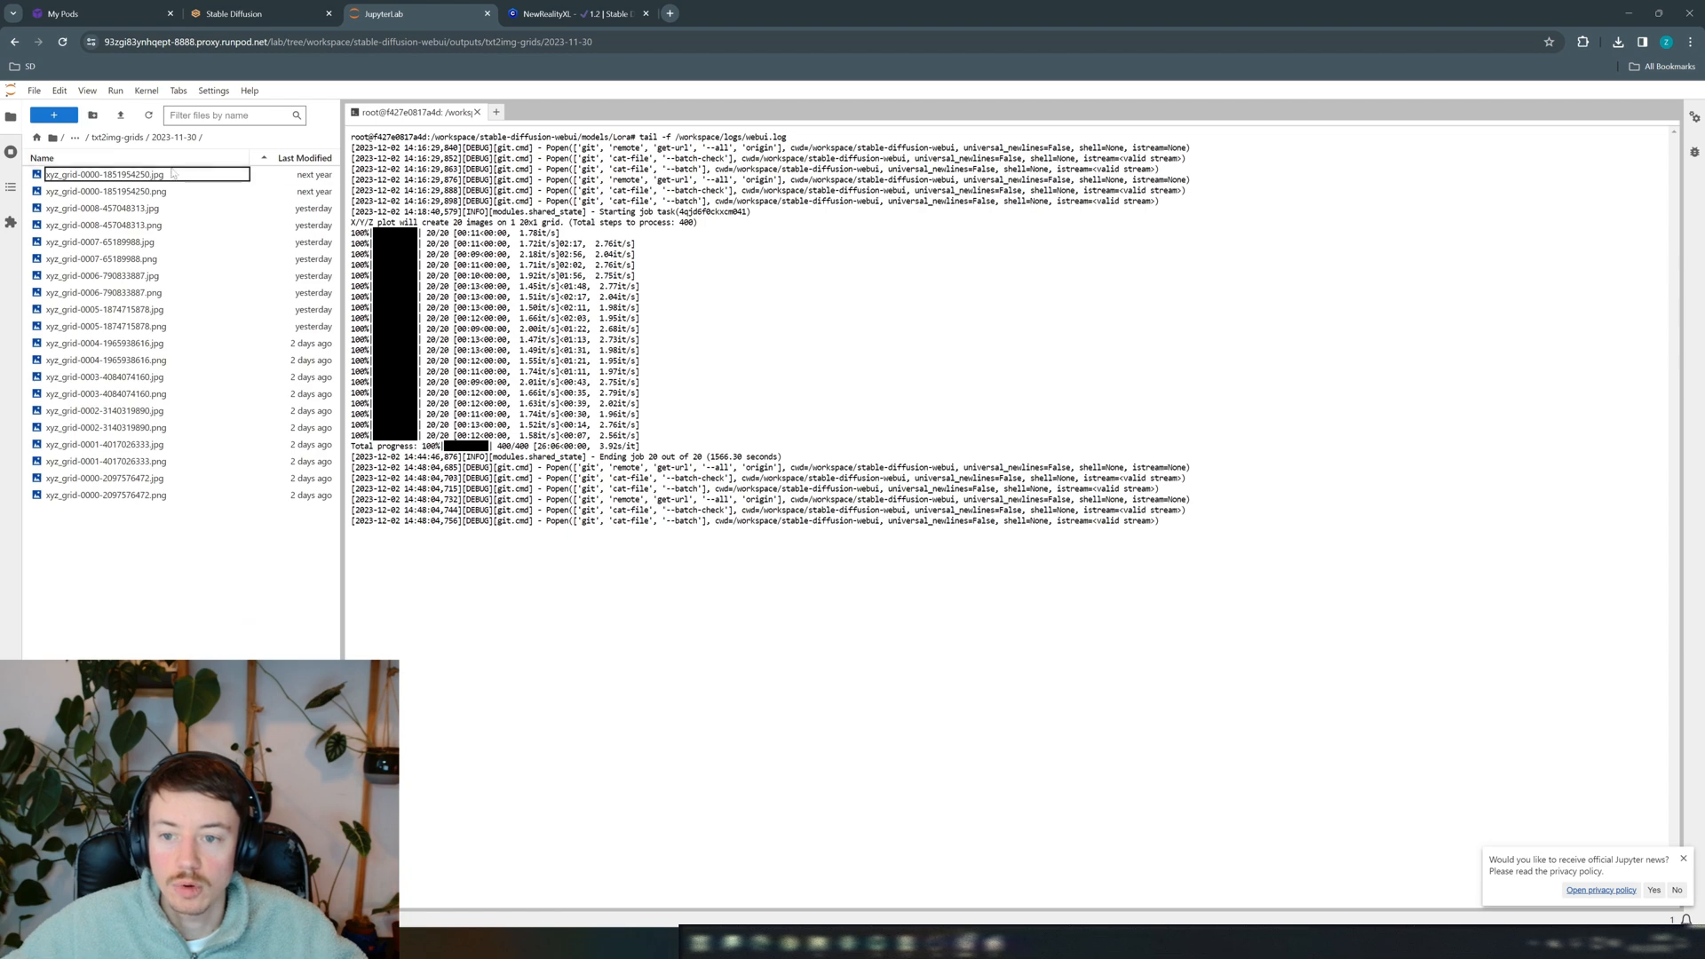
Preview xyz_grid-0000-1851954250.png in JupyterLab, close it, and open the copy in the desktop result folder in a maximized, zoomed-in viewer
double_click(164, 191)
left_click(620, 112)
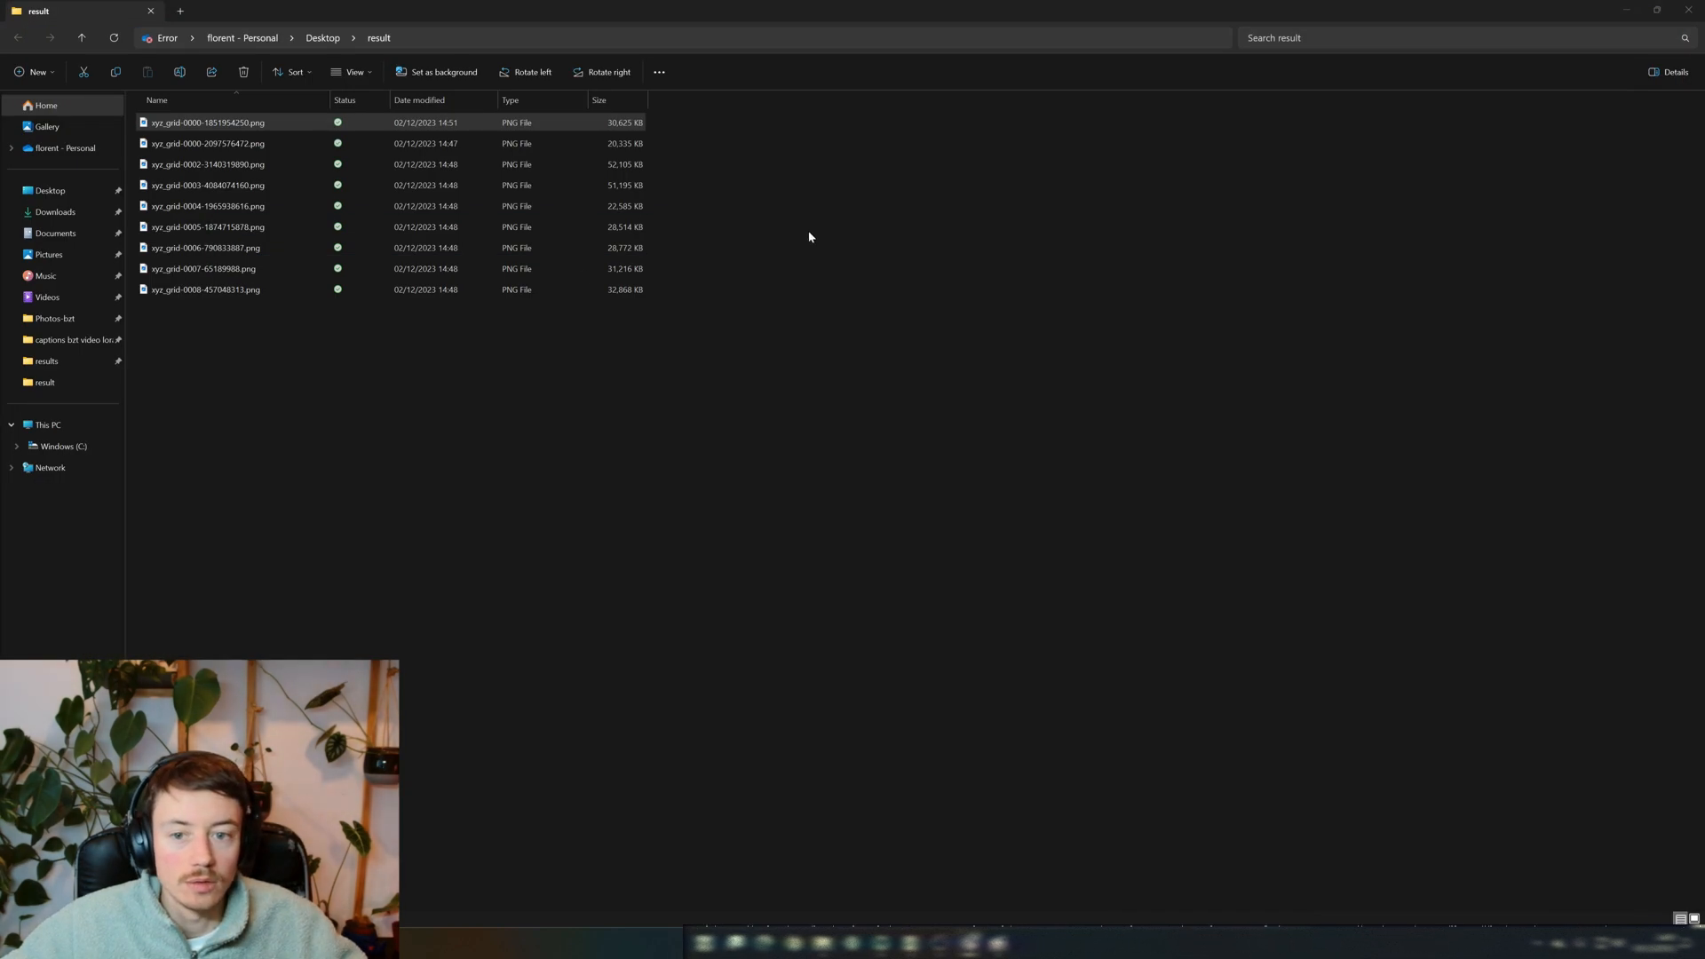
left_click(547, 327)
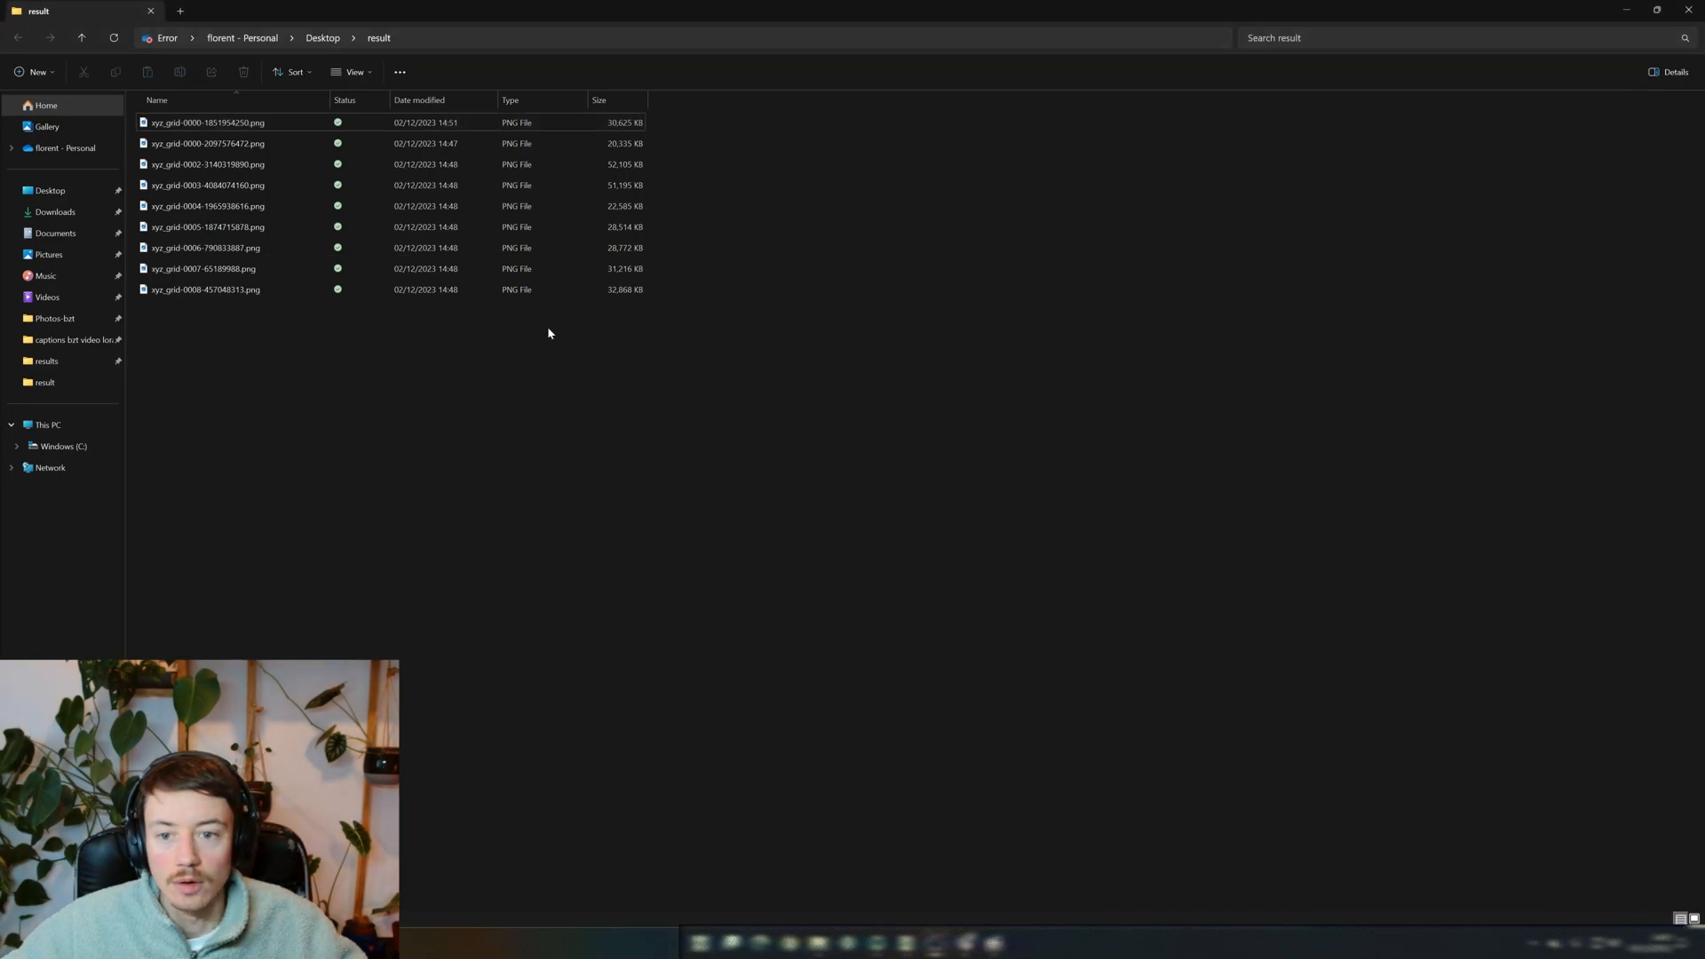
double_click(237, 127)
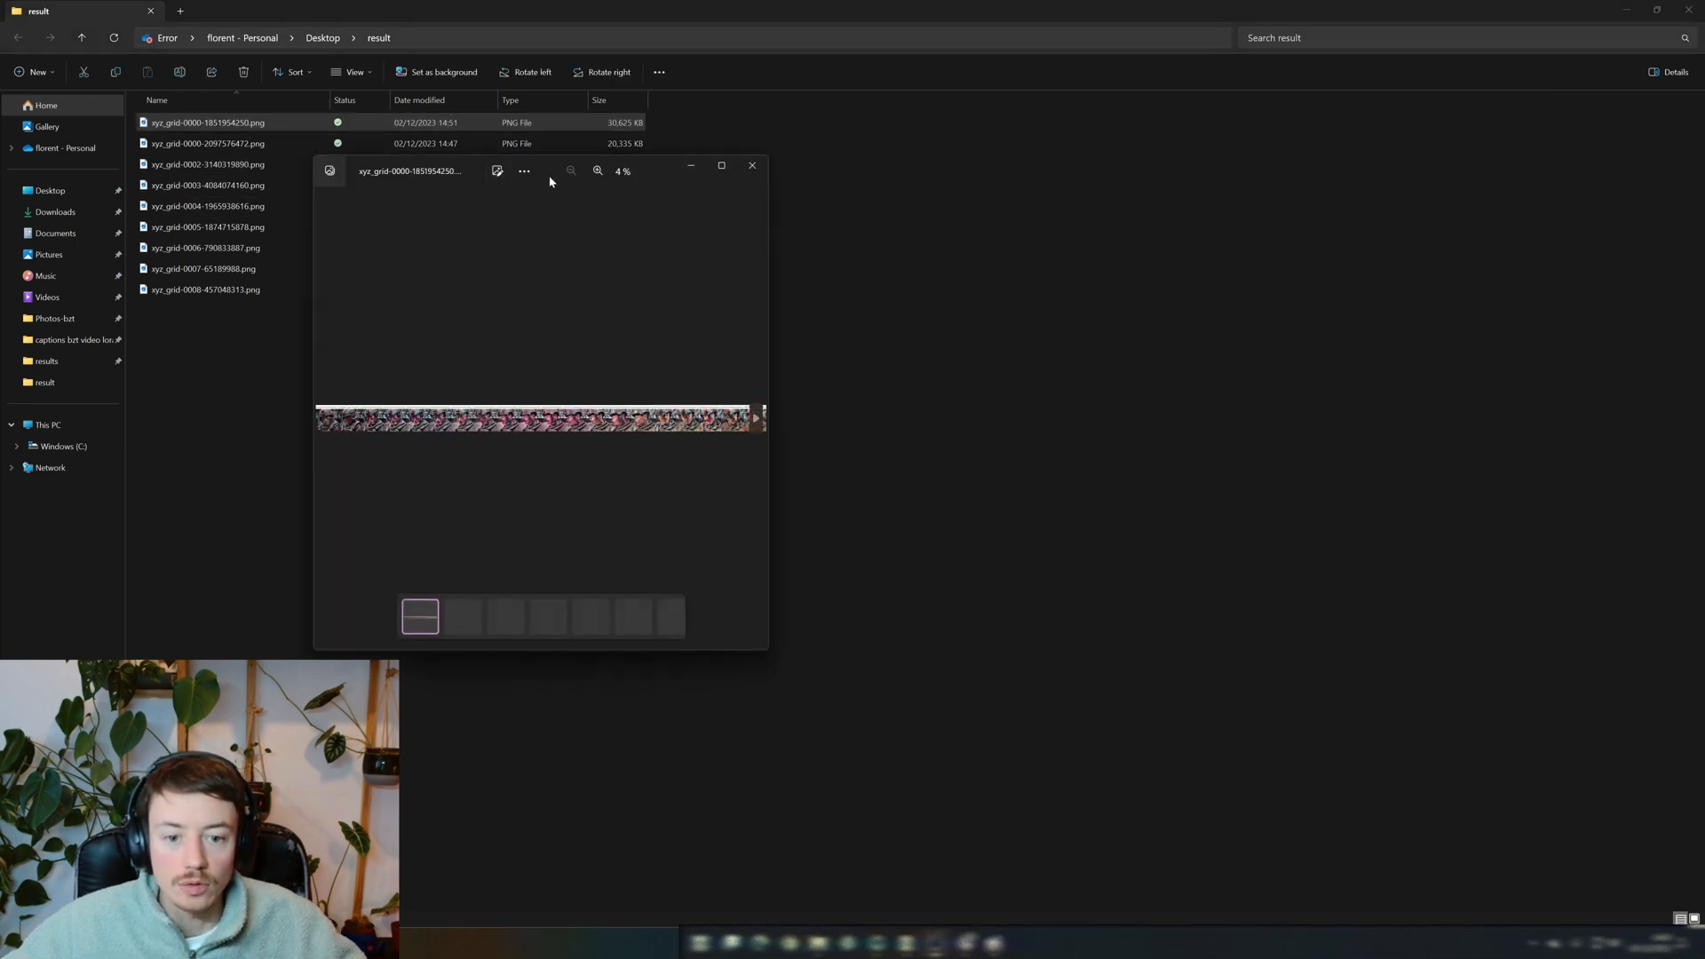
scroll(681, 225, "up", 5)
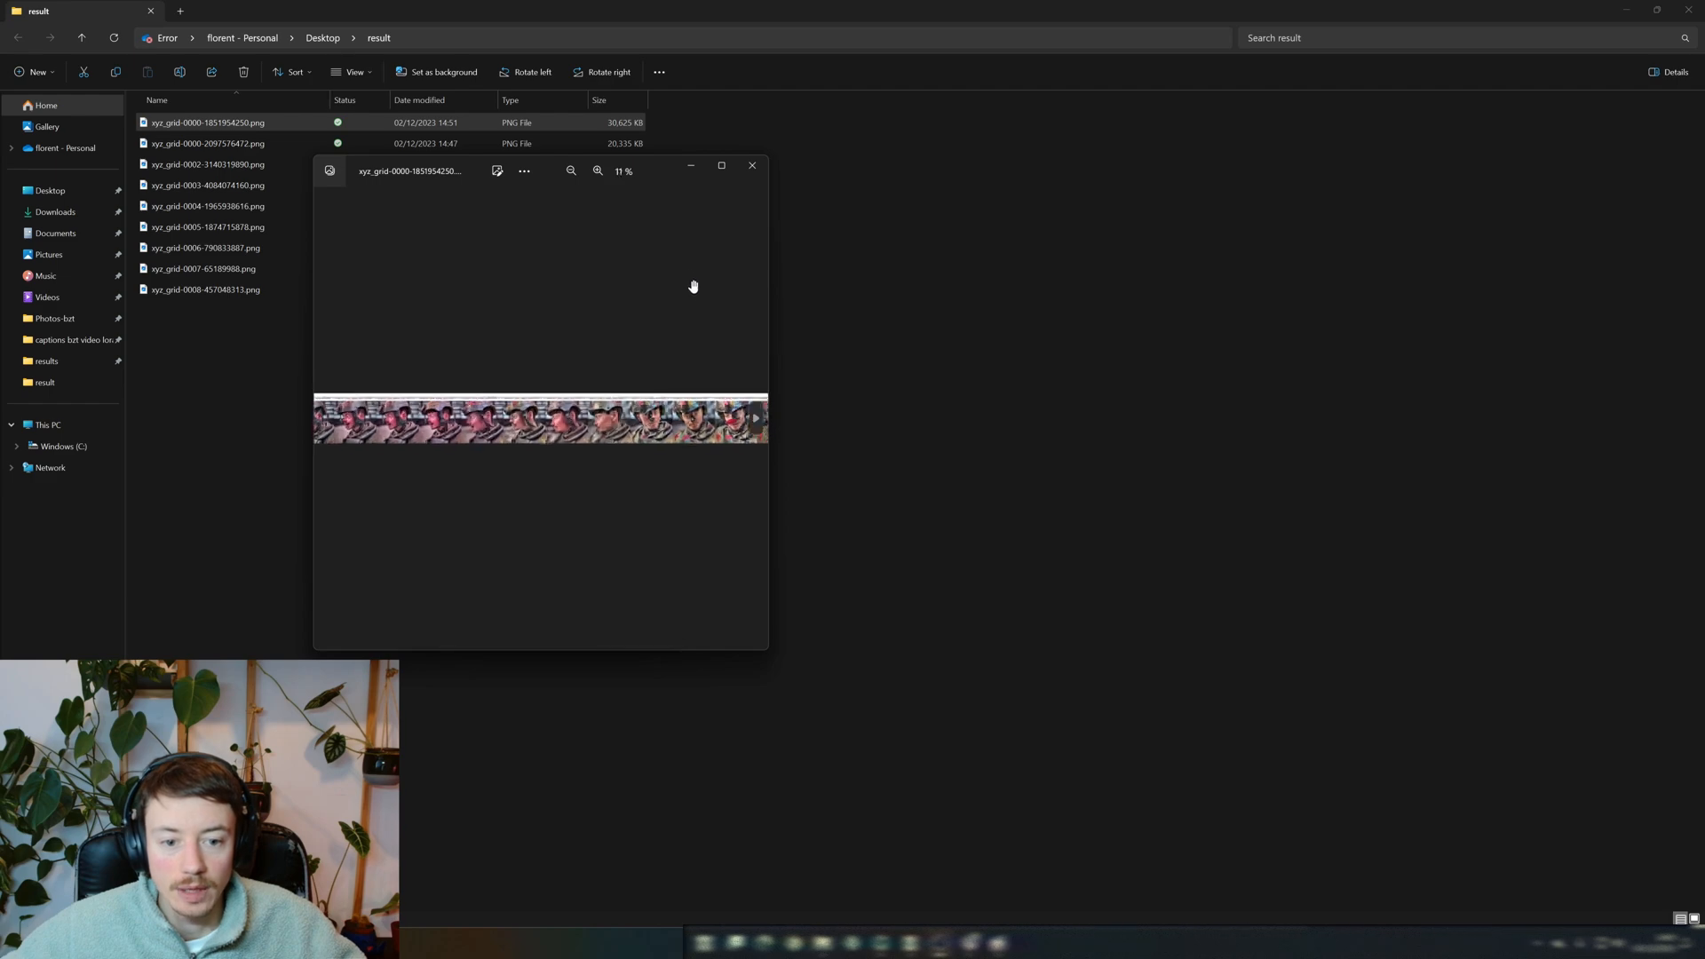
left_click(723, 166)
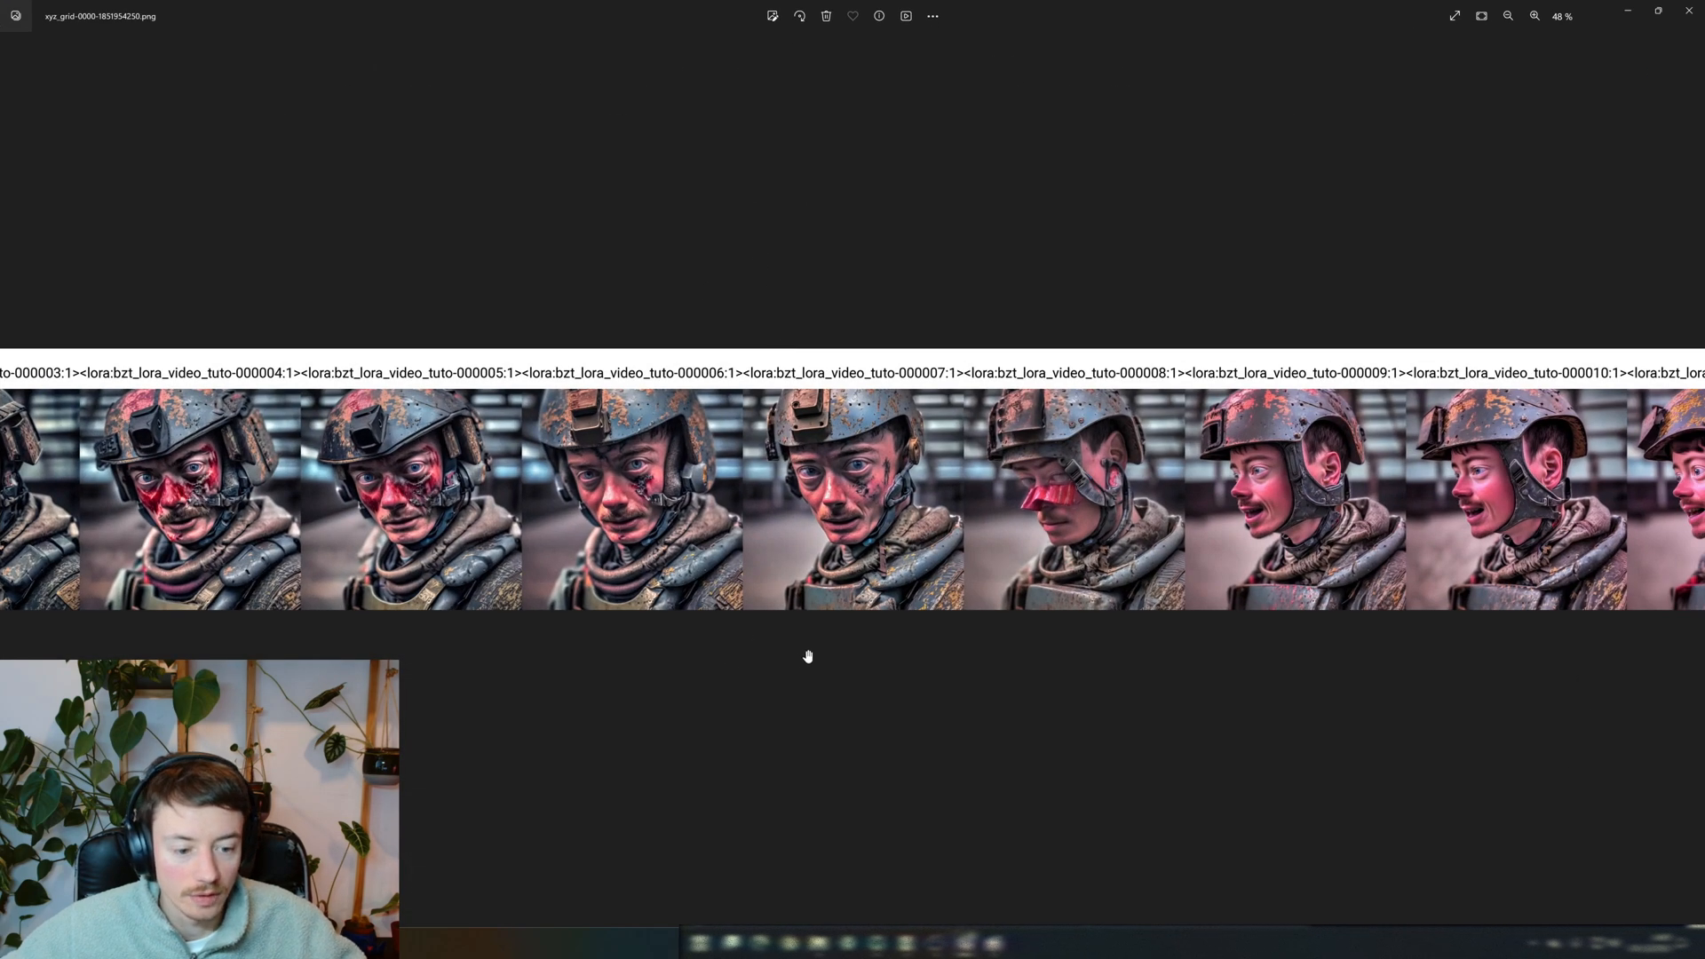
Compare the soldier portraits in xyz_grid-0000-1851954250.png from LoRA epoch 000001 through the final epoch, and close the image
left_click_drag(613, 658, 1176, 651)
scroll(998, 642, "up", 2)
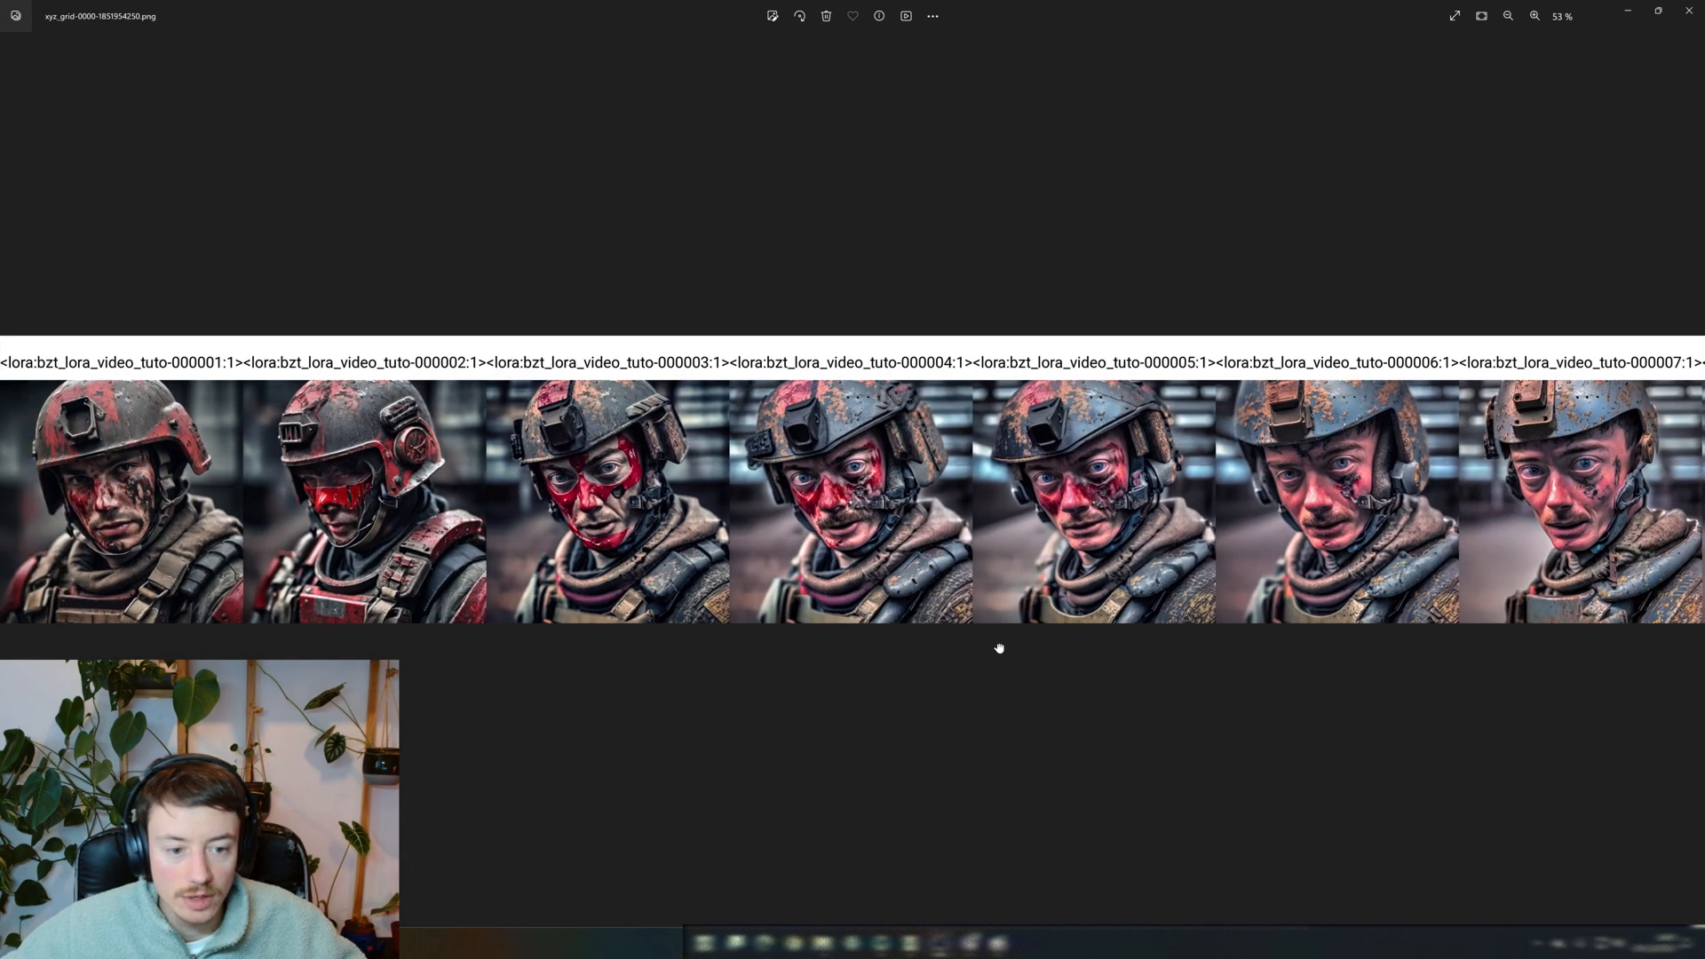
scroll(953, 651, "up", 1)
left_click_drag(883, 650, 998, 648)
left_click_drag(1016, 558, 800, 561)
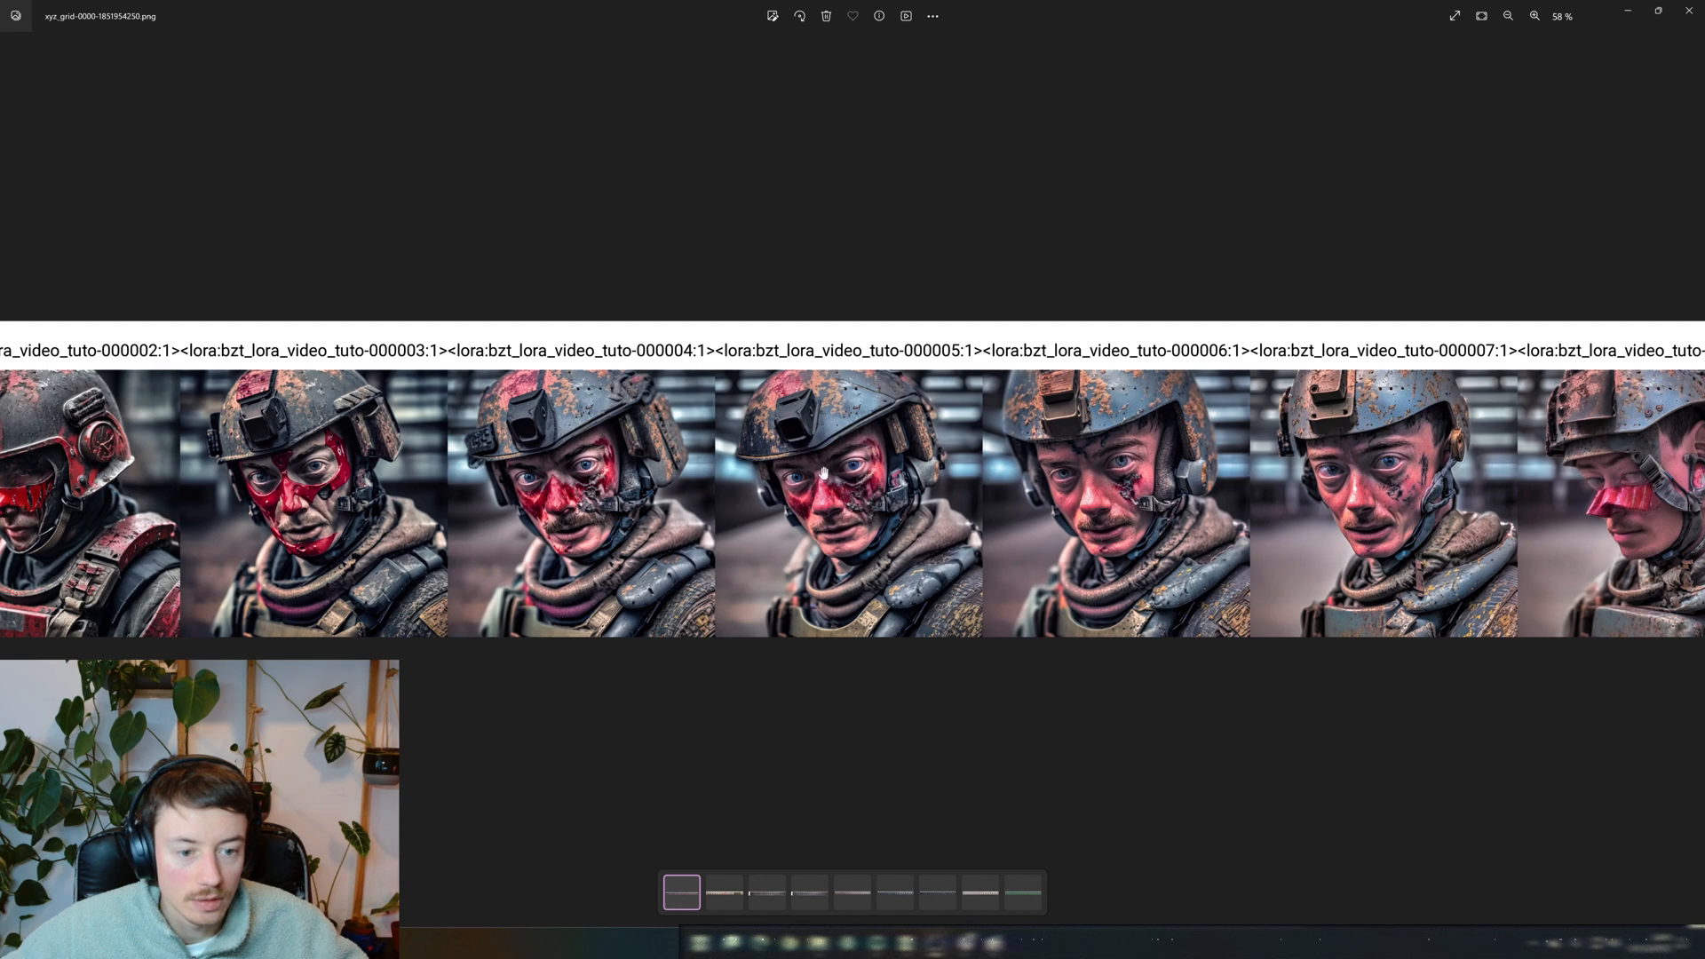
left_click_drag(938, 590, 840, 606)
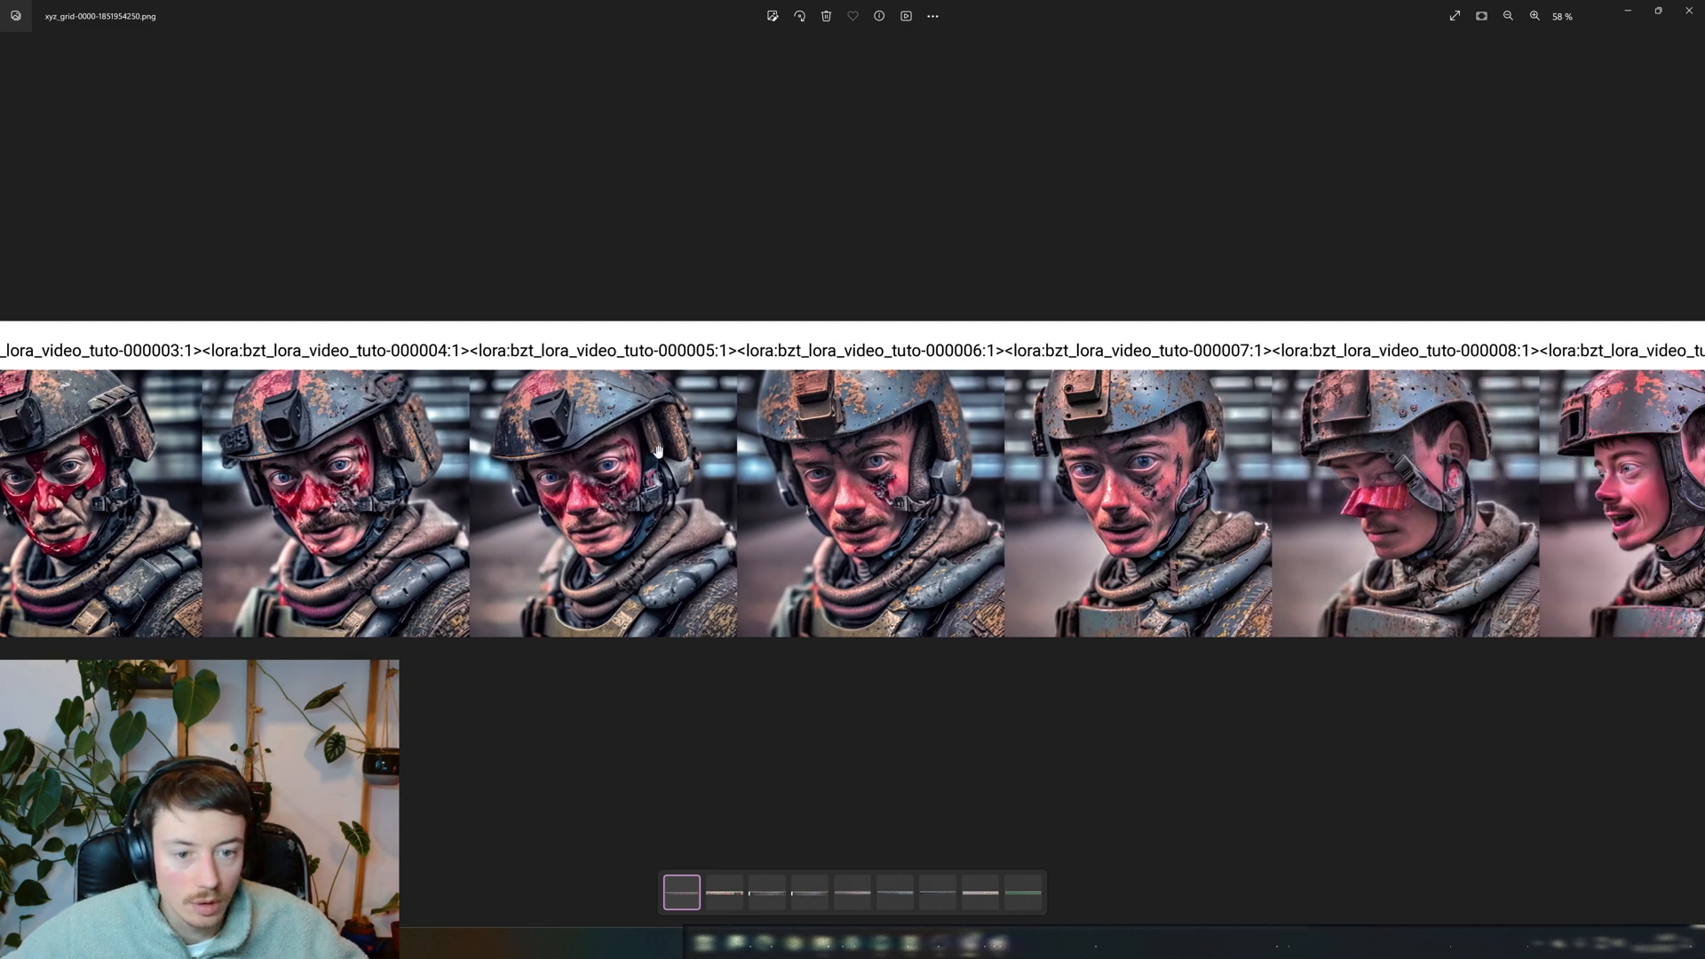
mouse_move(442, 468)
left_mouse_down()
mouse_move(921, 483)
mouse_move(474, 478)
left_mouse_up()
left_click_drag(780, 480, 539, 482)
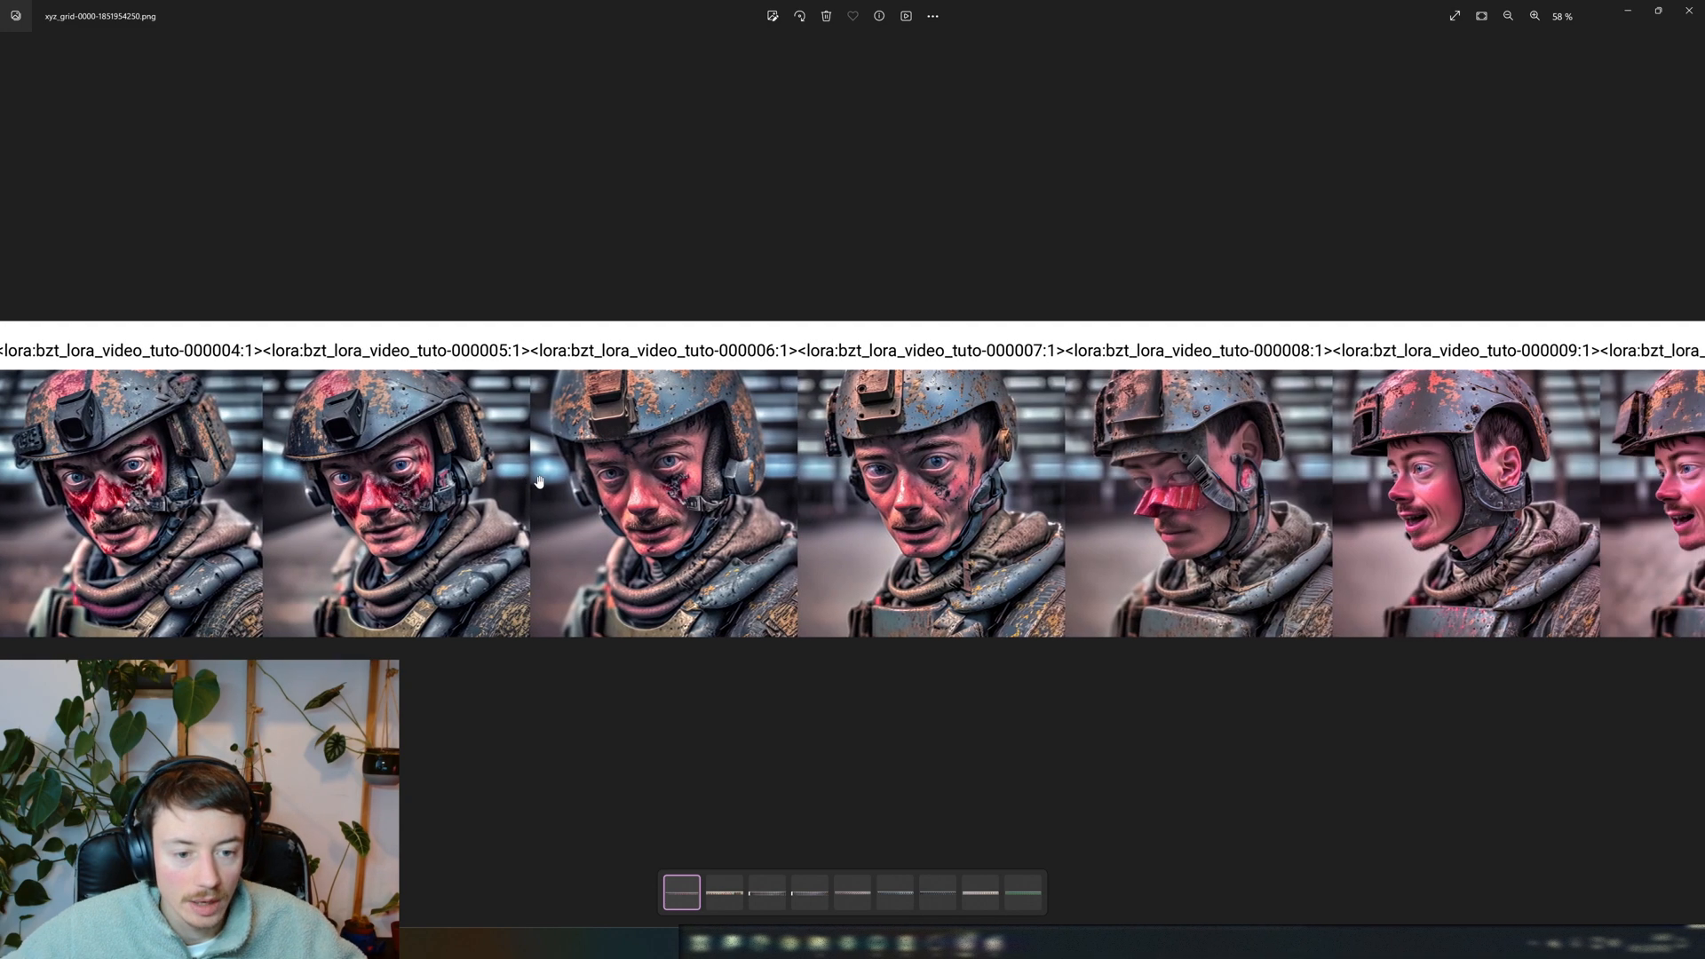
left_click_drag(934, 526, 739, 447)
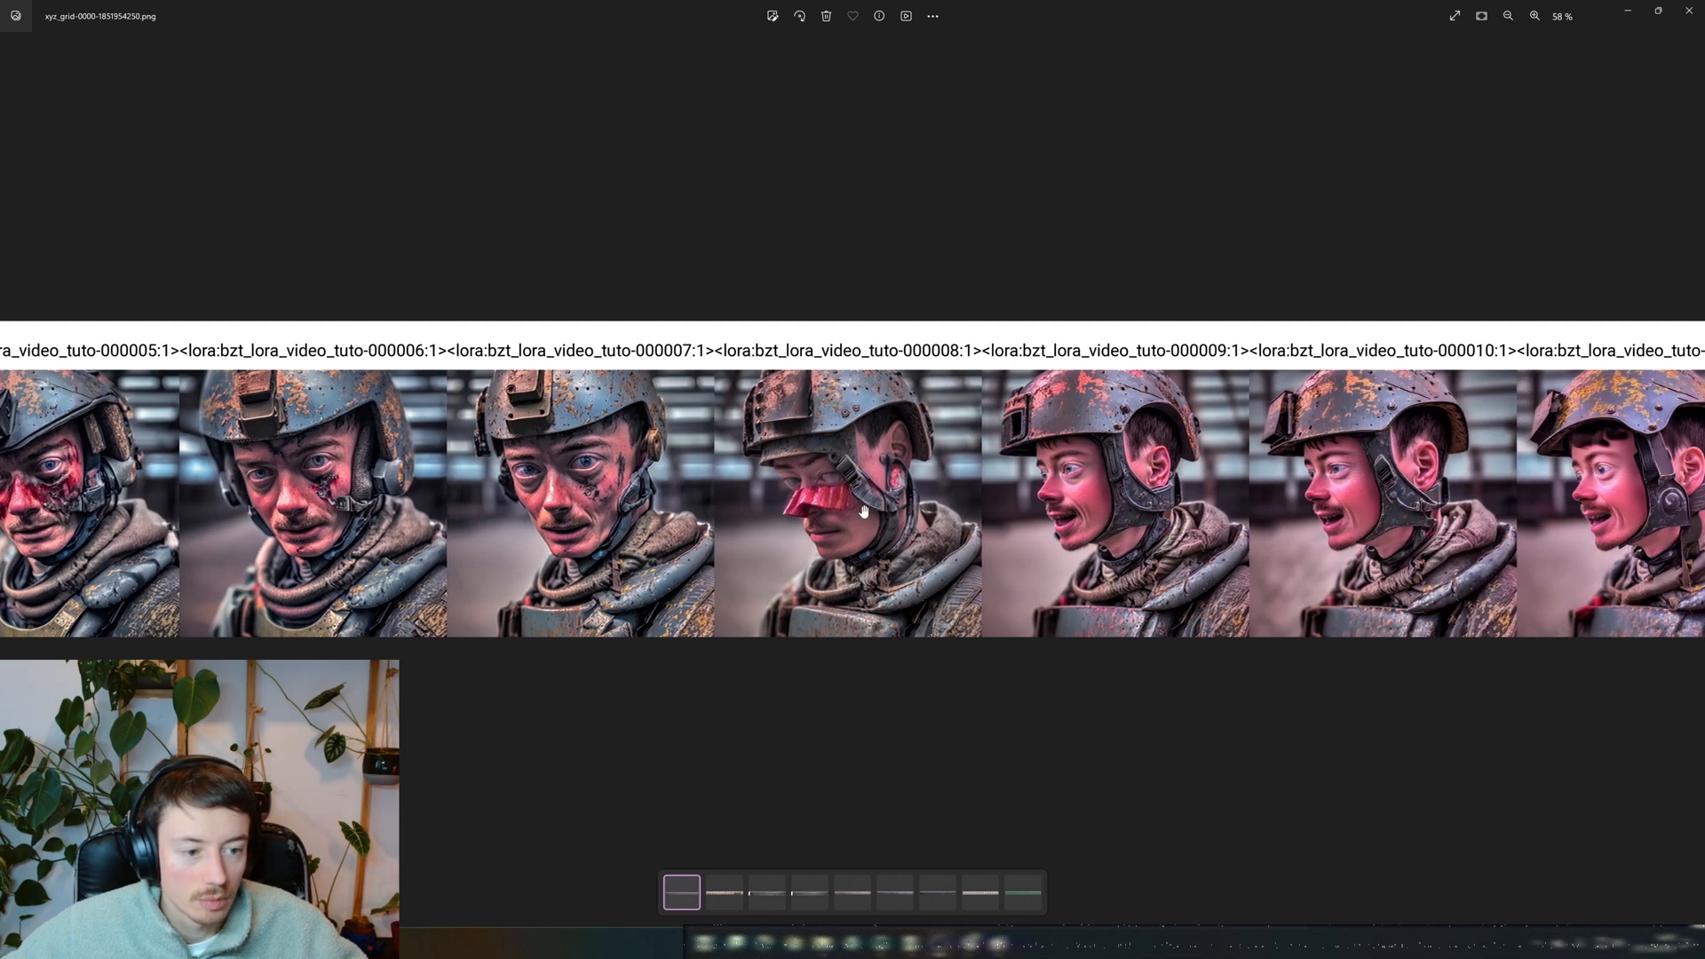
left_click_drag(864, 511, 681, 432)
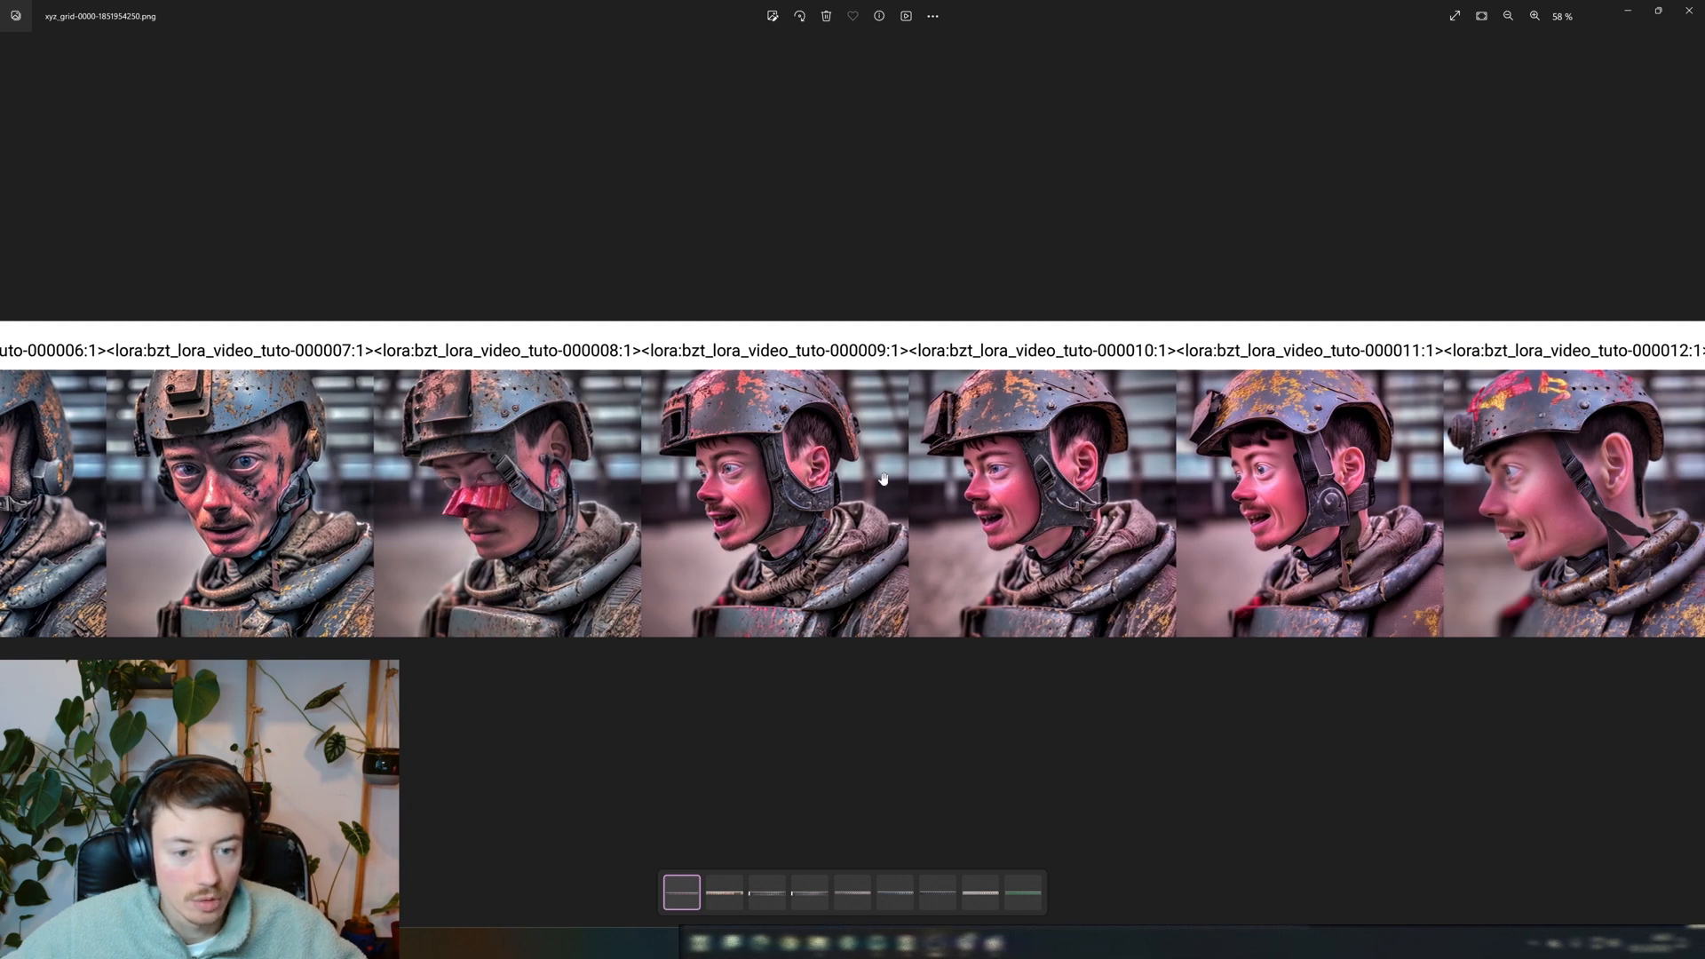
left_click_drag(1021, 451, 871, 491)
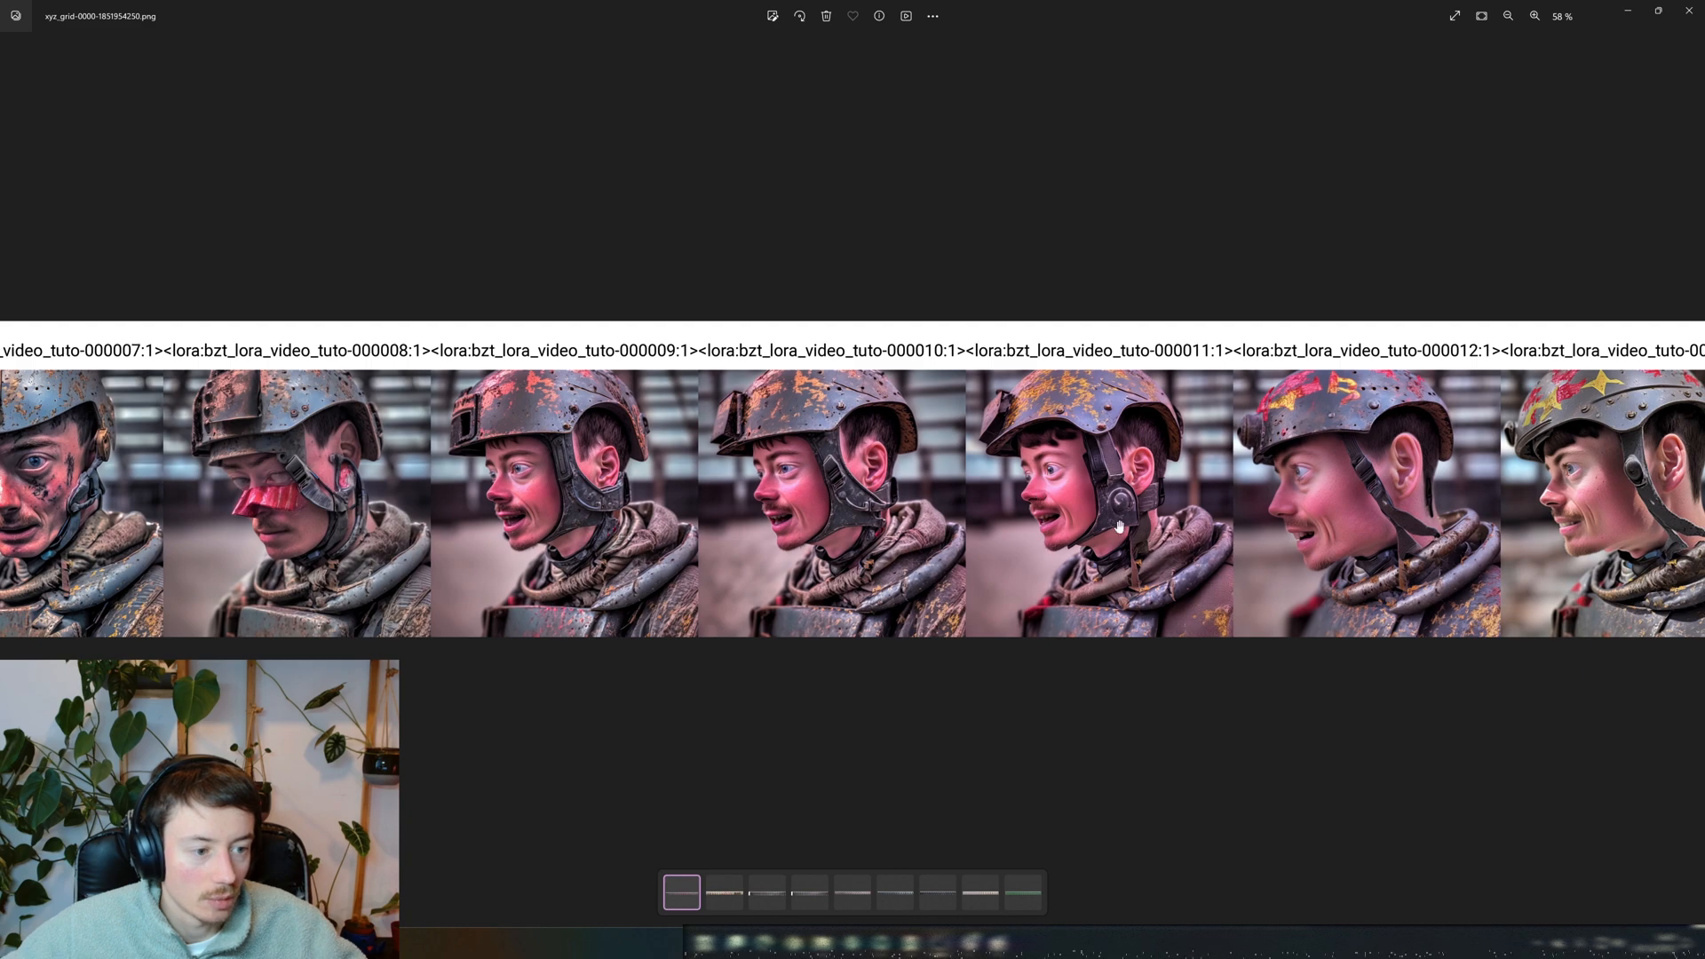
left_click_drag(1119, 527, 372, 515)
left_click_drag(990, 528, 980, 567)
left_click_drag(935, 487, 725, 545)
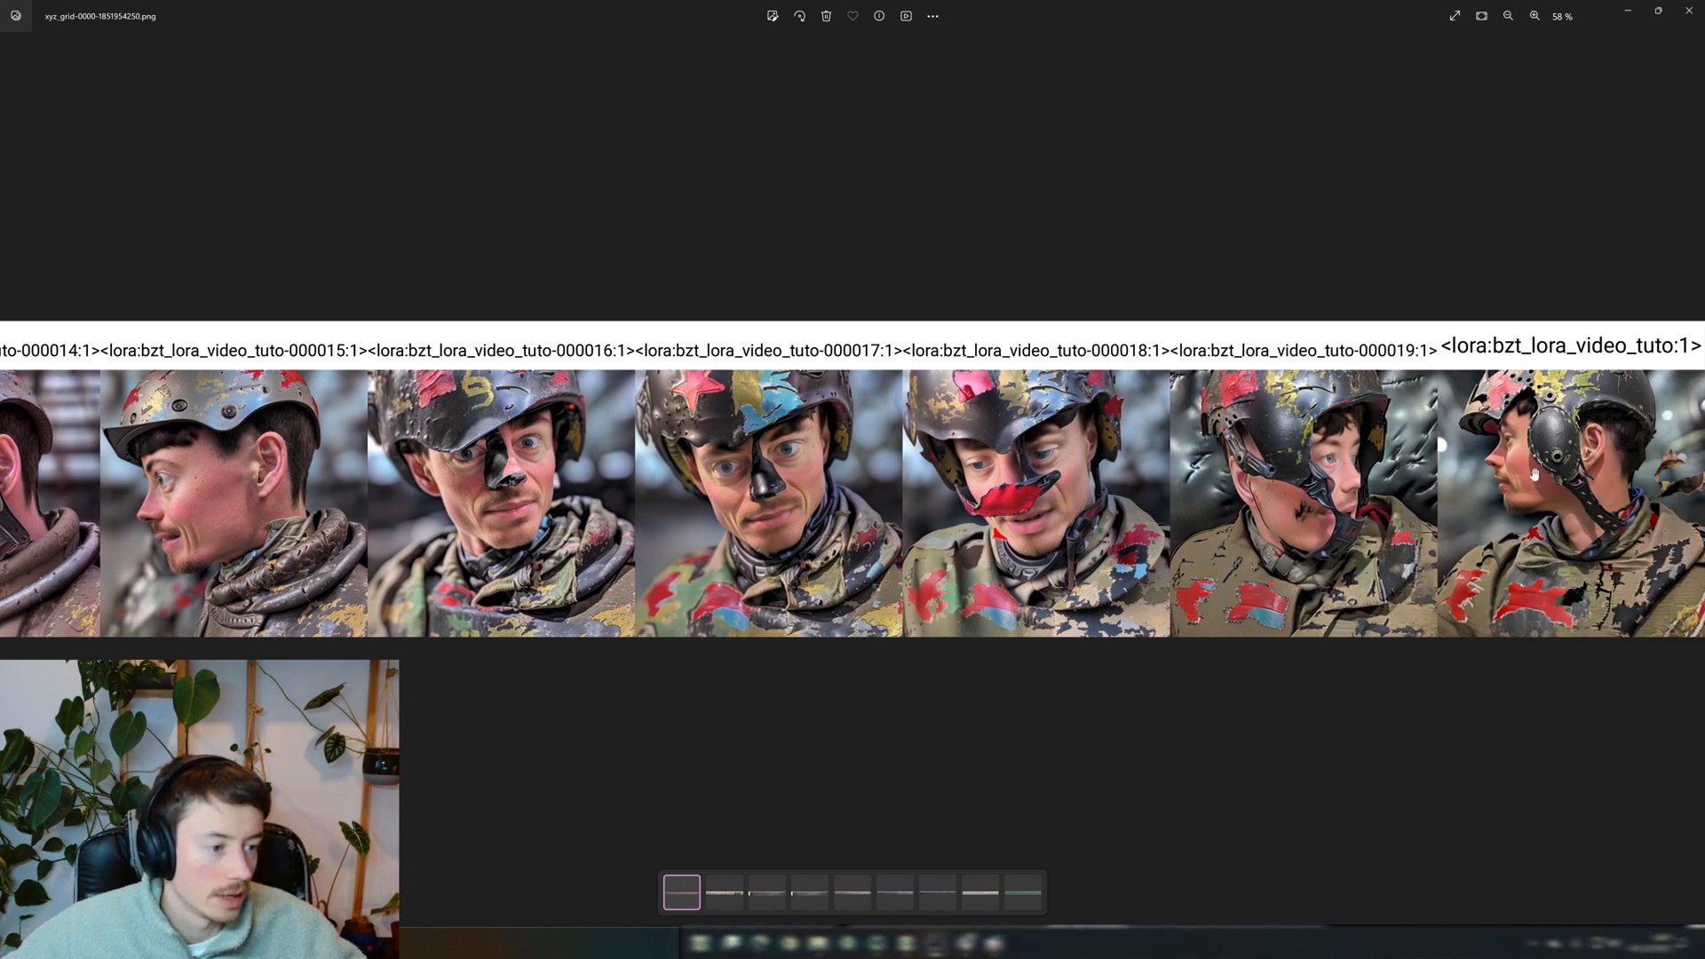
scroll(1534, 473, "left", 15)
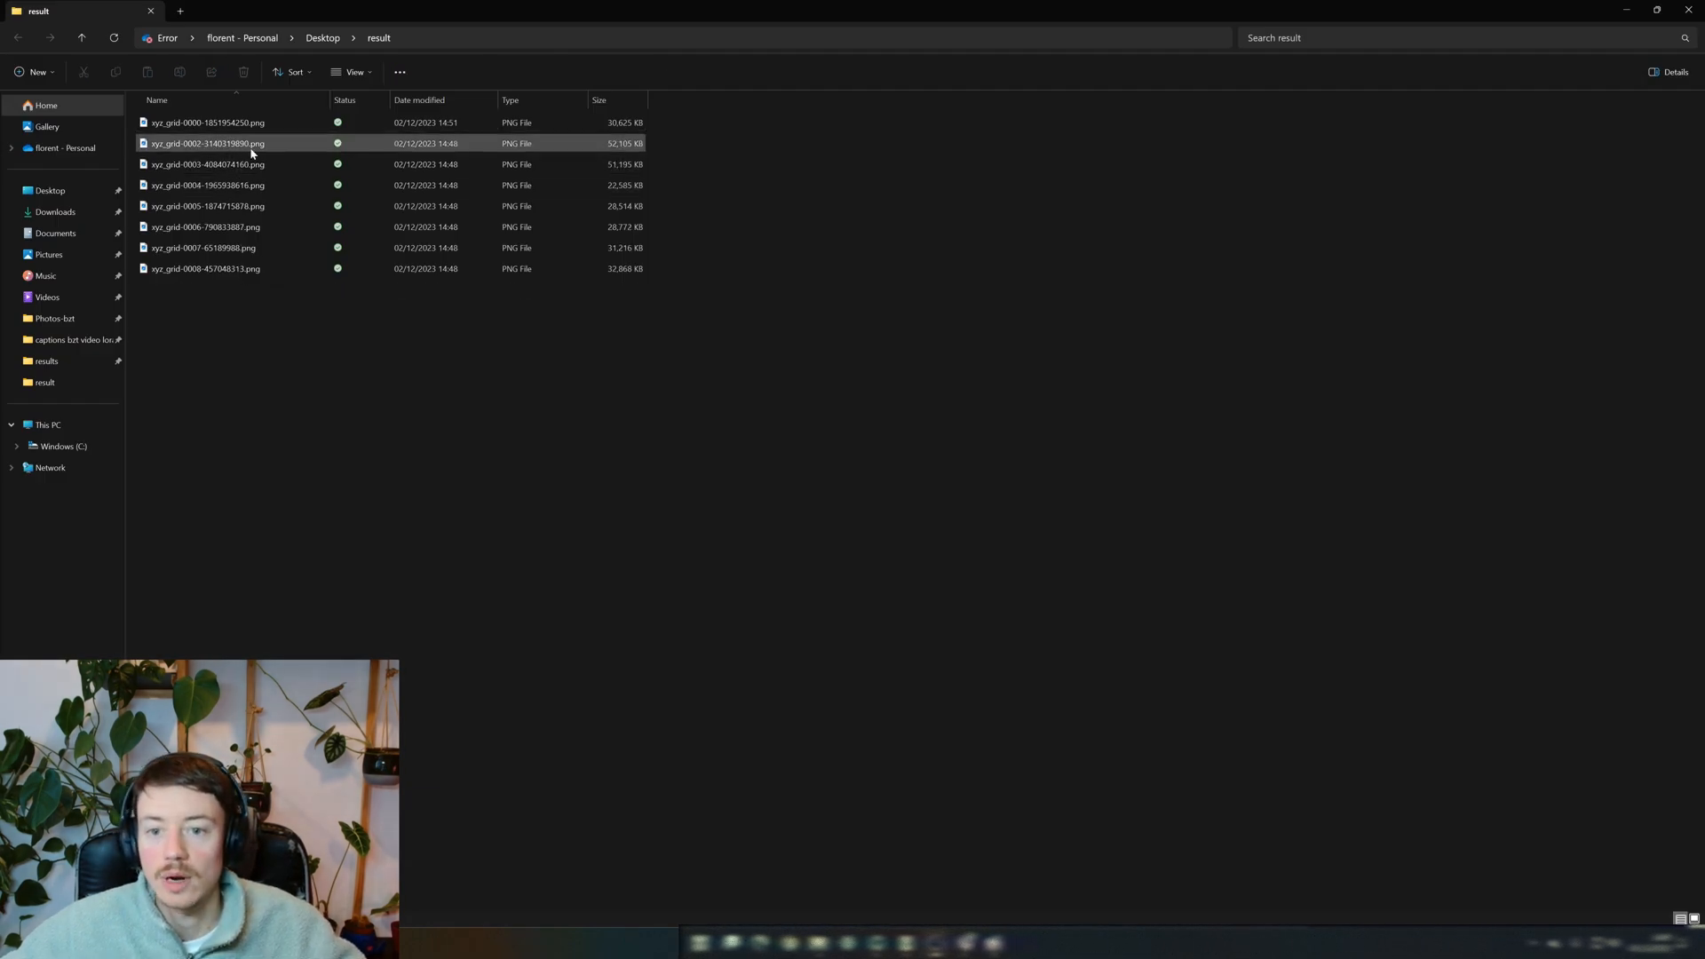
Open xyz_grid-0002-3140319890.png from the result folder in a widened viewer window, with the row labels and portraits enlarged enough to read
double_click(252, 146)
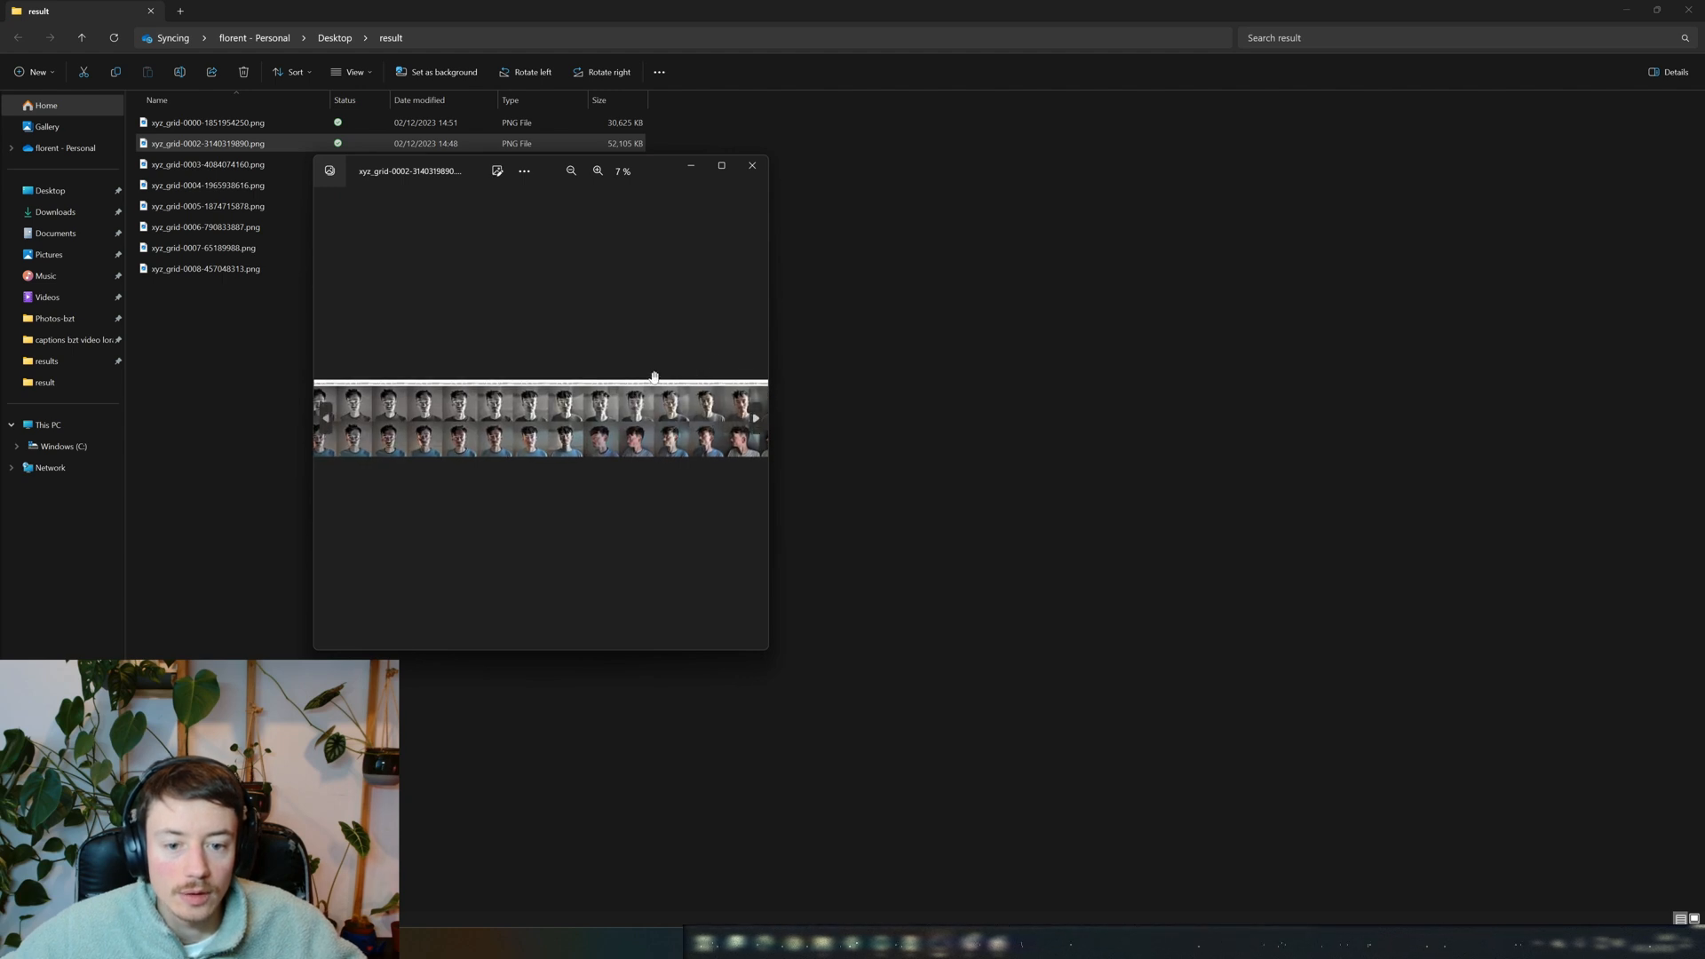
left_click_drag(769, 254, 1541, 319)
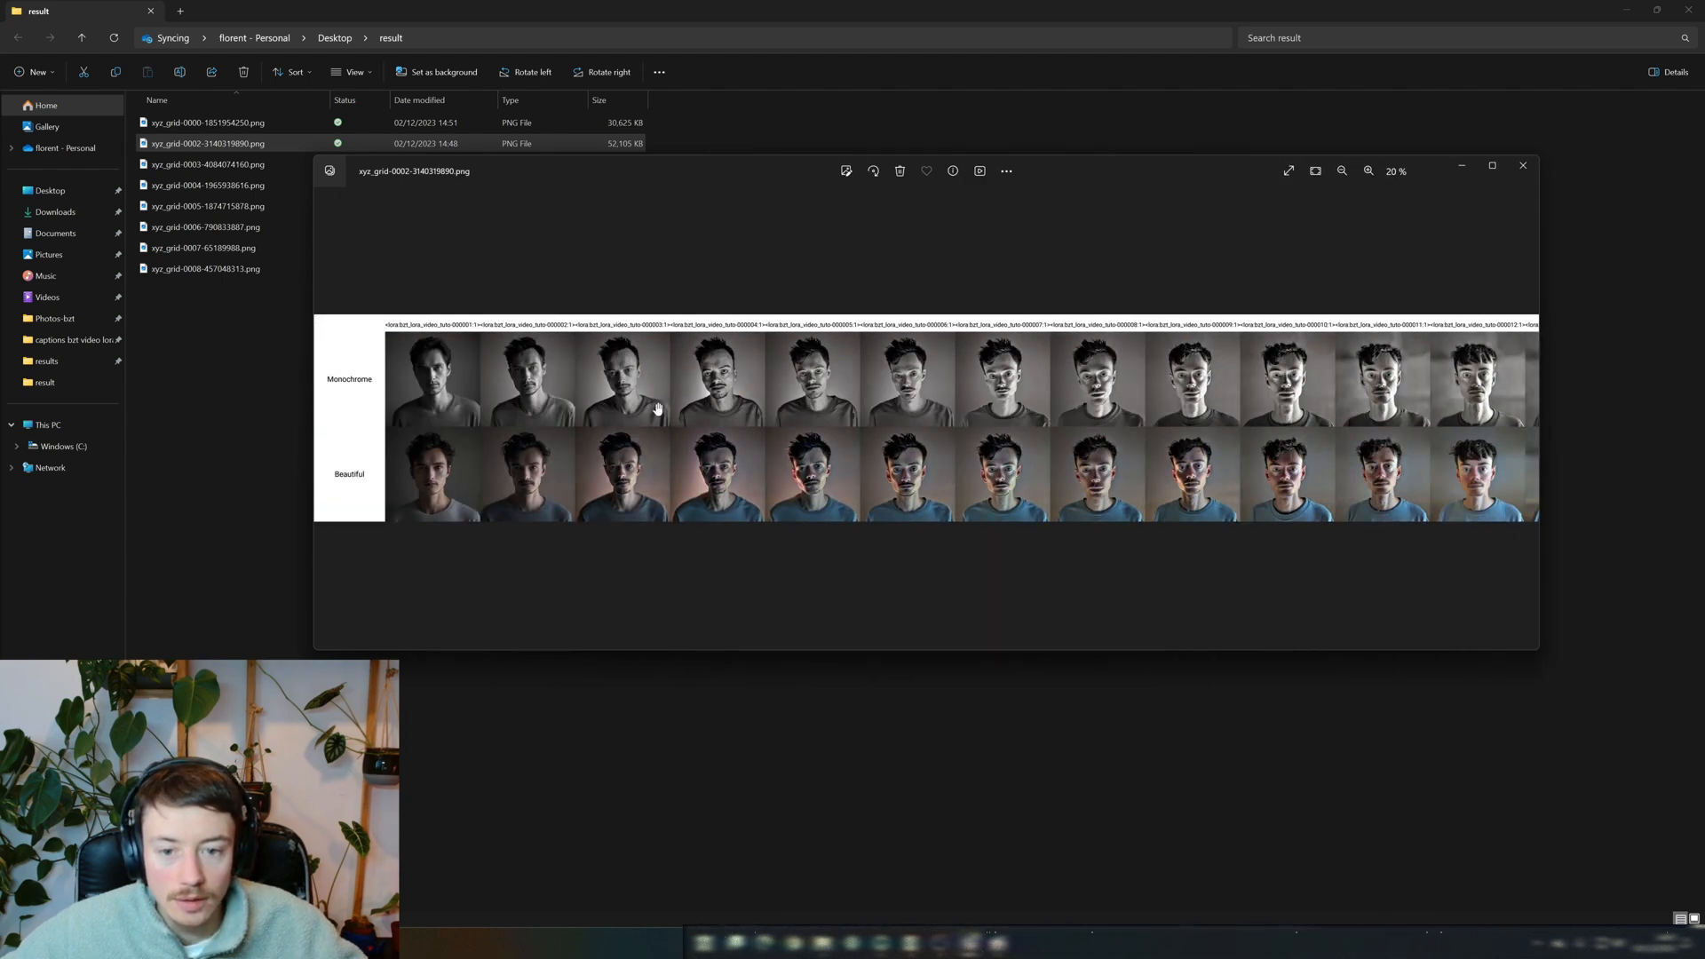
scroll(658, 409, "up", 2)
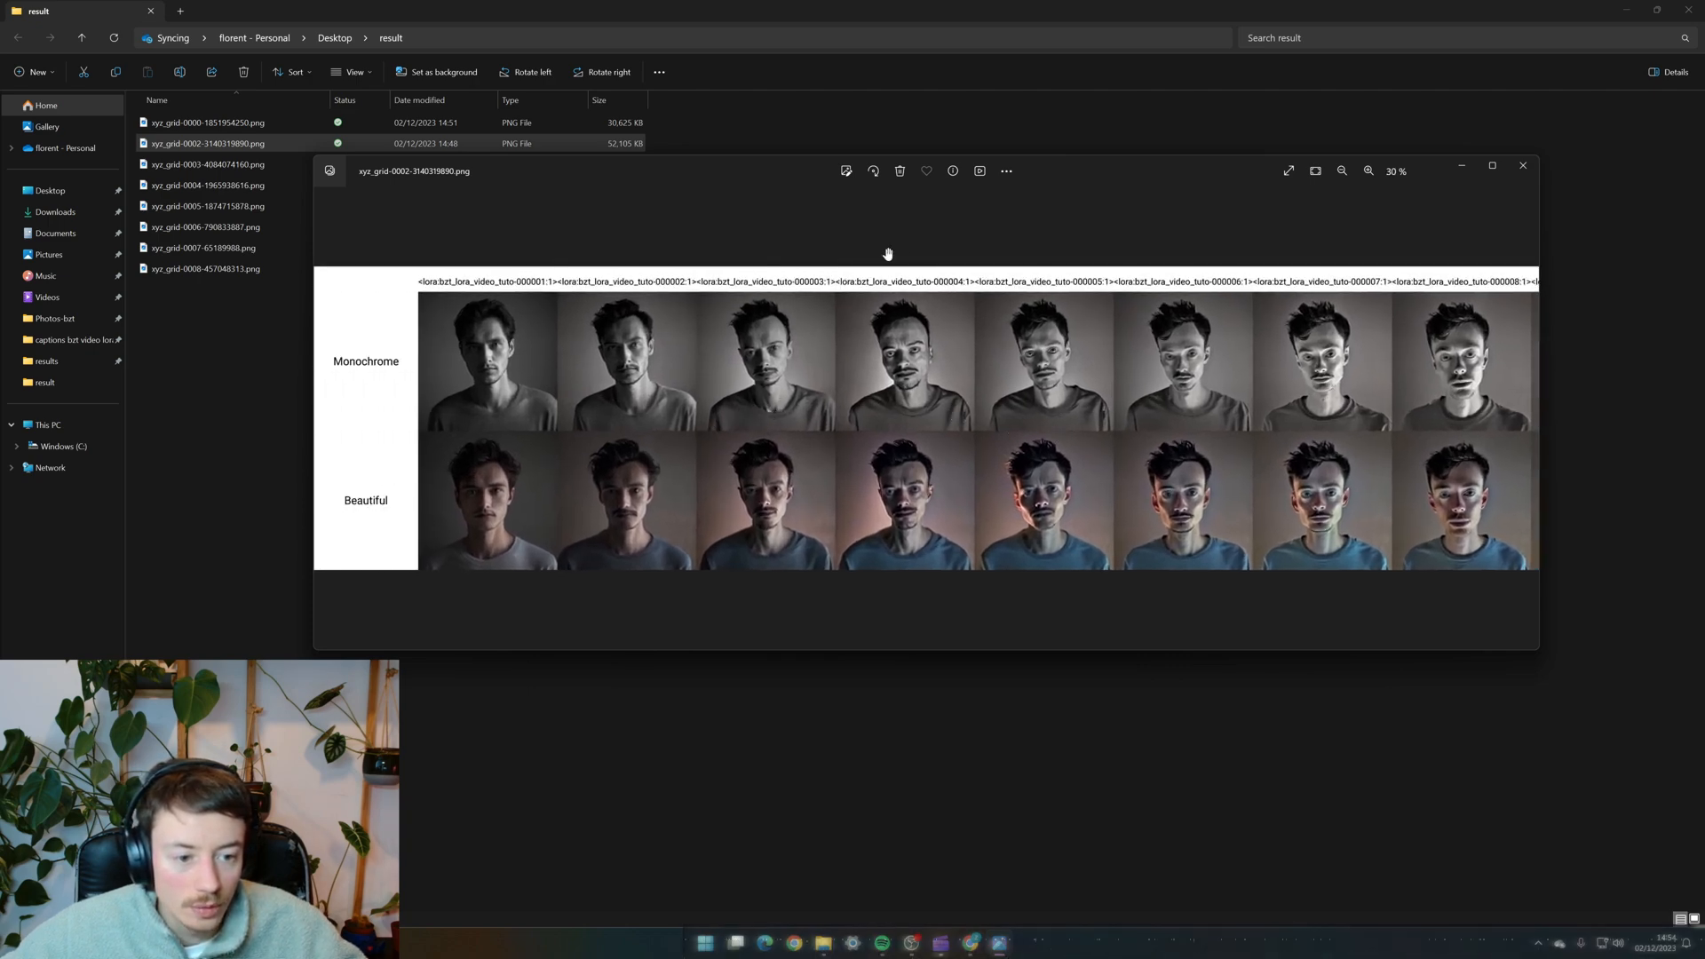
Compare the Monochrome and Beautiful portrait rows across all LoRA epochs, revisit the middle epochs, and close the grid
left_click_drag(1014, 420, 747, 437)
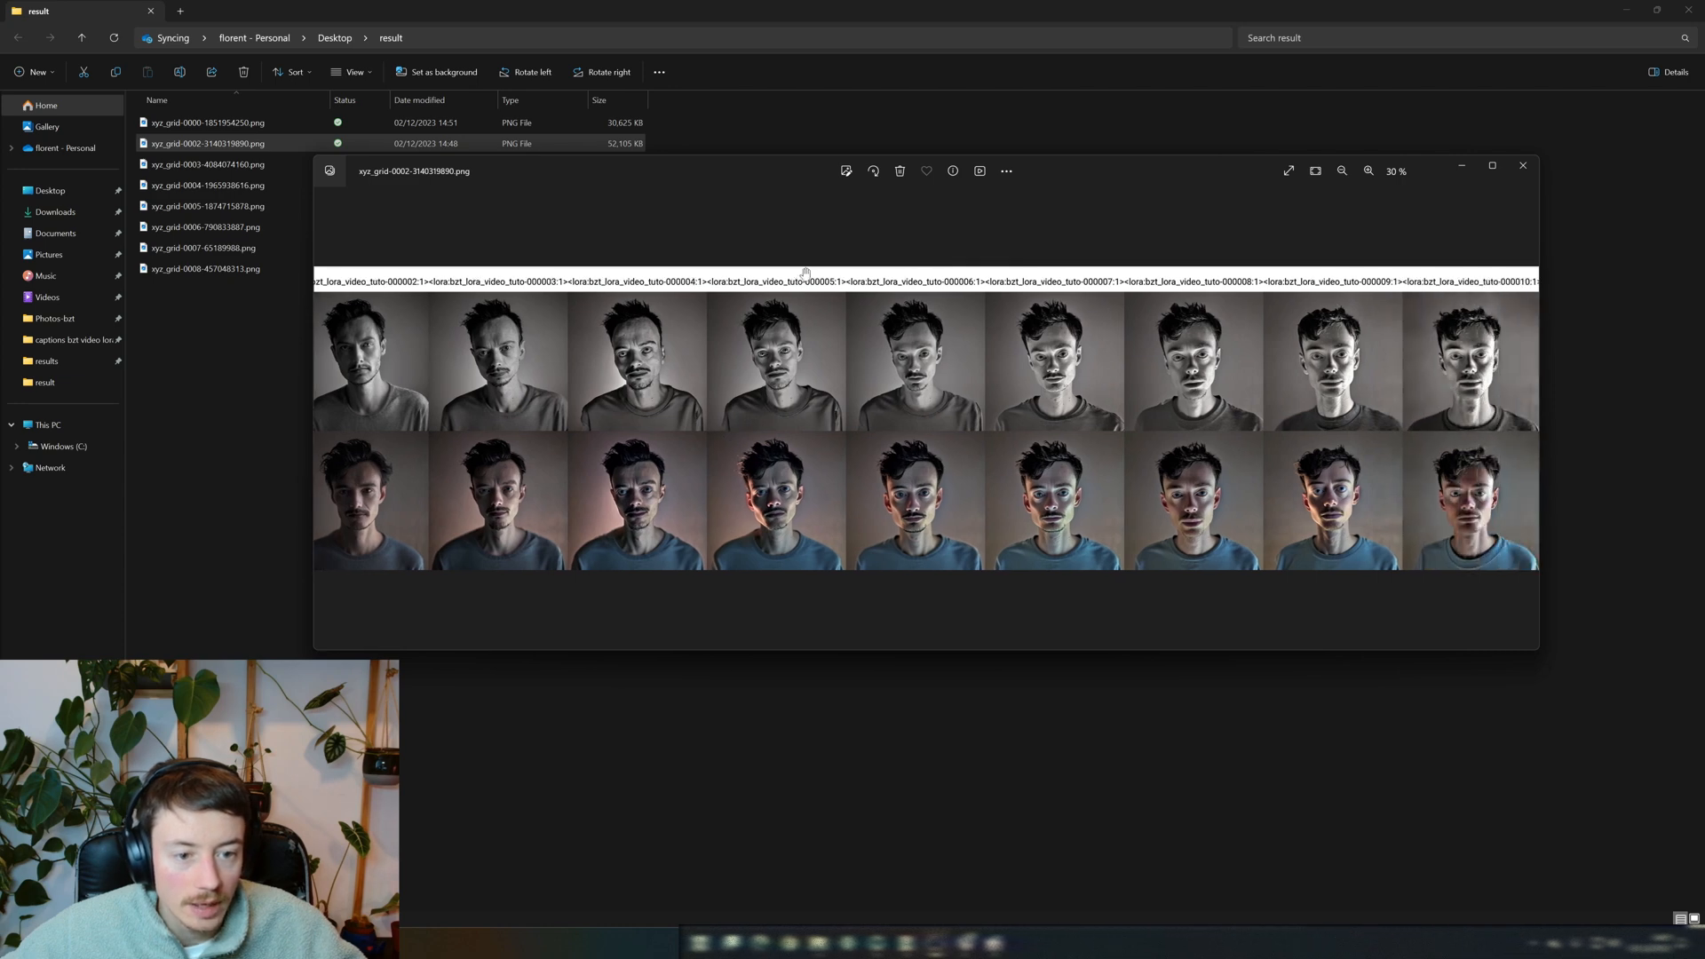
left_click_drag(957, 407, 720, 415)
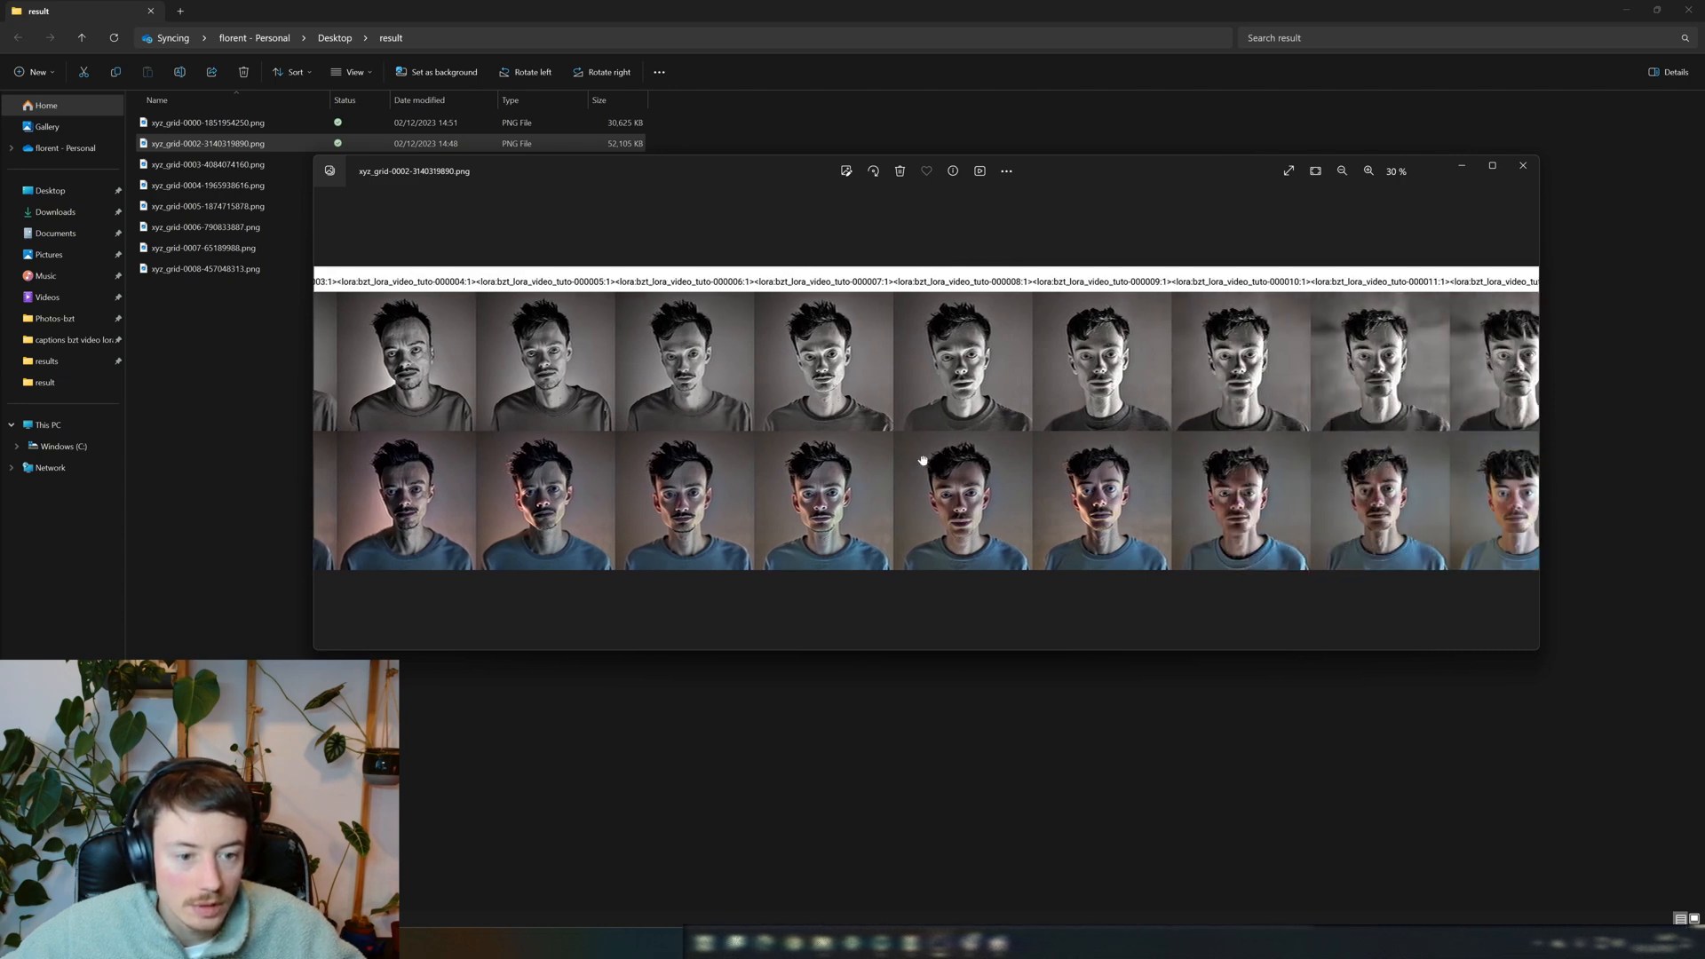
left_click_drag(1052, 444, 715, 435)
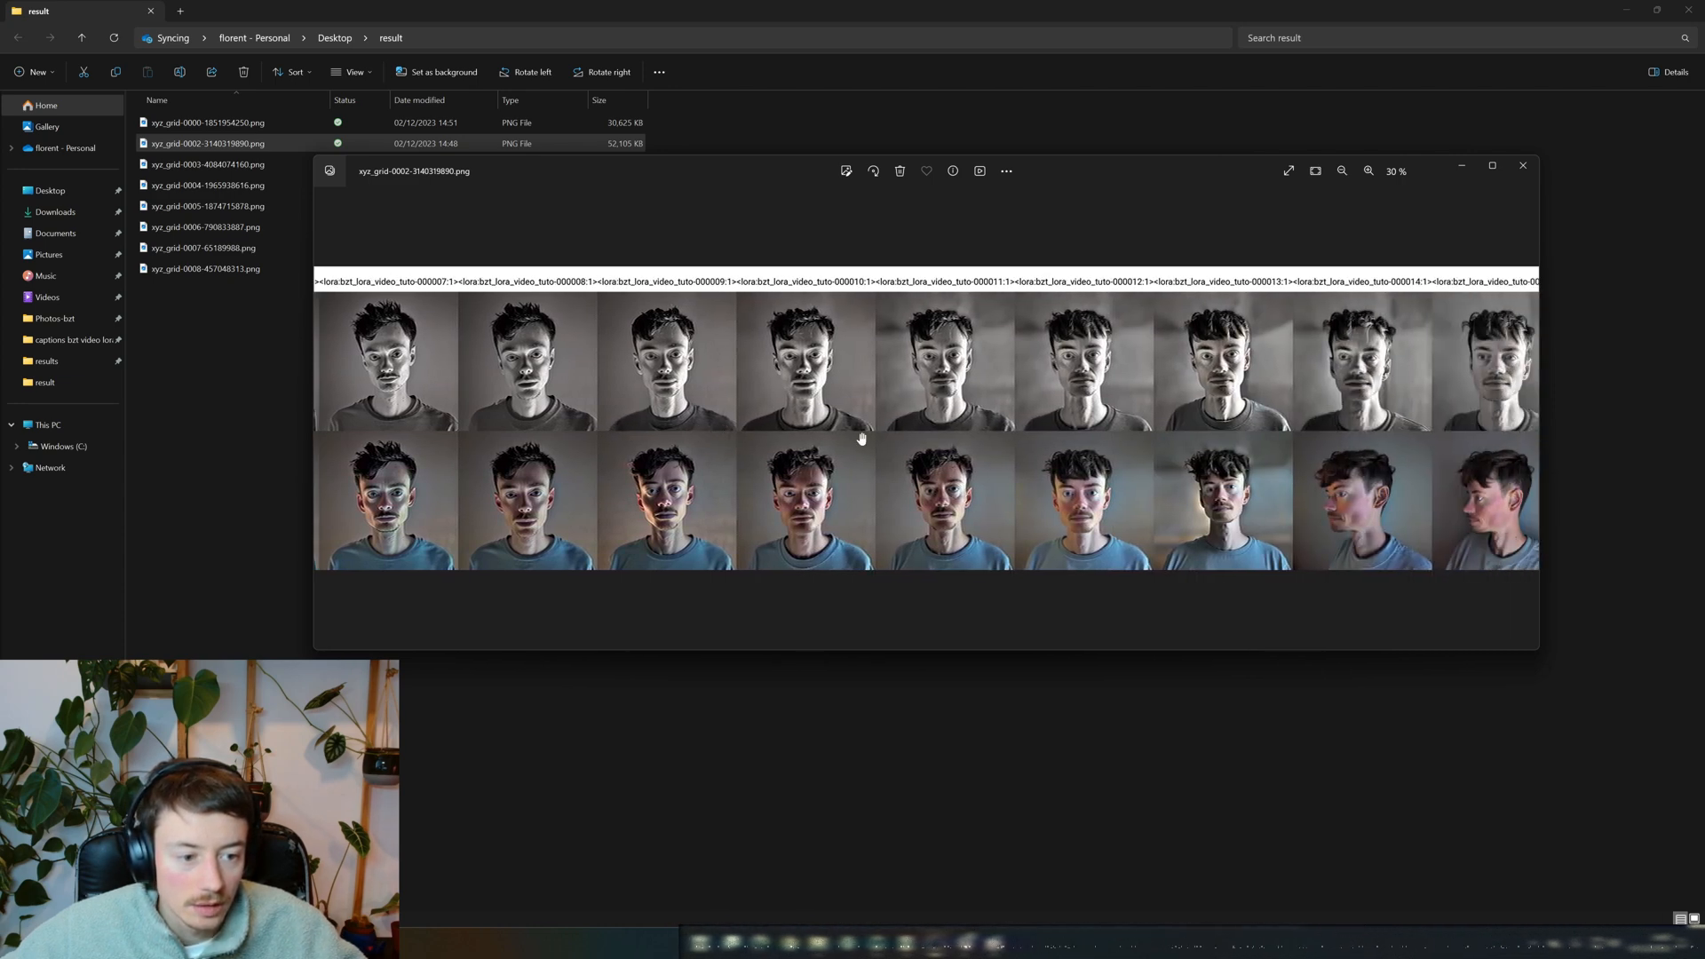
left_click_drag(861, 438, 810, 446)
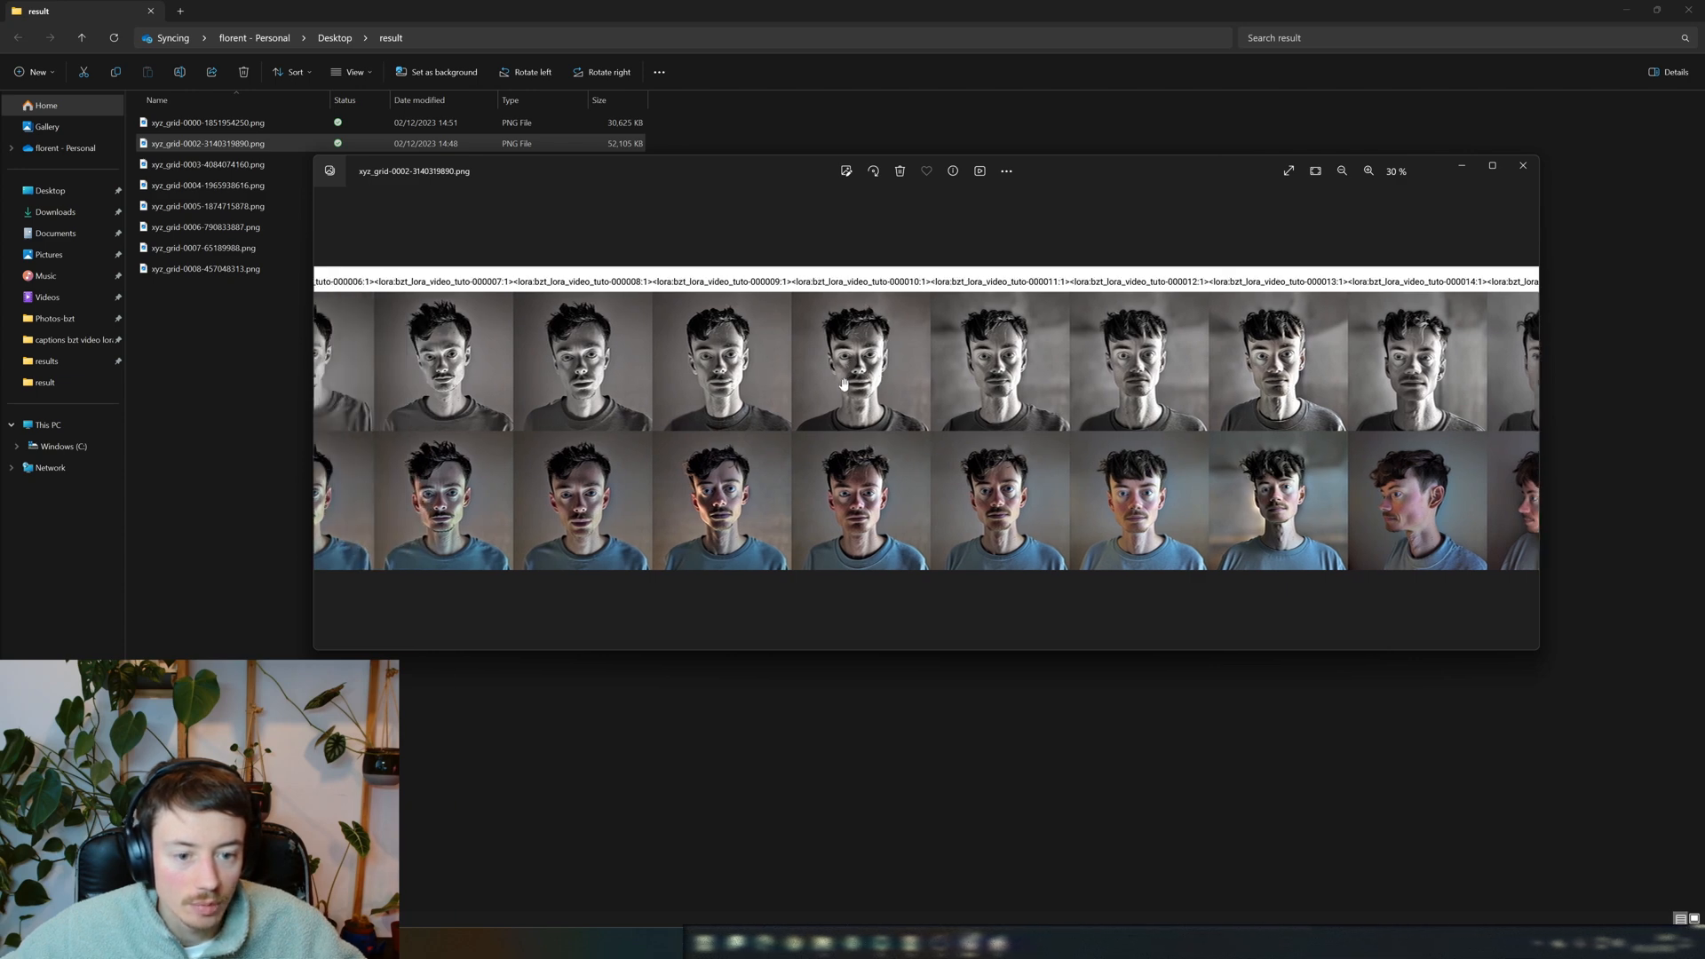
left_click_drag(846, 386, 737, 410)
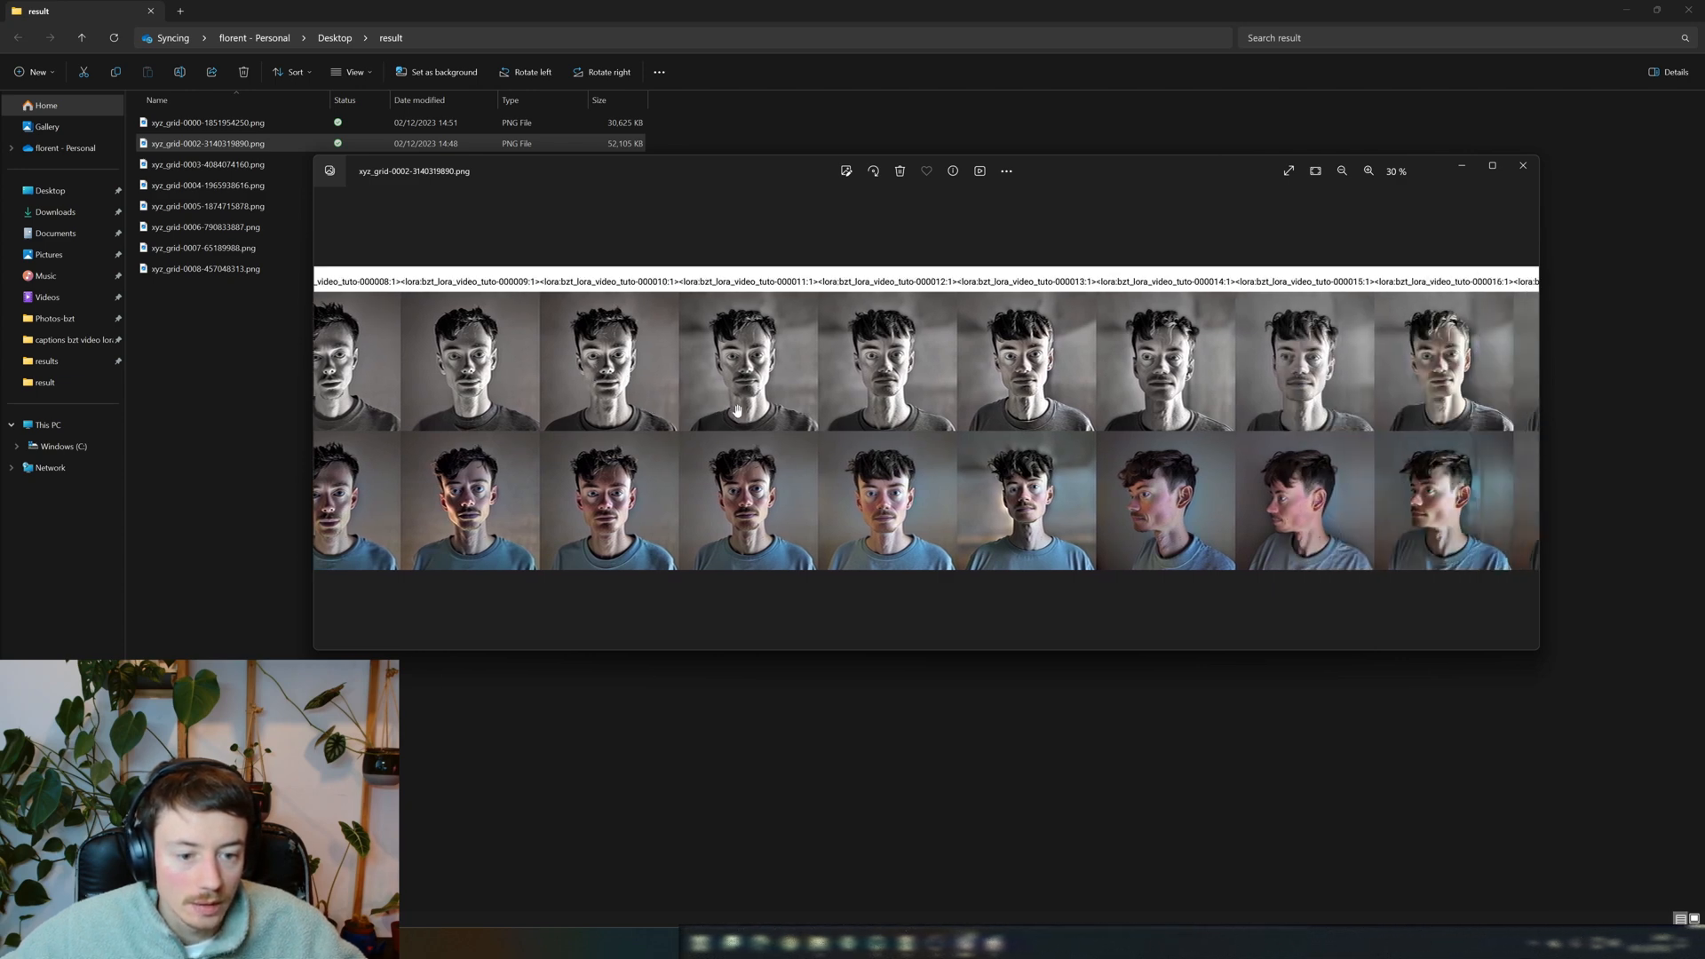
left_click_drag(911, 318, 725, 283)
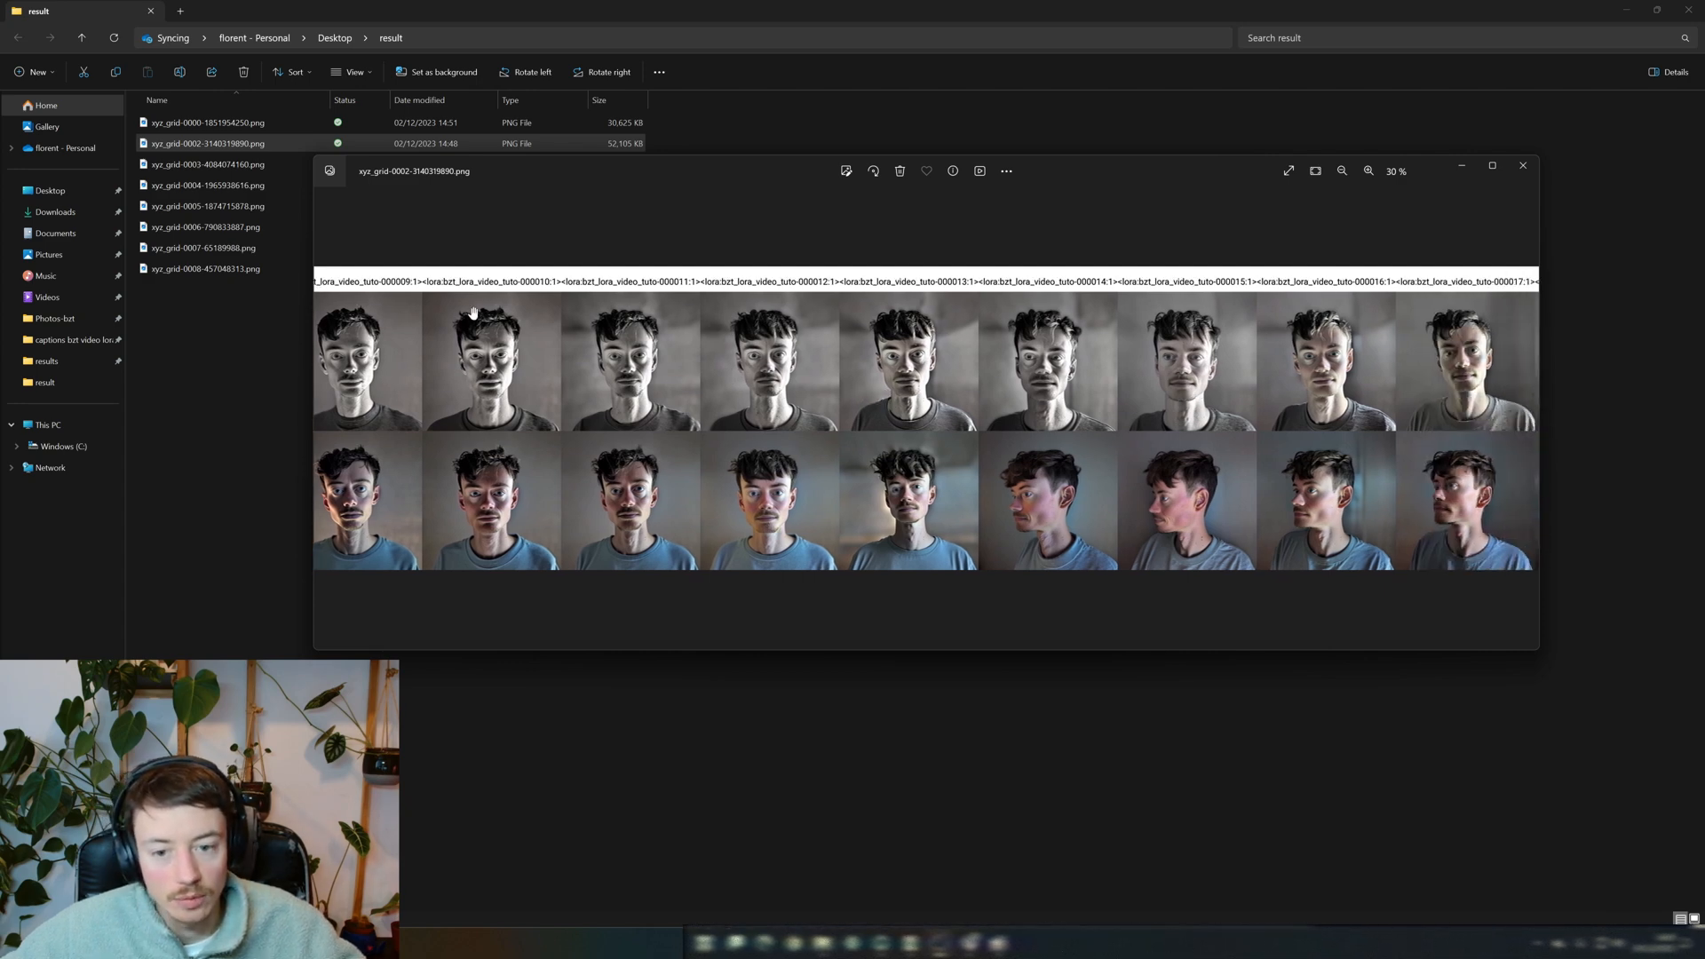
left_click_drag(944, 439, 546, 448)
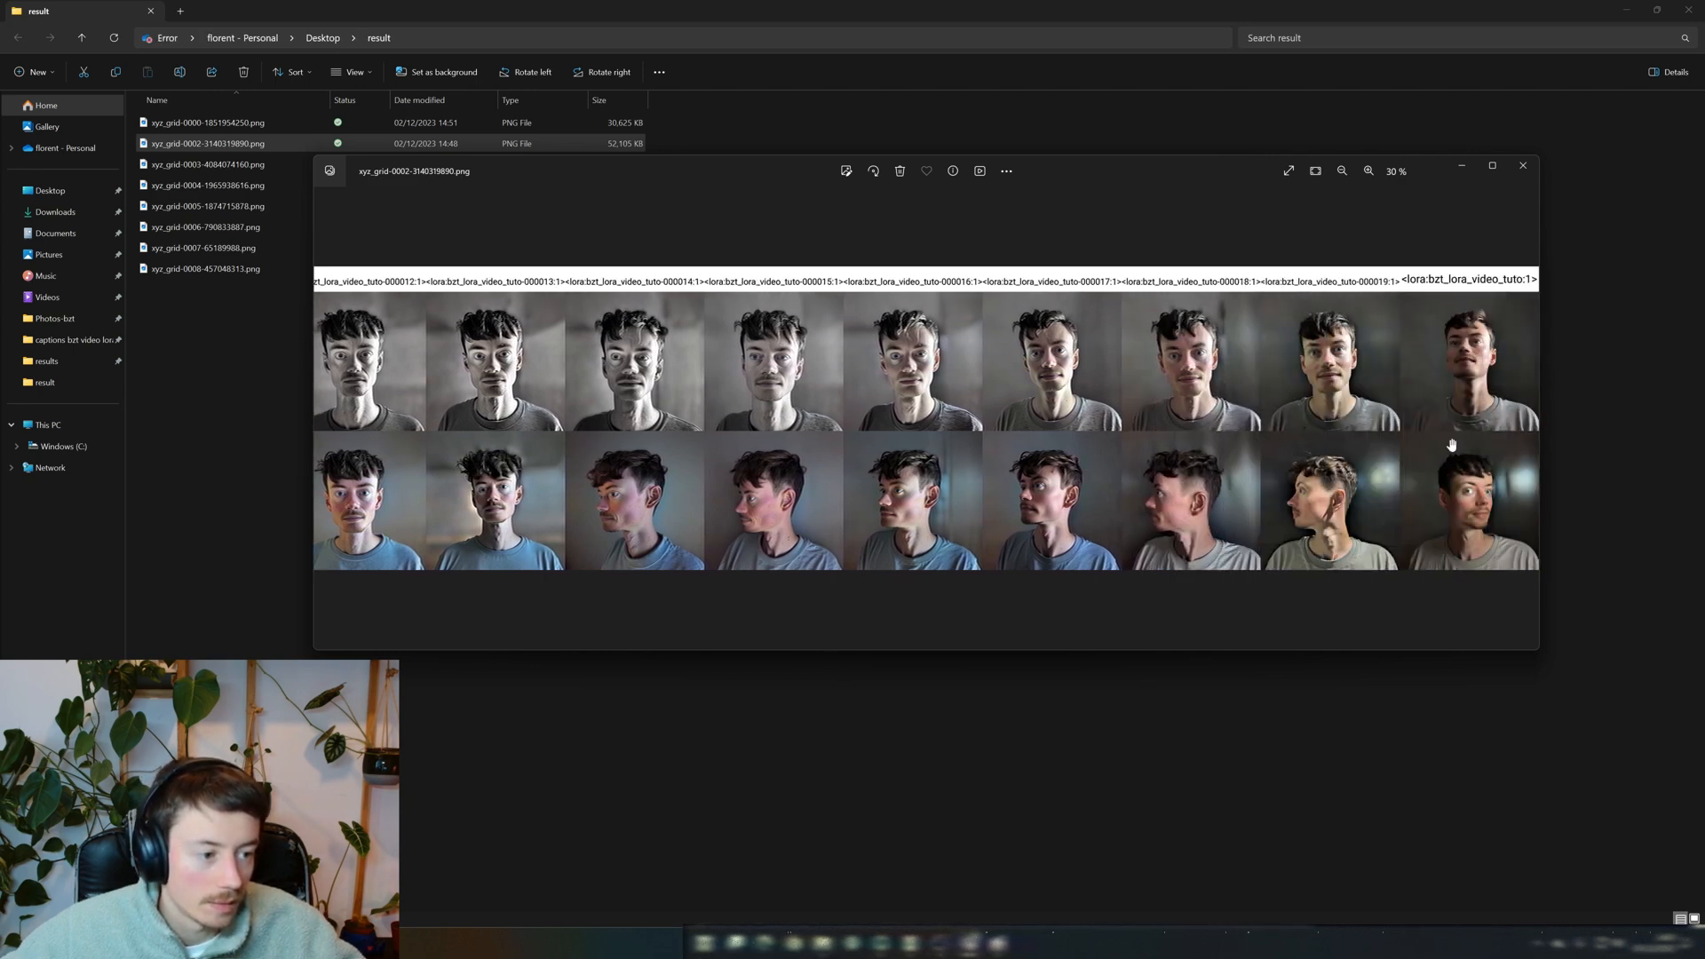
left_click_drag(954, 505, 1118, 509)
mouse_move(889, 503)
left_mouse_down()
mouse_move(1218, 506)
mouse_move(979, 497)
left_mouse_up()
left_click_drag(820, 486, 1095, 490)
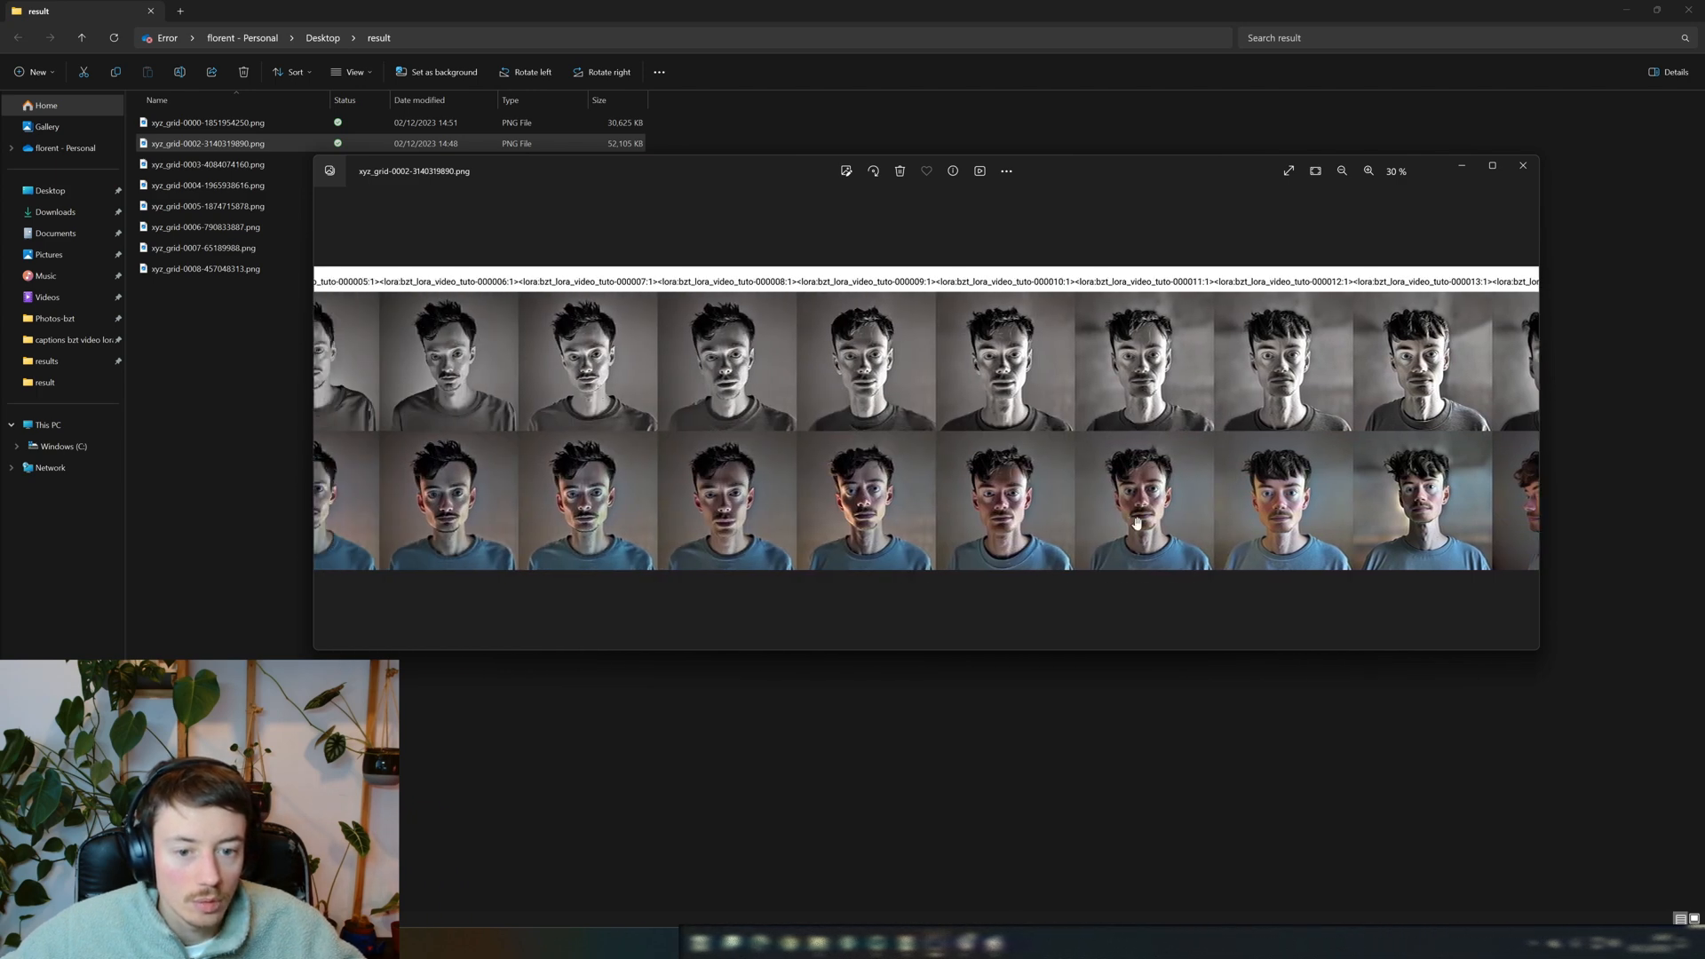
left_click(1522, 167)
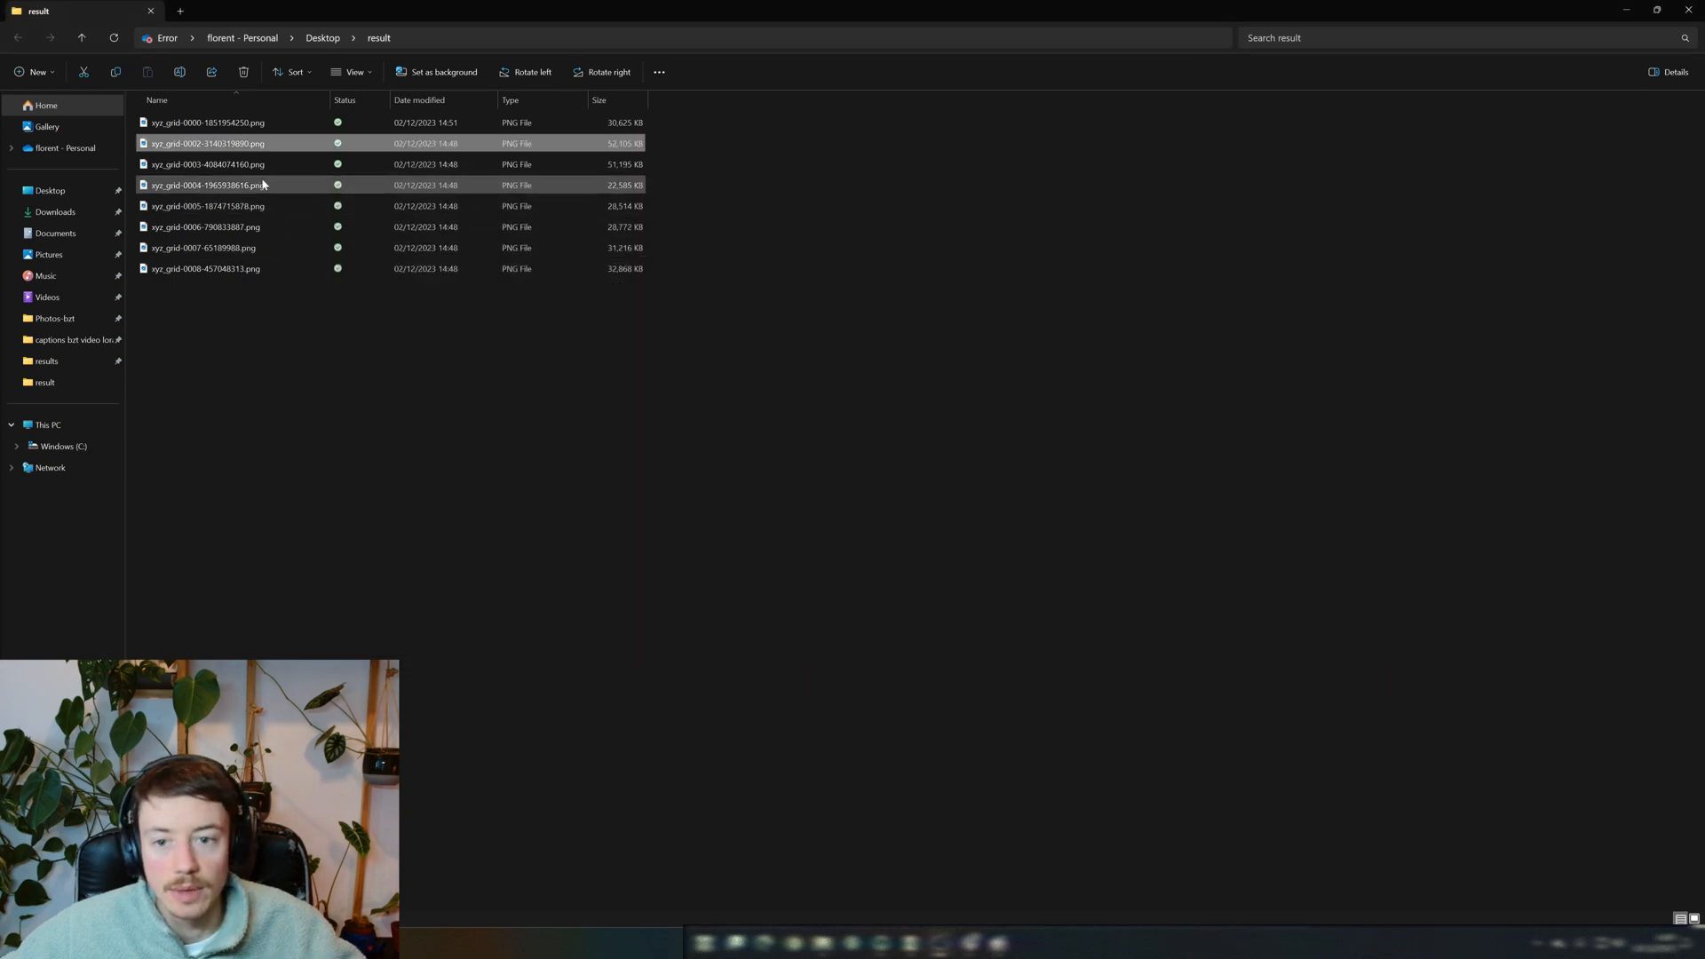
Open xyz_grid-0003-4084074160.png, compare its two portrait rows across the LoRA epochs up to the final one, and close it
double_click(249, 165)
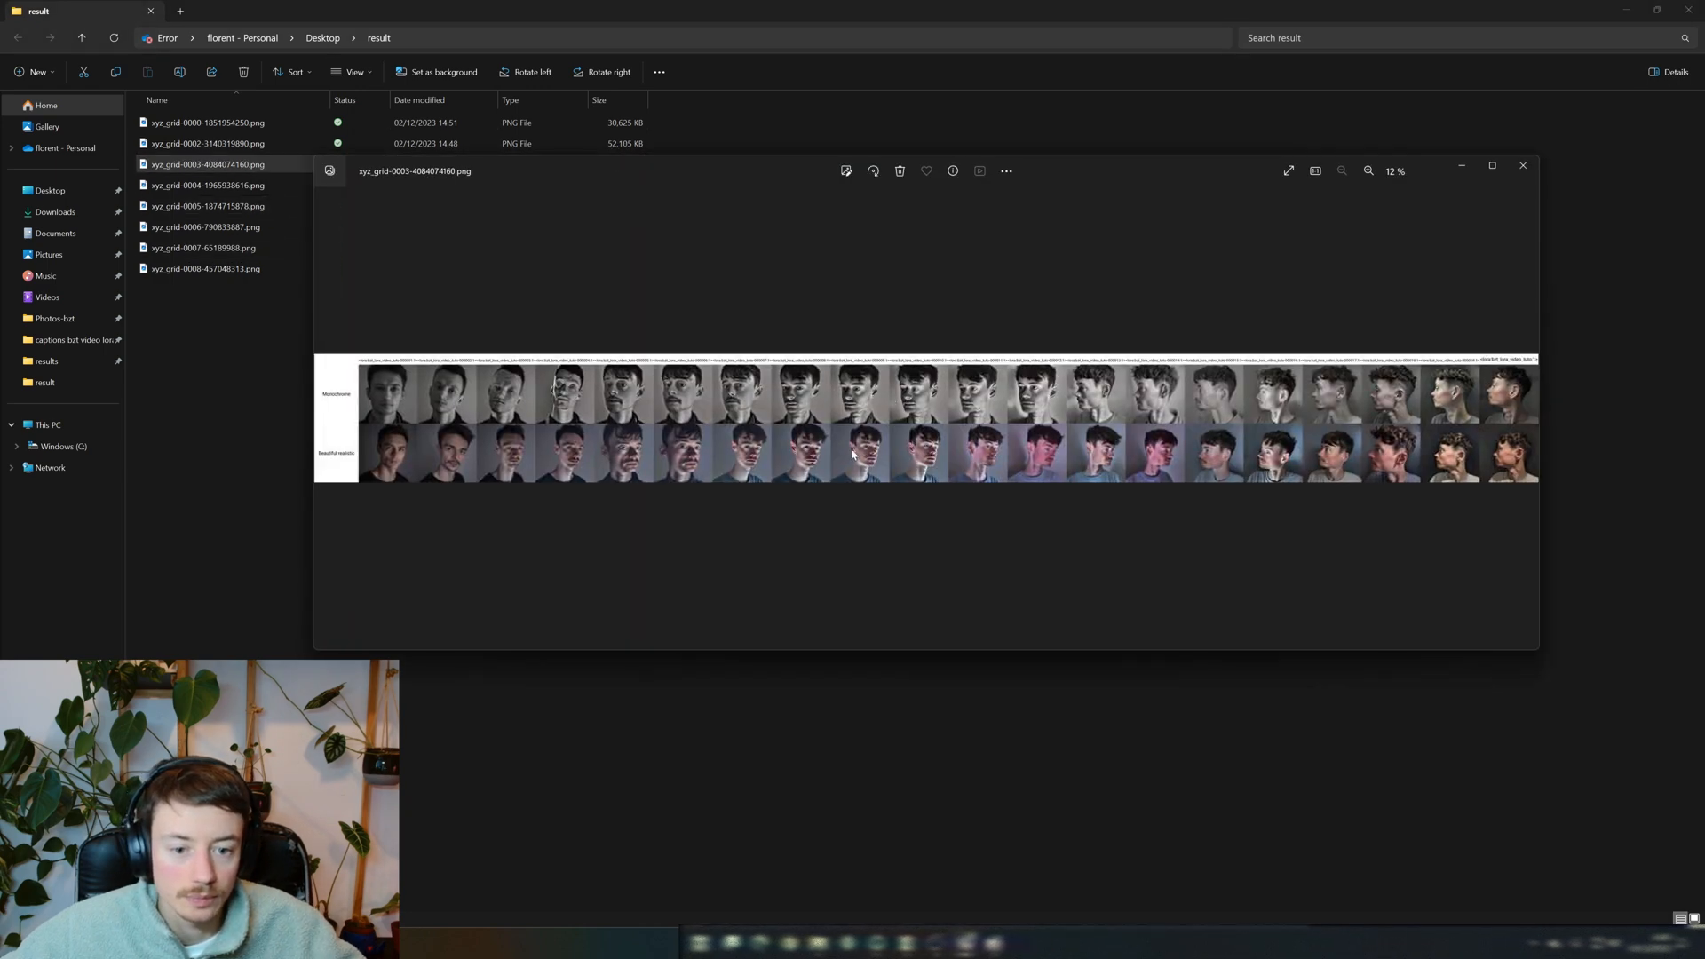
scroll(699, 468, "up", 4)
left_click_drag(699, 468, 1048, 482)
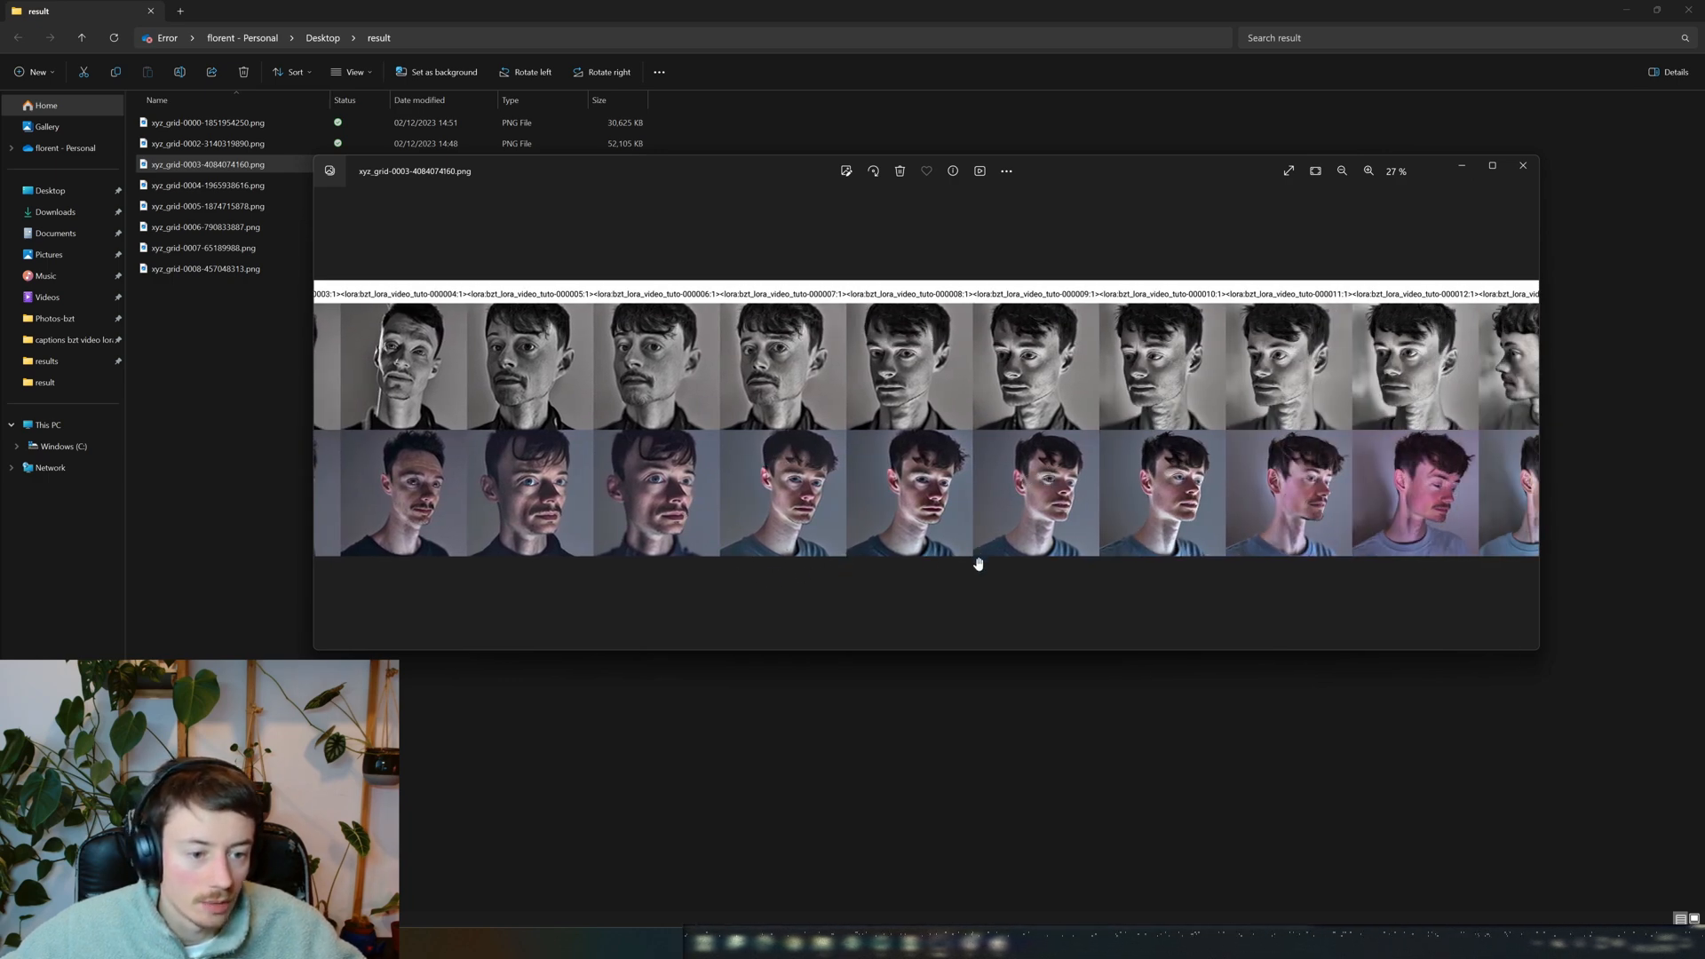
left_click_drag(1087, 400, 892, 501)
left_click_drag(996, 537, 868, 290)
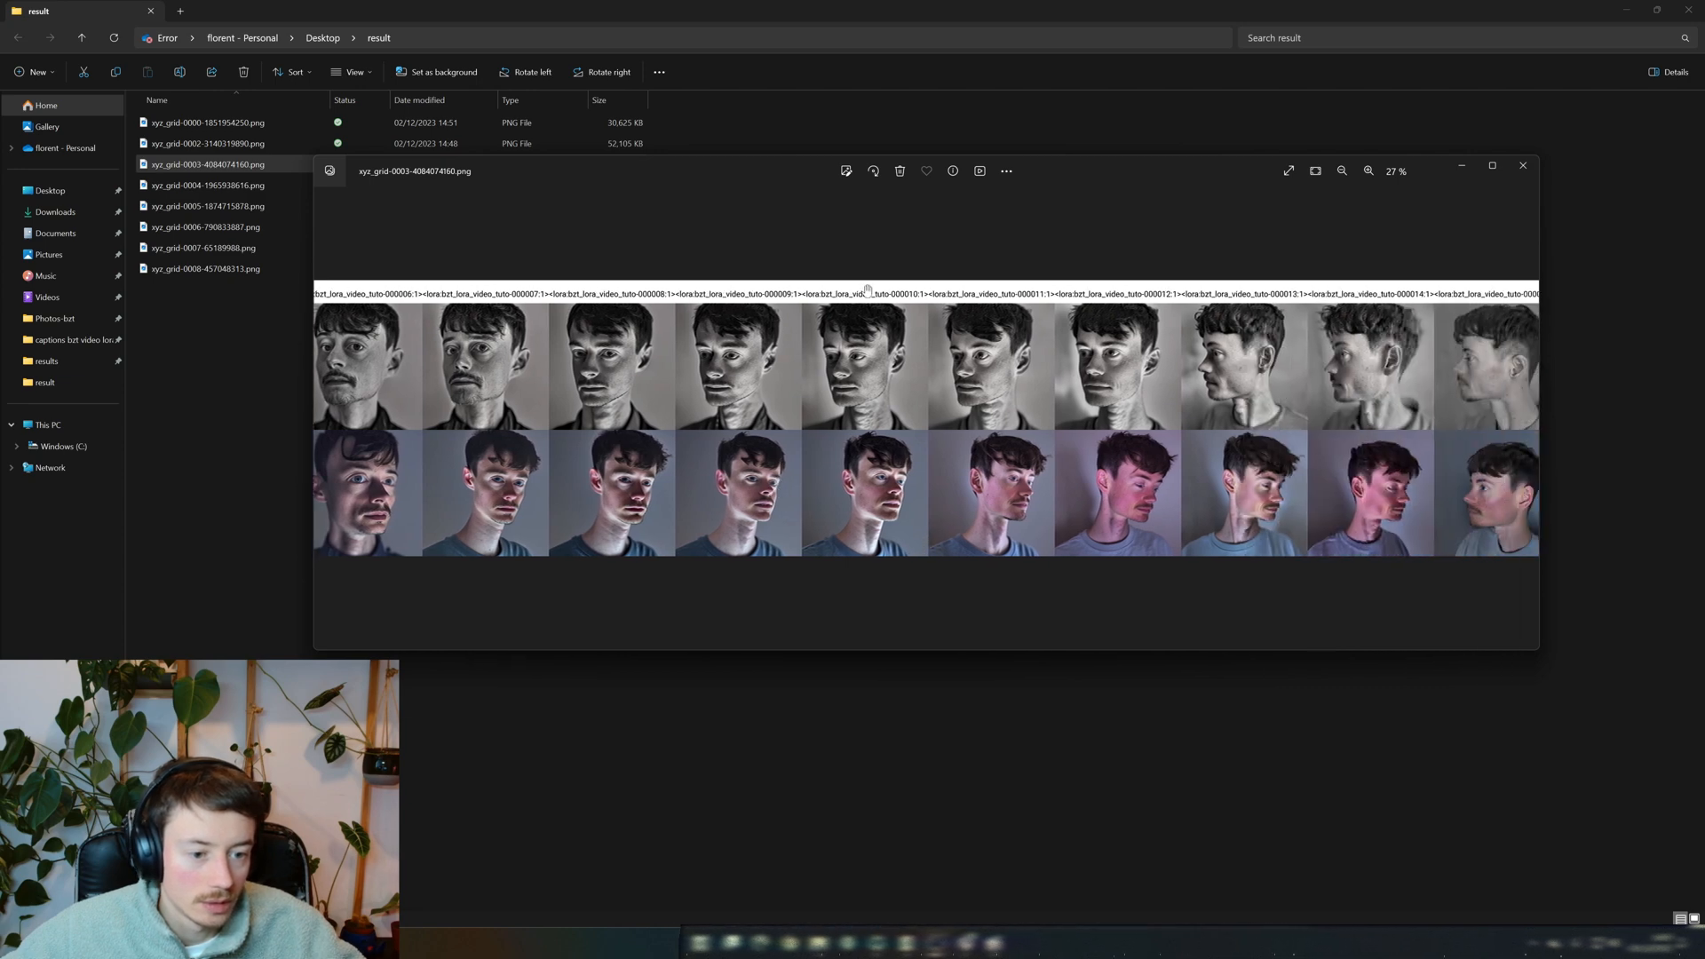
left_click_drag(1048, 508, 531, 541)
left_click_drag(916, 524, 749, 522)
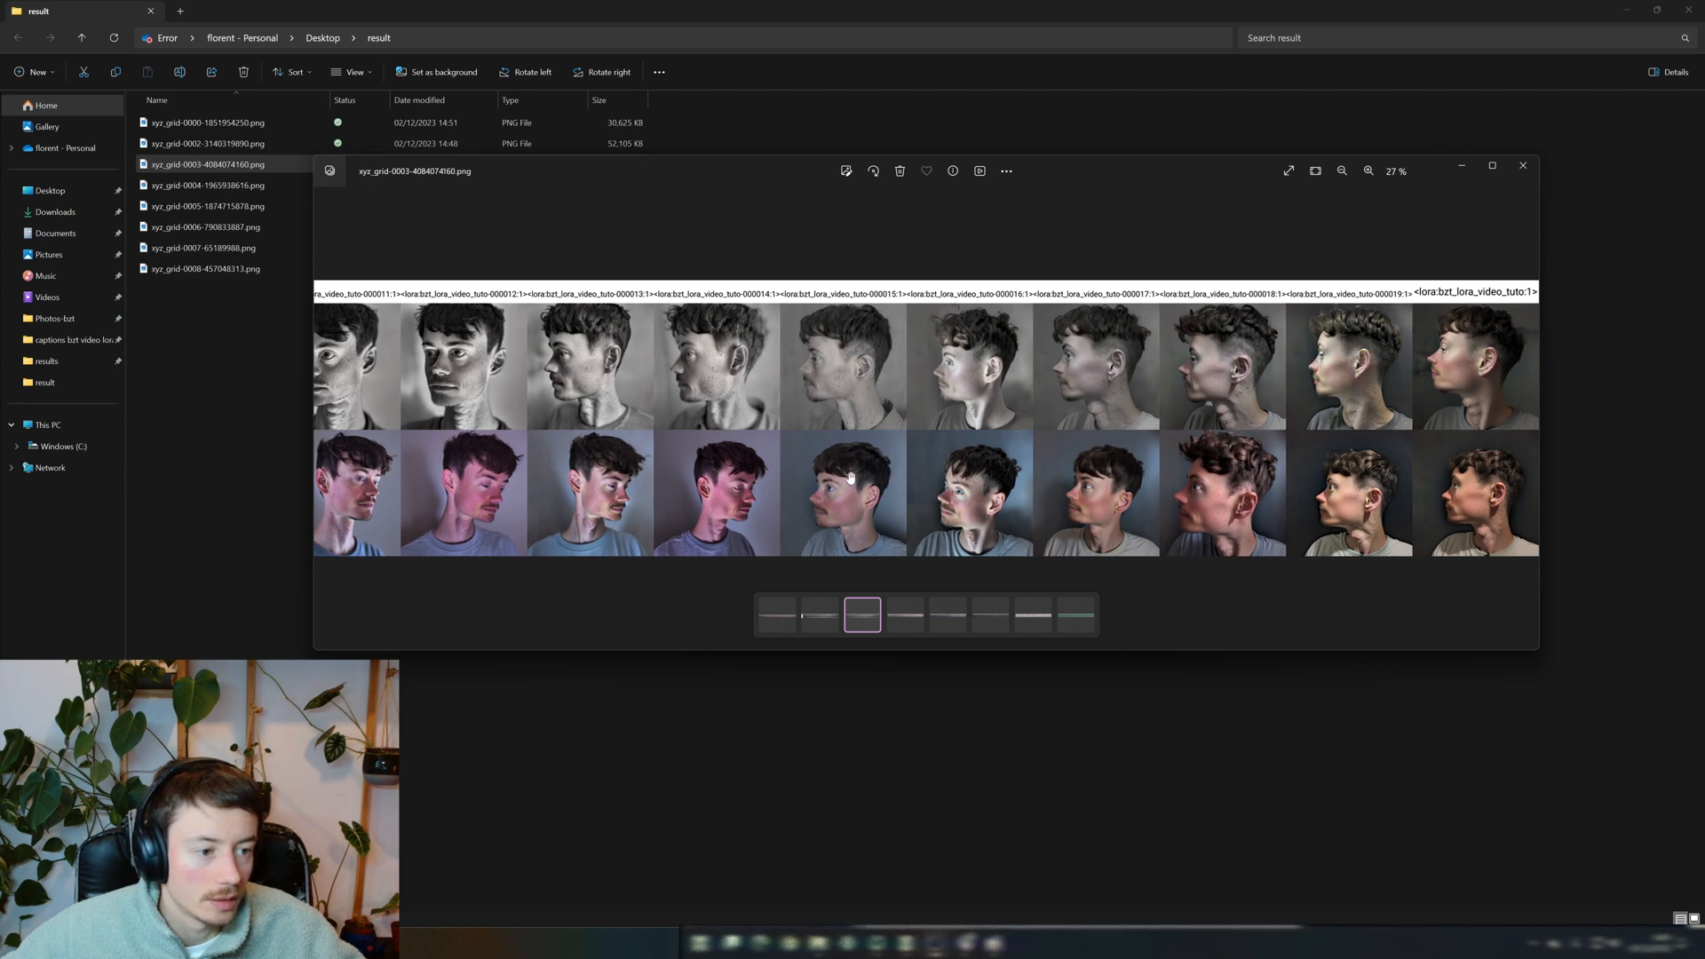
left_click_drag(879, 477, 1509, 482)
left_click(1523, 166)
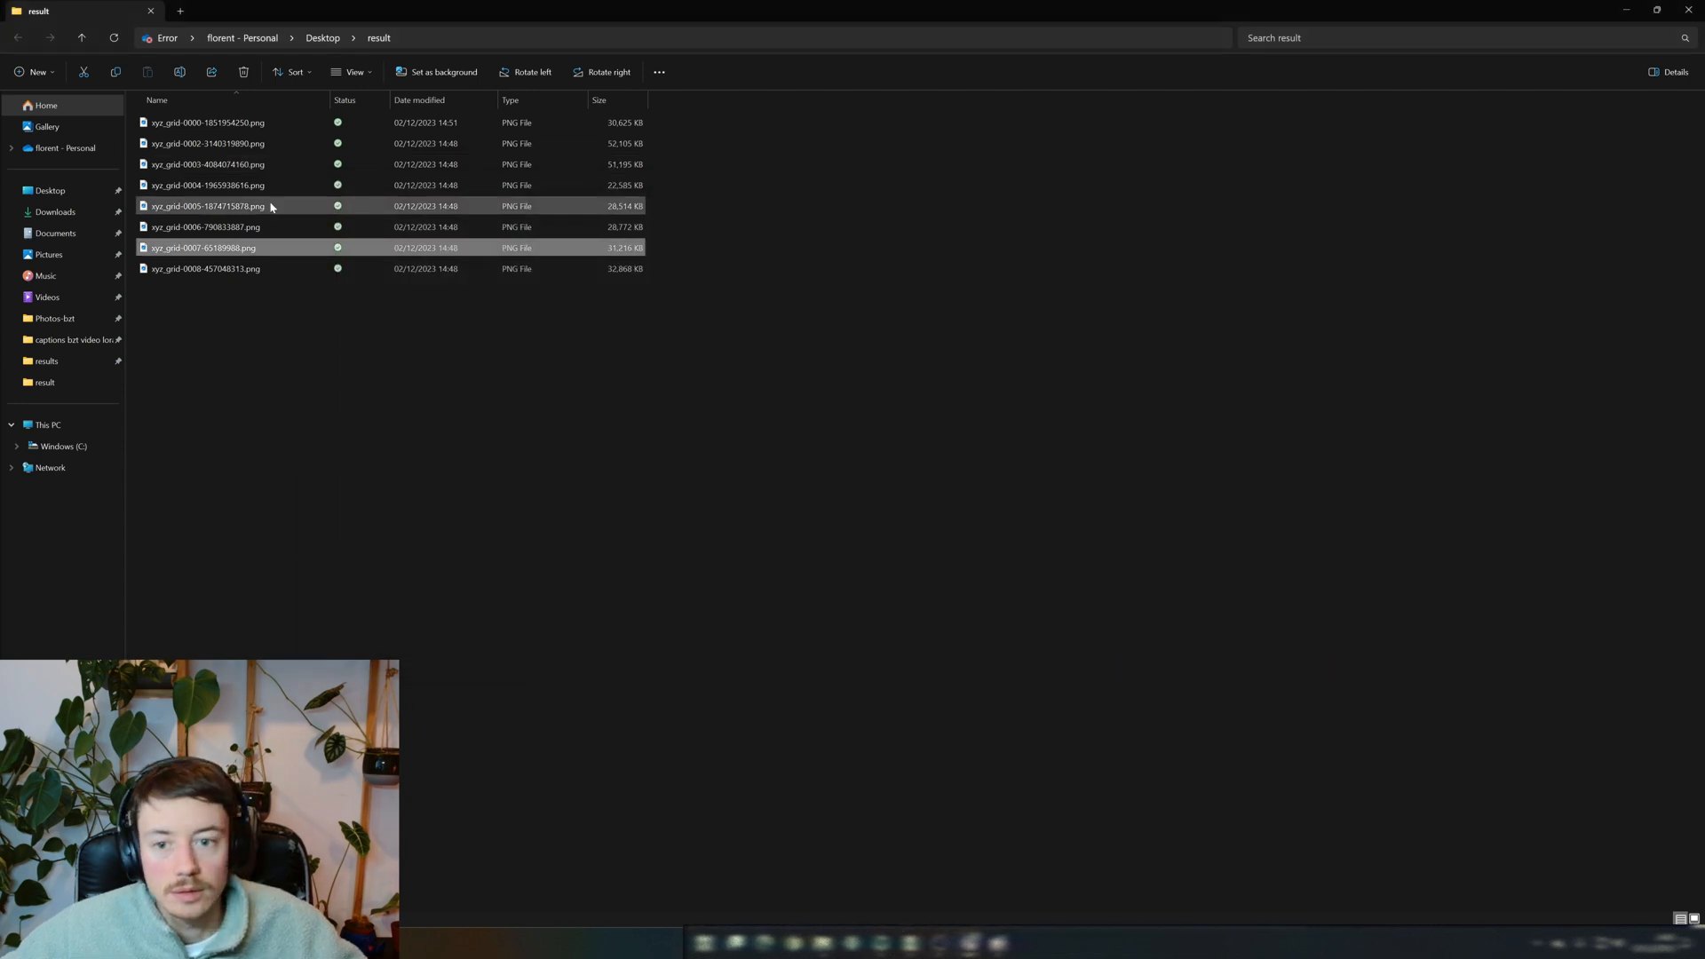
Open xyz_grid-0004-1965938616.png, compare the illustrated turtleneck portraits across the LoRA epochs up to the final one, and close it
double_click(266, 186)
scroll(643, 457, "up", 3)
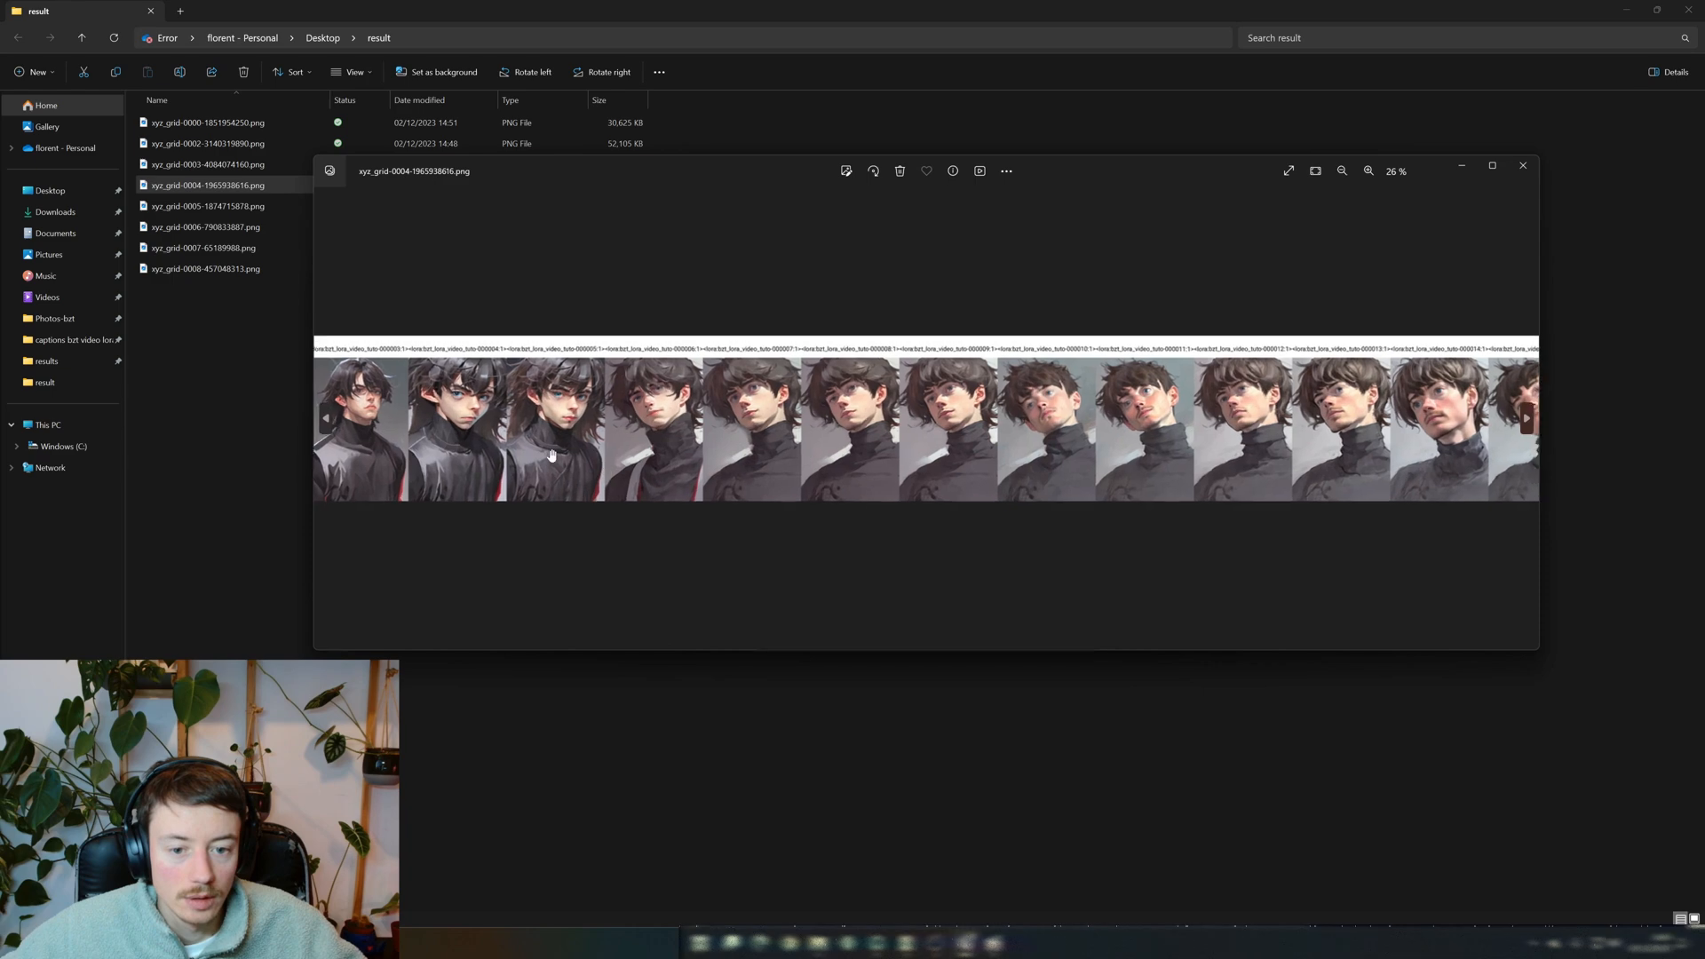
left_click_drag(552, 453, 788, 464)
scroll(749, 471, "up", 2)
scroll(968, 452, "down", 3)
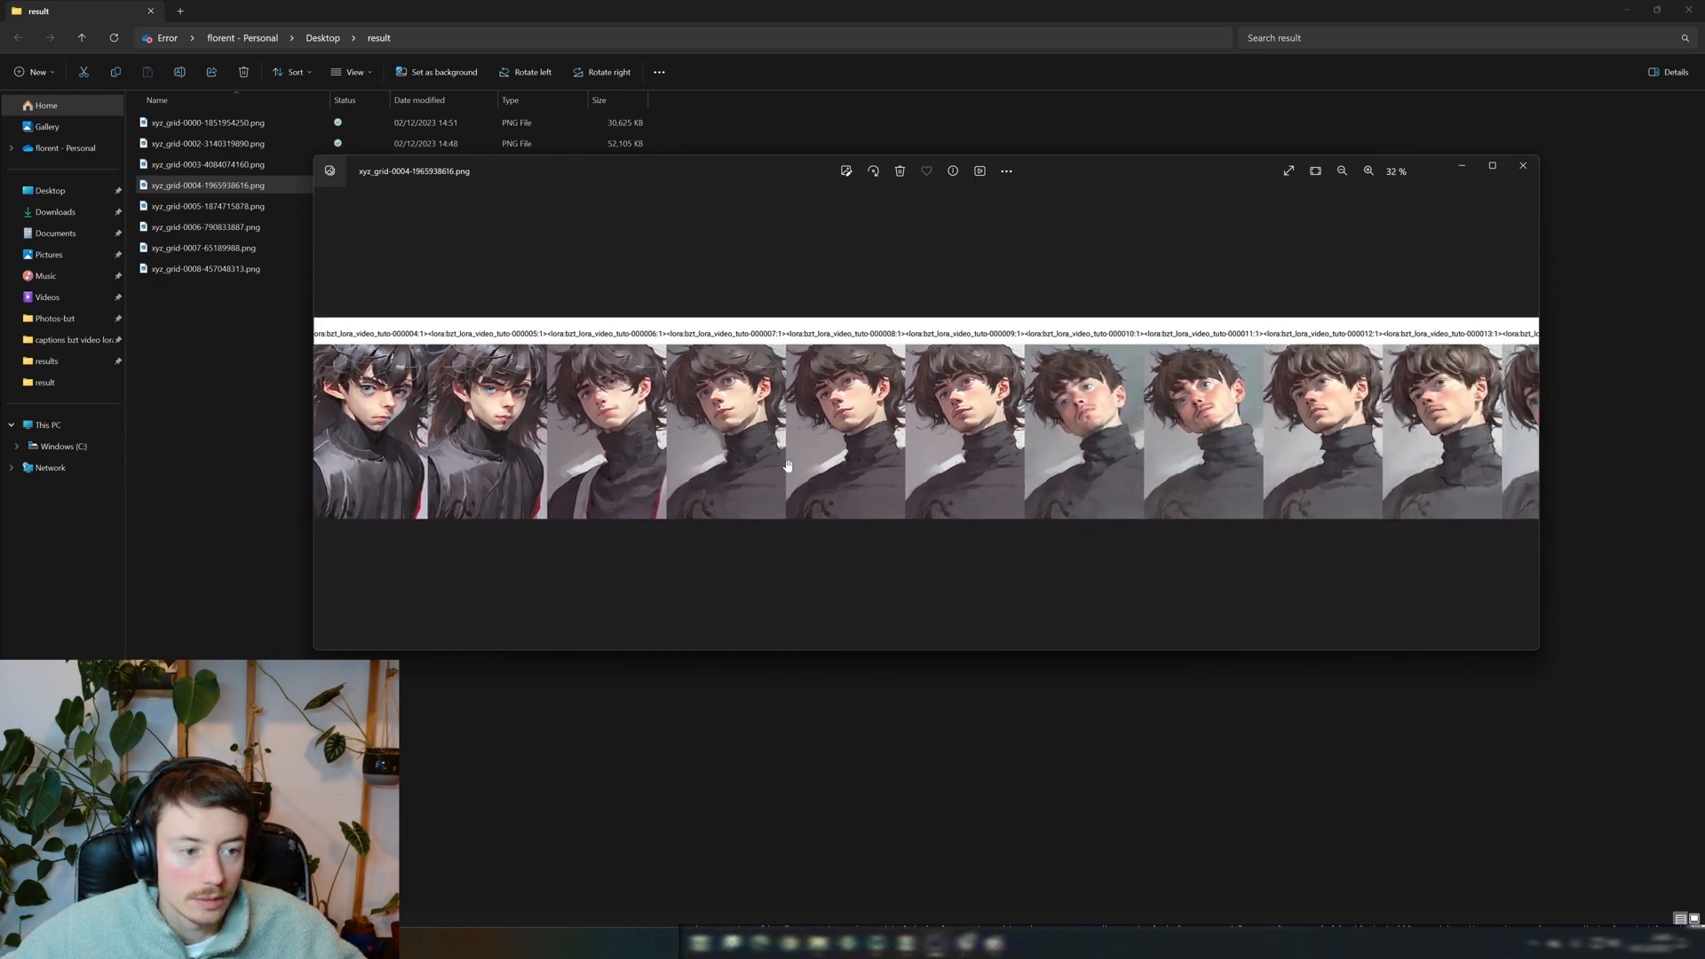
left_click_drag(1082, 469, 639, 487)
left_click_drag(1140, 463, 727, 467)
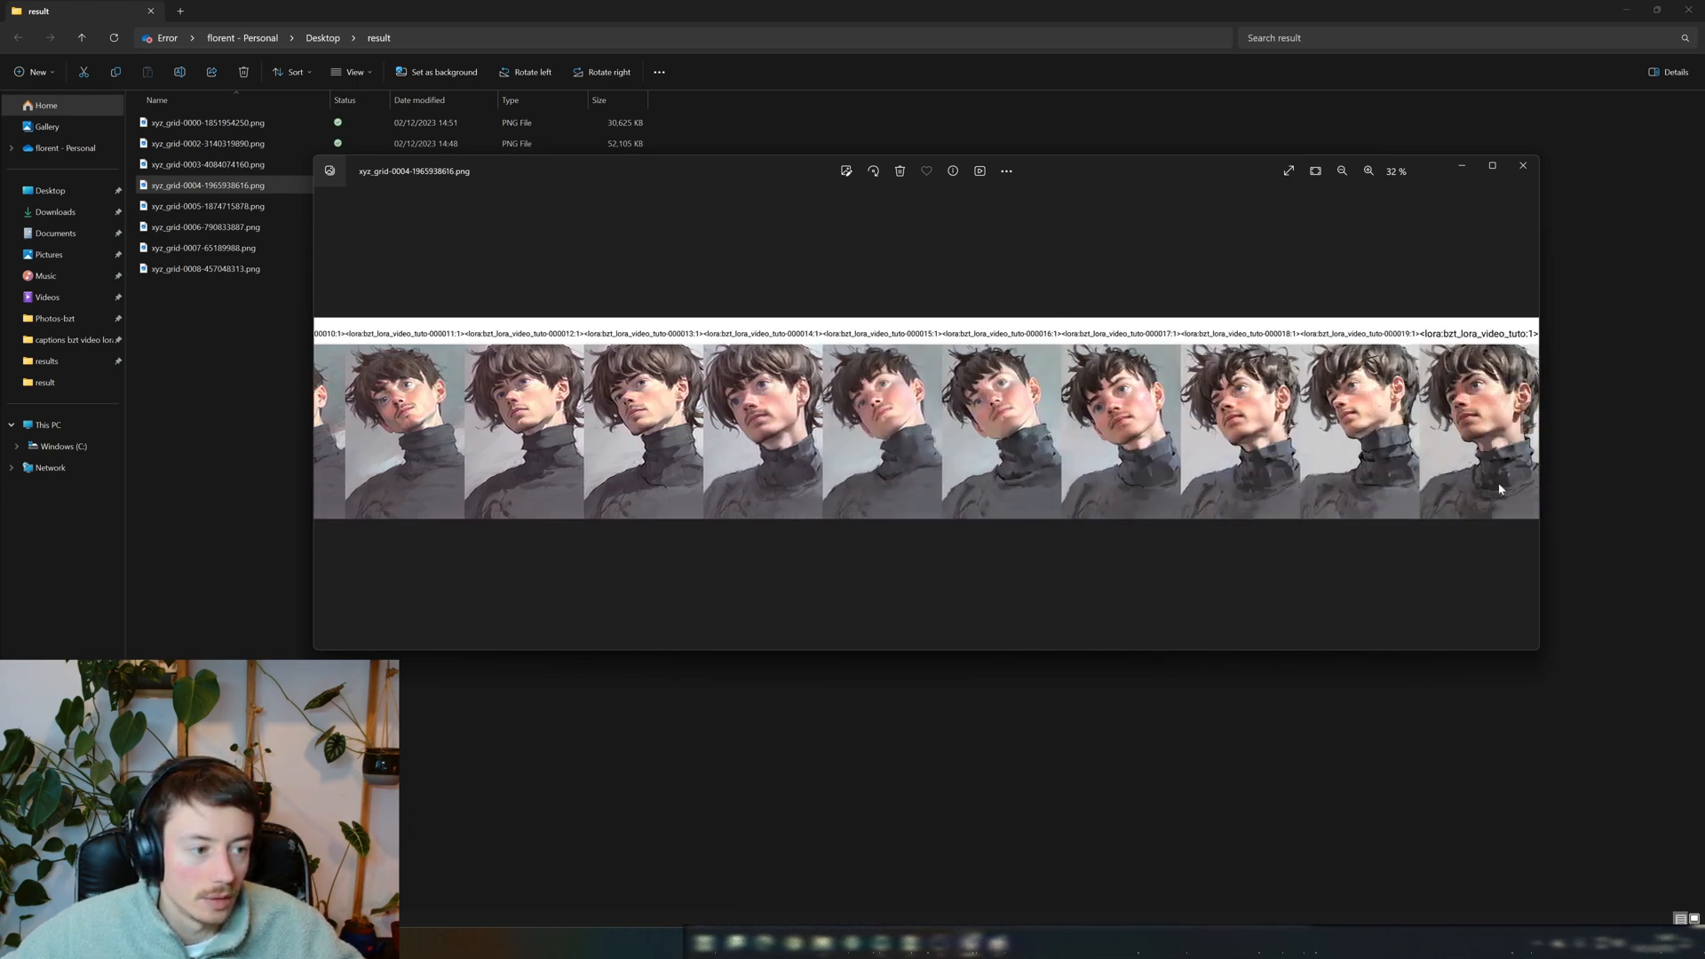
left_click(1523, 166)
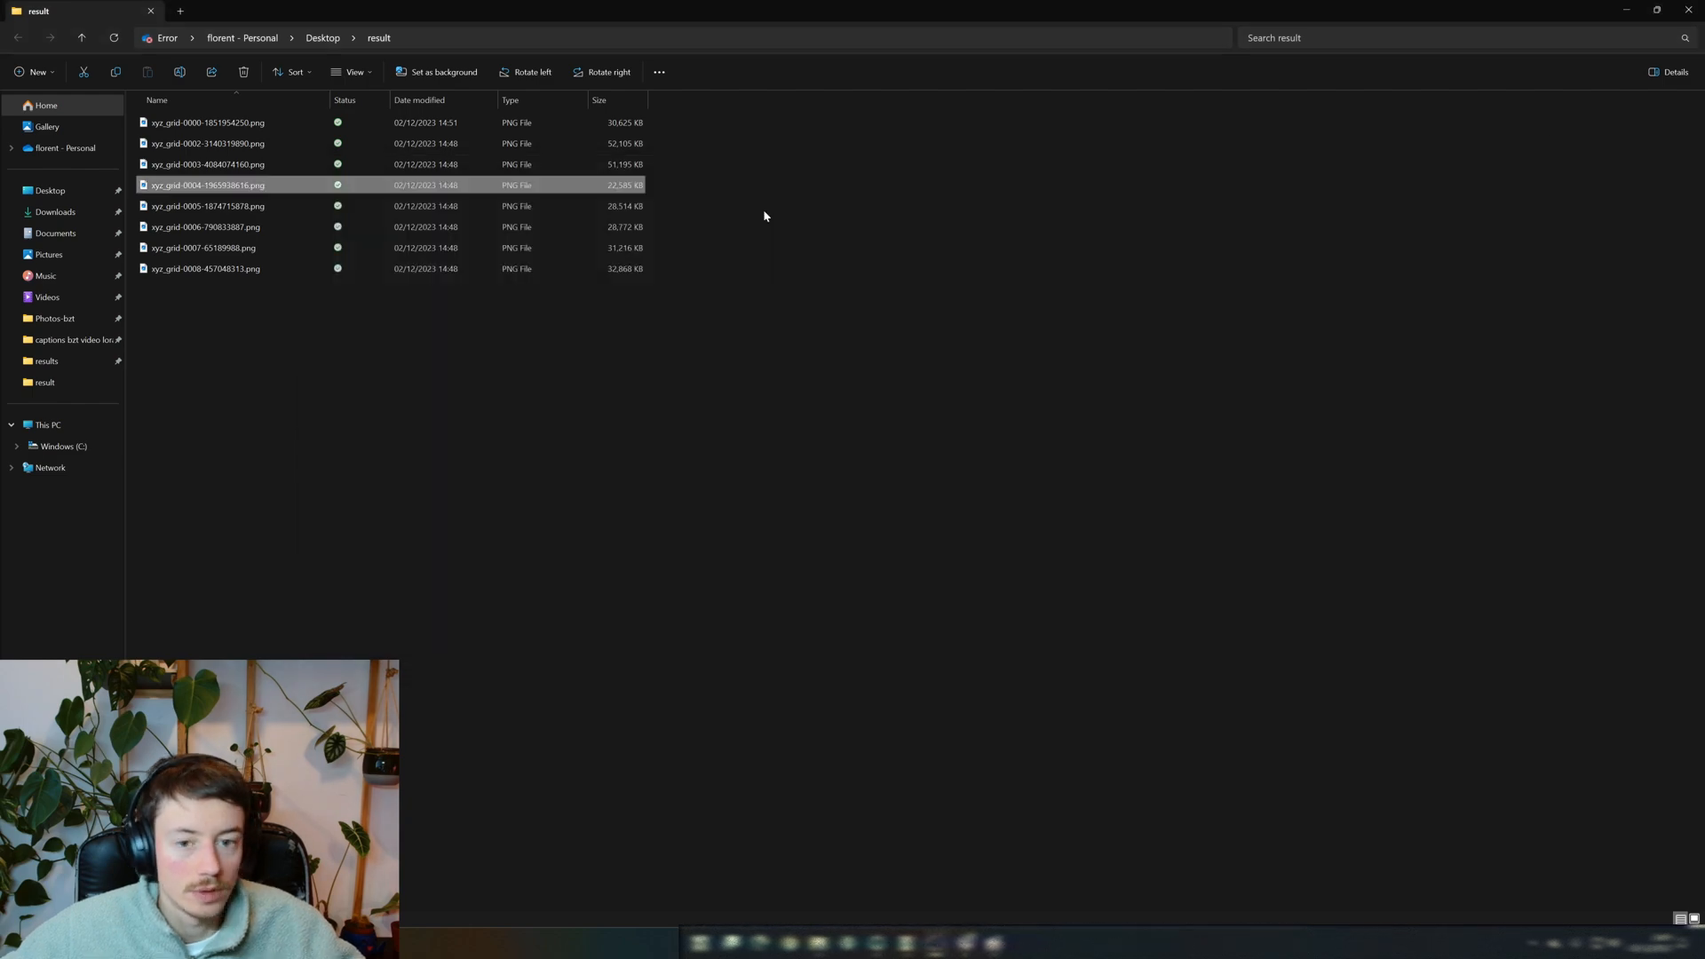
Open xyz_grid-0005-1874715878.png, compare the armoured cyberpunk portraits across the LoRA epochs up to the final one, and close it
double_click(291, 205)
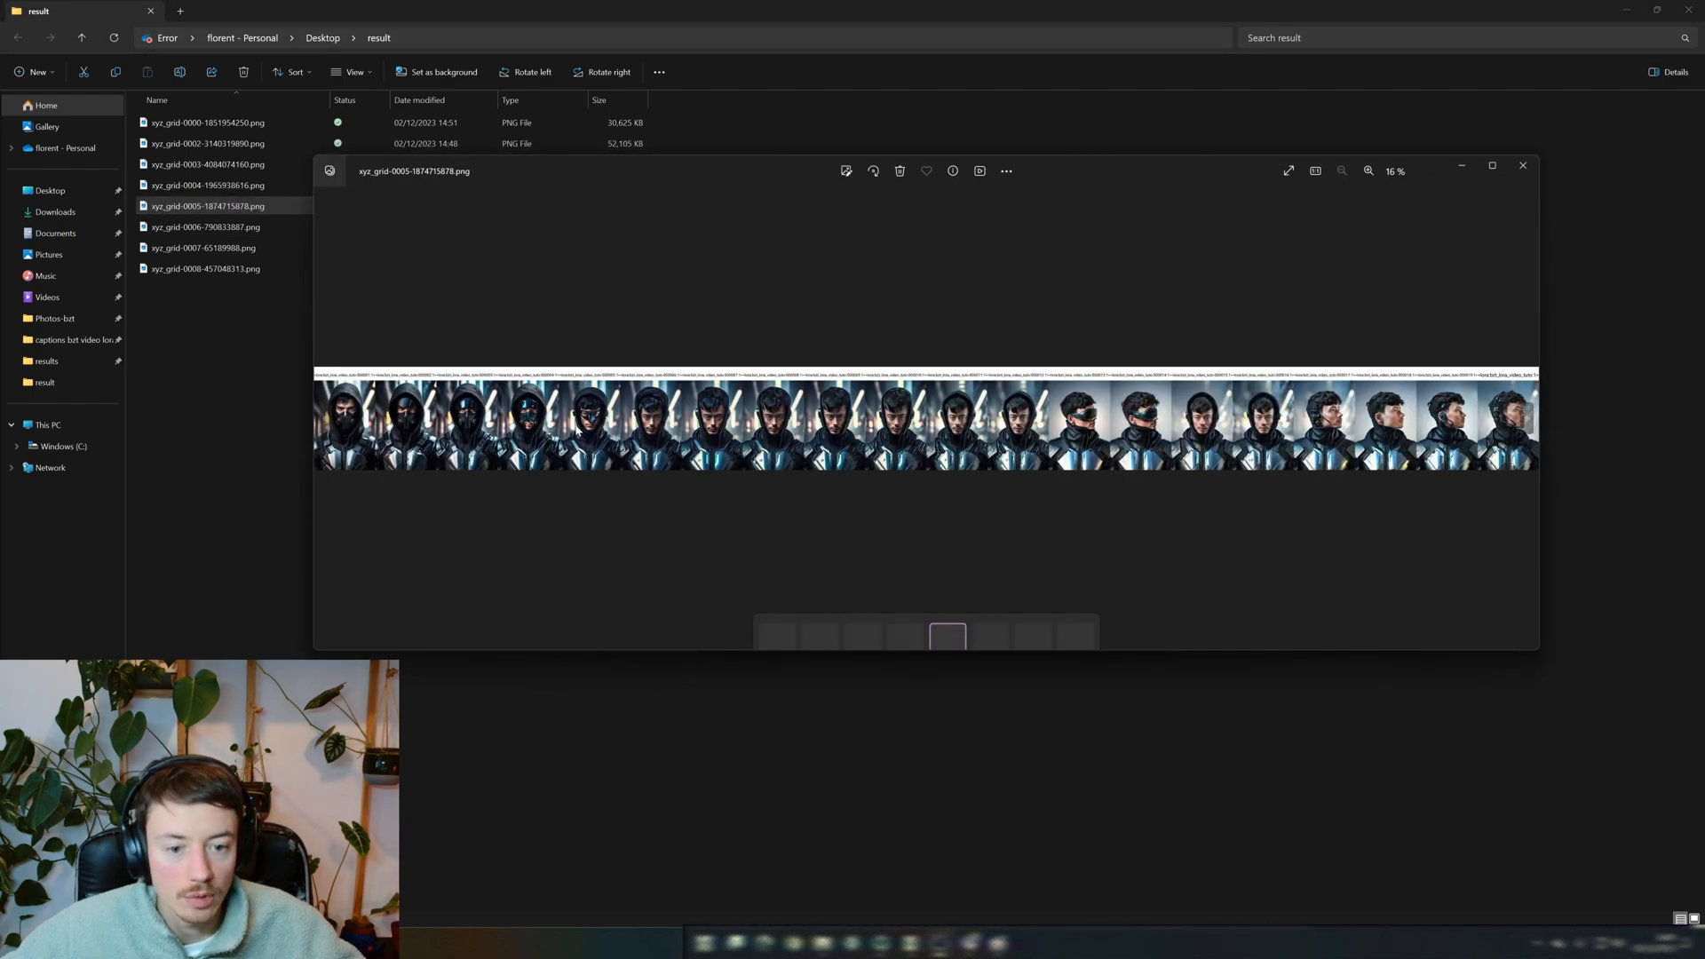
scroll(1085, 389, "up", 3)
scroll(1043, 406, "right", 5)
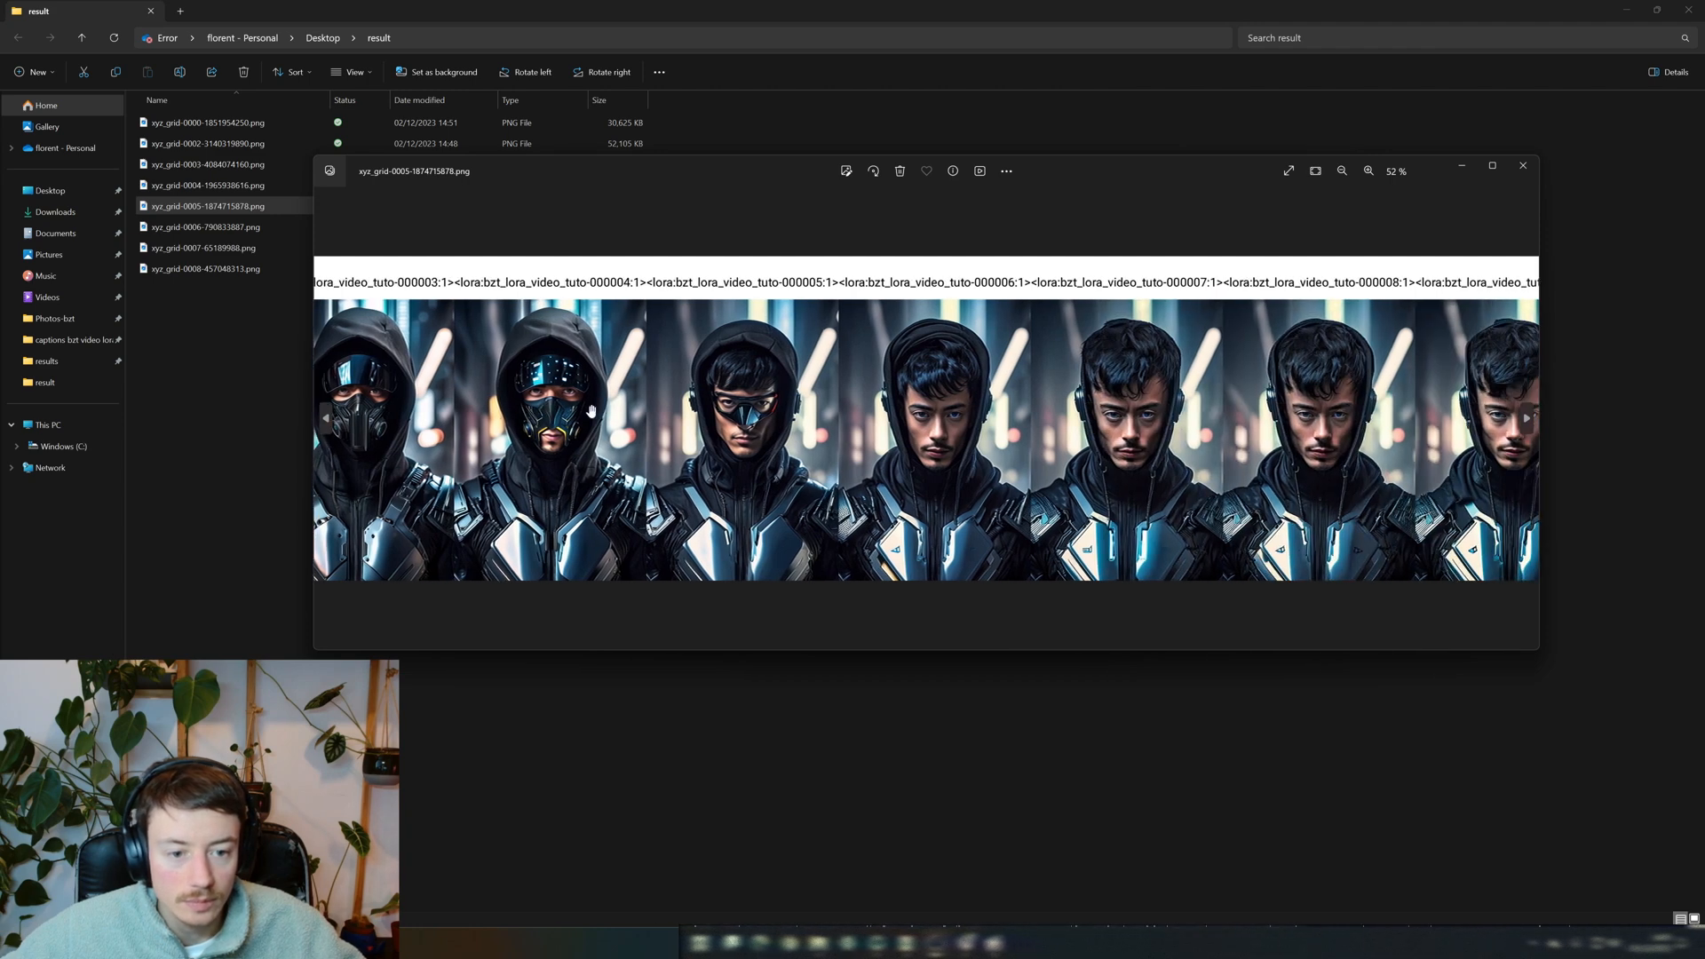
scroll(943, 425, "right", 6)
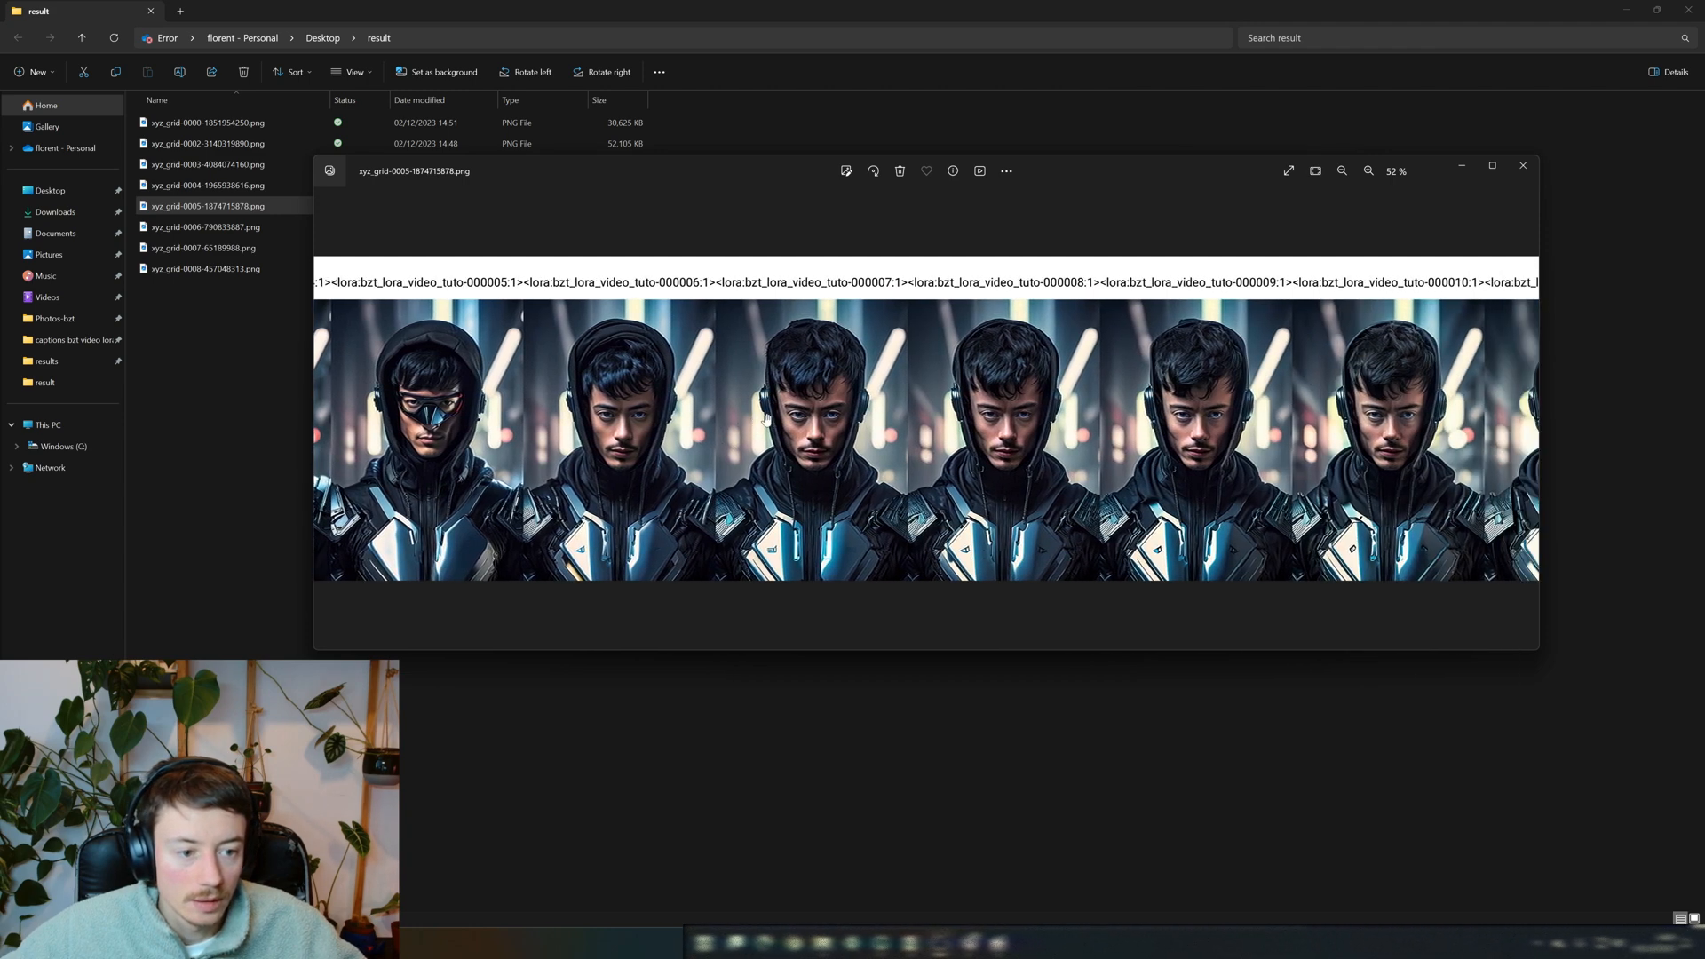
scroll(743, 458, "right", 1)
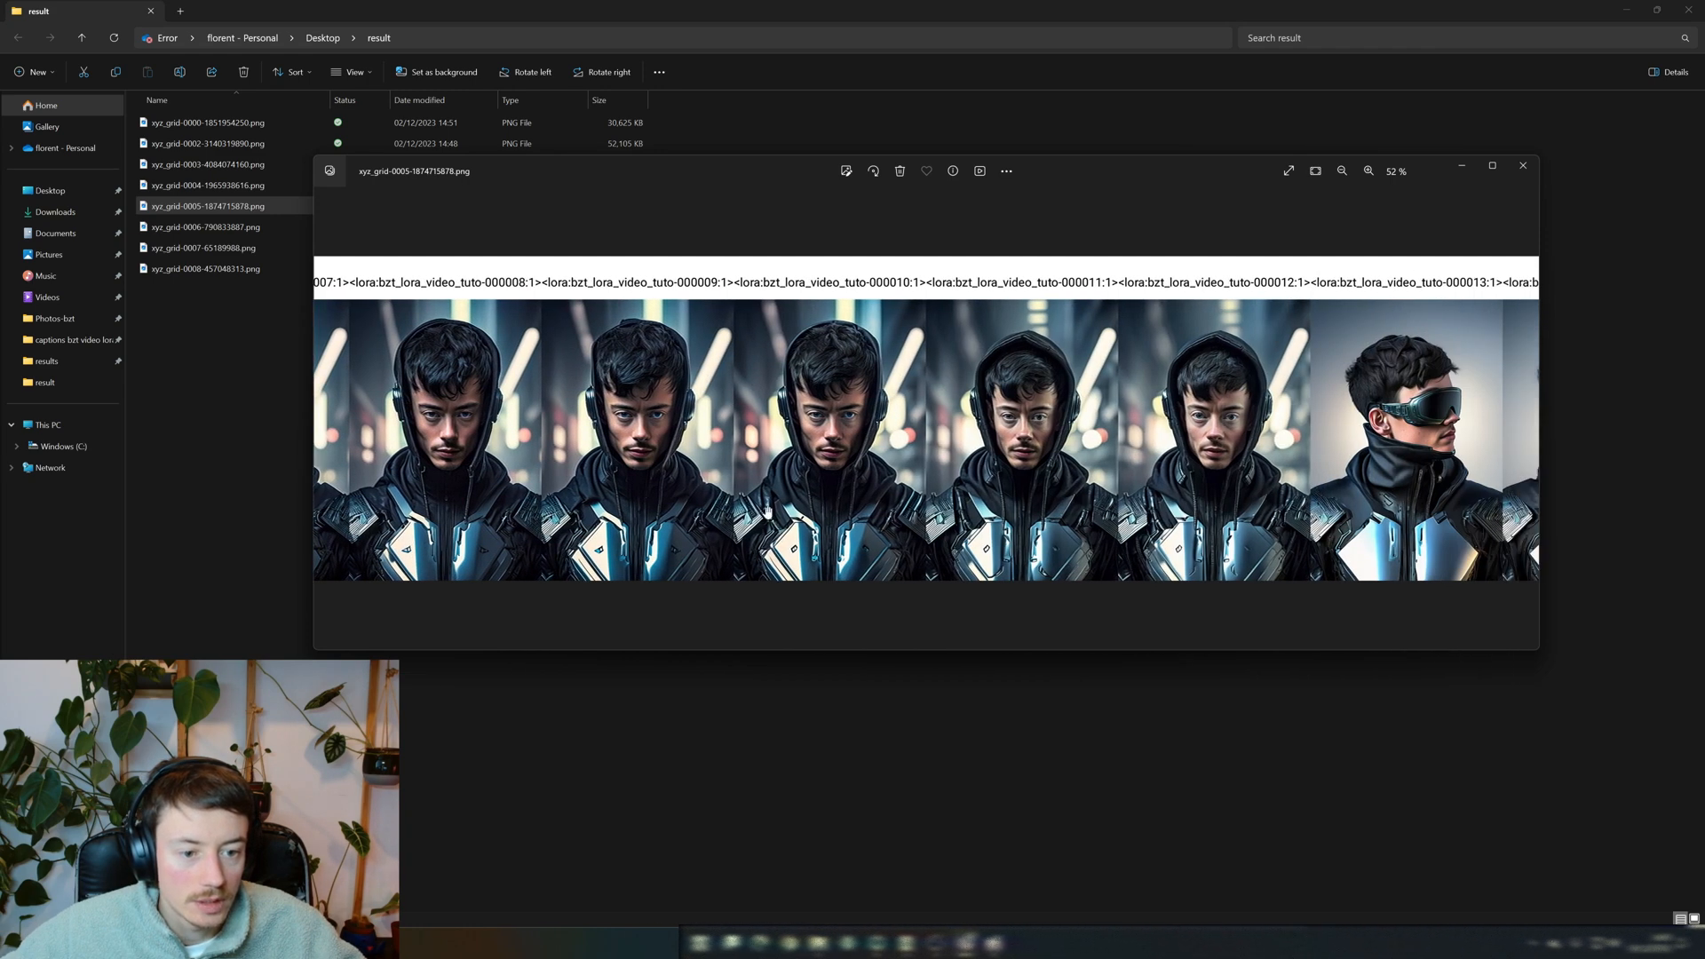
scroll(852, 480, "right", 2)
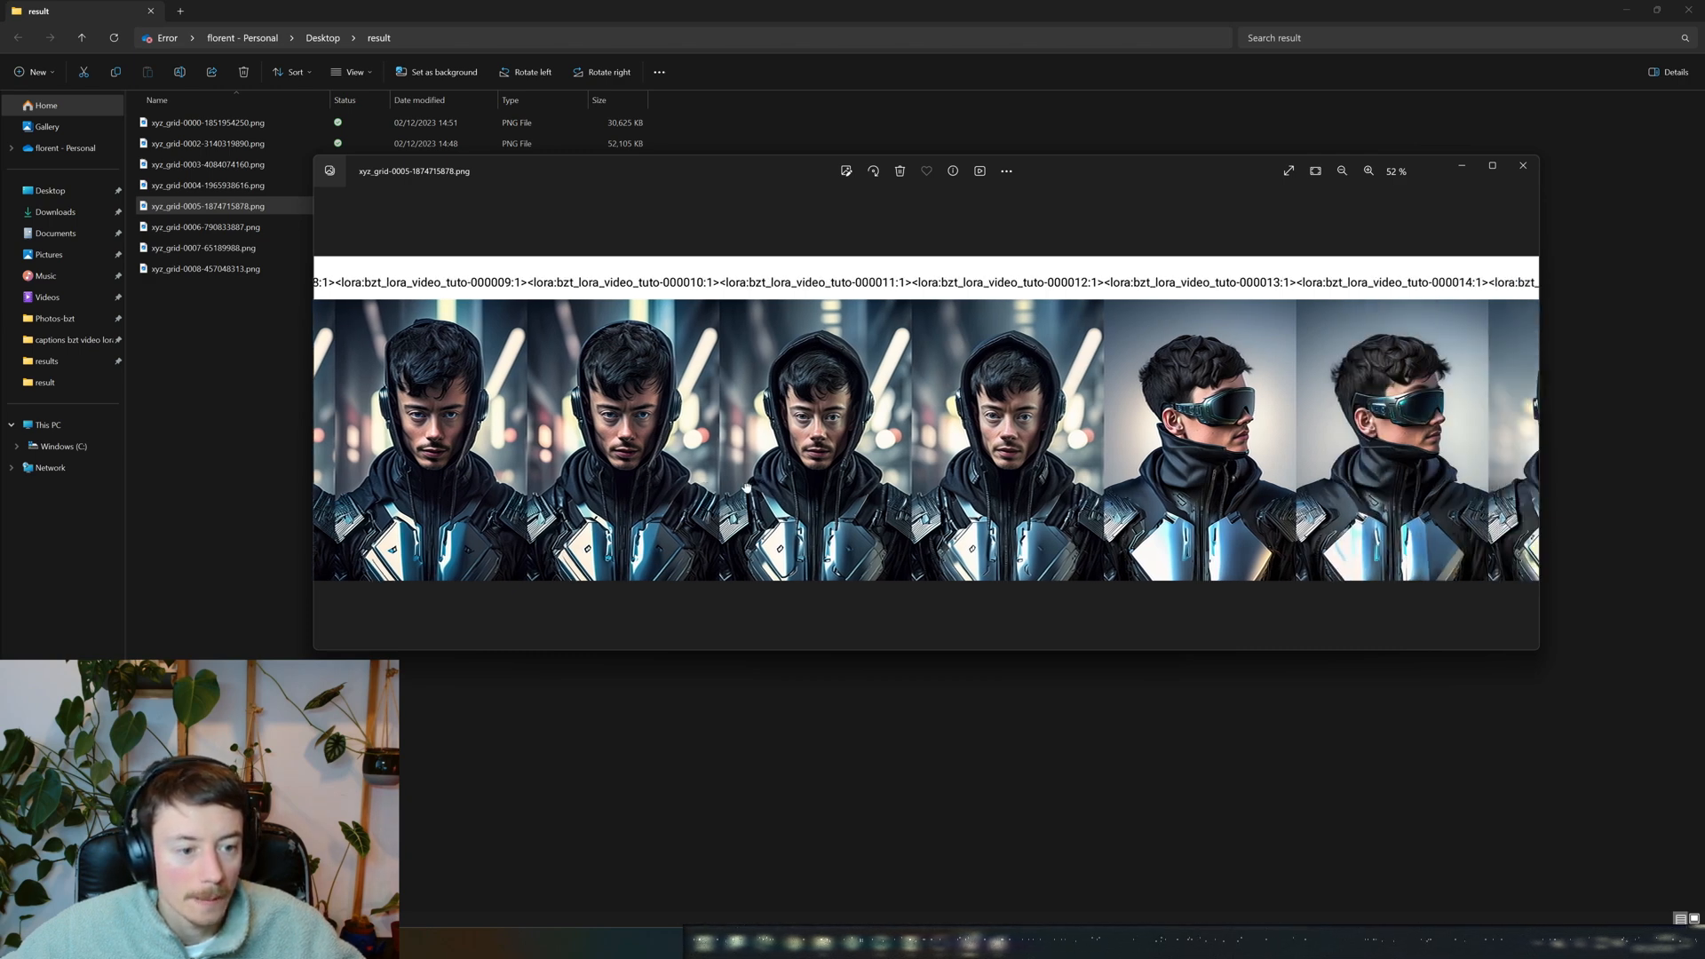
scroll(695, 464, "right", 2)
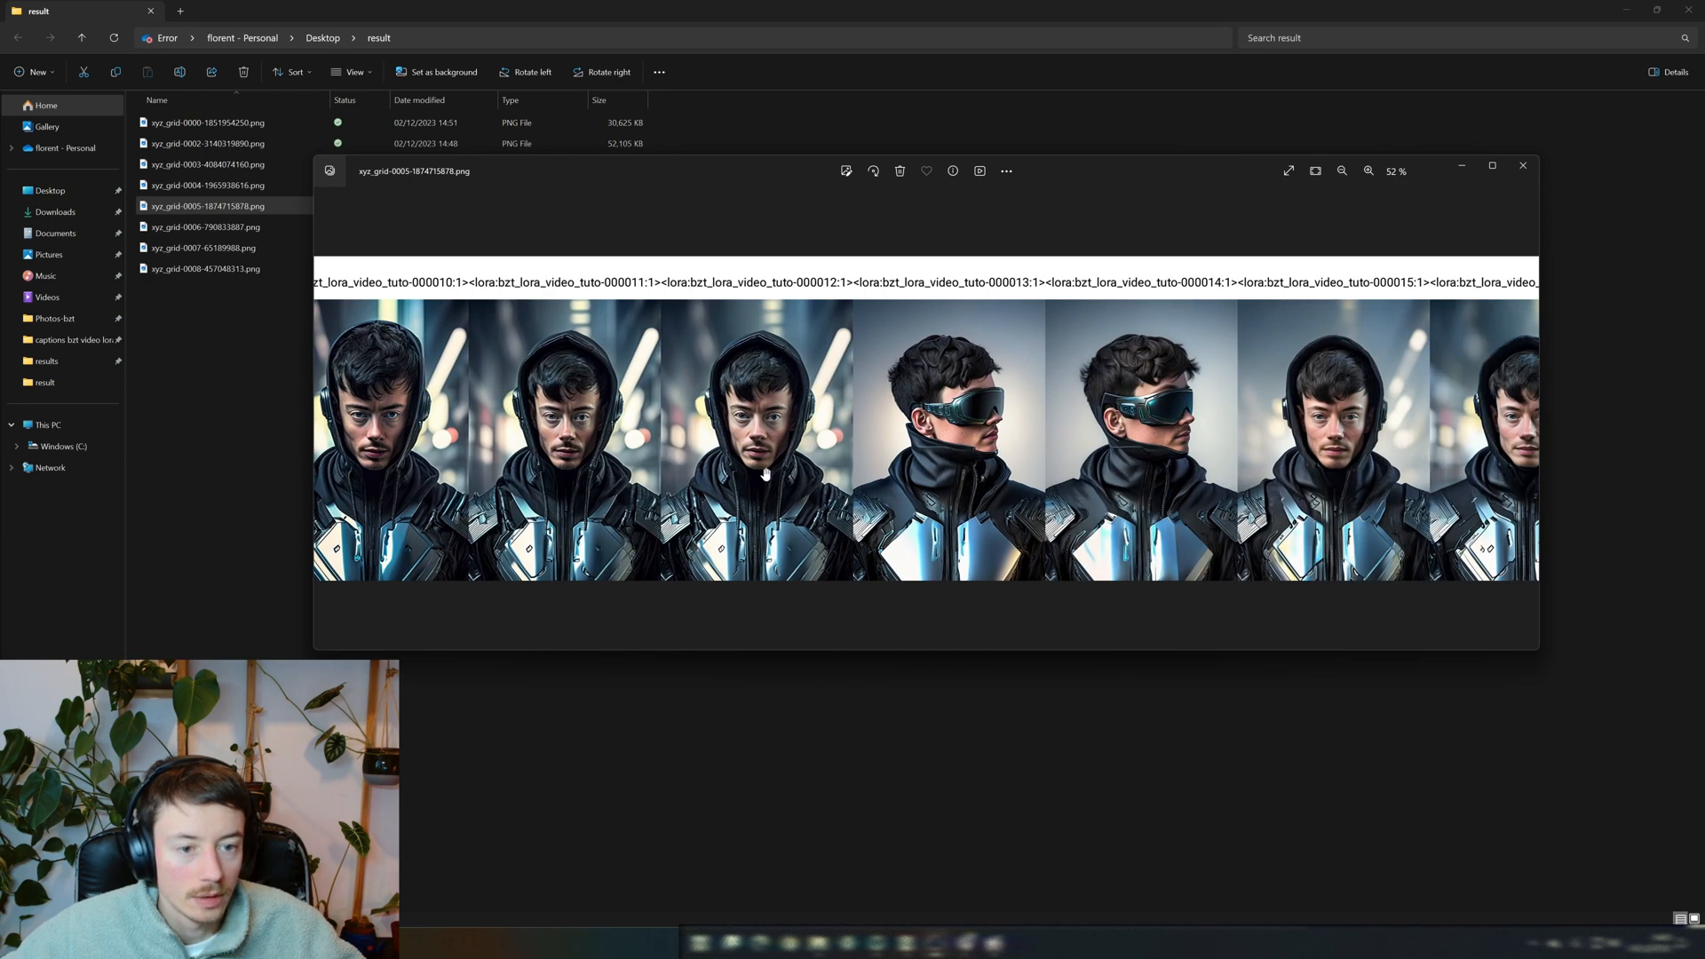
scroll(777, 502, "right", 2)
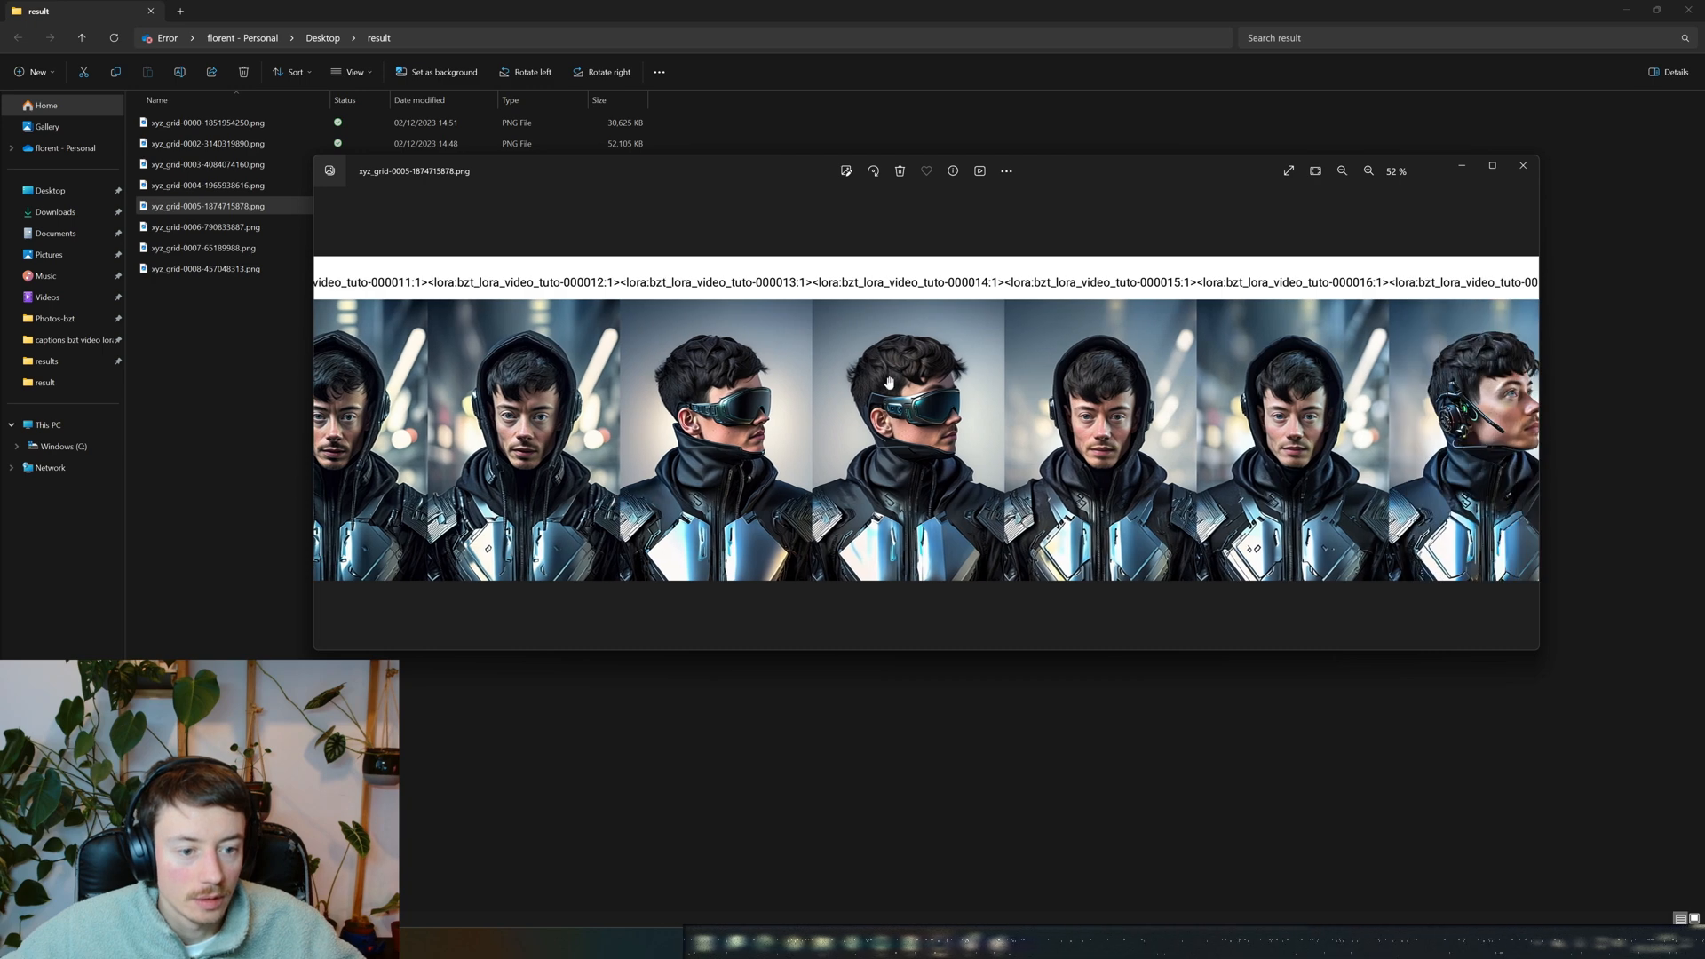
scroll(889, 382, "right", 2)
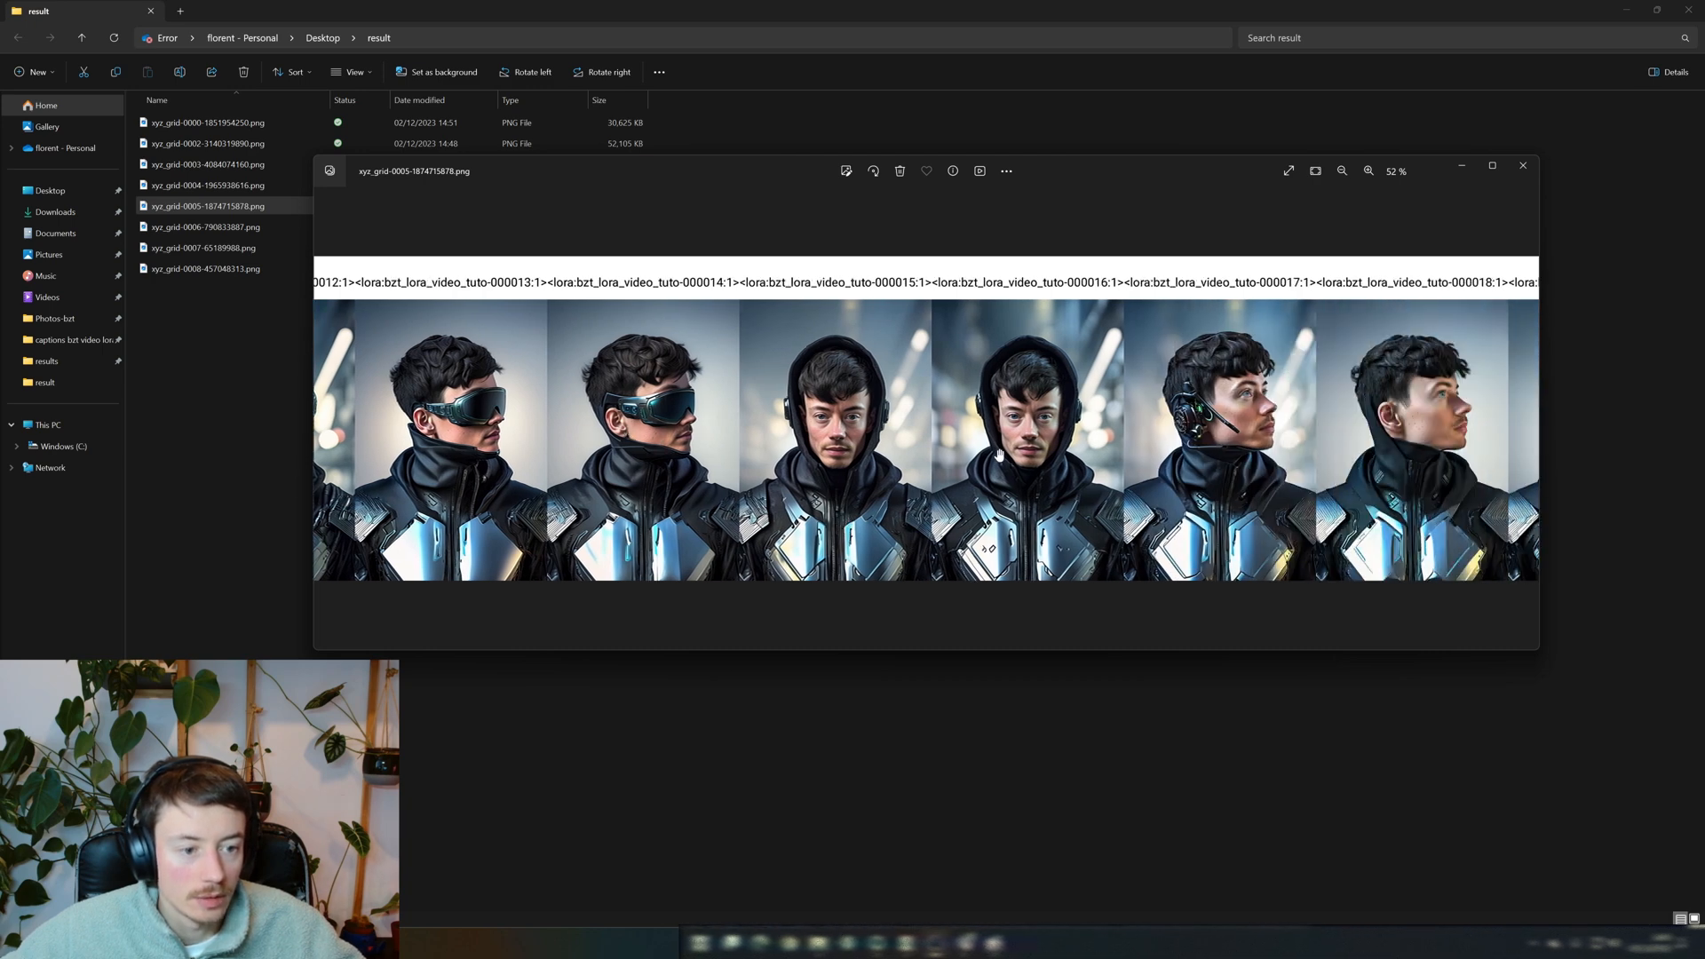
left_click_drag(1000, 454, 425, 513)
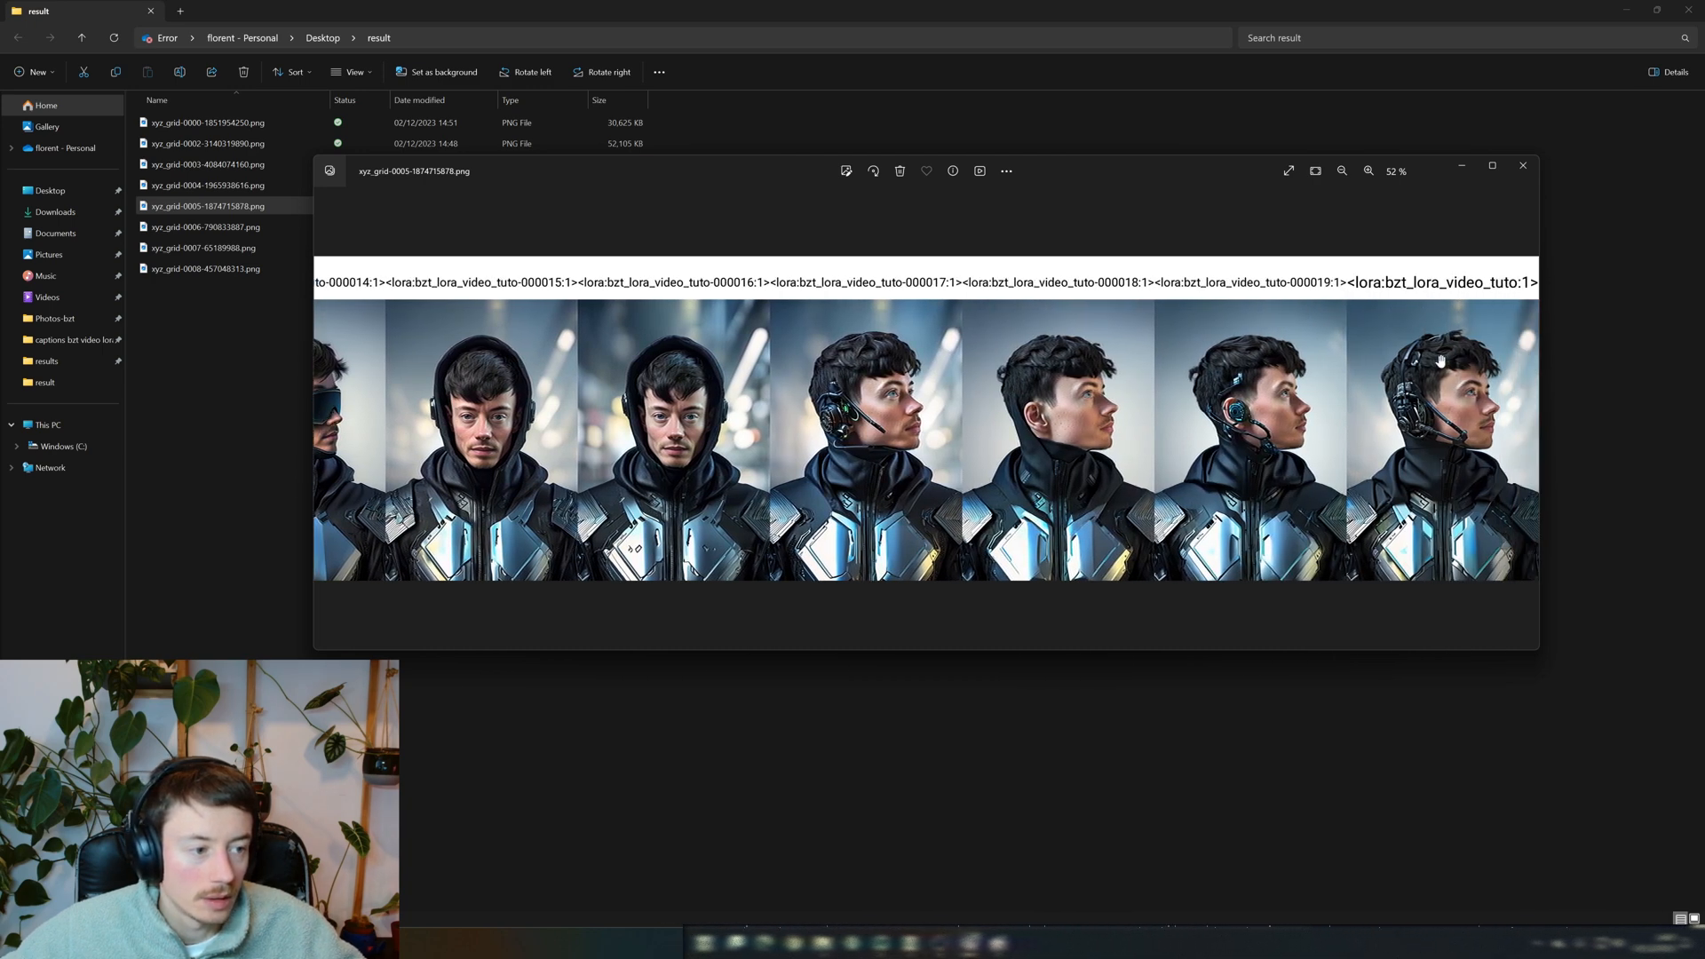
left_click(1522, 166)
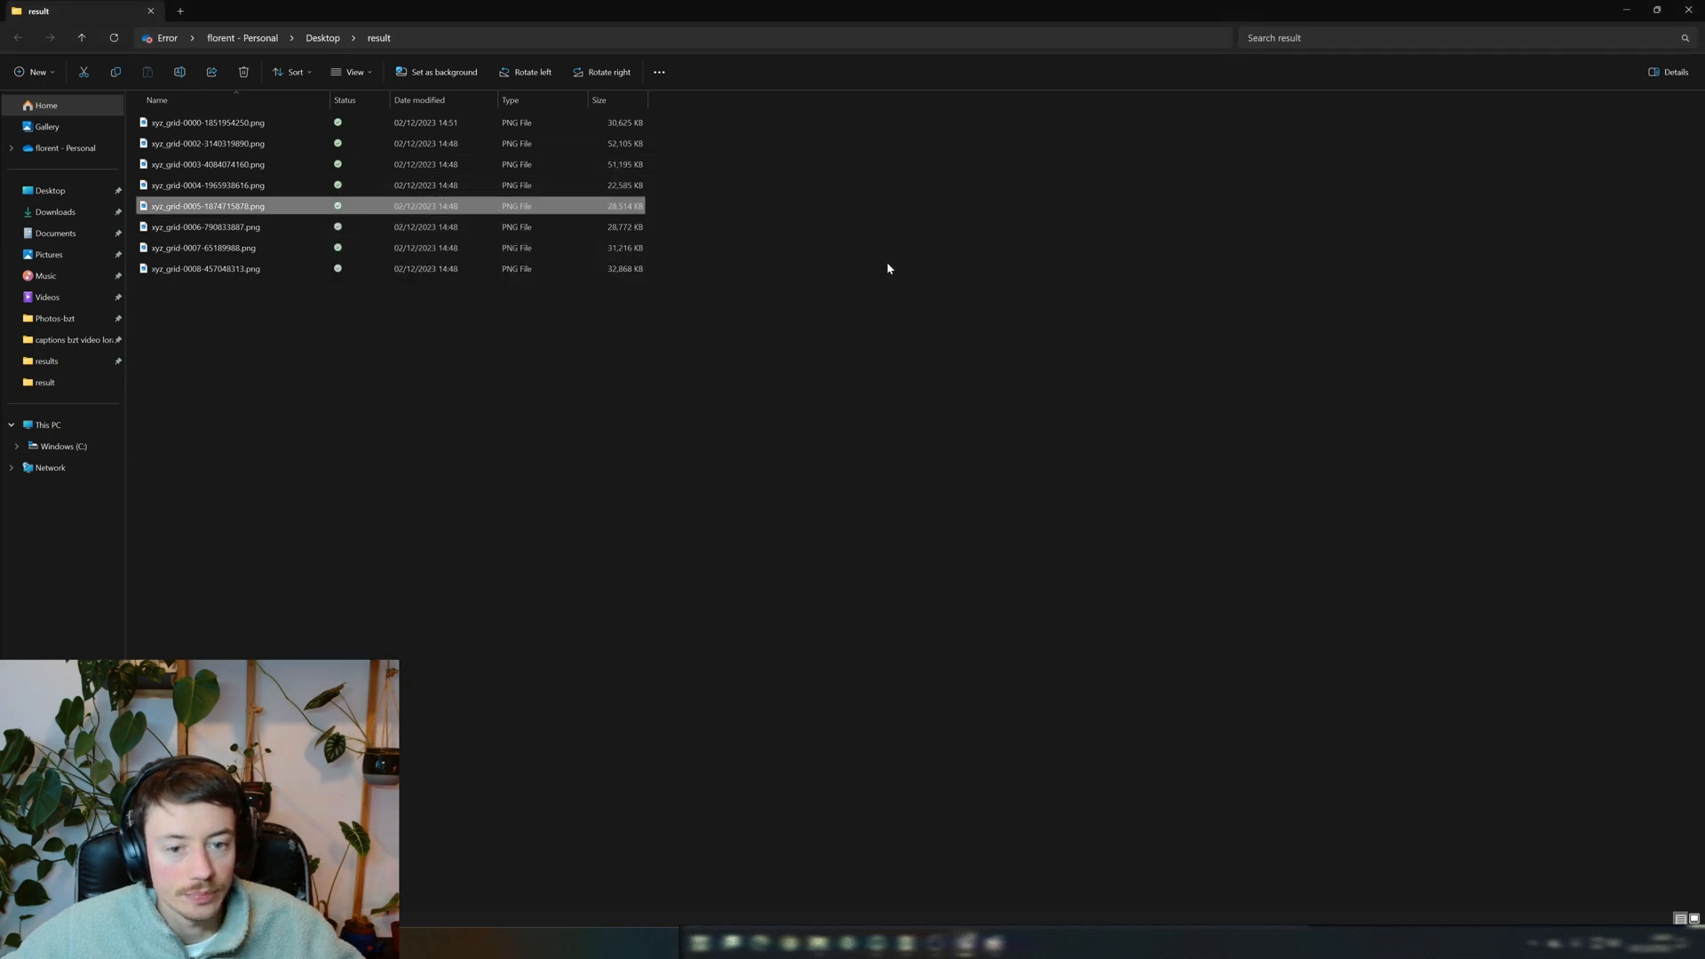
Open xyz_grid-0006-790833887.png, compare the hooded and masked portraits across the LoRA epochs up to the final one, and close it
double_click(302, 226)
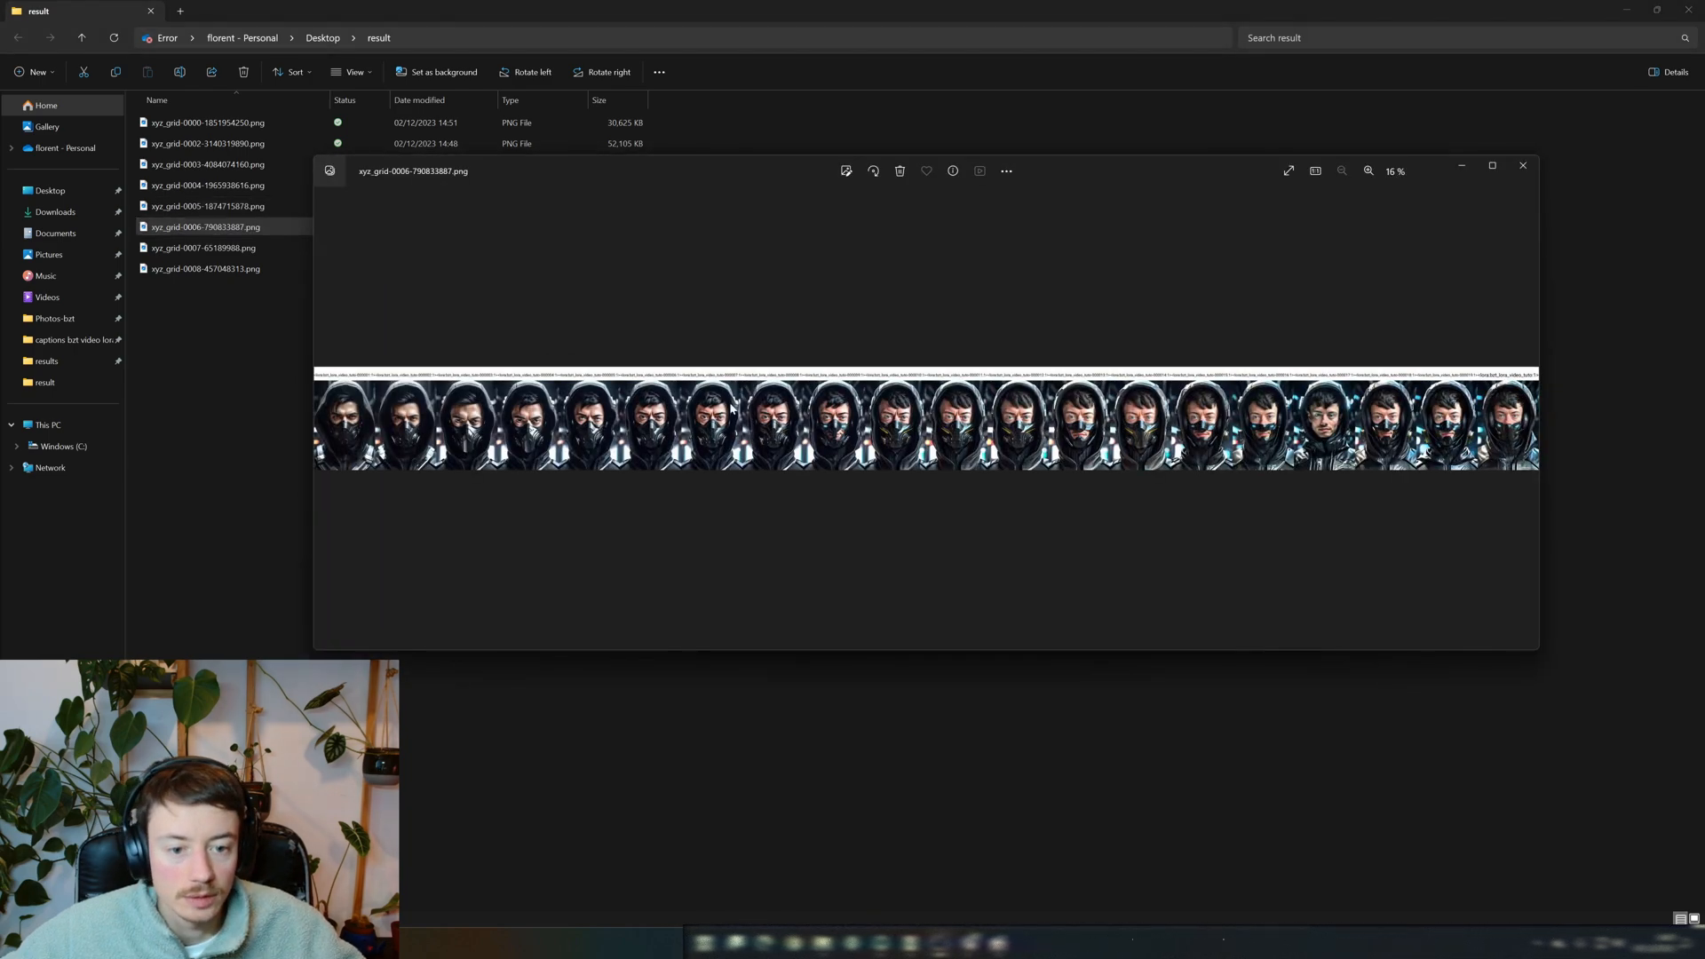
scroll(593, 379, "up", 5)
left_click_drag(934, 454, 619, 453)
left_click_drag(970, 451, 695, 454)
left_click_drag(1039, 467, 653, 462)
left_click_drag(1256, 446, 724, 439)
left_click_drag(1121, 436, 664, 428)
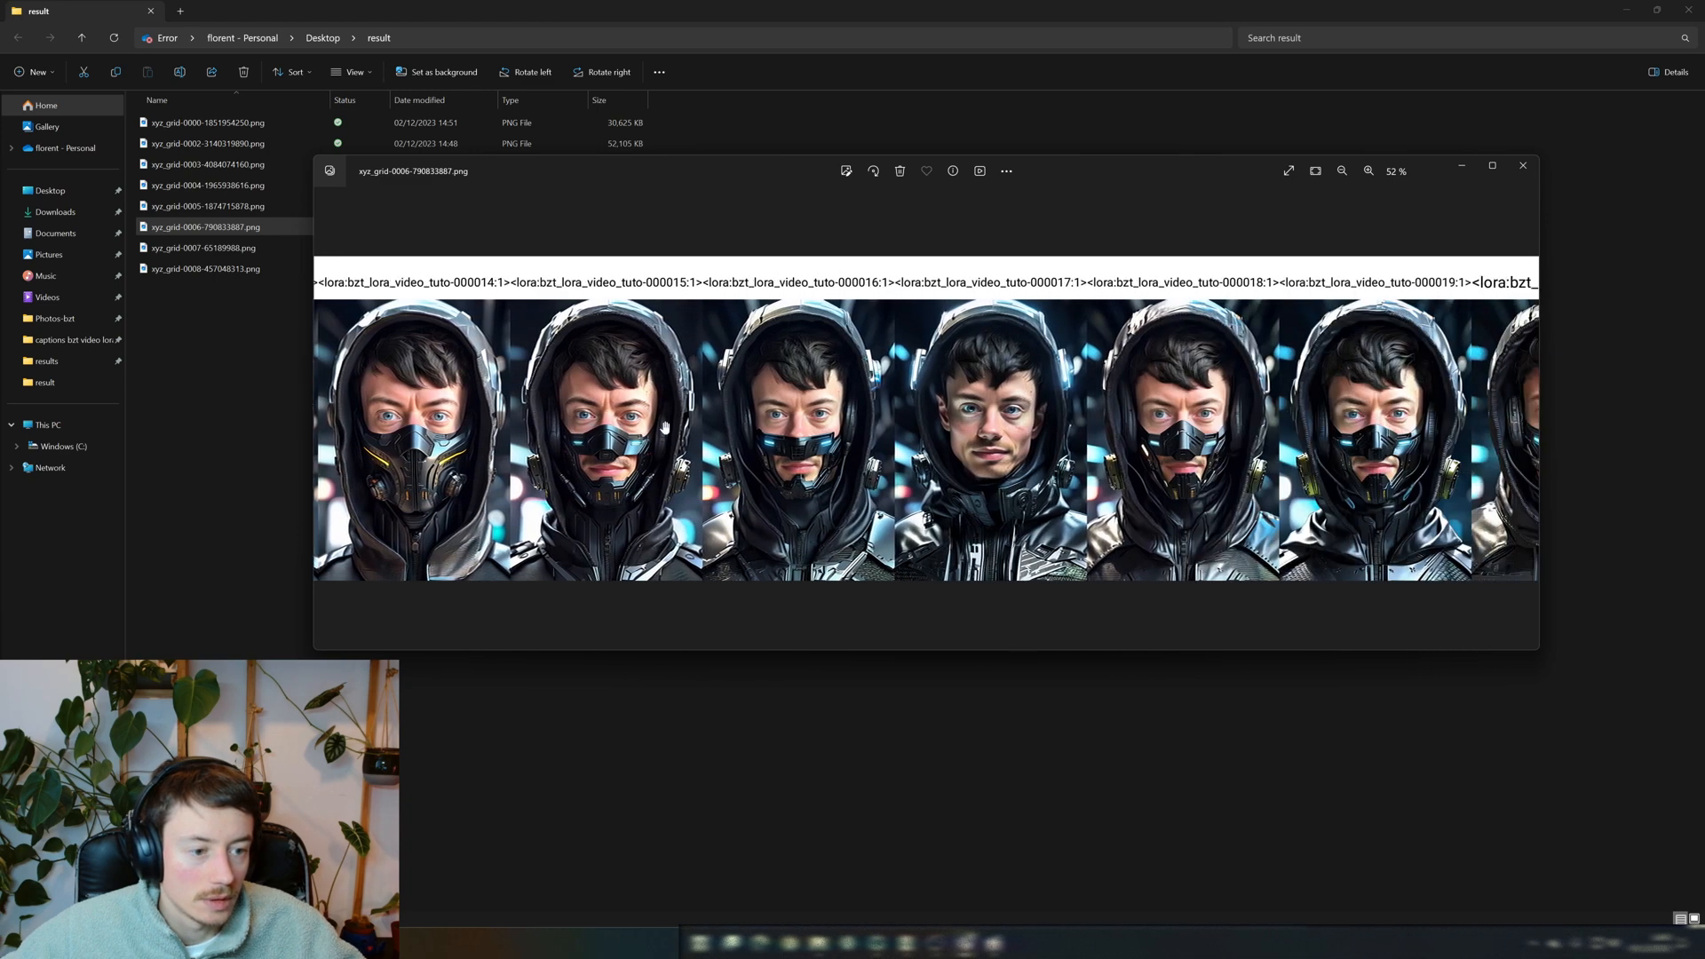
left_click_drag(989, 435, 752, 447)
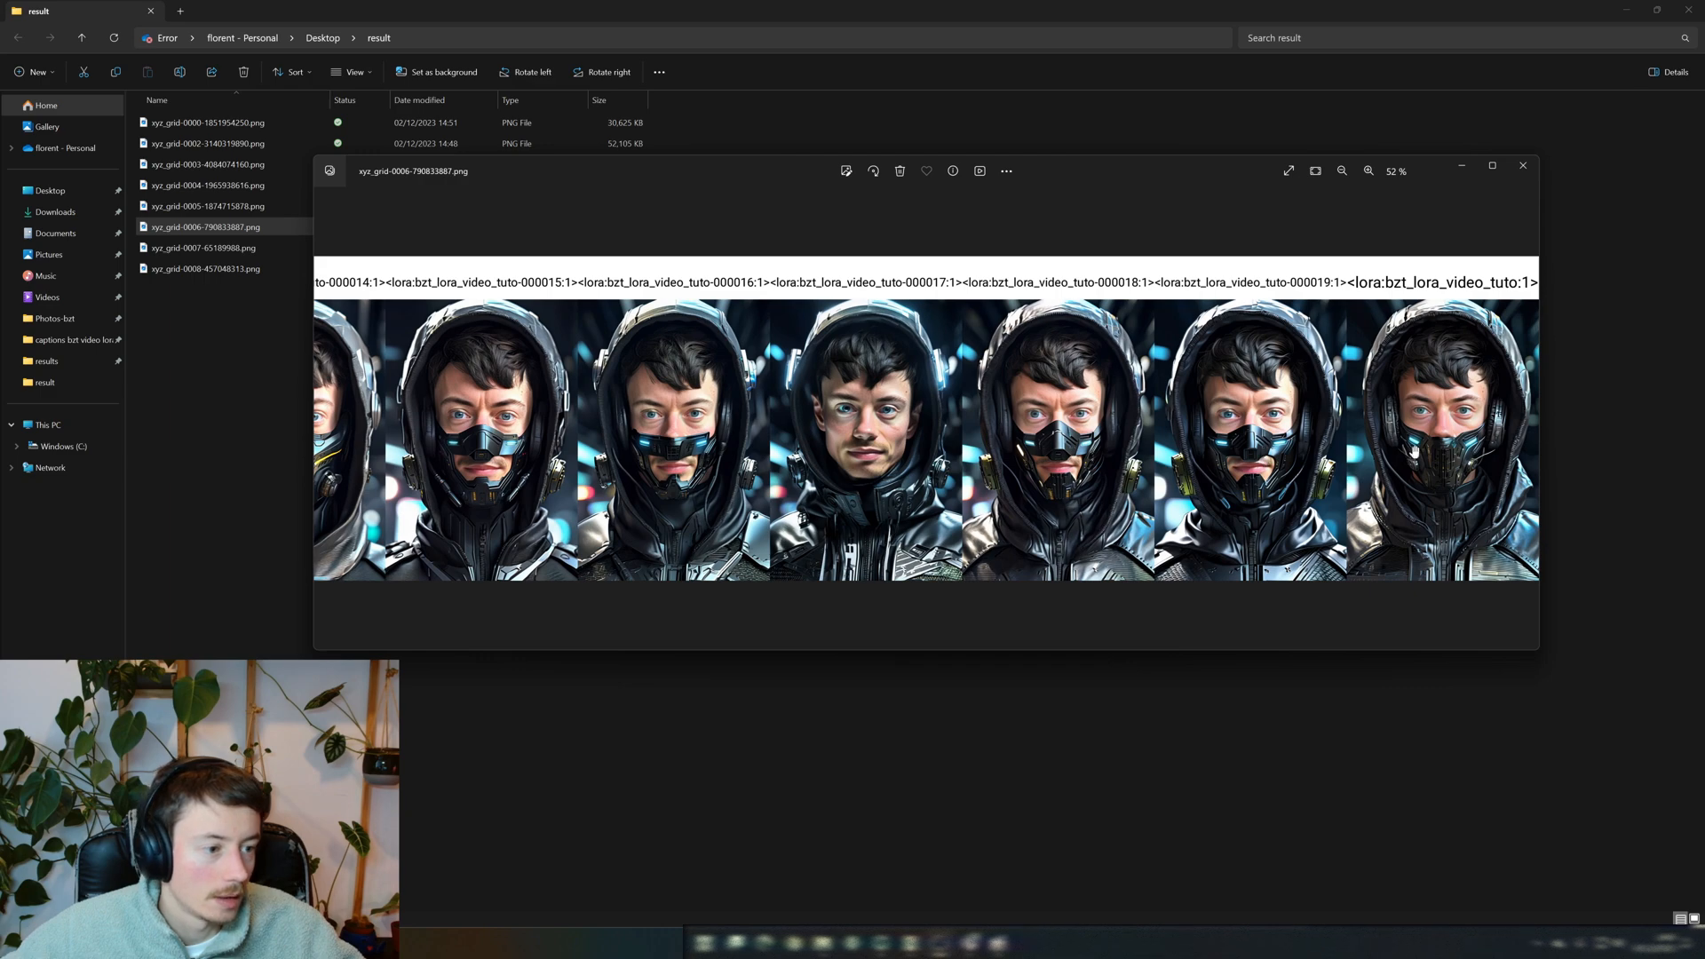
left_click(1531, 158)
Open xyz_grid-0007-65189988.png, compare the watercolour profile portraits across the LoRA epochs, and close it
left_click(235, 245)
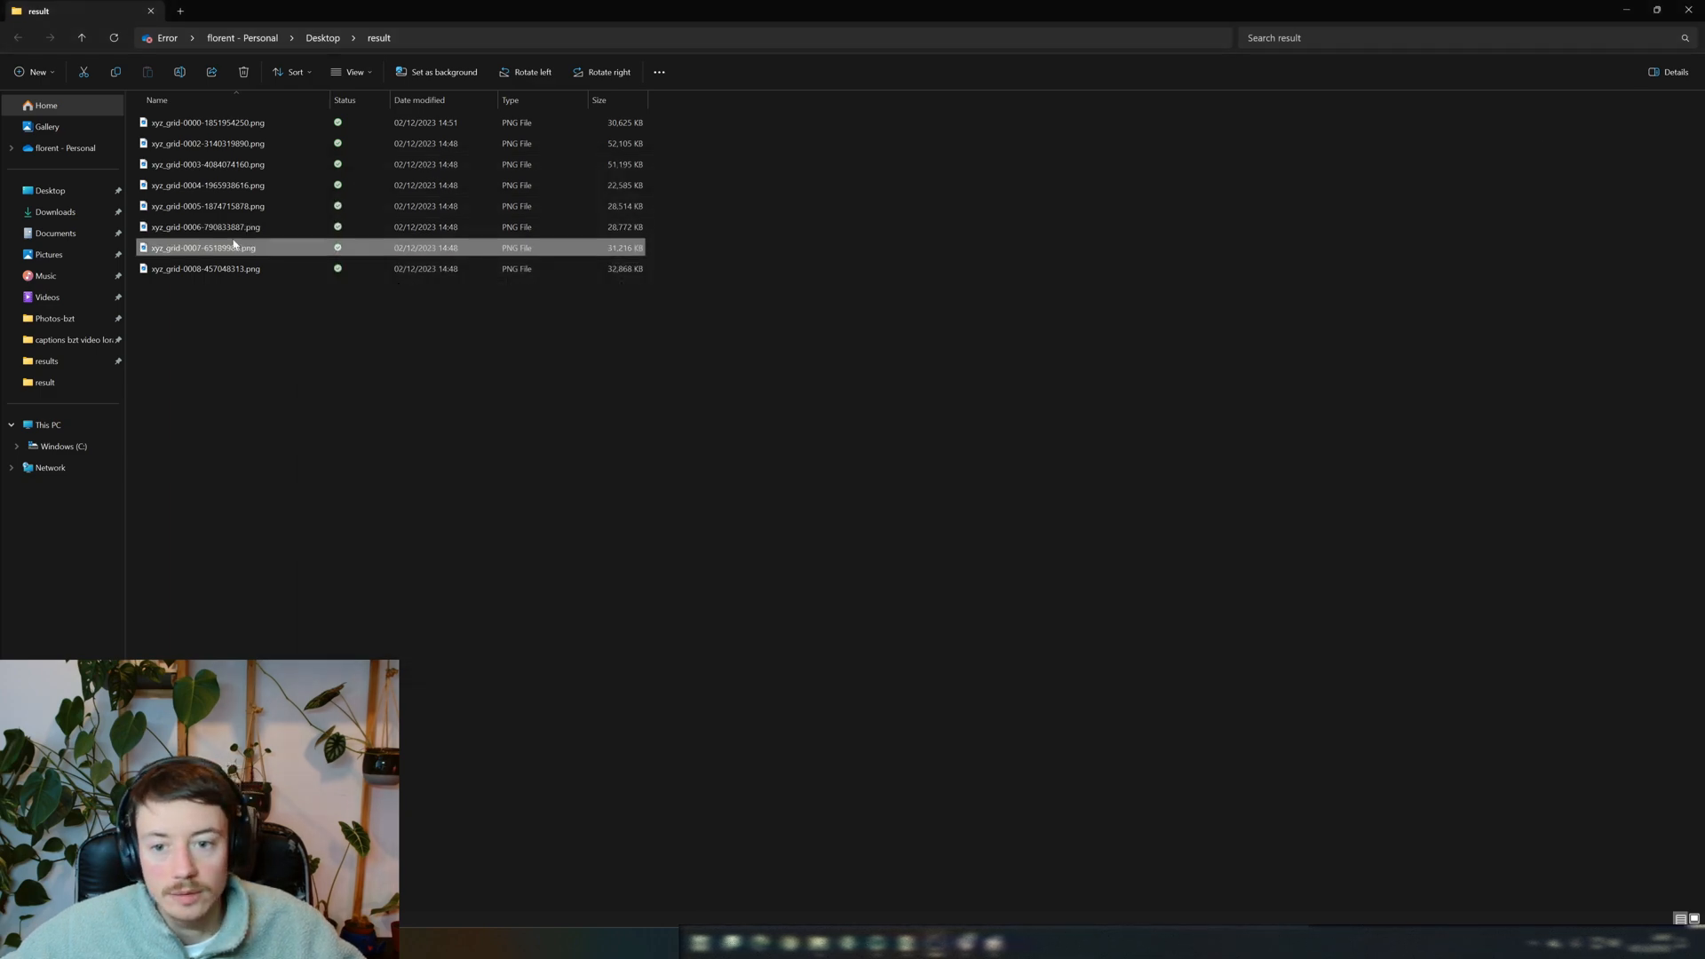
double_click(262, 254)
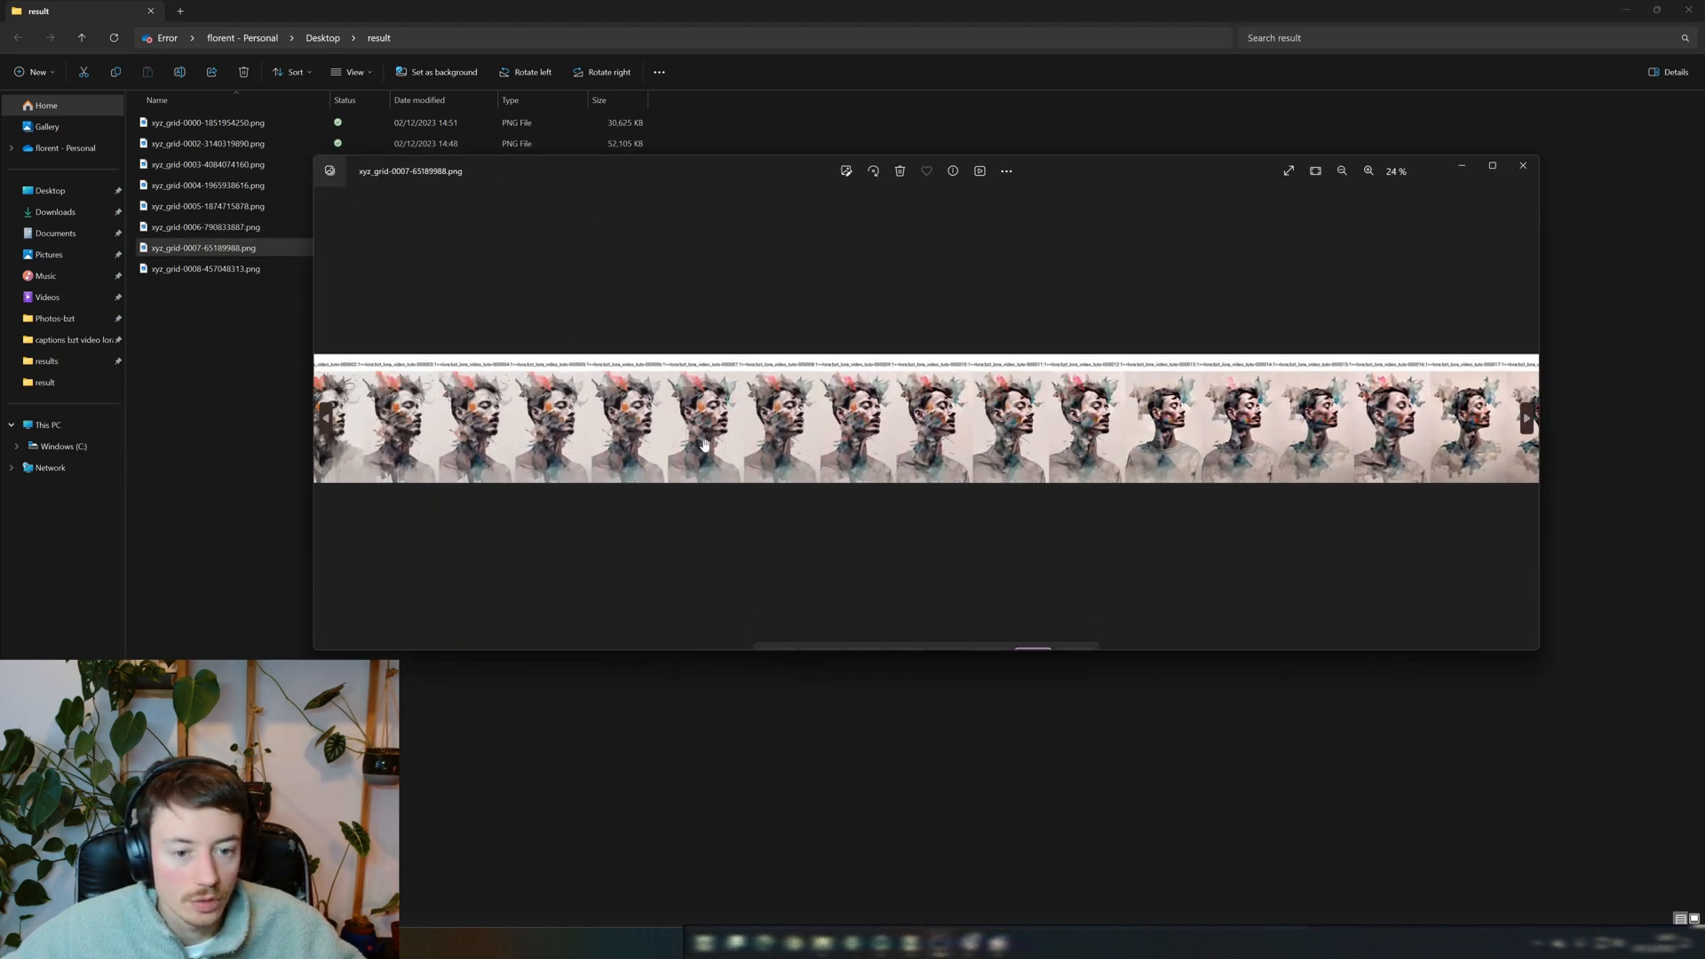
scroll(789, 413, "up", 3)
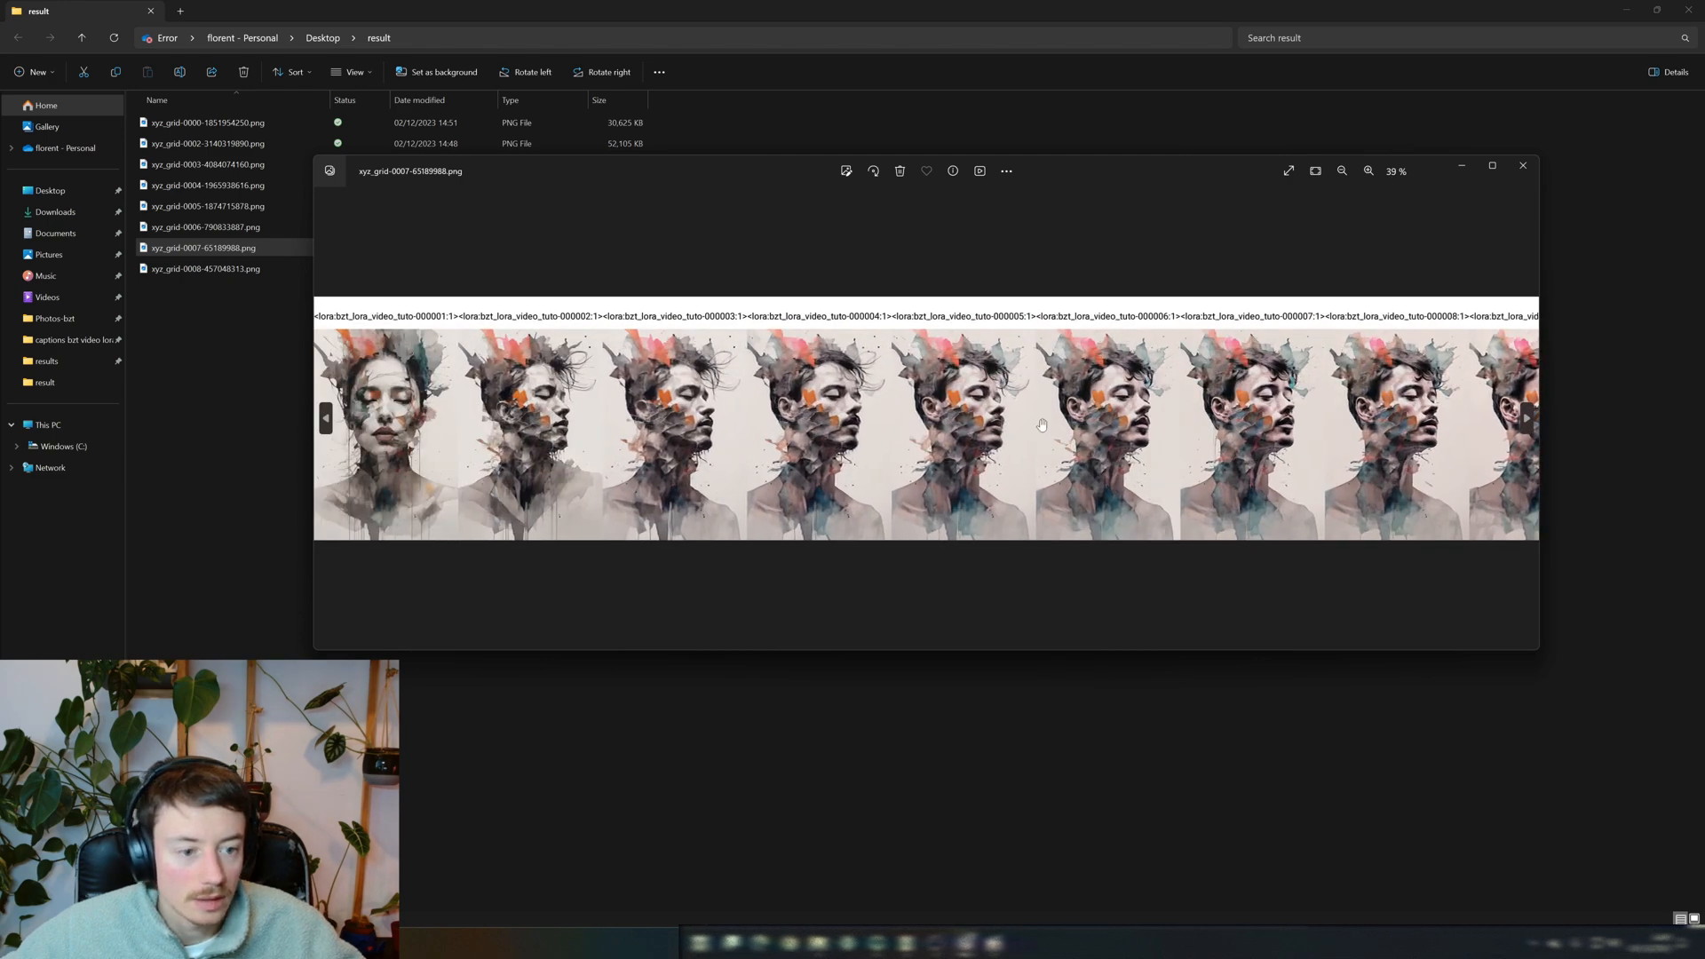
left_click_drag(1043, 425, 593, 431)
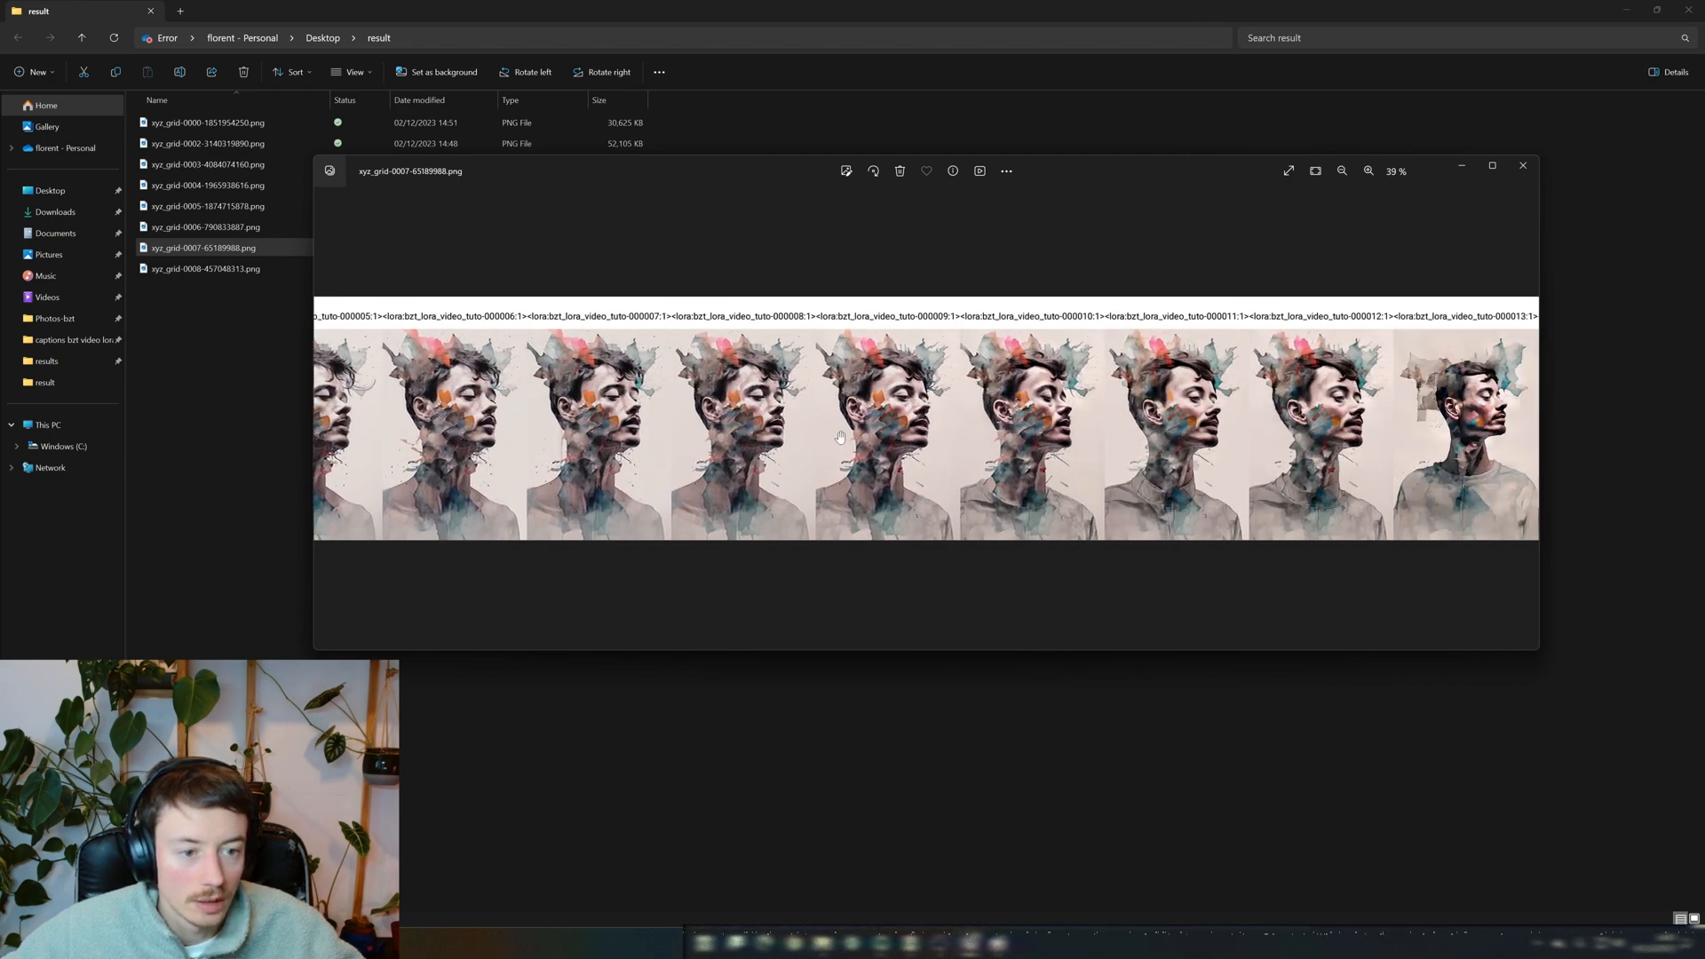
left_click_drag(1036, 445, 912, 489)
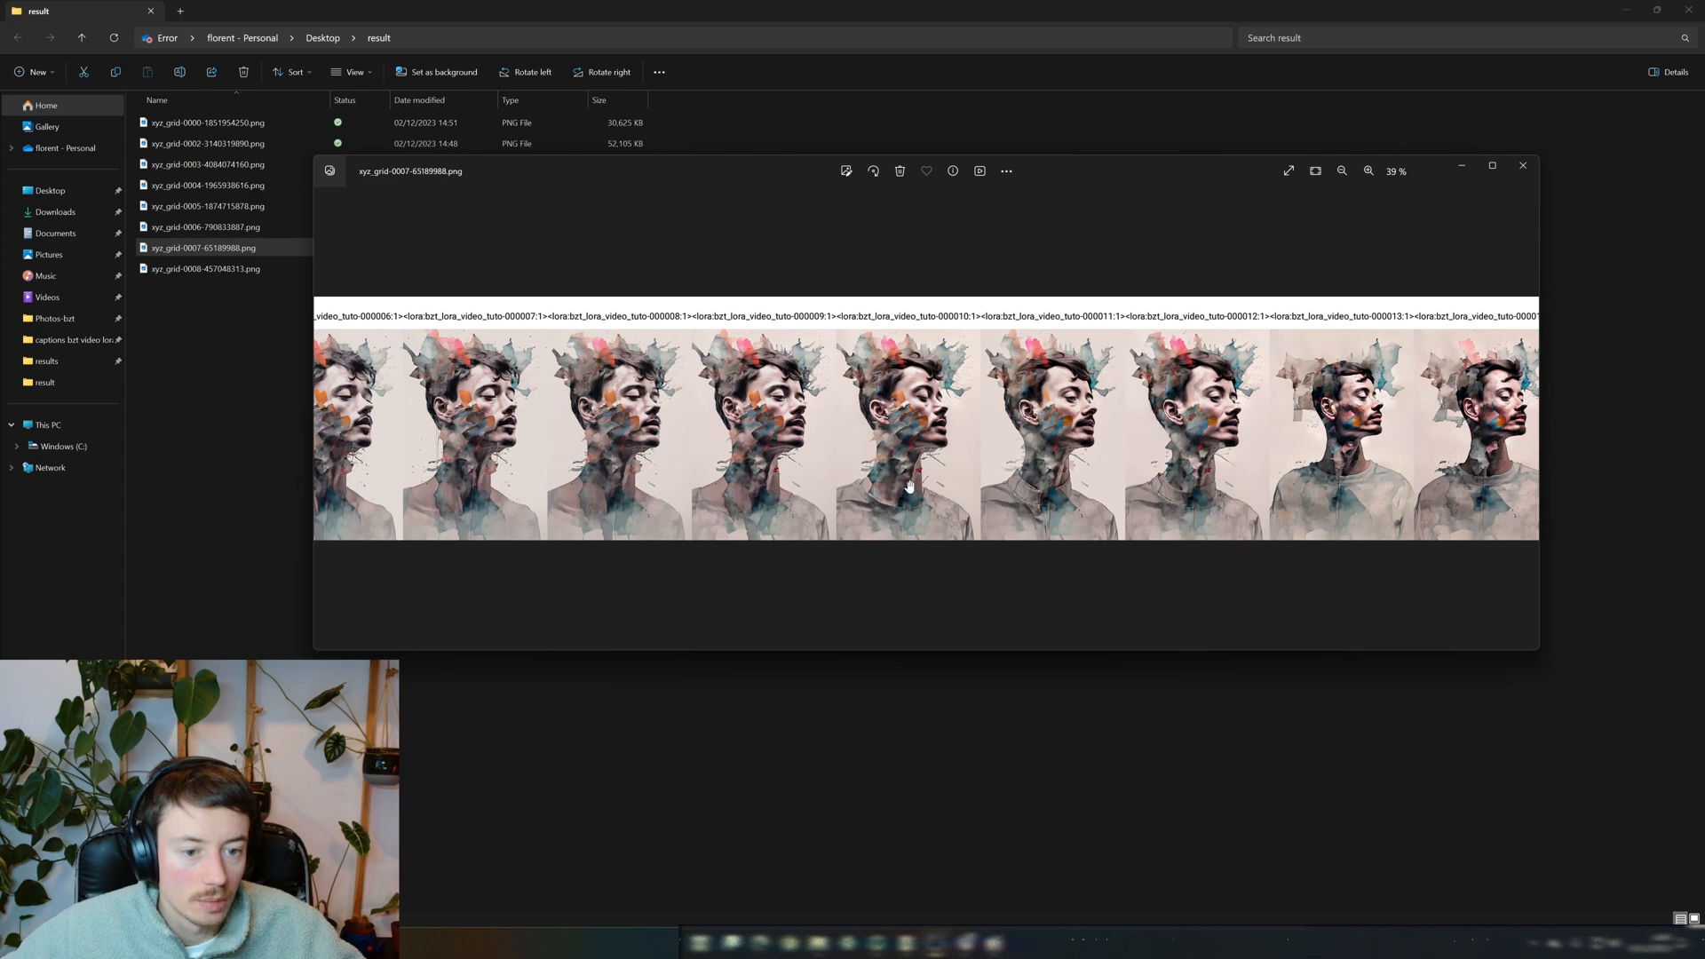
left_click_drag(1008, 423, 538, 435)
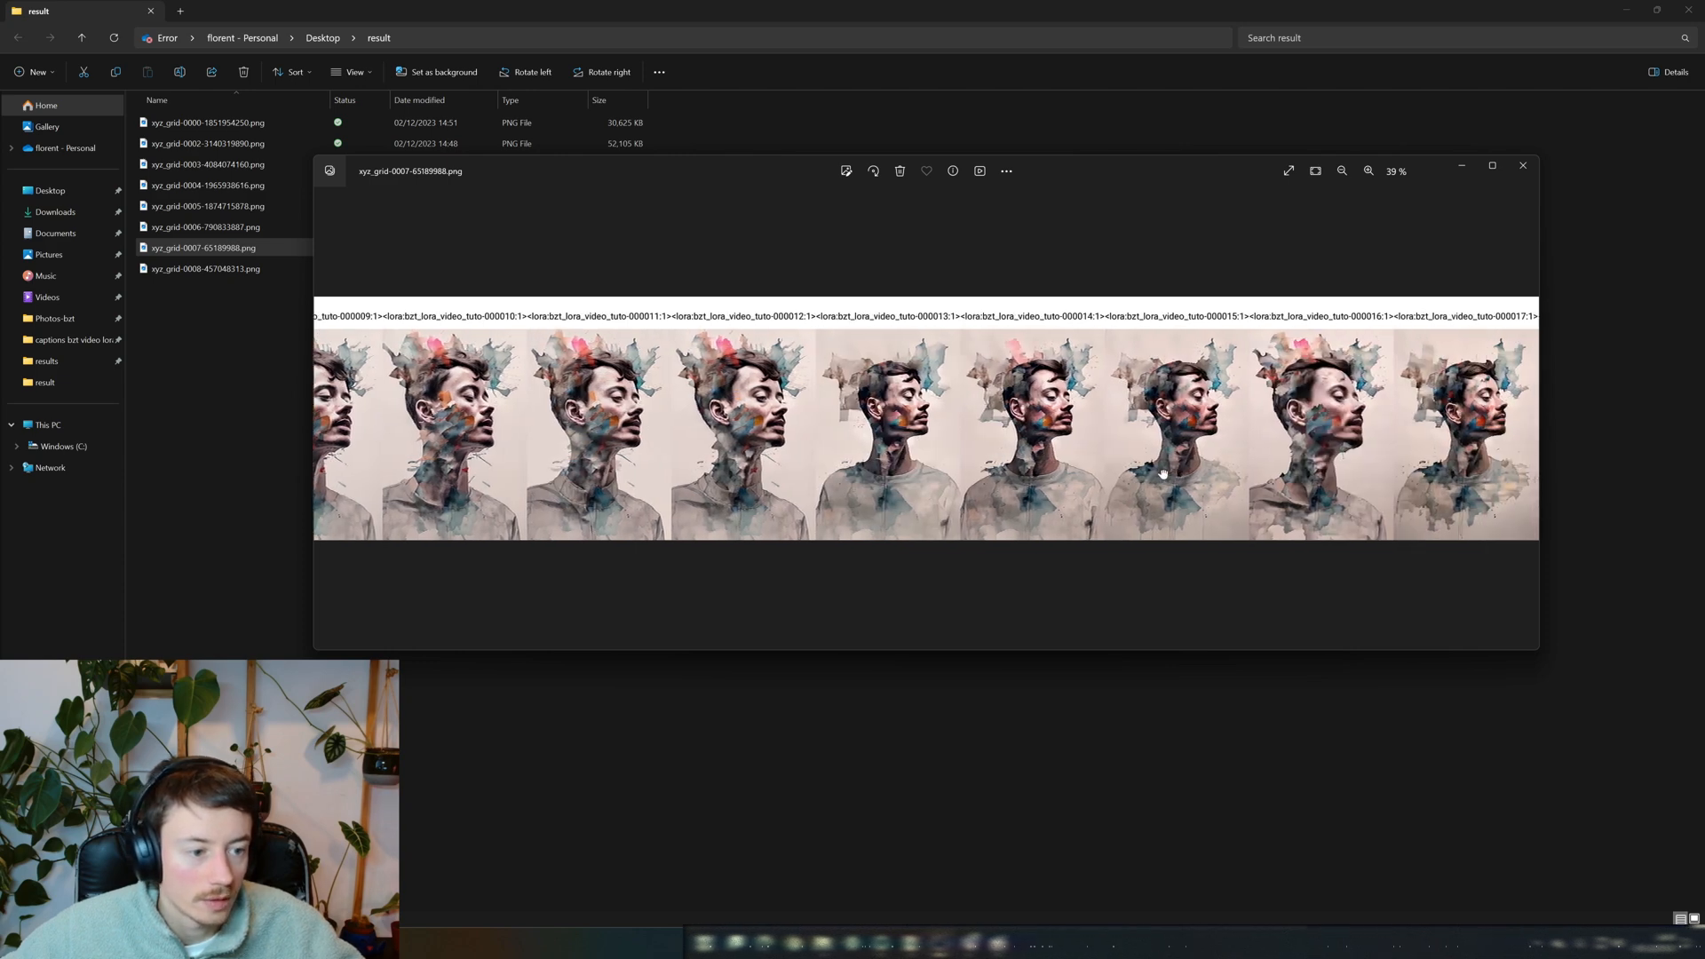
left_click_drag(1160, 470, 718, 430)
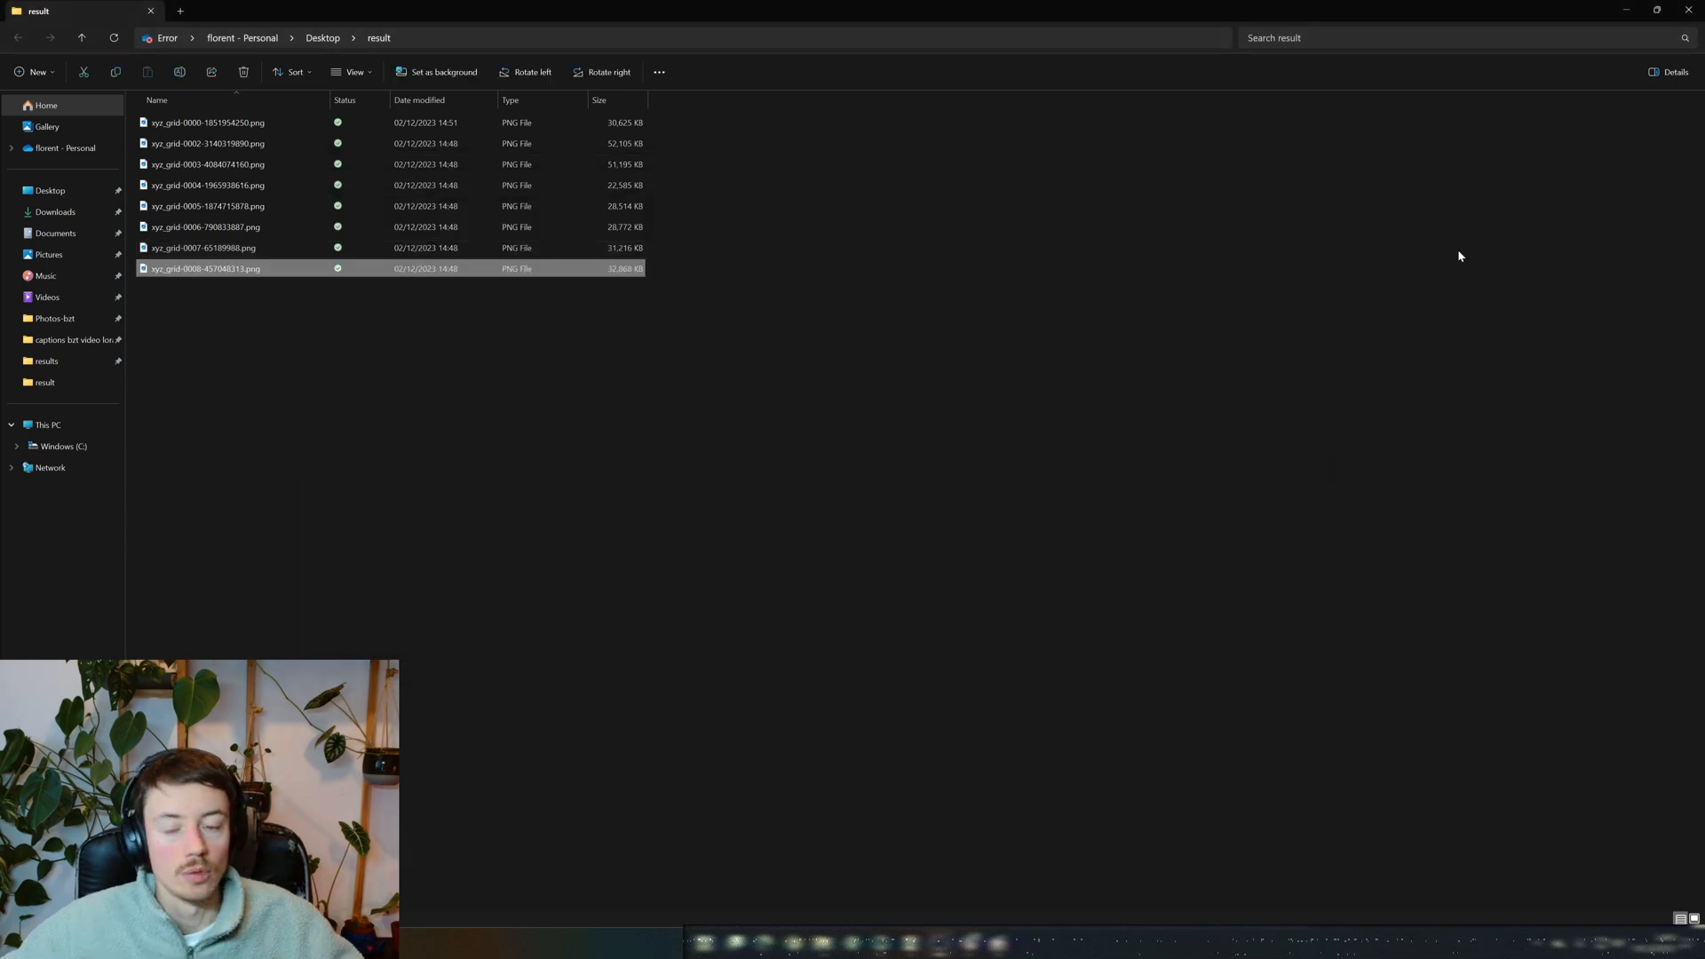
Close the result folder, switch to JupyterLab in the browser, and open the workspace/stable-diffusion-webui/models/Lora folder
left_click(897, 321)
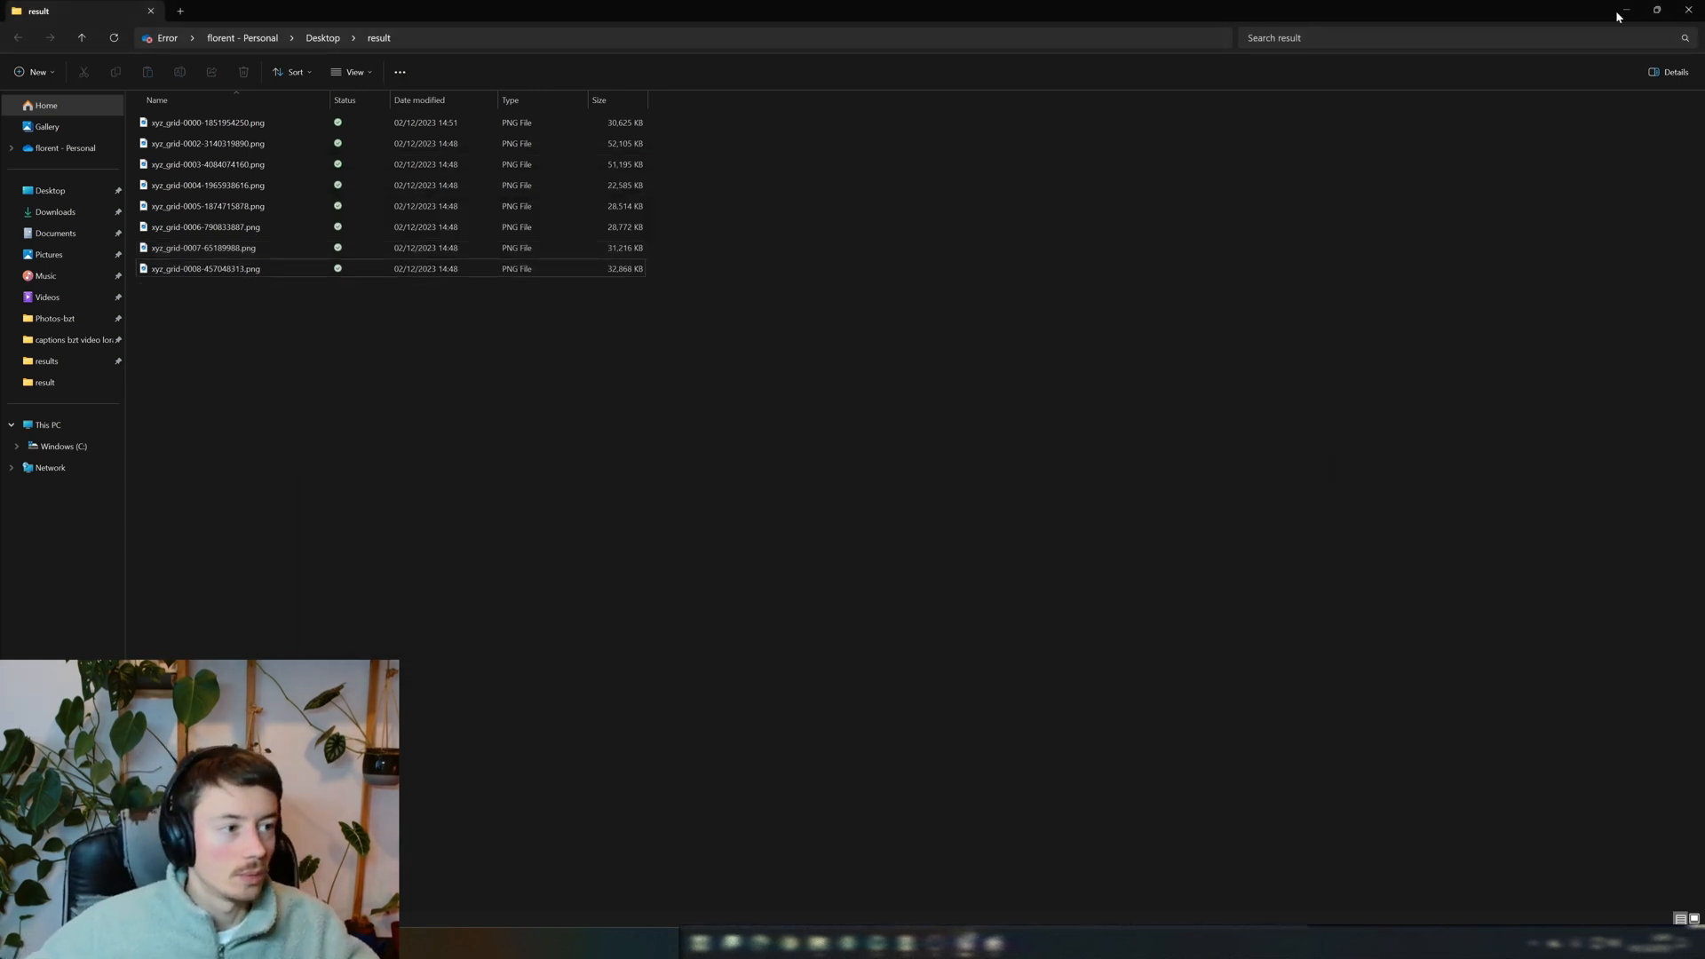
left_click(1689, 8)
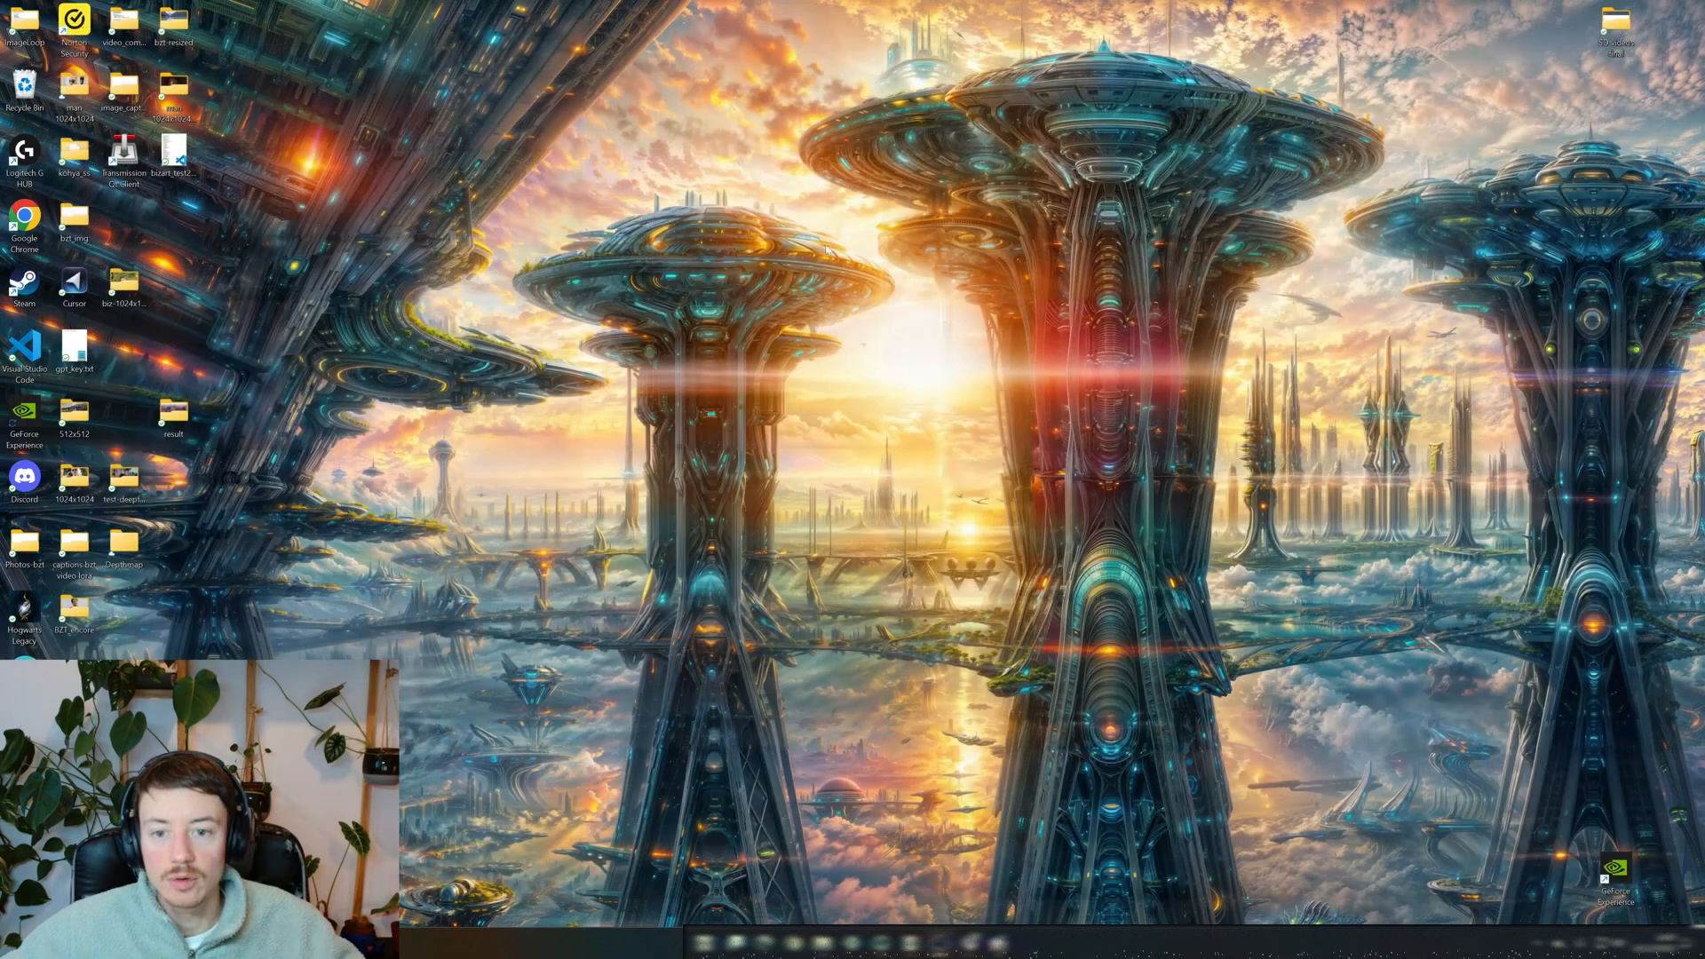
left_click(906, 943)
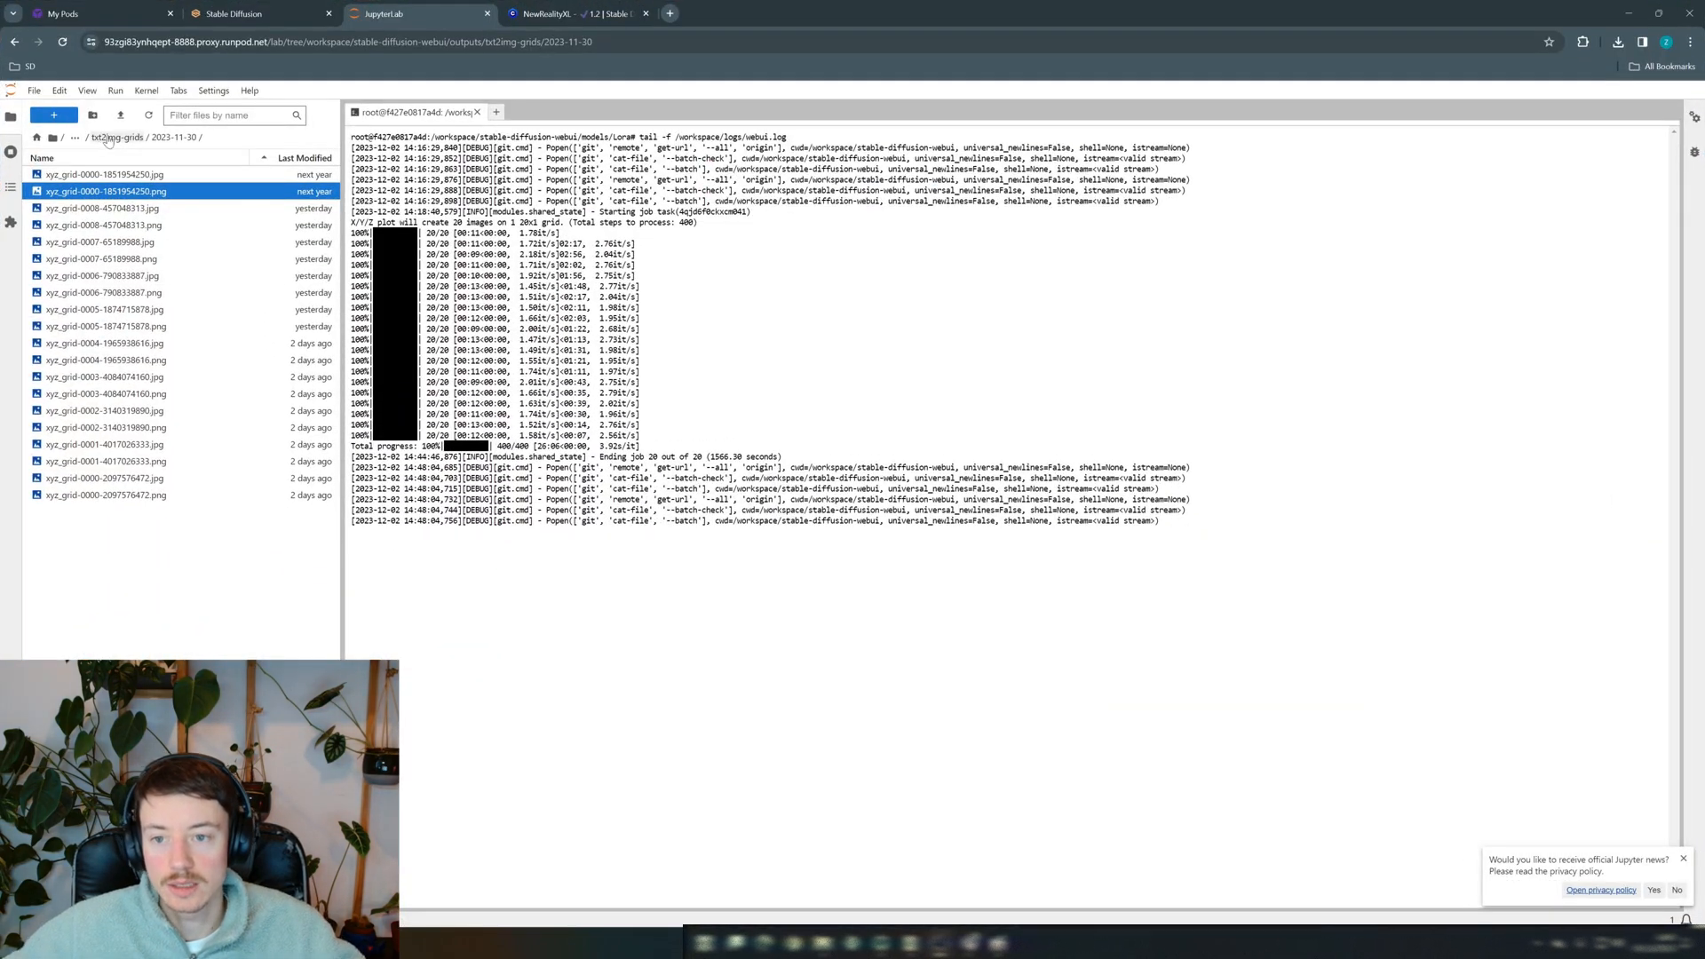
left_click(115, 137)
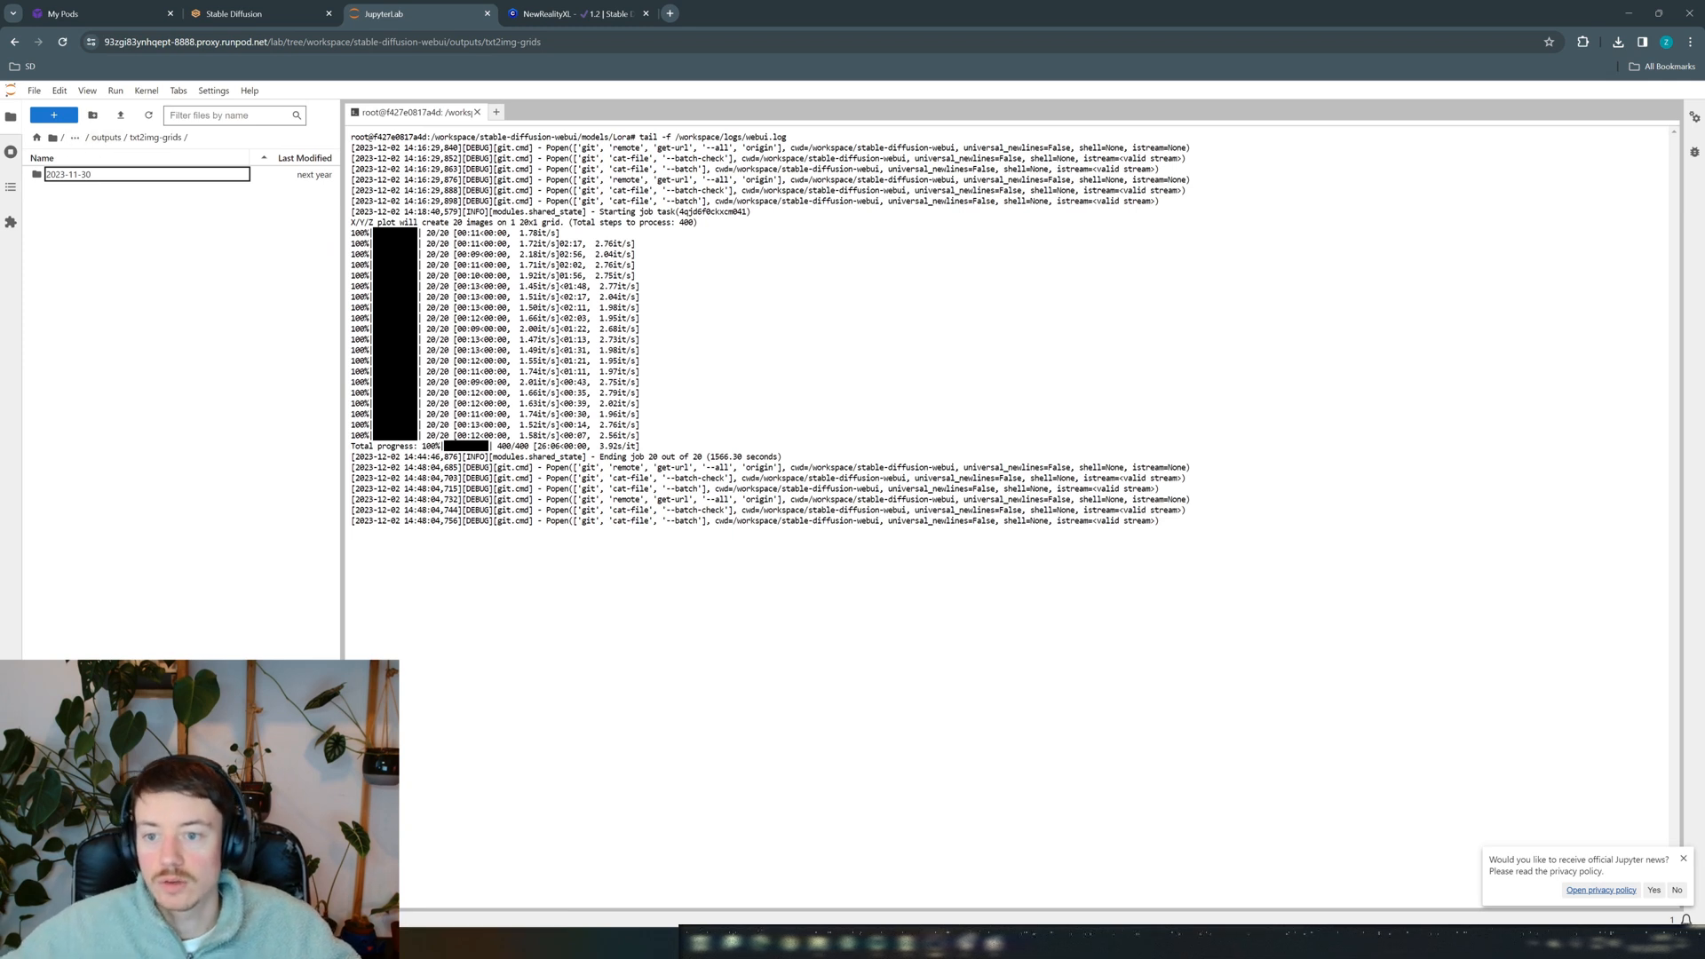
left_click(53, 138)
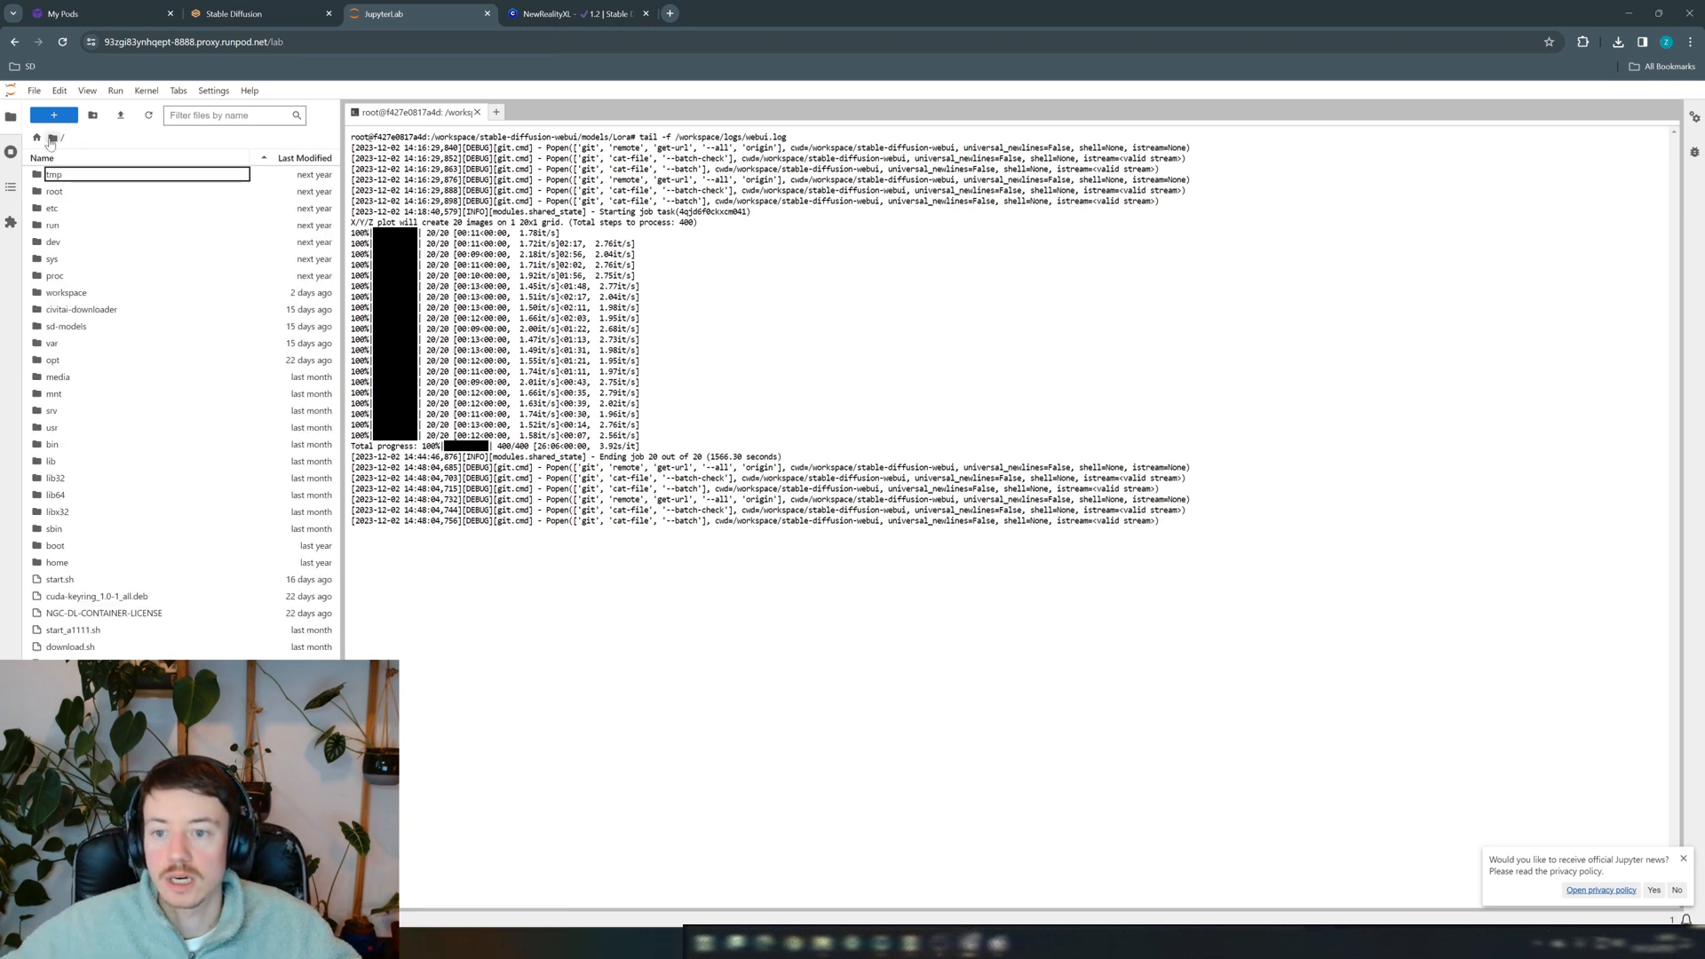
double_click(111, 291)
double_click(95, 238)
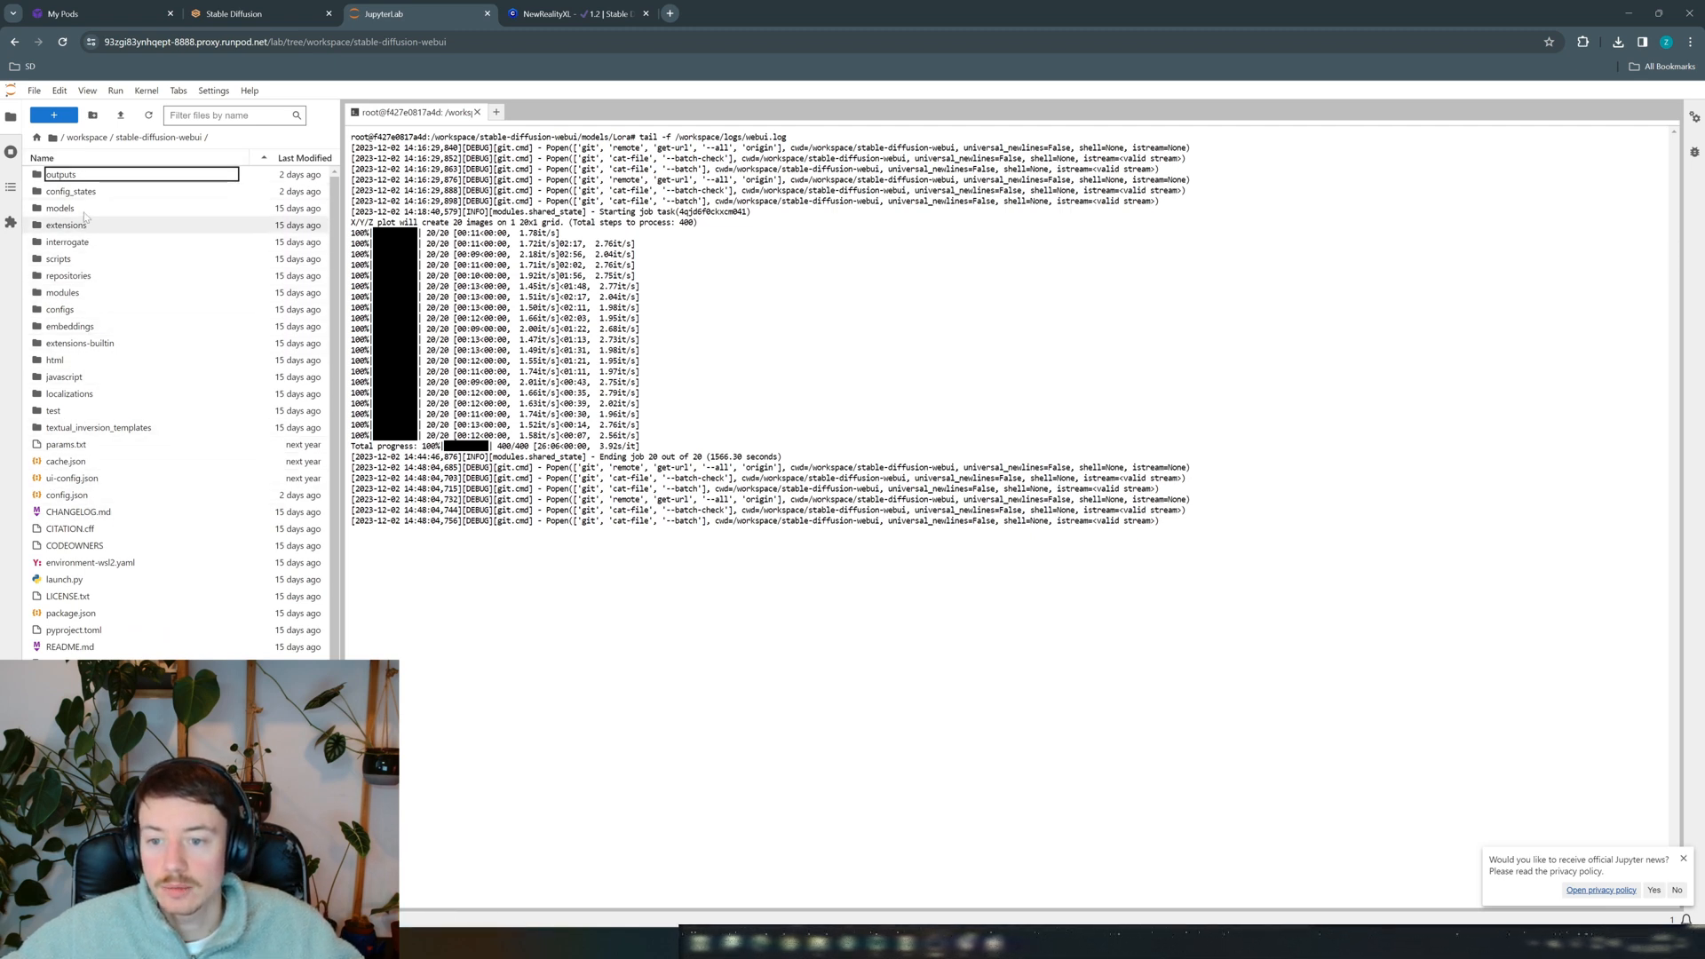
double_click(60, 207)
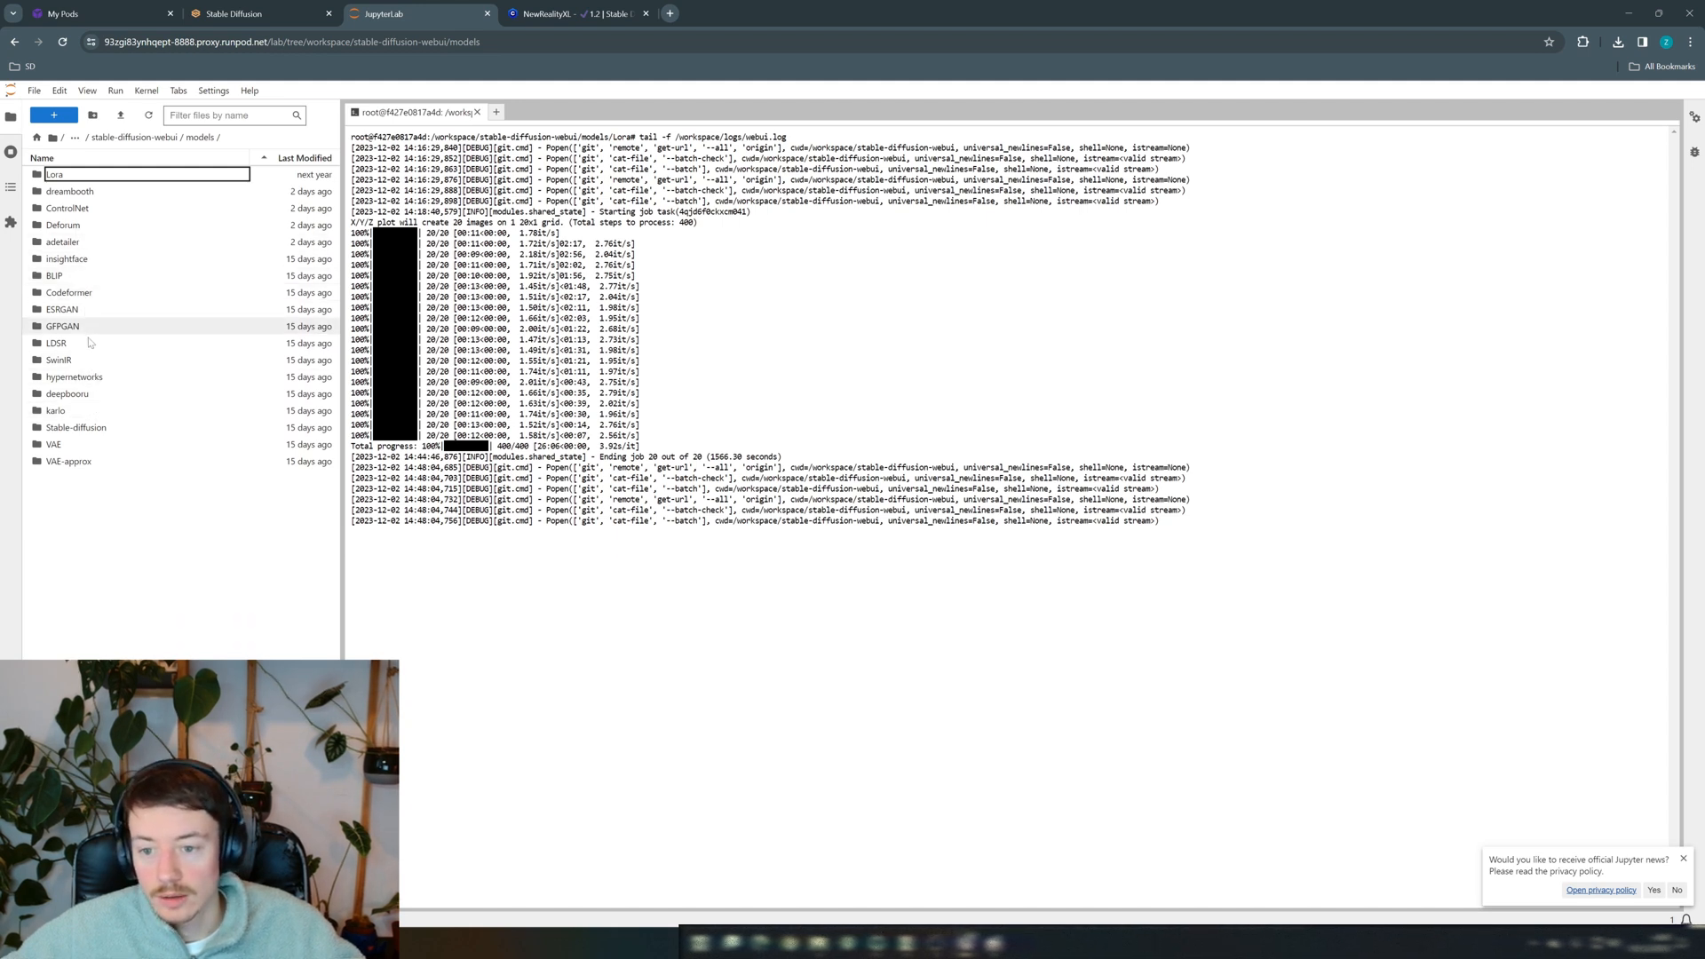
double_click(54, 174)
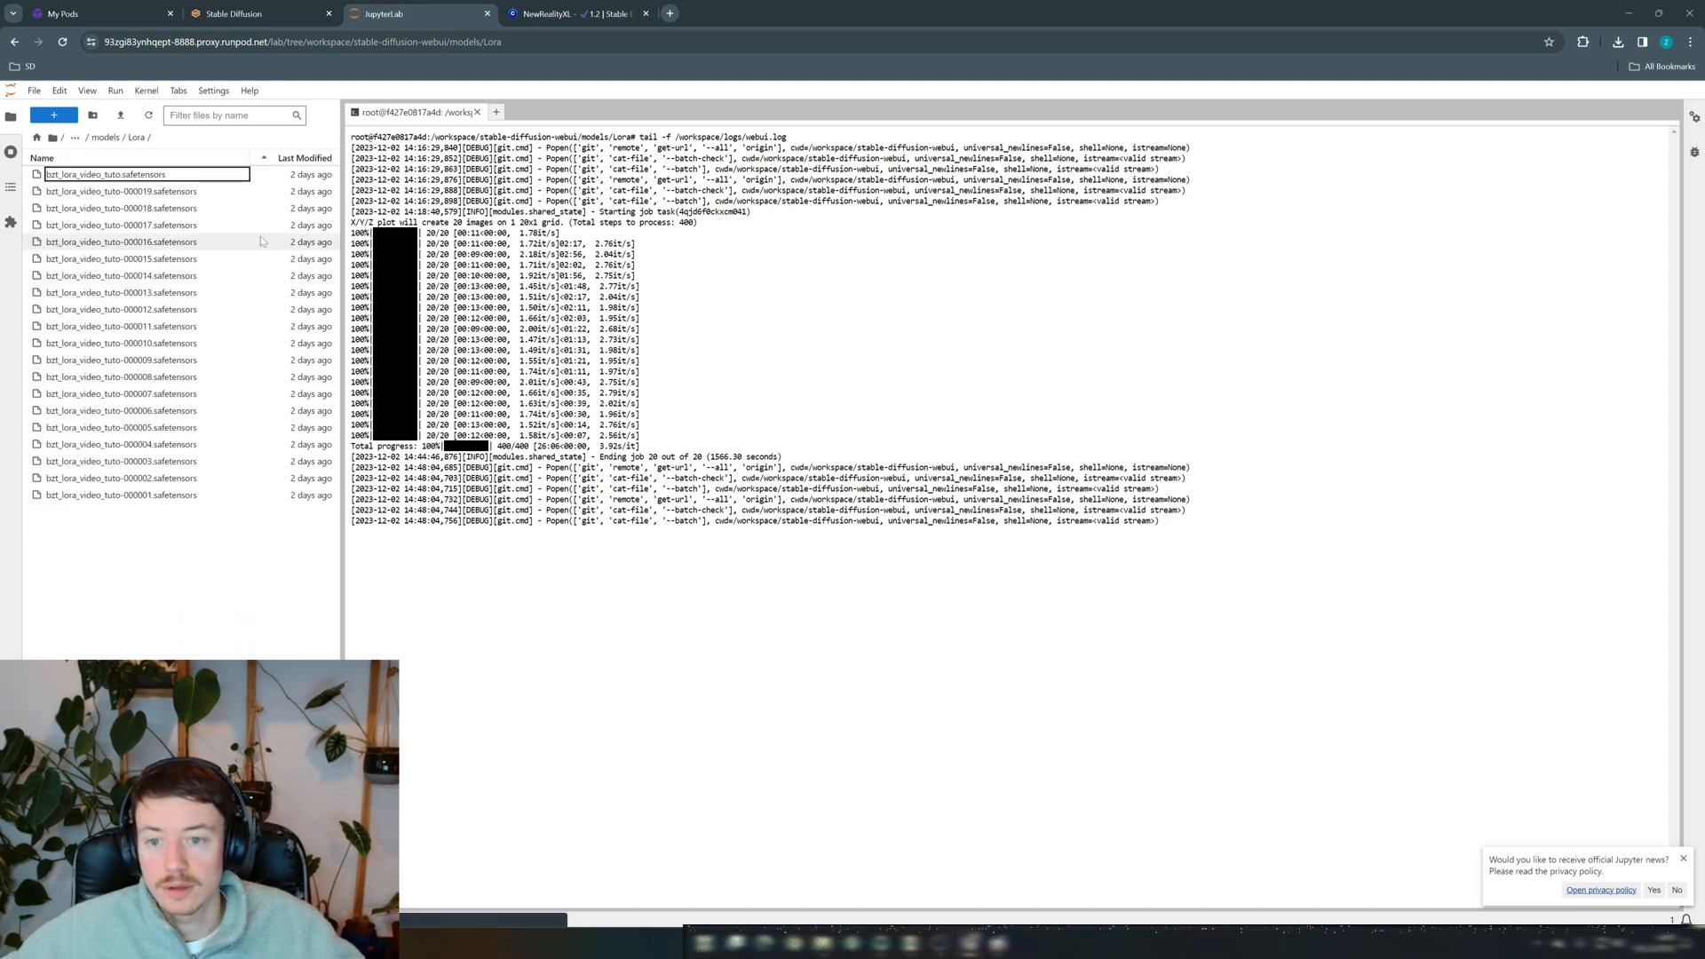
Download bzt_lora_video_tuto-000010.safetensors and bzt_lora_video_tuto-000017.safetensors, and open the file options for bzt_lora_video_tuto.safetensors
left_click(134, 344)
right_click(134, 346)
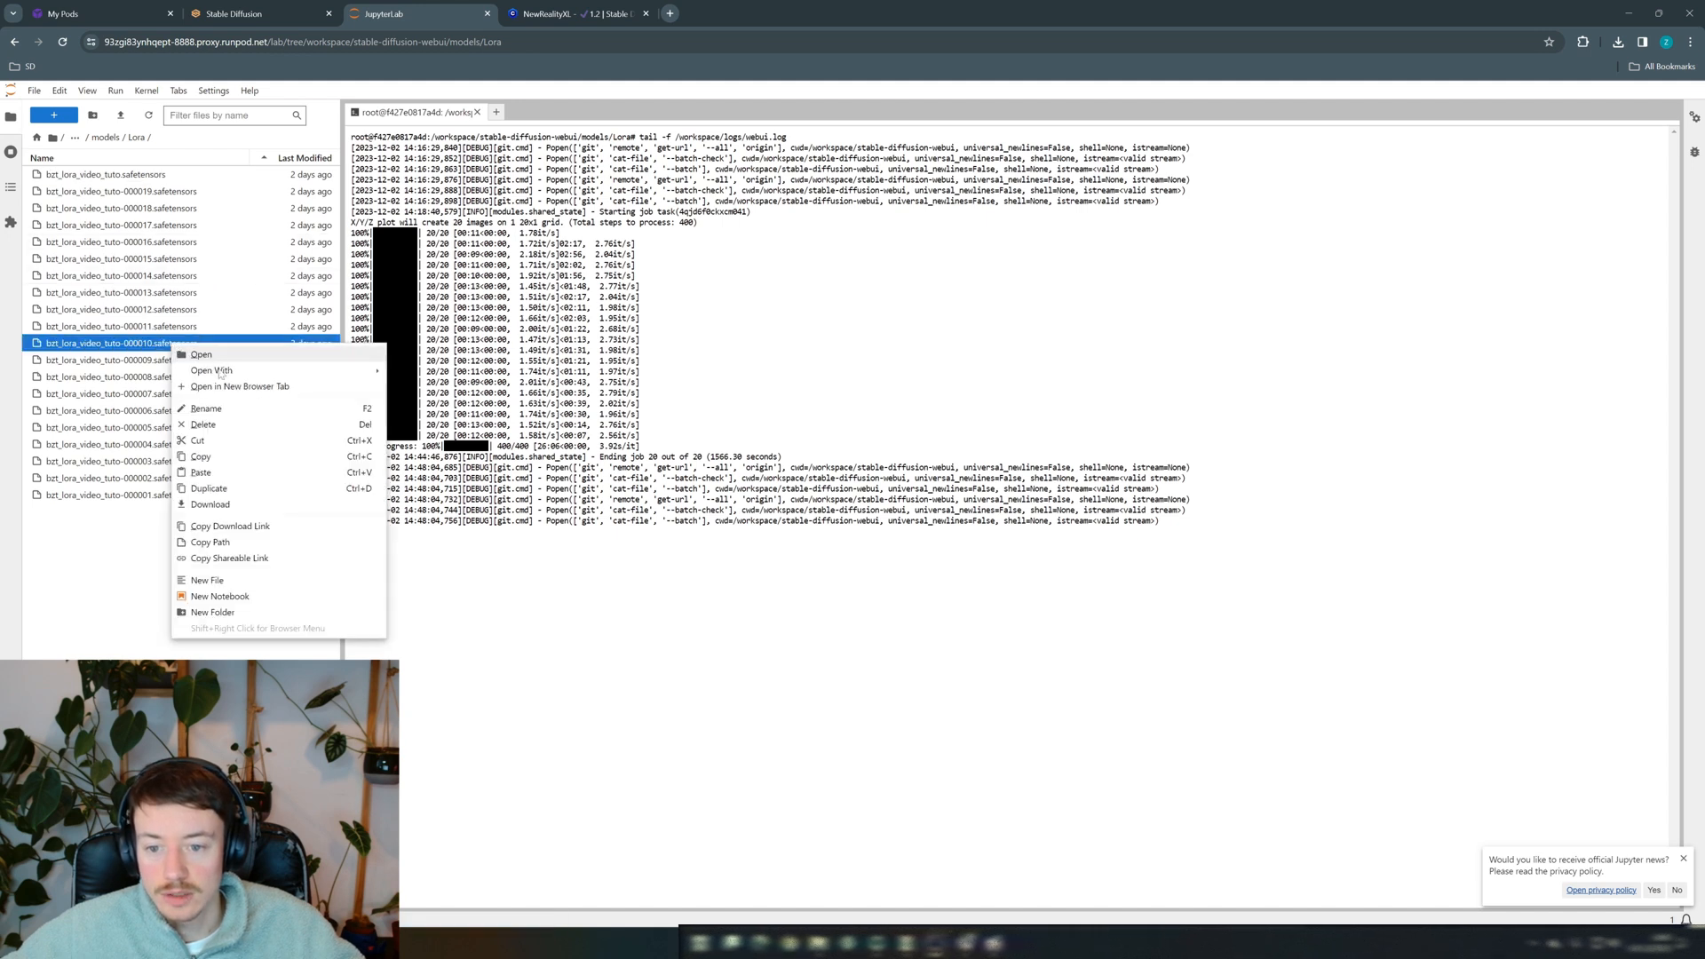
left_click(205, 484)
left_click(178, 225)
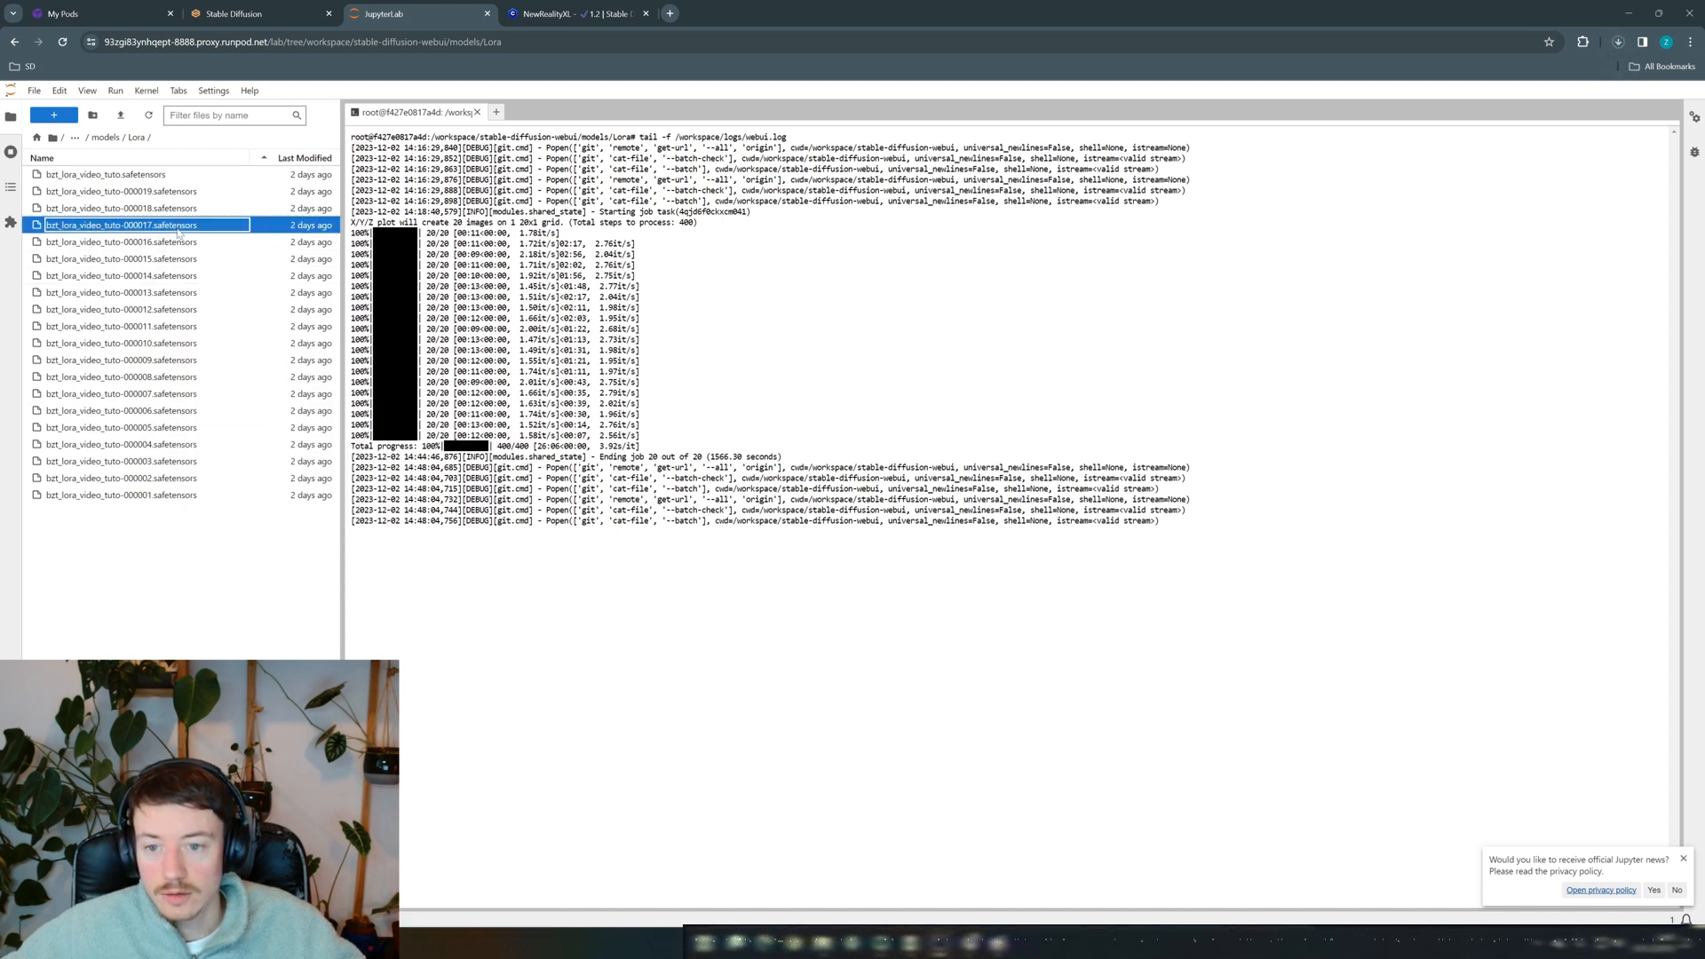
right_click(180, 227)
left_click(217, 387)
left_click(147, 175)
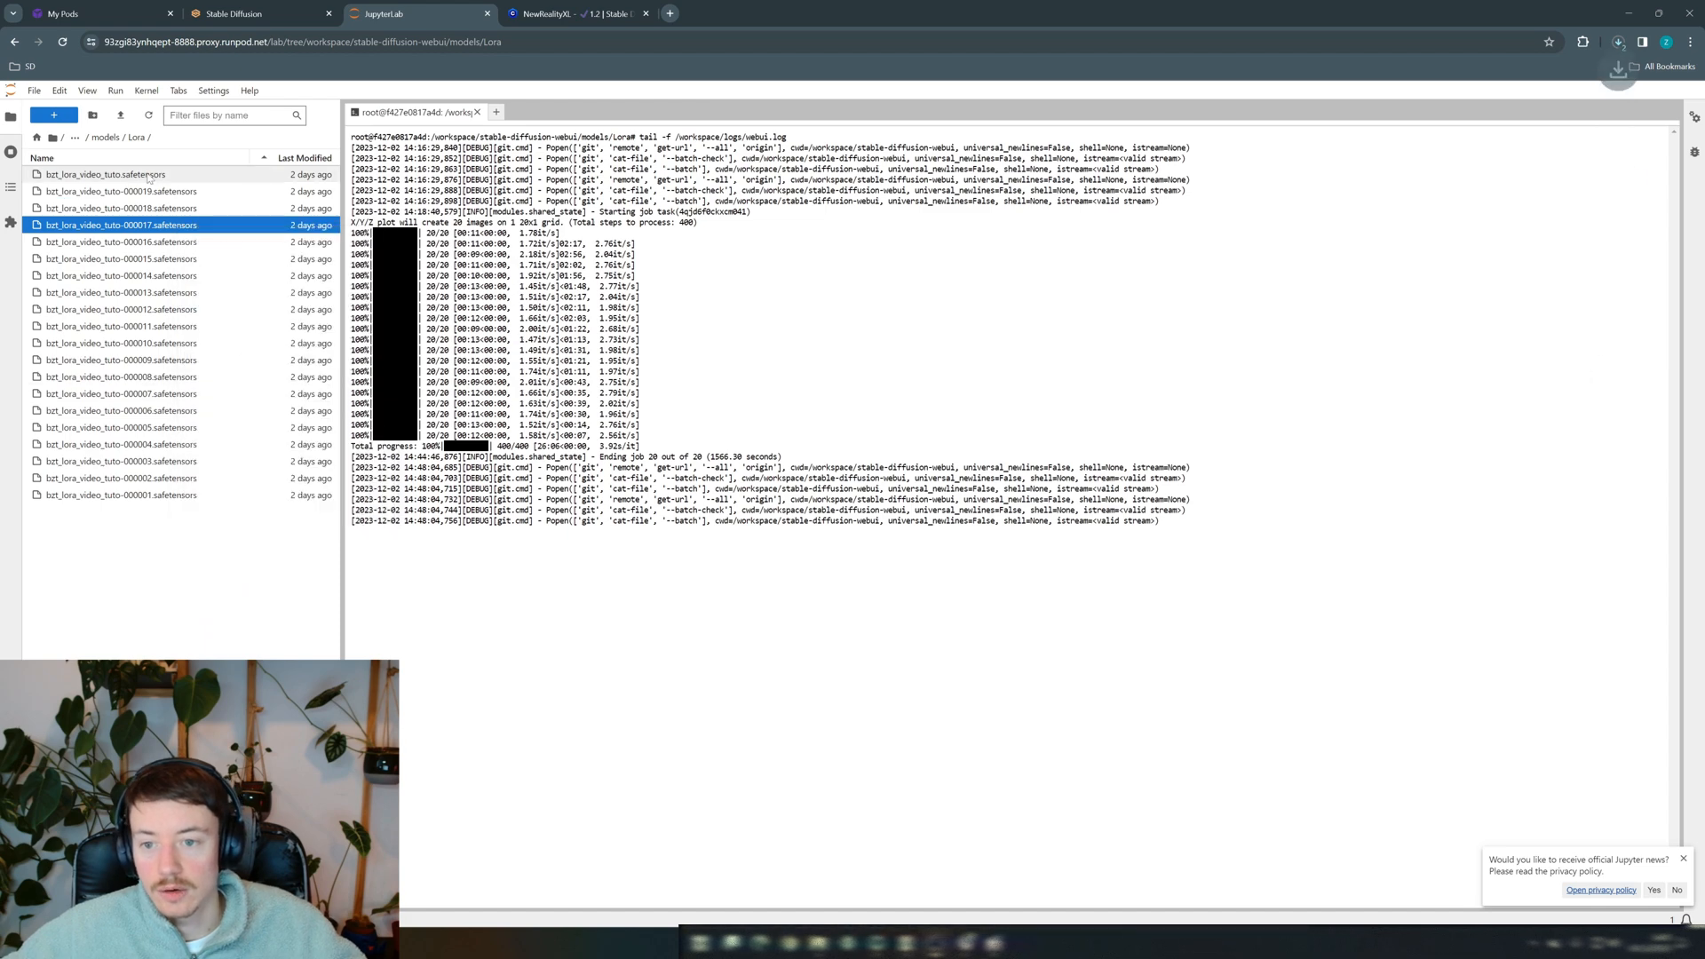
right_click(150, 176)
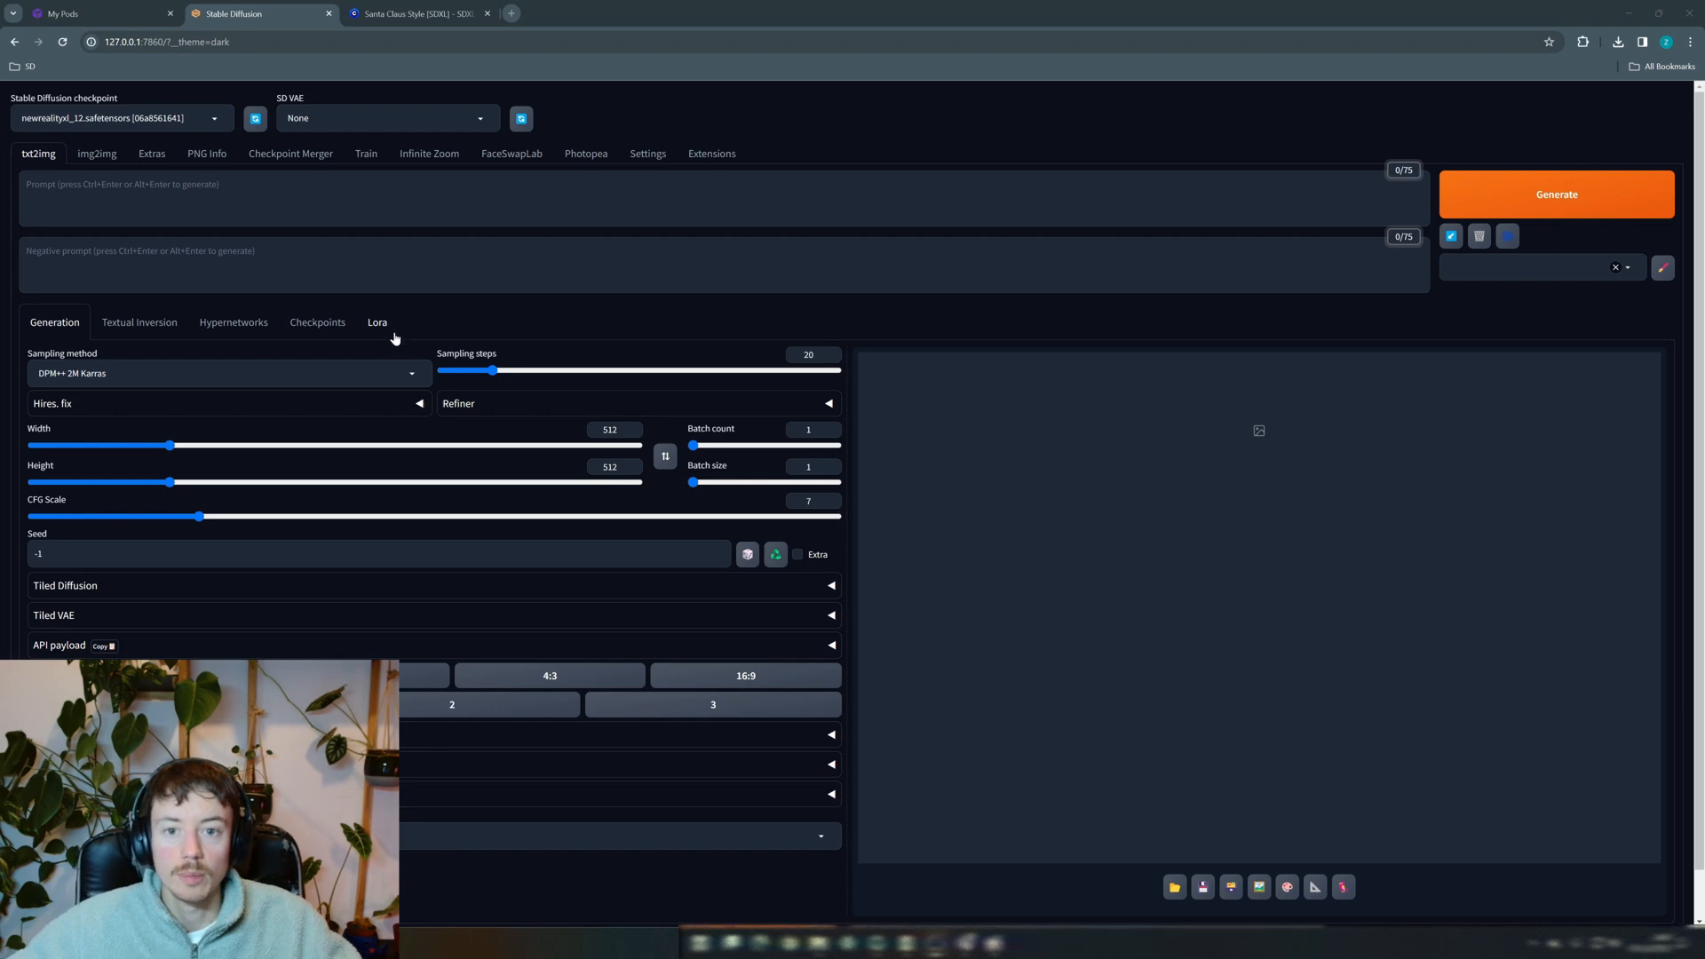
Show the available LoRAs for txt2img in the local Stable Diffusion web UI and look through them
left_click(393, 335)
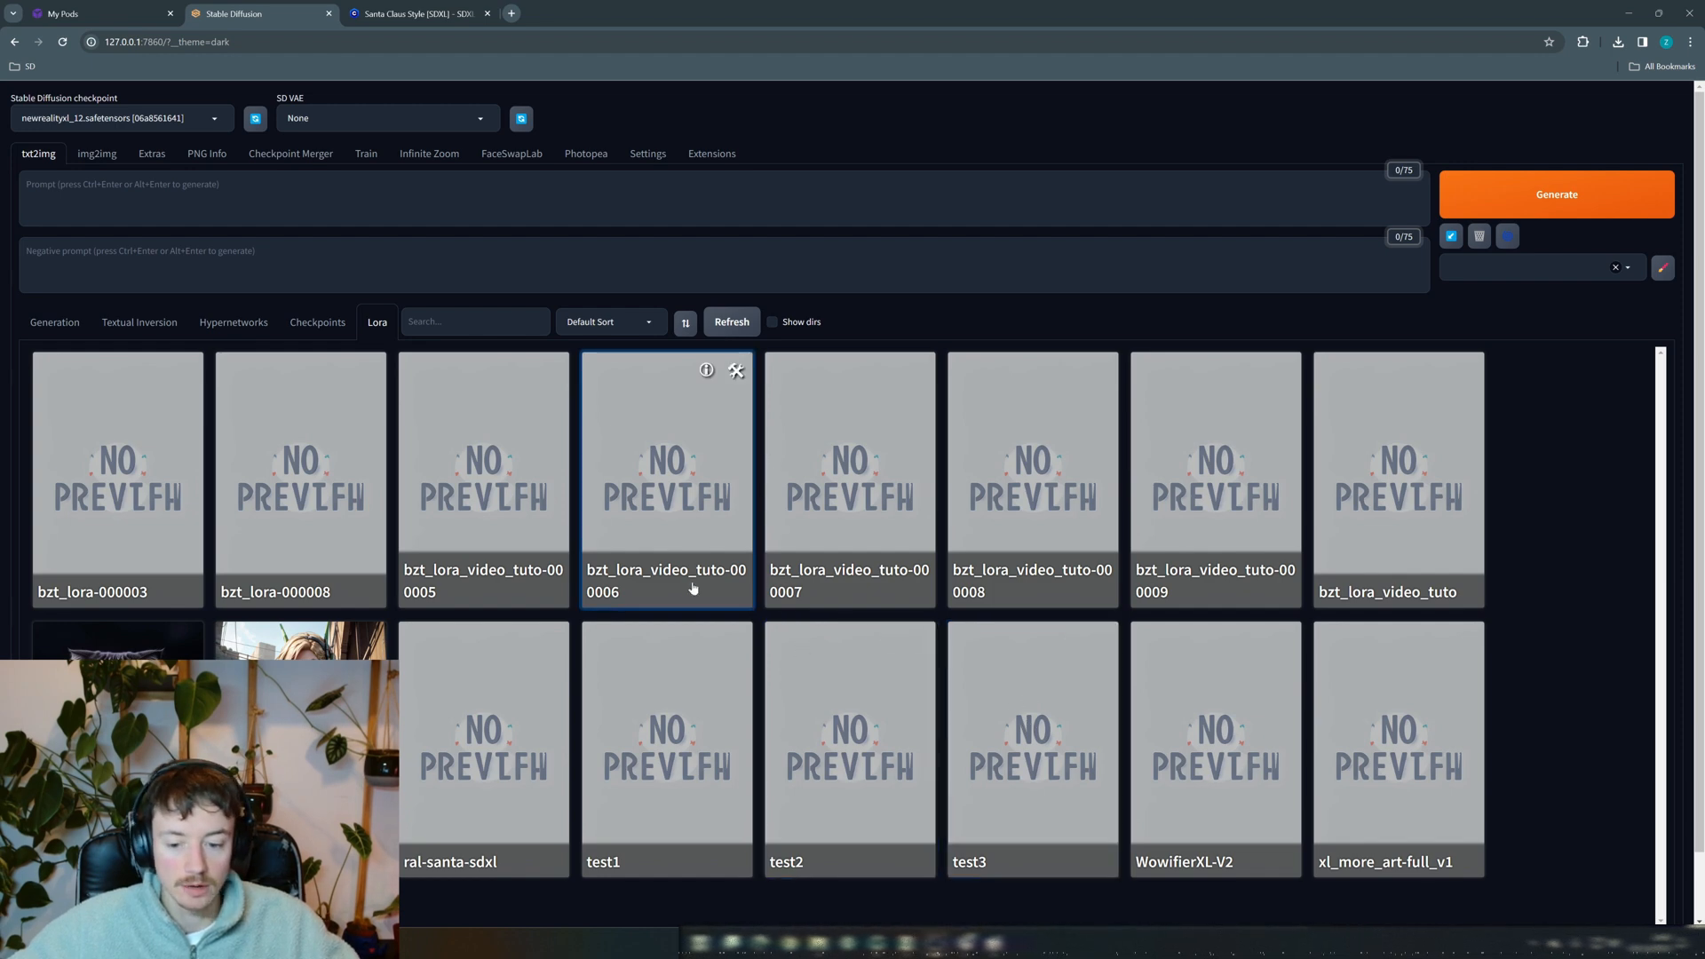
scroll(555, 660, "down", 1)
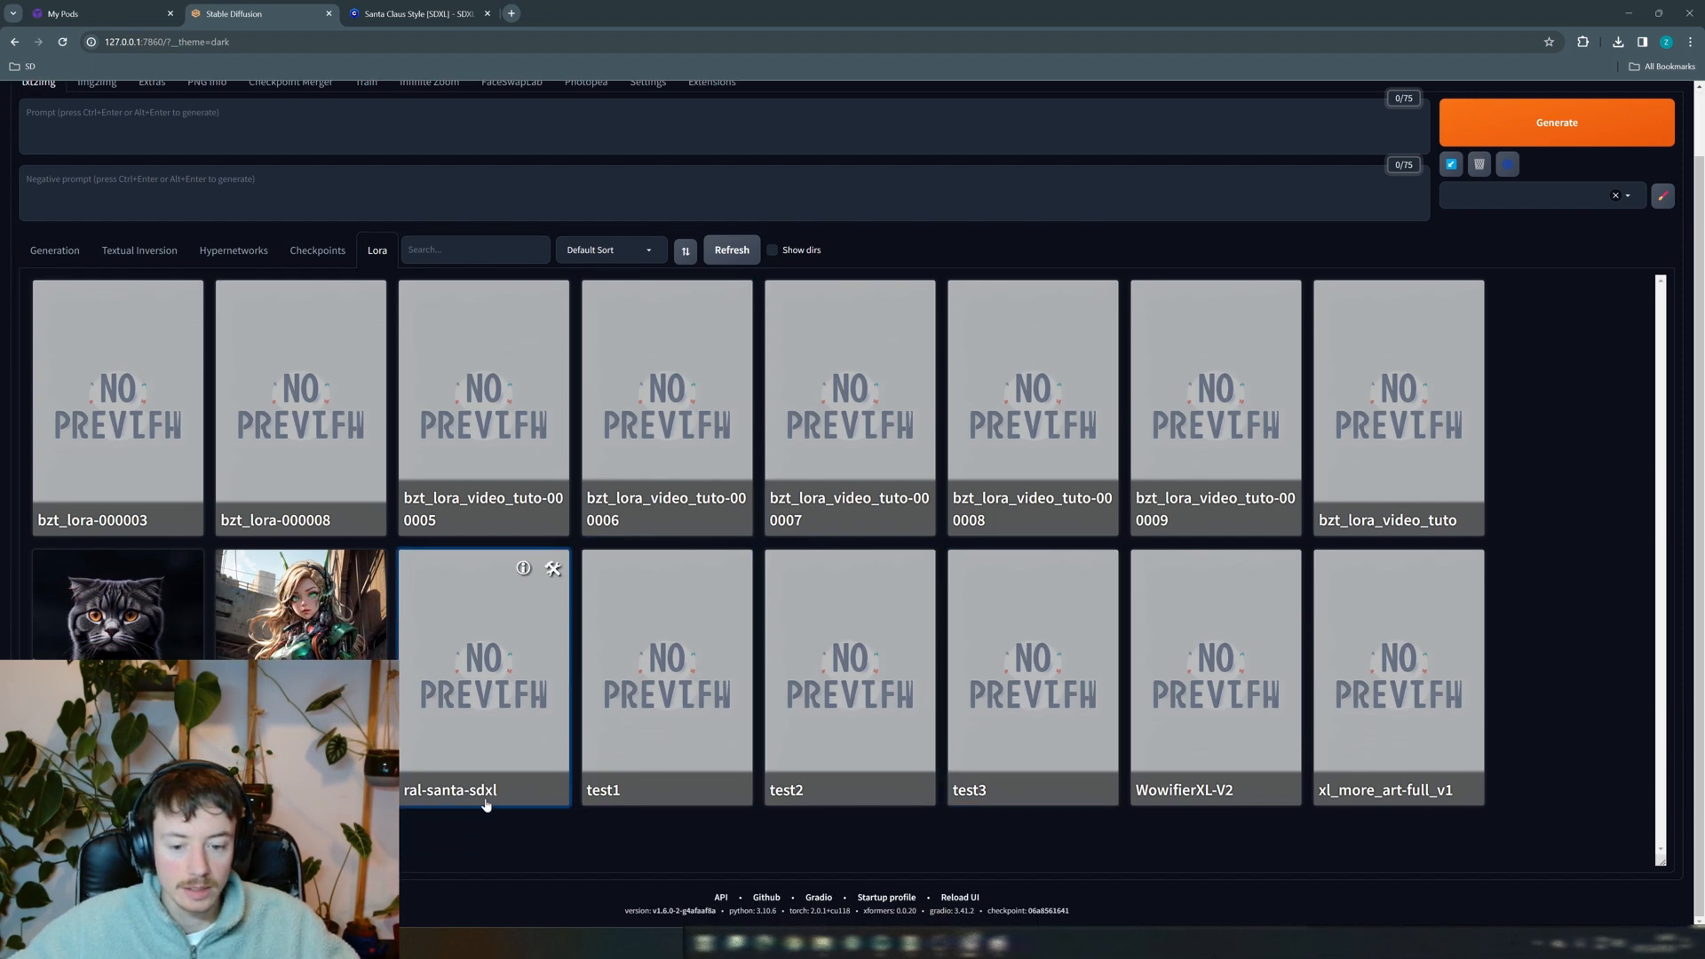
scroll(468, 702, "up", 1)
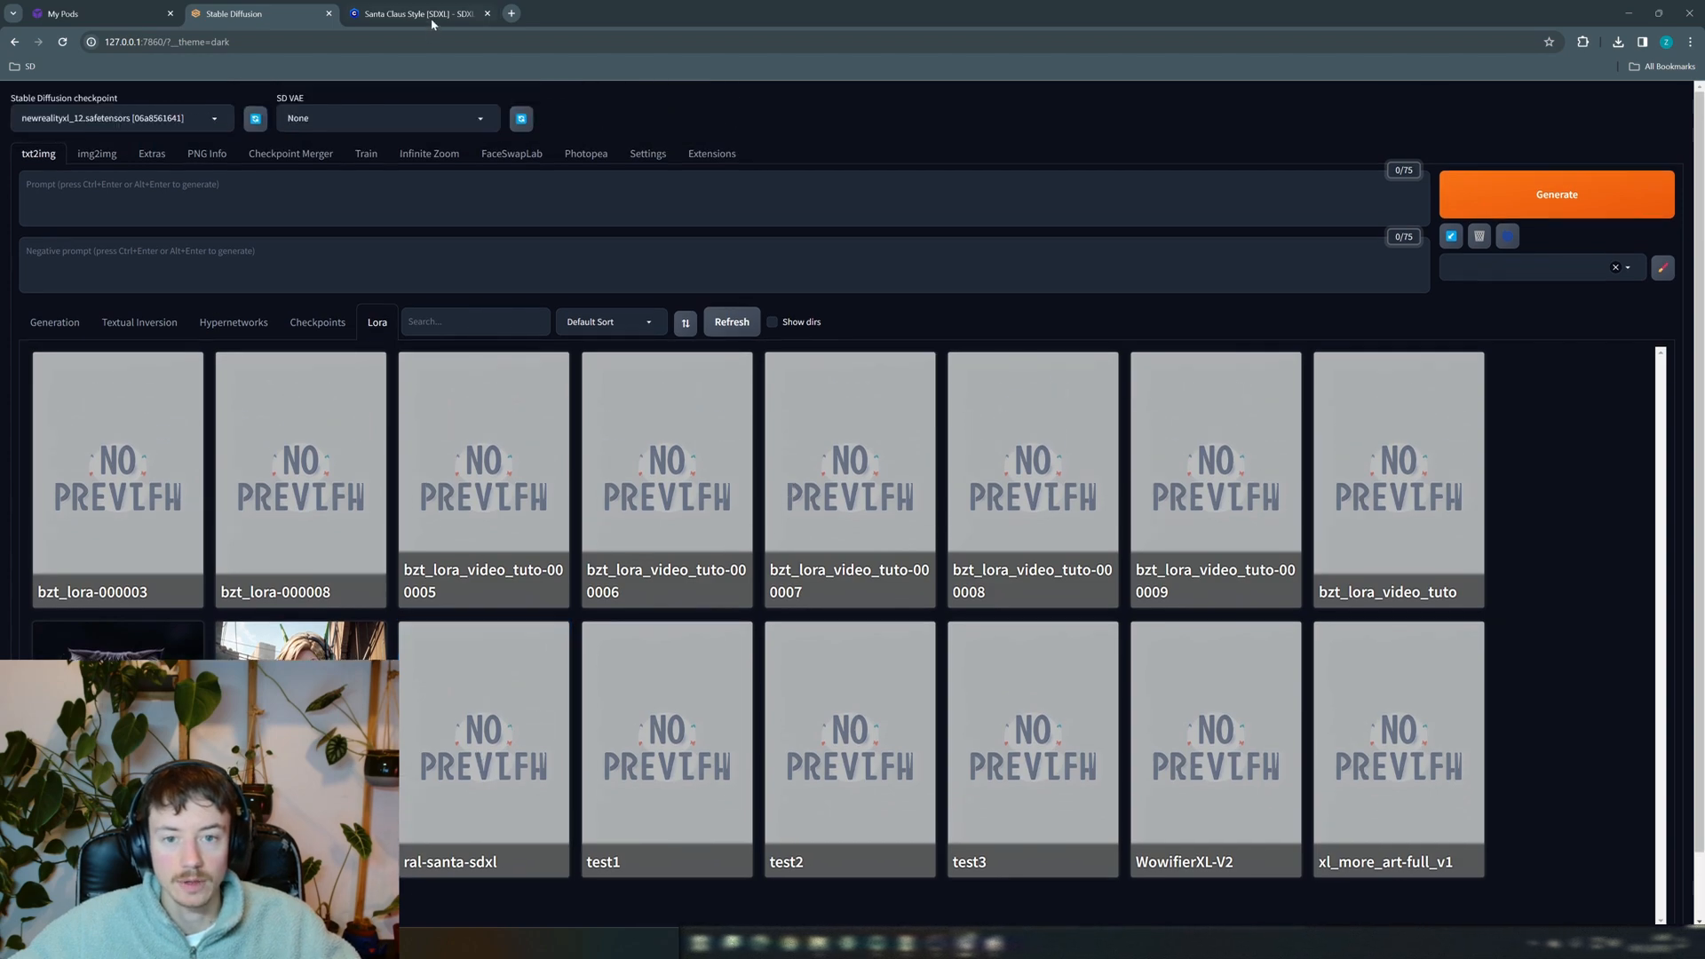
Browse the sample images of the Santa Claus Style [SDXL] LoRA on its Civitai page
left_click(429, 16)
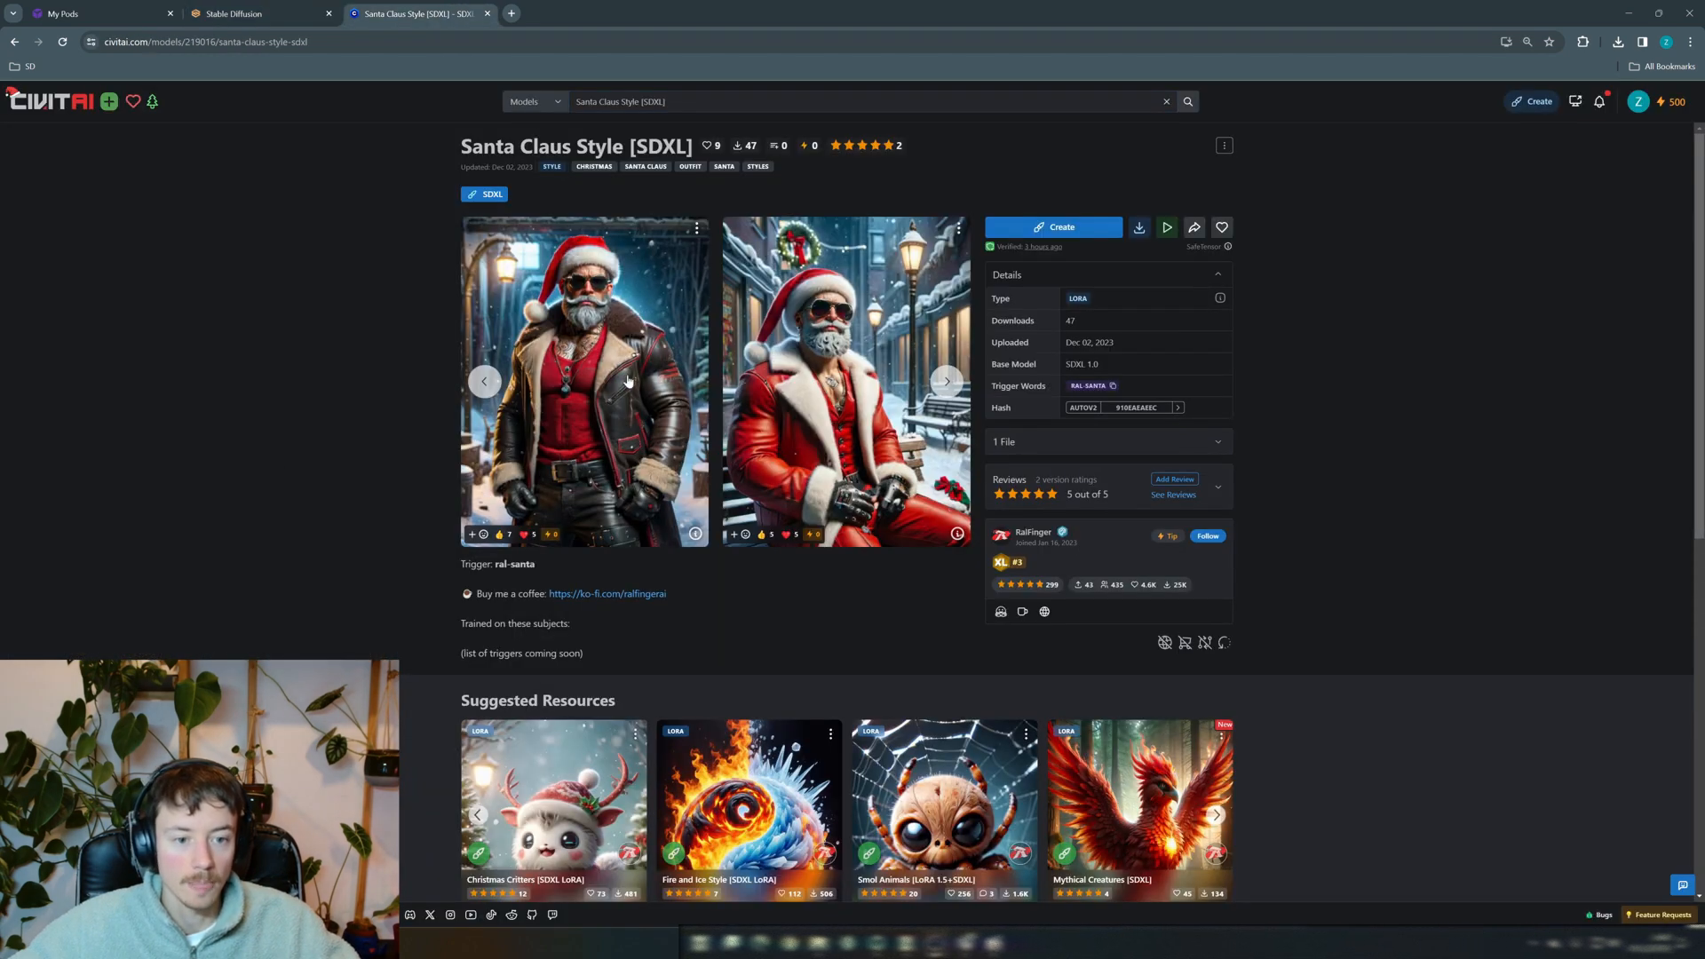
left_click(946, 381)
left_click(947, 380)
left_click(946, 381)
left_click(947, 380)
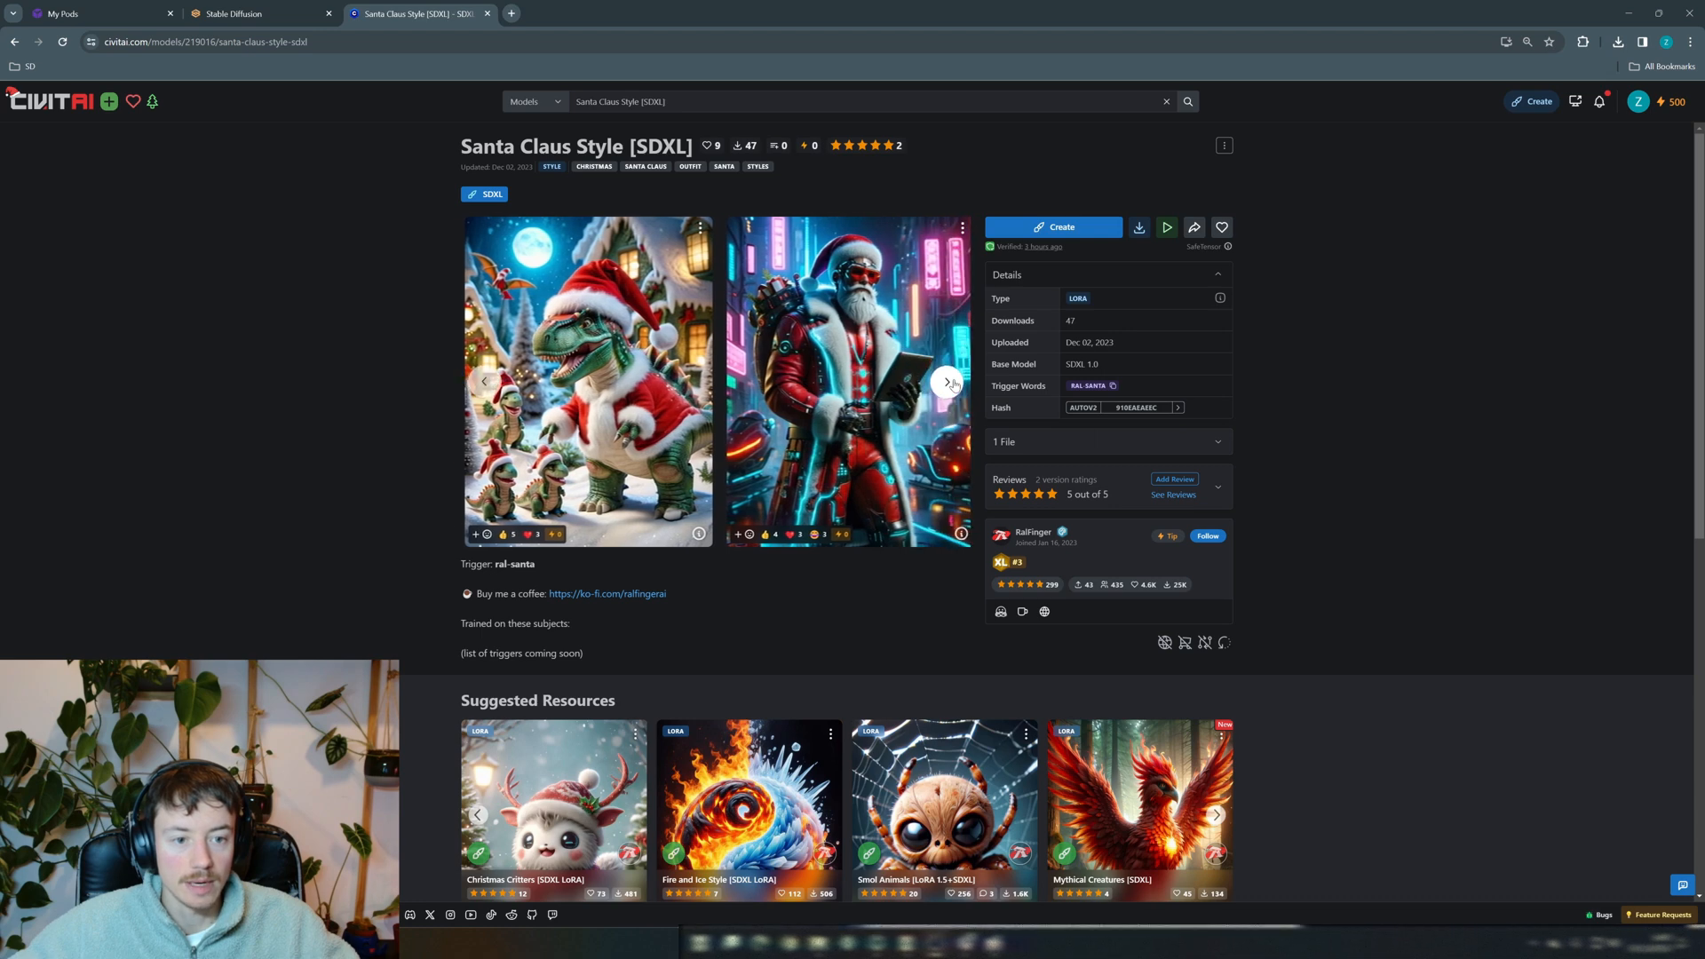
left_click(947, 381)
left_click(249, 13)
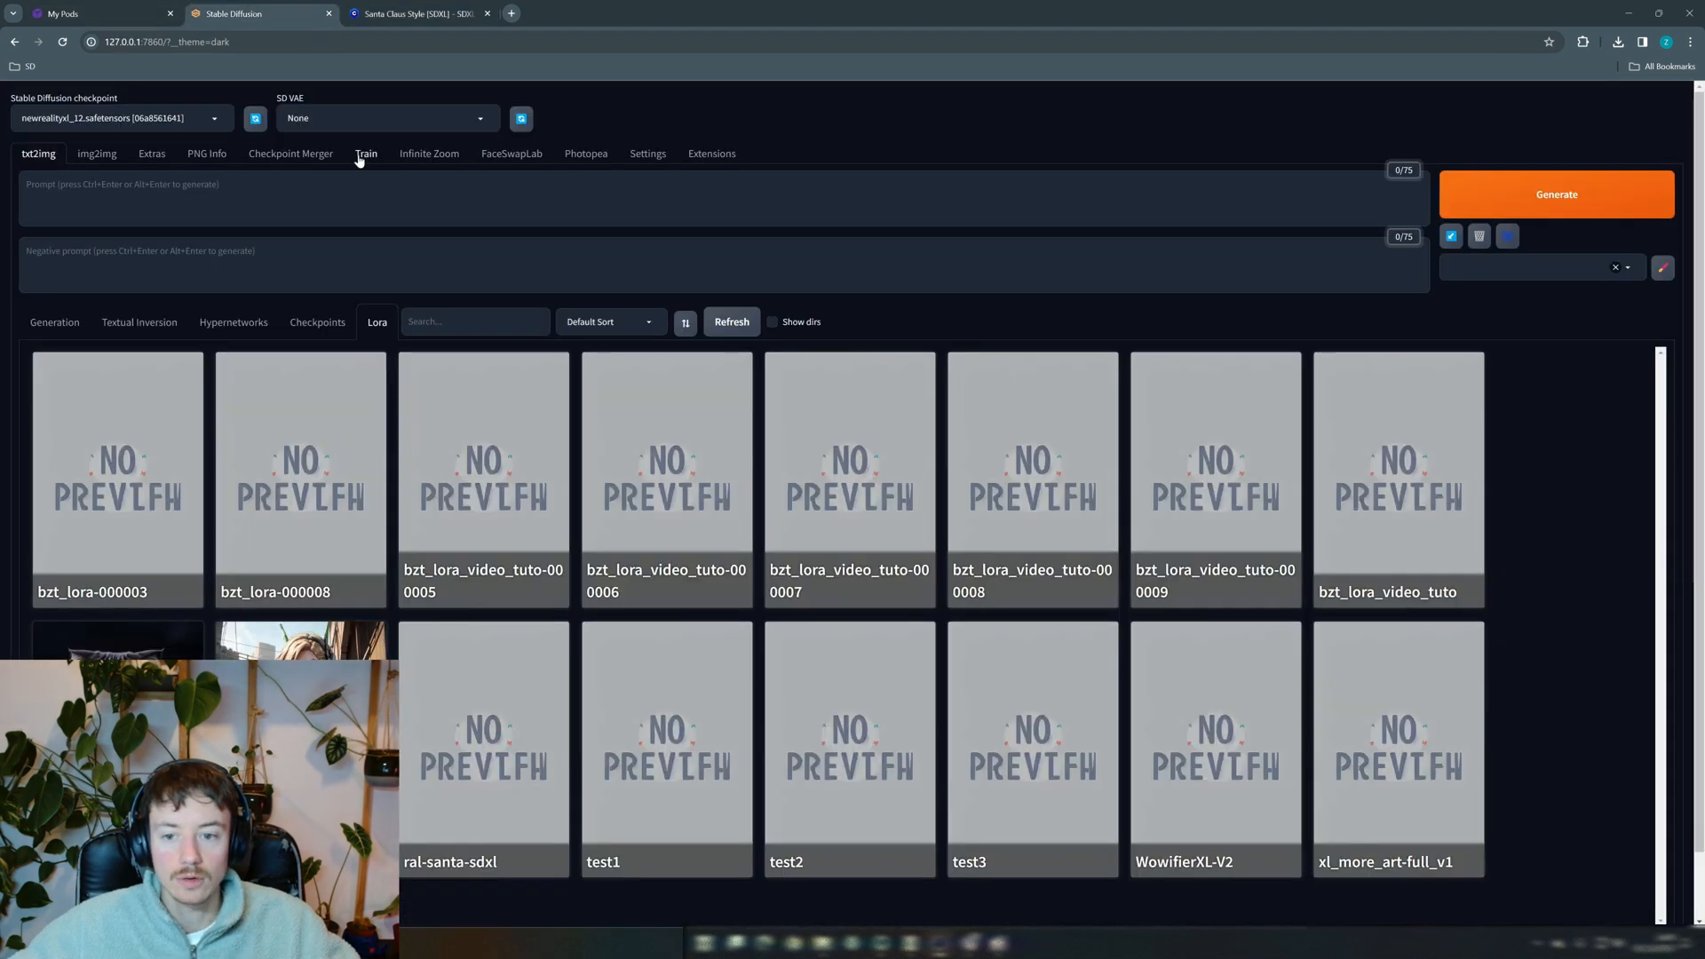
left_click(418, 13)
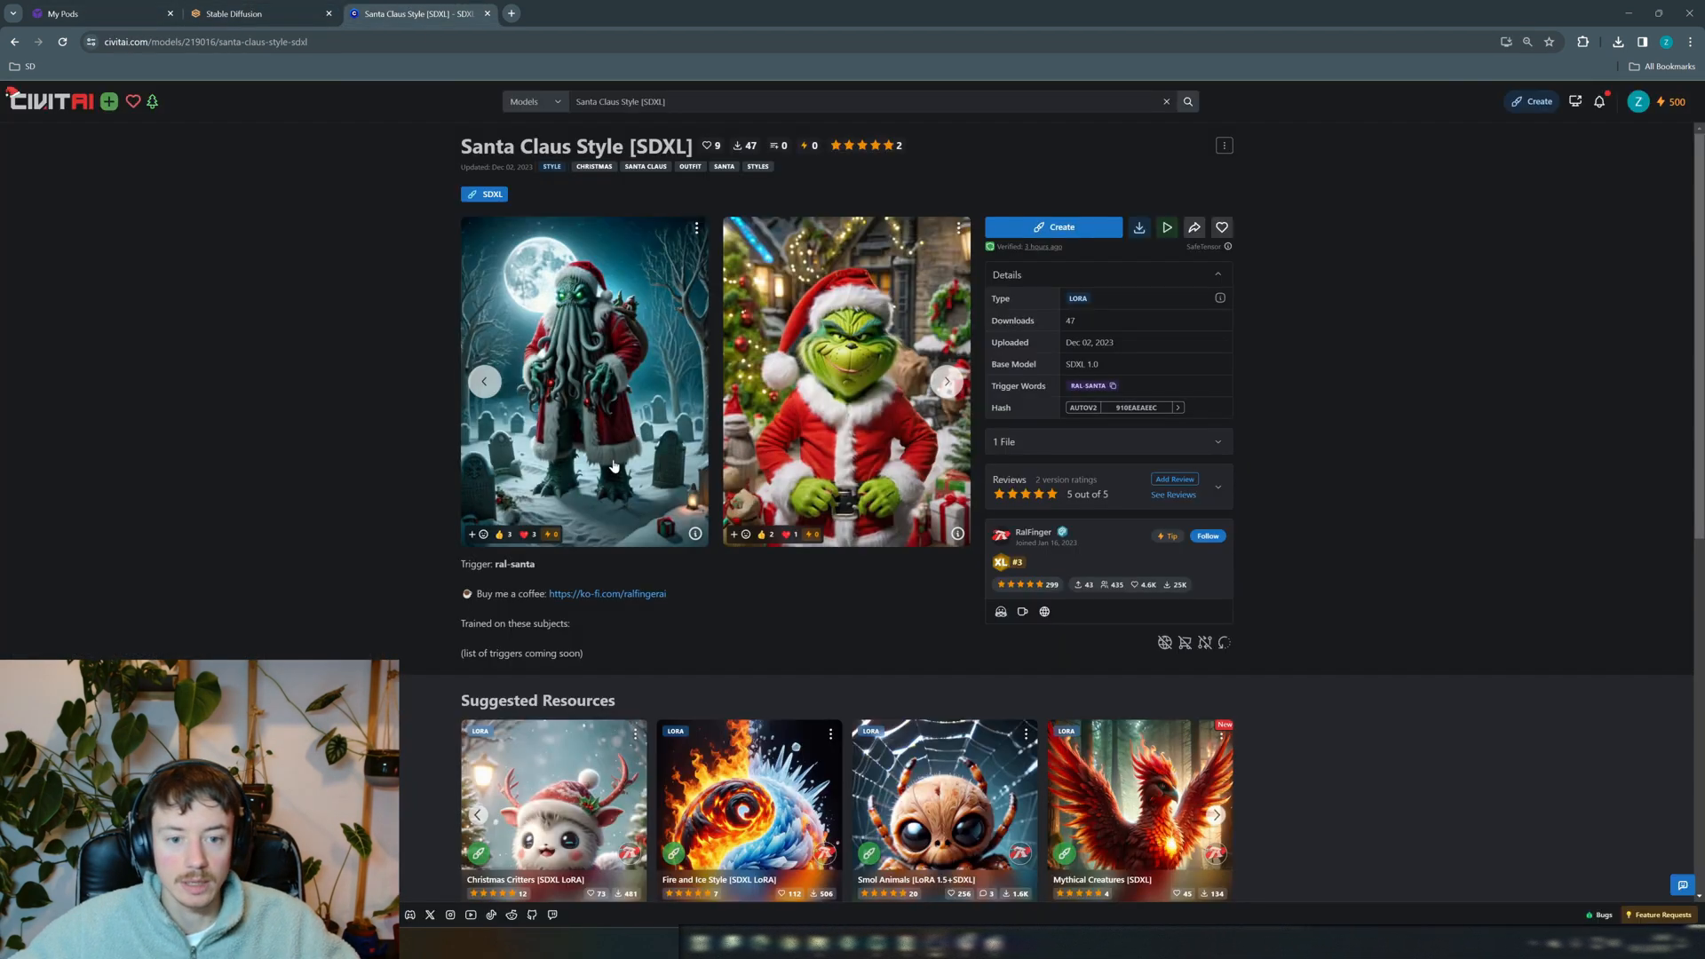
Open the cyberpunk Santa sample at full size and go through the following samples to the steampunk Santa image
left_click(486, 382)
left_click(888, 381)
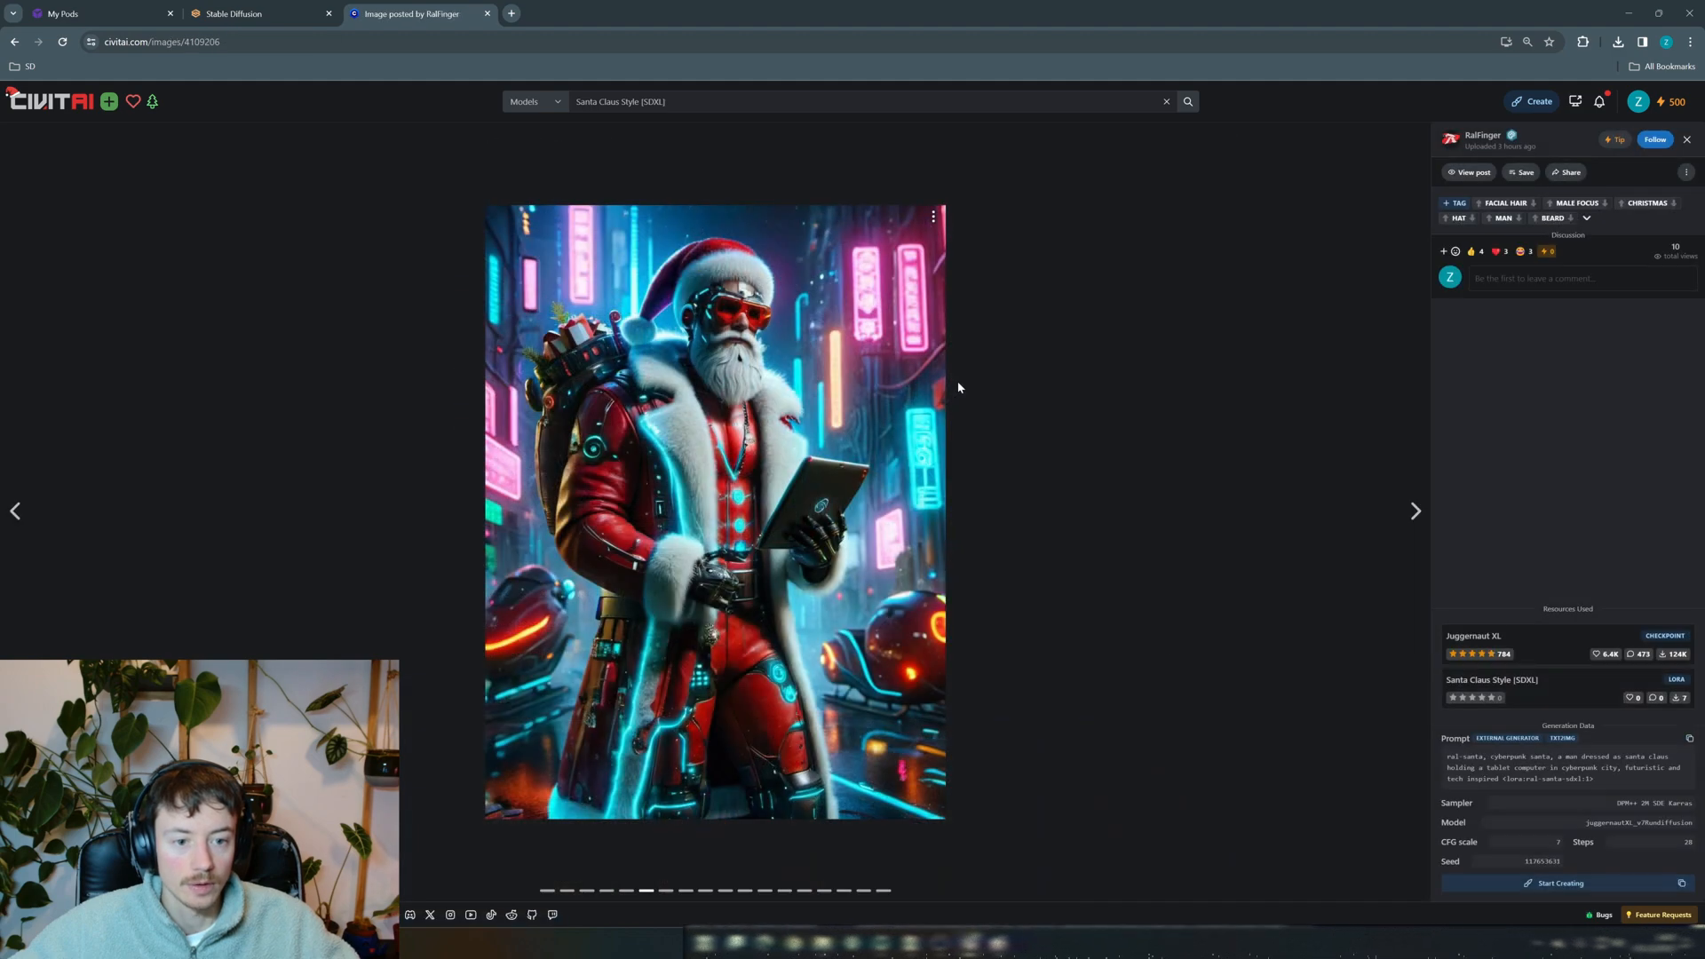
left_click(1421, 523)
left_click(1422, 523)
left_click(1421, 523)
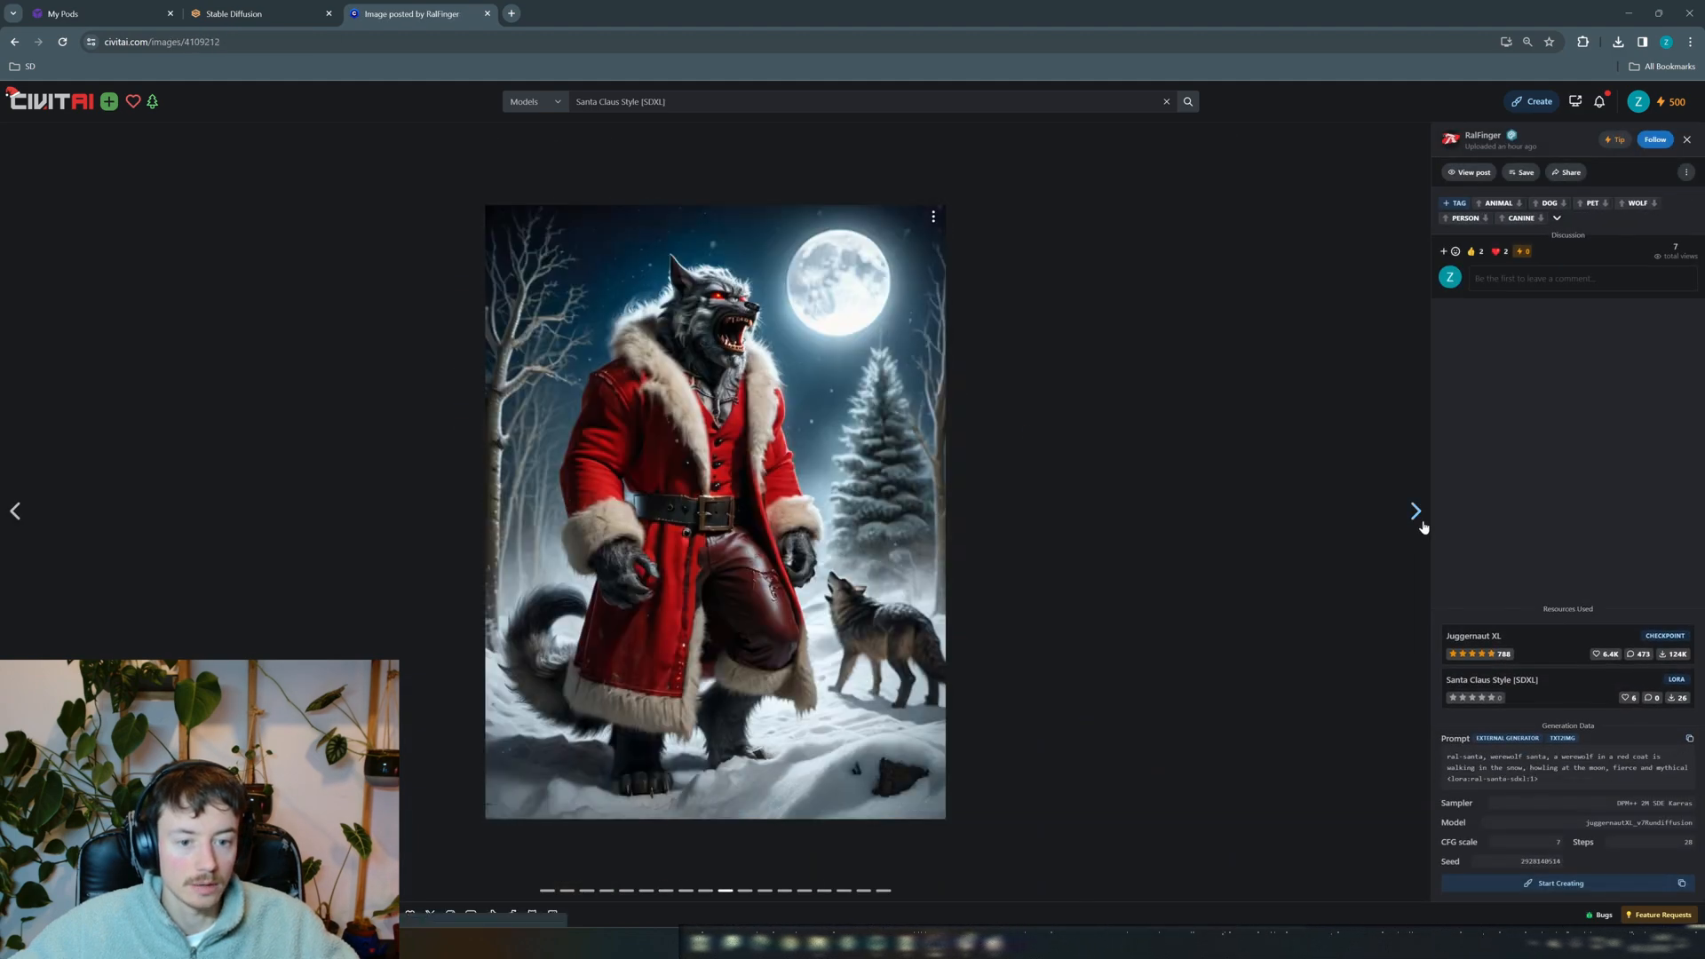
left_click(1421, 523)
left_click(1421, 526)
left_click(1421, 526)
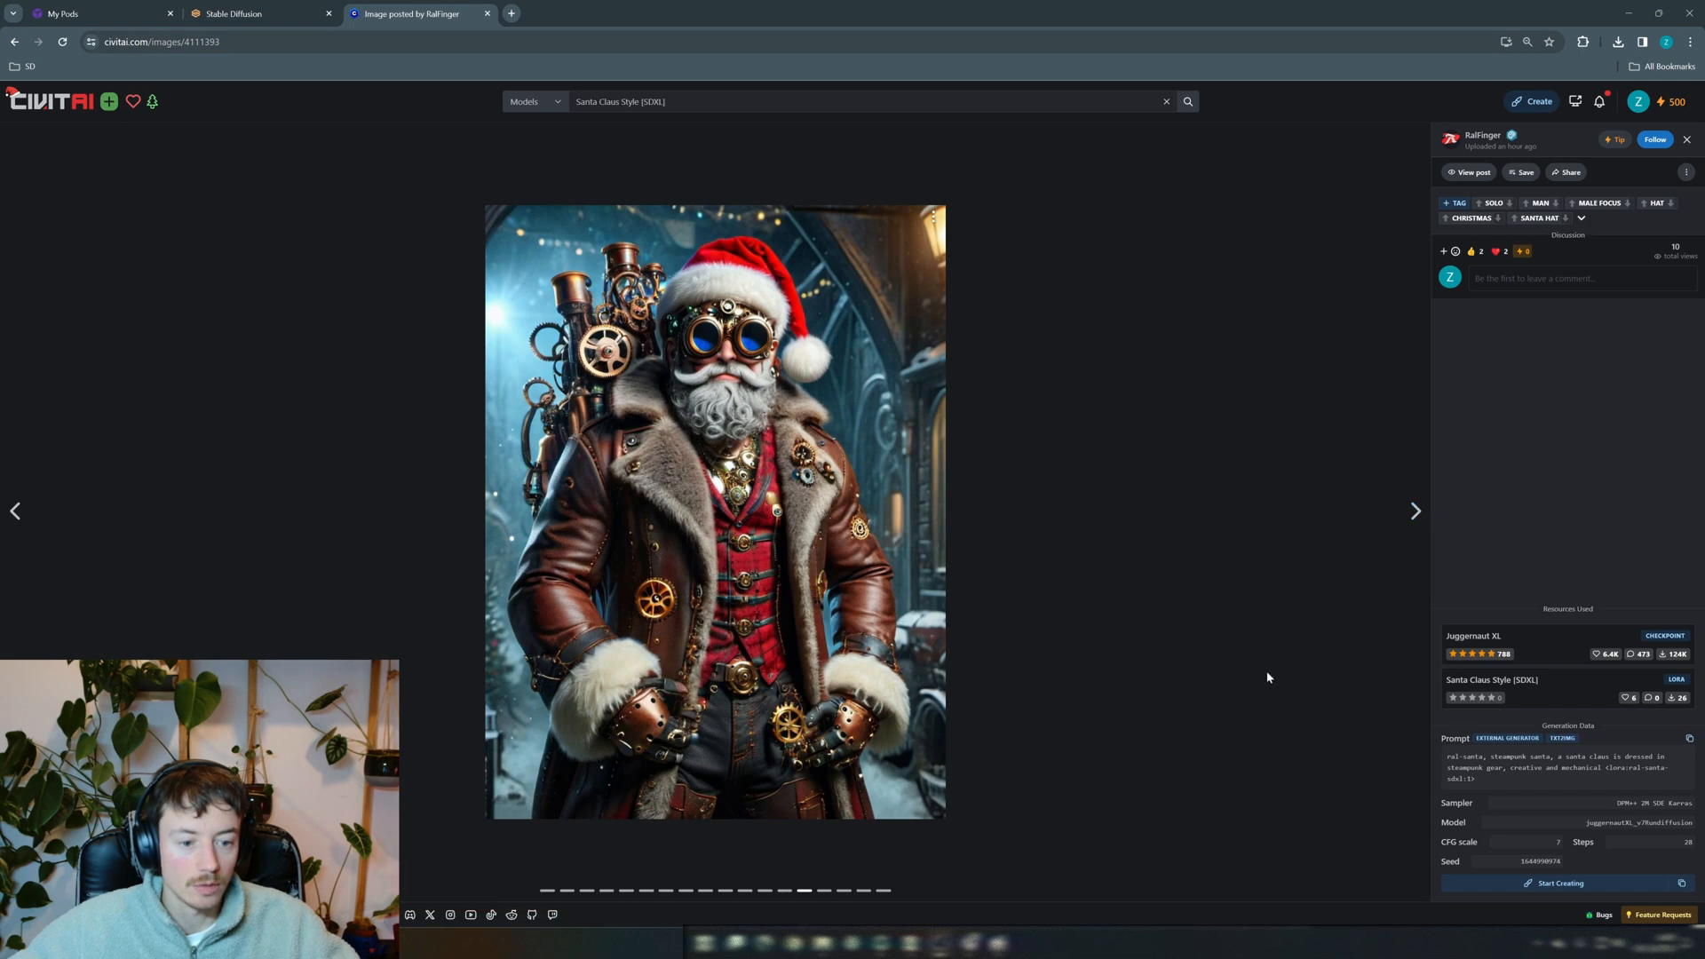
Use the steampunk Santa sample's prompt, including <lora:ral-santa-sdxl:1>, as the txt2img prompt in Stable Diffusion
left_click(252, 19)
left_click(266, 200)
type("ral-santa, steampunk santa, a santa claus is dressed in steampunk gear, creative and mechanical <lora:ral-santa-sdxl:1>")
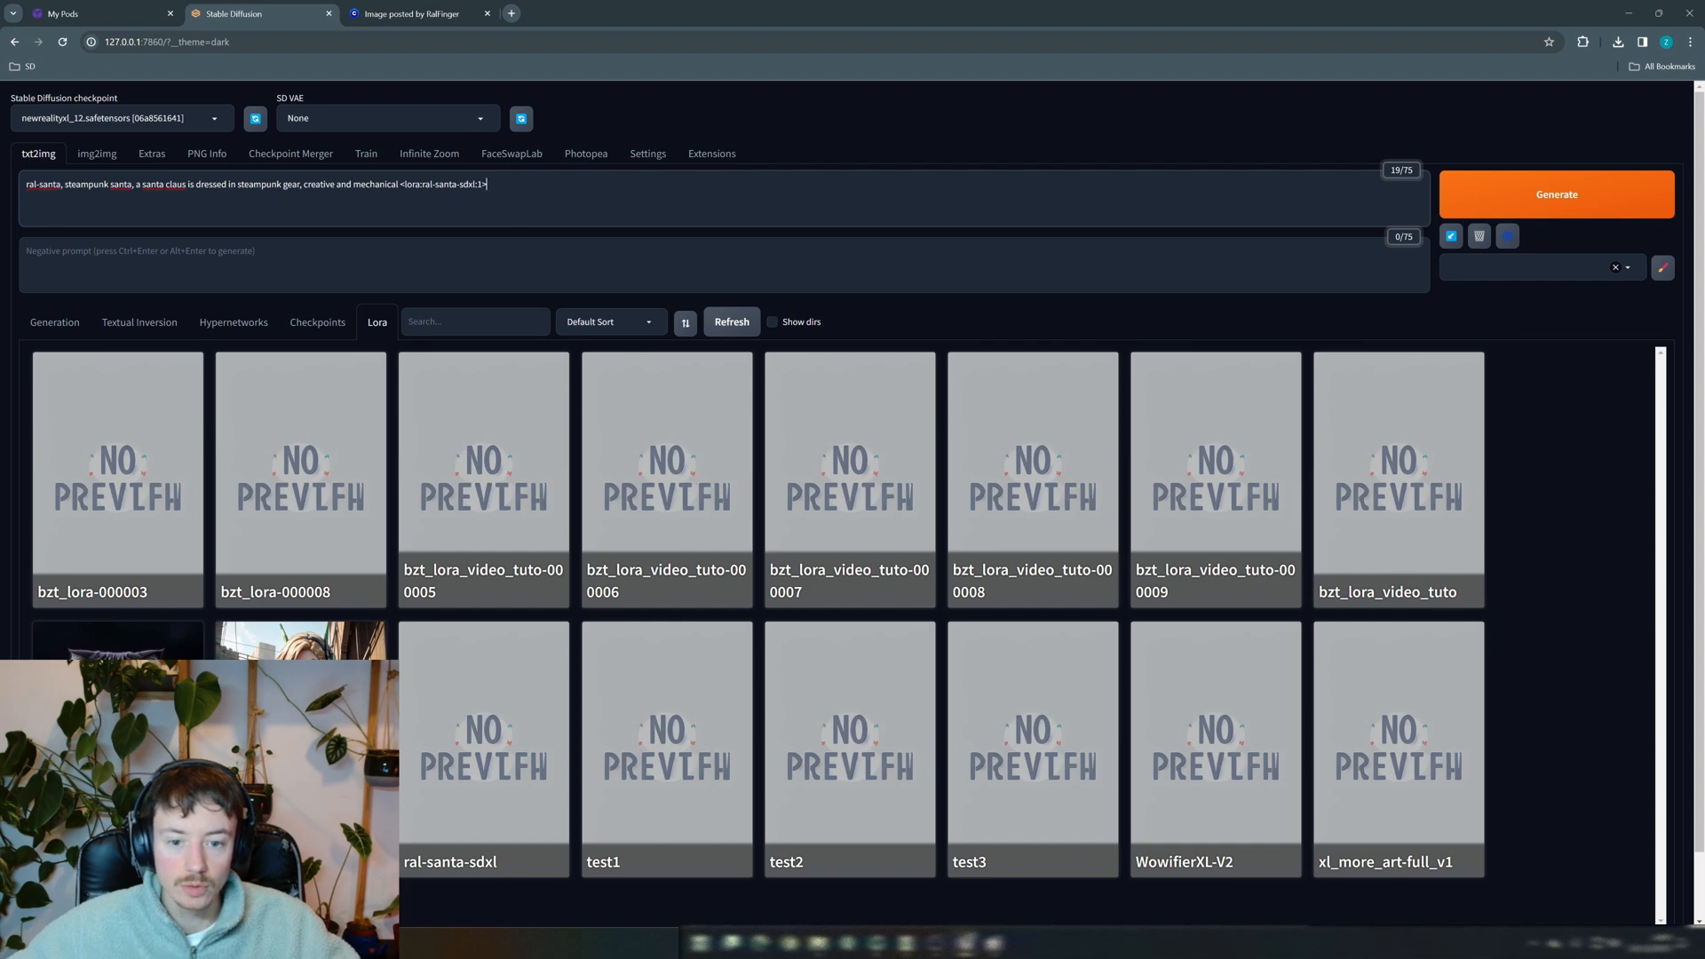
Add the test1, test2 and test3 LoRAs to the prompt
left_click(693, 763)
left_click(863, 779)
left_click(1033, 763)
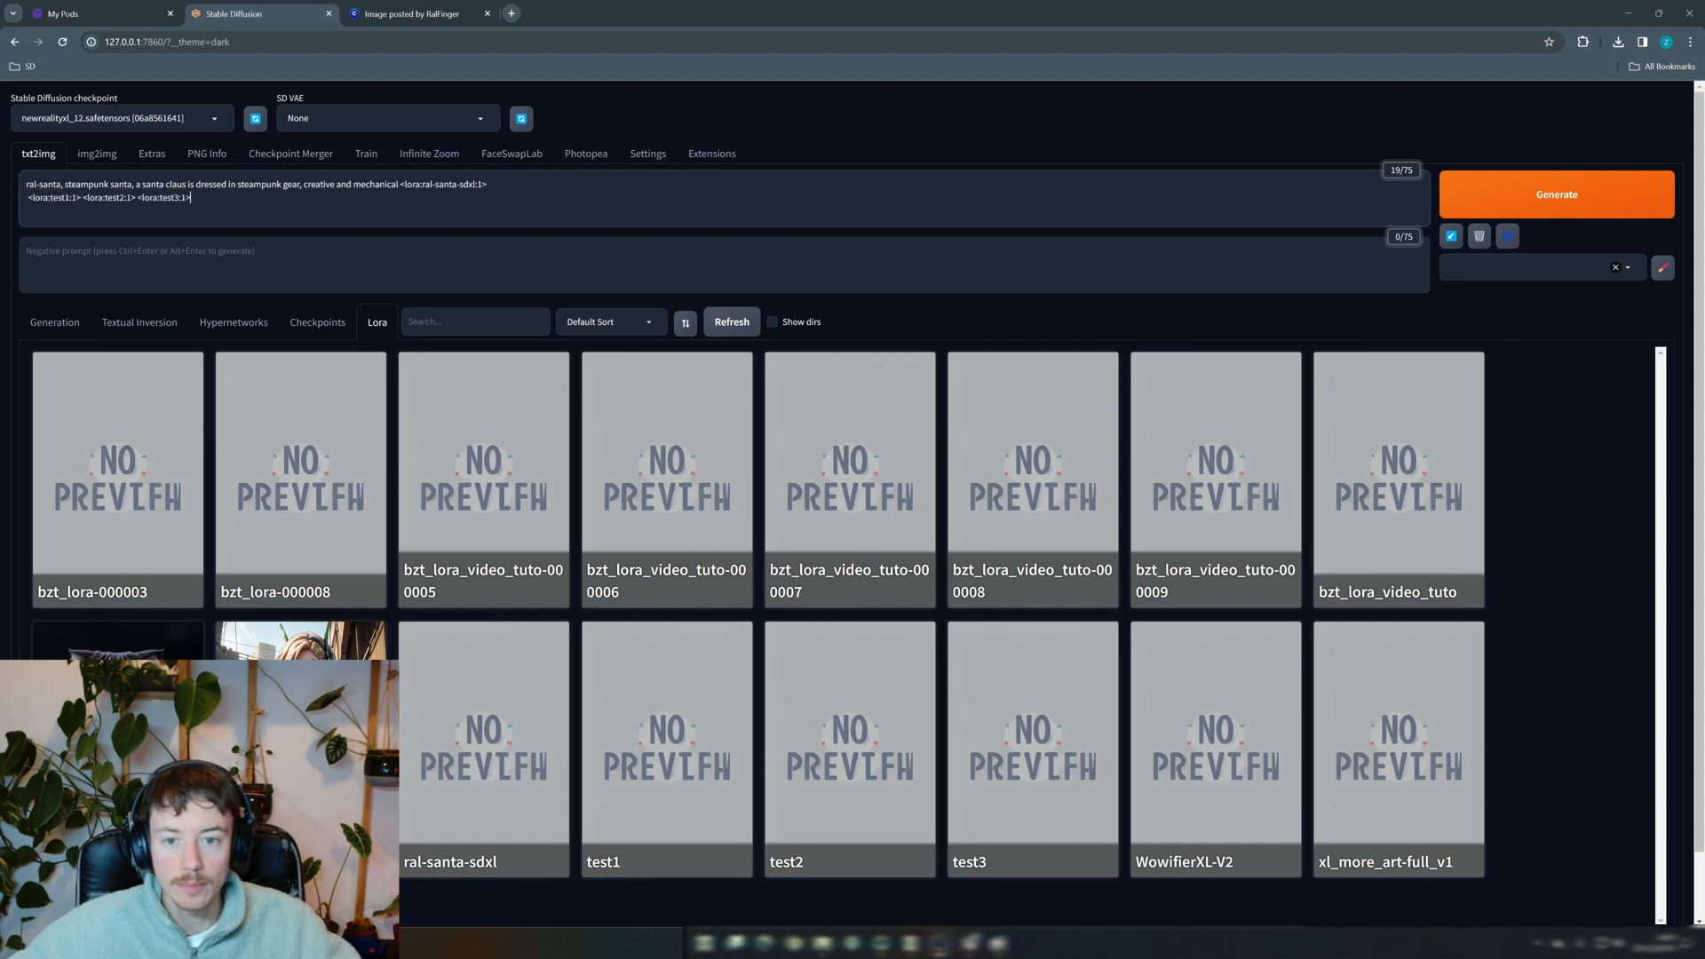
Copy the test2 and test3 tags out of the prompt, remove them, and separate <lora:test1:1> from the Santa LoRA tag with a comma
left_click_drag(191, 198, 81, 198)
key("ctrl+c")
key("BackSpace")
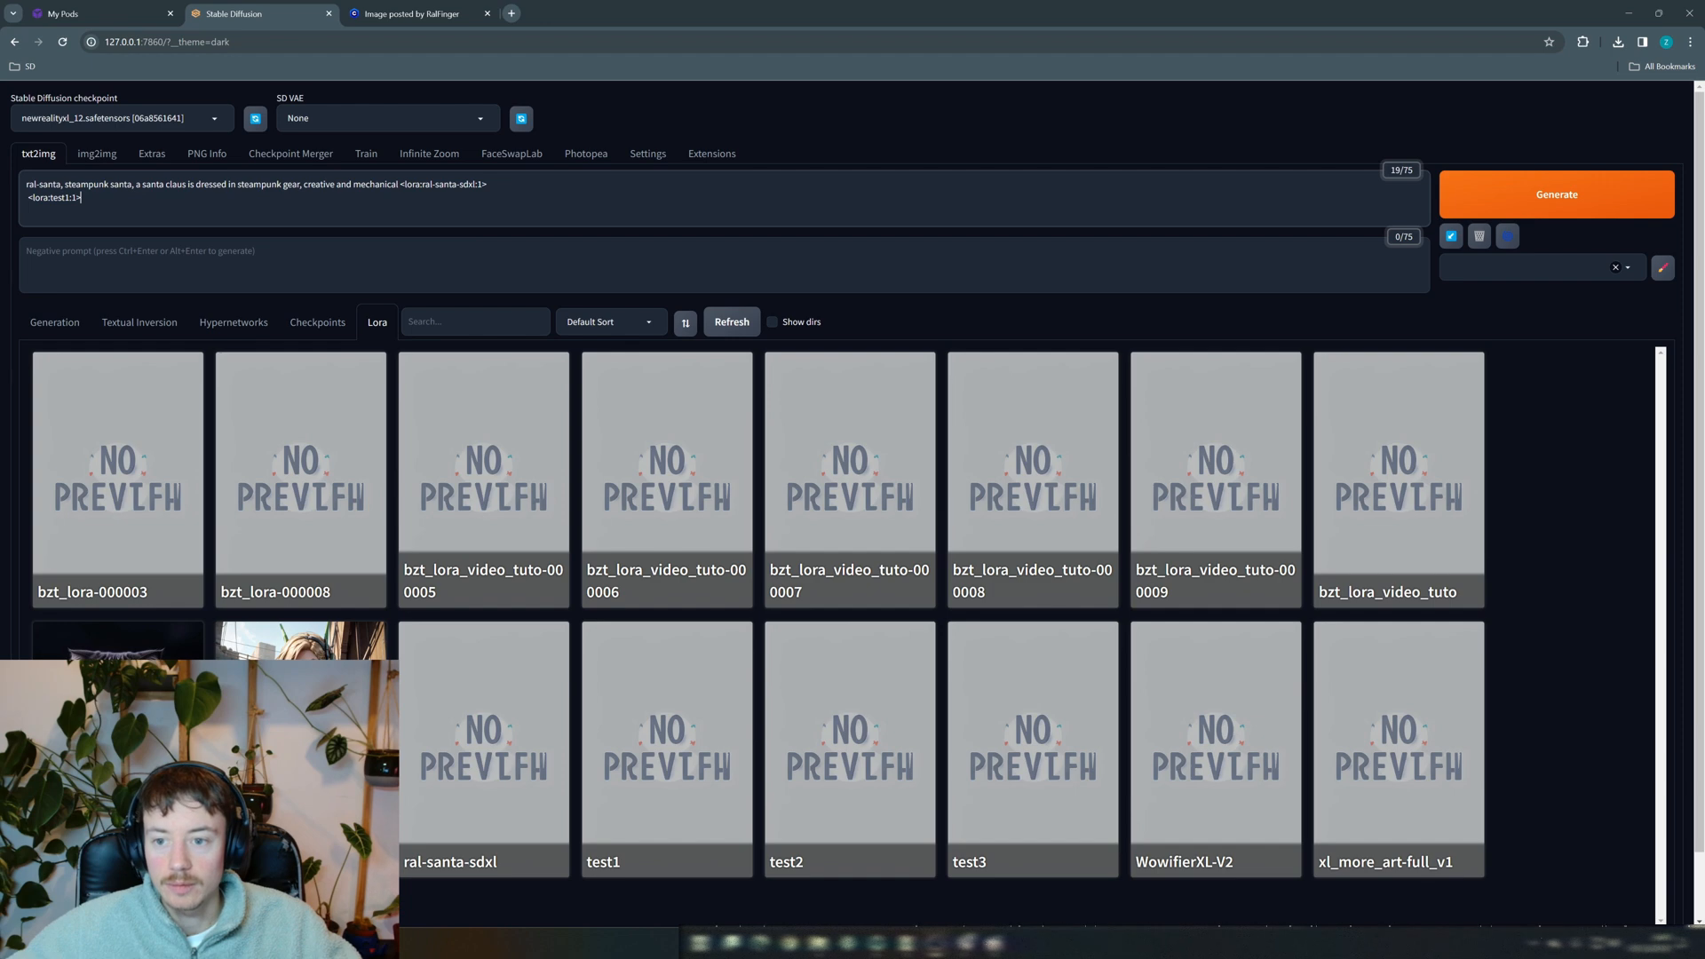
key("BackSpace")
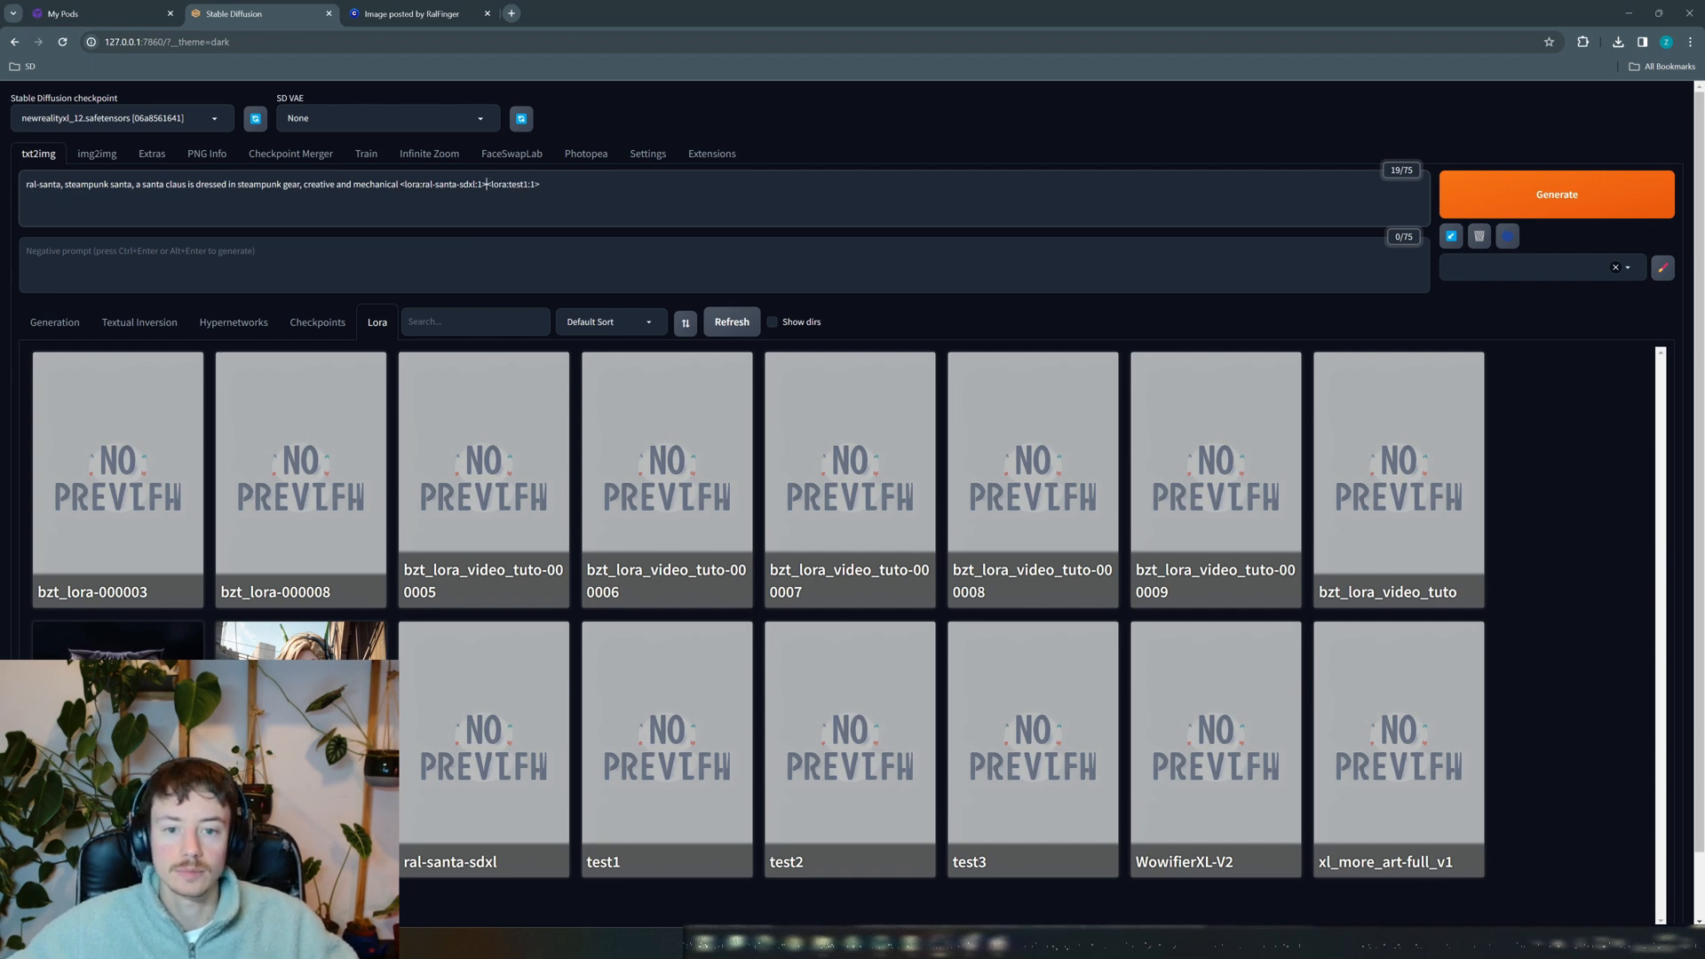
type(",")
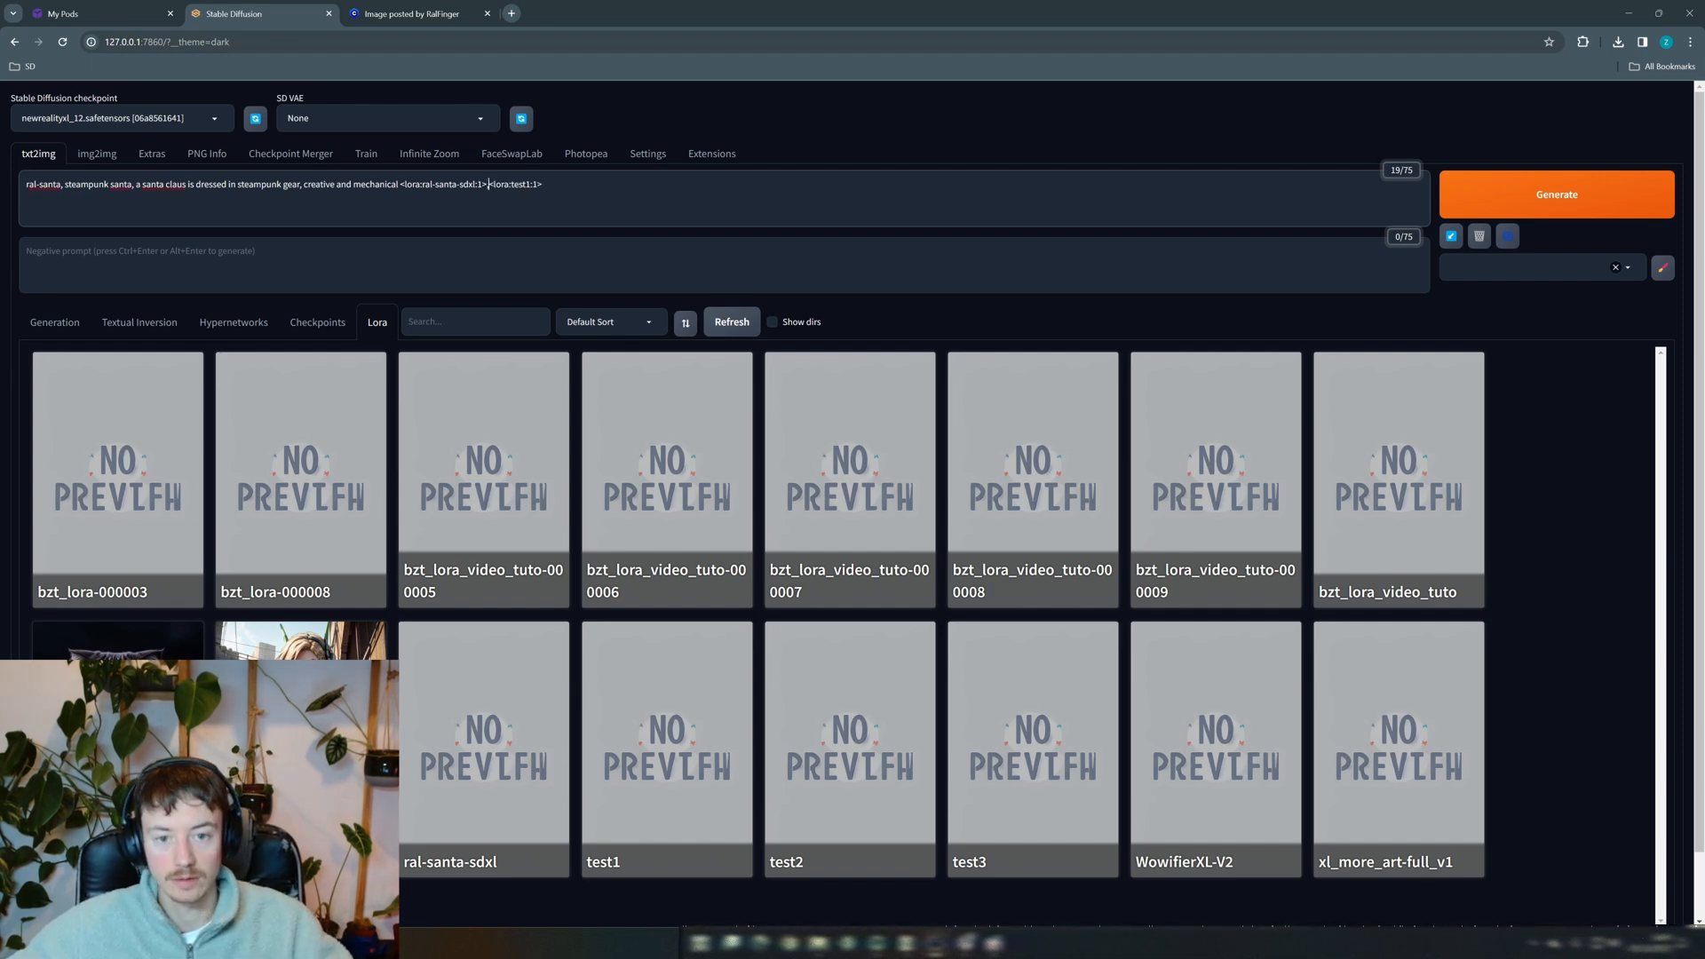
Return to the generation settings and enable the X/Y/Z plot script
scroll(422, 481, "down", 1)
left_click(55, 266)
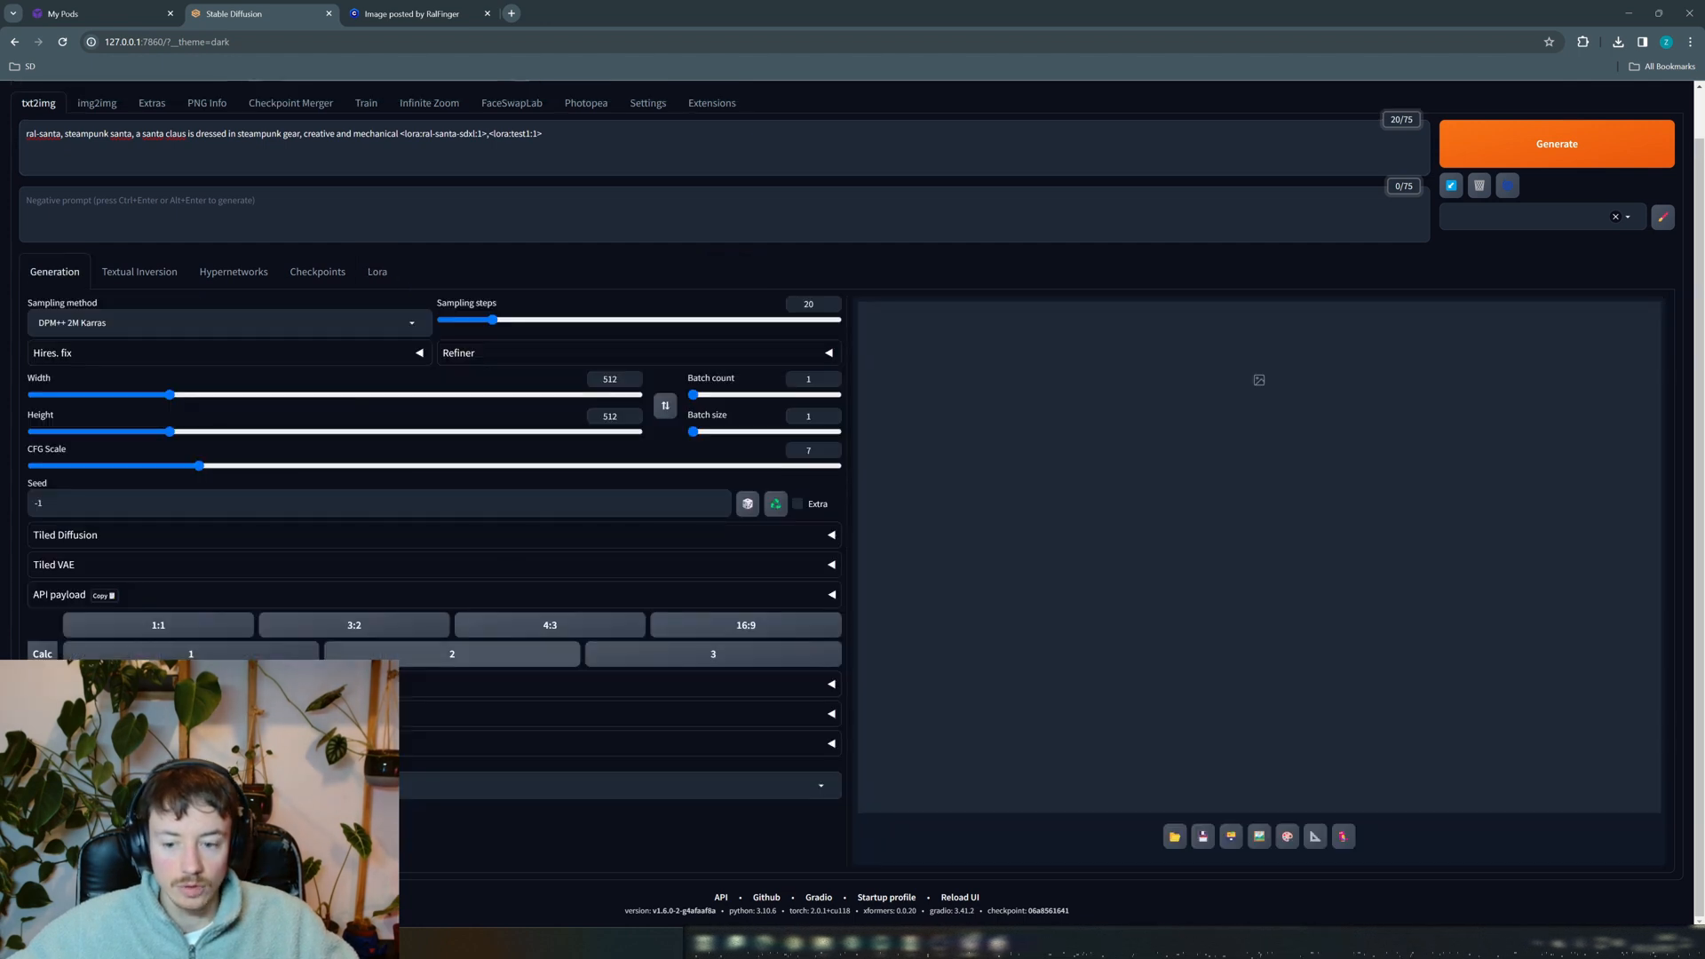
left_click(214, 785)
left_click(213, 742)
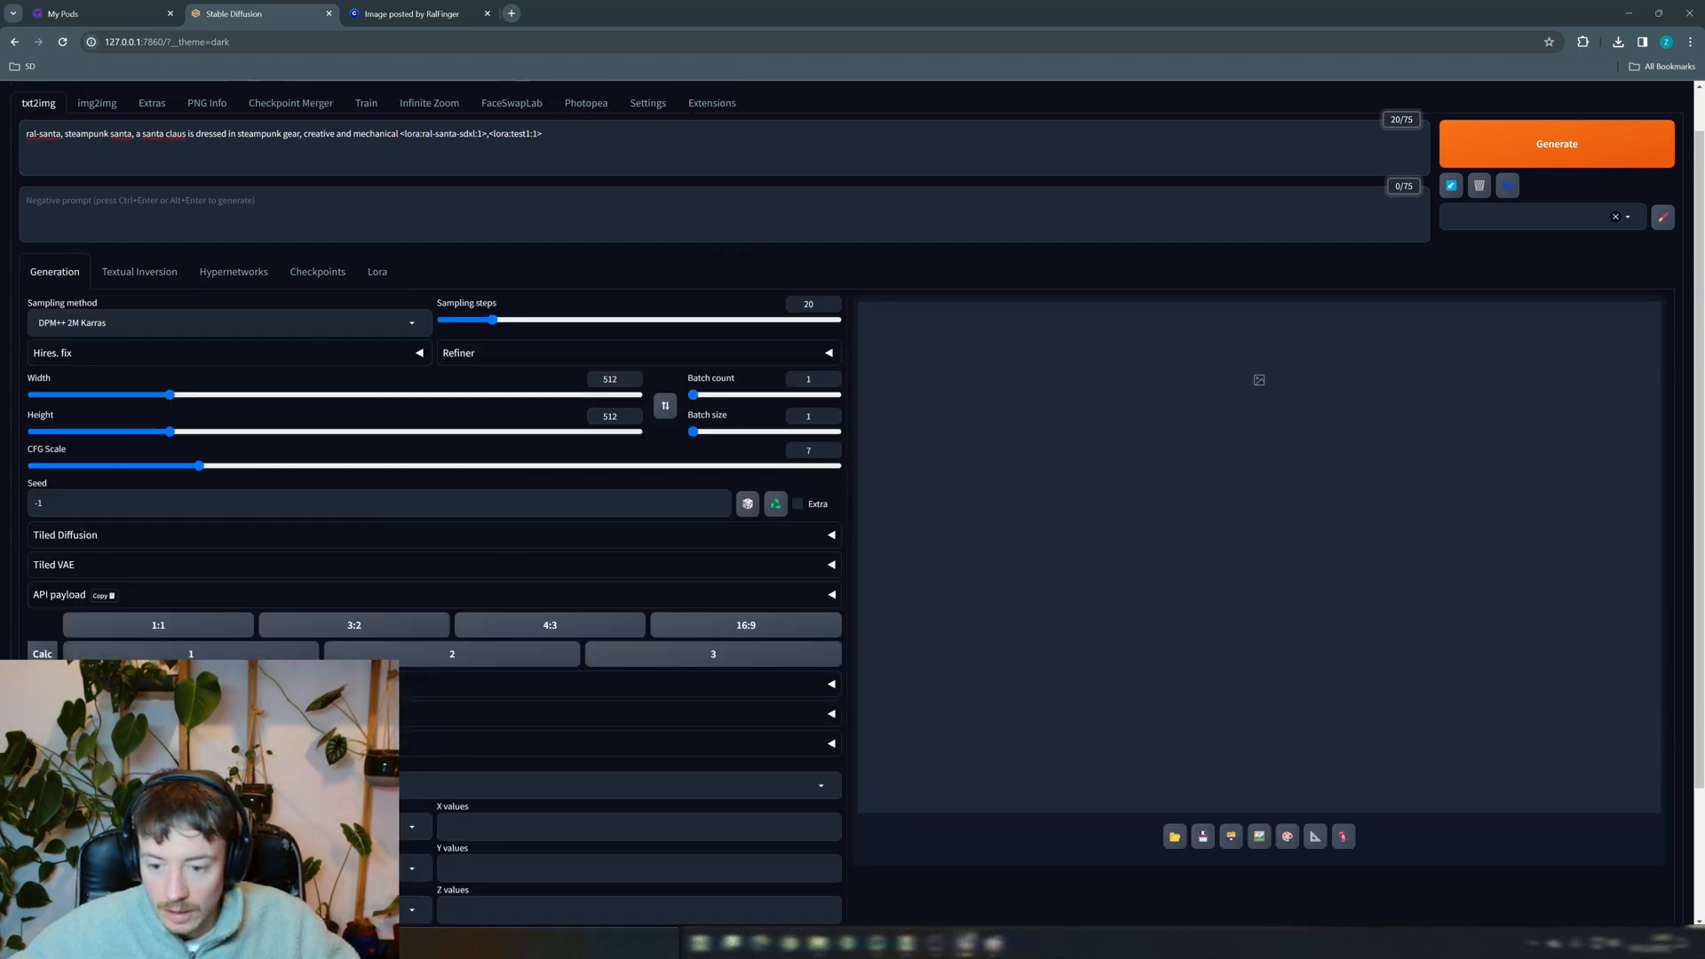
Set the plot's X type to Prompt S/R and paste the <lora:test2:1> and <lora:test3:1> tags as X values
scroll(213, 742, "down", 1)
scroll(214, 755, "down", 2)
left_click(159, 665)
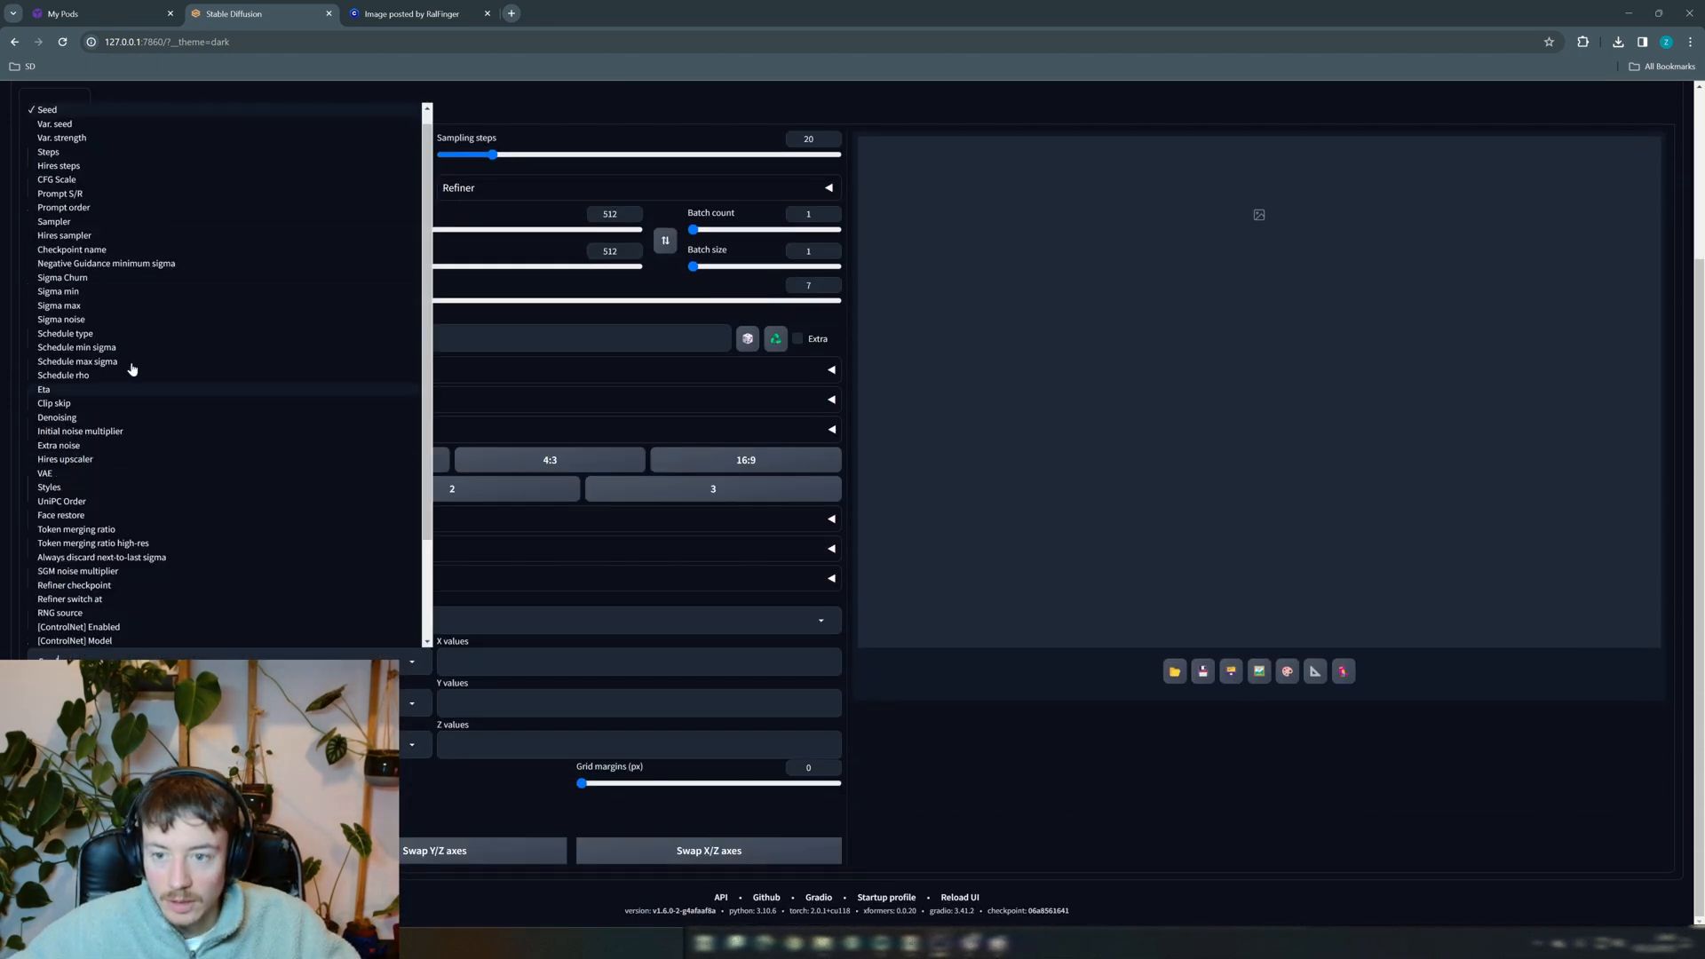
left_click(109, 196)
left_click(470, 663)
key("ctrl+v")
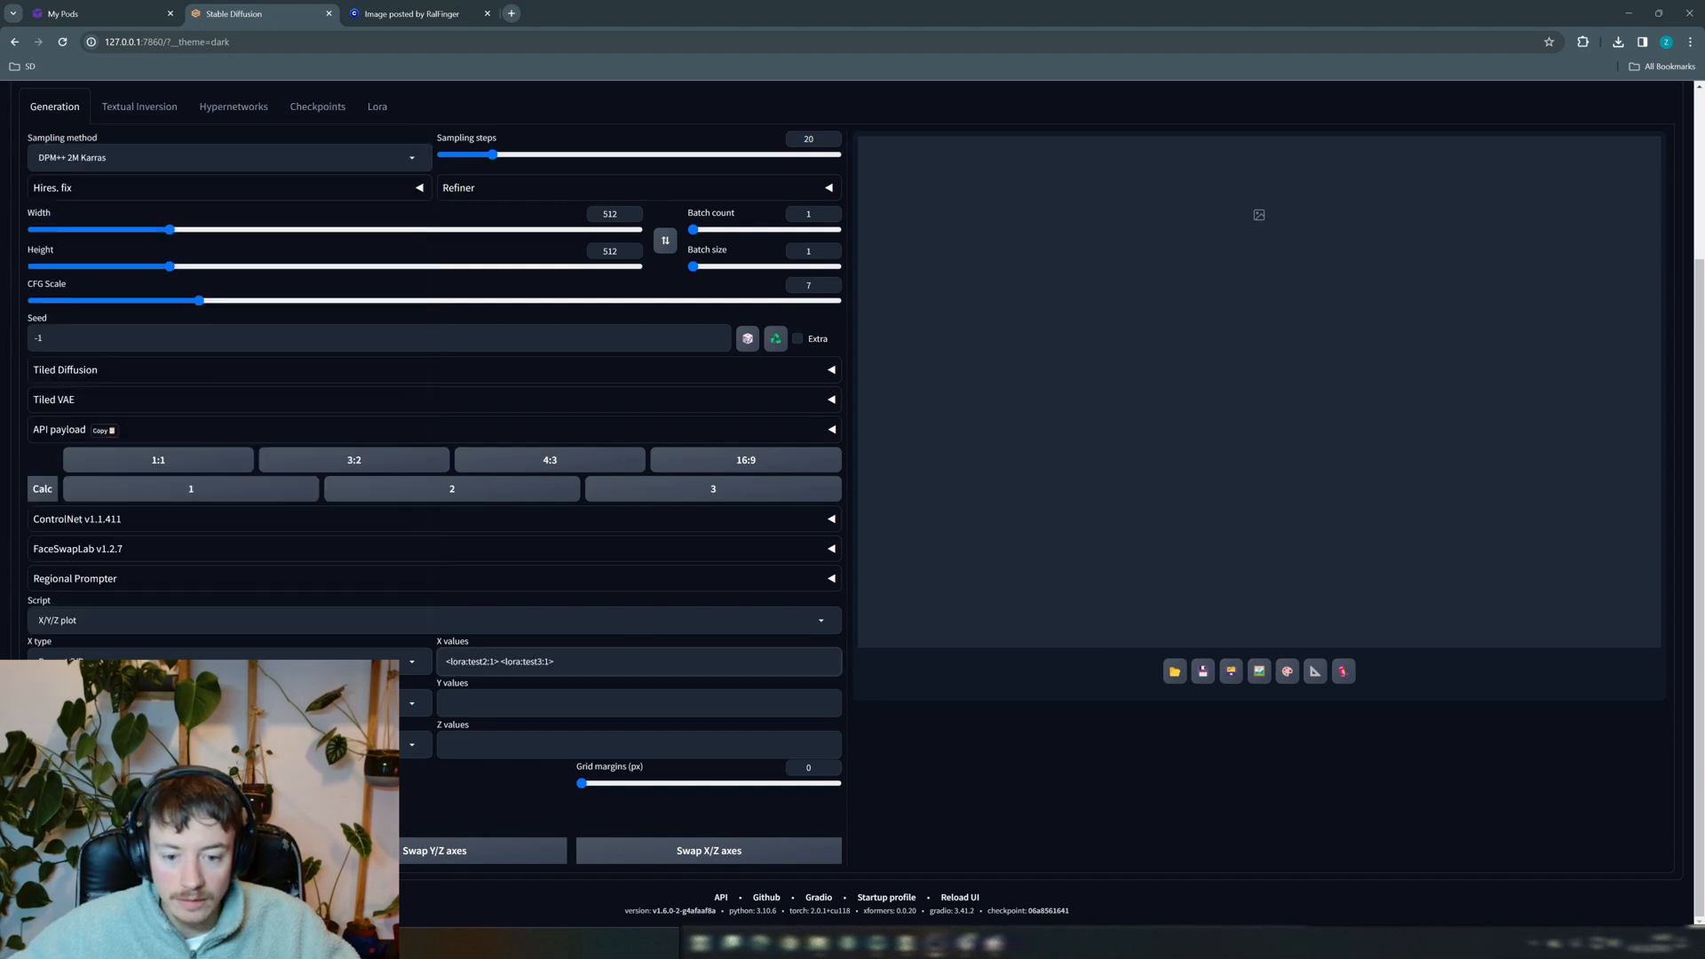
Put <lora:test1:1> from the prompt at the start of the X values and separate the three LoRA tags with commas
scroll(540, 355, "up", 3)
left_click_drag(544, 184, 489, 184)
key("ctrl+c")
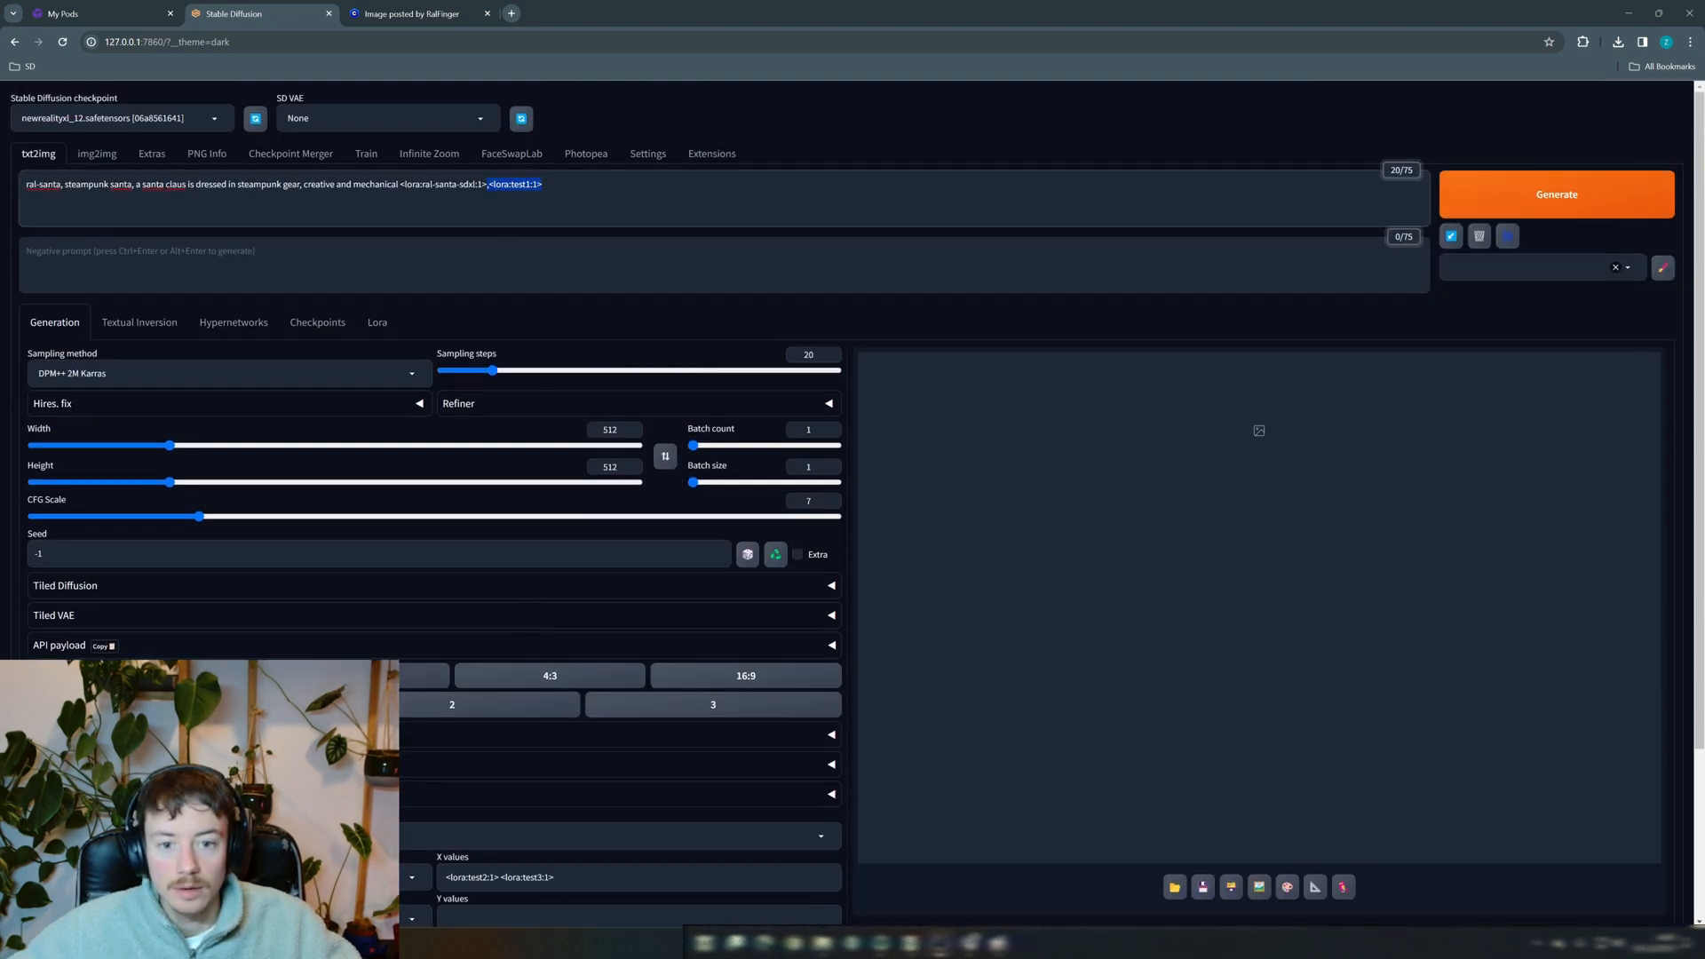
left_click(445, 878)
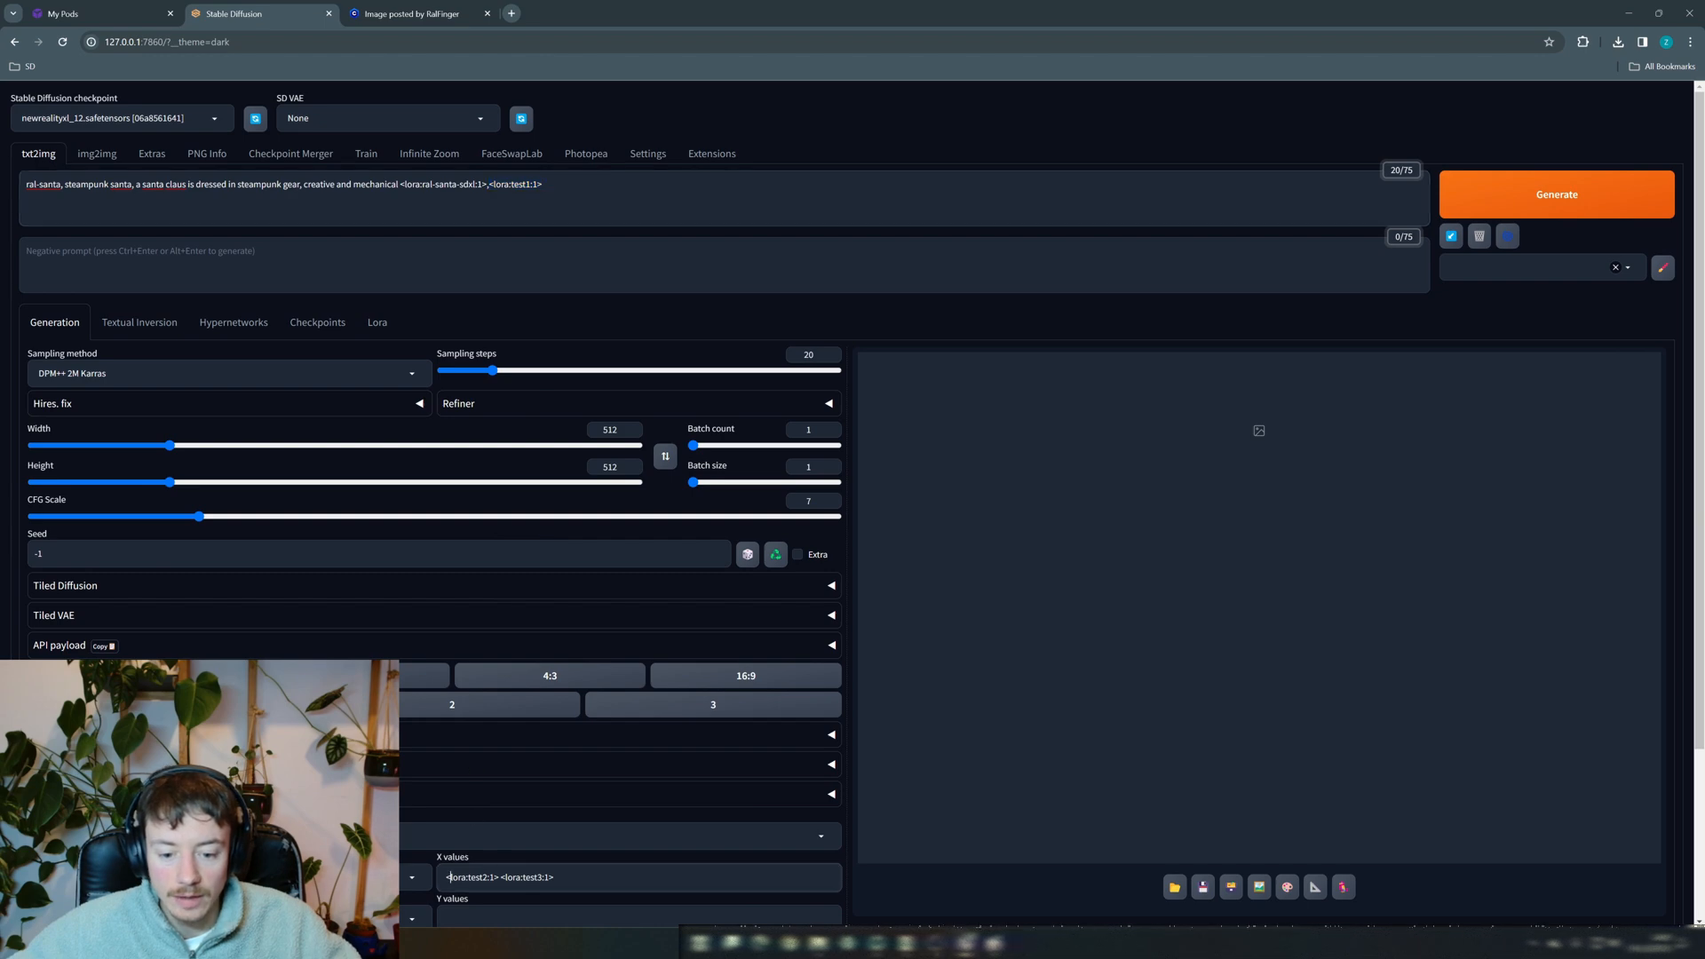
key("ctrl+v")
type(",")
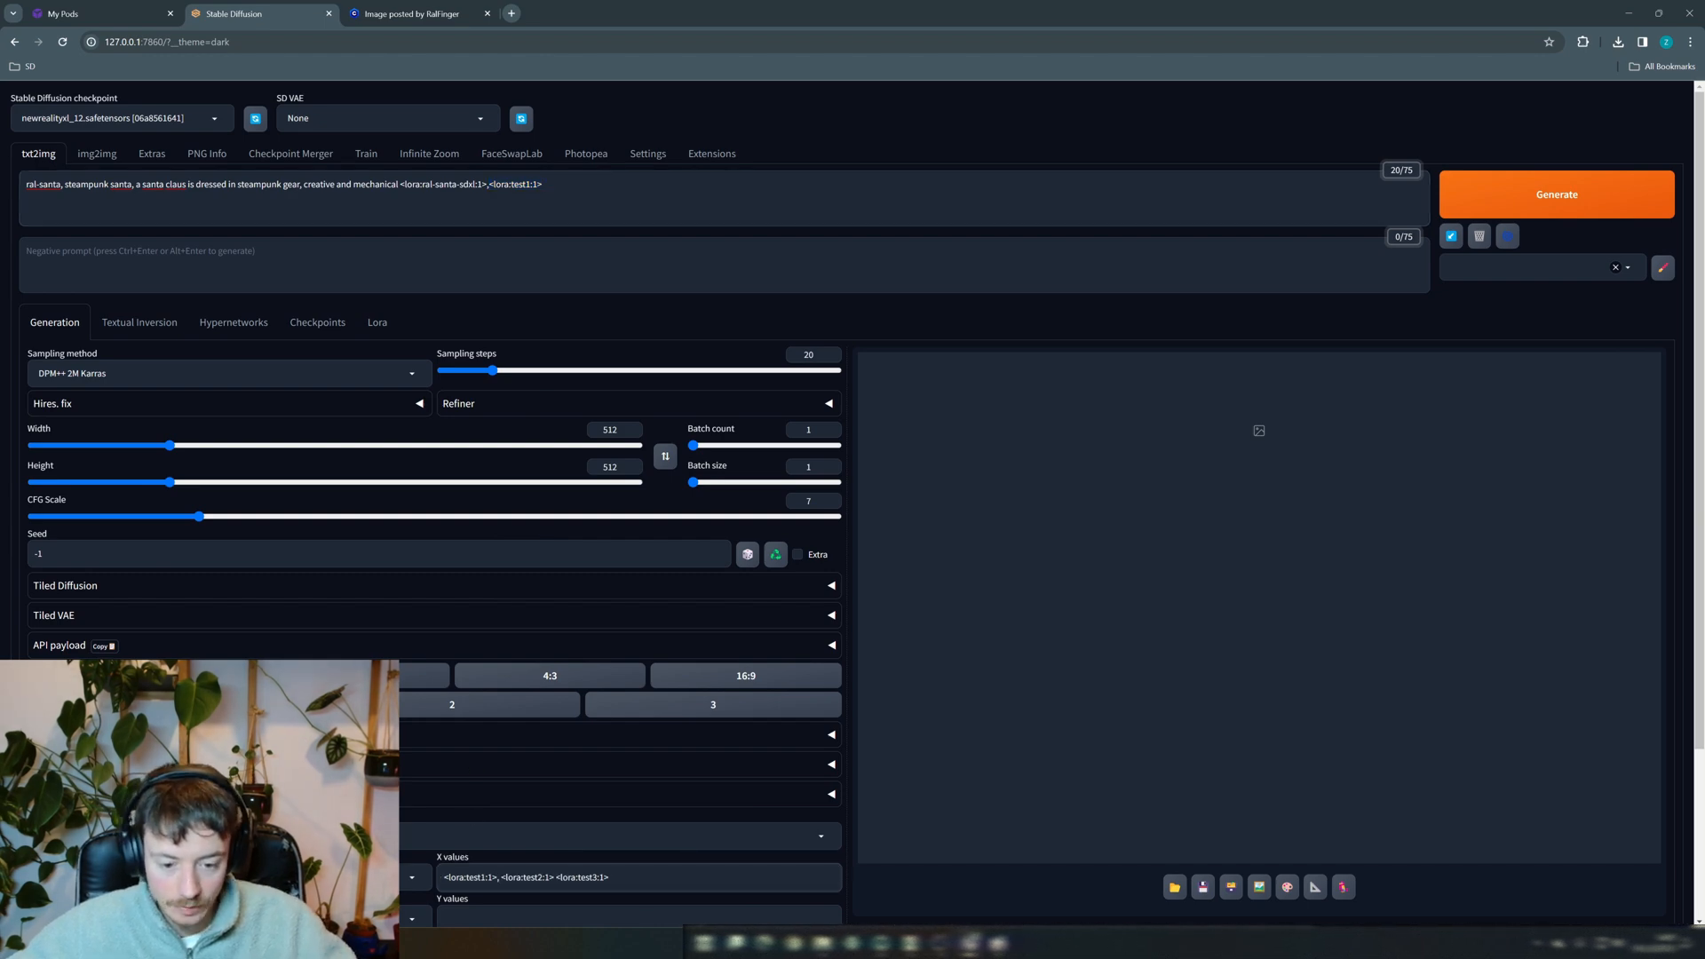
left_click(556, 877)
type(",")
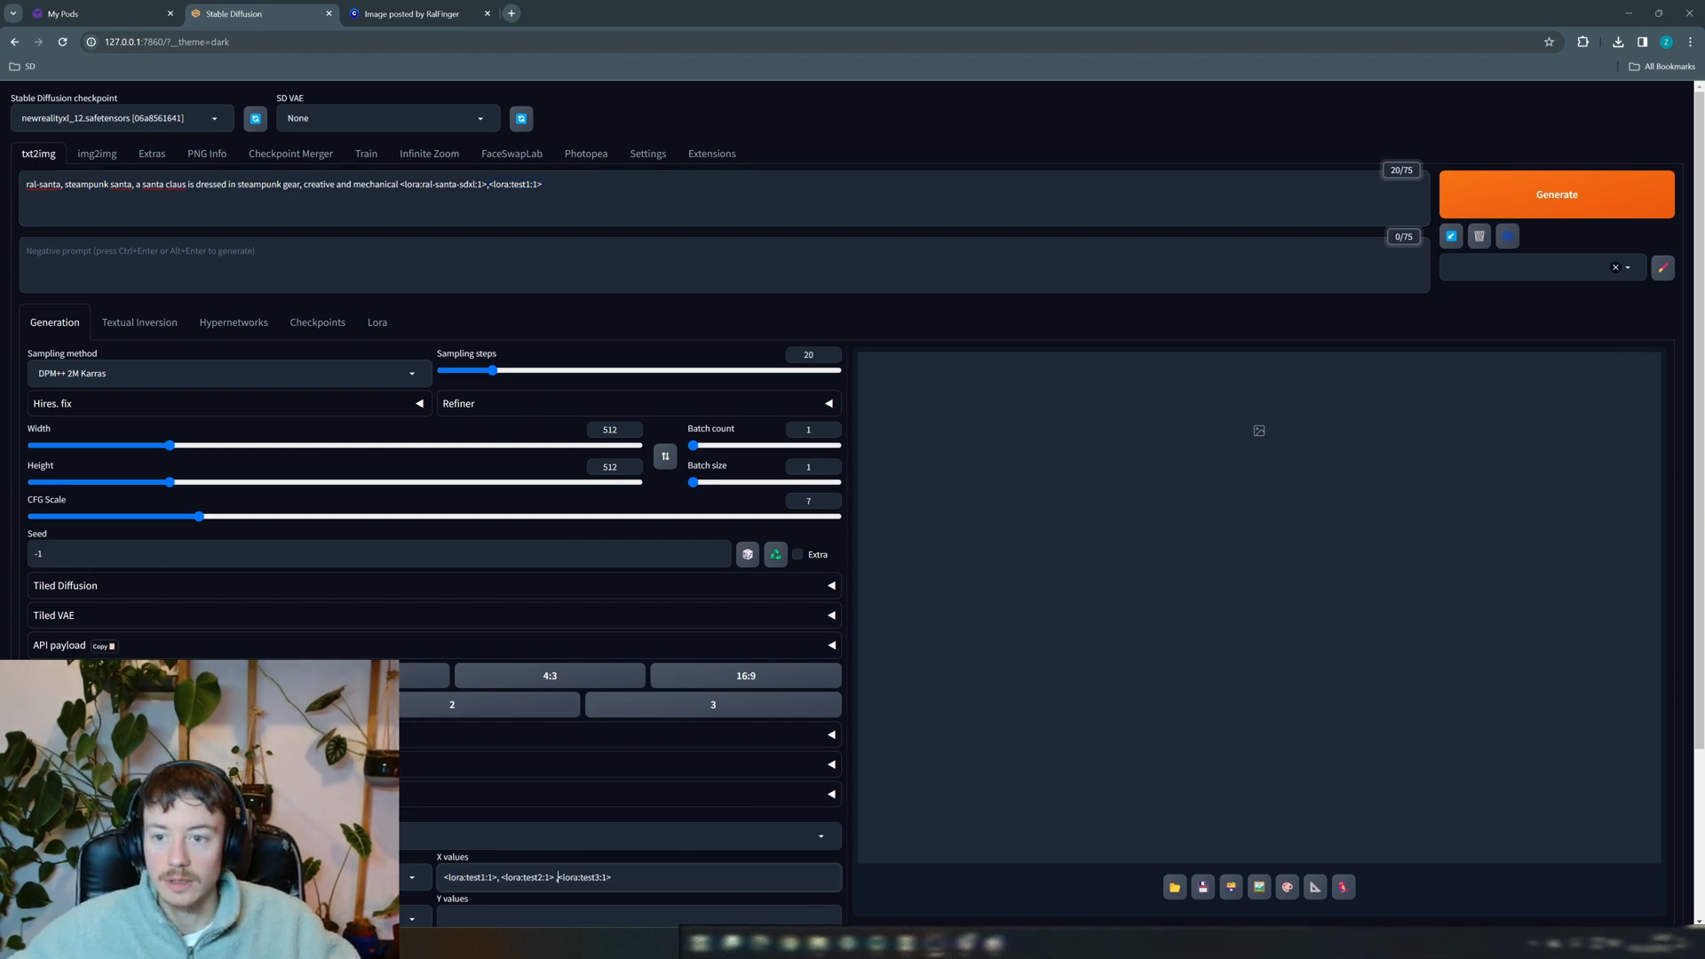
Insert the trigger word "bzt" between "steampunk" and "santa" in the prompt
left_click(108, 184)
type("bz")
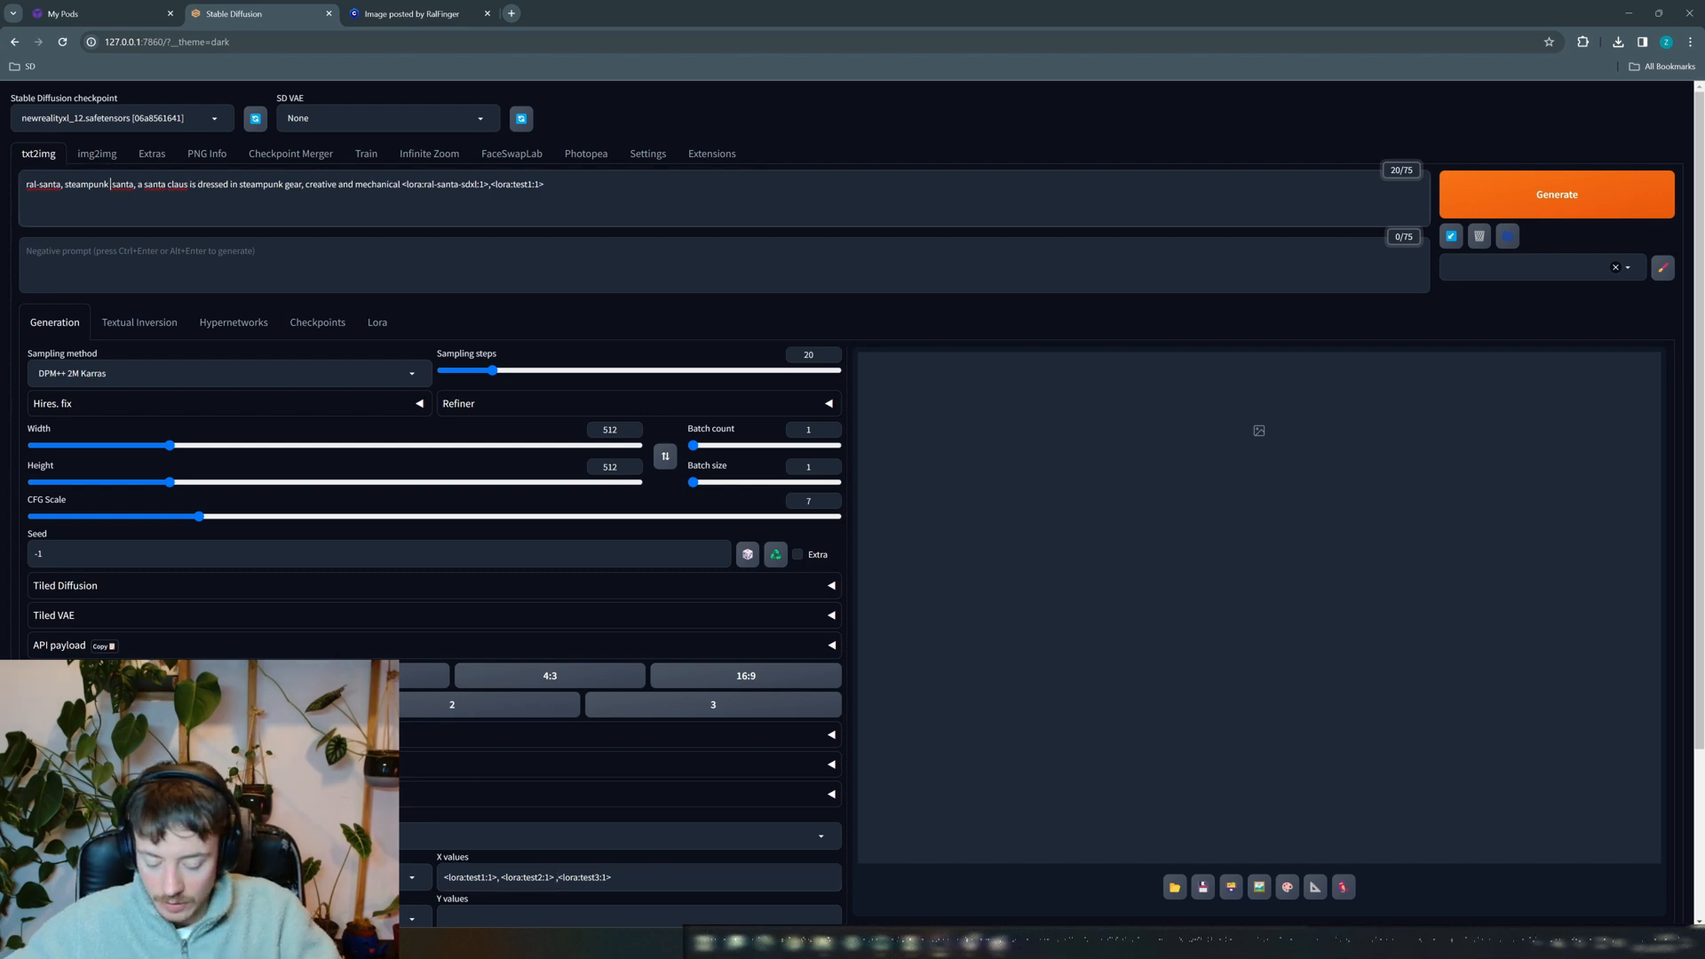
type("t")
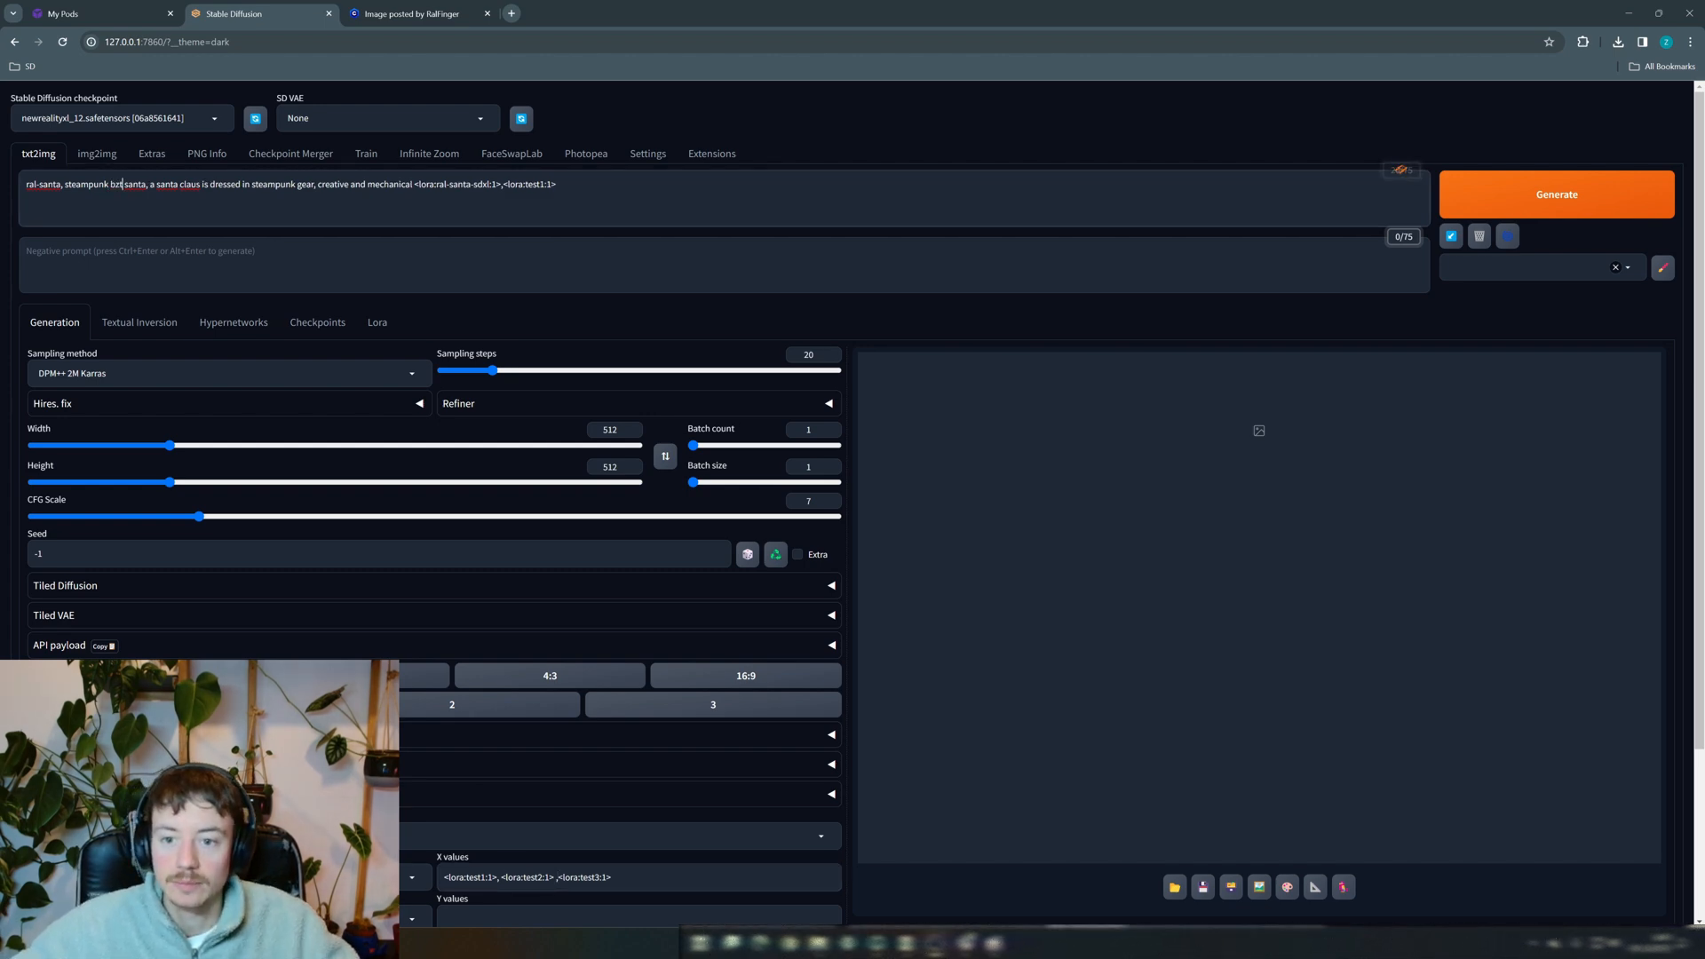
Set the image size to 1280 × 720 with 30 sampling steps and generate the LoRA comparison grid
double_click(588, 431)
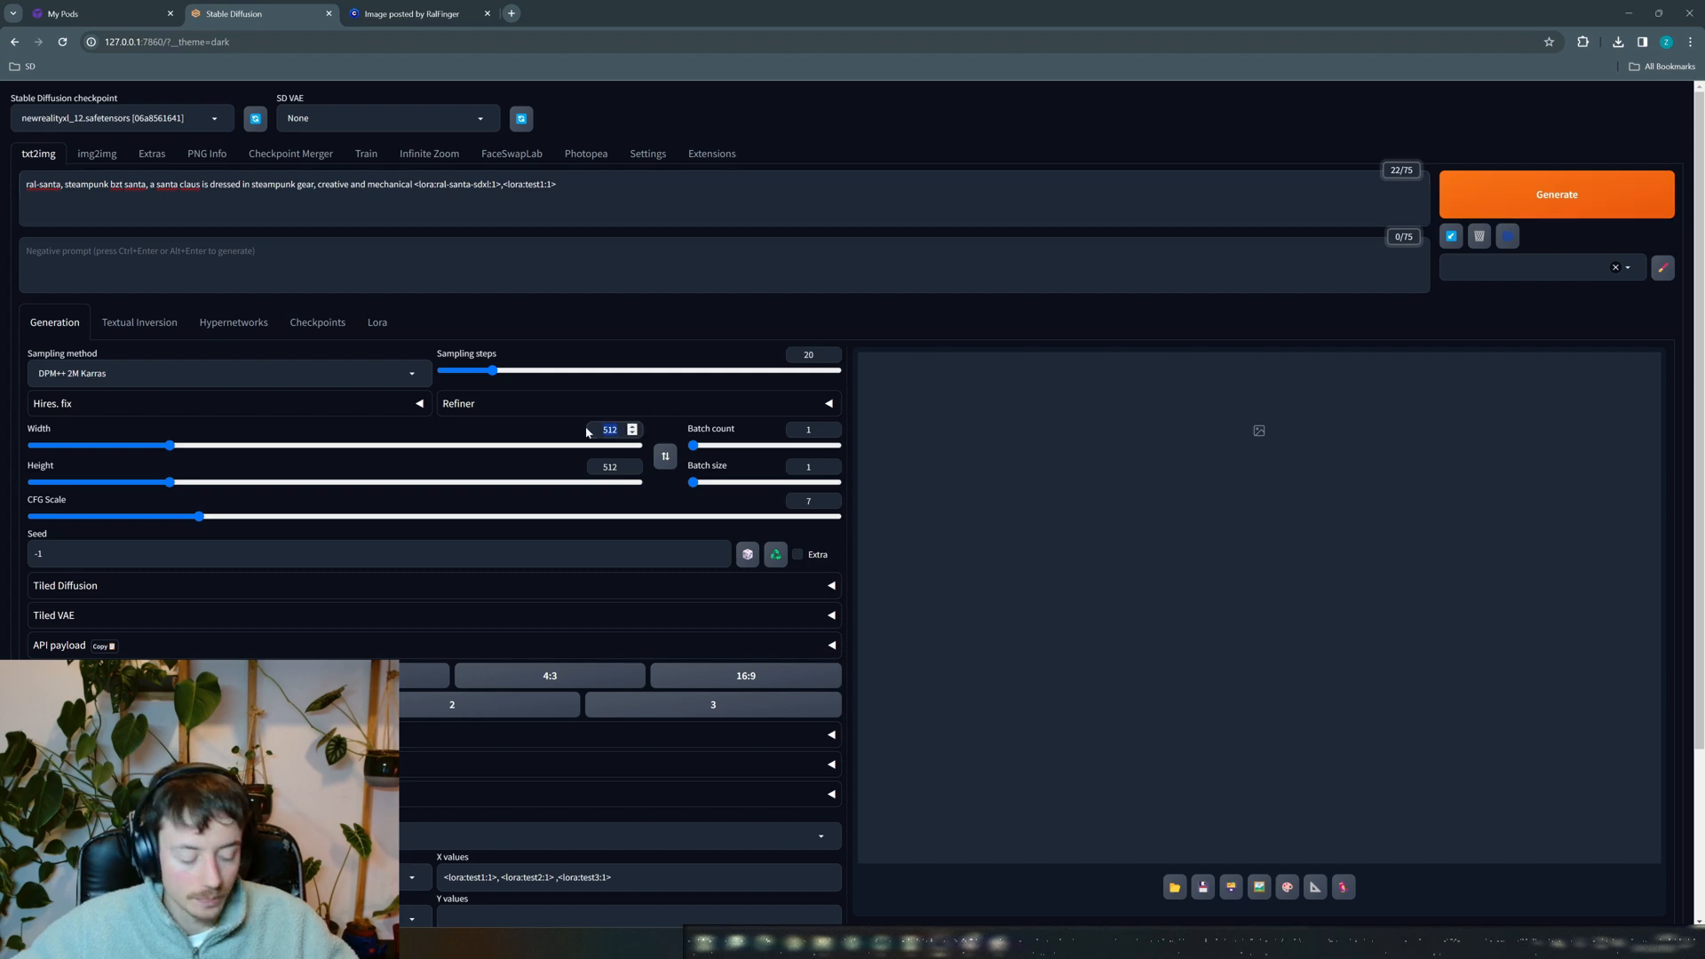
type("1280")
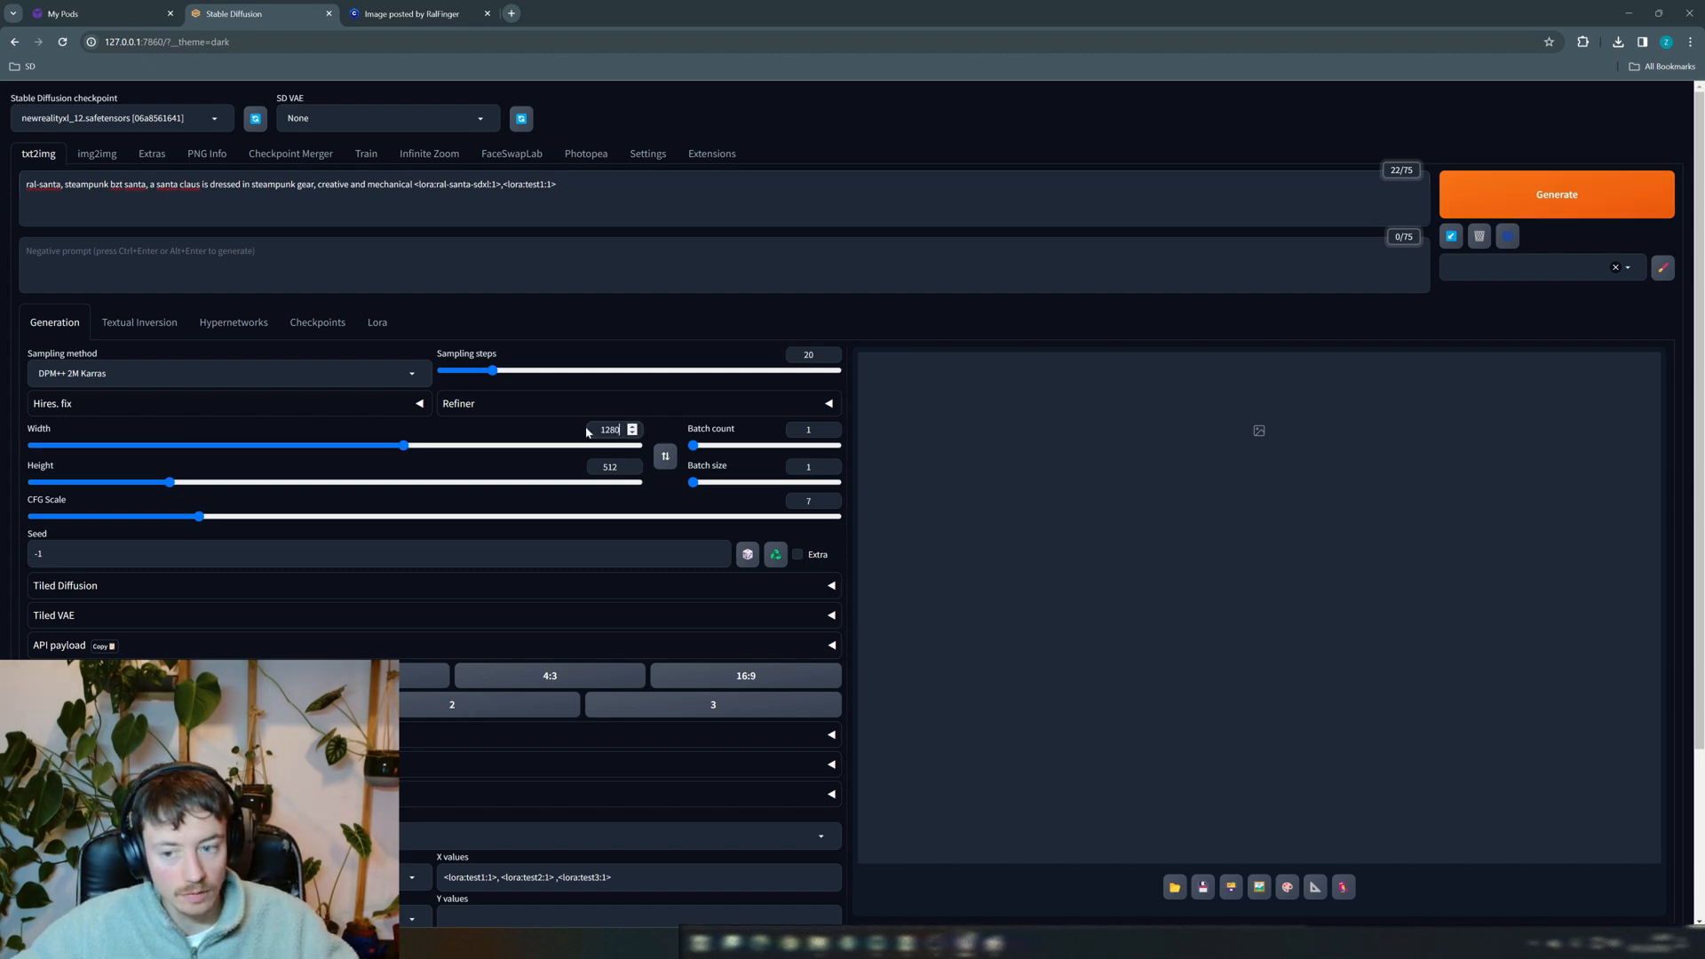
double_click(609, 467)
type("720")
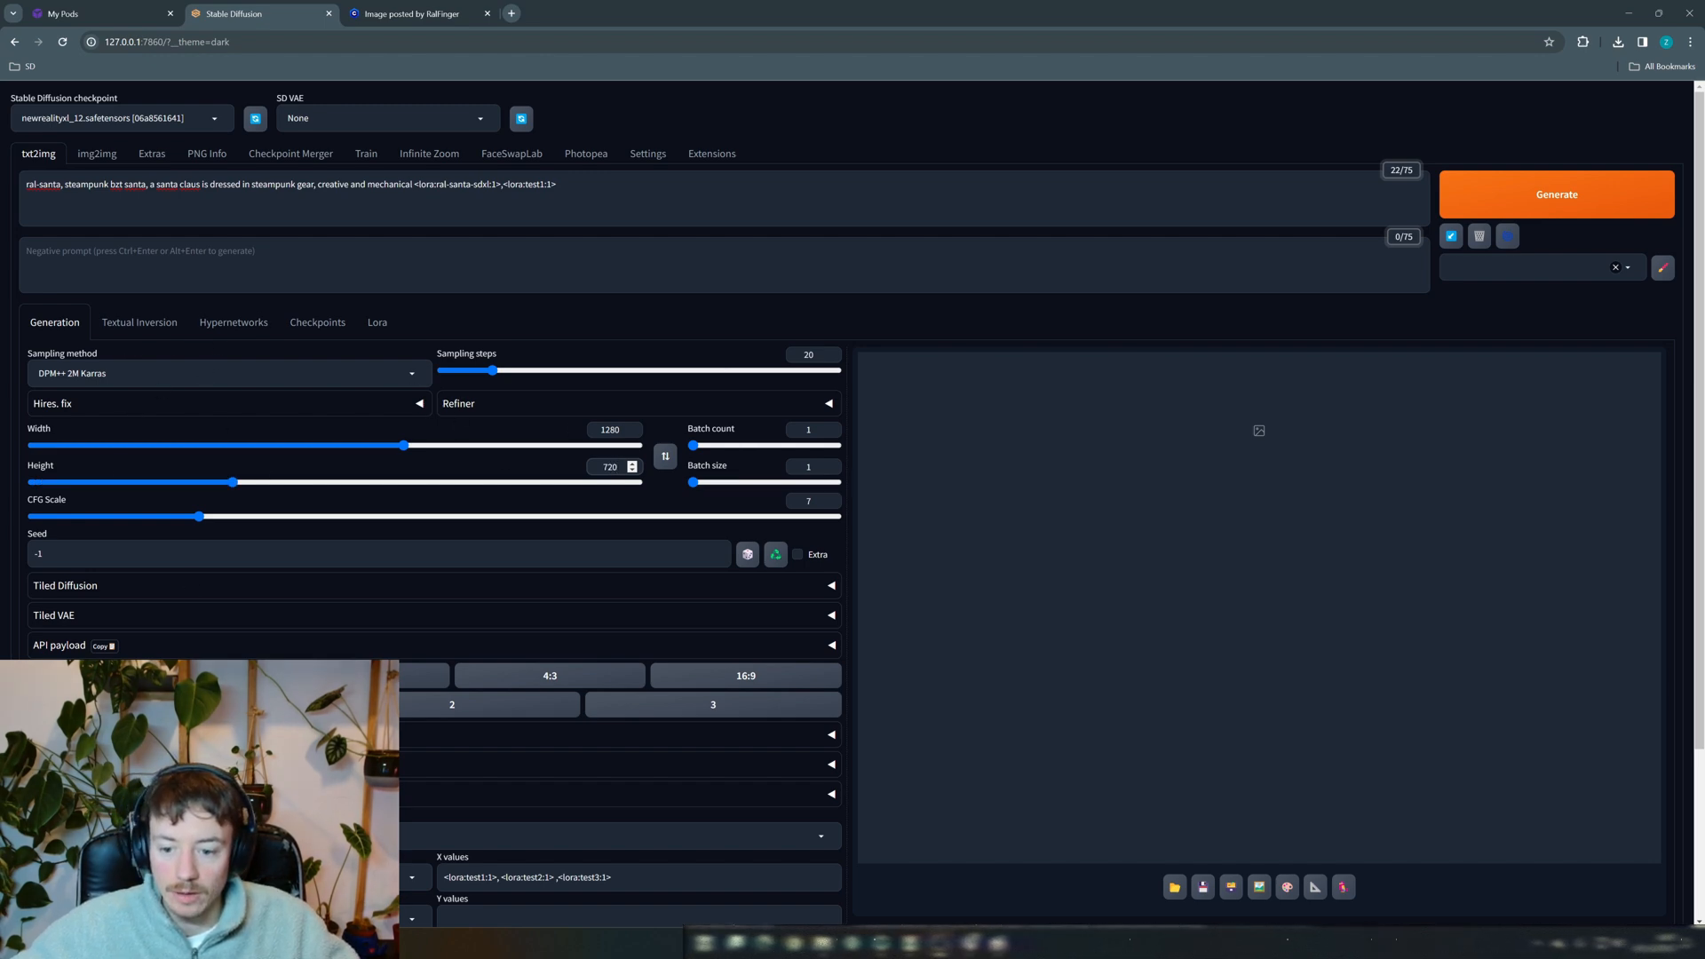
left_click(526, 370)
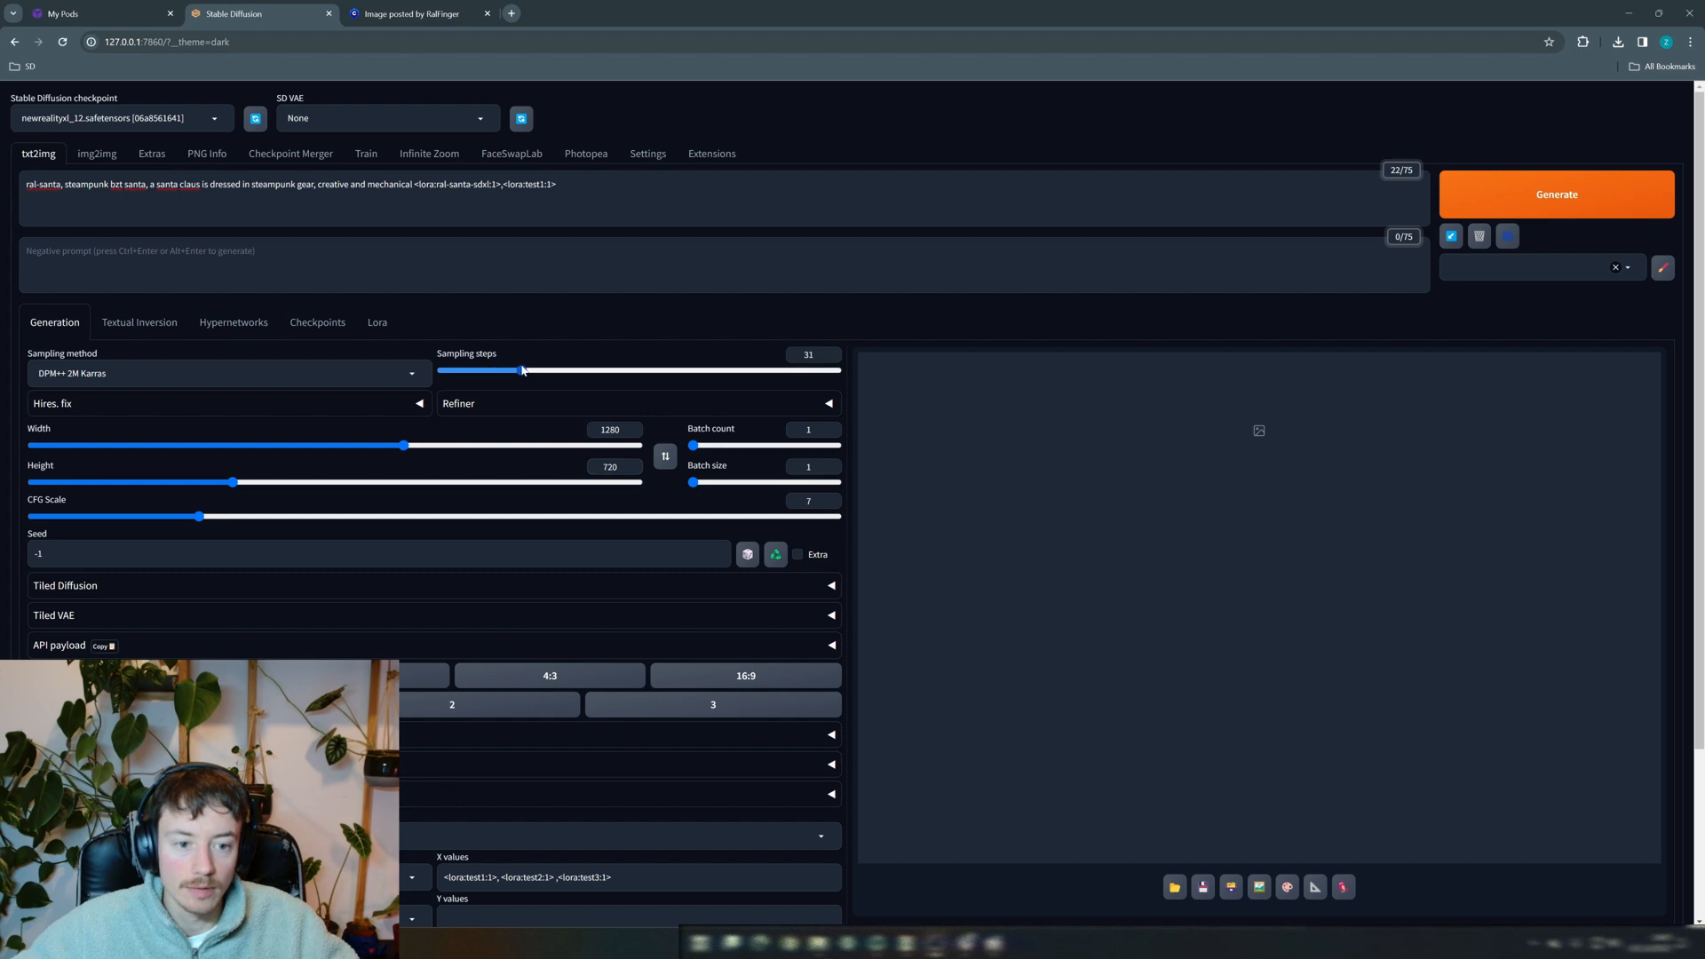
left_click_drag(522, 370, 519, 371)
left_click(1545, 197)
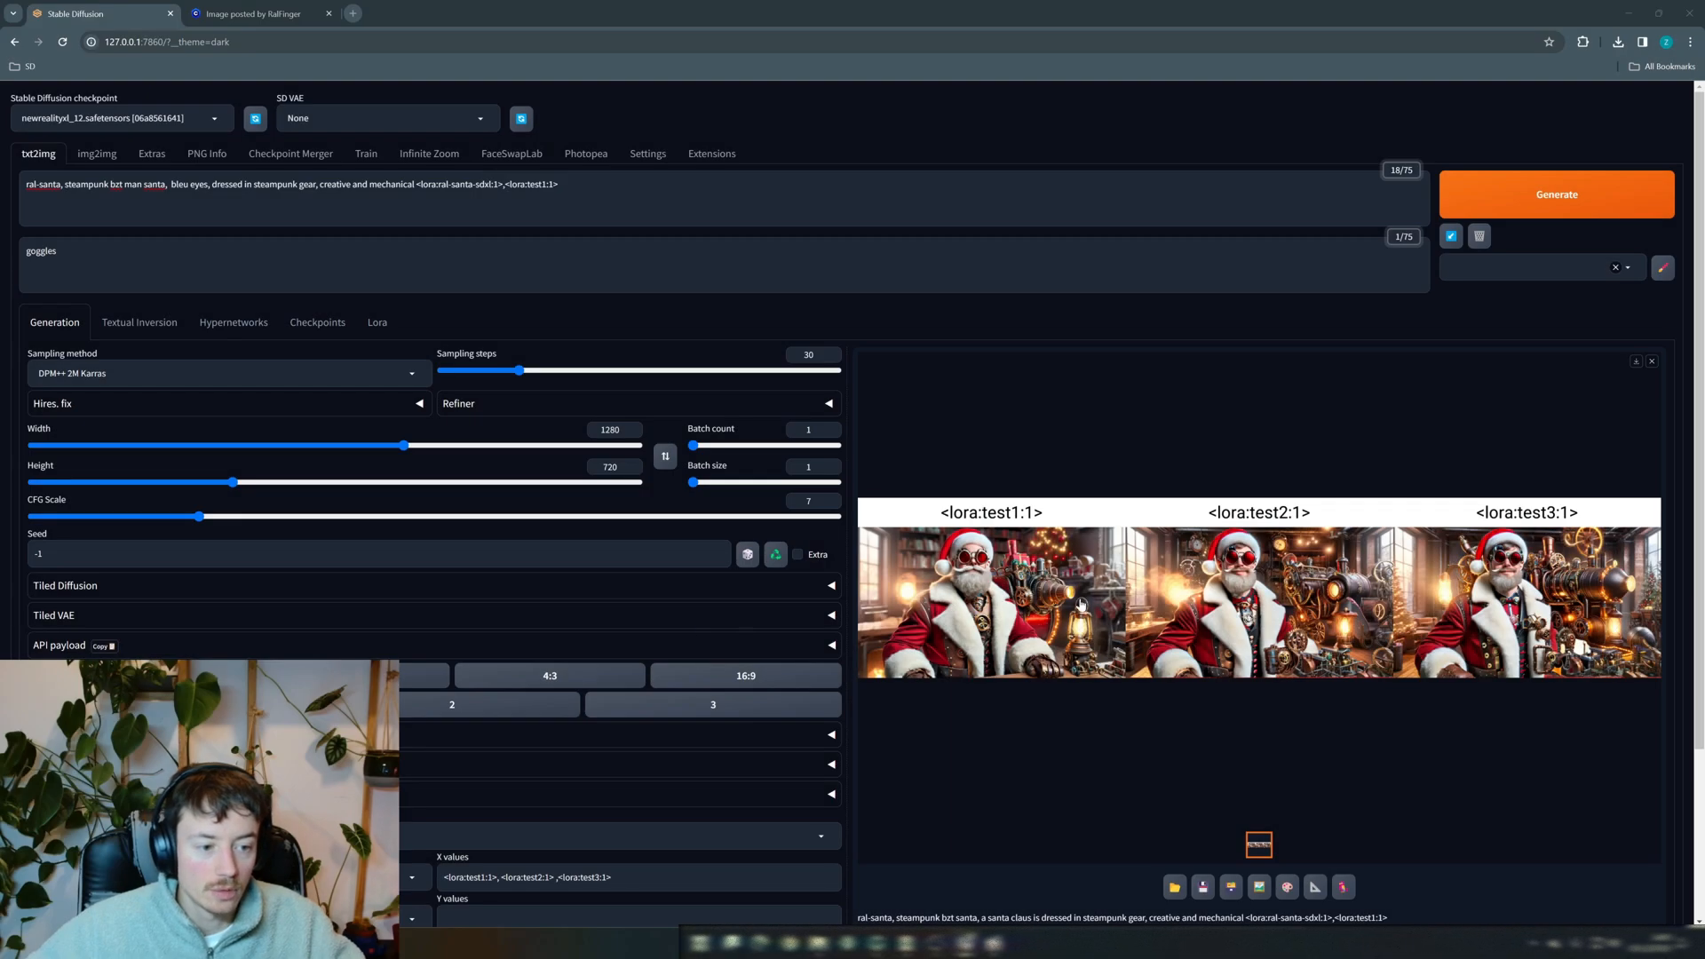
Enlarge the generated grid, compare the Santa images for test1, test2 and test3, and close it
left_click(1081, 604)
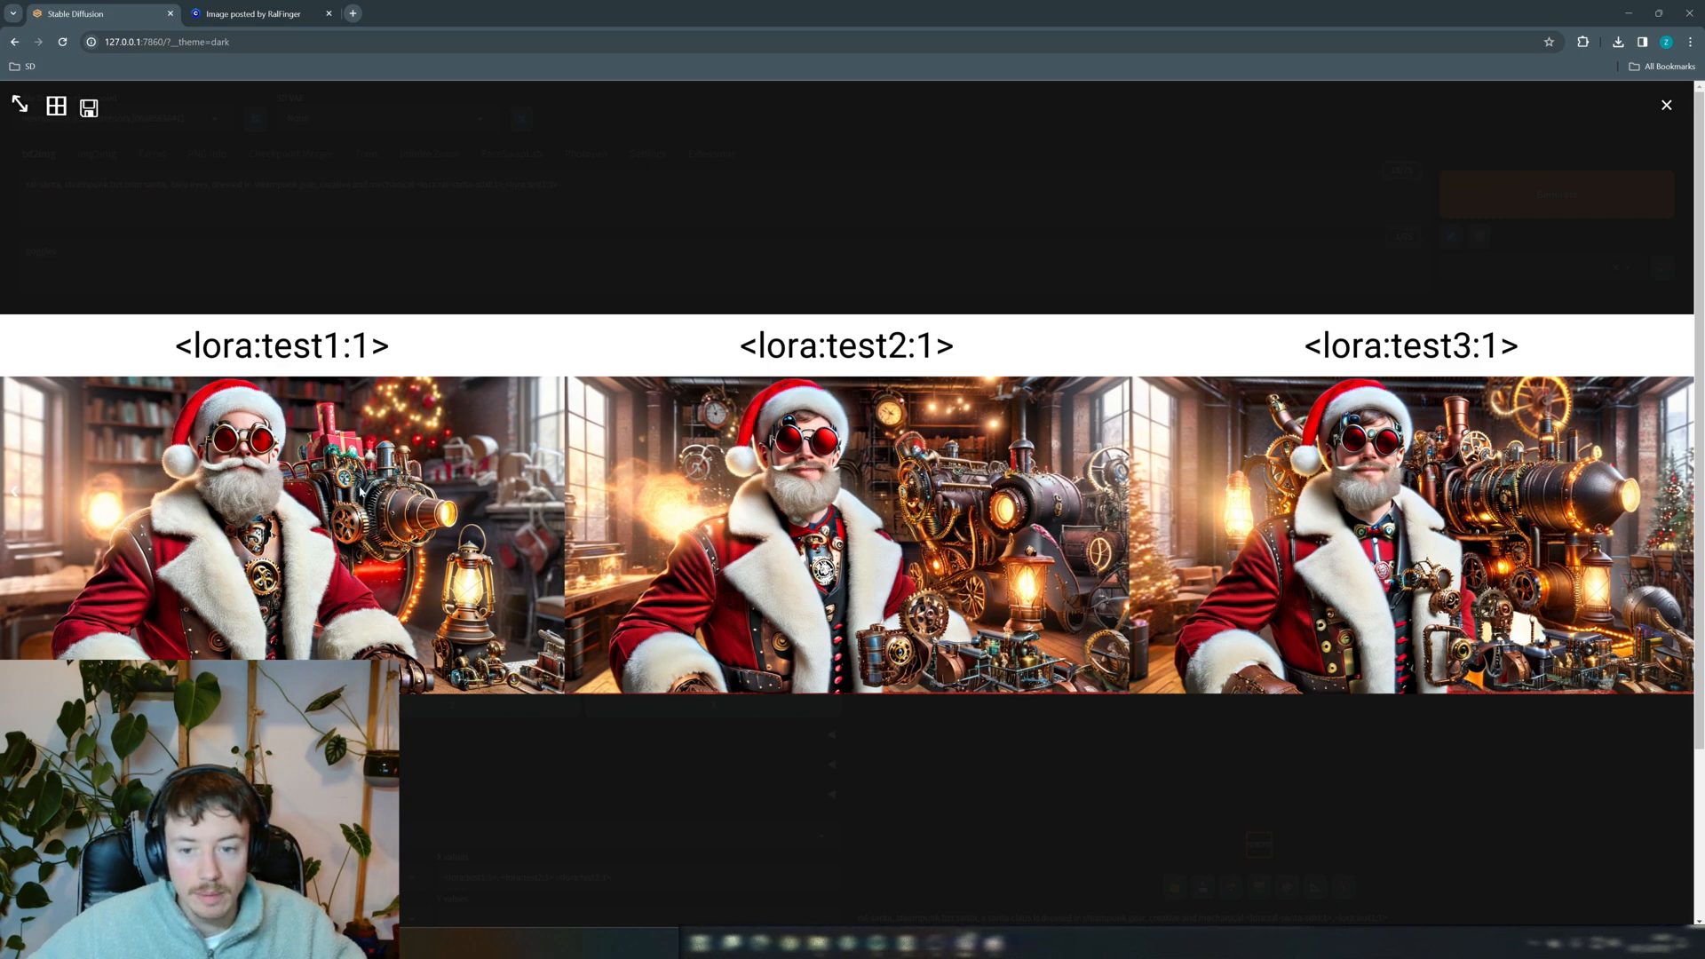
left_click(371, 366)
left_click(250, 266)
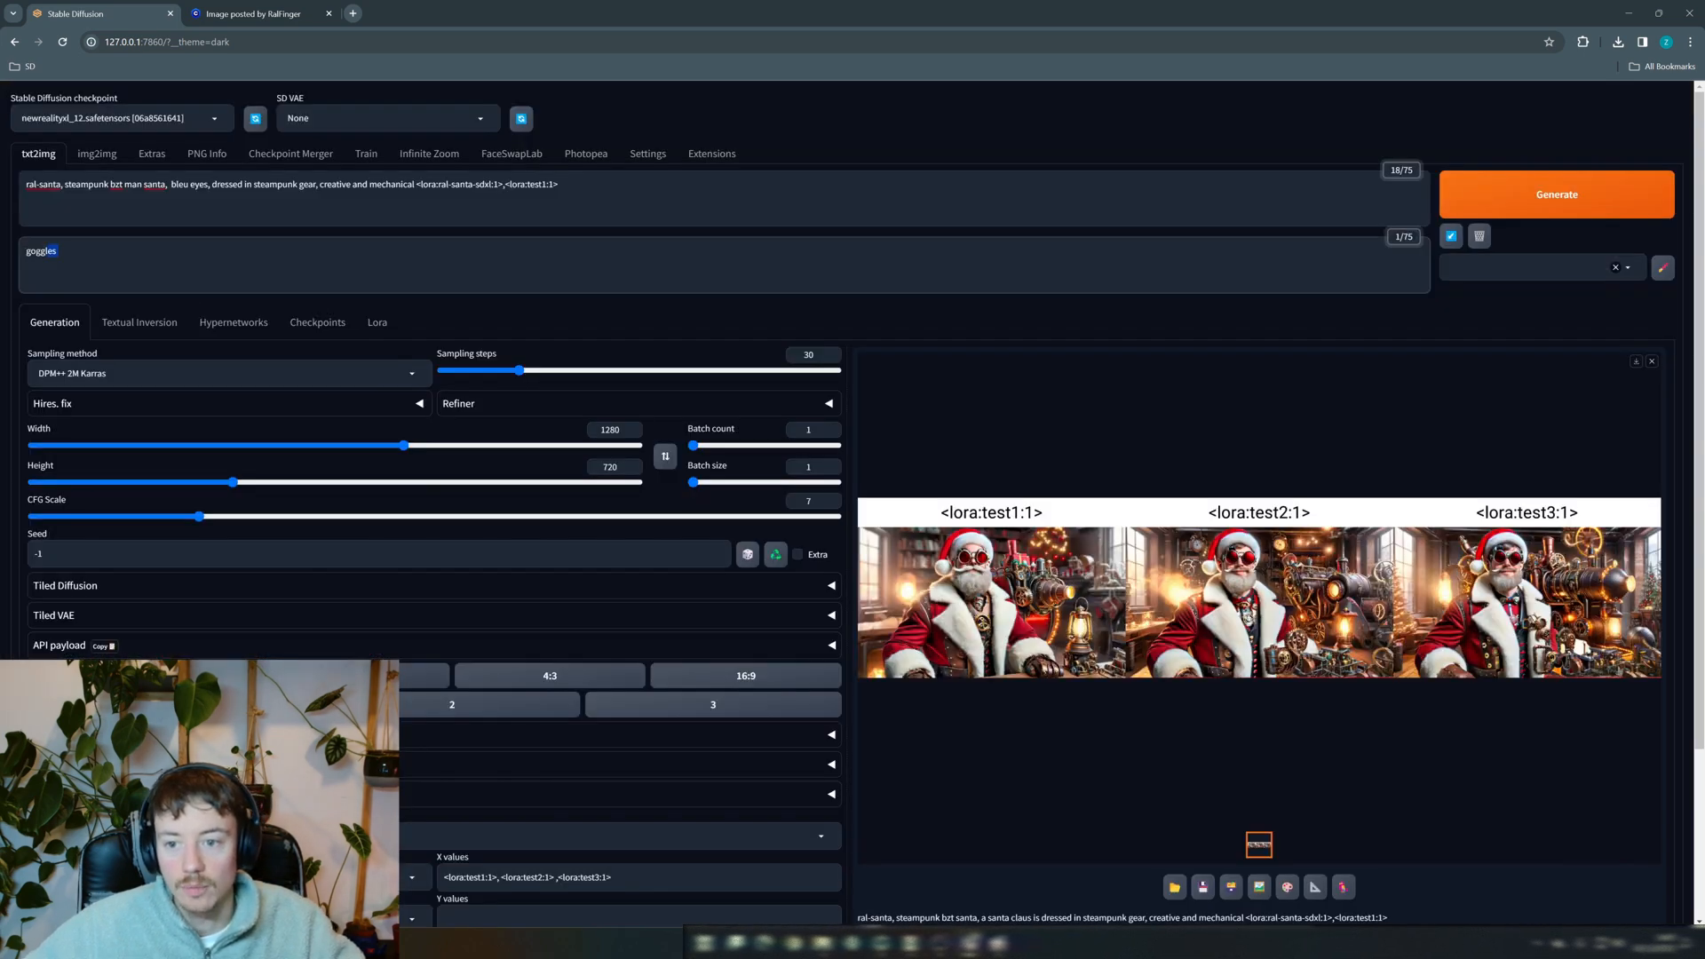
Check "goggles" in the negative prompt and "bleu eyes" in the prompt, and generate the grid again
left_click_drag(48, 252, 25, 252)
left_click_drag(170, 185, 208, 185)
left_click(242, 185)
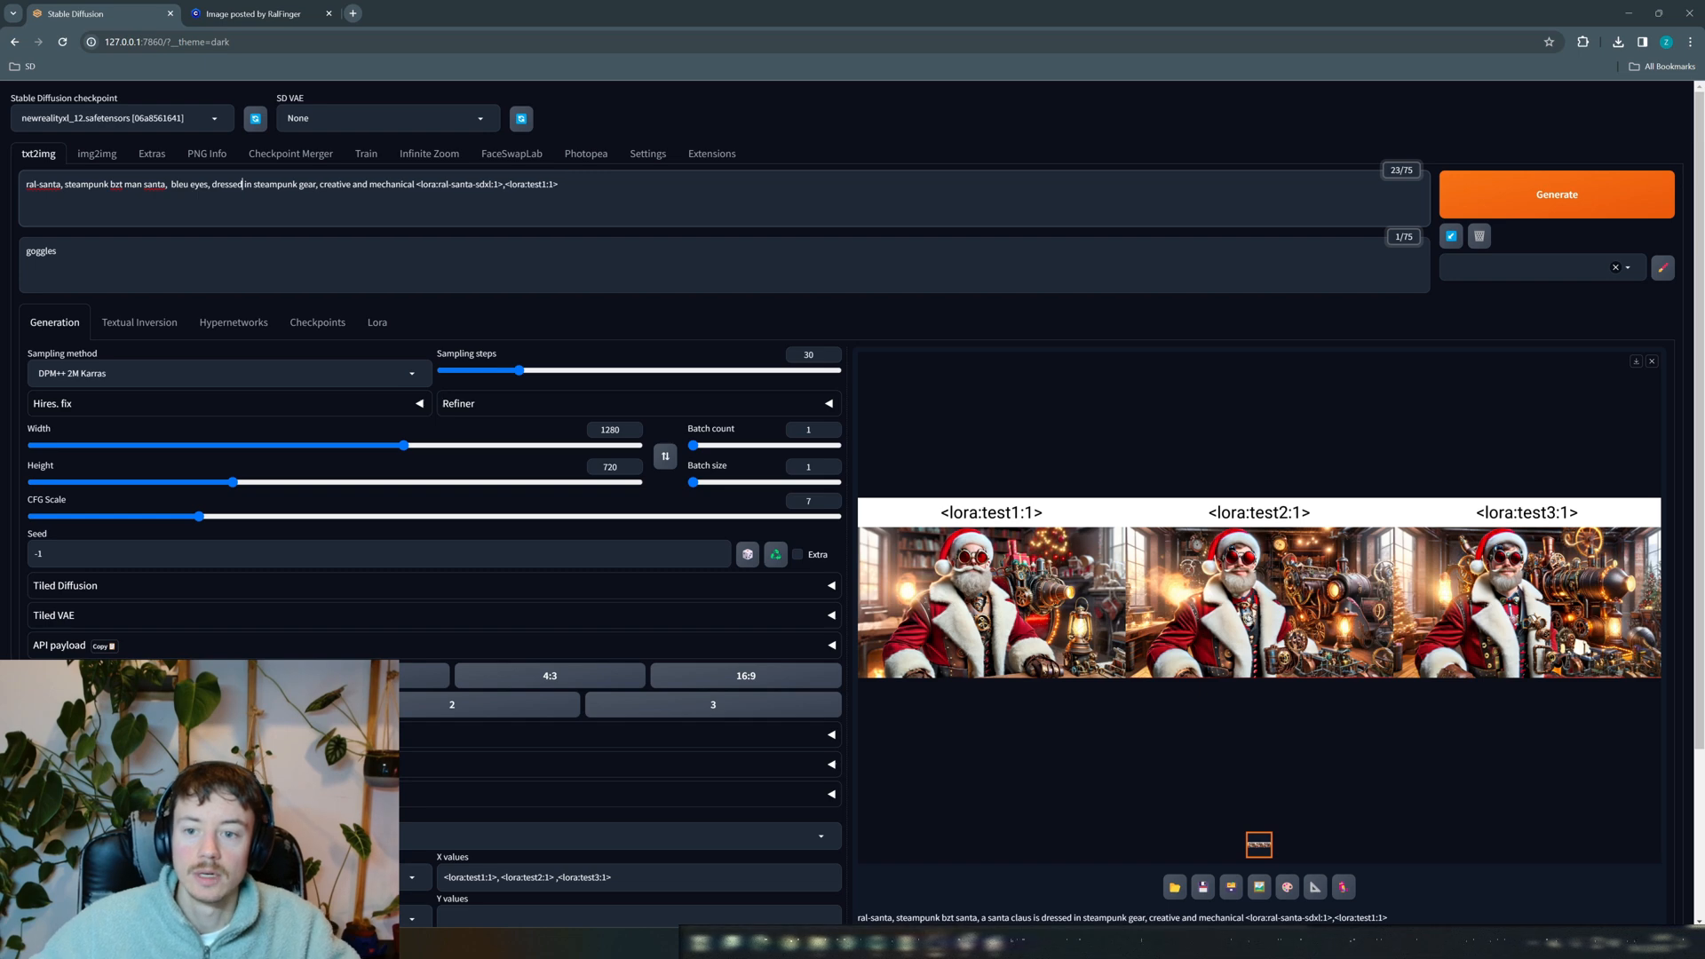
left_click(1557, 197)
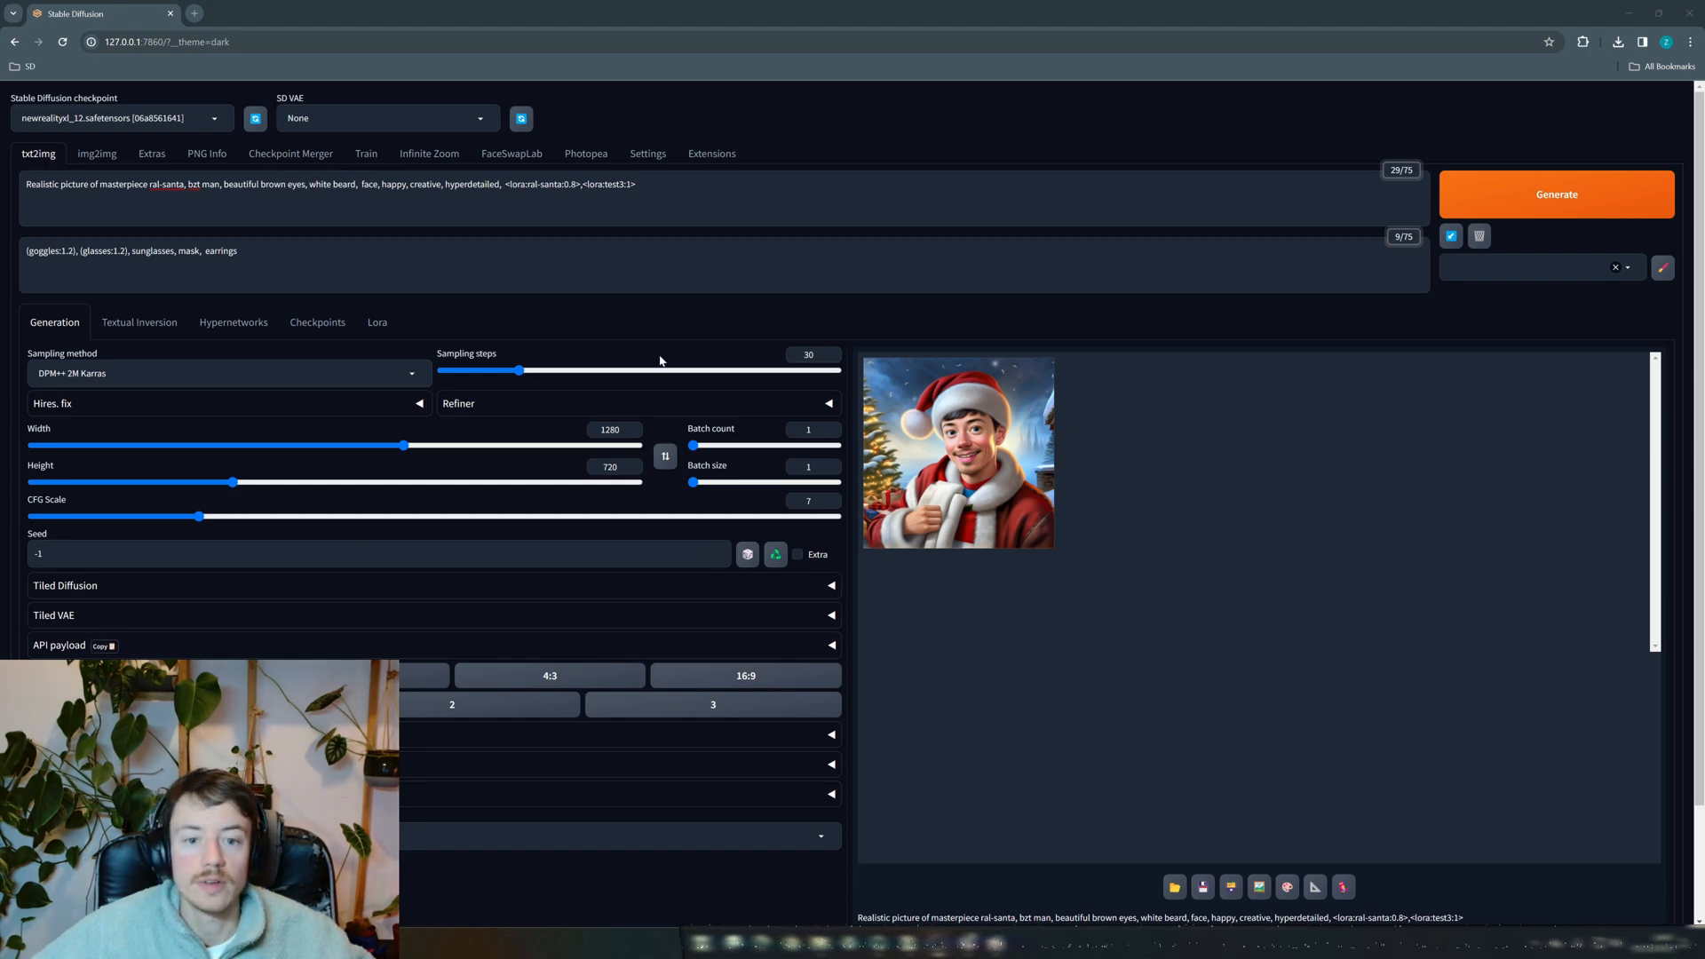
Review the test3 LoRA tag in the prompt, and open and close the preview of the generated Santa portrait
left_click_drag(636, 185, 603, 184)
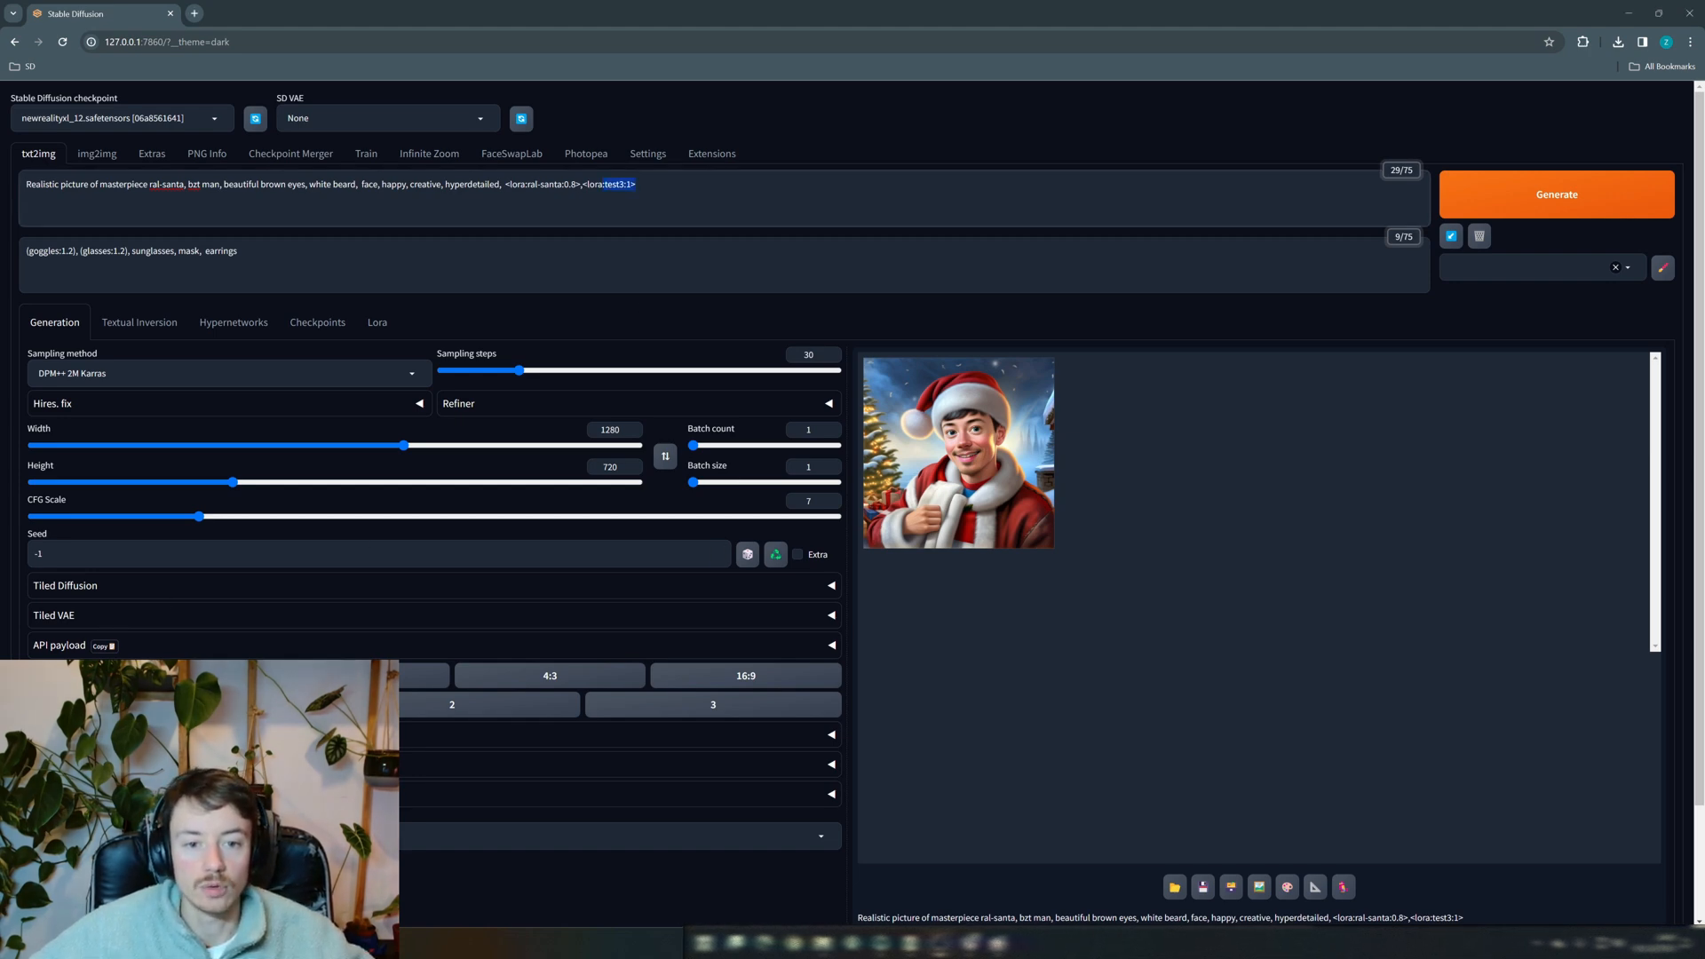
left_click(636, 185)
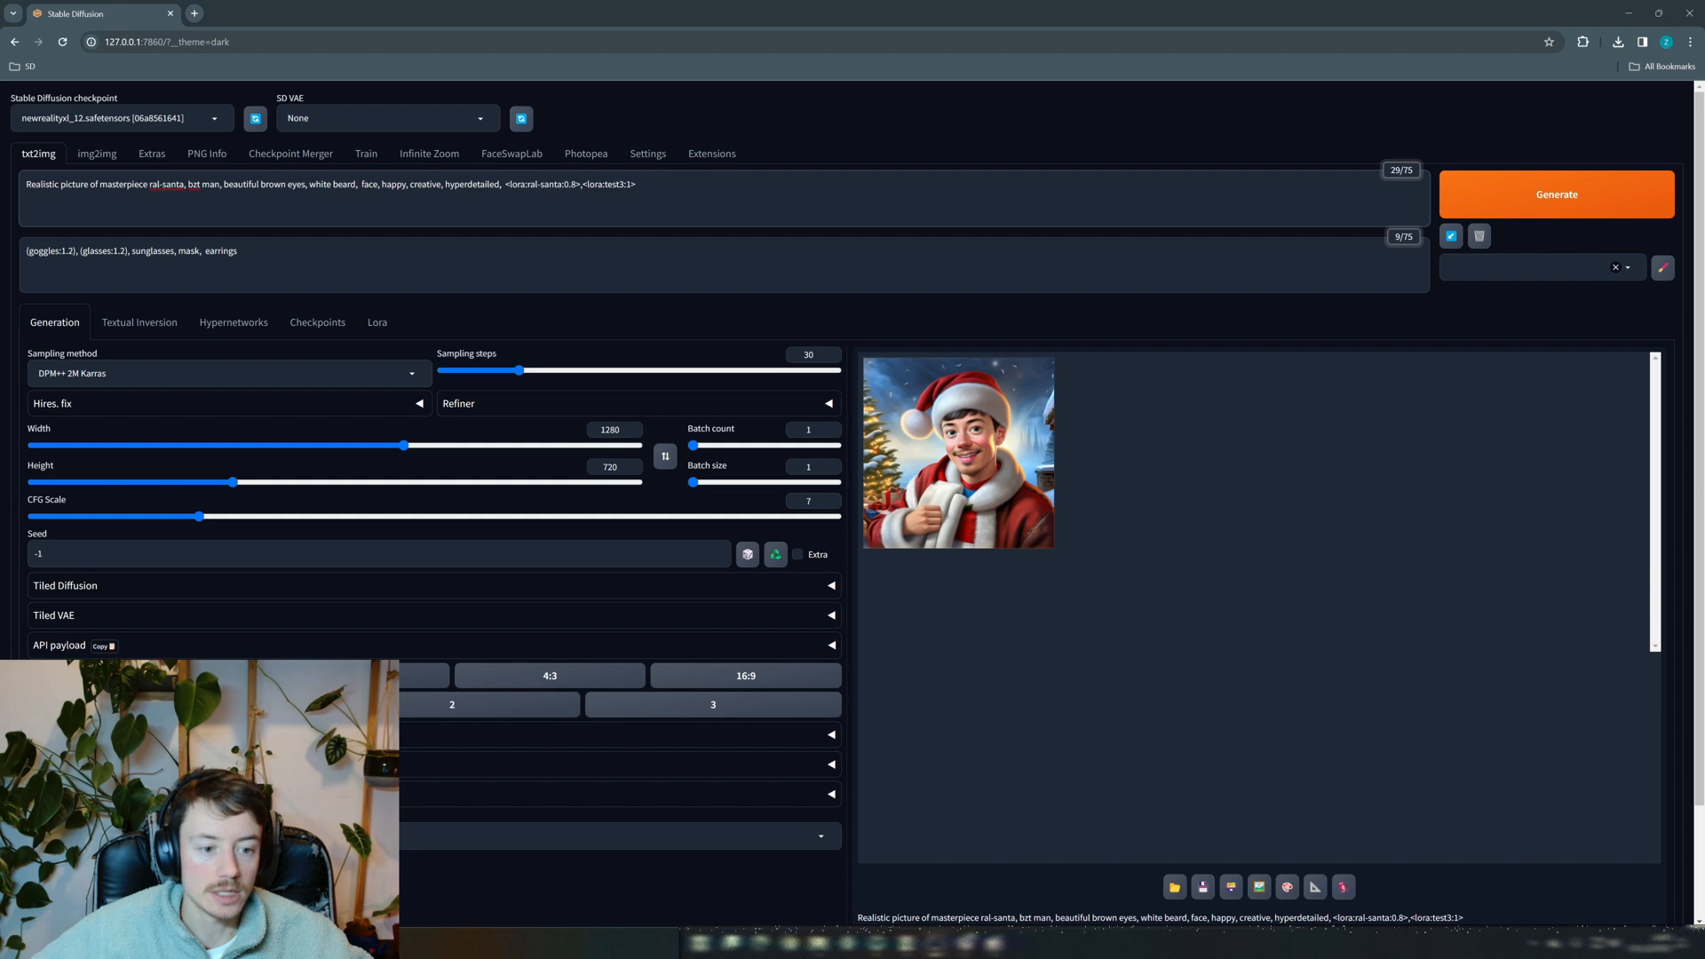
left_click(994, 432)
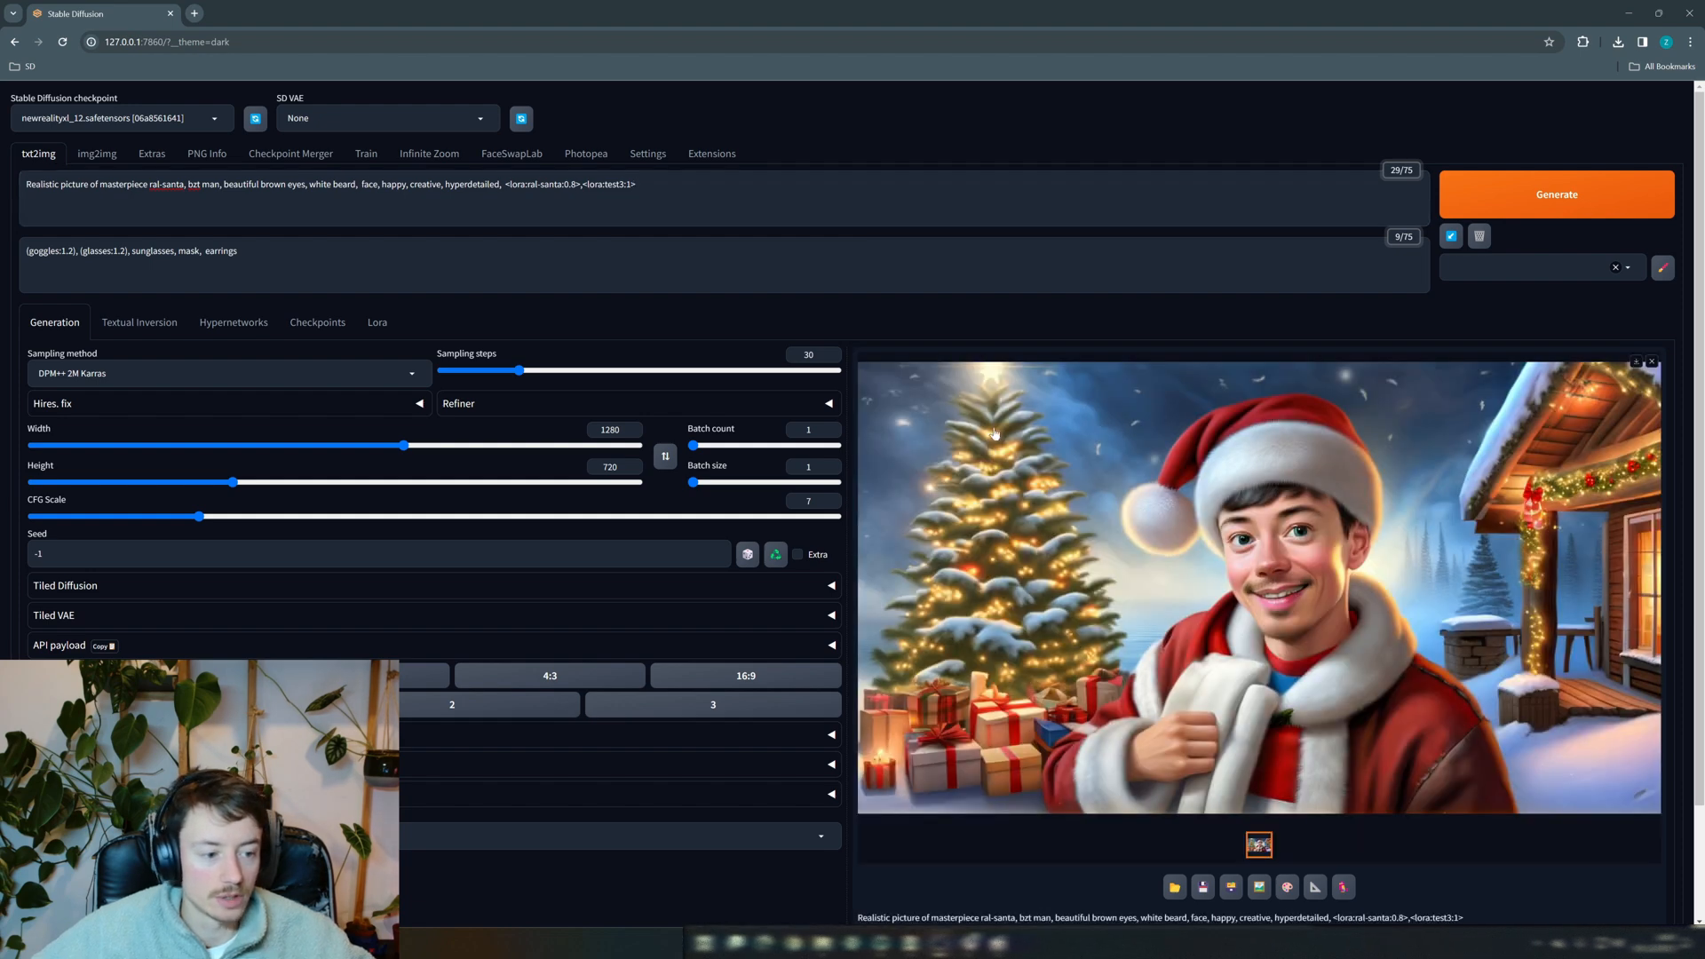
key("Escape")
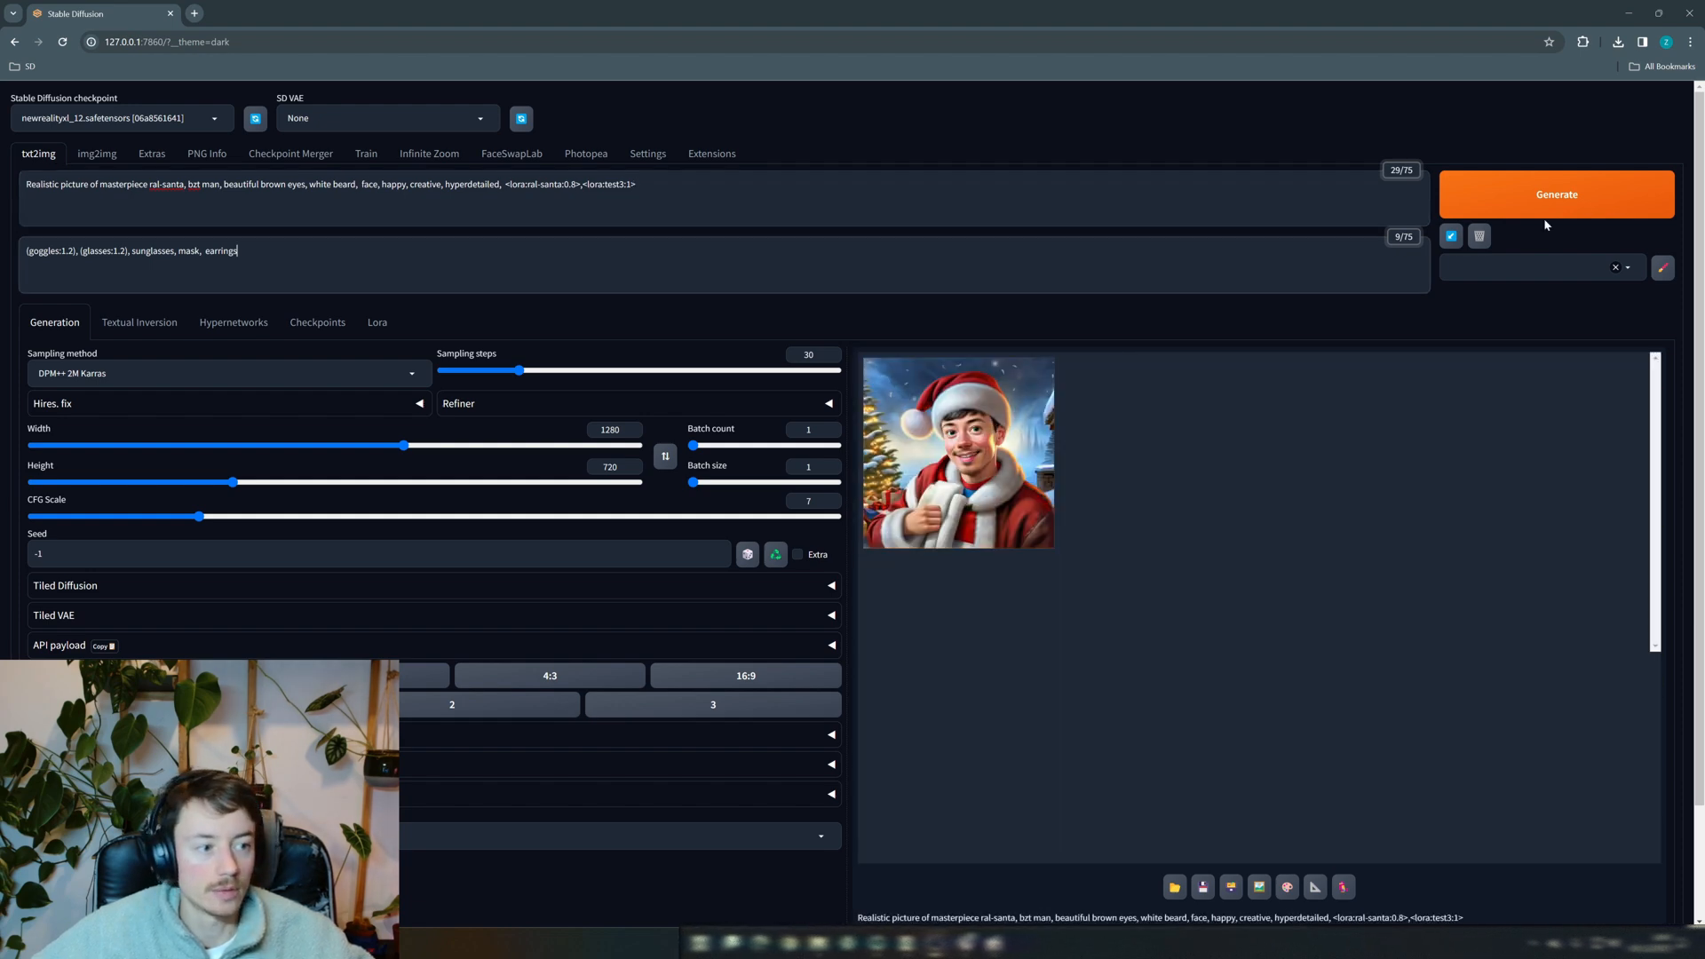
Generate another Santa portrait with the same prompt and settings, and close the preview of the previous one
left_click(1556, 193)
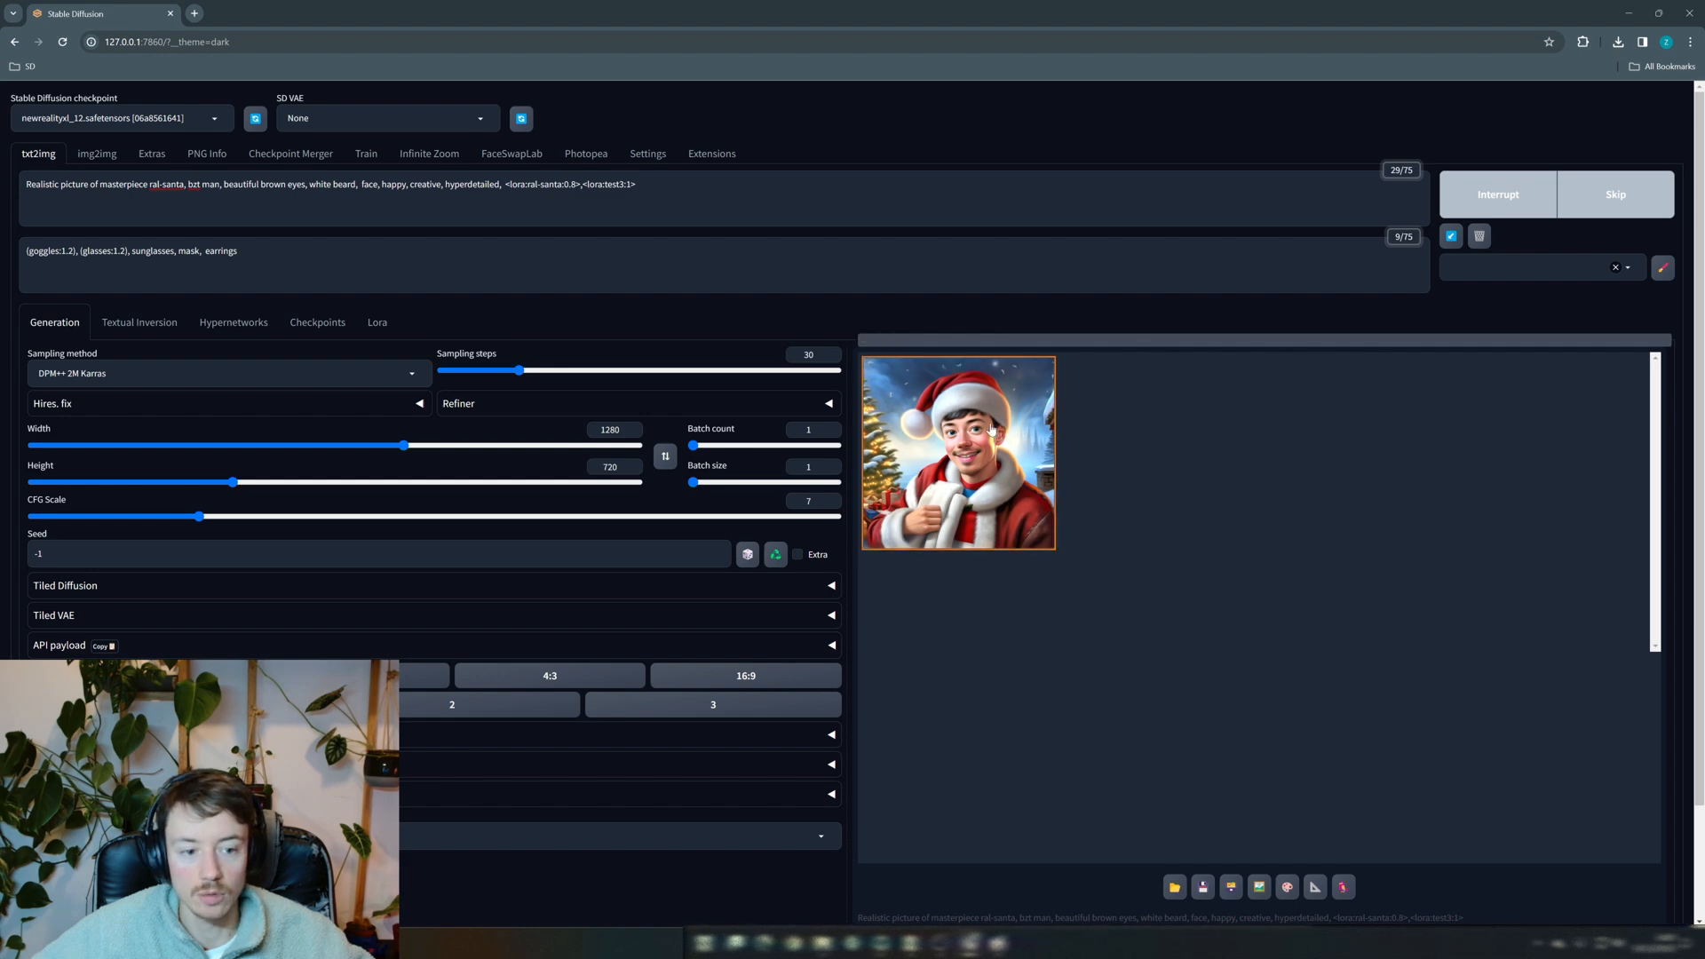
left_click(1029, 482)
key("Escape")
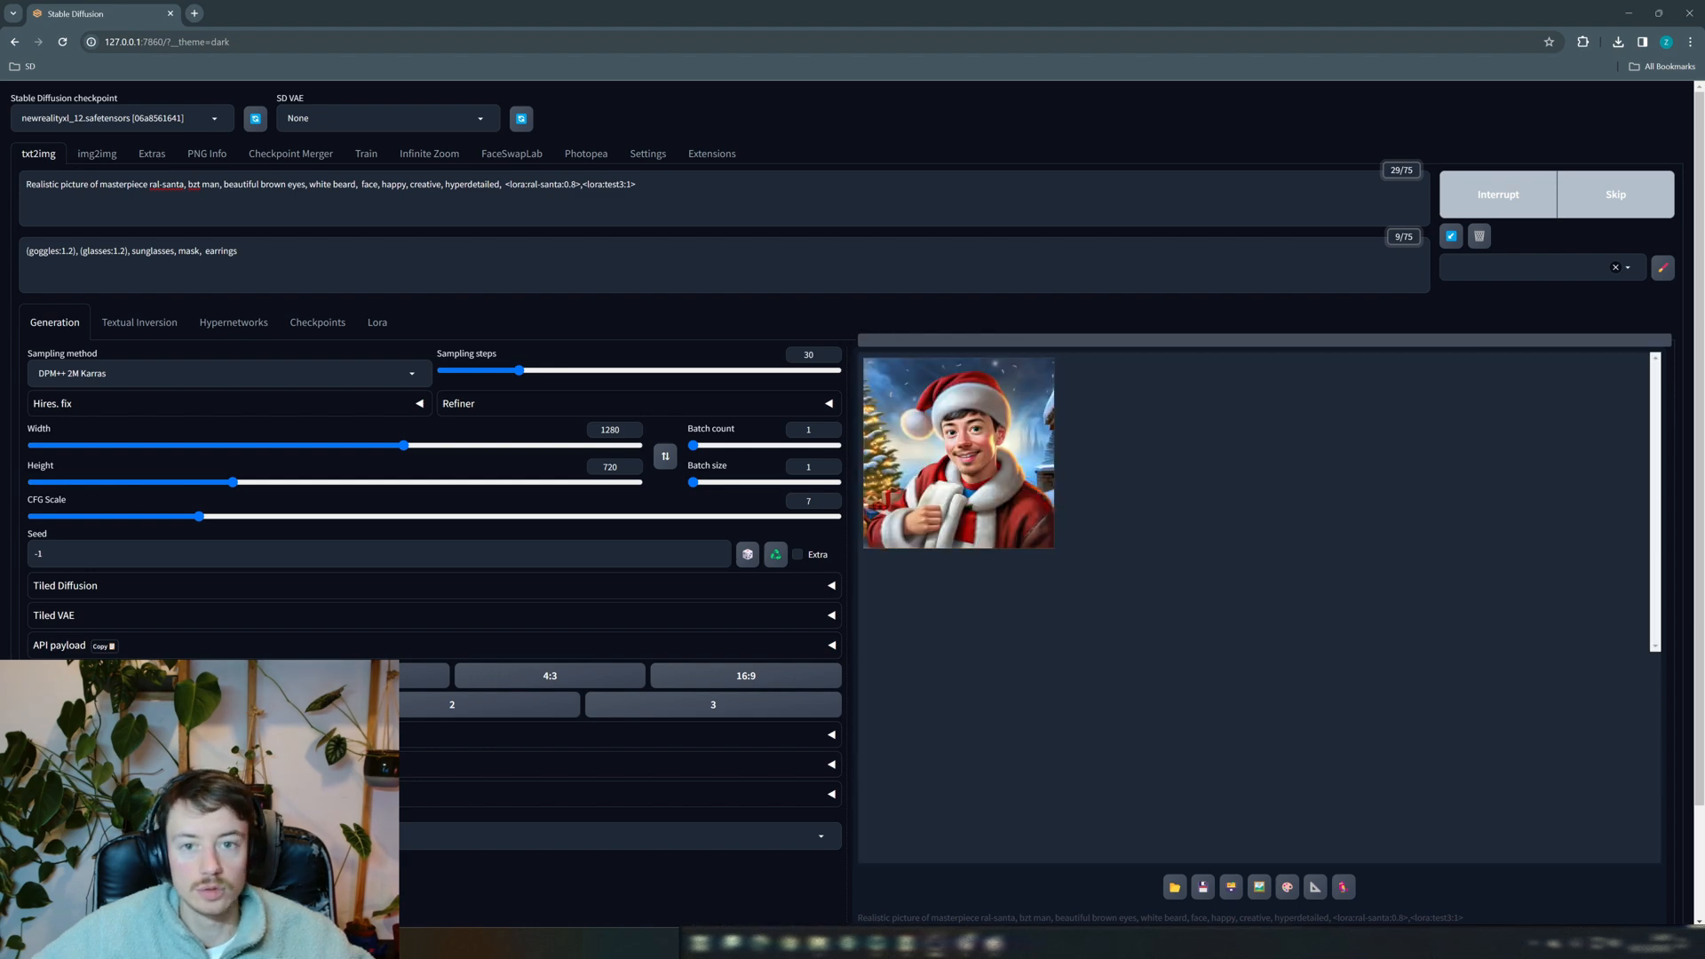